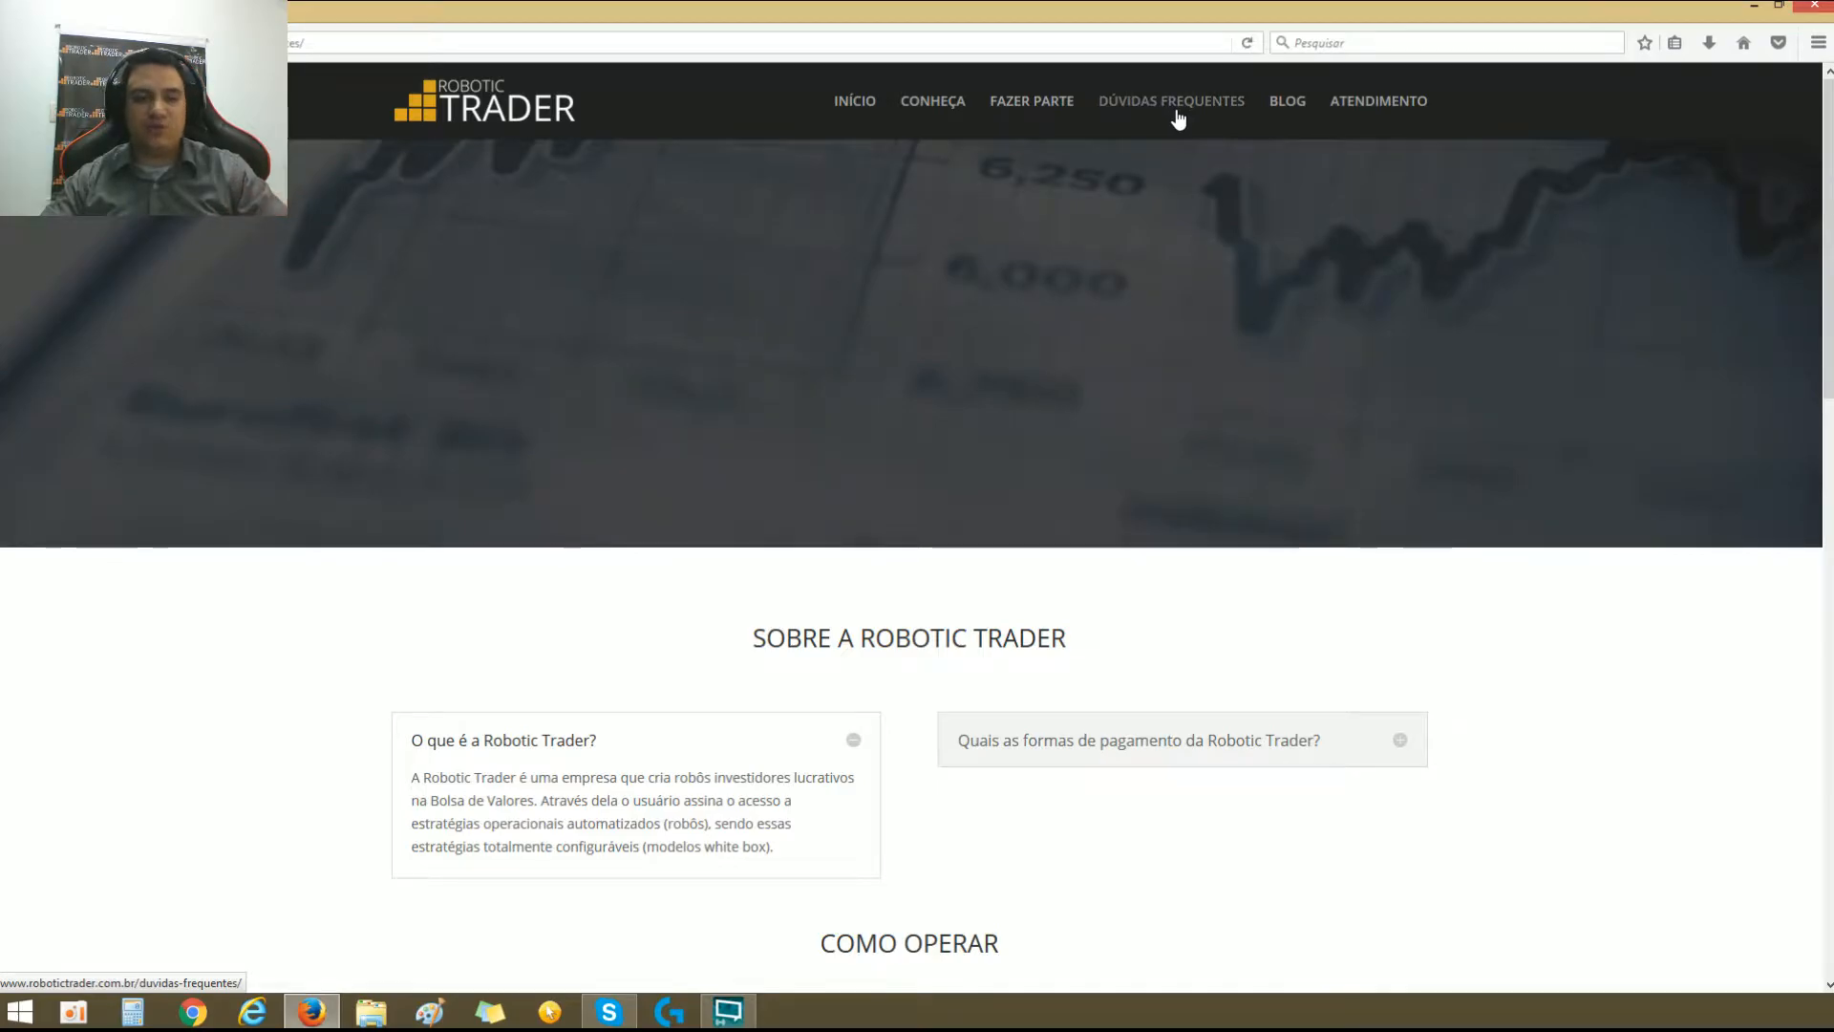
Step: Look through the frequently asked questions page, covering the sections on how to operate and operating costs
{"action": "scroll", "coordinate": [1028, 302], "scroll_direction": "down", "scroll_amount": 8}
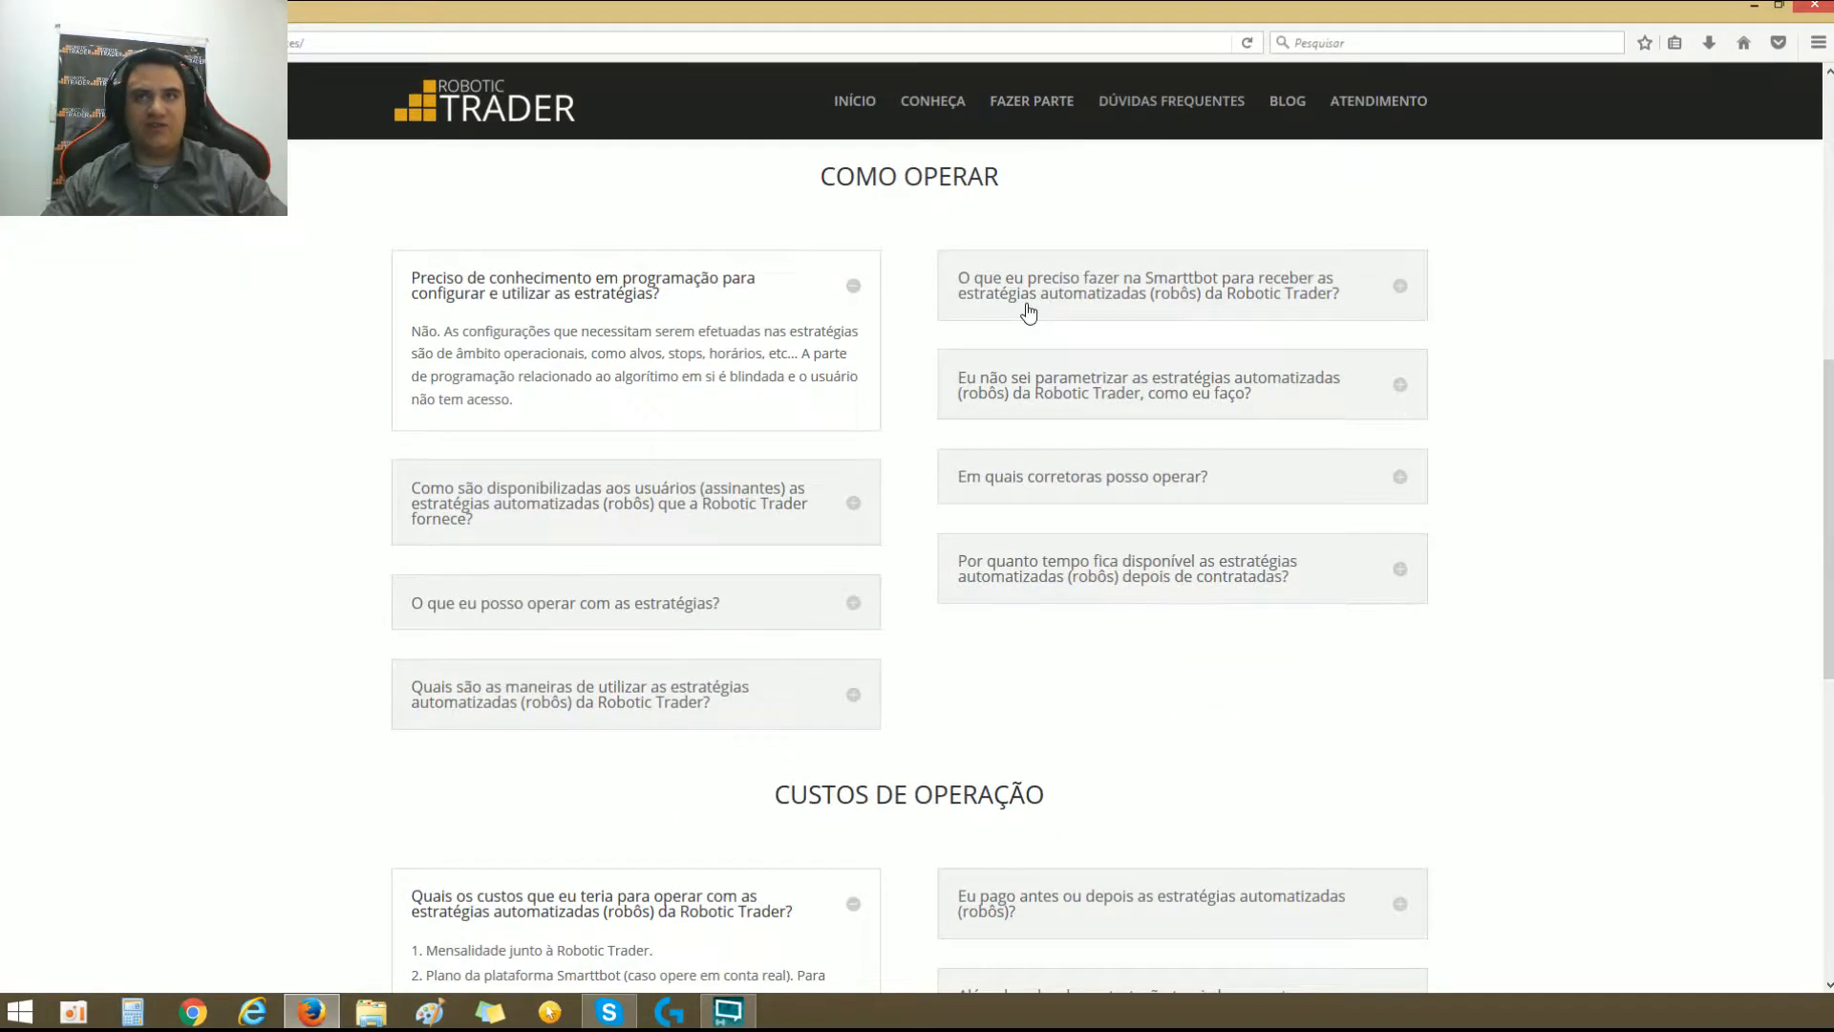
{"action": "scroll", "coordinate": [1028, 311], "scroll_direction": "down", "scroll_amount": 5}
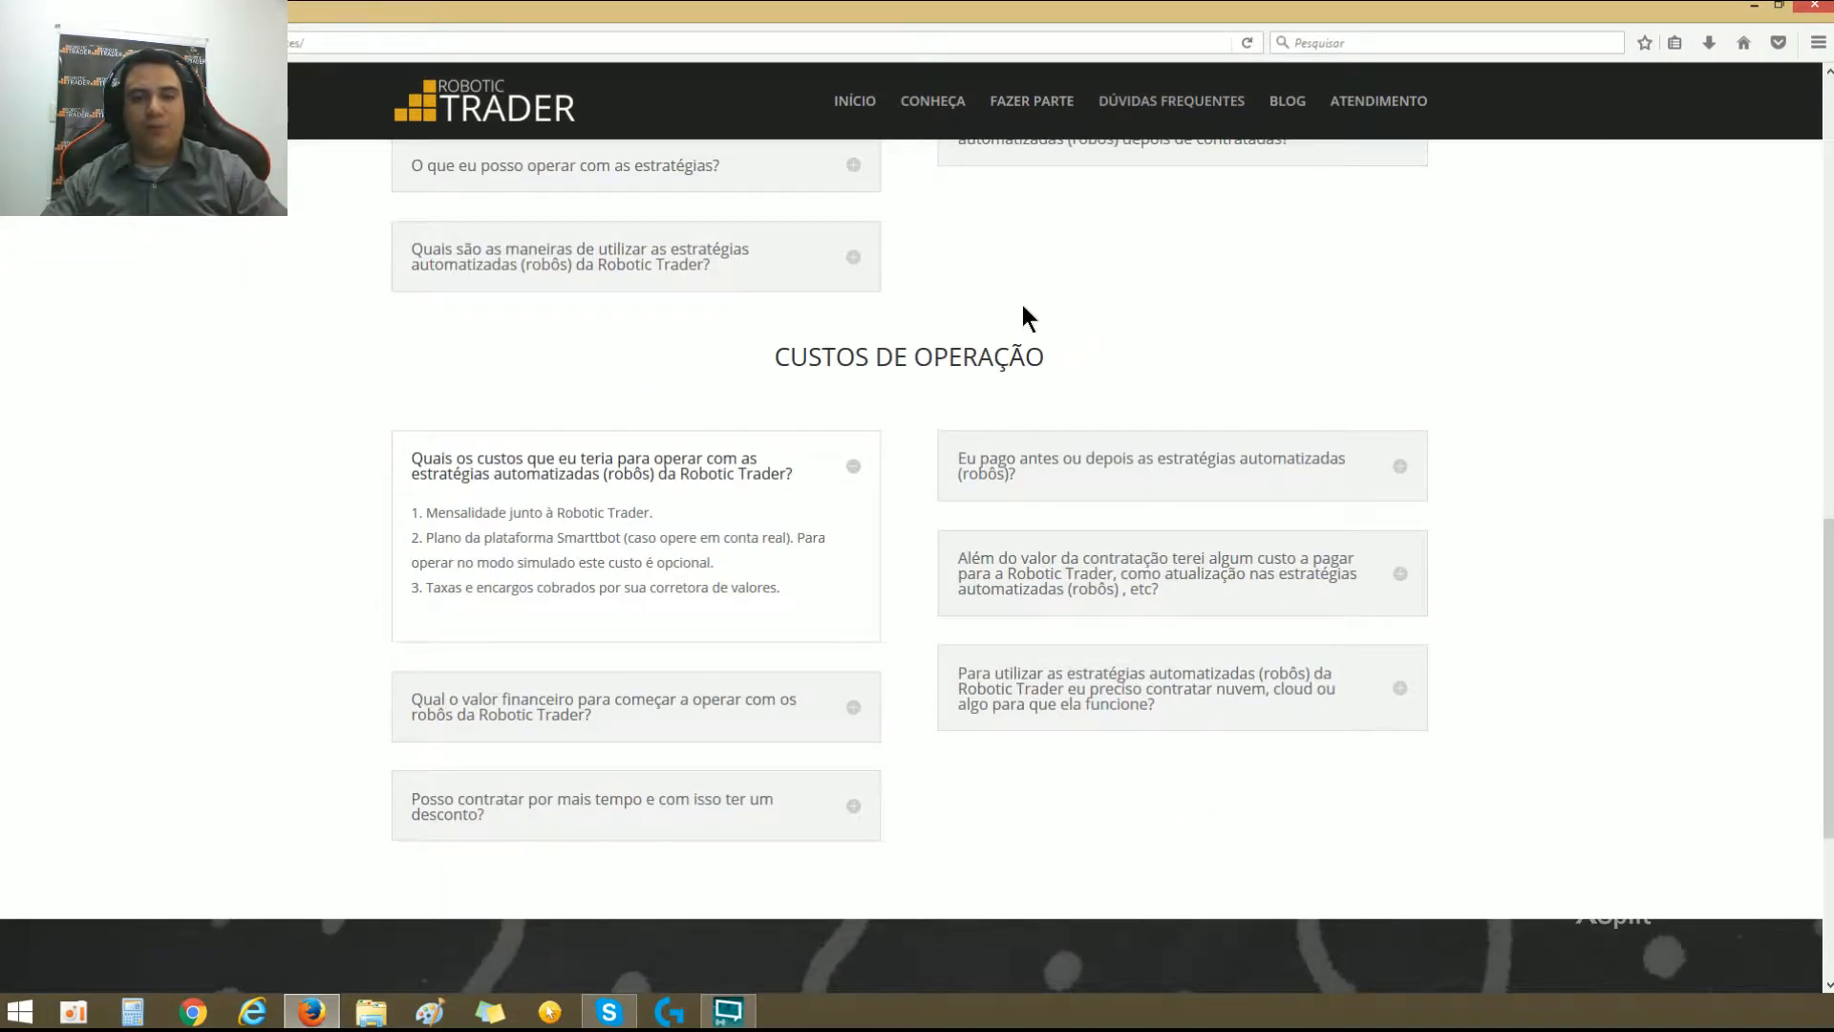
{"action": "scroll", "coordinate": [980, 319], "scroll_direction": "up", "scroll_amount": 13}
Step: Open the Fazer Parte page and review the steps for investing with robots and the account creation plans
{"action": "left_click", "coordinate": [1041, 105]}
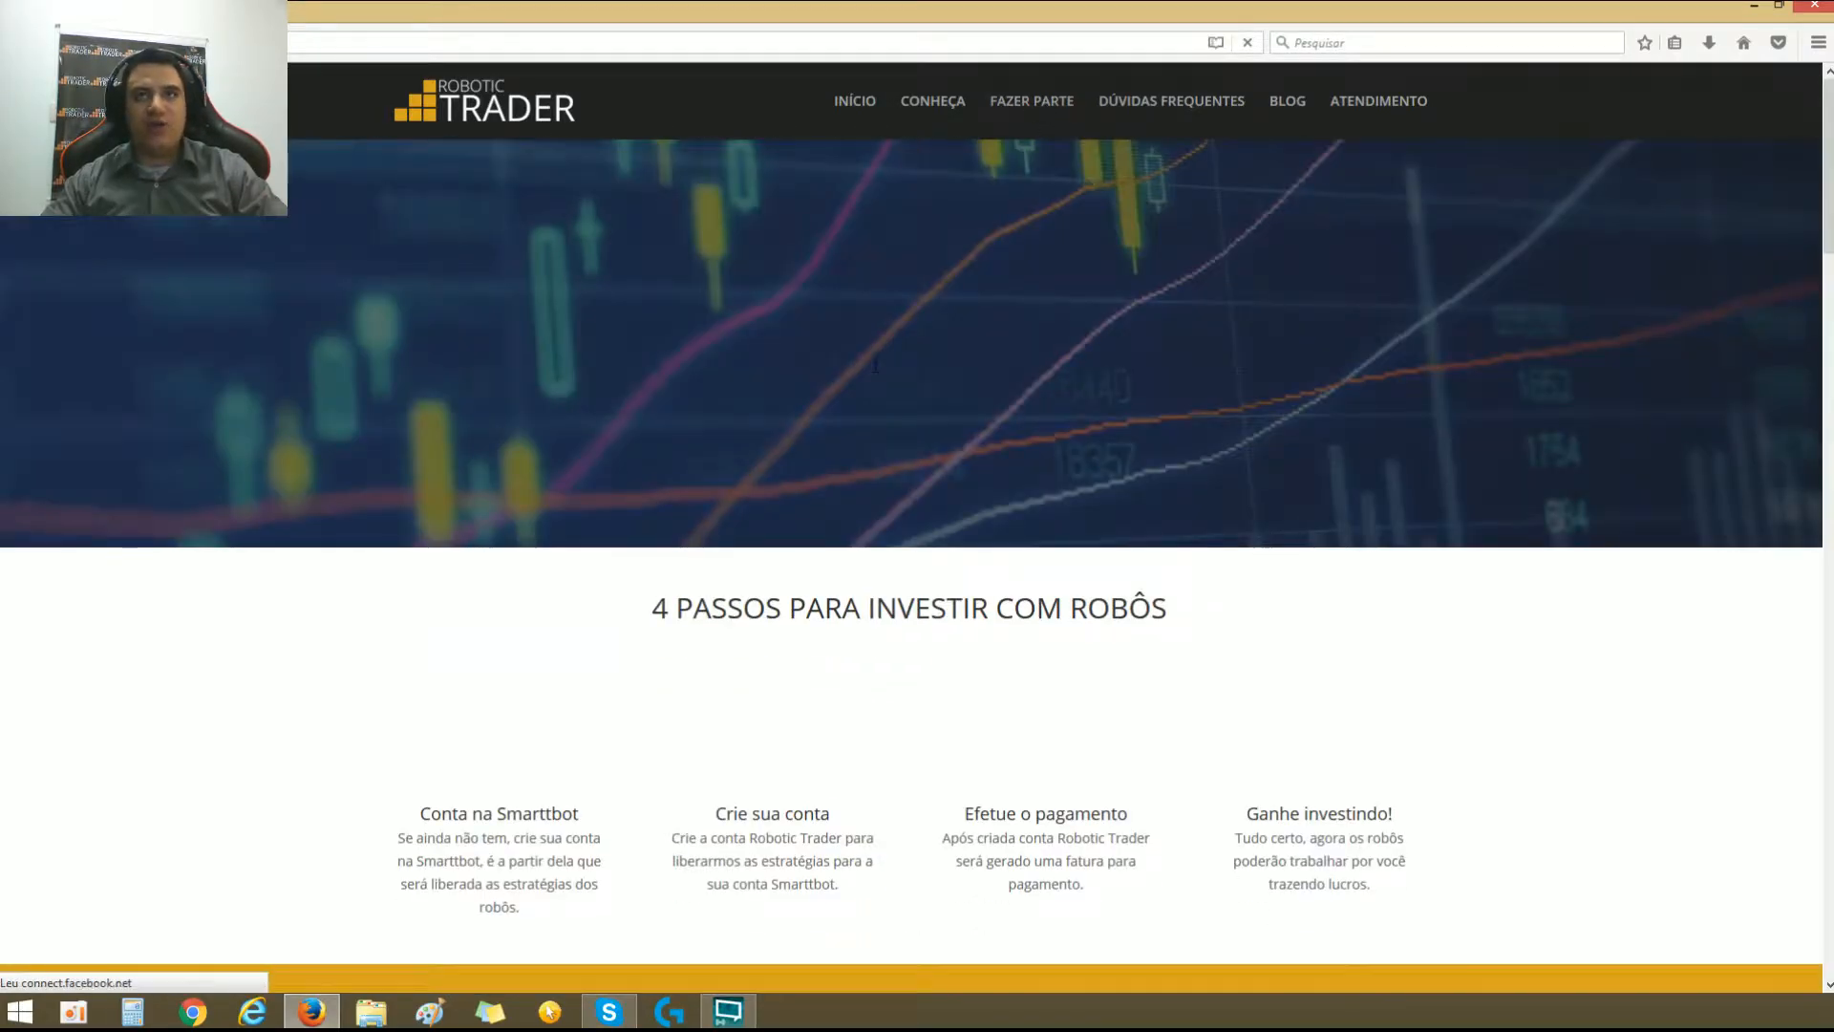
{"action": "scroll", "coordinate": [873, 362], "scroll_direction": "down", "scroll_amount": 5}
{"action": "scroll", "coordinate": [873, 364], "scroll_direction": "down", "scroll_amount": 4}
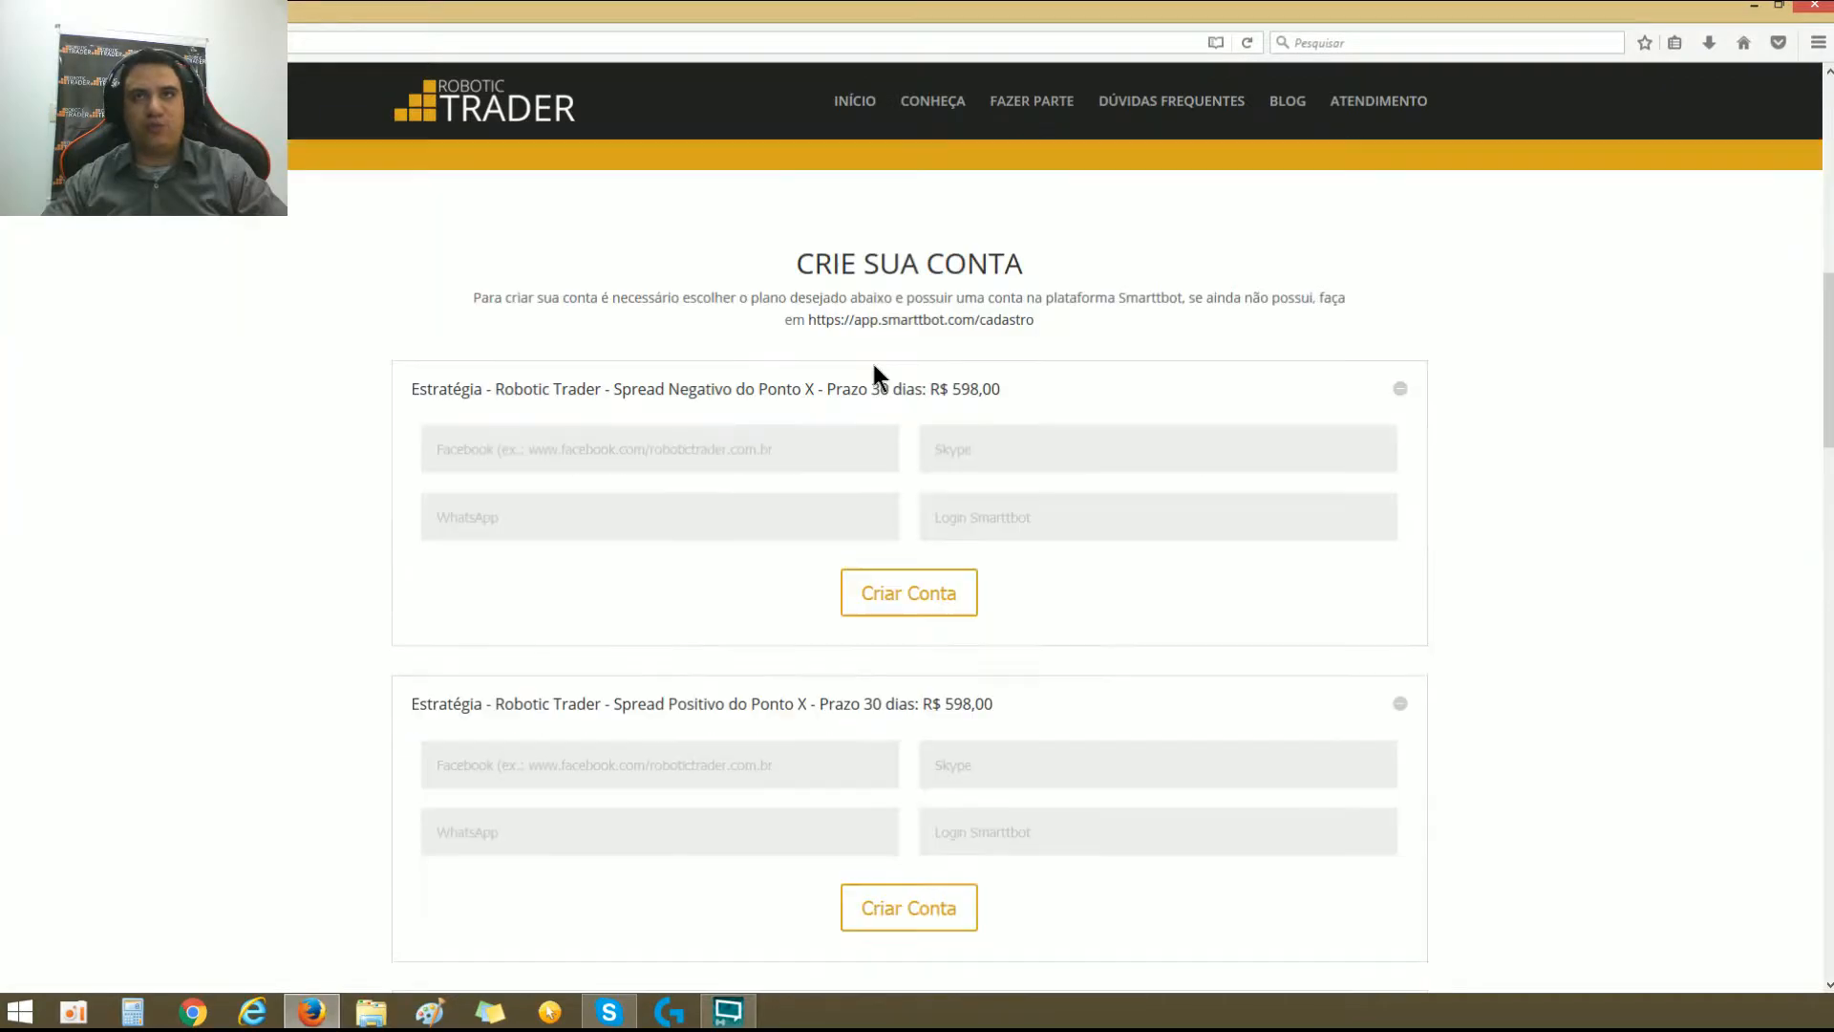
{"action": "scroll", "coordinate": [873, 364], "scroll_direction": "down", "scroll_amount": 9}
{"action": "scroll", "coordinate": [1011, 224], "scroll_direction": "up", "scroll_amount": 11}
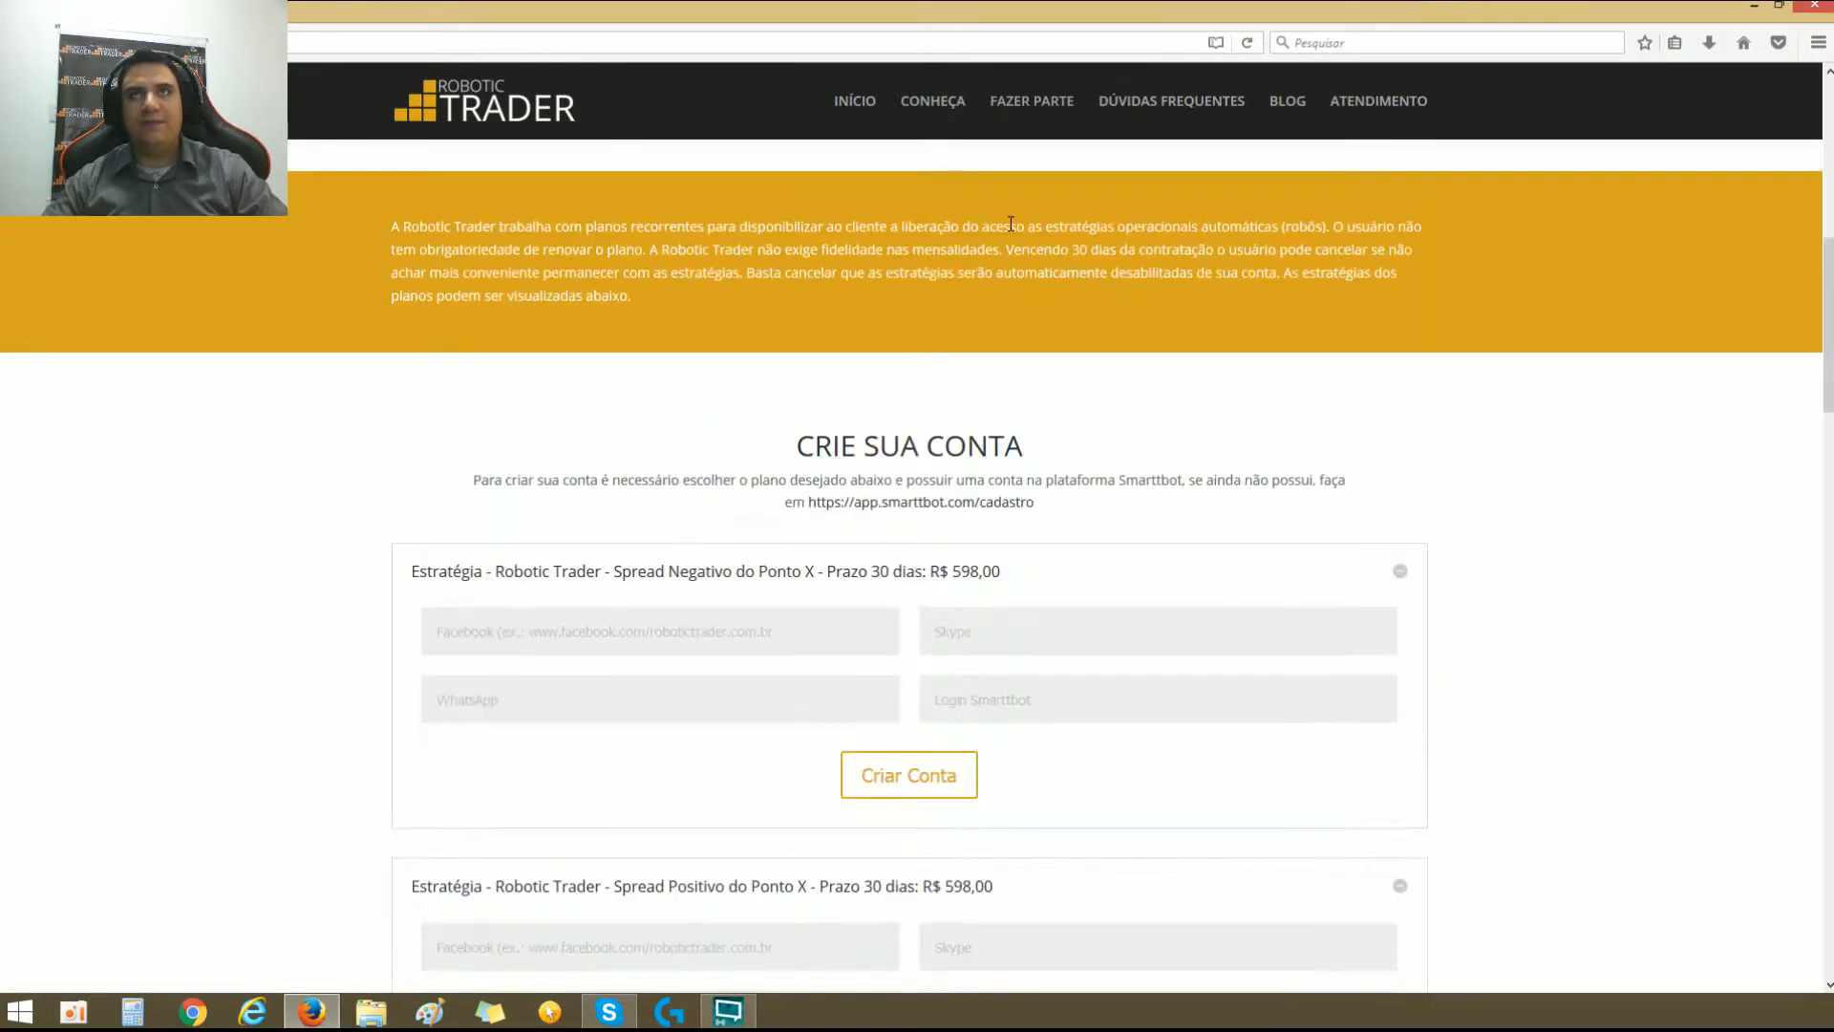
{"action": "scroll", "coordinate": [1011, 223], "scroll_direction": "up", "scroll_amount": 3}
Step: Open the Conheça page and look through the real-time setups offered for each strategy
{"action": "left_click", "coordinate": [932, 105]}
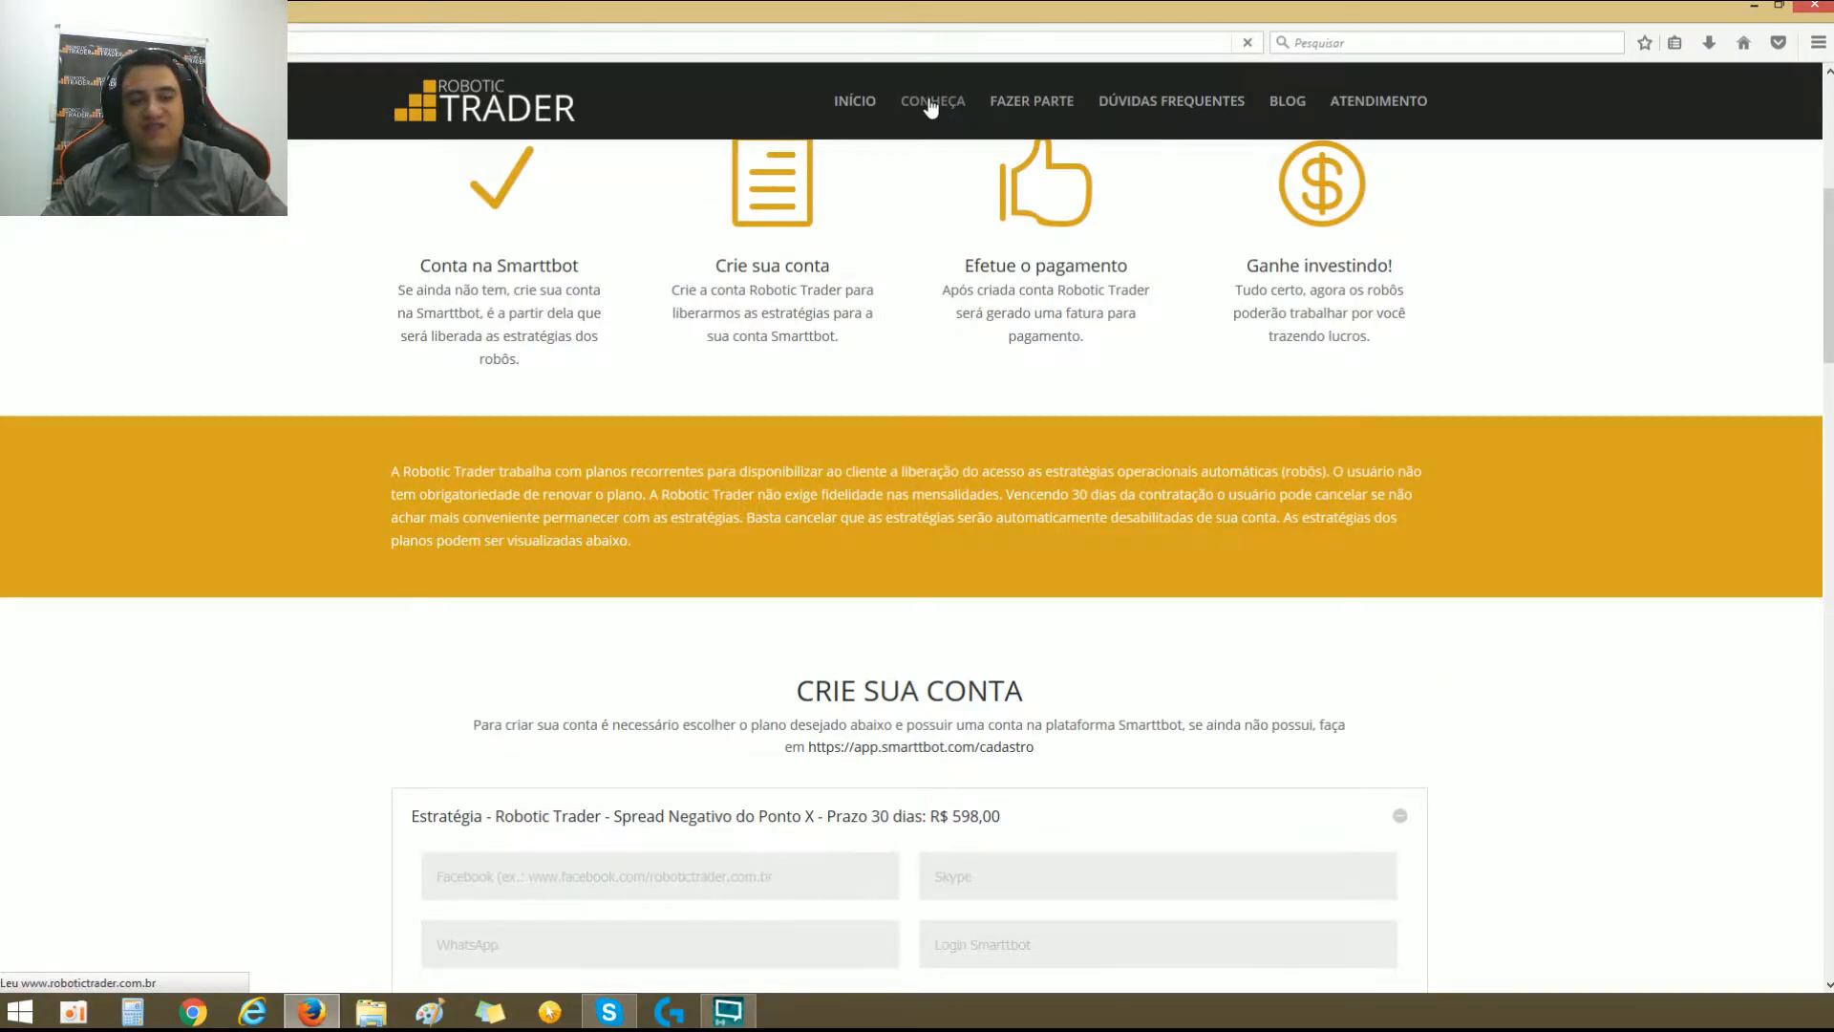
{"action": "scroll", "coordinate": [931, 265], "scroll_direction": "down", "scroll_amount": 7}
{"action": "scroll", "coordinate": [904, 625], "scroll_direction": "down", "scroll_amount": 4}
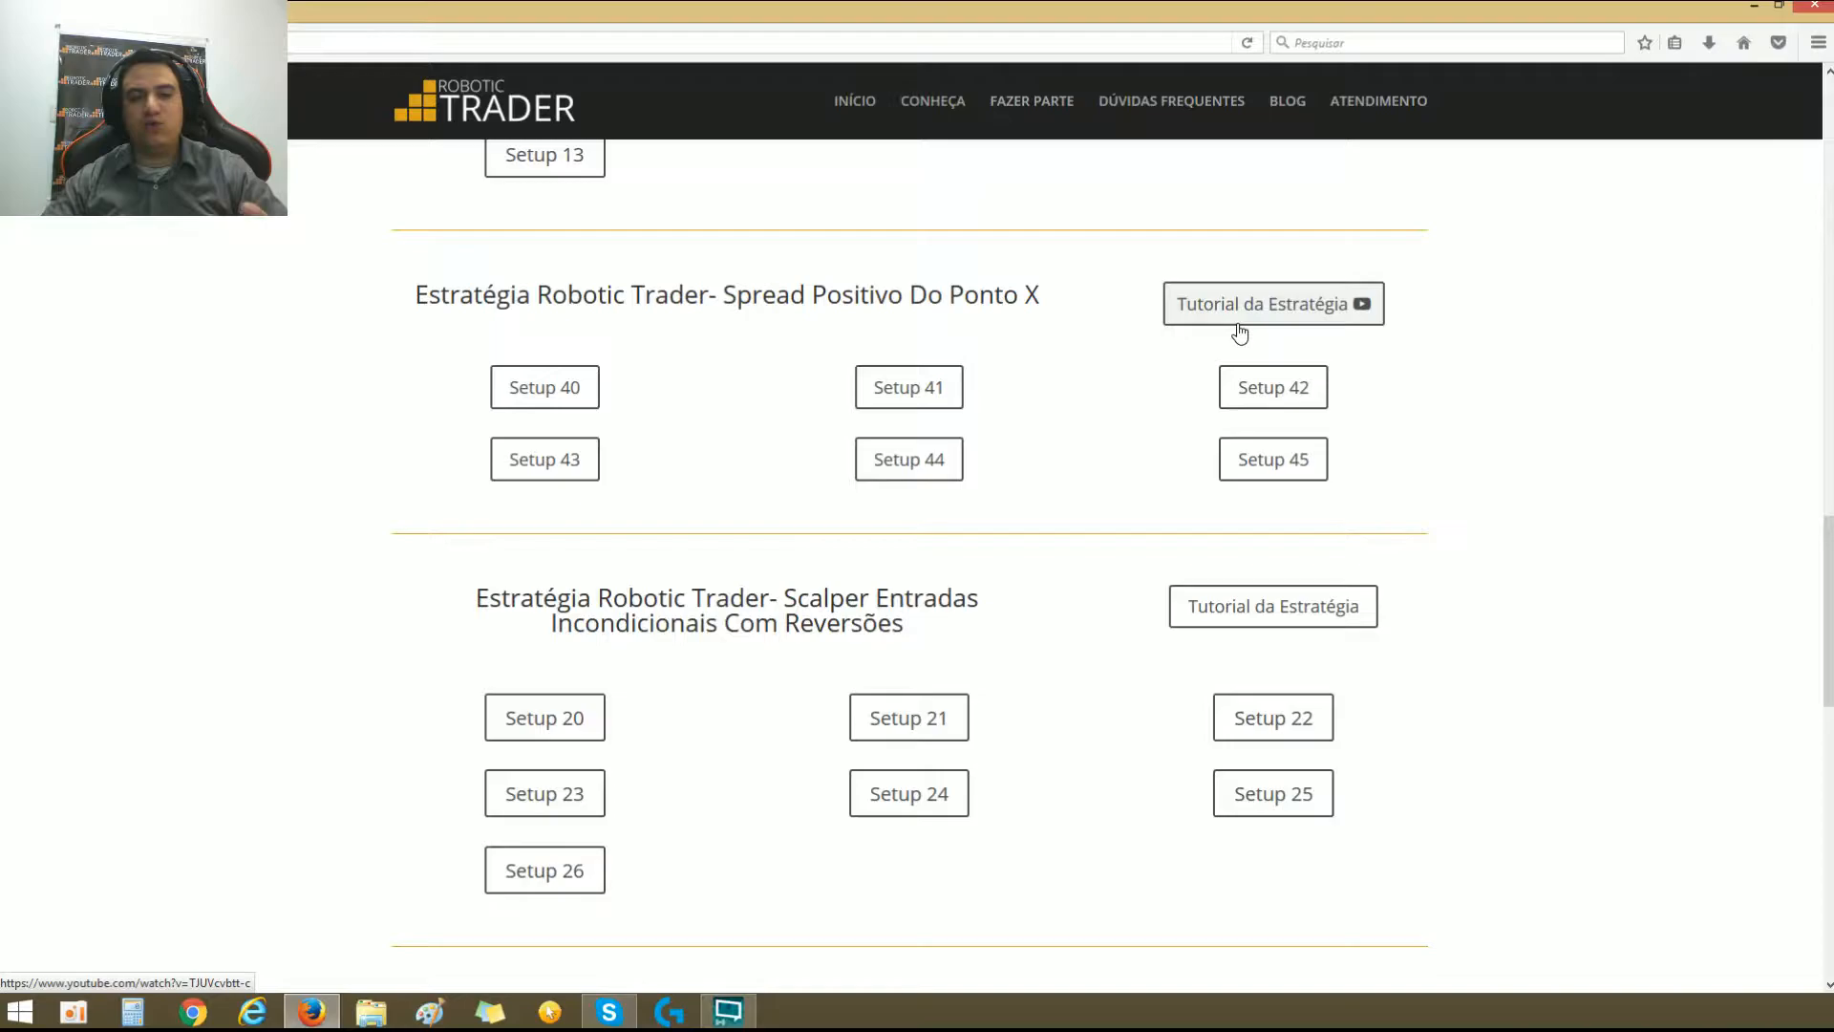
{"action": "scroll", "coordinate": [1235, 335], "scroll_direction": "up", "scroll_amount": 7}
{"action": "scroll", "coordinate": [1350, 382], "scroll_direction": "down", "scroll_amount": 3}
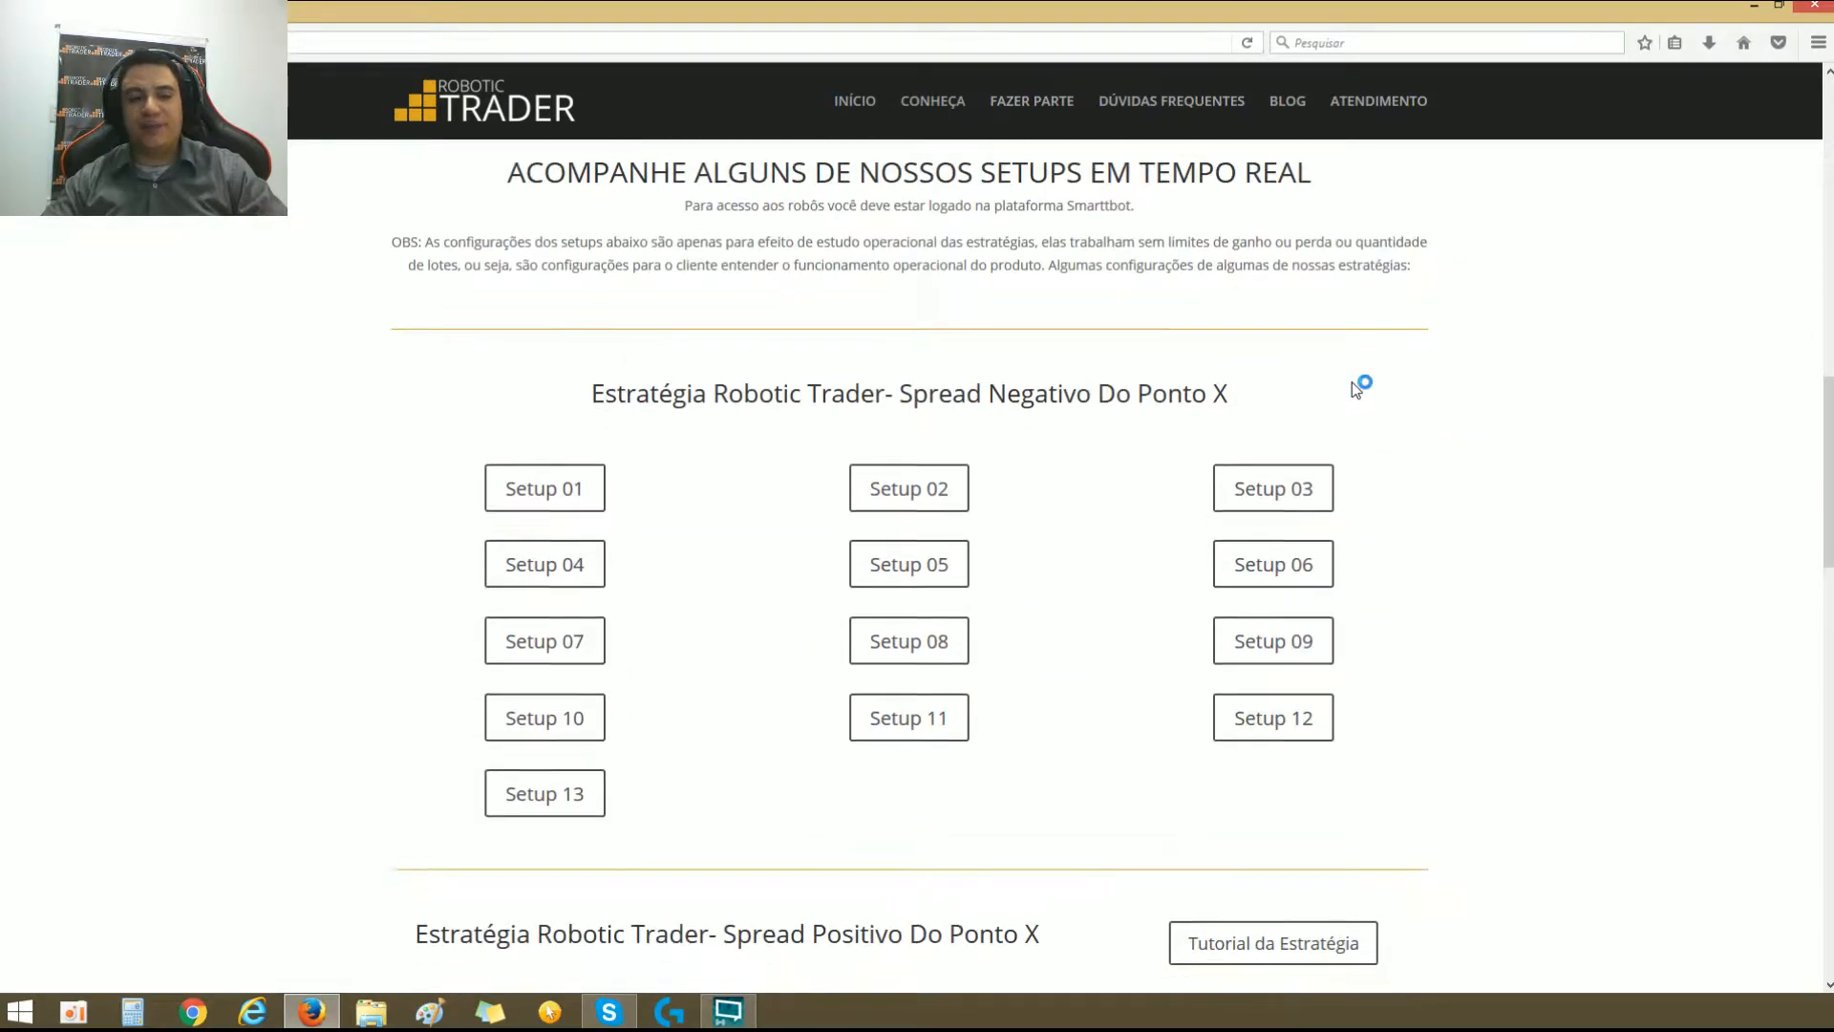
{"action": "scroll", "coordinate": [1353, 384], "scroll_direction": "down", "scroll_amount": 1}
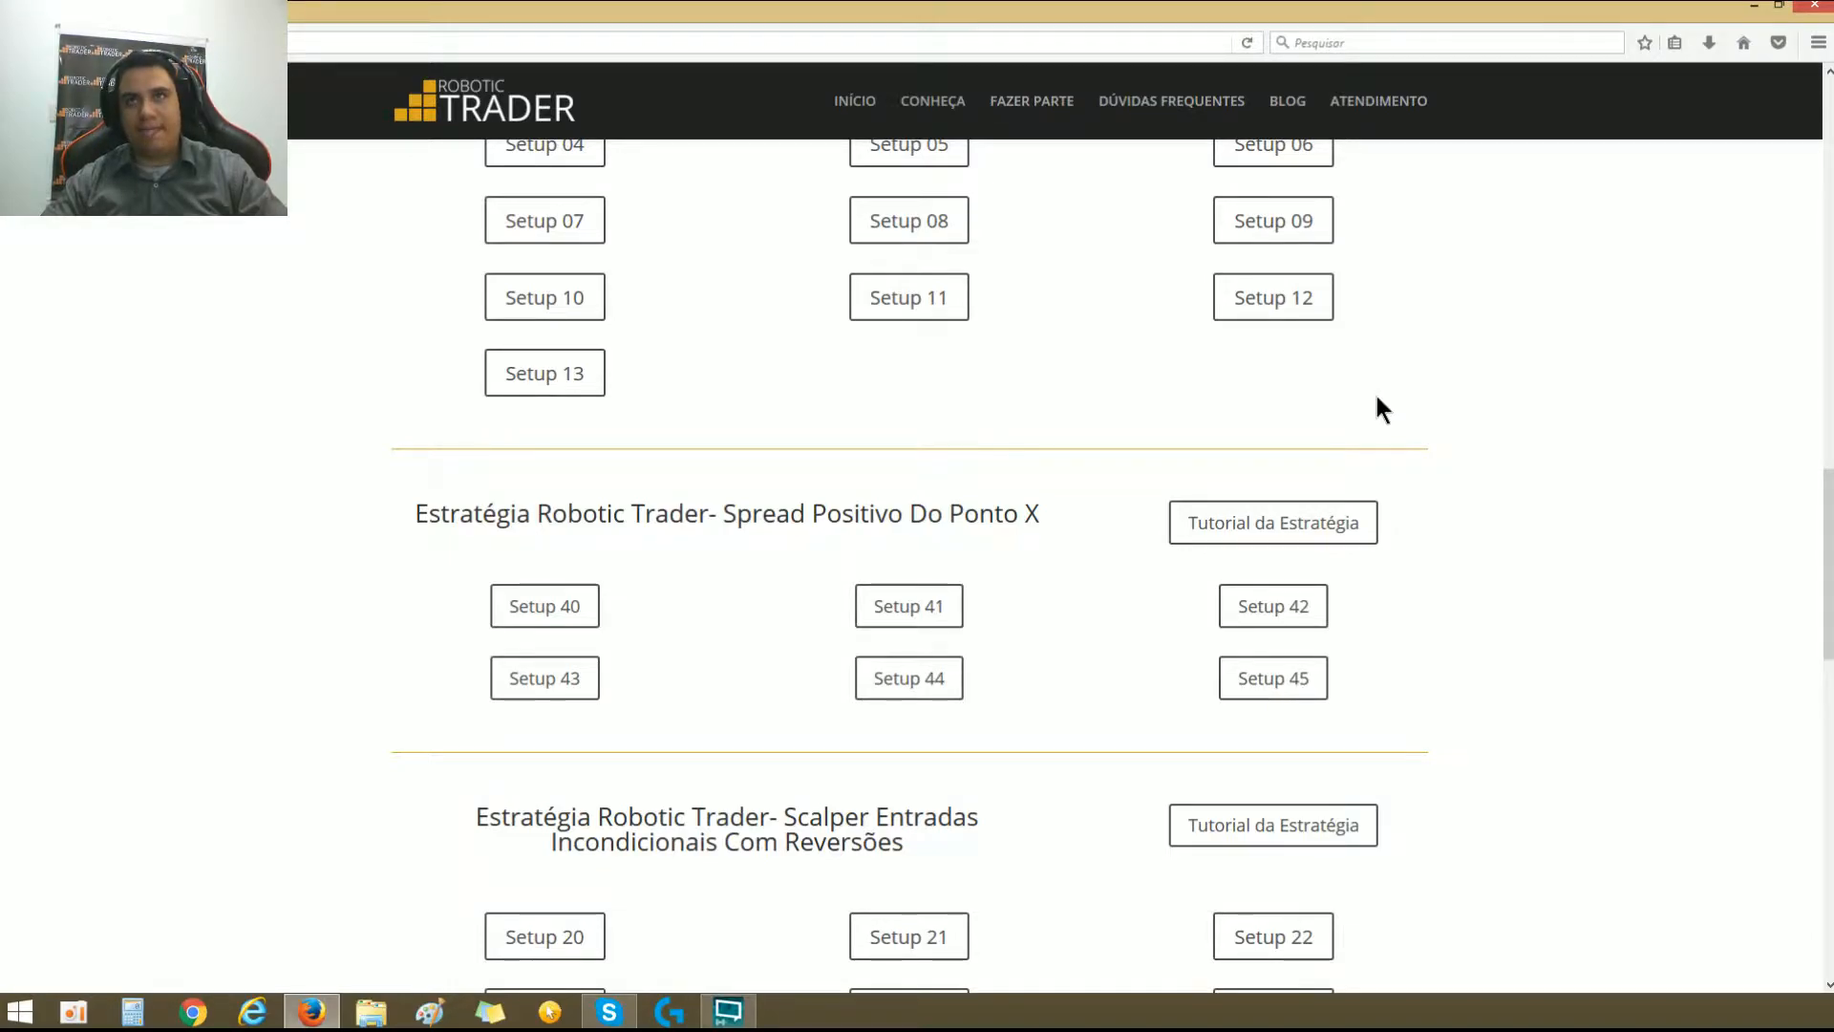
{"action": "scroll", "coordinate": [1377, 401], "scroll_direction": "down", "scroll_amount": 2}
Step: Highlight the strategy headings Spread Positivo, Scalper Entradas Incondicionais Com Reversões and Spread Negativo to point them out
{"action": "left_click_drag", "start_coordinate": [416, 405], "coordinate": [1025, 406]}
{"action": "left_click_drag", "start_coordinate": [521, 709], "coordinate": [842, 732]}
{"action": "scroll", "coordinate": [743, 535], "scroll_direction": "up", "scroll_amount": 10}
{"action": "scroll", "coordinate": [743, 535], "scroll_direction": "up", "scroll_amount": 6}
{"action": "left_click_drag", "start_coordinate": [627, 738], "coordinate": [1195, 740]}
{"action": "scroll", "coordinate": [1148, 670], "scroll_direction": "down", "scroll_amount": 9}
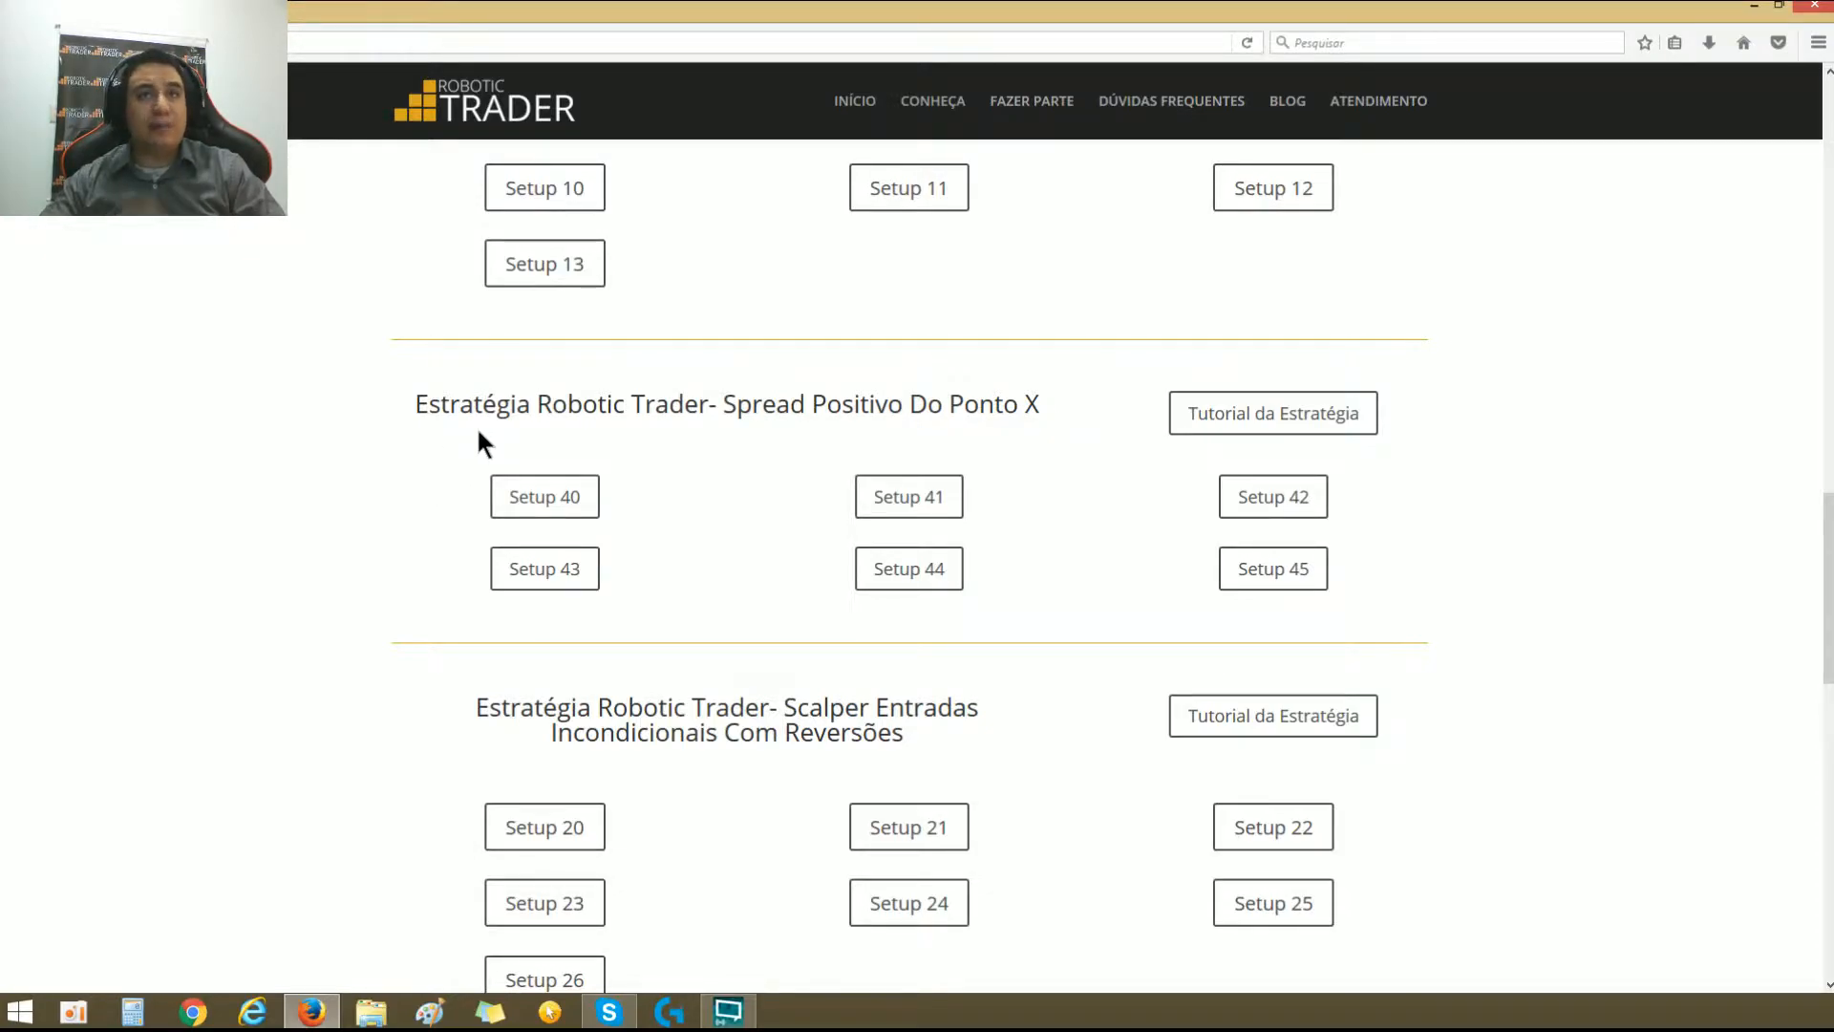
{"action": "left_click_drag", "start_coordinate": [420, 407], "coordinate": [1042, 411]}
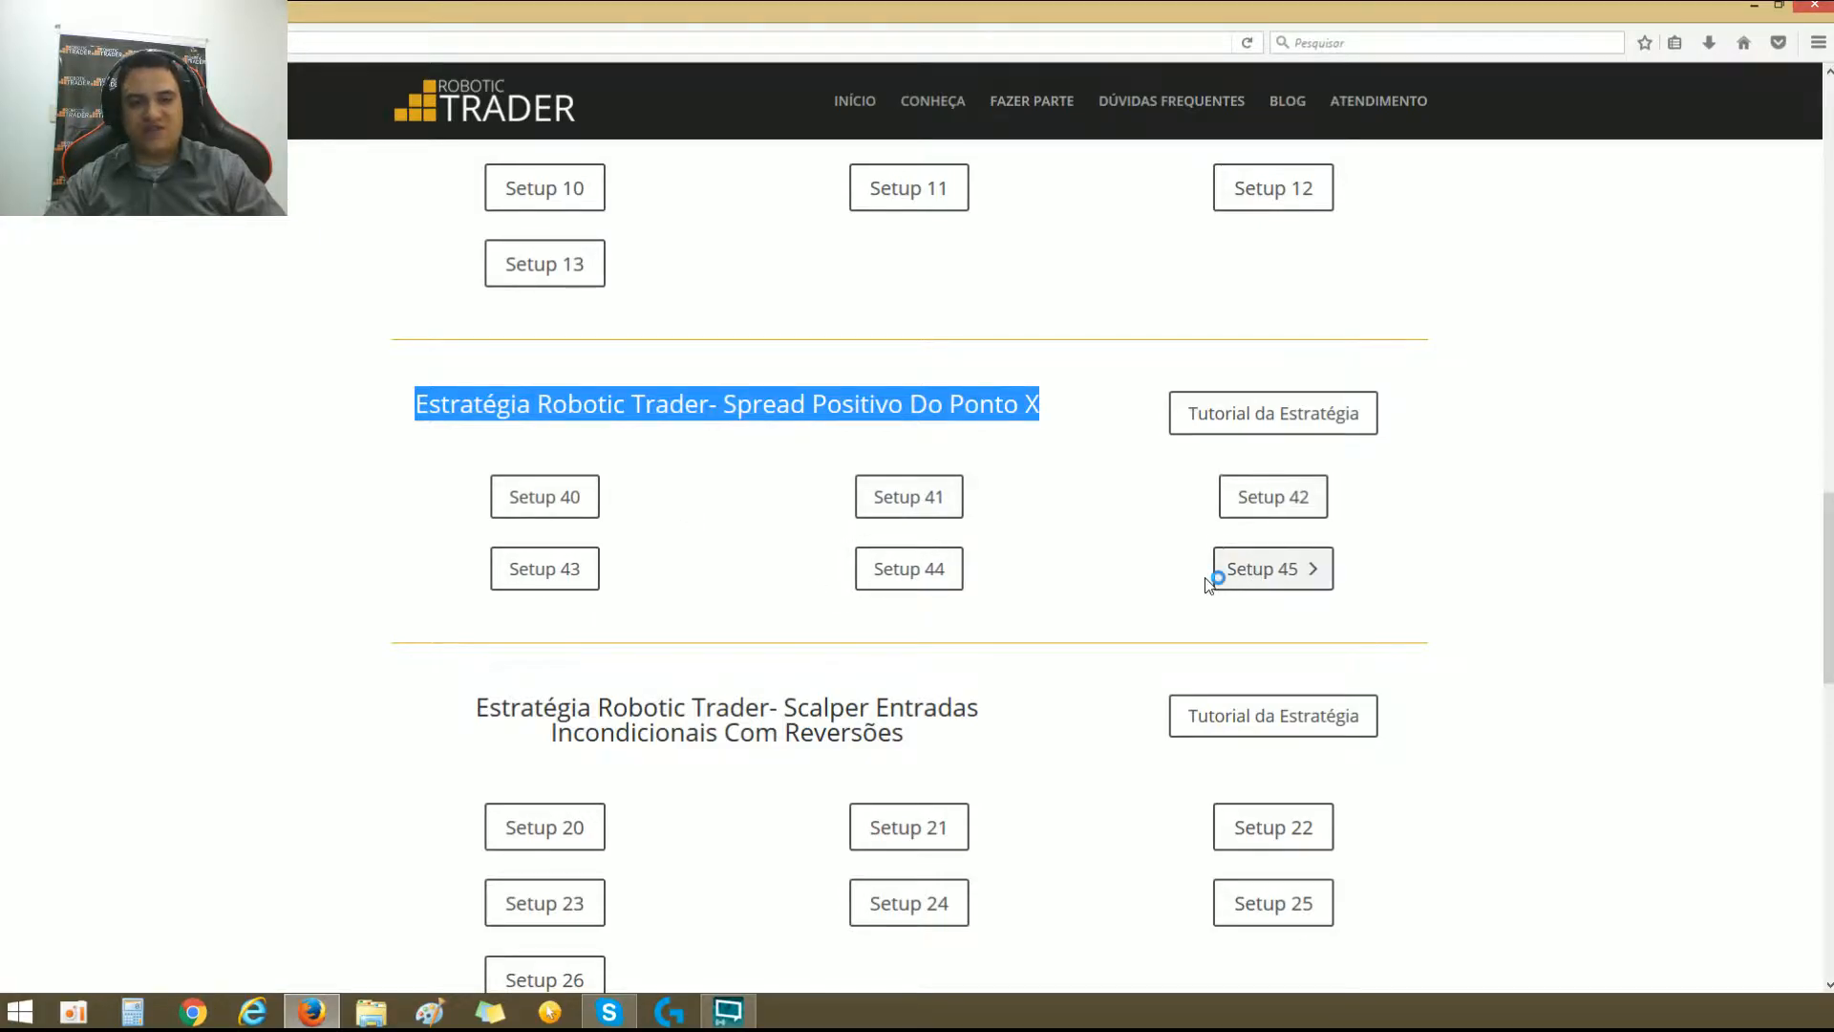
Step: Open the Smarttbot robot page for Setup 04 of the Spread Negativo Do Ponto X strategy
{"action": "scroll", "coordinate": [1208, 583], "scroll_direction": "up", "scroll_amount": 7}
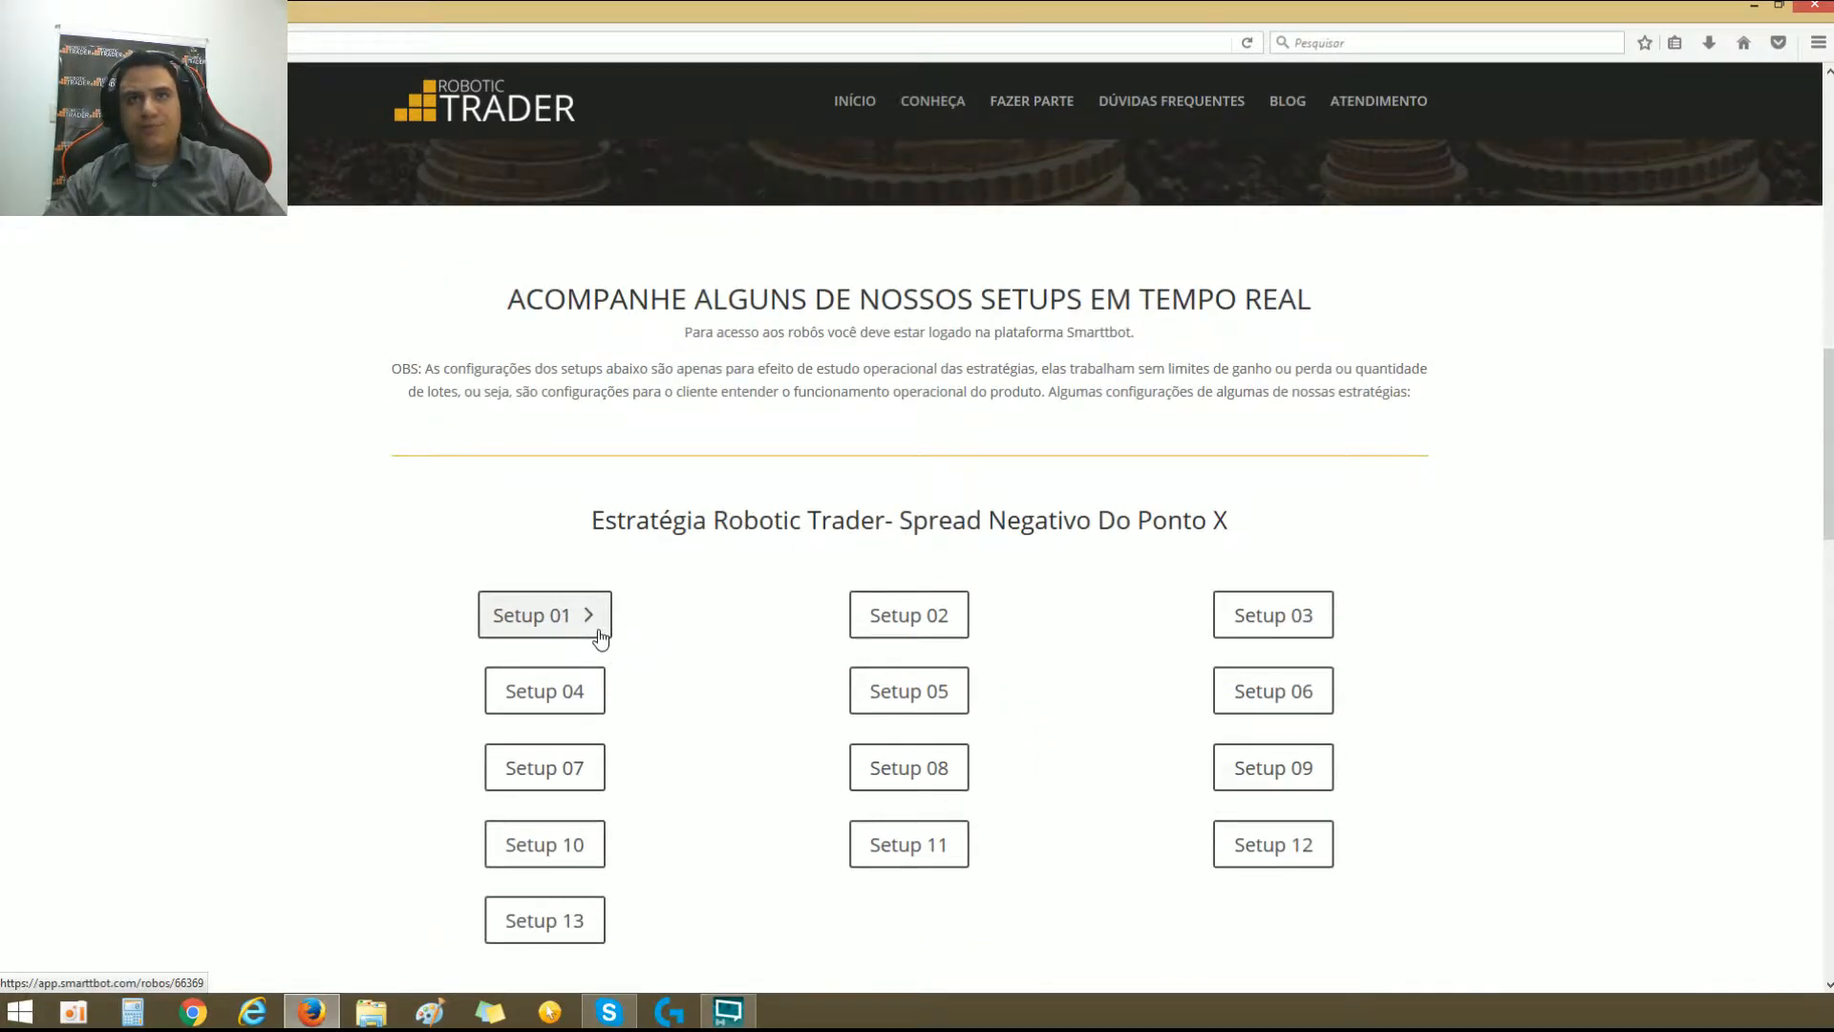
{"action": "left_click", "coordinate": [555, 695]}
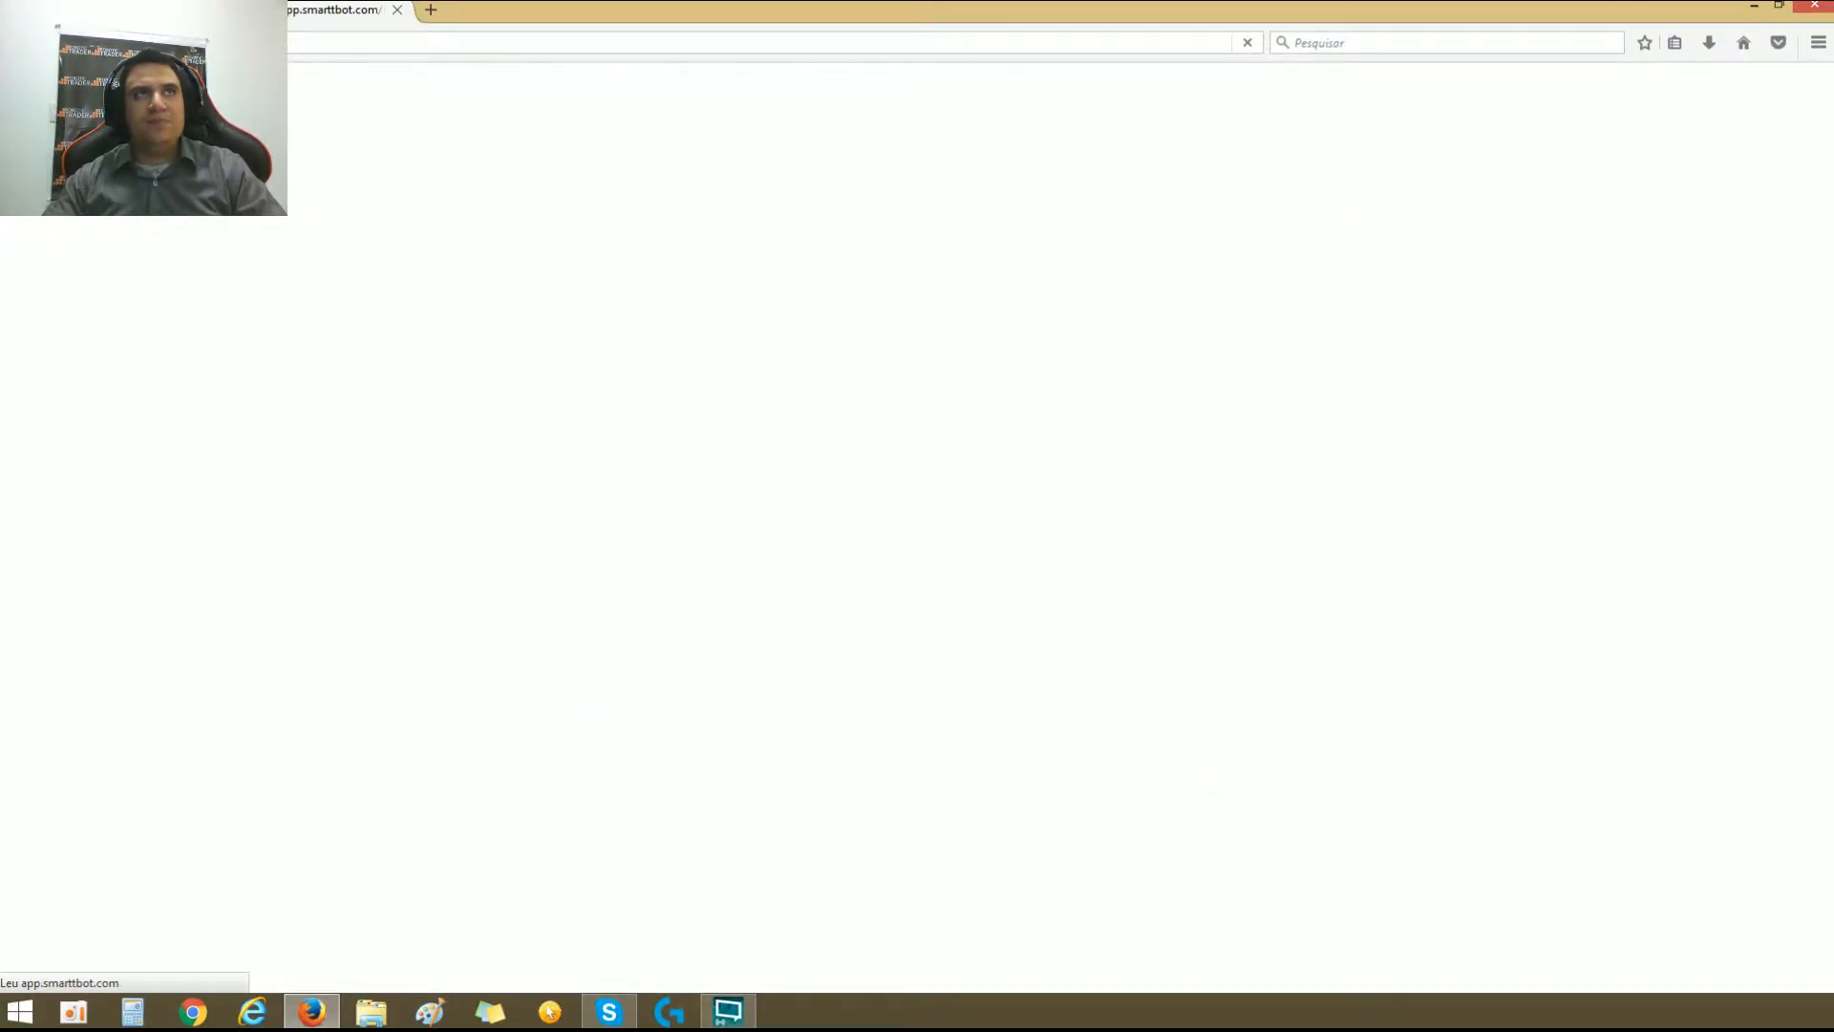
{"action": "left_click", "coordinate": [114, 10]}
{"action": "scroll", "coordinate": [563, 669], "scroll_direction": "down", "scroll_amount": 3}
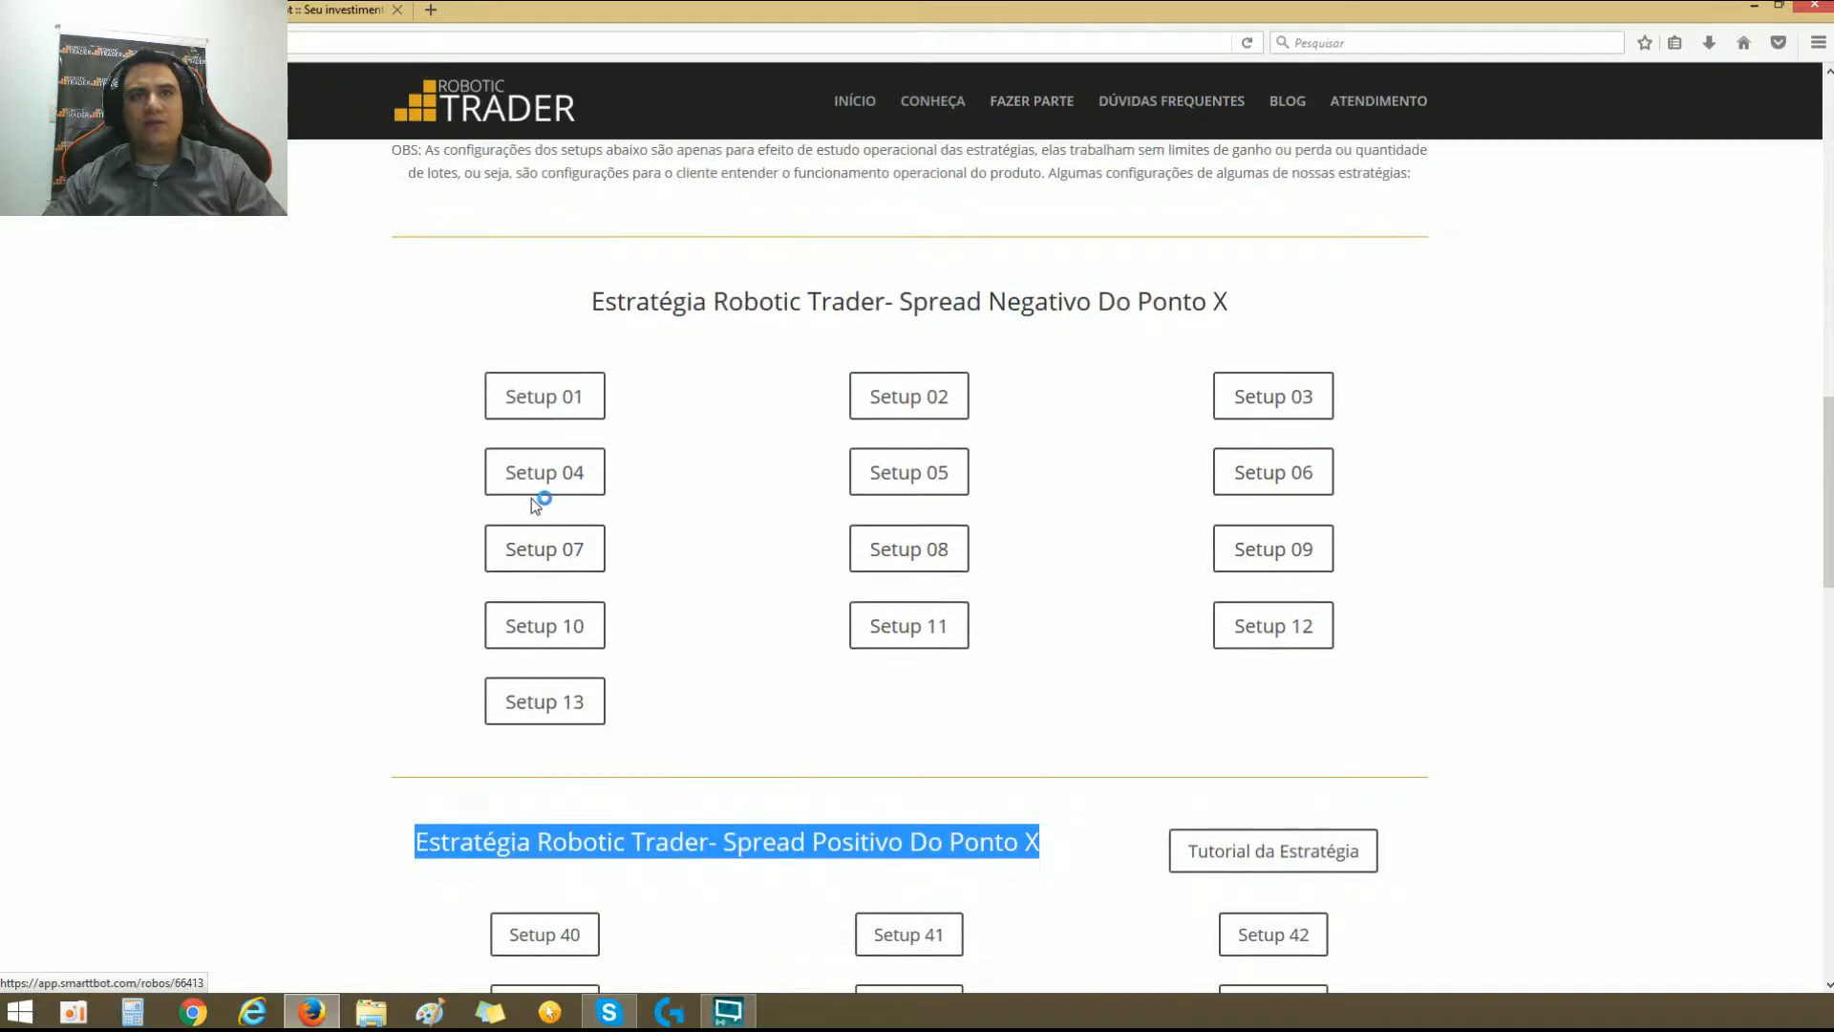
{"action": "left_click", "coordinate": [573, 470]}
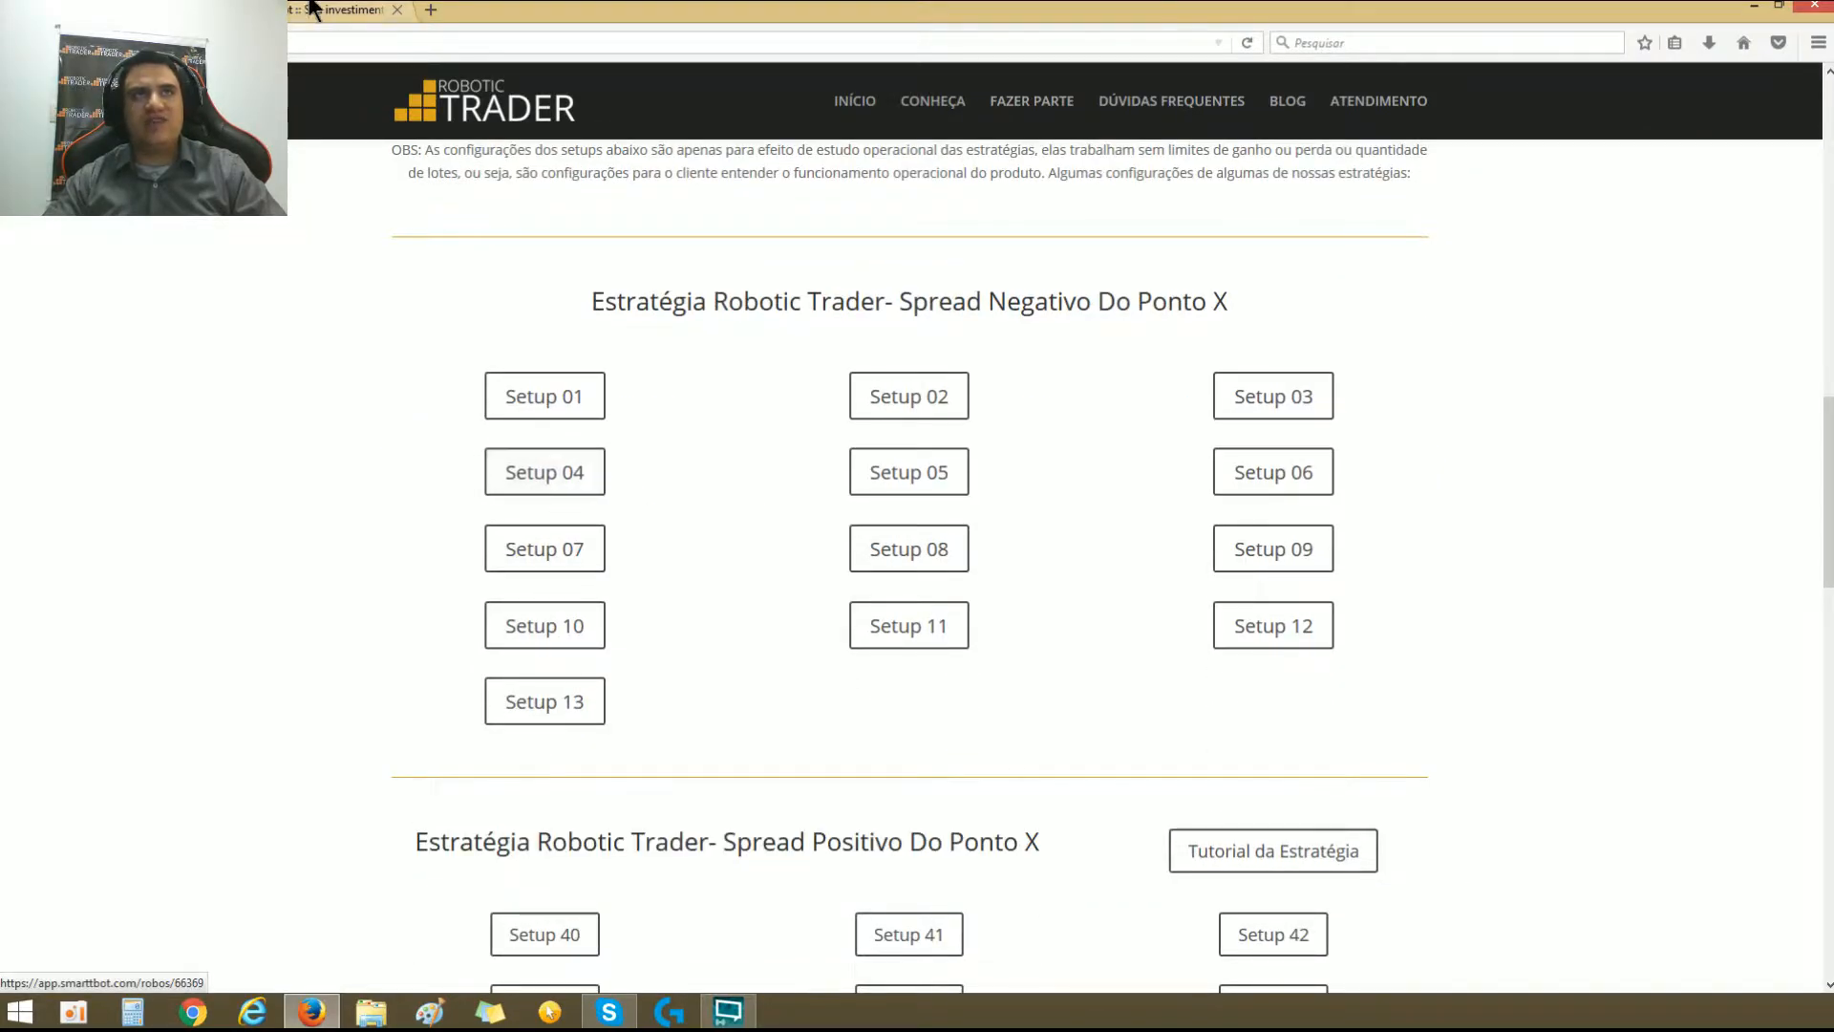
{"action": "left_click", "coordinate": [549, 504]}
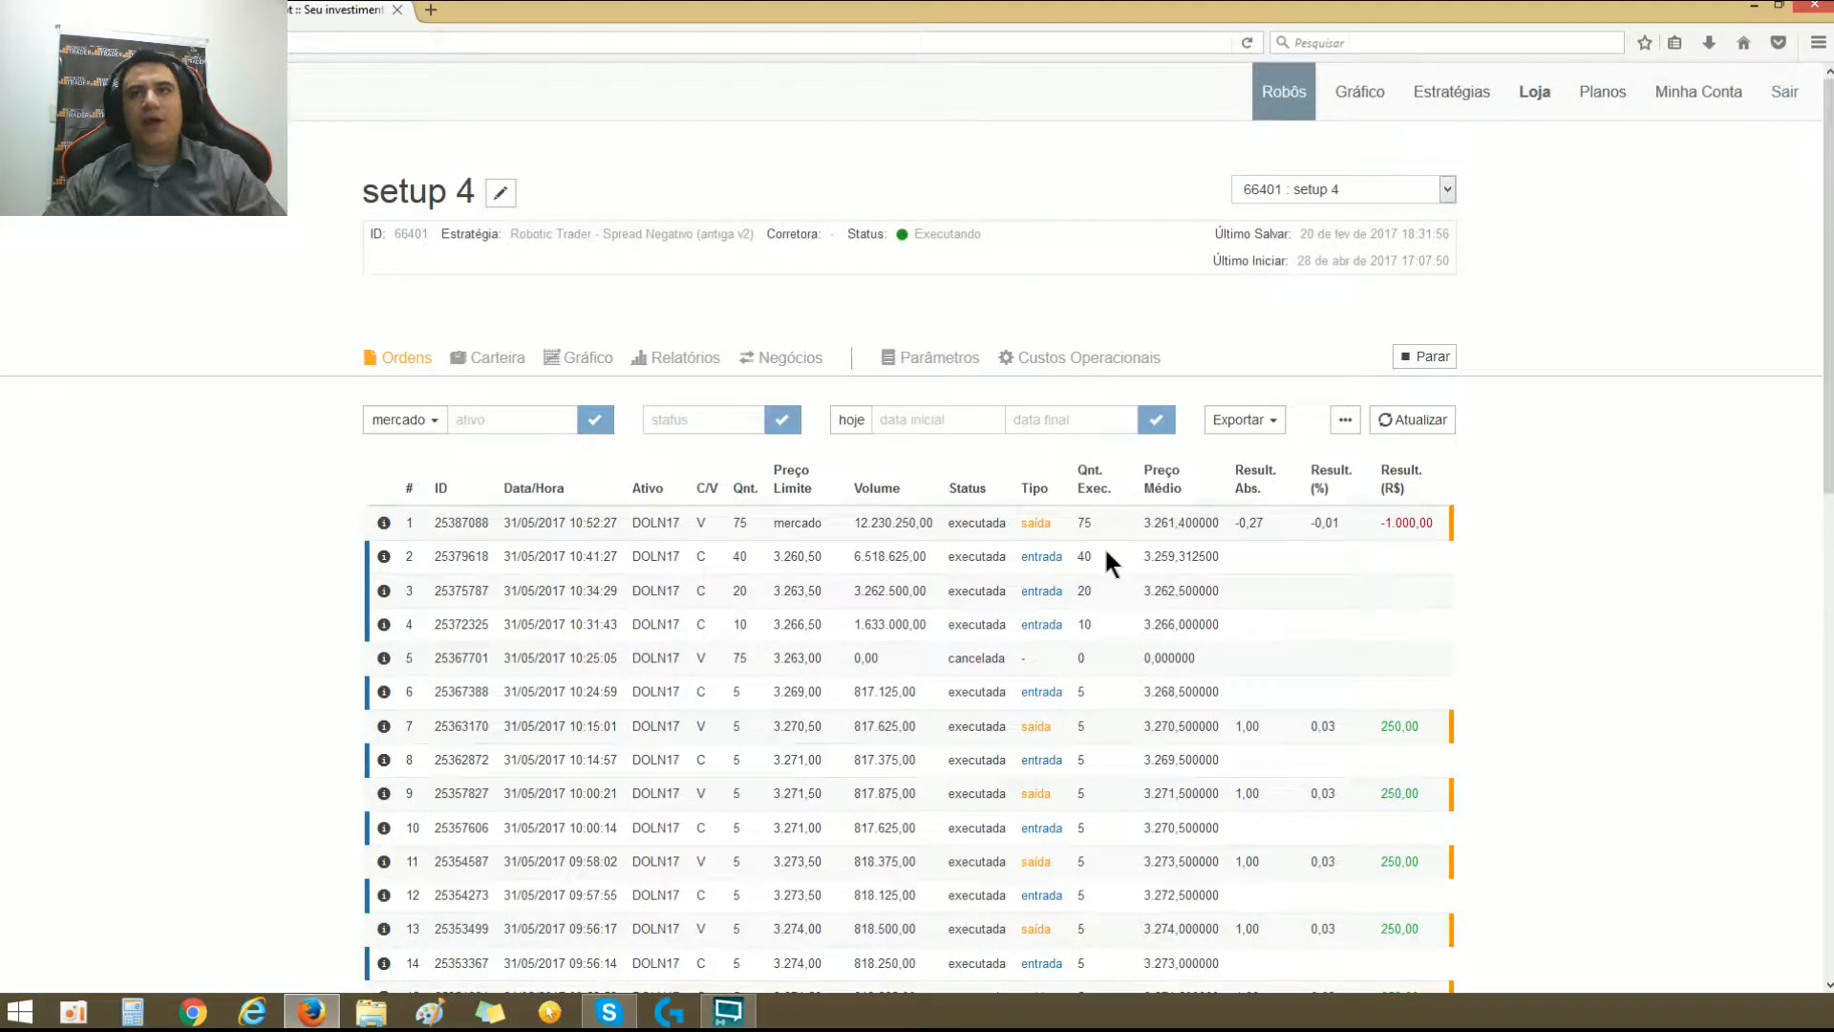
Step: Examine the executed orders and their results in the order history of setup 4
{"action": "scroll", "coordinate": [1072, 544], "scroll_direction": "down", "scroll_amount": 5}
{"action": "scroll", "coordinate": [1089, 496], "scroll_direction": "up", "scroll_amount": 5}
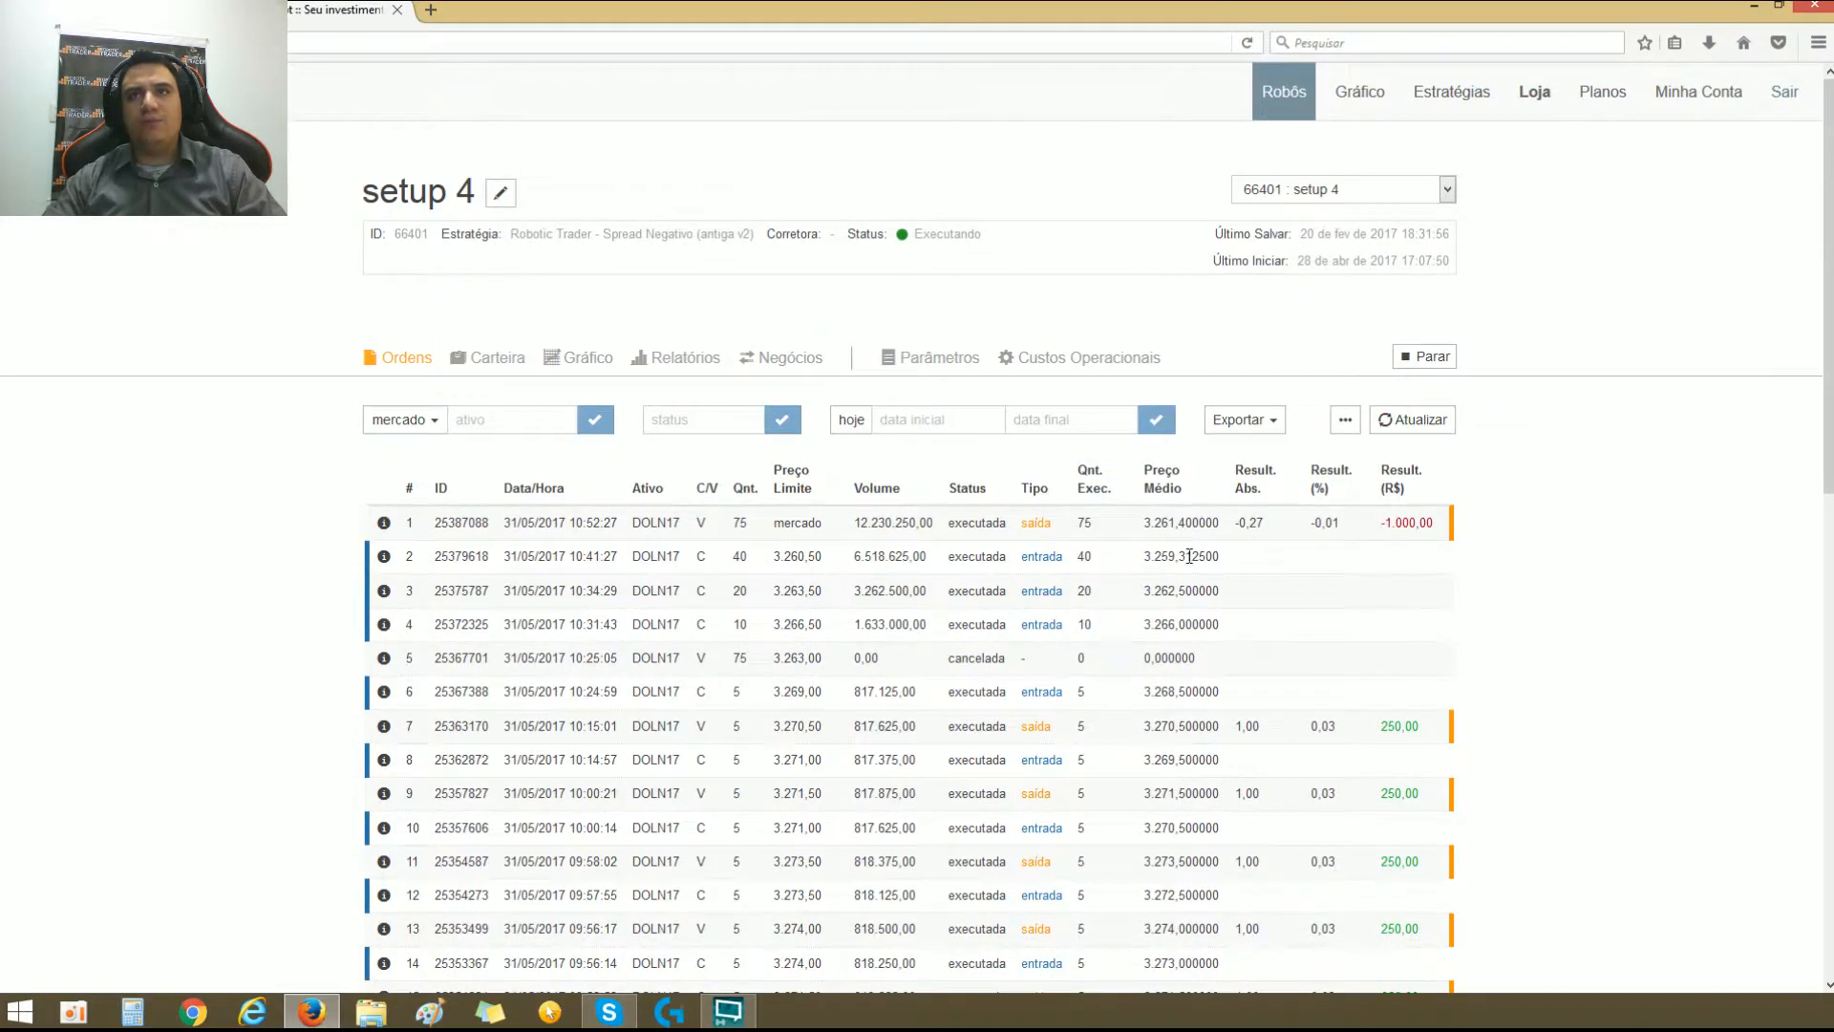
{"action": "scroll", "coordinate": [1129, 531], "scroll_direction": "down", "scroll_amount": 2}
{"action": "scroll", "coordinate": [1085, 437], "scroll_direction": "down", "scroll_amount": 4}
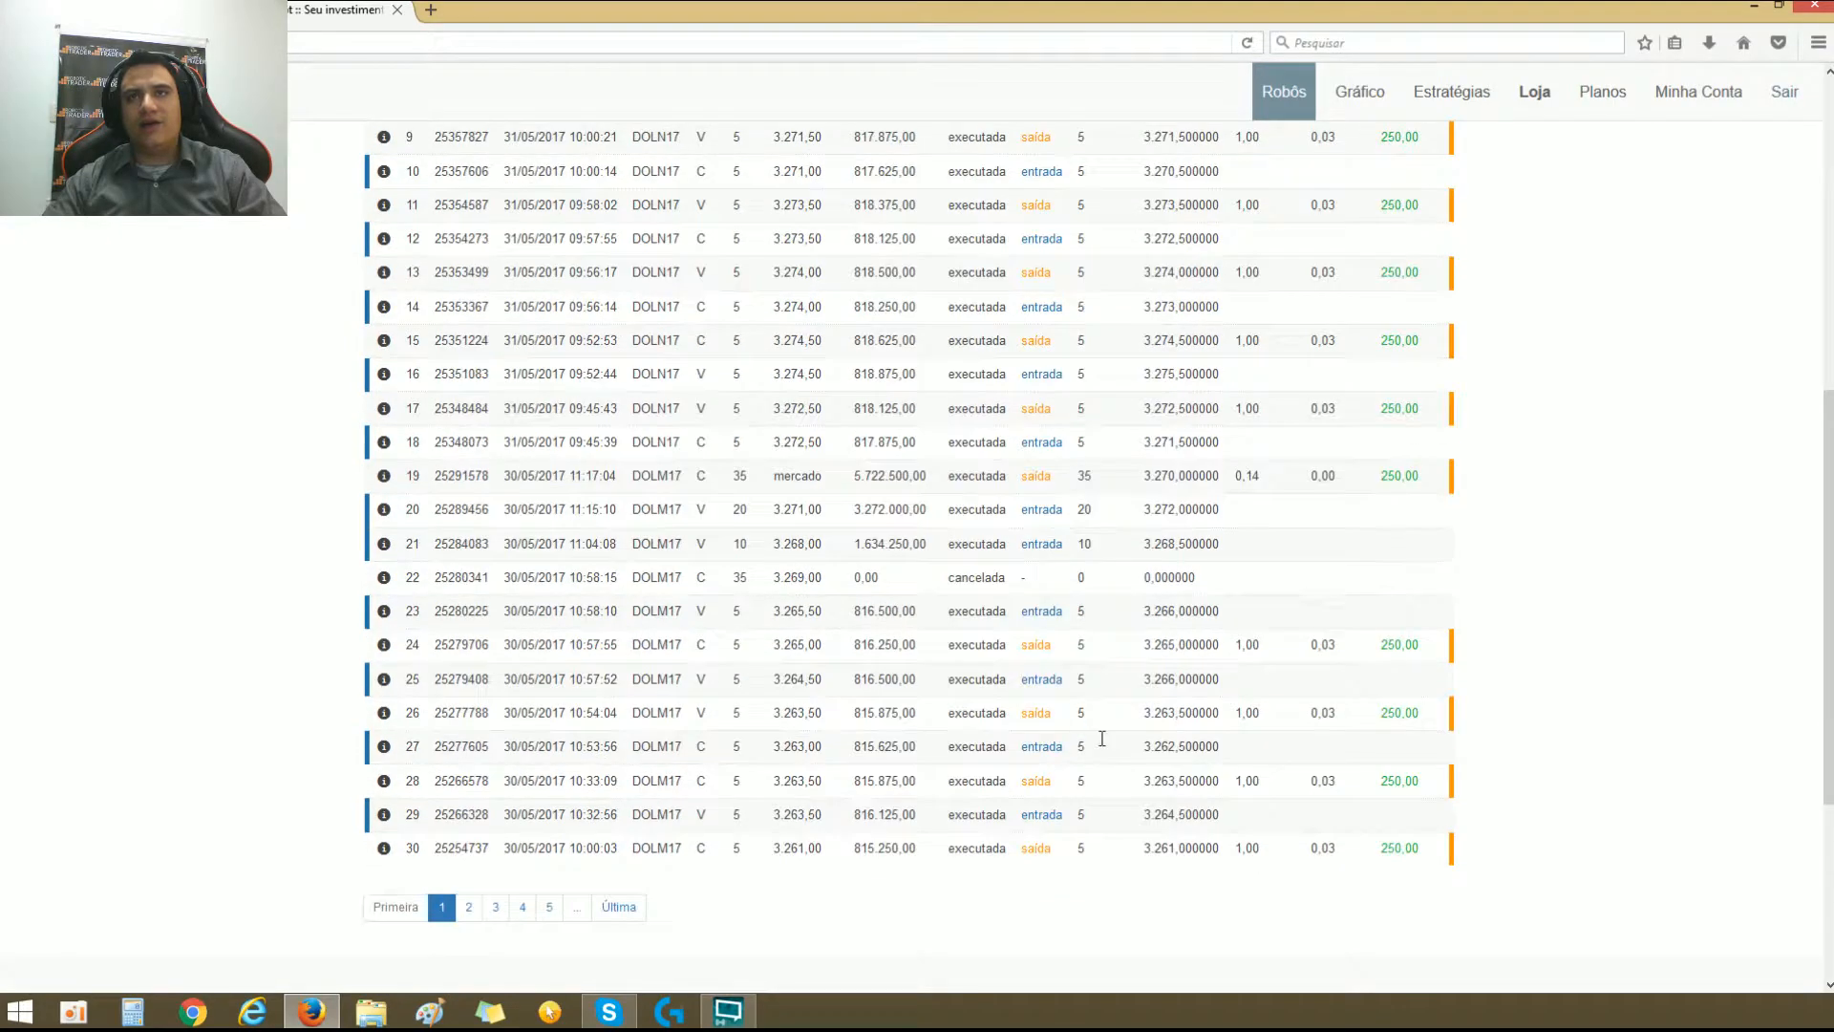
{"action": "scroll", "coordinate": [1179, 649], "scroll_direction": "up", "scroll_amount": 6}
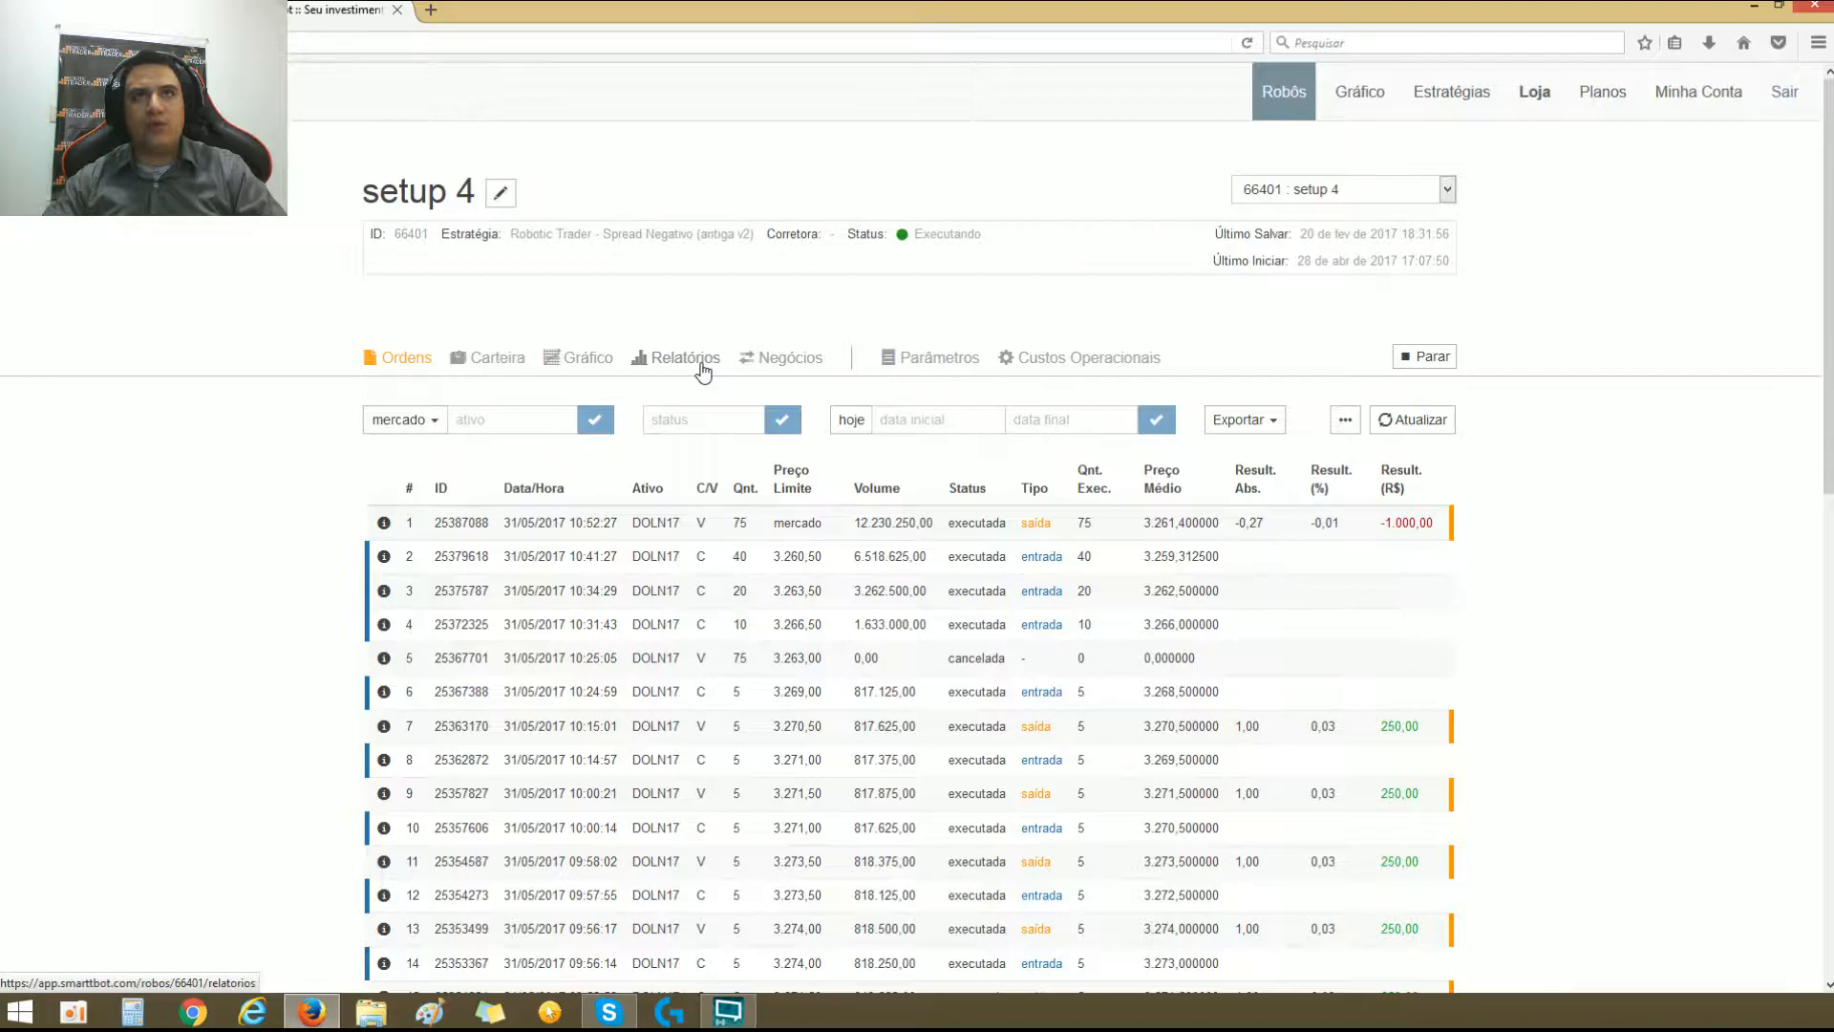
Step: Open the reports of setup 4 and examine its equity curve, return, risk and trade statistics
{"action": "left_click", "coordinate": [703, 368]}
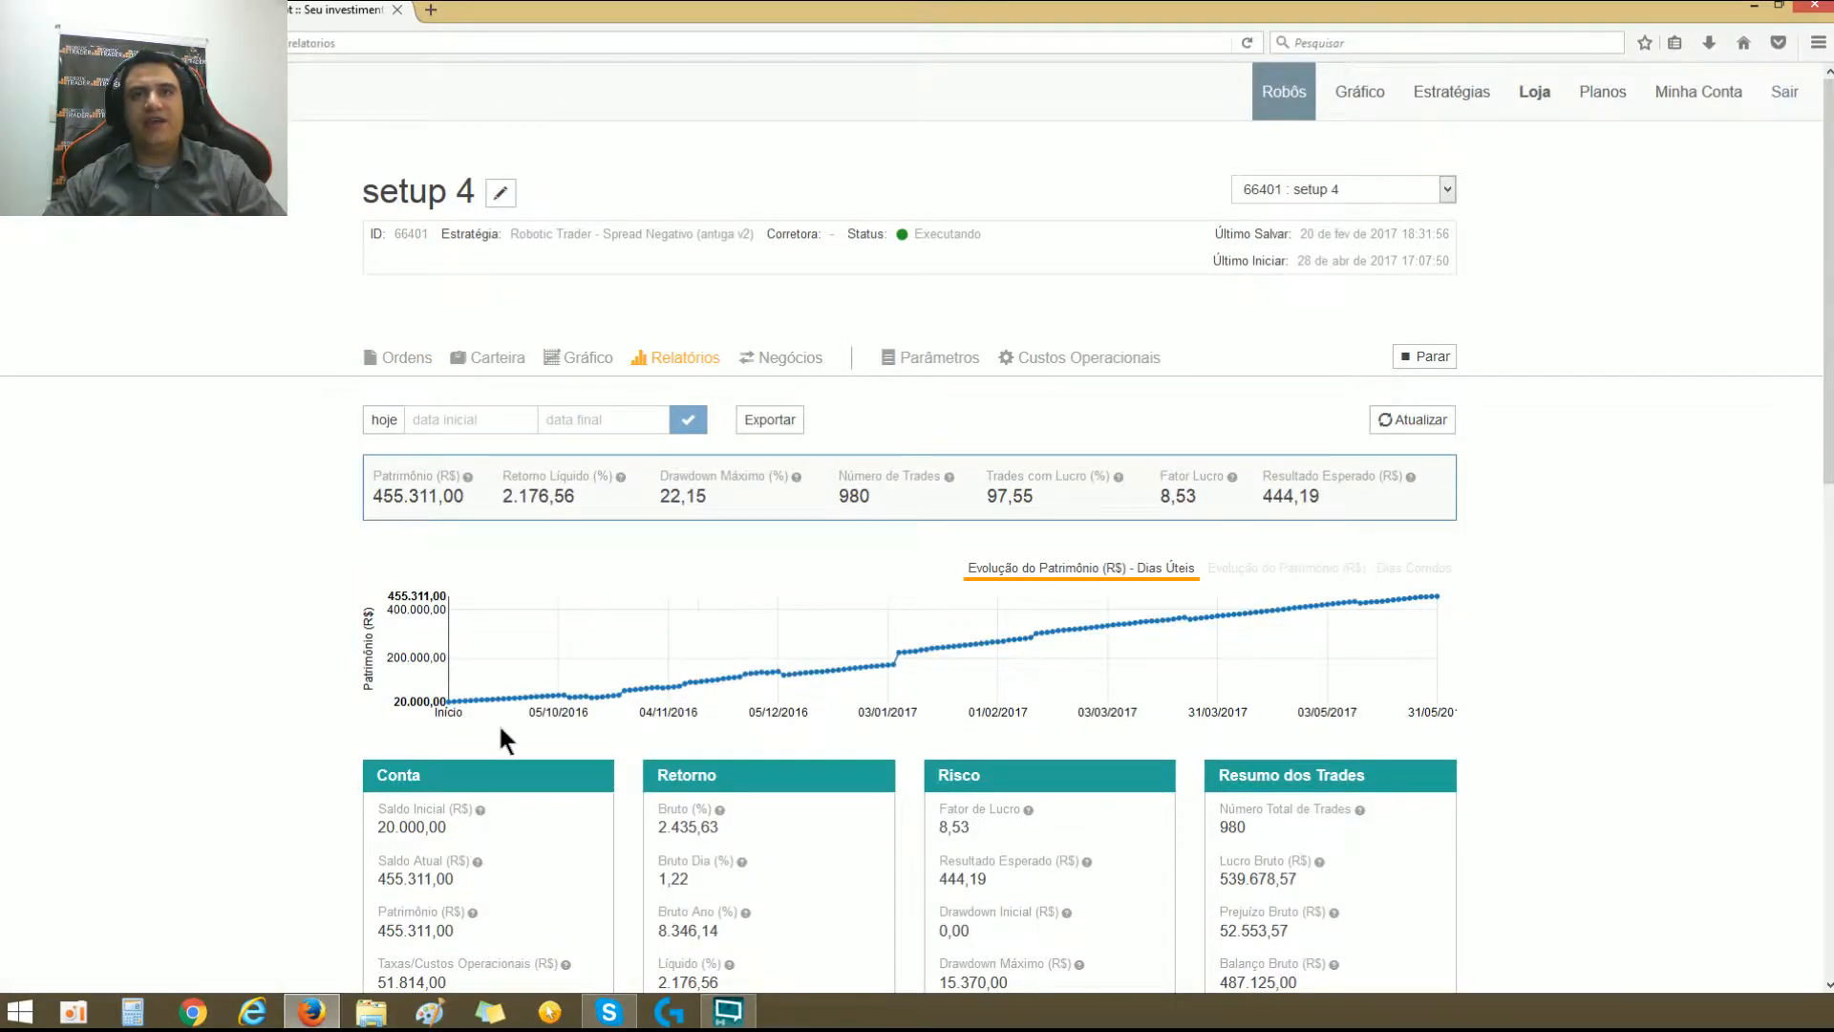
{"action": "scroll", "coordinate": [1265, 702], "scroll_direction": "down", "scroll_amount": 2}
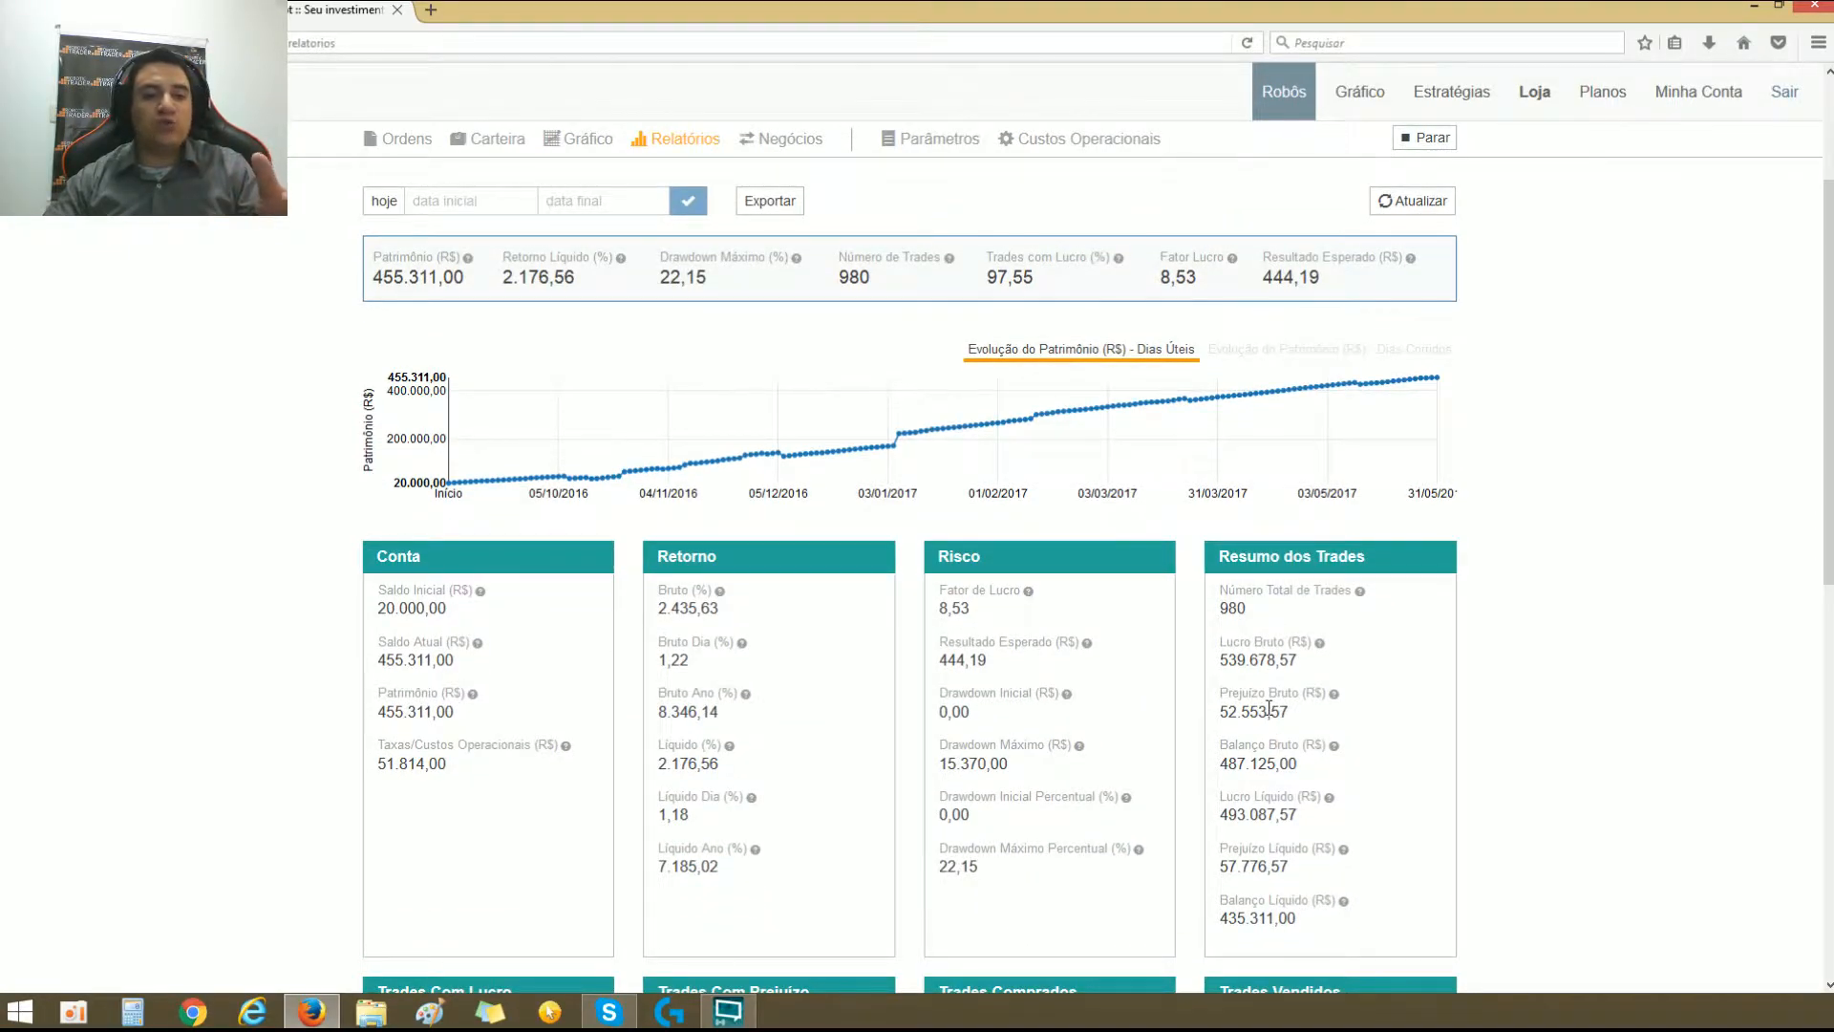
{"action": "scroll", "coordinate": [1186, 730], "scroll_direction": "down", "scroll_amount": 4}
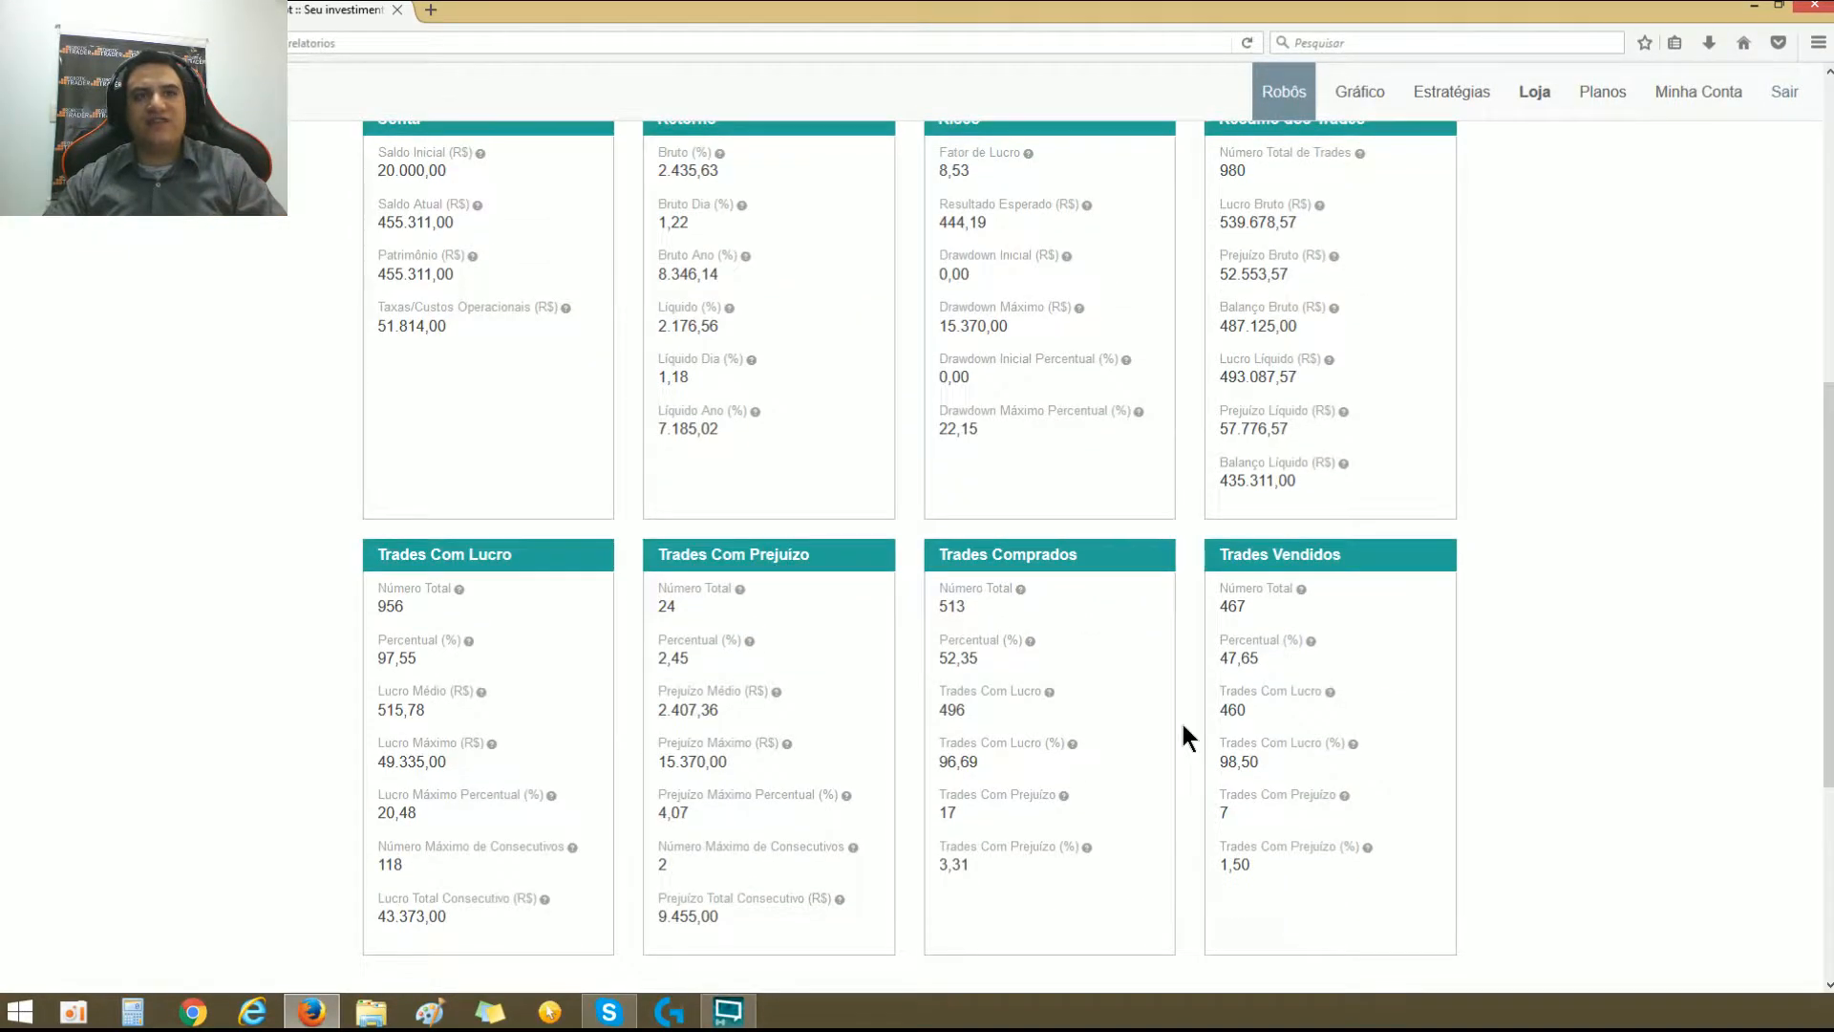
{"action": "scroll", "coordinate": [1184, 735], "scroll_direction": "up", "scroll_amount": 6}
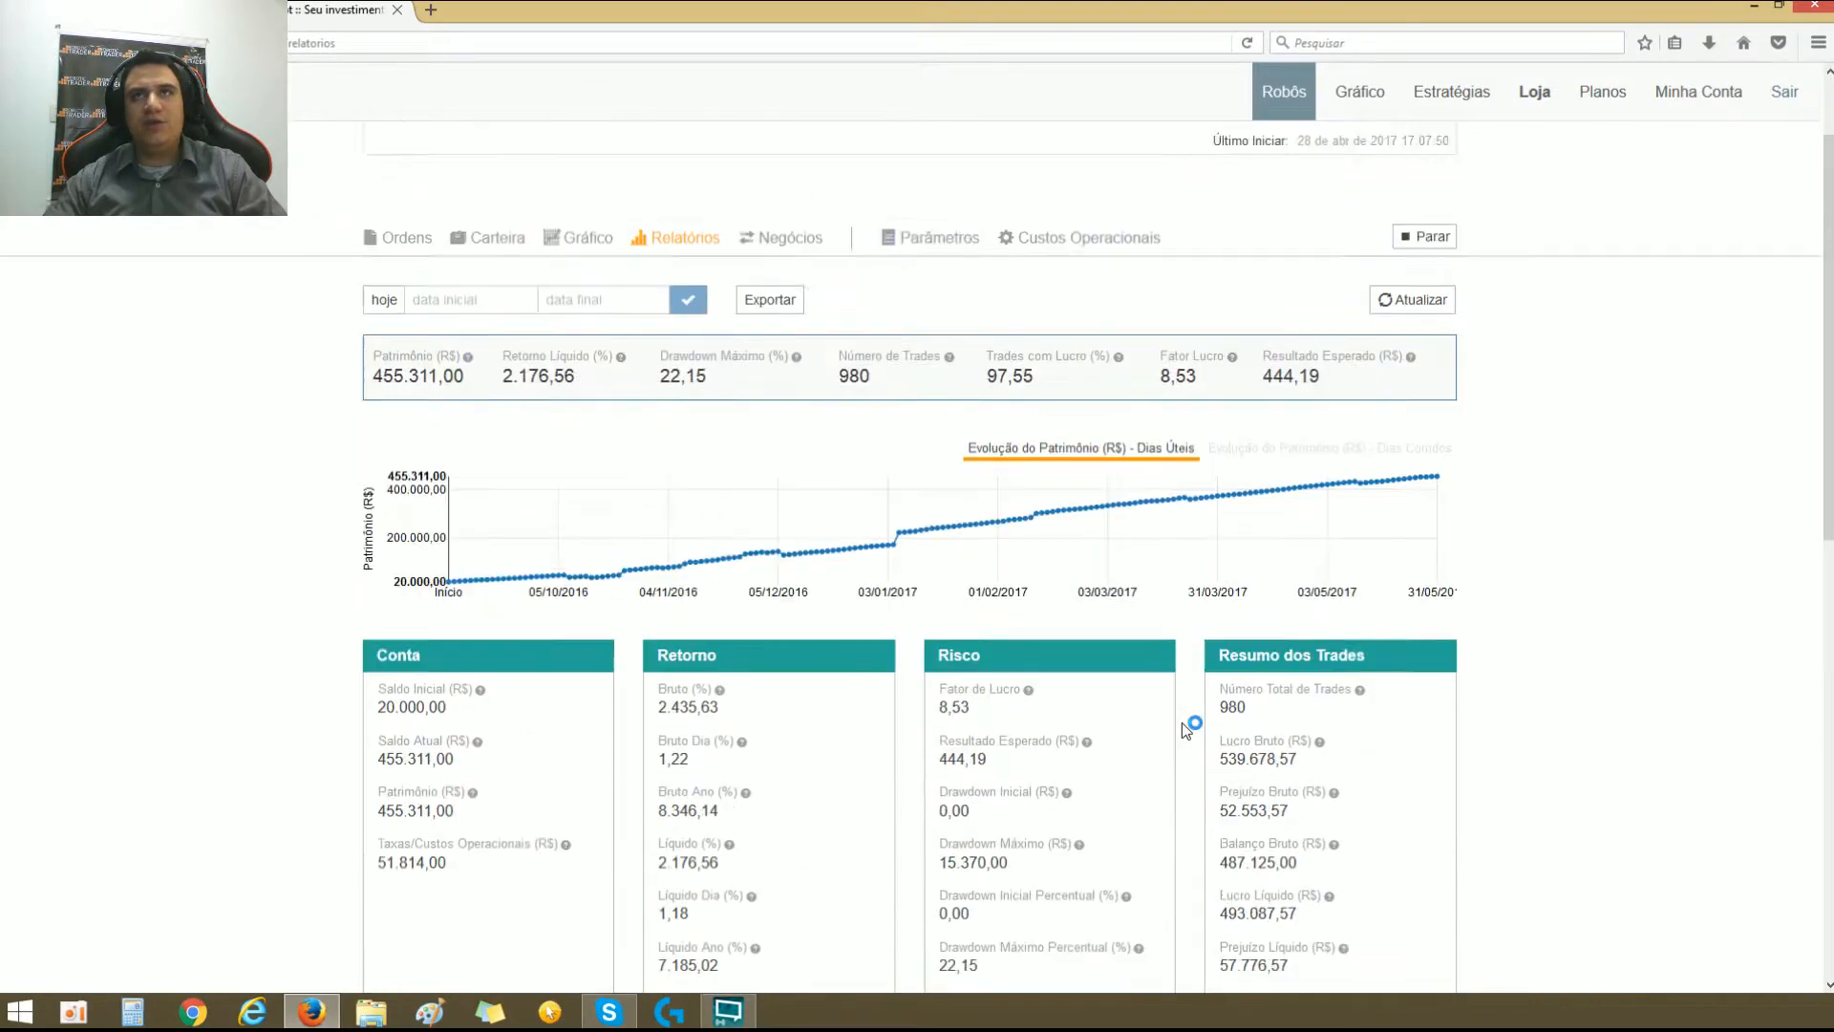
Step: Open the parameters of setup 4 and review its entry, exit, schedule and daily risk settings
{"action": "left_click", "coordinate": [933, 358]}
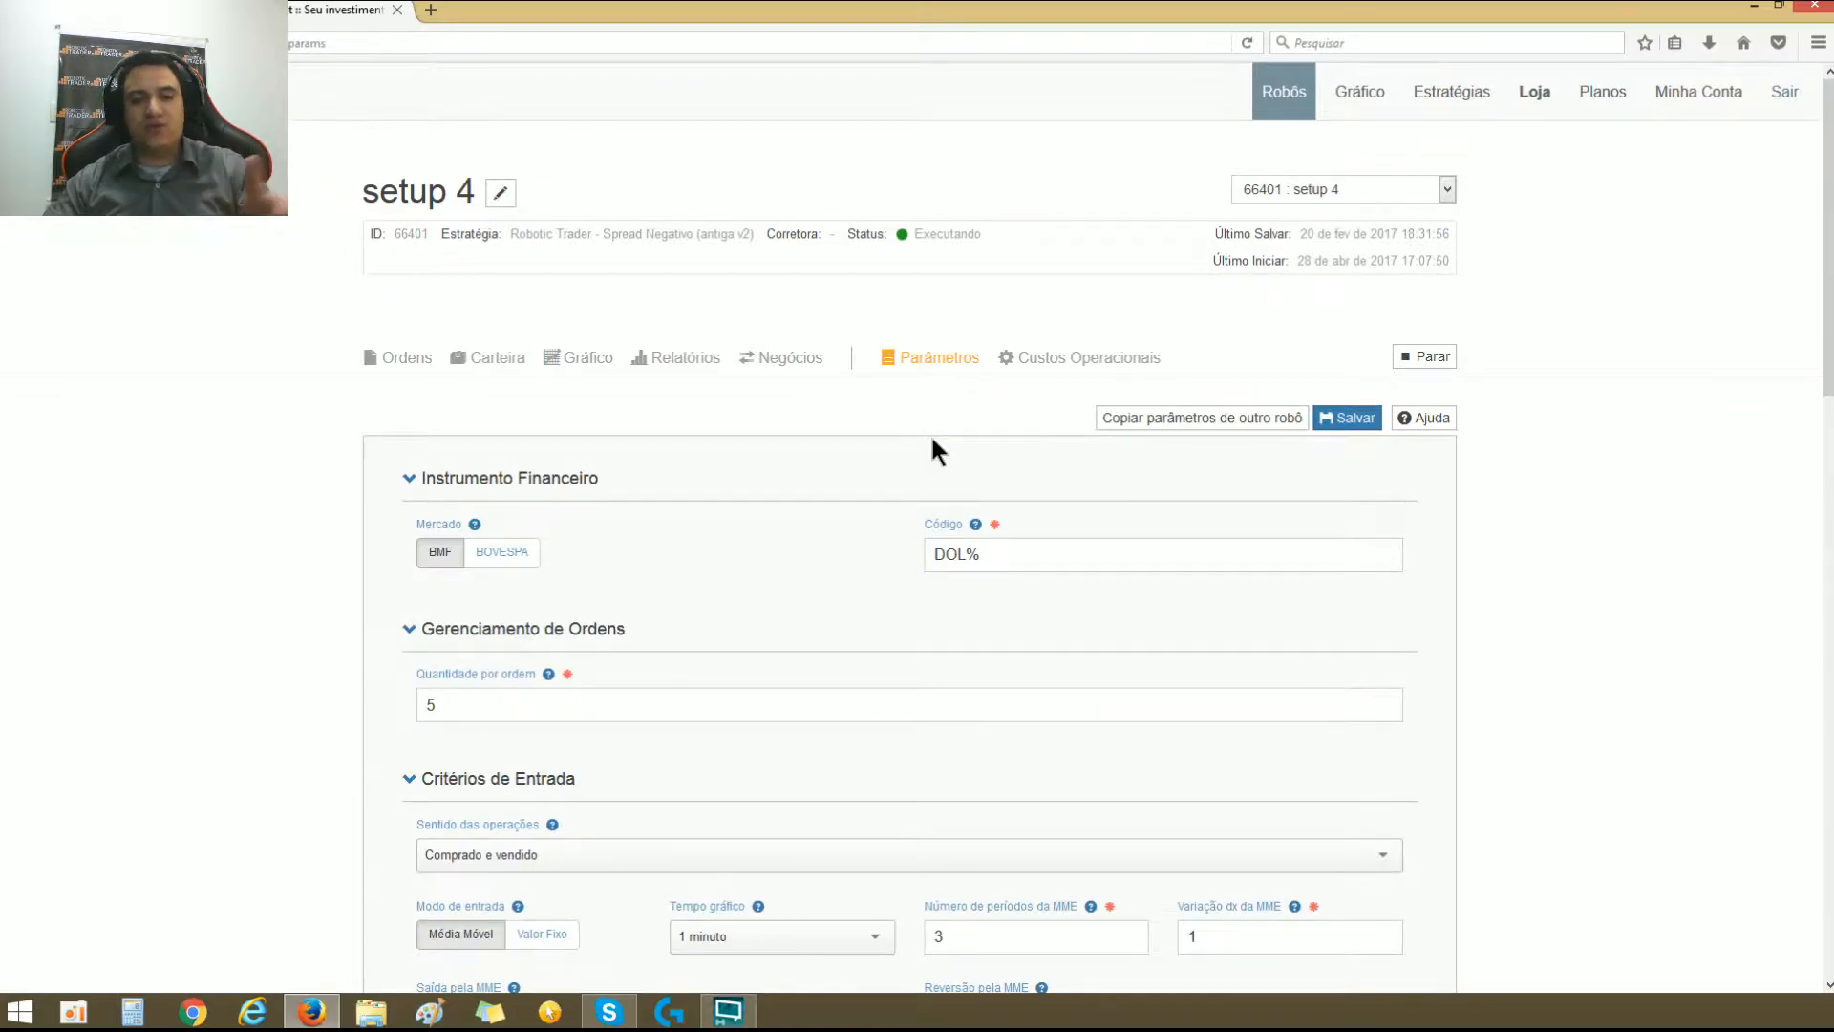
{"action": "scroll", "coordinate": [931, 433], "scroll_direction": "down", "scroll_amount": 7}
{"action": "scroll", "coordinate": [932, 439], "scroll_direction": "down", "scroll_amount": 4}
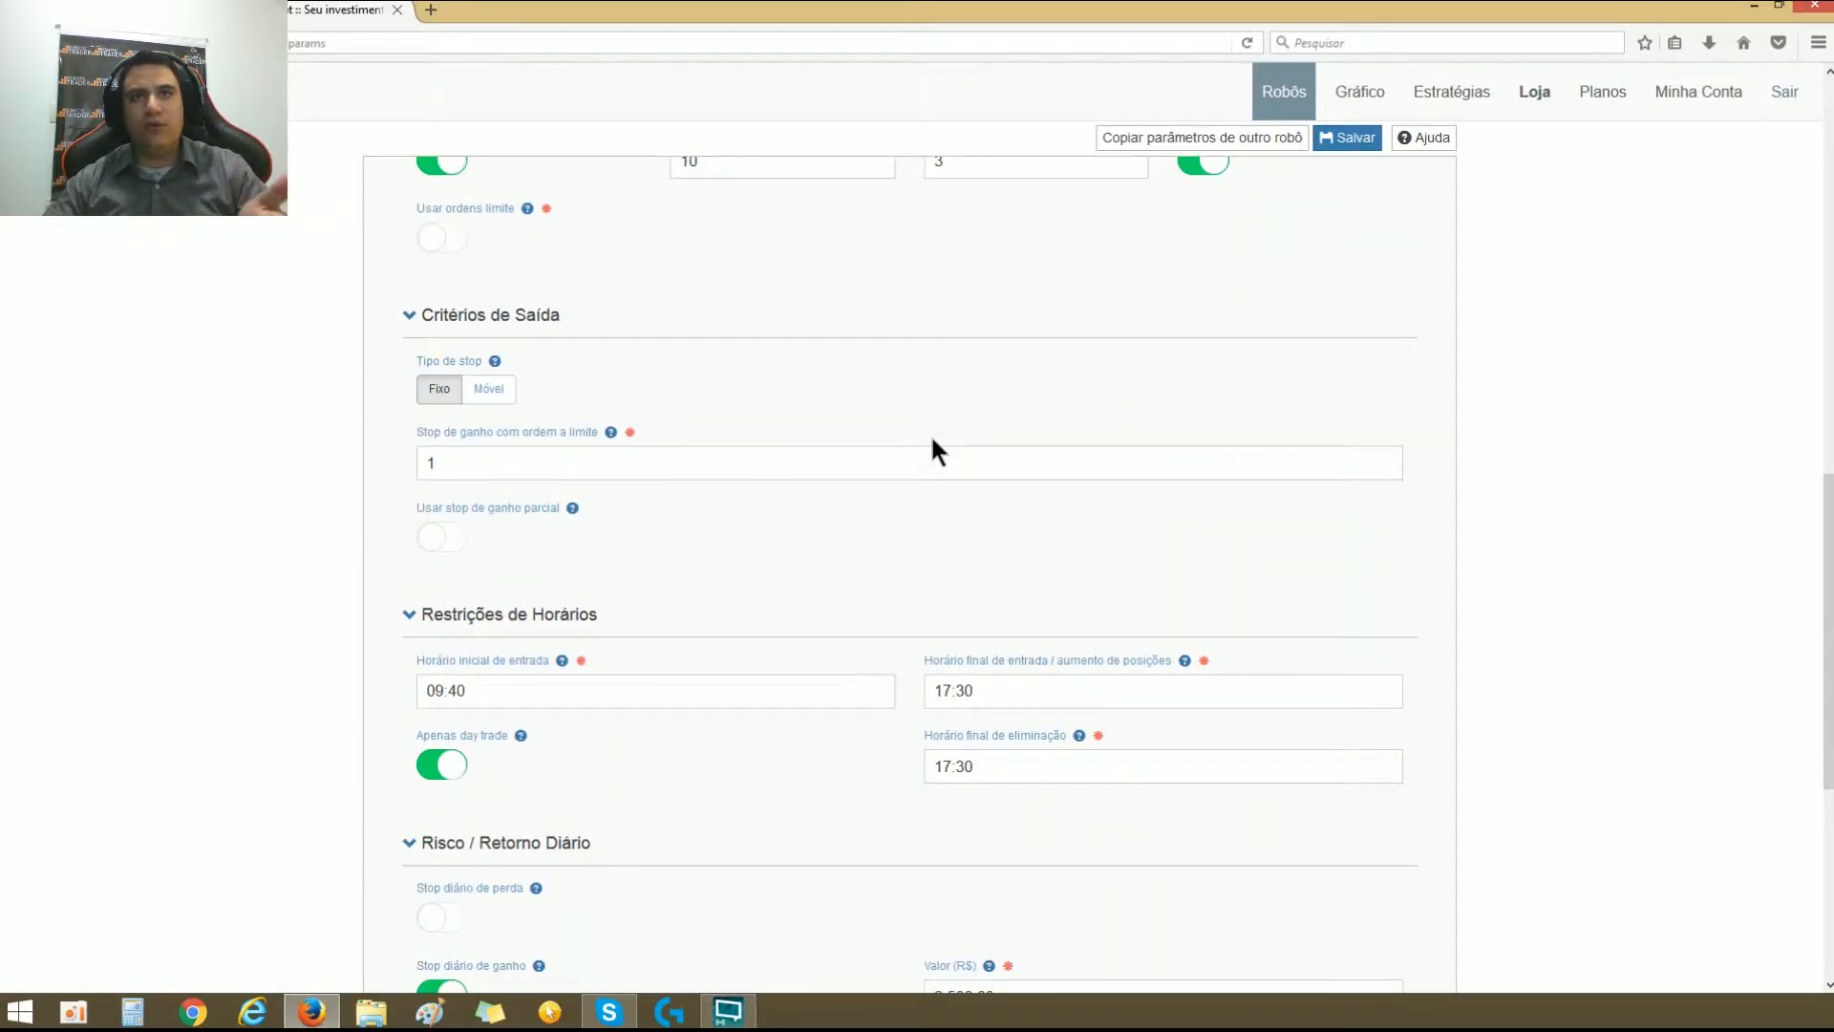
{"action": "scroll", "coordinate": [931, 433], "scroll_direction": "down", "scroll_amount": 2}
{"action": "scroll", "coordinate": [930, 434], "scroll_direction": "up", "scroll_amount": 12}
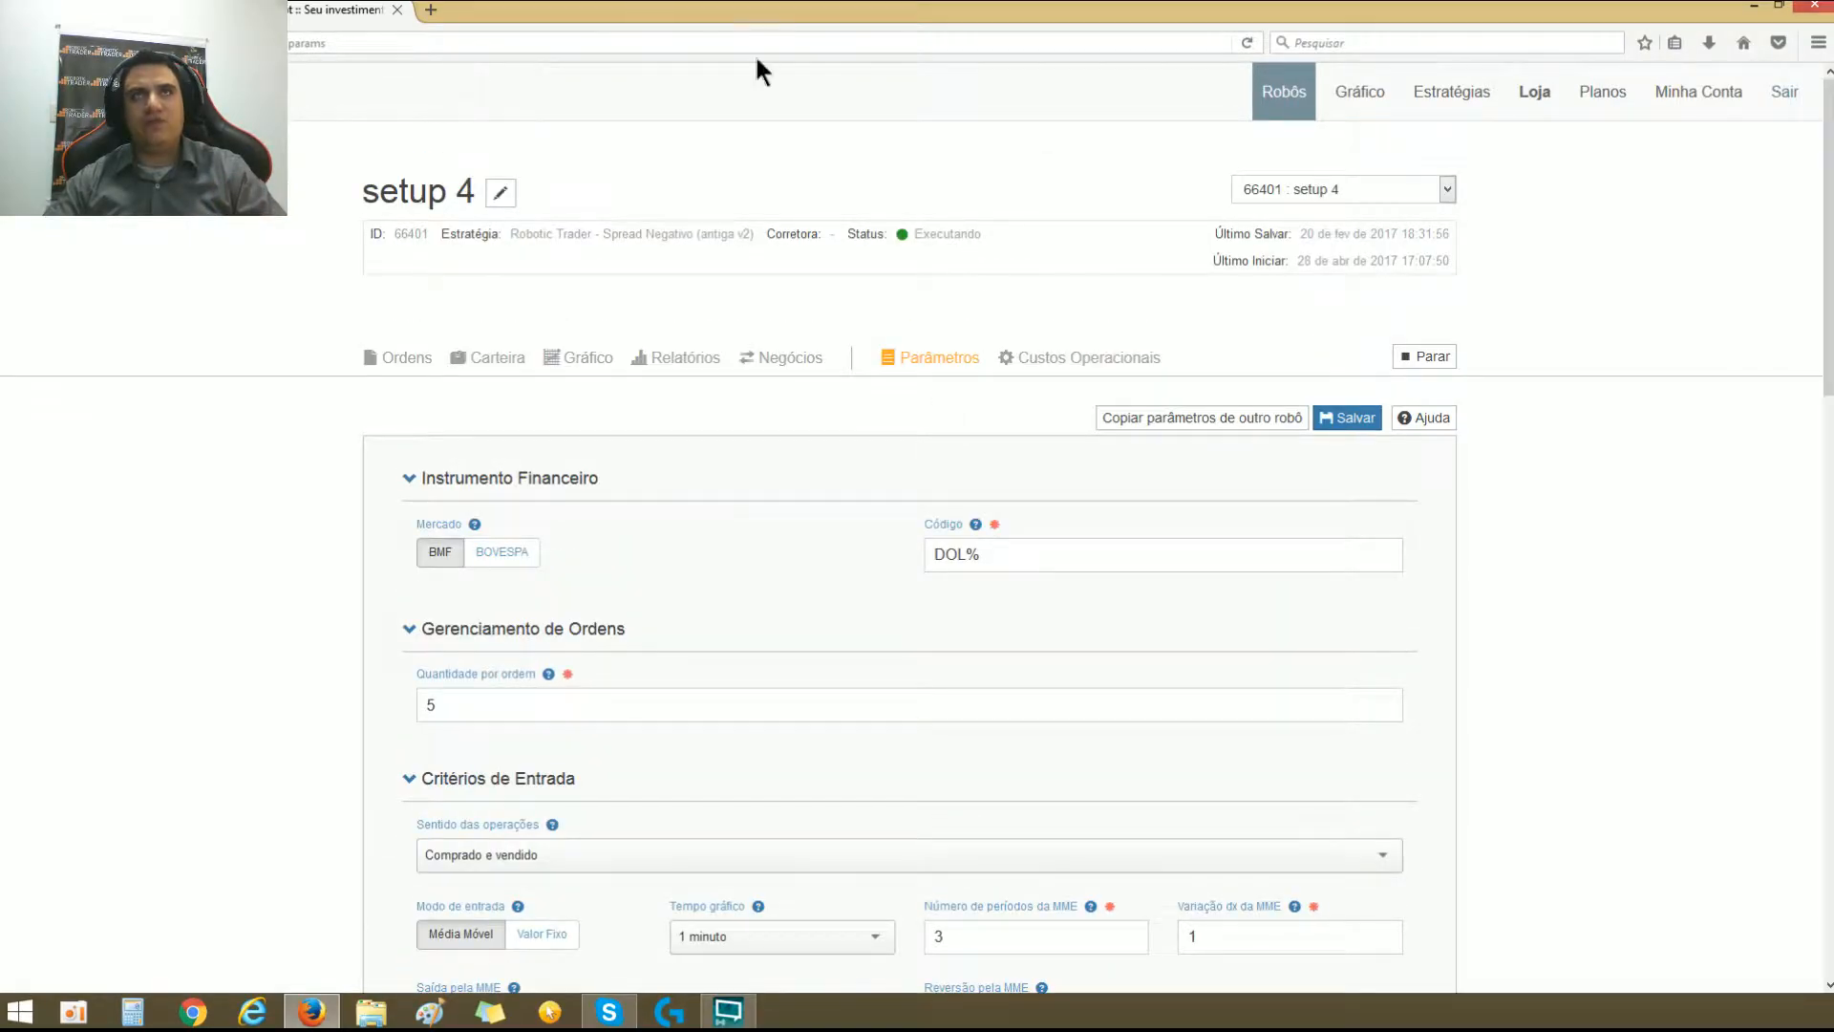
Step: Close the setup 4 page and highlight the Spread Negativo Do Ponto X heading above the setup list
{"action": "left_click", "coordinate": [397, 9]}
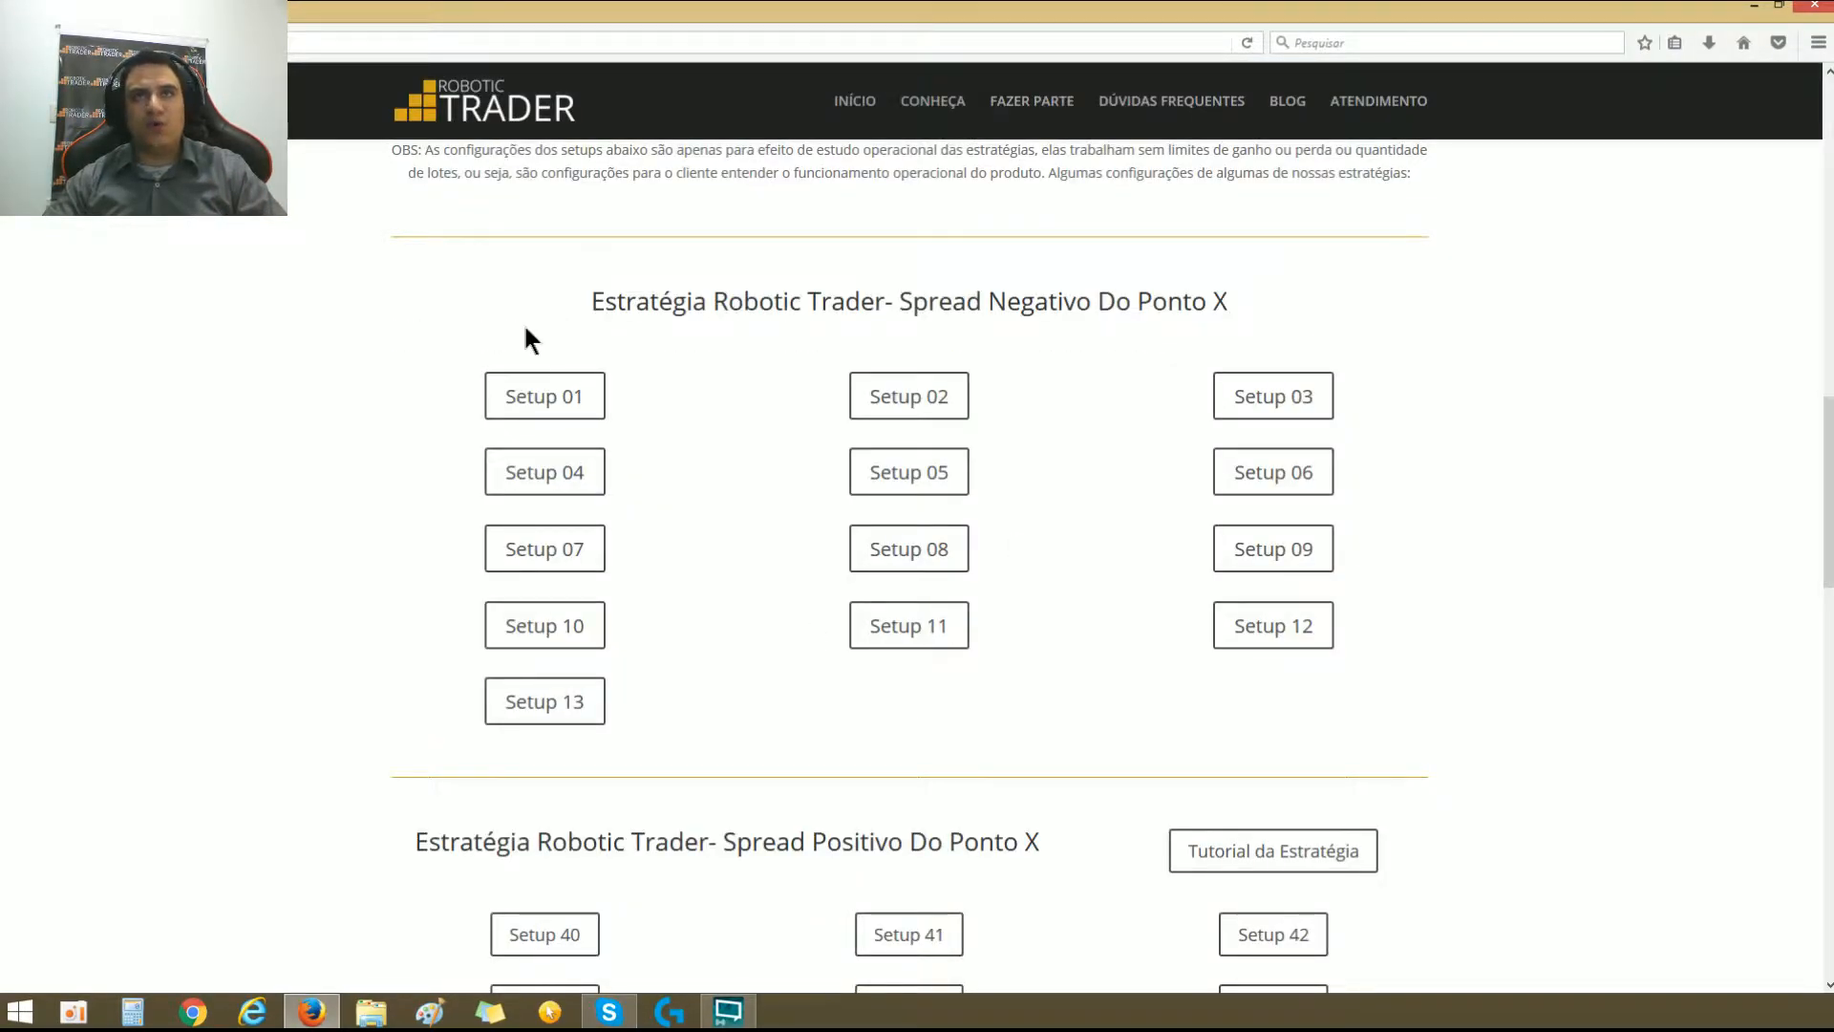
{"action": "left_click_drag", "start_coordinate": [590, 300], "coordinate": [1205, 304]}
{"action": "left_click", "coordinate": [1053, 340]}
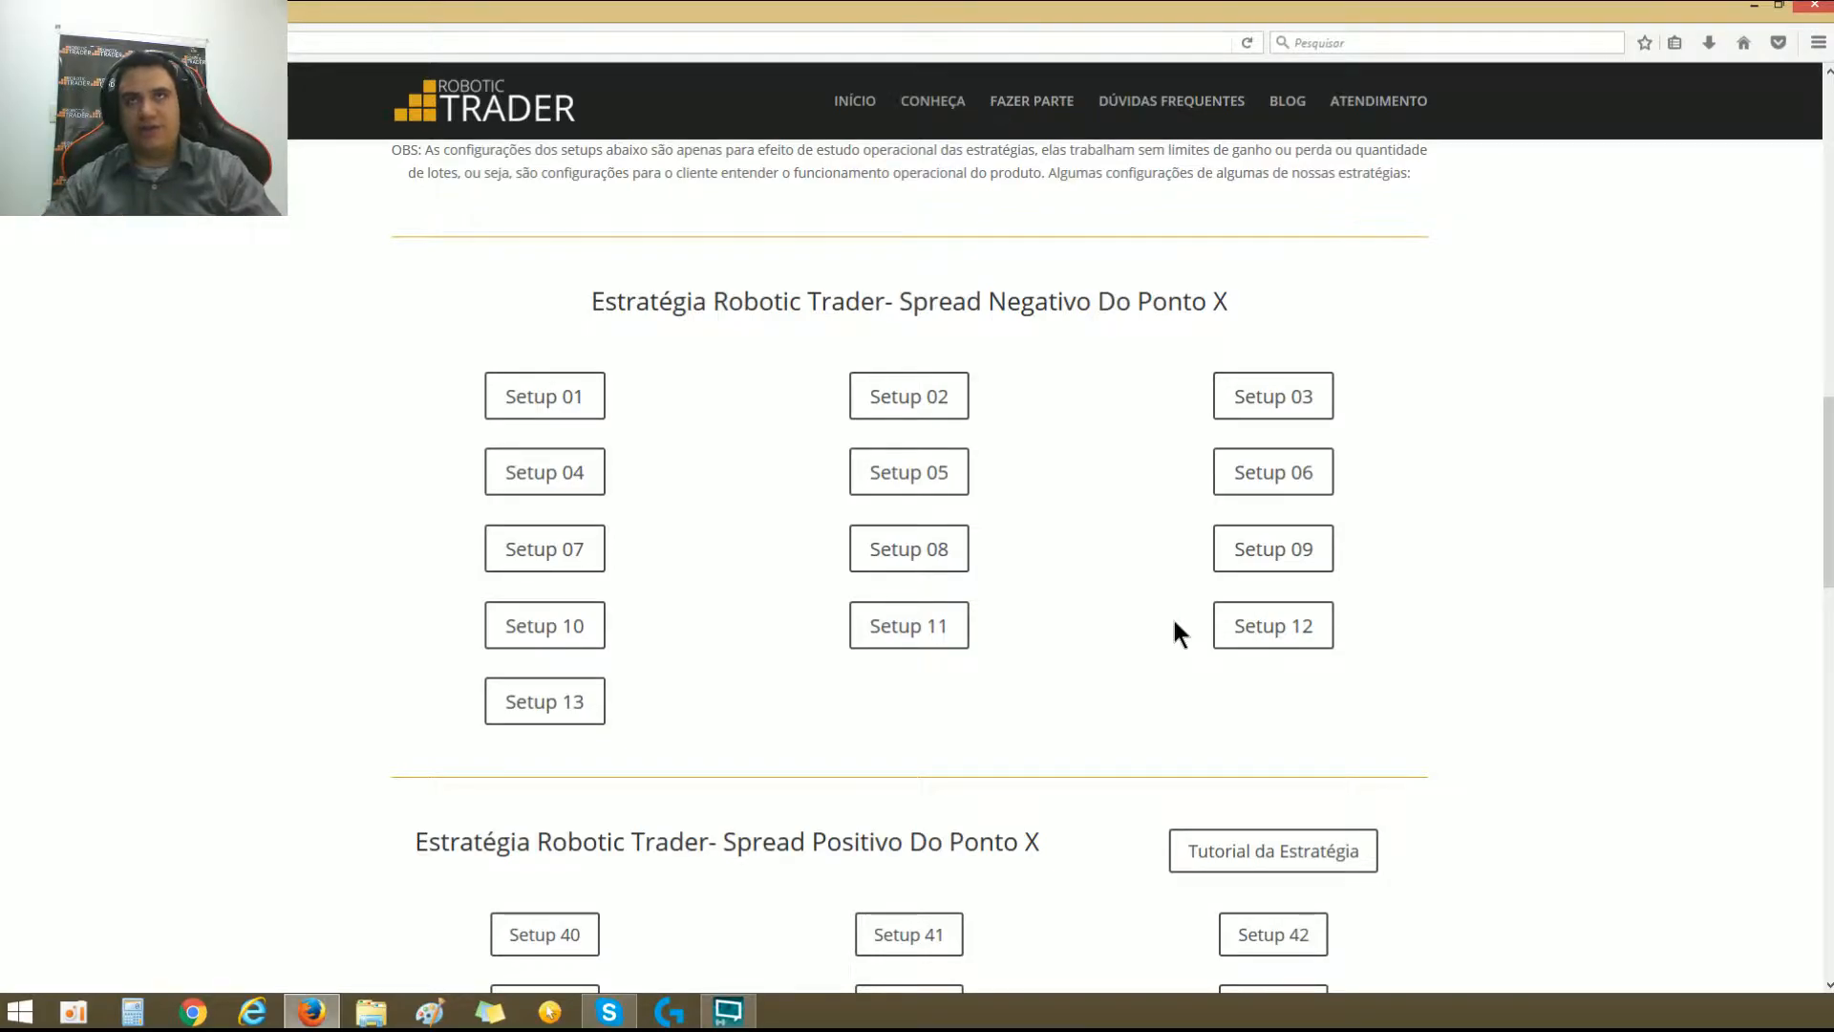
Step: Open the Fazer Parte page and collapse the account forms for the Spread Positivo and Scalper Entradas Incondicionais strategies
{"action": "scroll", "coordinate": [1172, 616], "scroll_direction": "up", "scroll_amount": 7}
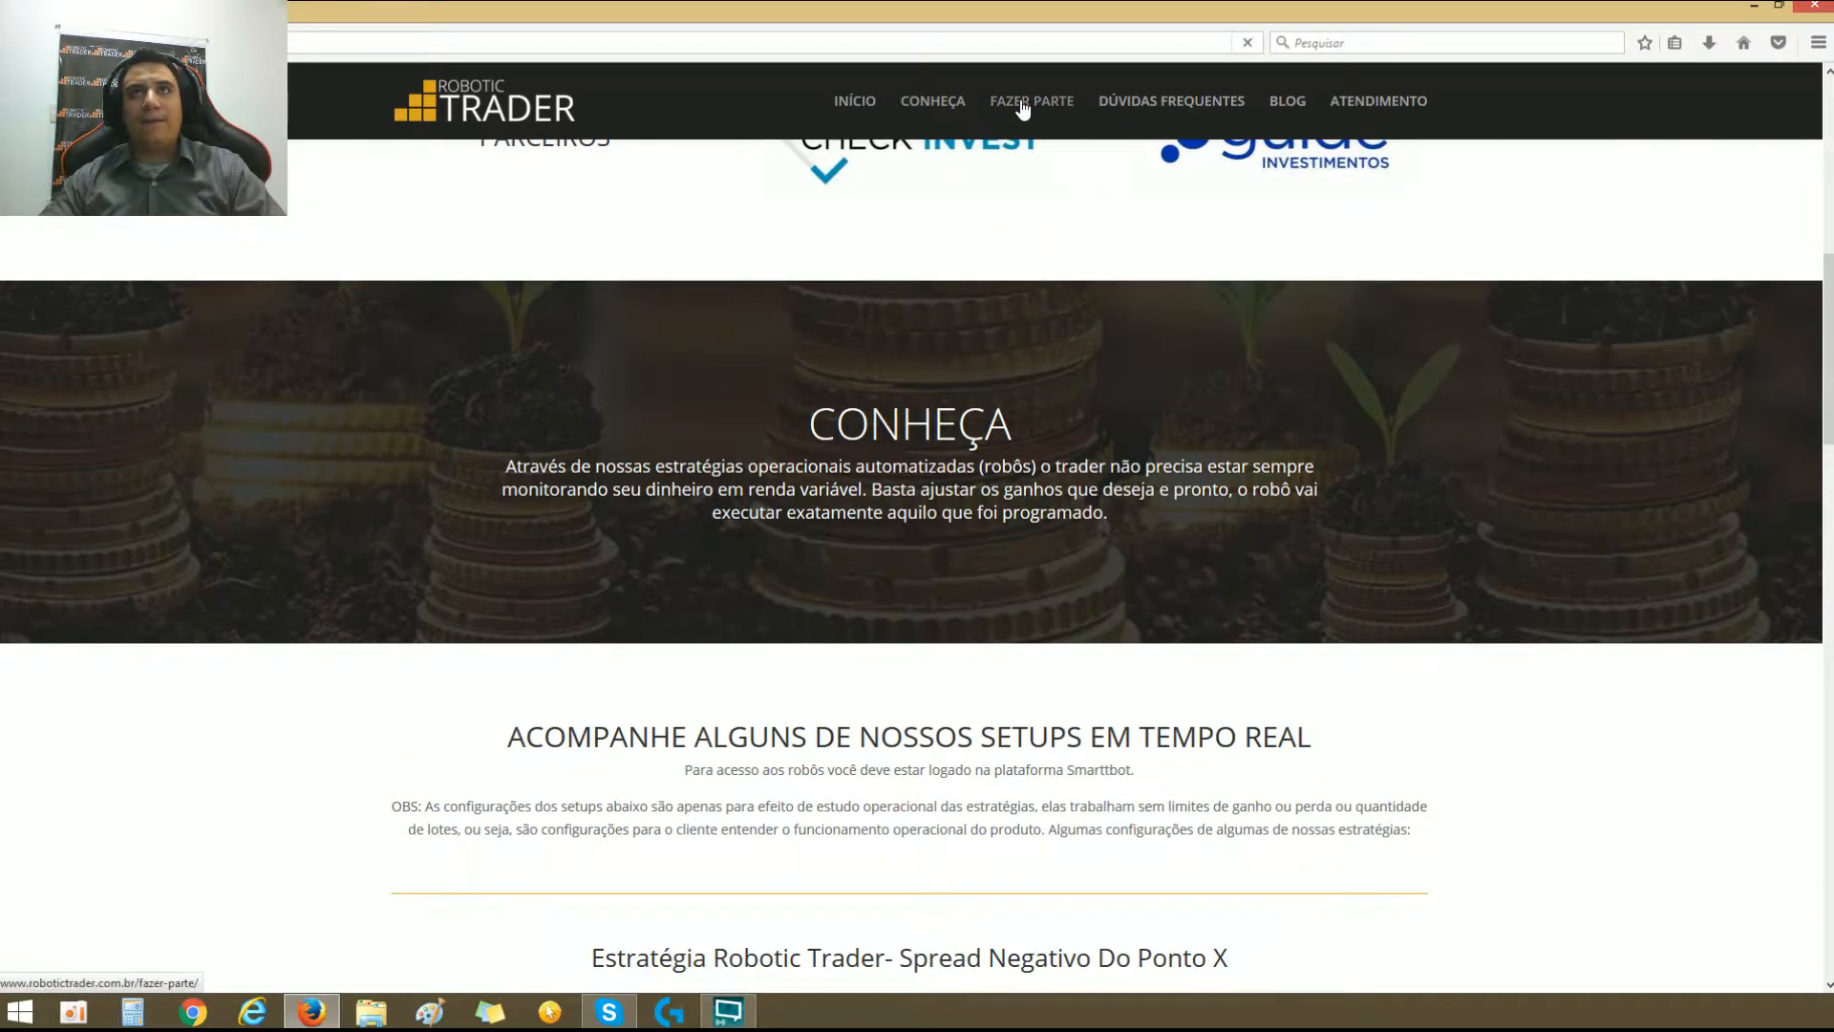
{"action": "left_click", "coordinate": [1022, 108]}
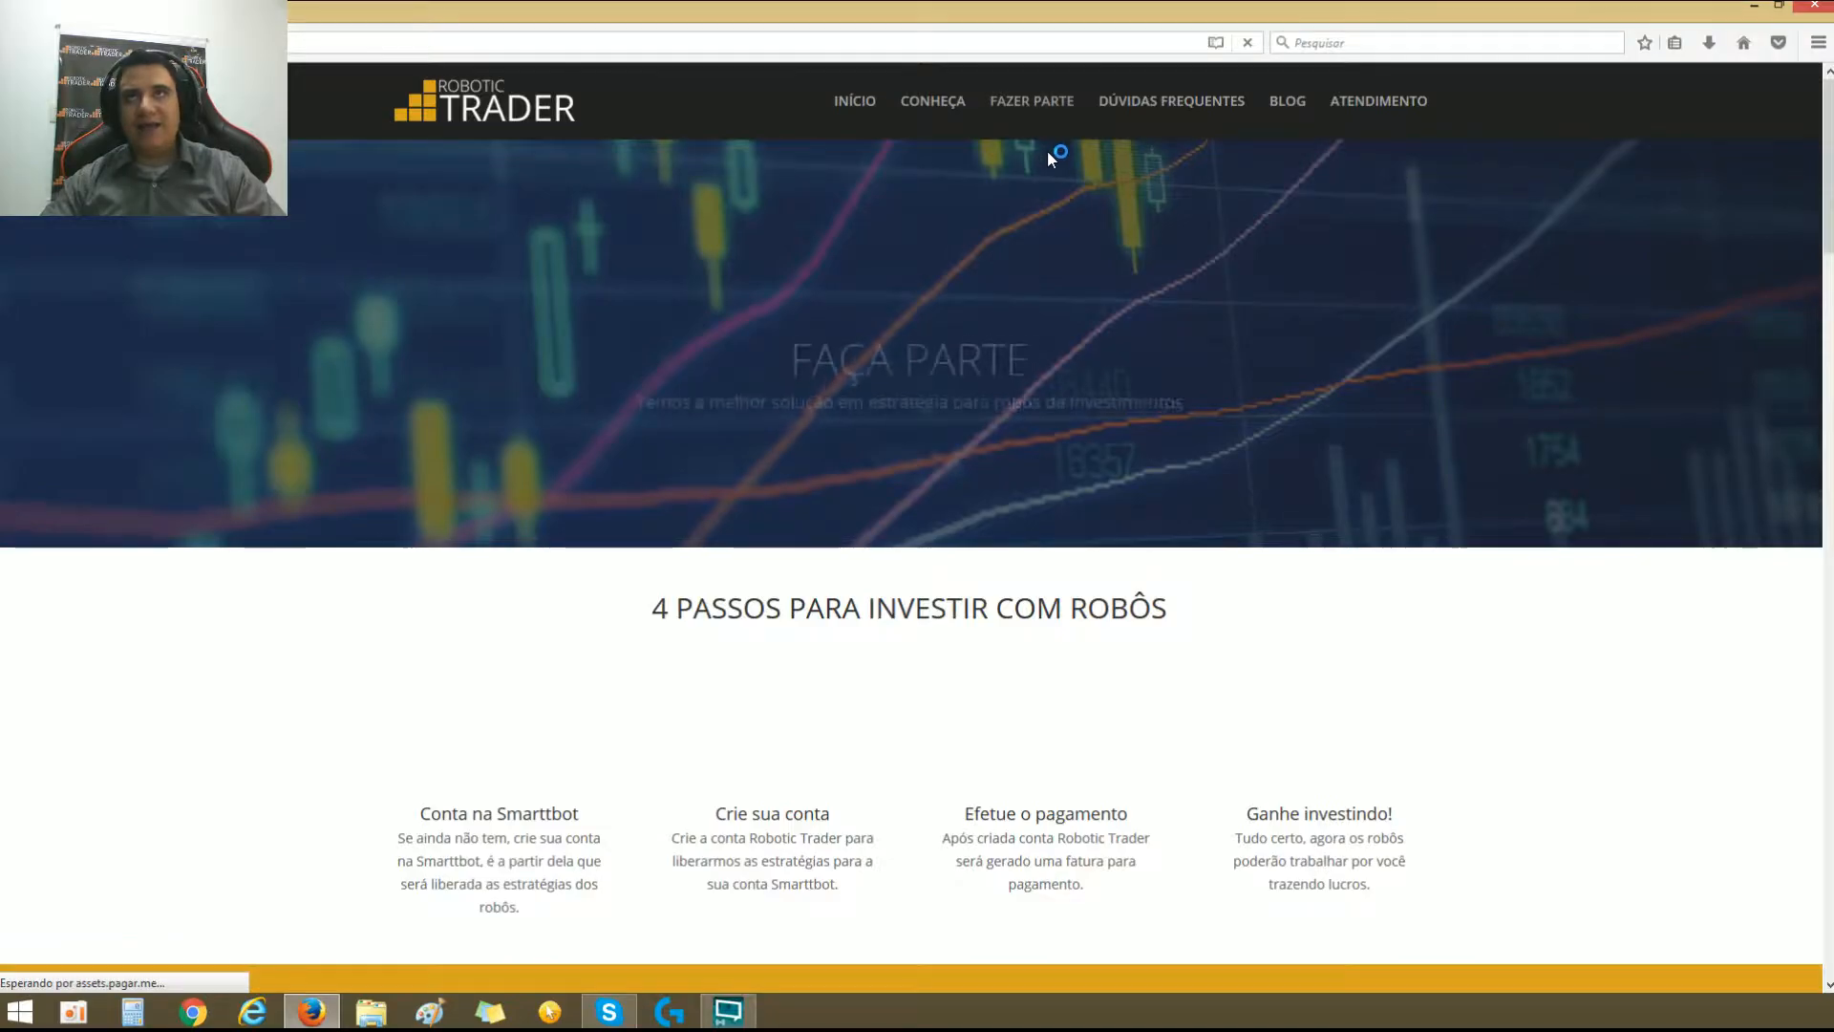
{"action": "scroll", "coordinate": [1030, 348], "scroll_direction": "down", "scroll_amount": 9}
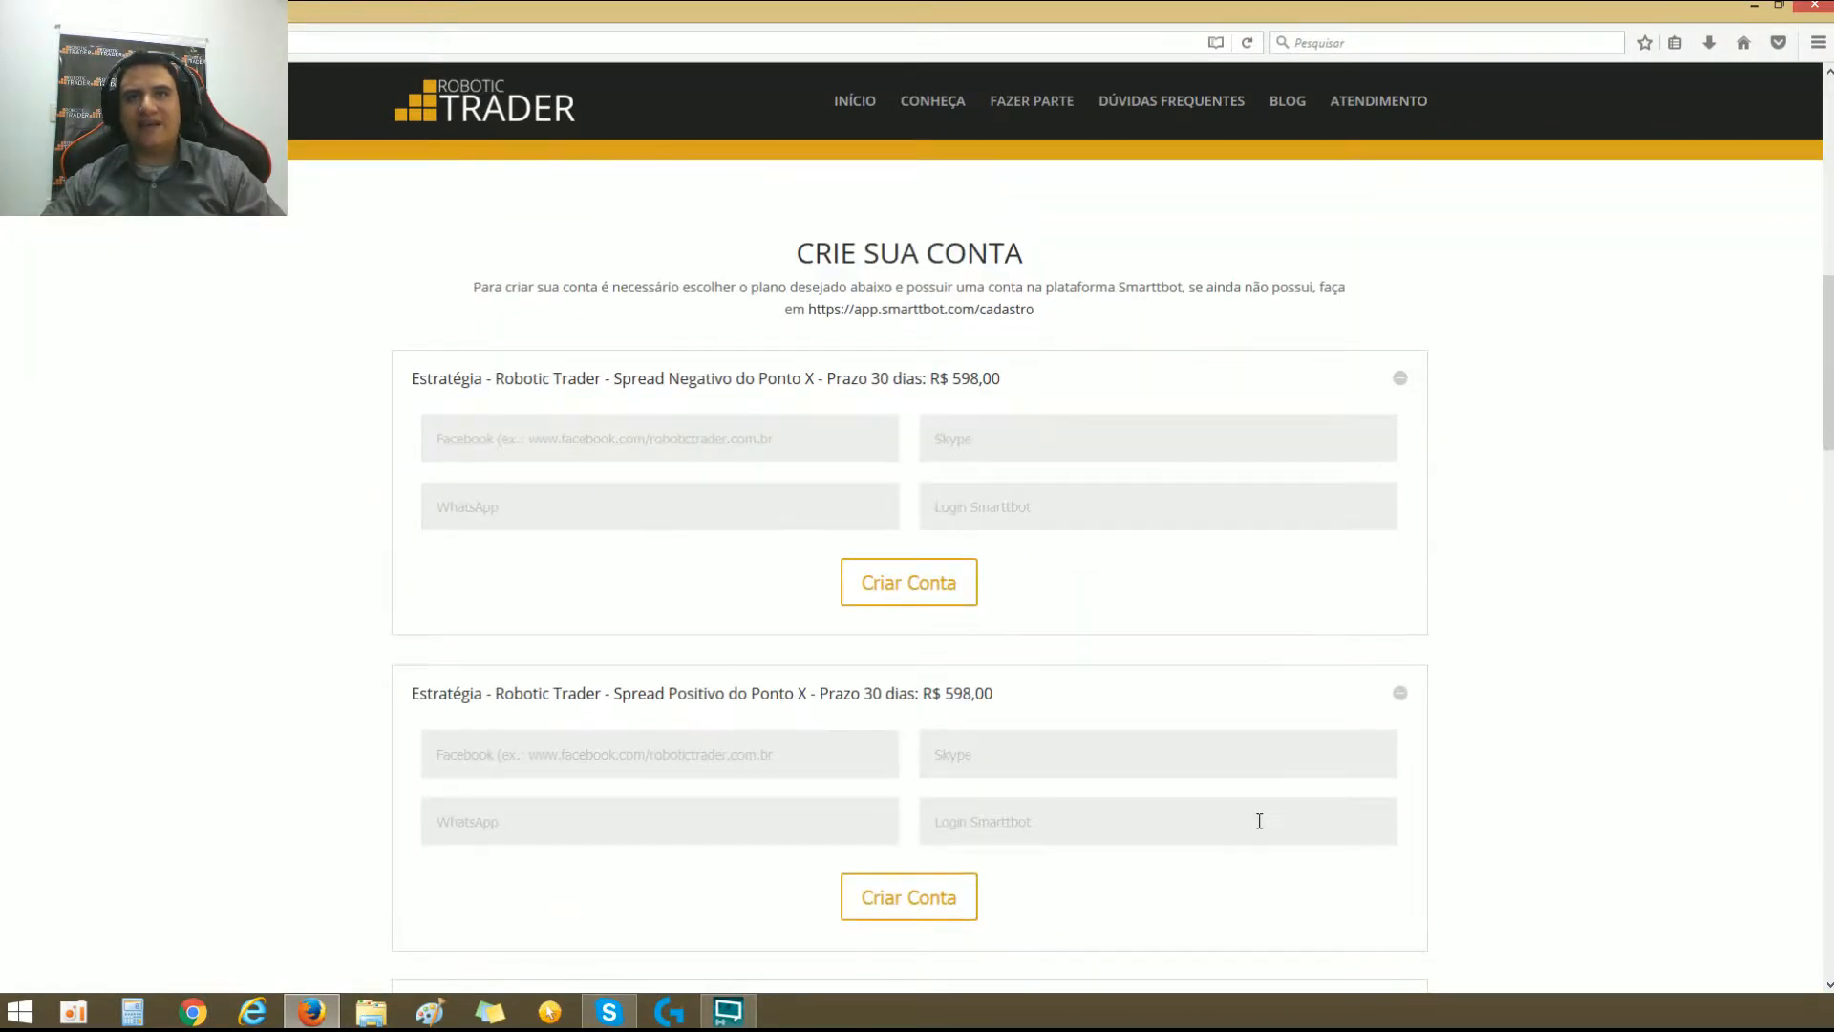
{"action": "left_click", "coordinate": [1399, 694]}
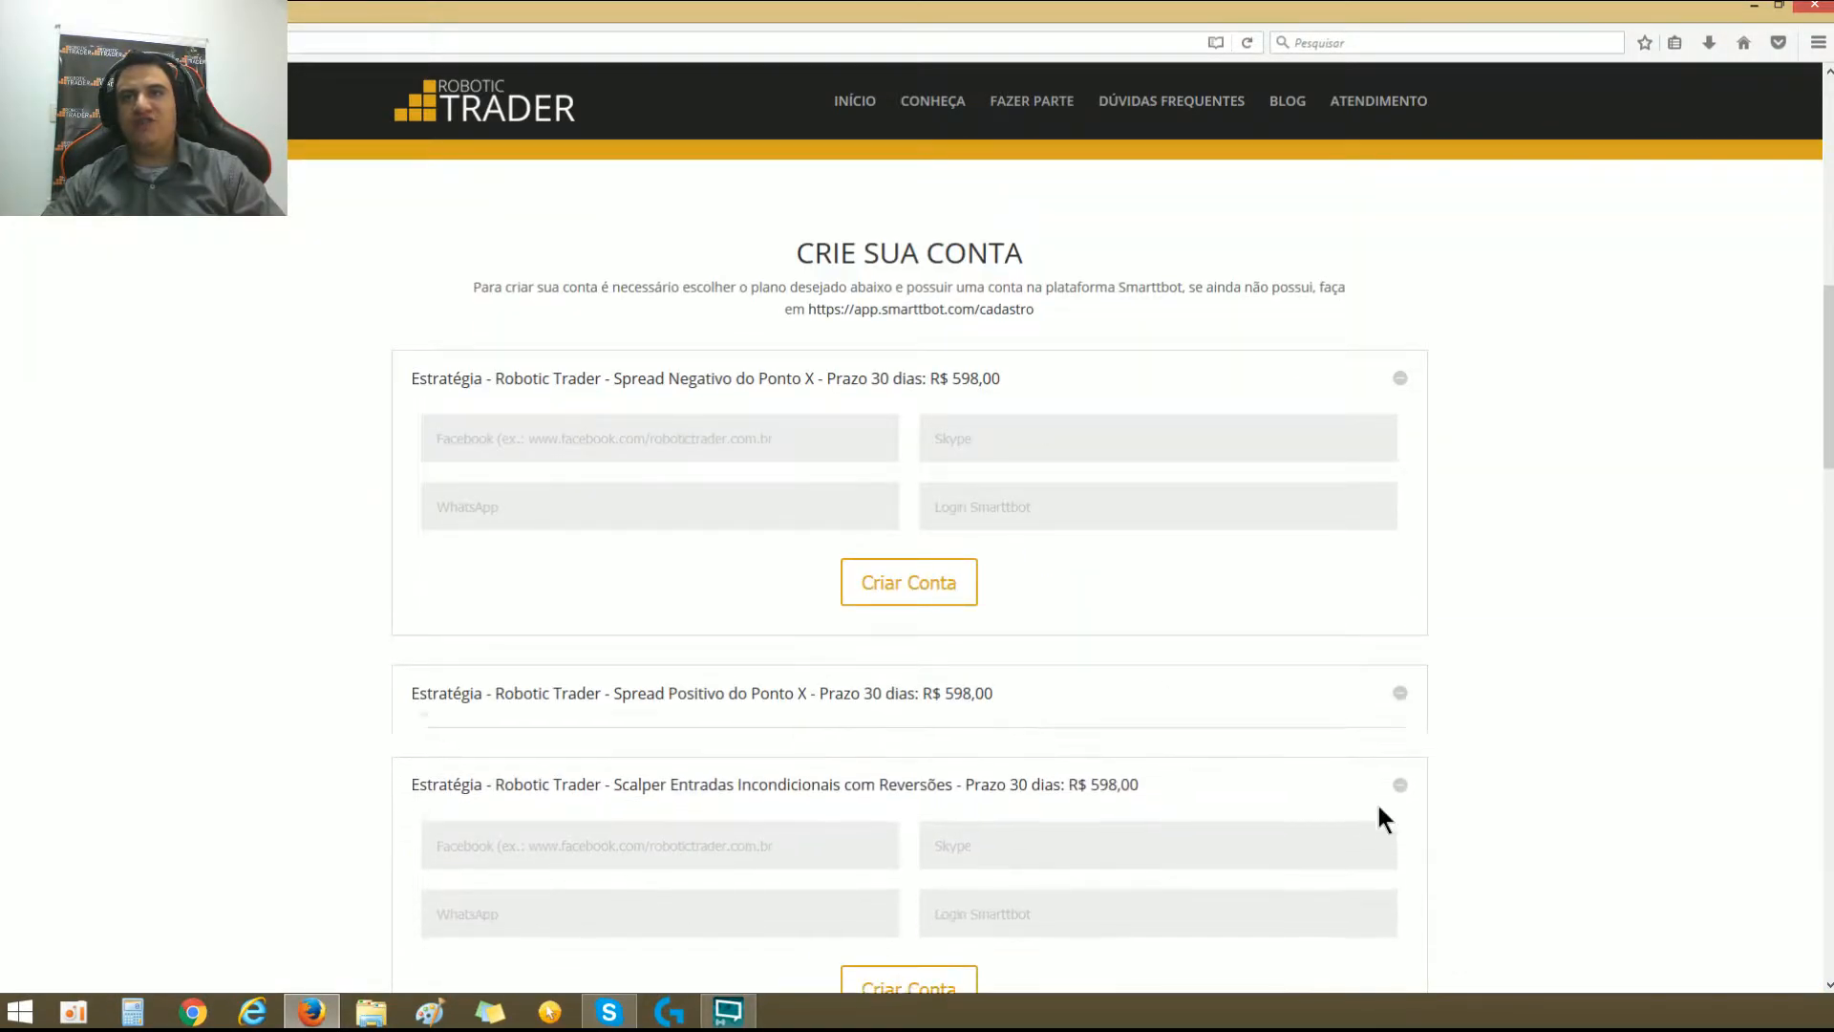
{"action": "left_click", "coordinate": [1396, 779]}
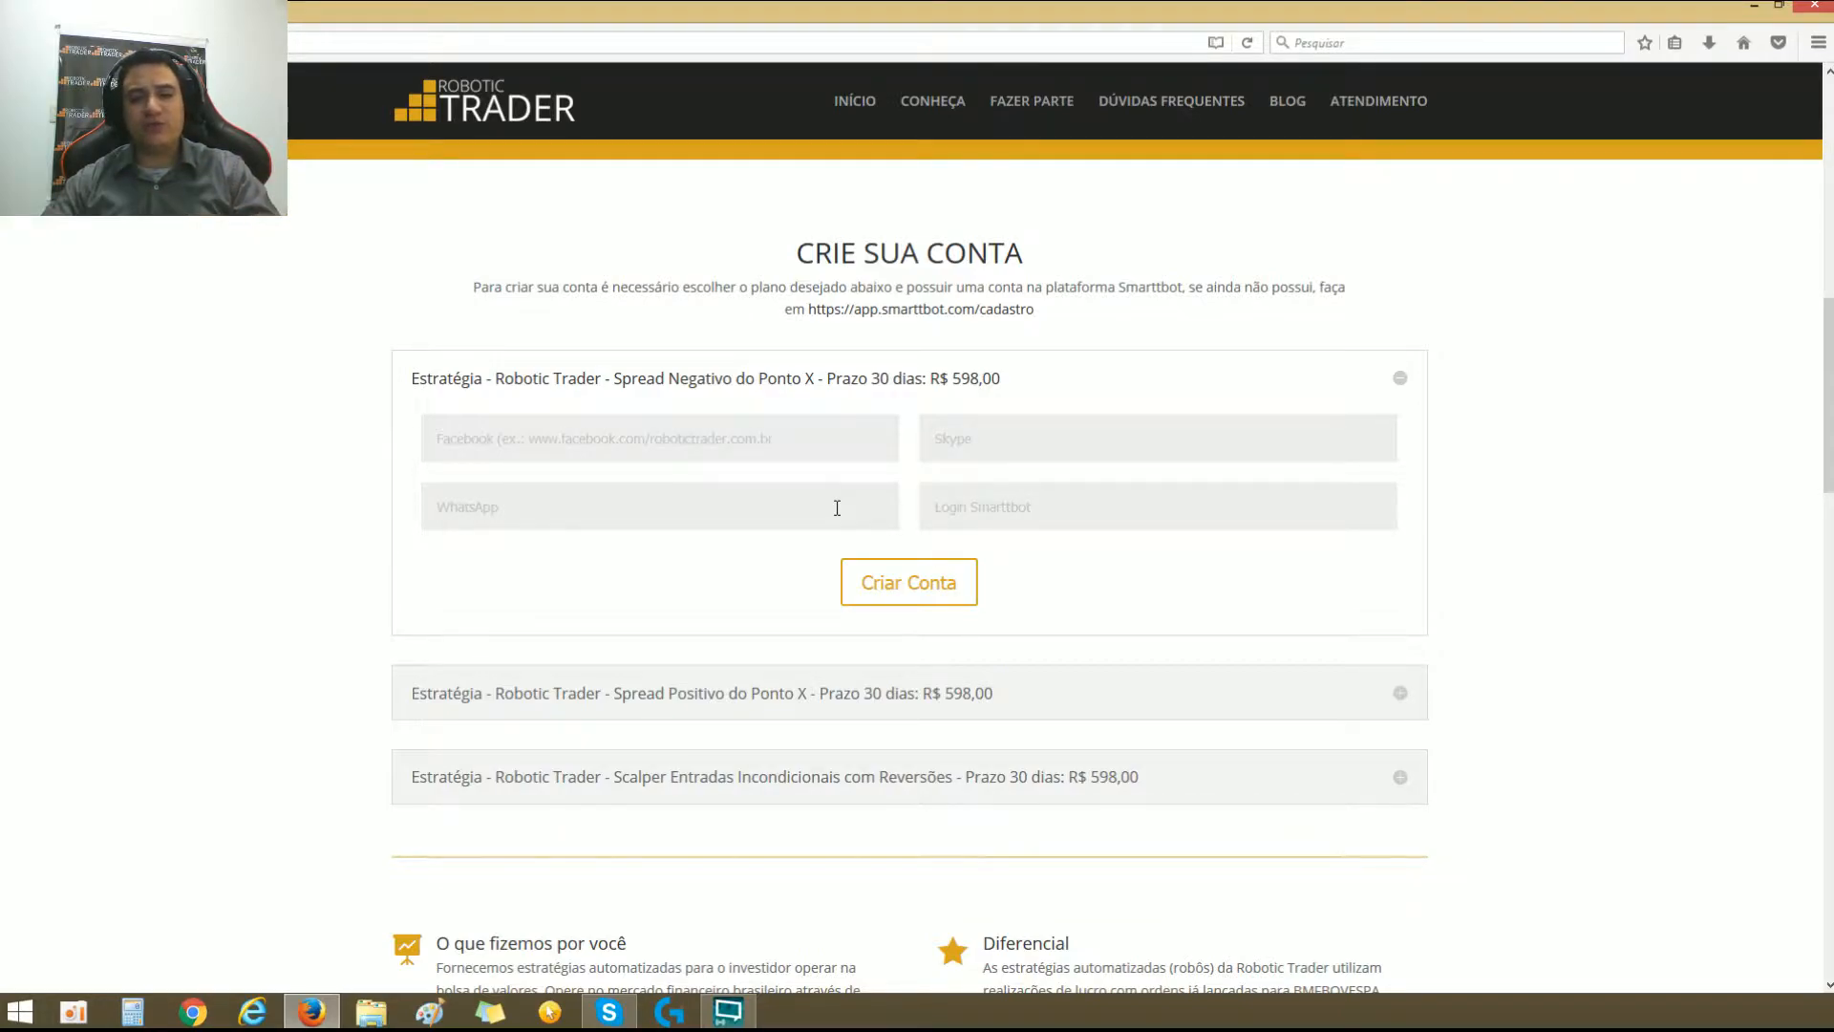
Step: Open the Smarttbot registration link given above the Spread Negativo account form
{"action": "left_click", "coordinate": [1003, 495]}
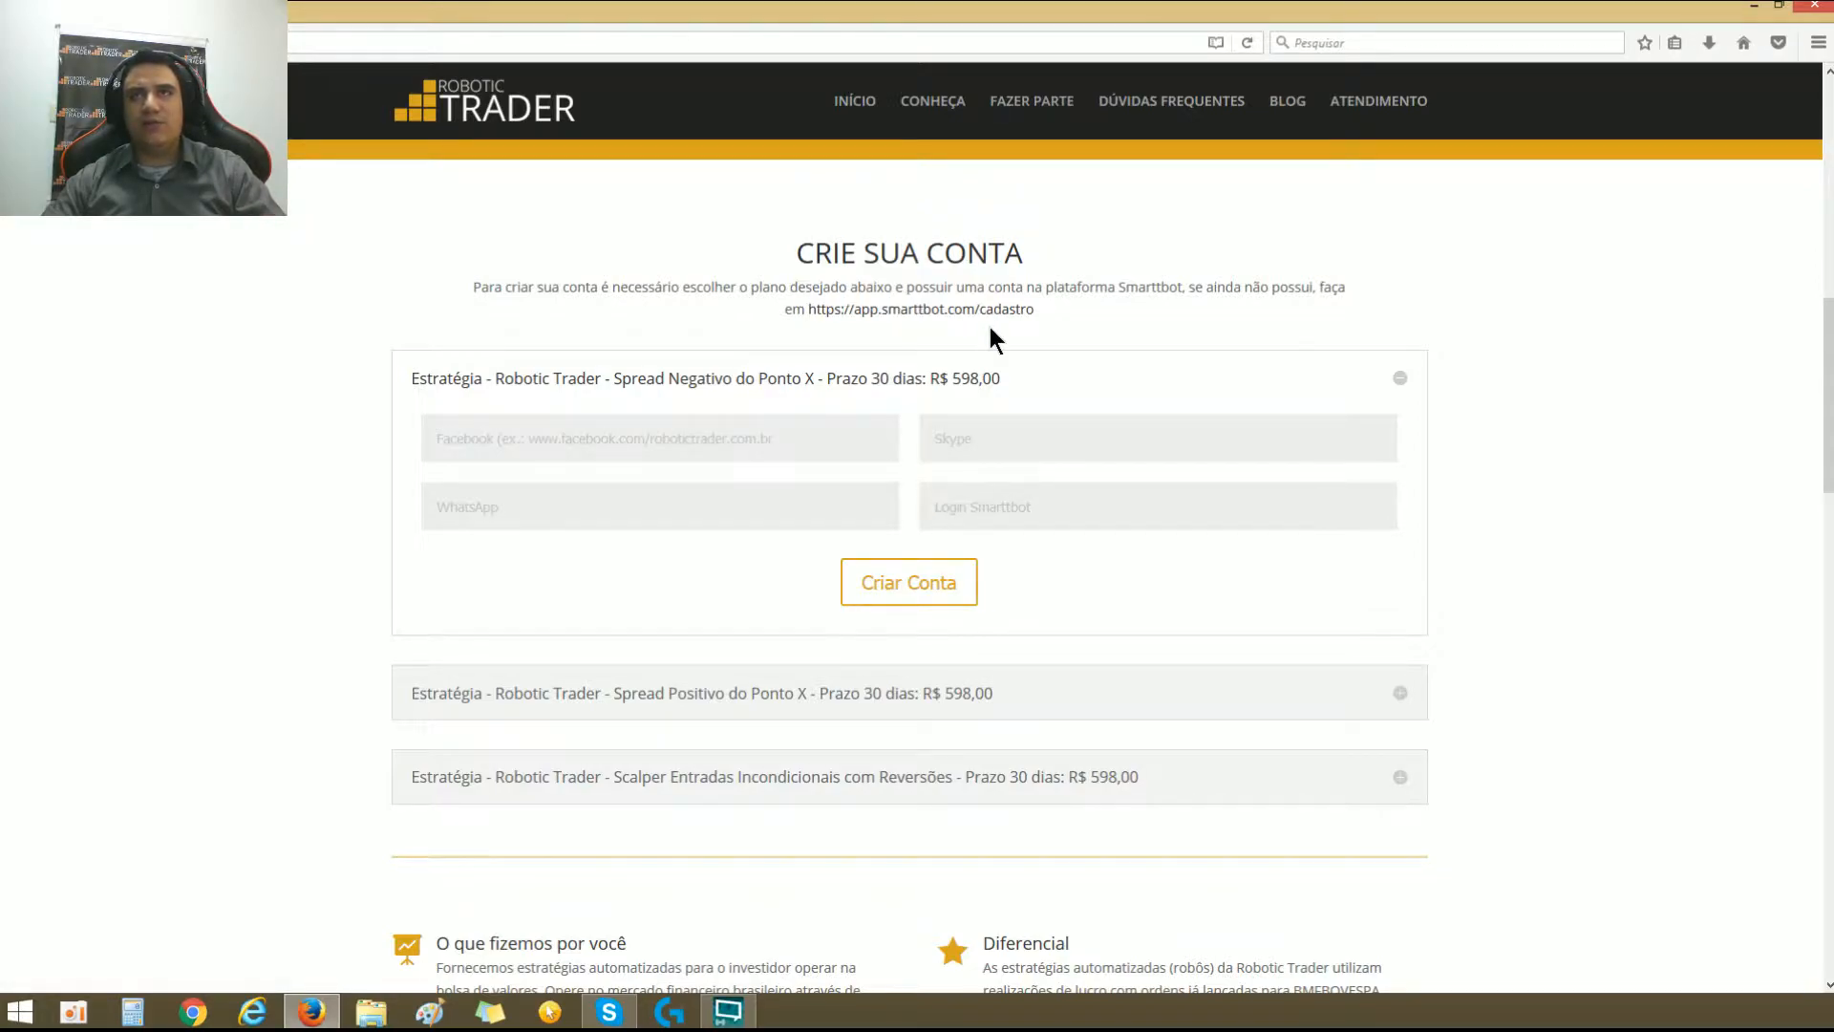
{"action": "left_click", "coordinate": [926, 314]}
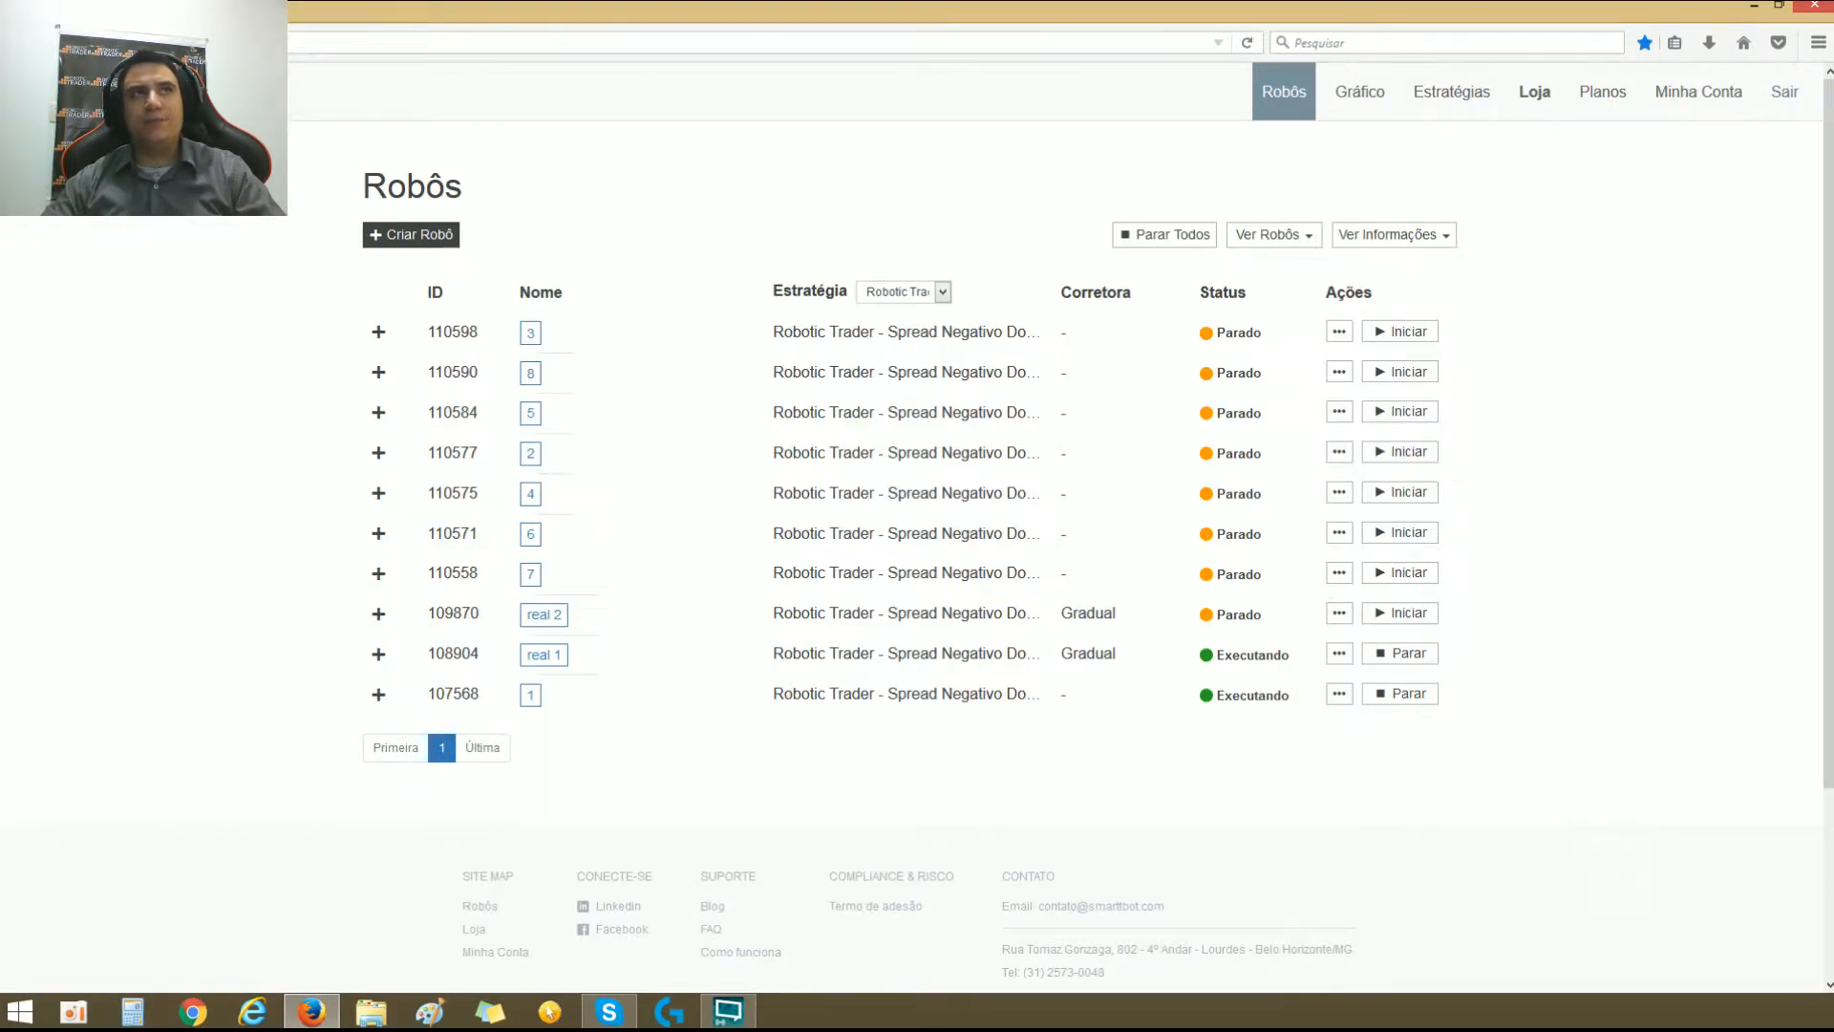
Step: Look over the robot list on the Smarttbot Robôs page and return to the Robotic Trader account forms
{"action": "scroll", "coordinate": [1229, 356], "scroll_direction": "down", "scroll_amount": 3}
{"action": "scroll", "coordinate": [1153, 243], "scroll_direction": "up", "scroll_amount": 3}
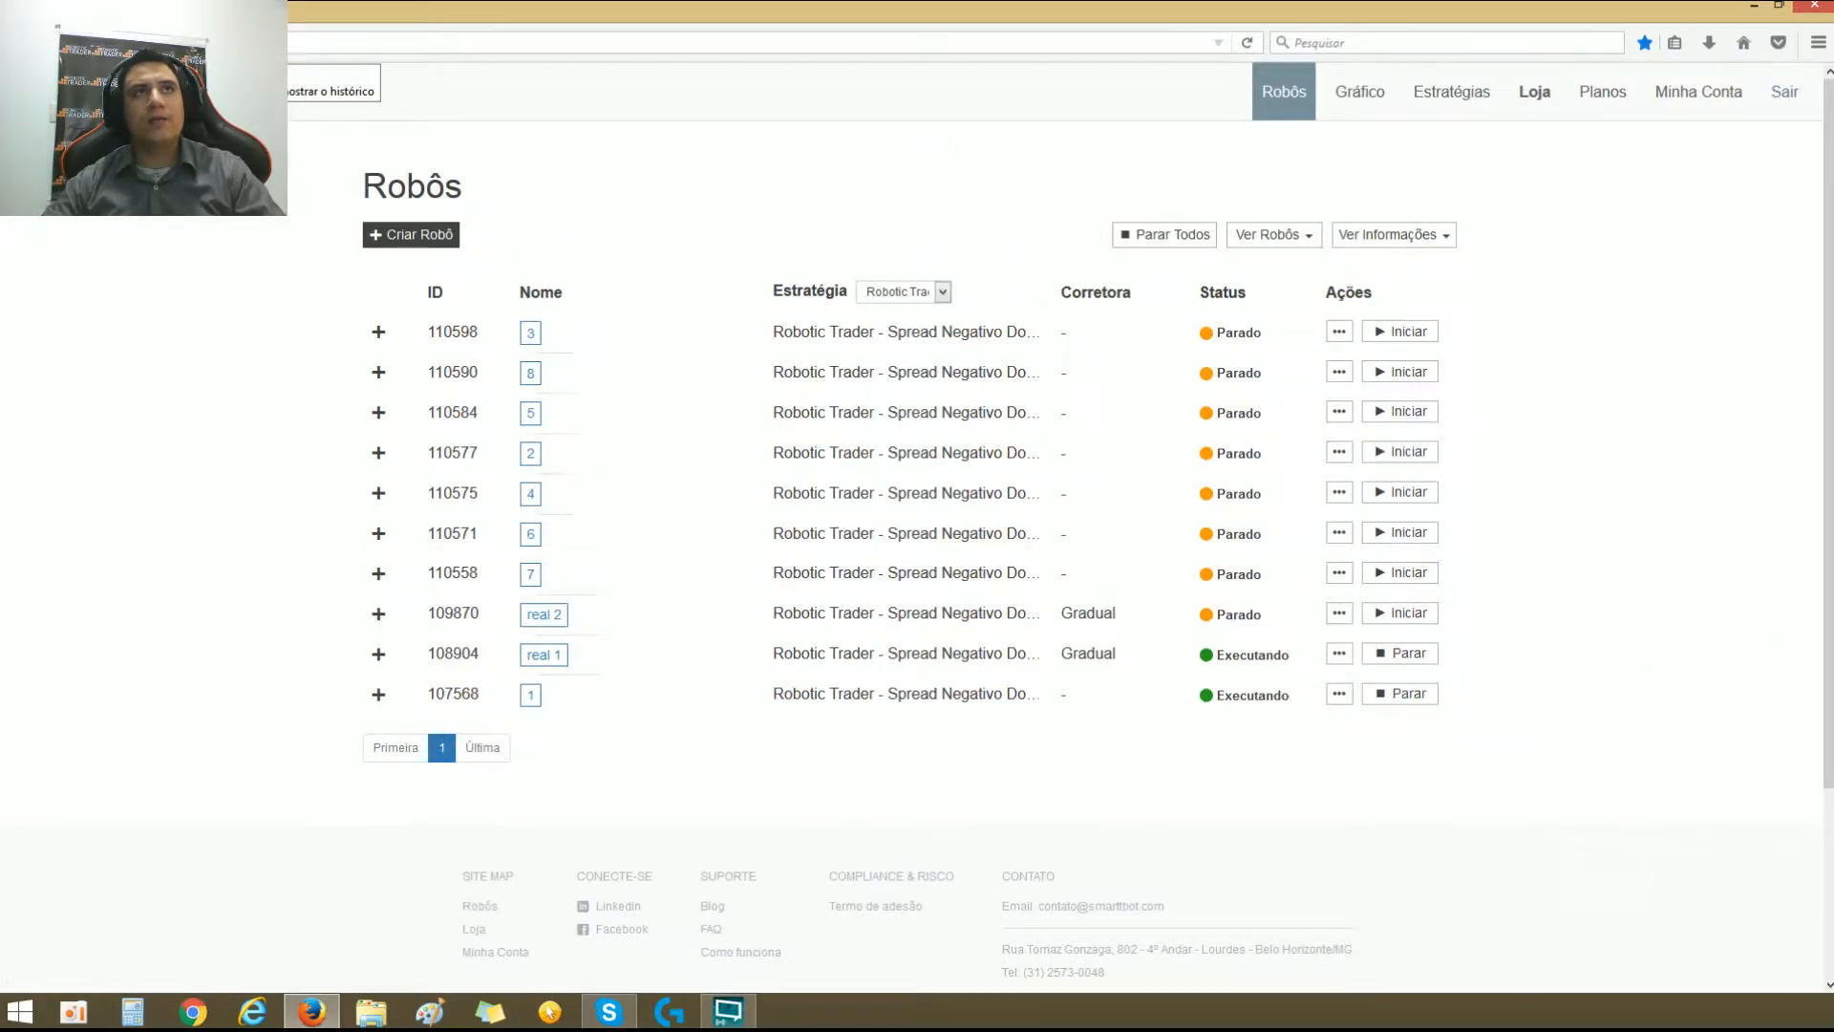
{"action": "left_click", "coordinate": [19, 43]}
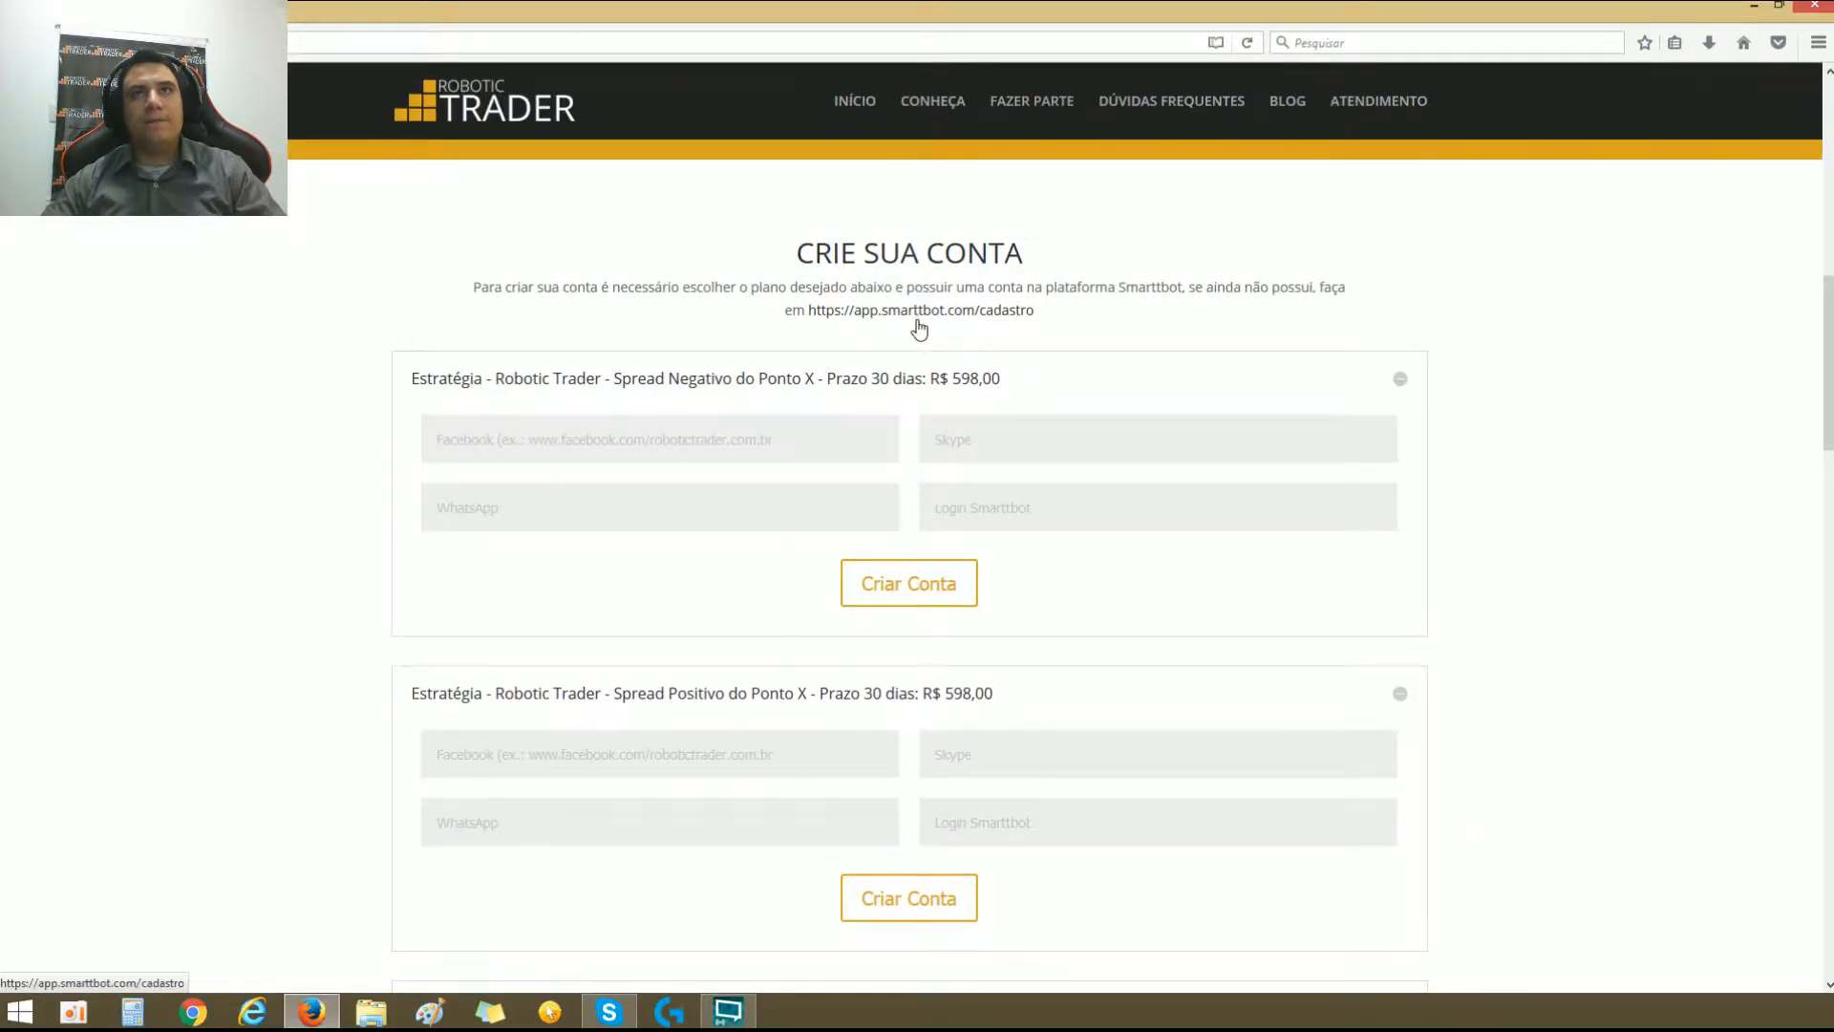
{"action": "left_click", "coordinate": [19, 43]}
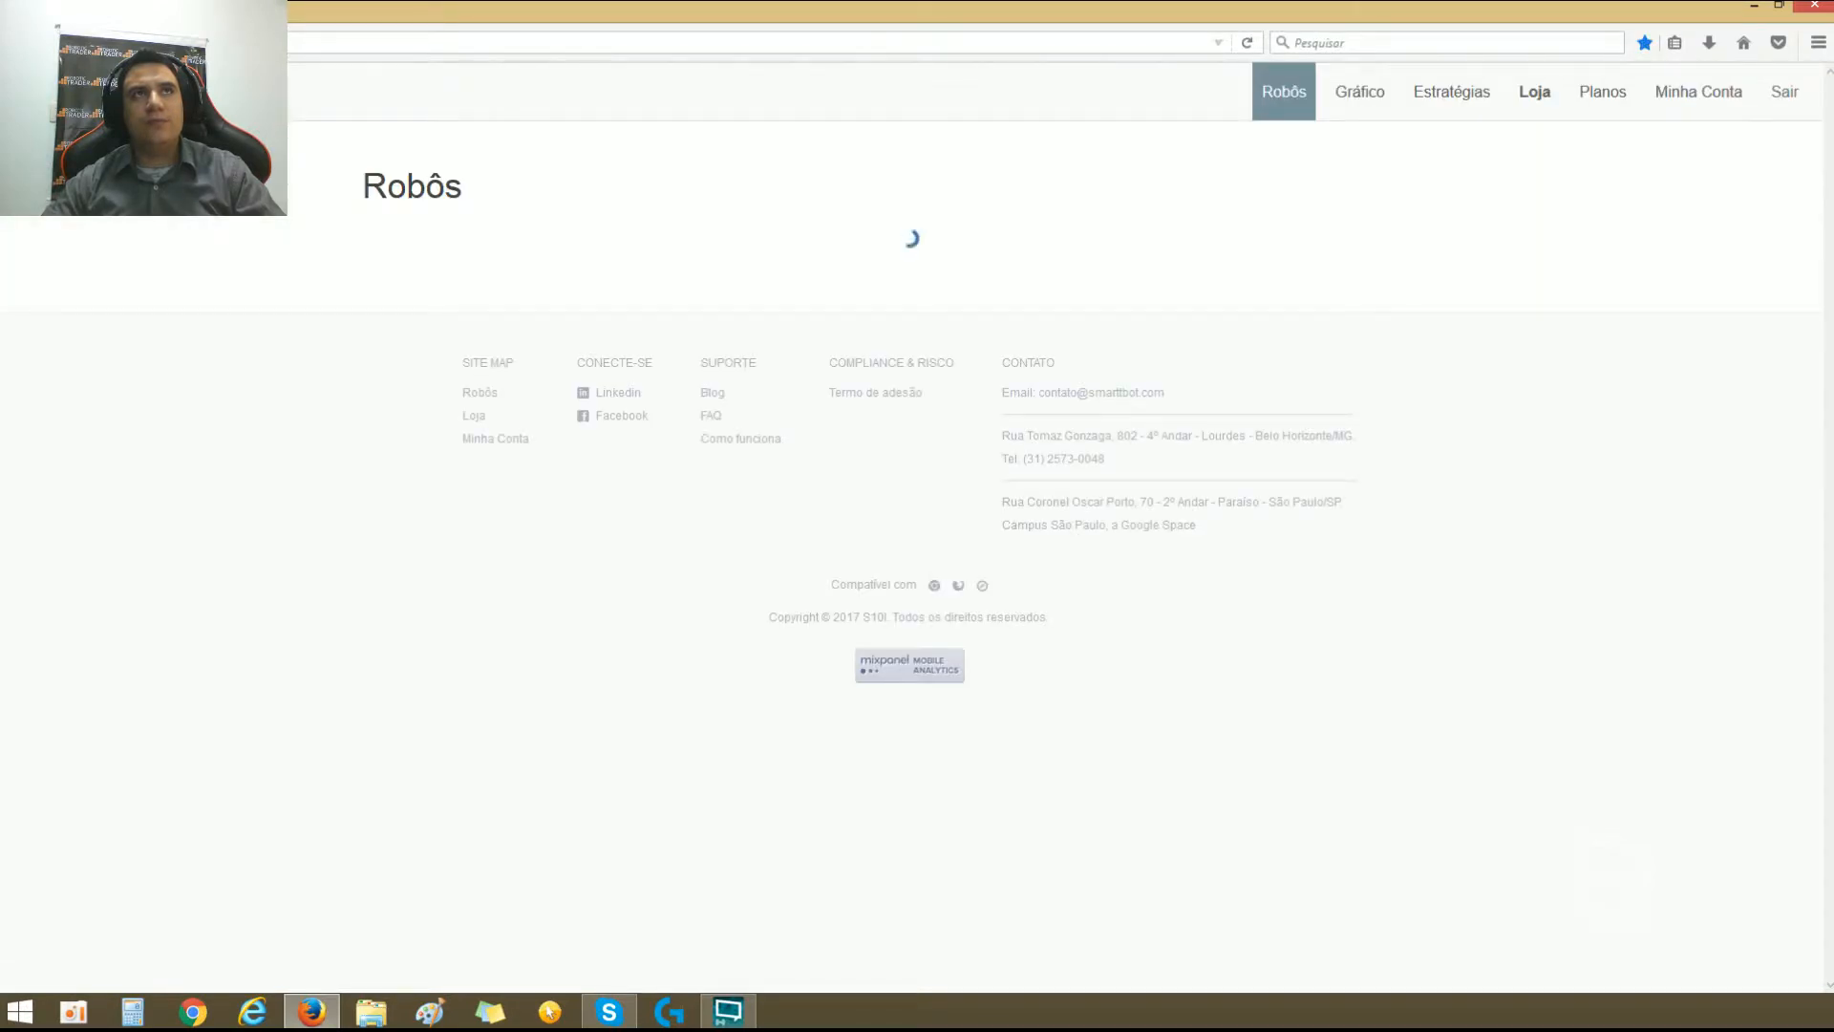
{"action": "left_click", "coordinate": [19, 43]}
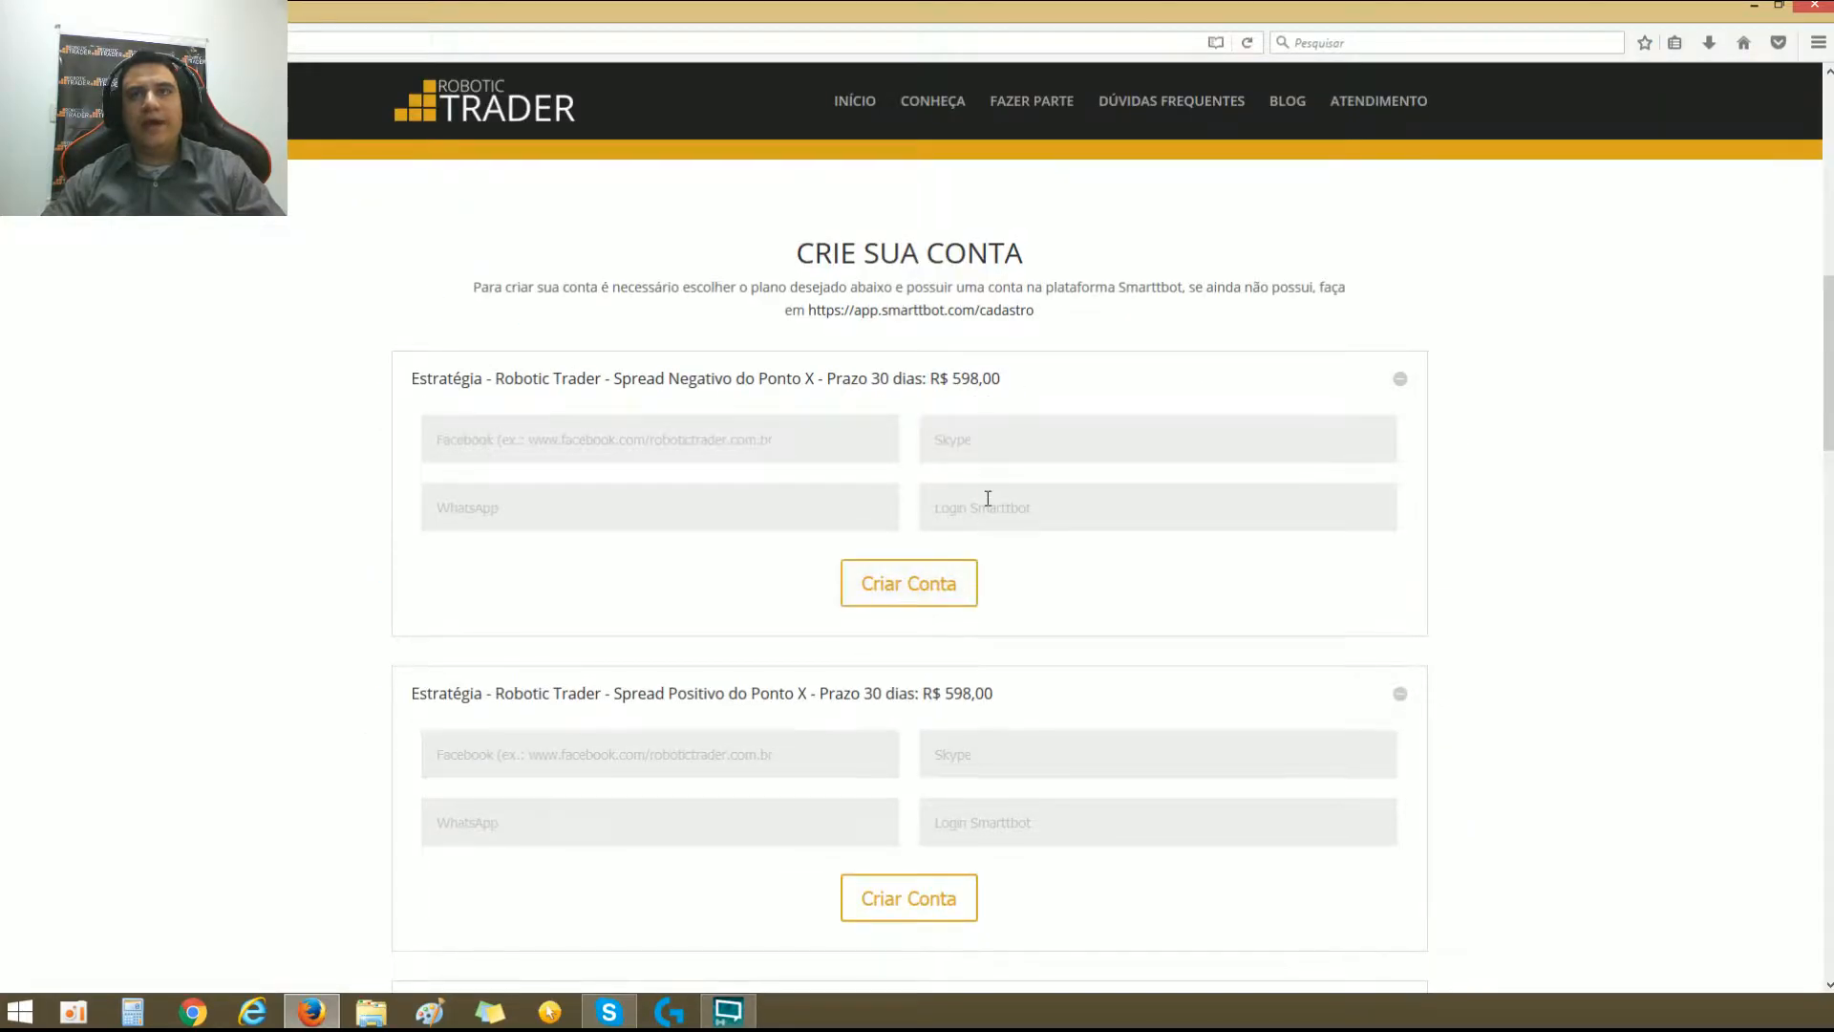
Step: Try to submit the Spread Negativo account form with an empty Smarttbot login, and visit the Smarttbot registration link again
{"action": "left_click", "coordinate": [899, 582]}
{"action": "left_click", "coordinate": [946, 538]}
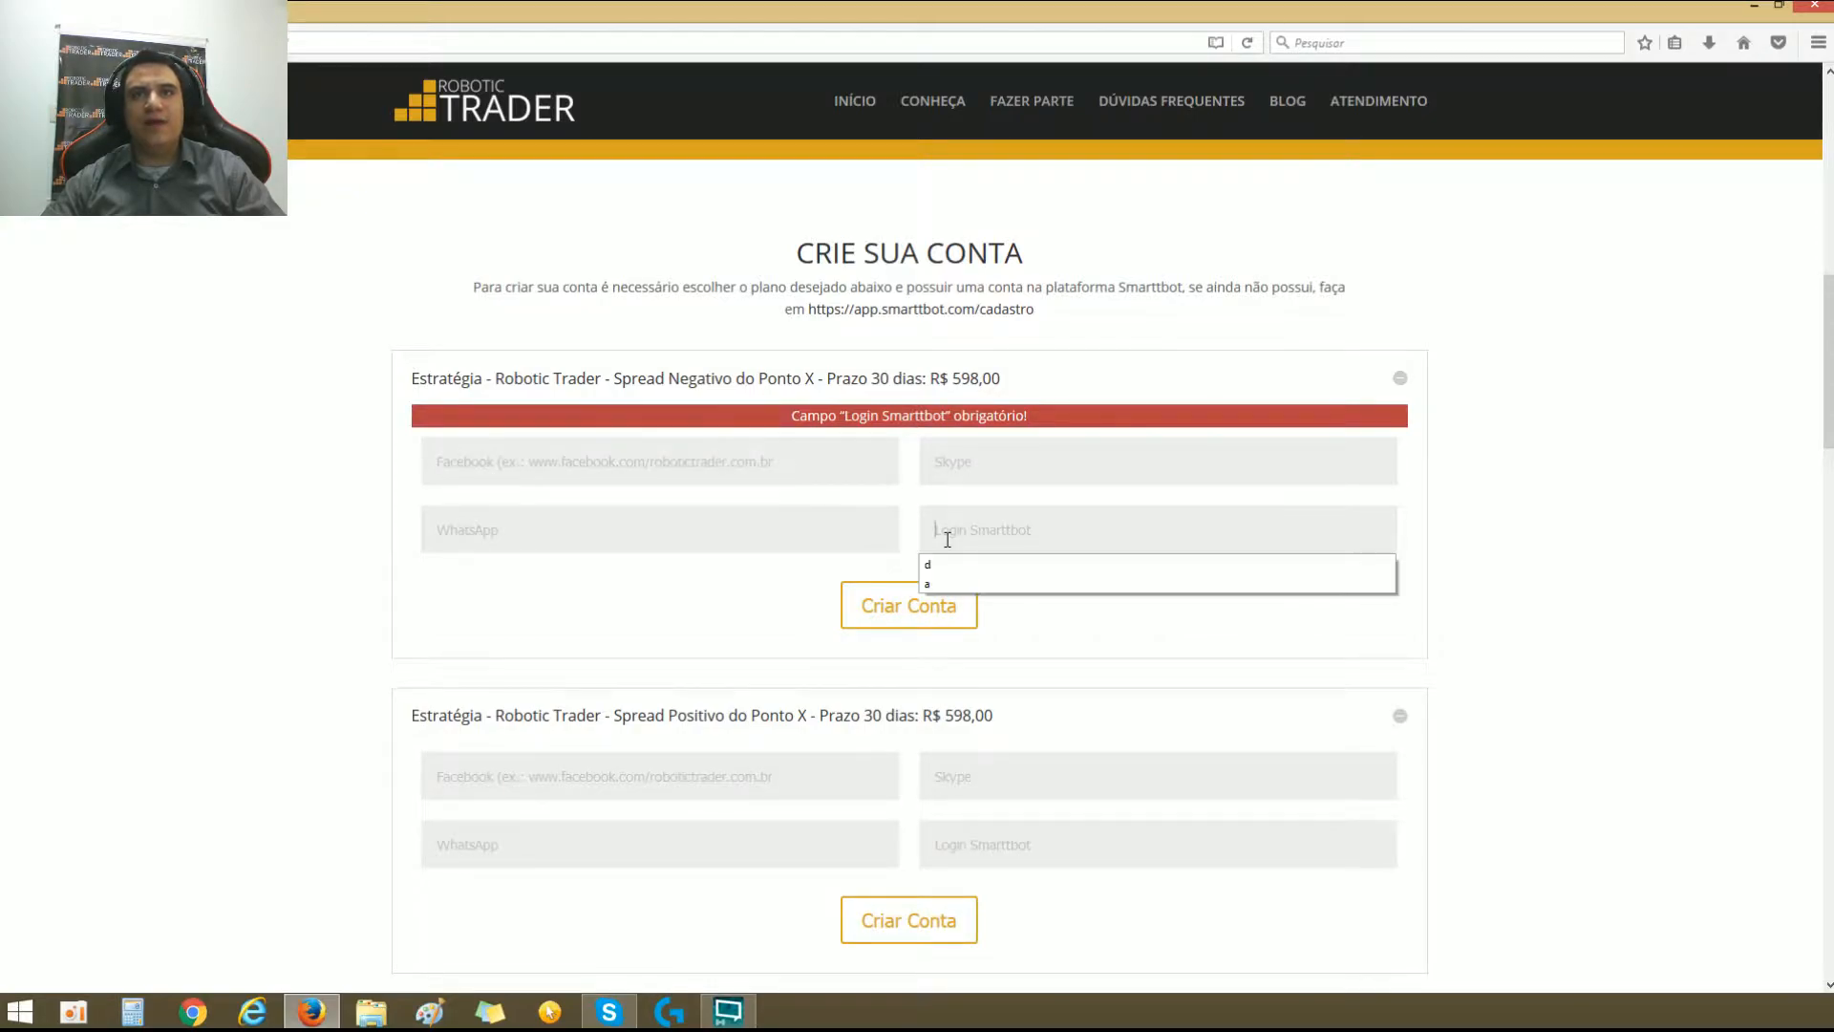
{"action": "left_click", "coordinate": [908, 394]}
{"action": "left_click", "coordinate": [932, 311]}
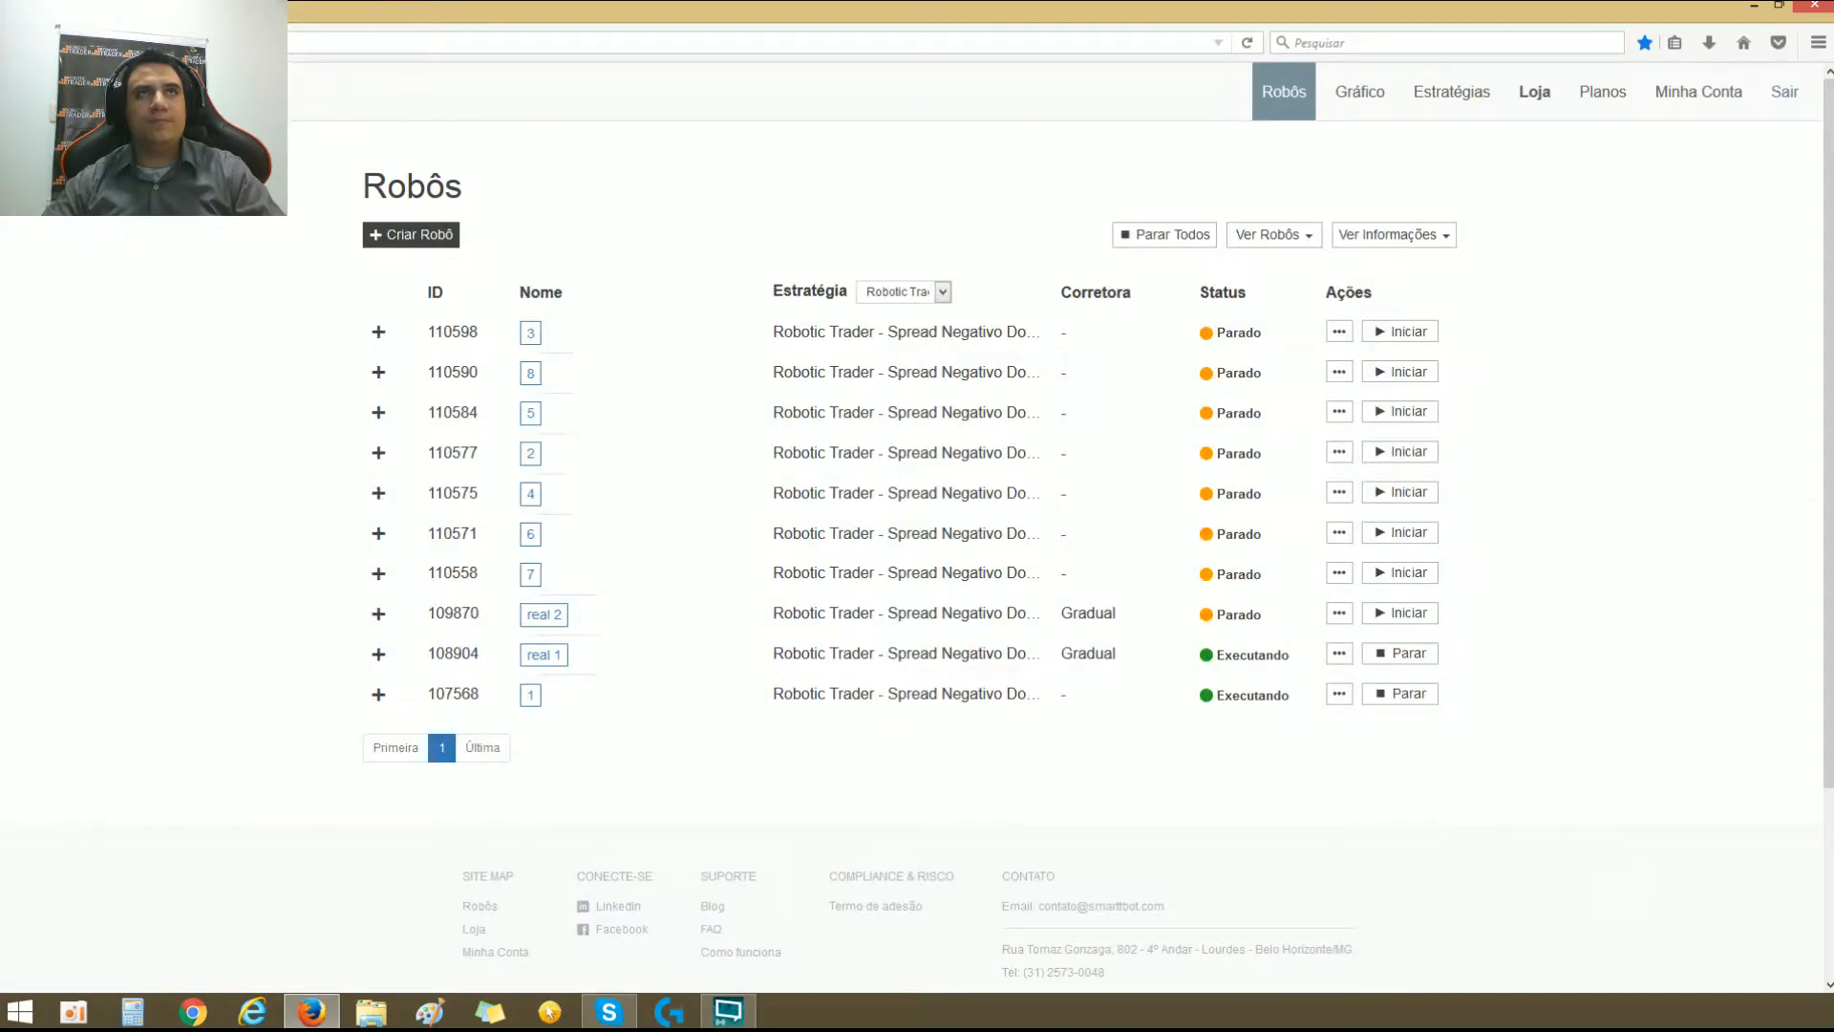
{"action": "left_click", "coordinate": [21, 43]}
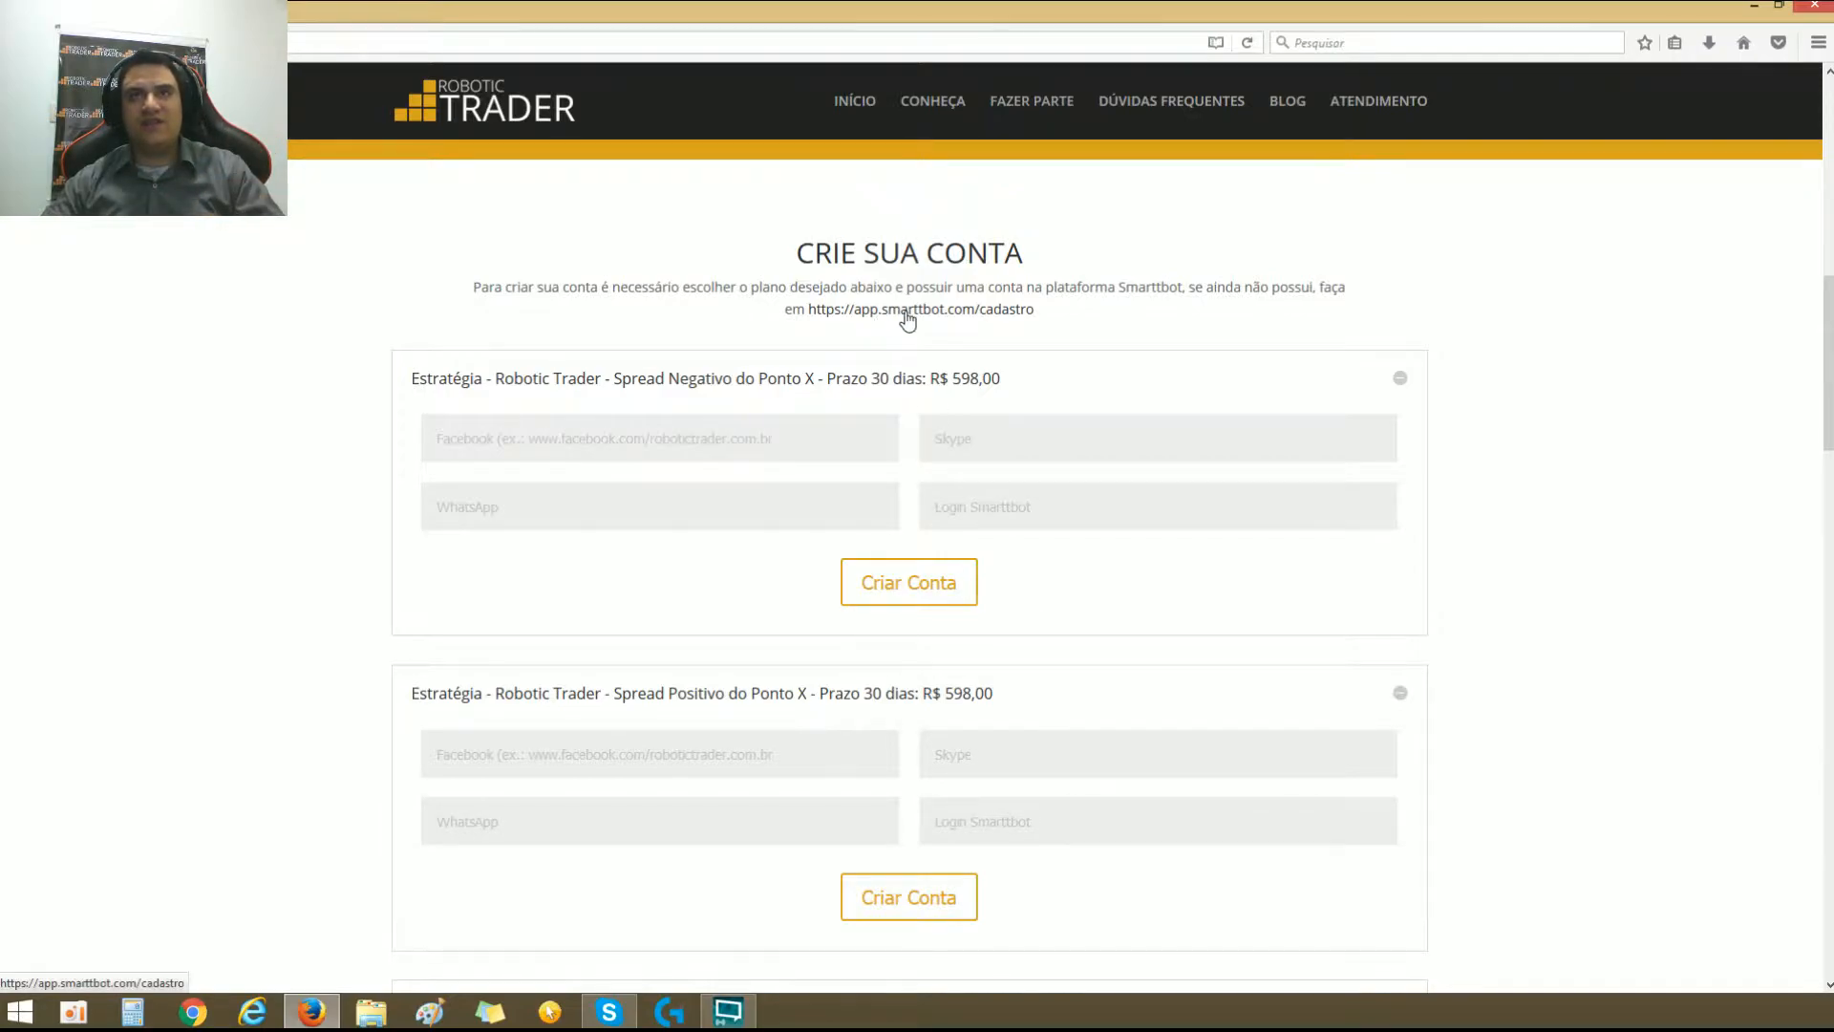
Step: Fill in a sample Smarttbot login in the Spread Negativo form, create the account and choose credit card as the payment method
{"action": "left_click", "coordinate": [971, 506]}
{"action": "type", "text": "joaodasilv"}
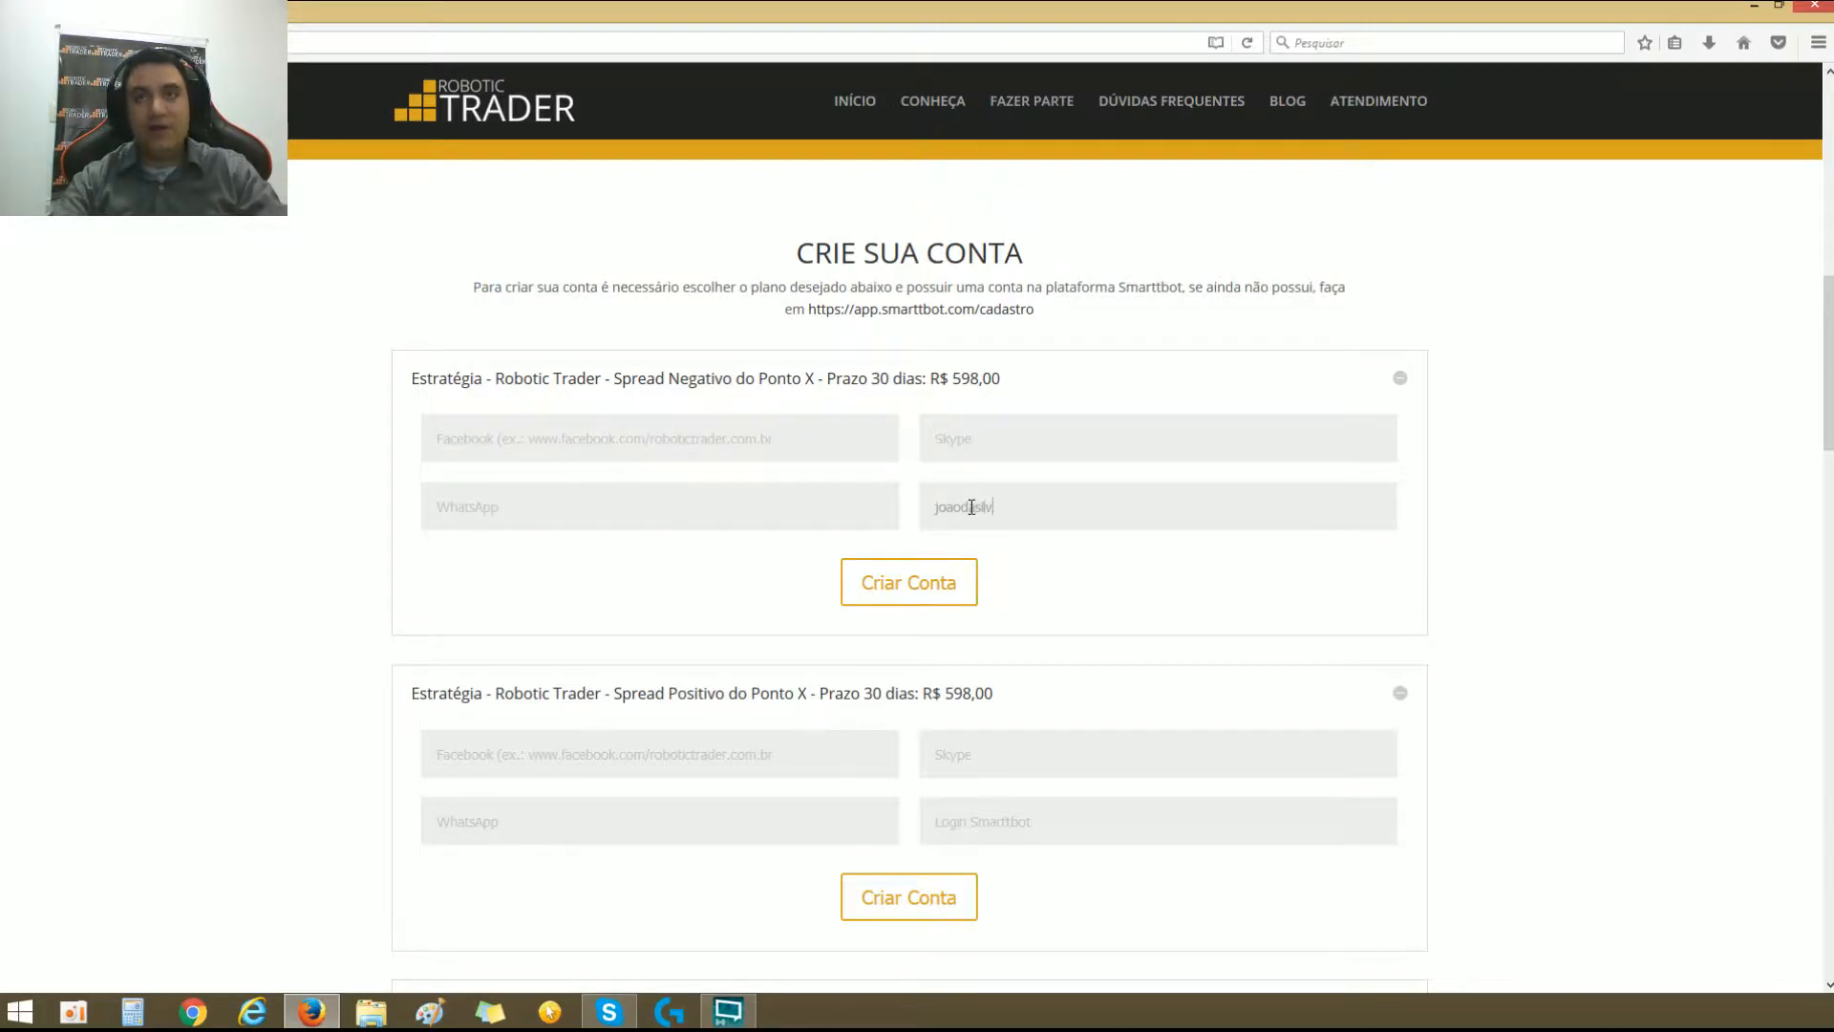
{"action": "type", "text": "a"}
{"action": "double_click", "coordinate": [983, 506]}
{"action": "left_click", "coordinate": [919, 582]}
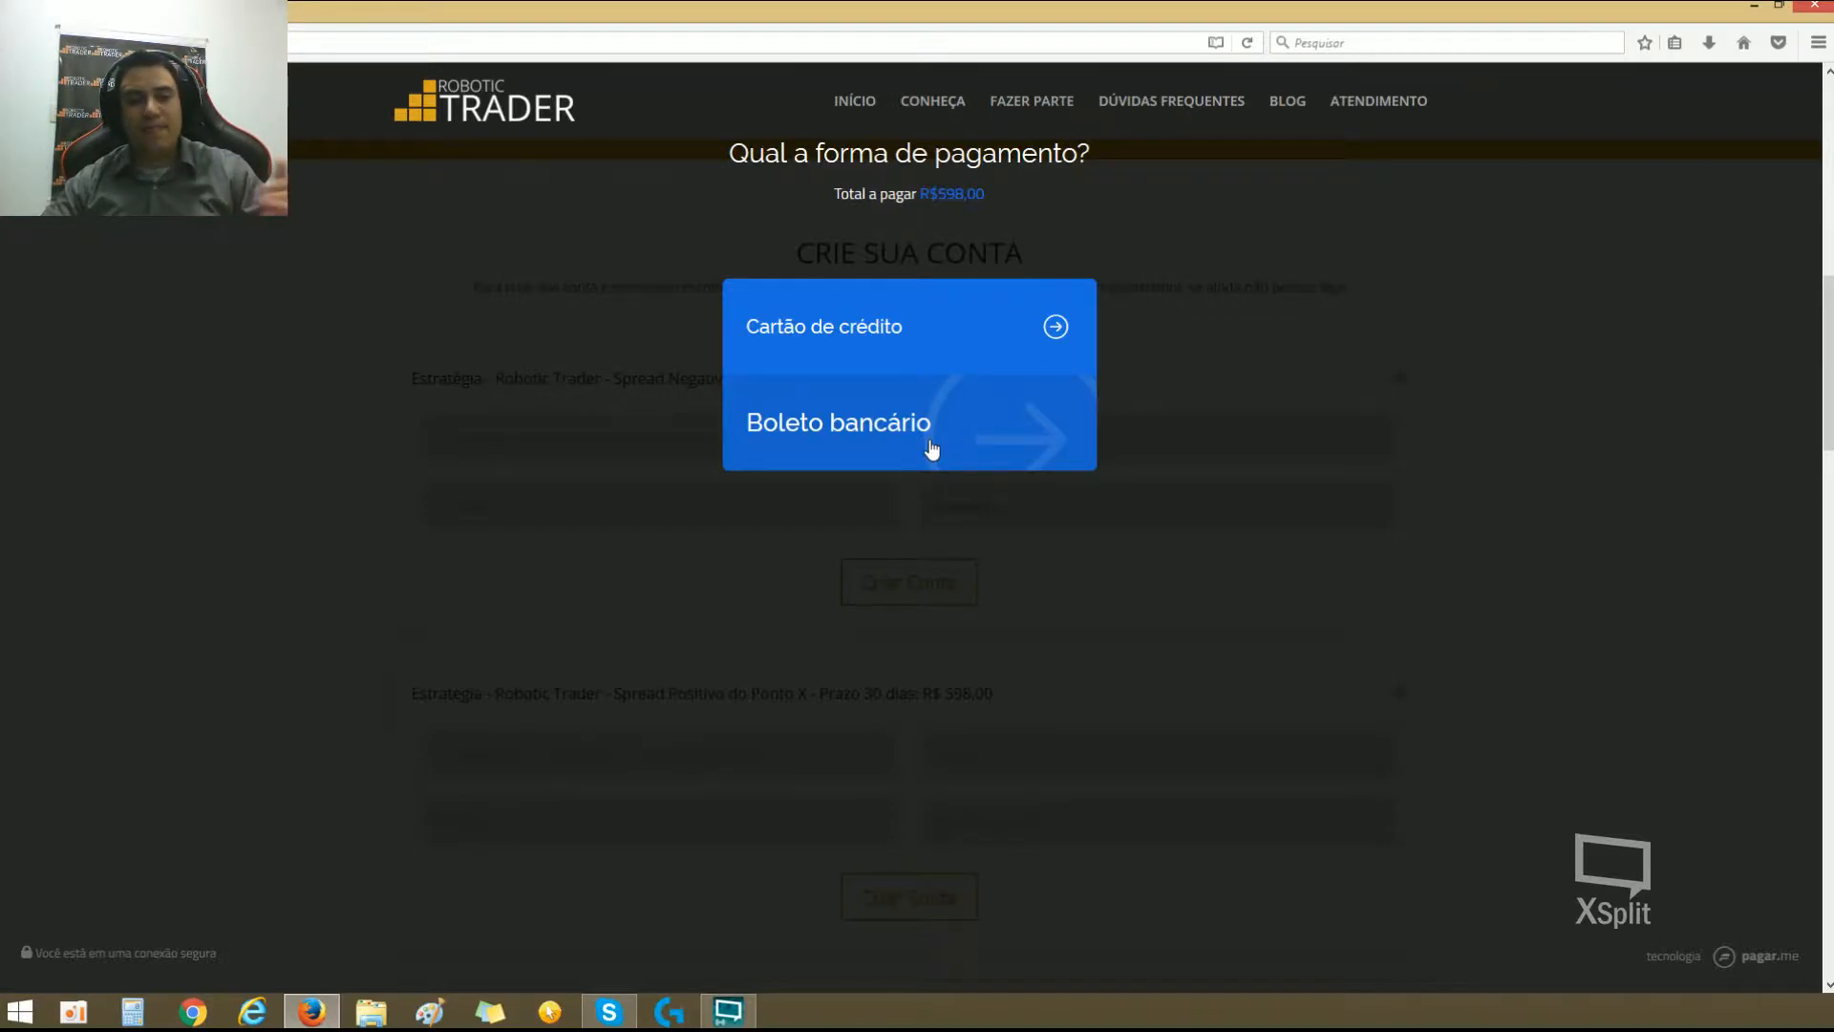
{"action": "left_click", "coordinate": [908, 342]}
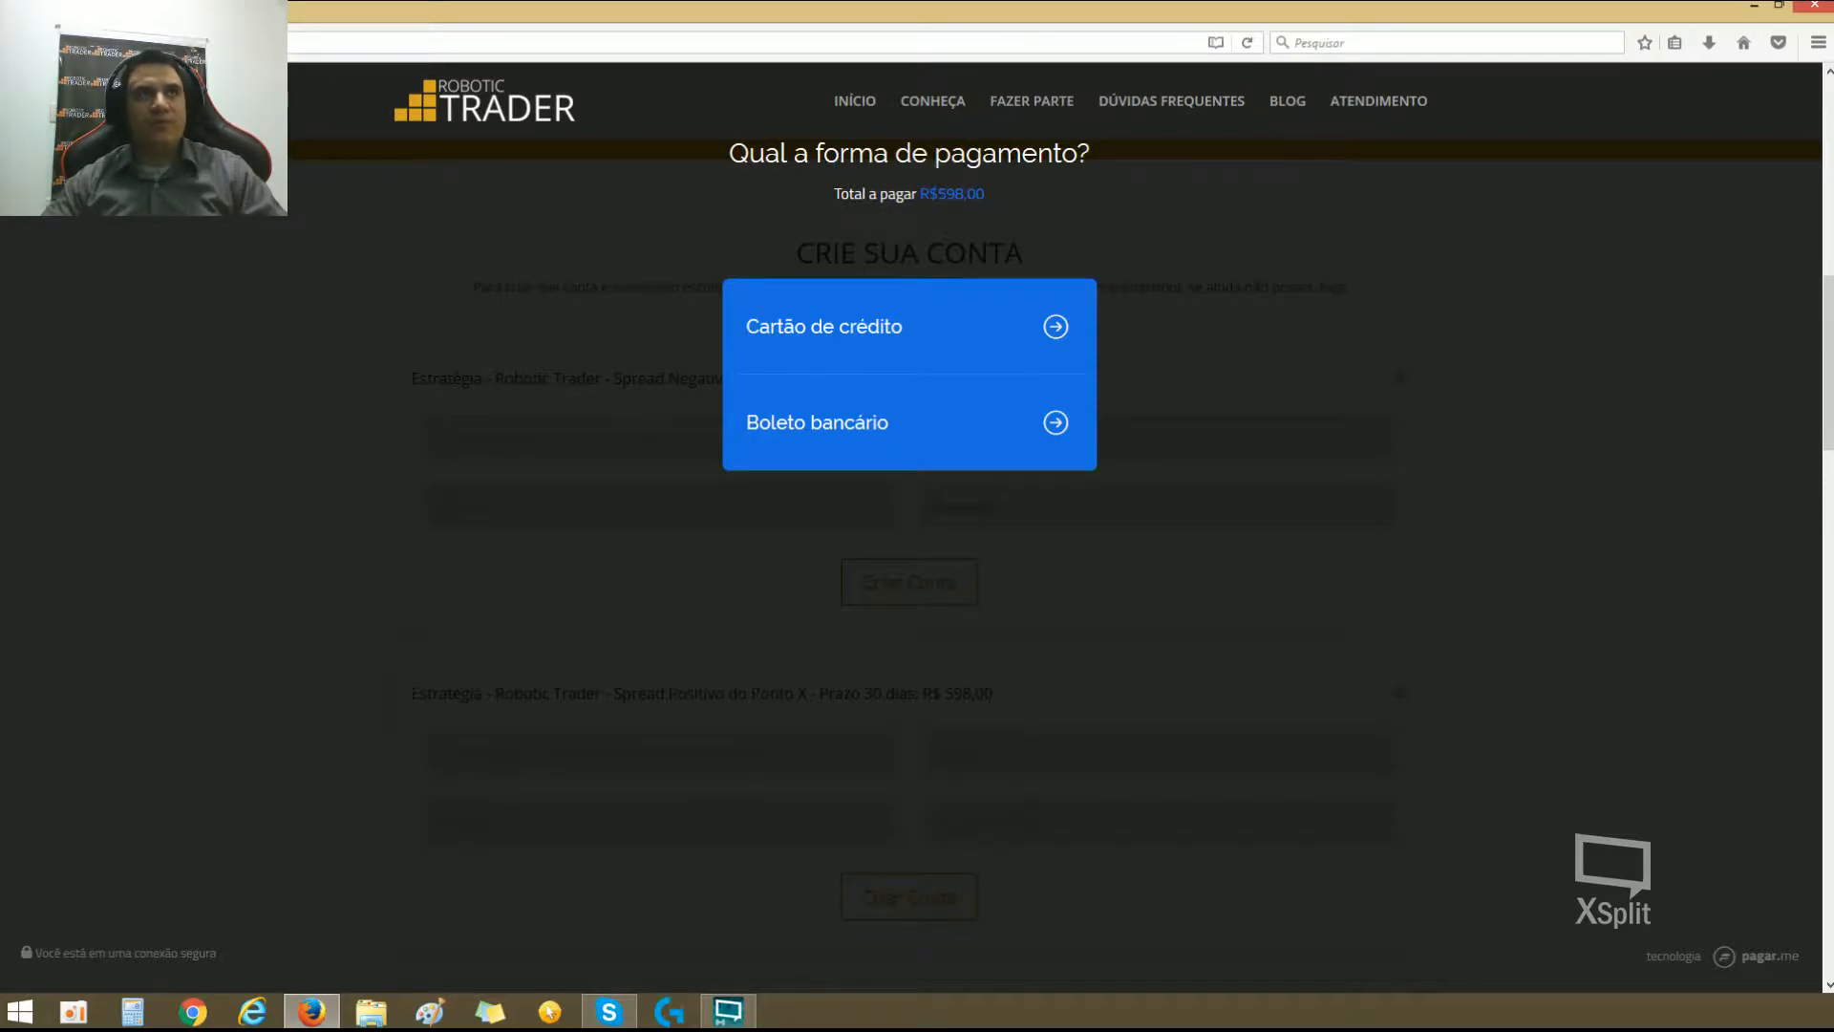
Step: Leave the payment options, look over the Conheça page and reopen the Fazer Parte page
{"action": "left_click", "coordinate": [19, 43]}
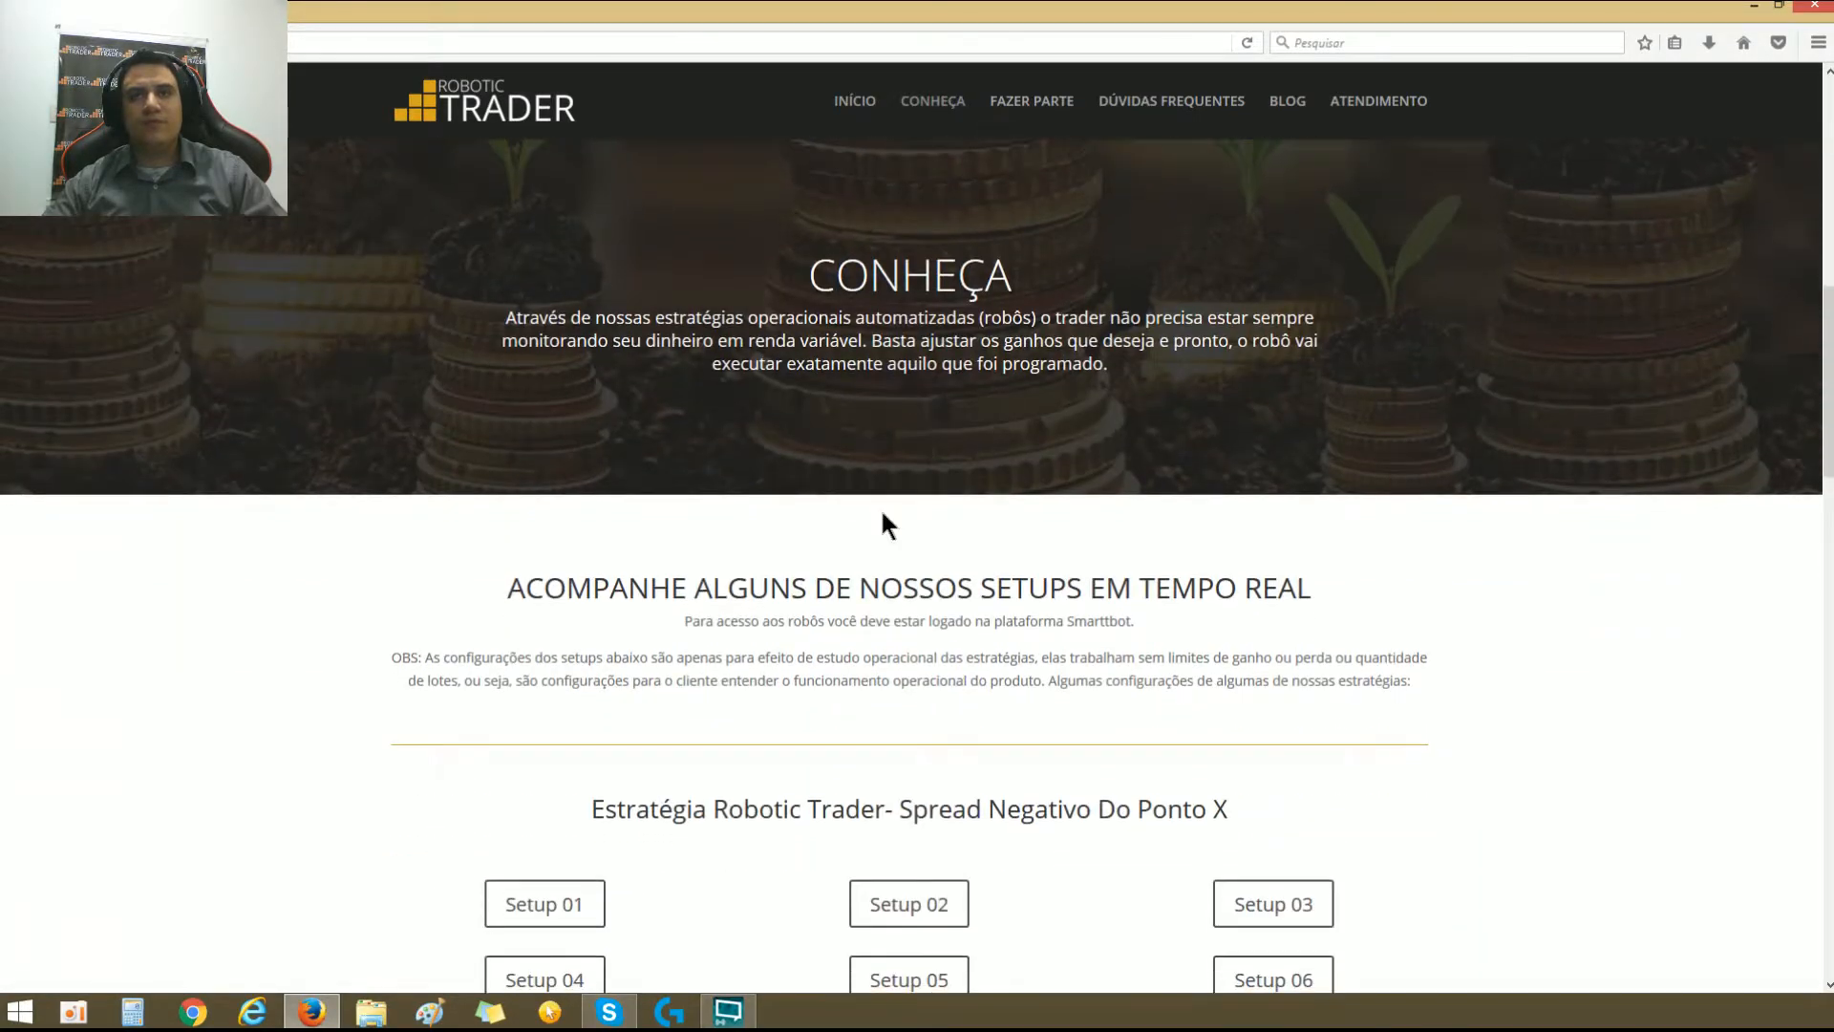
{"action": "scroll", "coordinate": [879, 507], "scroll_direction": "down", "scroll_amount": 5}
{"action": "scroll", "coordinate": [905, 294], "scroll_direction": "up", "scroll_amount": 8}
{"action": "left_click", "coordinate": [1048, 112]}
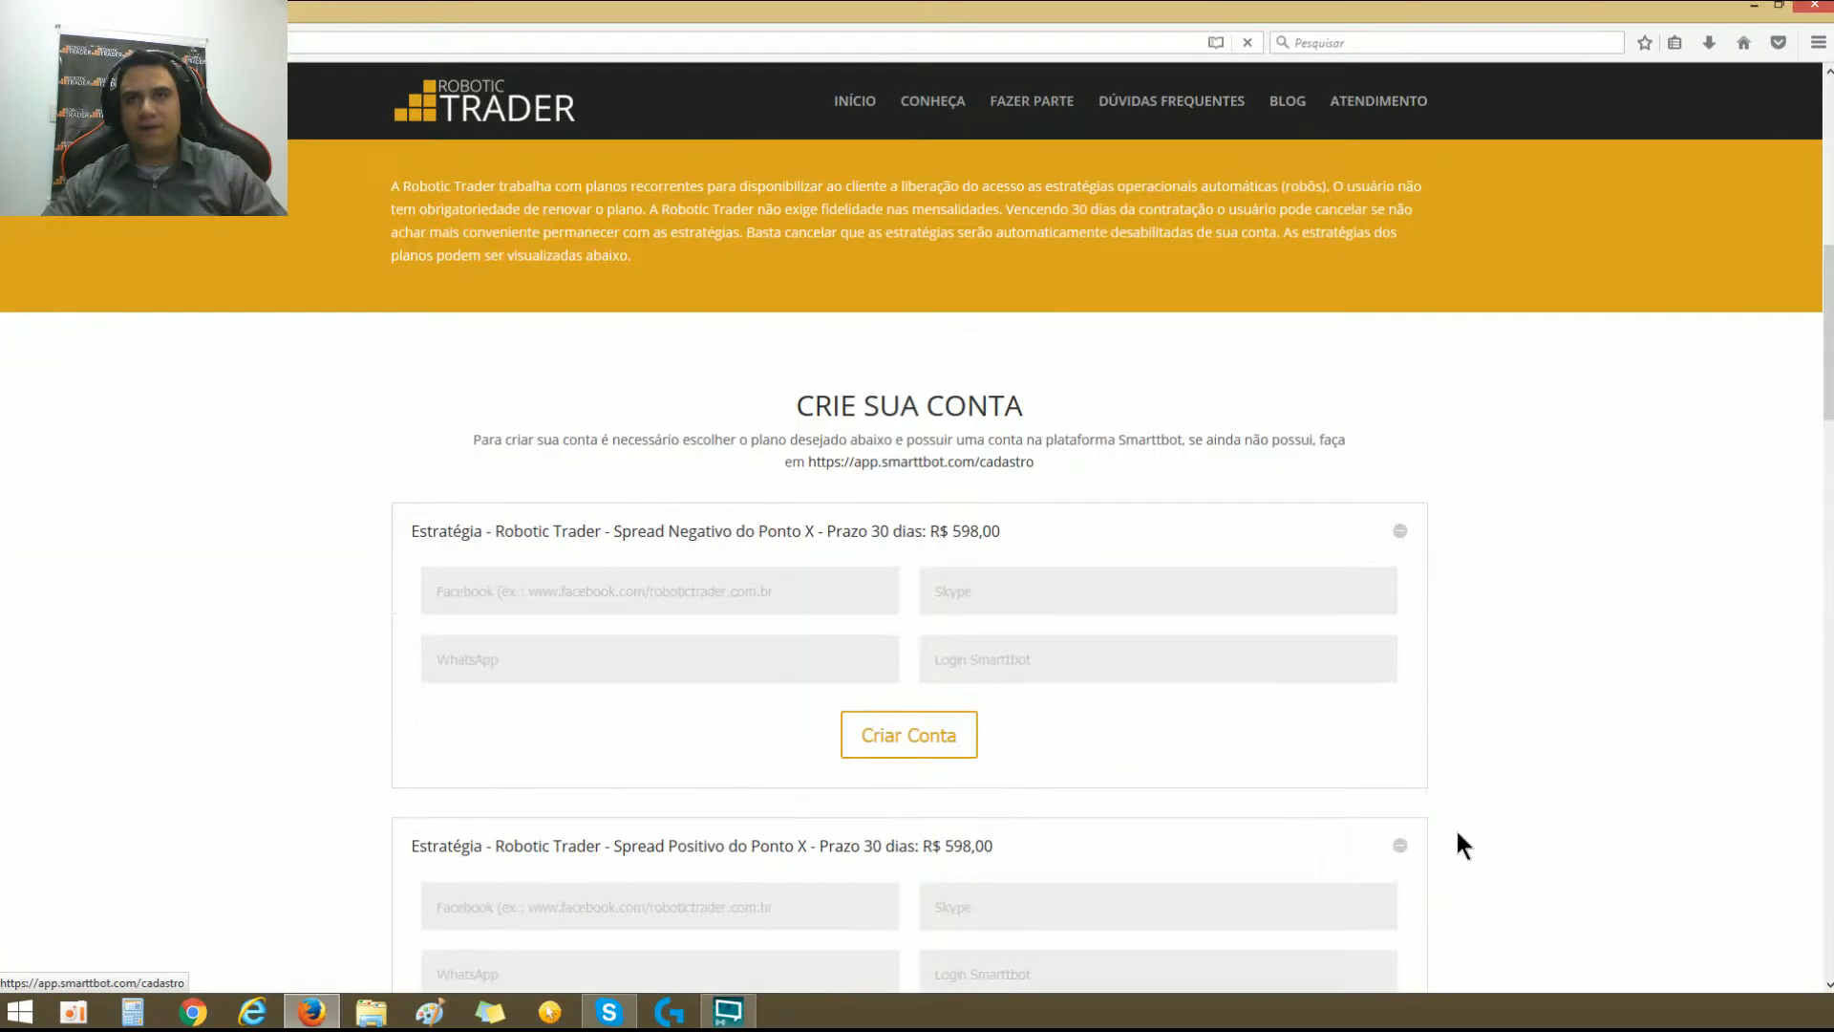
Step: Collapse the Spread Positivo and Scalper Entradas Incondicionais account forms and return to the start of the Fazer Parte page
{"action": "left_click", "coordinate": [1400, 804]}
{"action": "scroll", "coordinate": [1397, 791], "scroll_direction": "down", "scroll_amount": 3}
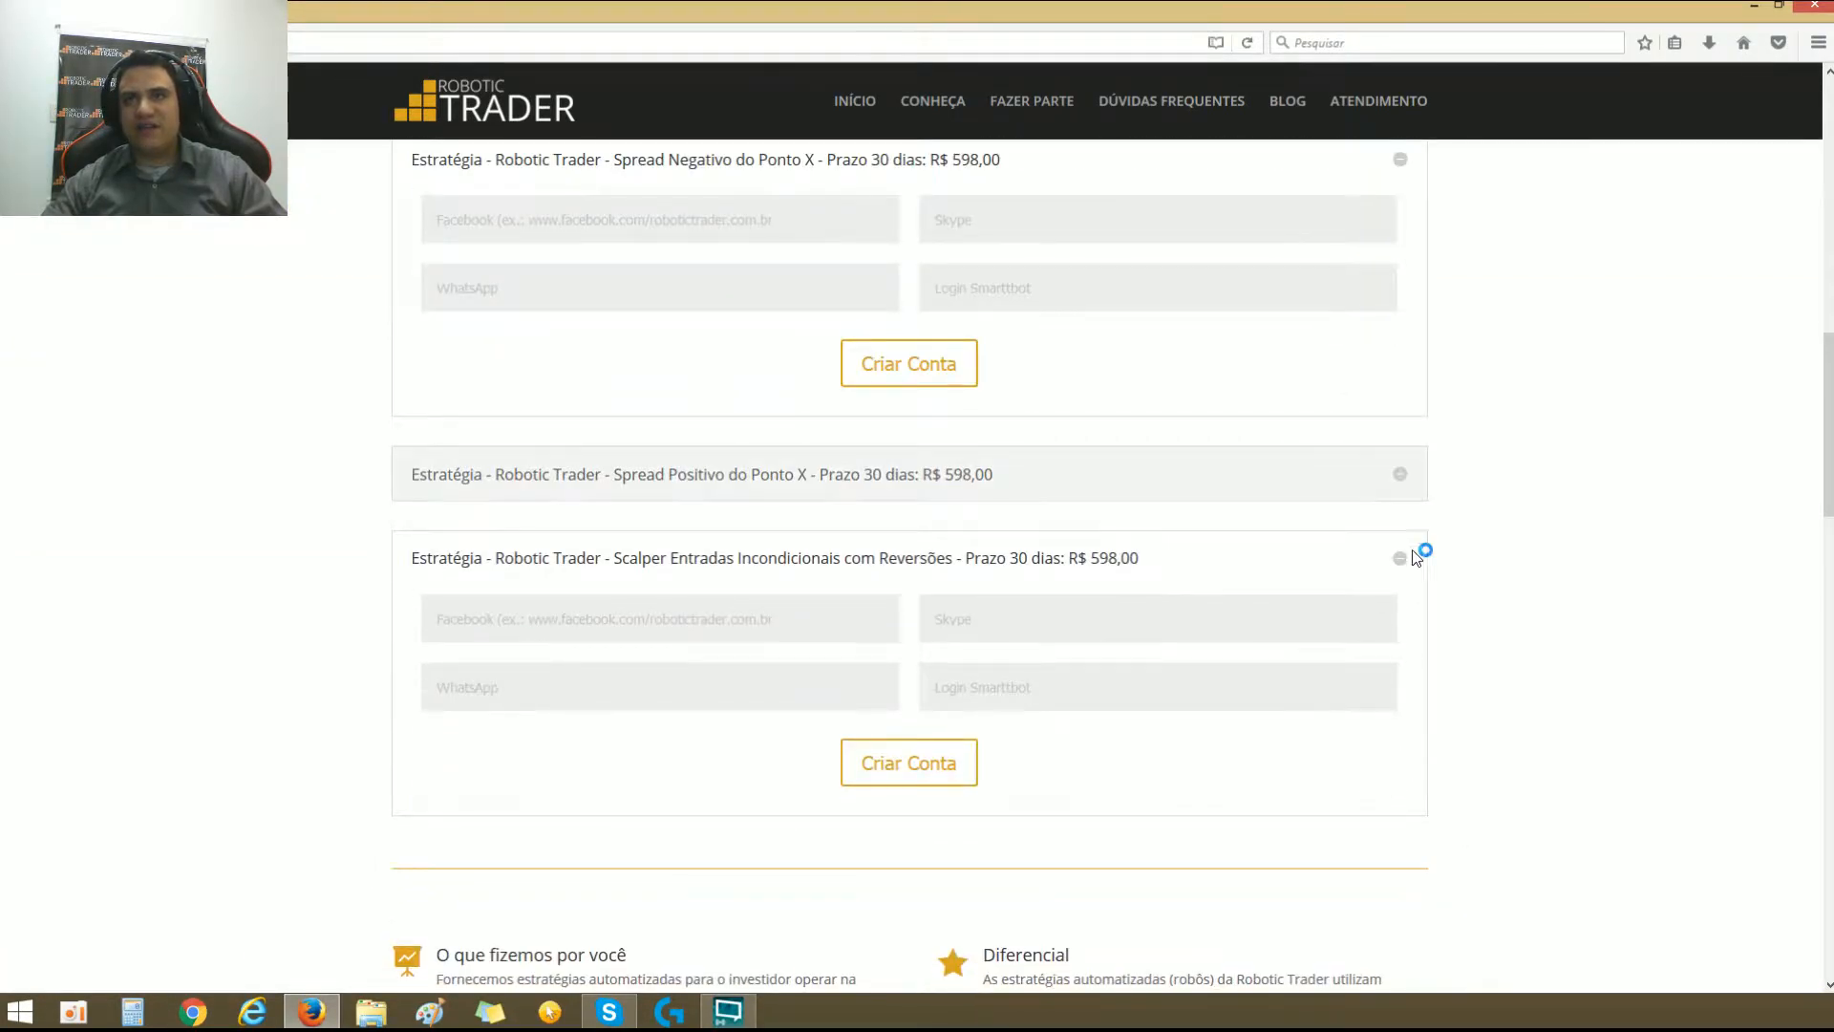
{"action": "left_click", "coordinate": [1400, 559]}
{"action": "scroll", "coordinate": [1395, 573], "scroll_direction": "up", "scroll_amount": 5}
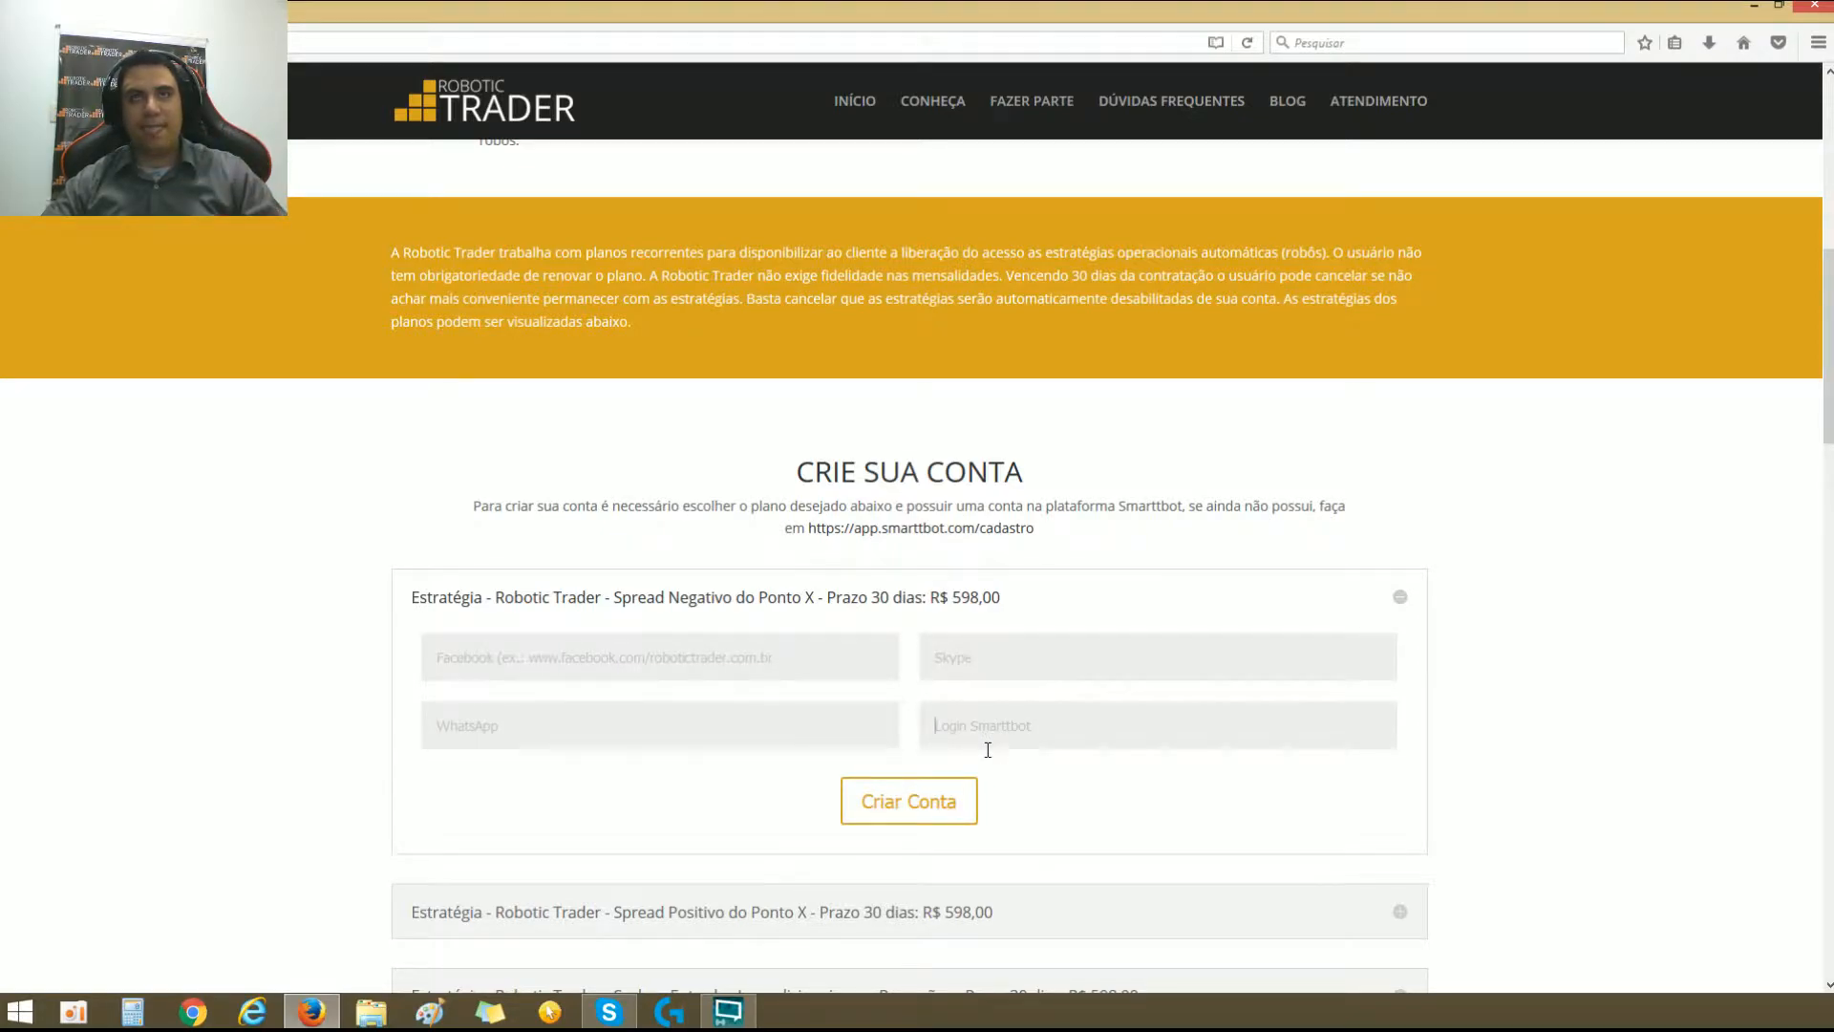
{"action": "scroll", "coordinate": [967, 548], "scroll_direction": "up", "scroll_amount": 10}
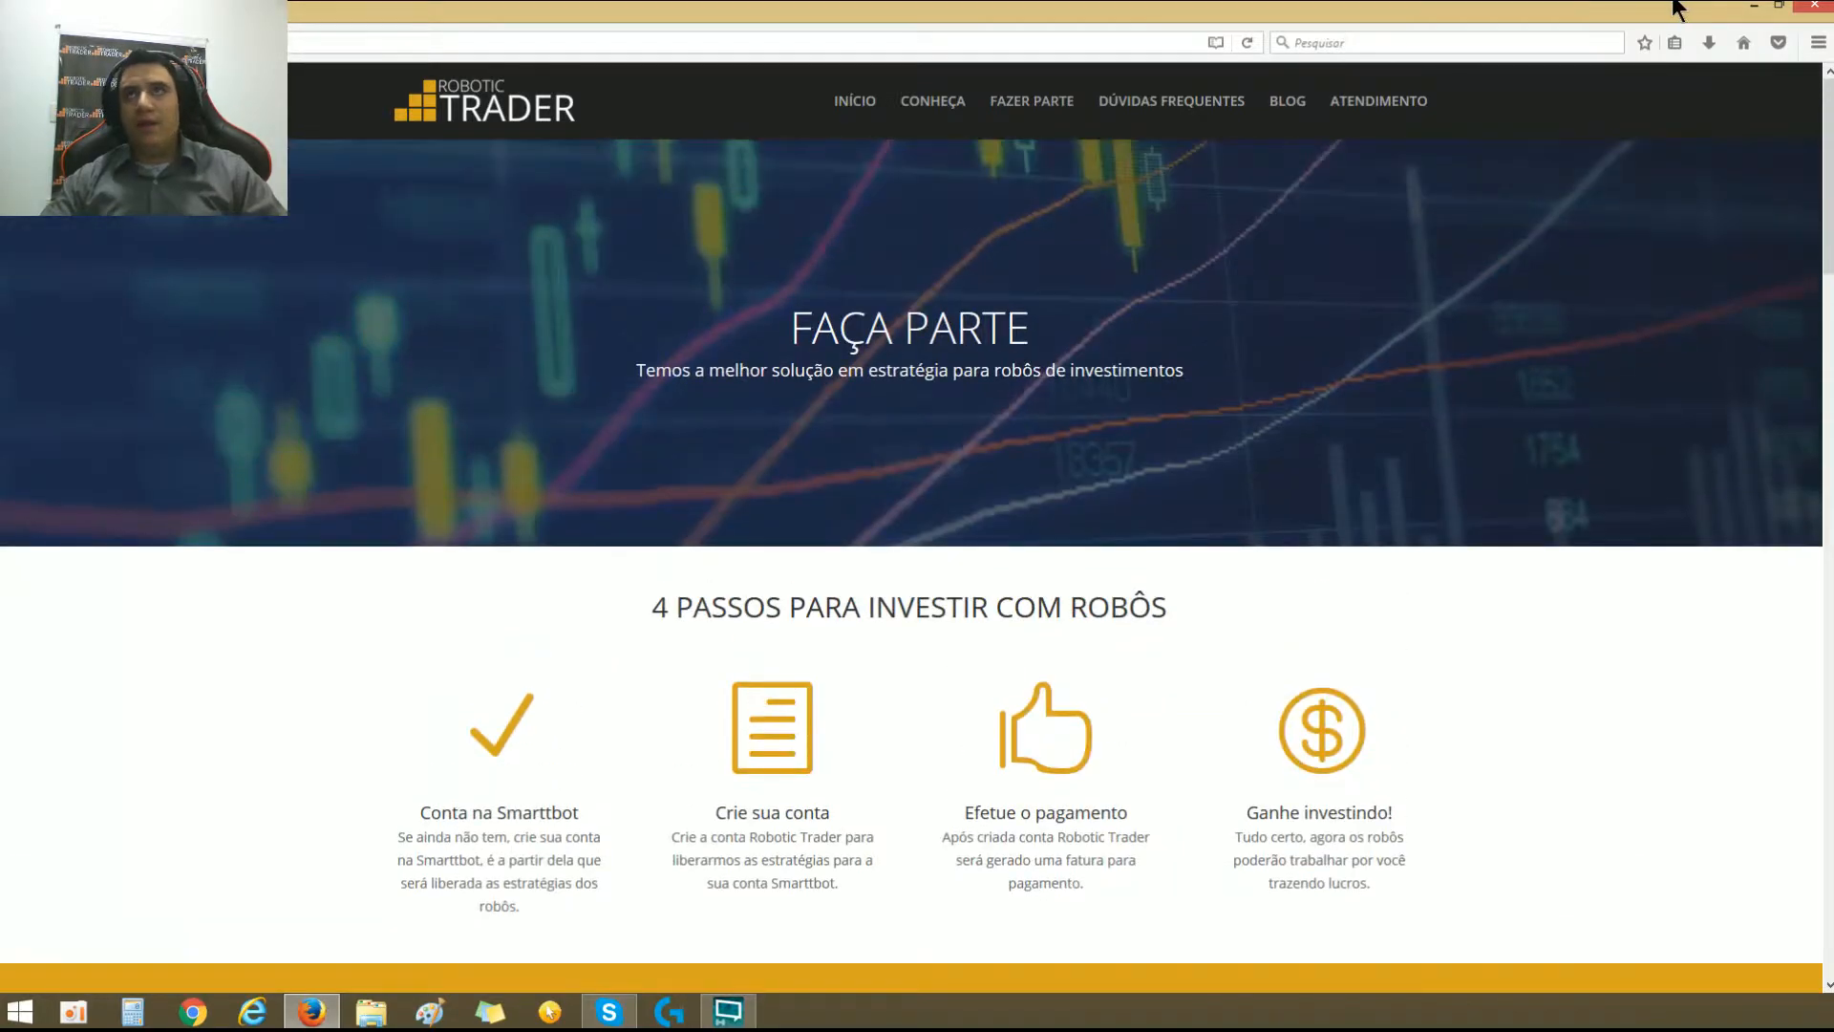
Step: Open the Smarttbot site from the address suggestions and maximize the browser window showing the Robôs page
{"action": "left_click", "coordinate": [1198, 45]}
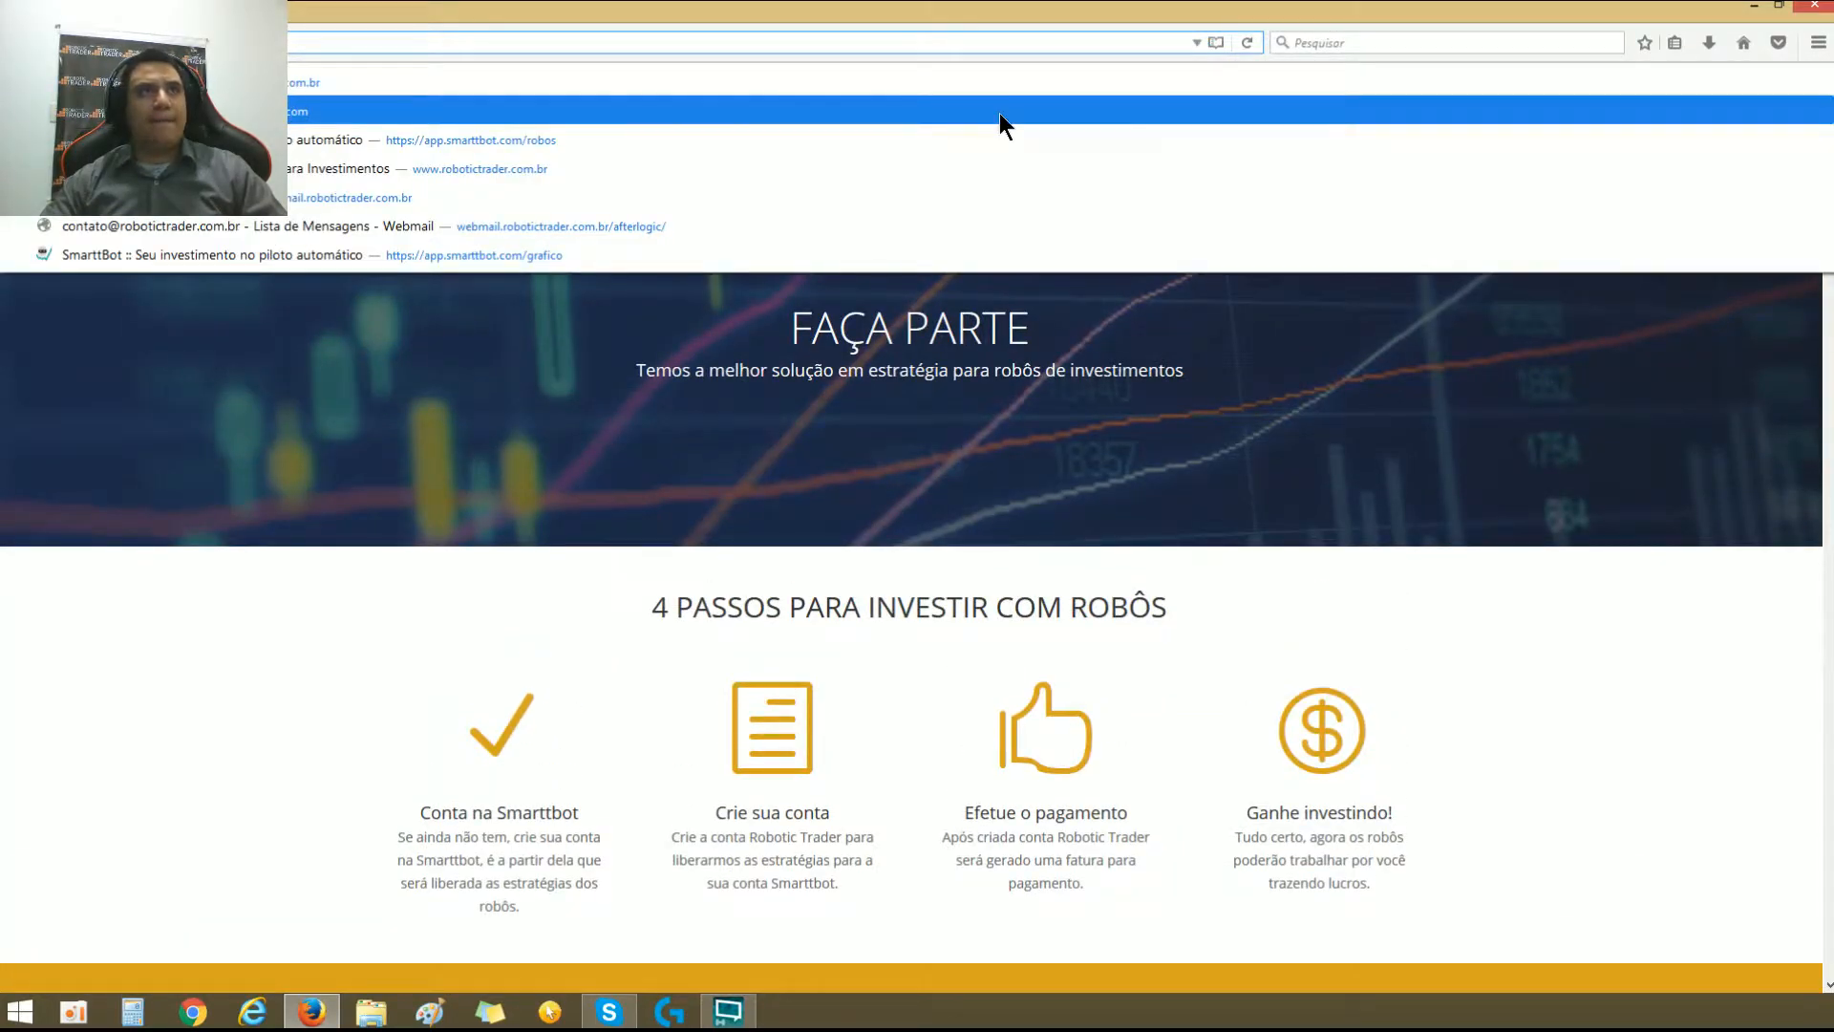
{"action": "left_click", "coordinate": [993, 115]}
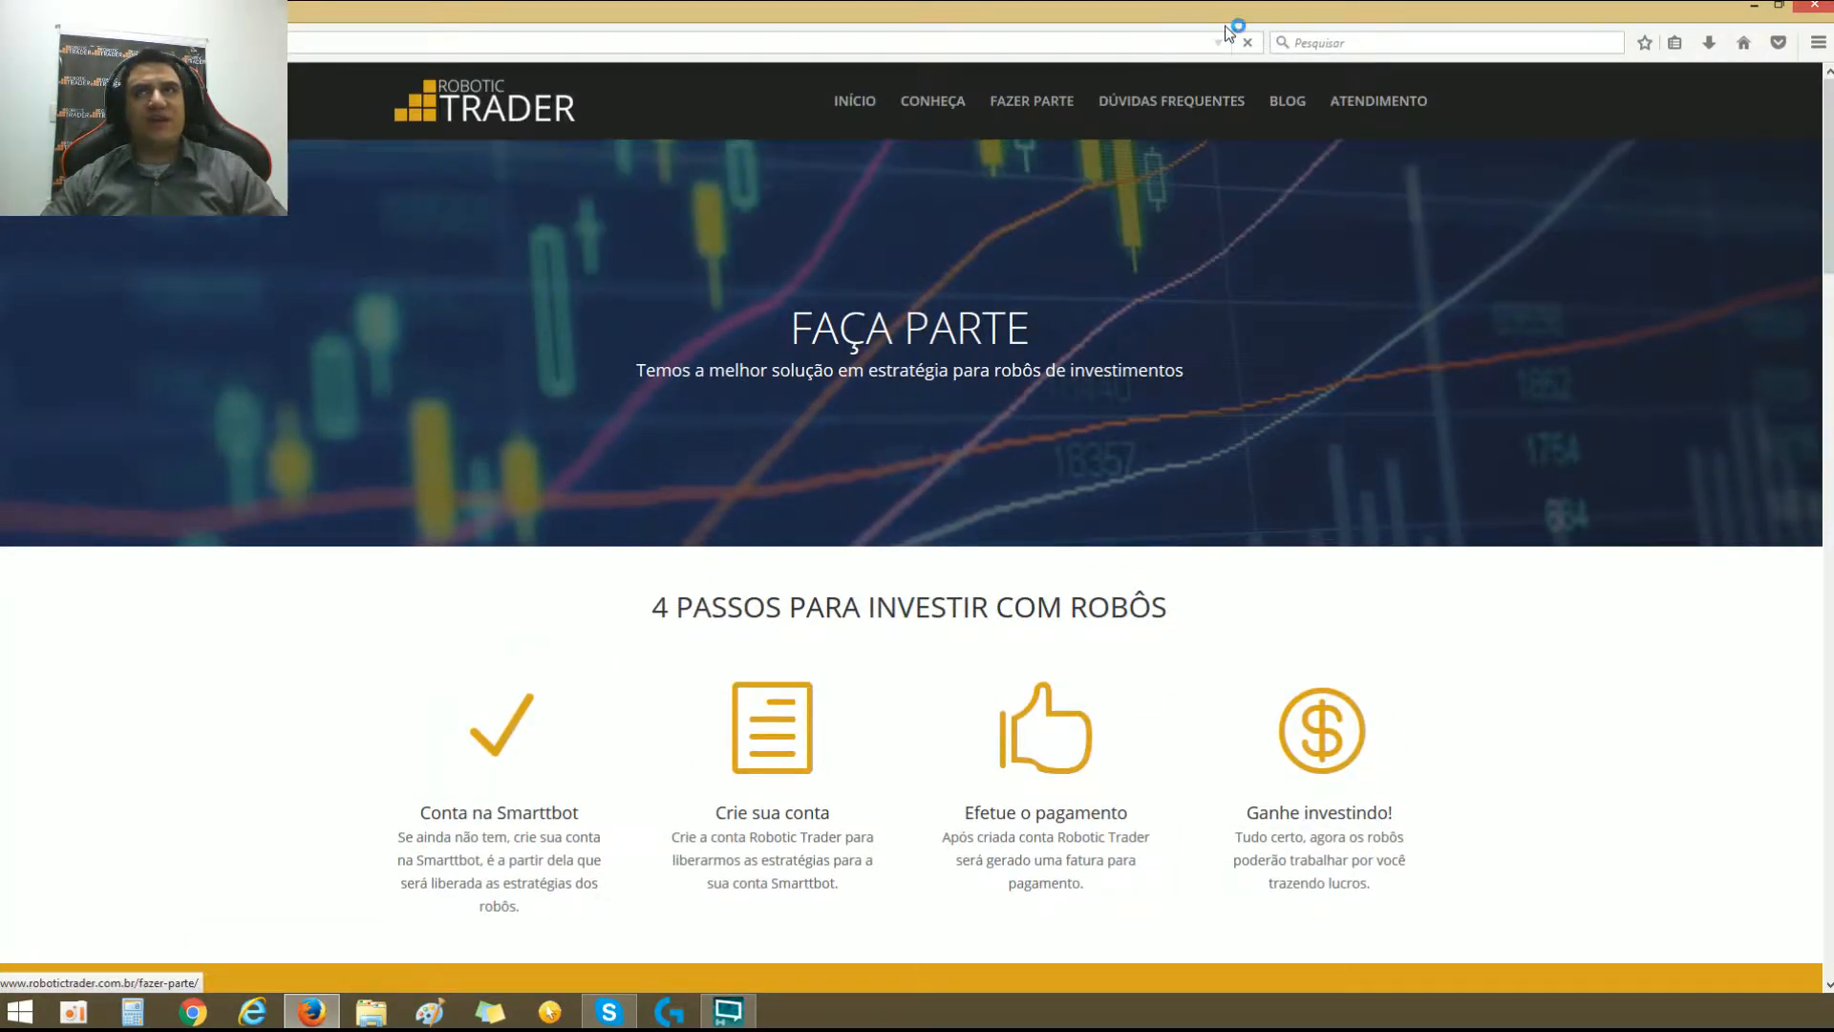
{"action": "left_click_drag", "start_coordinate": [1270, 9], "coordinate": [0, 132]}
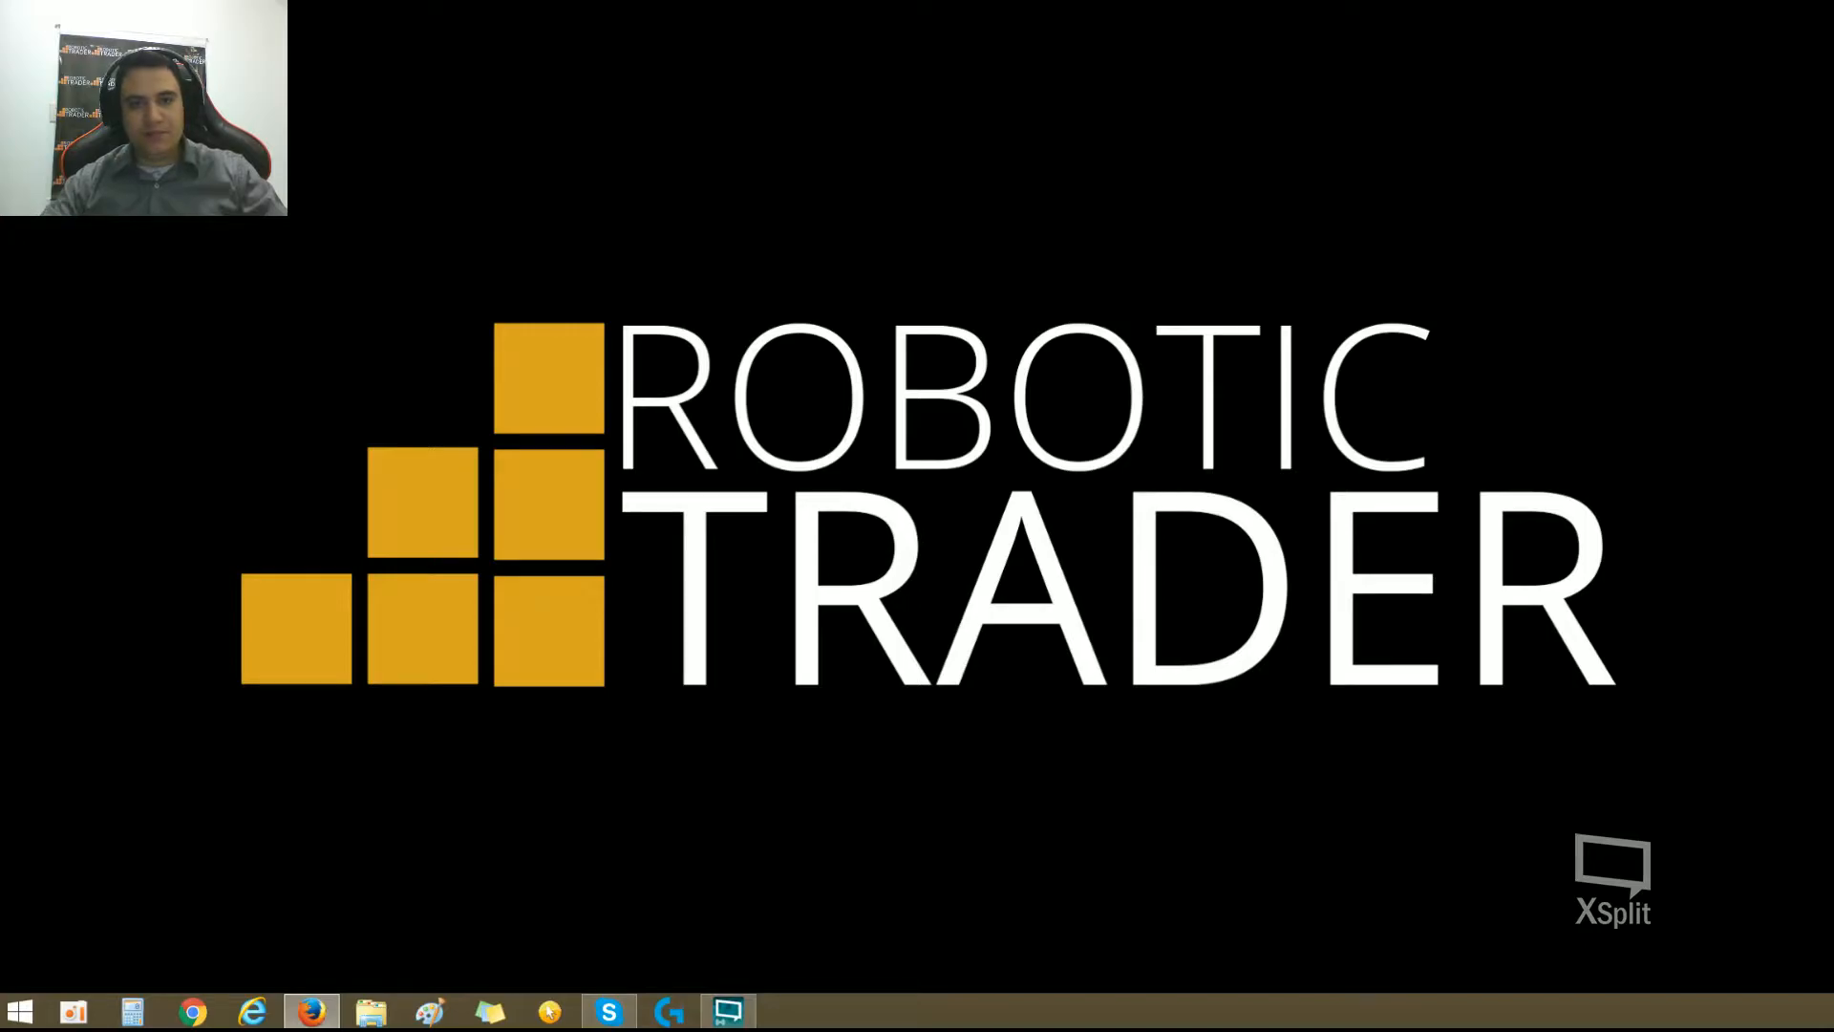
{"action": "left_click_drag", "start_coordinate": [0, 131], "coordinate": [638, 124]}
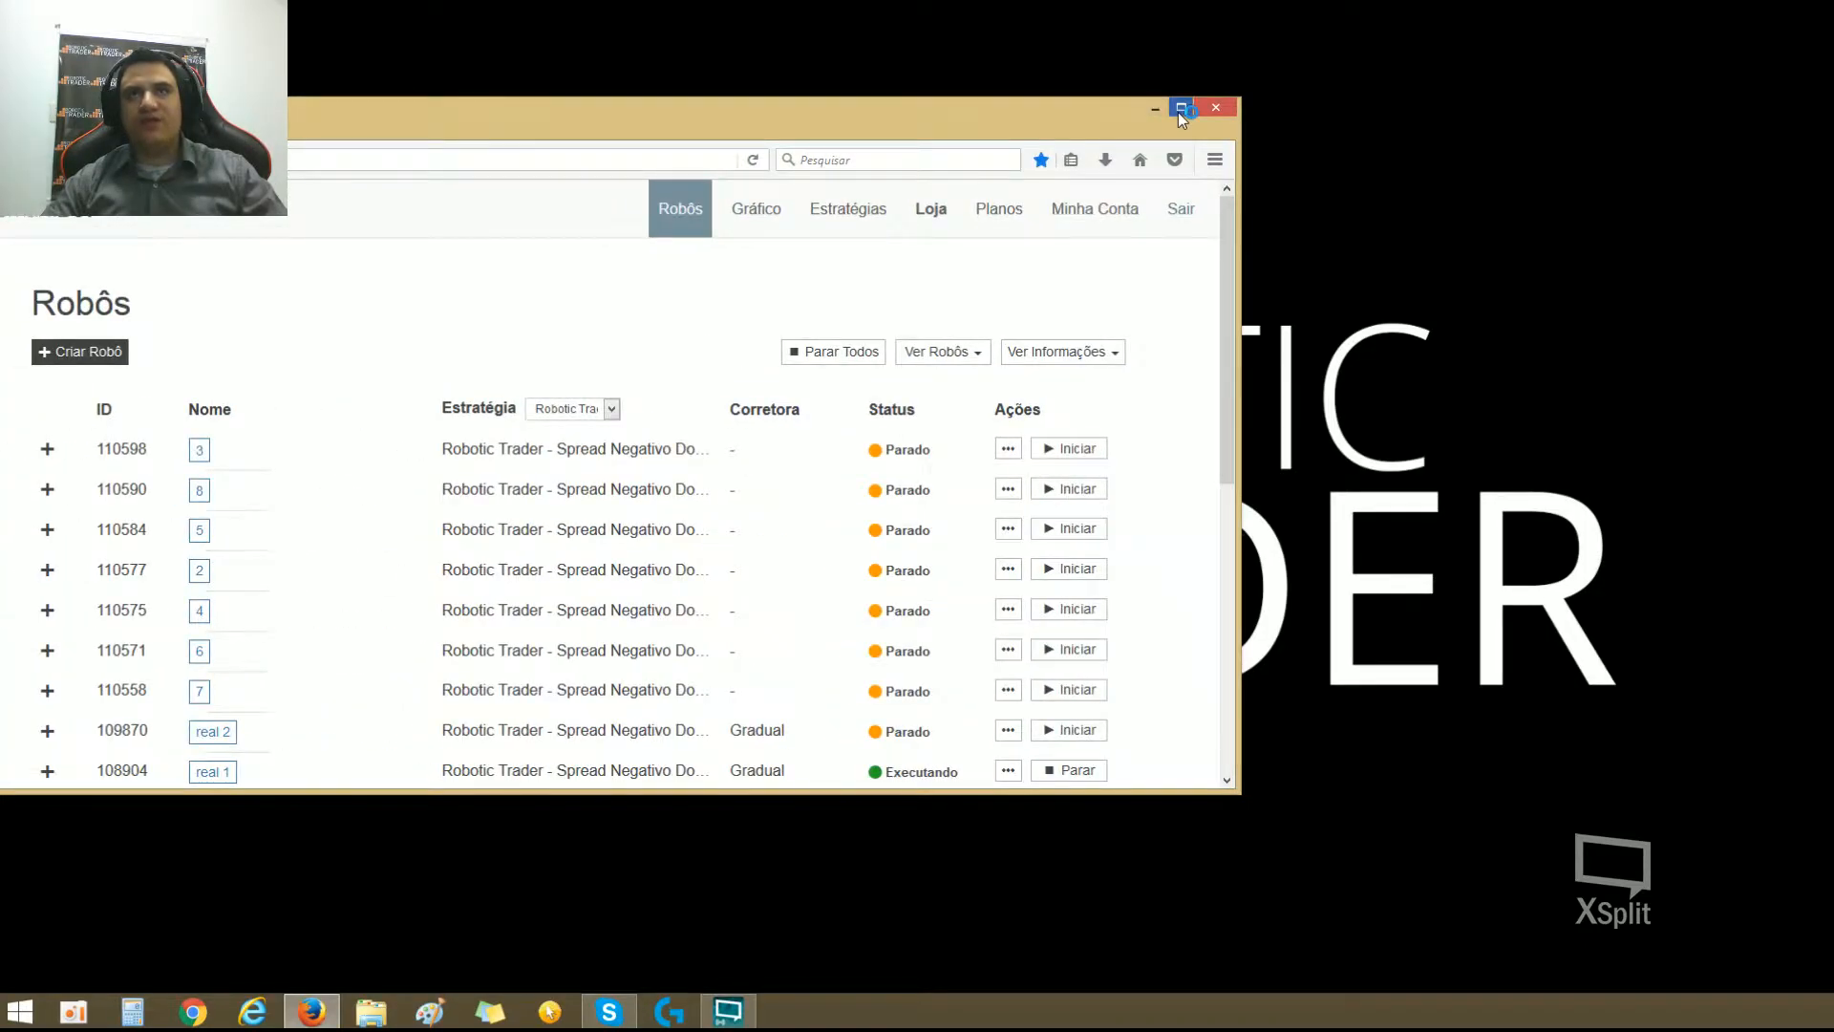
{"action": "left_click", "coordinate": [1180, 108]}
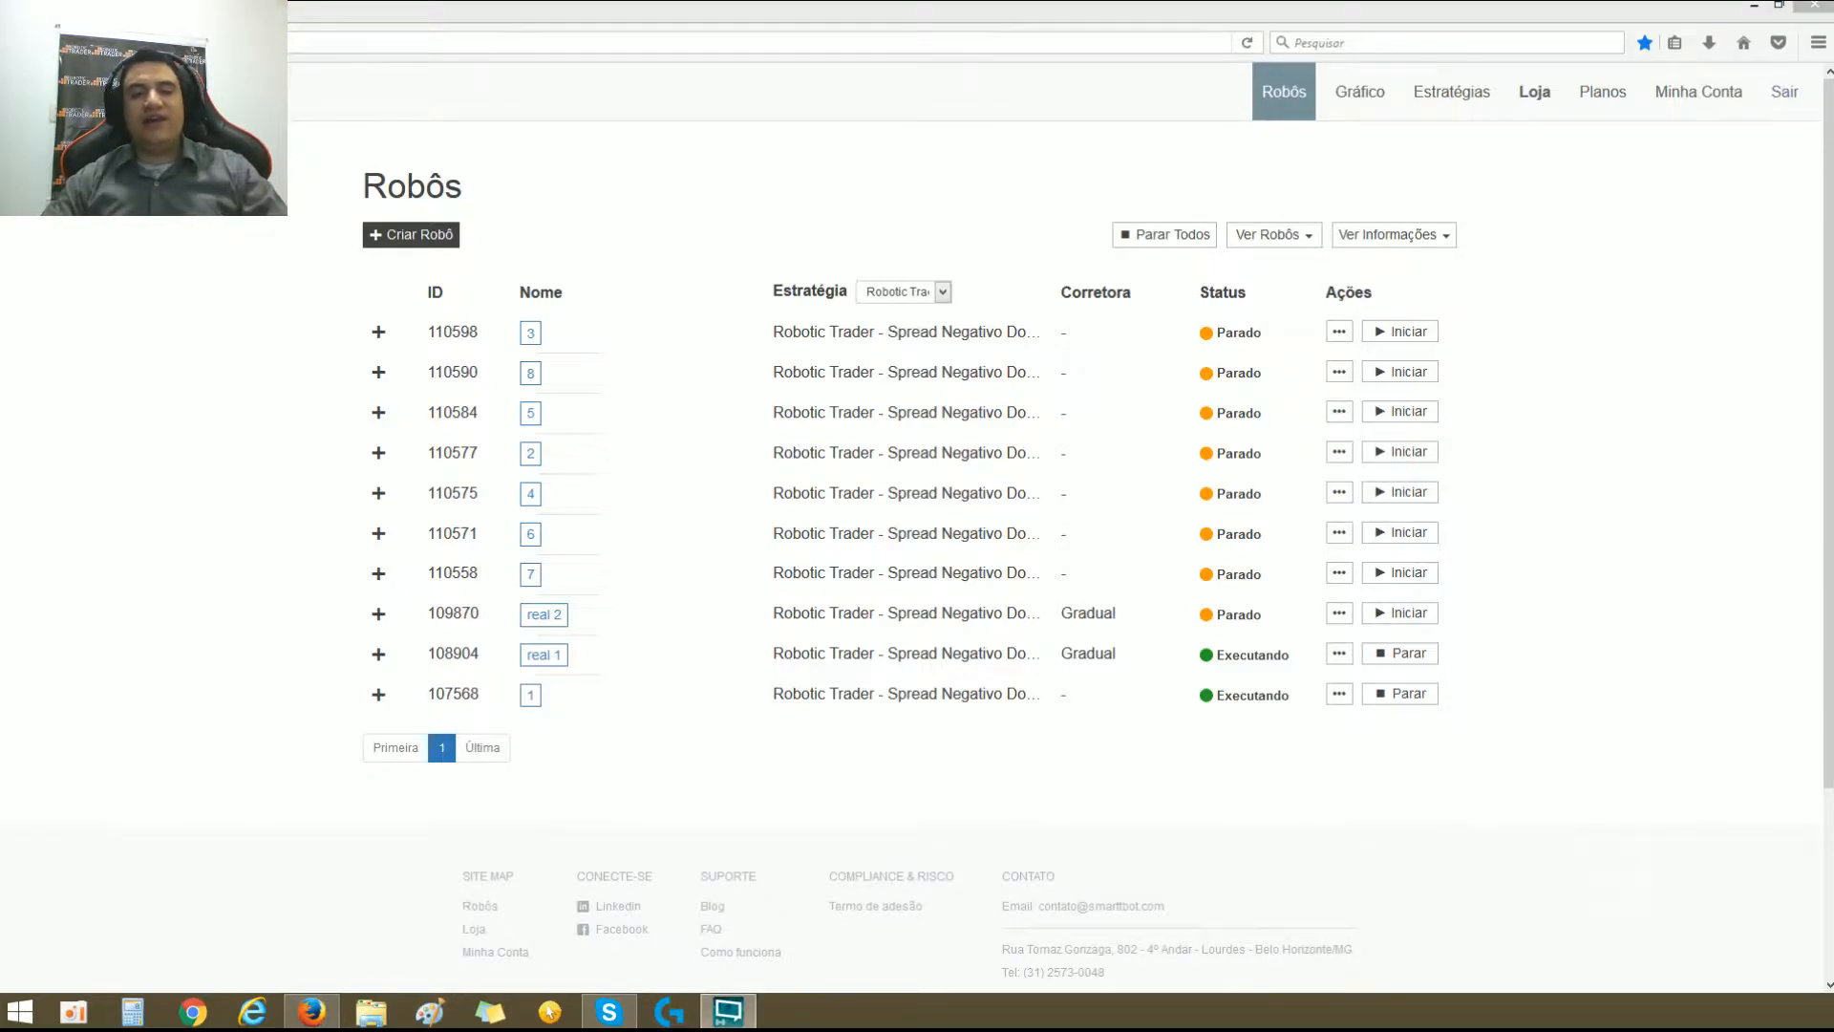
{"action": "left_click", "coordinate": [885, 491]}
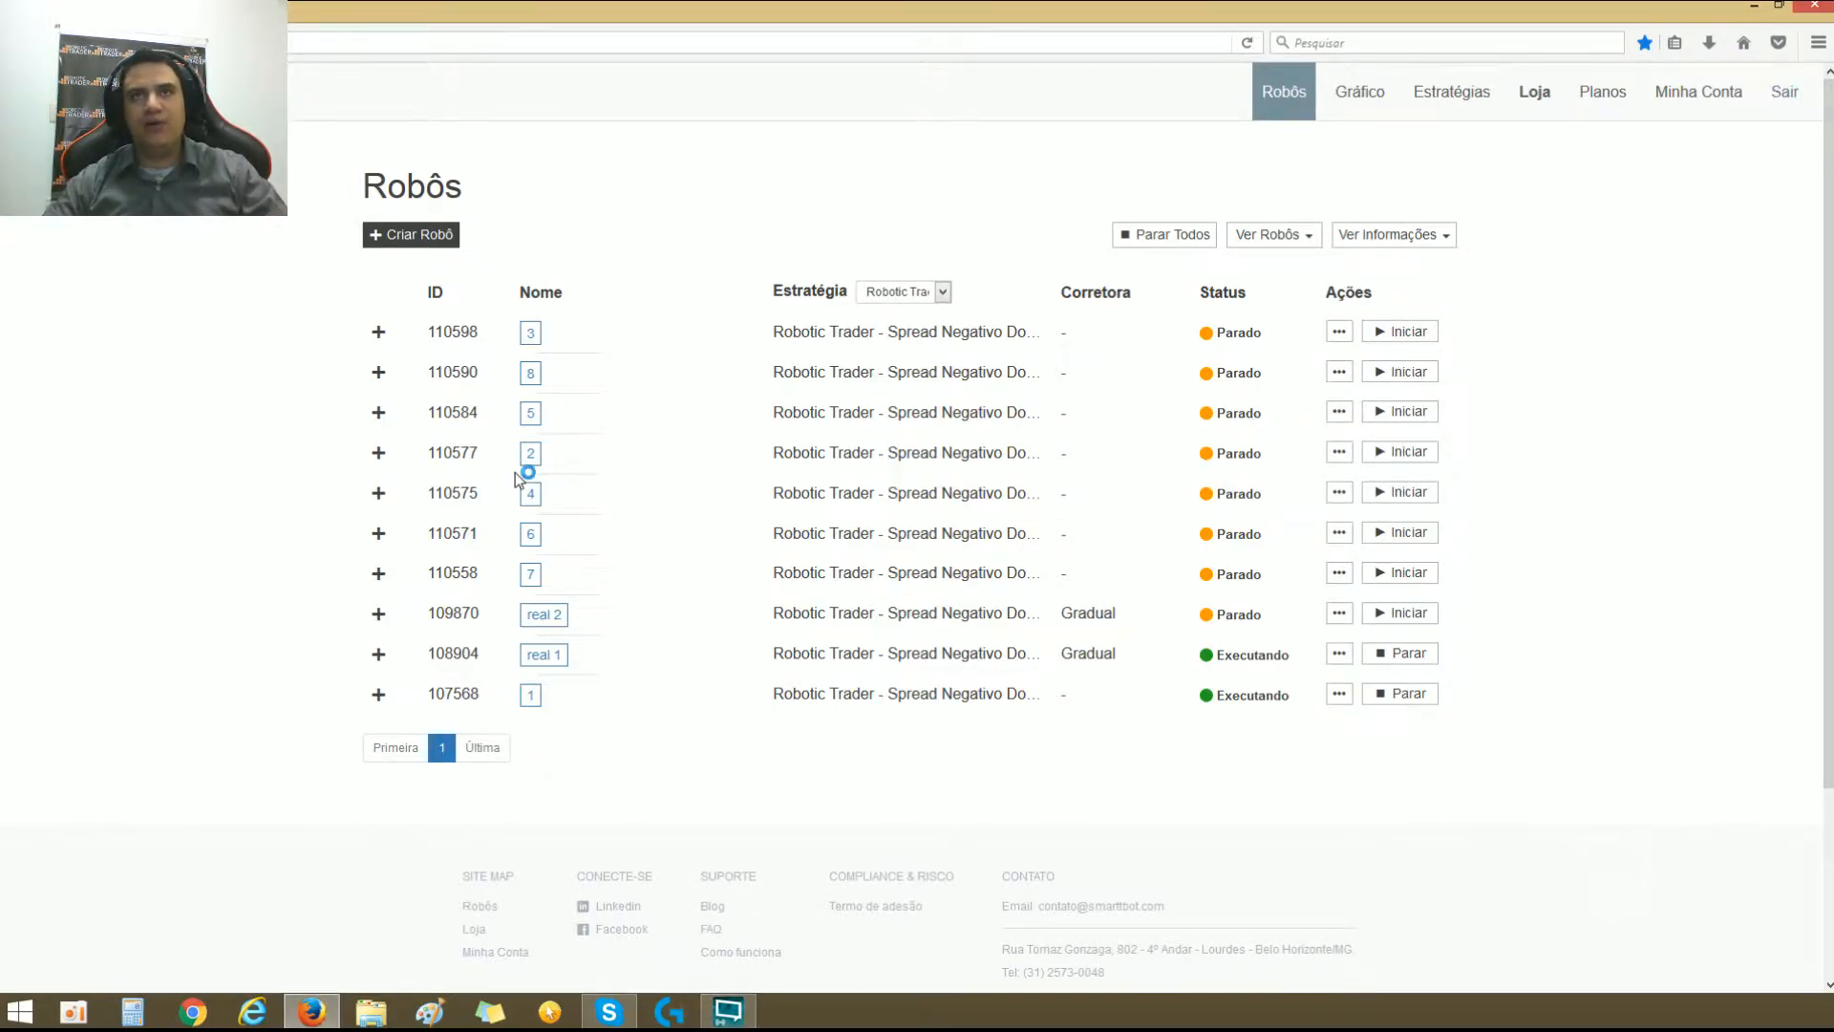
Step: Start creating a new robot, compare the simulated and real account options, and check the Corretora field for a real account
{"action": "left_click", "coordinate": [426, 237]}
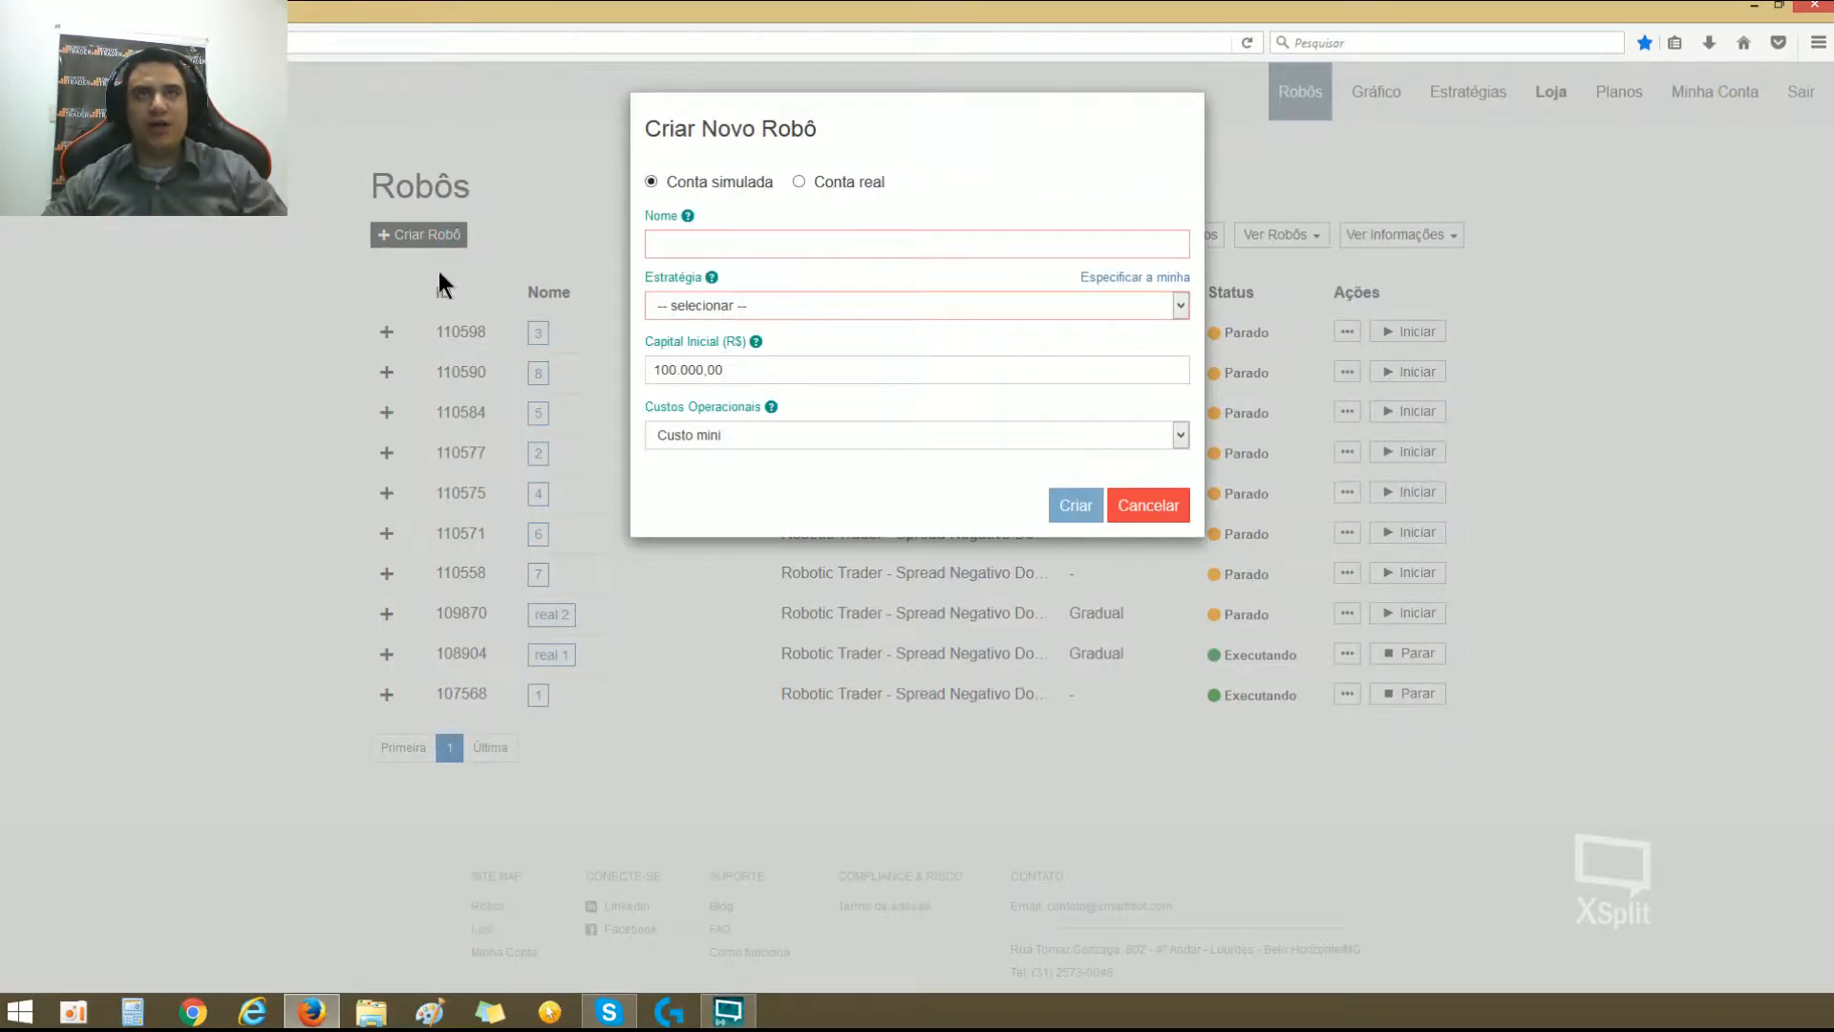
{"action": "left_click", "coordinate": [799, 182]}
{"action": "left_click", "coordinate": [651, 182]}
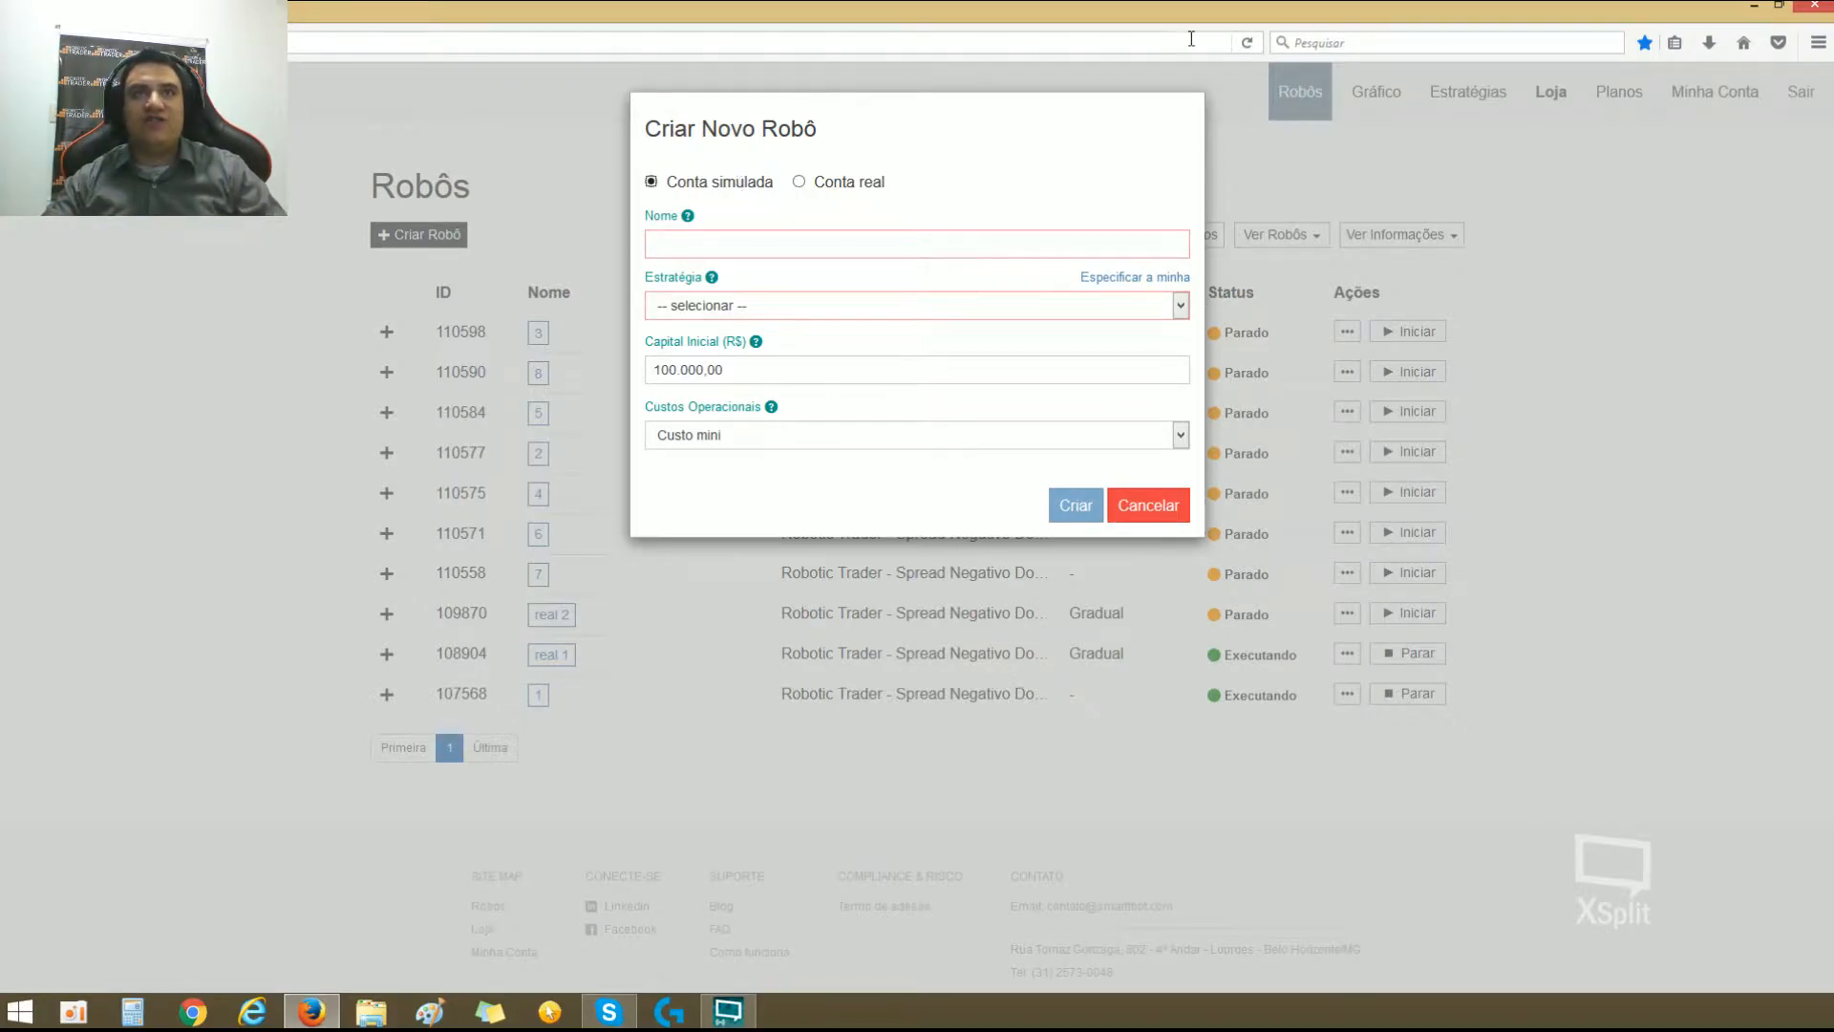
{"action": "left_click", "coordinate": [800, 182]}
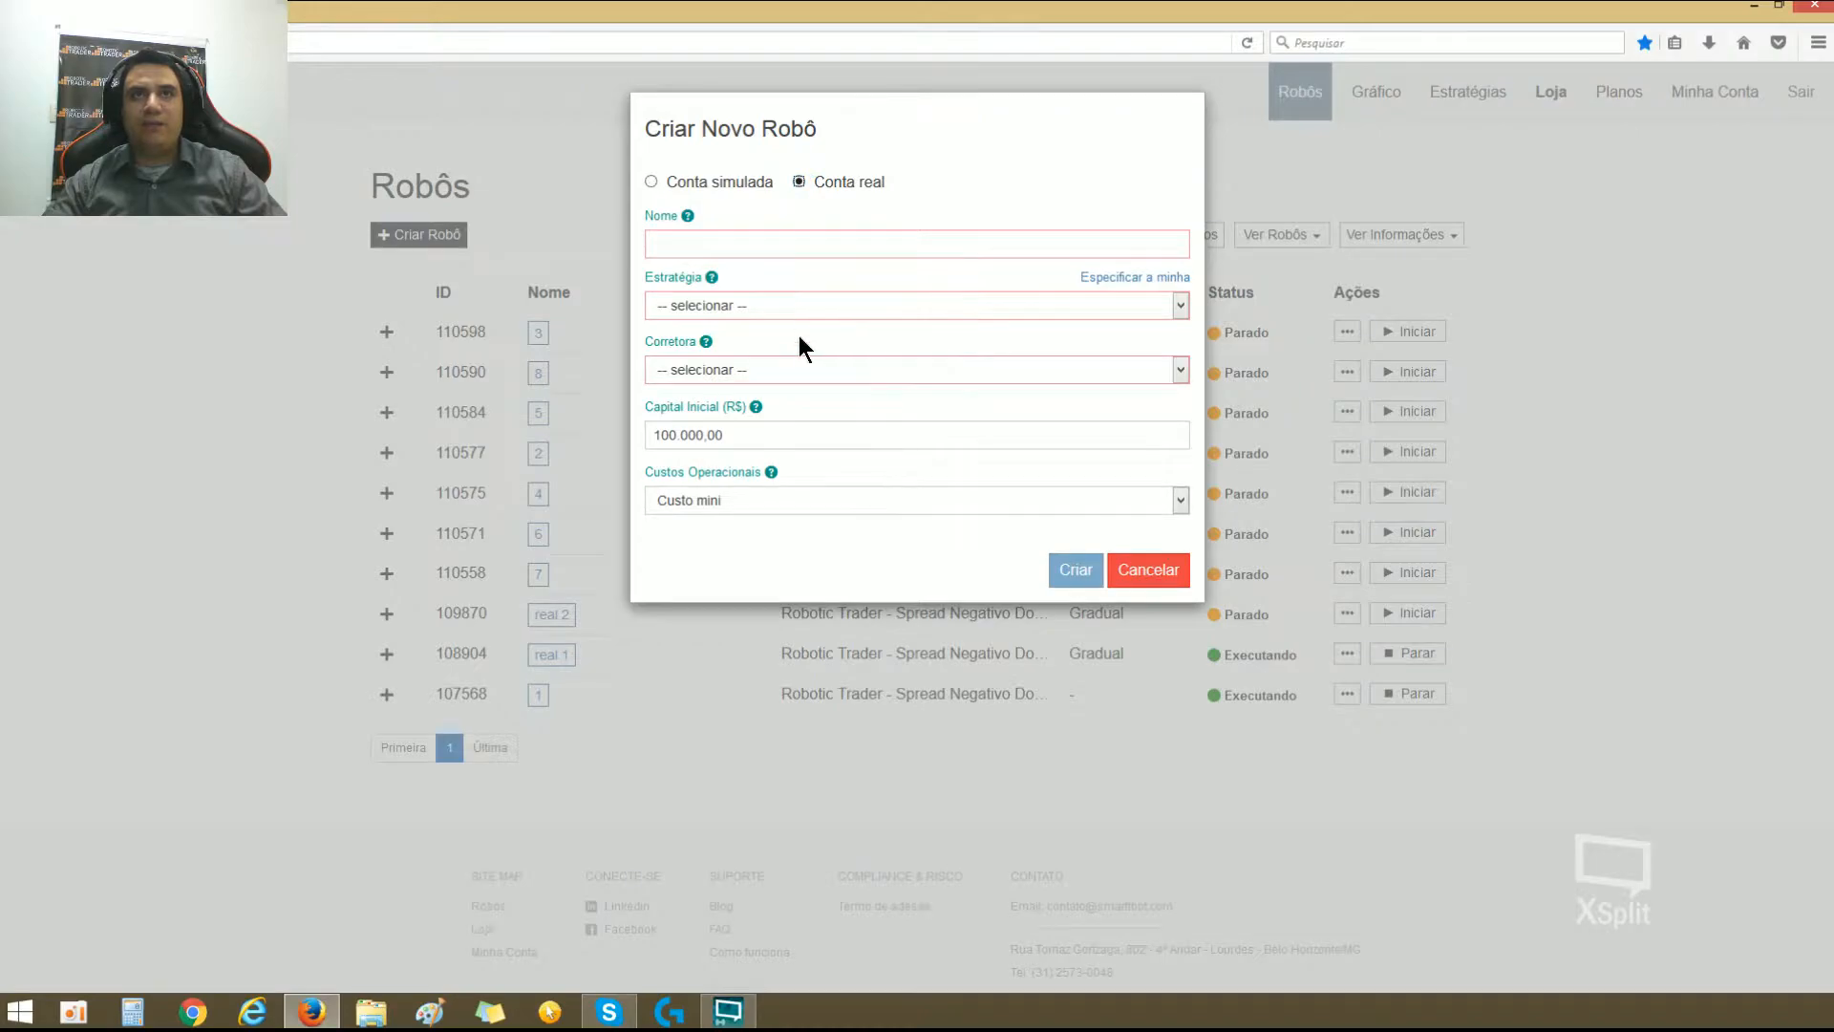
{"action": "left_click", "coordinate": [789, 376]}
{"action": "left_click", "coordinate": [789, 376]}
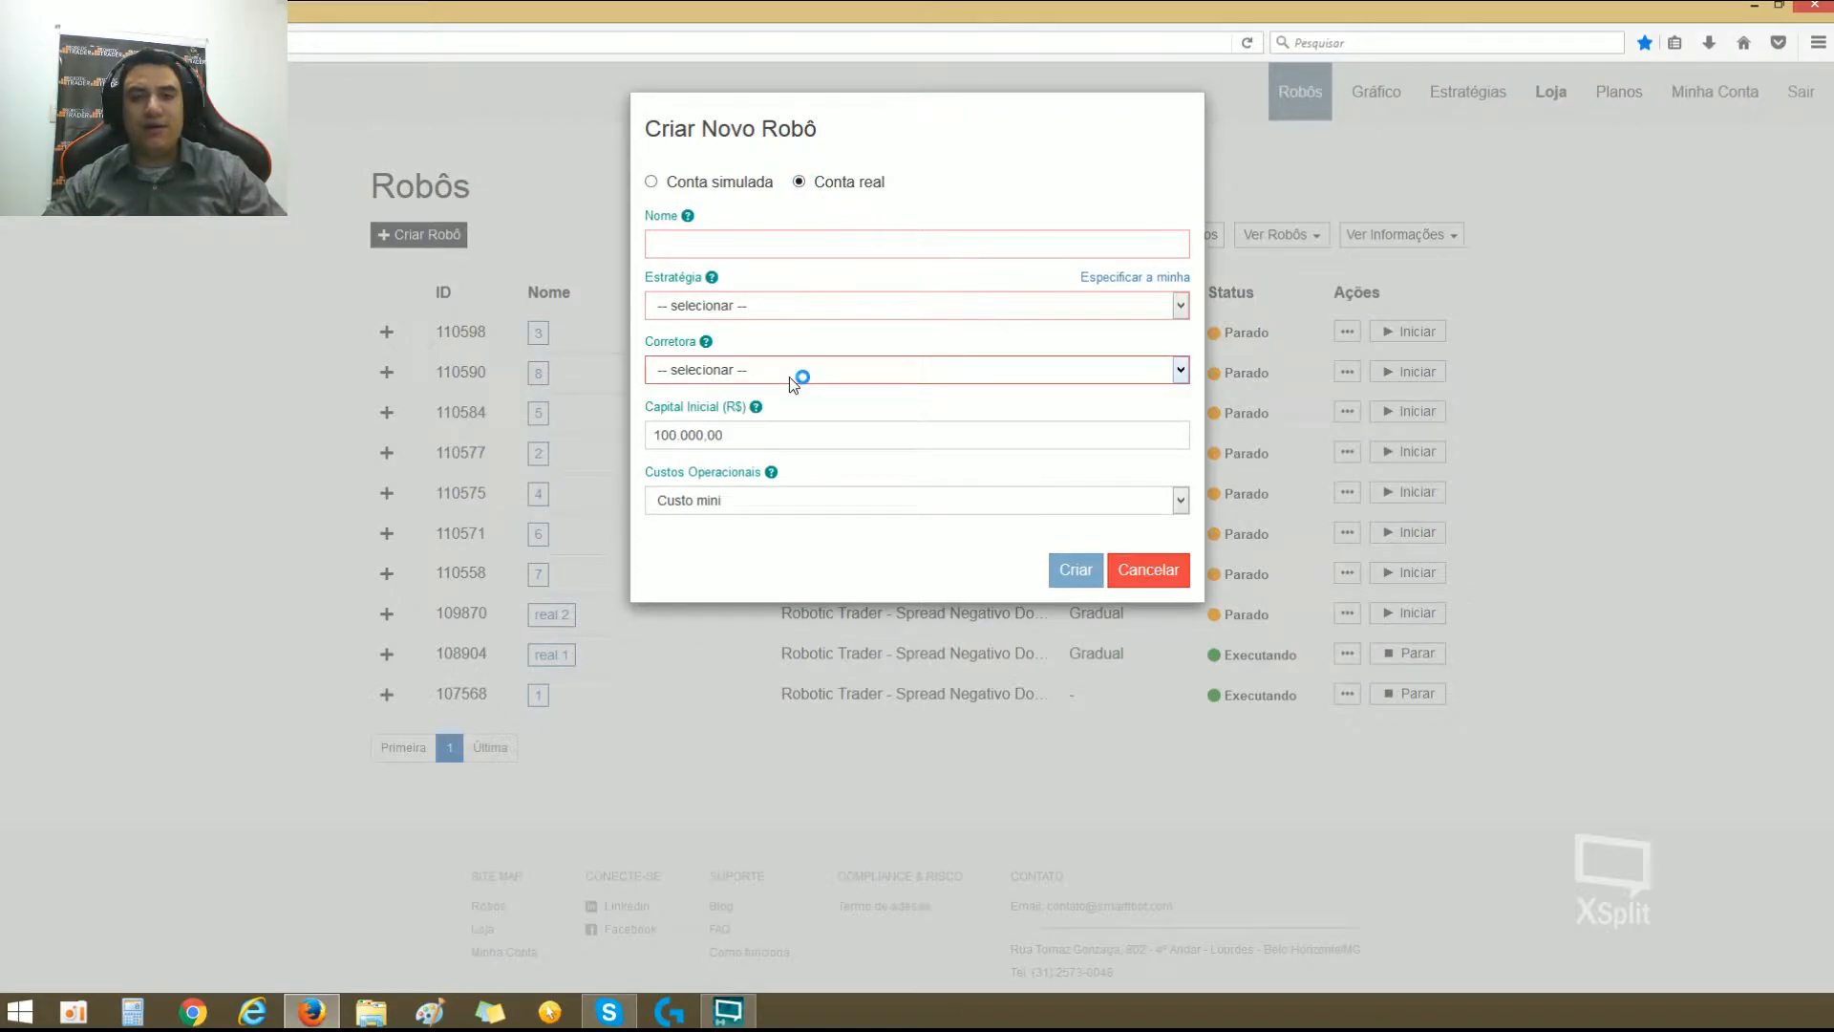
{"action": "left_click", "coordinate": [806, 372]}
{"action": "left_click", "coordinate": [806, 372]}
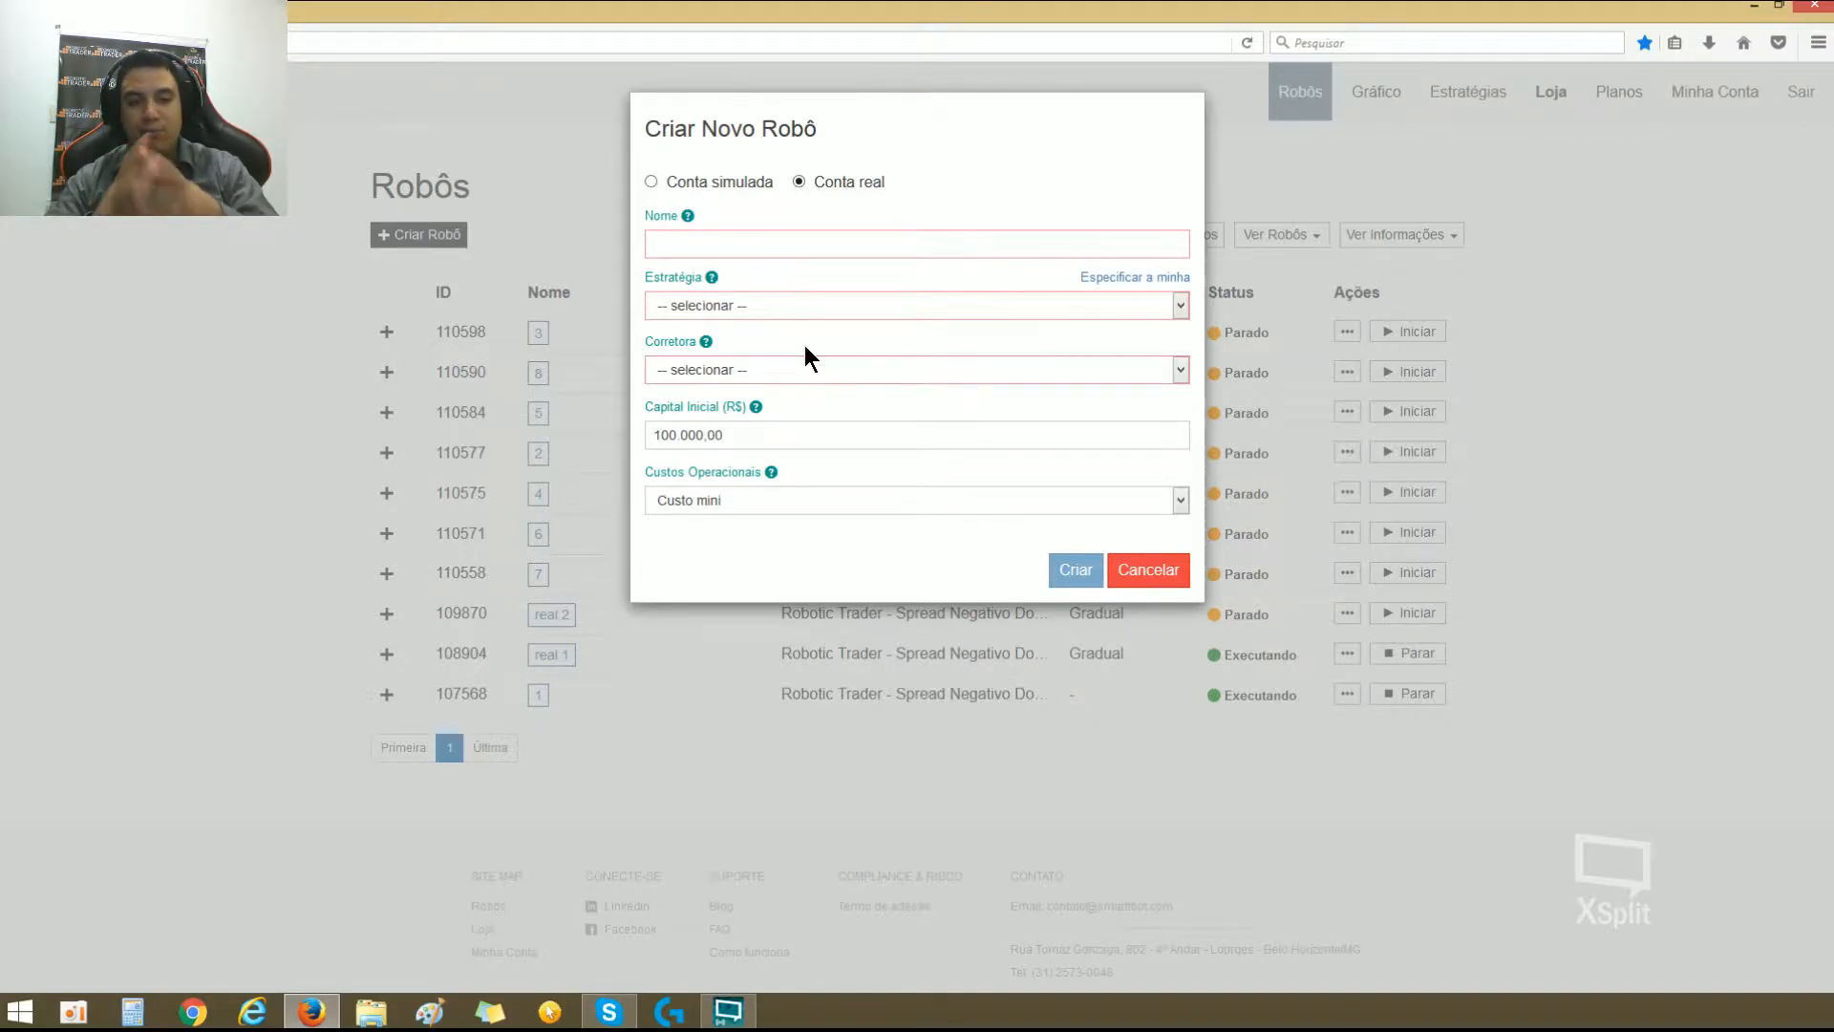
Step: Set the new robot to Conta simulada, name it teste and assign the Robotic Trader - Spread Negativo Do Ponto X strategy
{"action": "left_click", "coordinate": [650, 182]}
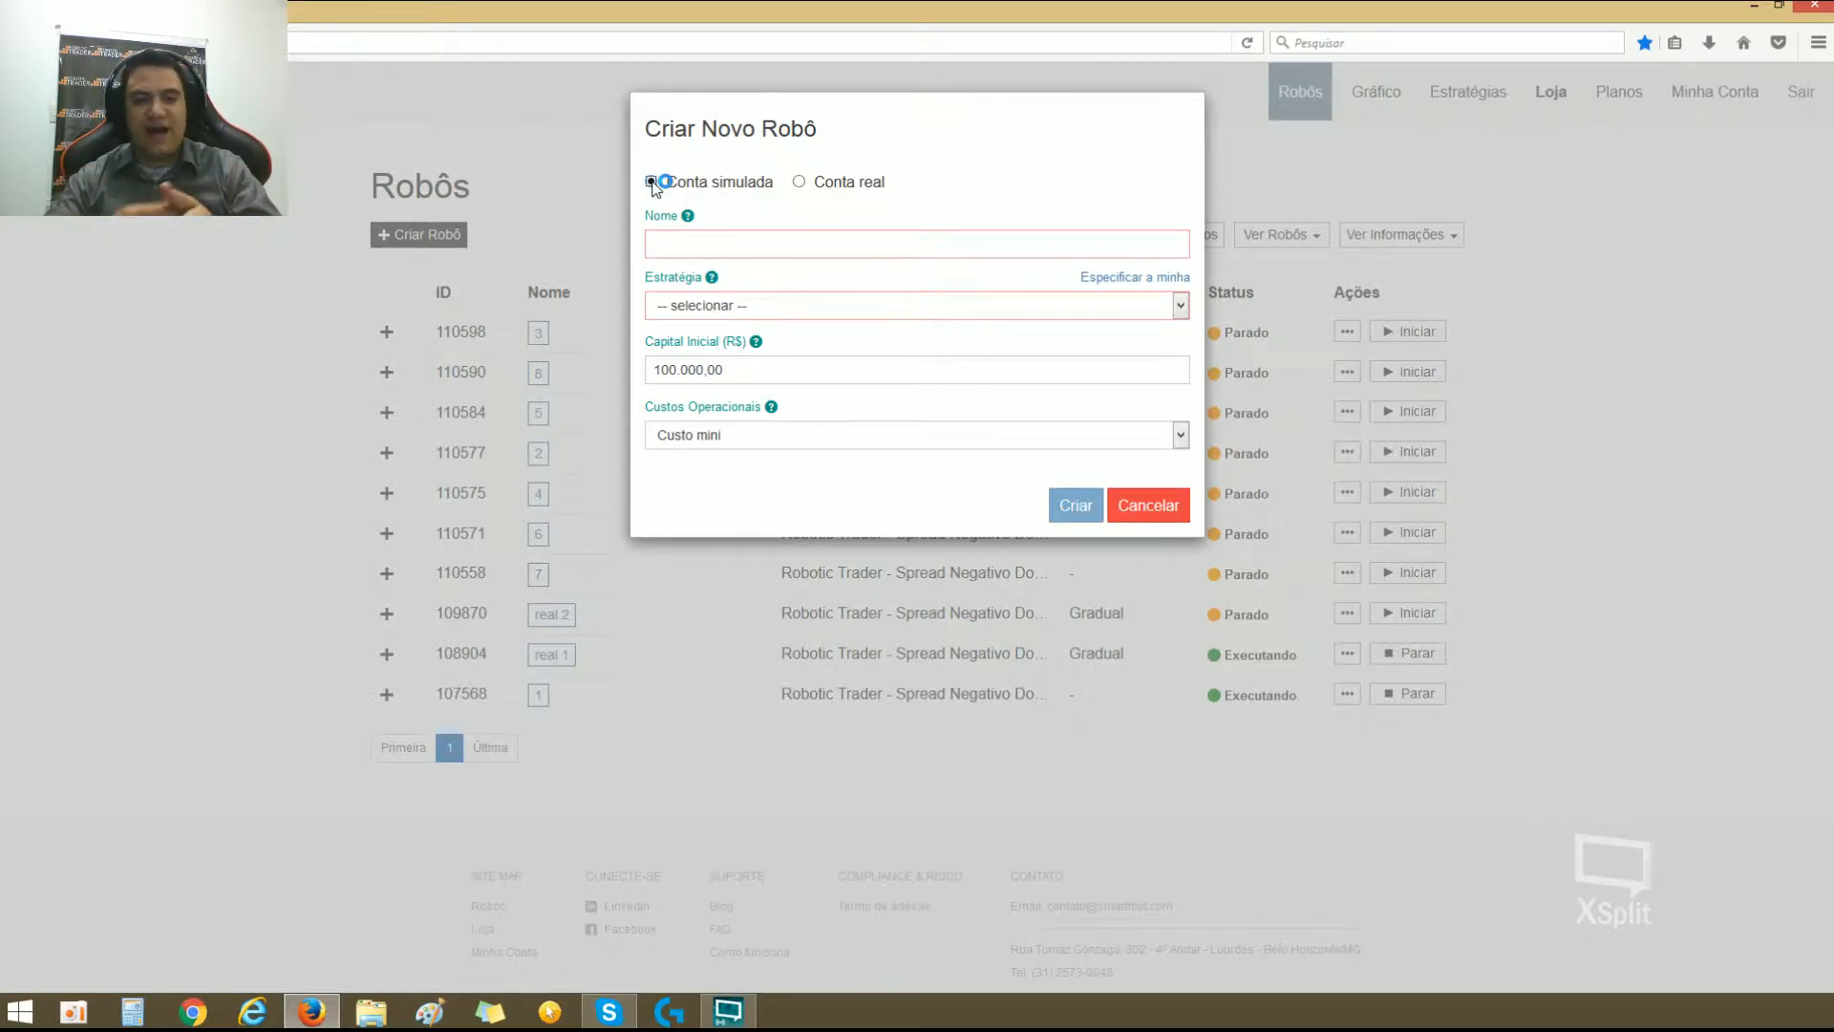
{"action": "left_click", "coordinate": [653, 182]}
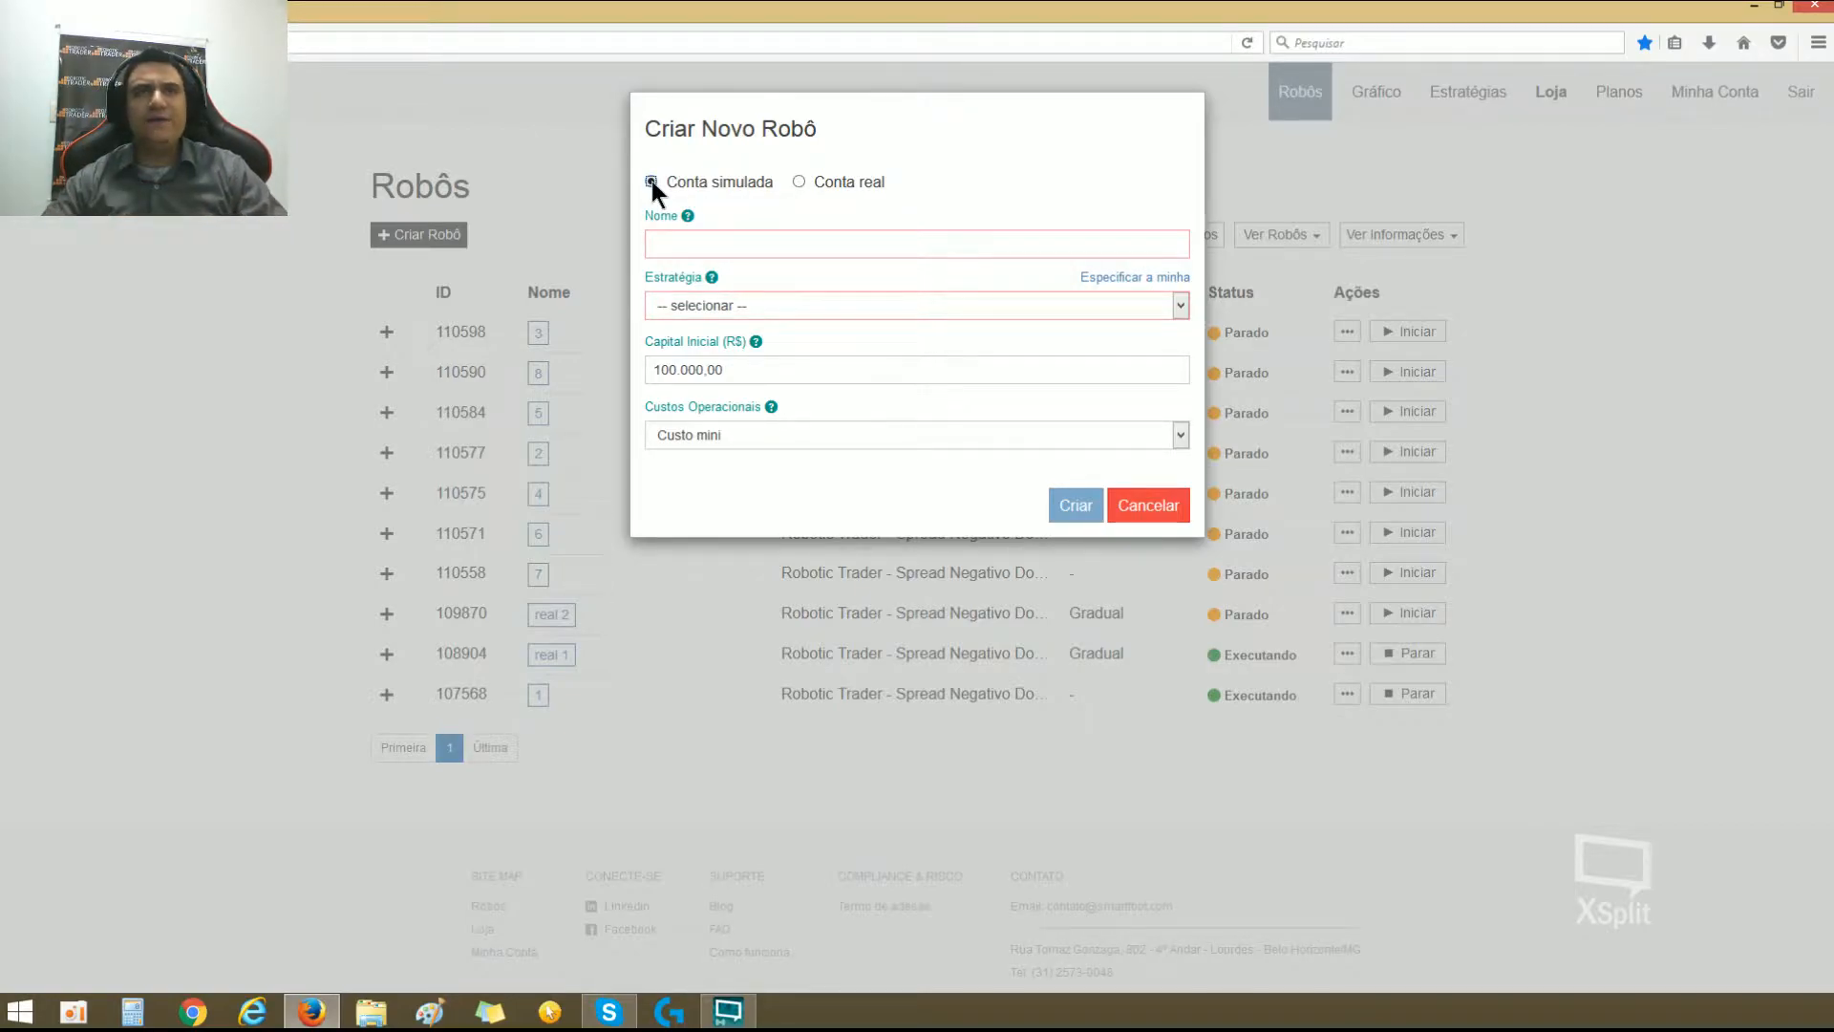
{"action": "left_click", "coordinate": [808, 241]}
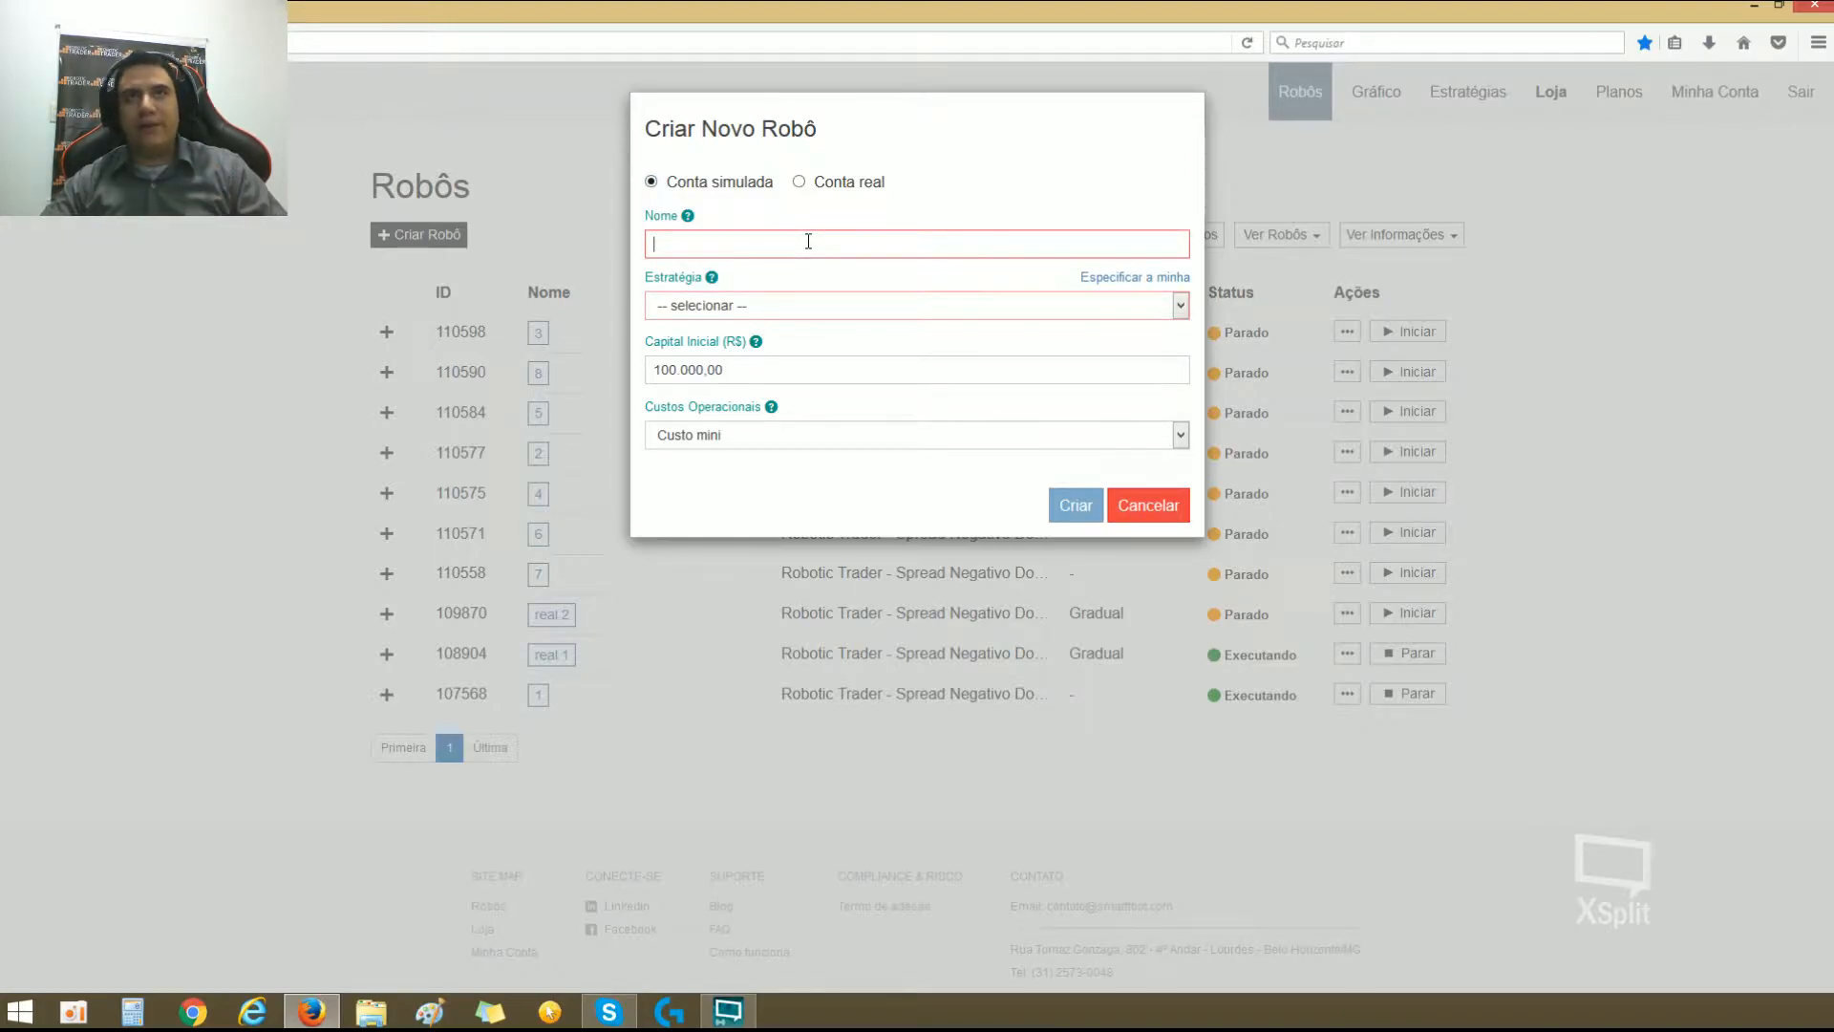
{"action": "type", "text": "teste"}
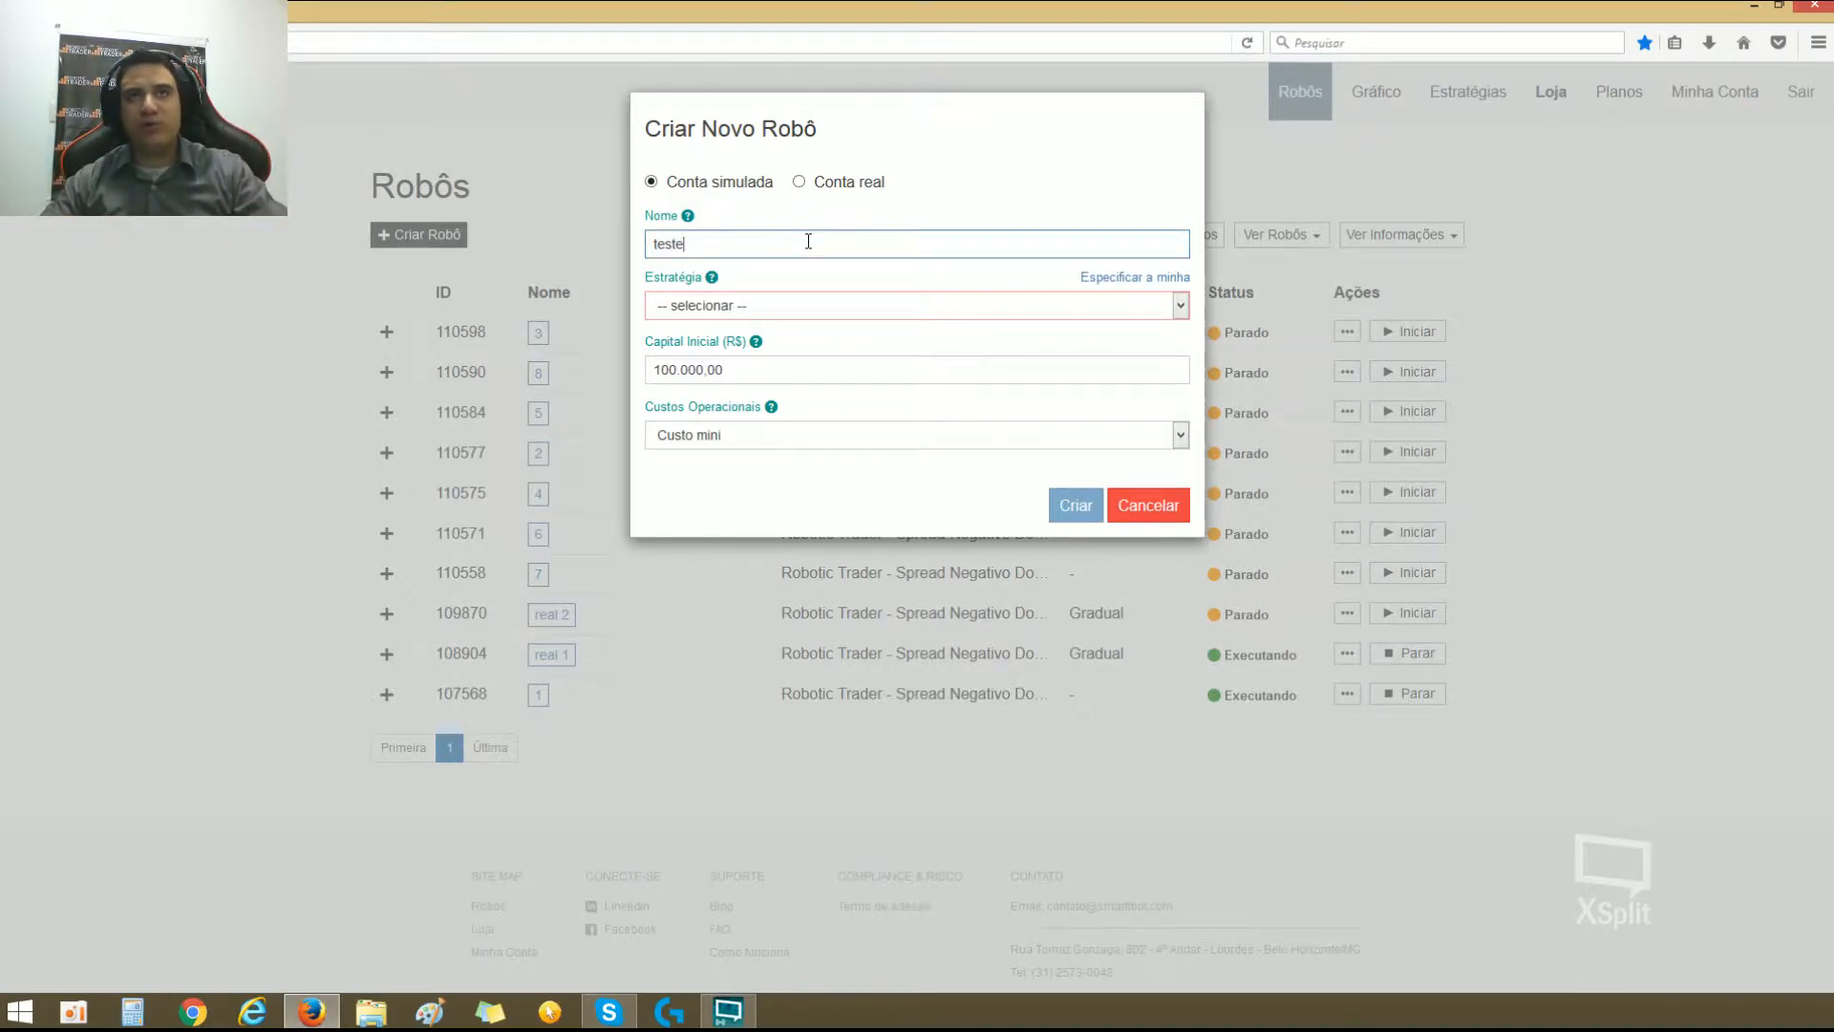
{"action": "left_click", "coordinate": [828, 311]}
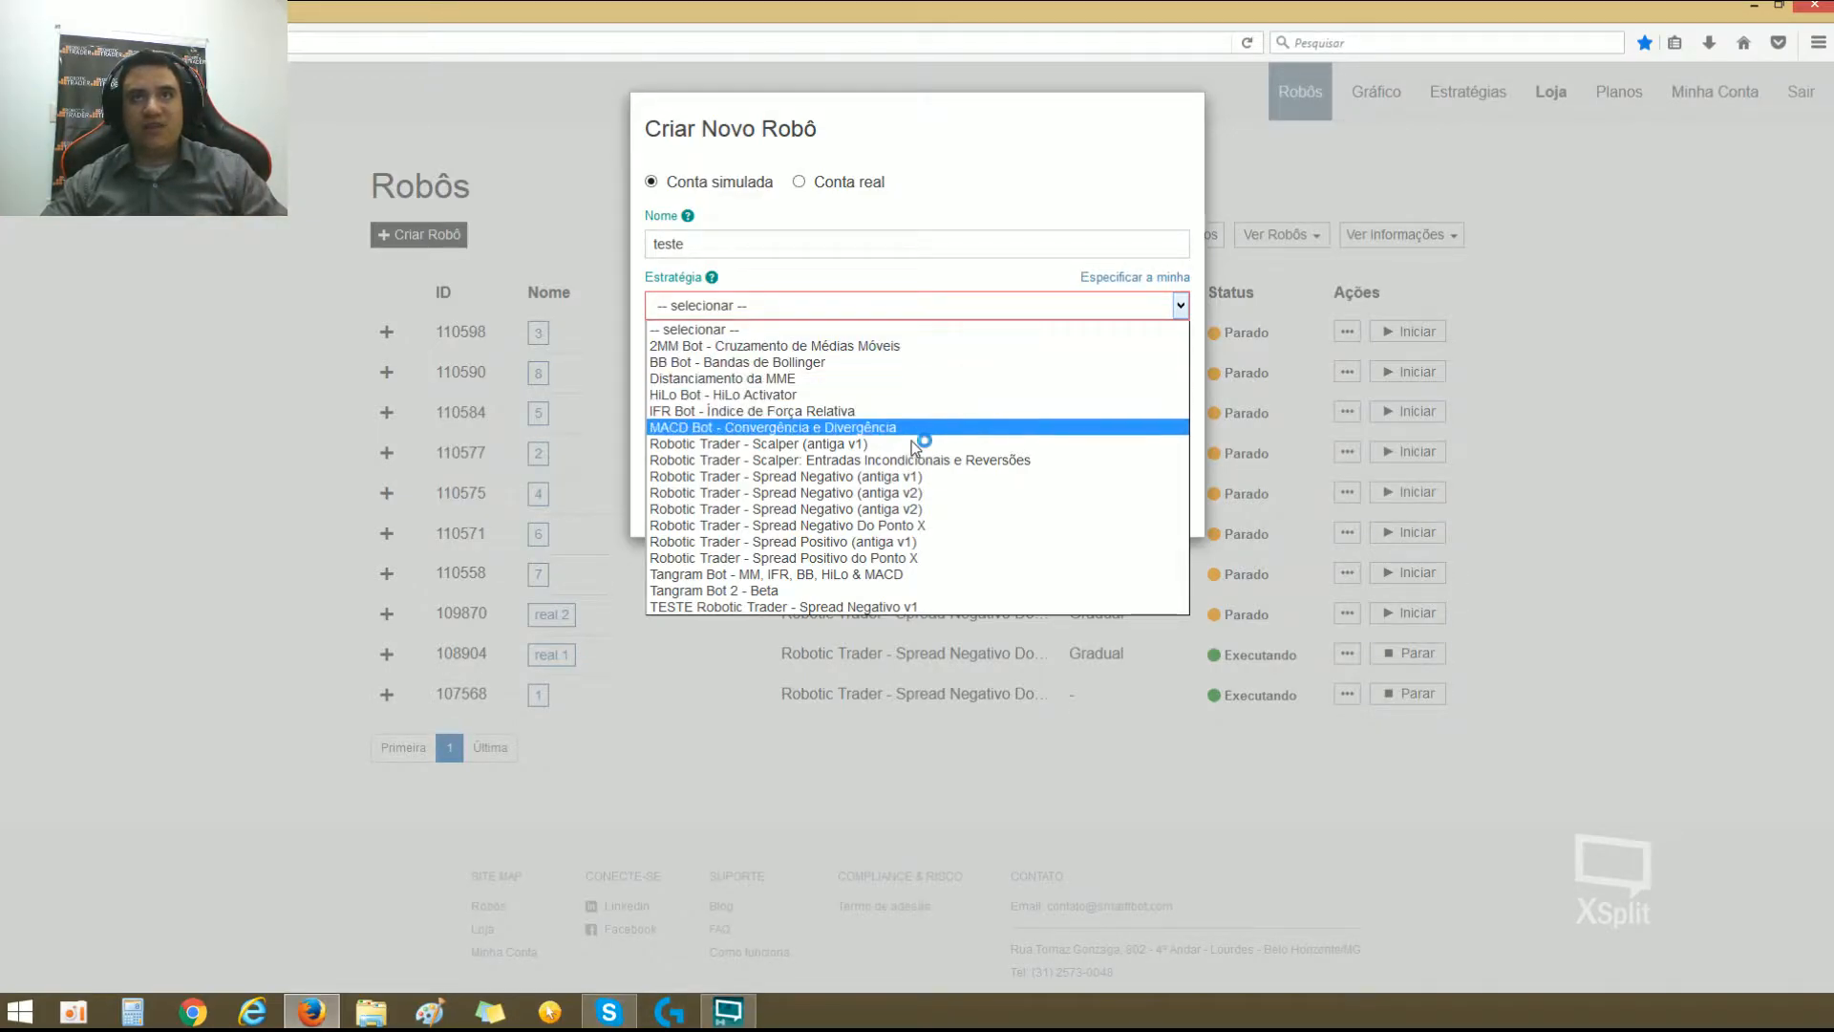
{"action": "left_click", "coordinate": [919, 524]}
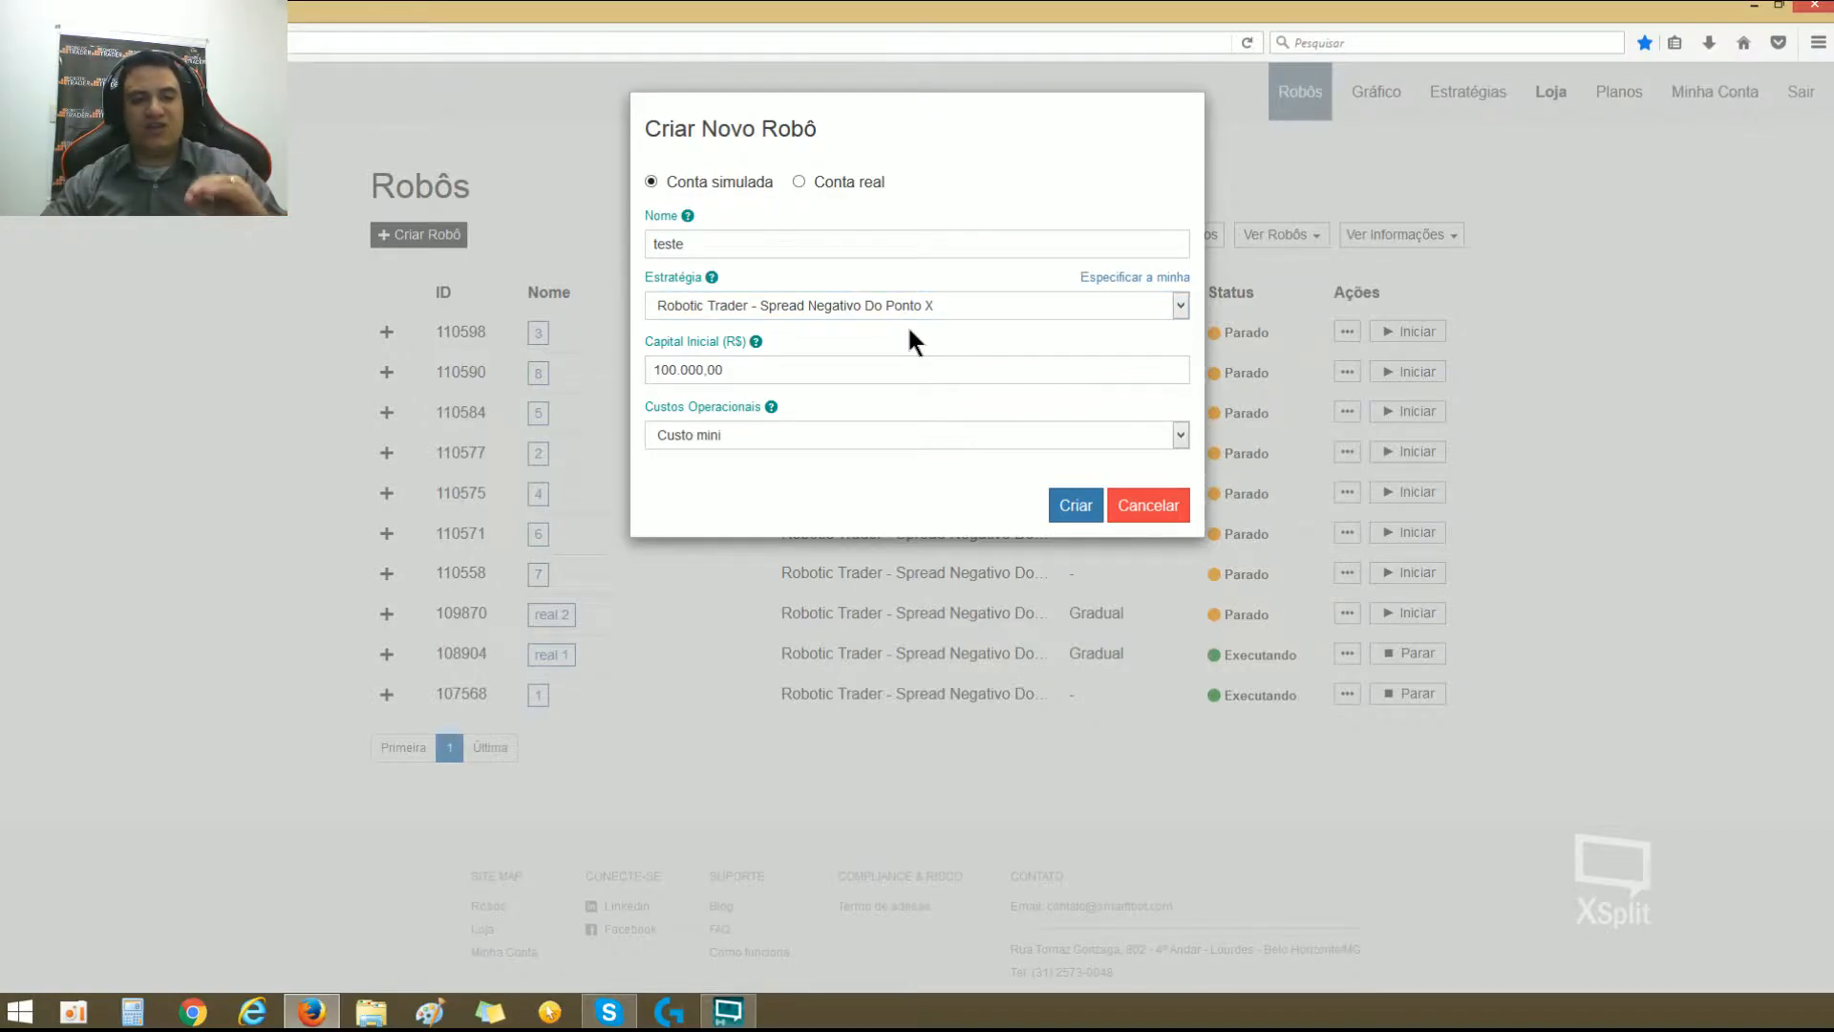
Step: Set the new simulated robot's Capital Inicial to 1.000,00
{"action": "triple_click", "coordinate": [875, 362]}
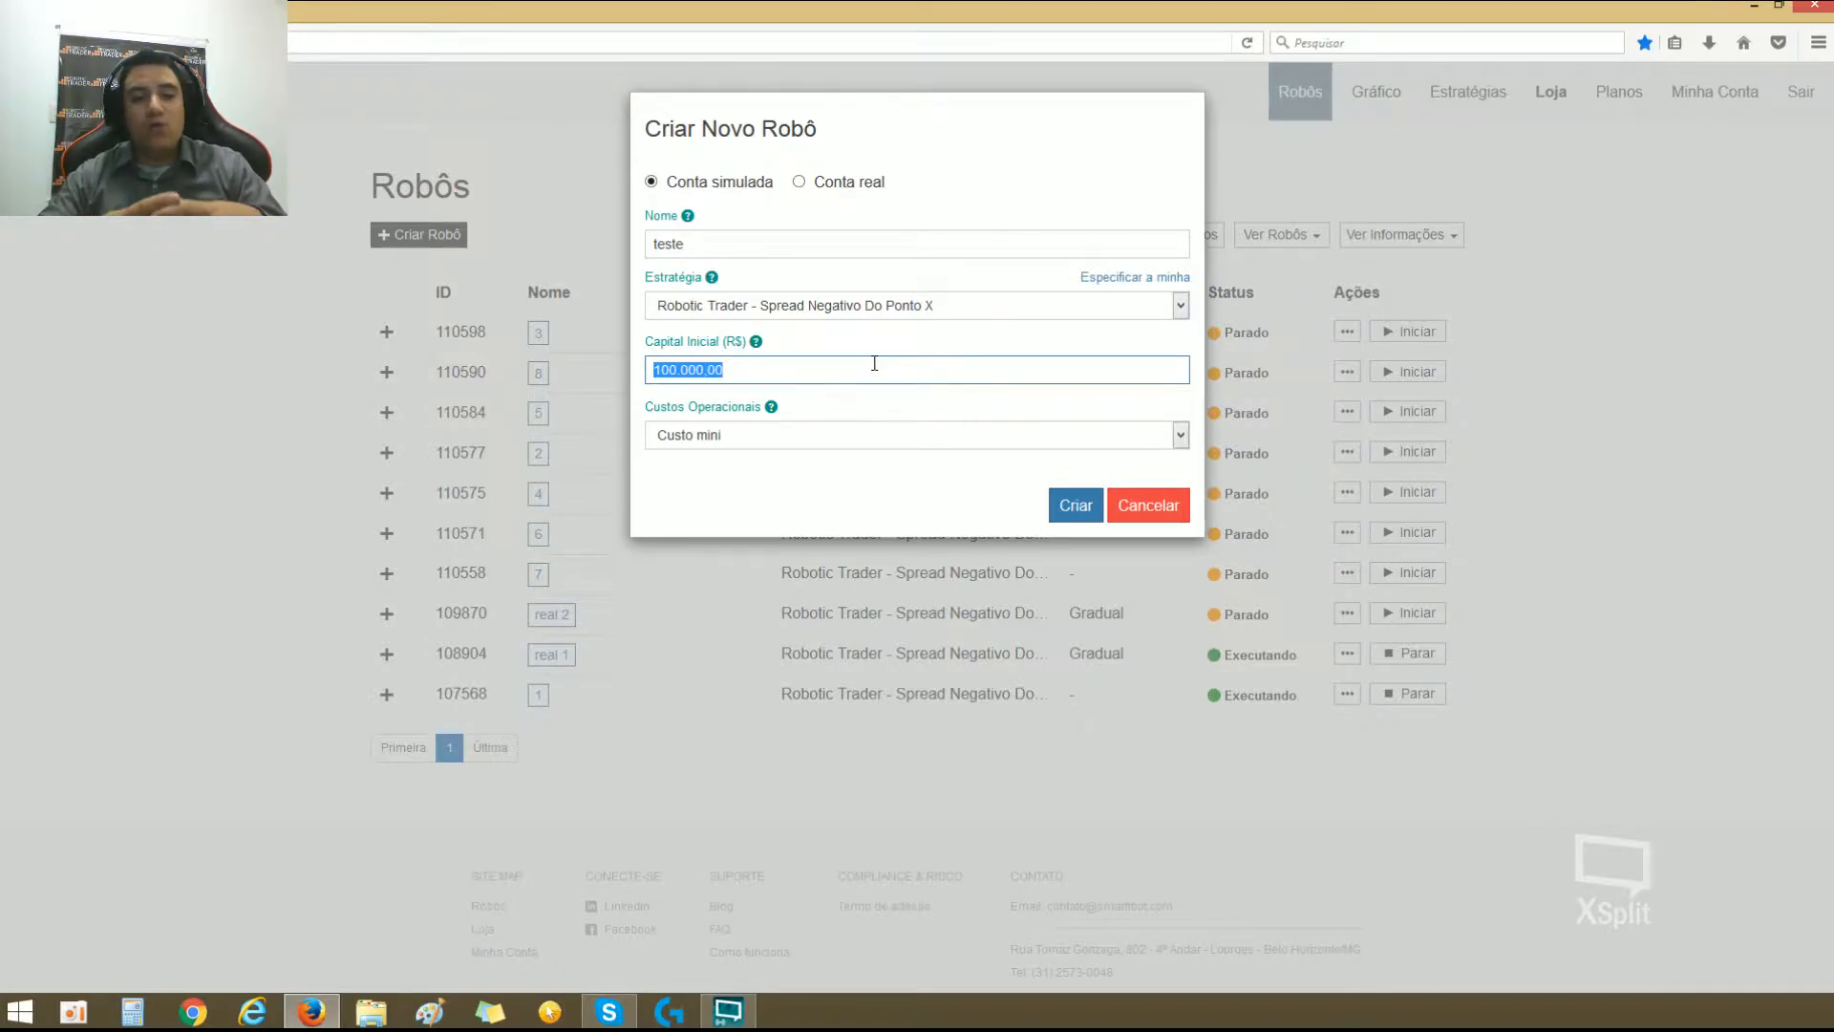
{"action": "type", "text": "1"}
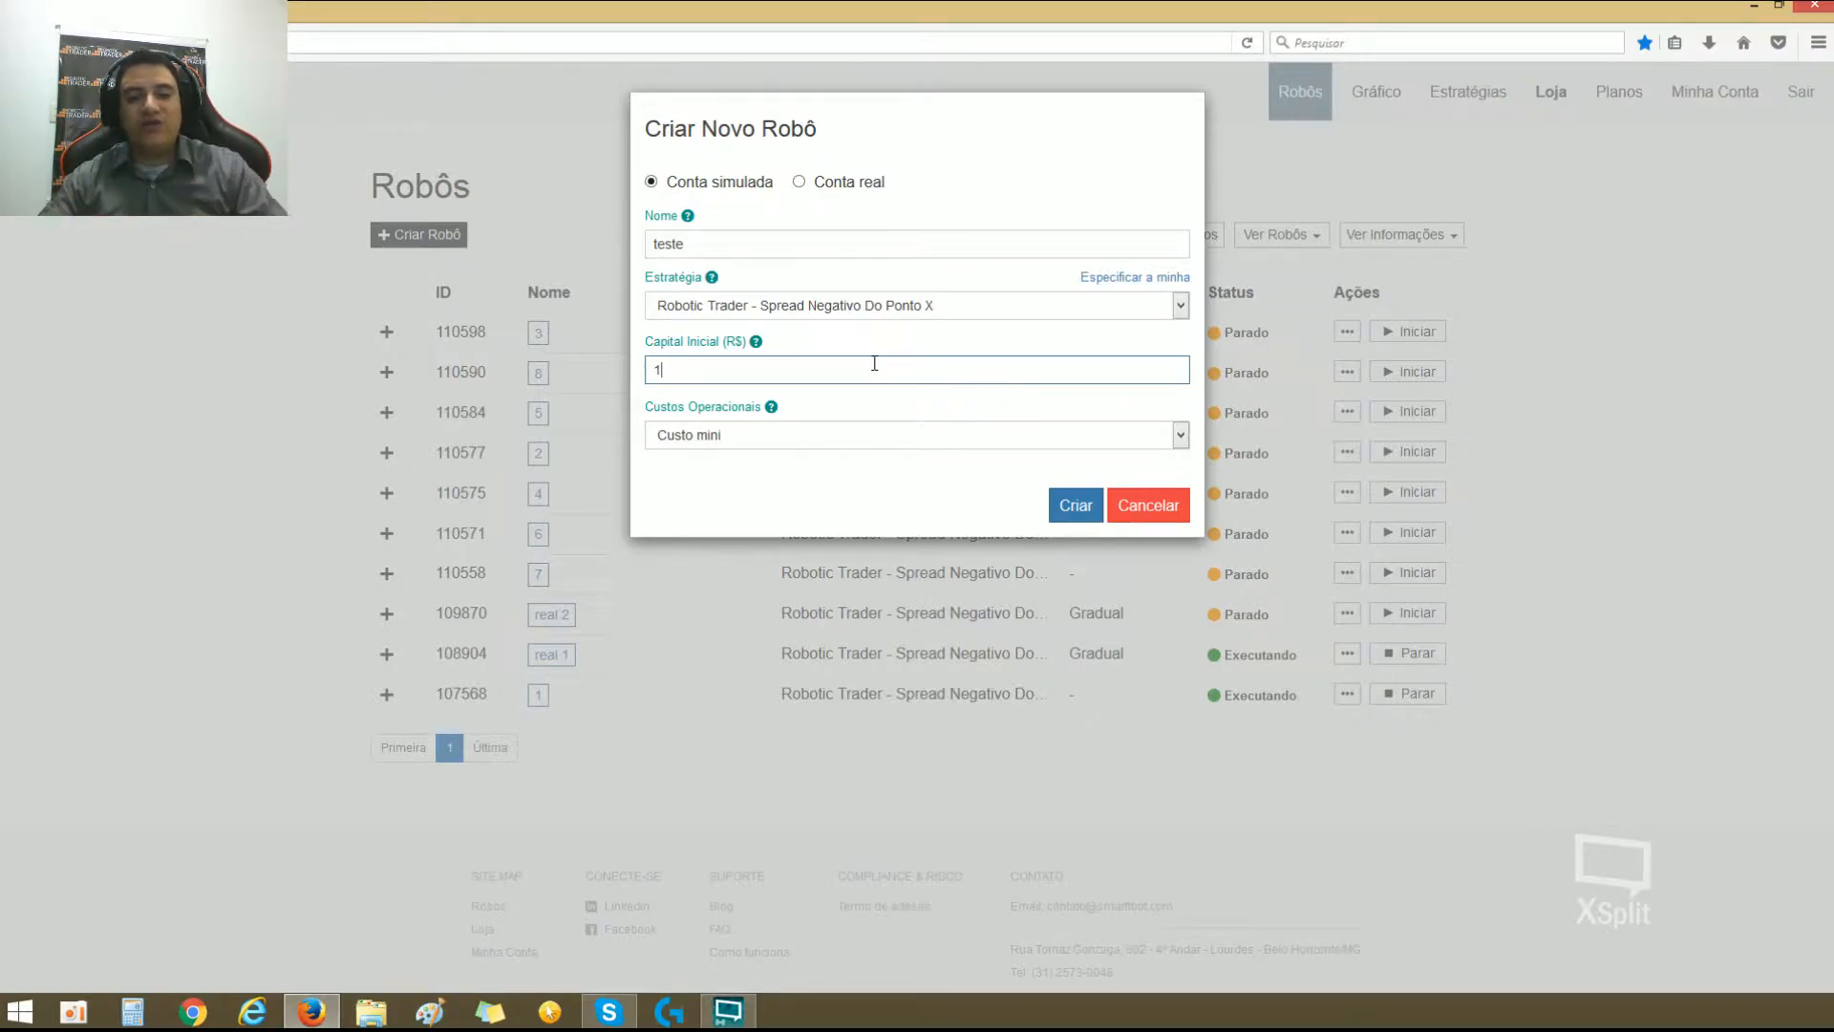
{"action": "double_click", "coordinate": [874, 364]}
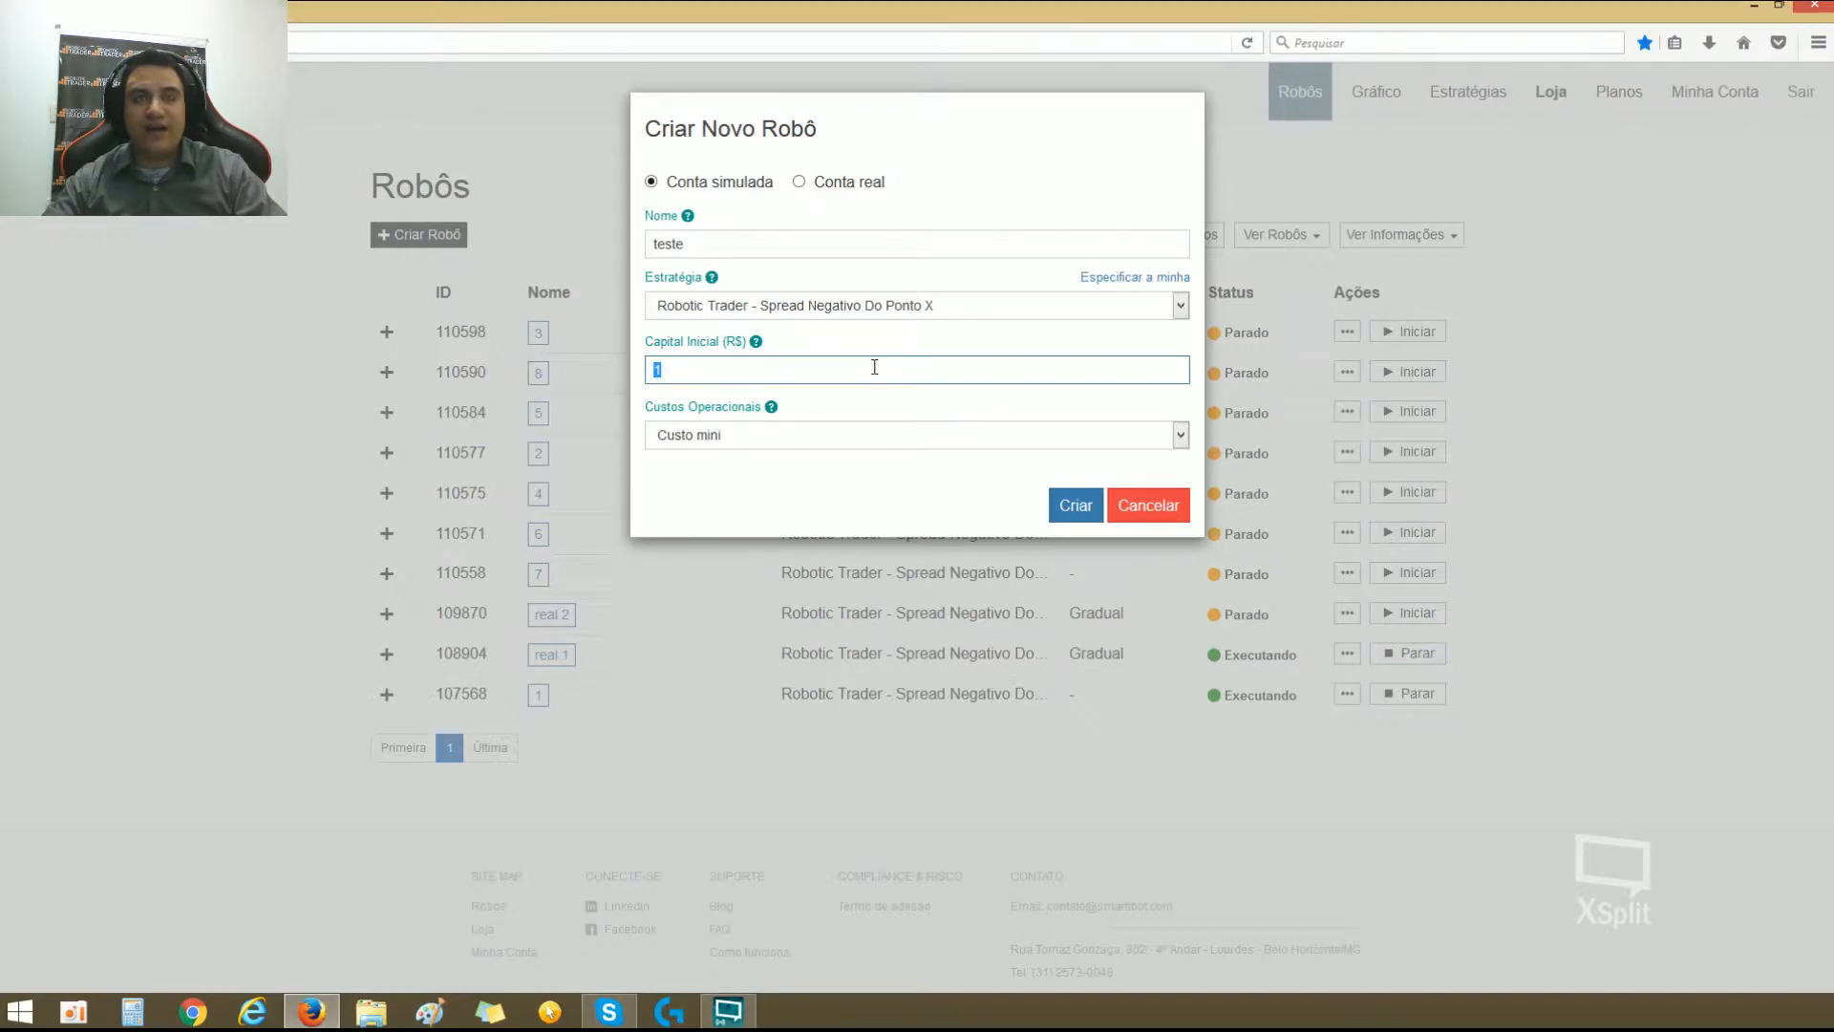
{"action": "type", "text": "10"}
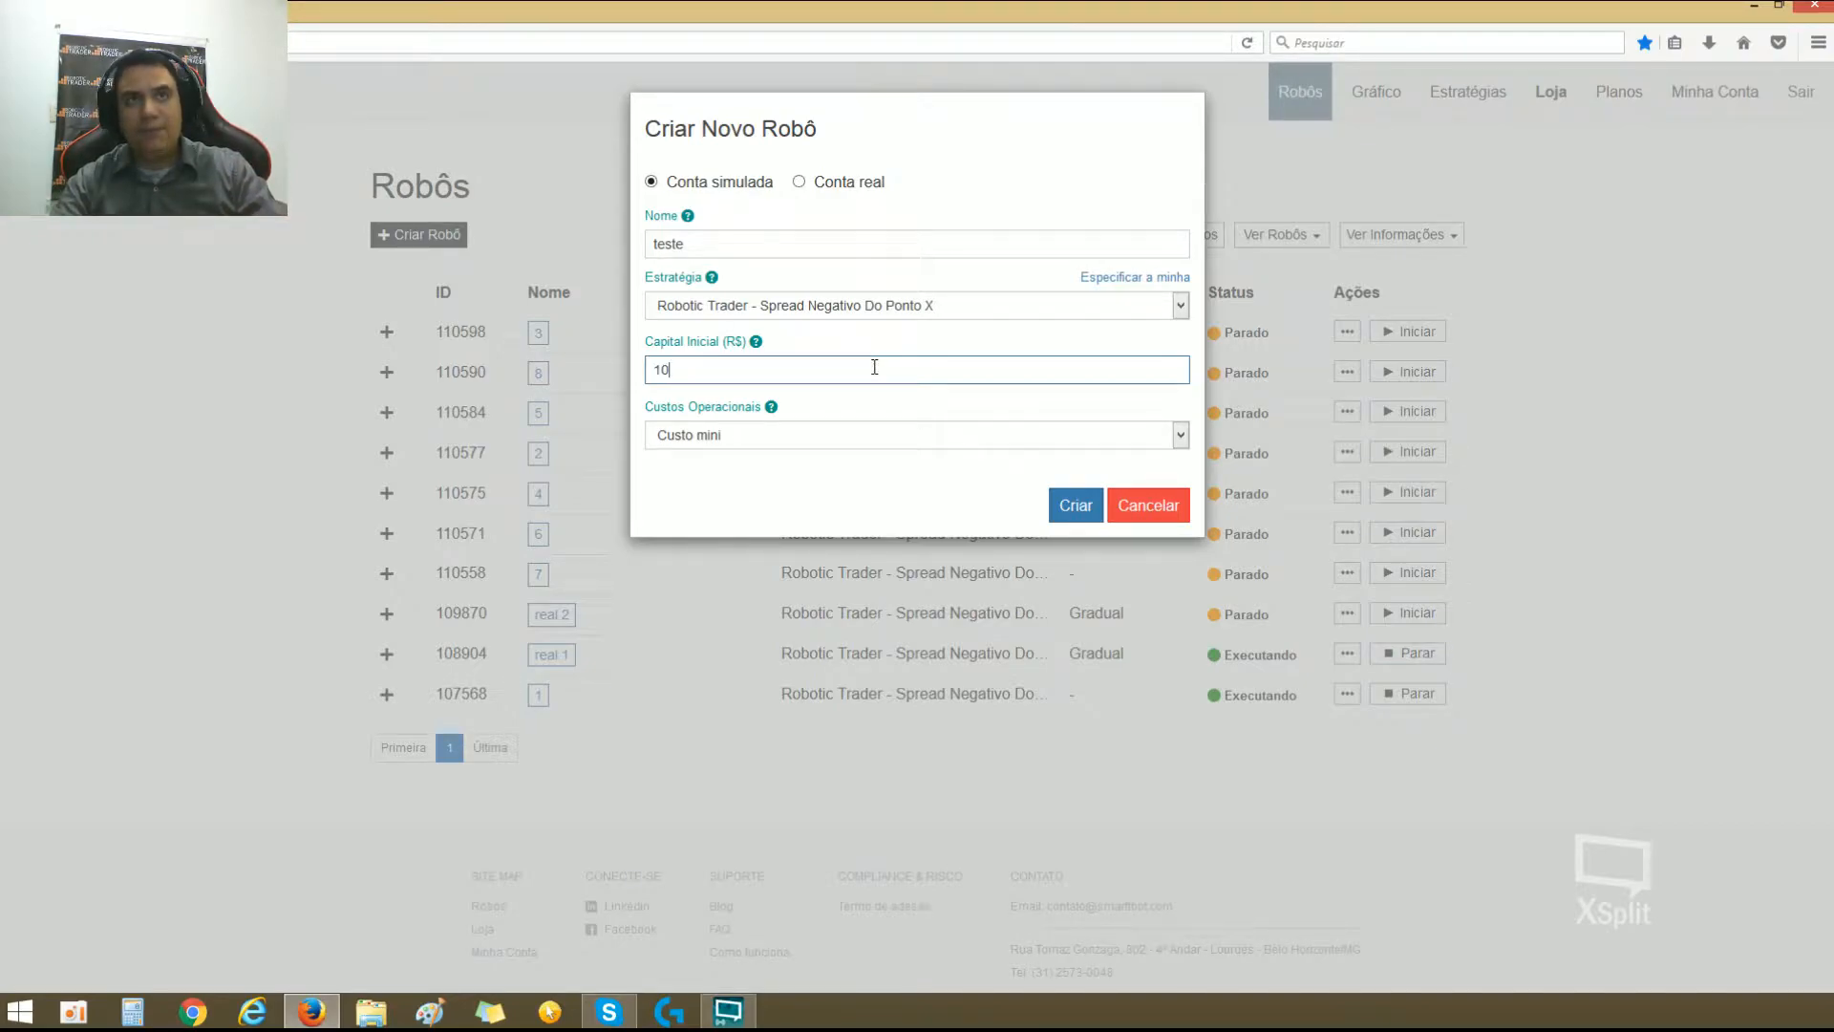
{"action": "type", "text": "0,000"}
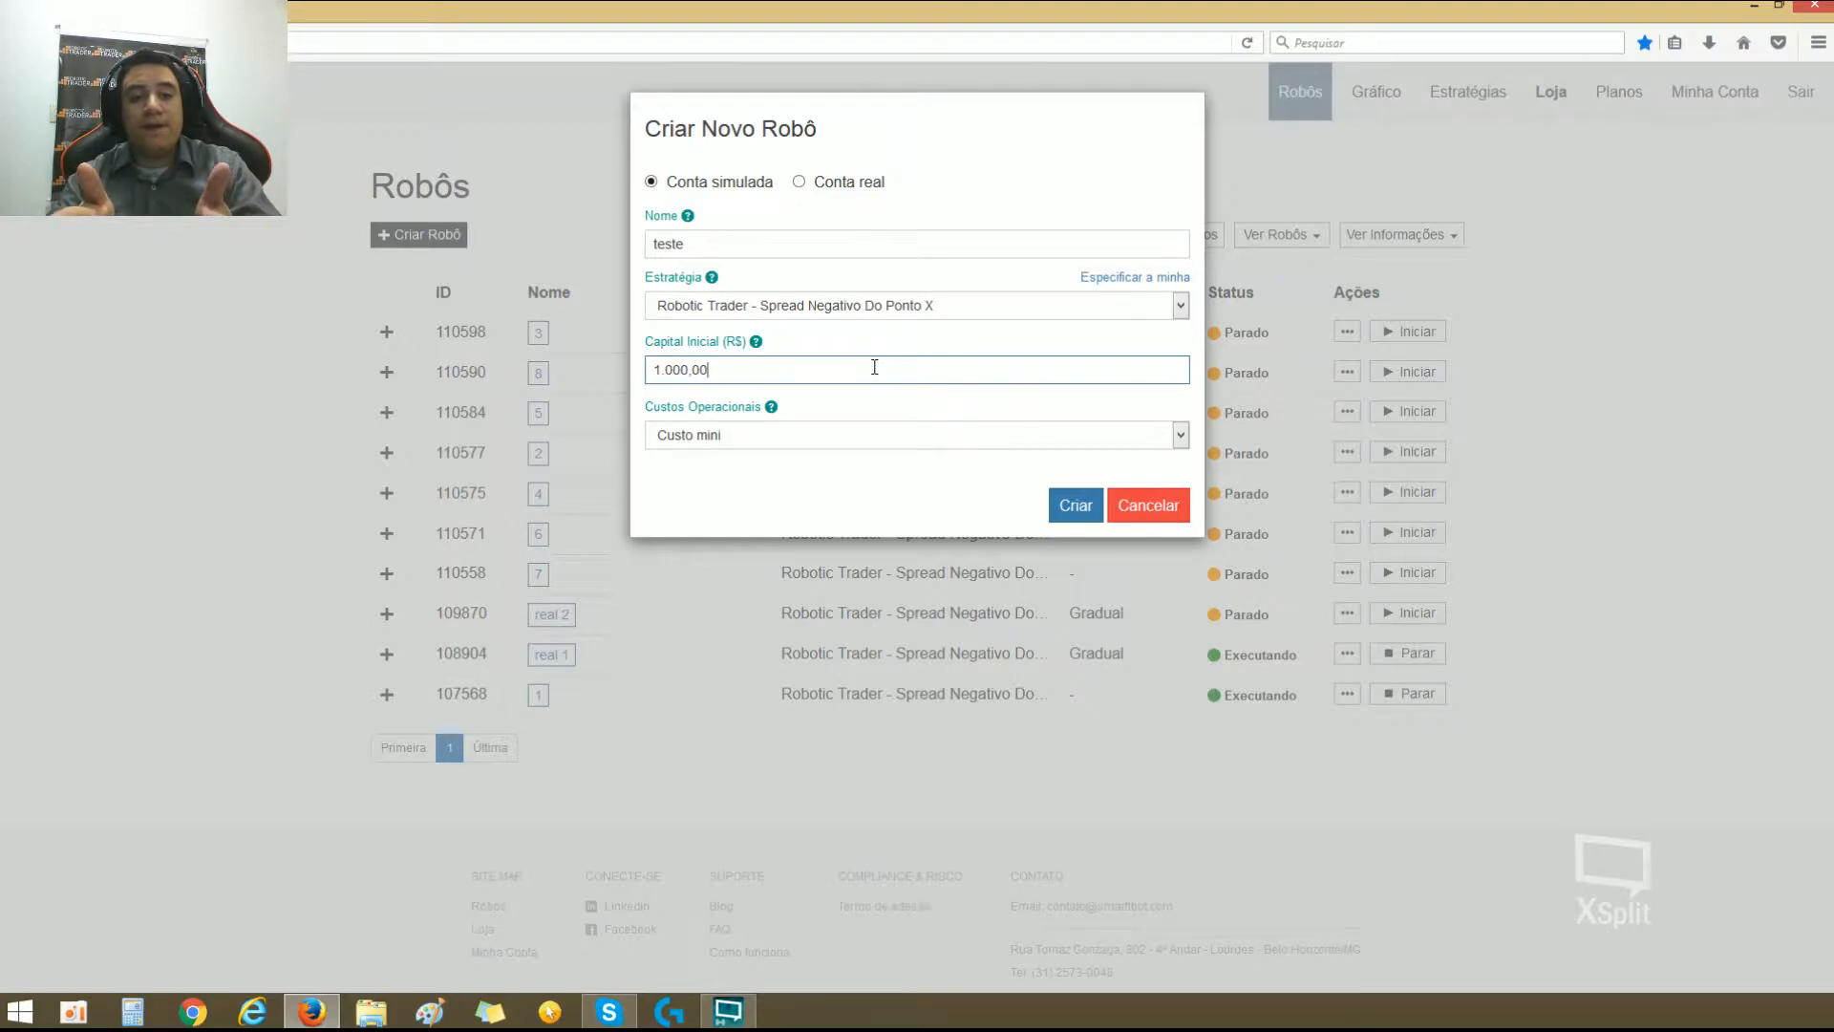
{"action": "key", "text": "shift+Left"}
{"action": "key", "text": "shift+Left"}
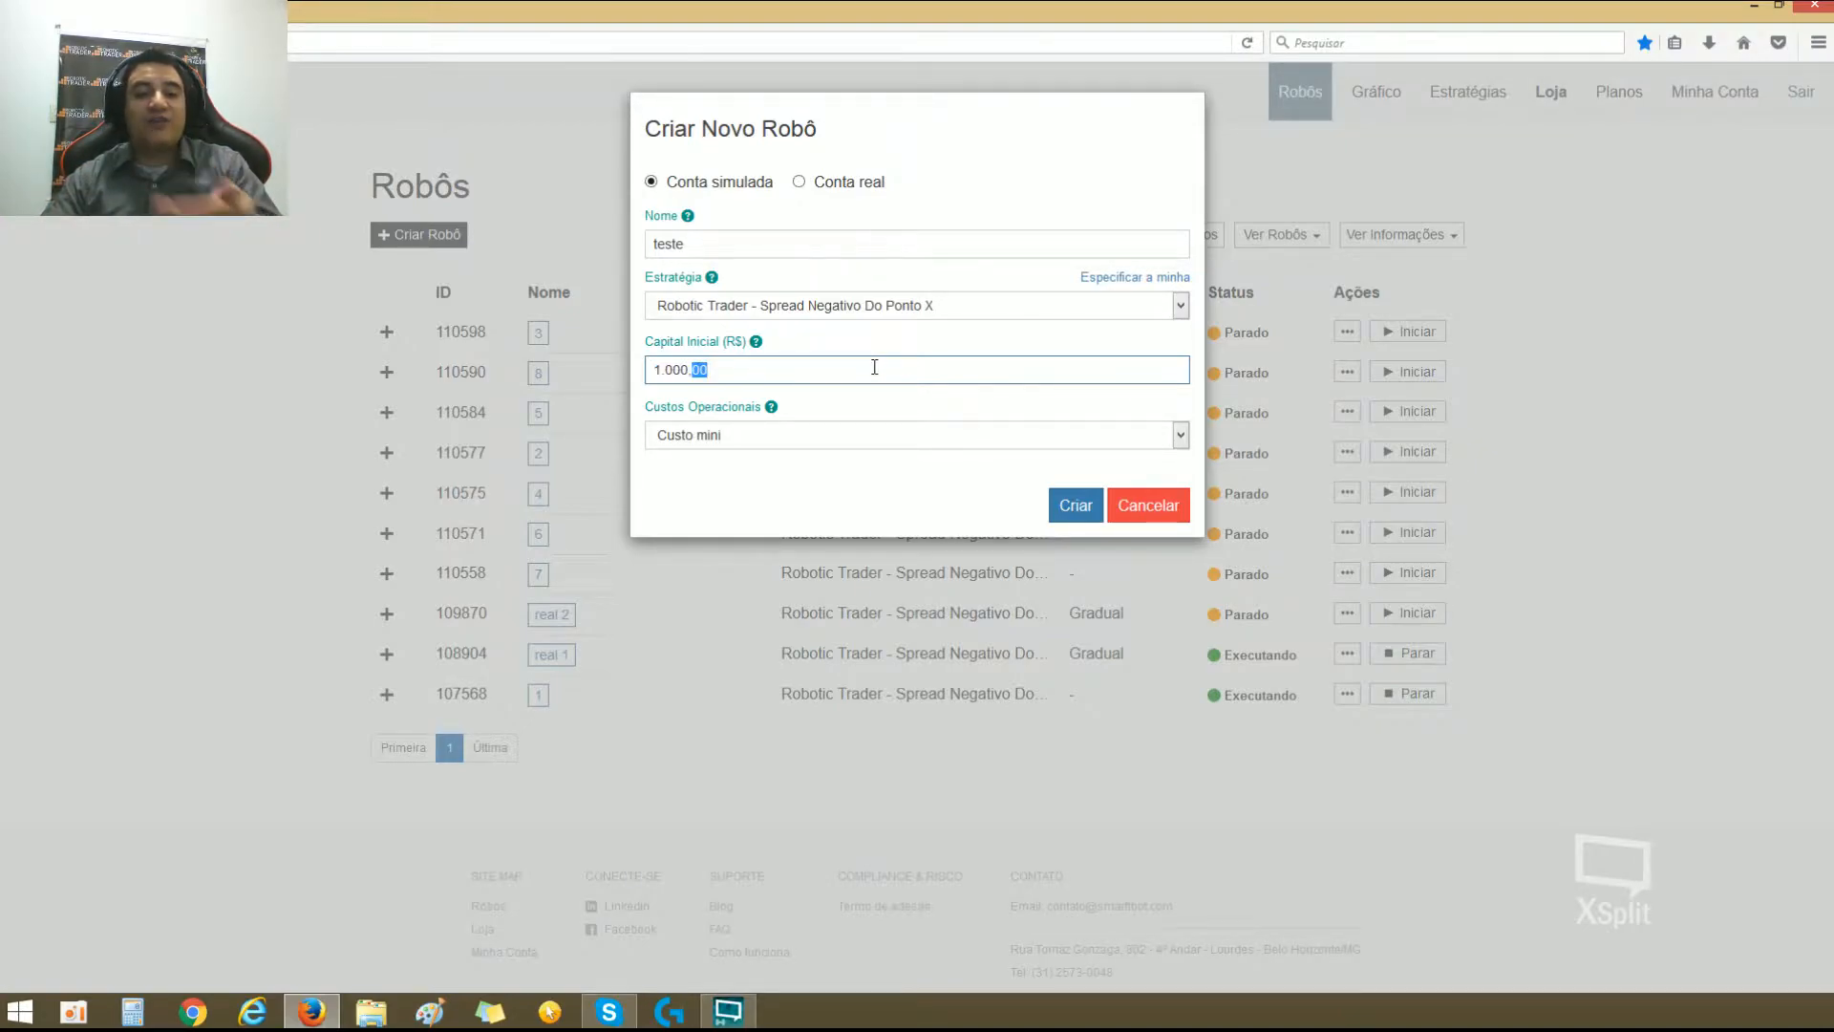
{"action": "left_click", "coordinate": [874, 366]}
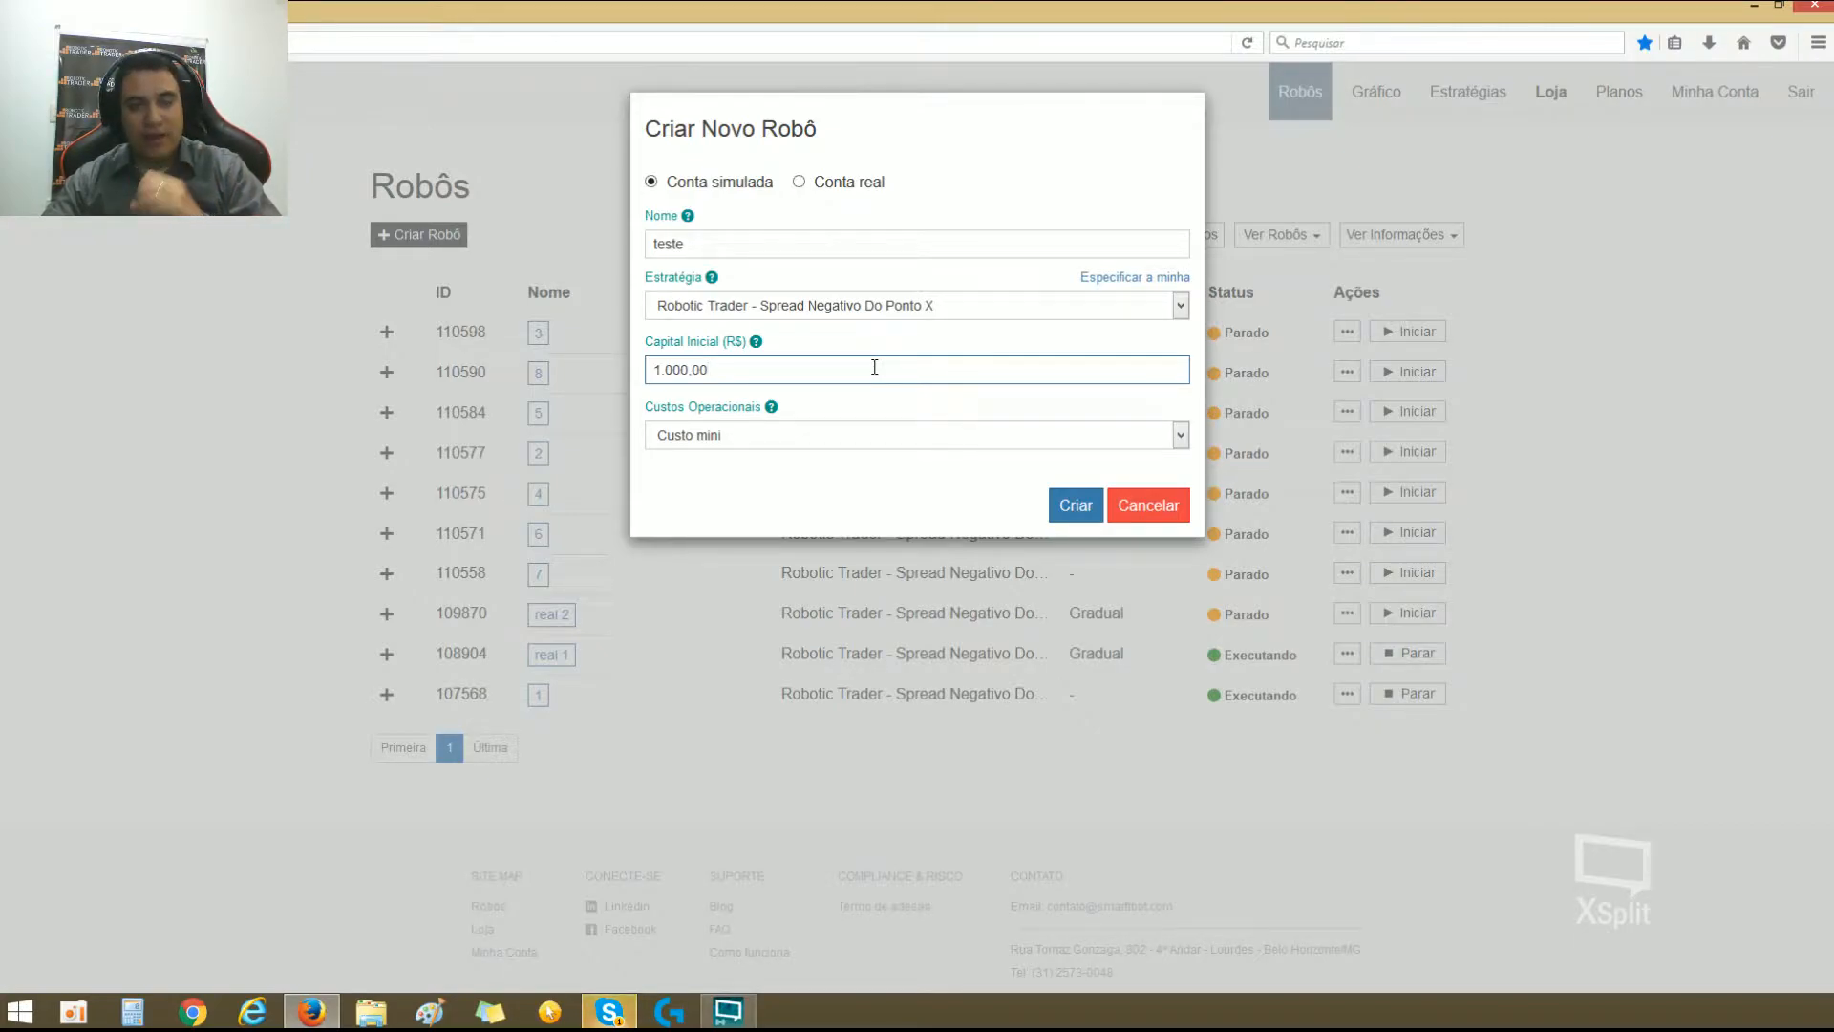
Step: Review the Custos Operacionais options for the new robot and choose Custo mini
{"action": "left_click", "coordinate": [815, 437]}
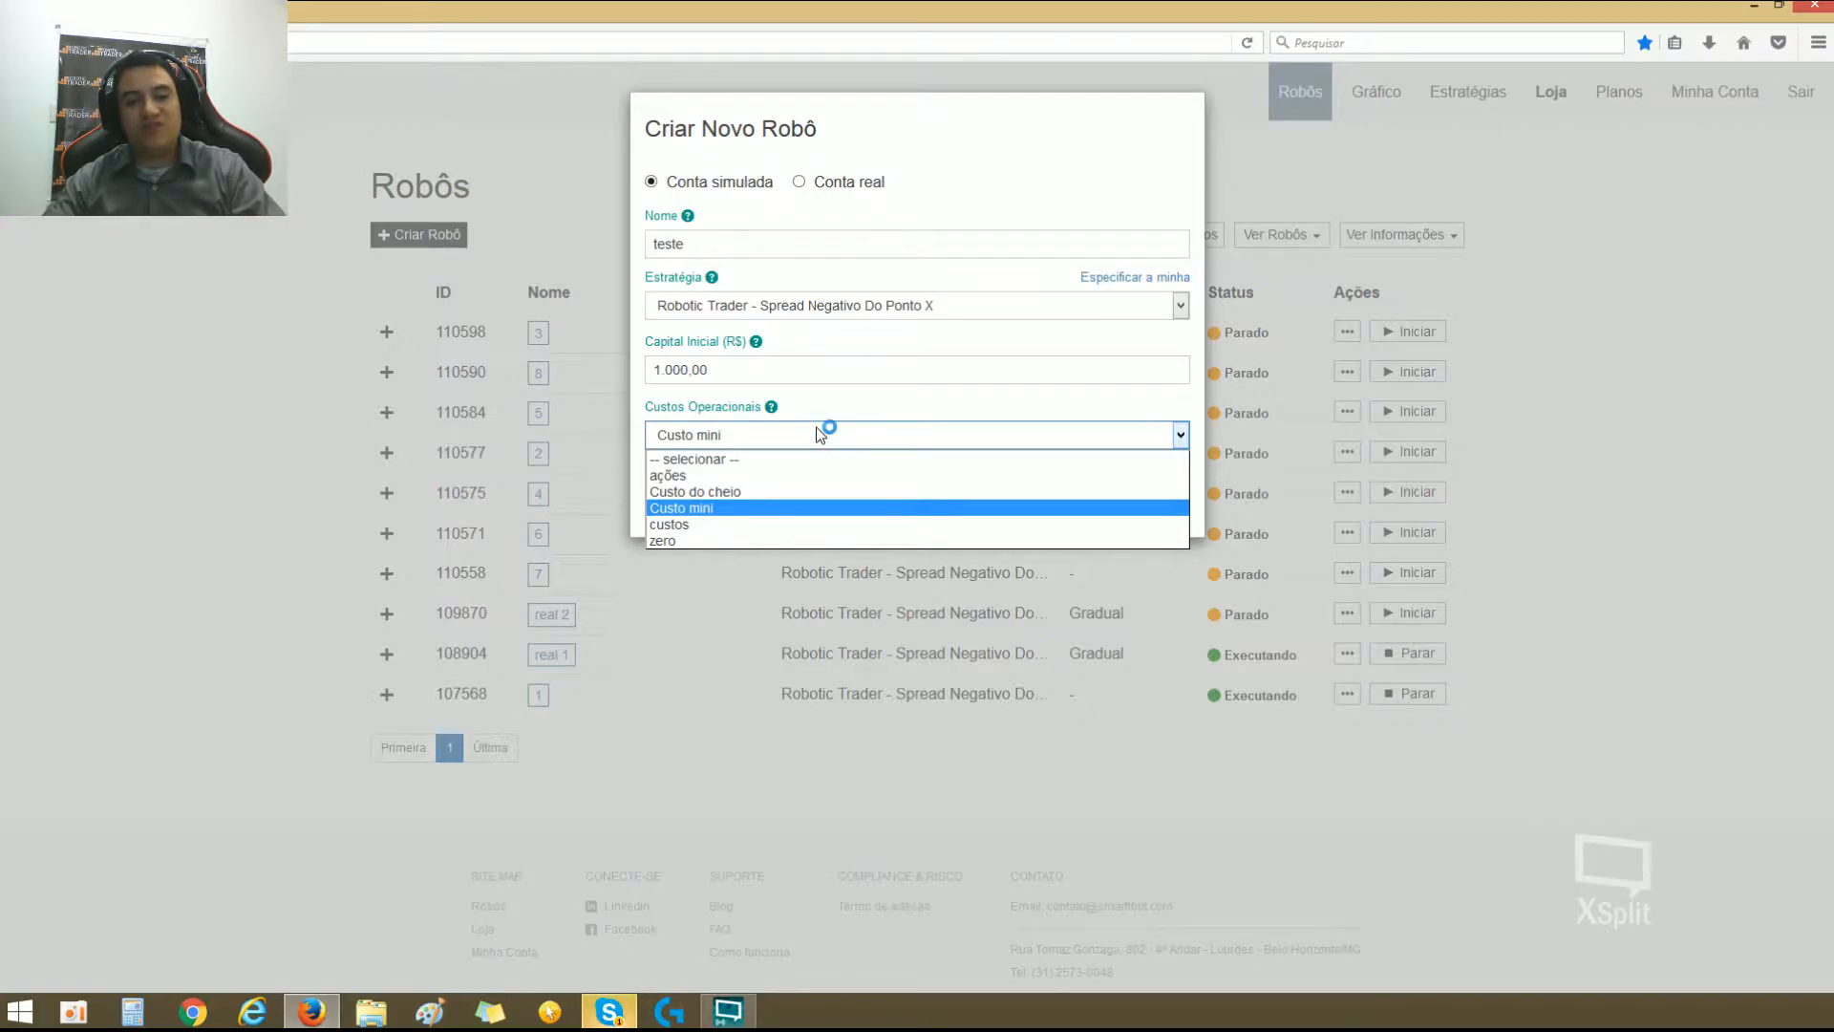
{"action": "left_click", "coordinate": [815, 426]}
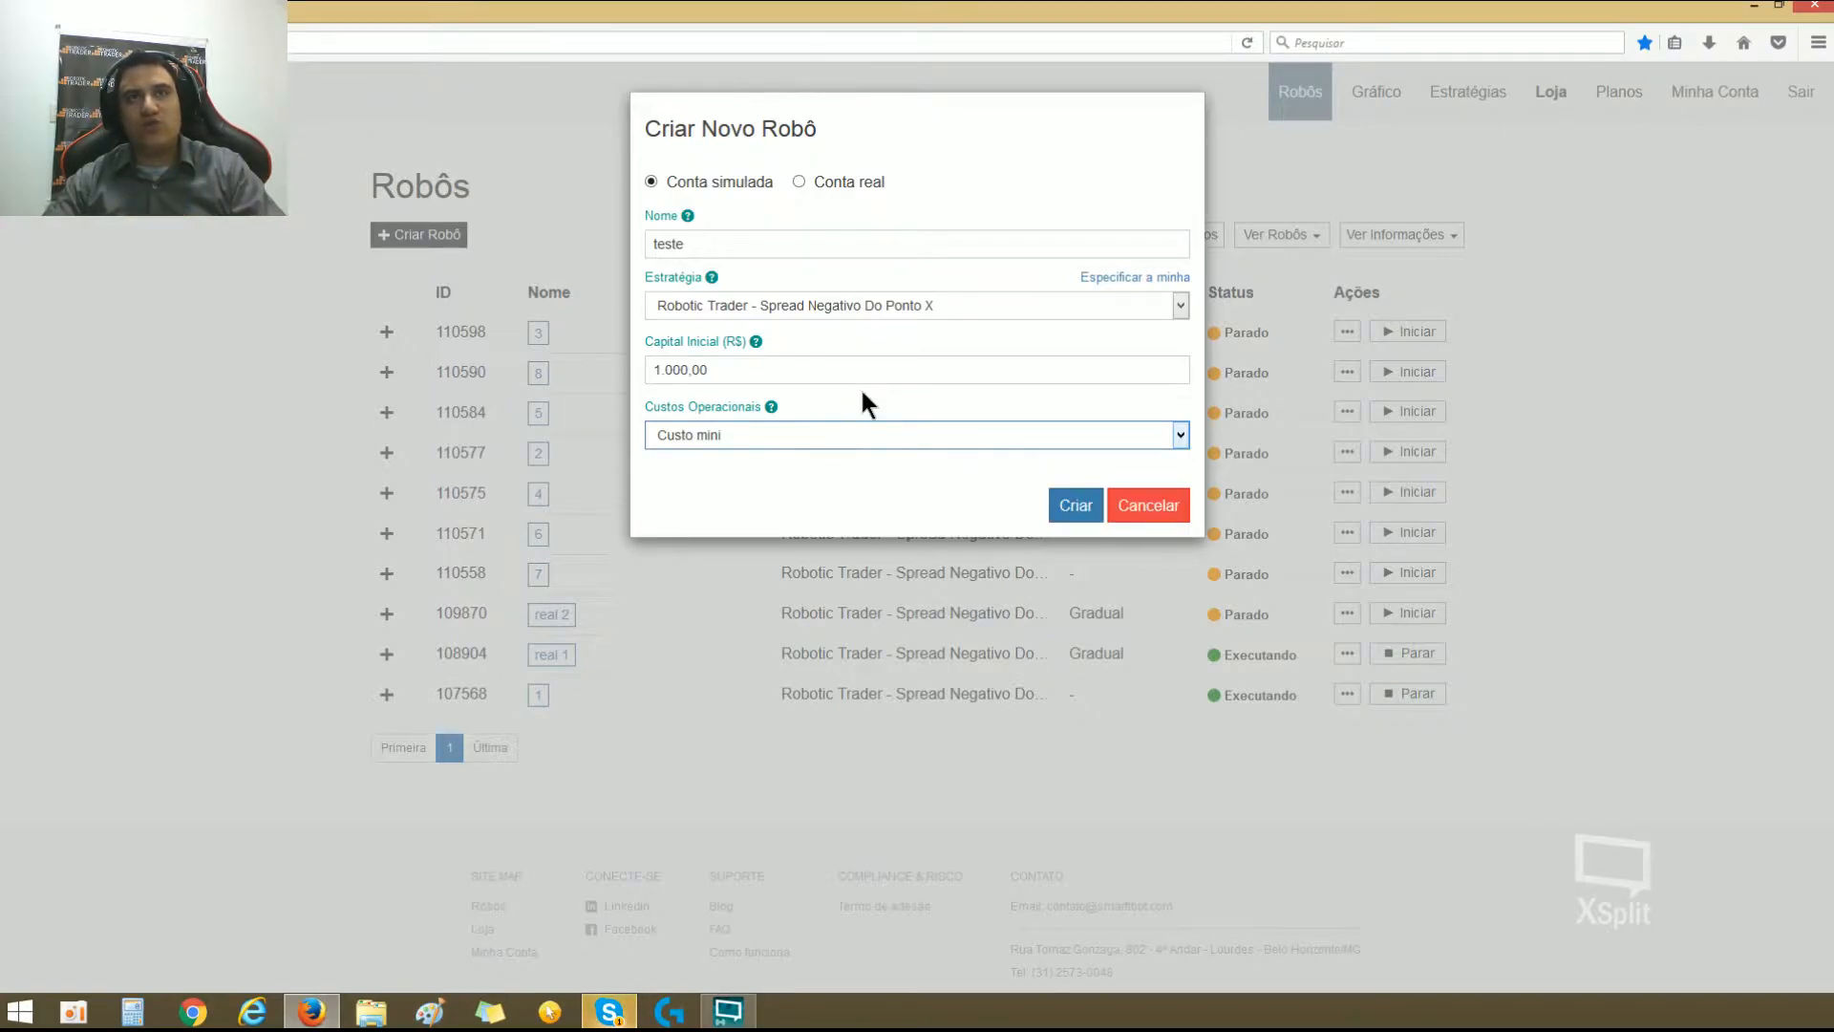
{"action": "left_click", "coordinate": [835, 427]}
{"action": "left_click", "coordinate": [806, 506]}
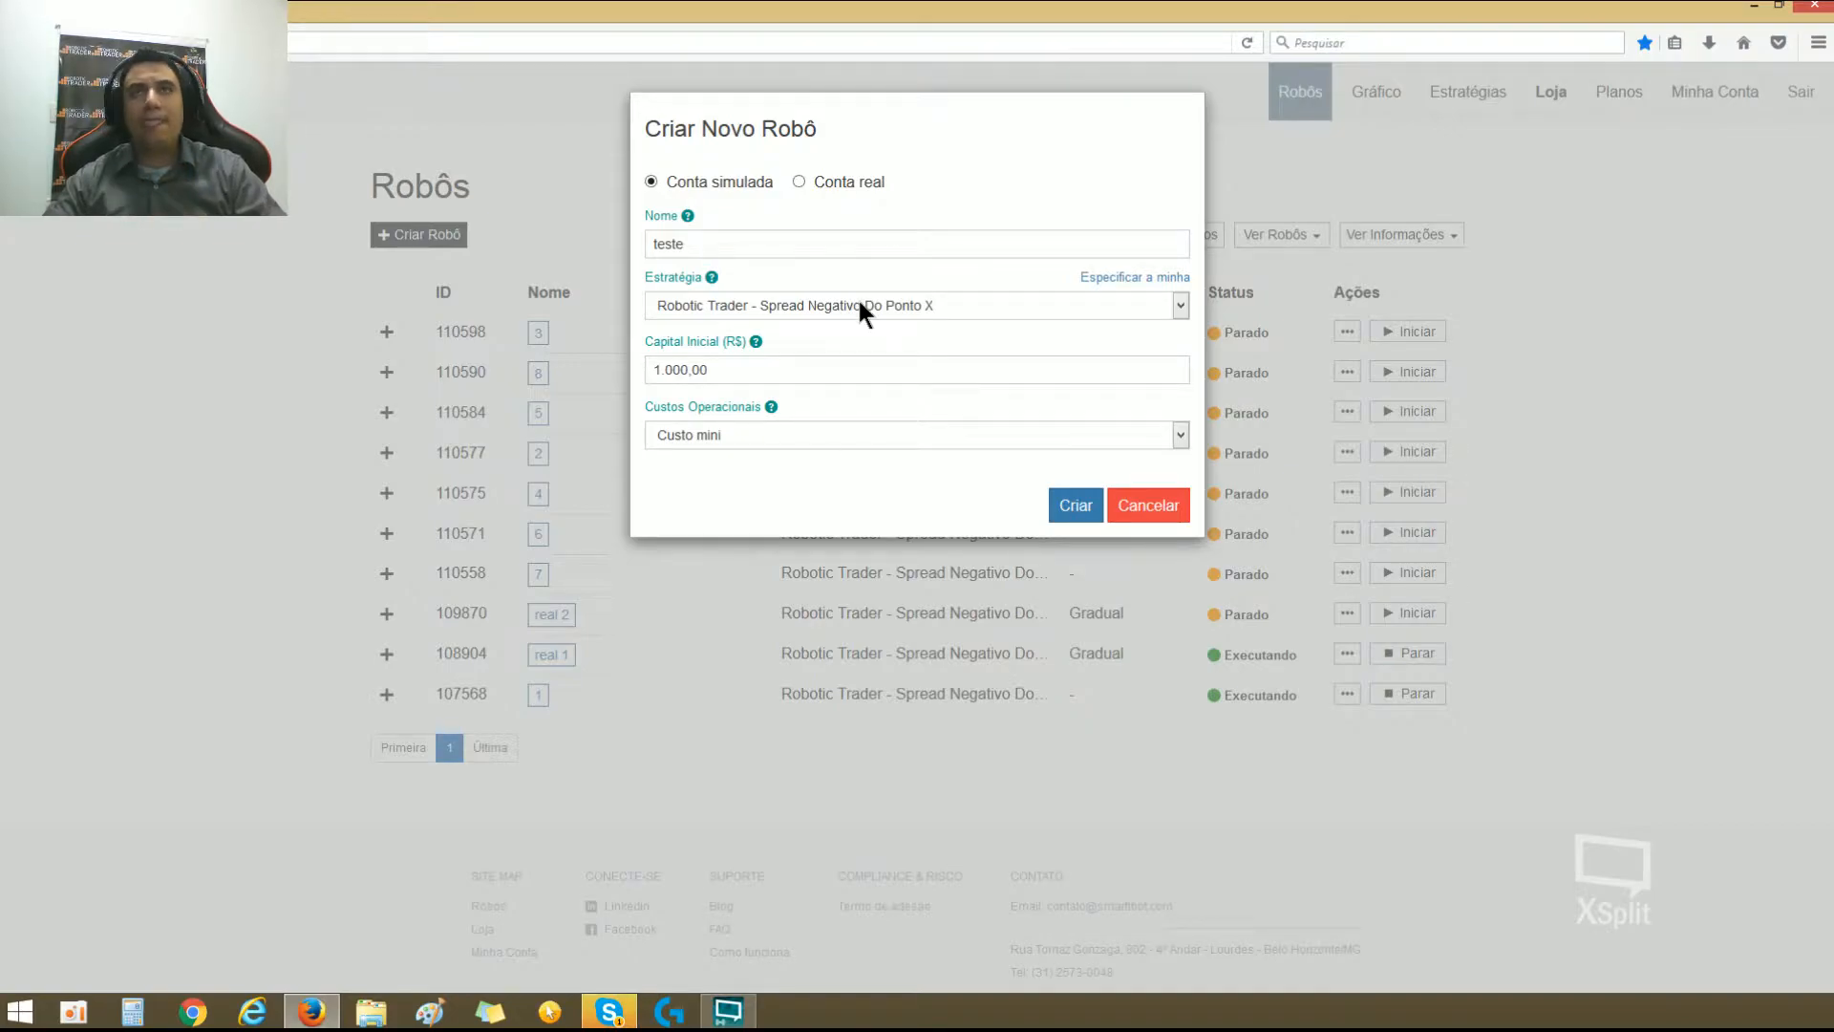
Step: Switch the robot to Conta real, review the available Corretora options, and cancel the robot creation
{"action": "left_click", "coordinate": [799, 182]}
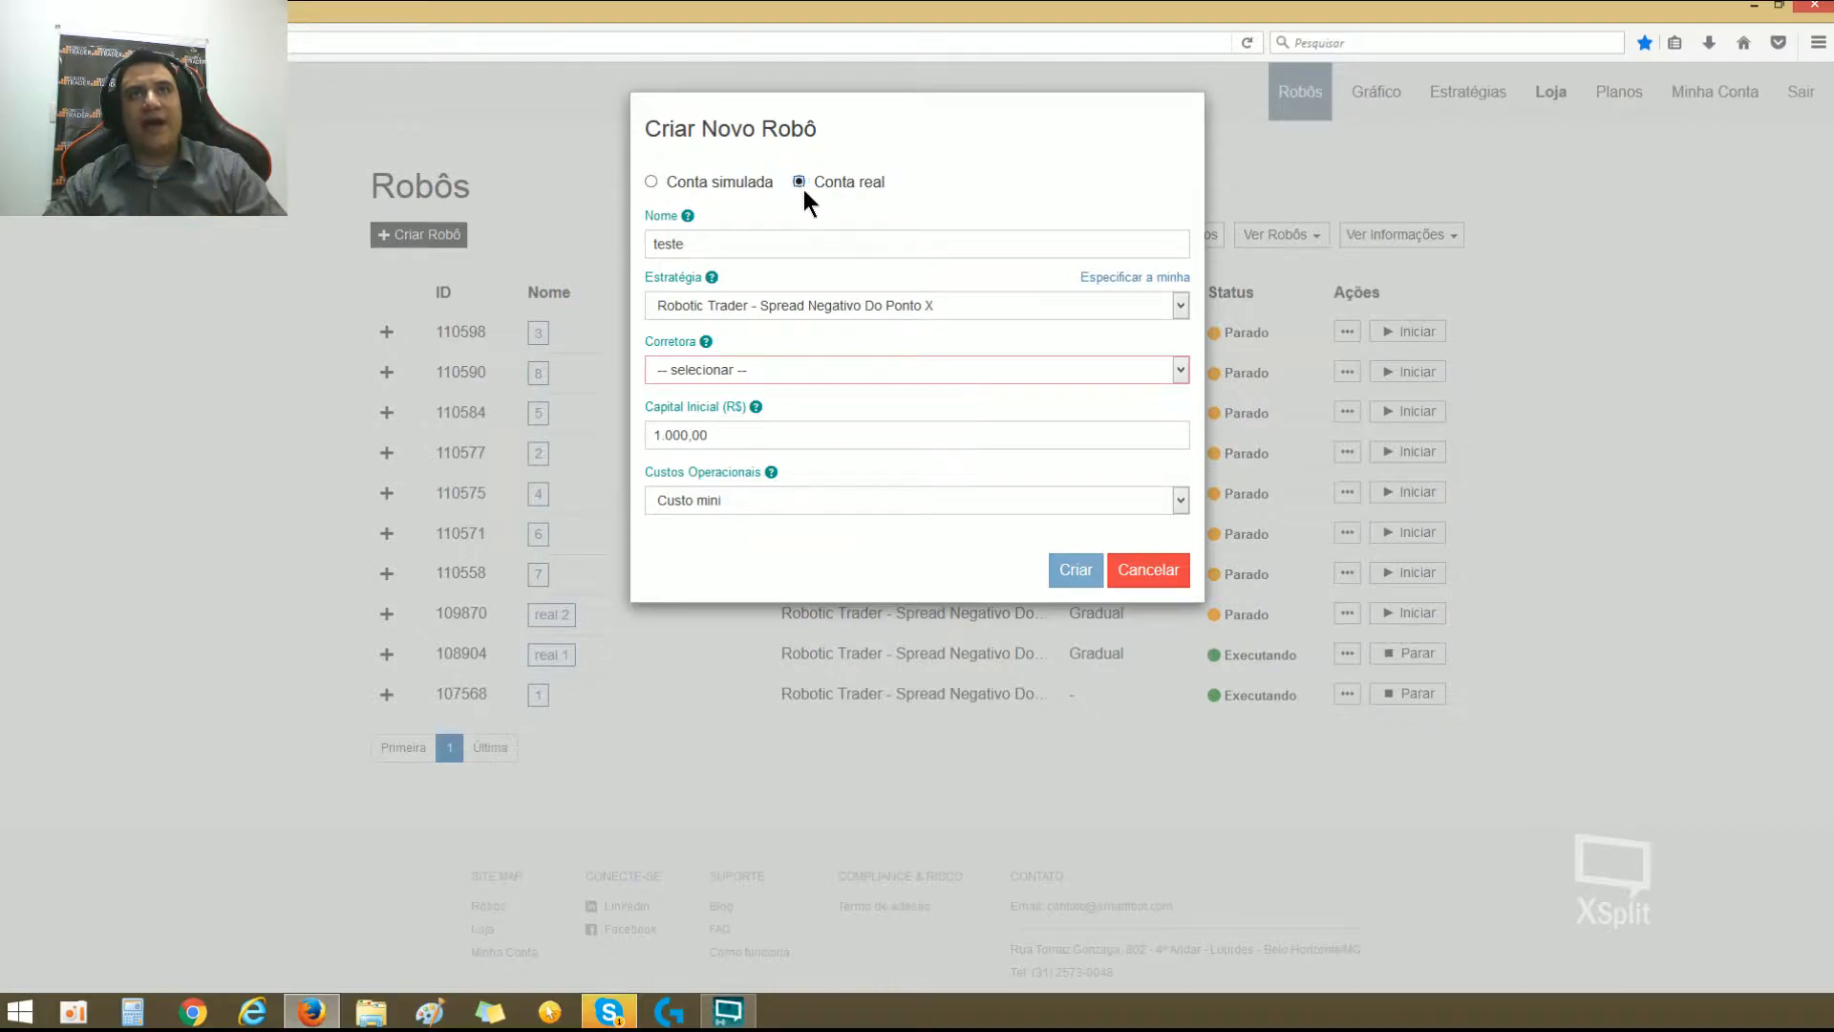
{"action": "left_click", "coordinate": [795, 369]}
{"action": "left_click", "coordinate": [794, 369]}
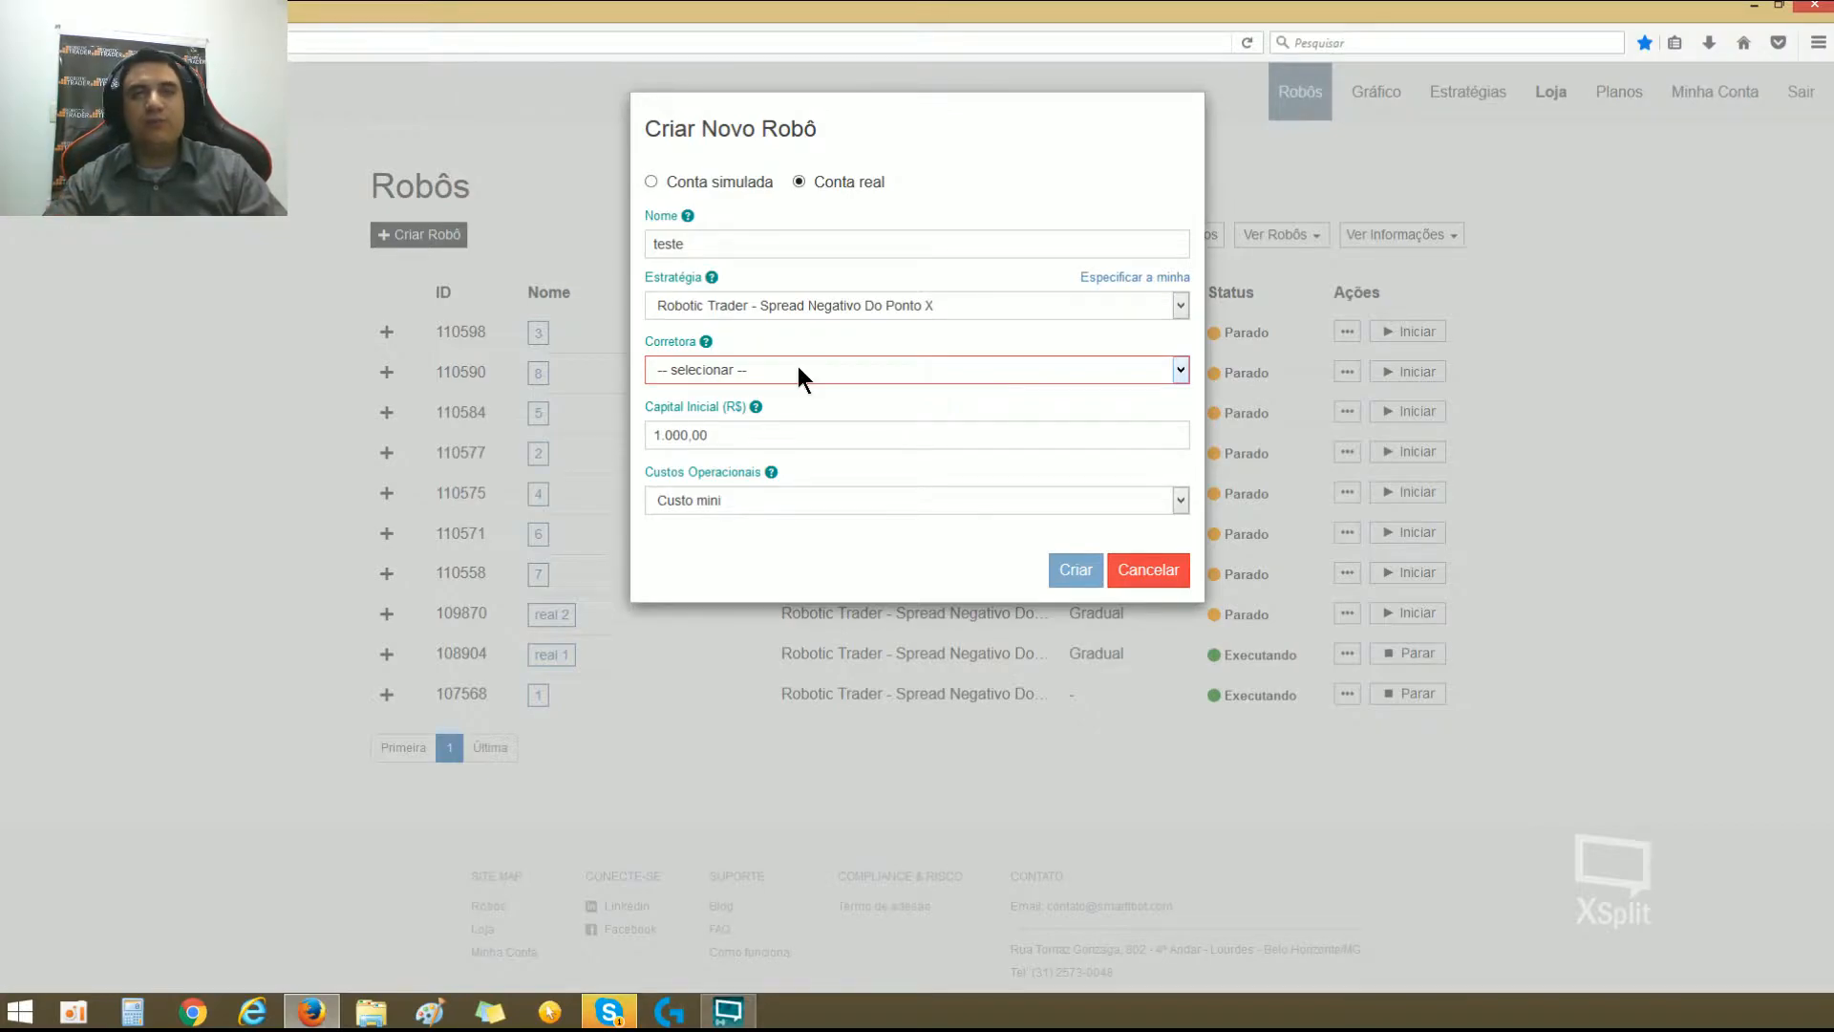
{"action": "left_click", "coordinate": [800, 368]}
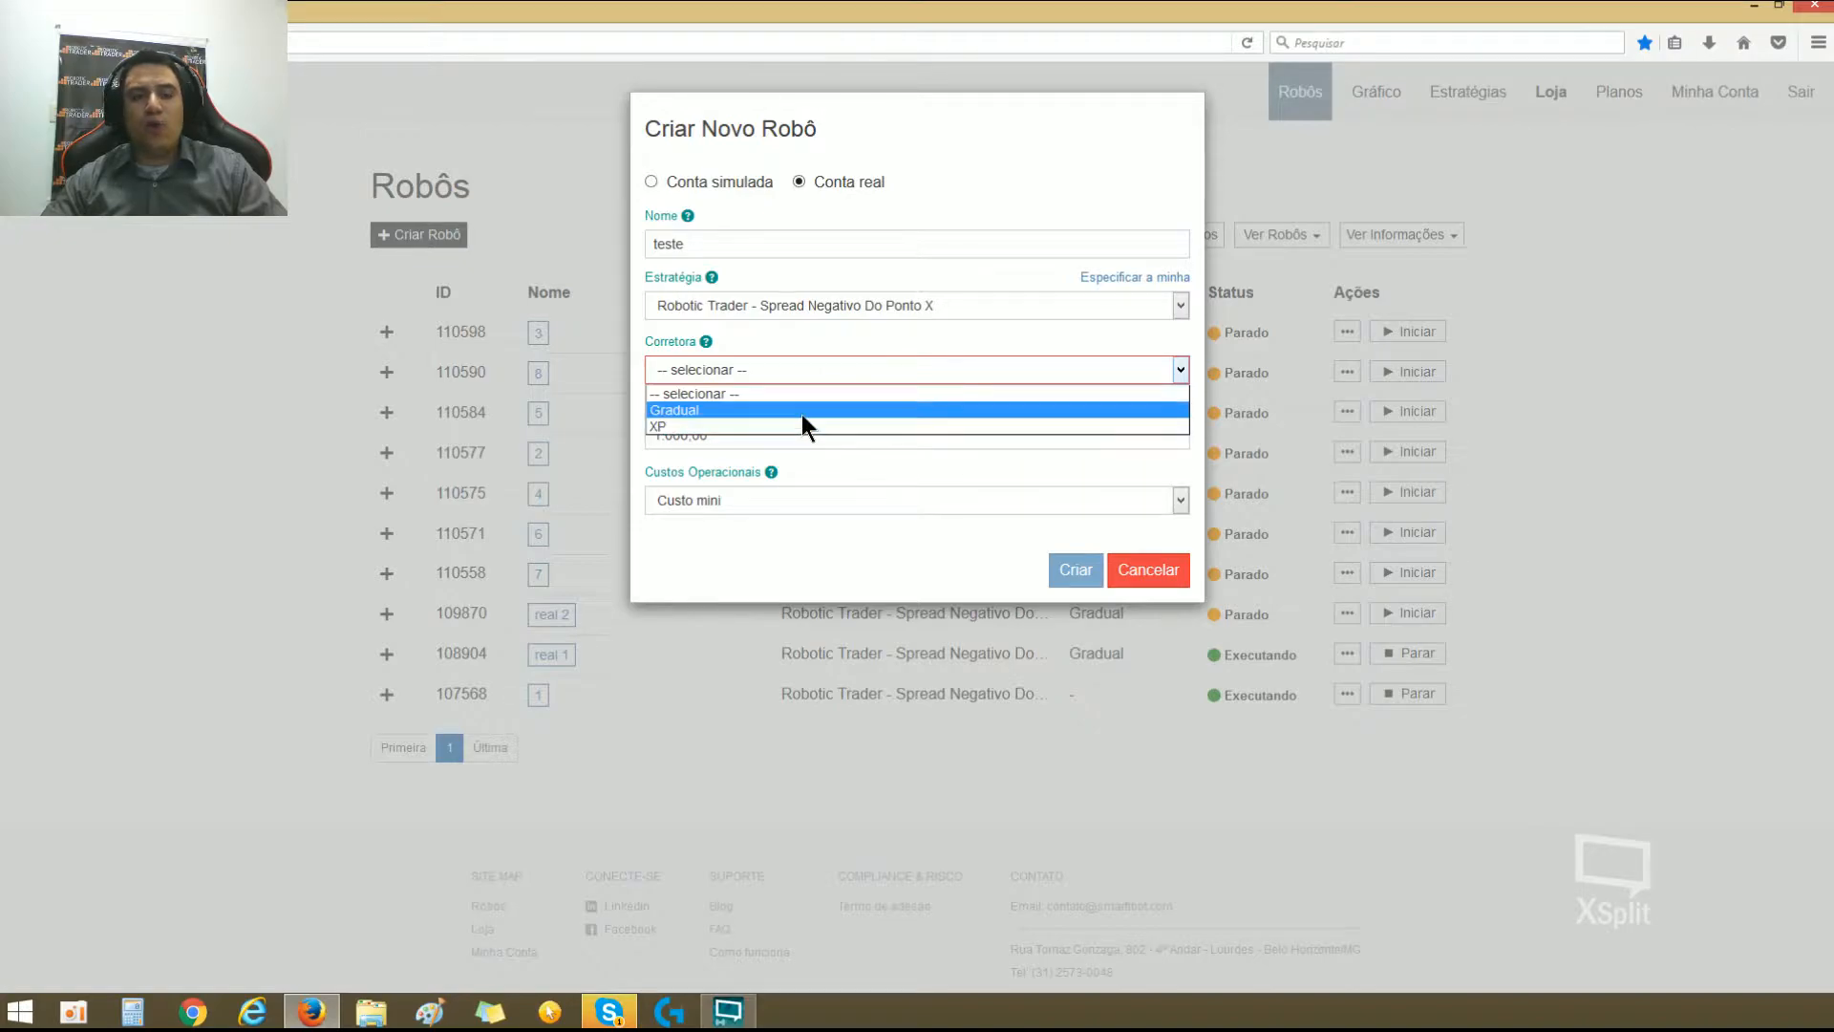
{"action": "left_click", "coordinate": [809, 395]}
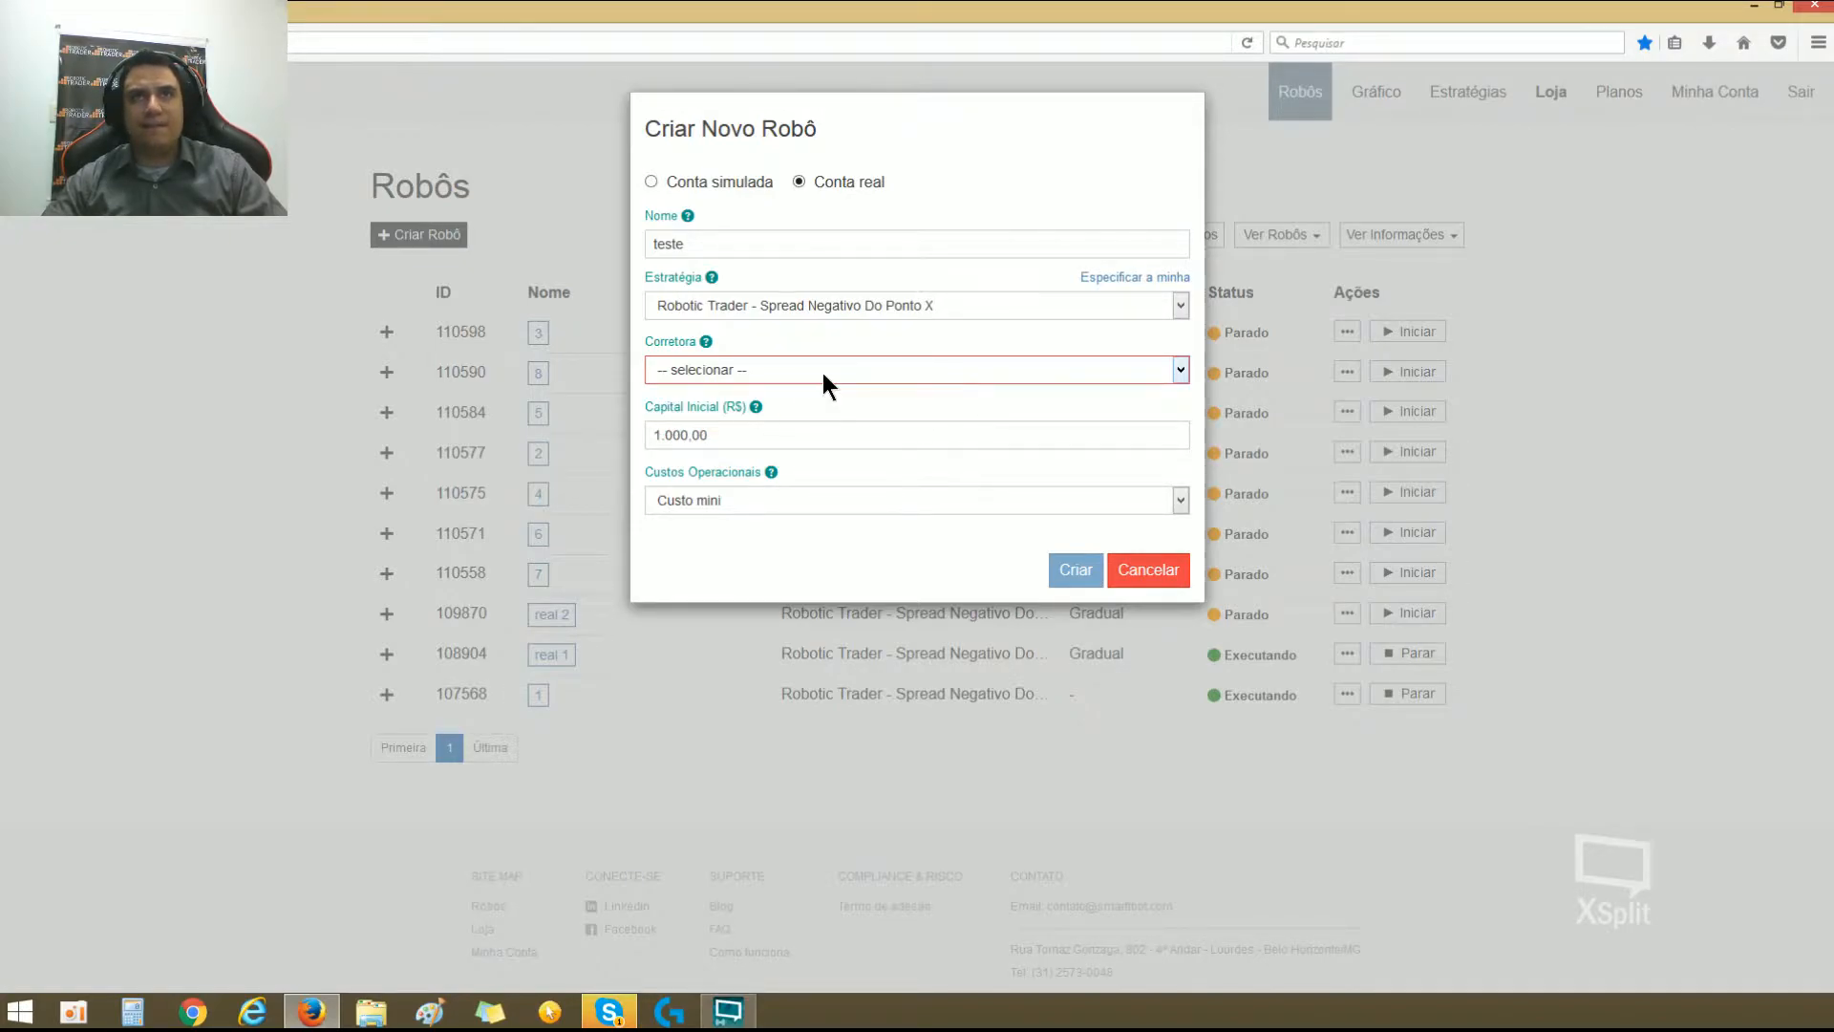
{"action": "left_click", "coordinate": [823, 372]}
{"action": "left_click", "coordinate": [846, 338]}
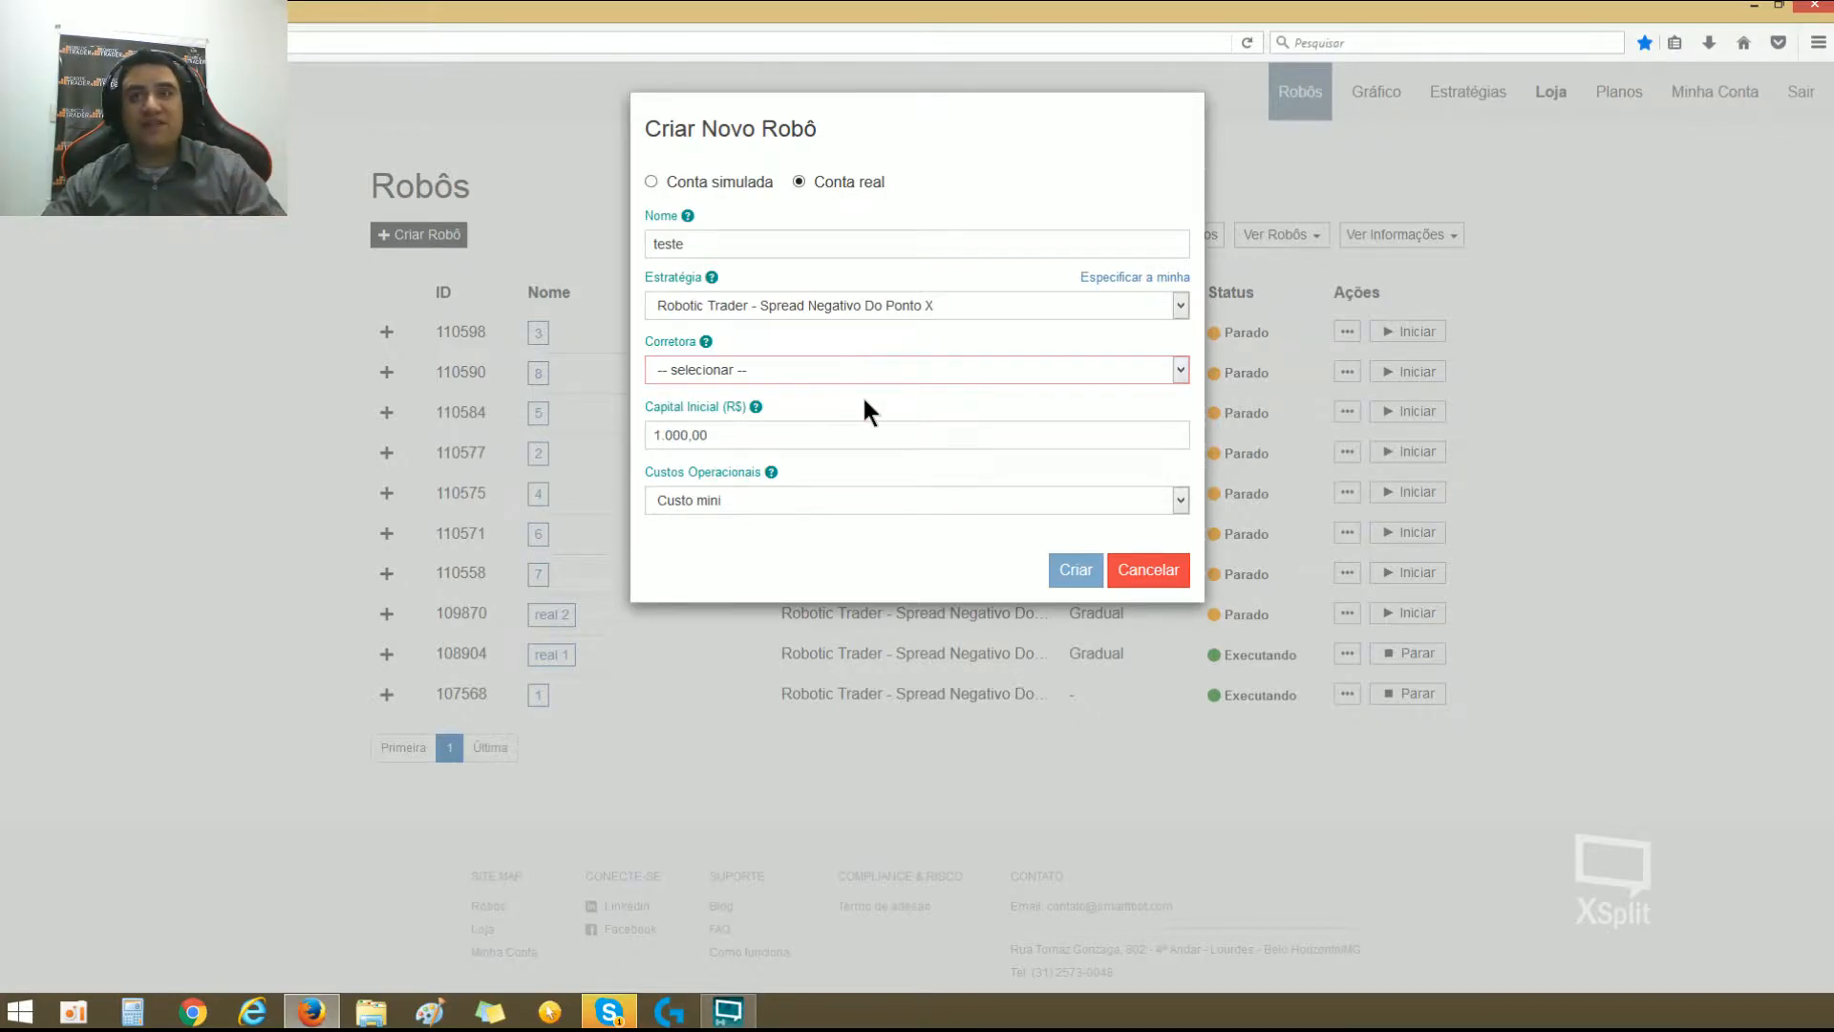
{"action": "left_click", "coordinate": [1151, 571]}
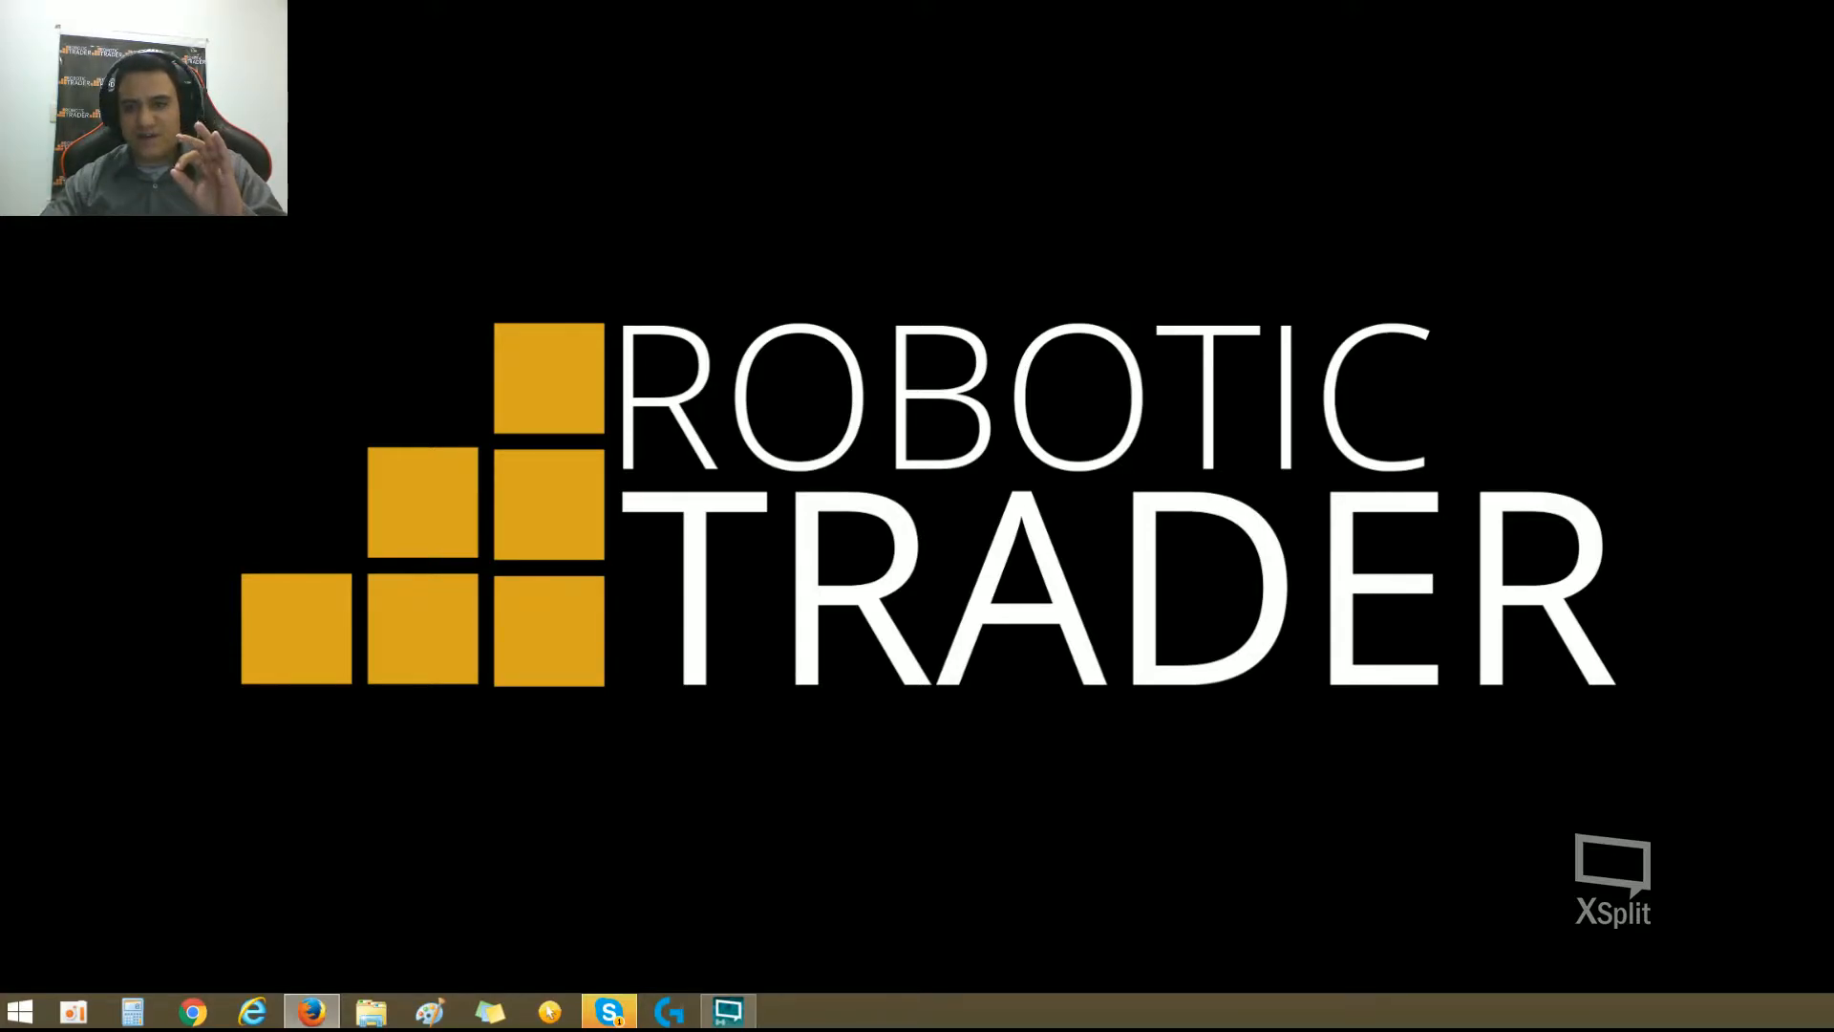
Step: Bring the browser window with the Adicionar Corretora form into view and maximize it
{"action": "left_click_drag", "start_coordinate": [0, 168], "coordinate": [747, 153]}
{"action": "left_click", "coordinate": [1297, 156]}
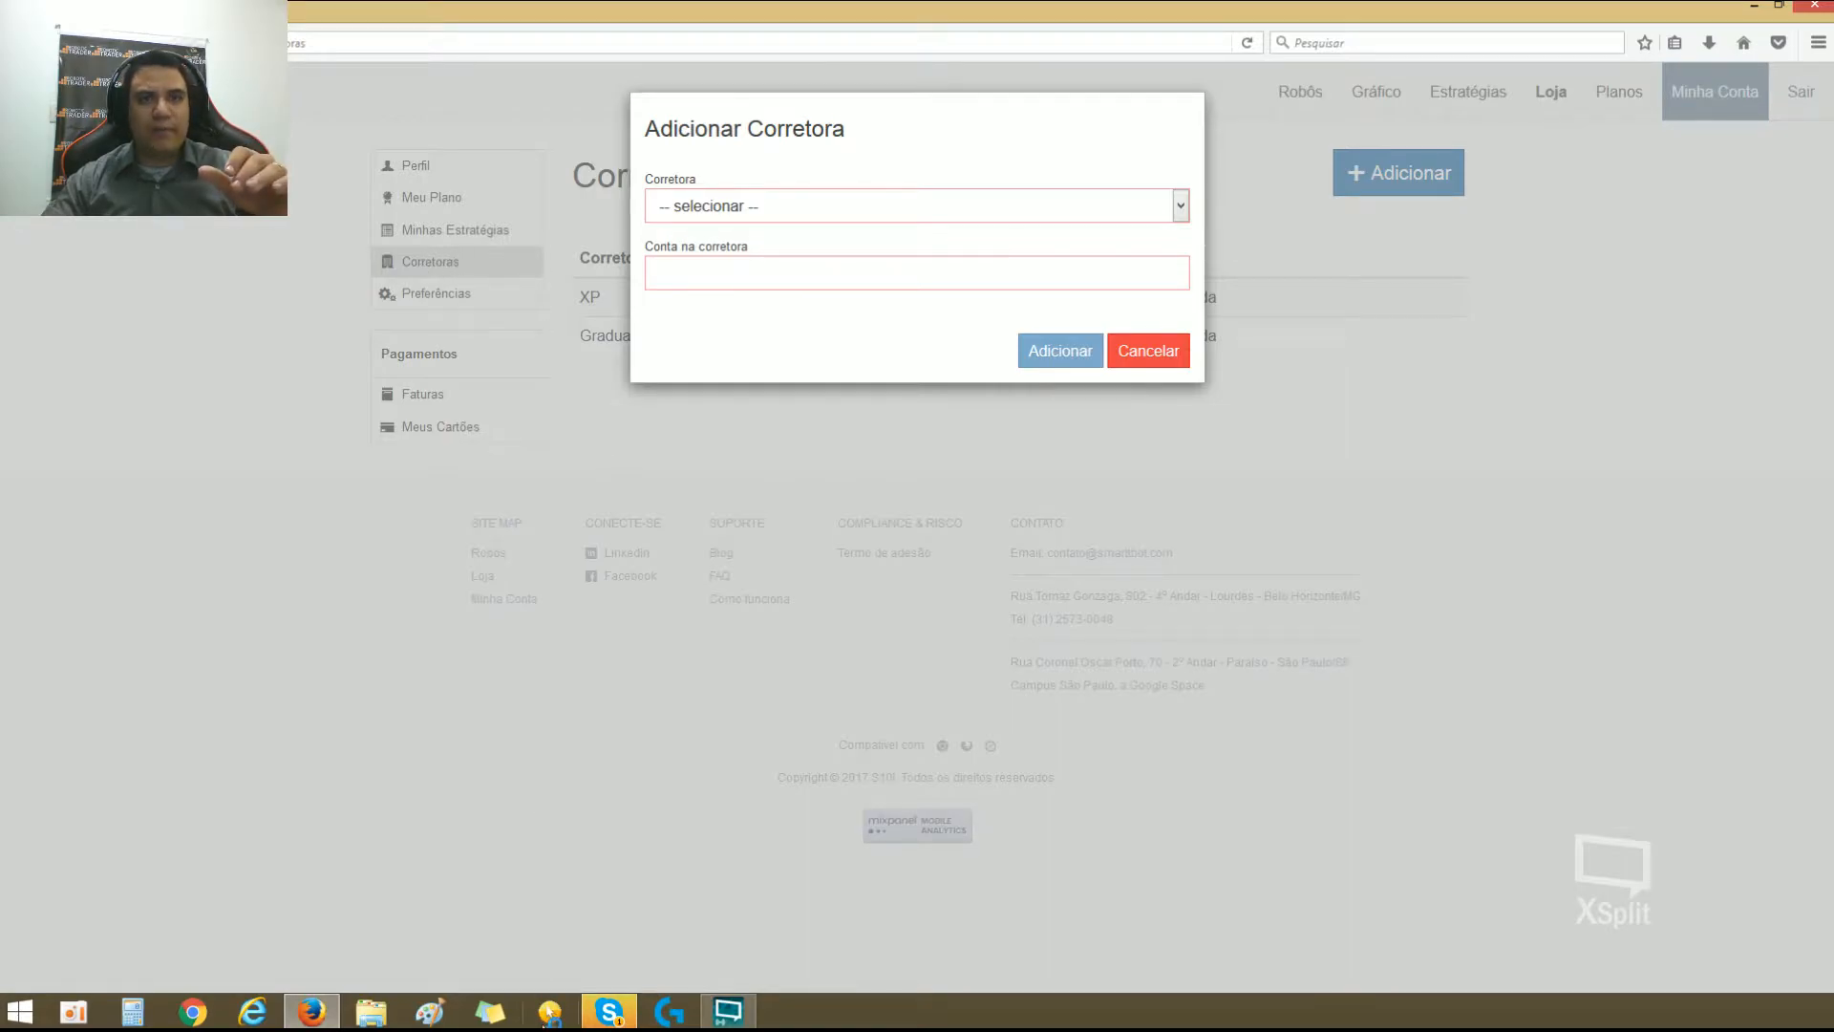
{"action": "left_click", "coordinate": [548, 1014]}
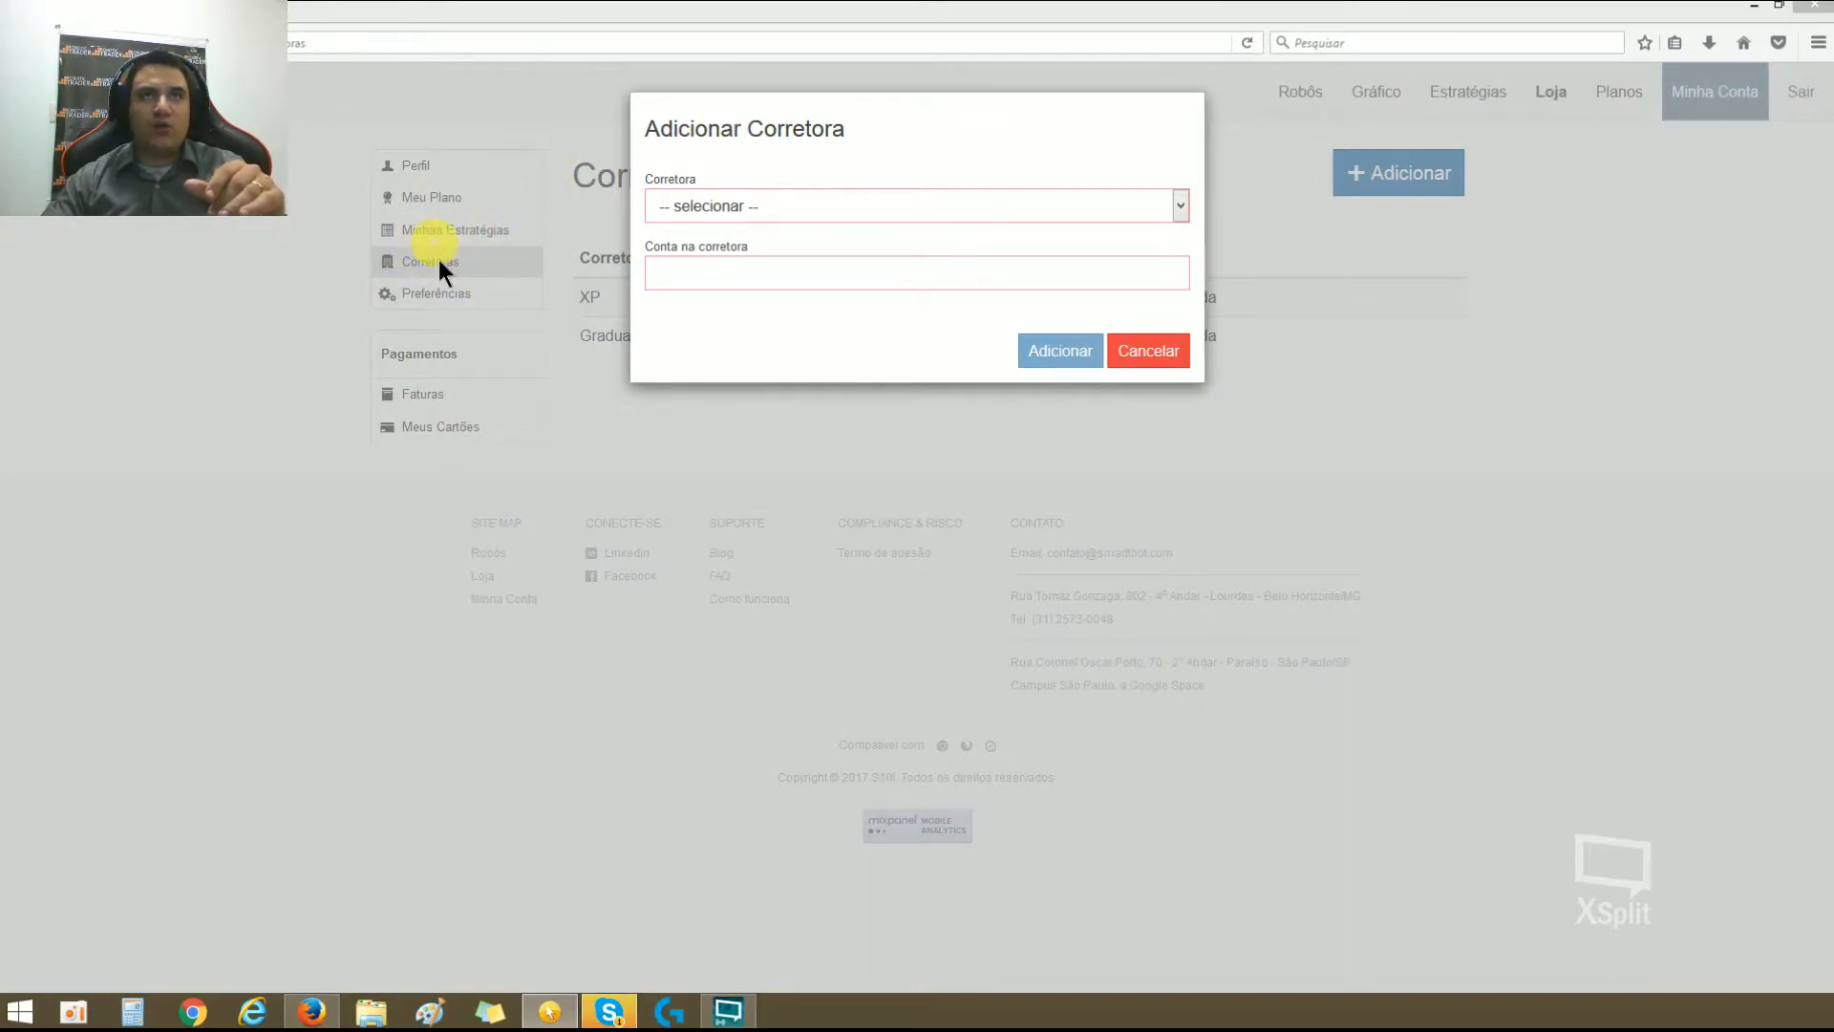
Step: Choose XP as the Corretora and fill in the brokerage account number in the Adicionar Corretora form
{"action": "left_click", "coordinate": [1028, 208]}
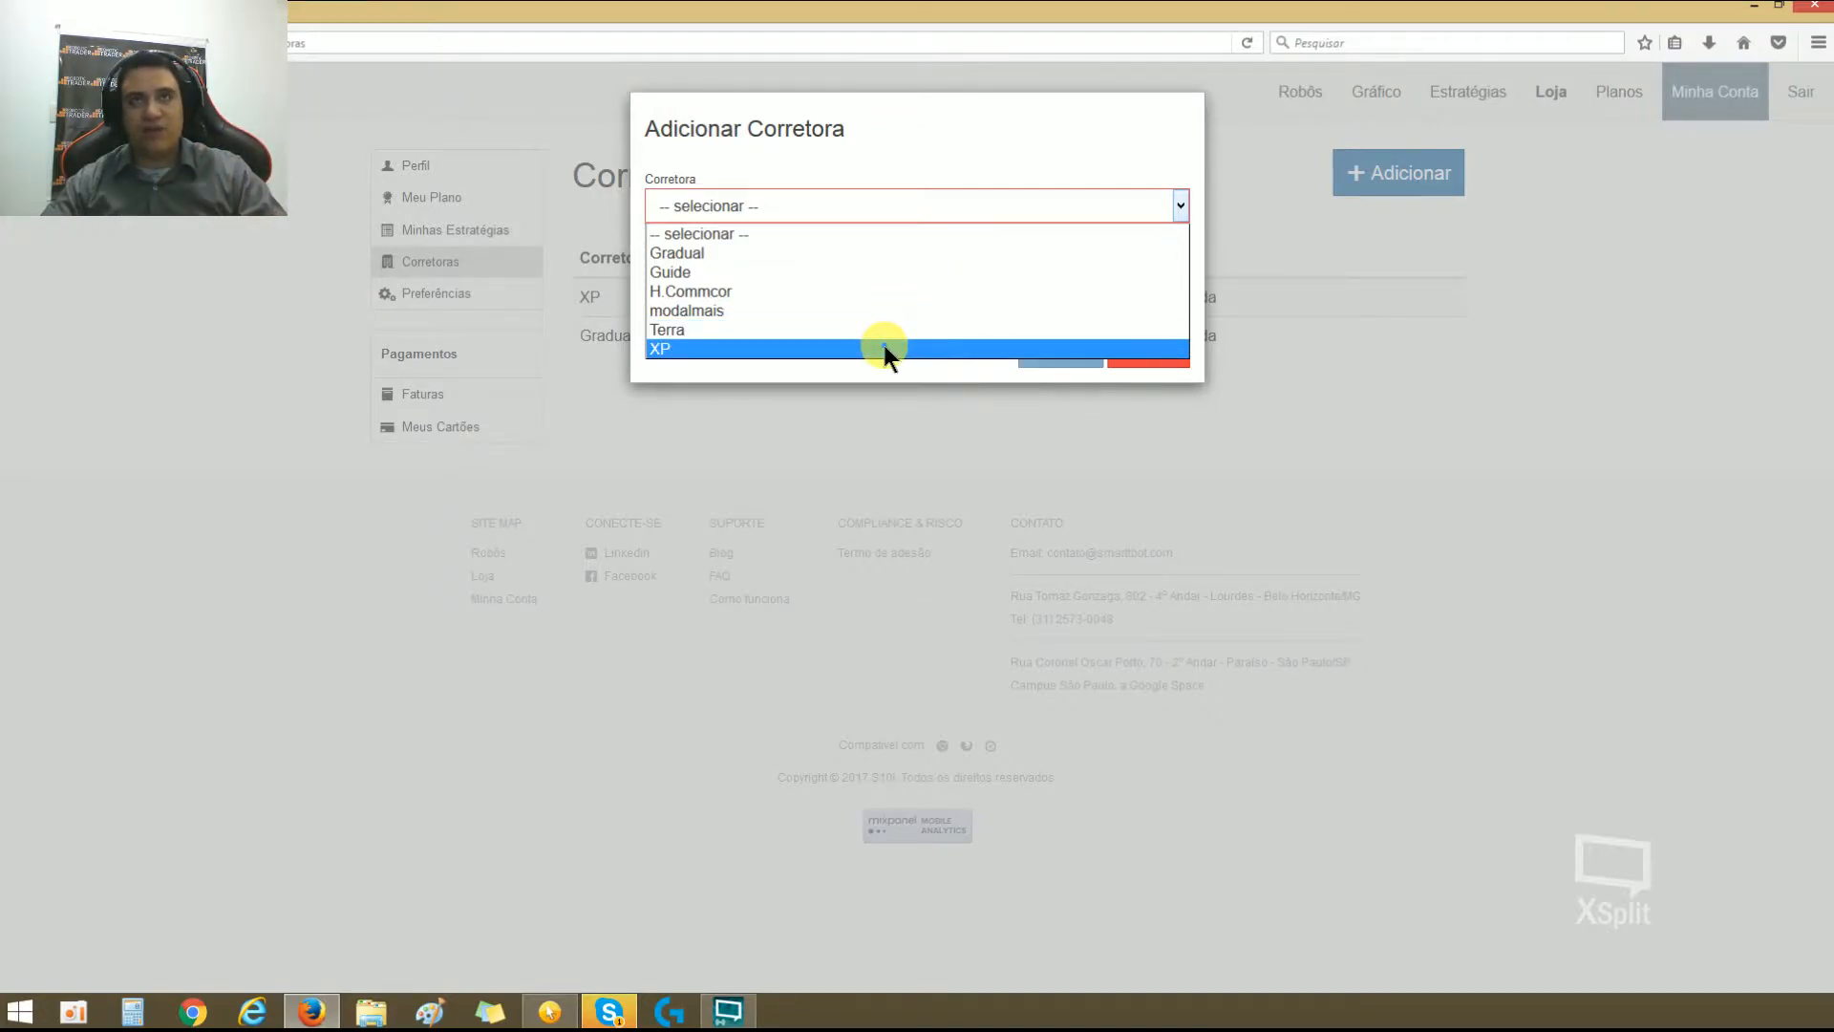
{"action": "left_click", "coordinate": [927, 350]}
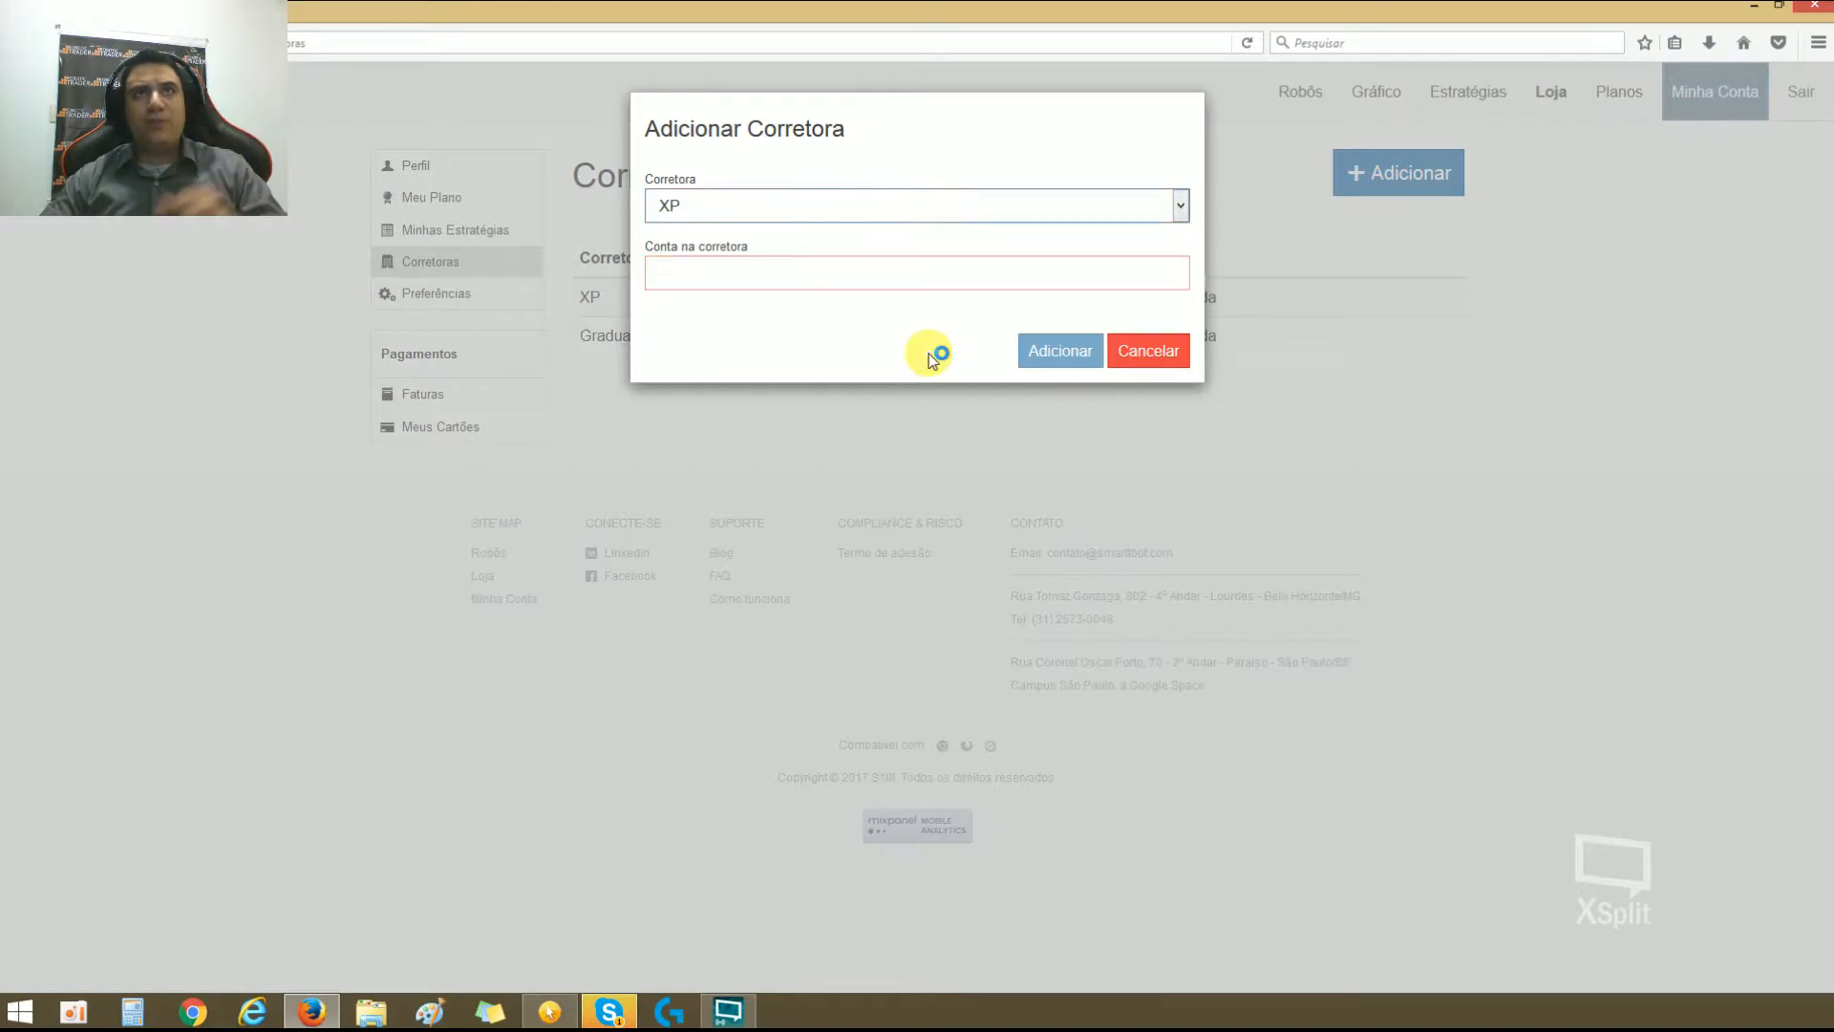
{"action": "left_click", "coordinate": [872, 283]}
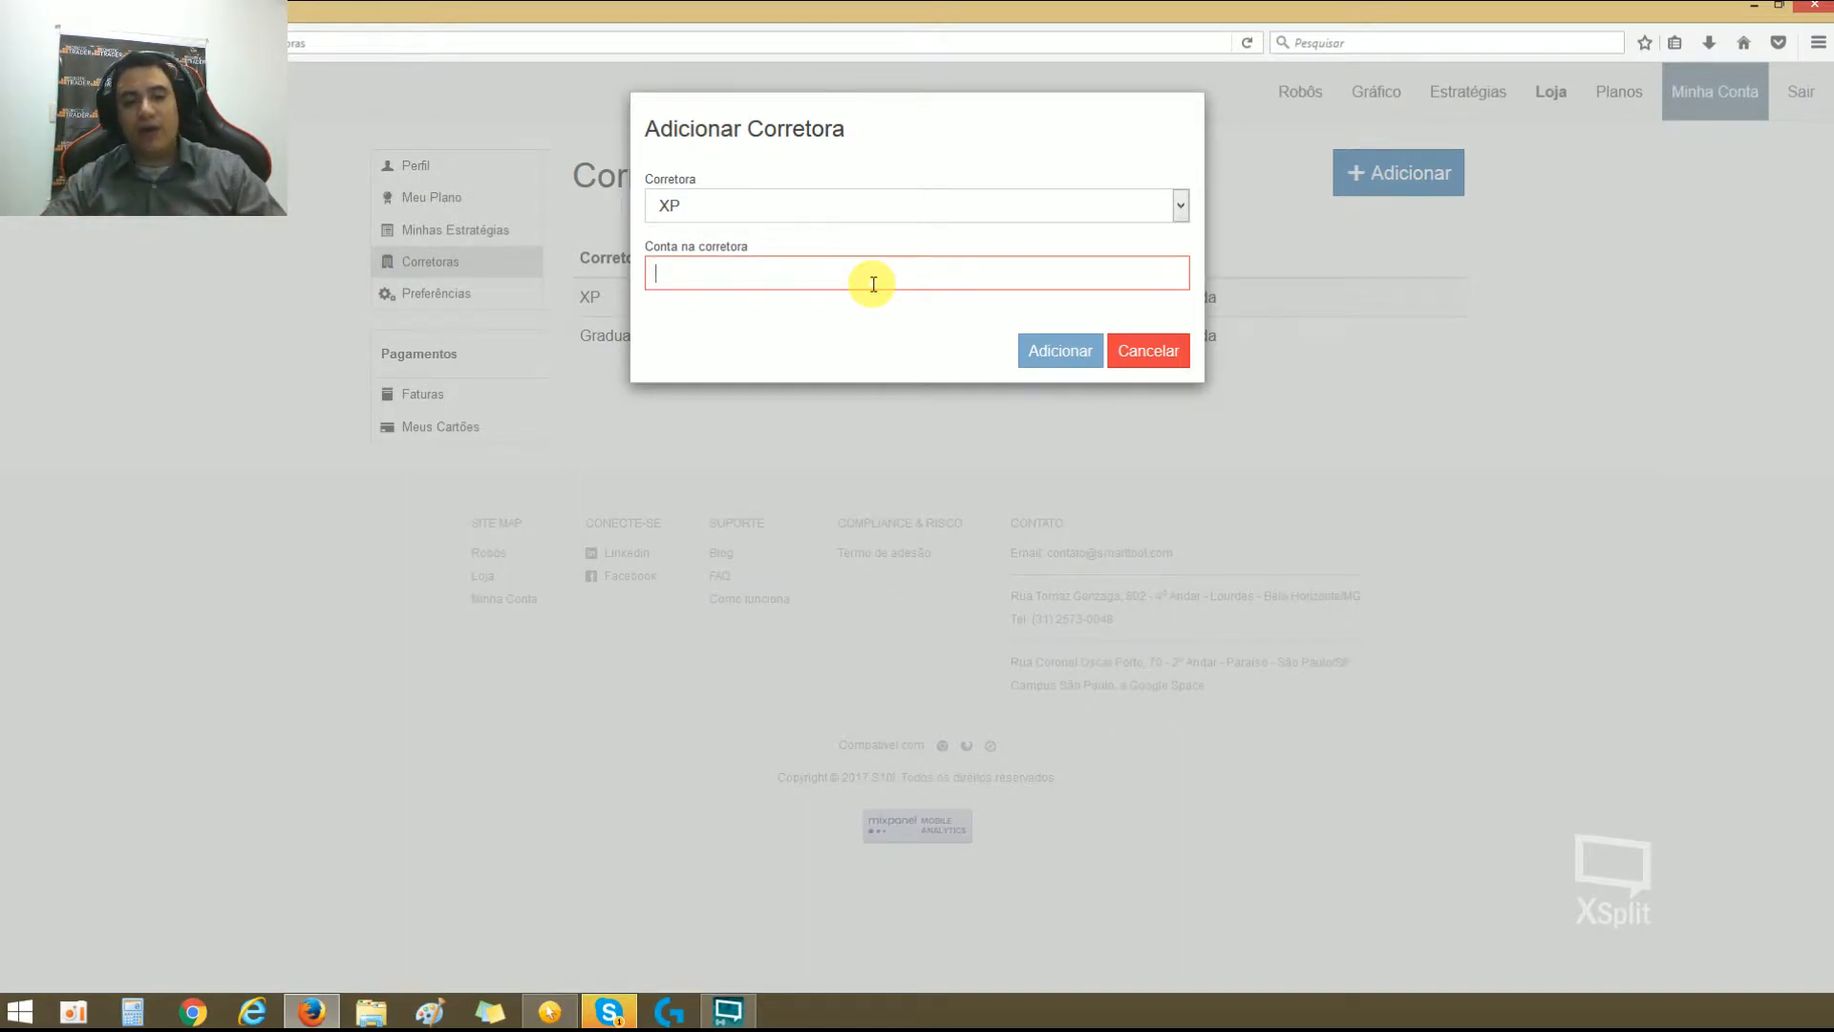
{"action": "type", "text": "123456"}
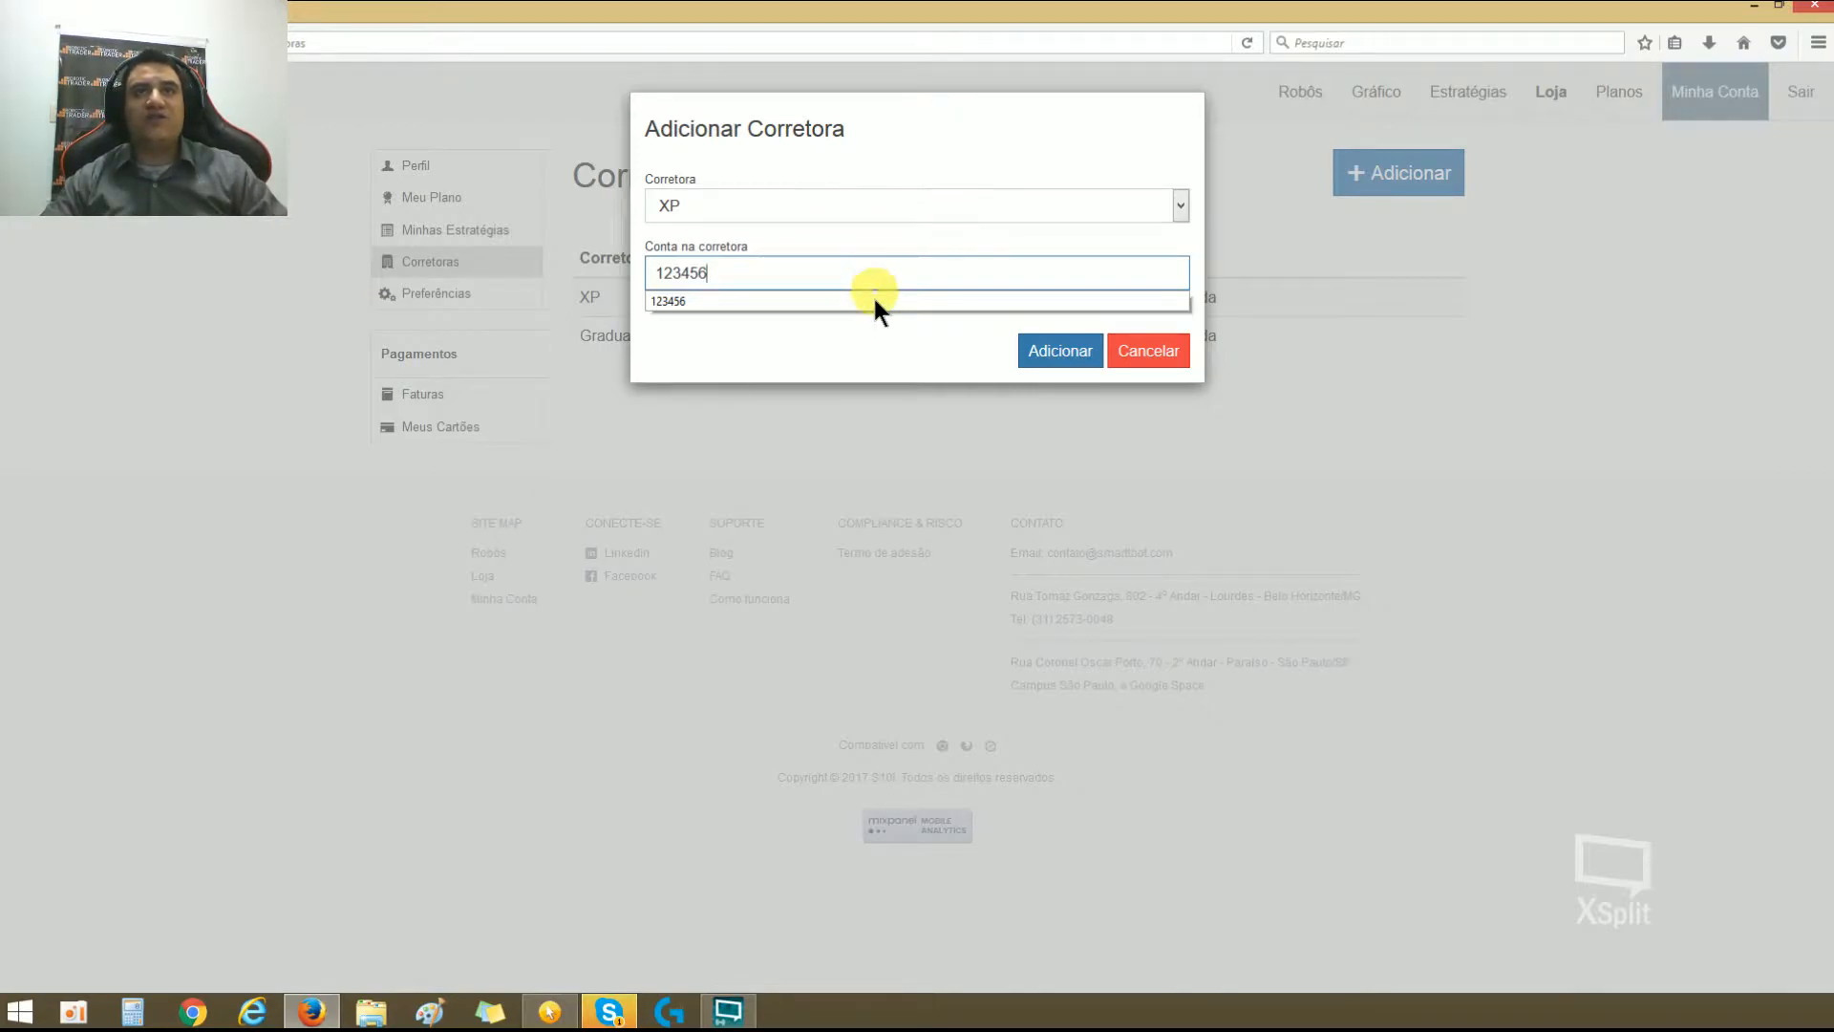
{"action": "left_click", "coordinate": [874, 300]}
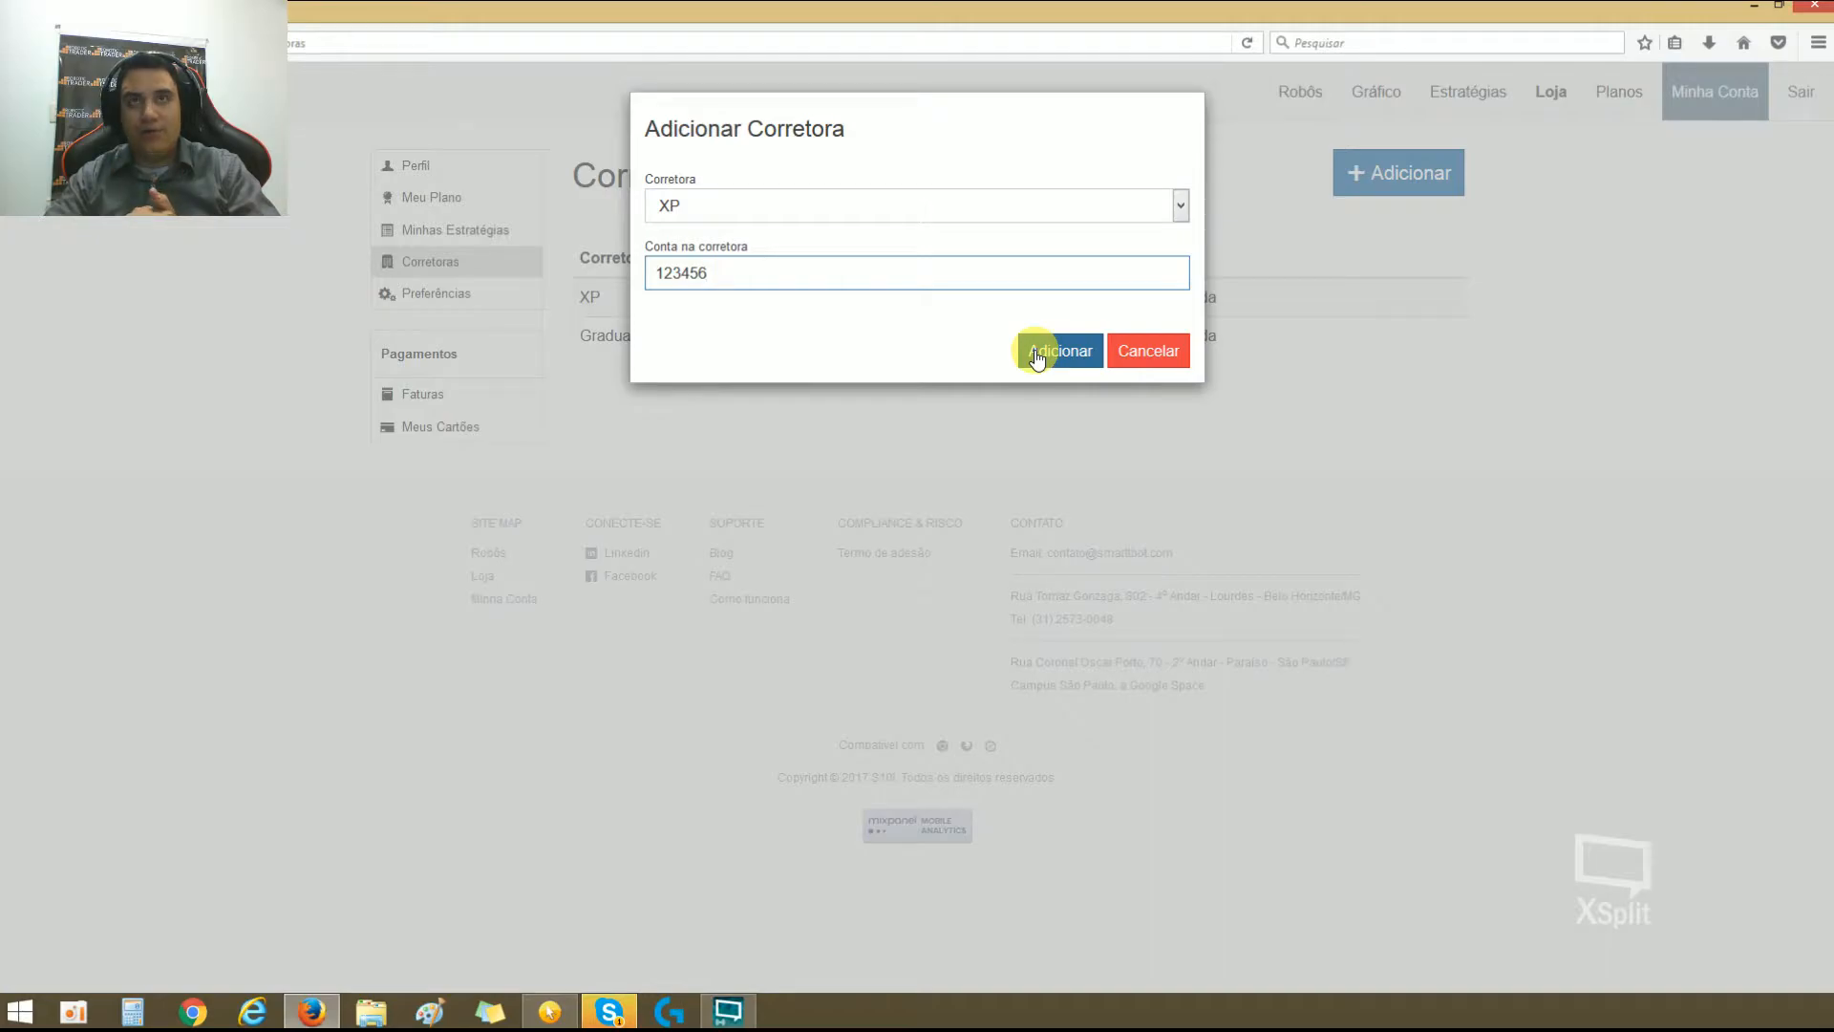
Step: Move the Corretoras window off the screen and bring the Robôs page window back maximized
{"action": "left_click_drag", "start_coordinate": [1450, 4], "coordinate": [0, 228]}
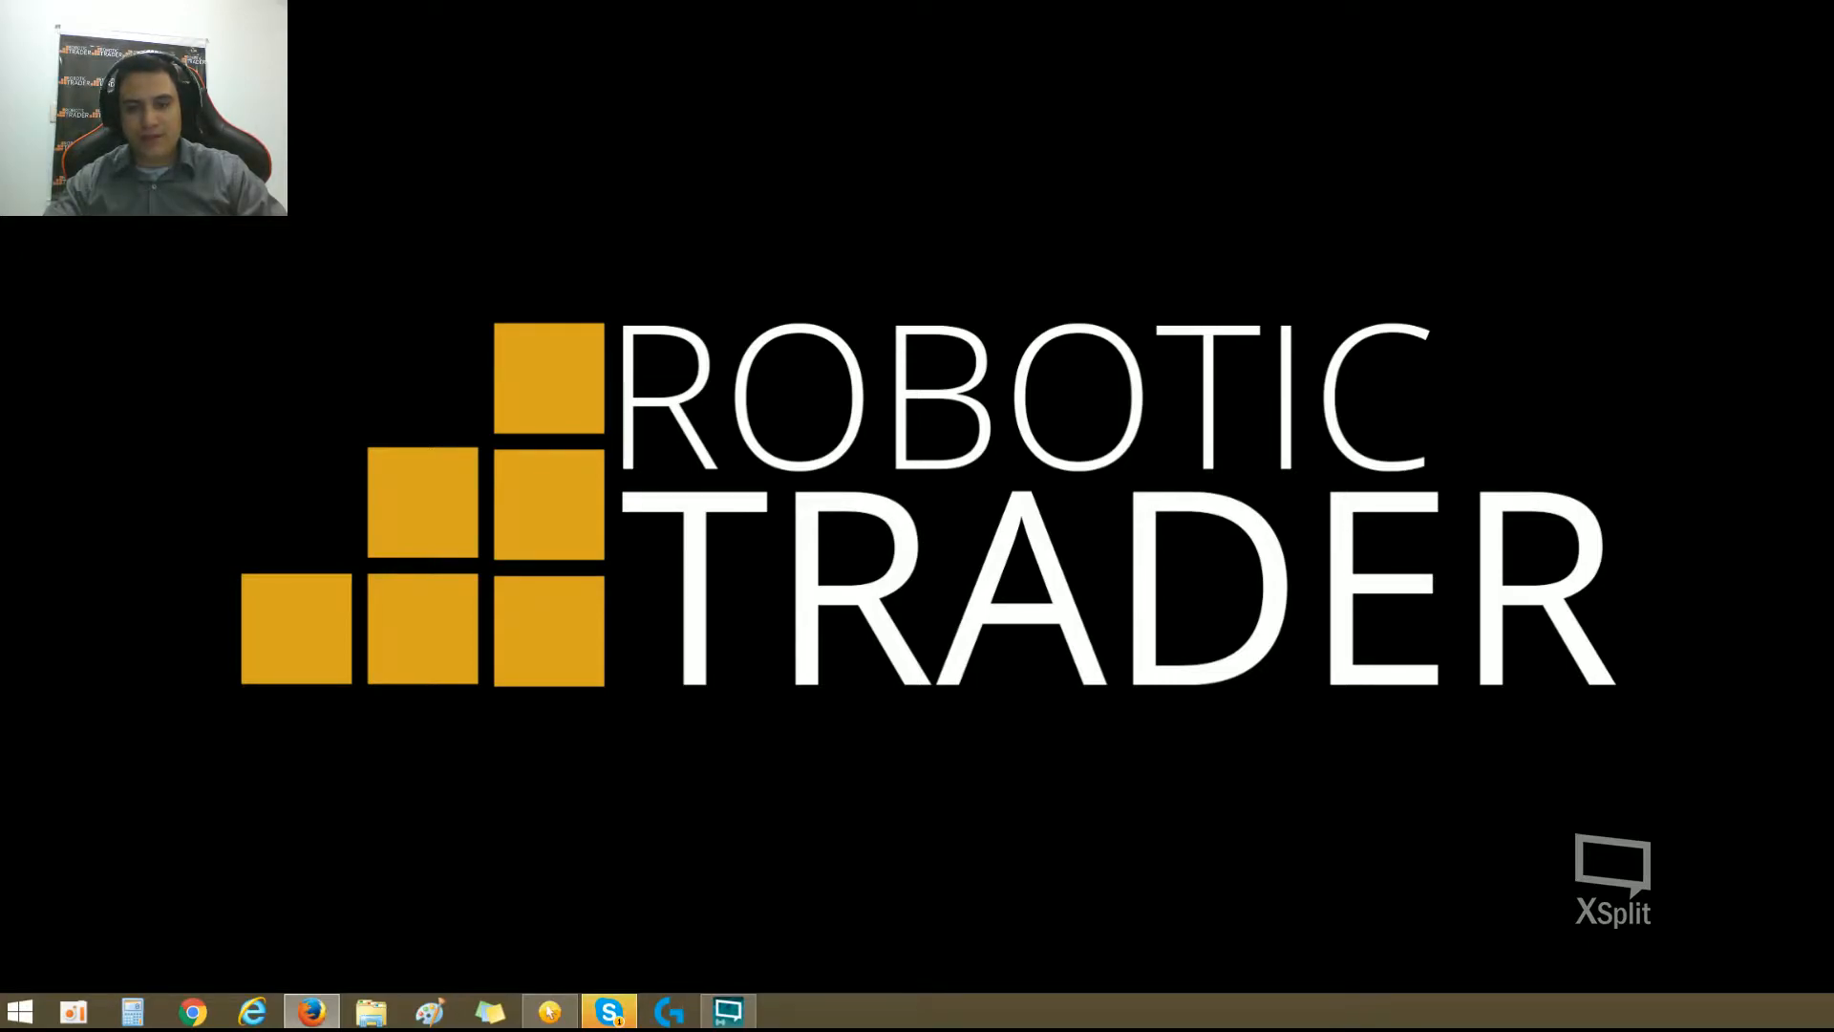
{"action": "left_click_drag", "start_coordinate": [0, 231], "coordinate": [1523, 259]}
{"action": "left_click", "coordinate": [1588, 245]}
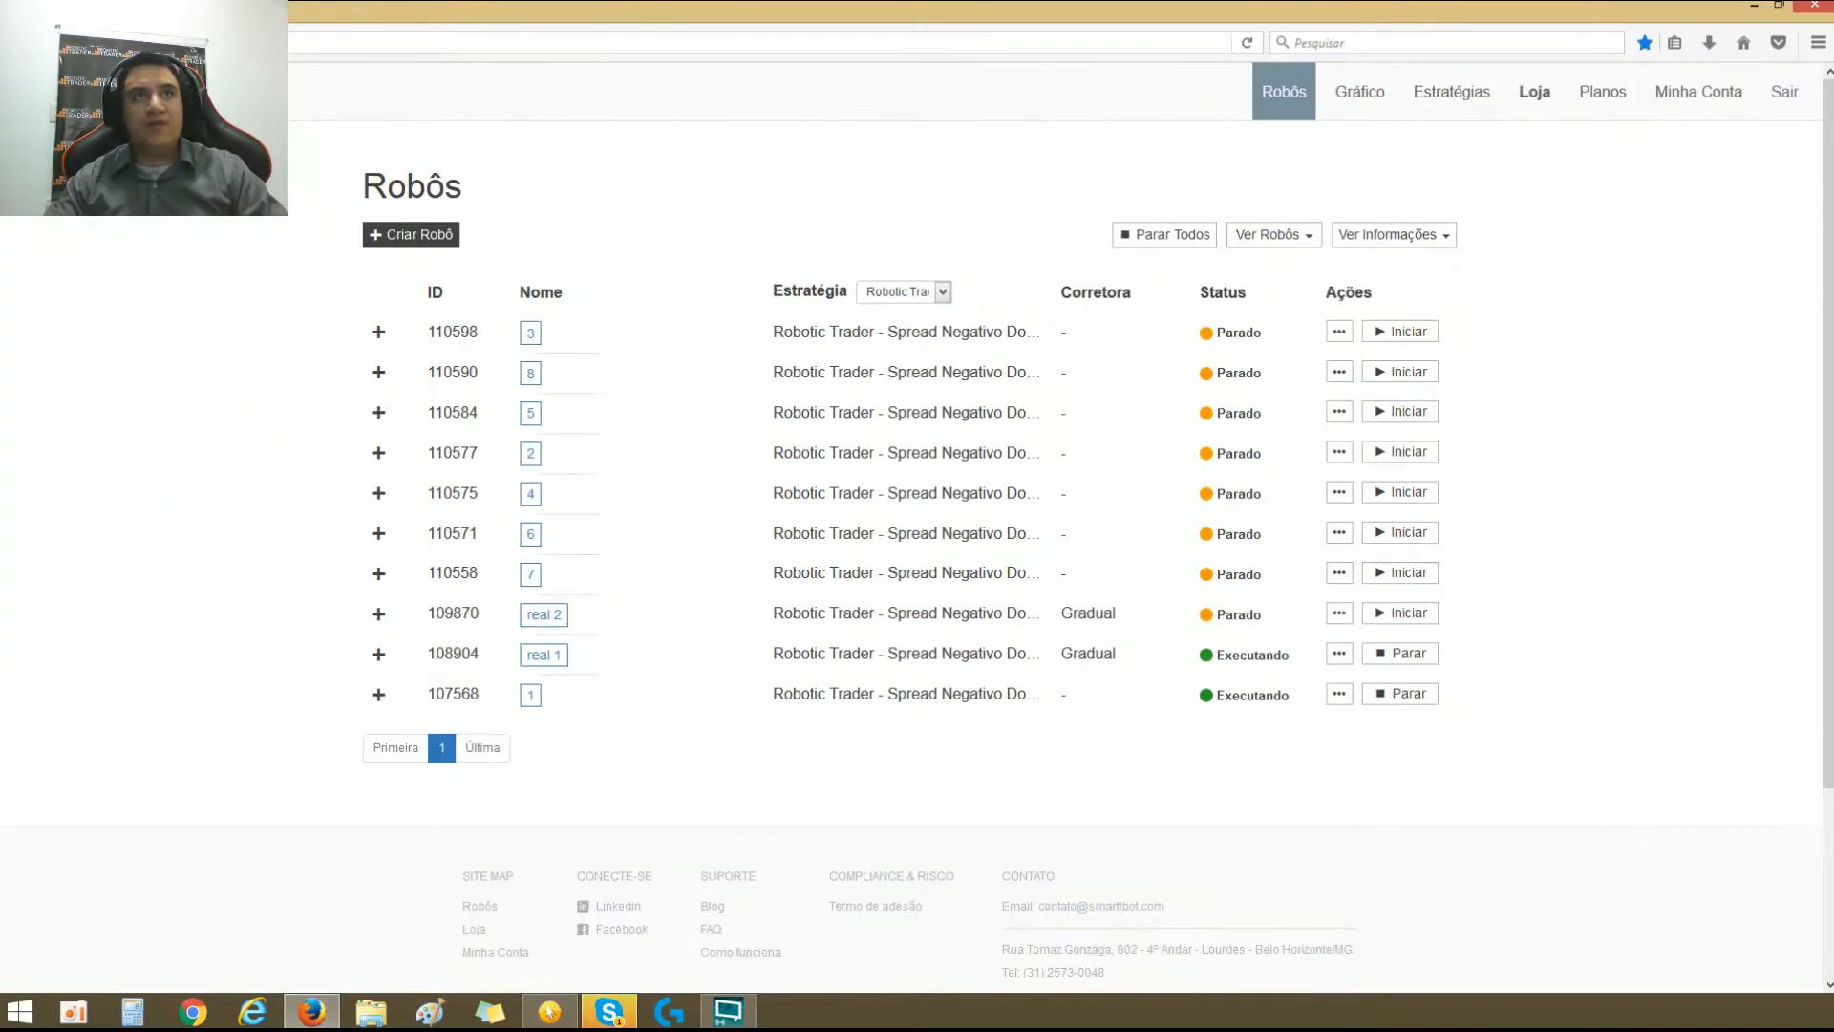
Step: Start a new simulated robot named teste and assign the Robotic Trader - Spread Negativo Do Ponto X strategy
{"action": "left_click", "coordinate": [379, 240]}
{"action": "left_click", "coordinate": [817, 244]}
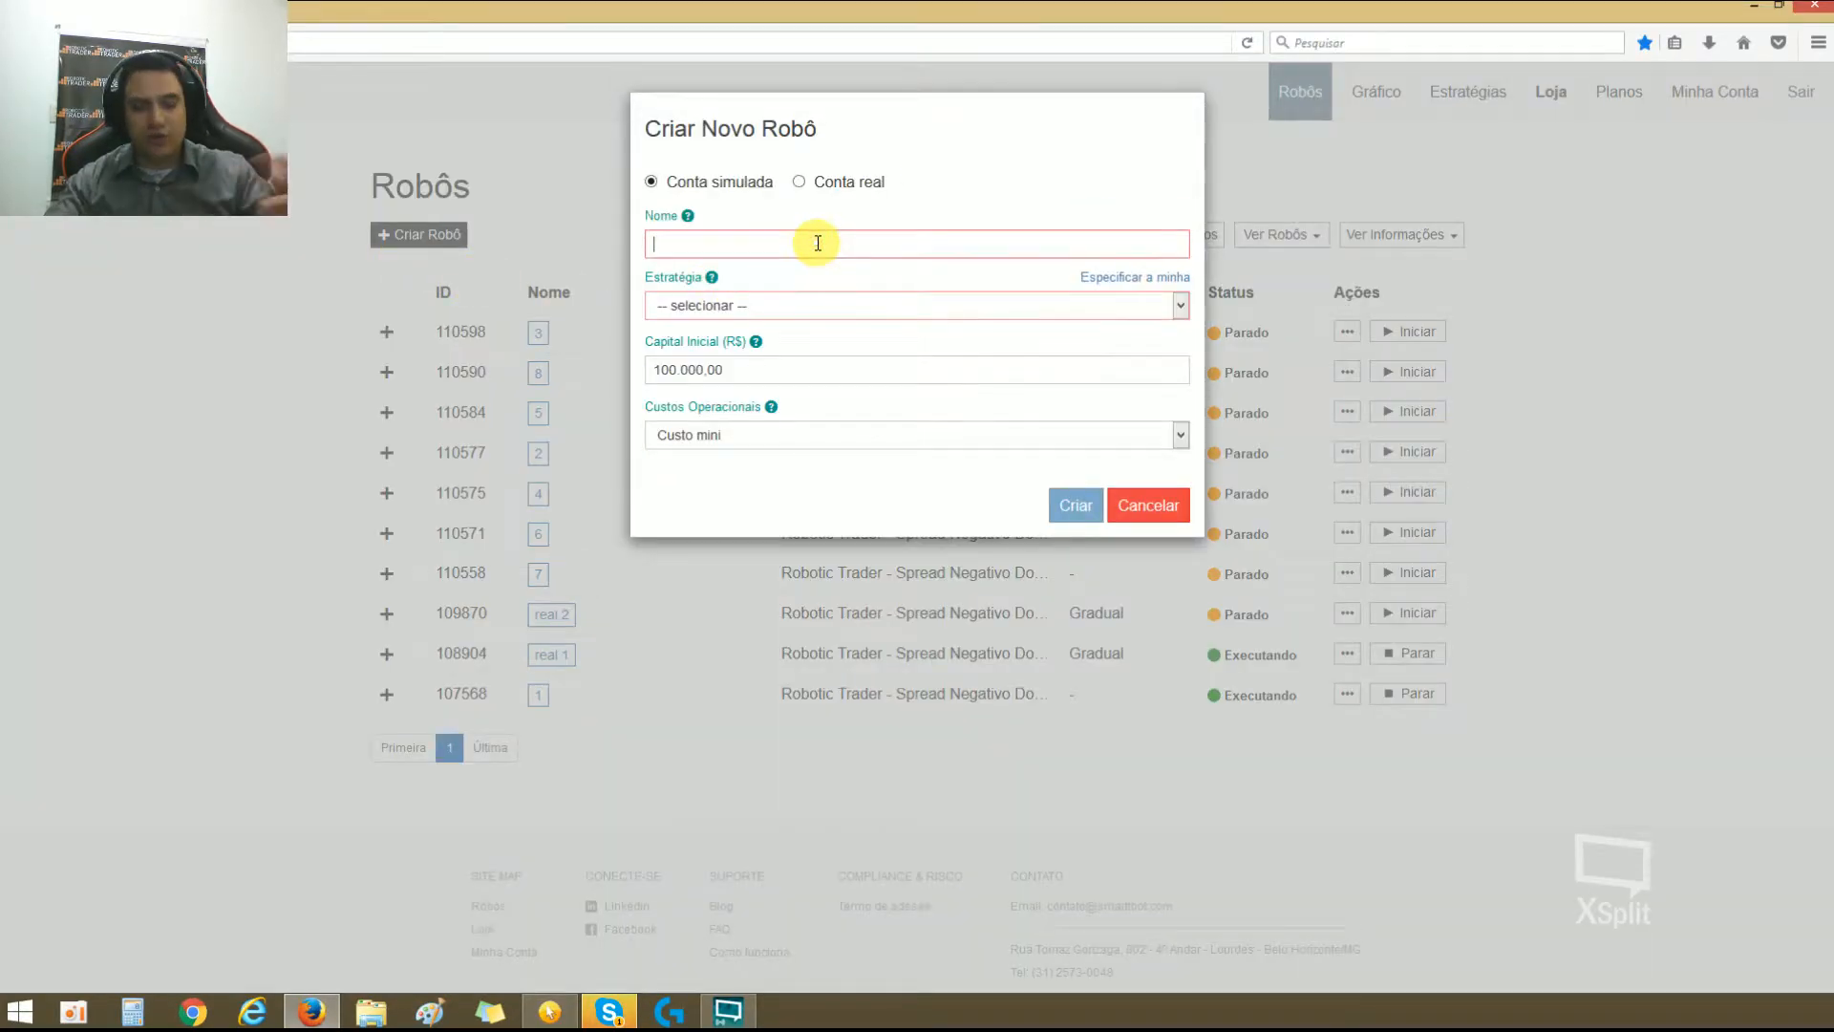
{"action": "type", "text": "teste"}
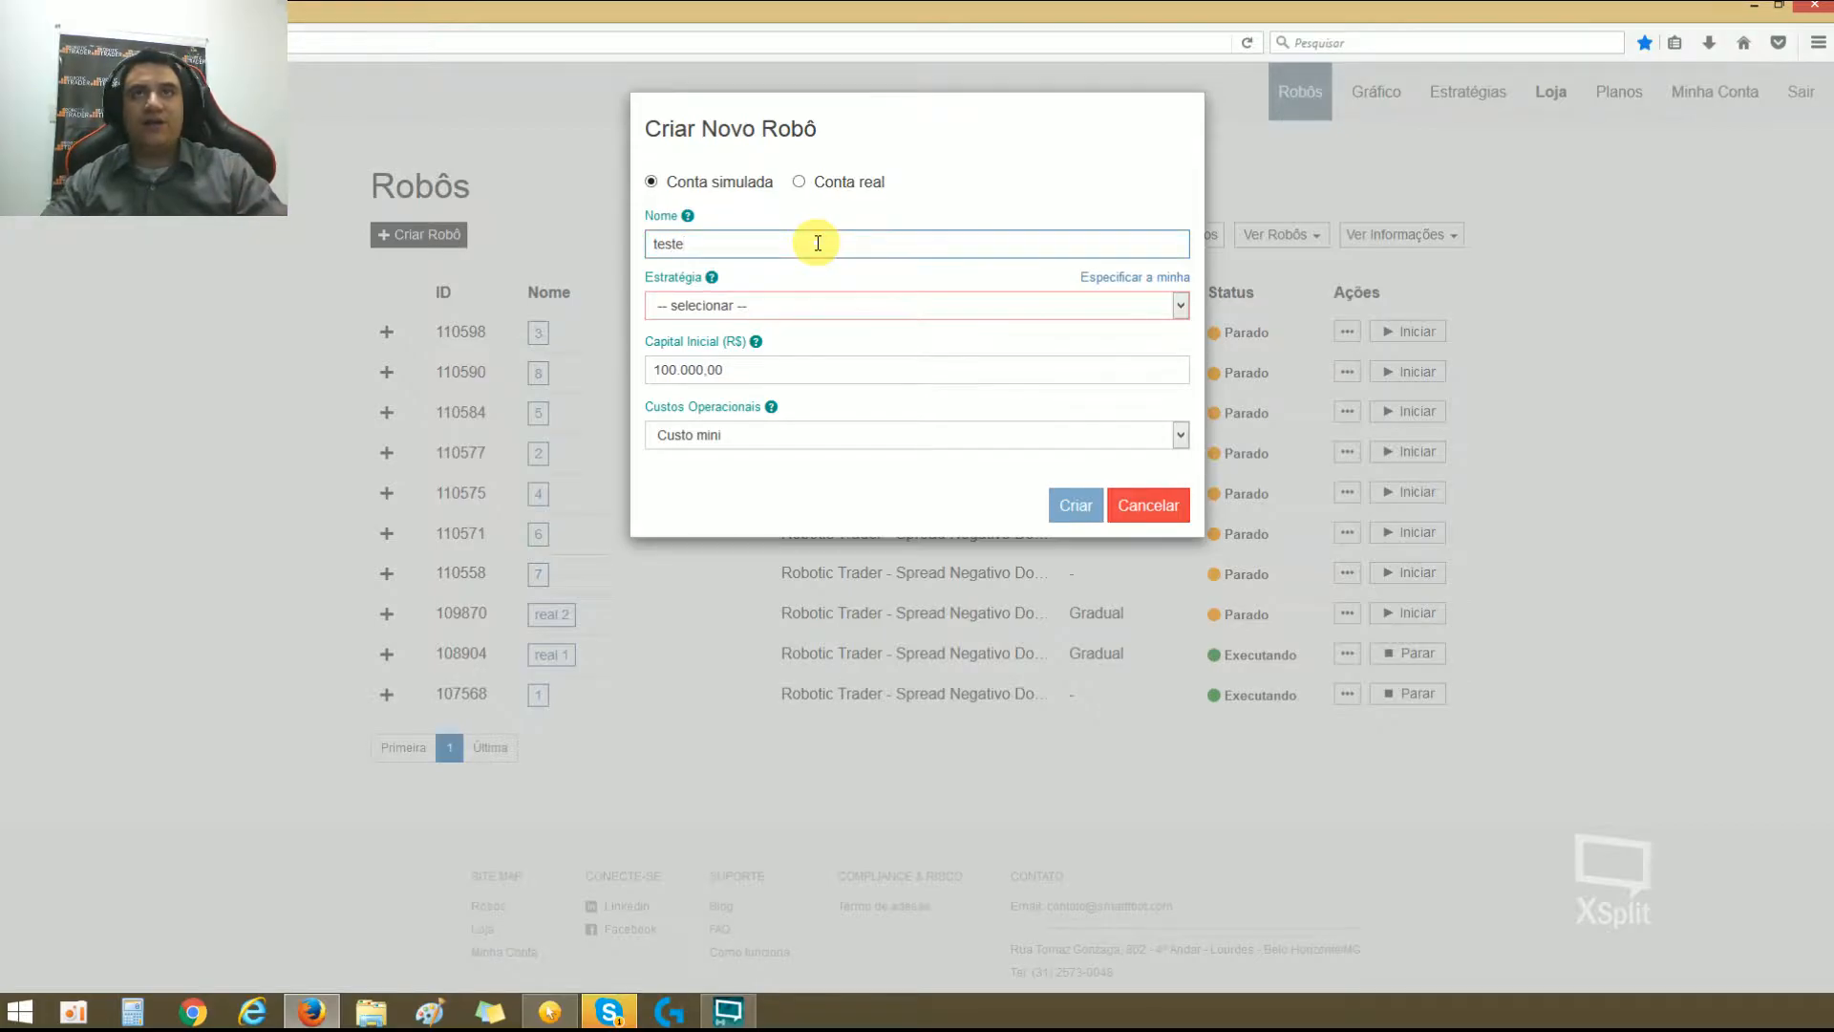
{"action": "left_click", "coordinate": [801, 307]}
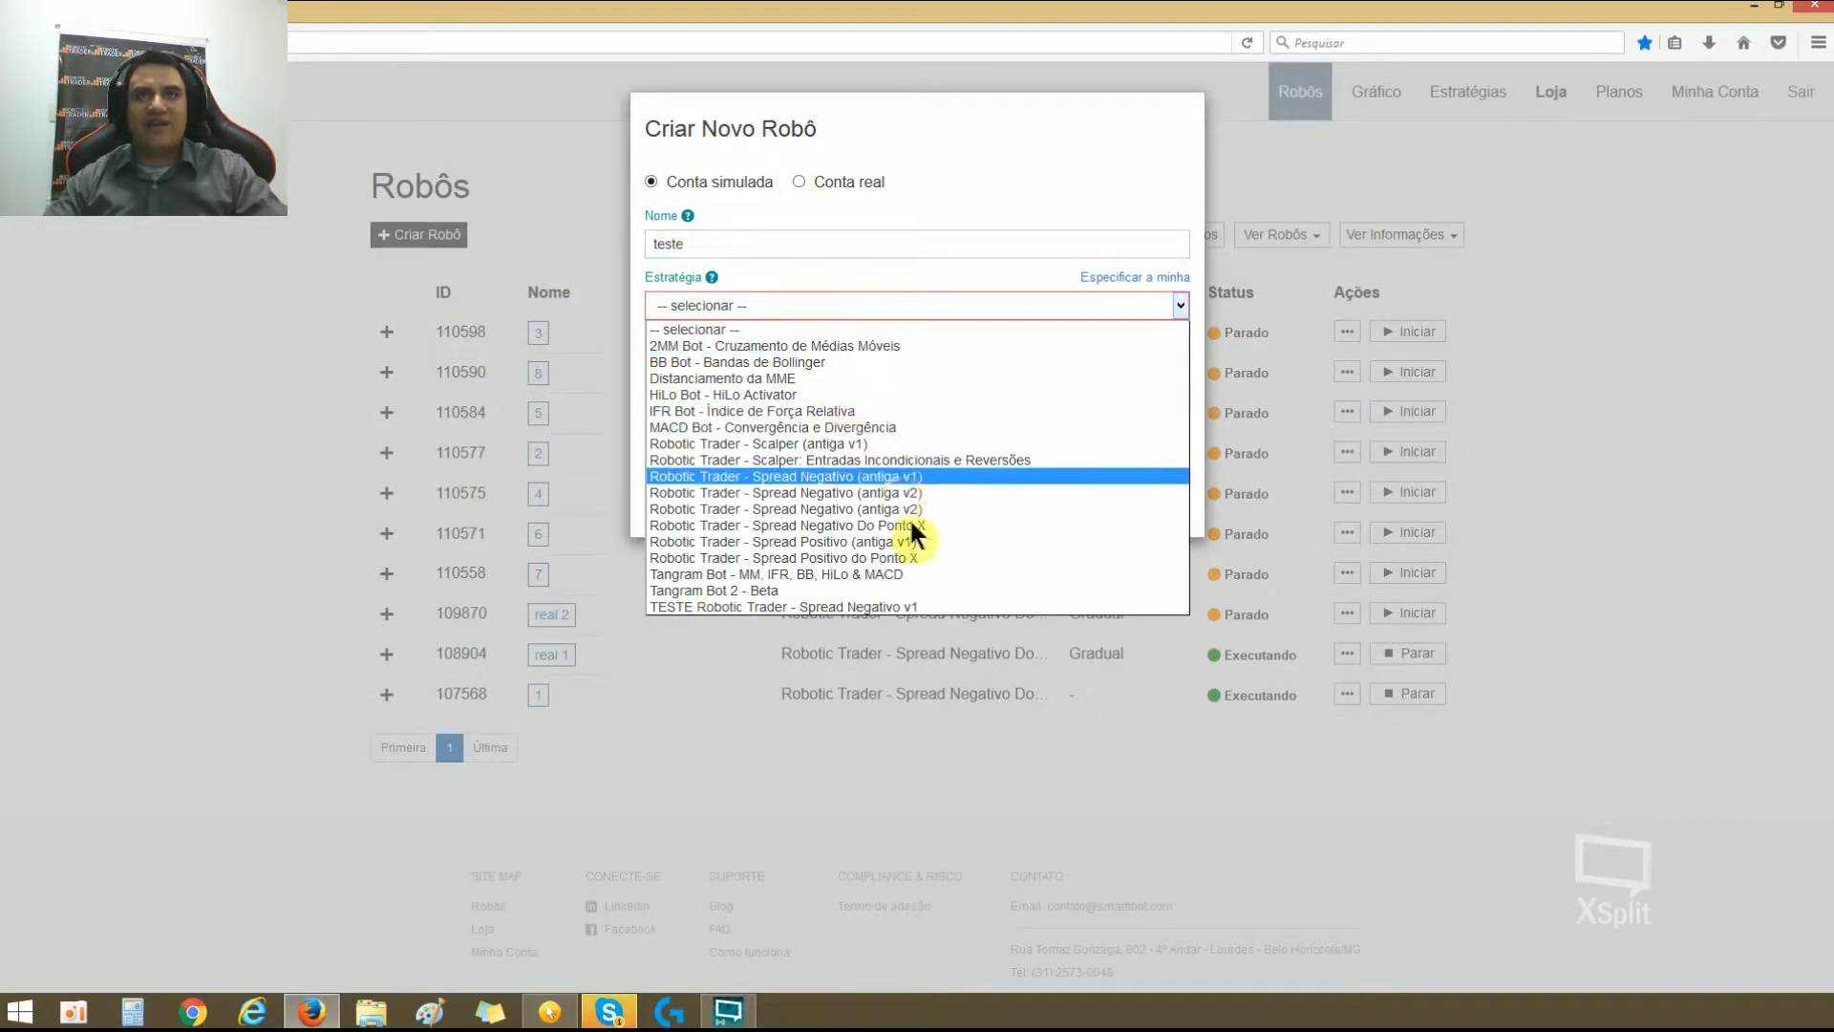
{"action": "left_click", "coordinate": [920, 559]}
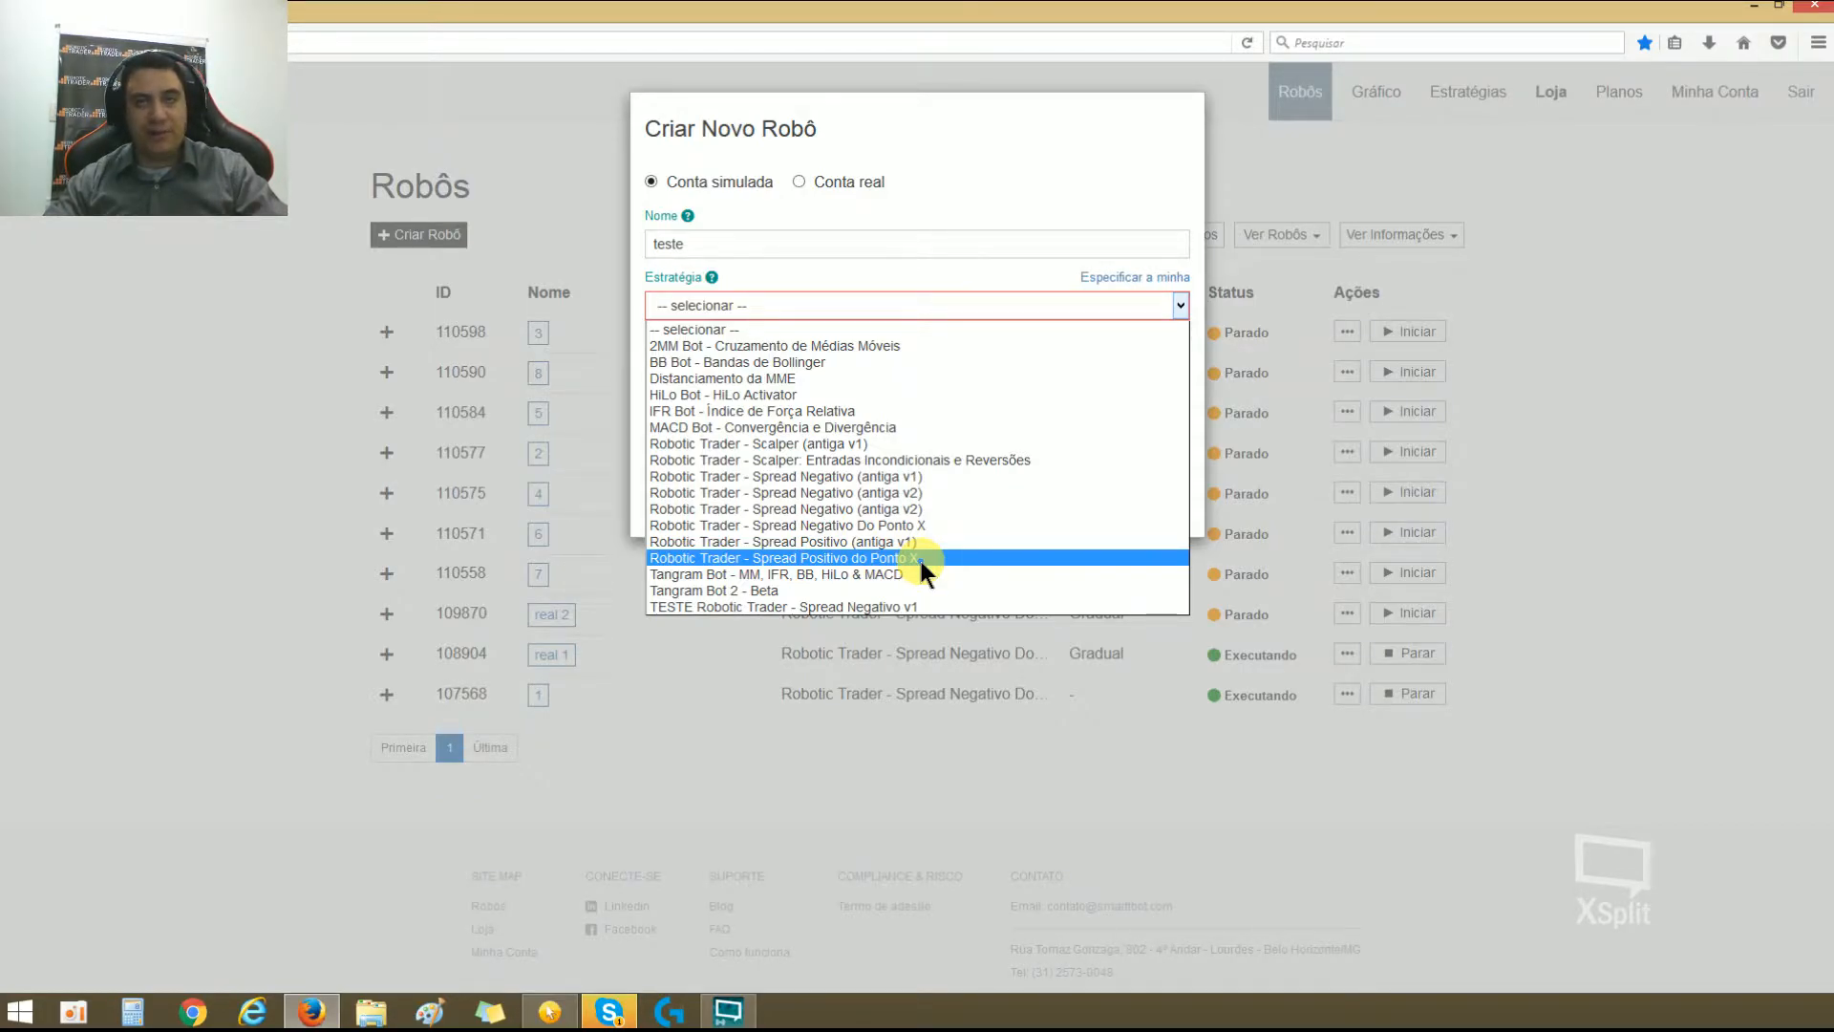
{"action": "left_click", "coordinate": [923, 507]}
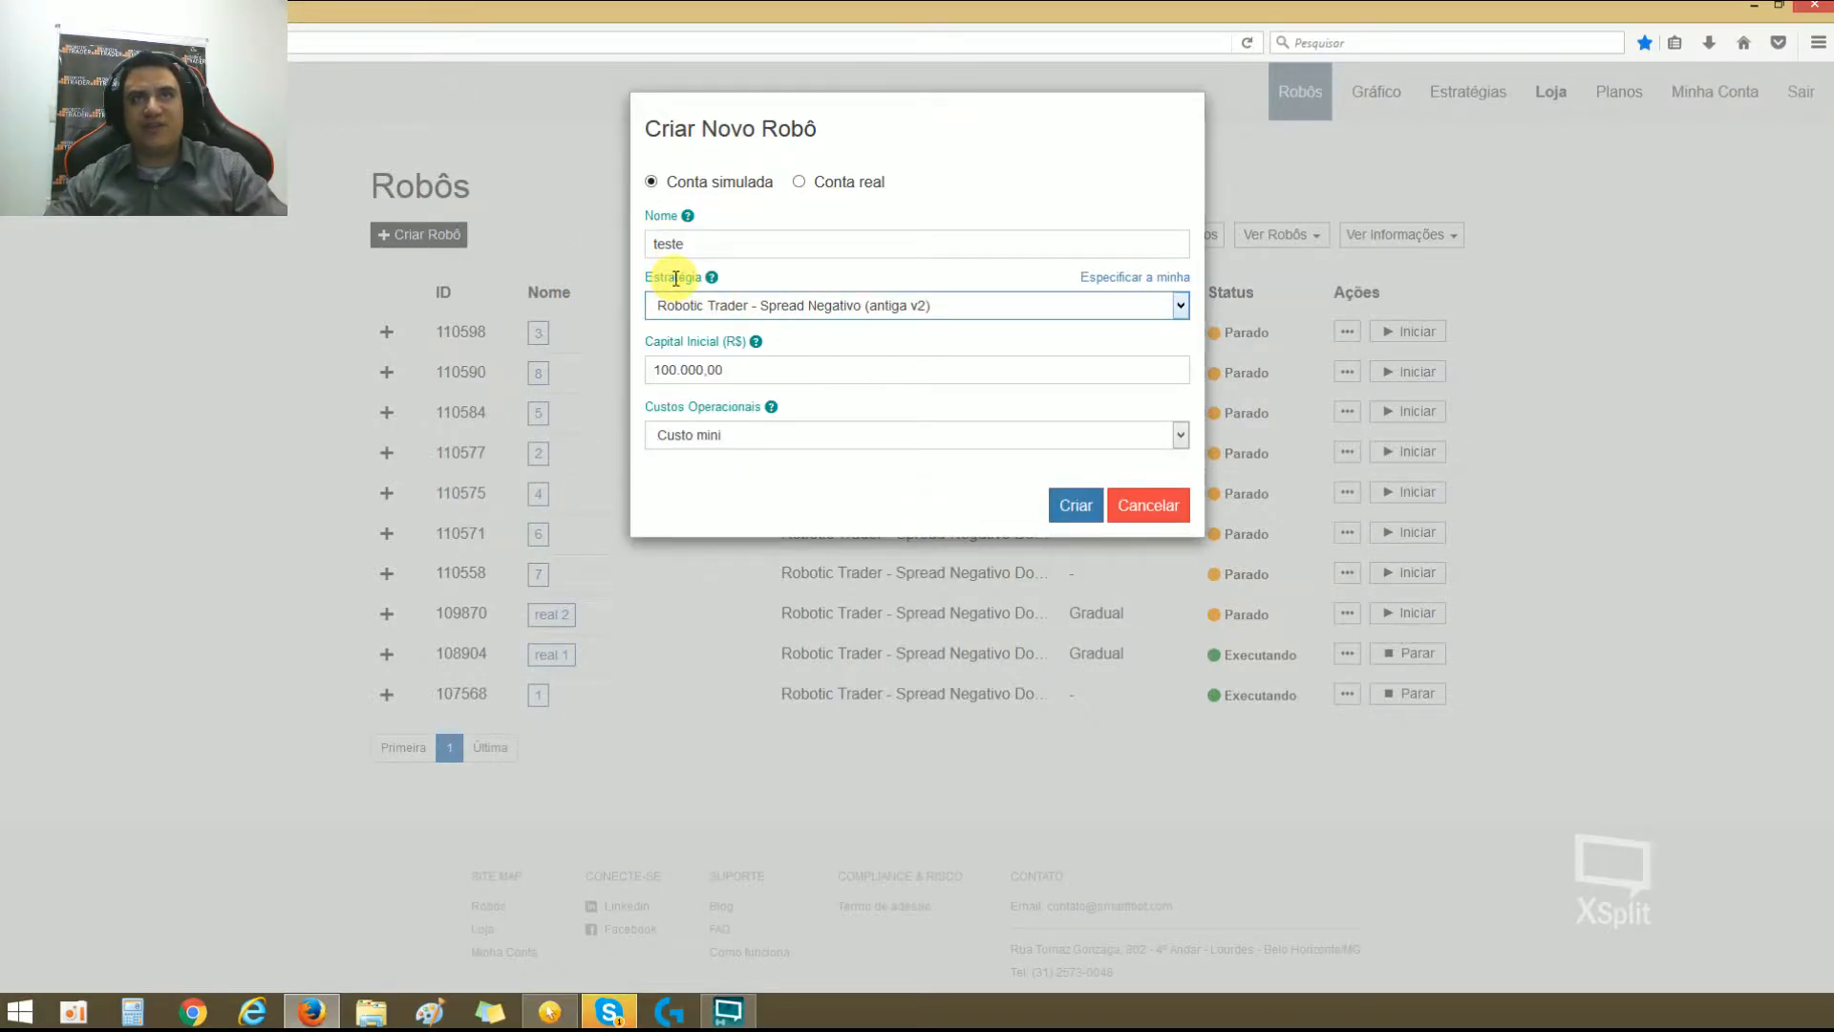
{"action": "left_click", "coordinate": [921, 306]}
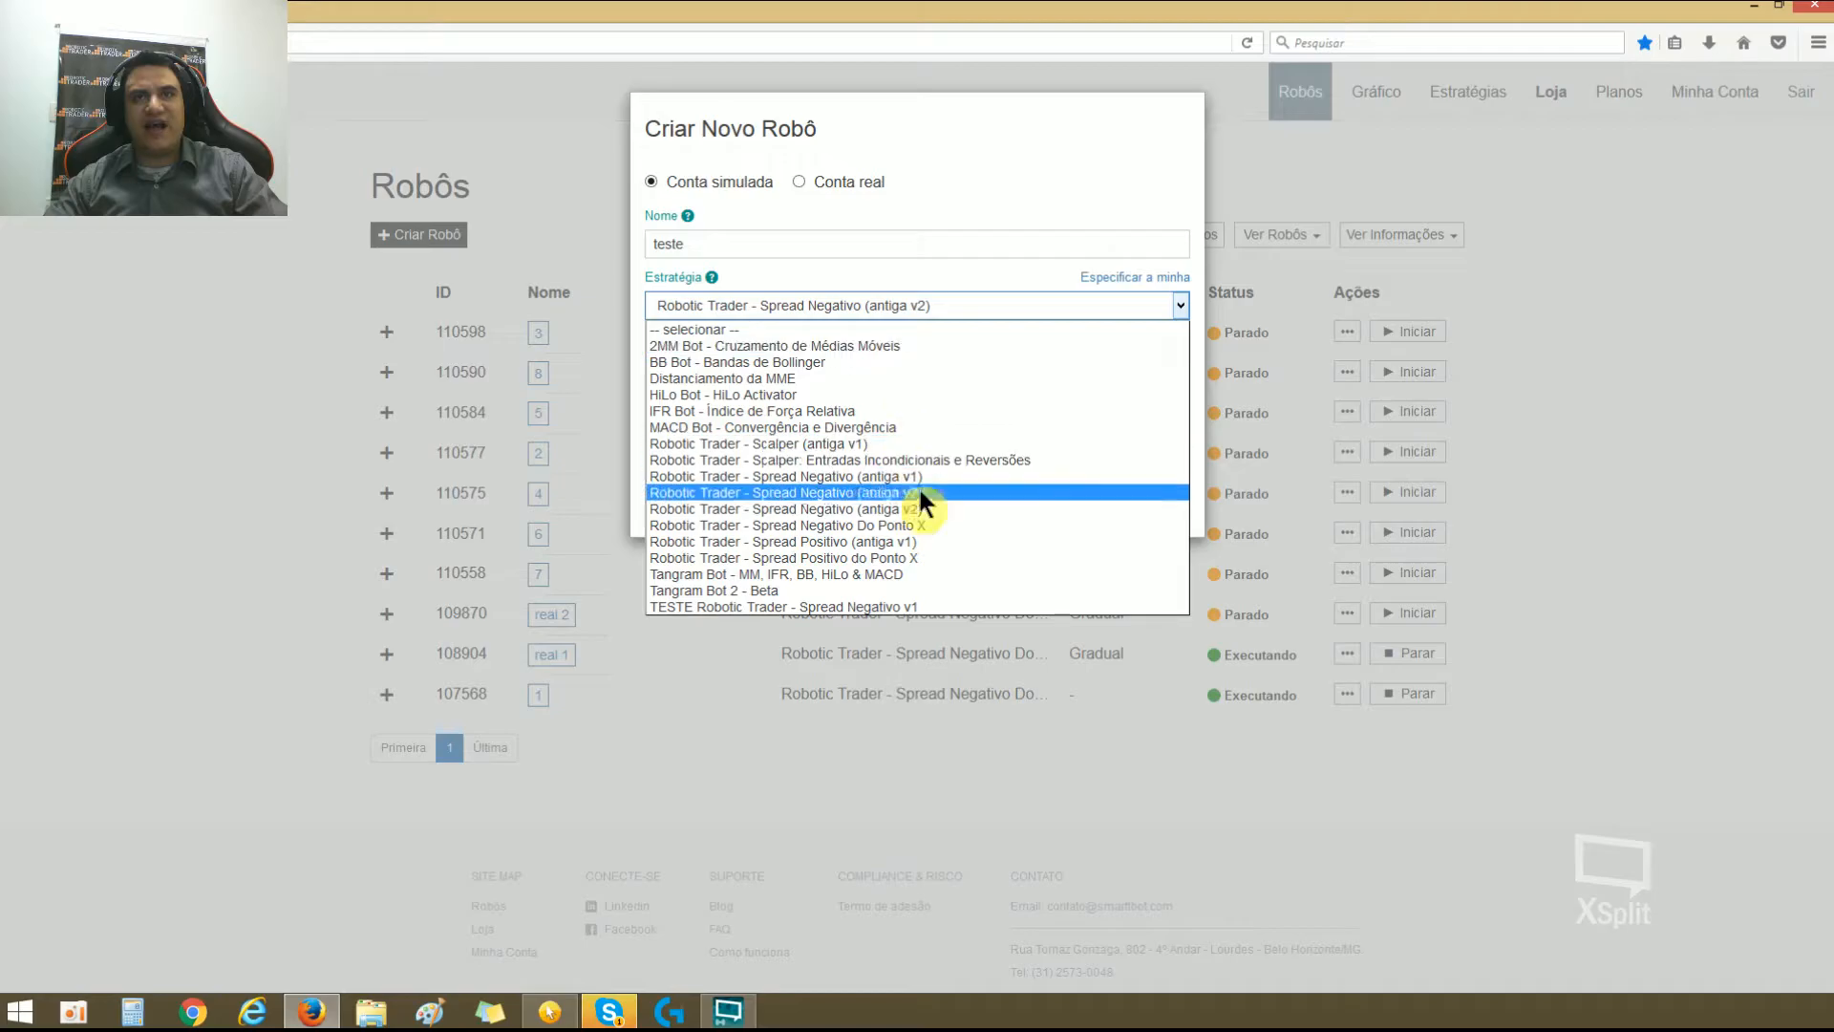
{"action": "left_click", "coordinate": [927, 520]}
Step: Set the robot's Capital Inicial to 1.000,00 and create it
{"action": "double_click", "coordinate": [836, 367]}
{"action": "triple_click", "coordinate": [836, 366]}
{"action": "type", "text": "1,000,00"}
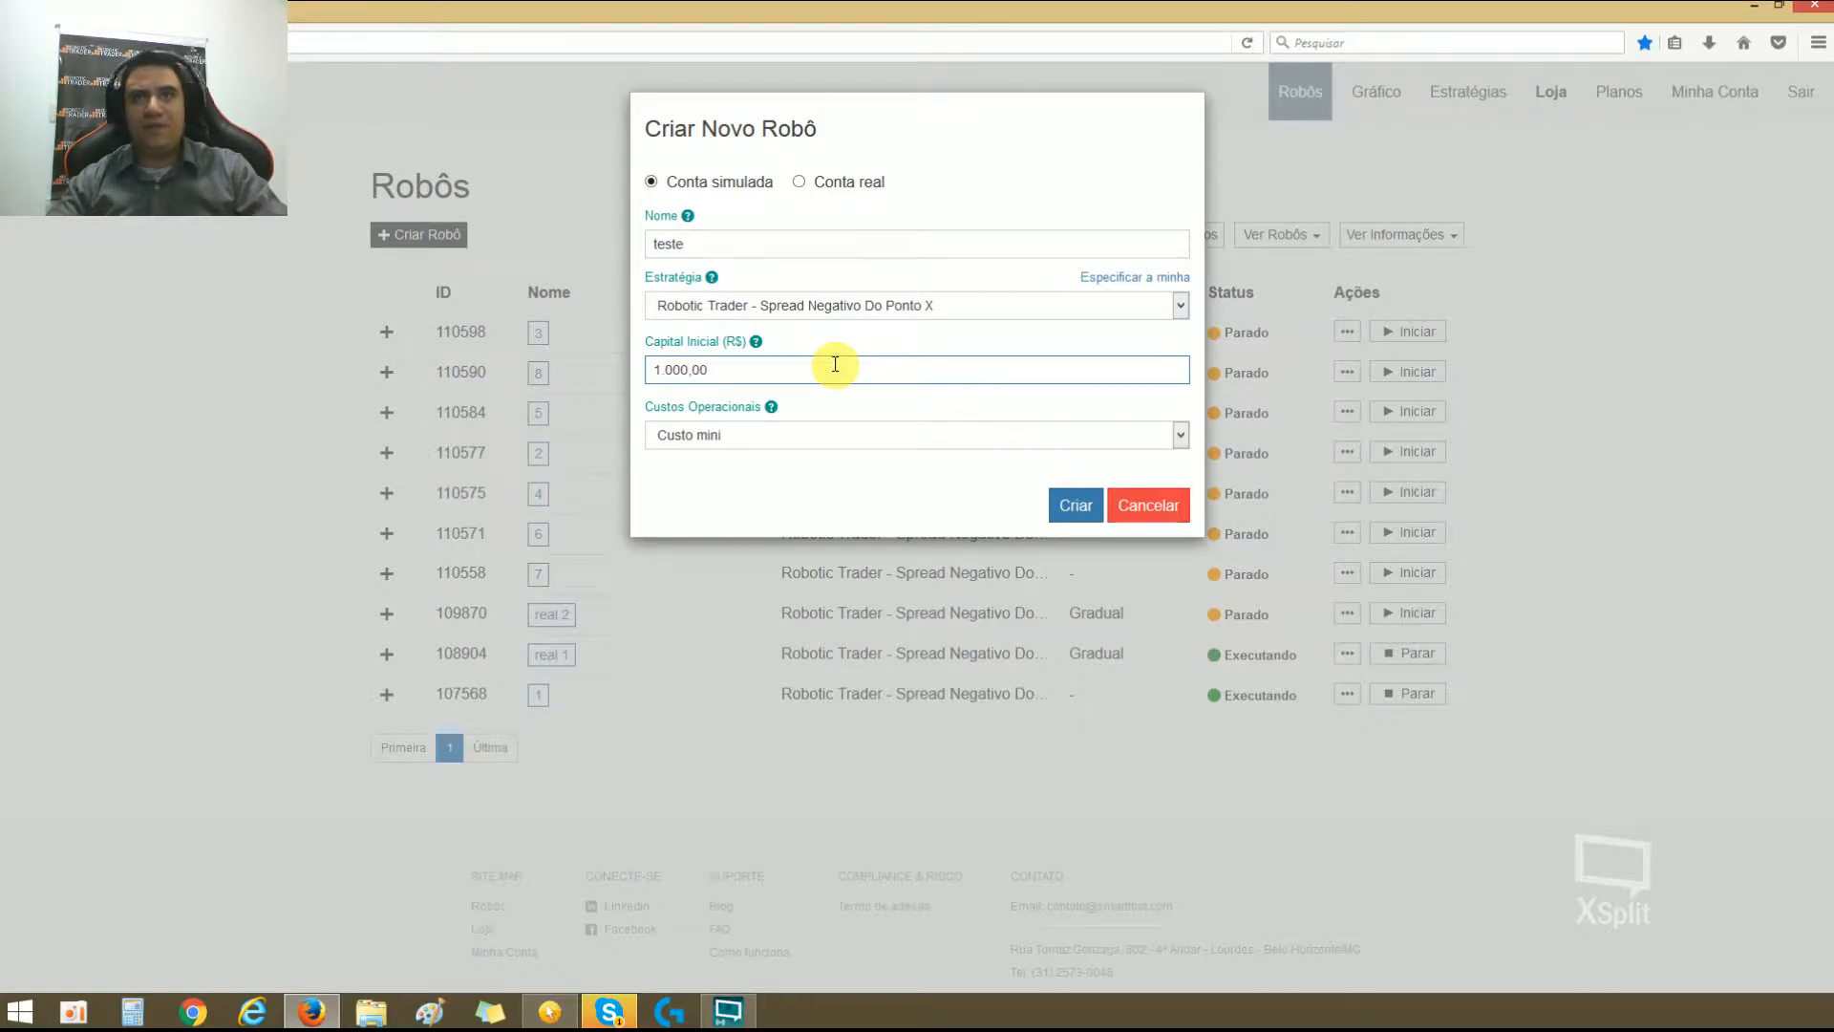
{"action": "left_click", "coordinate": [1062, 511]}
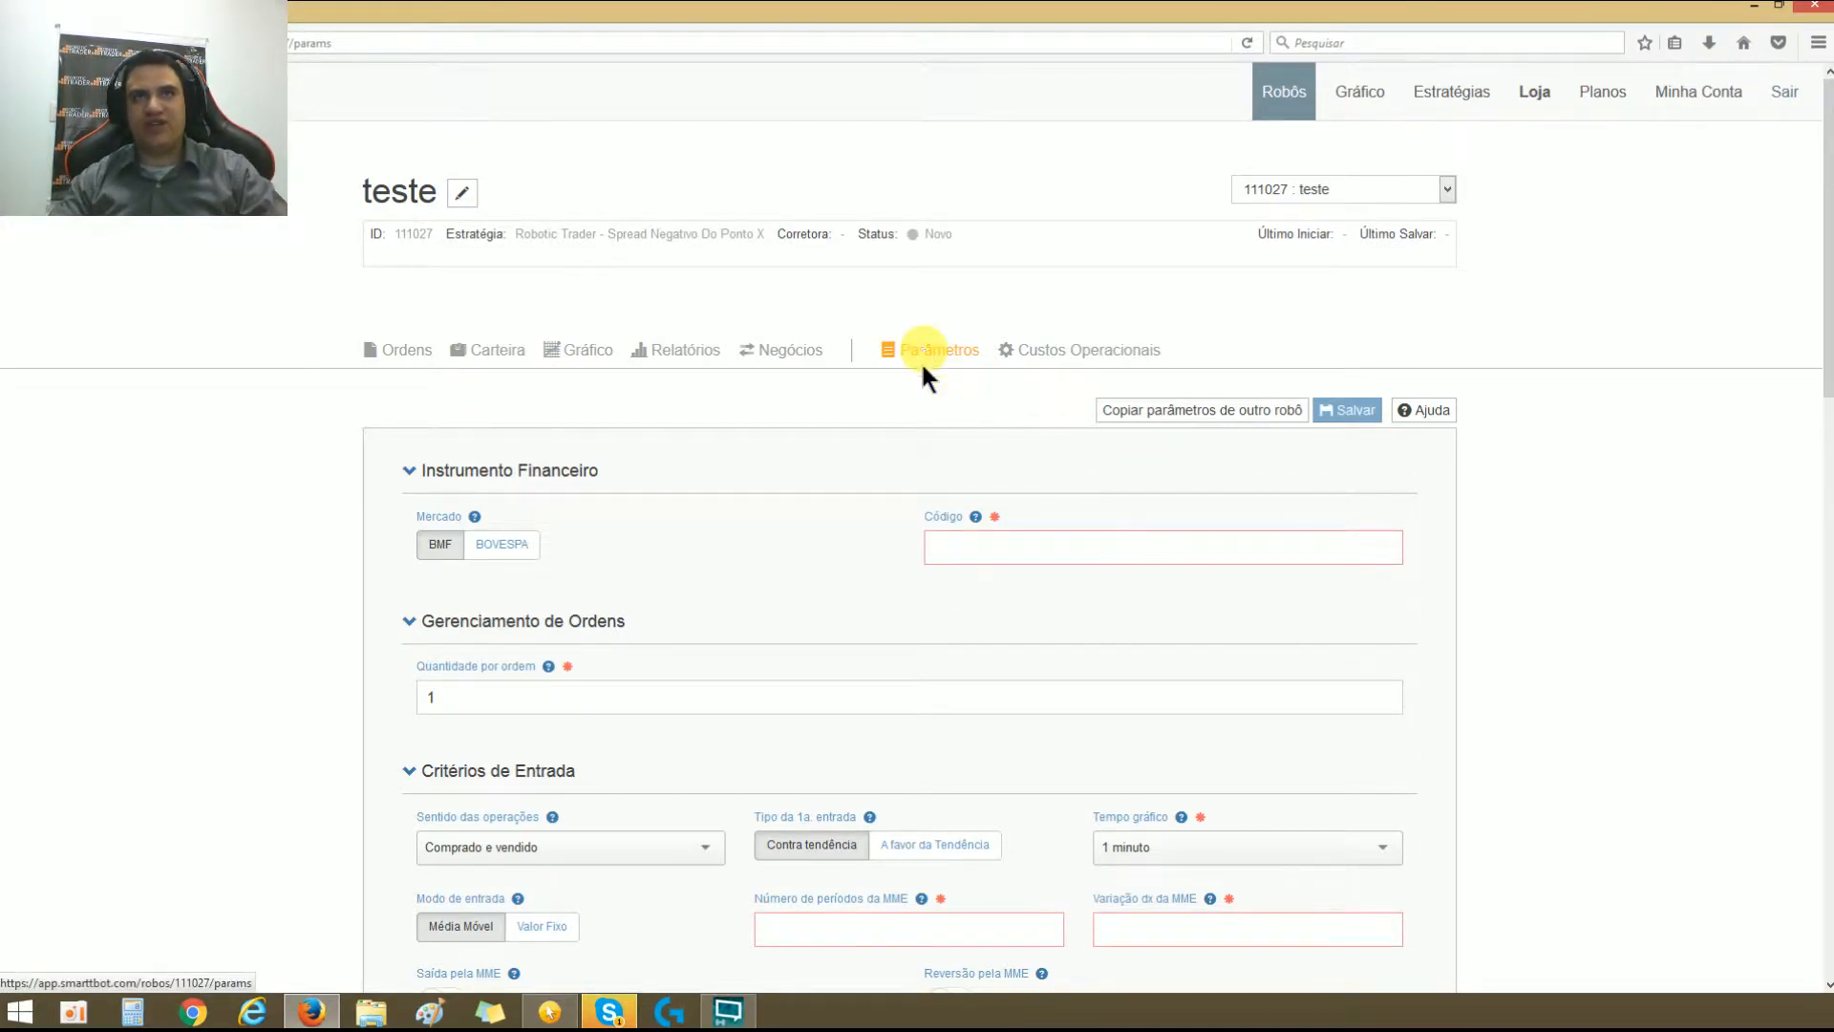
Step: Collapse every parameter section below Instrumento Financeiro, from Gerenciamento de Ordens through Risco / Retorno Diário
{"action": "scroll", "coordinate": [1047, 441], "scroll_direction": "down", "scroll_amount": 3}
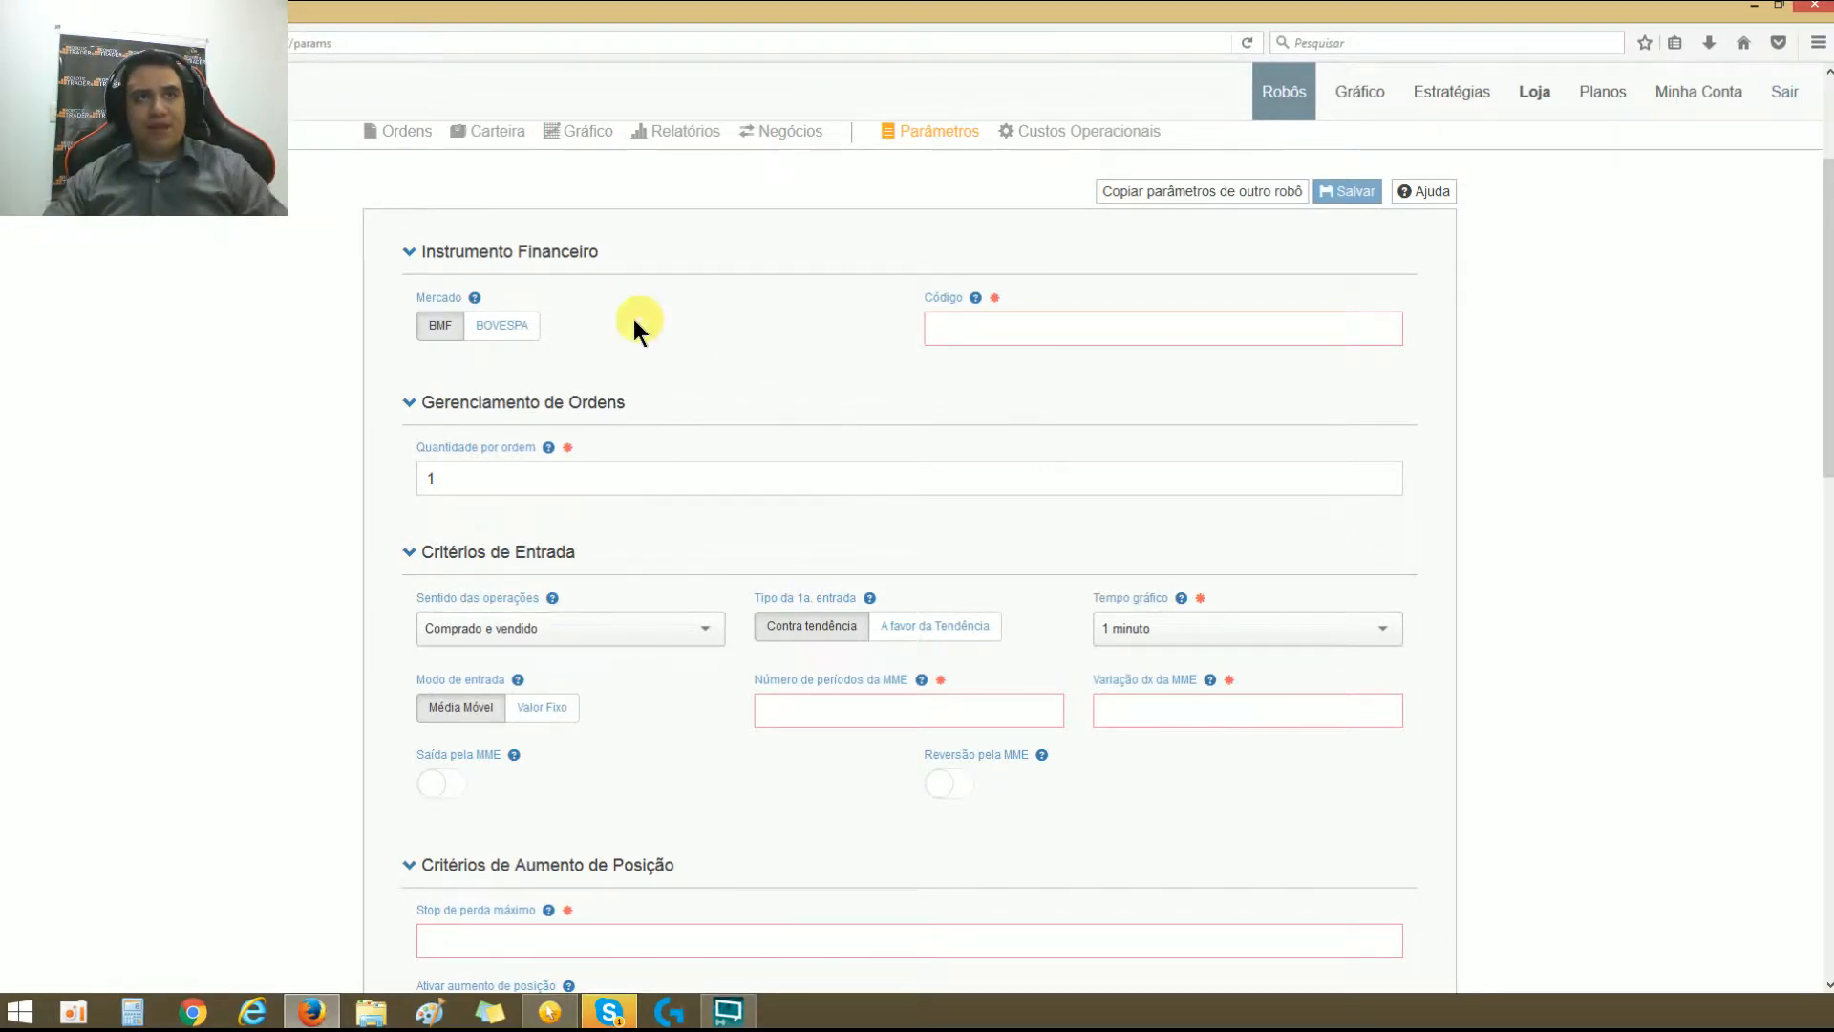
{"action": "left_click", "coordinate": [408, 402]}
{"action": "left_click", "coordinate": [408, 468]}
{"action": "left_click", "coordinate": [408, 532]}
{"action": "left_click", "coordinate": [399, 613]}
{"action": "left_click", "coordinate": [397, 668]}
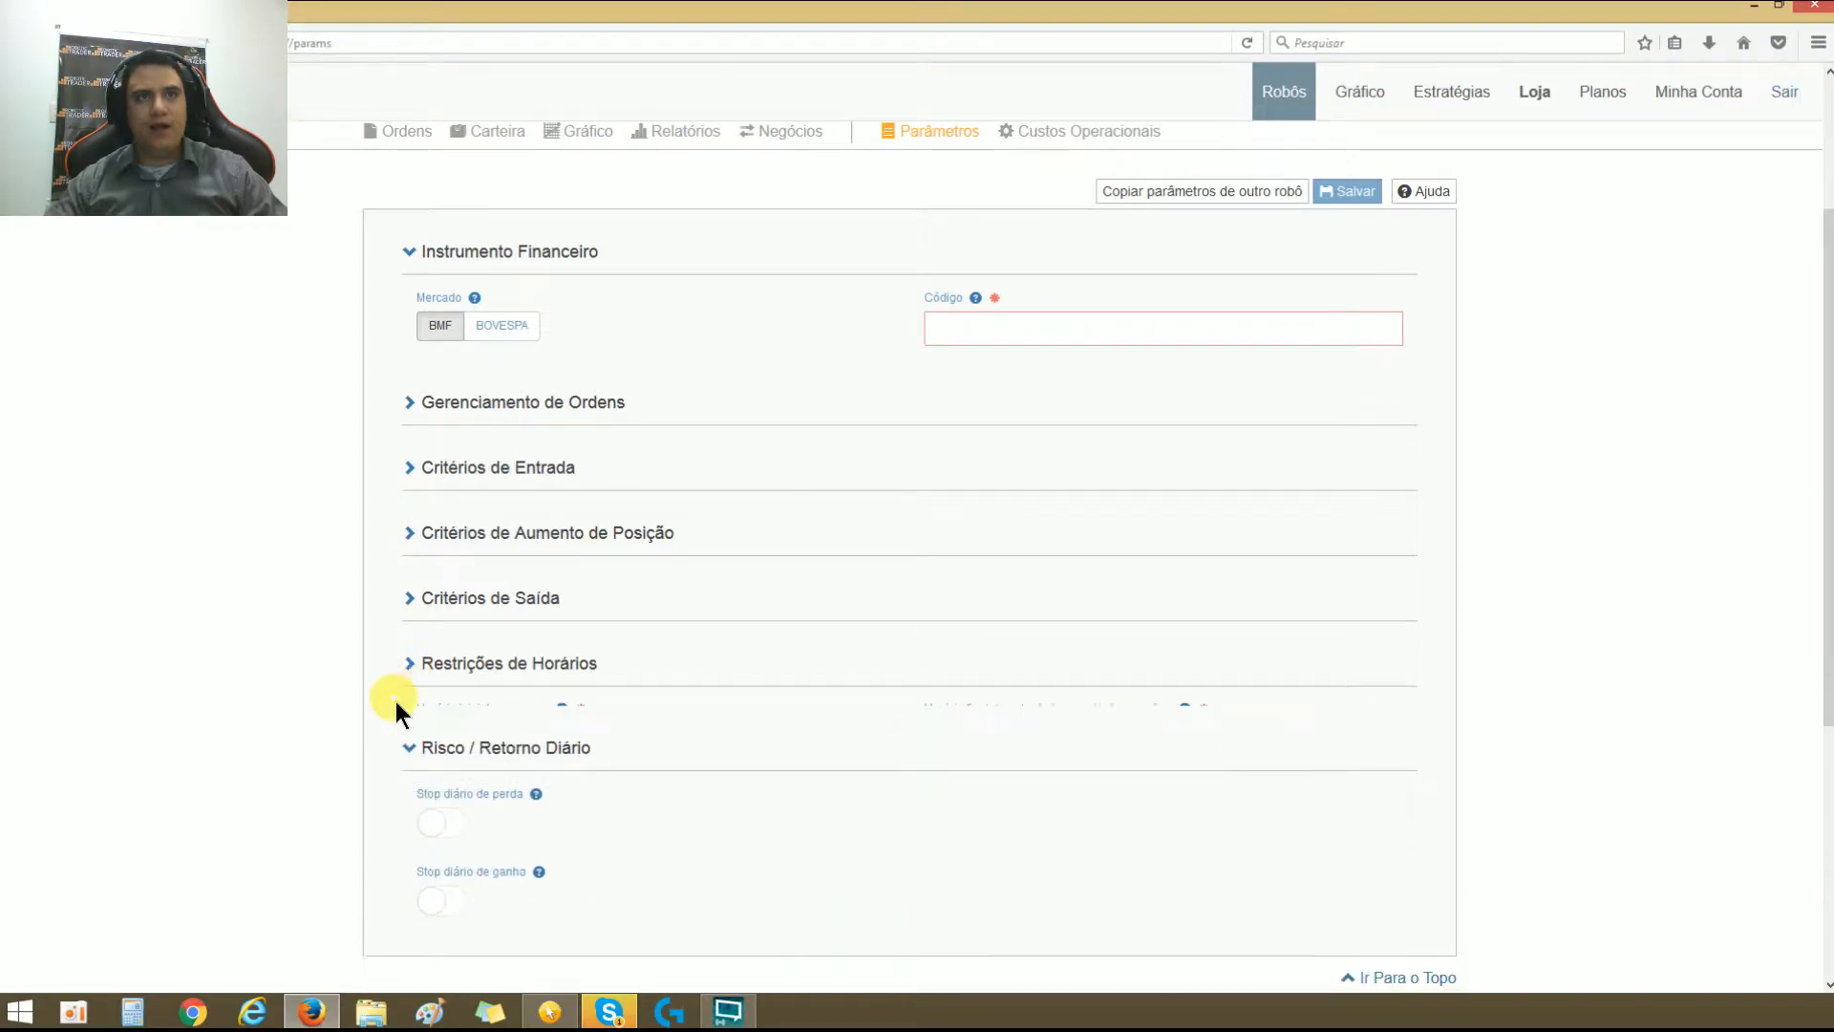
{"action": "left_click", "coordinate": [394, 726]}
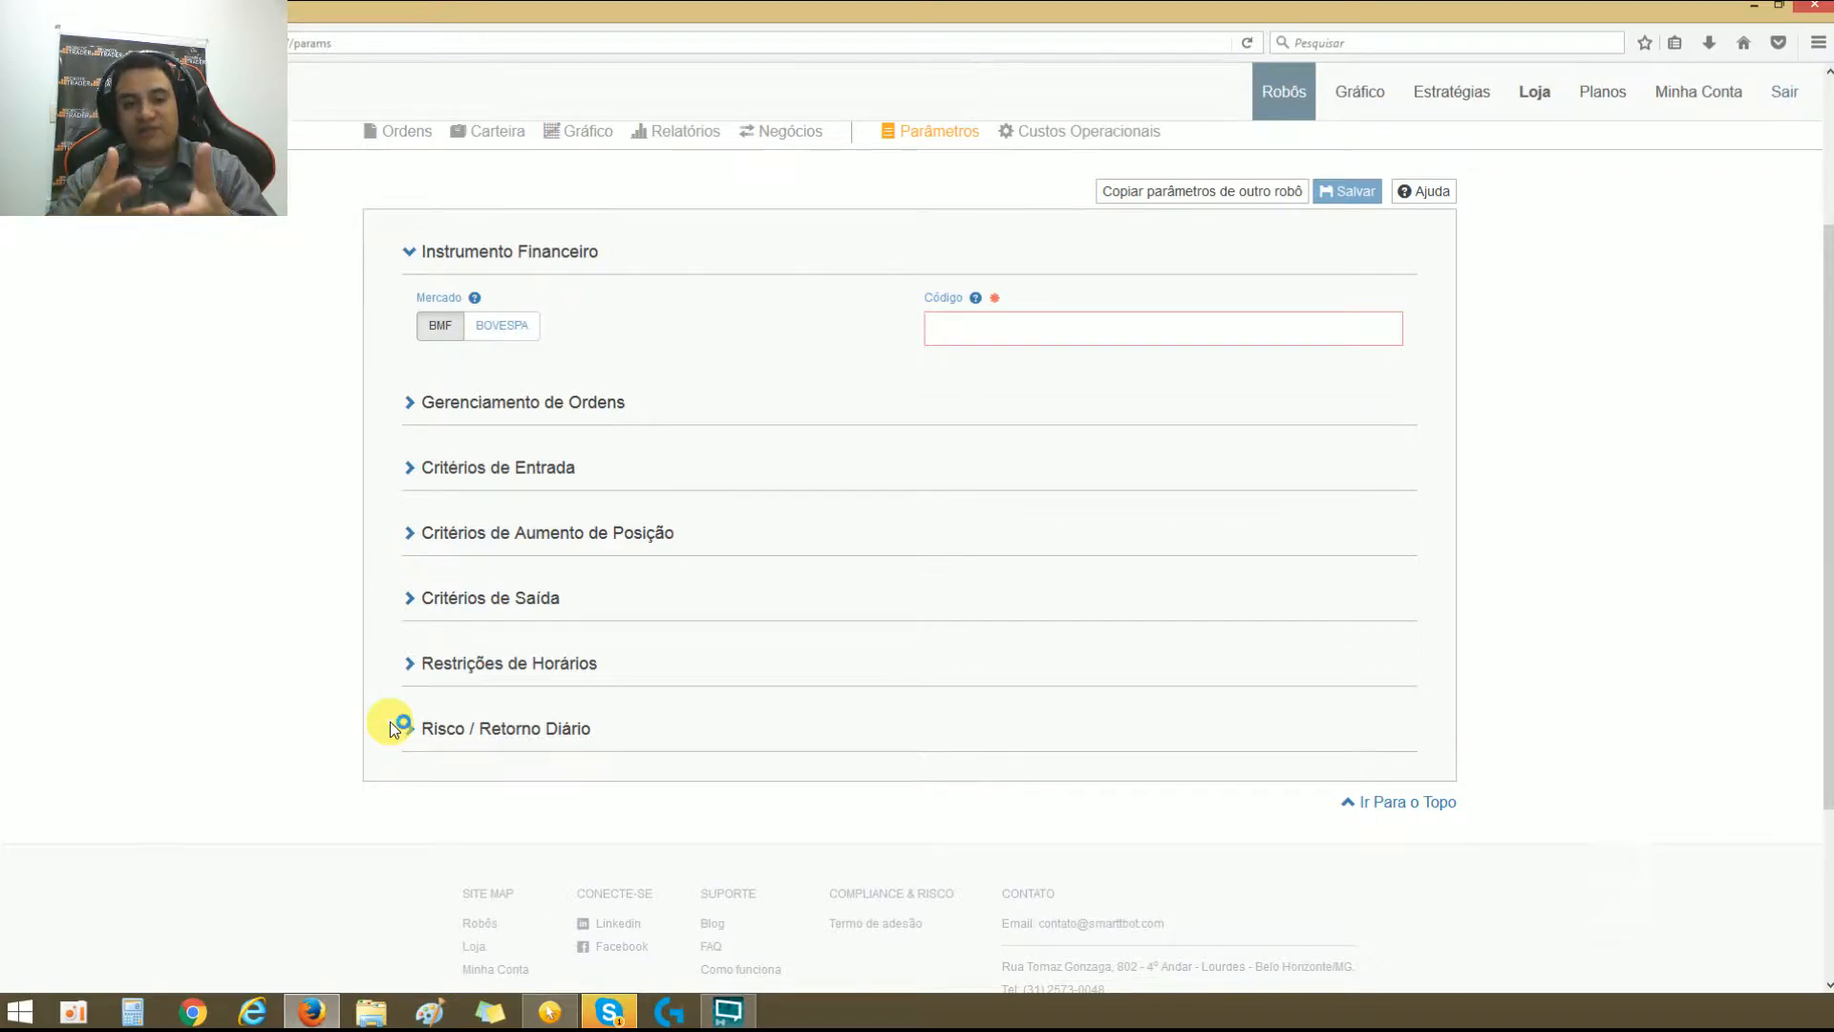
Step: Set Mercado to BOVESPA and enter PETR4 as the instrument's Código
{"action": "left_click", "coordinate": [508, 334]}
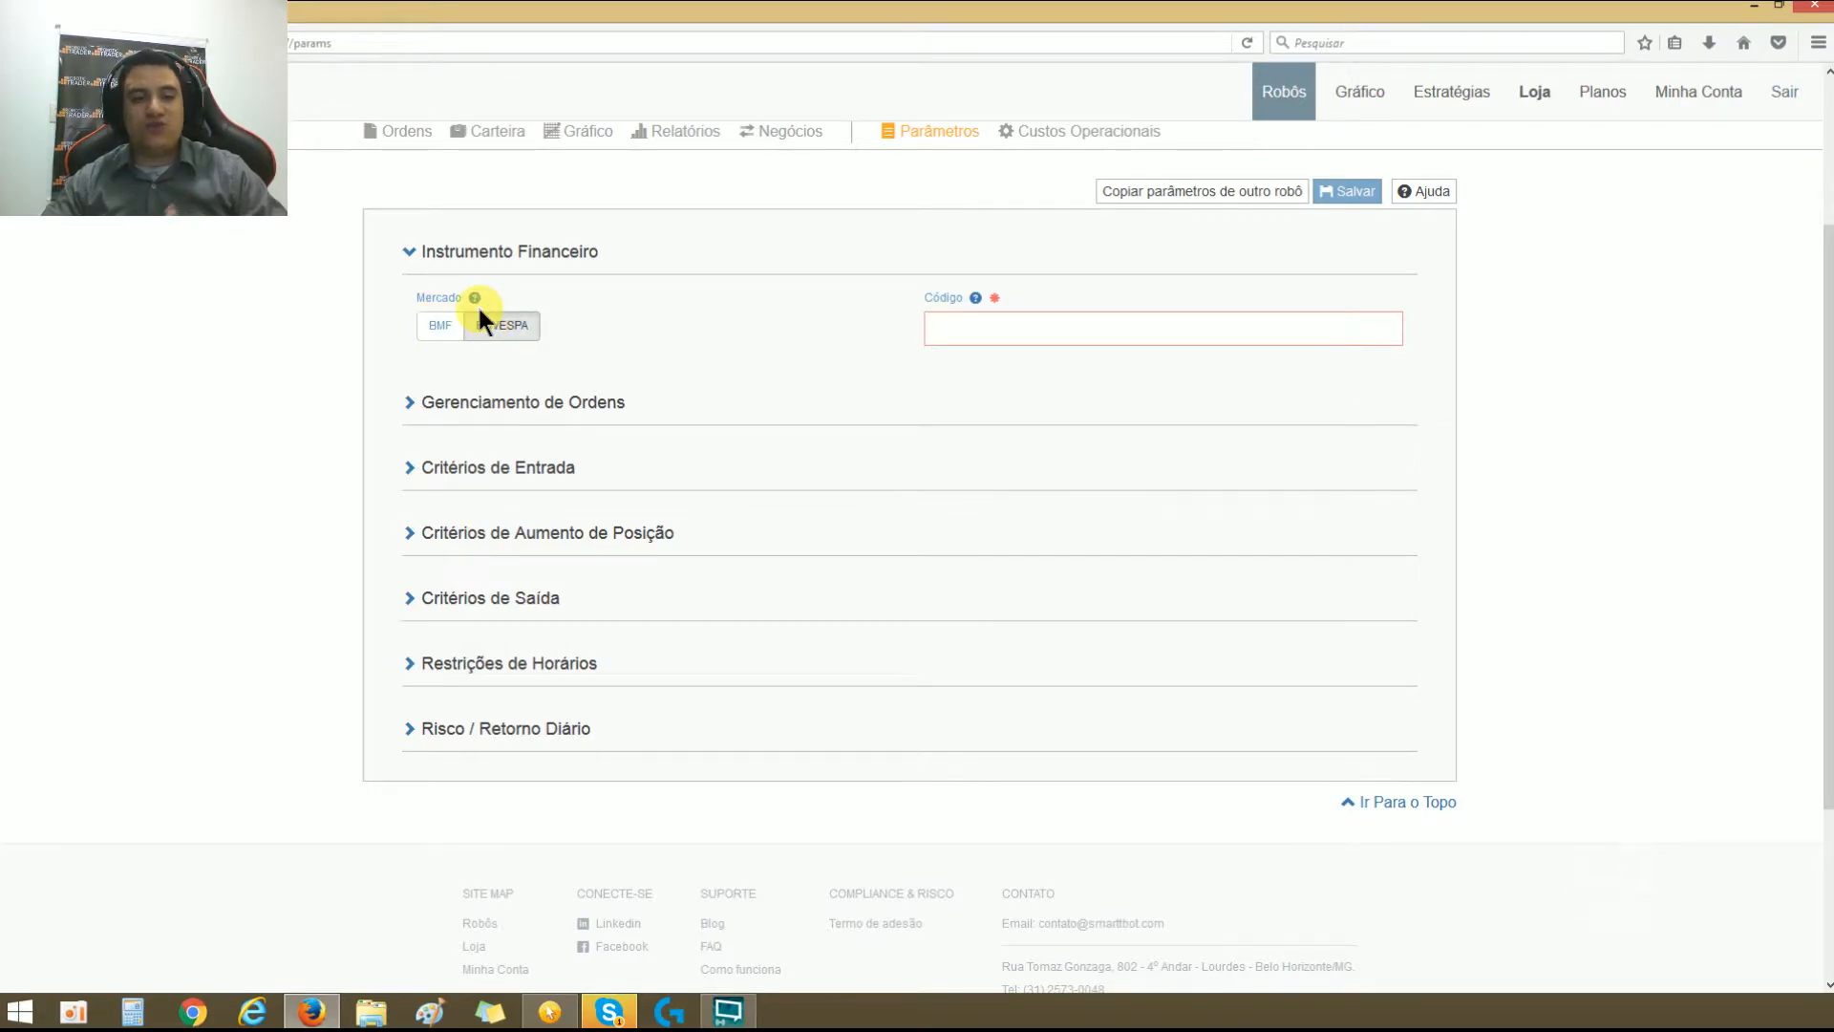
{"action": "left_click", "coordinate": [955, 322]}
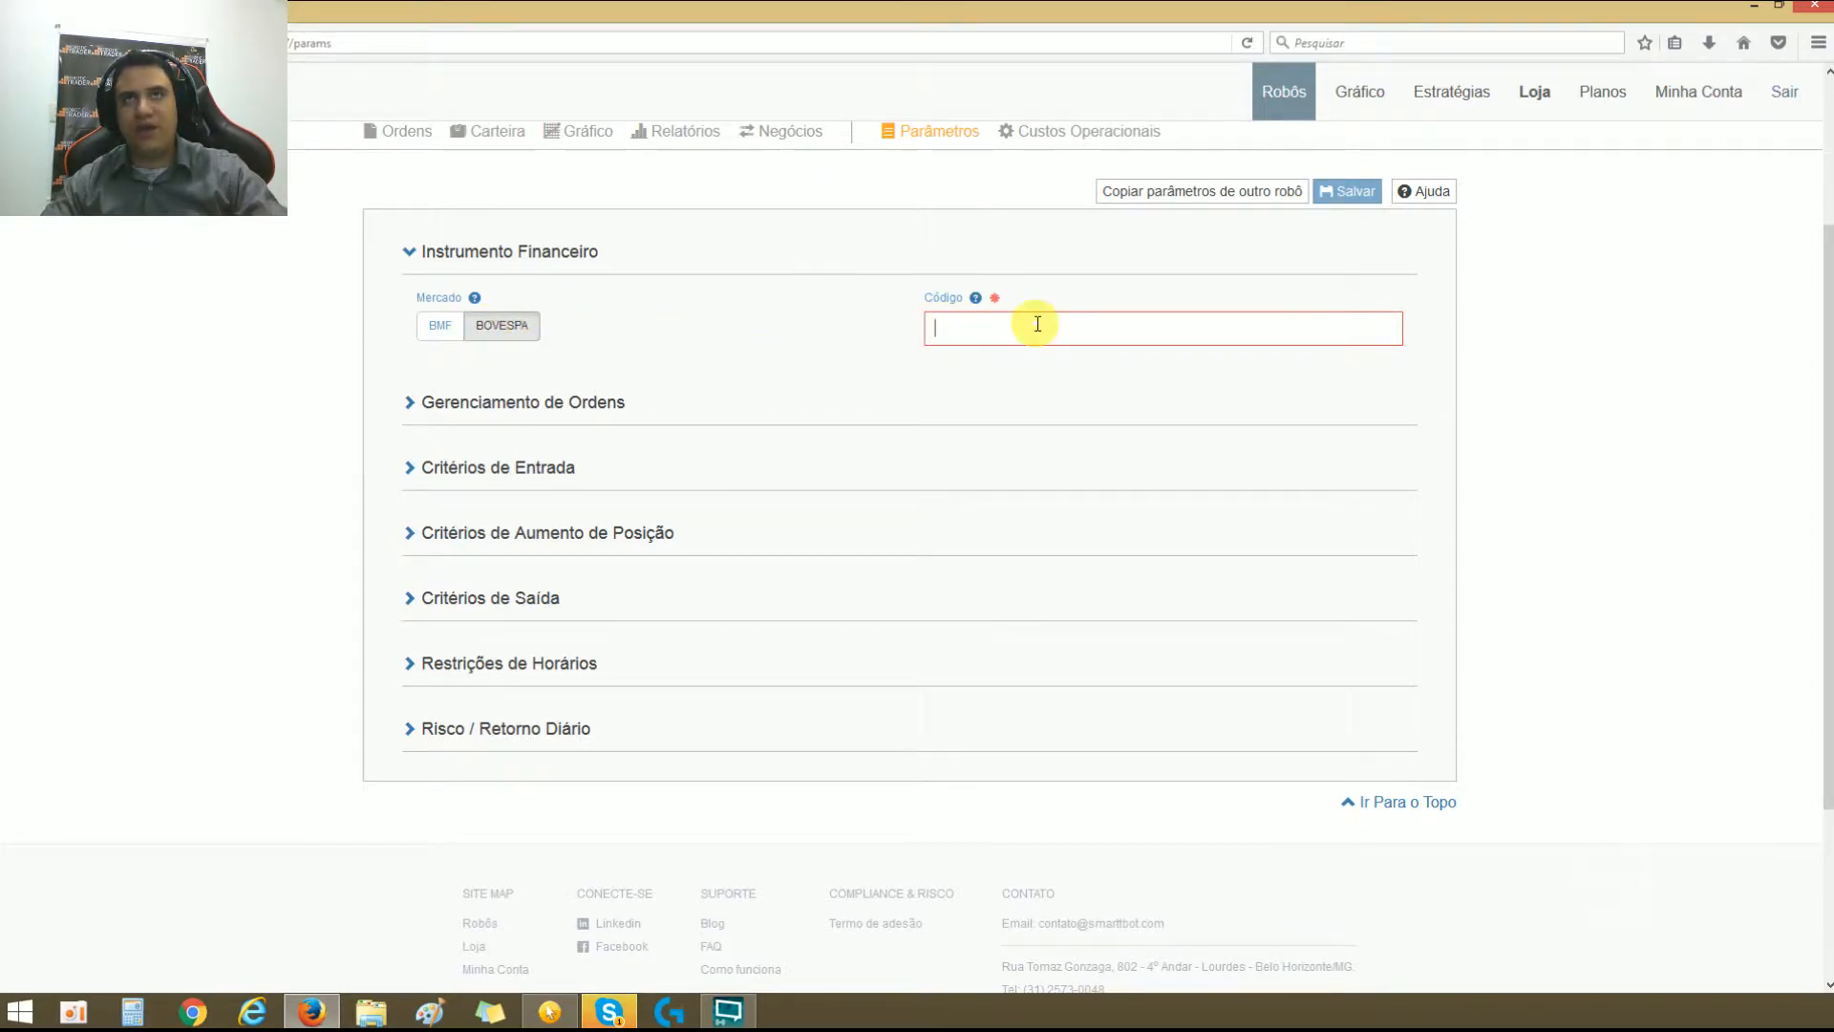
{"action": "type", "text": "petr4"}
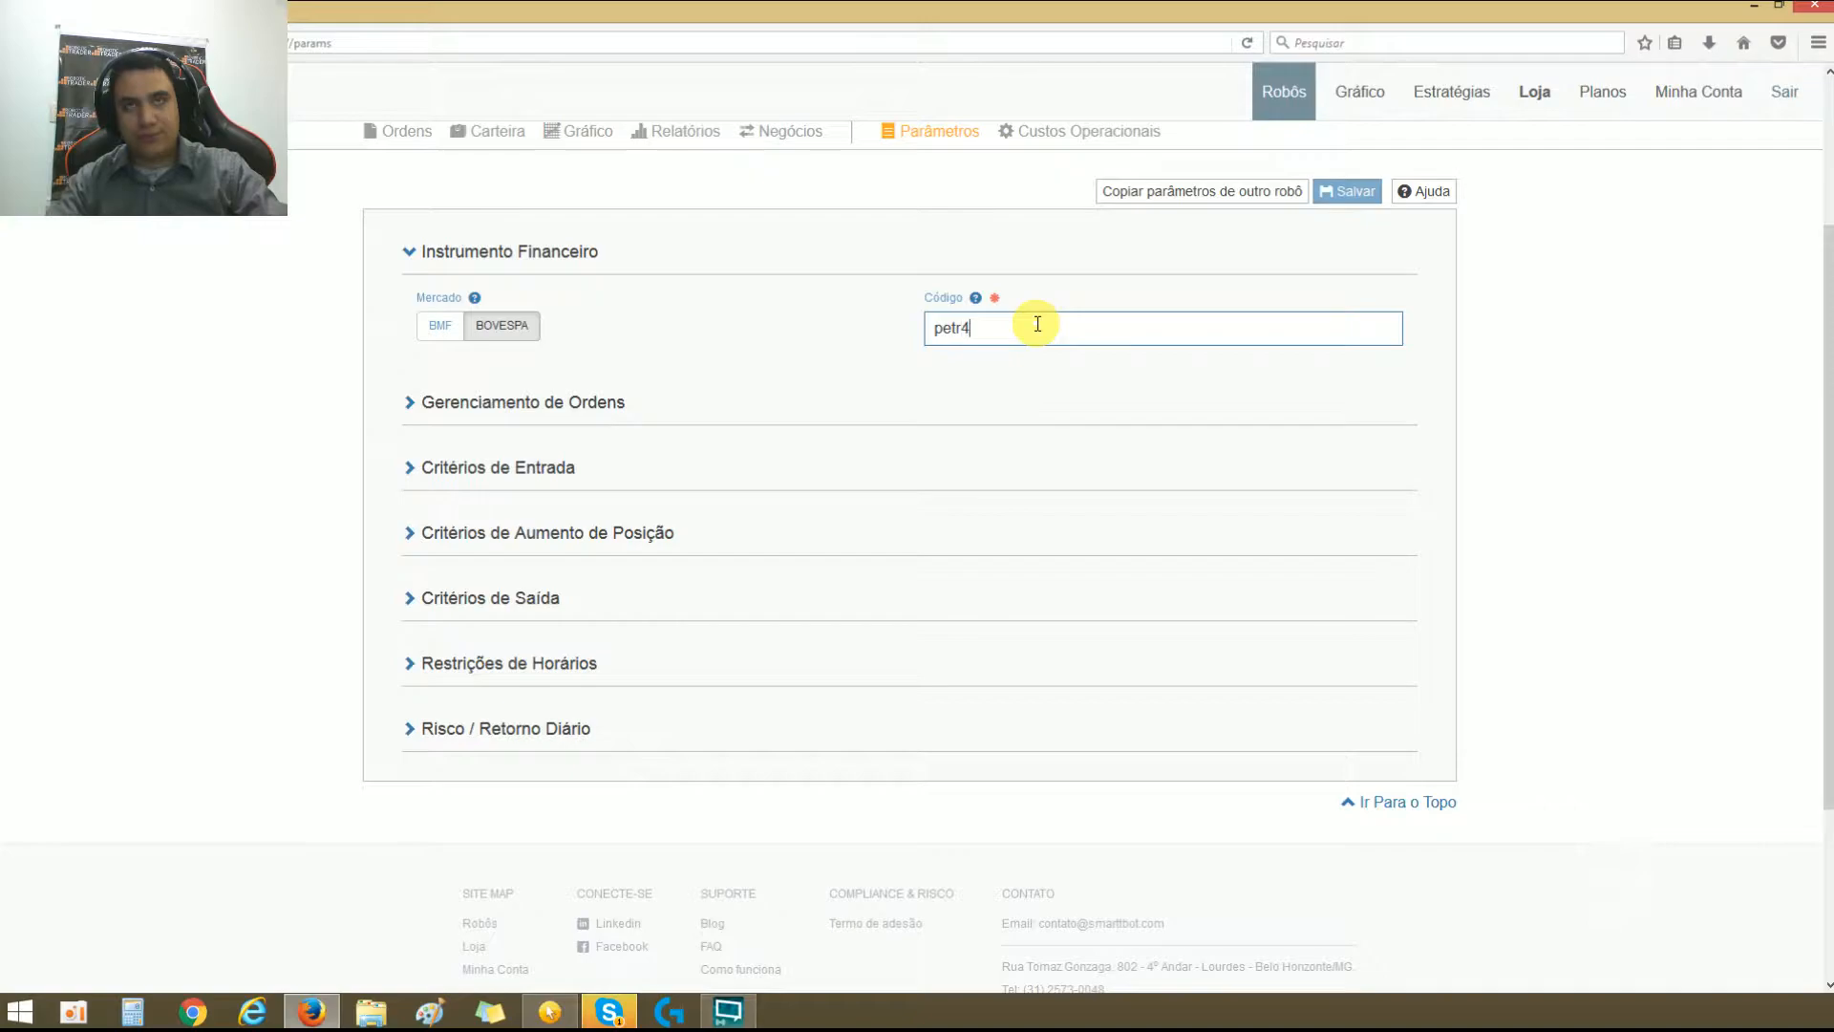
{"action": "left_click", "coordinate": [994, 371]}
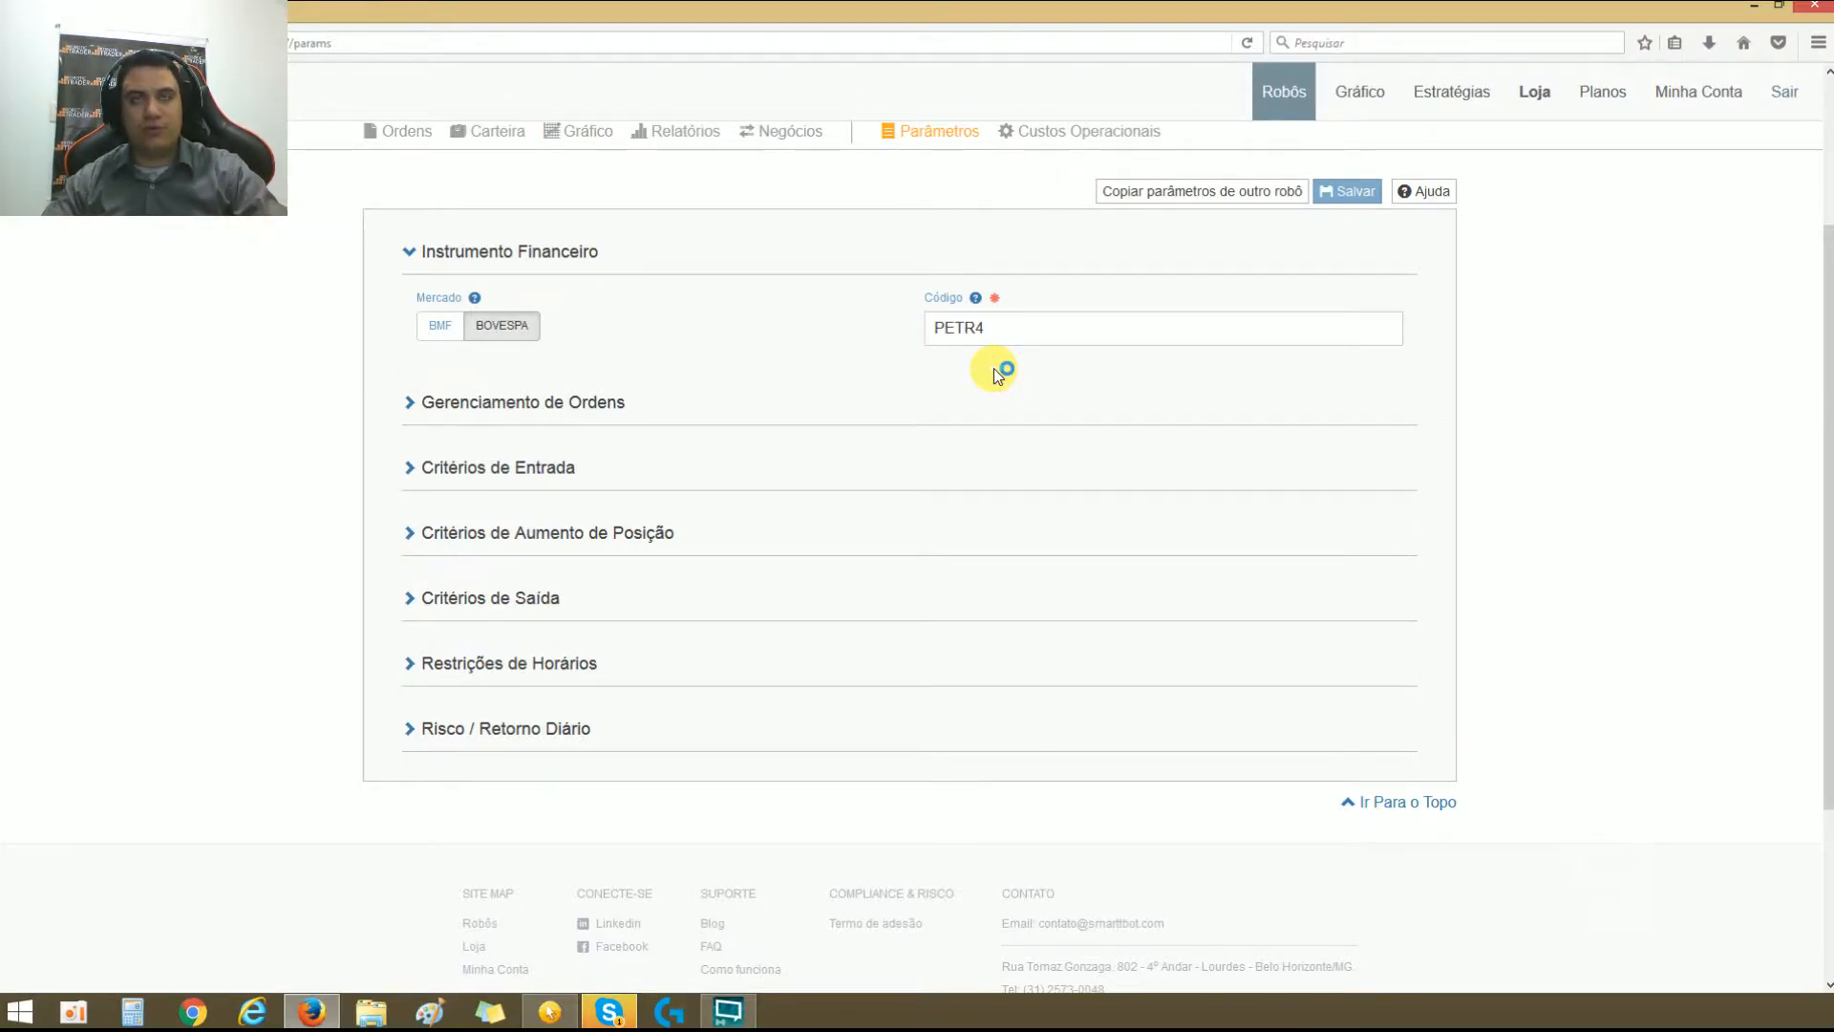
Step: Switch Mercado to BMF and replace the instrument's Código with WINM17
{"action": "left_click", "coordinate": [450, 329]}
{"action": "left_click", "coordinate": [1030, 328]}
{"action": "double_click", "coordinate": [1030, 328]}
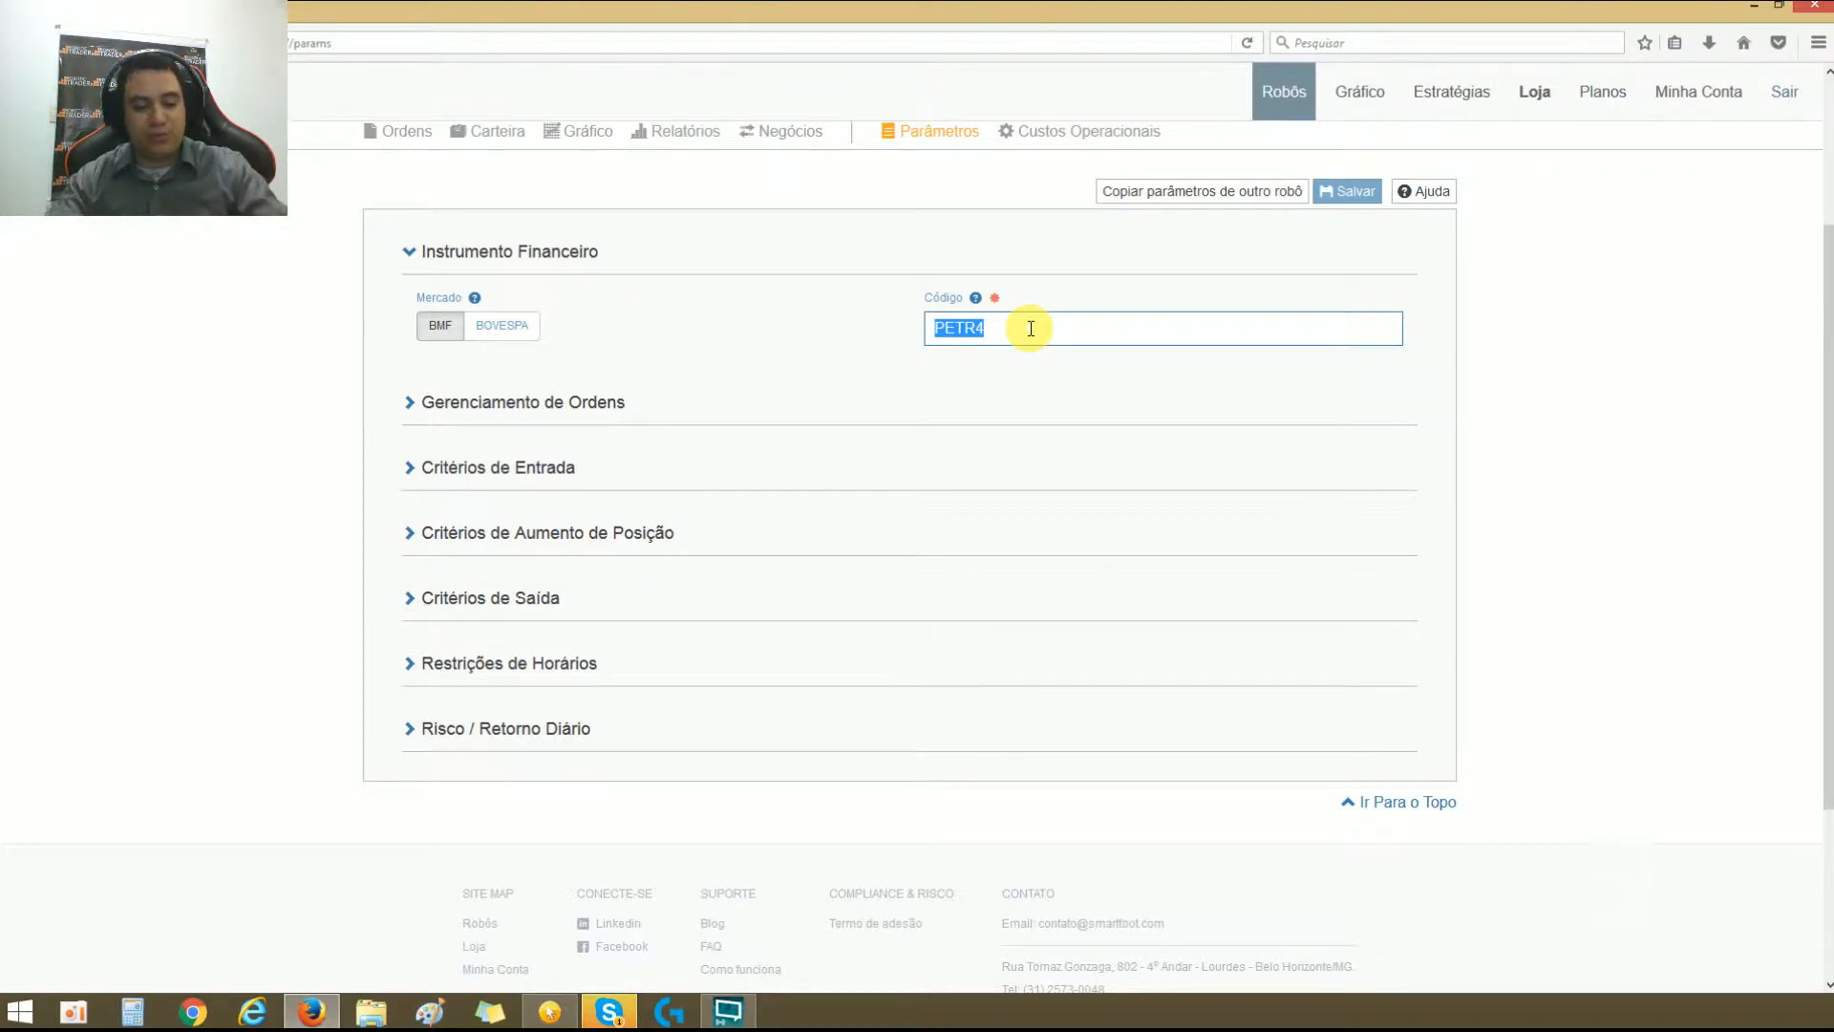
{"action": "type", "text": "winm17"}
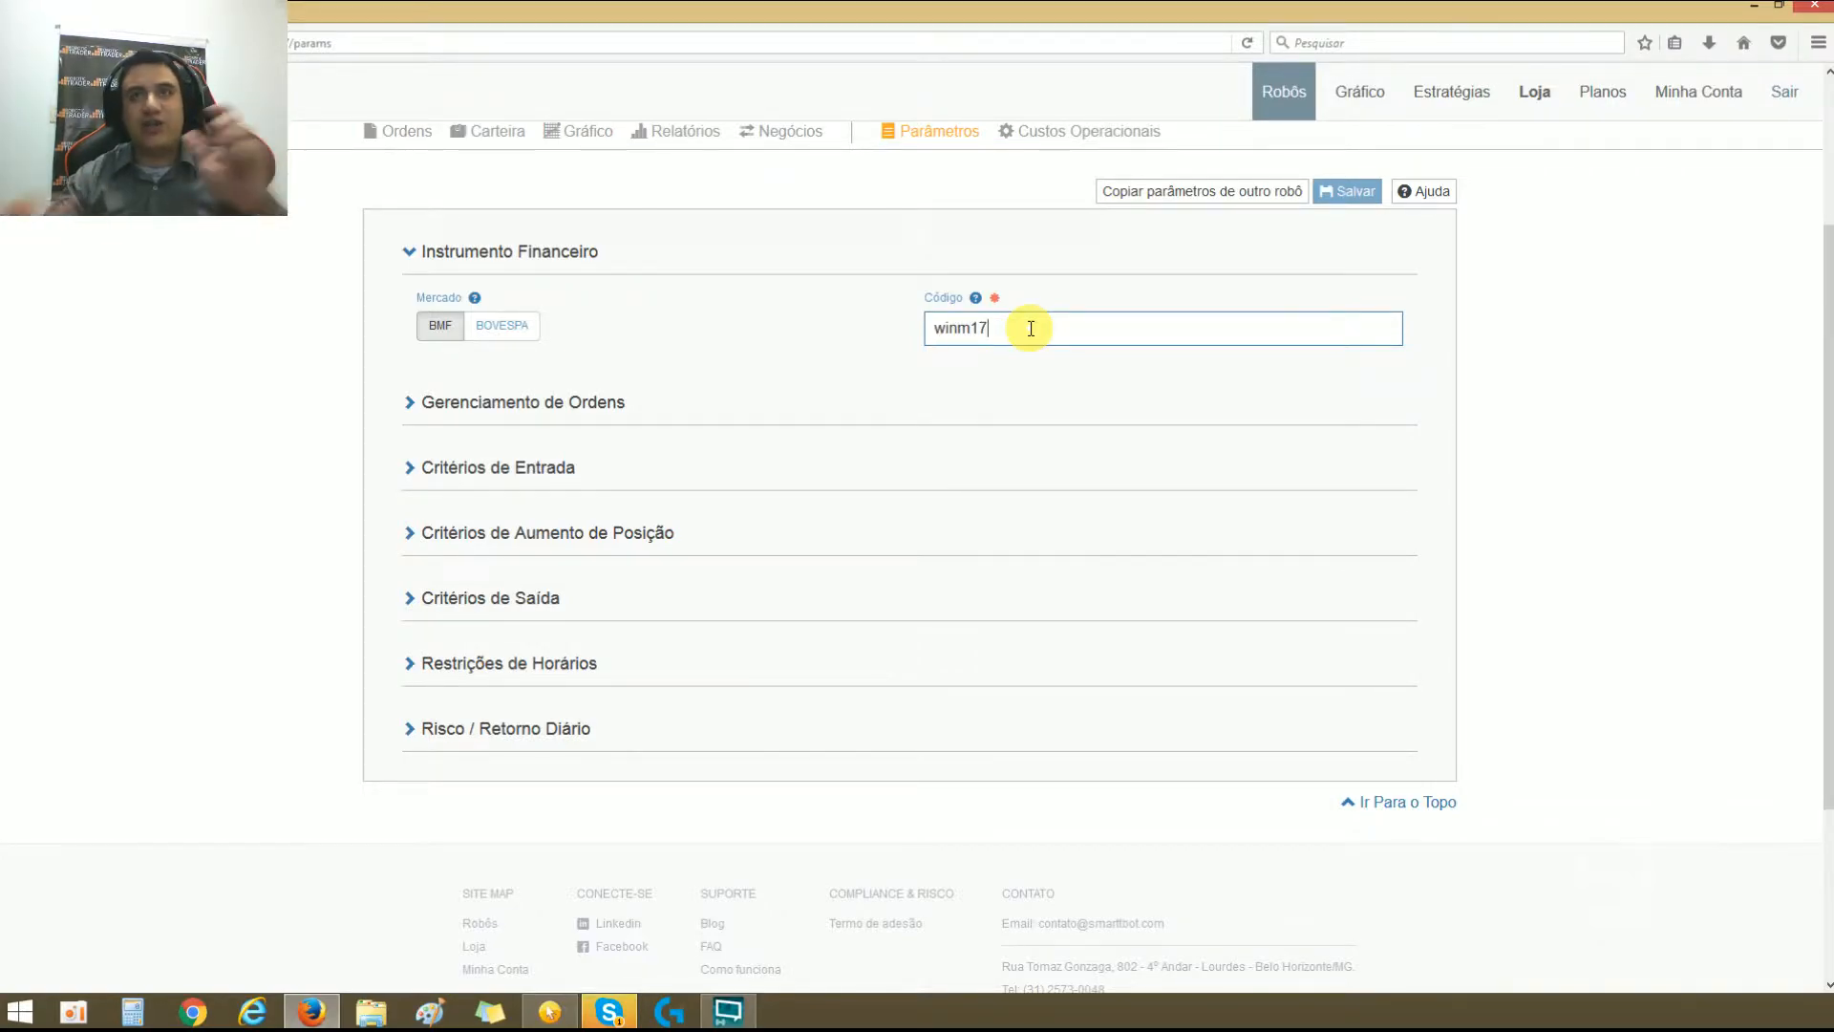
{"action": "key", "text": "Tab"}
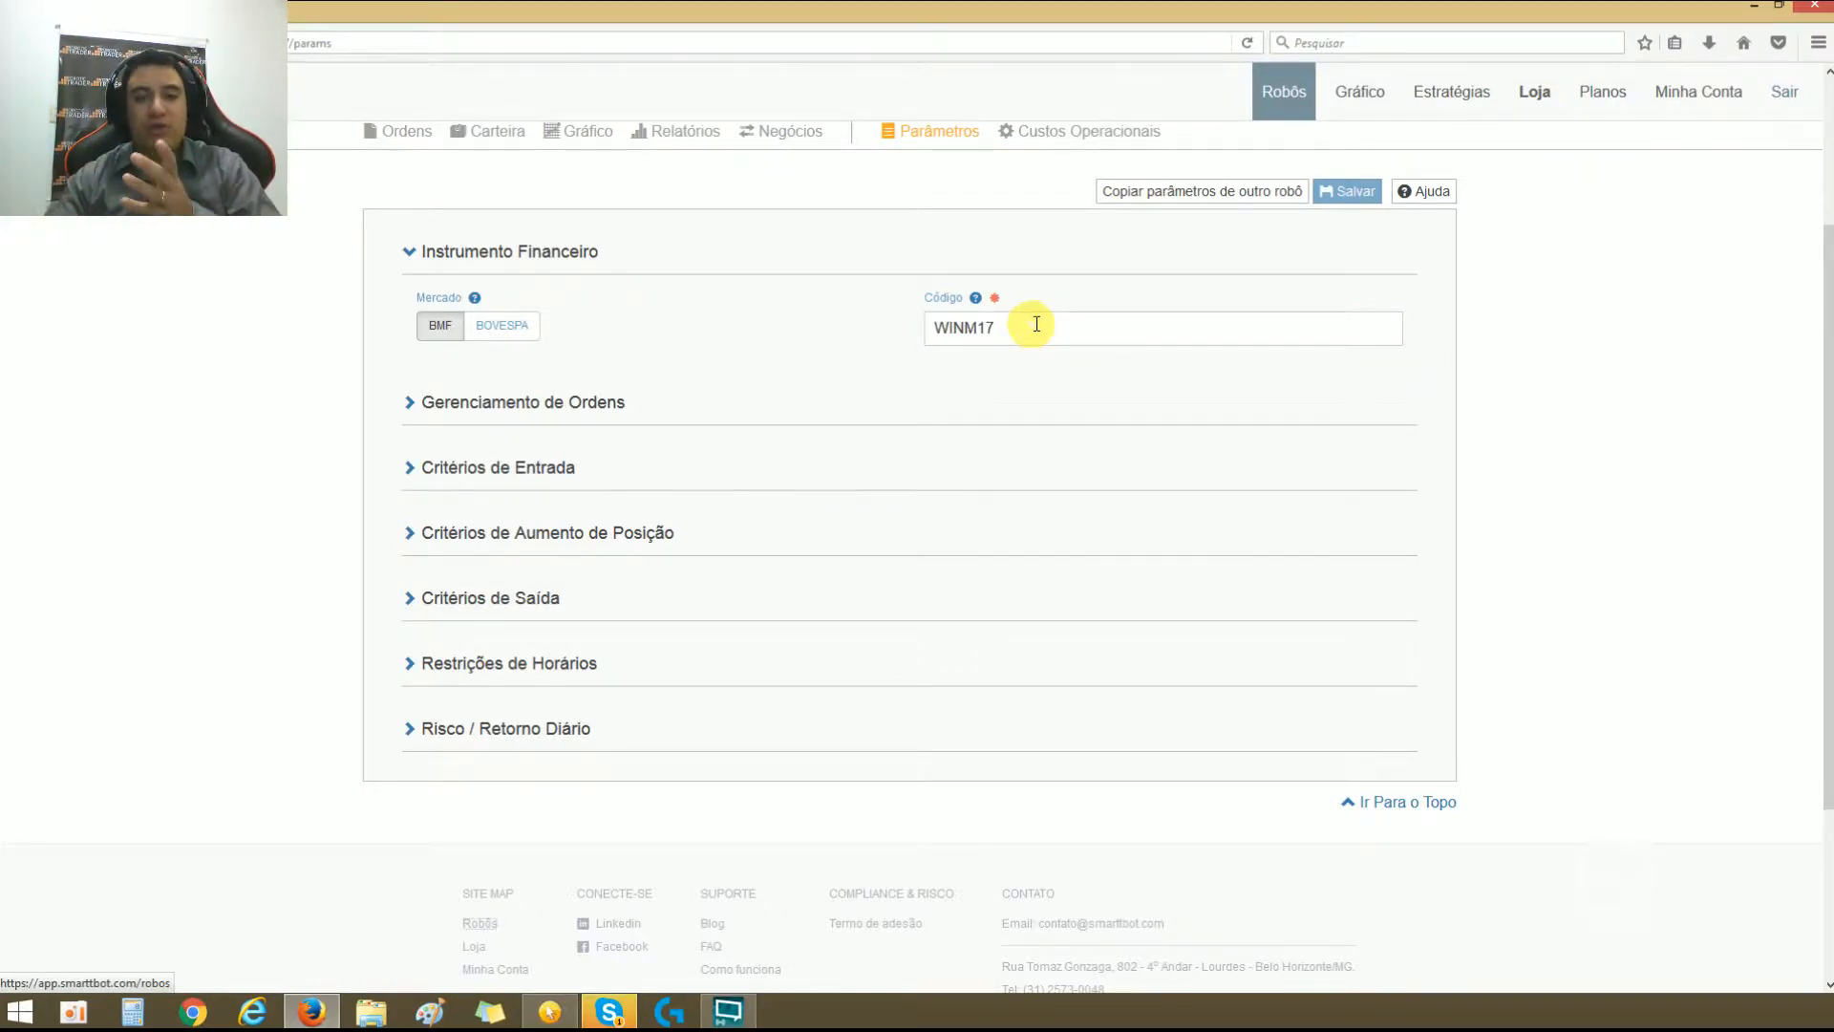
Step: Clear the instrument's Código and enter ind in its place
{"action": "double_click", "coordinate": [1074, 345]}
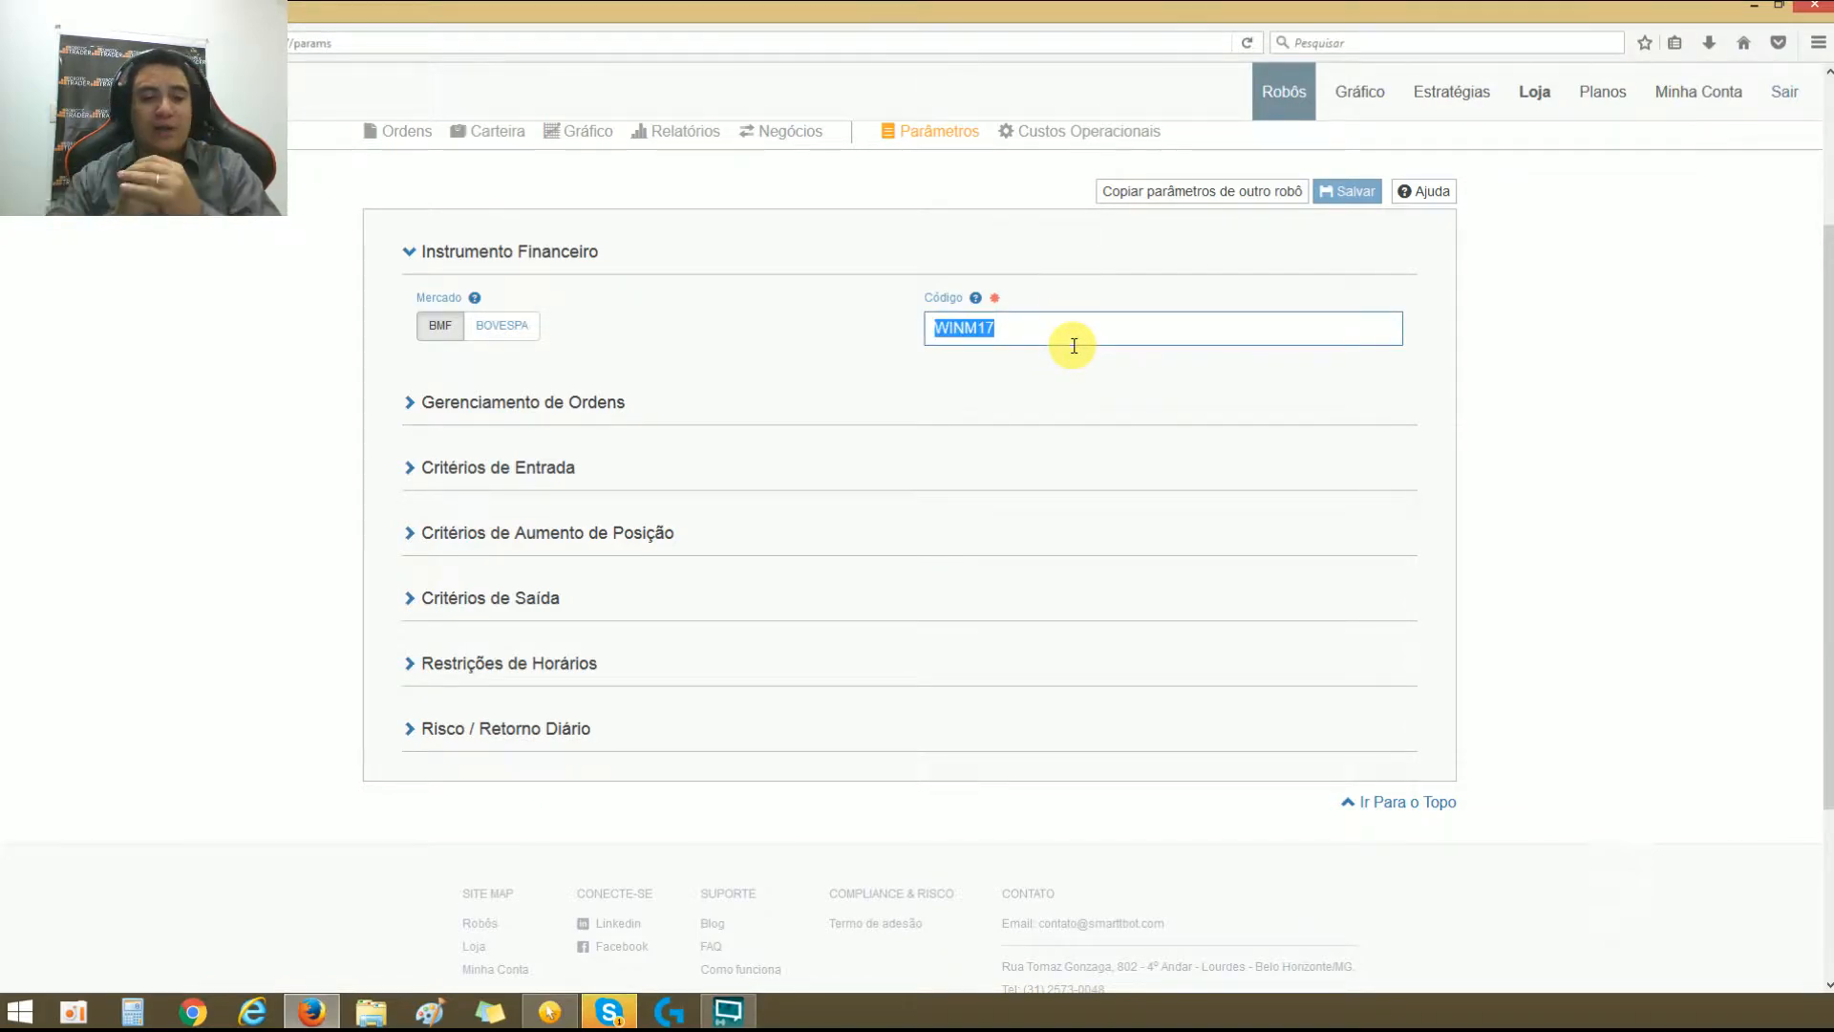
{"action": "left_click", "coordinate": [1074, 345]}
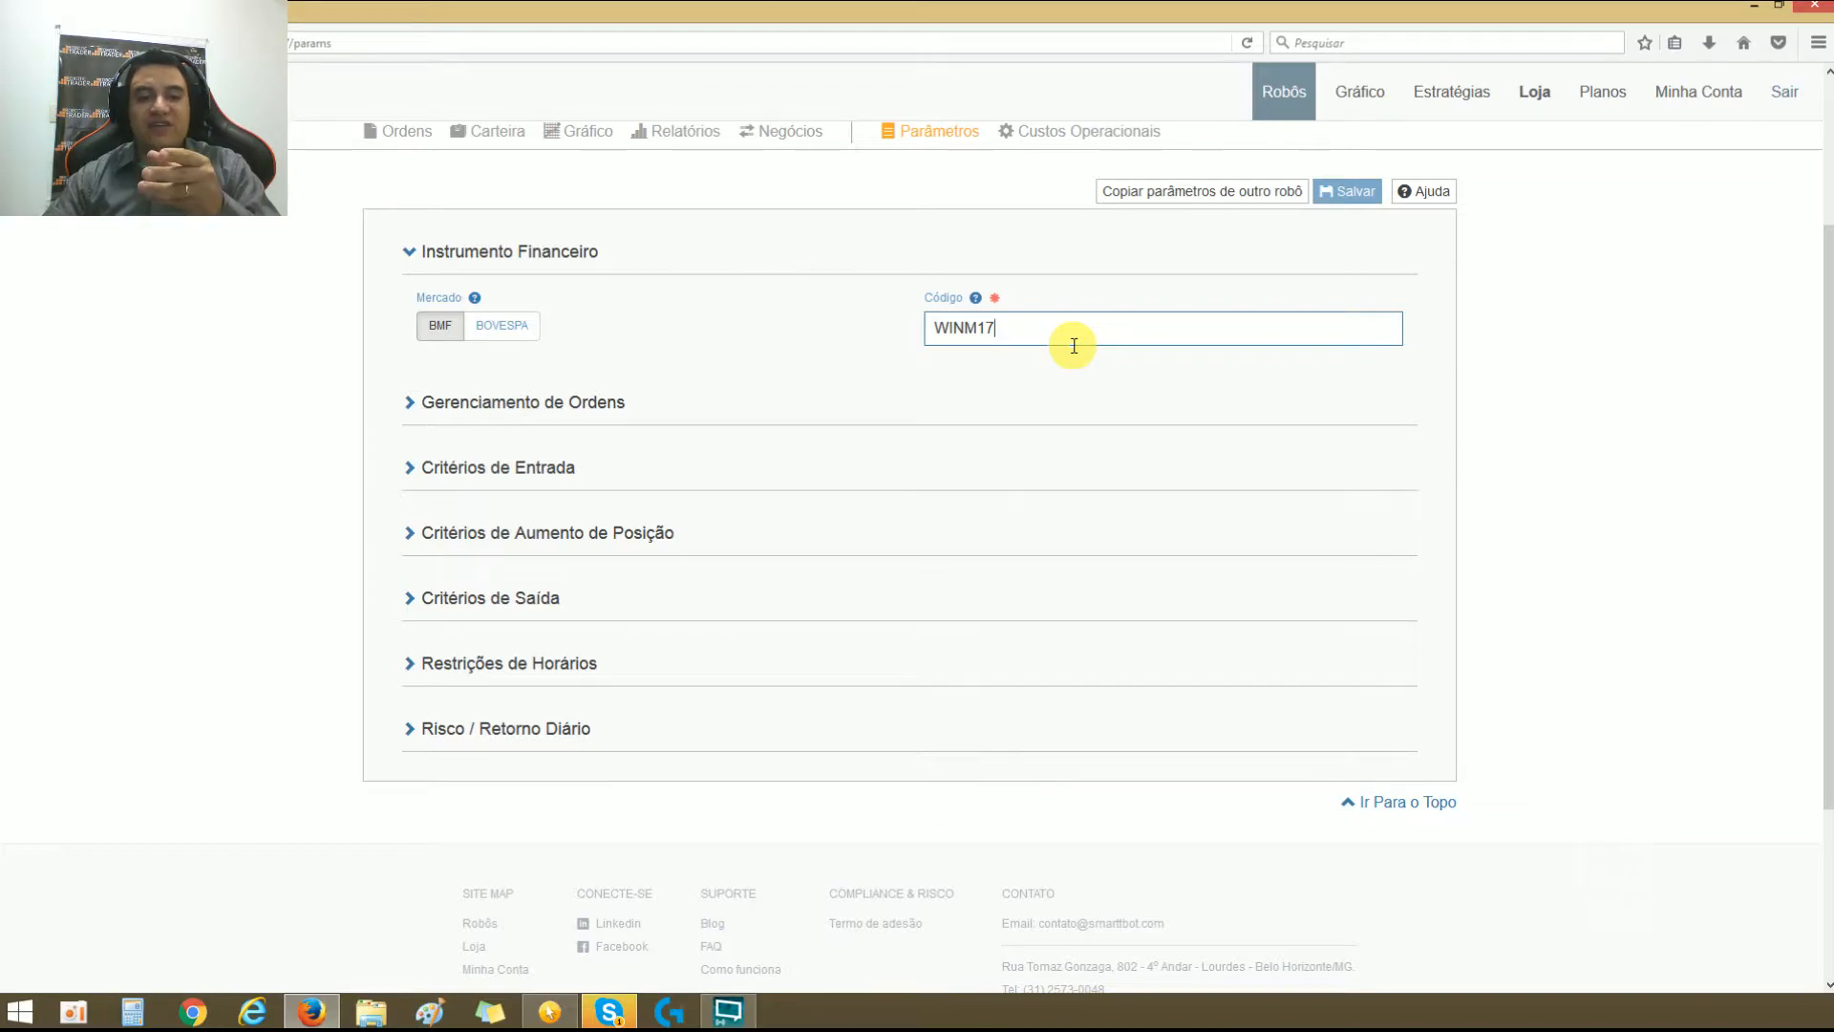
{"action": "key", "text": "BackSpace"}
{"action": "key", "text": "BackSpace"}
{"action": "key", "text": "BackSpace"}
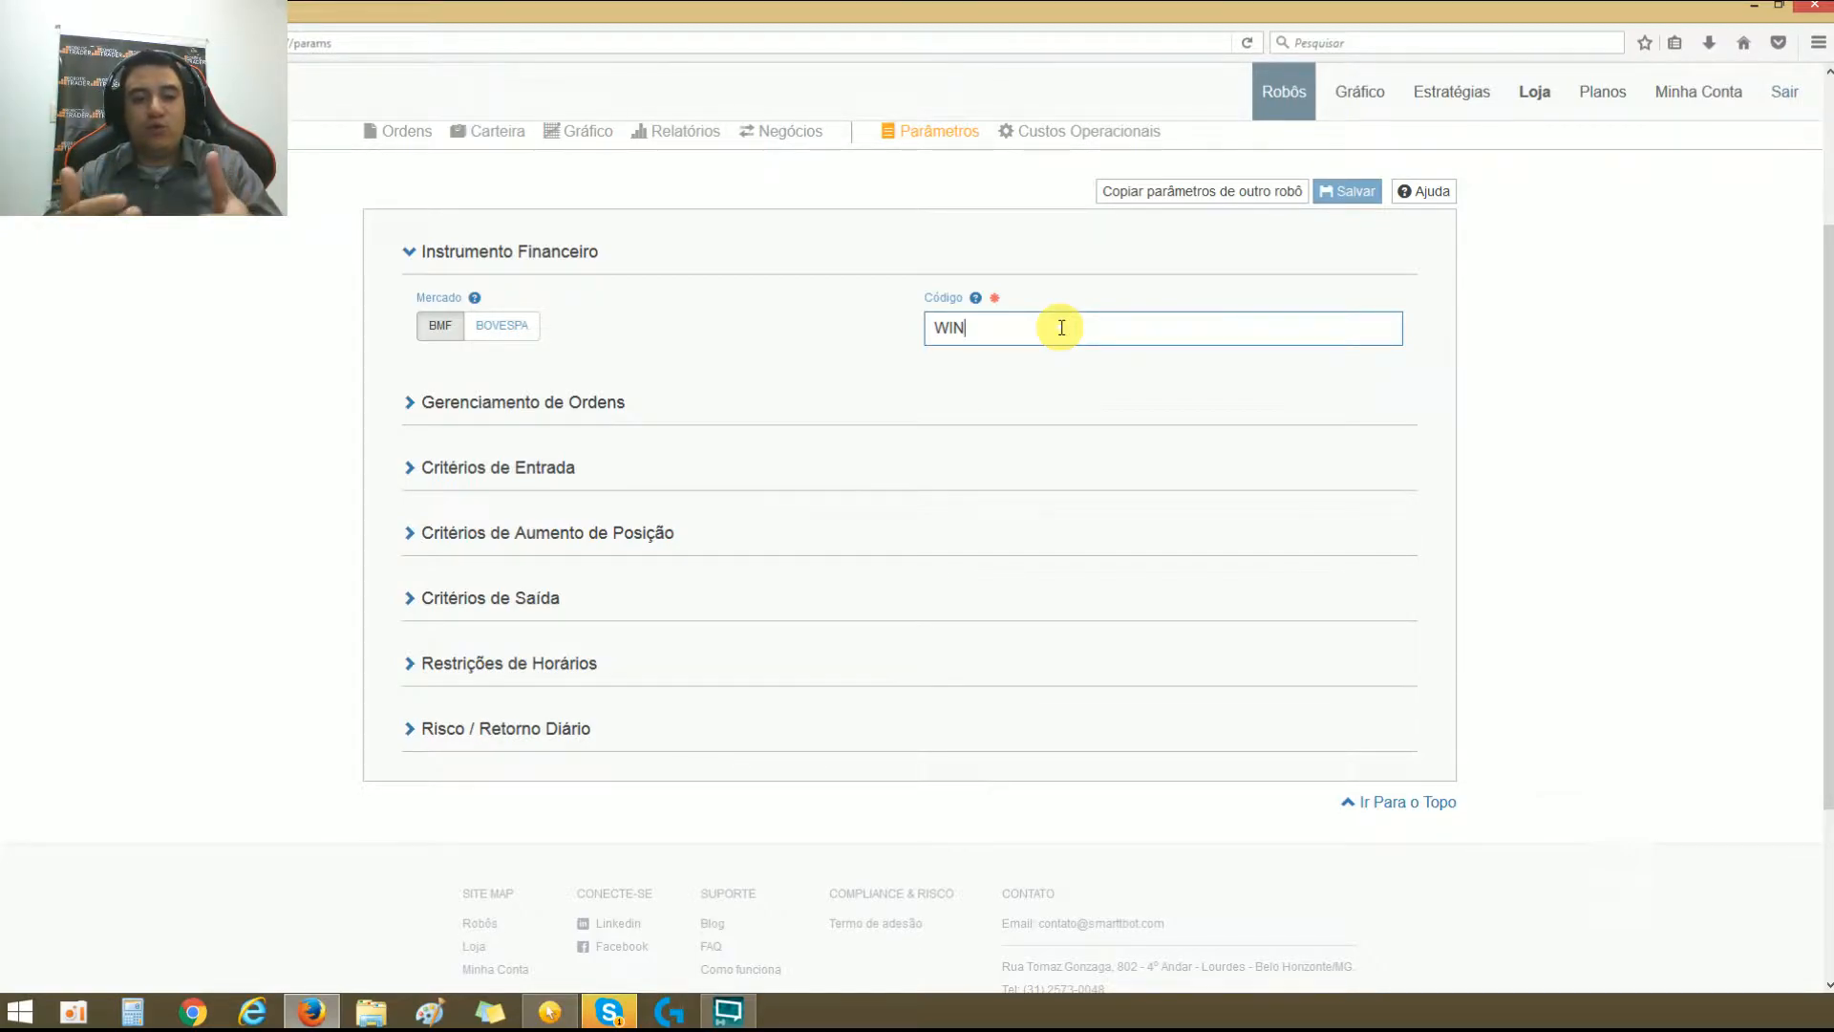
{"action": "key", "text": "BackSpace"}
{"action": "key", "text": "BackSpace"}
{"action": "key", "text": "BackSpace"}
{"action": "type", "text": "ind"}
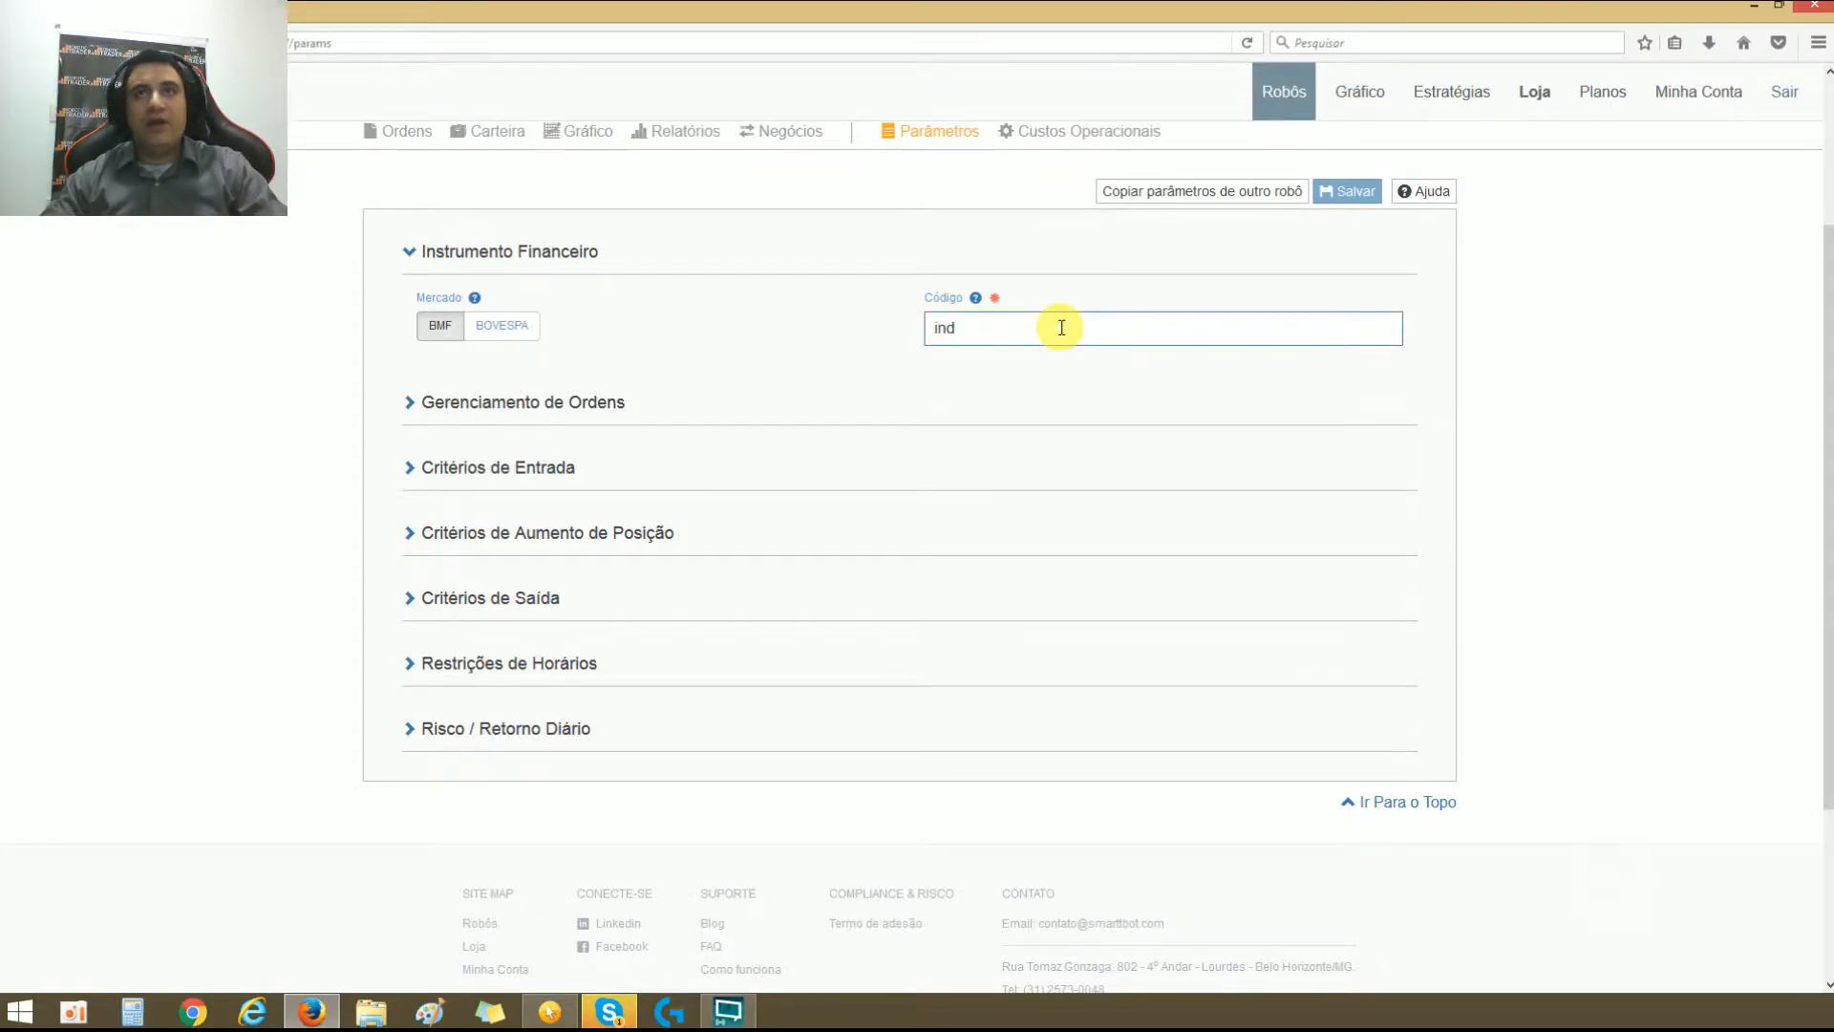
Step: Try wdo and dol in turn as the instrument's Código
{"action": "key", "text": "BackSpace"}
{"action": "key", "text": "BackSpace"}
{"action": "key", "text": "BackSpace"}
{"action": "type", "text": "wdo"}
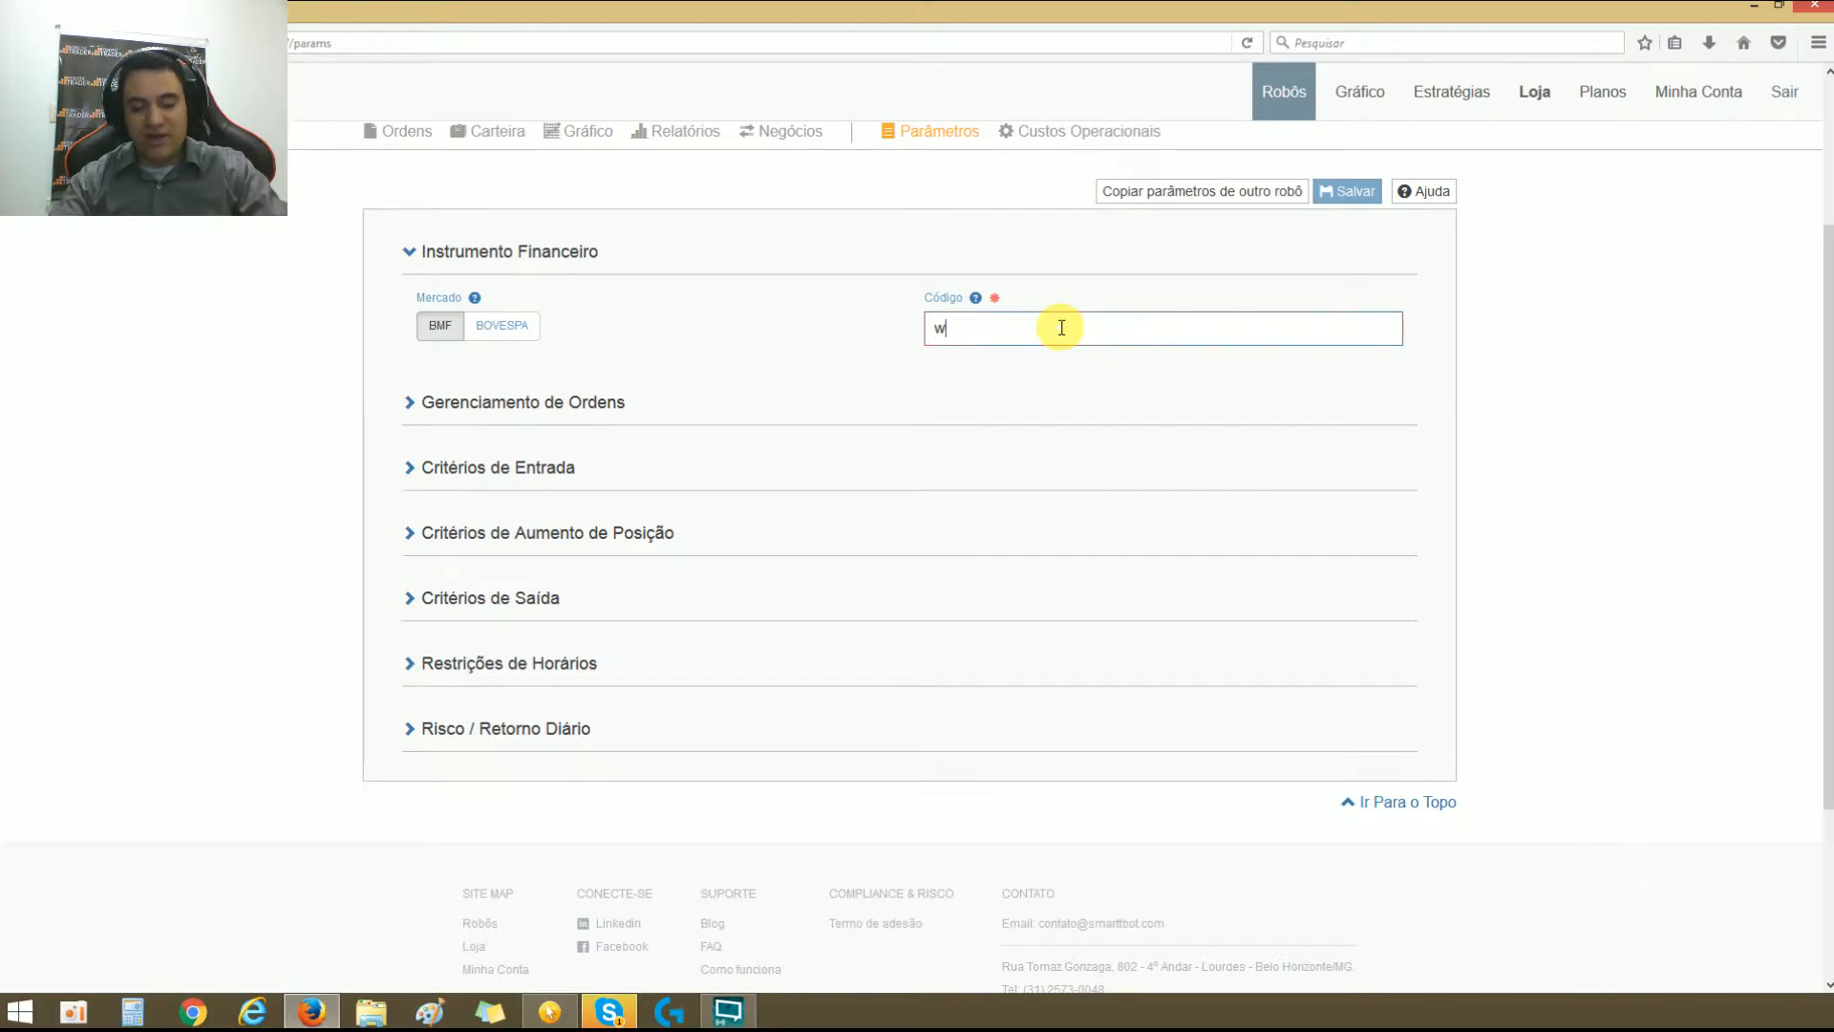
{"action": "key", "text": "BackSpace"}
{"action": "key", "text": "BackSpace"}
{"action": "key", "text": "BackSpace"}
{"action": "type", "text": "dol"}
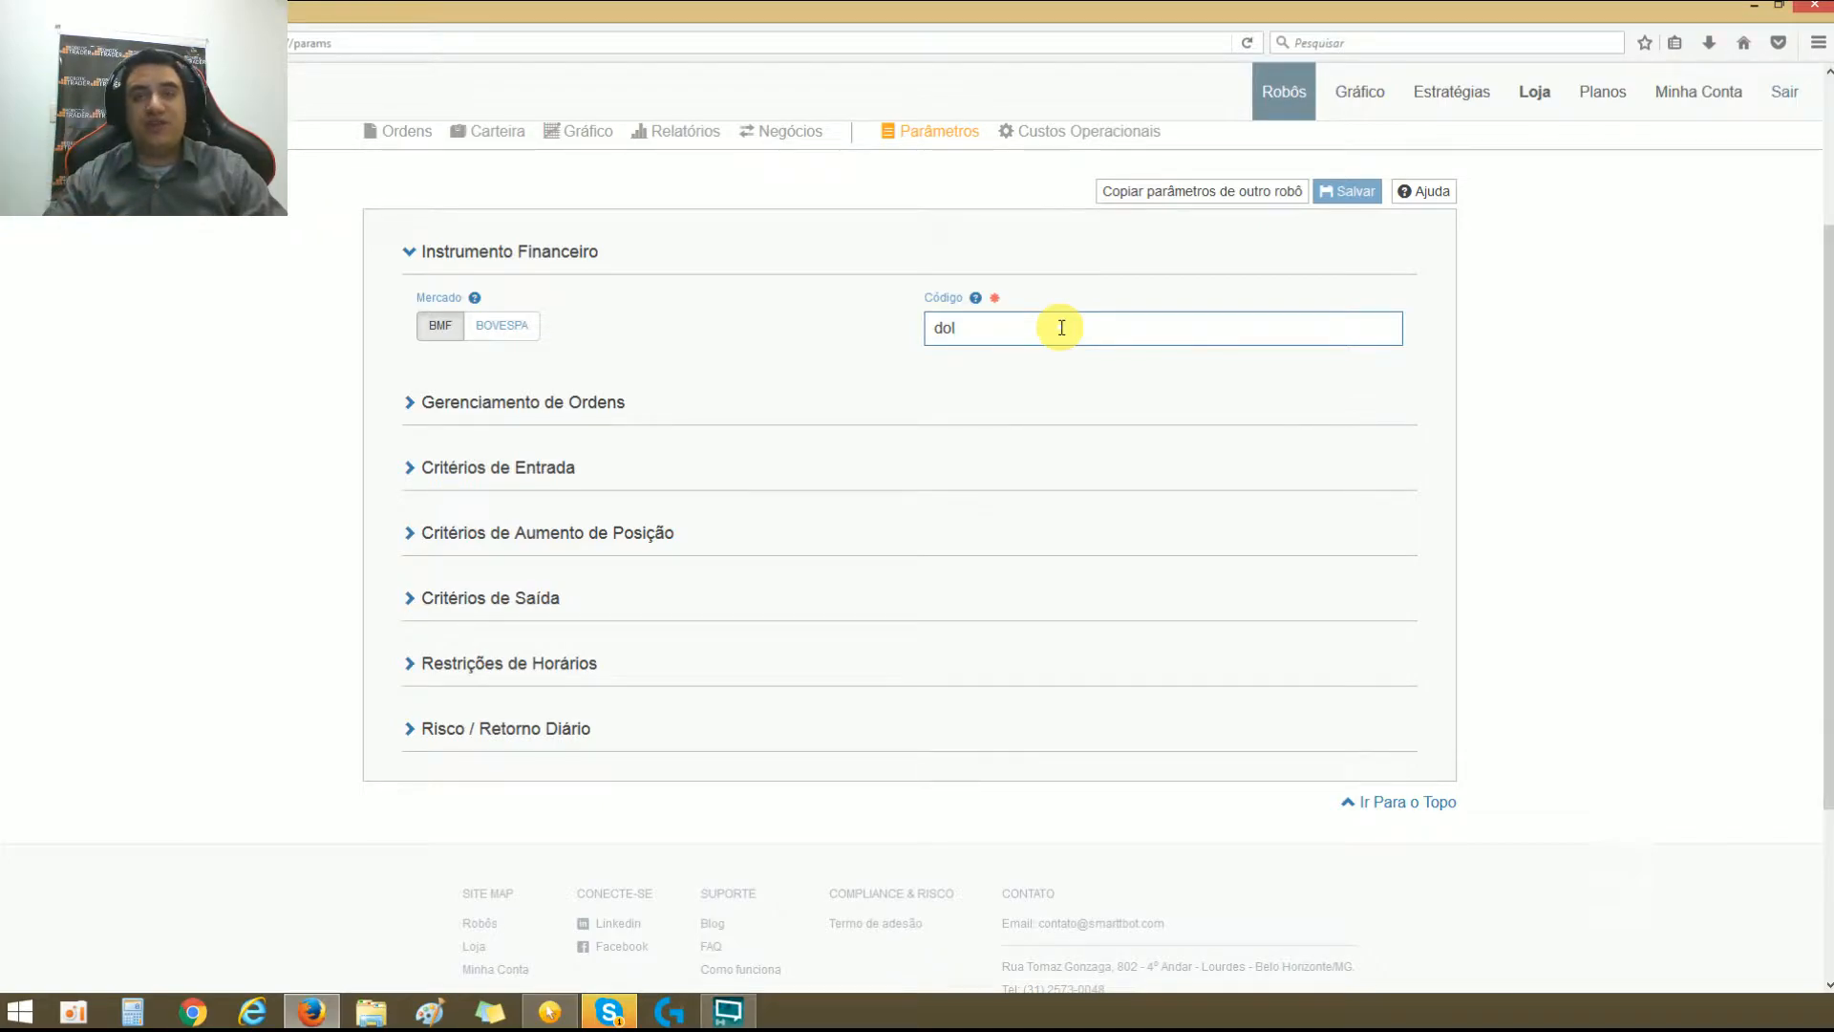
Step: Set the instrument's Código to WIN%
{"action": "double_click", "coordinate": [1061, 327]}
{"action": "type", "text": "win"}
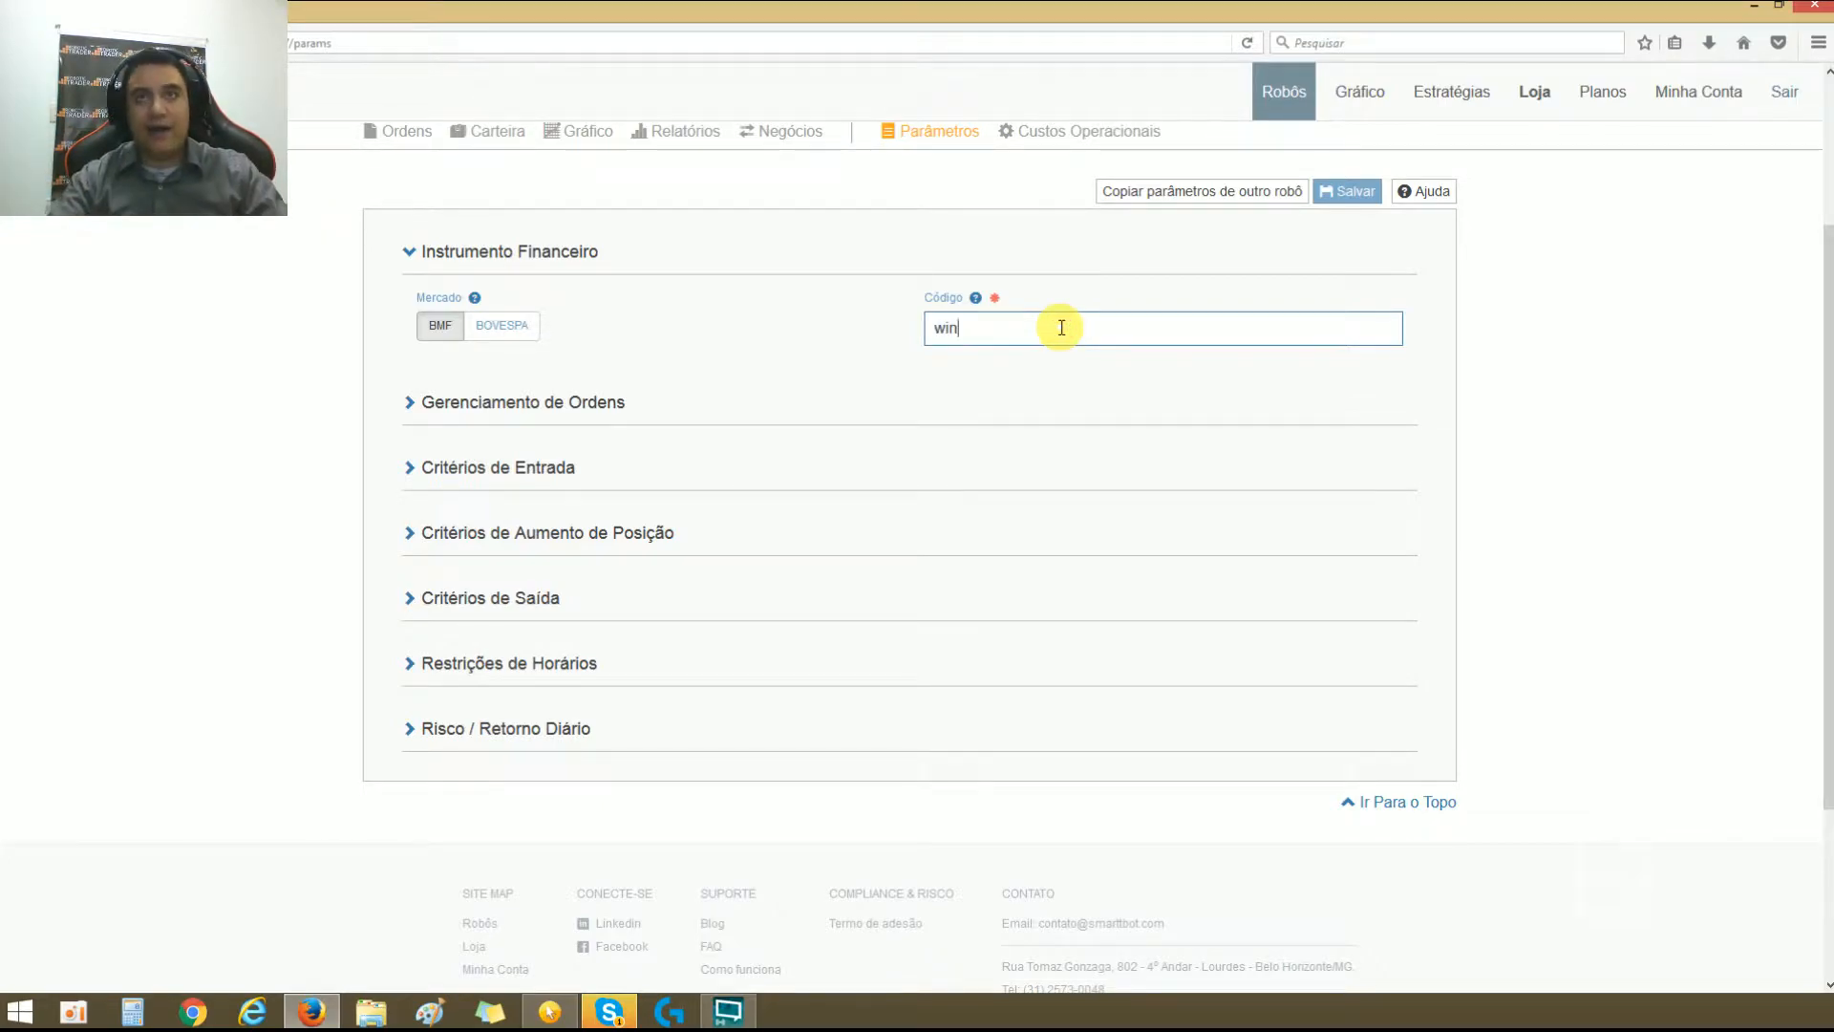
{"action": "type", "text": "m17"}
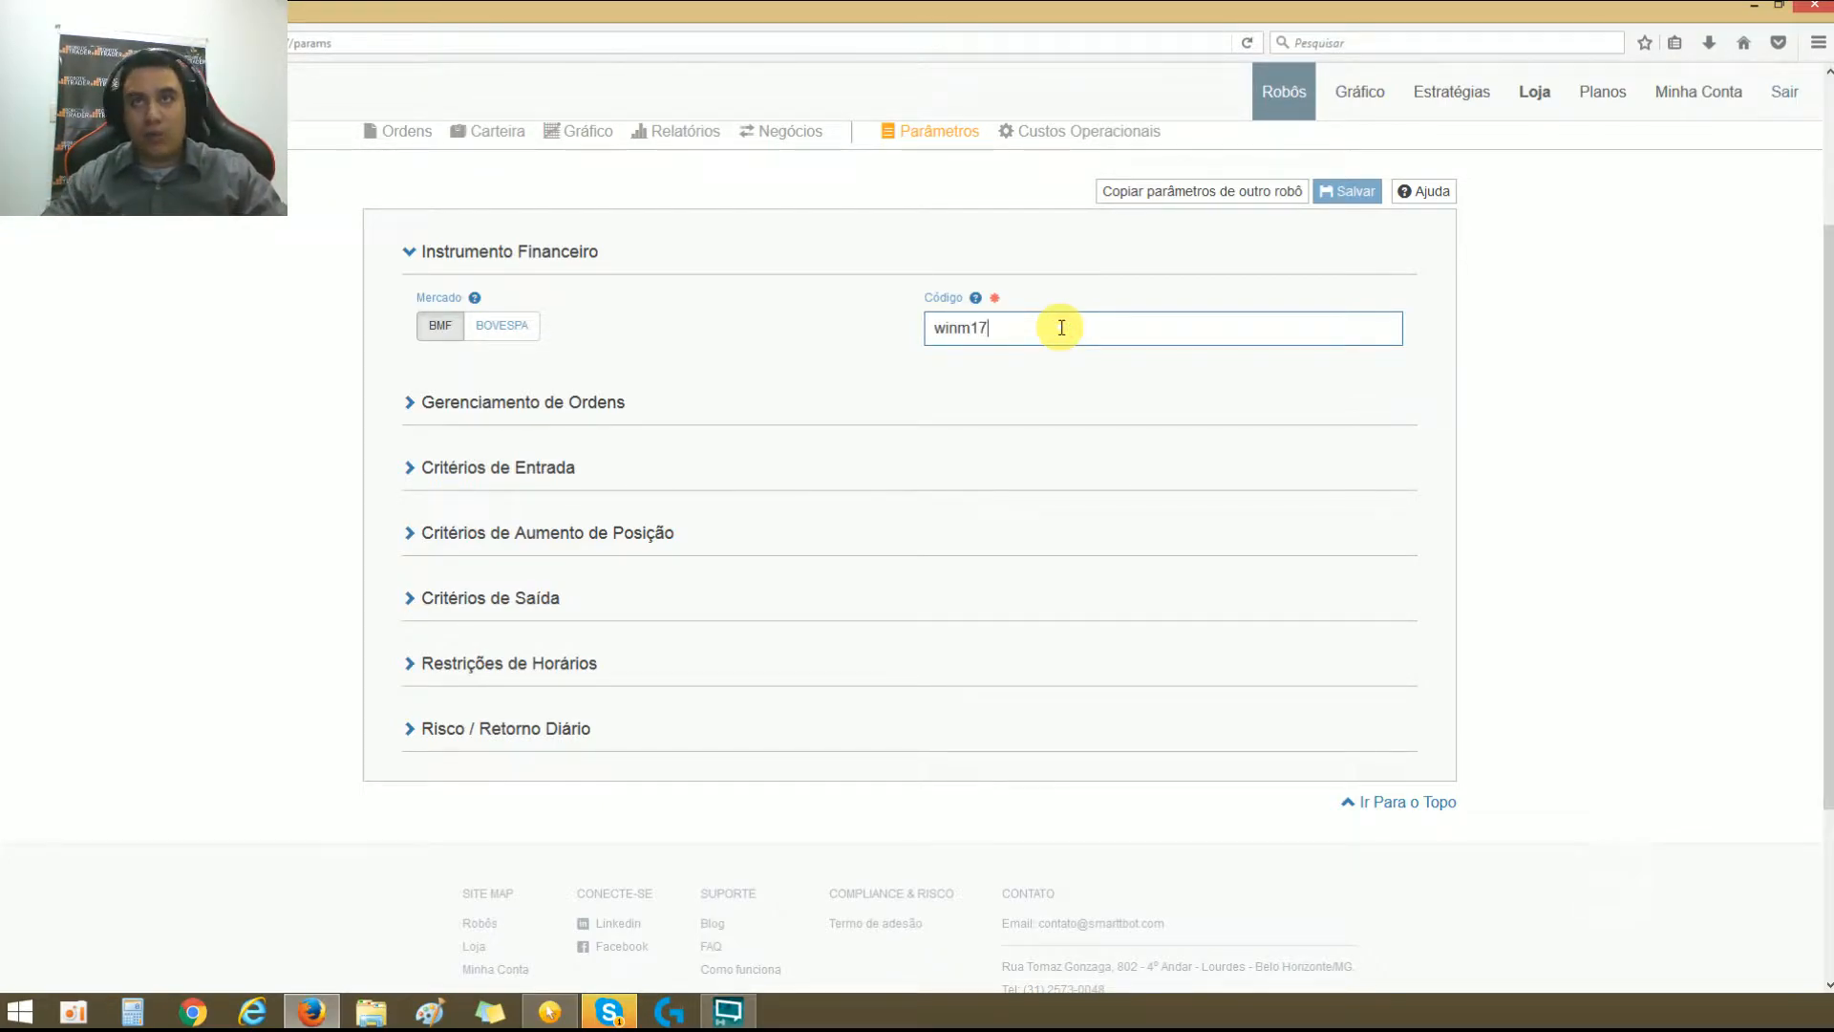
{"action": "key", "text": "BackSpace"}
{"action": "key", "text": "BackSpace"}
{"action": "key", "text": "BackSpace"}
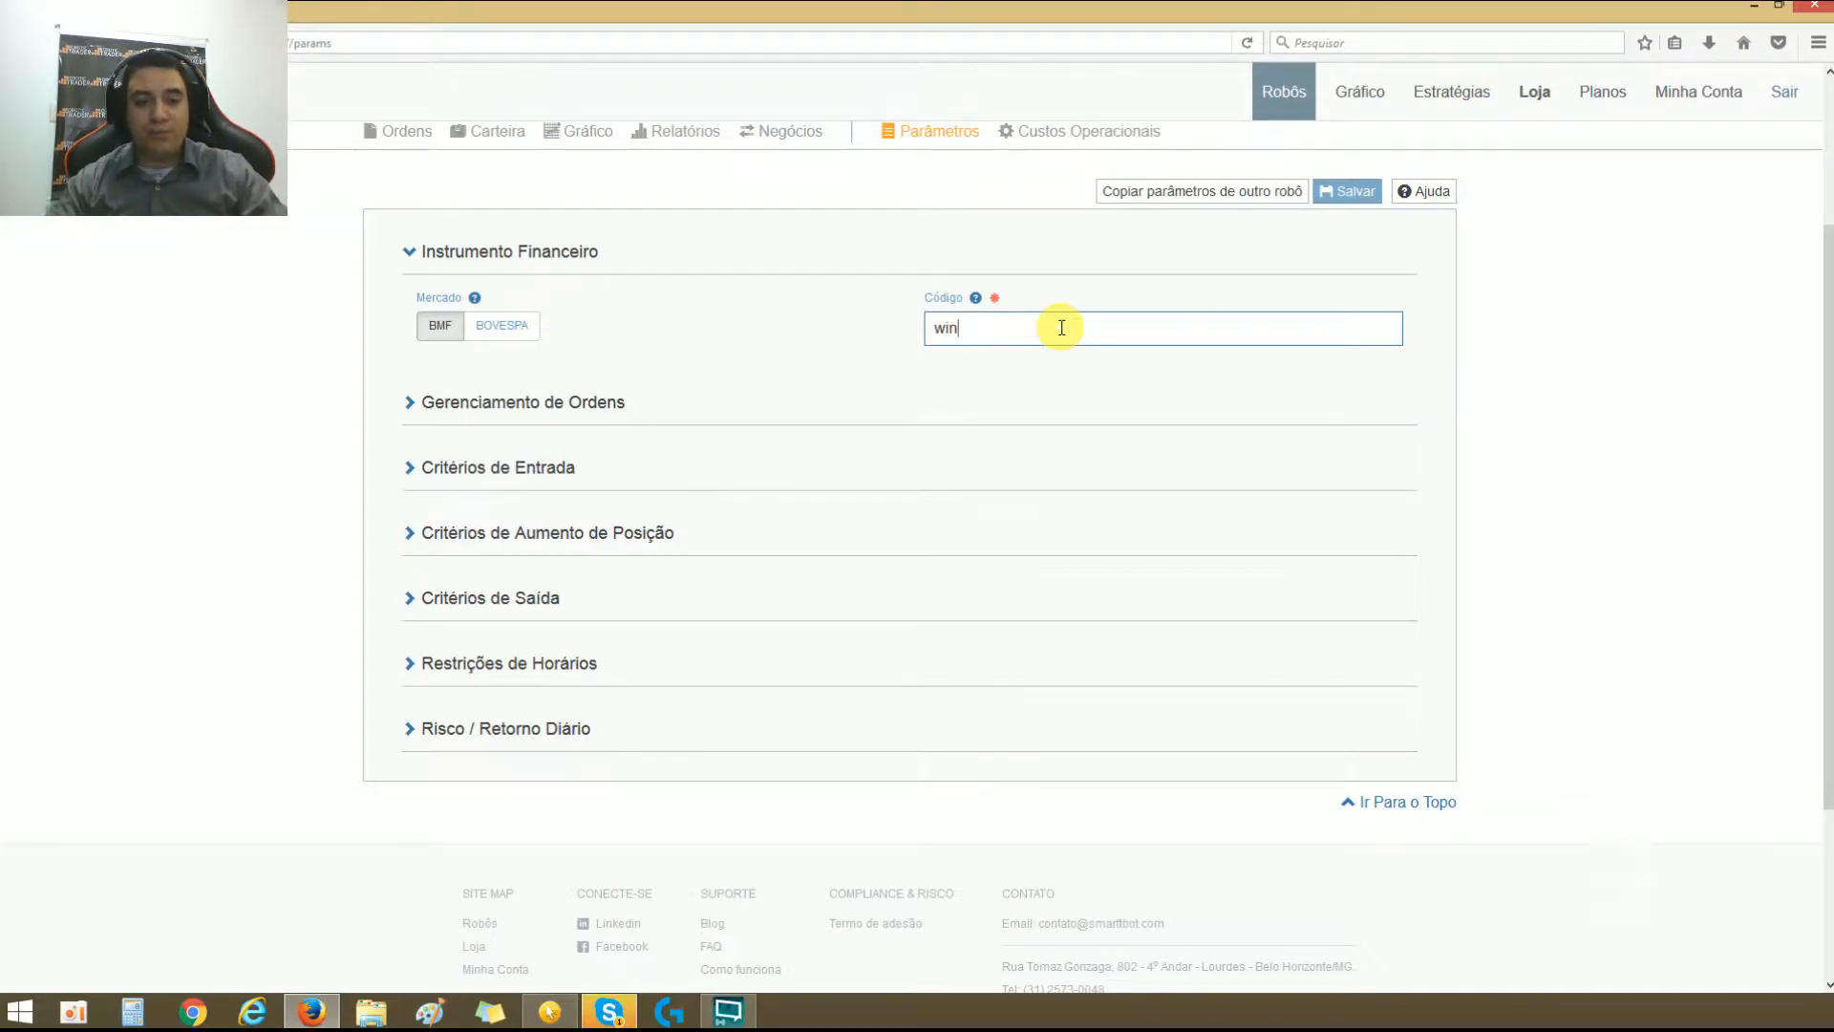
{"action": "type", "text": "%"}
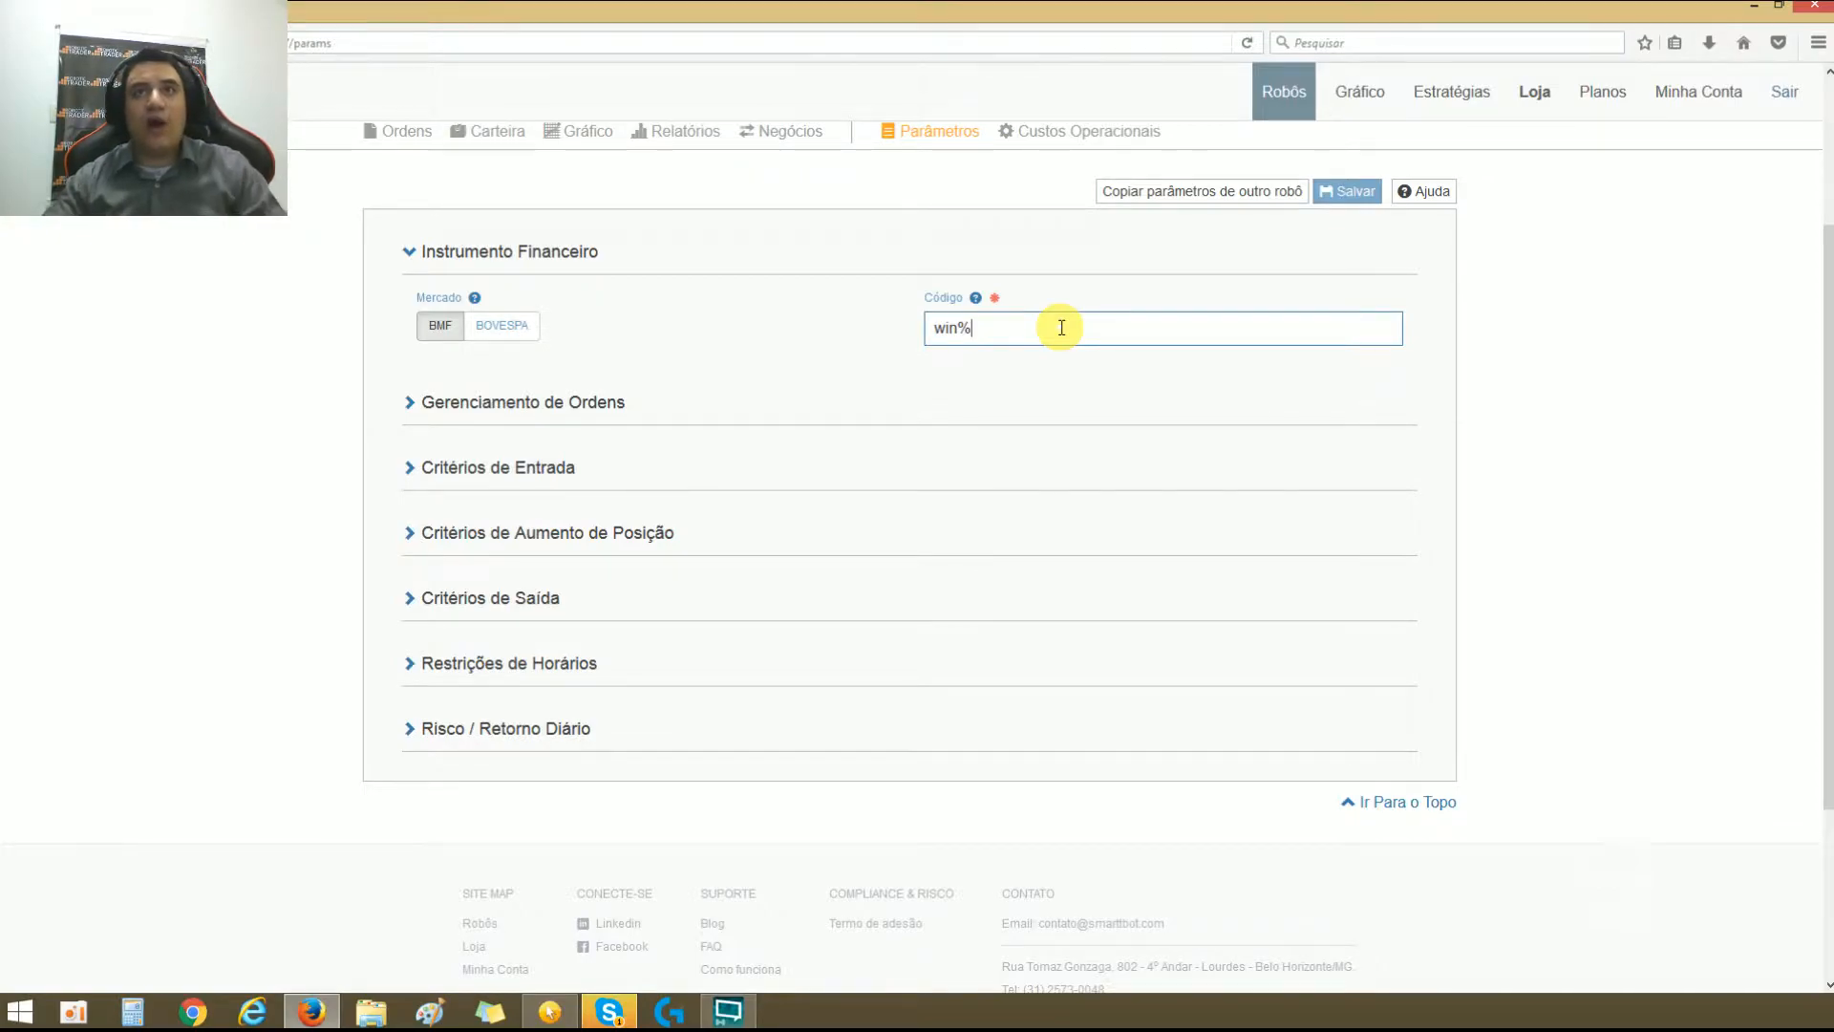
{"action": "left_click", "coordinate": [1052, 348]}
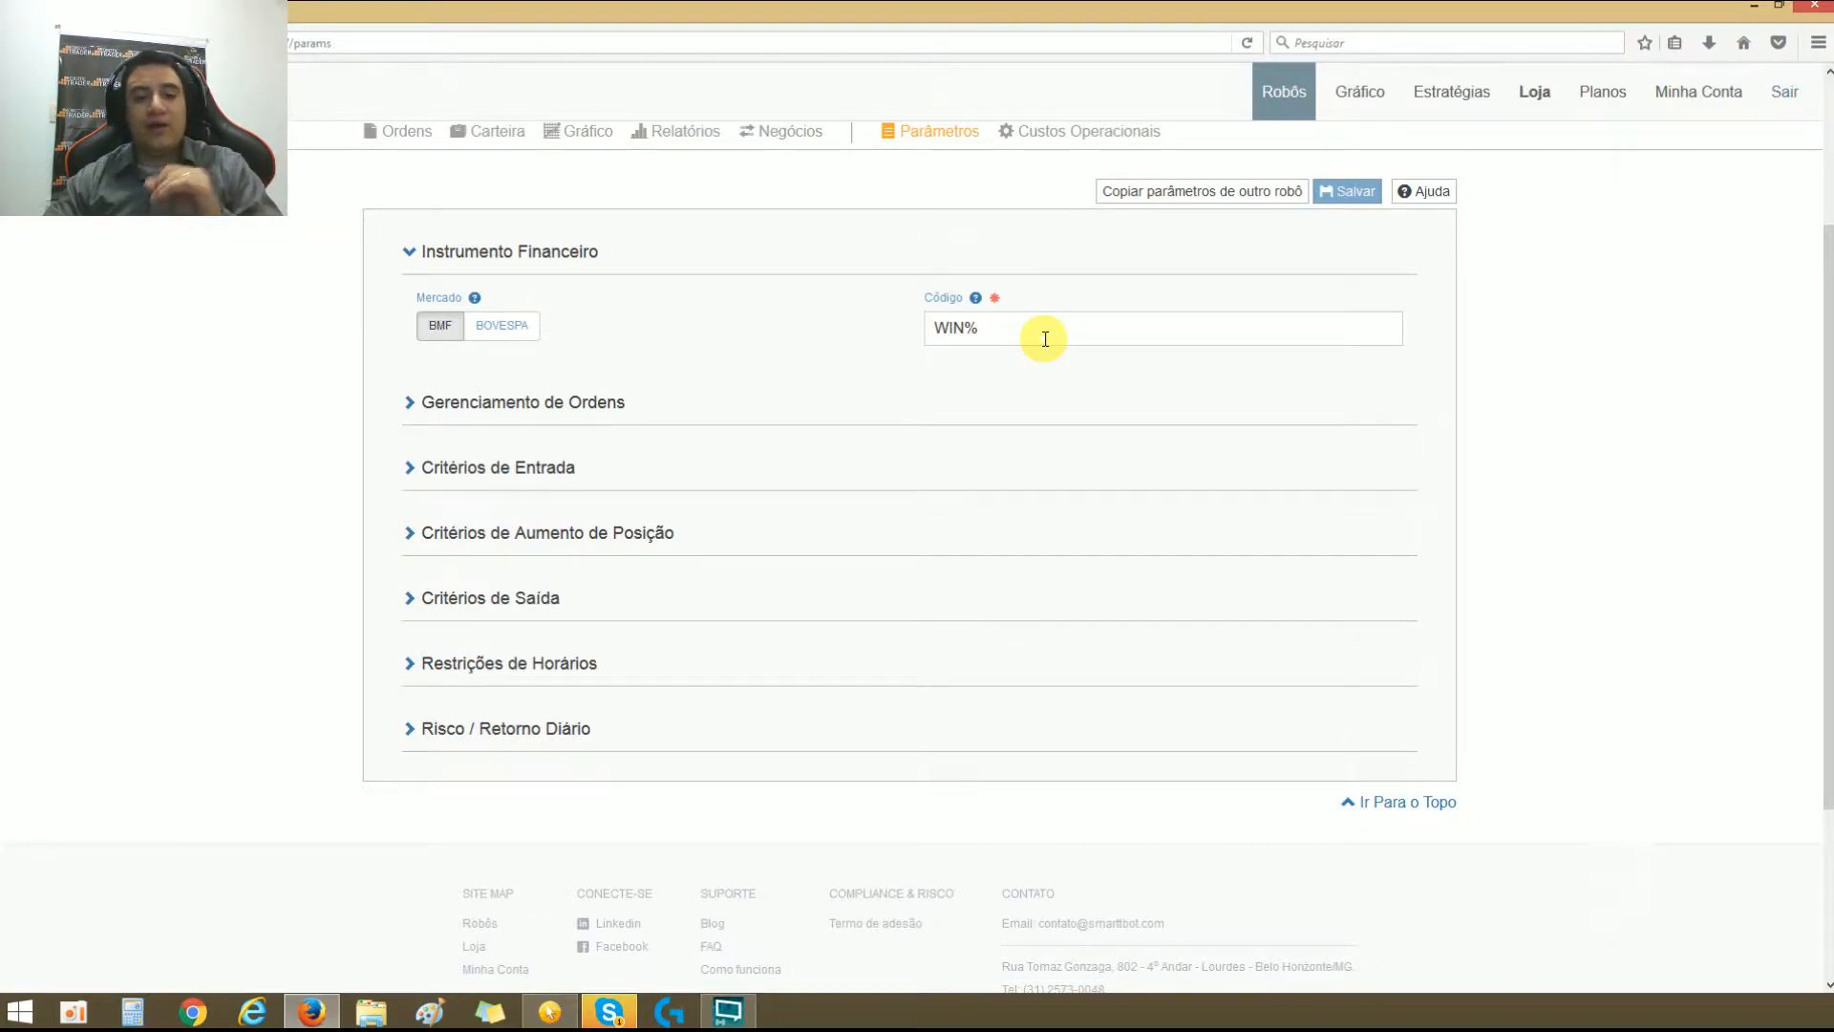
{"action": "double_click", "coordinate": [1040, 333]}
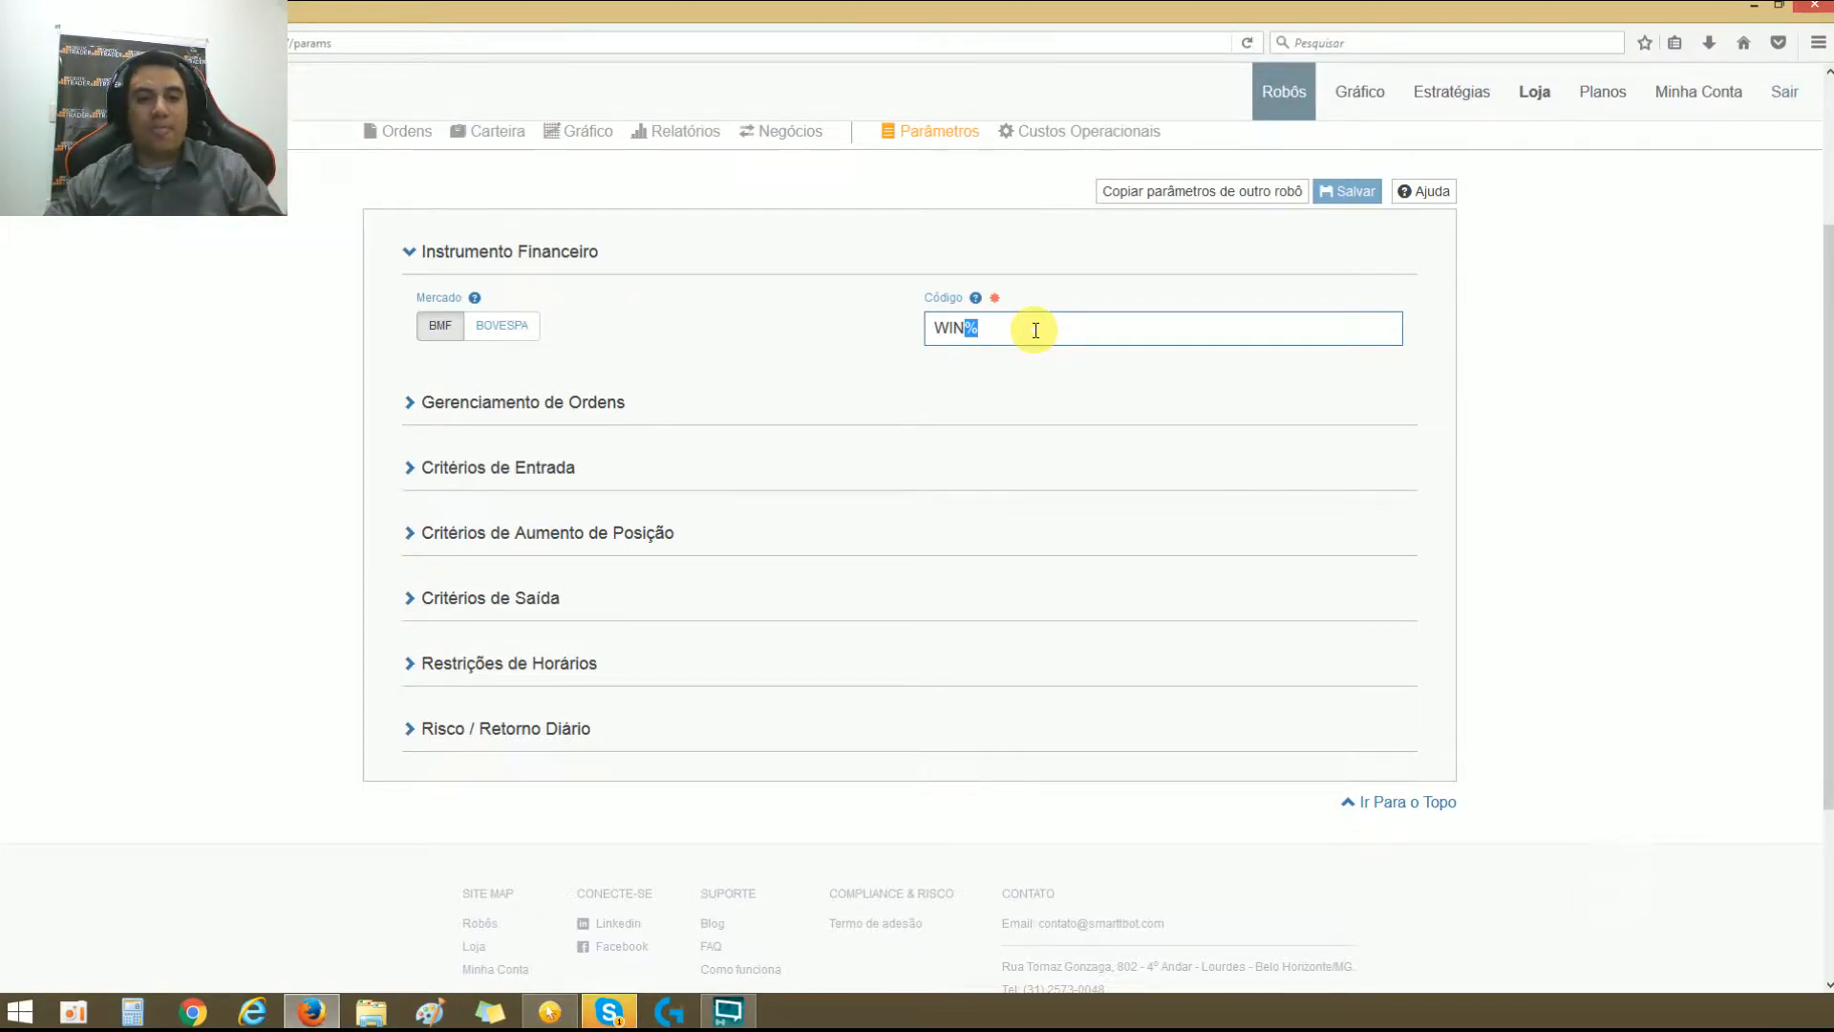
{"action": "double_click", "coordinate": [1028, 331]}
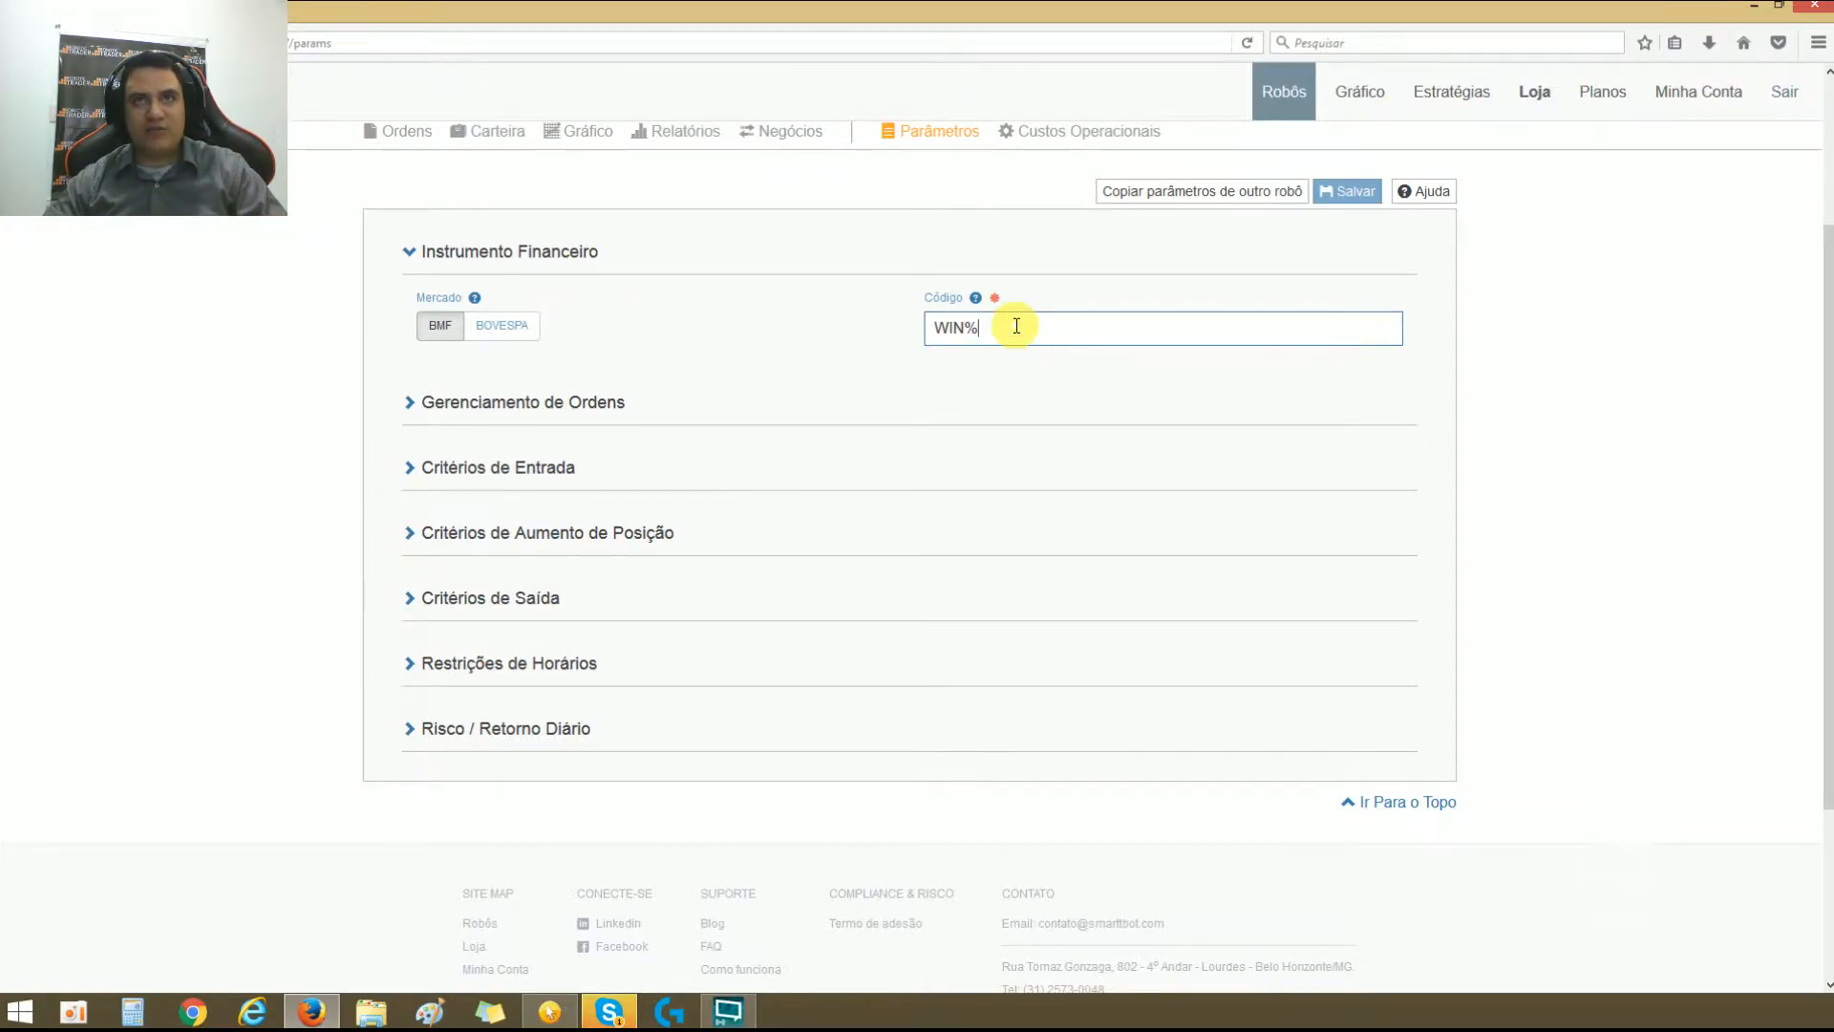
{"action": "left_click", "coordinate": [967, 332]}
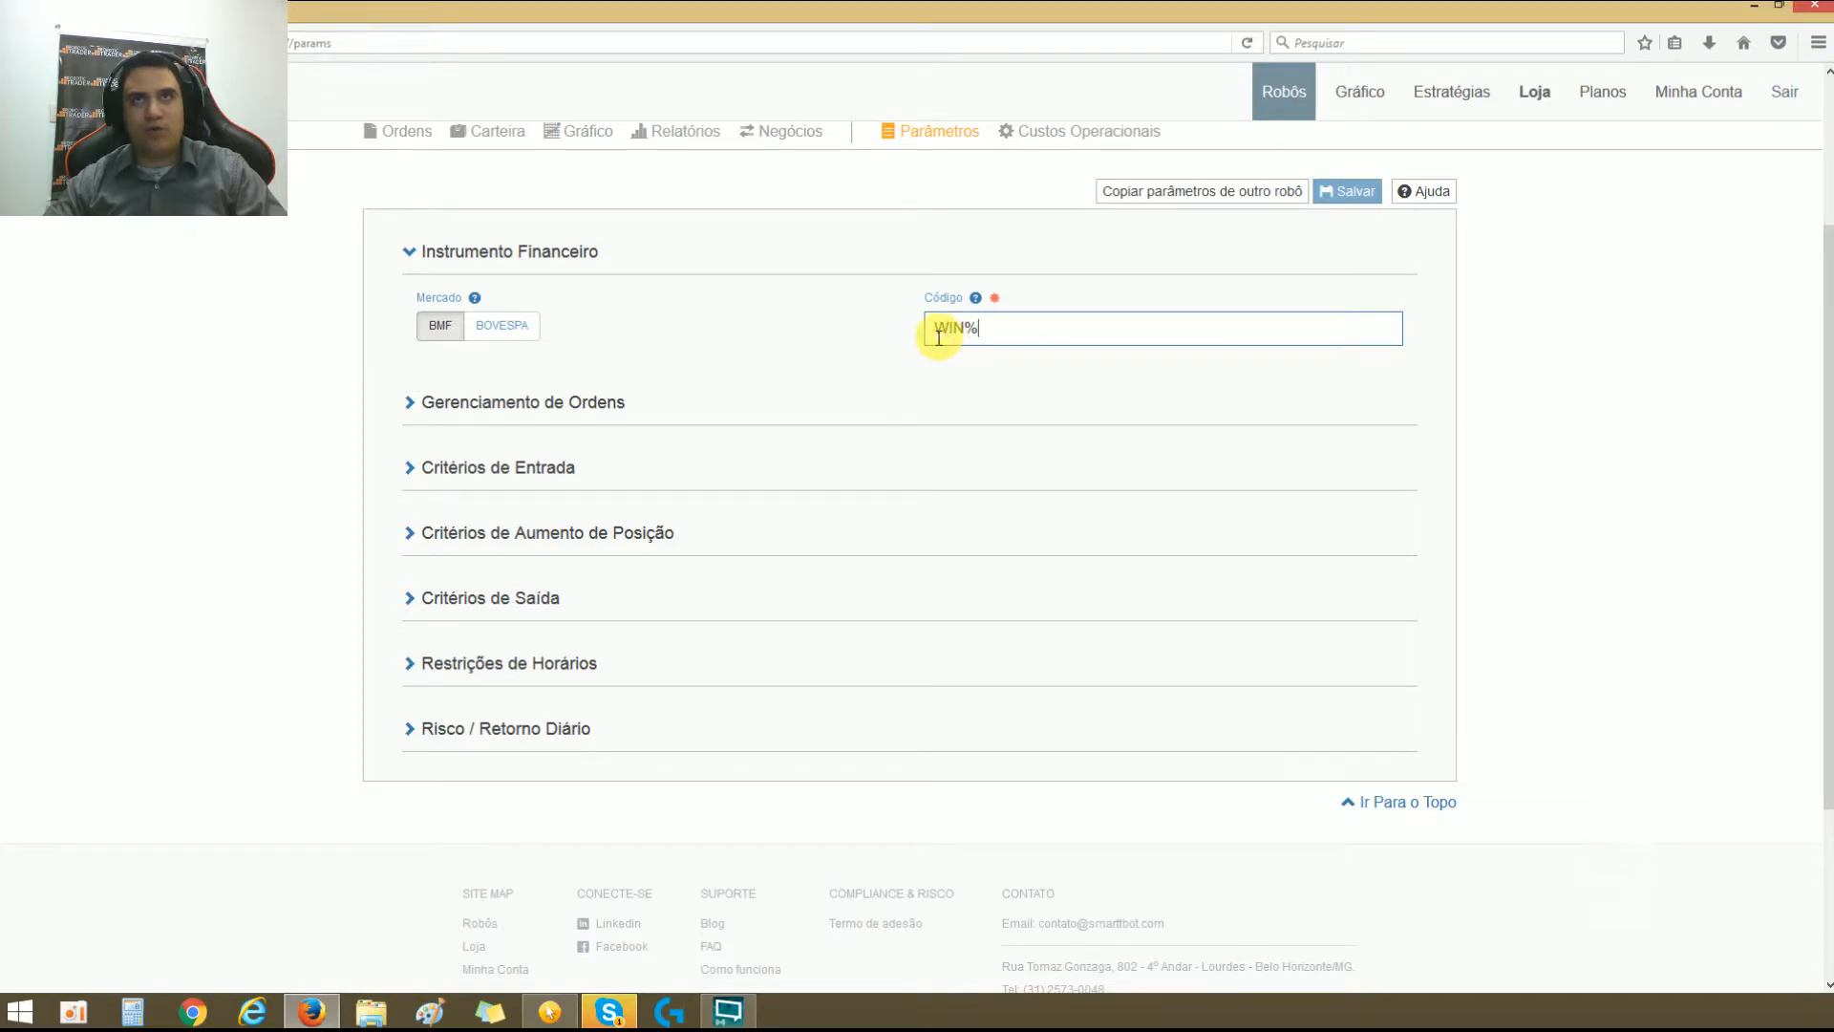
{"action": "left_click_drag", "start_coordinate": [935, 339], "coordinate": [967, 345]}
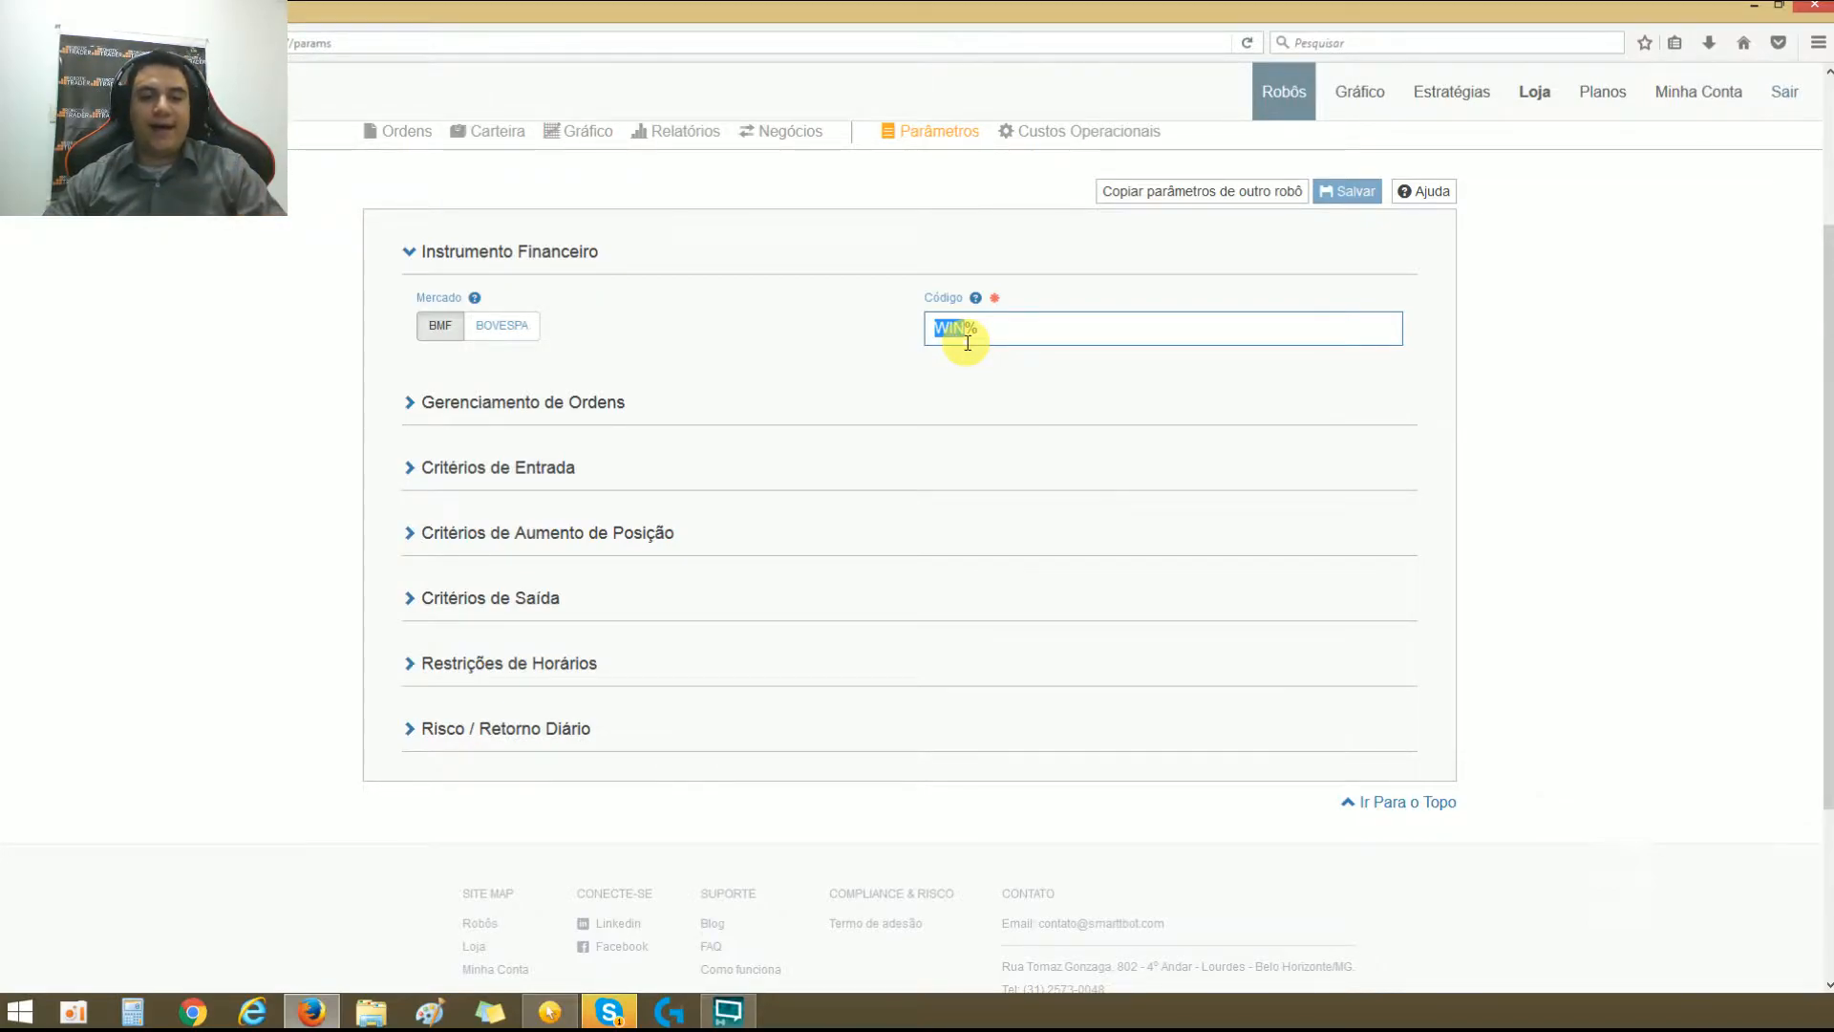
Step: Collapse the Instrumento Financeiro section and expand Gerenciamento de Ordens
{"action": "left_click", "coordinate": [750, 372]}
{"action": "left_click", "coordinate": [411, 253]}
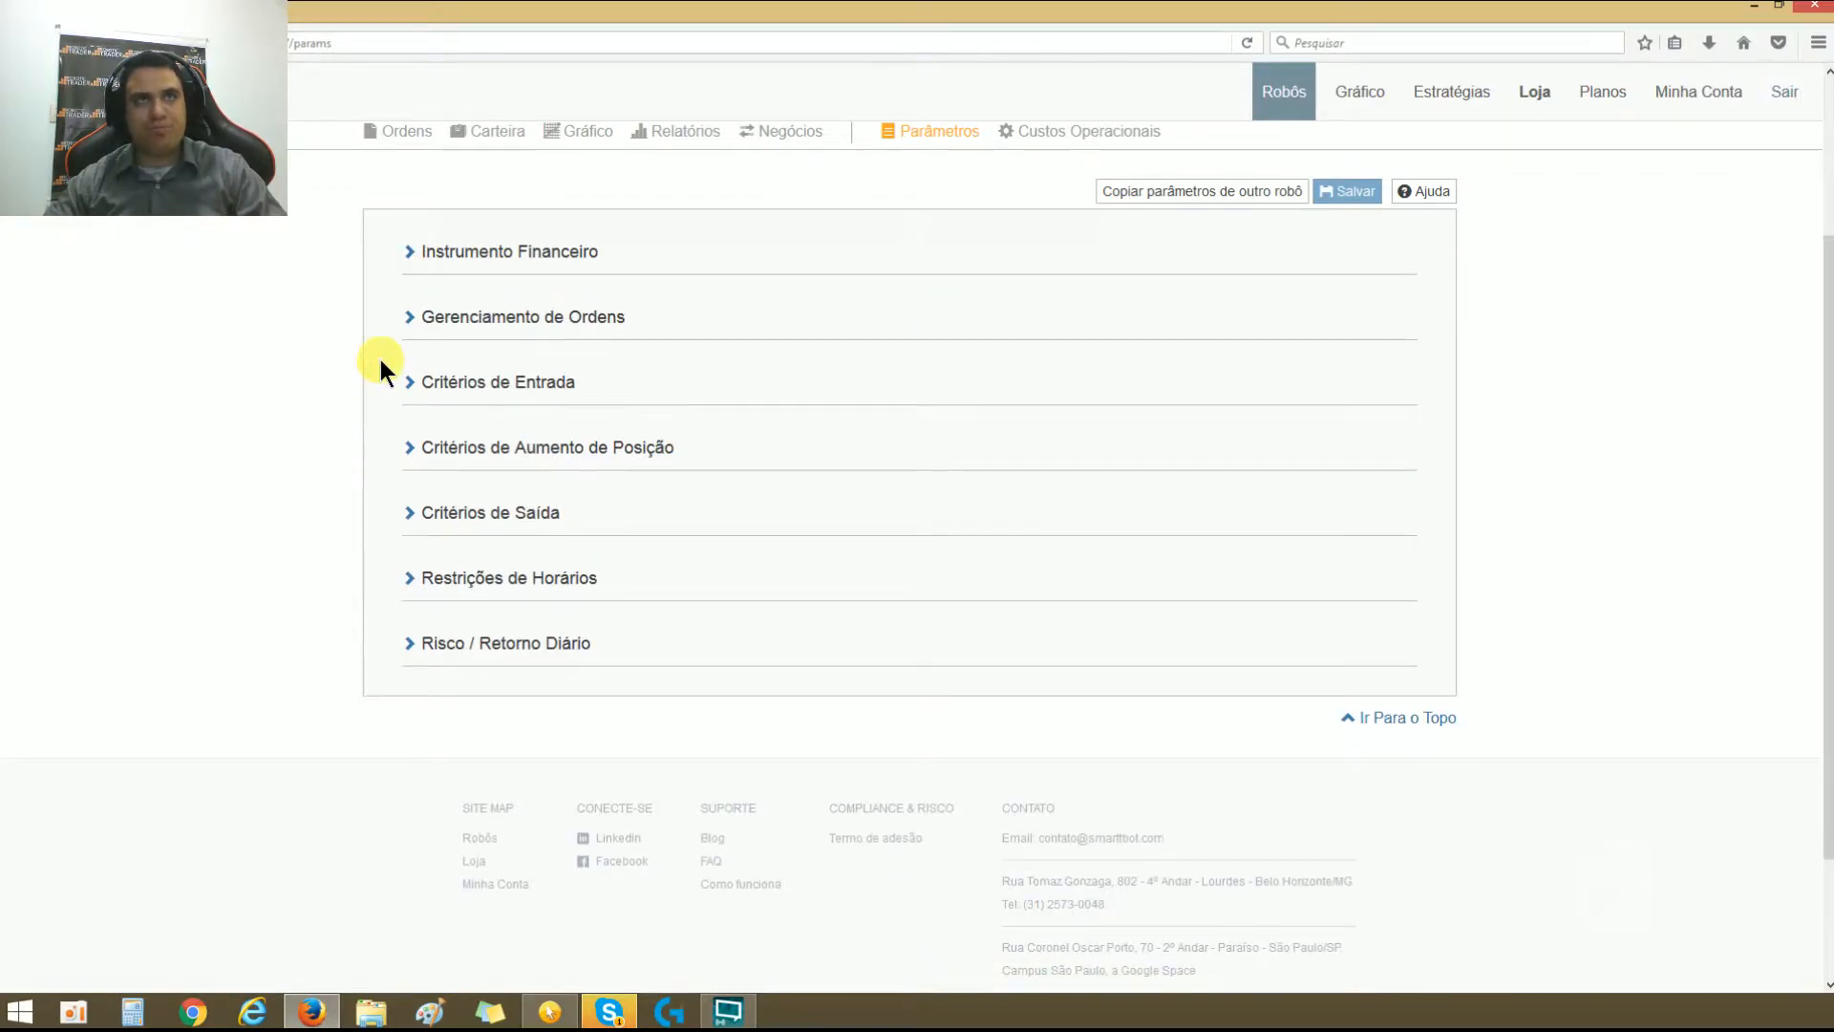
{"action": "left_click", "coordinate": [409, 318]}
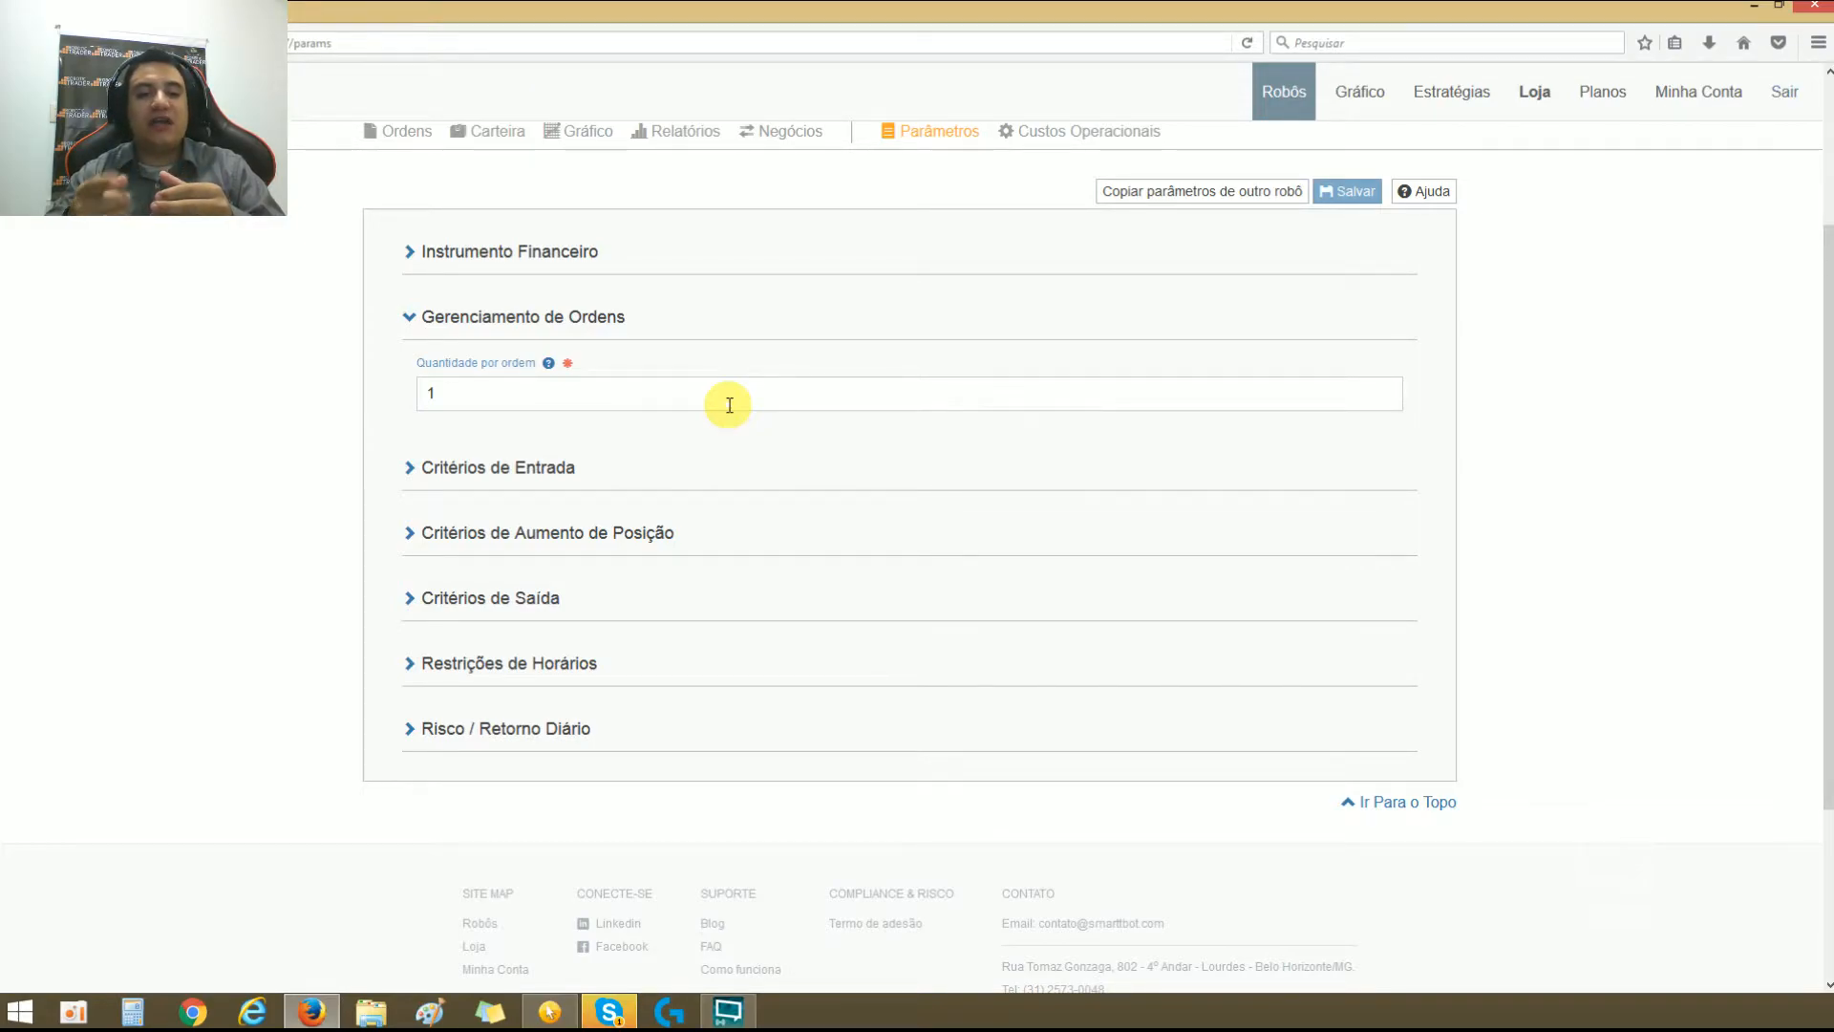
Step: Set the Quantidade por ordem to 1.000
{"action": "left_click", "coordinate": [683, 391]}
{"action": "left_click", "coordinate": [733, 347]}
{"action": "double_click", "coordinate": [682, 384]}
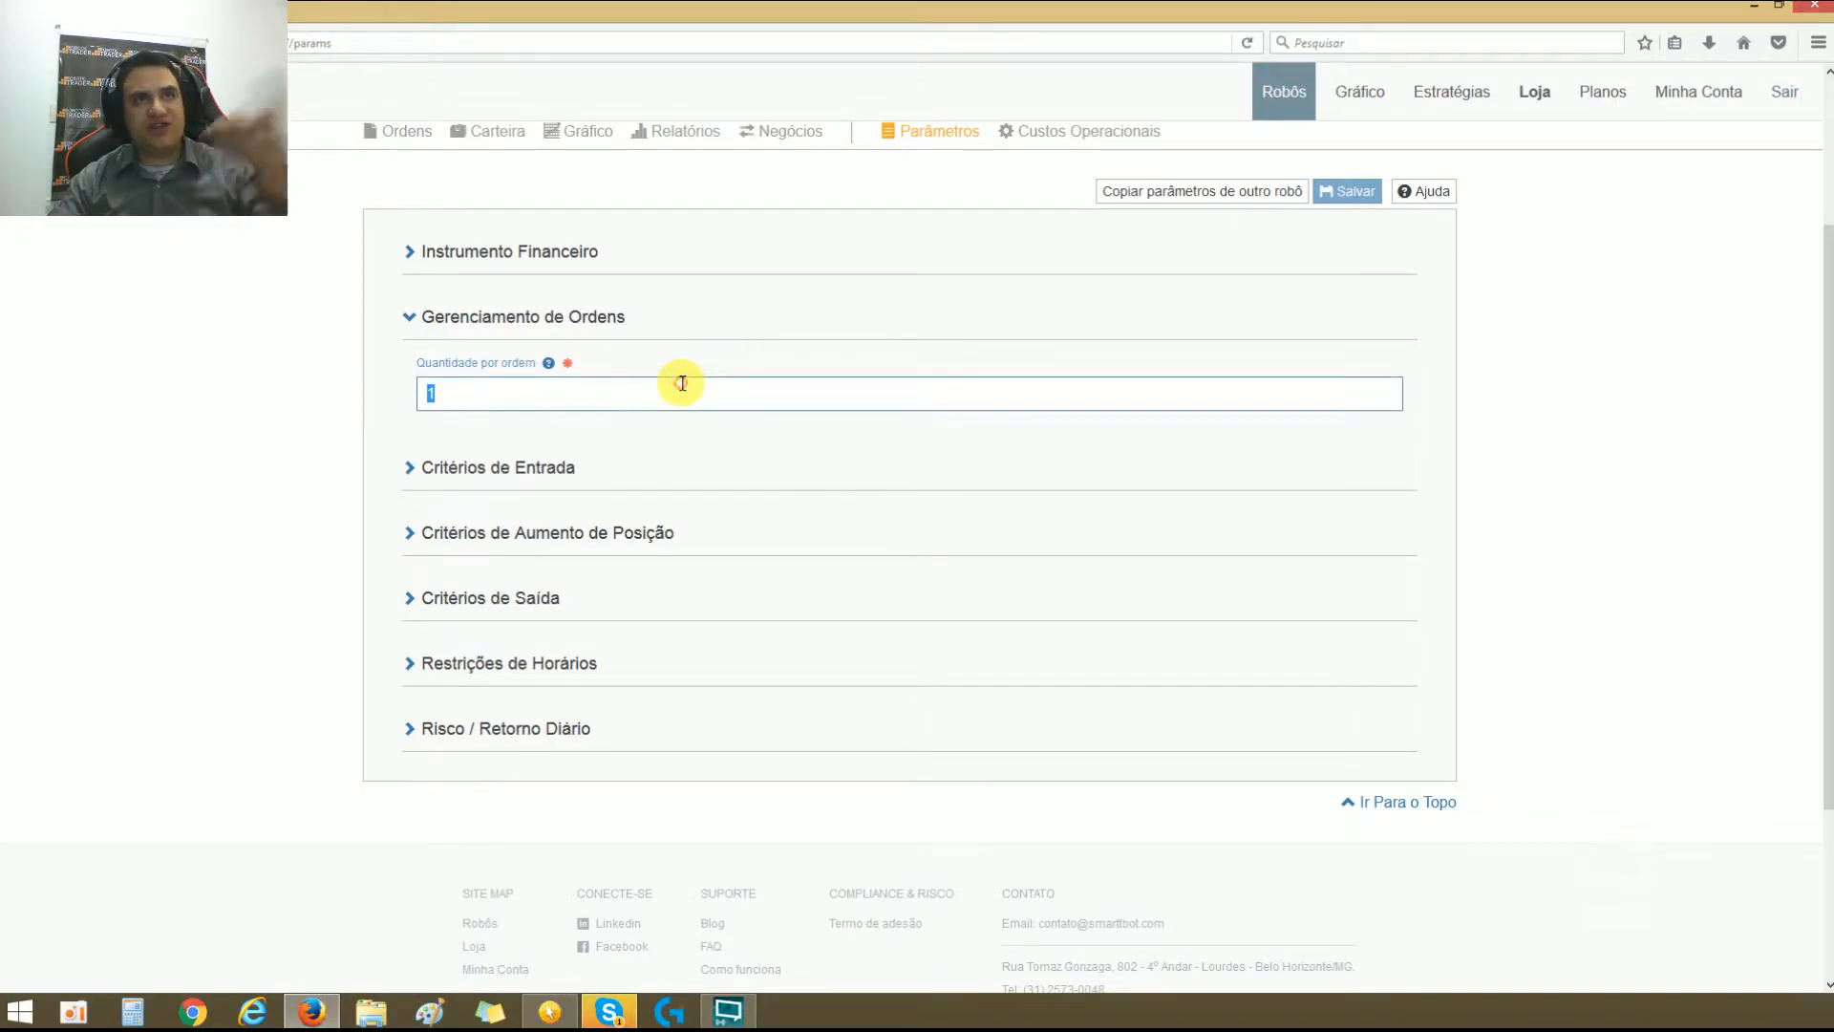
{"action": "type", "text": "1000"}
{"action": "key", "text": "BackSpace"}
{"action": "type", "text": "000"}
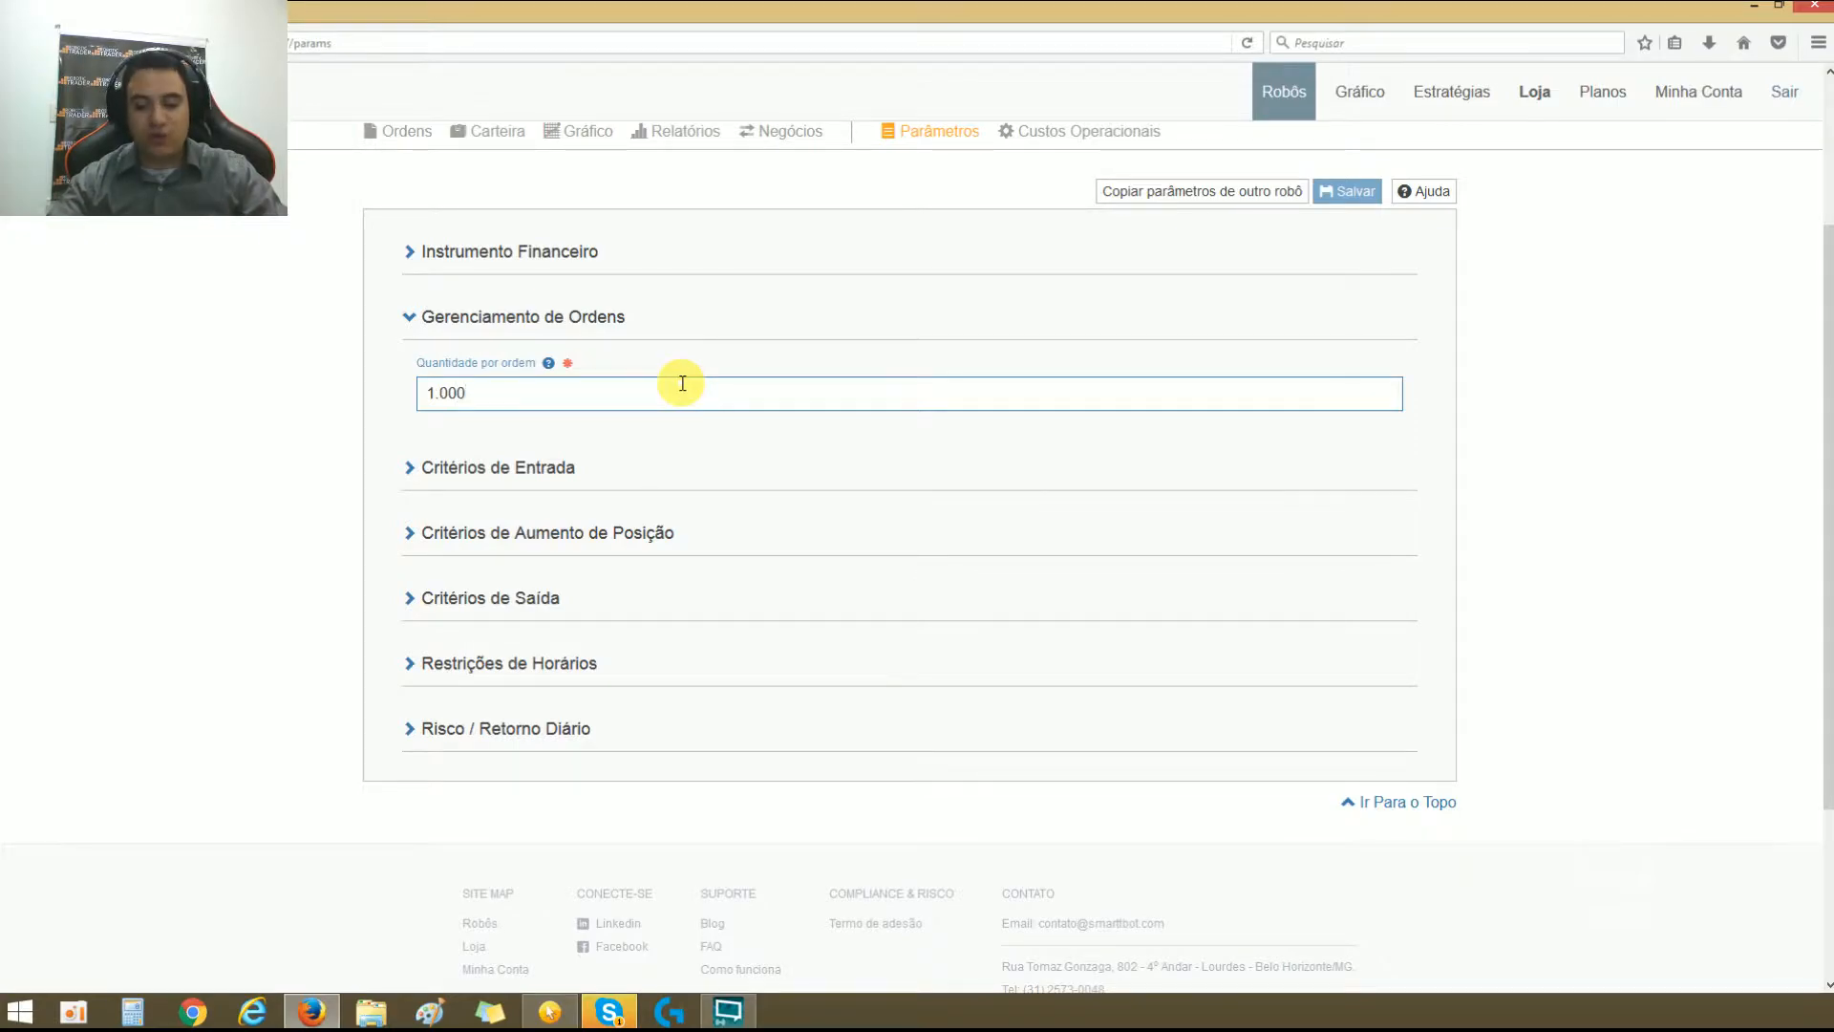
Step: Reduce the Quantidade por ordem to 1
{"action": "key", "text": "BackSpace"}
{"action": "key", "text": "BackSpace"}
{"action": "key", "text": "BackSpace"}
{"action": "key", "text": "BackSpace"}
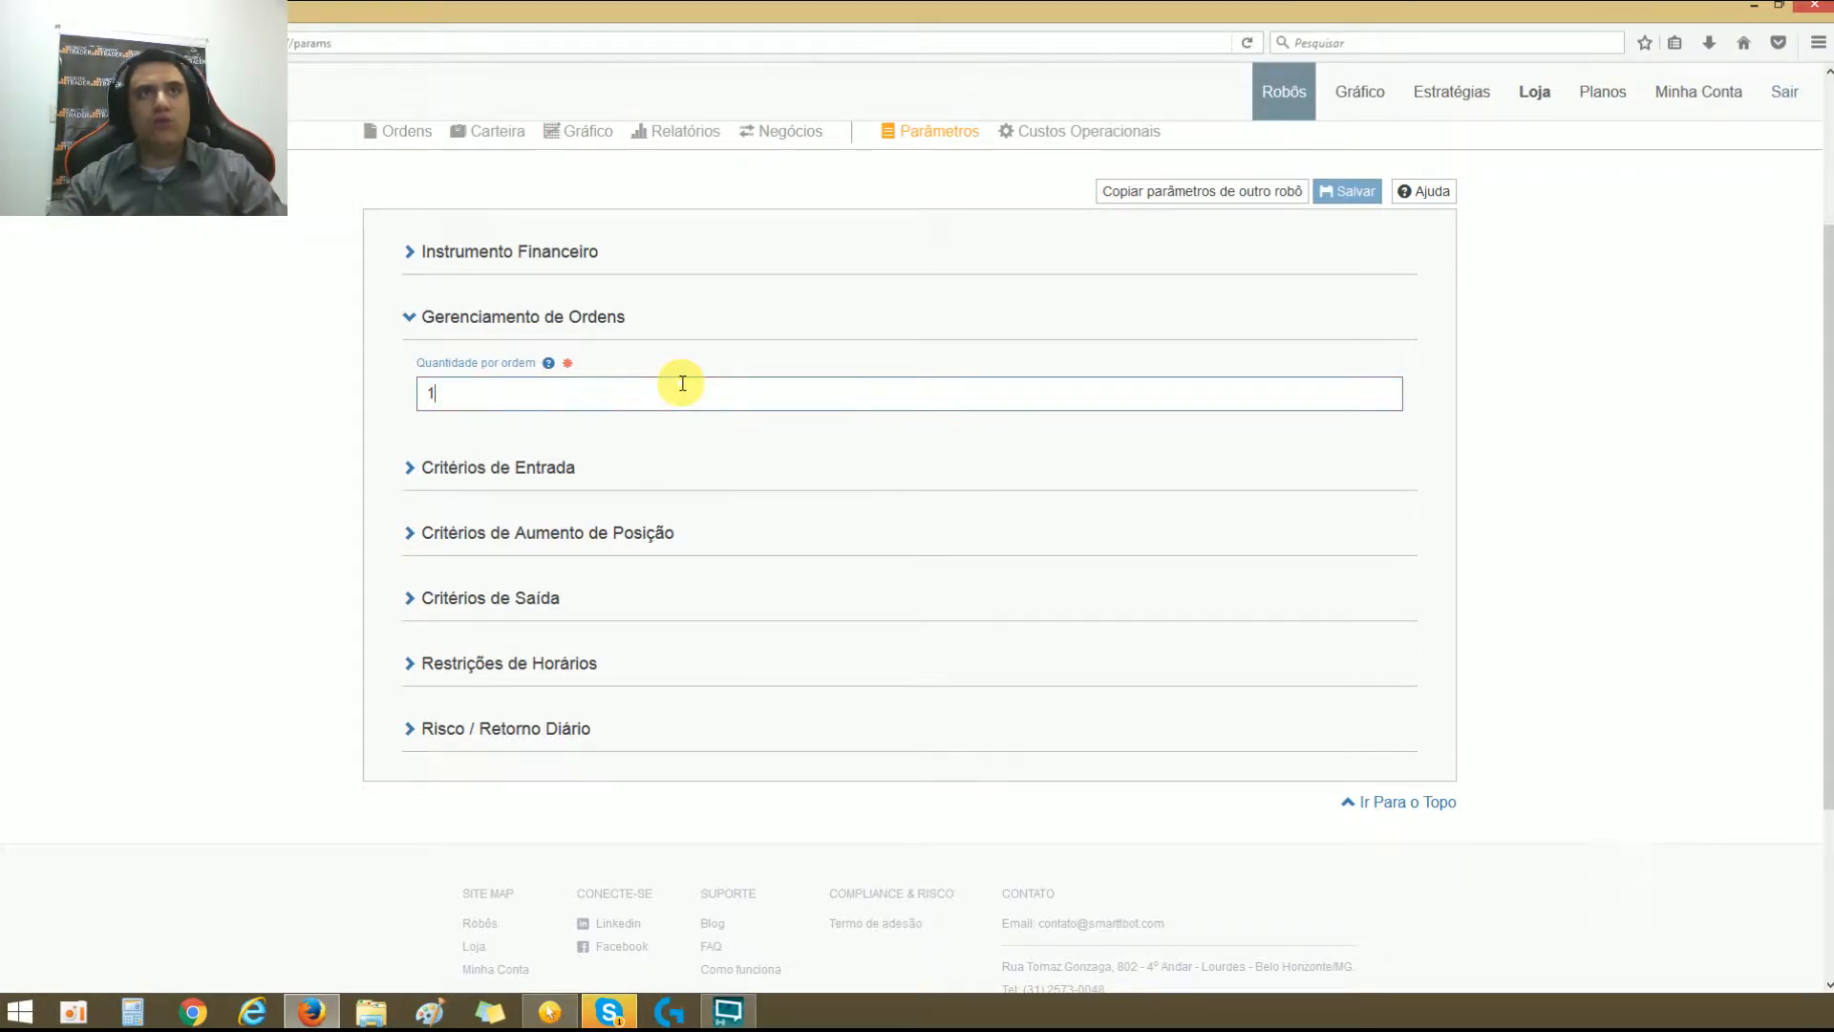
{"action": "type", "text": "2"}
{"action": "key", "text": "BackSpace"}
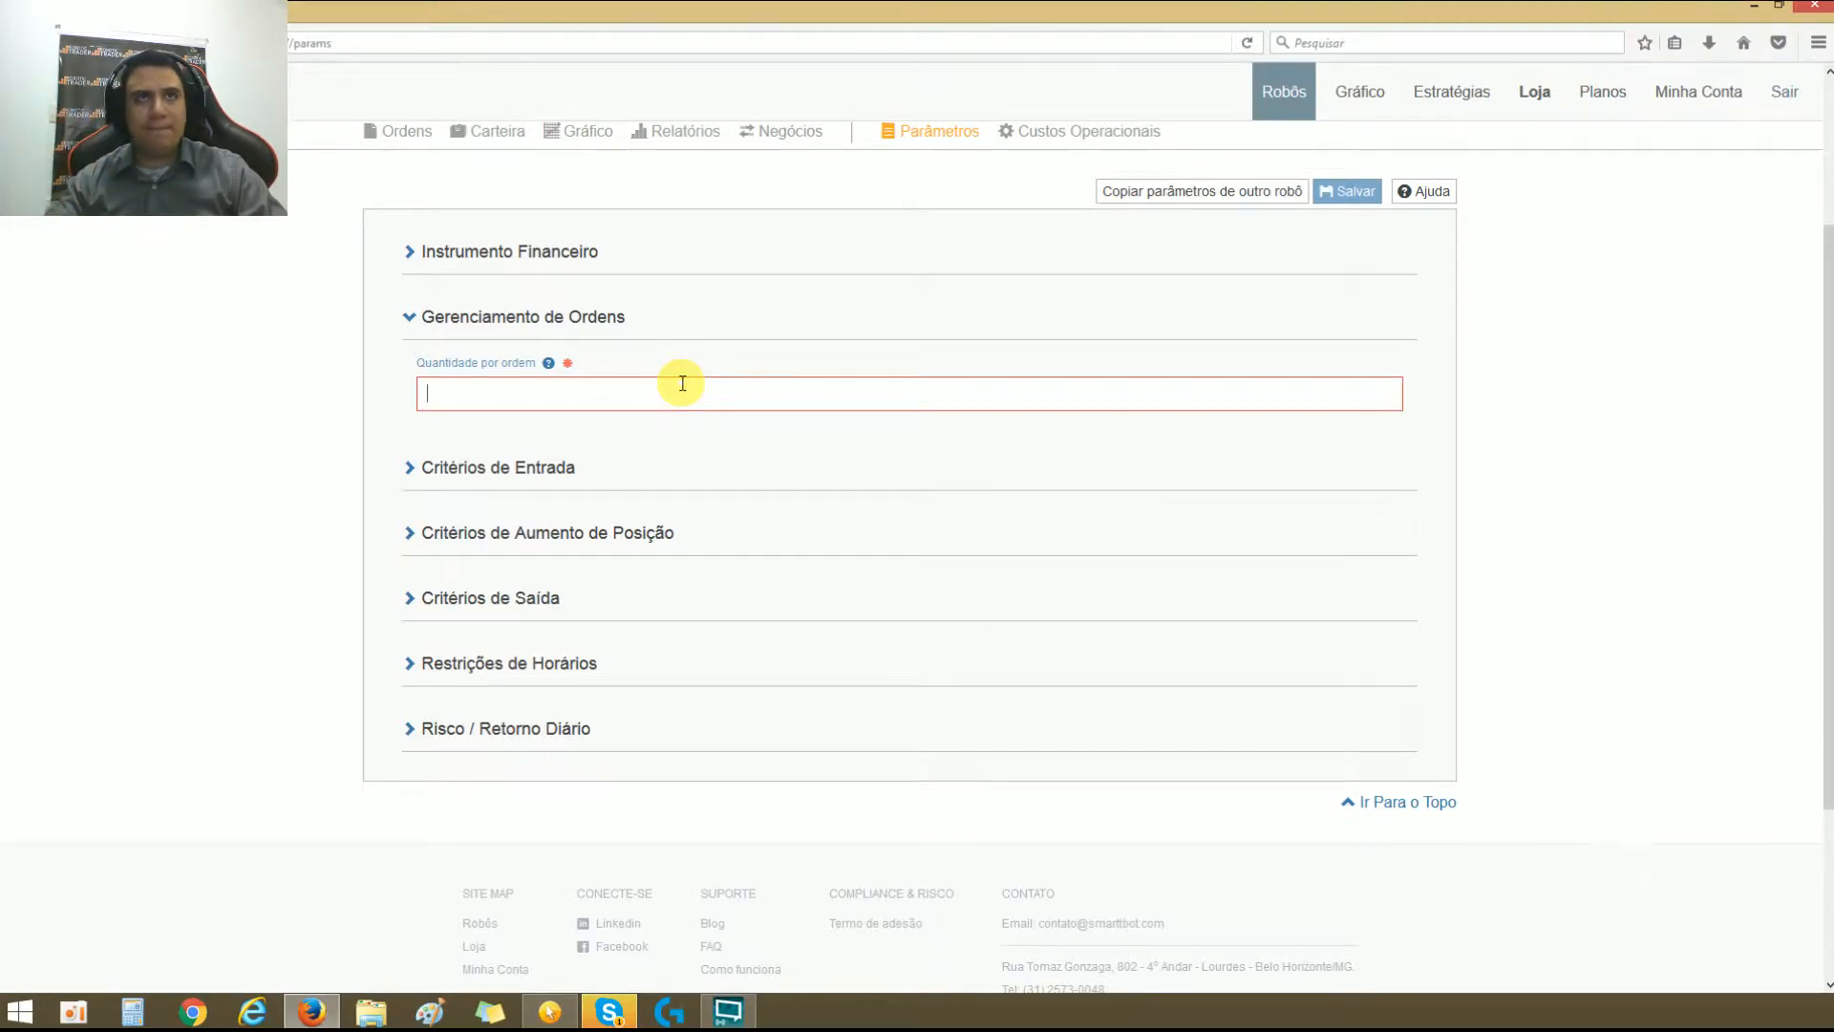
{"action": "type", "text": "1"}
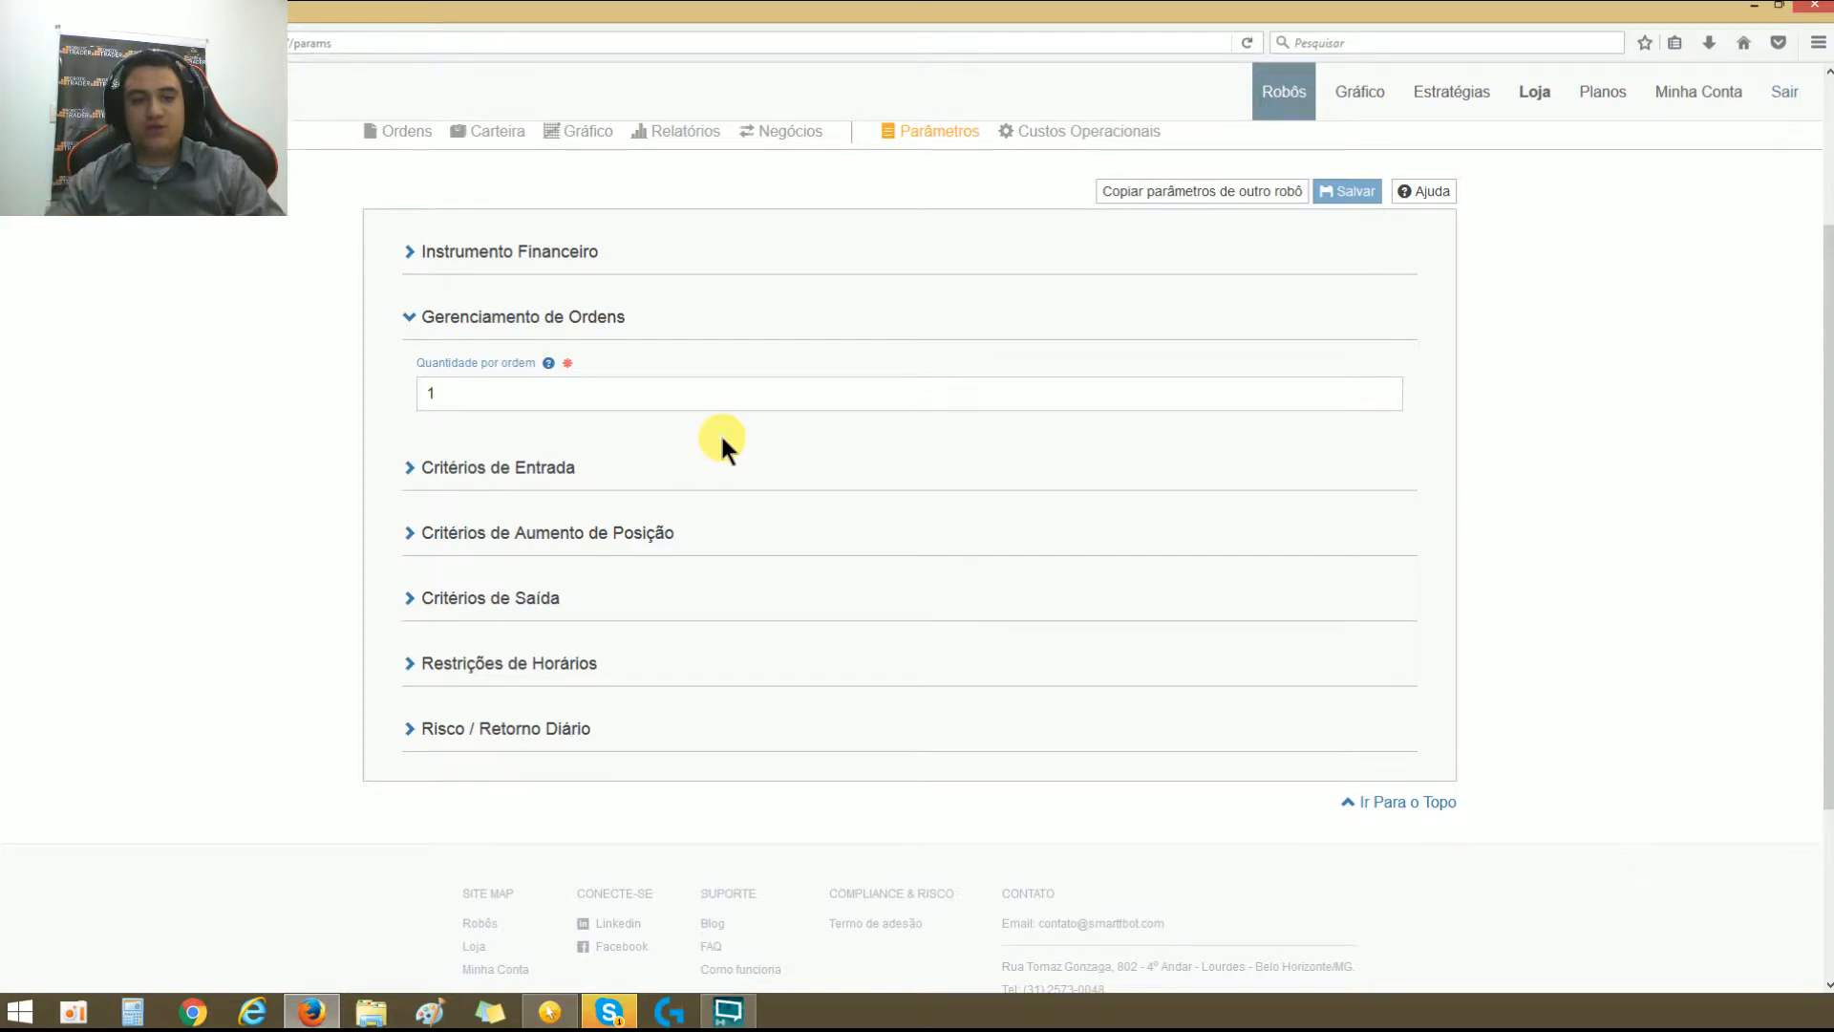
Step: Collapse Gerenciamento de Ordens, then in Critérios de Entrada choose Contra tendência as the Tipo da 1a. entrada
{"action": "left_click", "coordinate": [411, 326]}
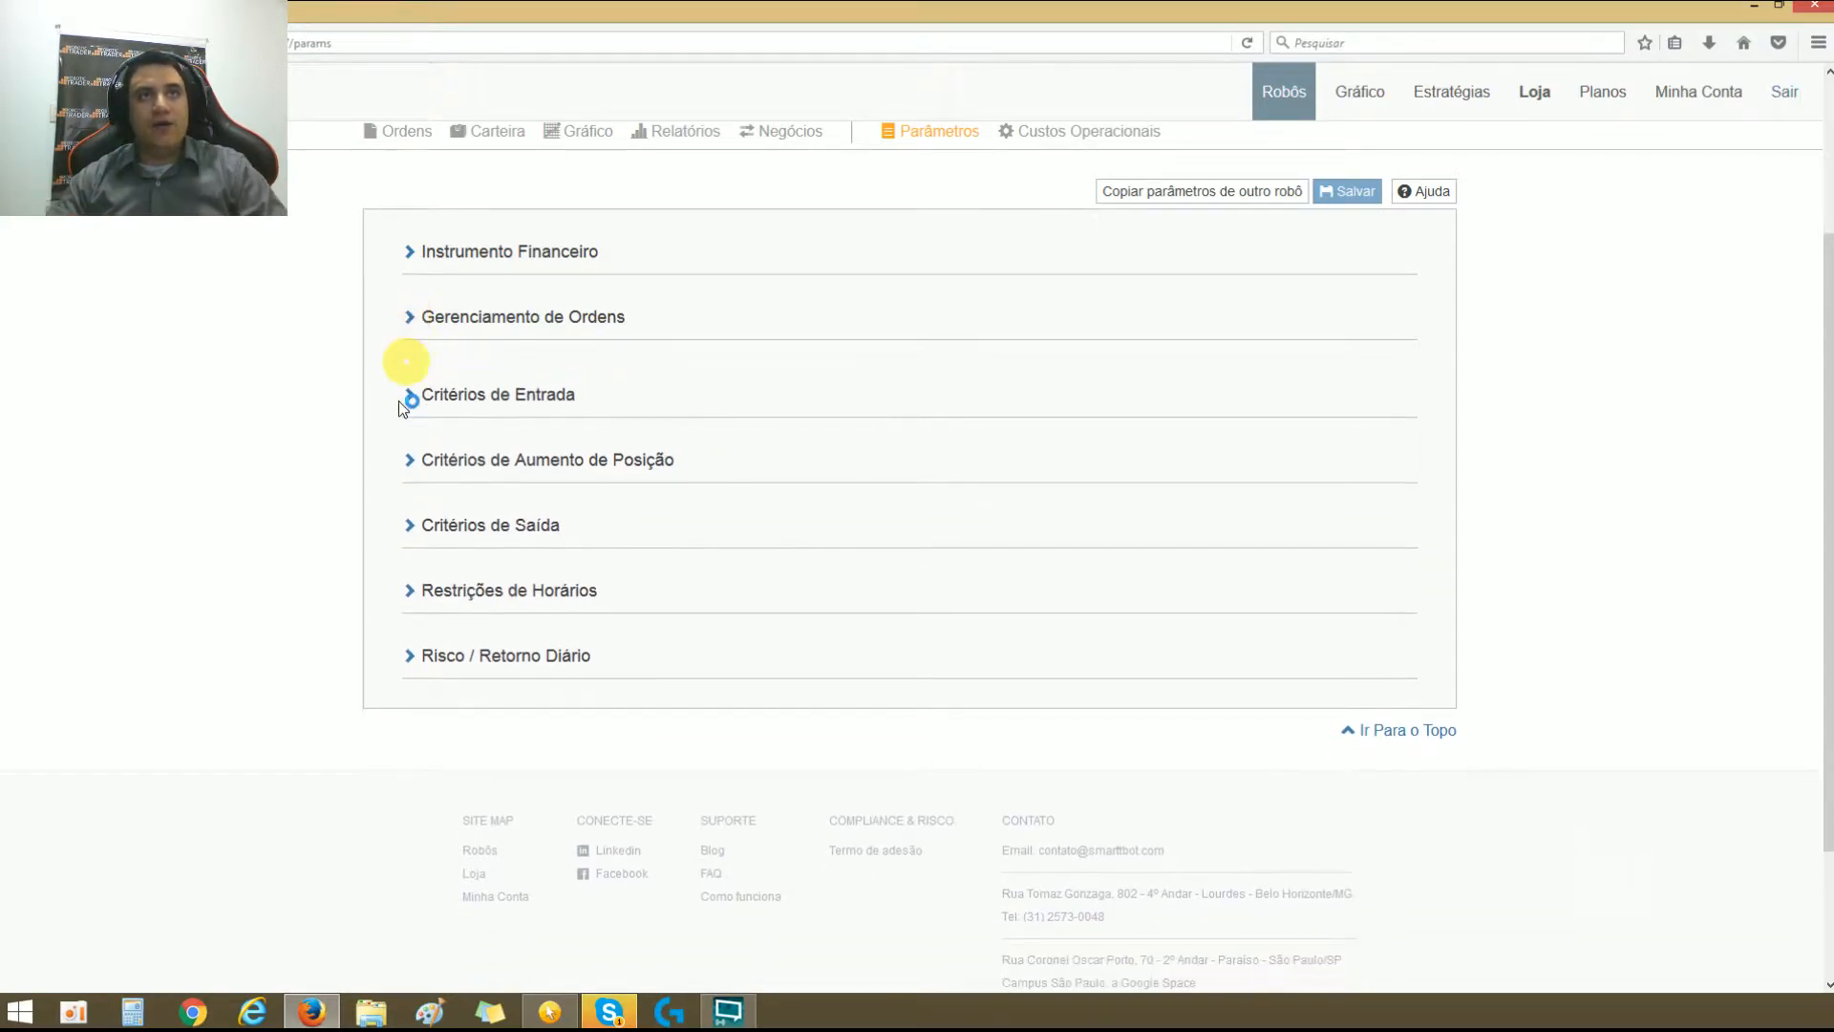
{"action": "left_click", "coordinate": [403, 386]}
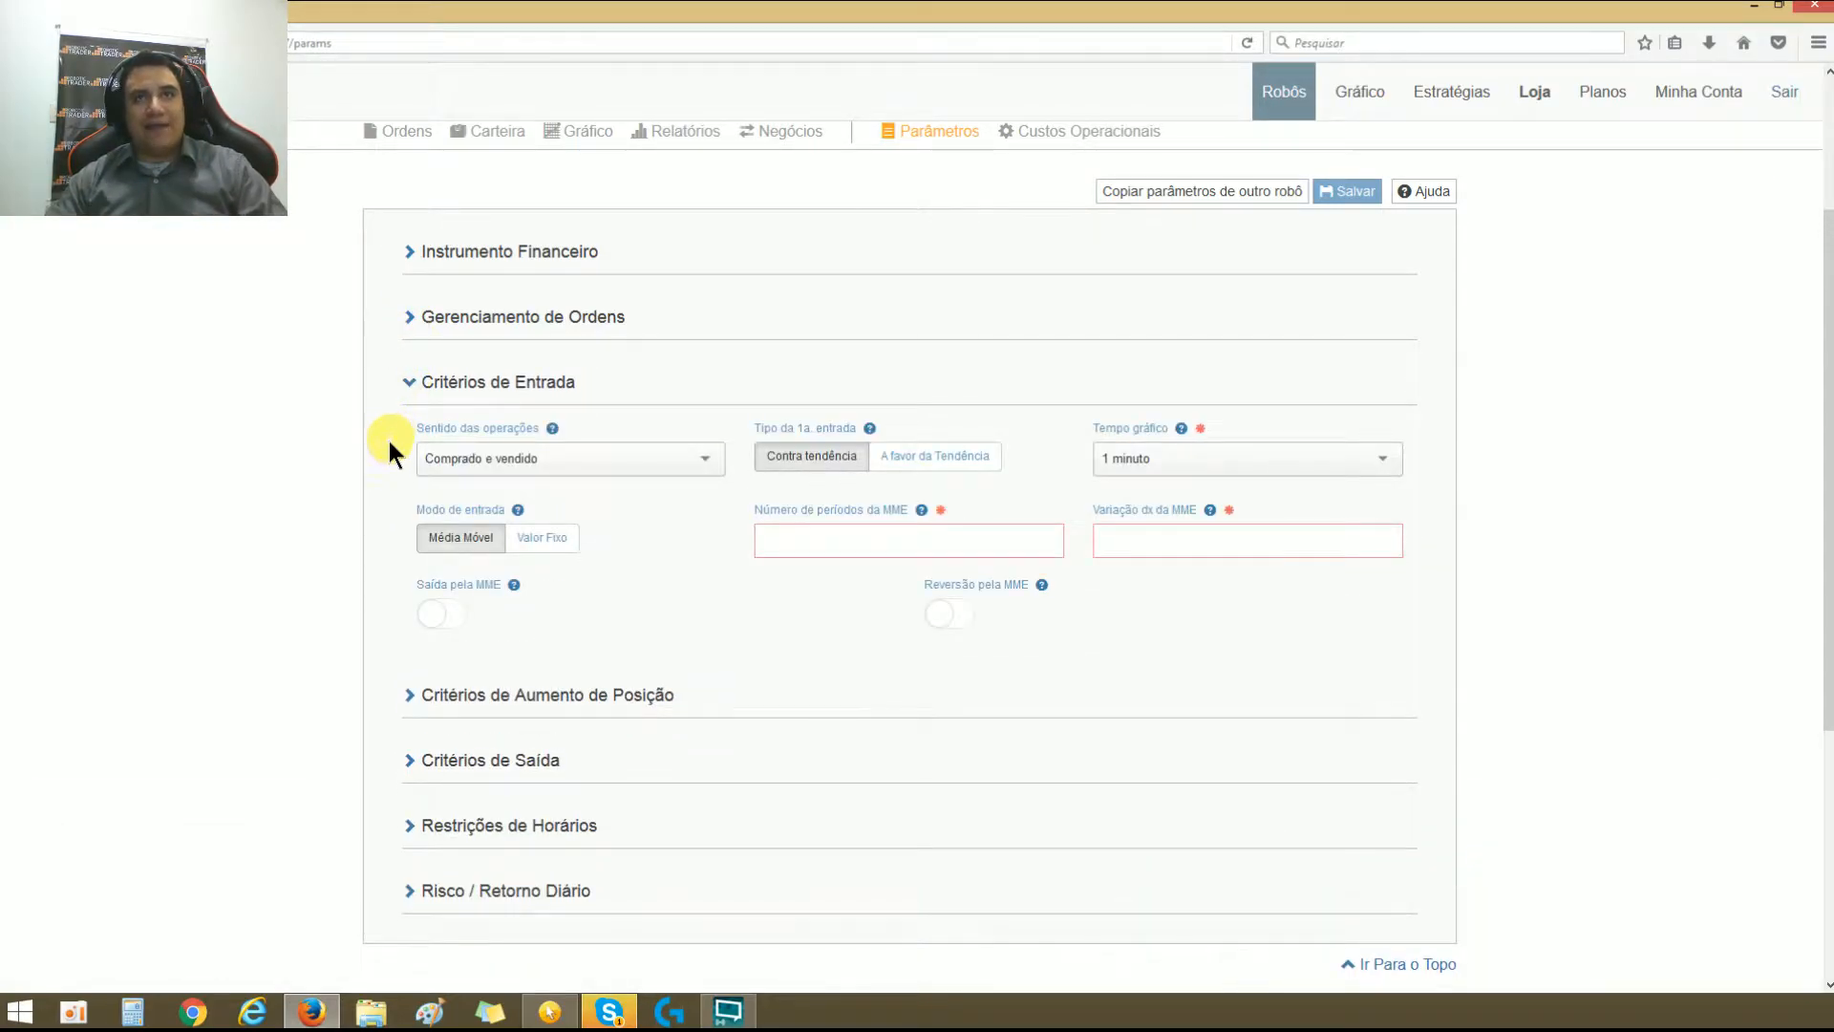
{"action": "left_click", "coordinate": [827, 468]}
{"action": "left_click", "coordinate": [827, 470]}
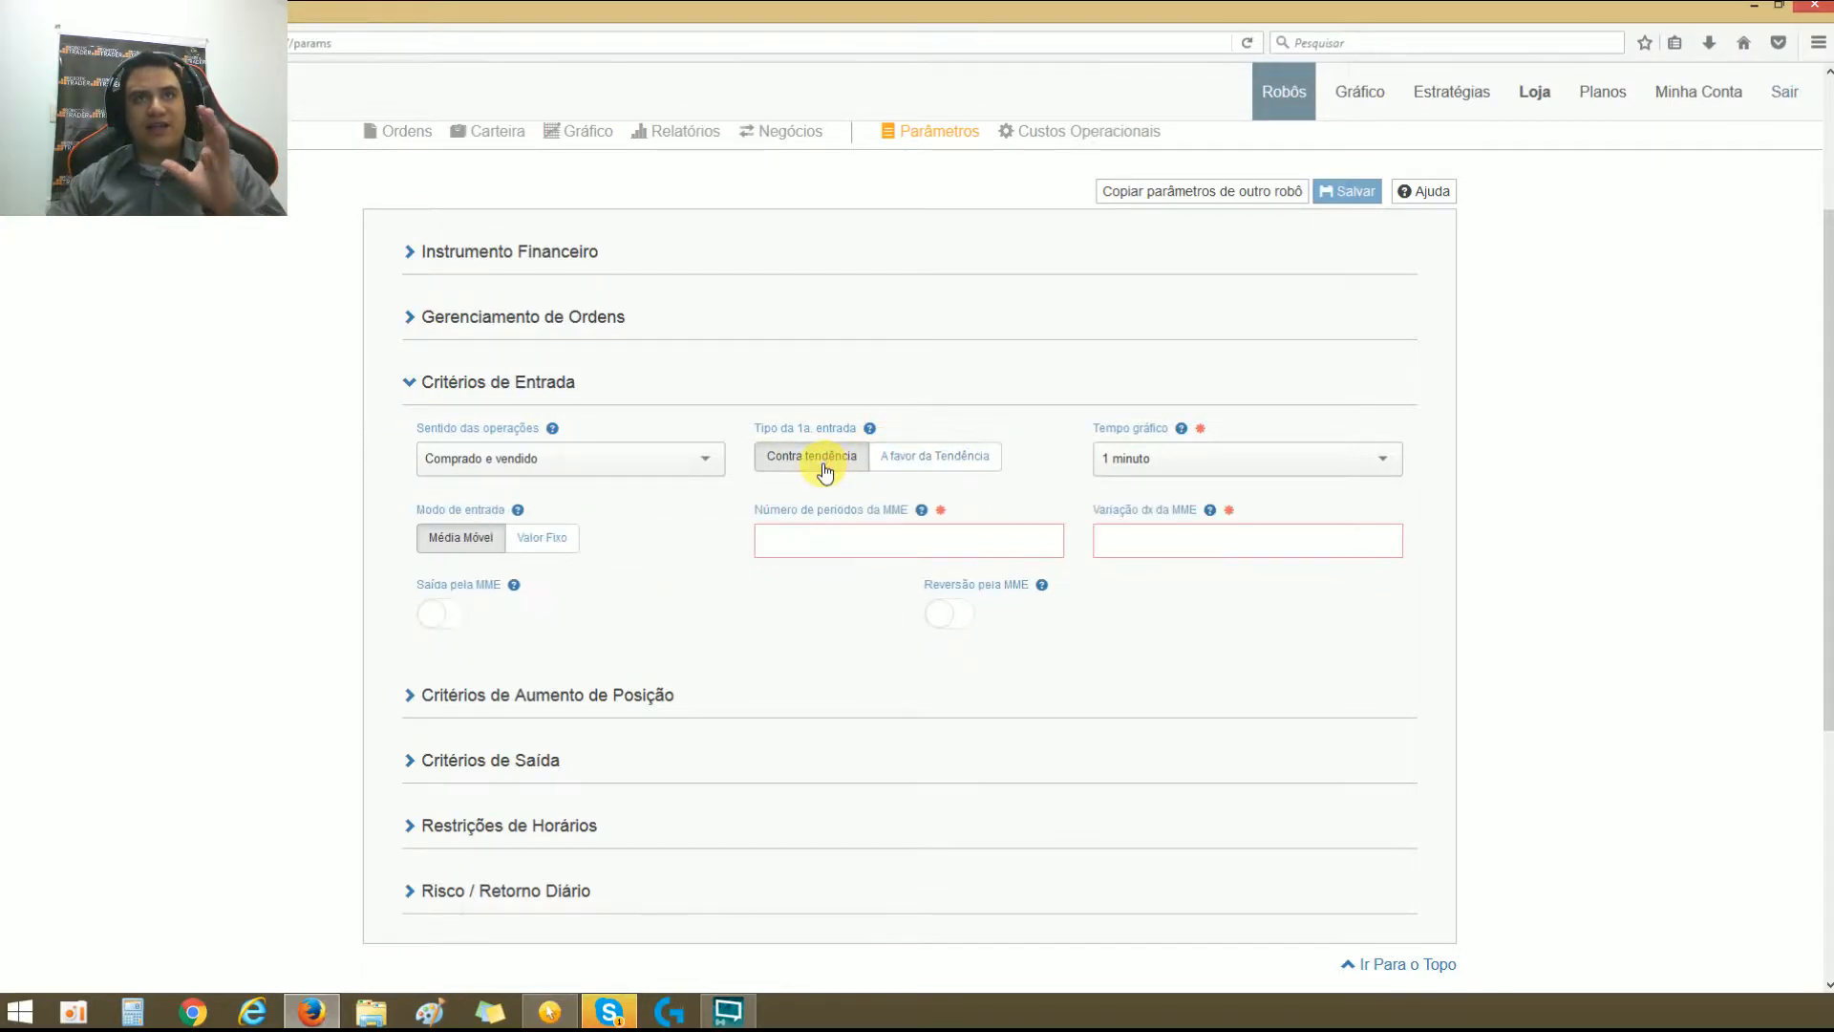
Step: Switch Tipo da 1a. entrada to A favor da Tendência and return it to Contra tendência
{"action": "left_click", "coordinate": [916, 468]}
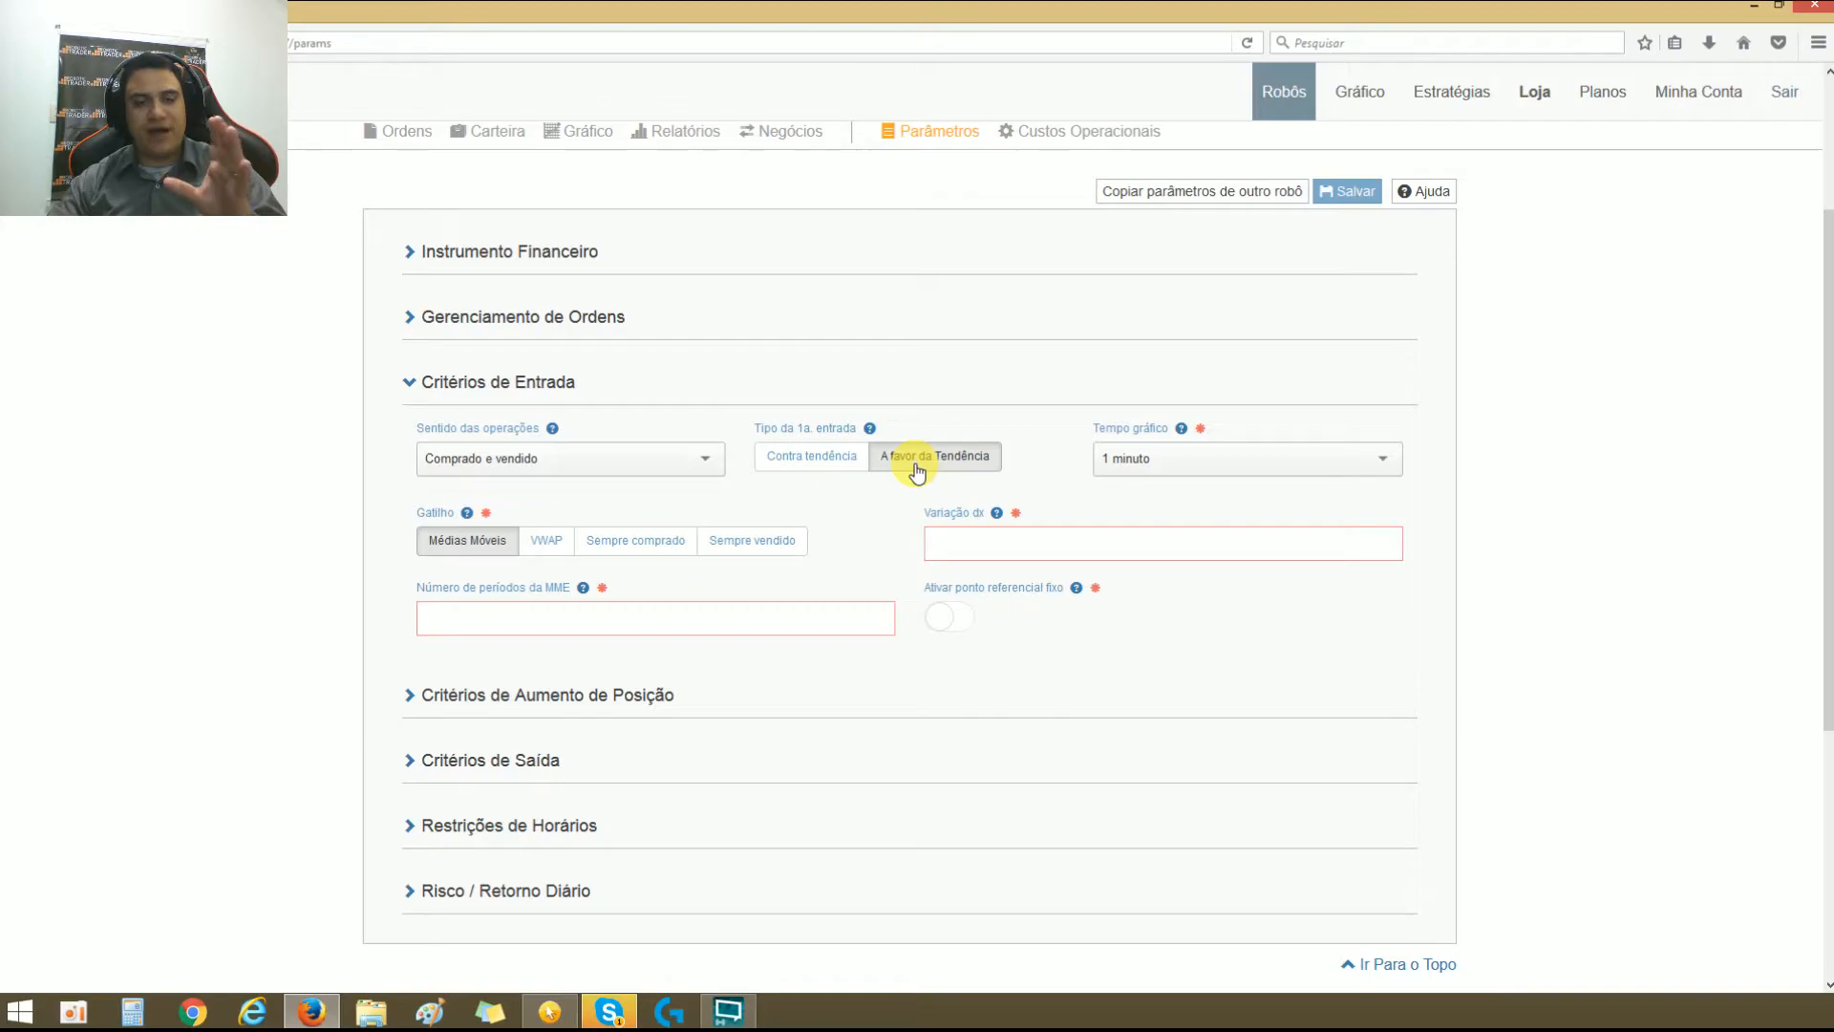
{"action": "left_click", "coordinate": [823, 466]}
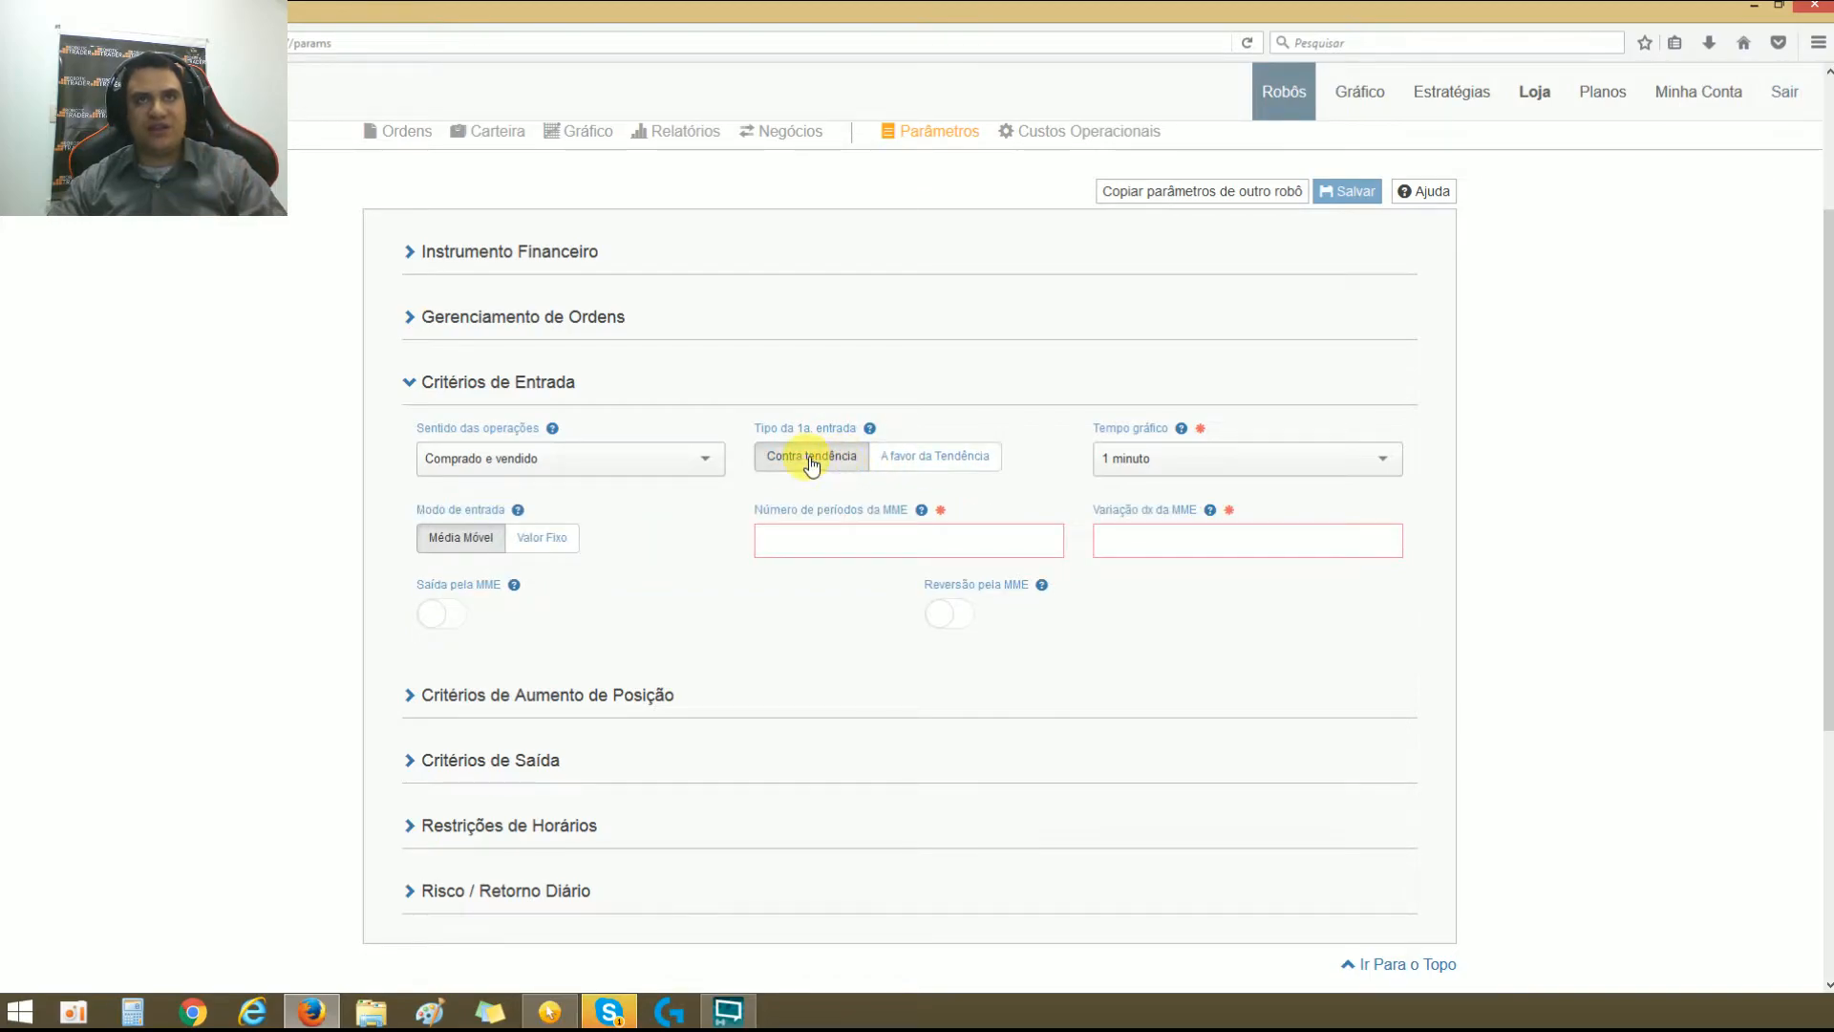
Step: Try the Sentido das operações options Apenas comprado, Apenas vendido and Comprado e vendido, ending on Apenas comprado
{"action": "left_click", "coordinate": [711, 461]}
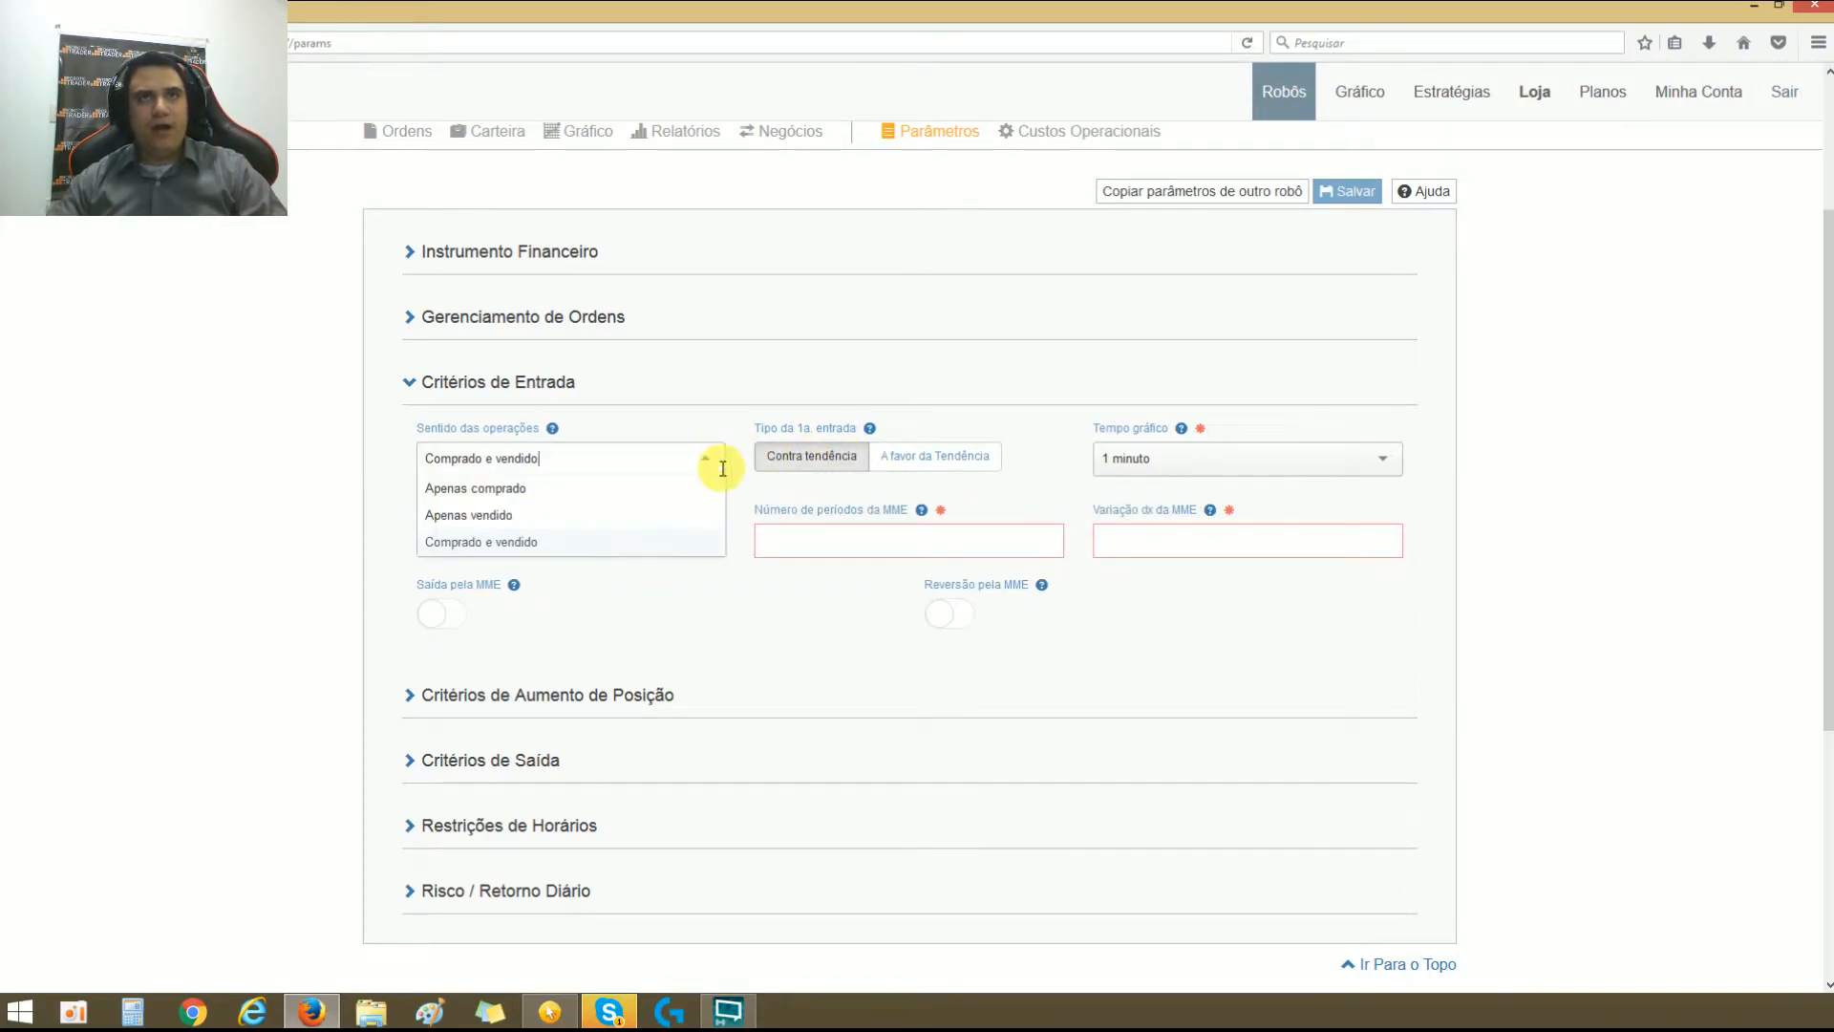
{"action": "left_click", "coordinate": [678, 487]}
{"action": "left_click", "coordinate": [632, 459]}
{"action": "left_click", "coordinate": [614, 514]}
{"action": "left_click", "coordinate": [611, 468]}
{"action": "left_click", "coordinate": [592, 542]}
{"action": "left_click", "coordinate": [585, 459]}
{"action": "left_click", "coordinate": [579, 488]}
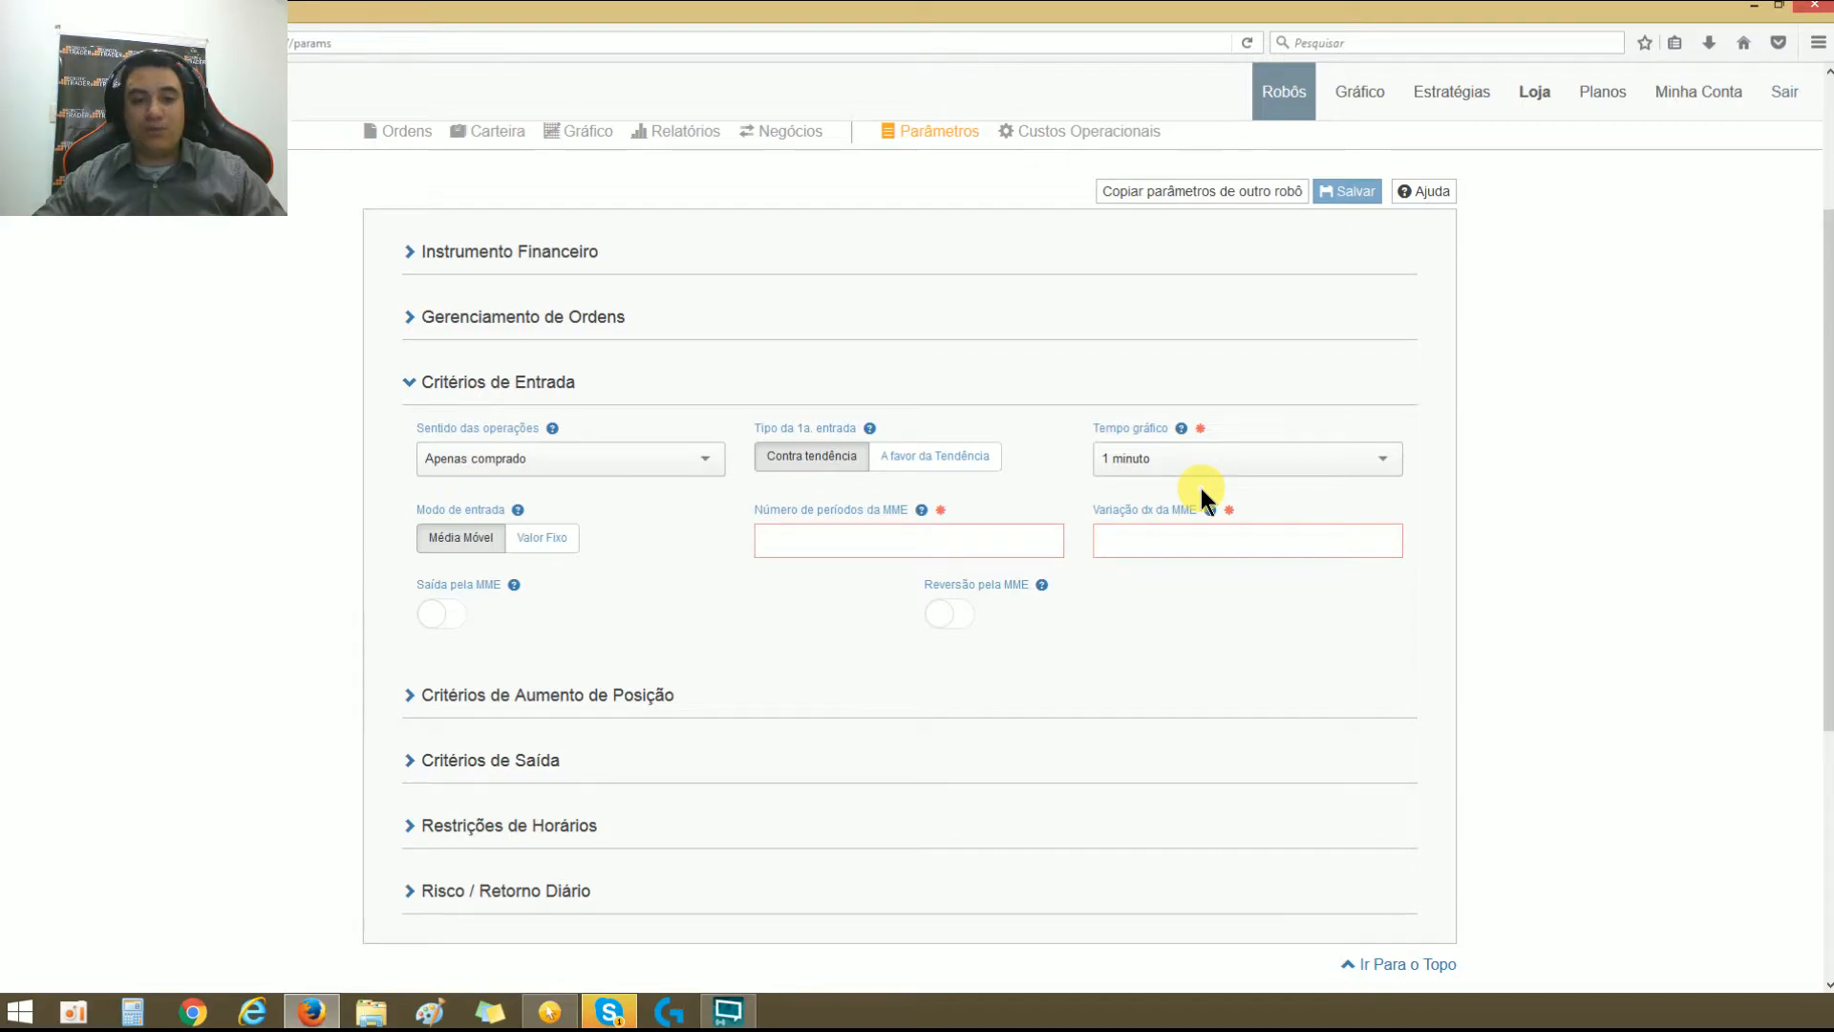
Step: Set Sentido das operações to Comprado e vendido
{"action": "left_click", "coordinate": [704, 456]}
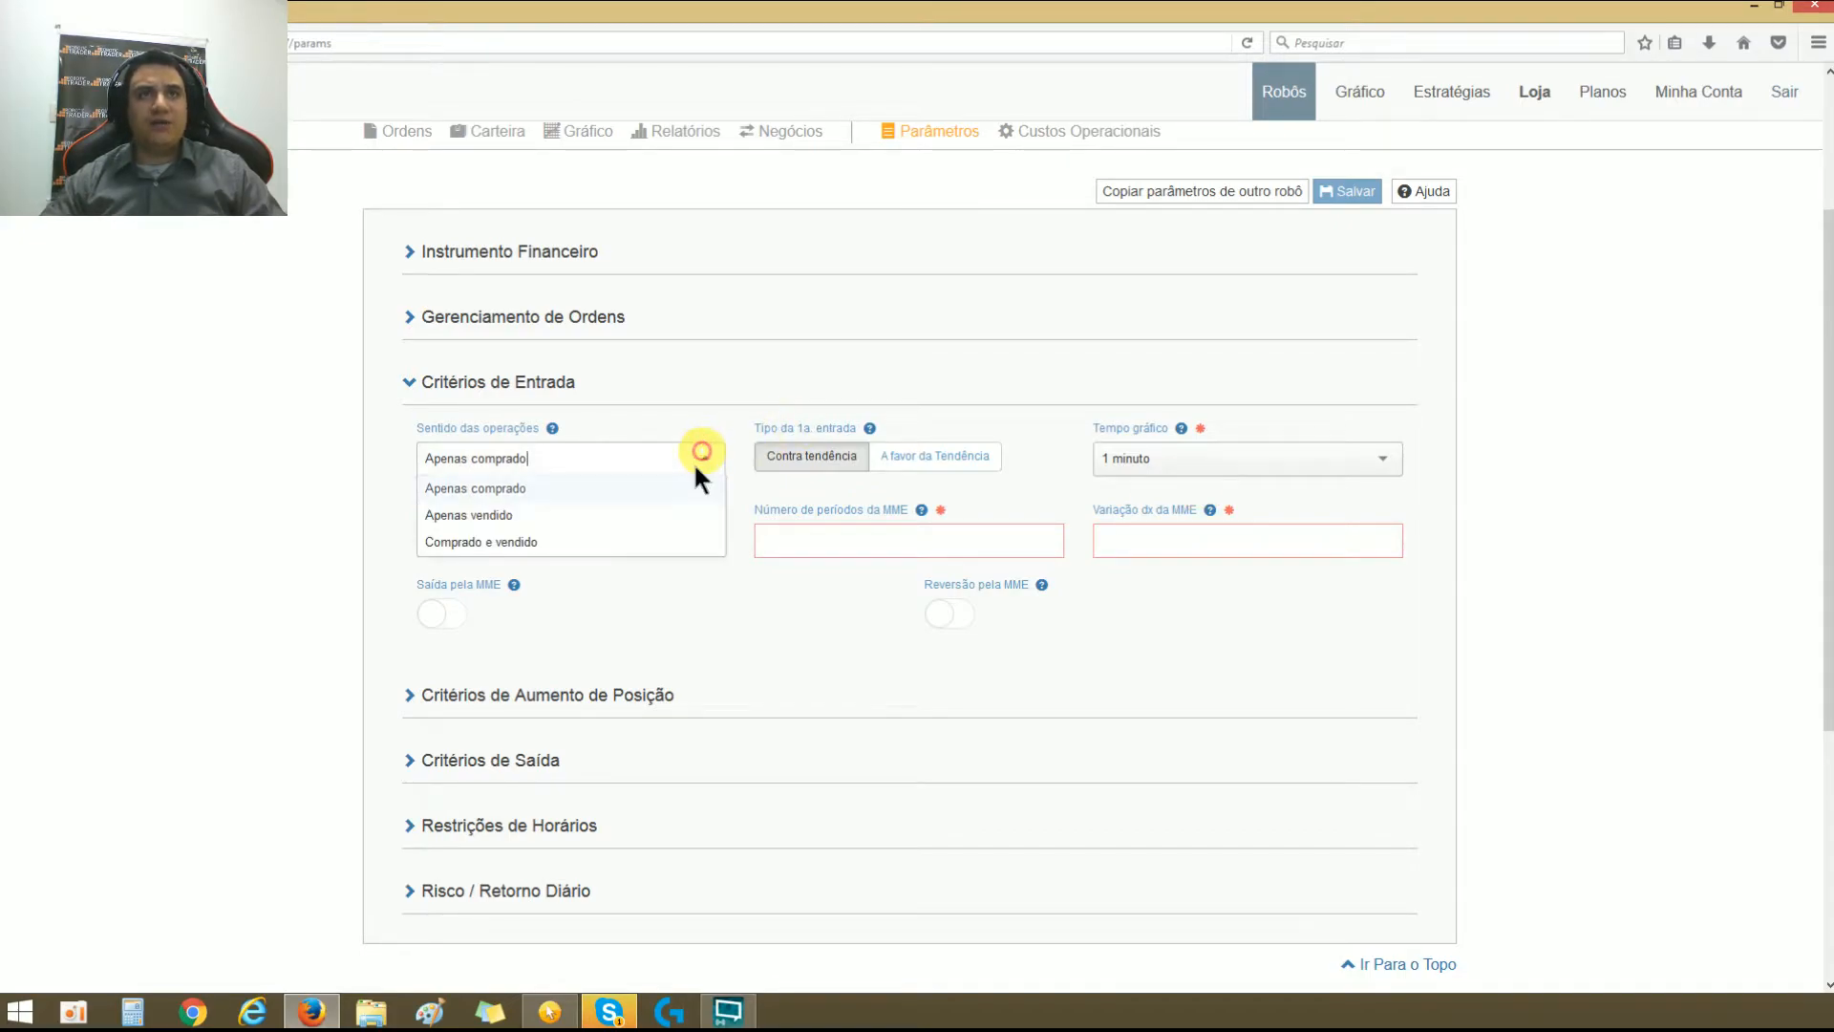
{"action": "left_click", "coordinate": [633, 545]}
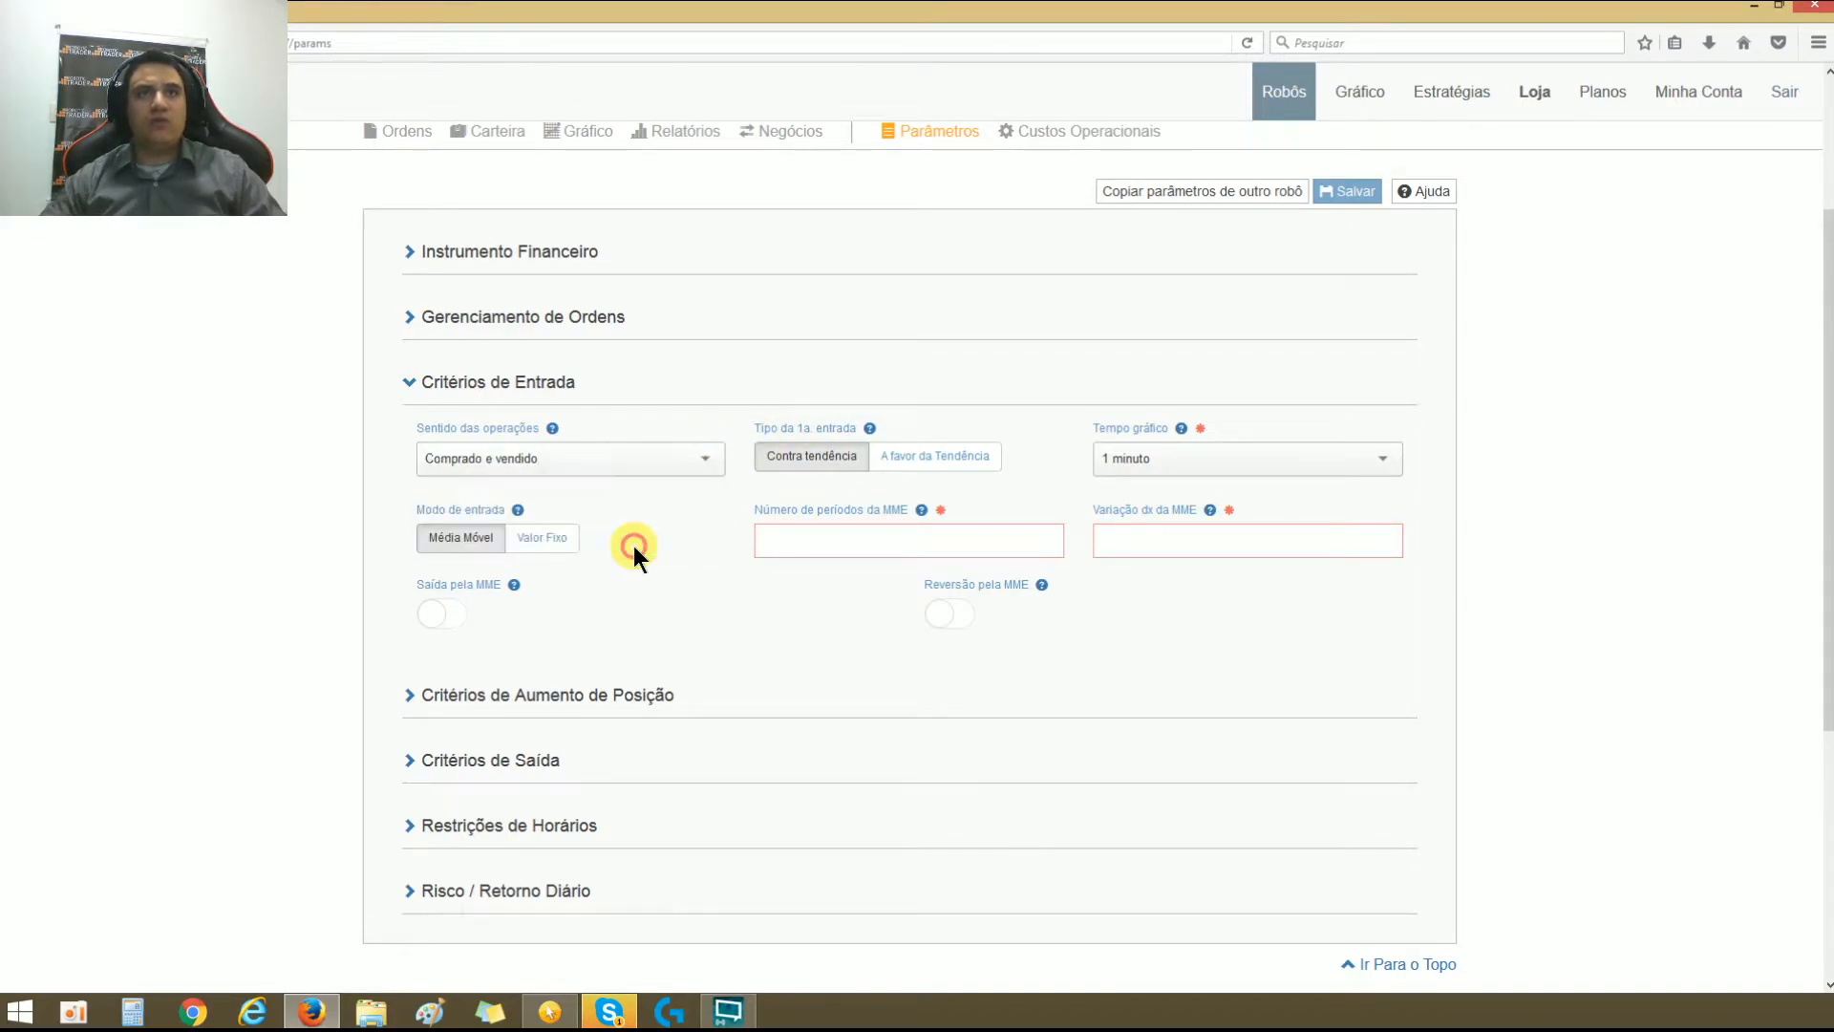
{"action": "left_click", "coordinate": [663, 460]}
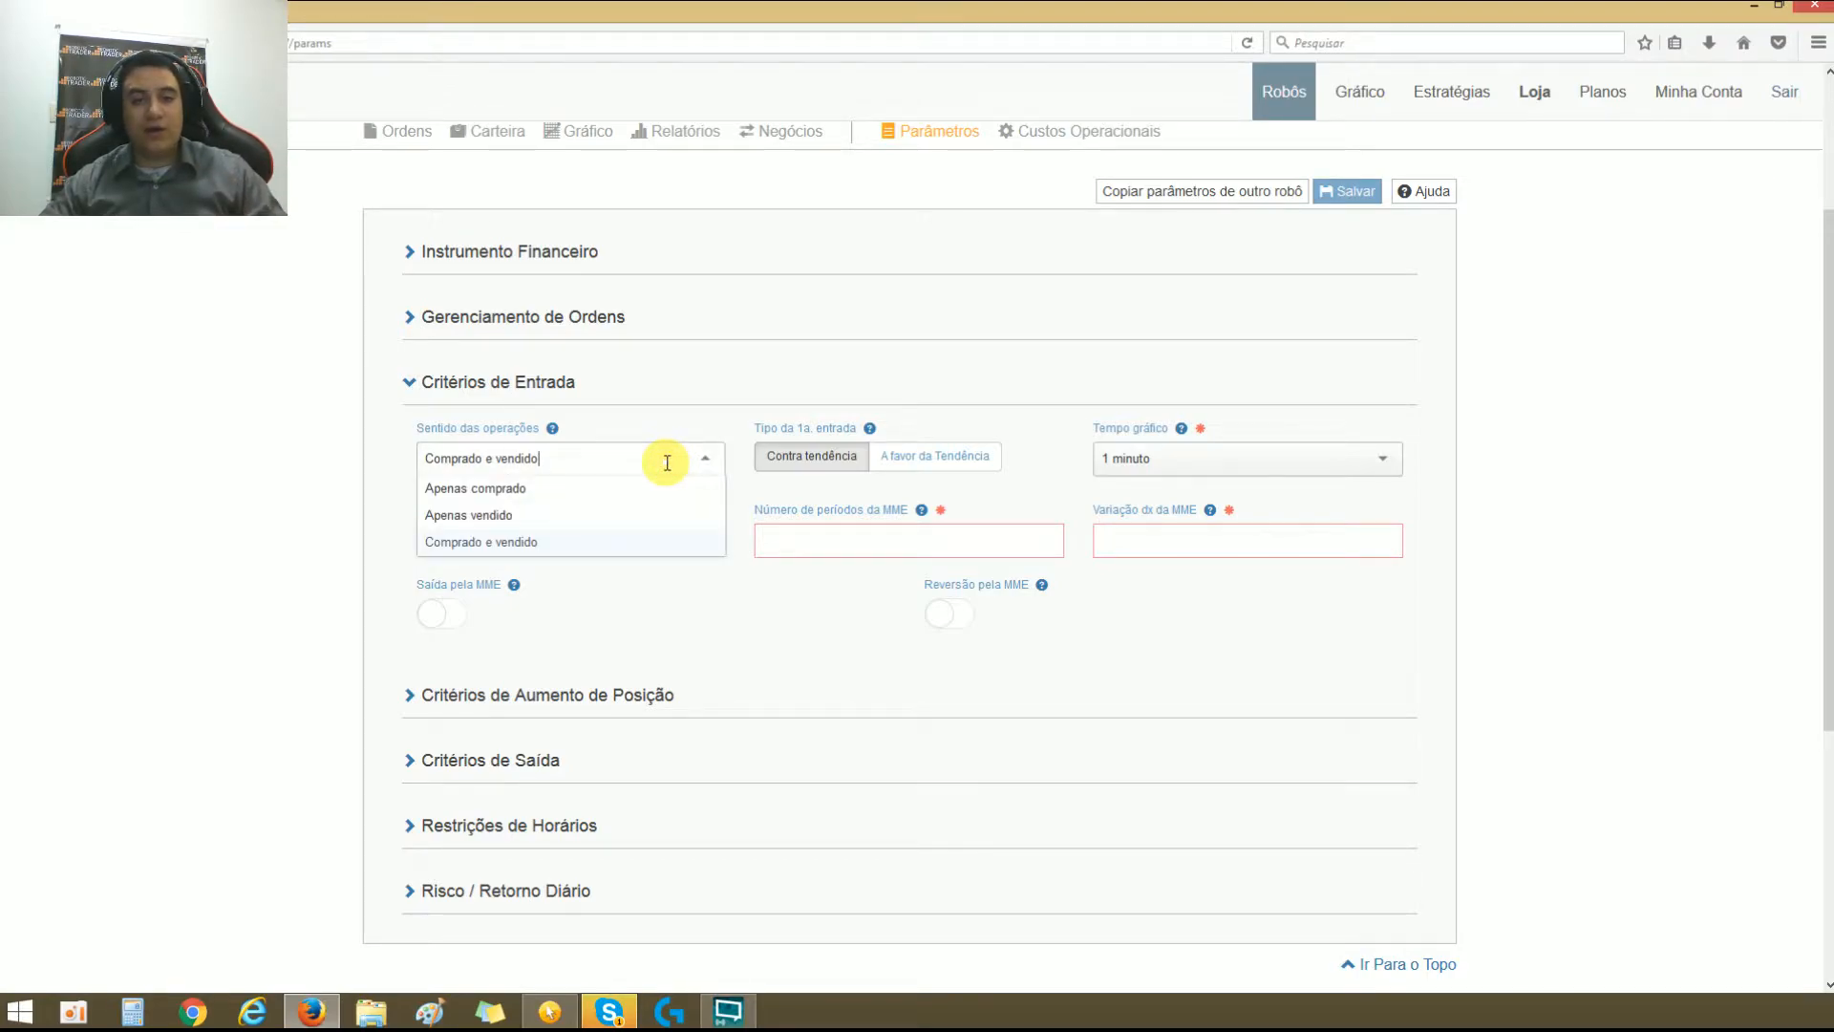
{"action": "left_click", "coordinate": [667, 462]}
{"action": "left_click", "coordinate": [667, 463]}
{"action": "left_click", "coordinate": [716, 401]}
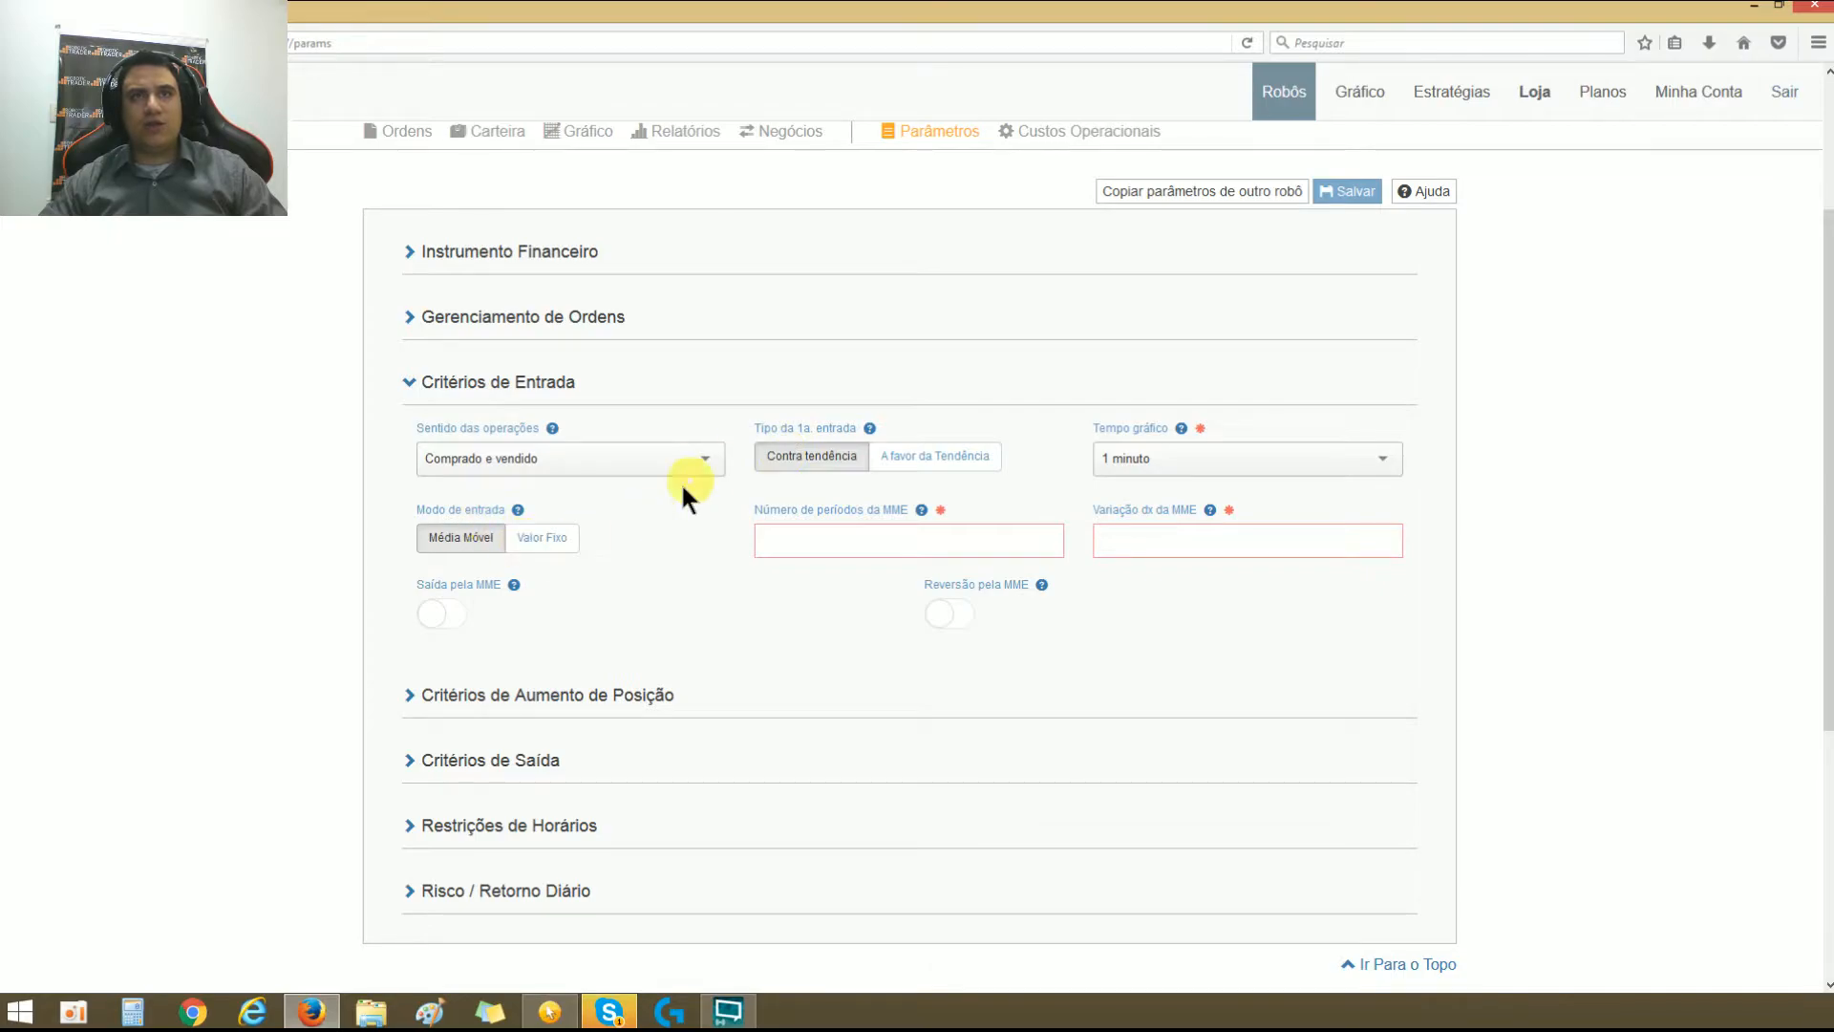
Step: Switch Modo de entrada to Valor Fixo and return it to Média Móvel
{"action": "left_click", "coordinate": [532, 537]}
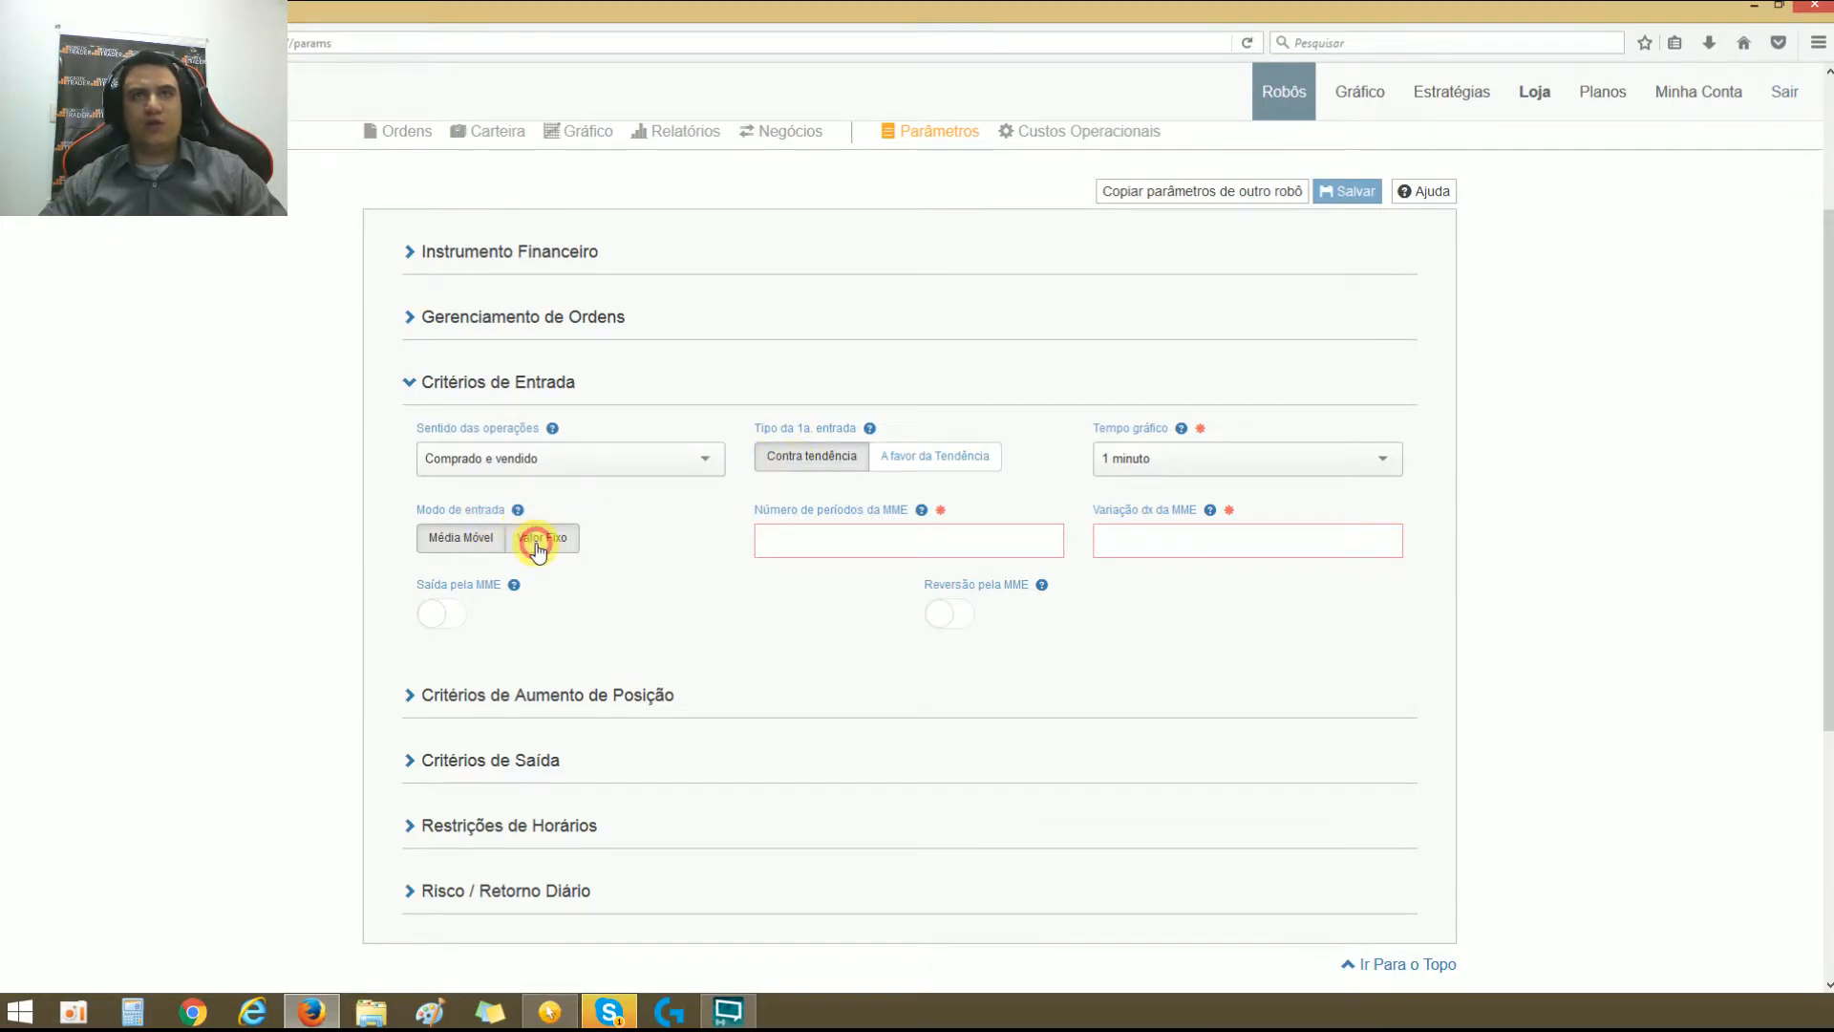
{"action": "left_click", "coordinate": [452, 542]}
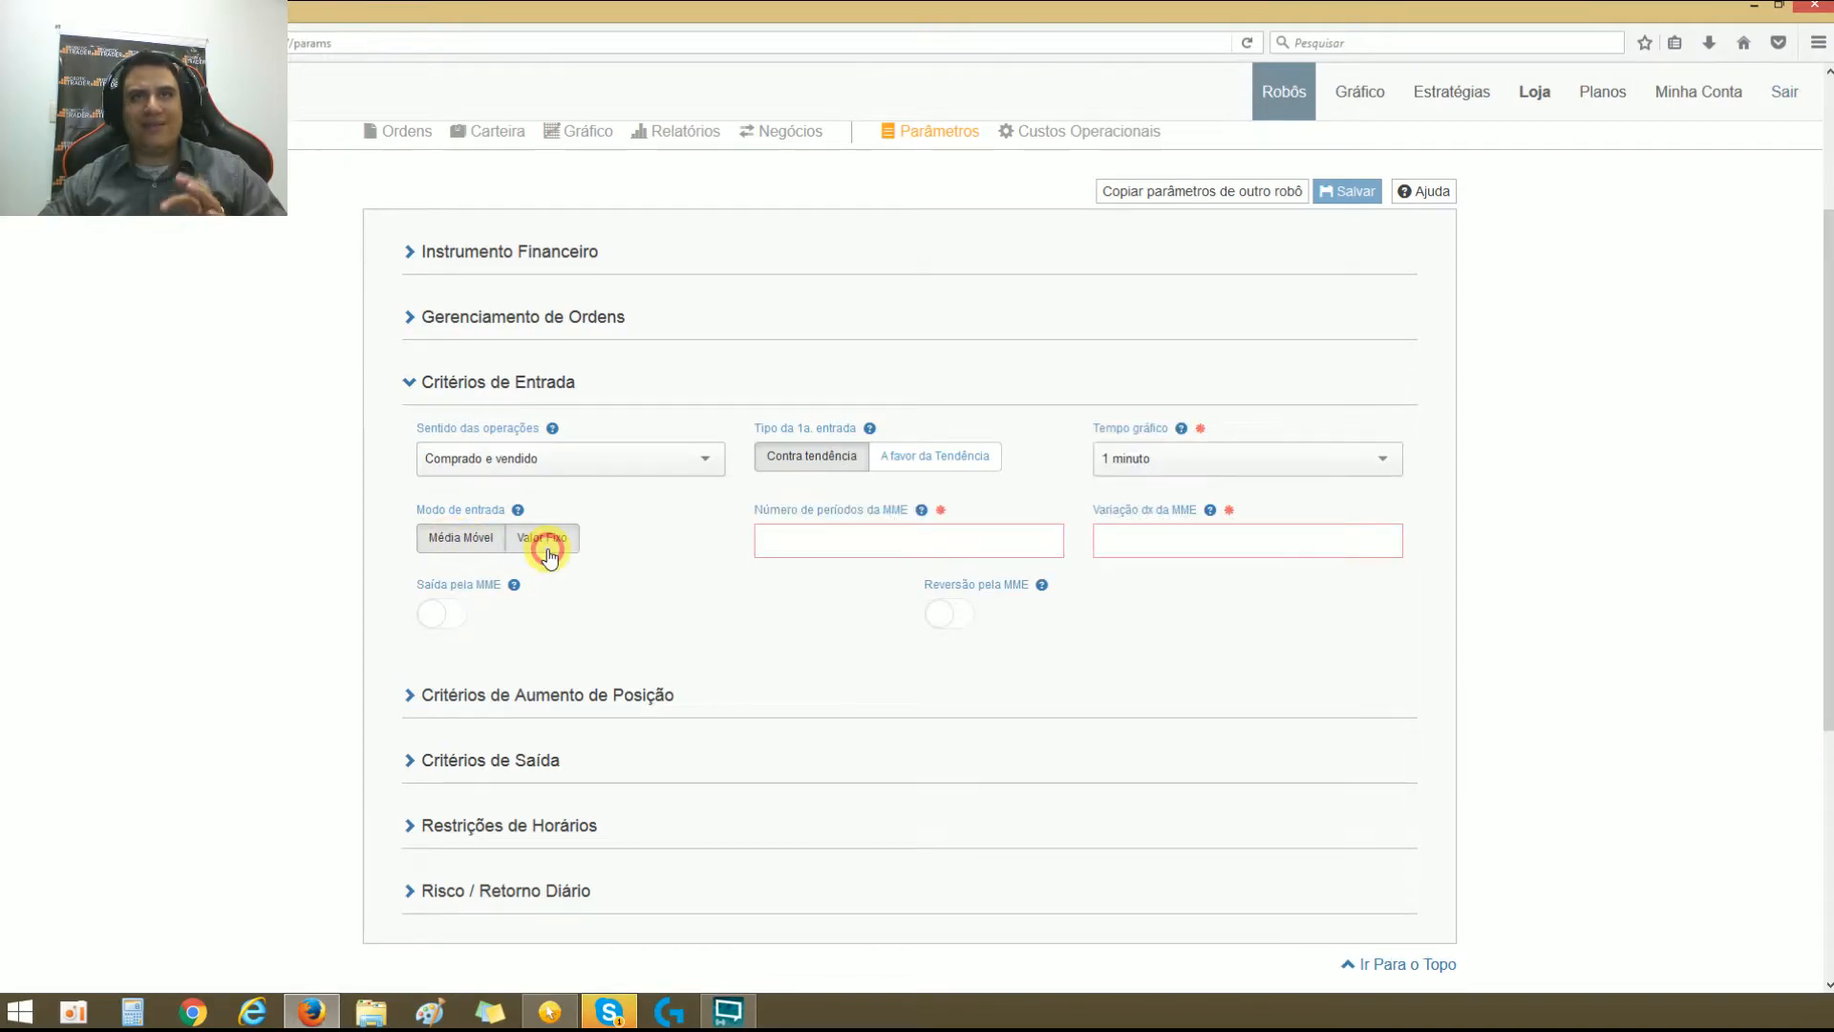
{"action": "left_click", "coordinate": [544, 545]}
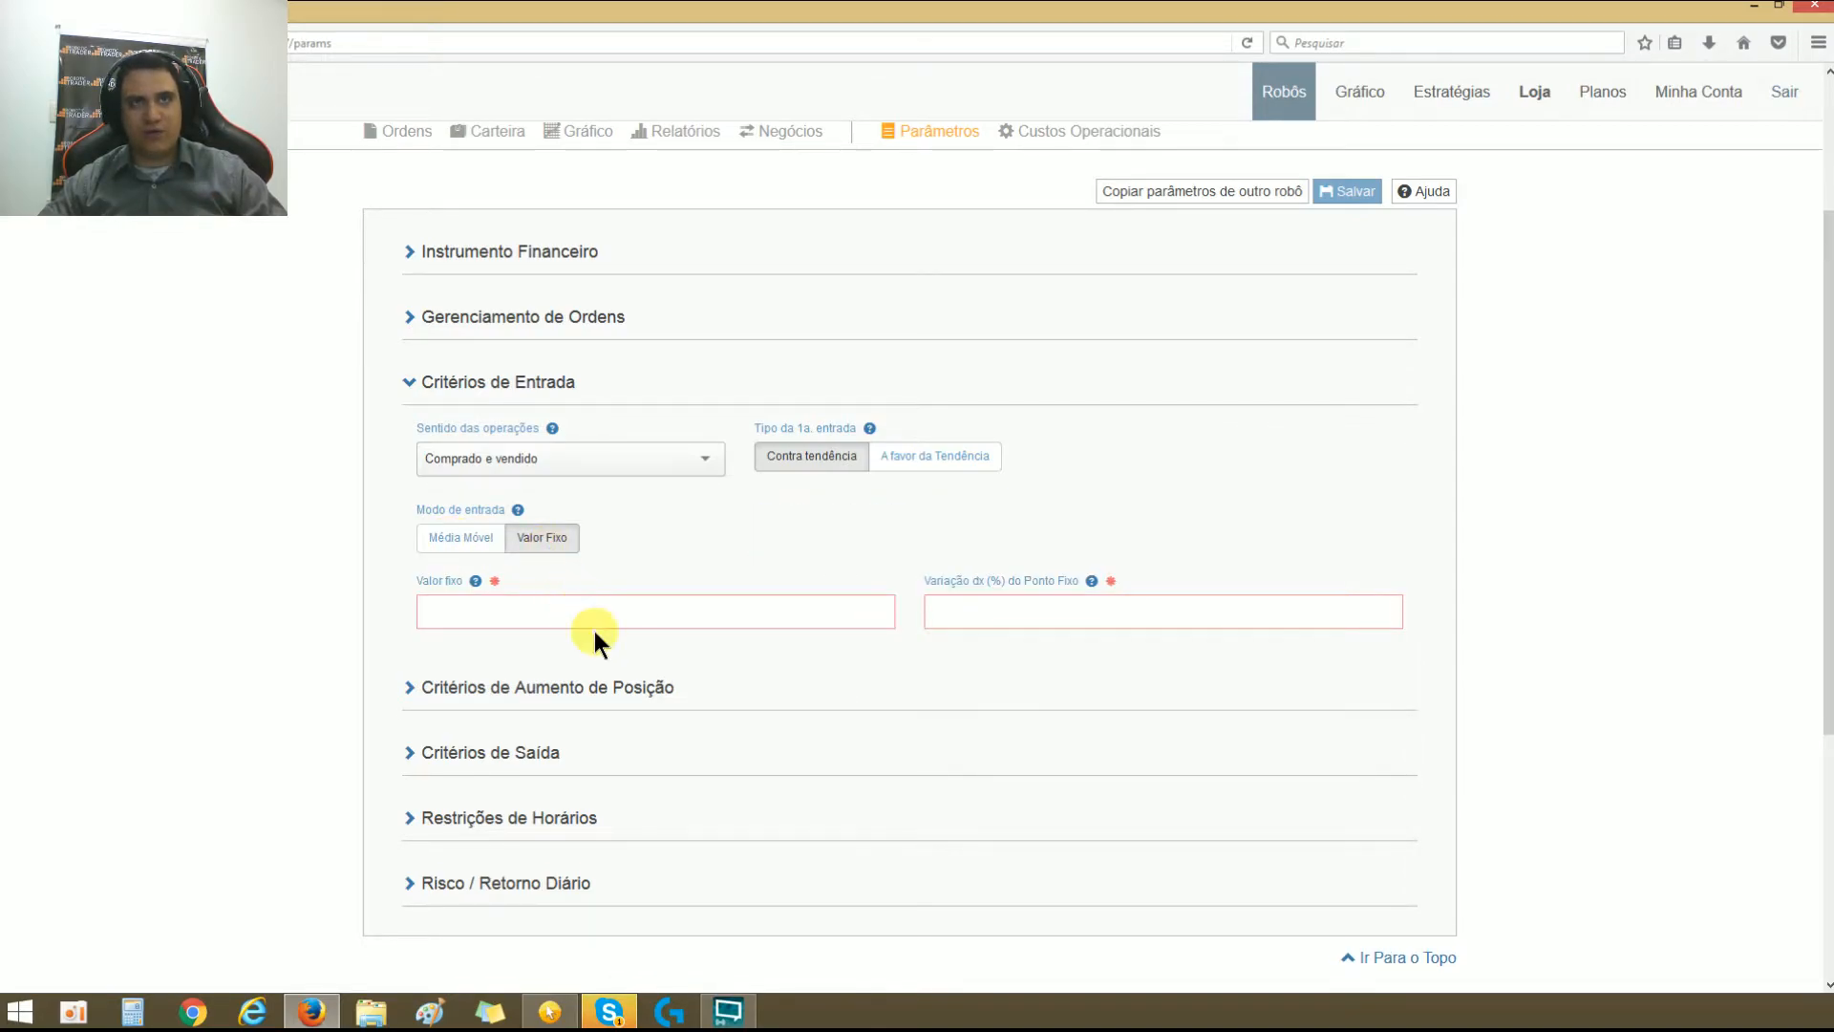
{"action": "left_click", "coordinate": [458, 537]}
Step: Choose 1 minuto as the Tempo gráfico and set Número de períodos da MME to 10
{"action": "left_click", "coordinate": [1137, 462]}
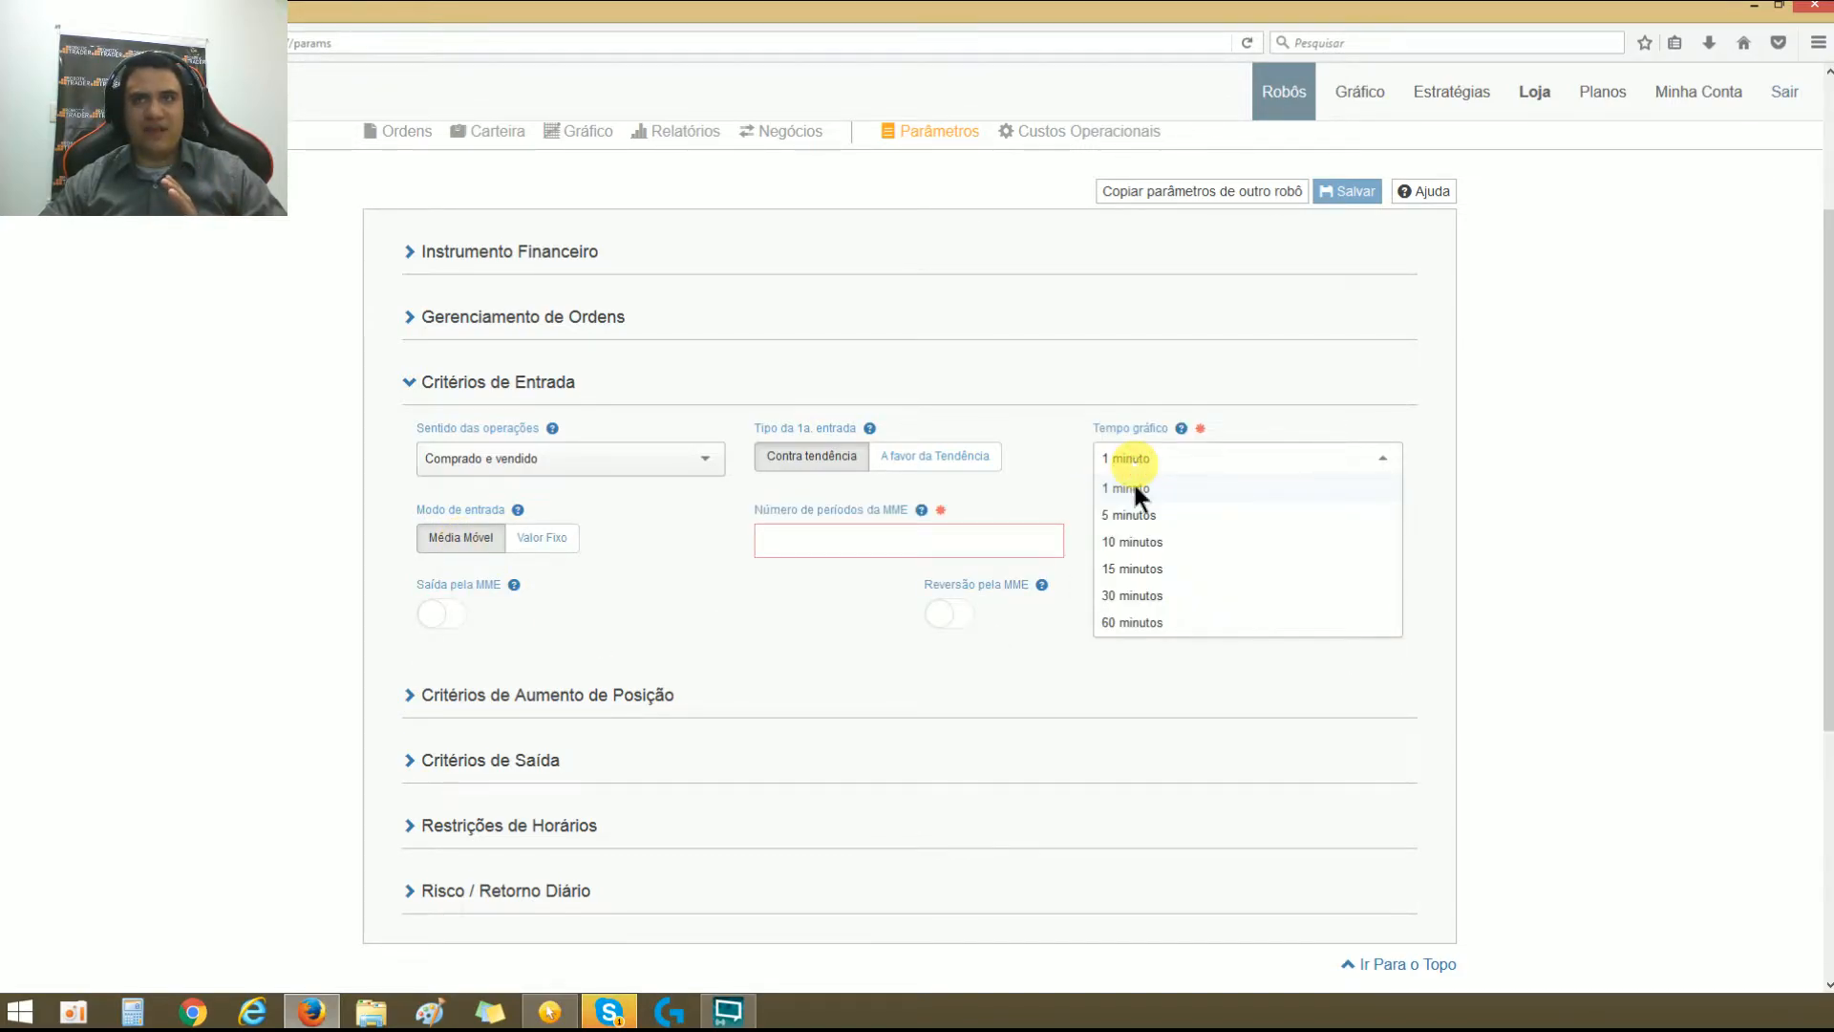
{"action": "left_click", "coordinate": [1133, 488]}
{"action": "left_click", "coordinate": [834, 539]}
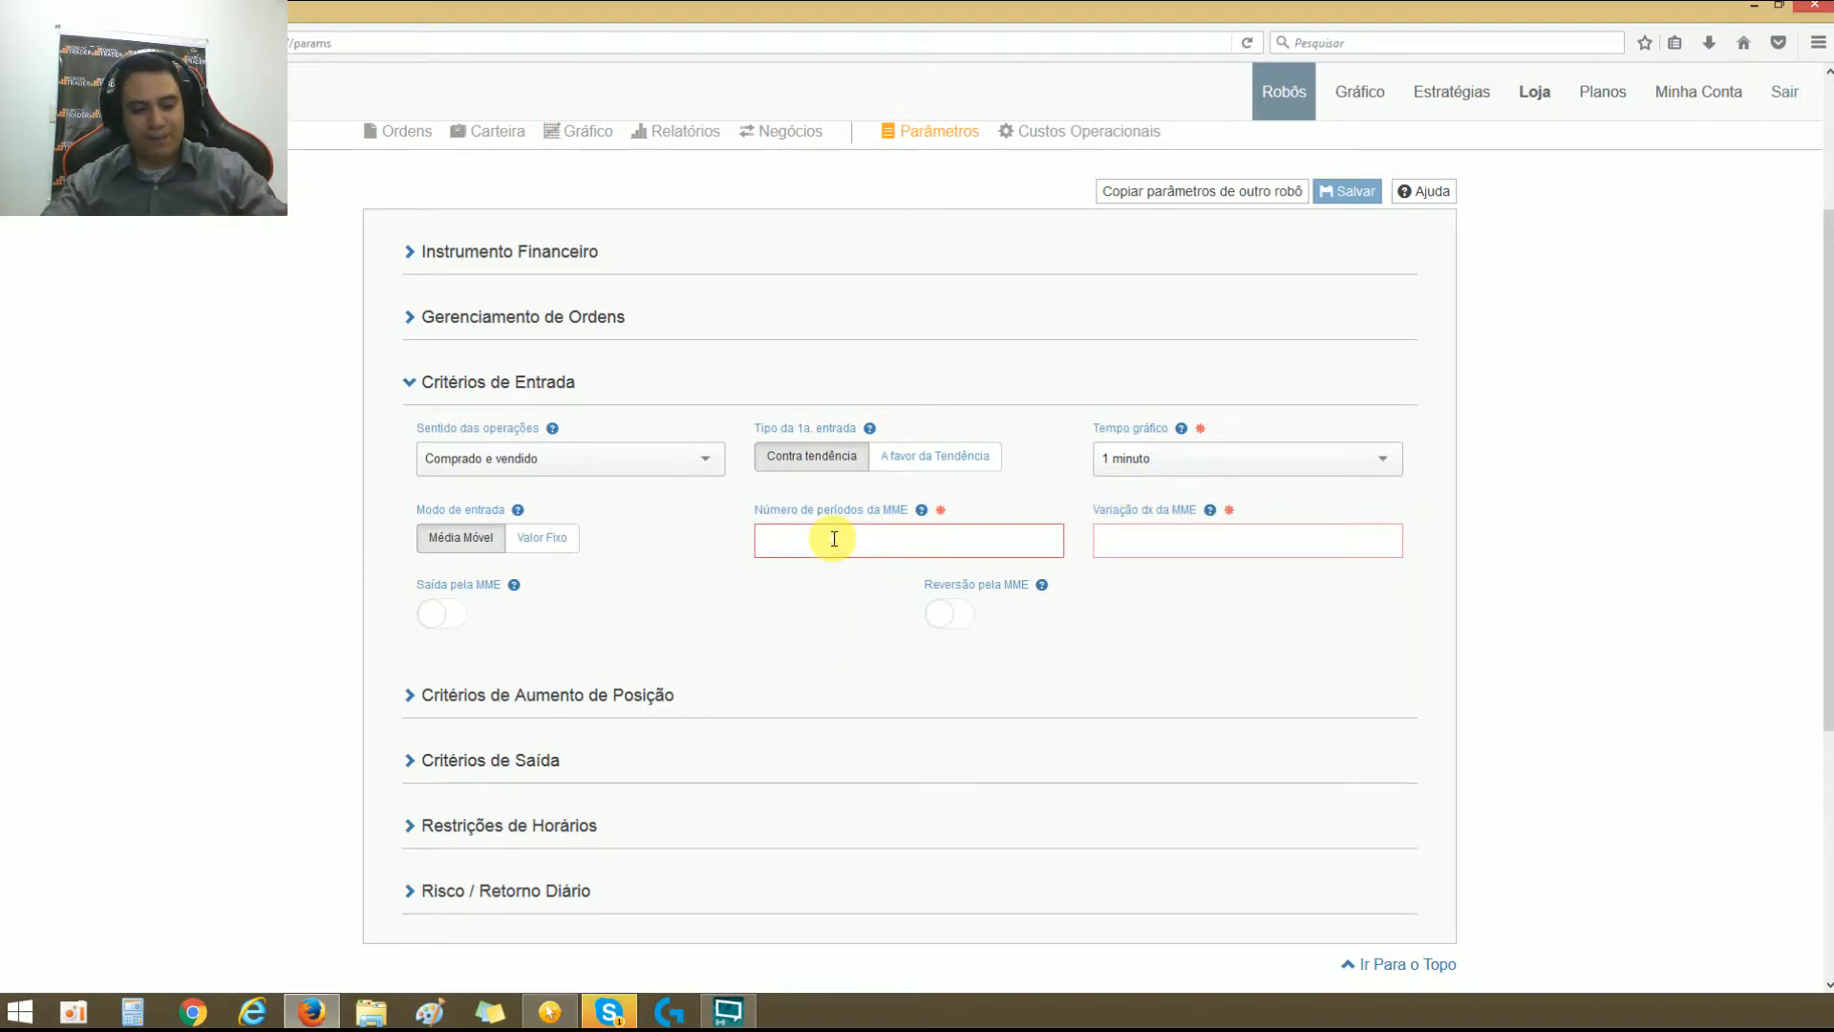
{"action": "type", "text": "10"}
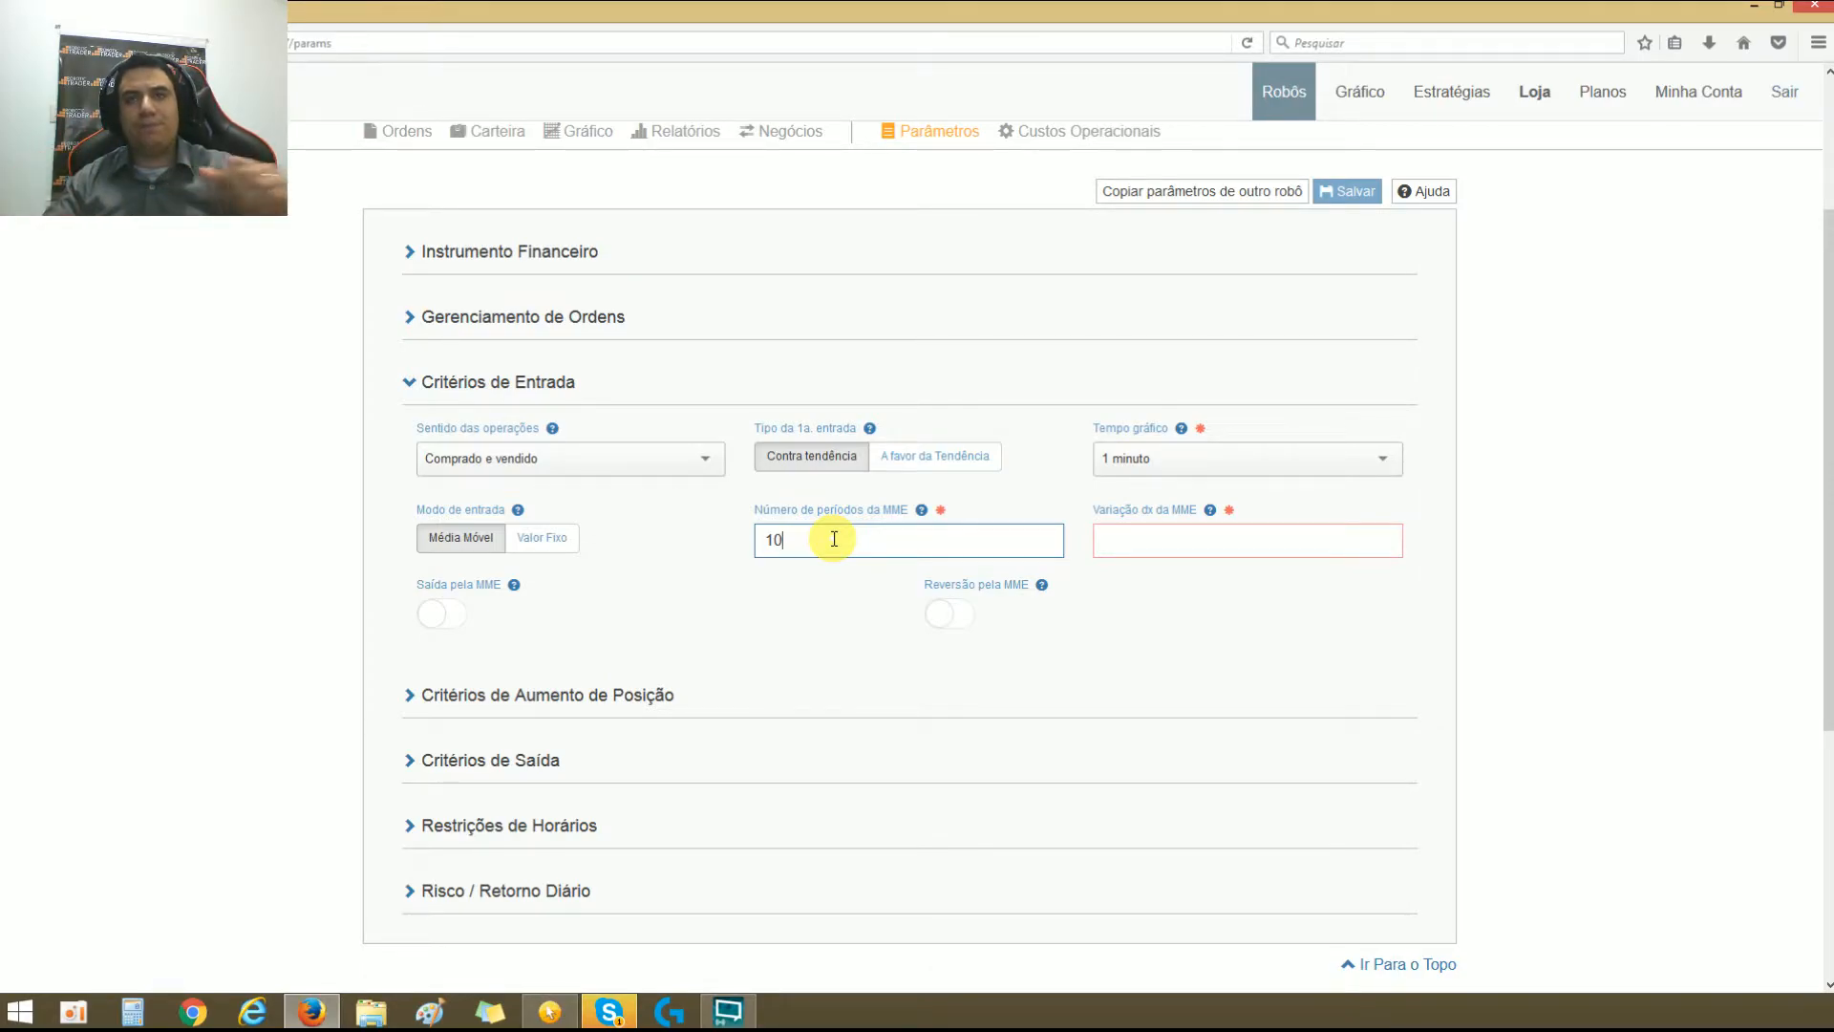
Step: Set Variação dx da MME to 50
{"action": "left_click", "coordinate": [1136, 541]}
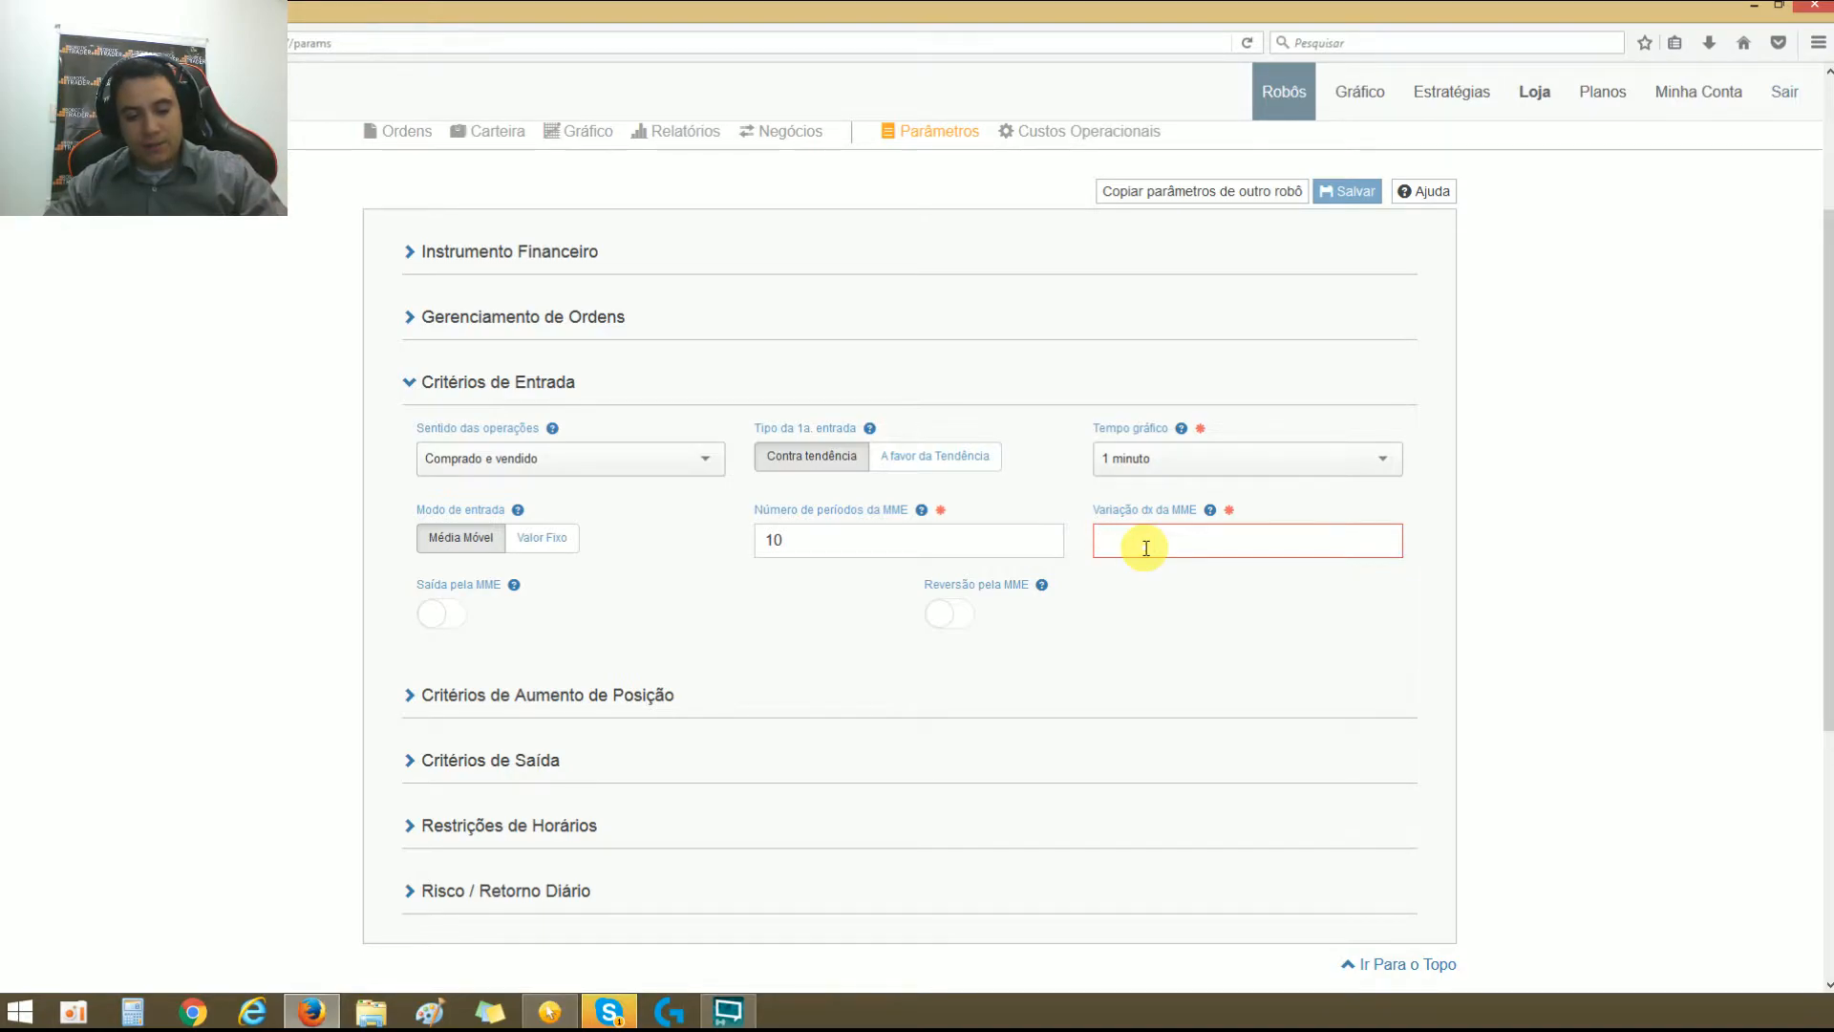
{"action": "type", "text": "50"}
{"action": "left_click", "coordinate": [1151, 607]}
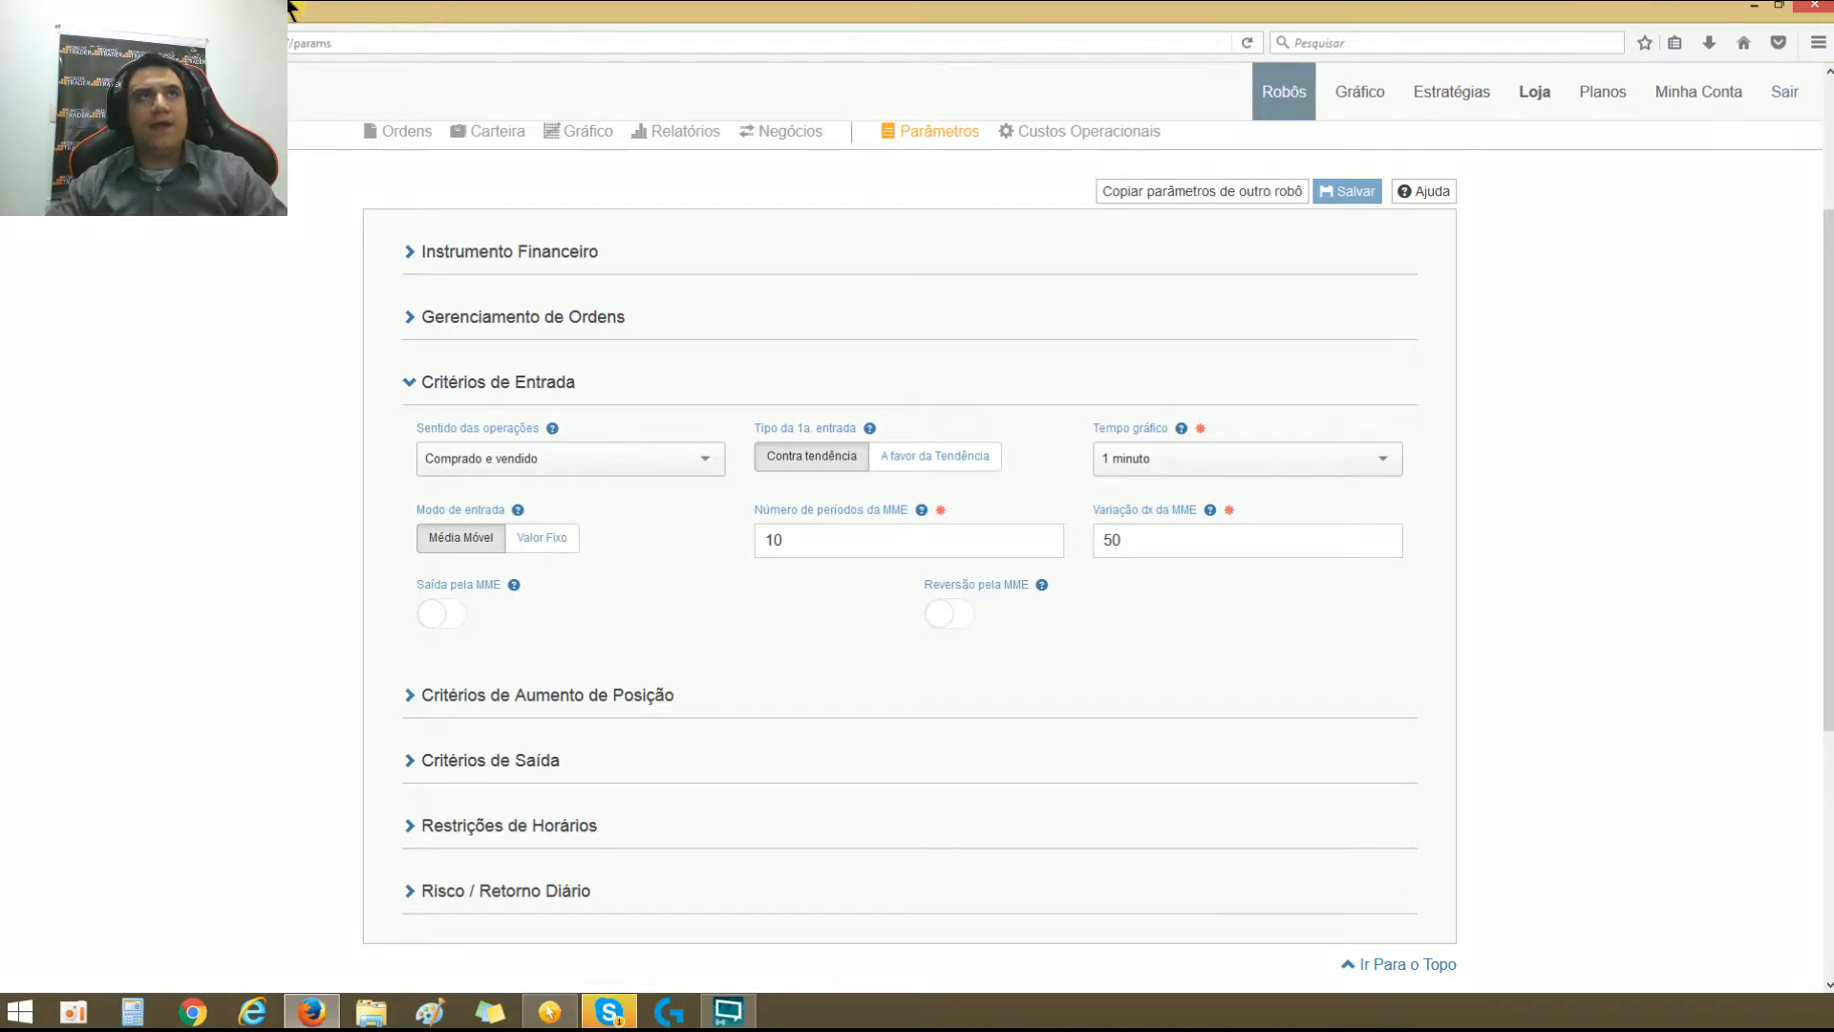
Step: Open the SmarttBot Gráfico page in a new browser tab and maximize the browser window
{"action": "key", "text": "ctrl+t"}
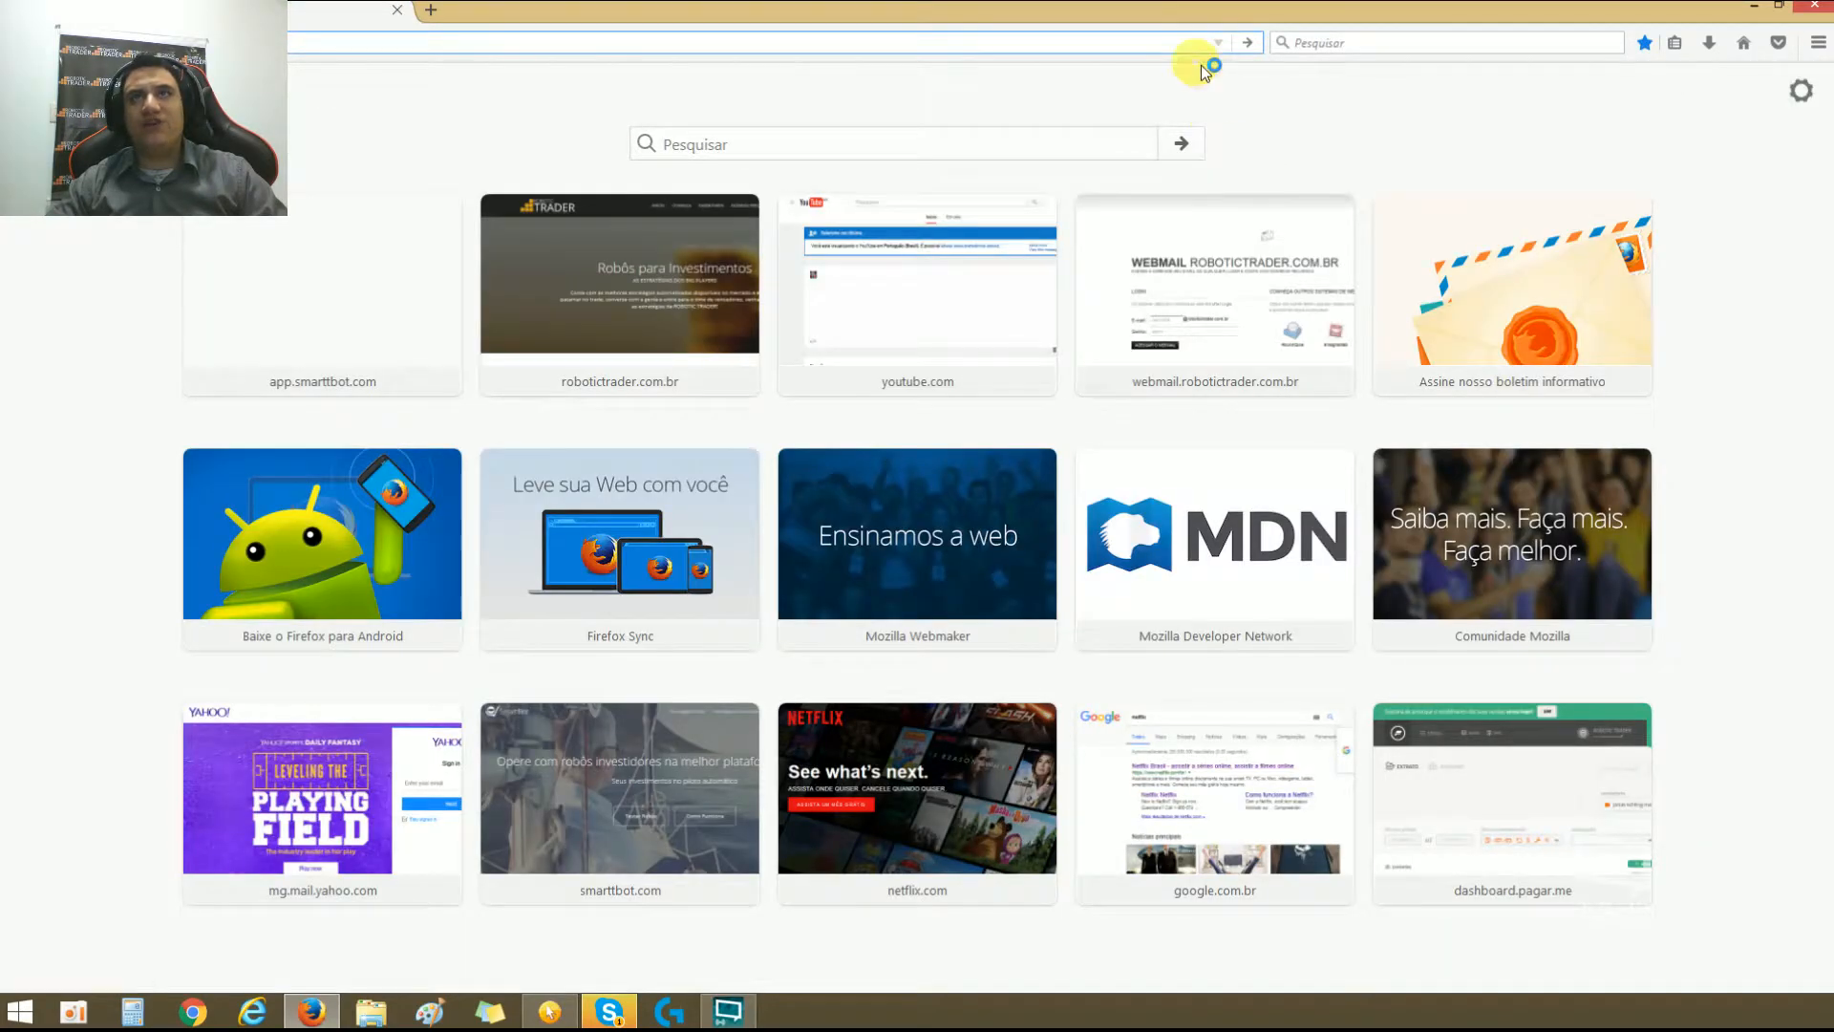
{"action": "left_click", "coordinate": [347, 353]}
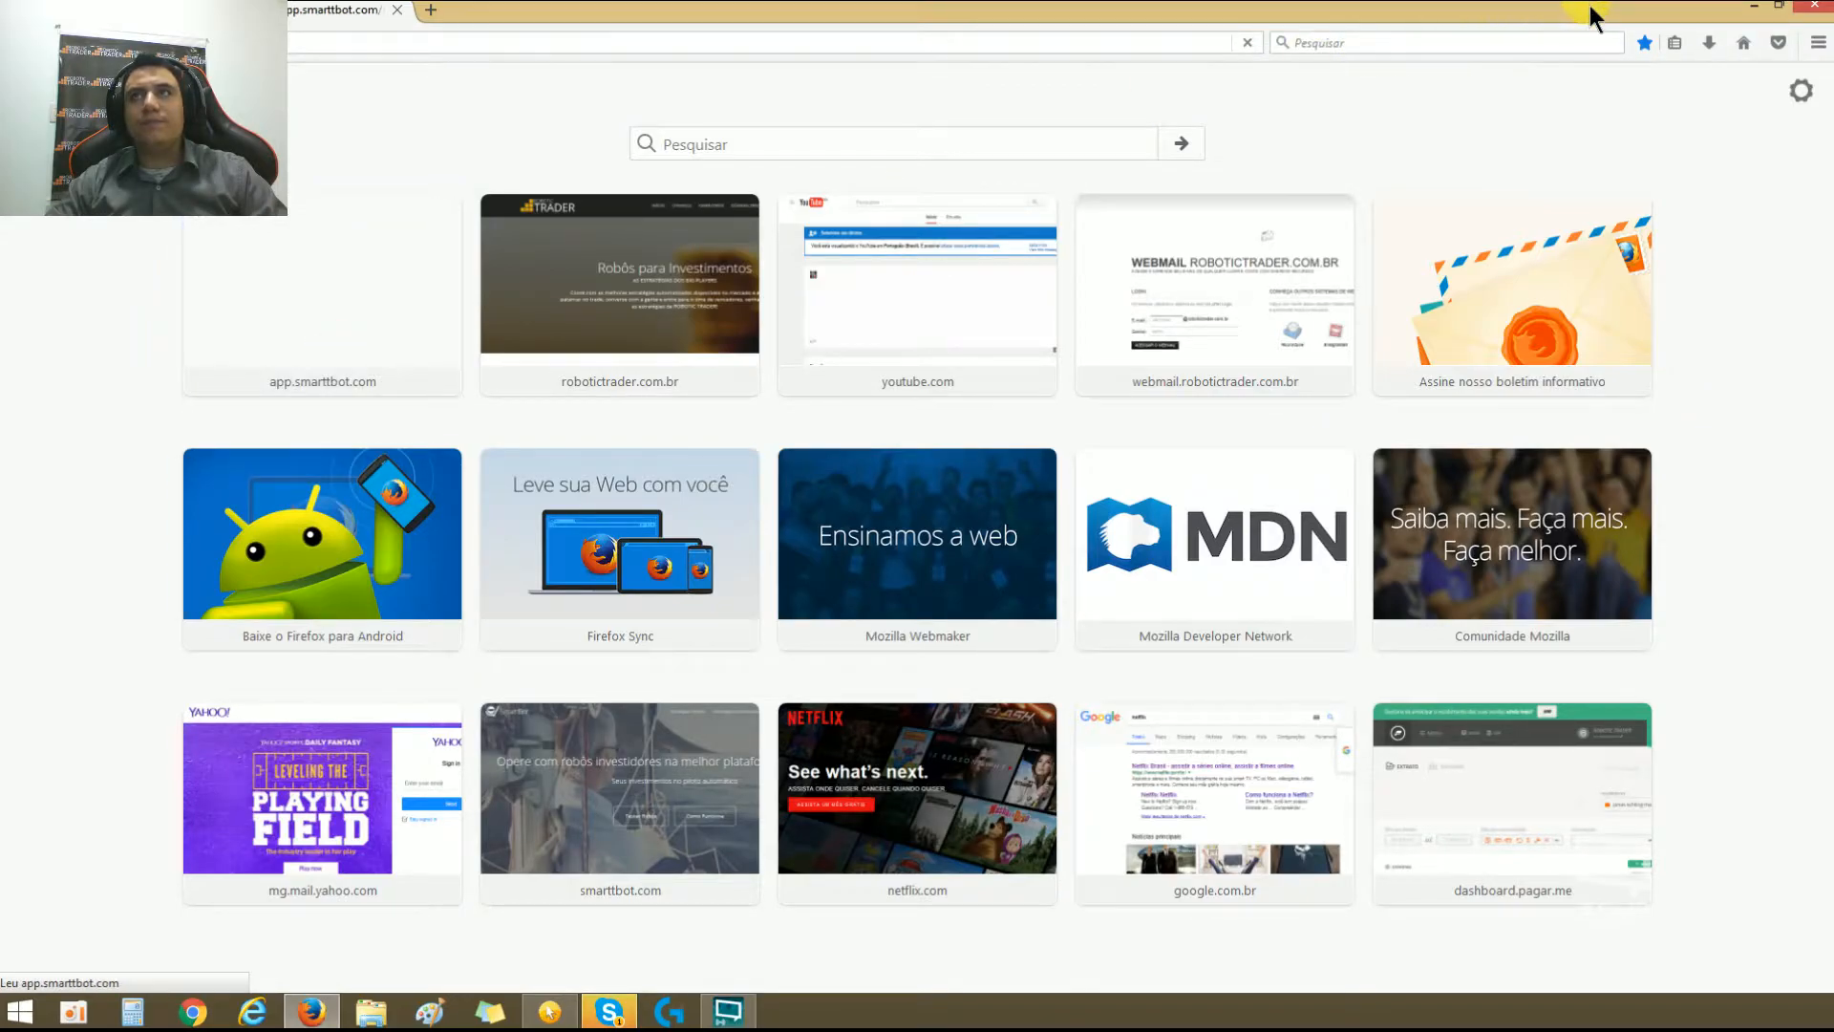
{"action": "left_click_drag", "start_coordinate": [1592, 17], "coordinate": [1833, 20]}
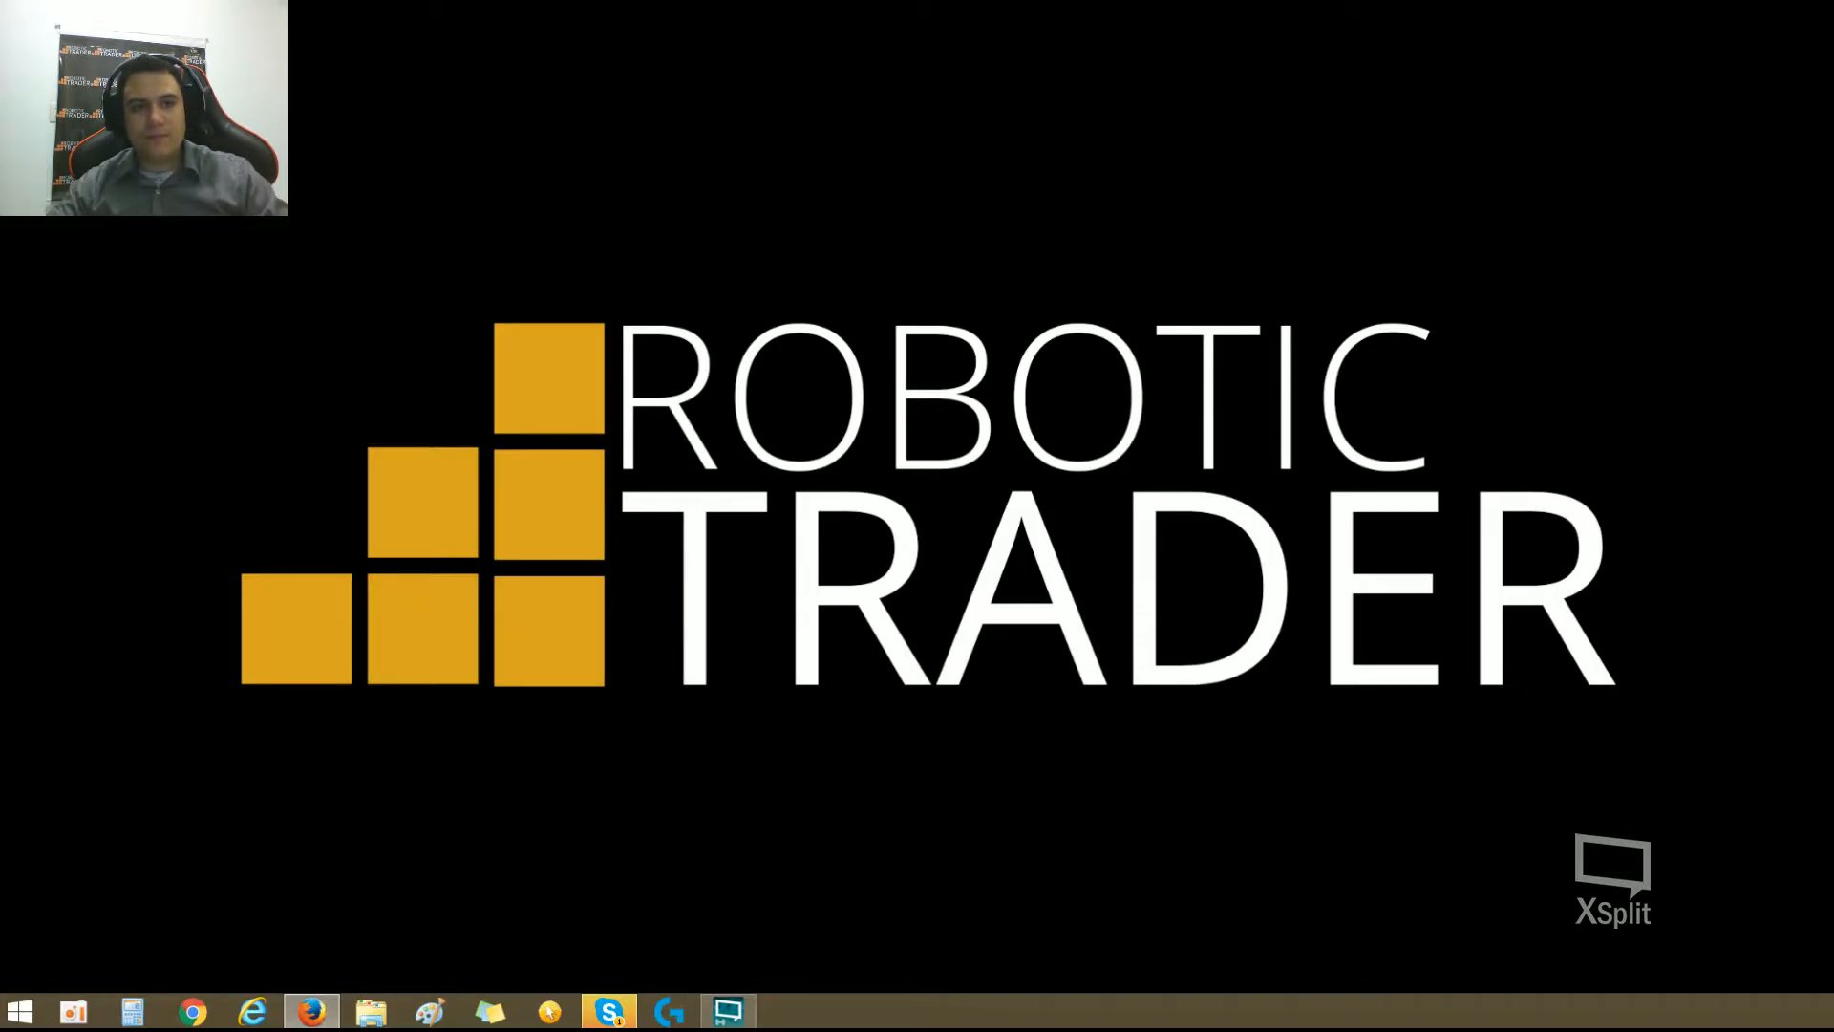
{"action": "left_click_drag", "start_coordinate": [0, 167], "coordinate": [1548, 119]}
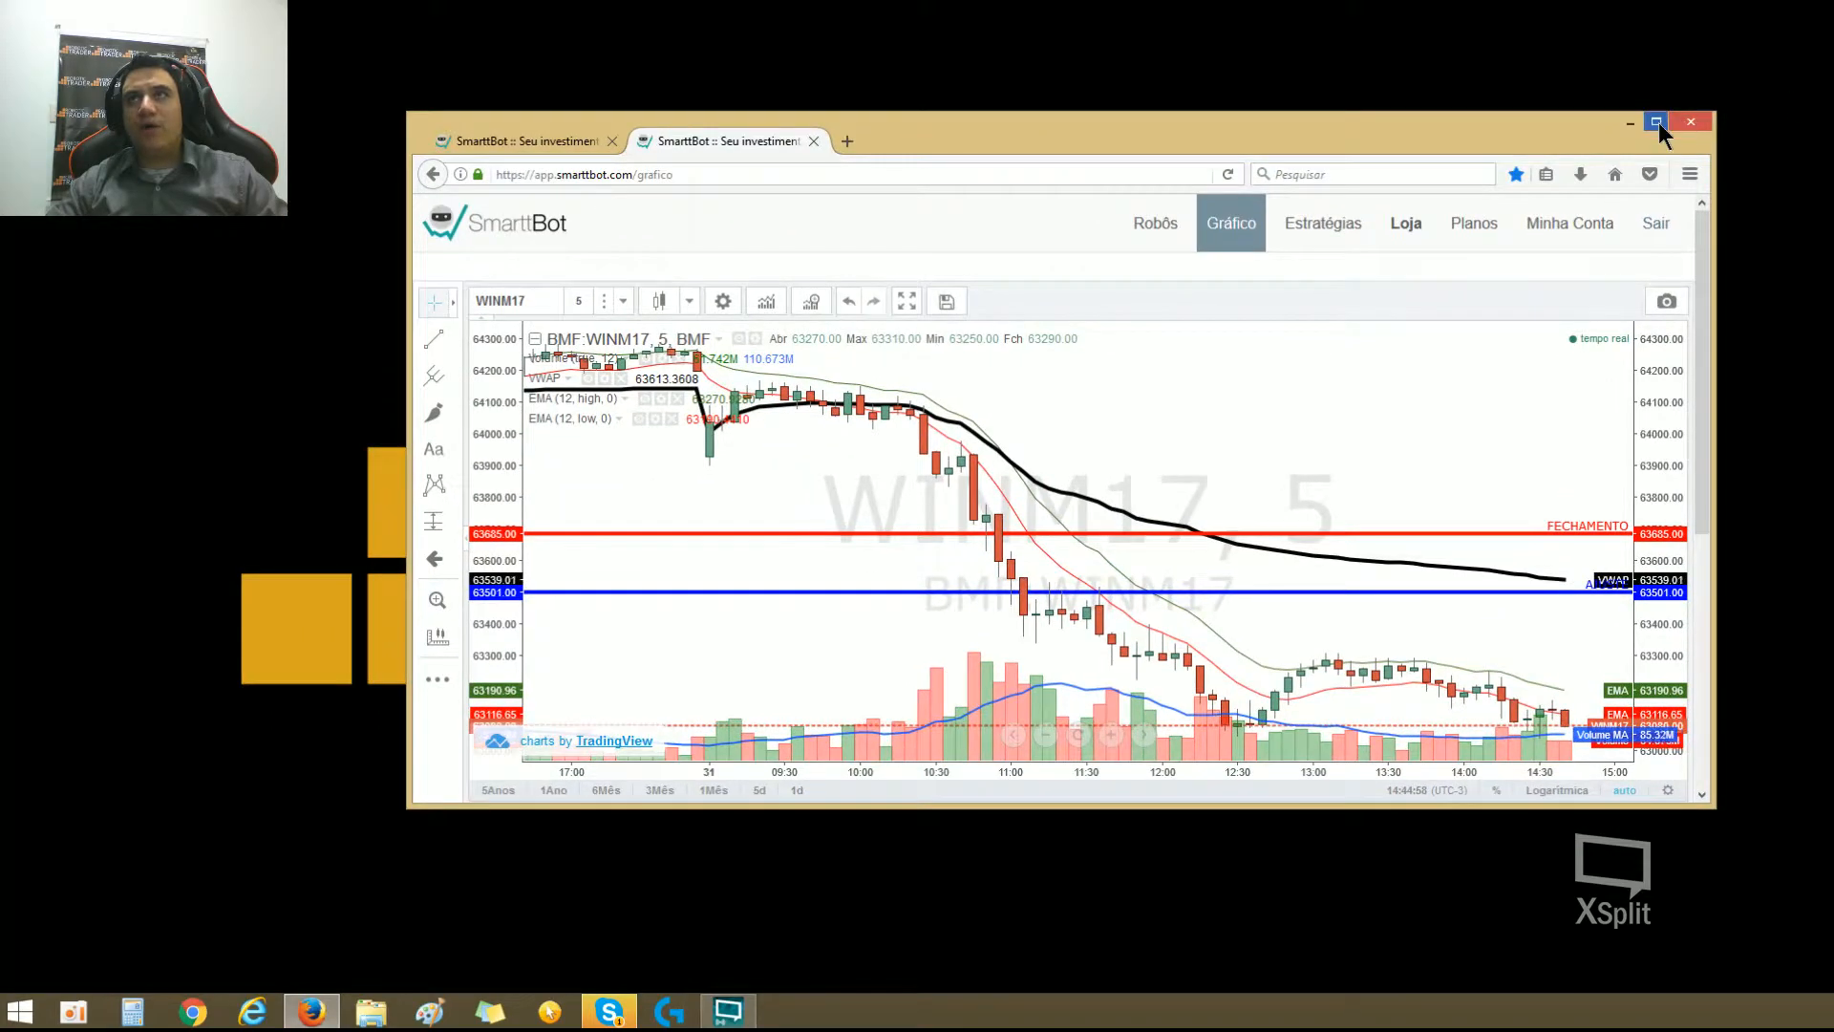
{"action": "left_click", "coordinate": [1656, 118]}
Step: Draw an Intervalo de Preços measurement of about -52 points in the empty area above the WINM17 candles
{"action": "scroll", "coordinate": [1185, 486], "scroll_direction": "up", "scroll_amount": 4}
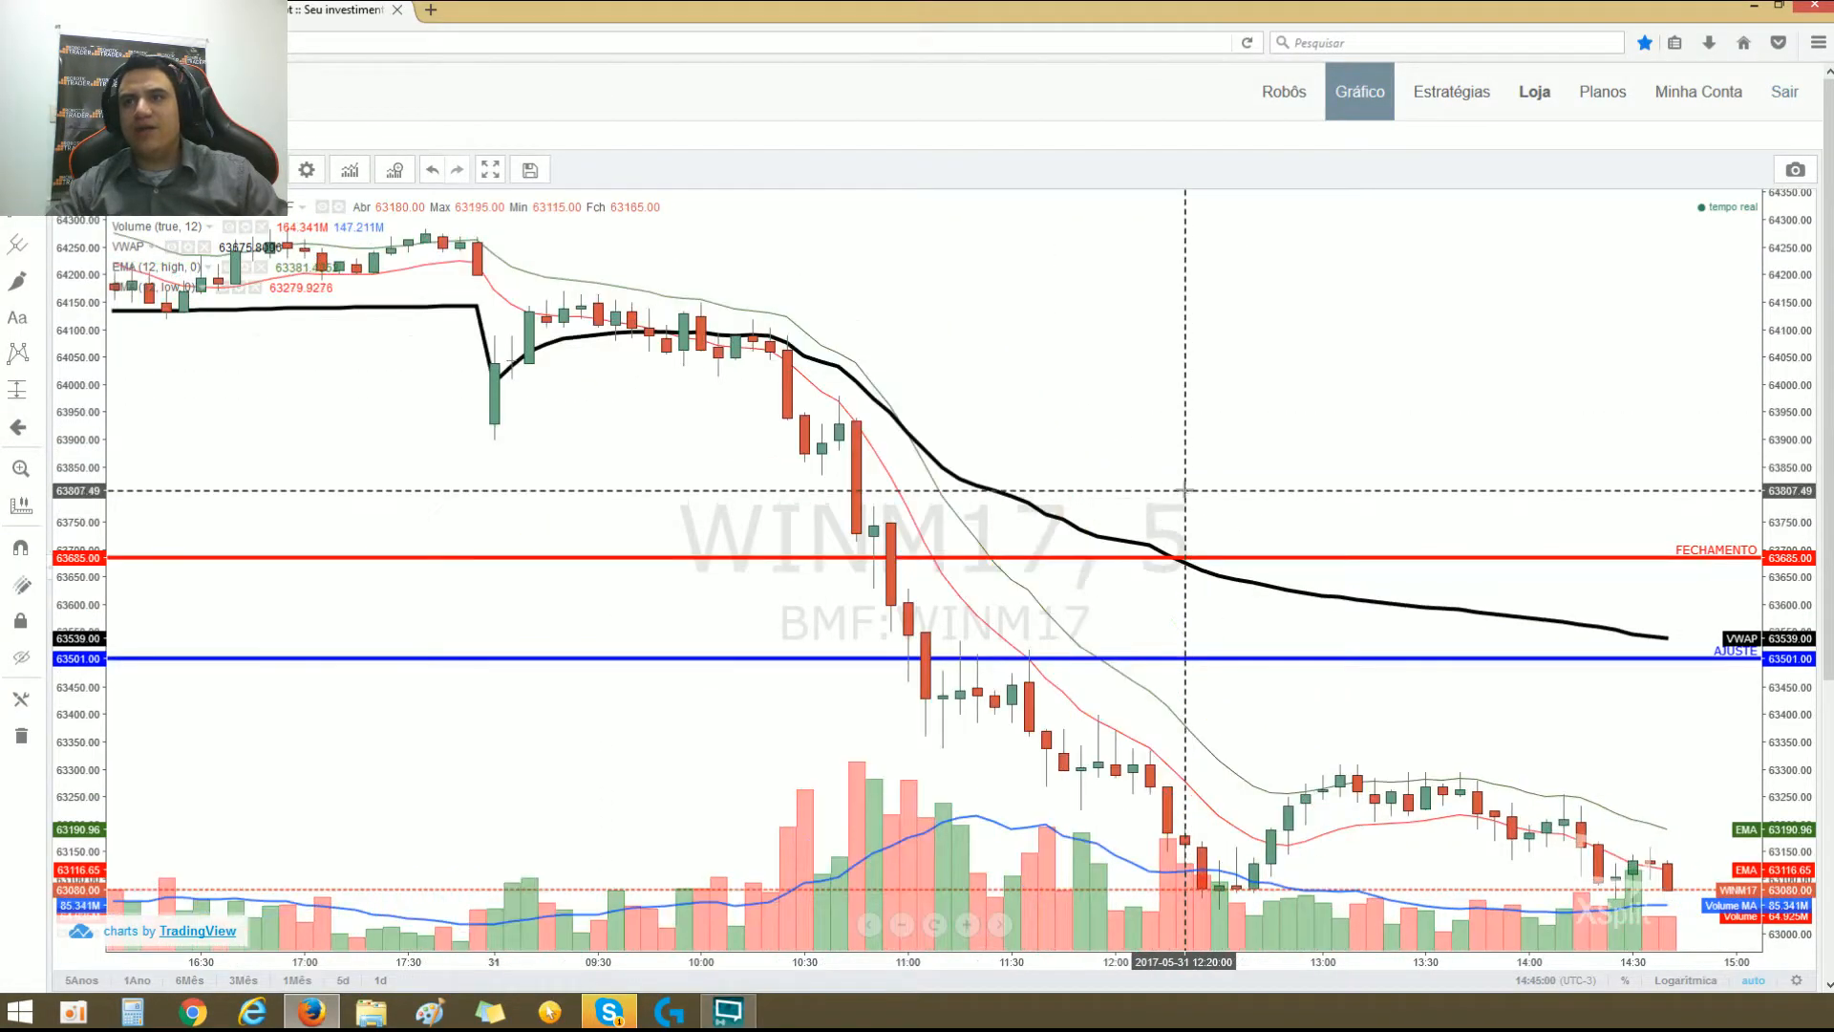
{"action": "left_click", "coordinate": [34, 392]}
{"action": "left_click", "coordinate": [36, 392]}
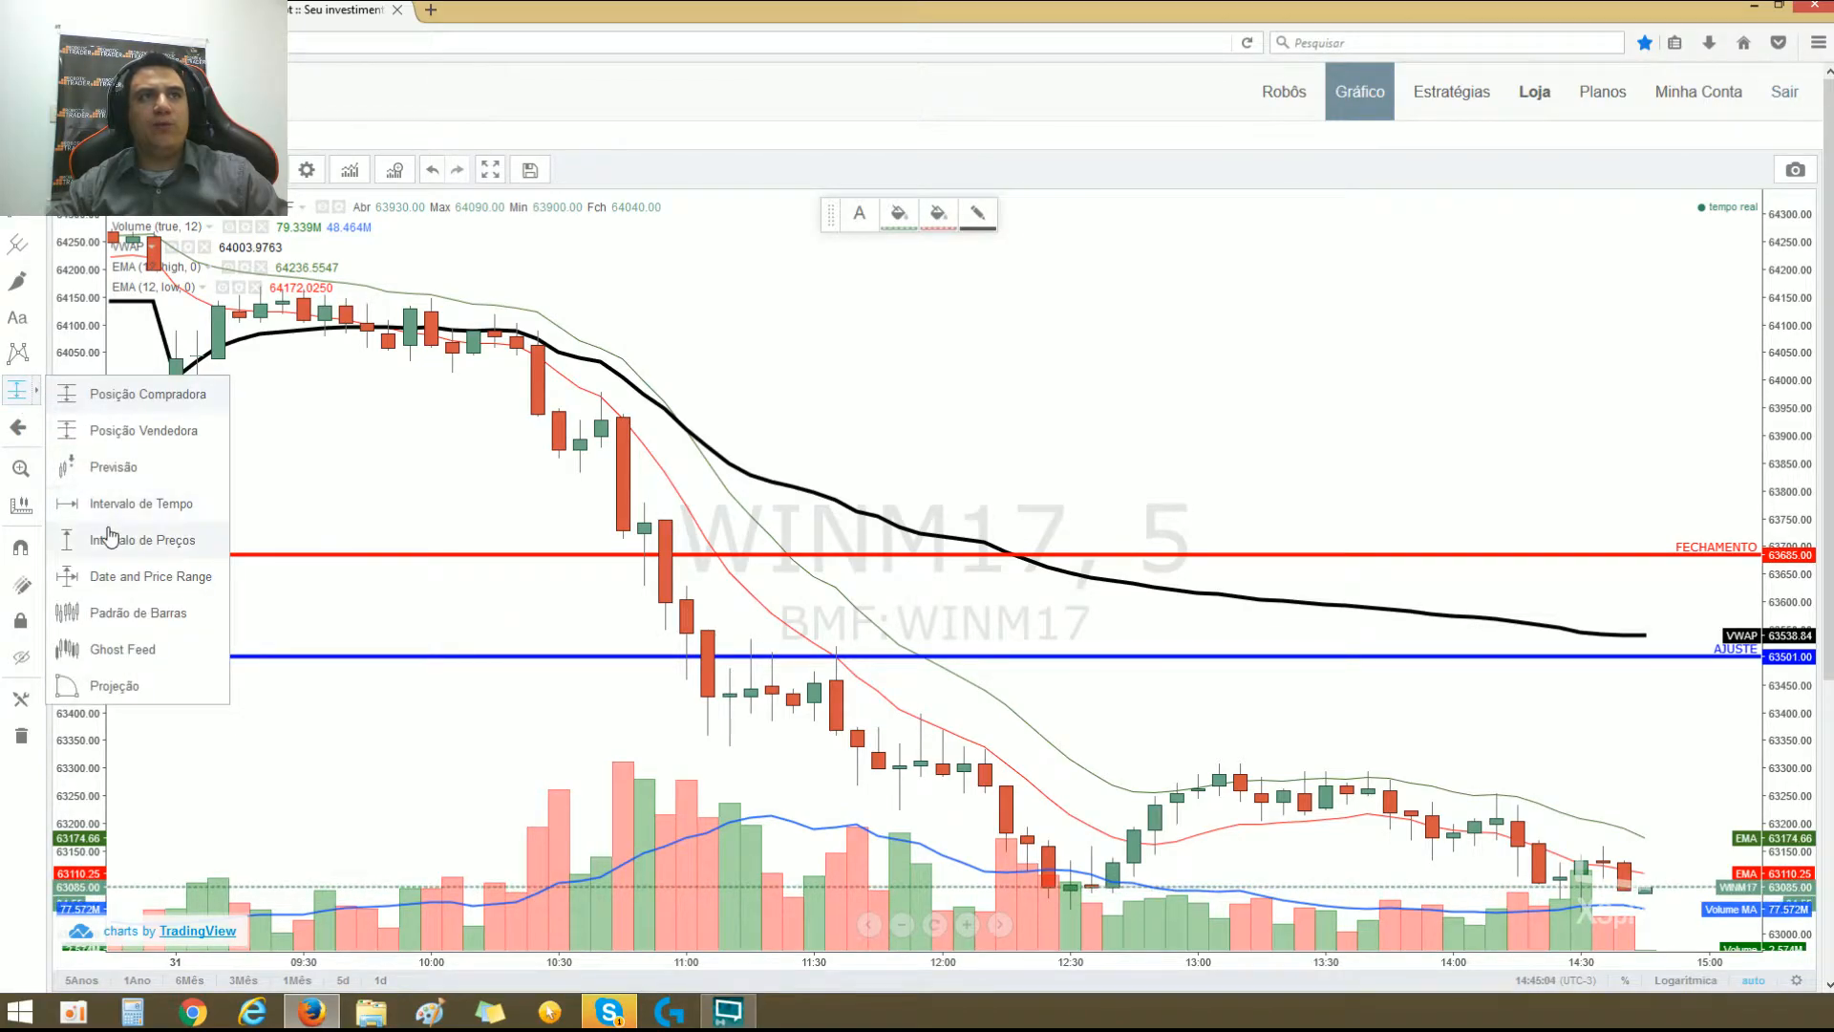
{"action": "left_click", "coordinate": [1070, 297]}
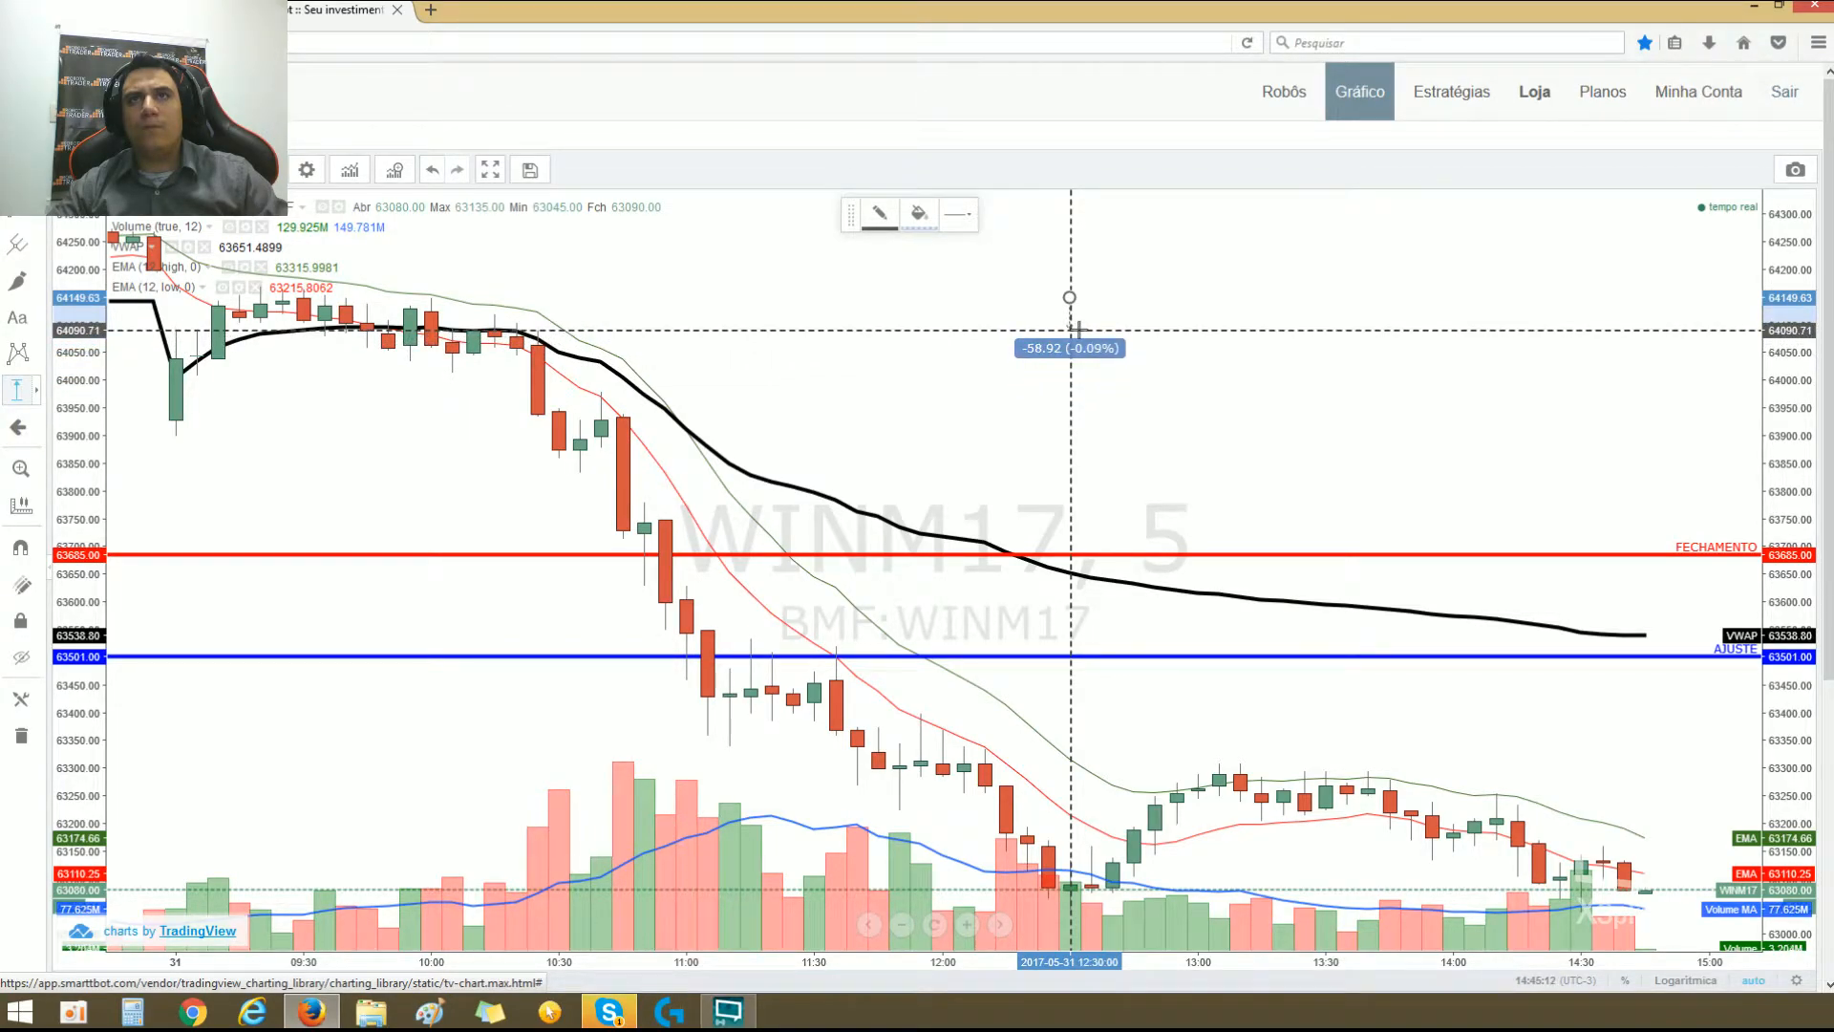
{"action": "left_click", "coordinate": [1090, 325]}
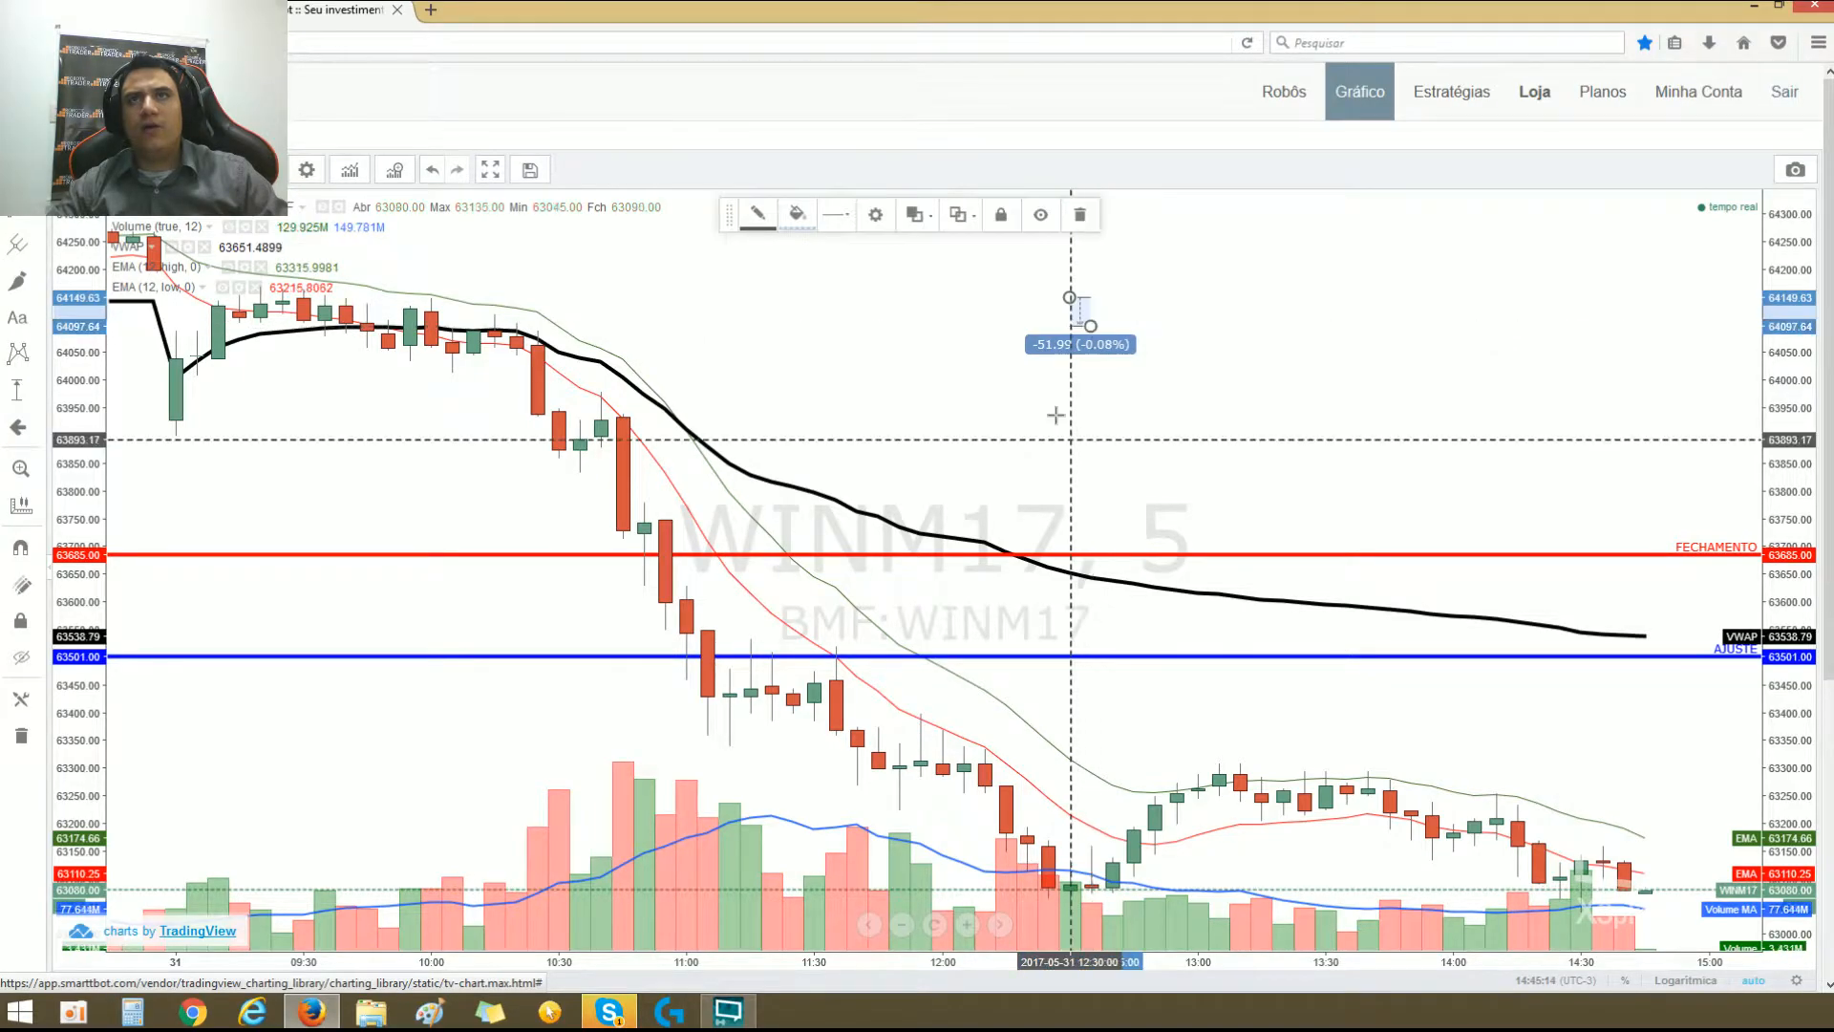
Step: Move the price-range measurement close to the most recent candles of the WINM17 chart
{"action": "left_click_drag", "start_coordinate": [1070, 345], "coordinate": [1605, 646]}
{"action": "left_click_drag", "start_coordinate": [1630, 749], "coordinate": [1313, 539]}
{"action": "scroll", "coordinate": [1375, 778], "scroll_direction": "up", "scroll_amount": 3}
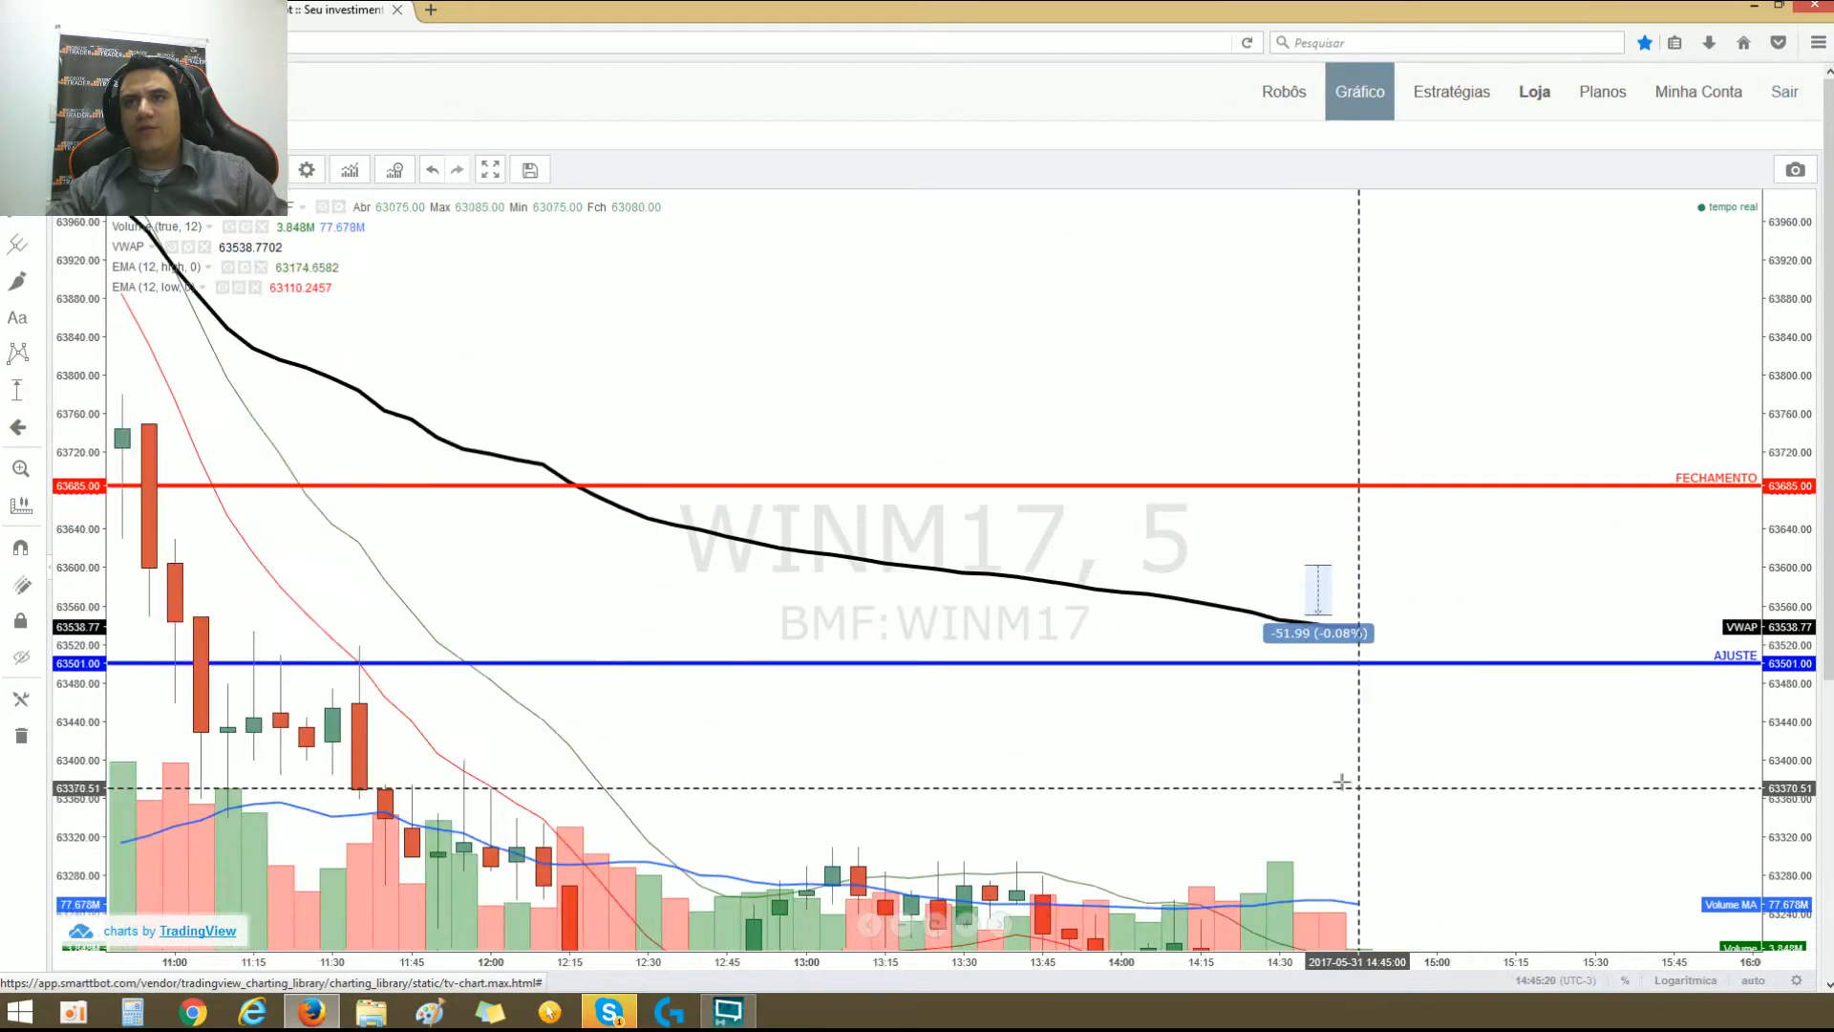
{"action": "scroll", "coordinate": [1347, 785], "scroll_direction": "up", "scroll_amount": 4}
{"action": "left_click_drag", "start_coordinate": [1361, 795], "coordinate": [1417, 495]}
{"action": "left_click_drag", "start_coordinate": [1062, 351], "coordinate": [1100, 664]}
{"action": "left_click_drag", "start_coordinate": [1314, 699], "coordinate": [1379, 546]}
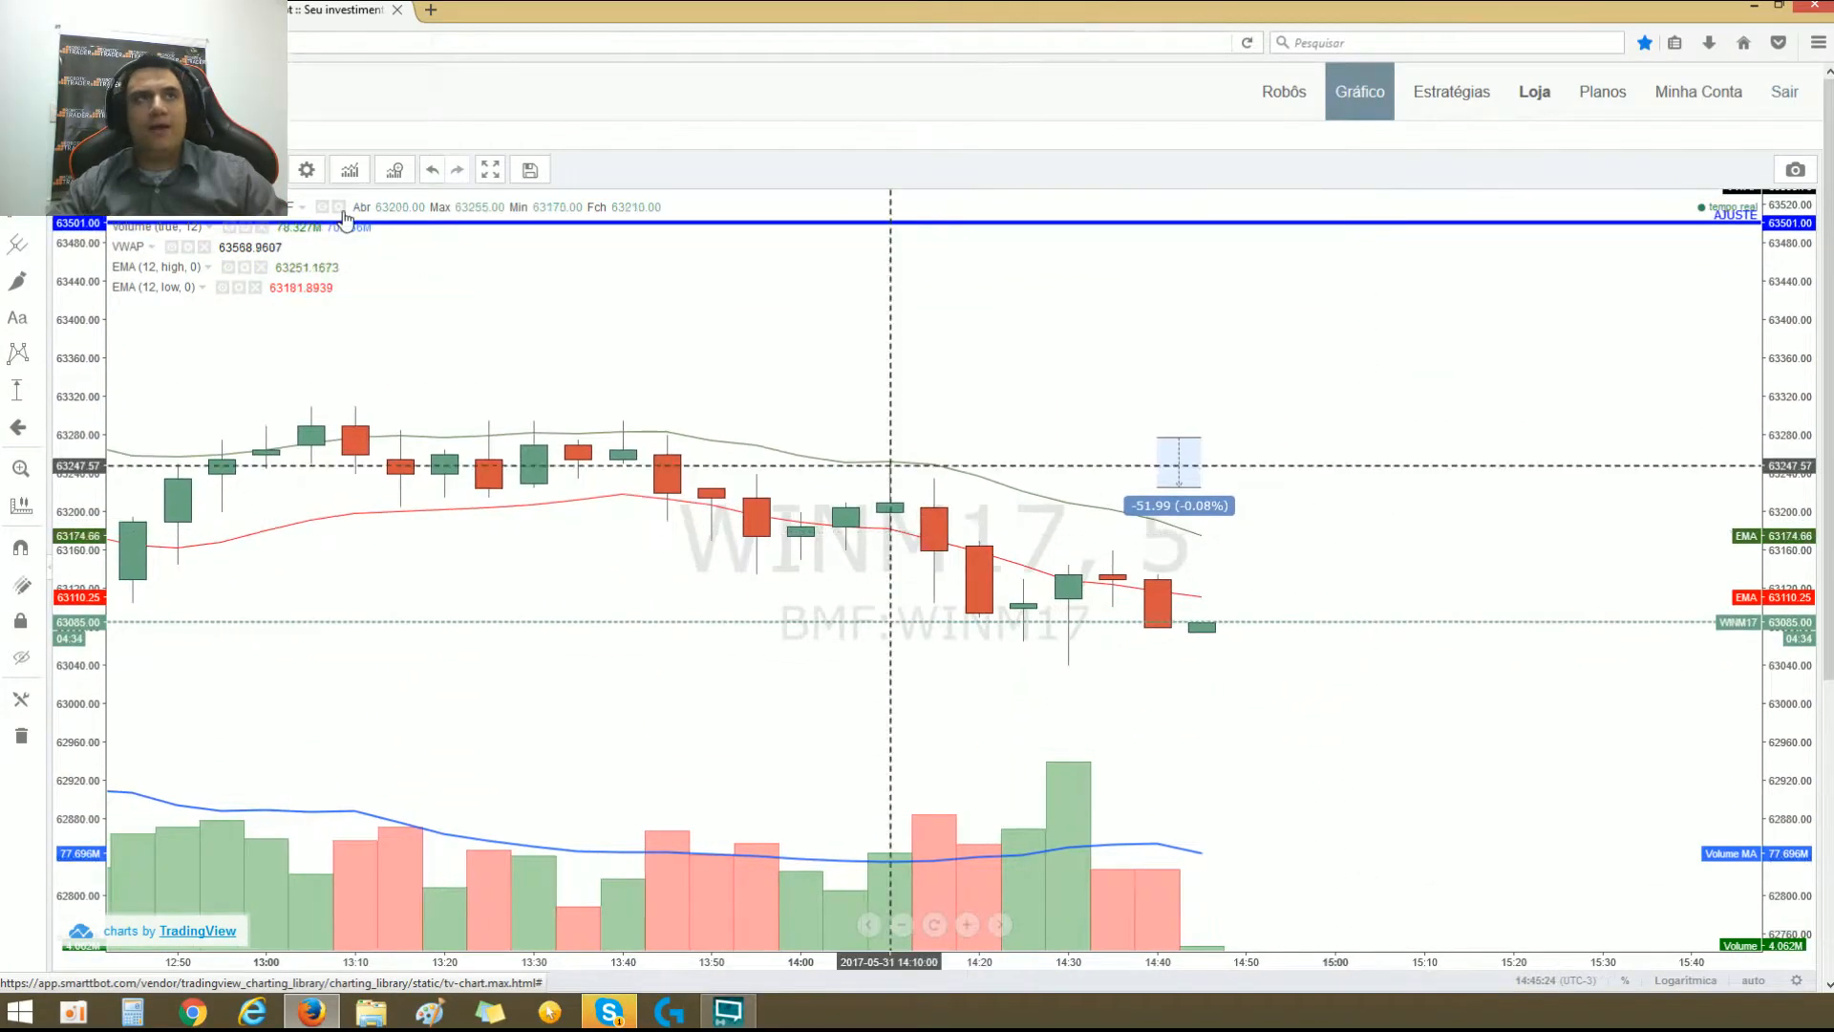
Step: Switch the chart to the 1-minute interval and narrow the price-range measurement, resizing it to about -54 points
{"action": "left_click", "coordinate": [164, 170]}
{"action": "left_click", "coordinate": [160, 240]}
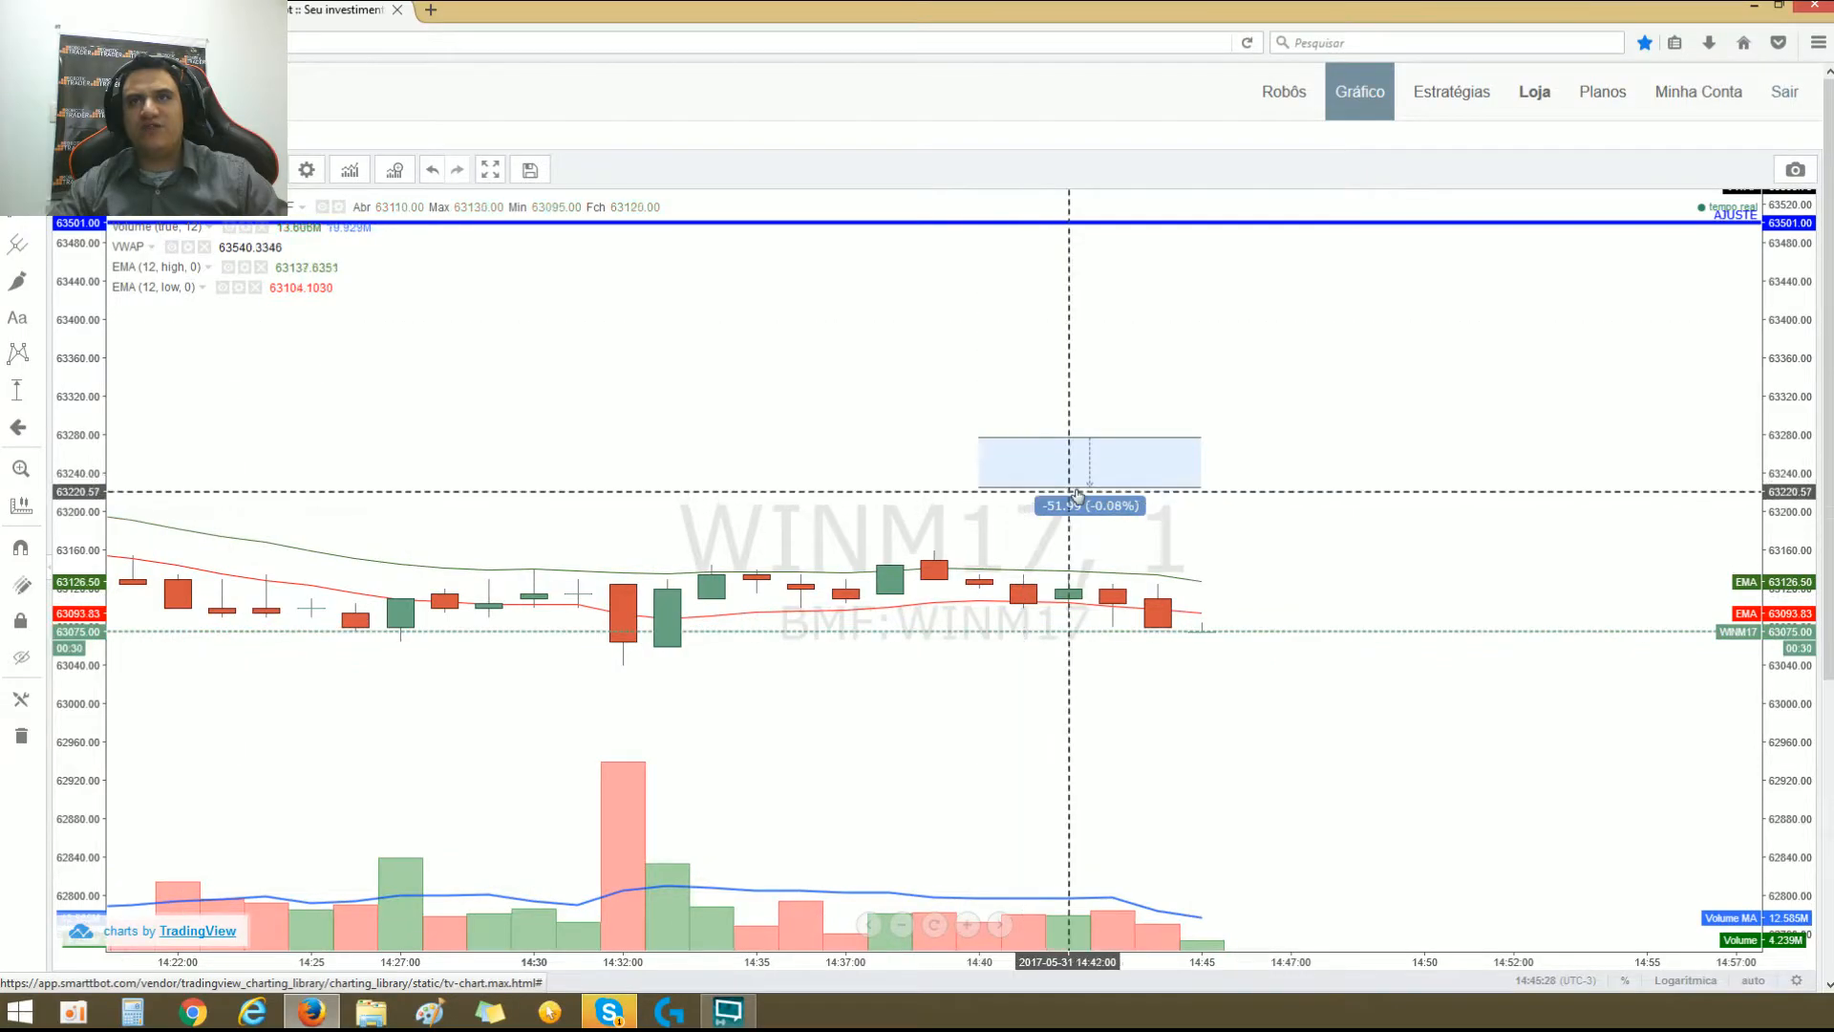
{"action": "left_click_drag", "start_coordinate": [1199, 489], "coordinate": [1005, 489]}
{"action": "left_click", "coordinate": [861, 451]}
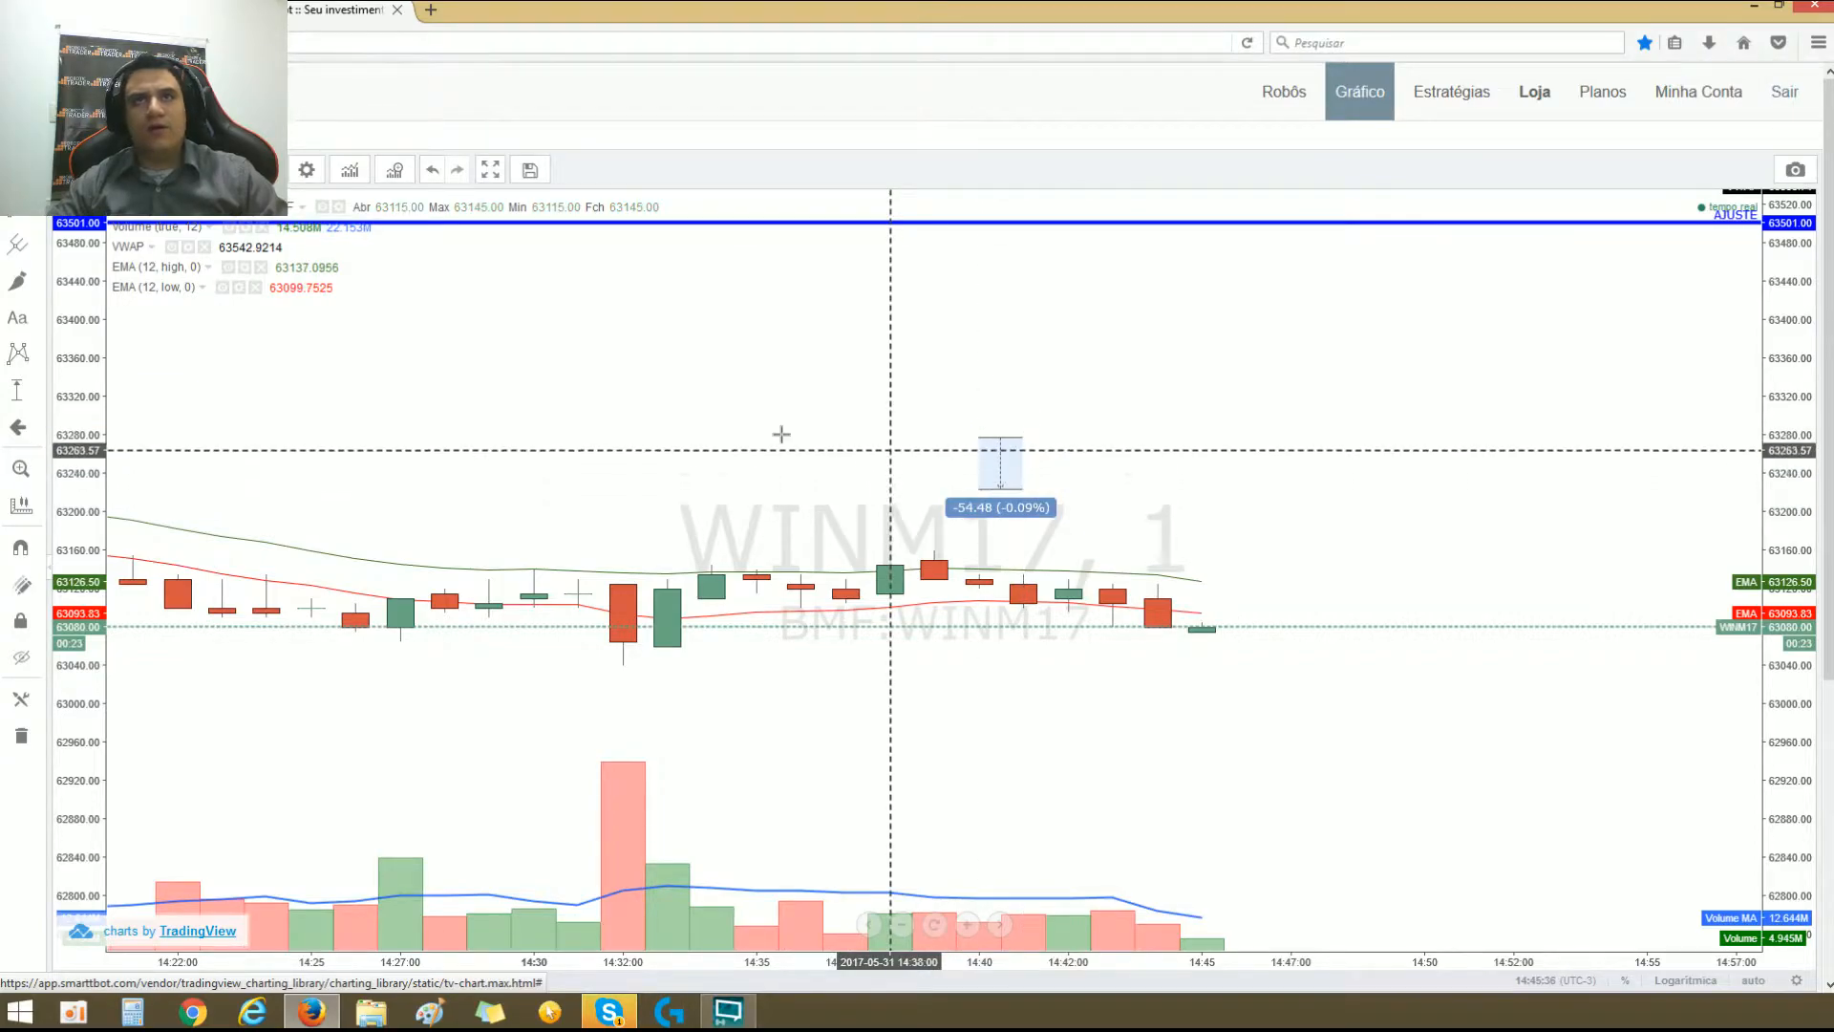
Step: Add the Média Móvel Exponencial (EMA) indicator to the chart
{"action": "right_click", "coordinate": [800, 298]}
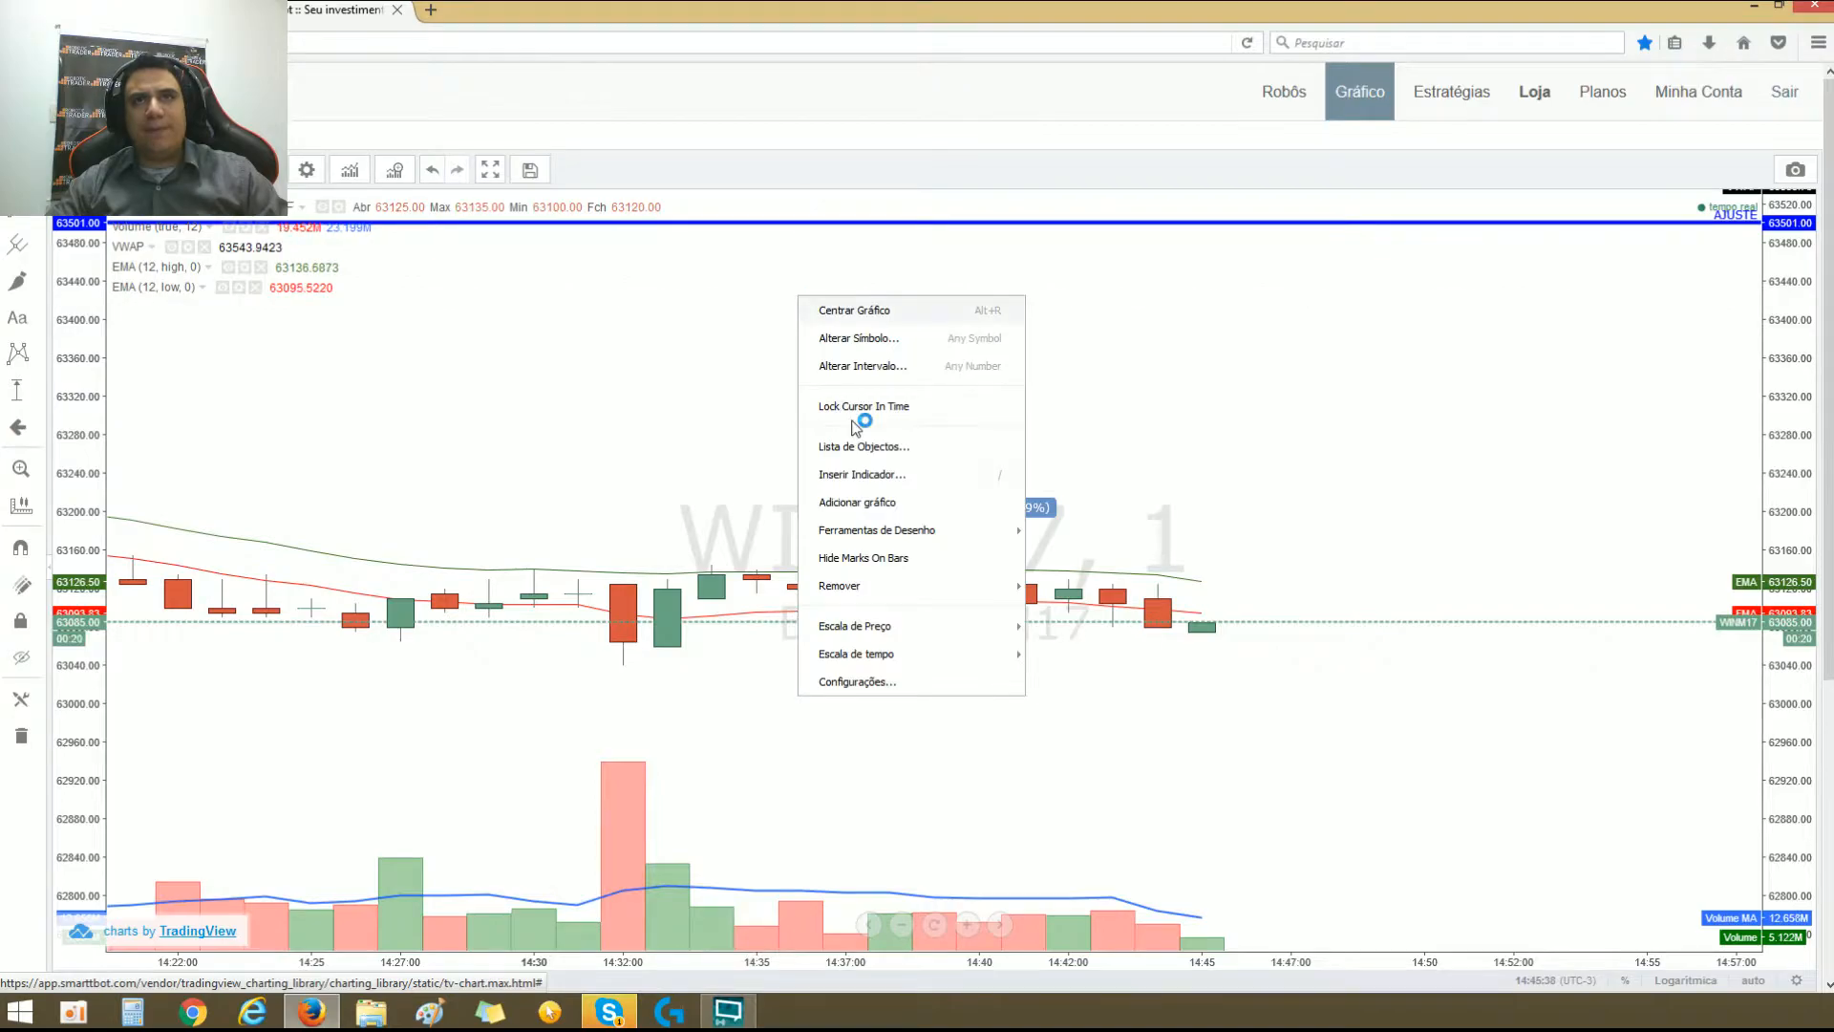
{"action": "left_click", "coordinate": [884, 485]}
{"action": "scroll", "coordinate": [833, 602], "scroll_direction": "down", "scroll_amount": 3}
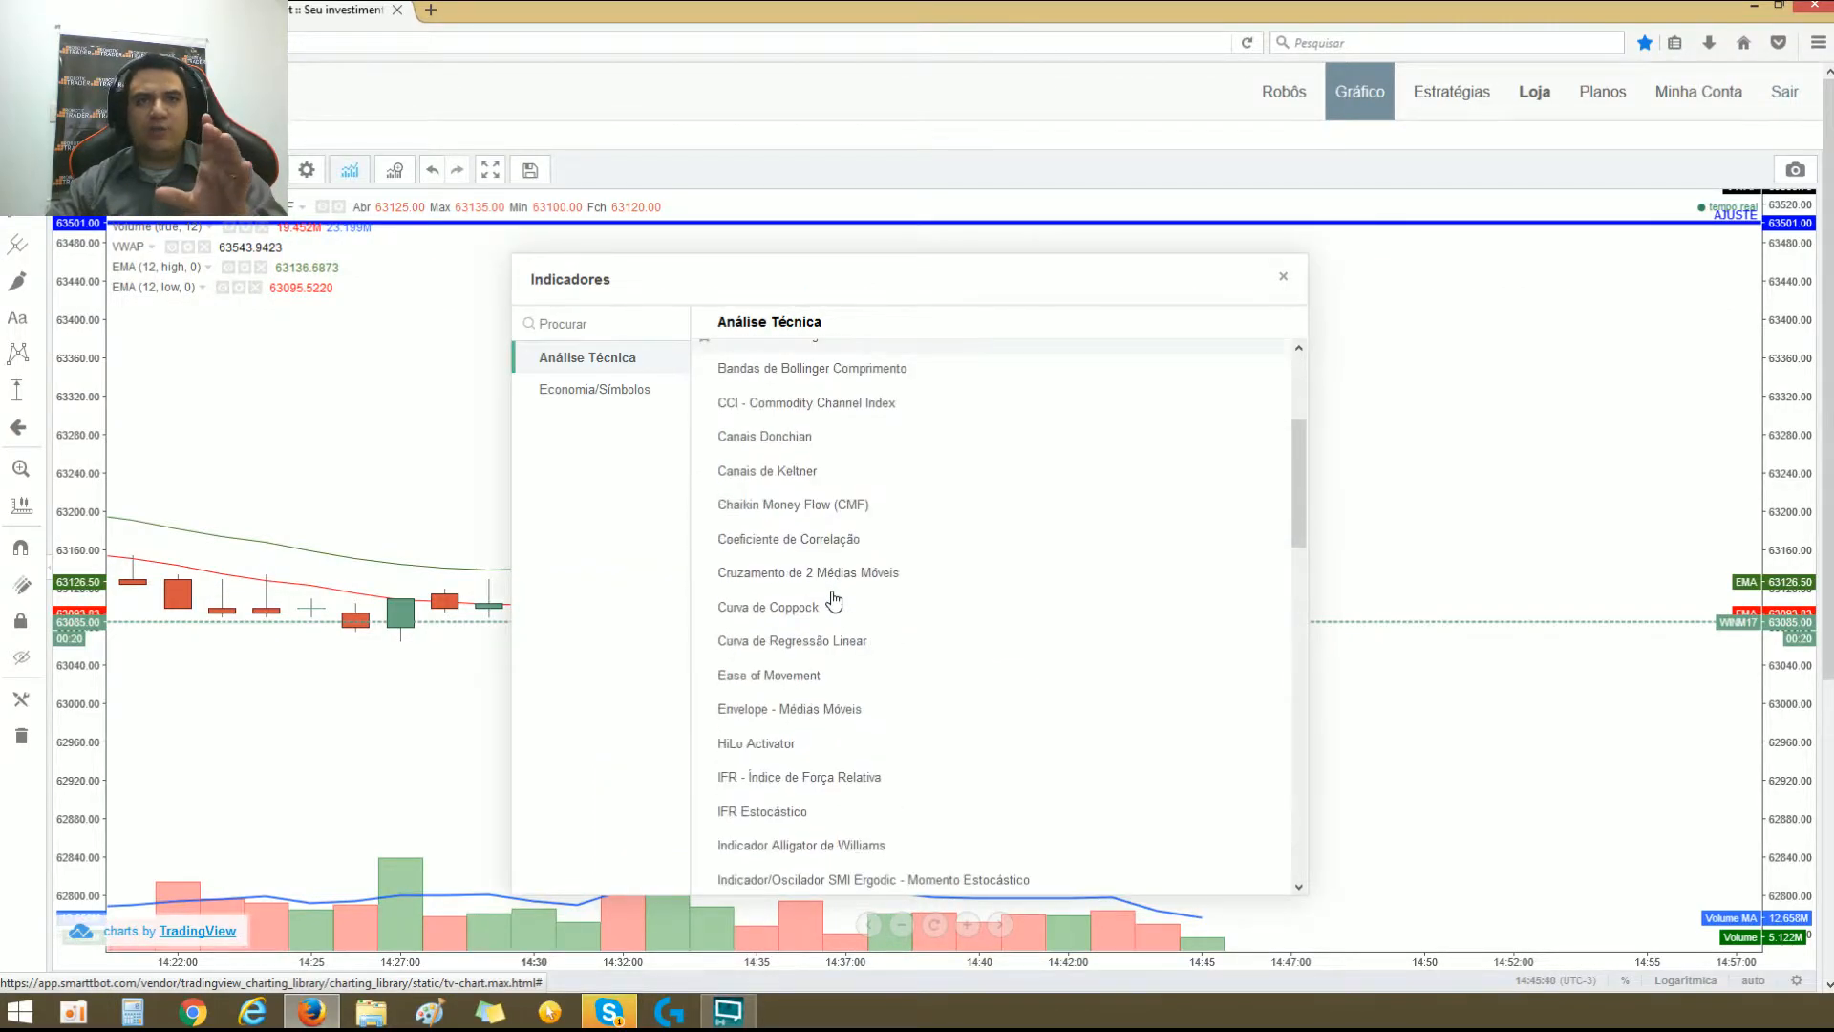
{"action": "scroll", "coordinate": [829, 707], "scroll_direction": "down", "scroll_amount": 3}
{"action": "left_click", "coordinate": [840, 704]}
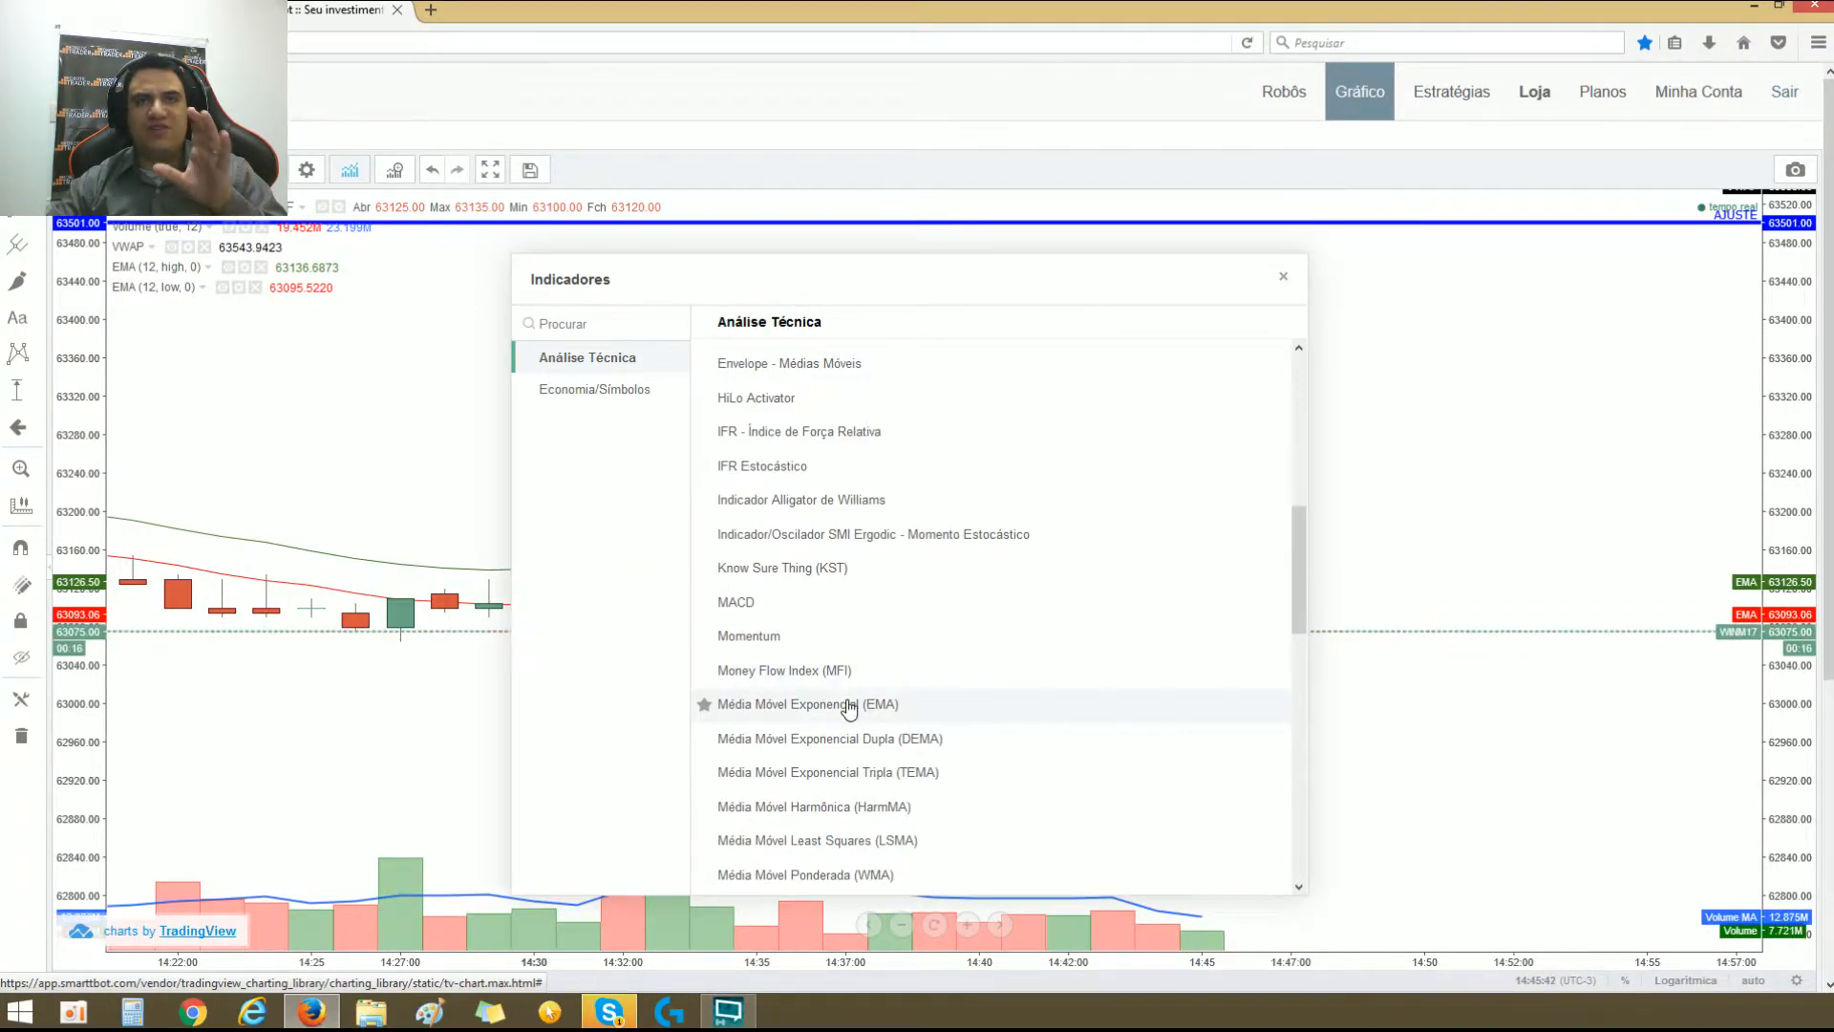
{"action": "left_click", "coordinate": [1283, 276]}
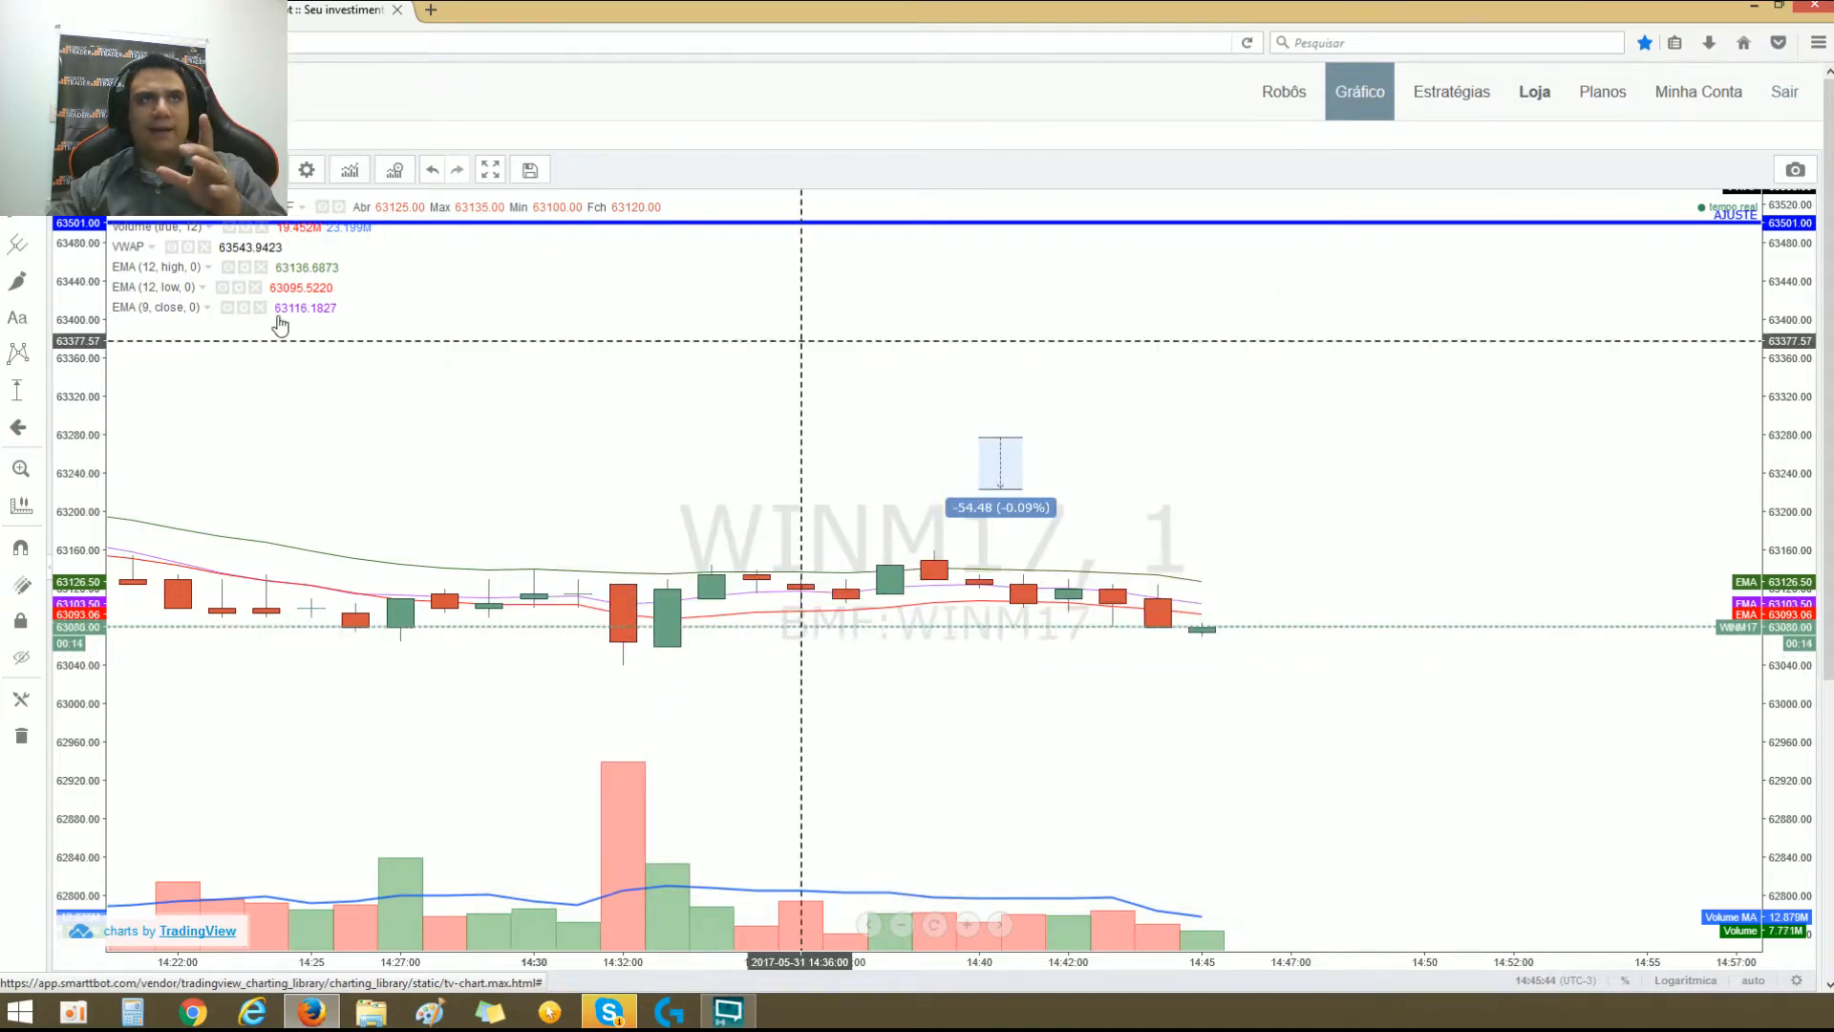
Step: Set the 9-period close EMA to 10 periods and give it a thick, fully opaque red line
{"action": "left_click", "coordinate": [243, 308]}
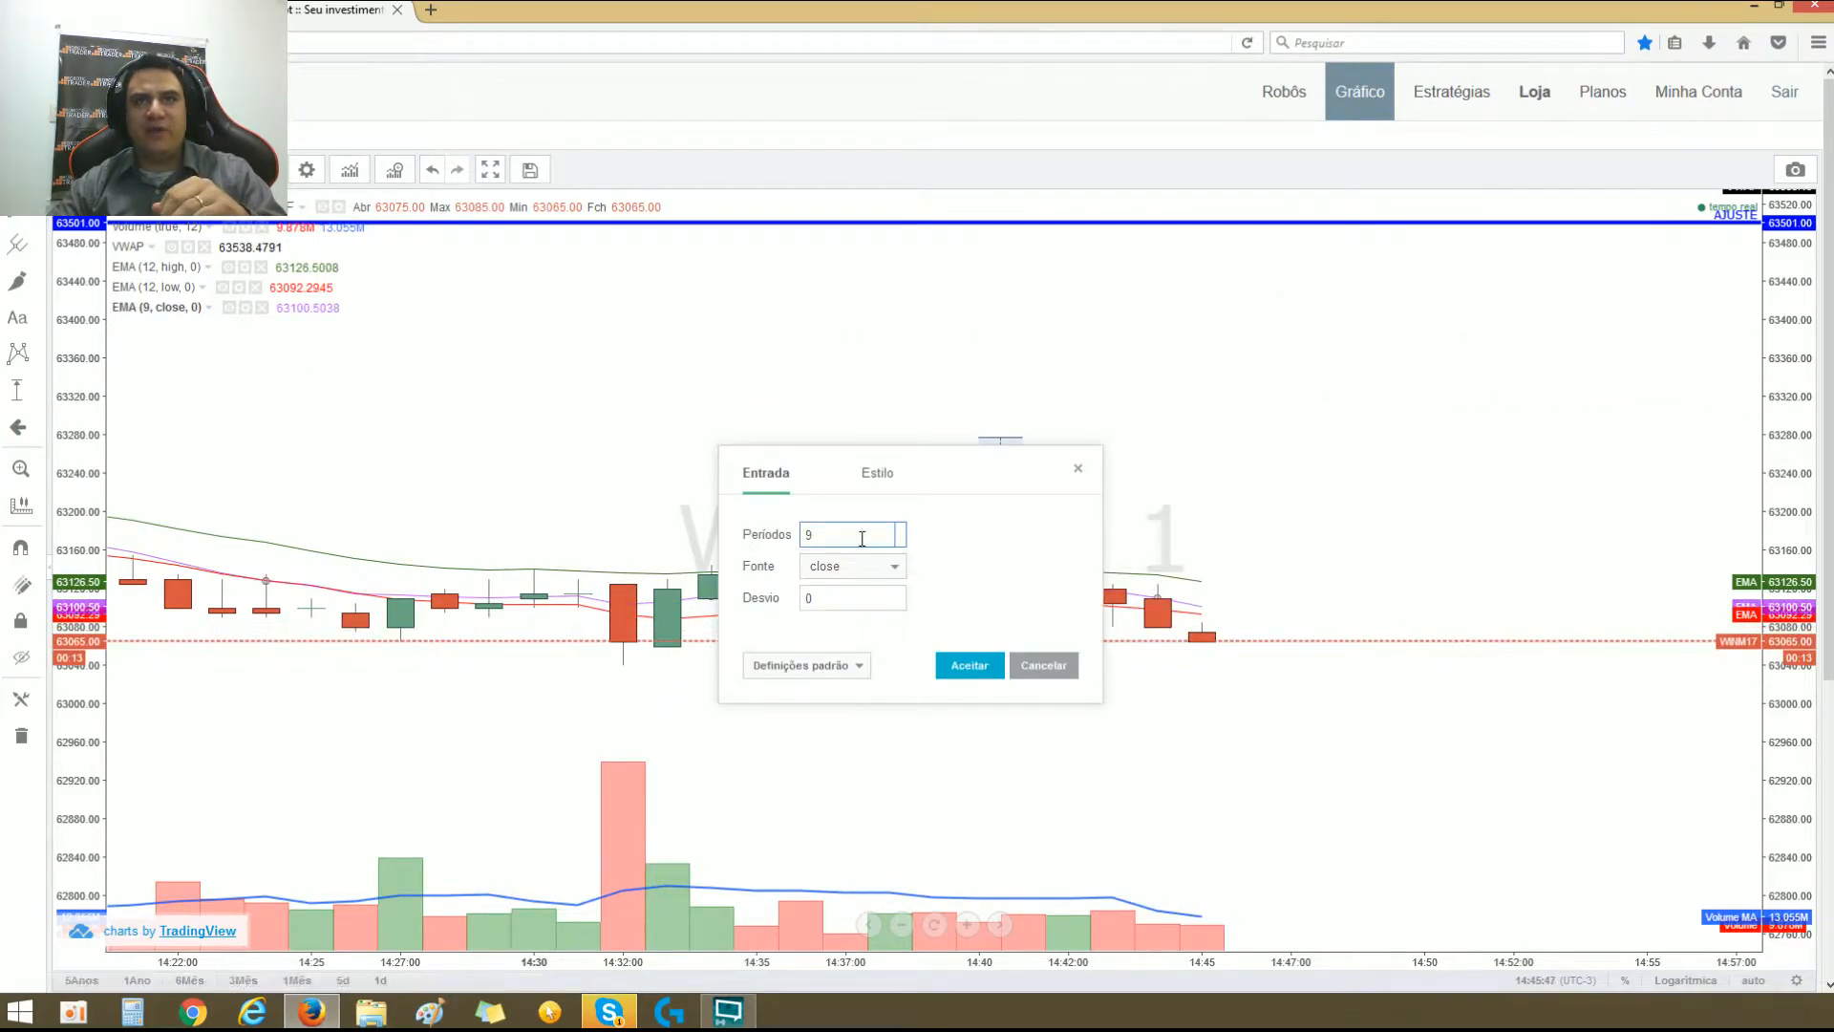
{"action": "type", "text": "10"}
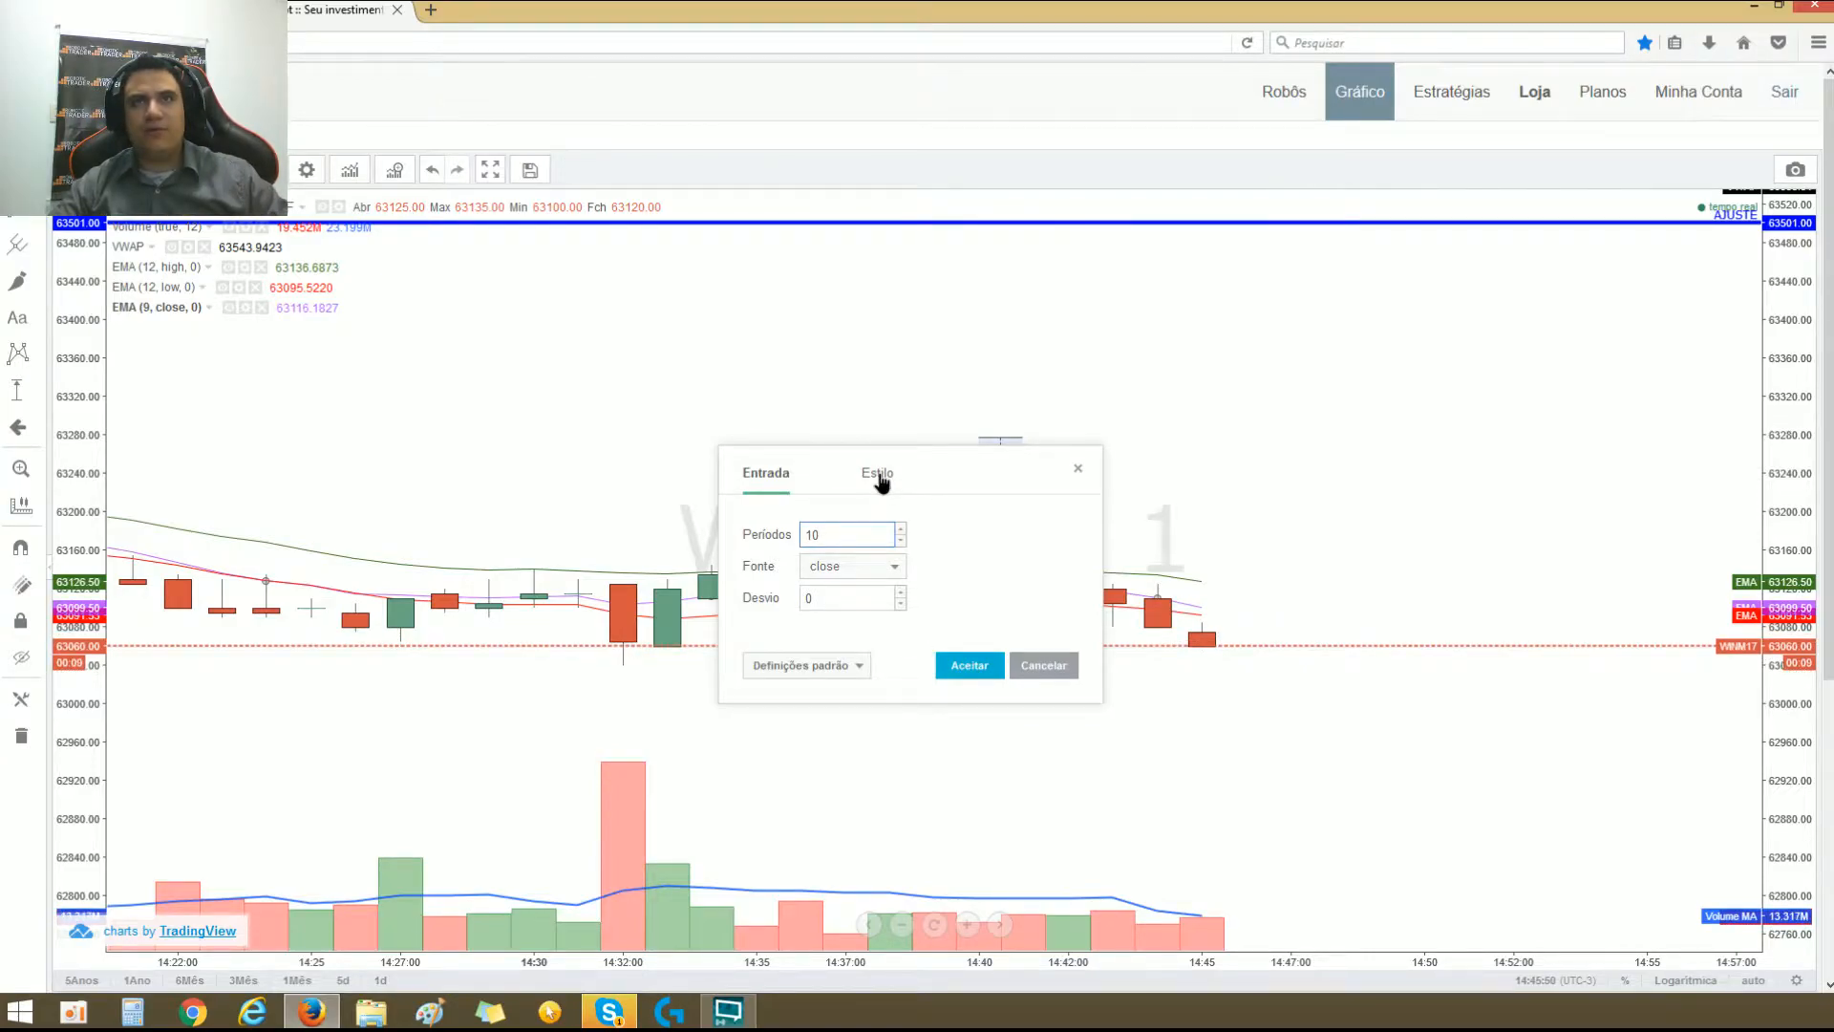
{"action": "left_click", "coordinate": [877, 474]}
{"action": "left_click_drag", "start_coordinate": [872, 550], "coordinate": [915, 531]}
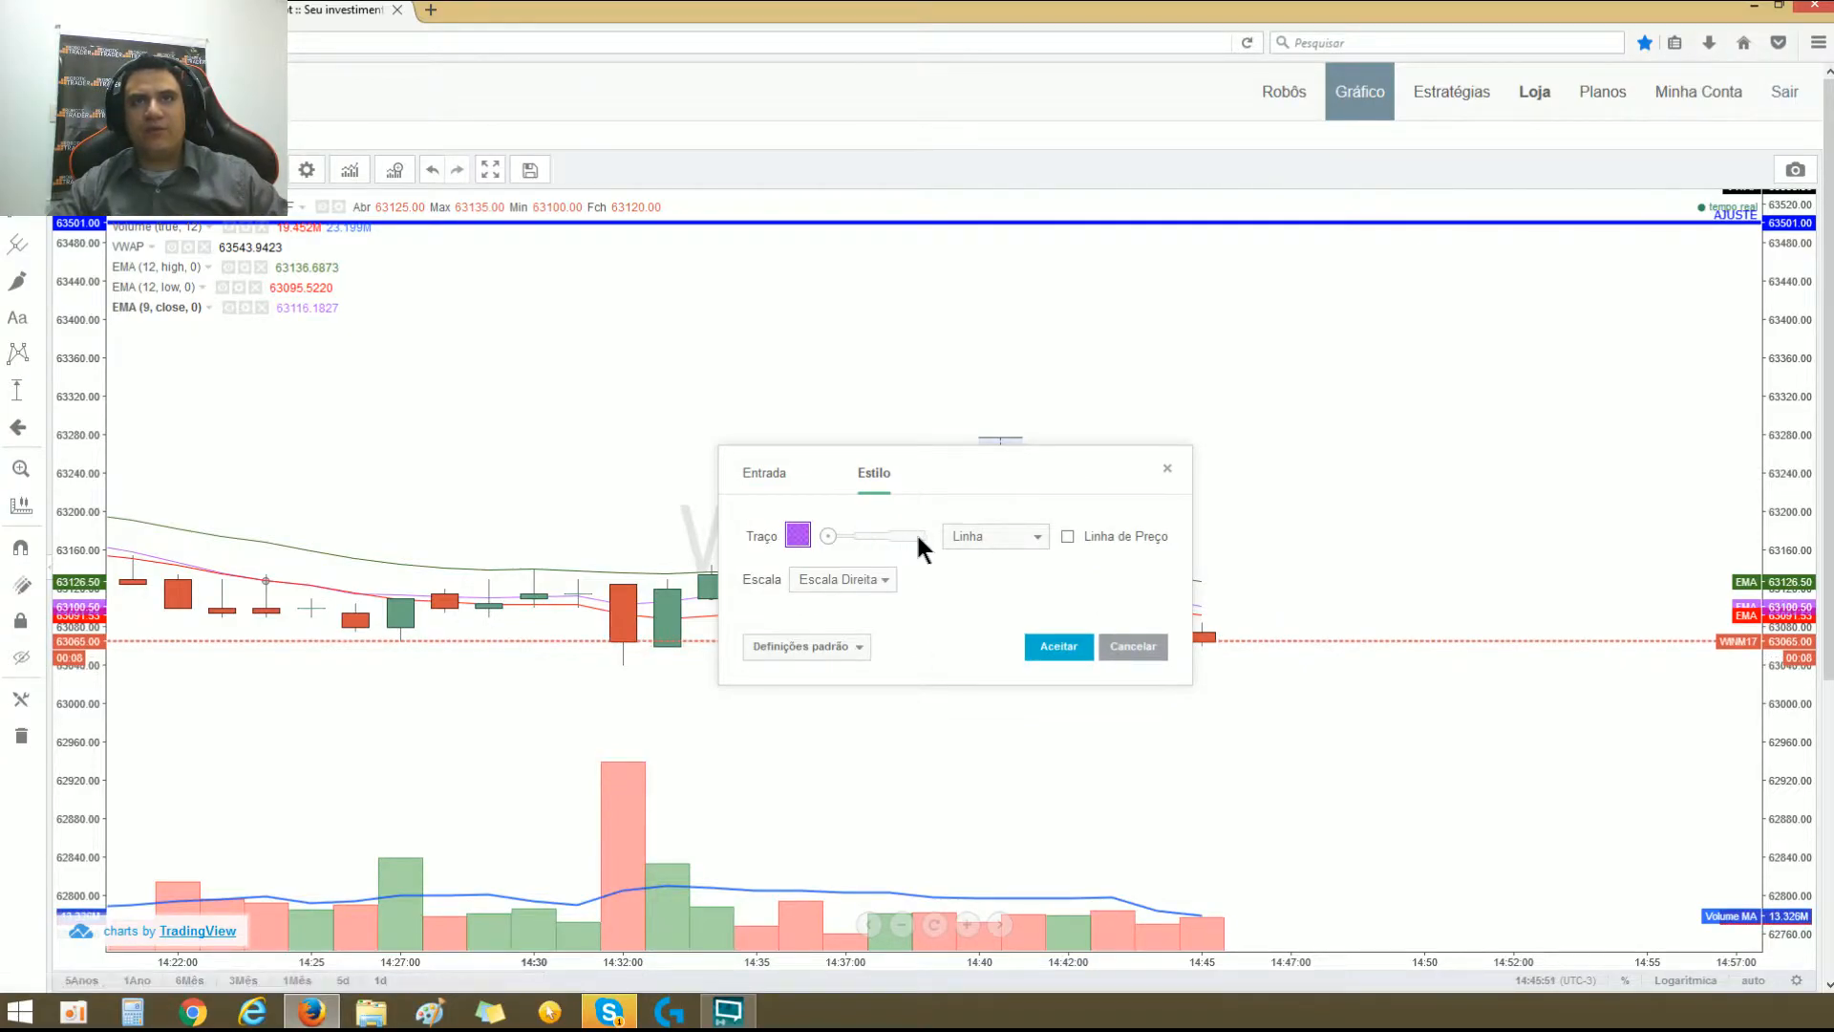
{"action": "left_click", "coordinate": [798, 535]}
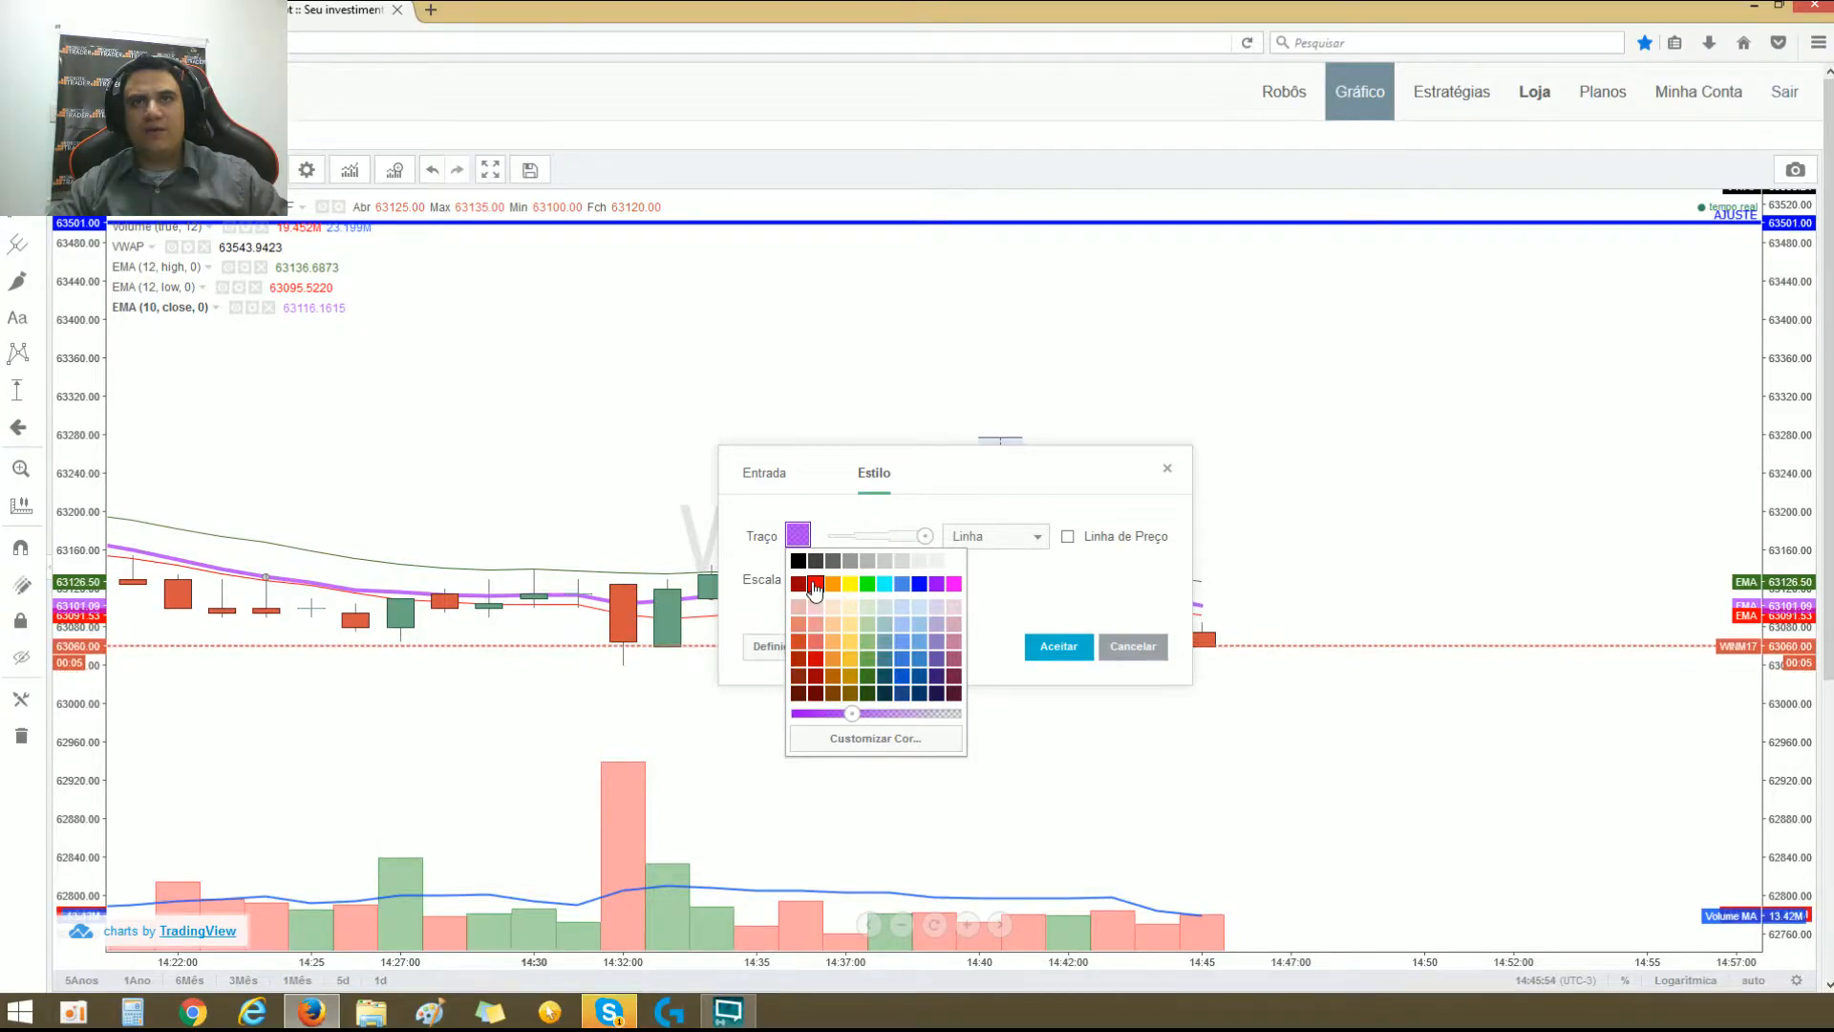
{"action": "left_click", "coordinate": [815, 582]}
{"action": "left_click", "coordinate": [799, 537]}
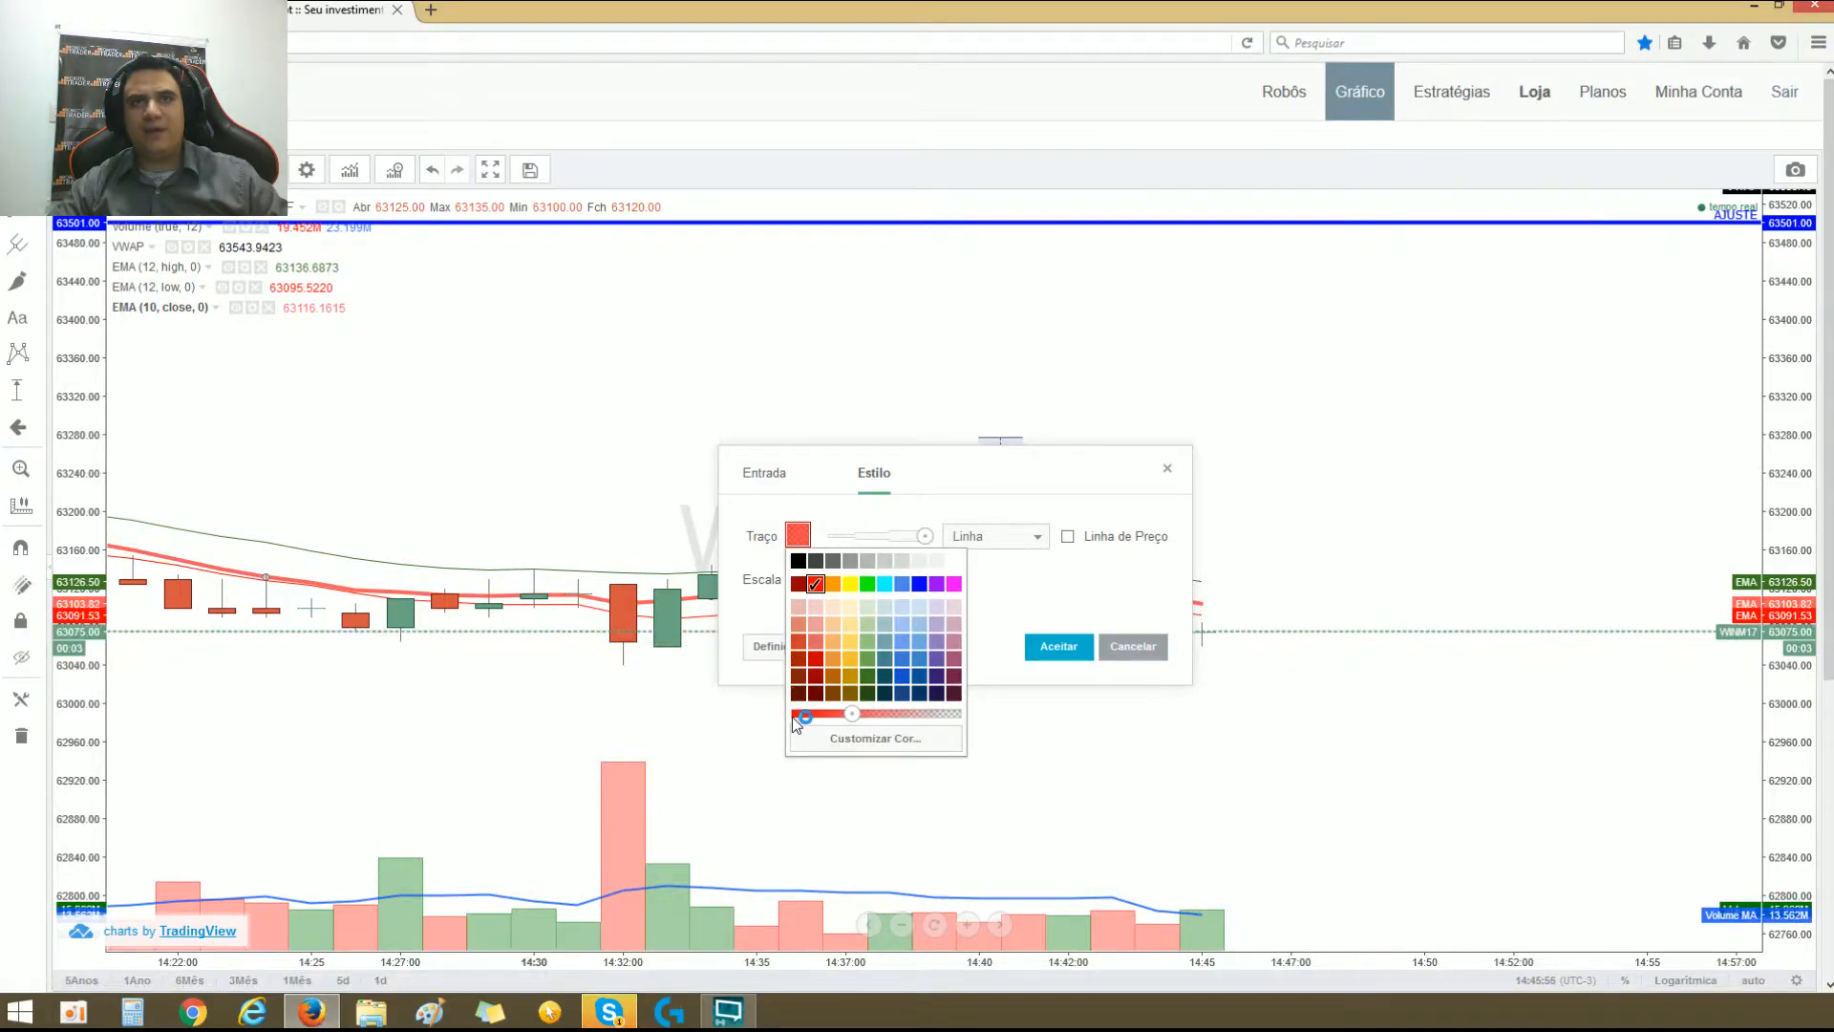
{"action": "left_click", "coordinate": [1048, 643]}
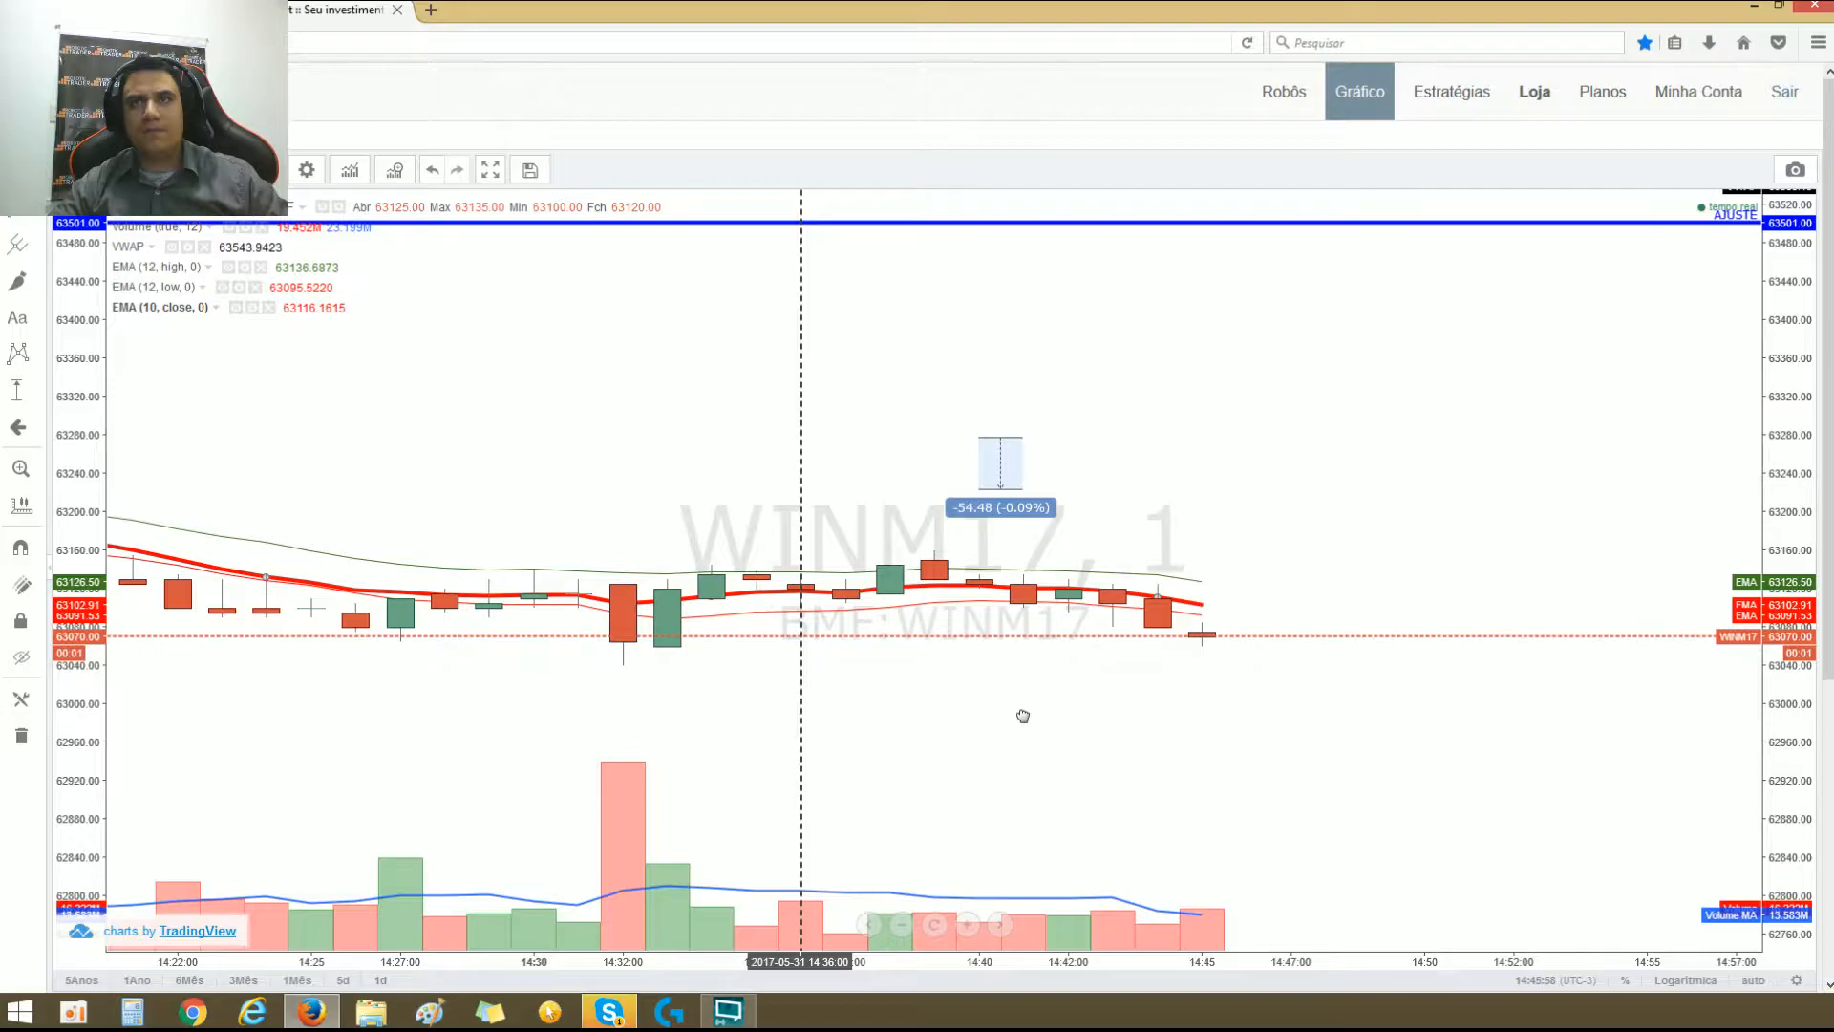
Step: Examine the red EMA around the latest WINM17 candles against the robot's chart interval, MME period and MME variation parameters in Critérios de Entrada
{"action": "left_click_drag", "start_coordinate": [776, 334], "coordinate": [1022, 716]}
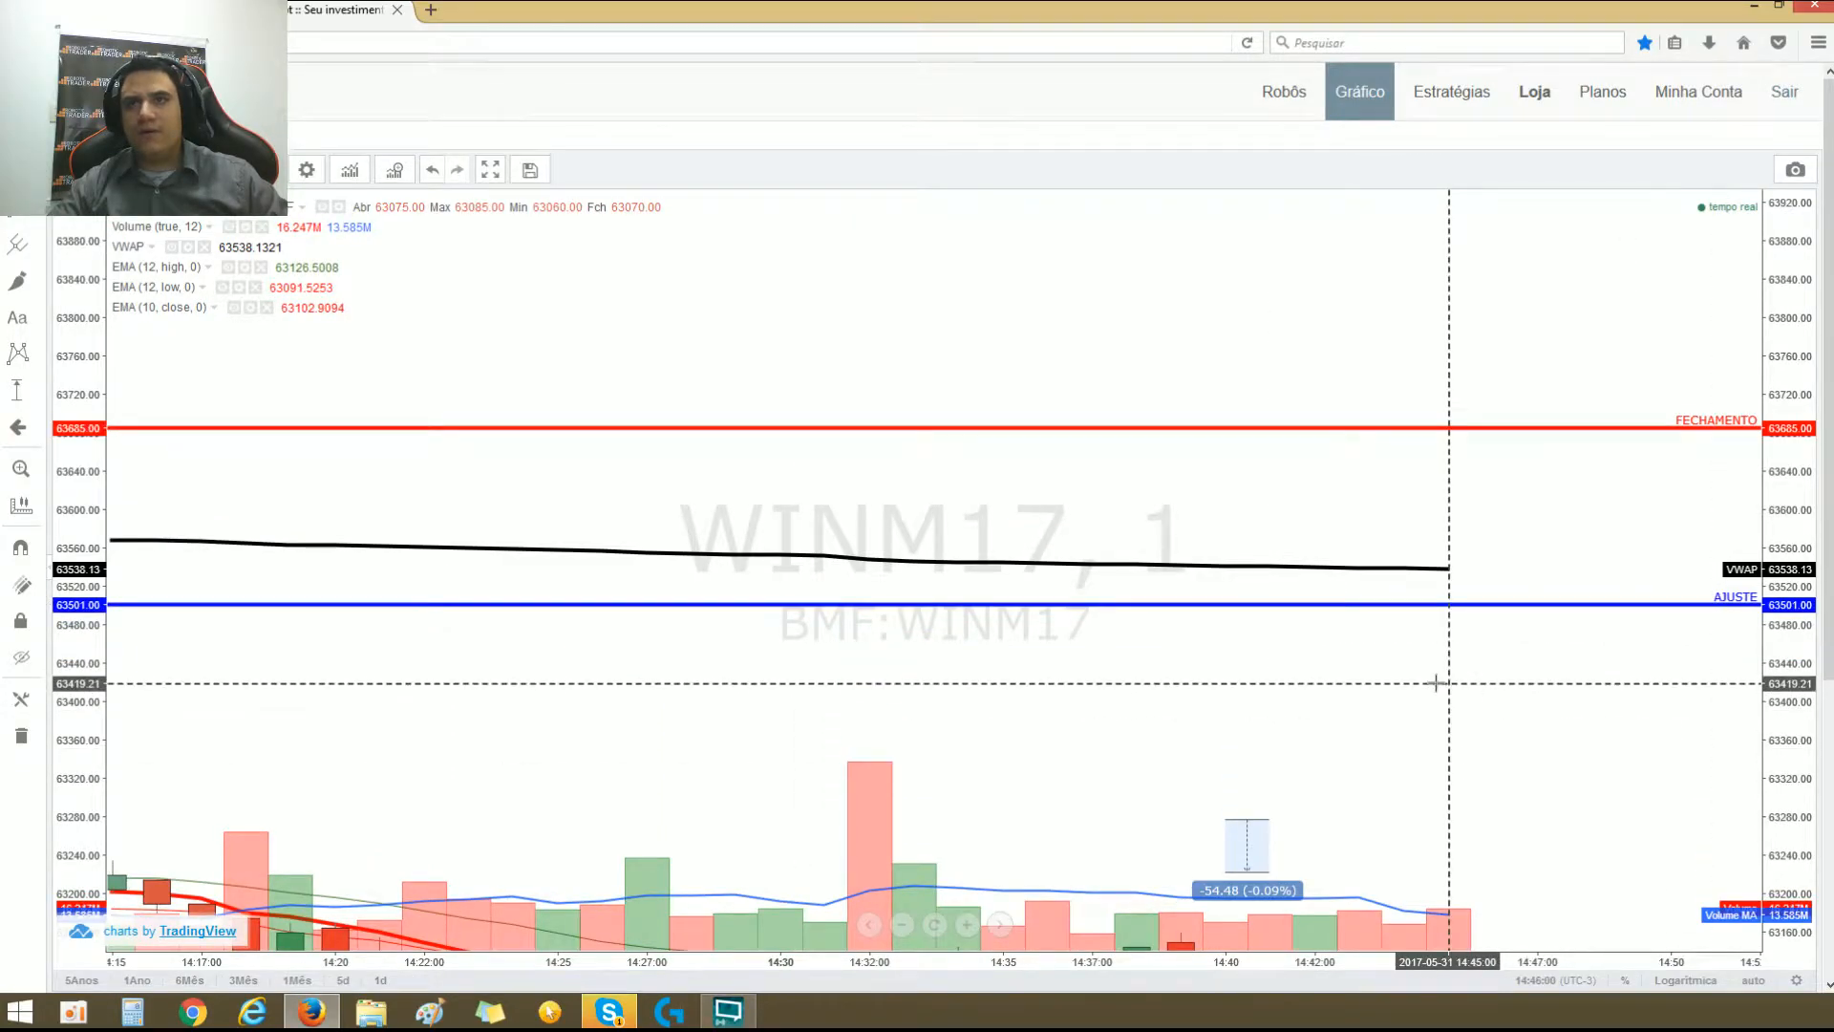
{"action": "scroll", "coordinate": [1433, 688], "scroll_direction": "down", "scroll_amount": 3}
{"action": "left_click_drag", "start_coordinate": [1420, 761], "coordinate": [1387, 382]}
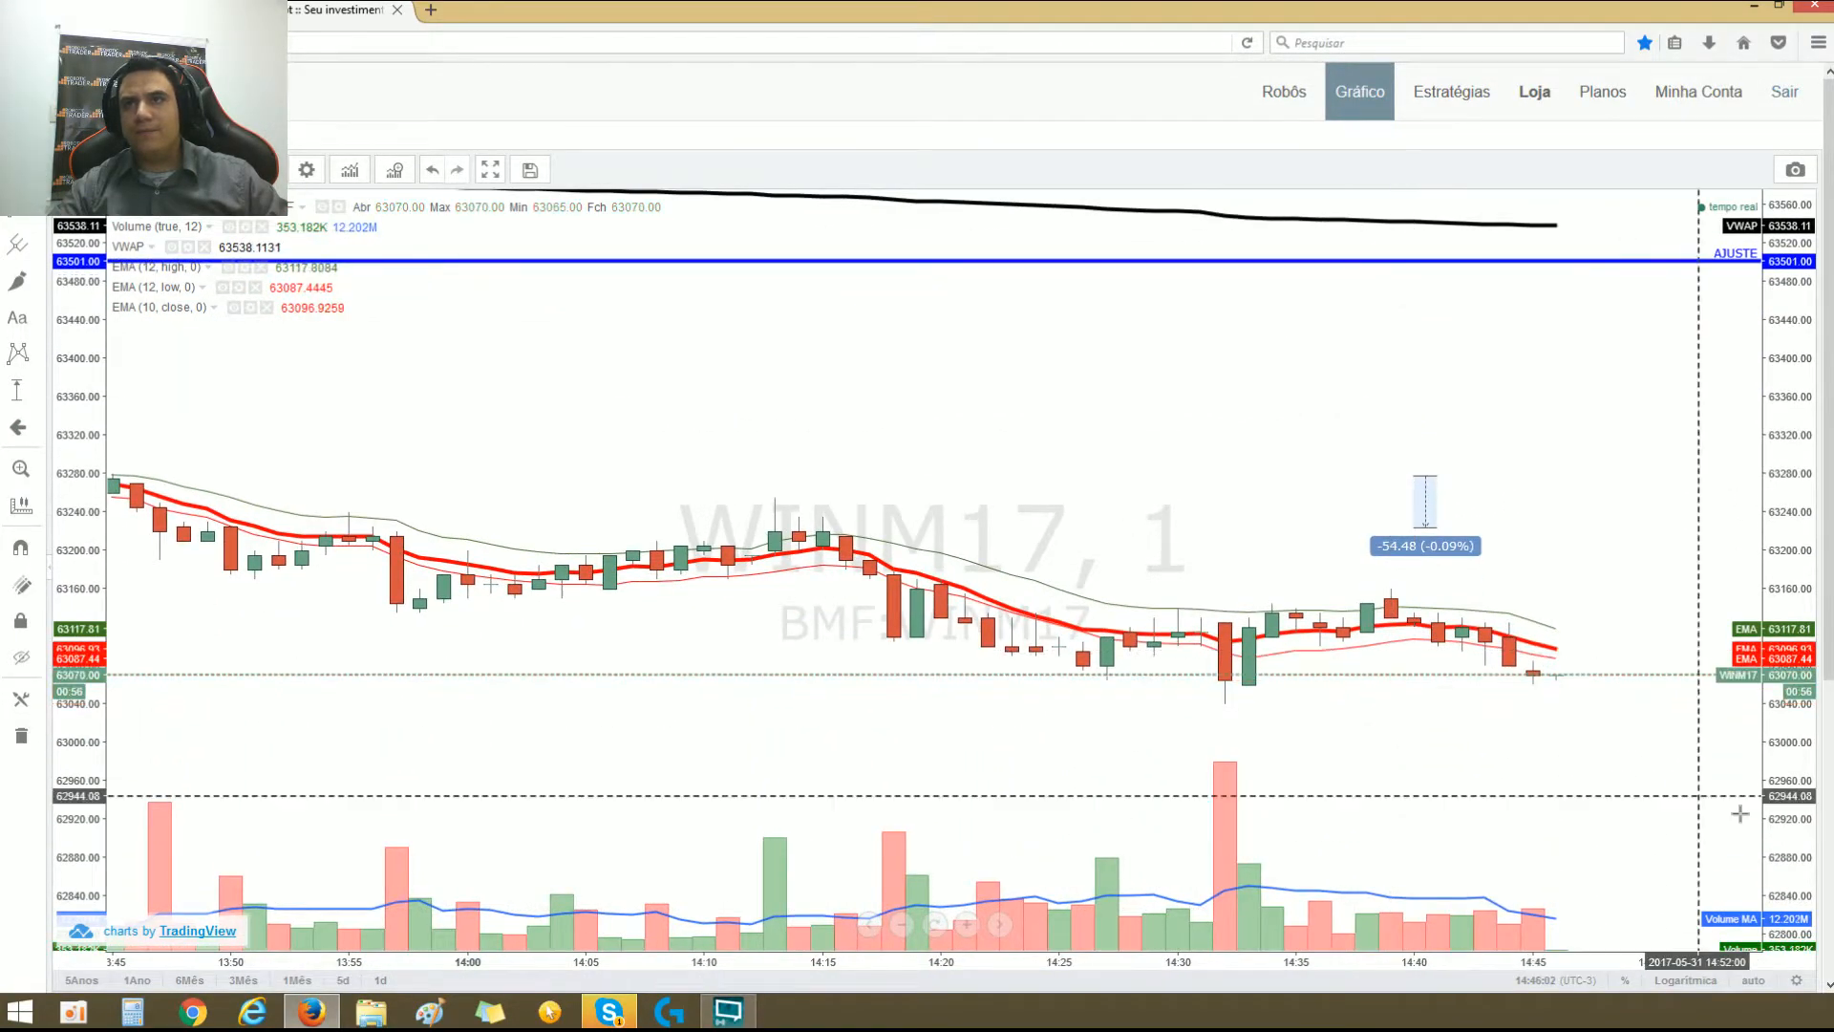
{"action": "left_click_drag", "start_coordinate": [1775, 751], "coordinate": [1792, 320]}
{"action": "left_click_drag", "start_coordinate": [1681, 573], "coordinate": [1566, 286]}
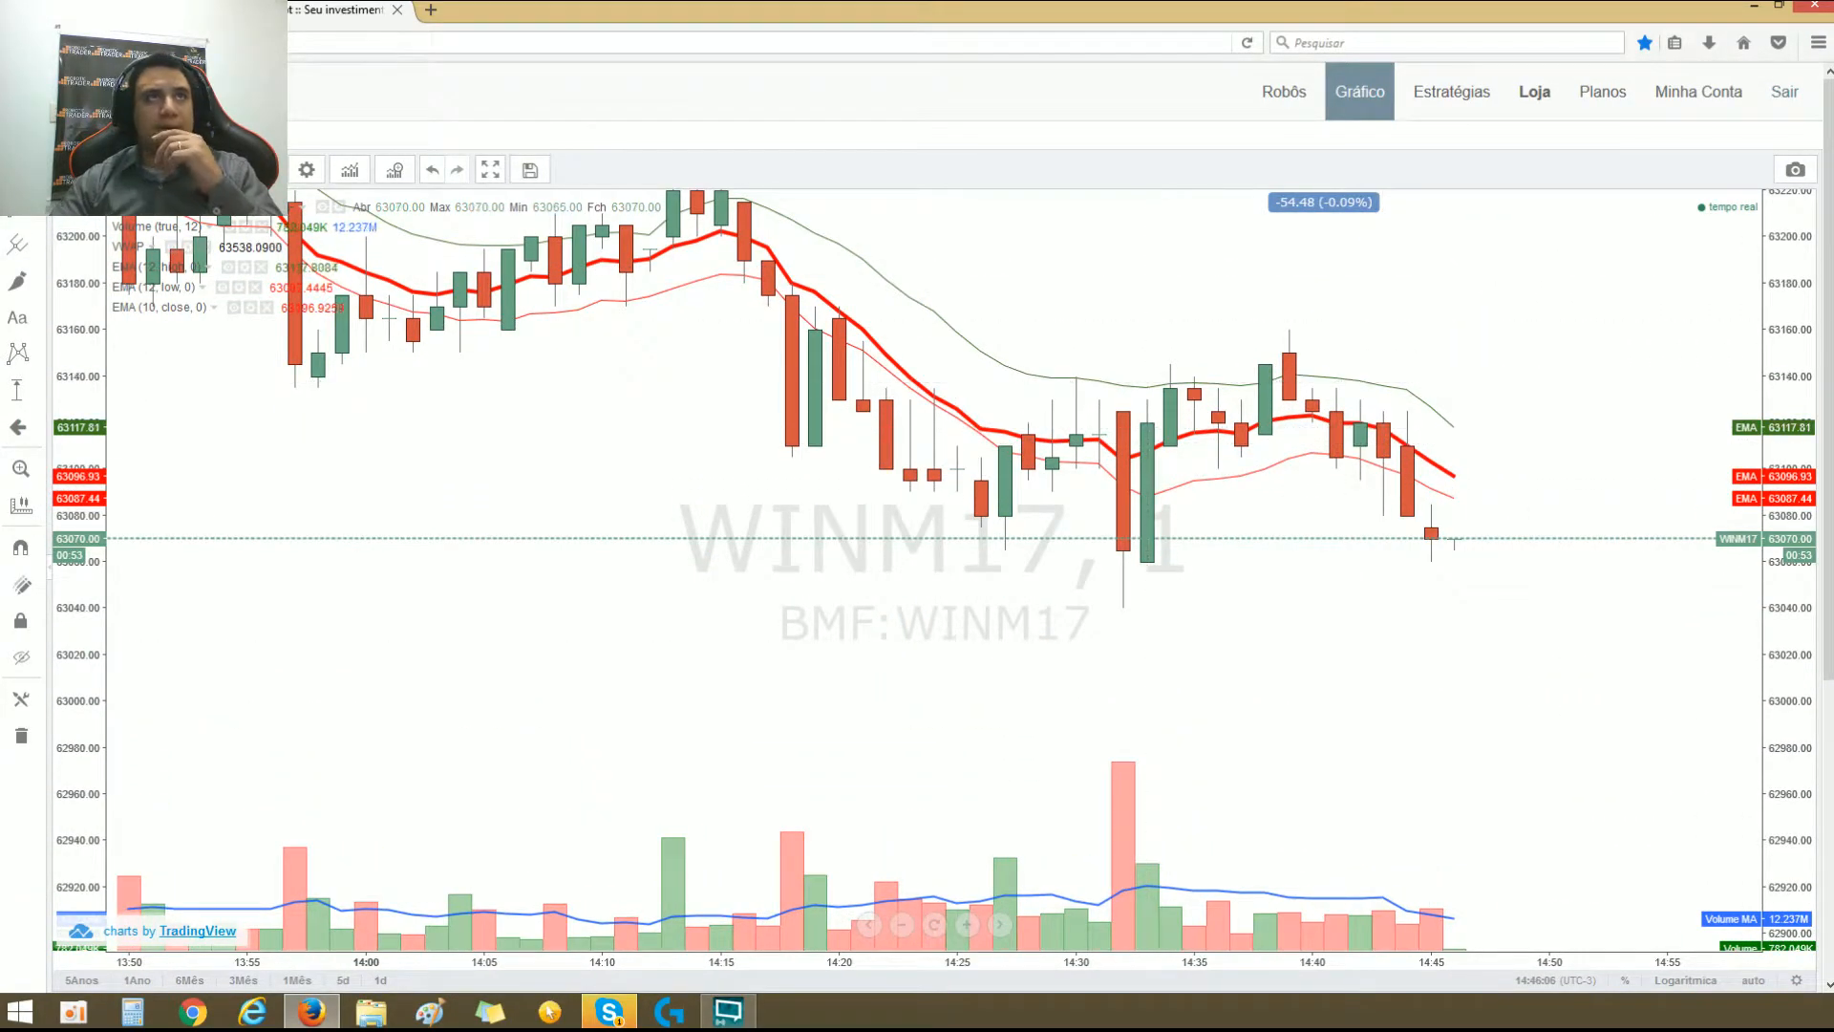
{"action": "left_click", "coordinate": [120, 10]}
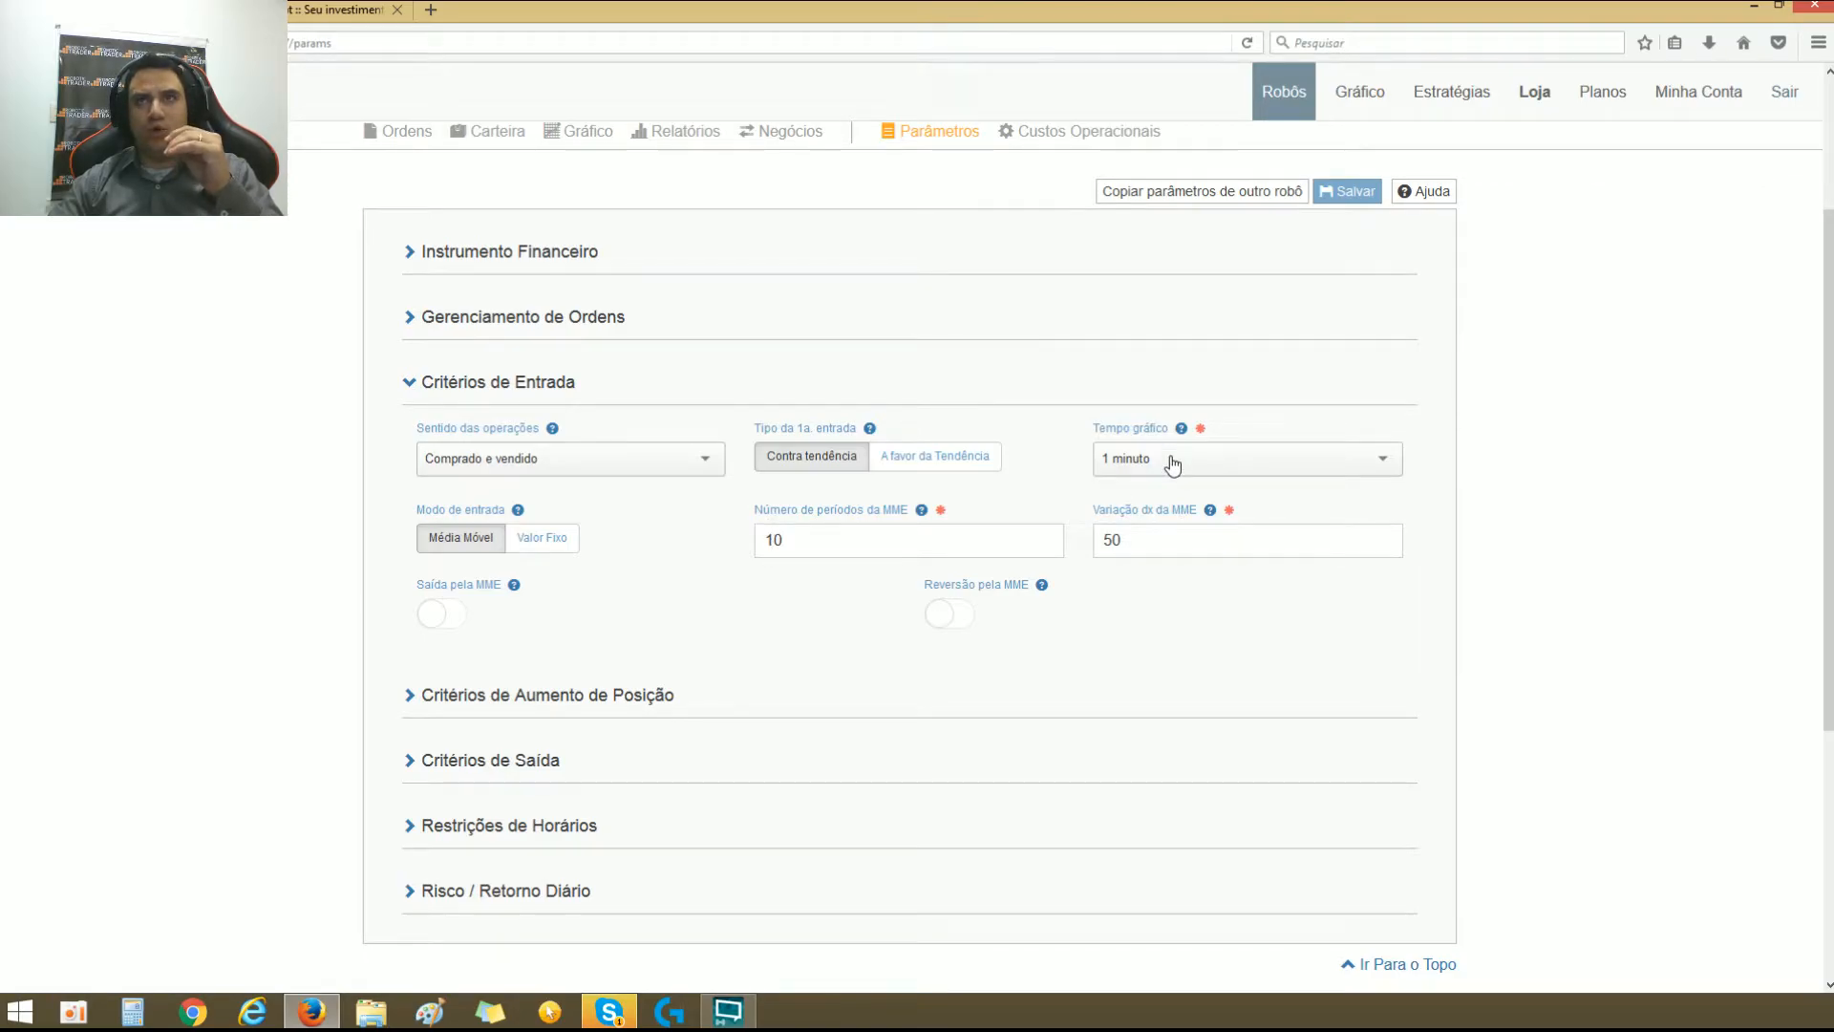
{"action": "double_click", "coordinate": [802, 540]}
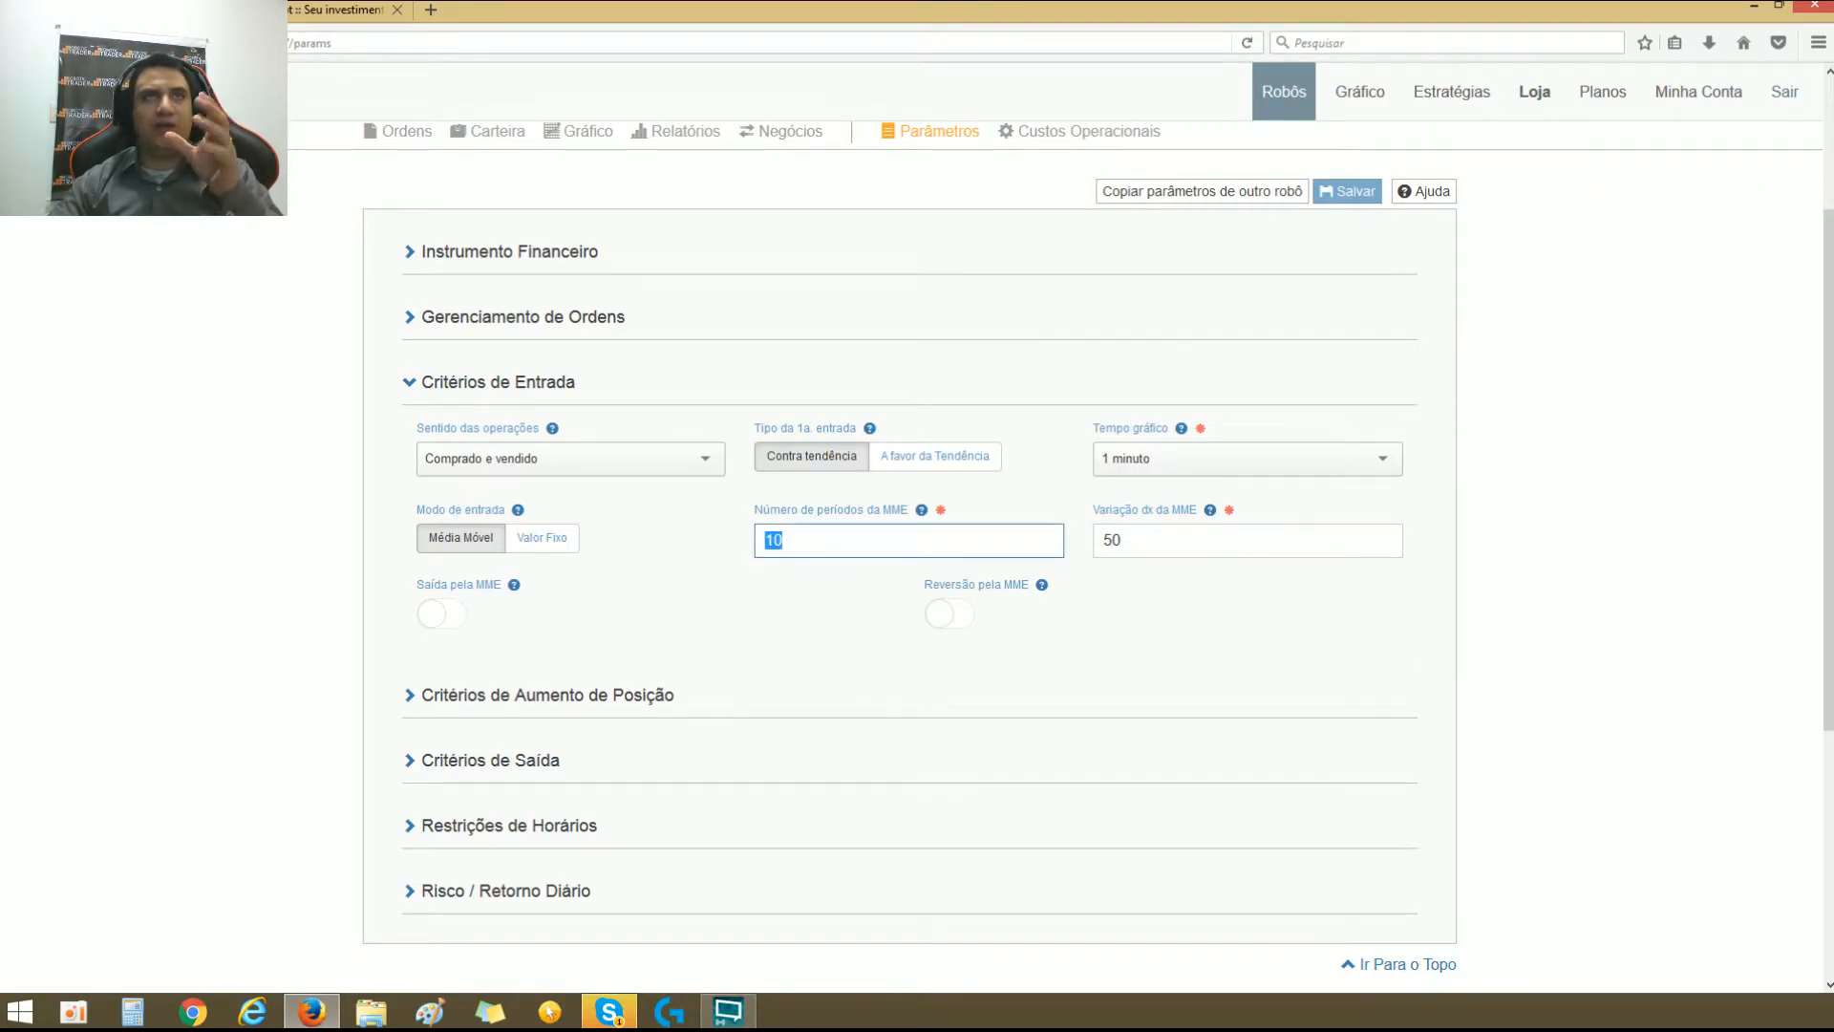
{"action": "left_click", "coordinate": [344, 11]}
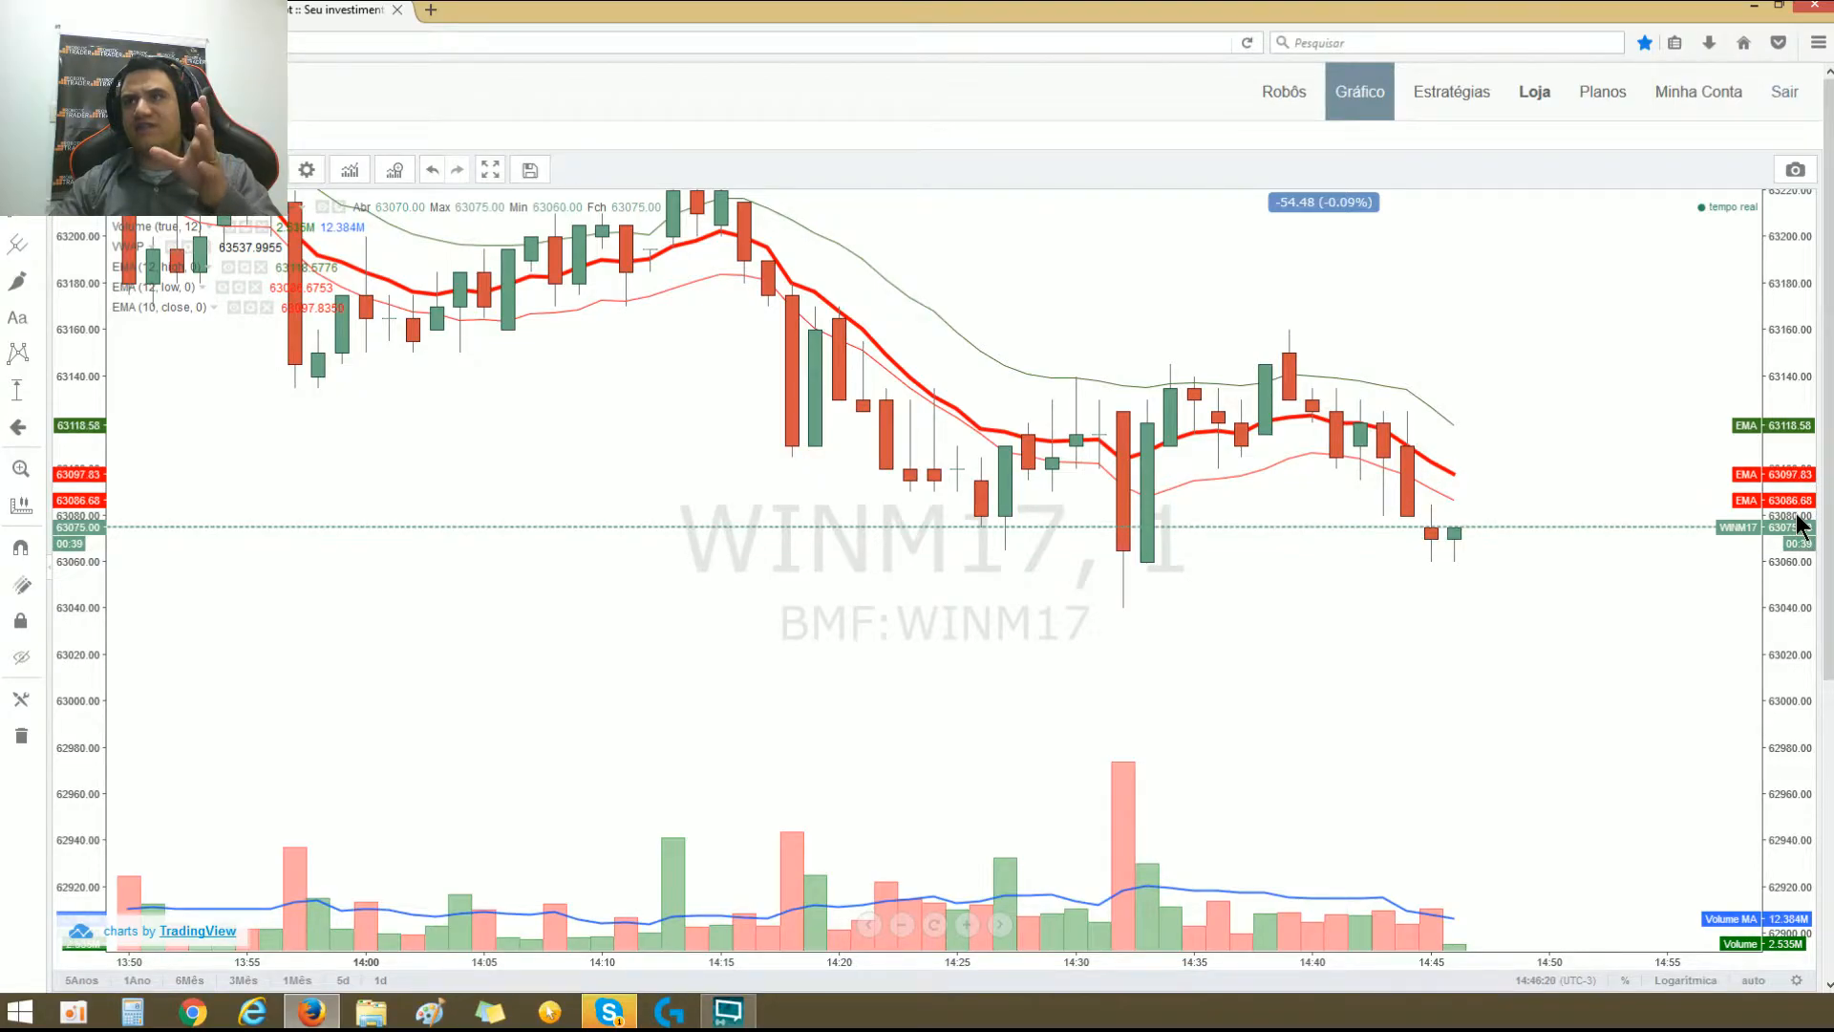
{"action": "left_click", "coordinate": [205, 9]}
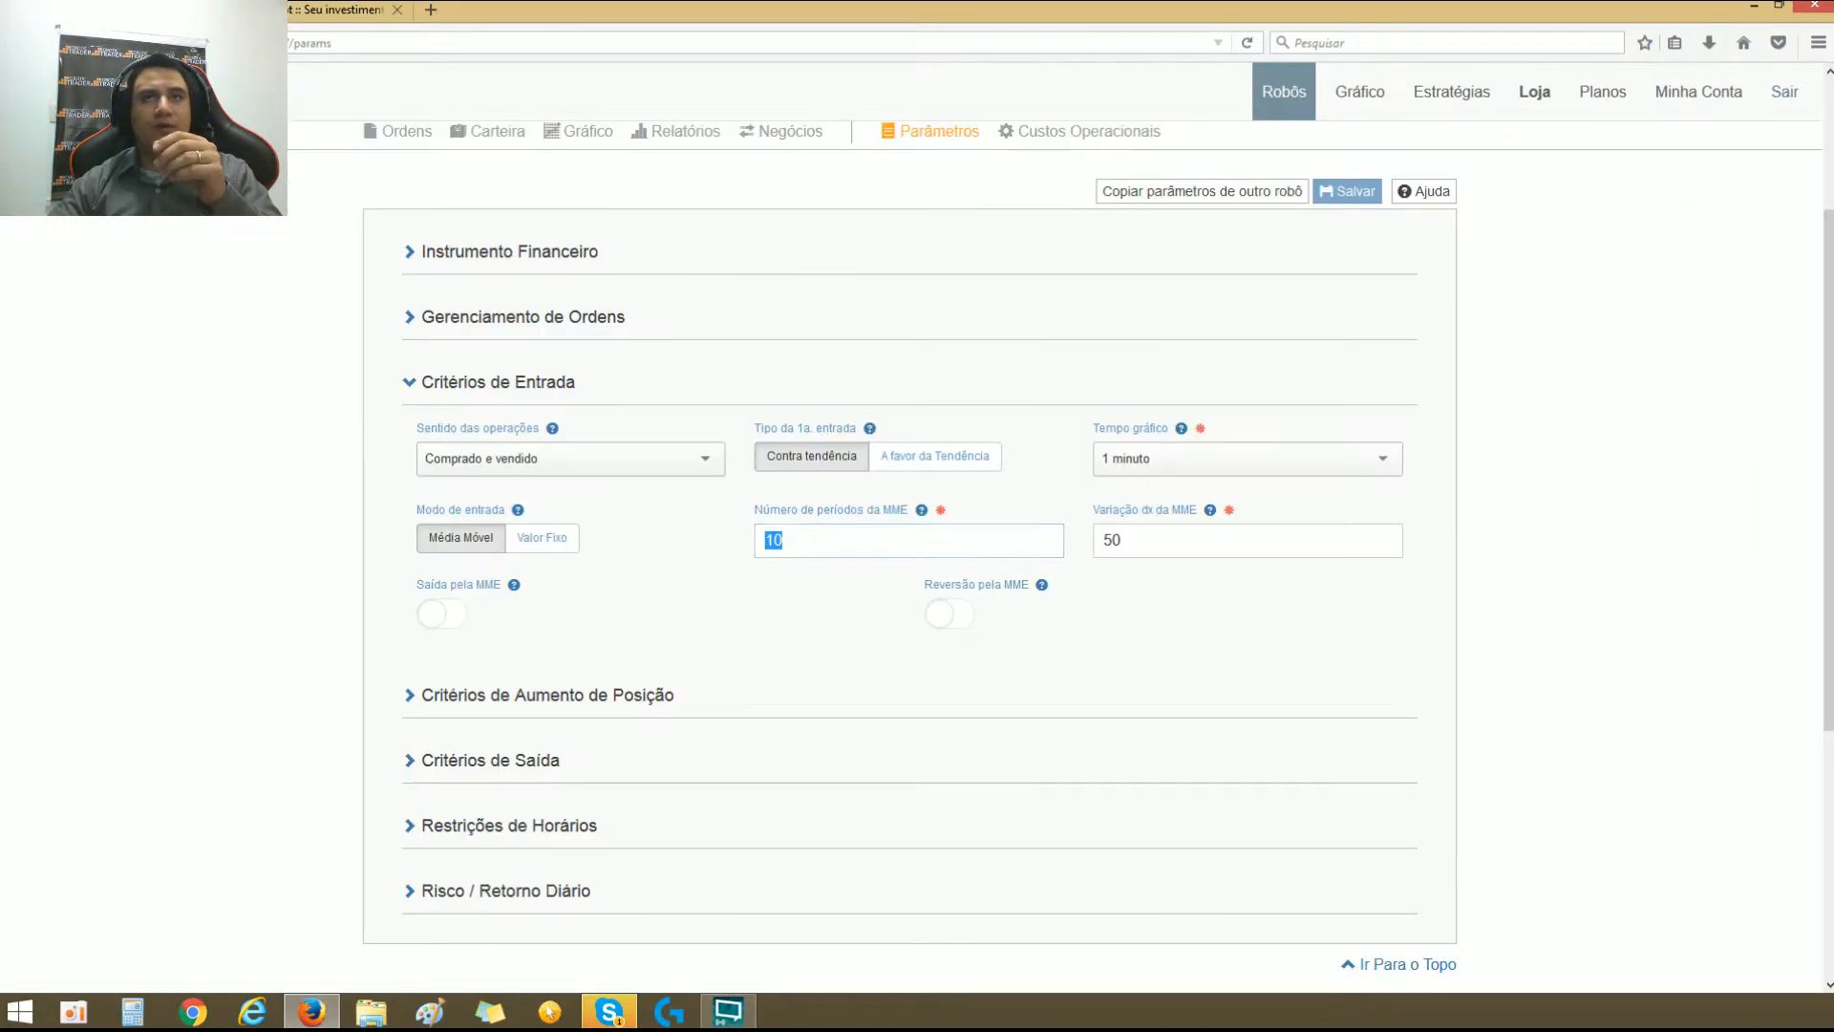
{"action": "double_click", "coordinate": [1217, 541]}
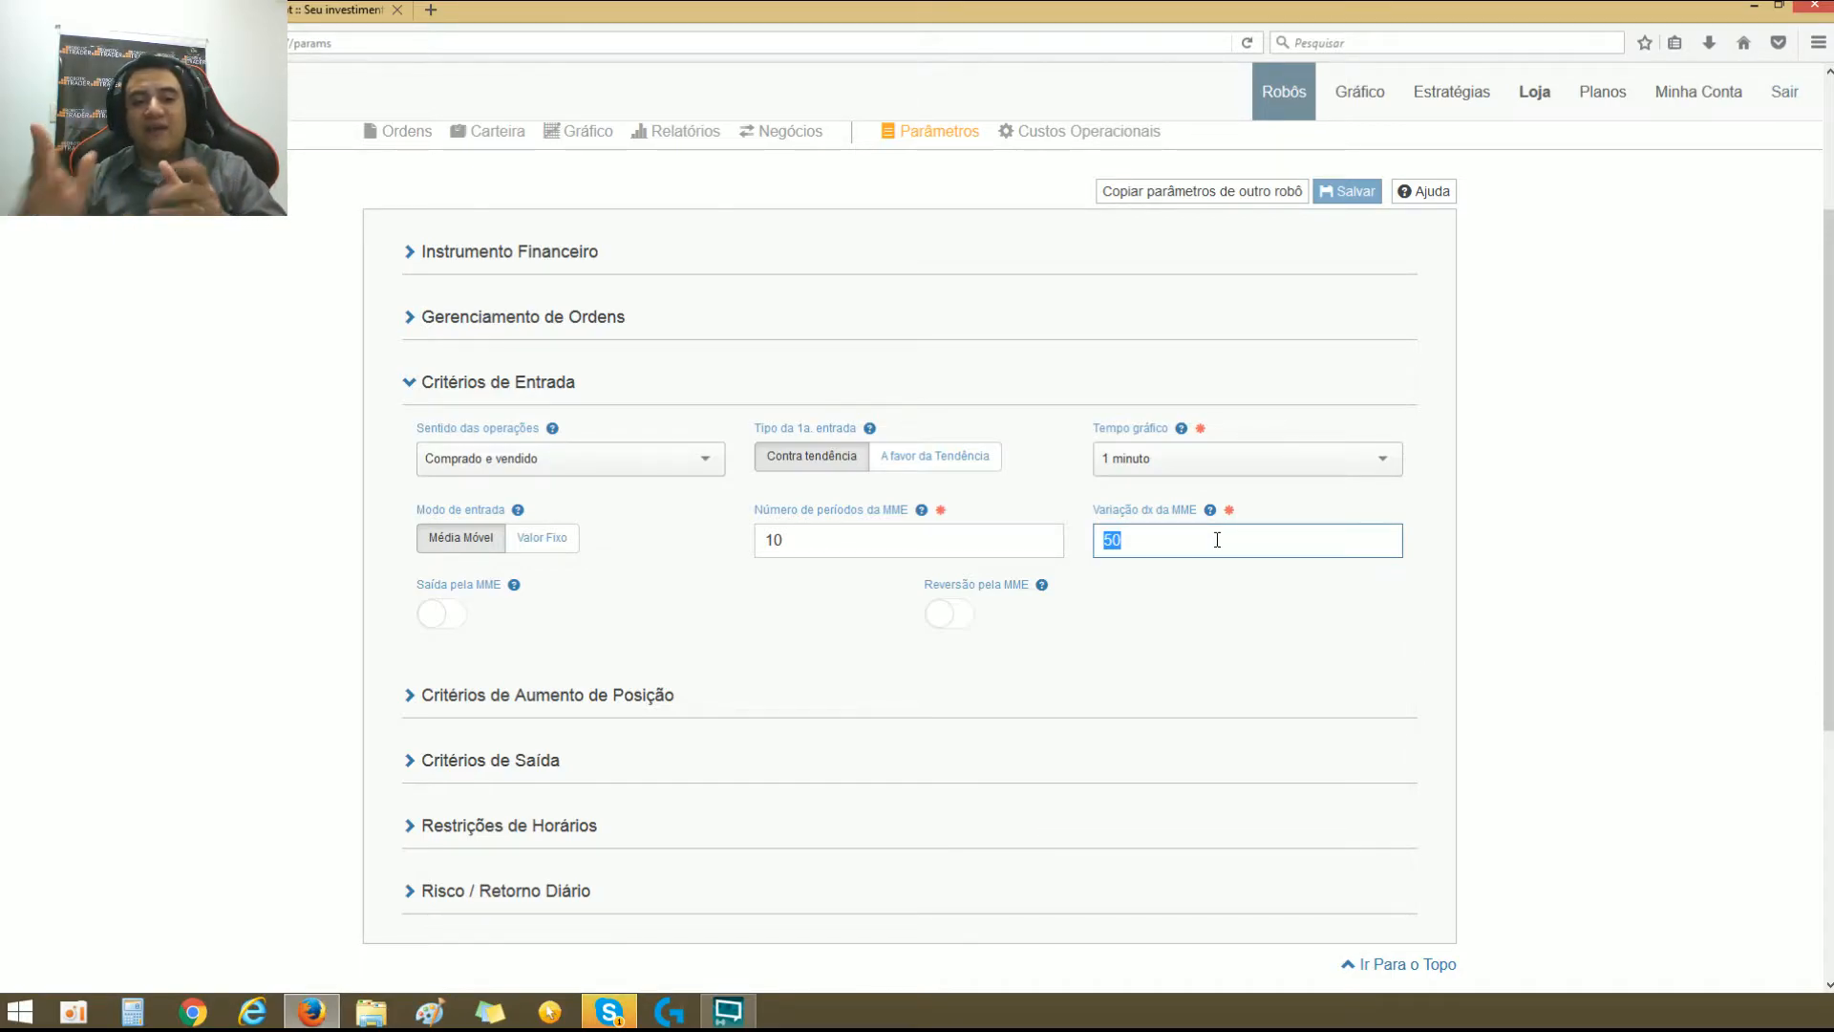
Step: Return to the WINM17 chart and move the price-range measurement down from the red EMA beside the large red candle near 14:32
{"action": "left_click", "coordinate": [291, 16]}
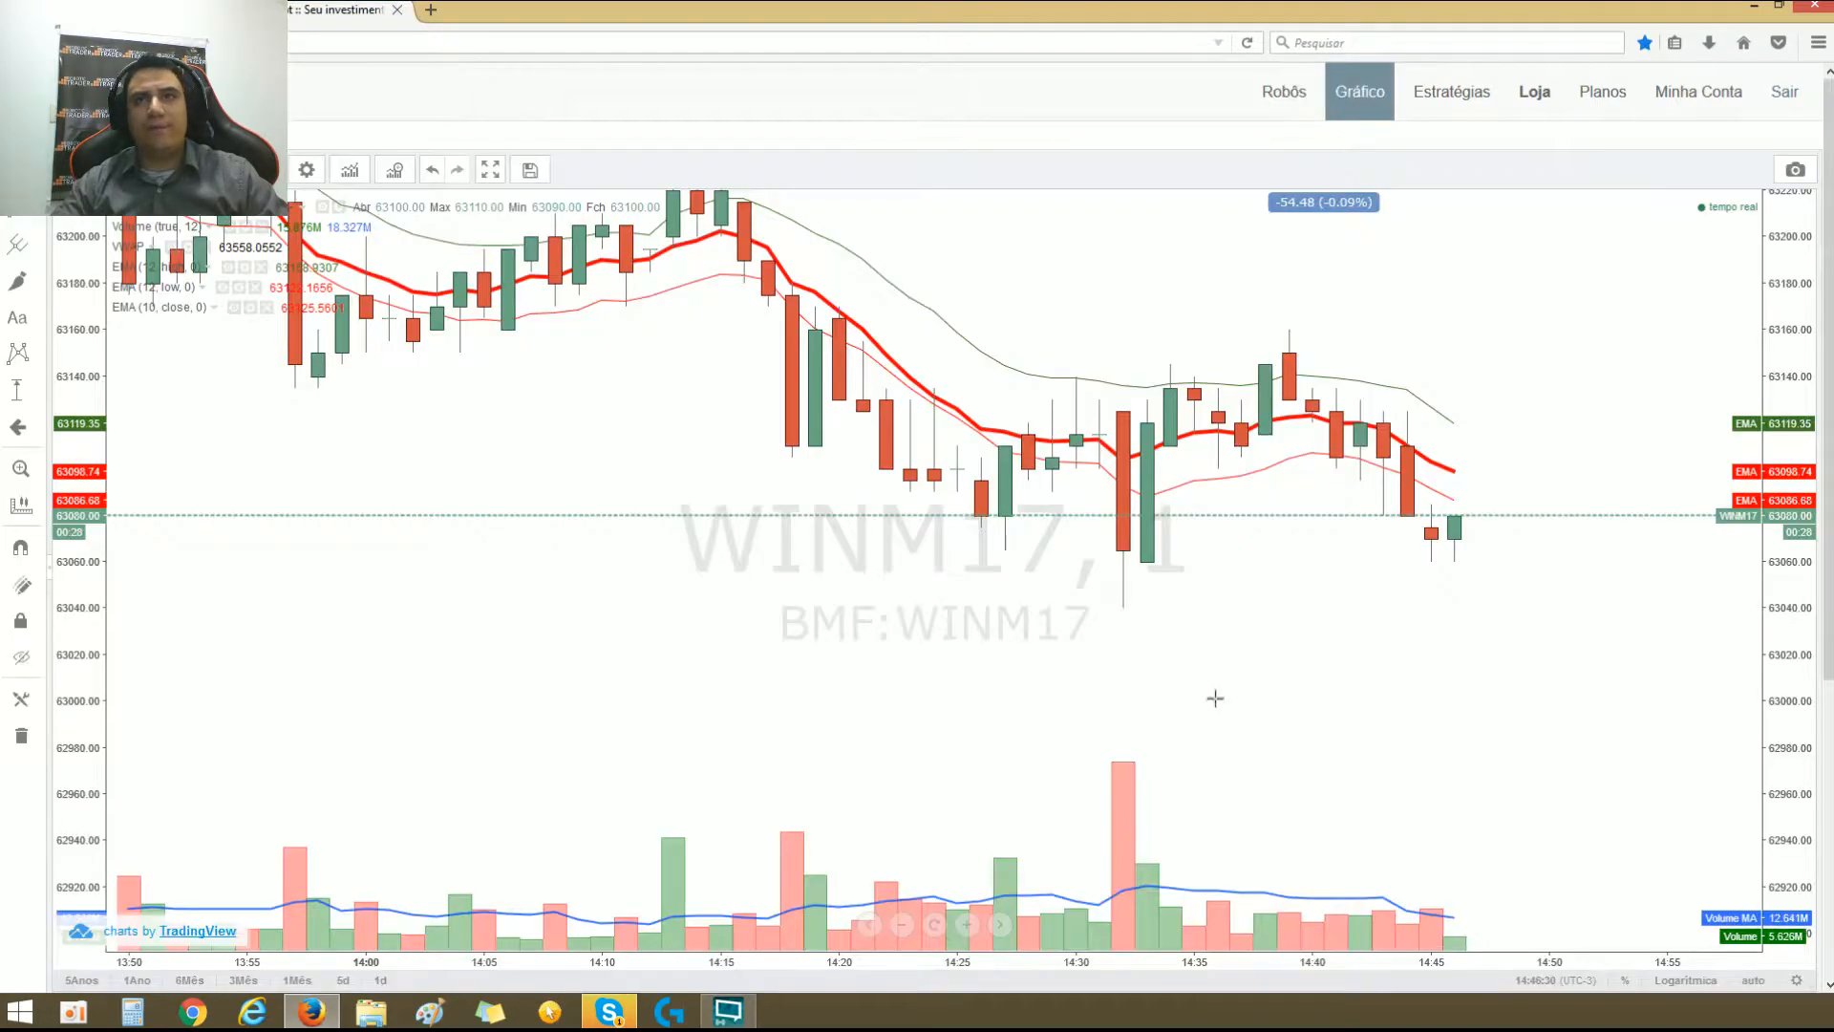
{"action": "mouse_move", "coordinate": [1316, 203]}
{"action": "left_mouse_down"}
{"action": "mouse_move", "coordinate": [1391, 594]}
{"action": "mouse_move", "coordinate": [1094, 601]}
{"action": "left_mouse_up"}
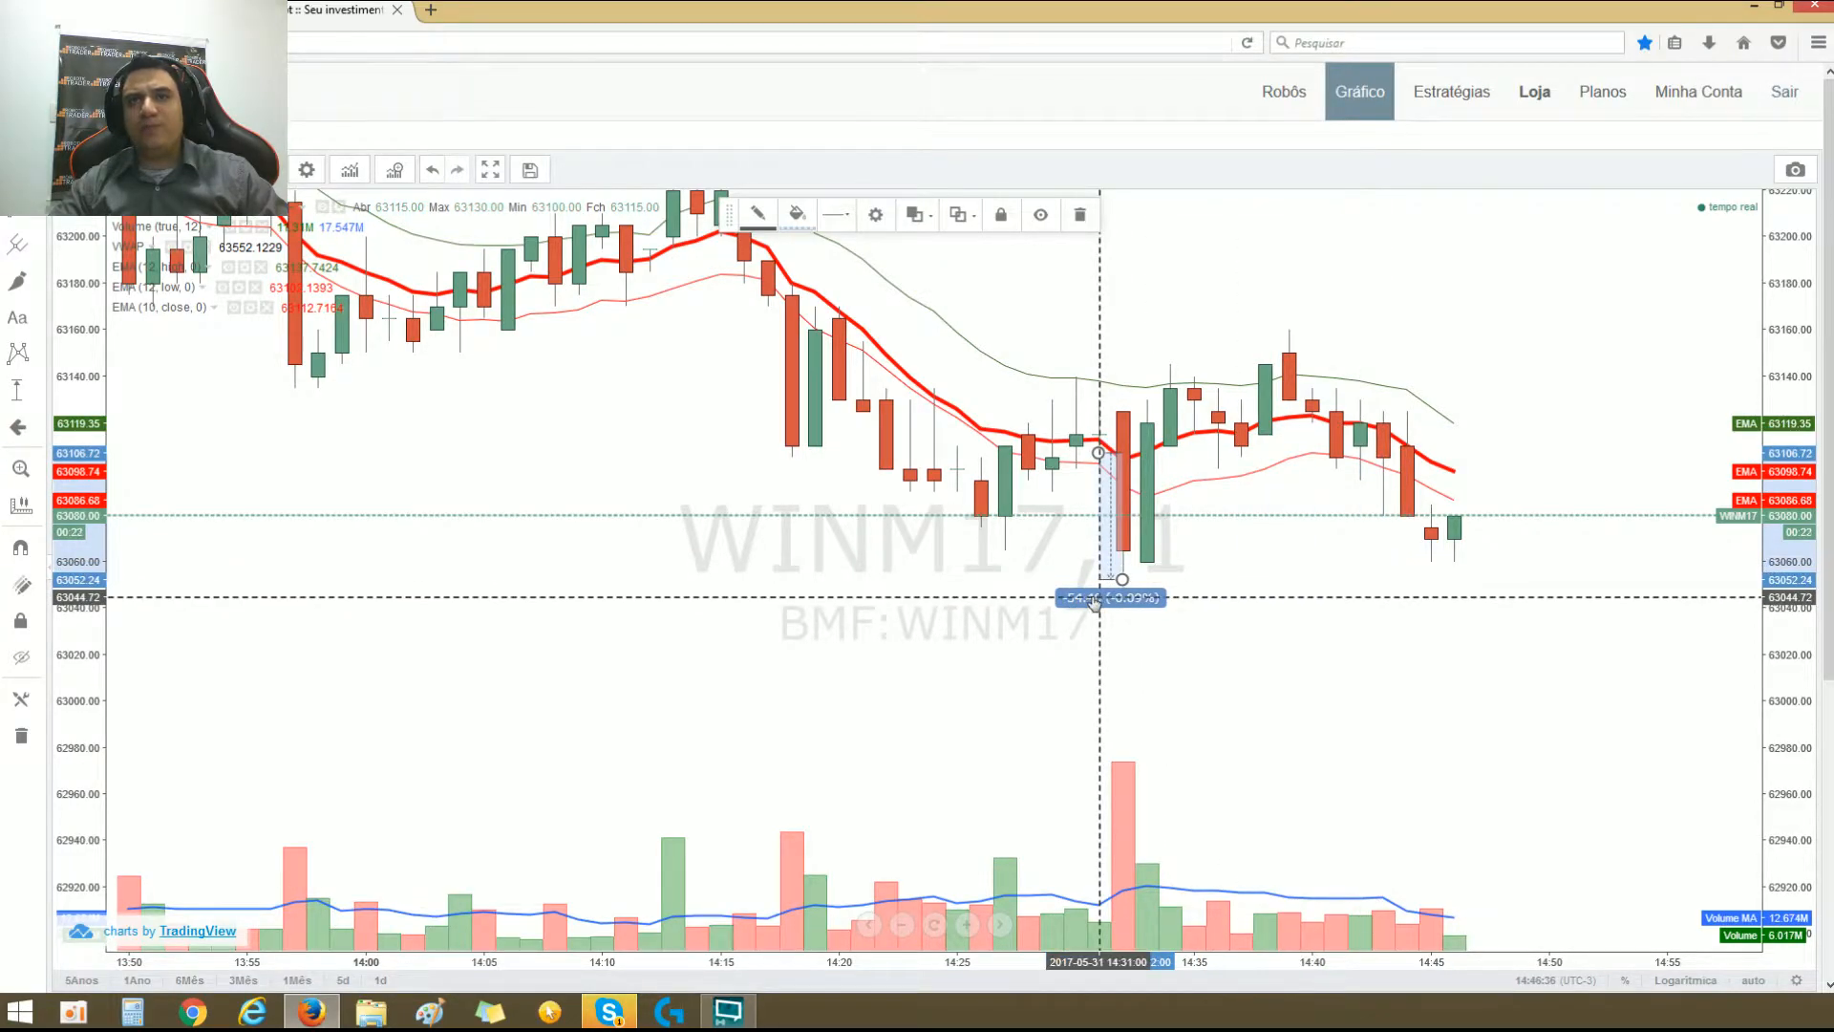
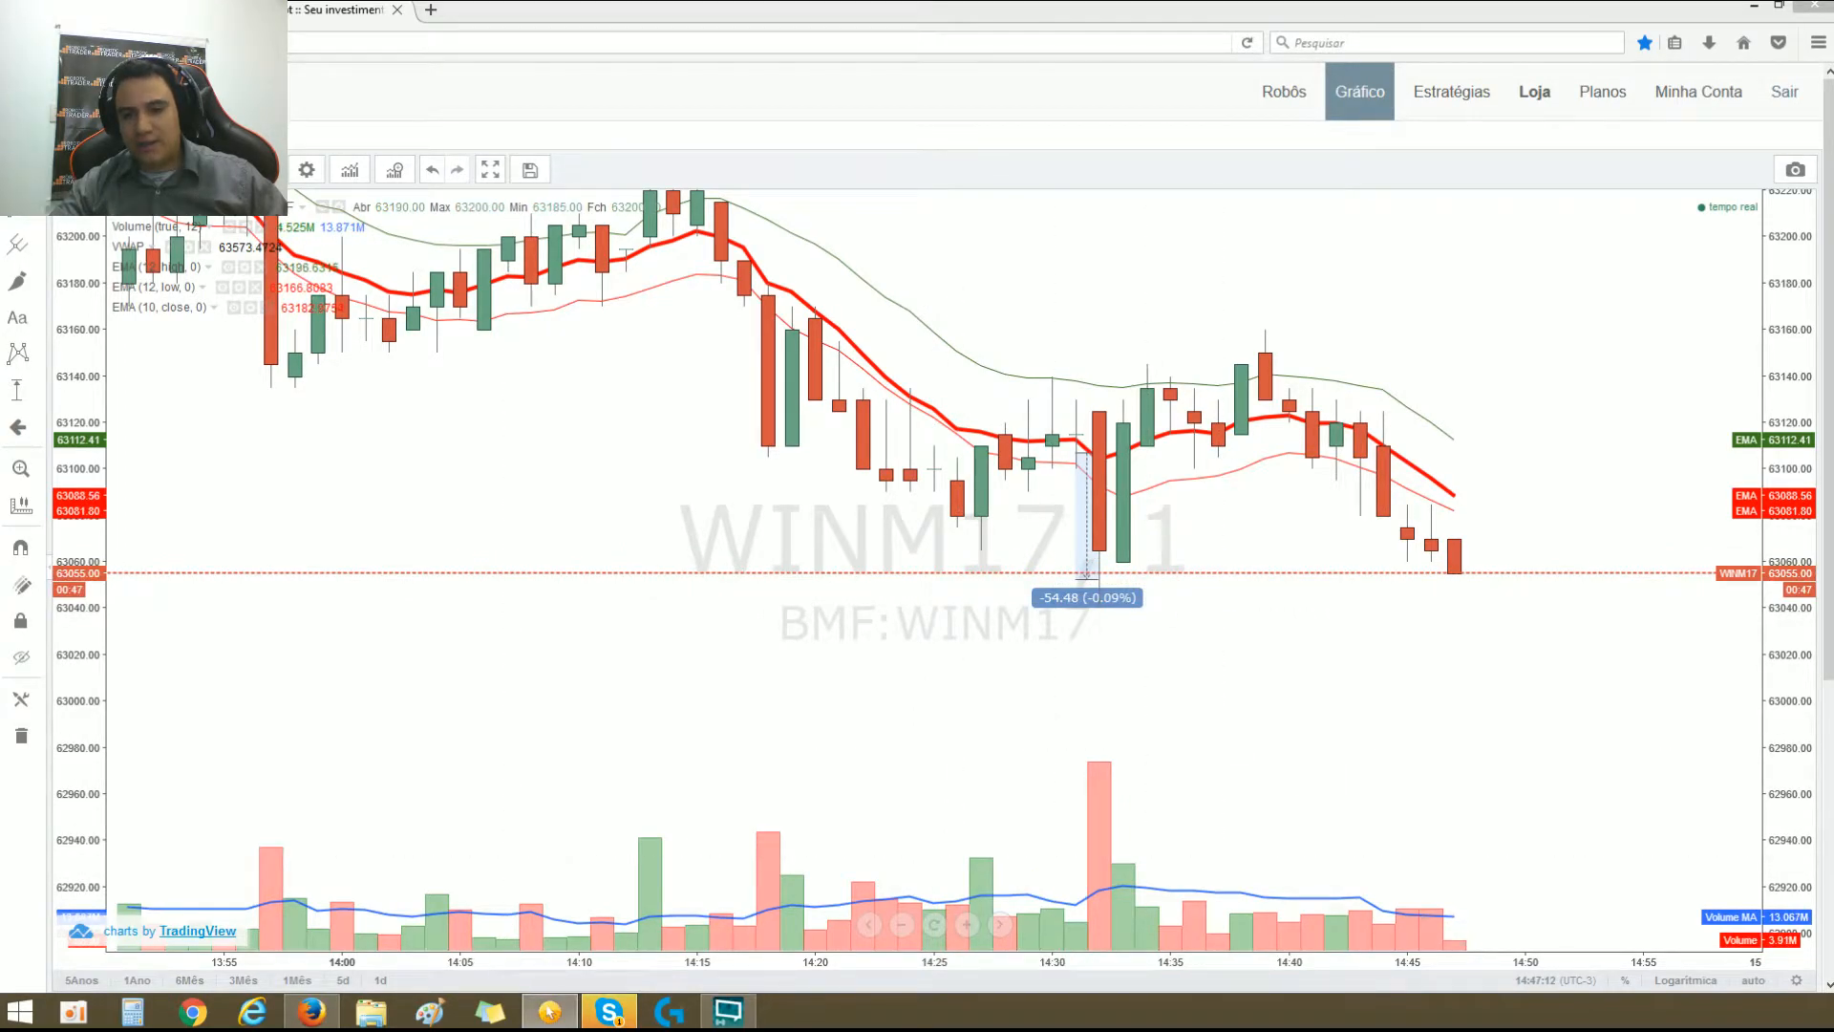
Step: Draw a red horizontal line at the lower end of the price-range measurement and handwrite ENTRADA beside it
{"action": "left_click_drag", "start_coordinate": [967, 582], "coordinate": [1318, 583]}
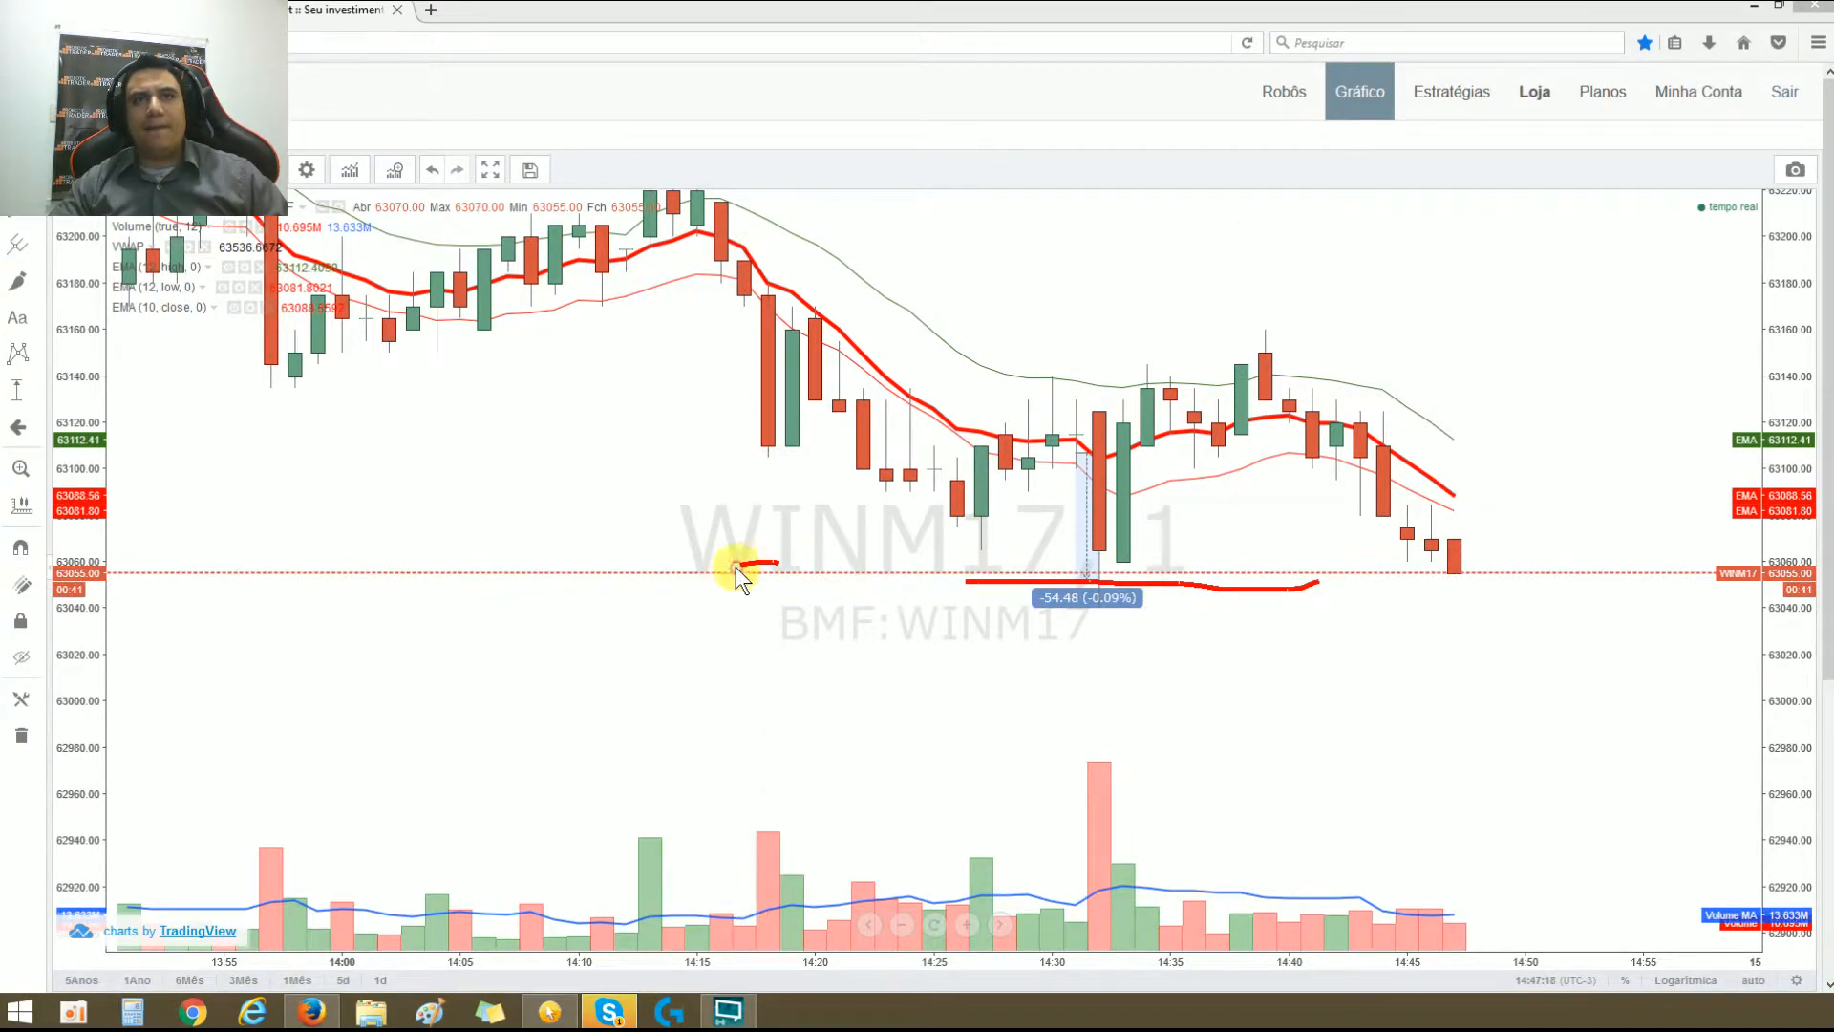
{"action": "mouse_move", "coordinate": [770, 573]}
{"action": "left_mouse_down"}
{"action": "mouse_move", "coordinate": [776, 596]}
{"action": "mouse_move", "coordinate": [840, 552]}
{"action": "mouse_move", "coordinate": [850, 591]}
{"action": "mouse_move", "coordinate": [898, 546]}
{"action": "mouse_move", "coordinate": [869, 573]}
{"action": "mouse_move", "coordinate": [951, 604]}
{"action": "left_mouse_up"}
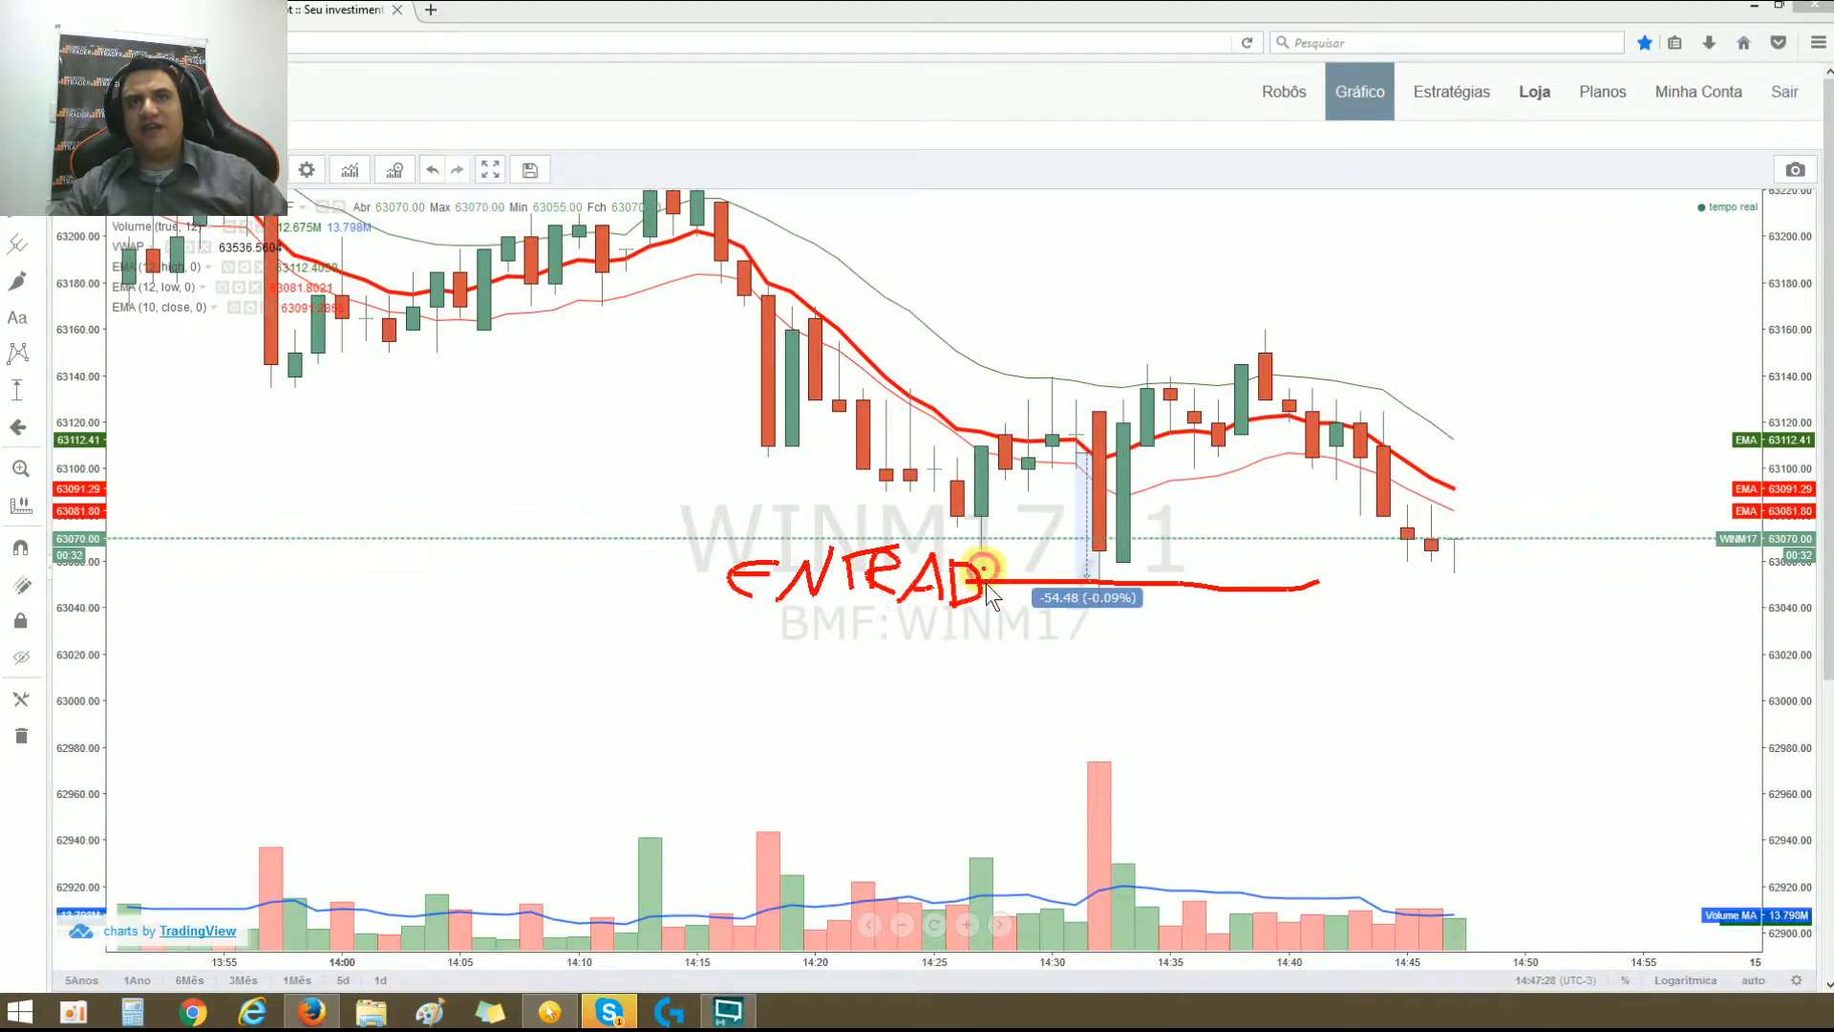
{"action": "left_click_drag", "start_coordinate": [998, 546], "coordinate": [1001, 550]}
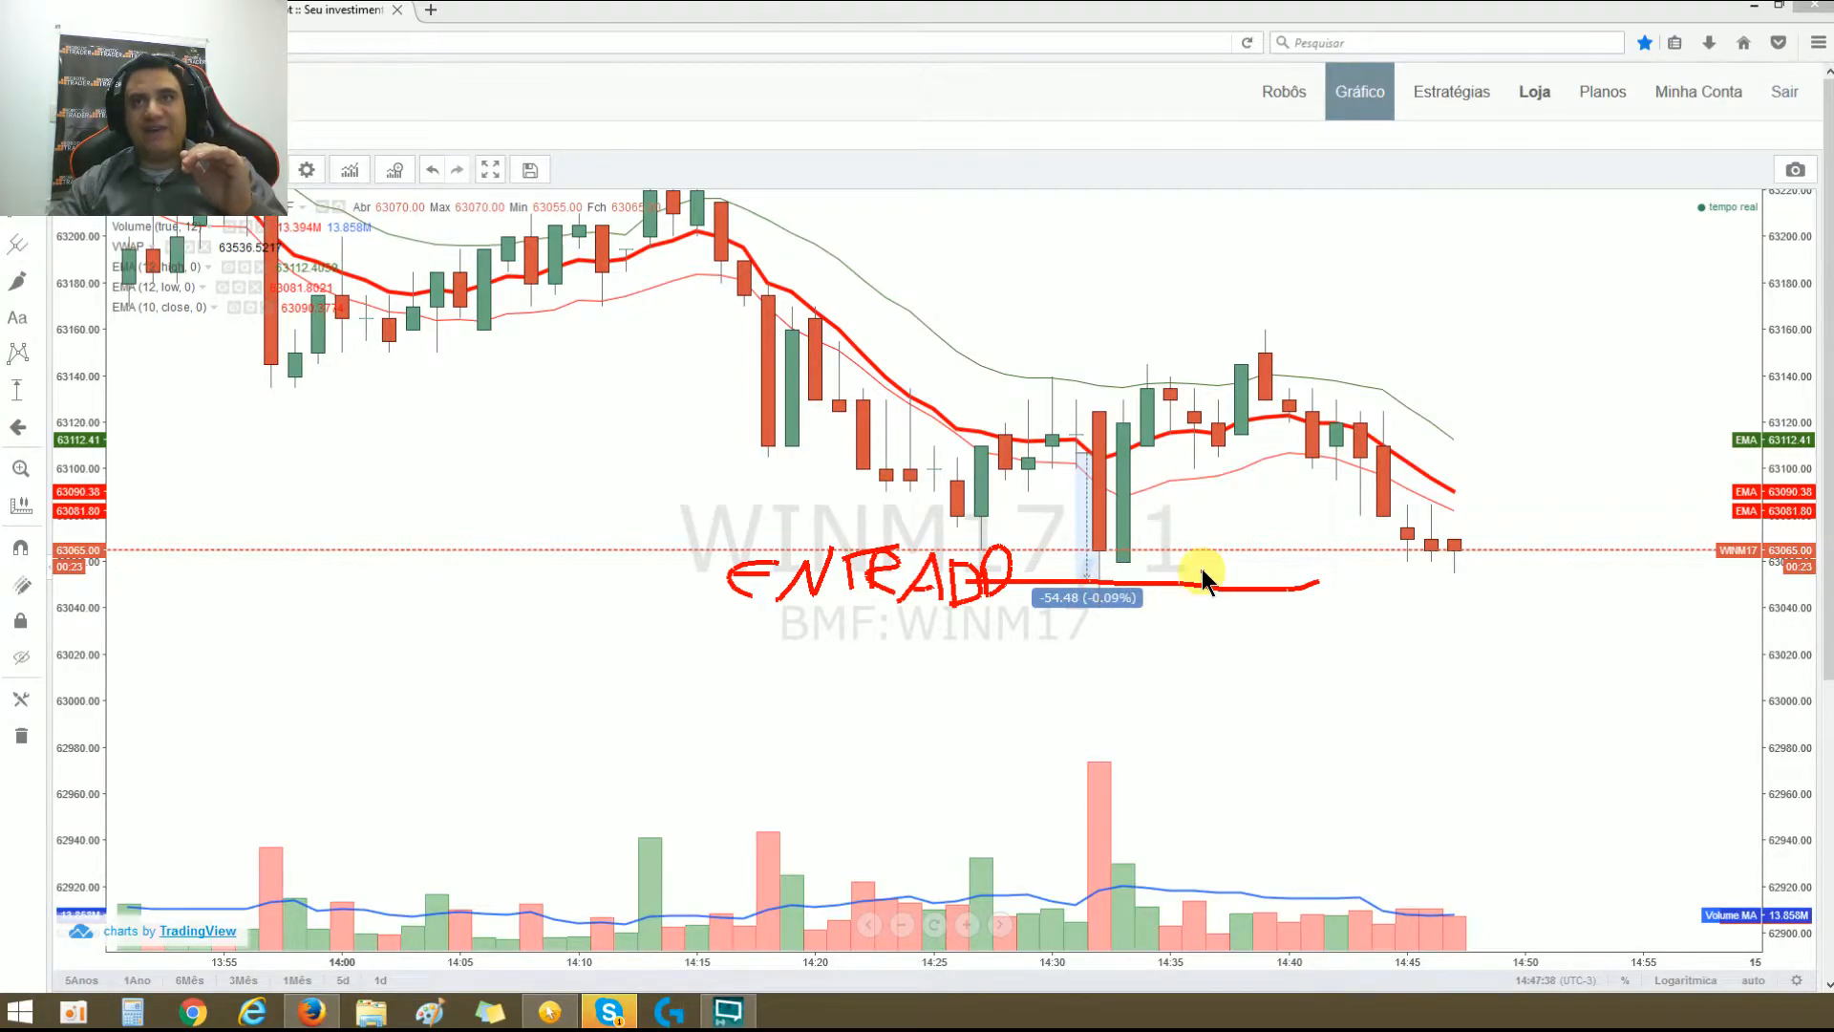
Step: Handwrite COMPRAR in red below the entry line, mark the measurement's lower end, and clear the annotations
{"action": "mouse_move", "coordinate": [1028, 702]}
{"action": "left_mouse_down"}
{"action": "mouse_move", "coordinate": [913, 748]}
{"action": "mouse_move", "coordinate": [986, 789]}
{"action": "mouse_move", "coordinate": [1066, 769]}
{"action": "mouse_move", "coordinate": [1077, 736]}
{"action": "mouse_move", "coordinate": [1139, 753]}
{"action": "mouse_move", "coordinate": [1091, 715]}
{"action": "mouse_move", "coordinate": [1072, 733]}
{"action": "left_mouse_up"}
{"action": "mouse_move", "coordinate": [1160, 781]}
{"action": "left_mouse_down"}
{"action": "mouse_move", "coordinate": [1163, 712]}
{"action": "mouse_move", "coordinate": [1180, 724]}
{"action": "left_mouse_up"}
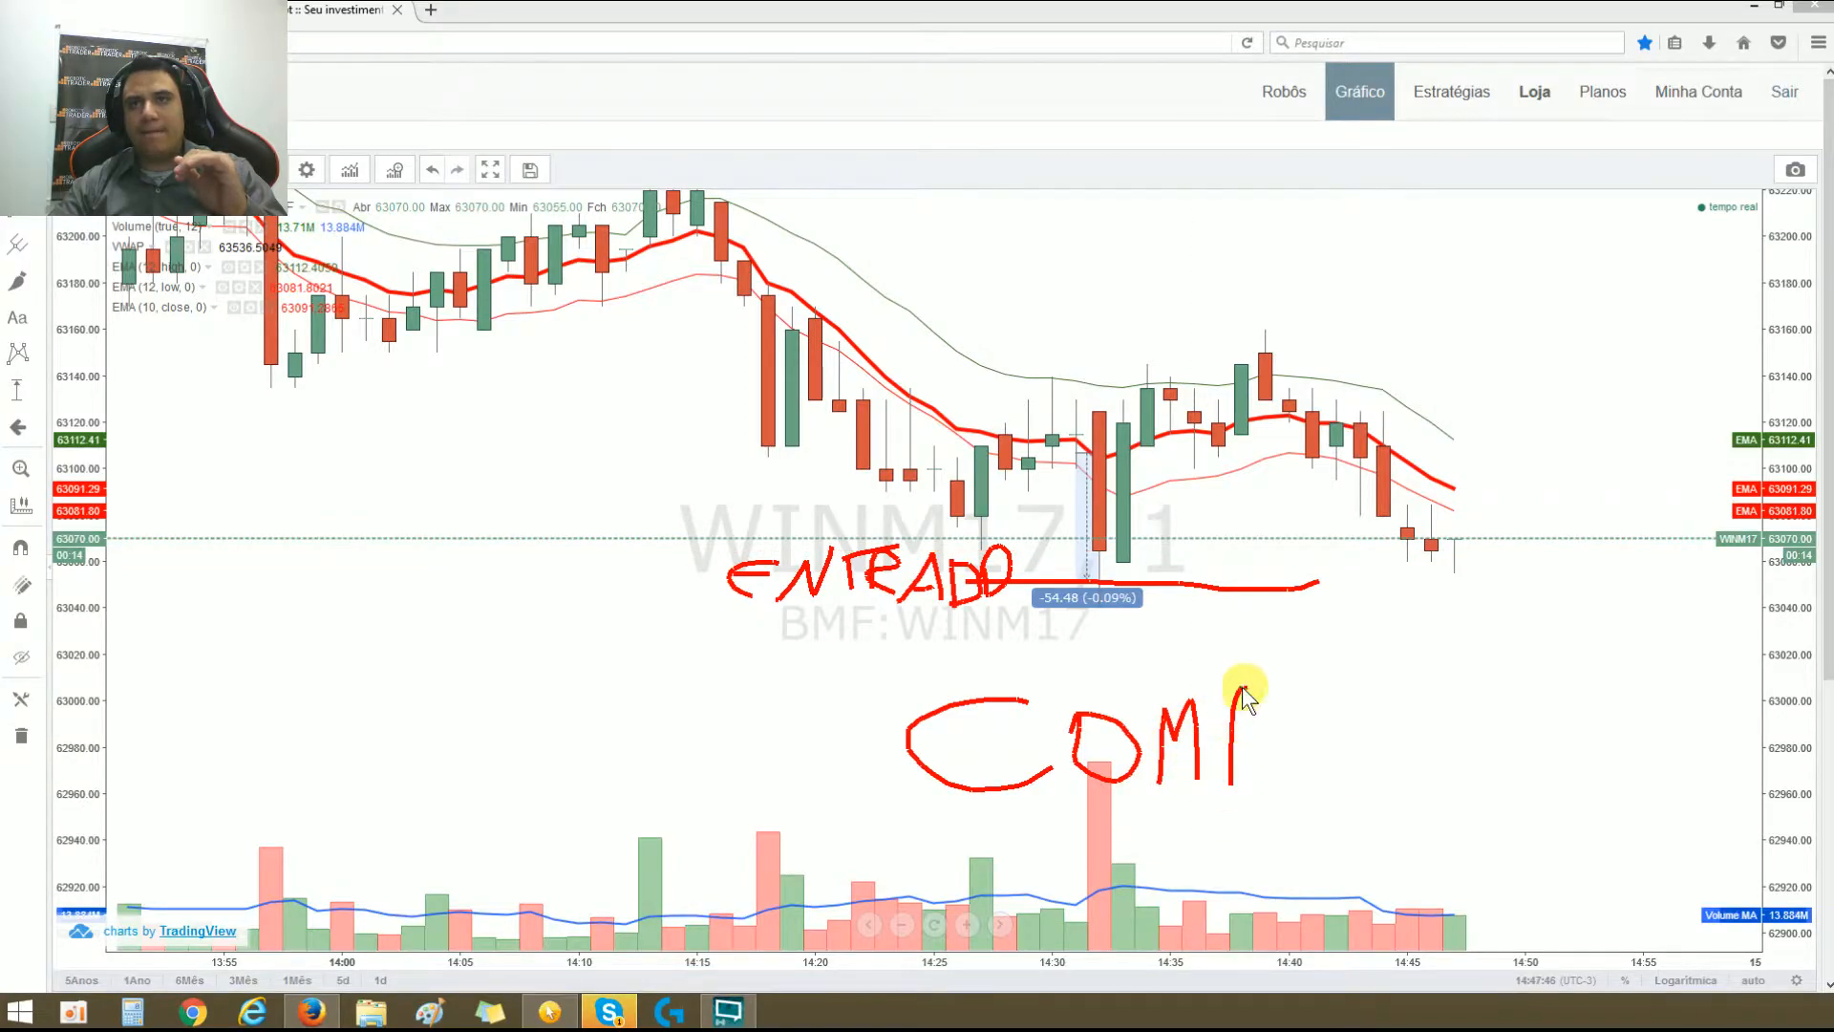
{"action": "mouse_move", "coordinate": [1312, 796]}
{"action": "left_mouse_down"}
{"action": "mouse_move", "coordinate": [1317, 704]}
{"action": "mouse_move", "coordinate": [1312, 745]}
{"action": "mouse_move", "coordinate": [1377, 793]}
{"action": "mouse_move", "coordinate": [1425, 692]}
{"action": "left_mouse_up"}
{"action": "left_click_drag", "start_coordinate": [1400, 761], "coordinate": [1457, 762]}
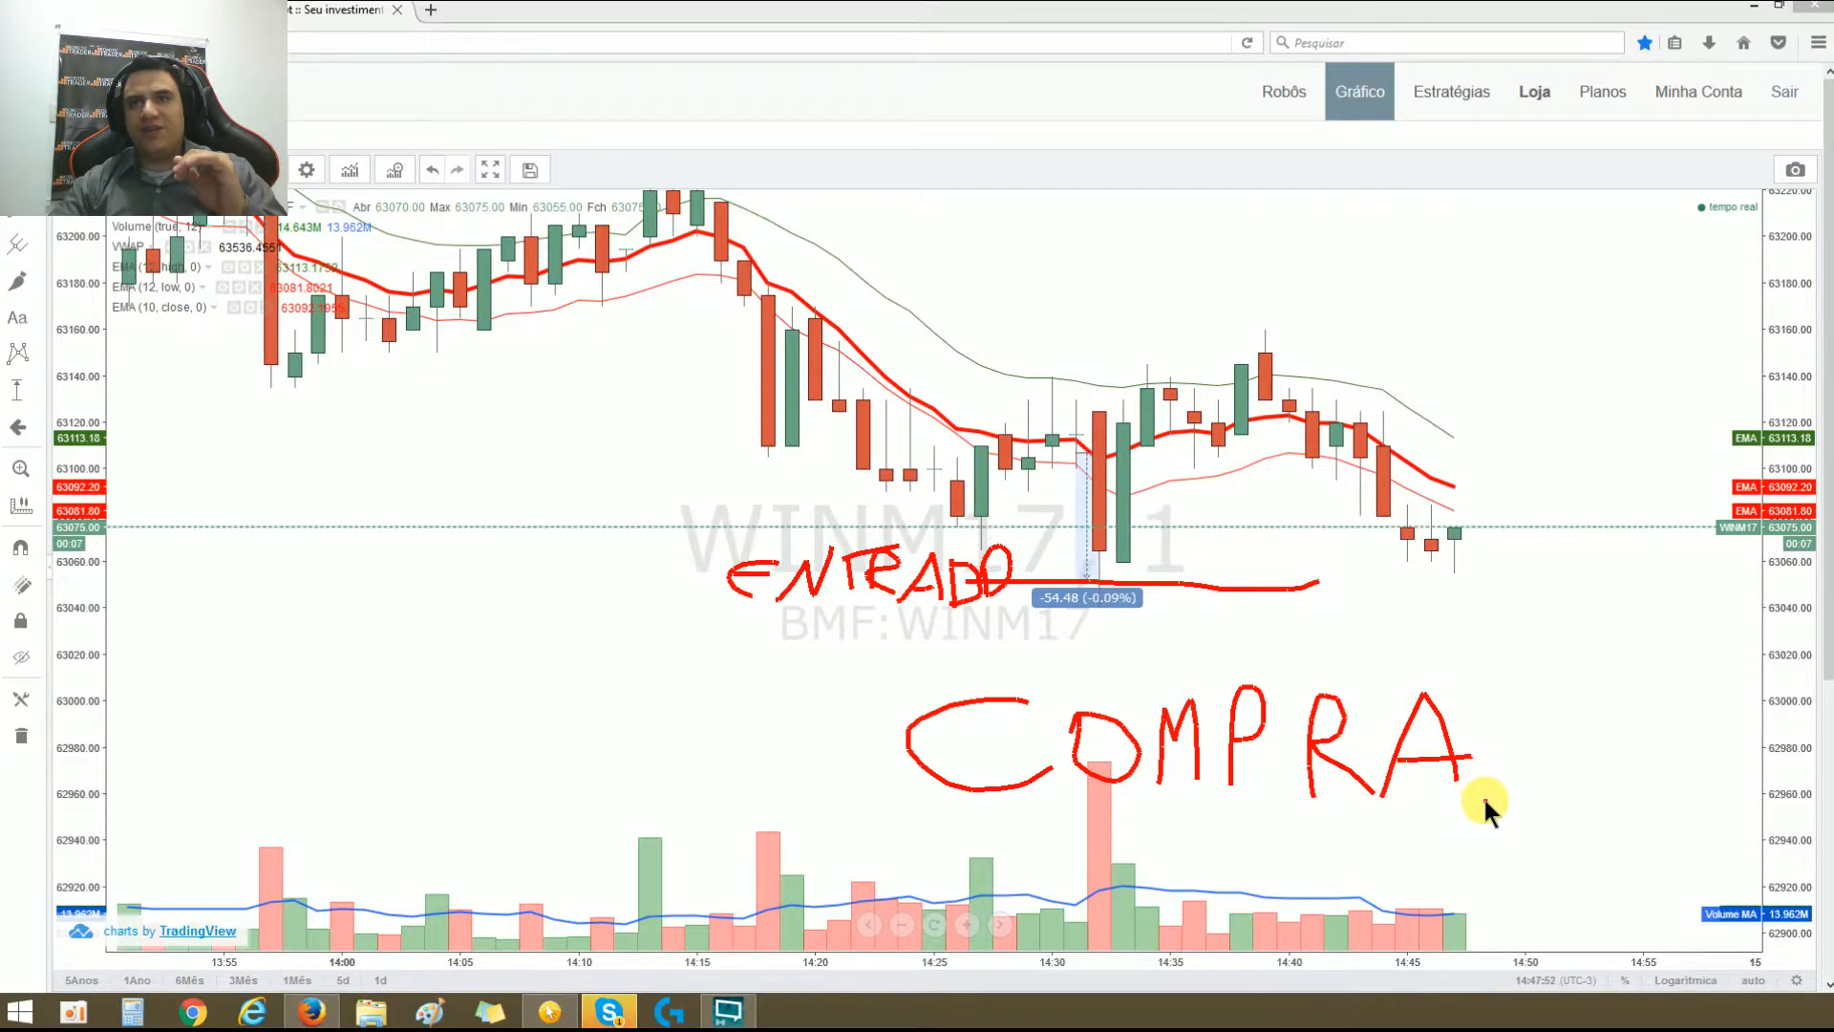
{"action": "mouse_move", "coordinate": [1484, 799]}
{"action": "left_mouse_down"}
{"action": "mouse_move", "coordinate": [1487, 690]}
{"action": "mouse_move", "coordinate": [1474, 749]}
{"action": "mouse_move", "coordinate": [1537, 783]}
{"action": "left_mouse_up"}
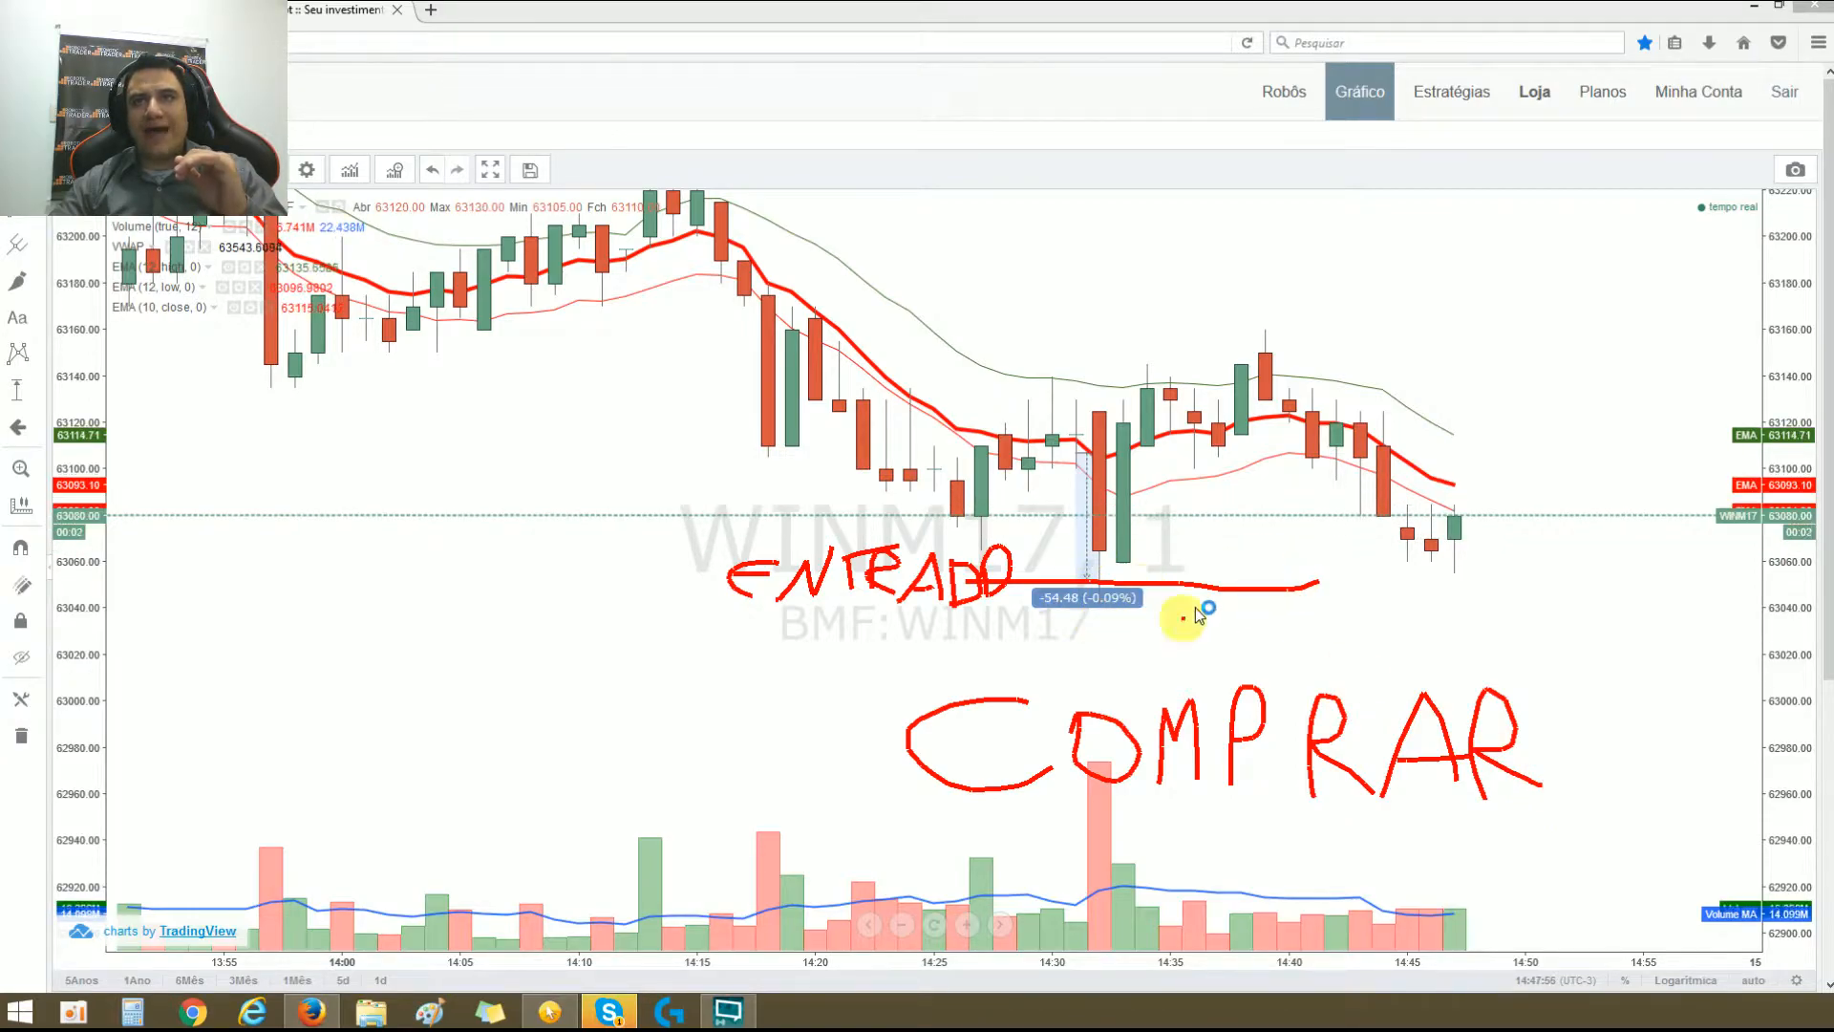
{"action": "left_click_drag", "start_coordinate": [1087, 587], "coordinate": [1087, 626]}
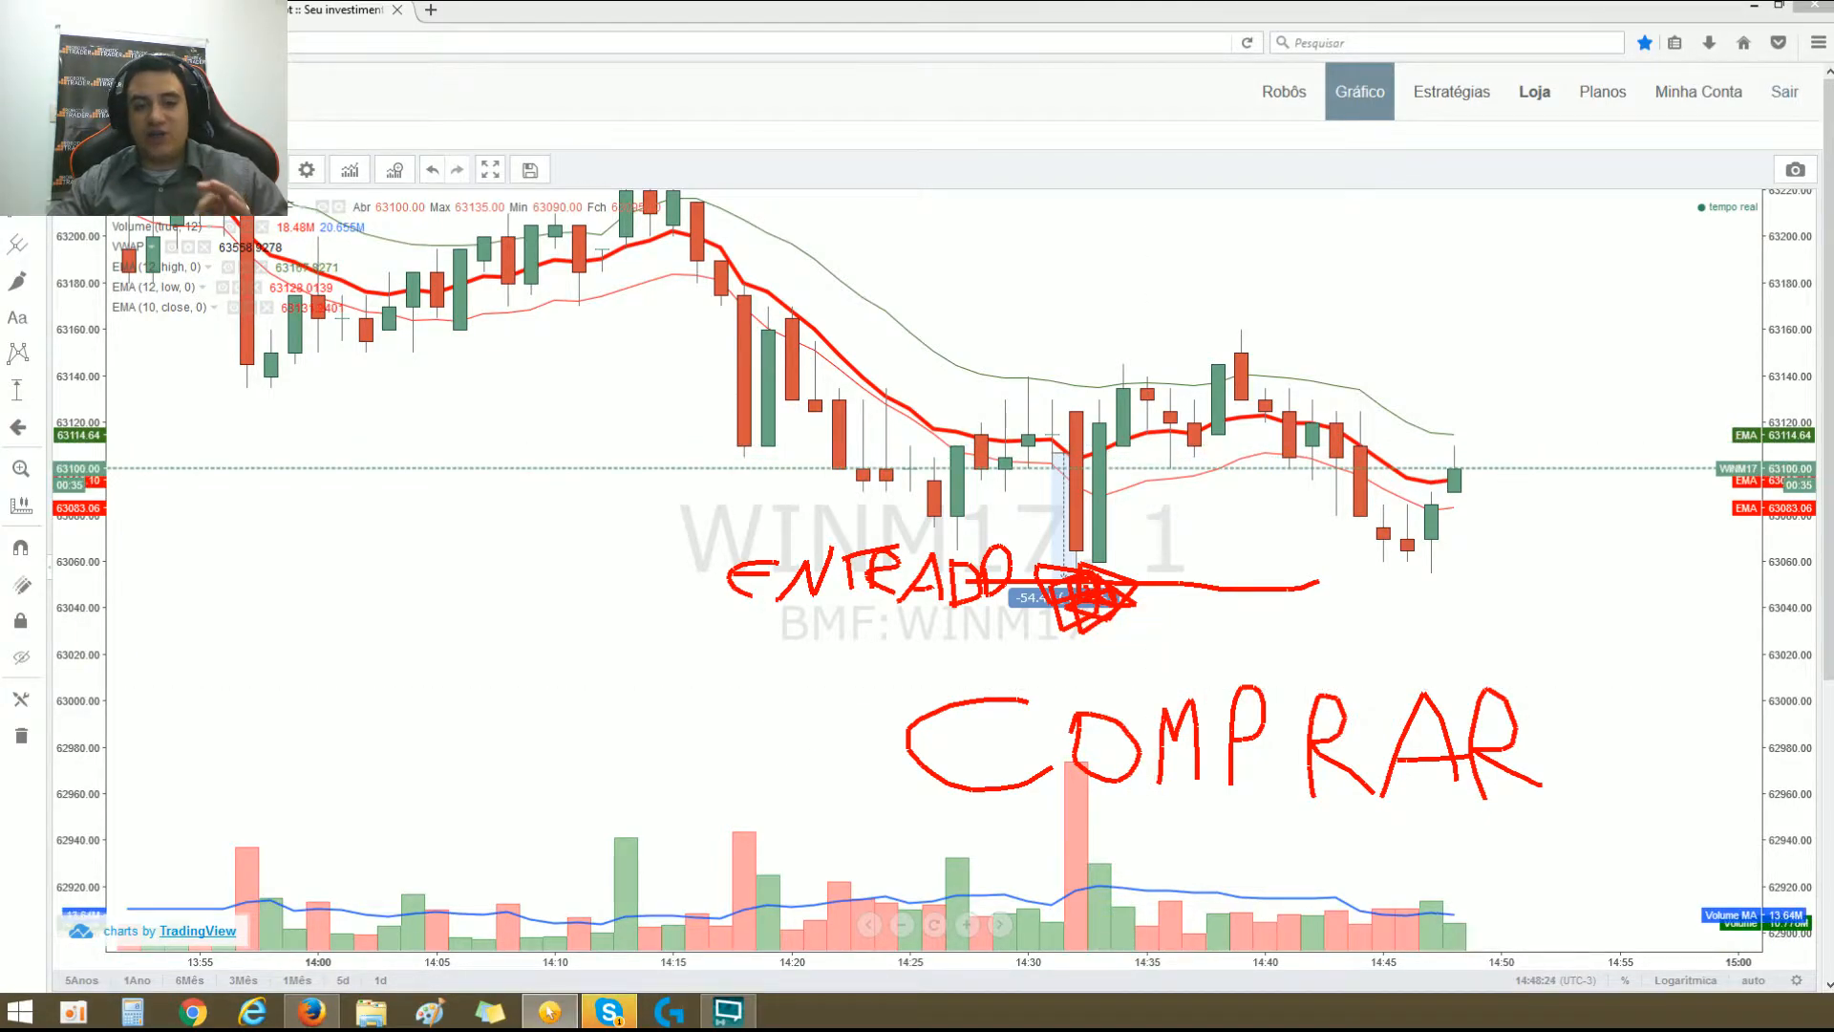
{"action": "left_click", "coordinate": [549, 1012]}
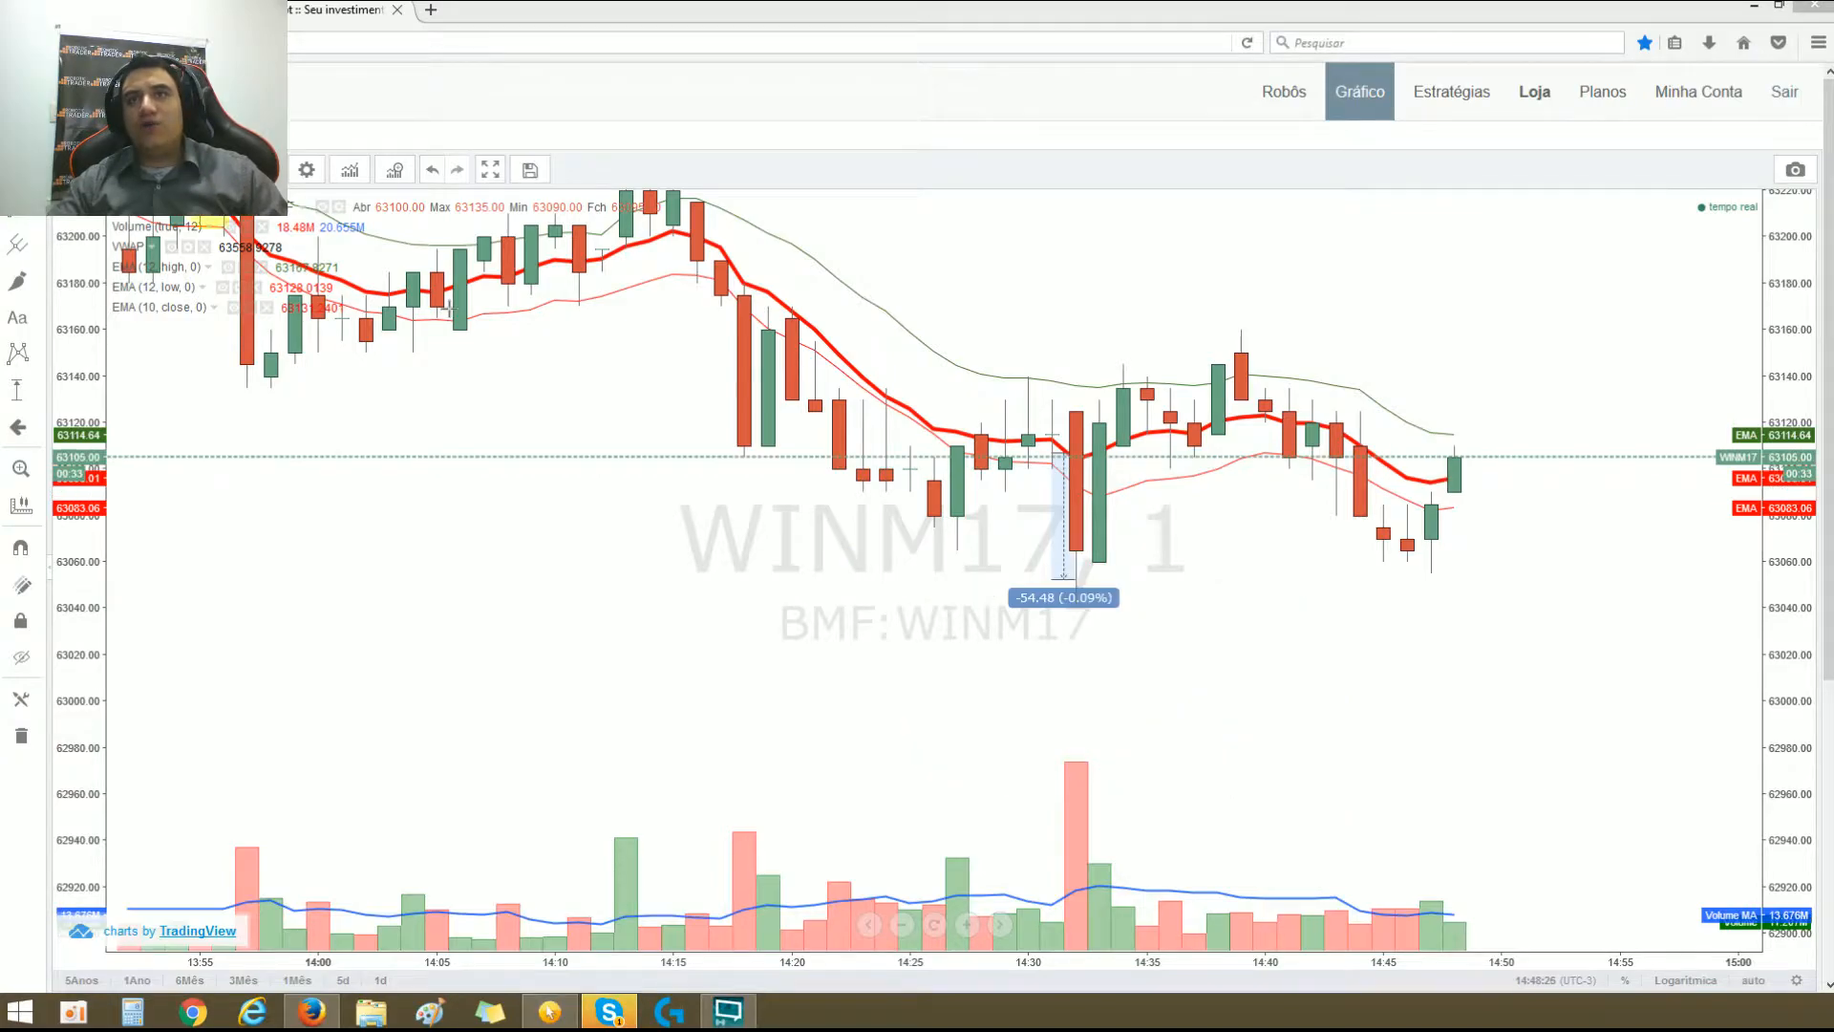
Step: Move the price-range measurement up and back so that it rises above the red EMA beside the green candle near 14:13
{"action": "left_click_drag", "start_coordinate": [640, 549], "coordinate": [889, 761]}
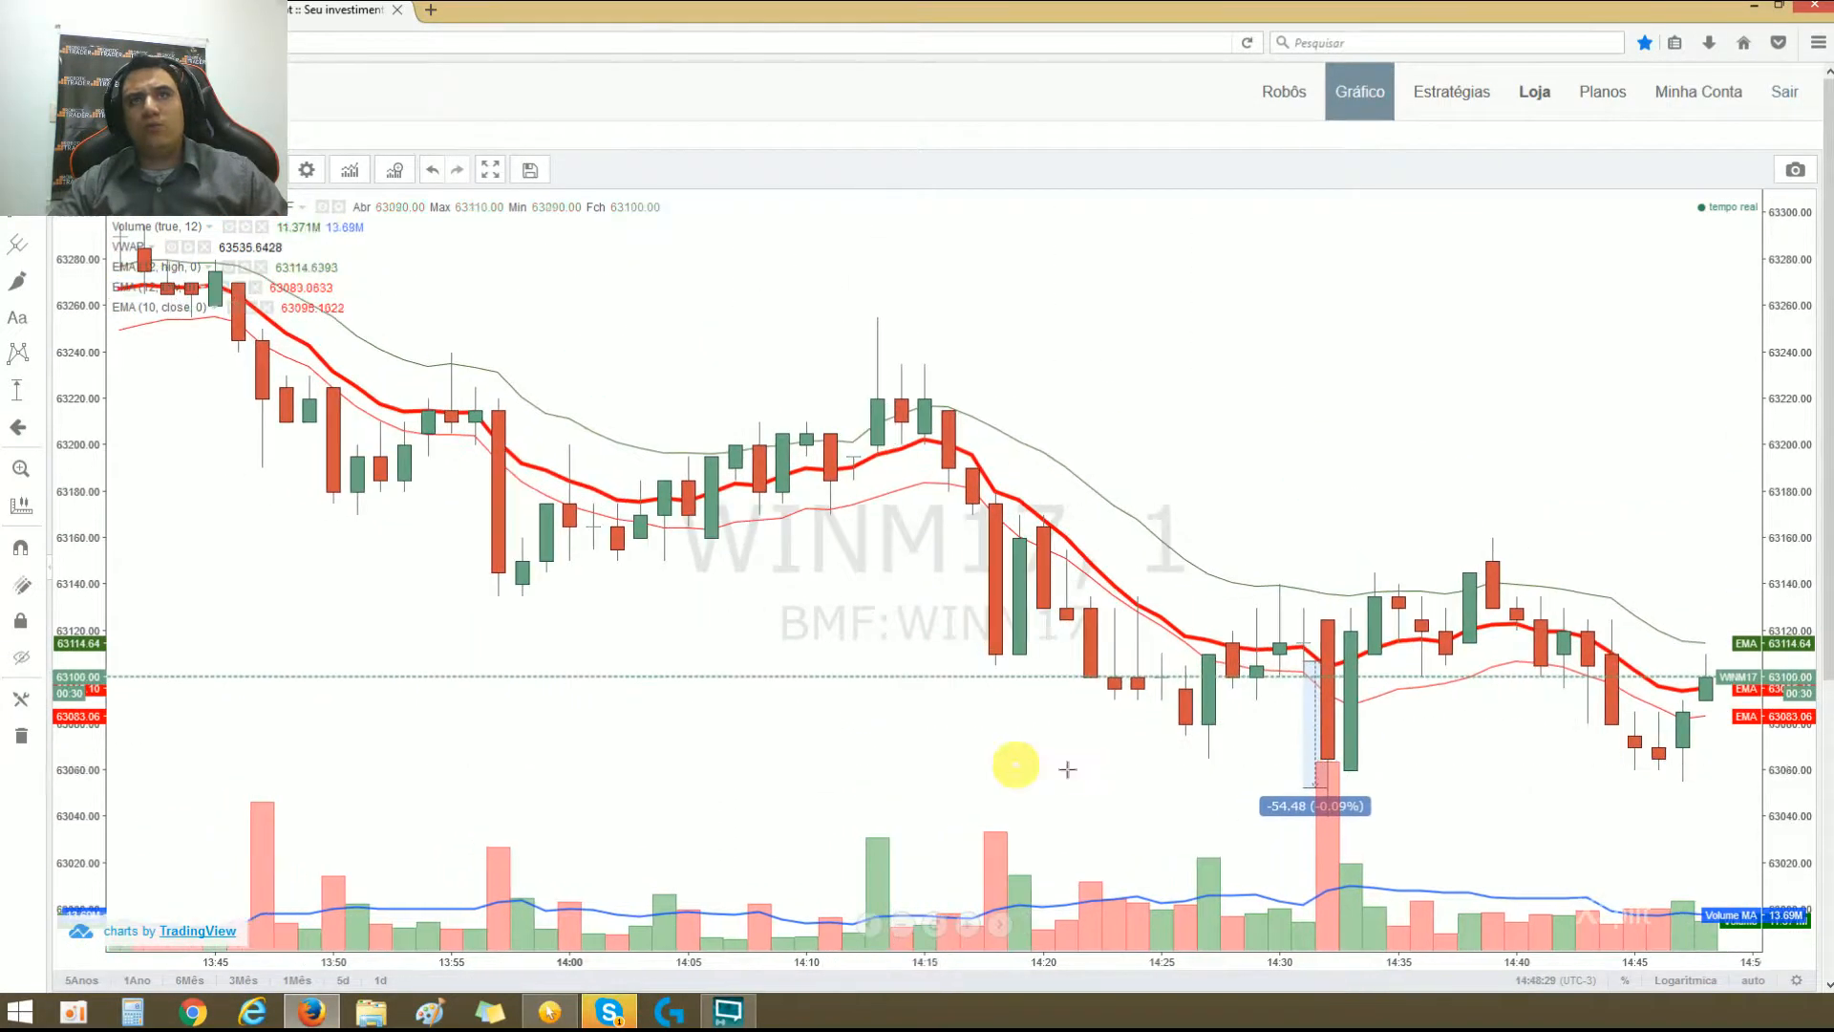
{"action": "left_click", "coordinate": [1291, 815]}
{"action": "mouse_move", "coordinate": [1290, 815]}
{"action": "left_mouse_down"}
{"action": "mouse_move", "coordinate": [990, 720]}
{"action": "mouse_move", "coordinate": [843, 442]}
{"action": "mouse_move", "coordinate": [858, 475]}
{"action": "left_mouse_up"}
{"action": "left_click_drag", "start_coordinate": [933, 600], "coordinate": [1179, 705]}
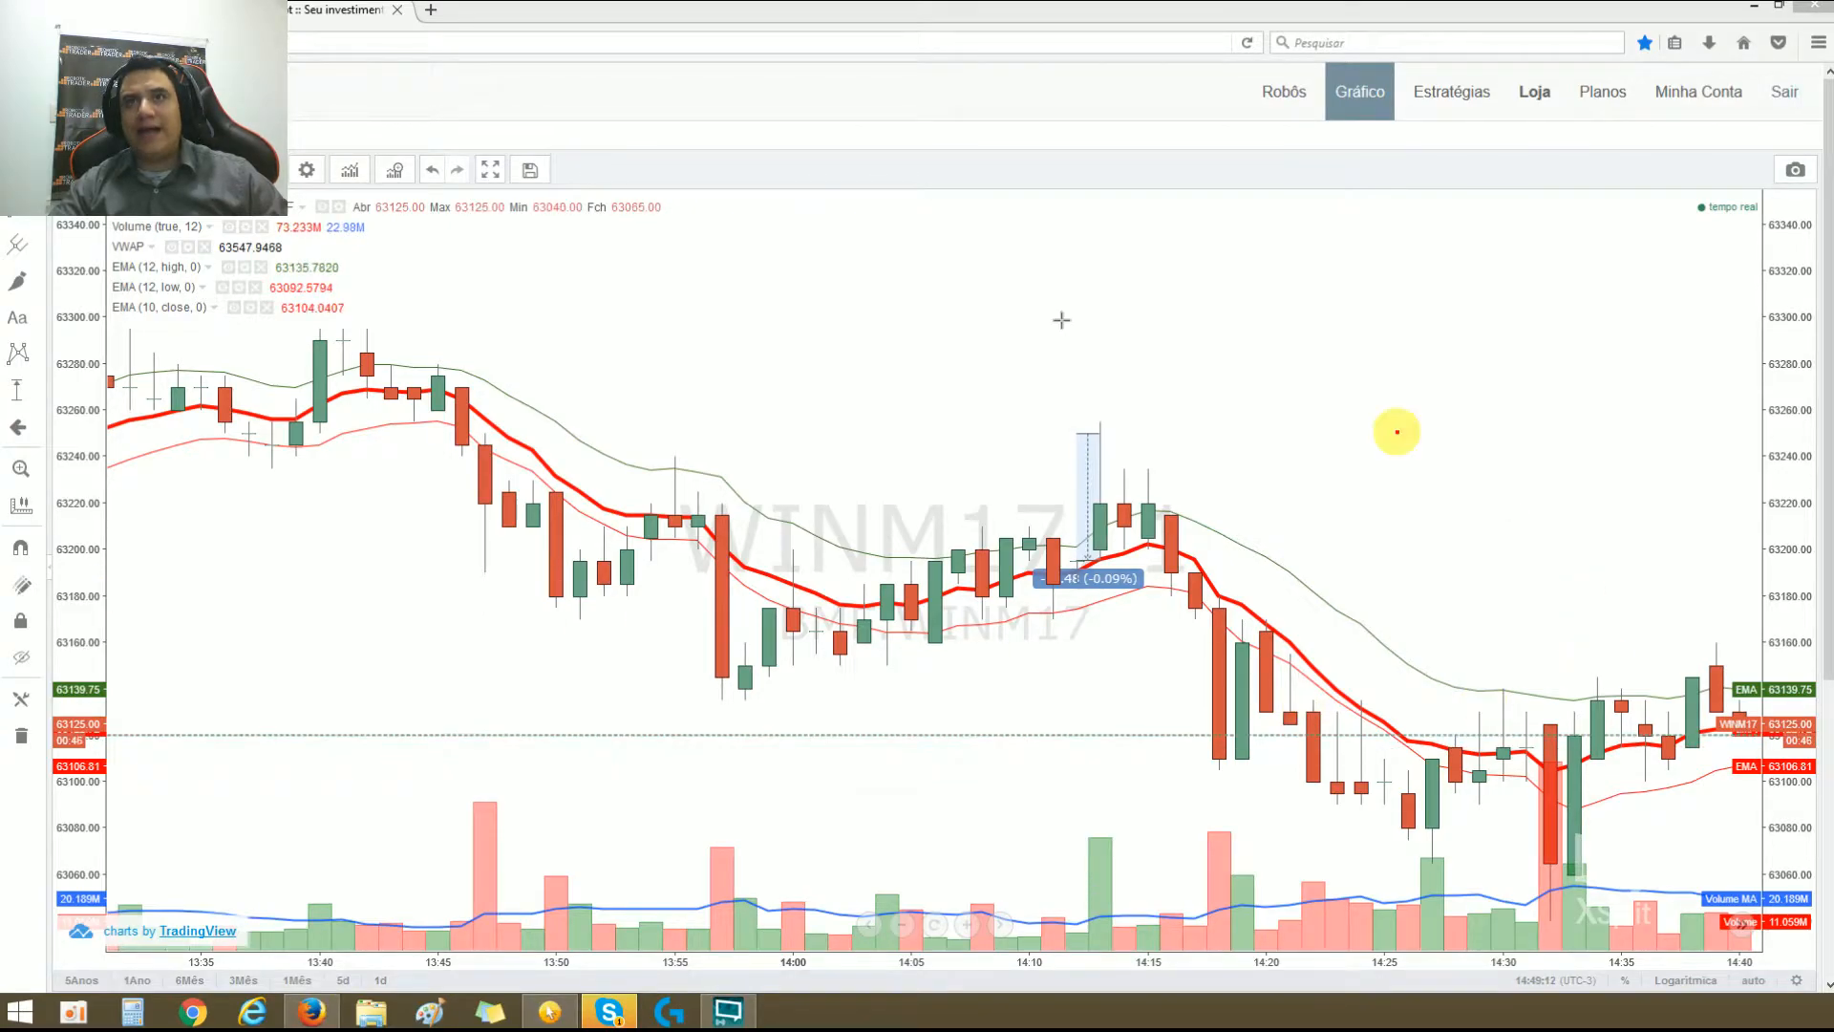
Step: Mark the measurement's upper end with a red horizontal line, handwrite VENDER above it, and clear the annotations
{"action": "mouse_move", "coordinate": [921, 429]}
{"action": "left_mouse_down"}
{"action": "mouse_move", "coordinate": [1184, 441]}
{"action": "mouse_move", "coordinate": [994, 437]}
{"action": "left_mouse_up"}
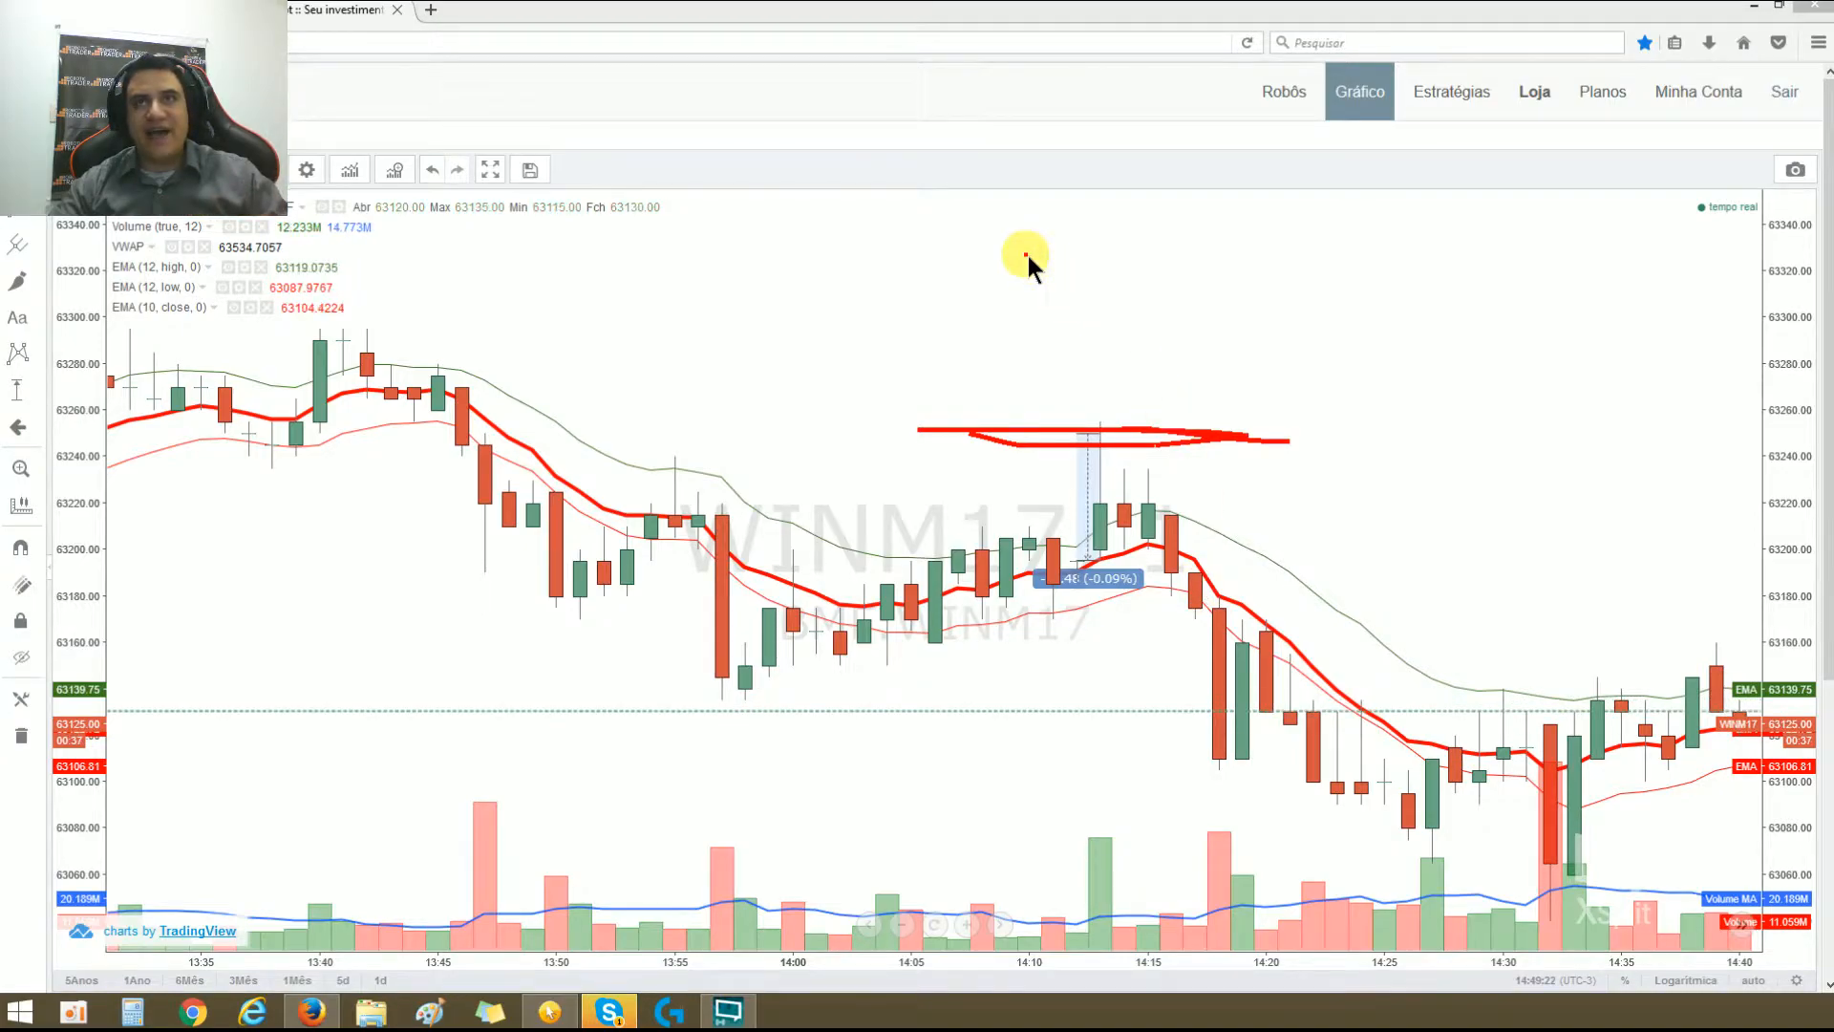
{"action": "mouse_move", "coordinate": [1055, 342]}
{"action": "left_mouse_down"}
{"action": "mouse_move", "coordinate": [1108, 256]}
{"action": "mouse_move", "coordinate": [1142, 349]}
{"action": "mouse_move", "coordinate": [1194, 336]}
{"action": "mouse_move", "coordinate": [1201, 306]}
{"action": "mouse_move", "coordinate": [1272, 344]}
{"action": "mouse_move", "coordinate": [1323, 248]}
{"action": "mouse_move", "coordinate": [1331, 345]}
{"action": "left_mouse_up"}
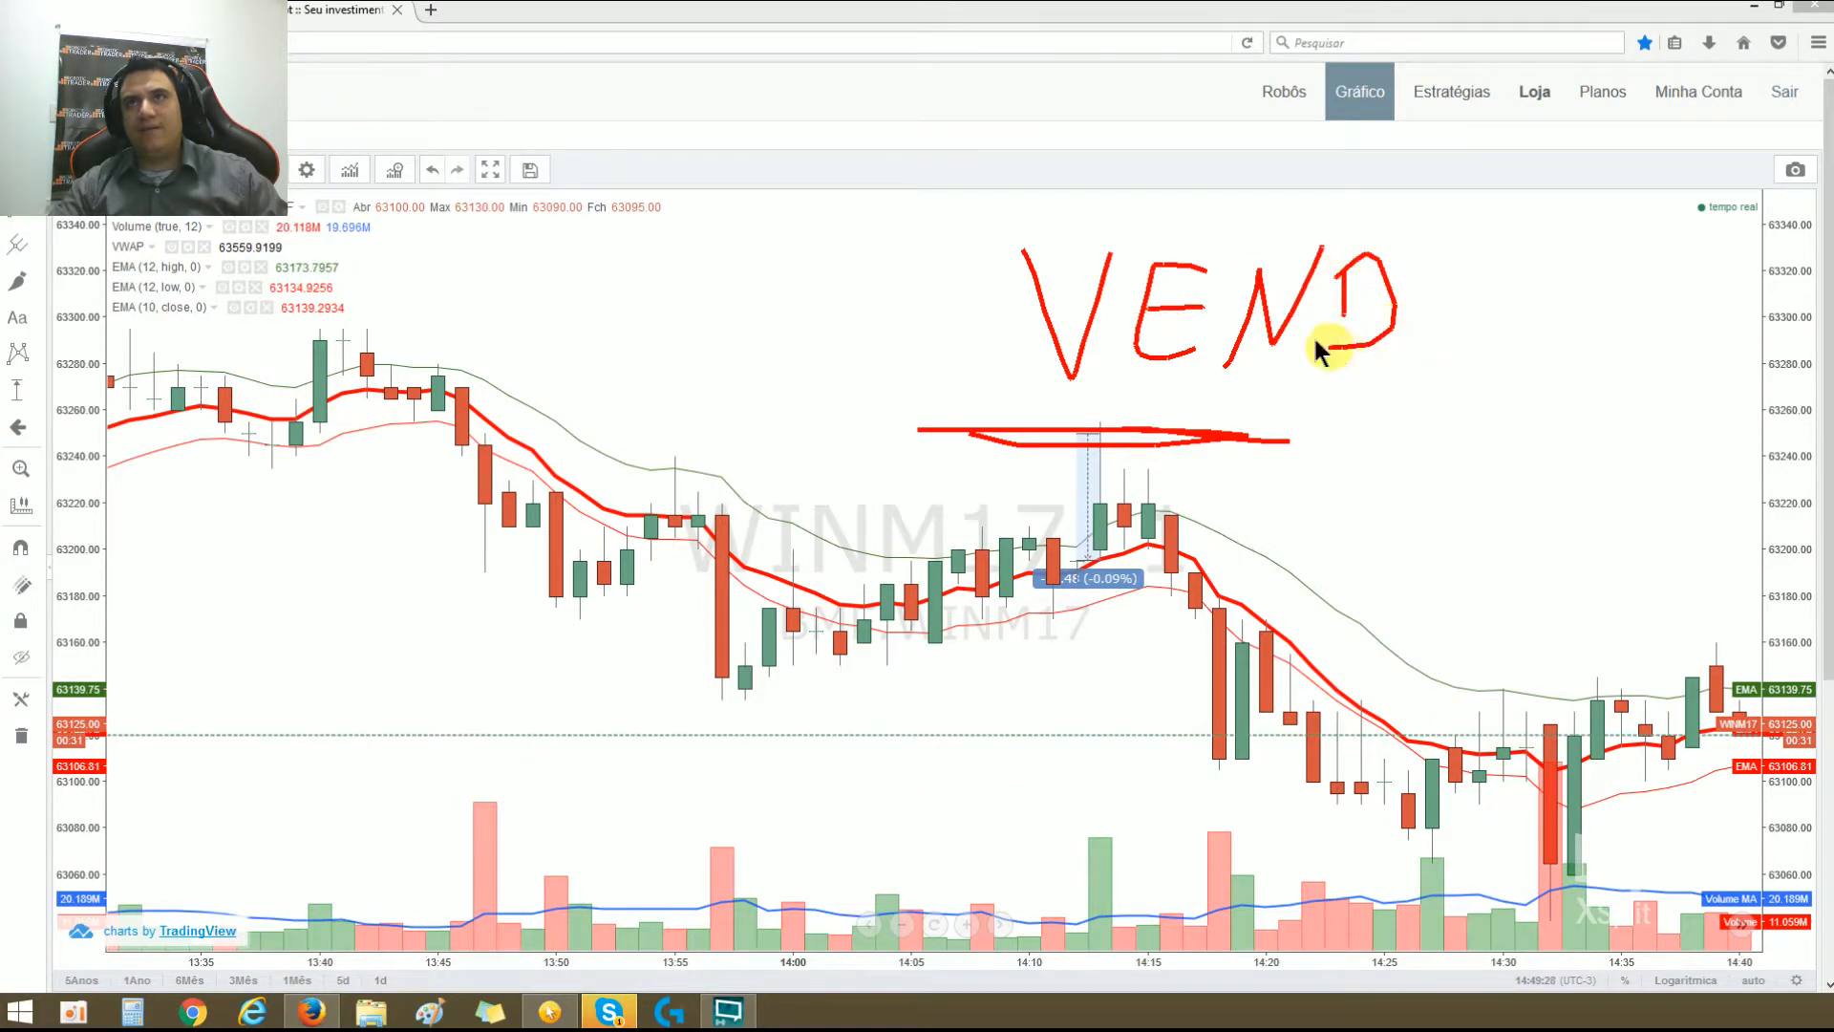
{"action": "mouse_move", "coordinate": [1461, 263]}
{"action": "left_mouse_down"}
{"action": "mouse_move", "coordinate": [1433, 369]}
{"action": "mouse_move", "coordinate": [1454, 361]}
{"action": "mouse_move", "coordinate": [1458, 313]}
{"action": "left_mouse_up"}
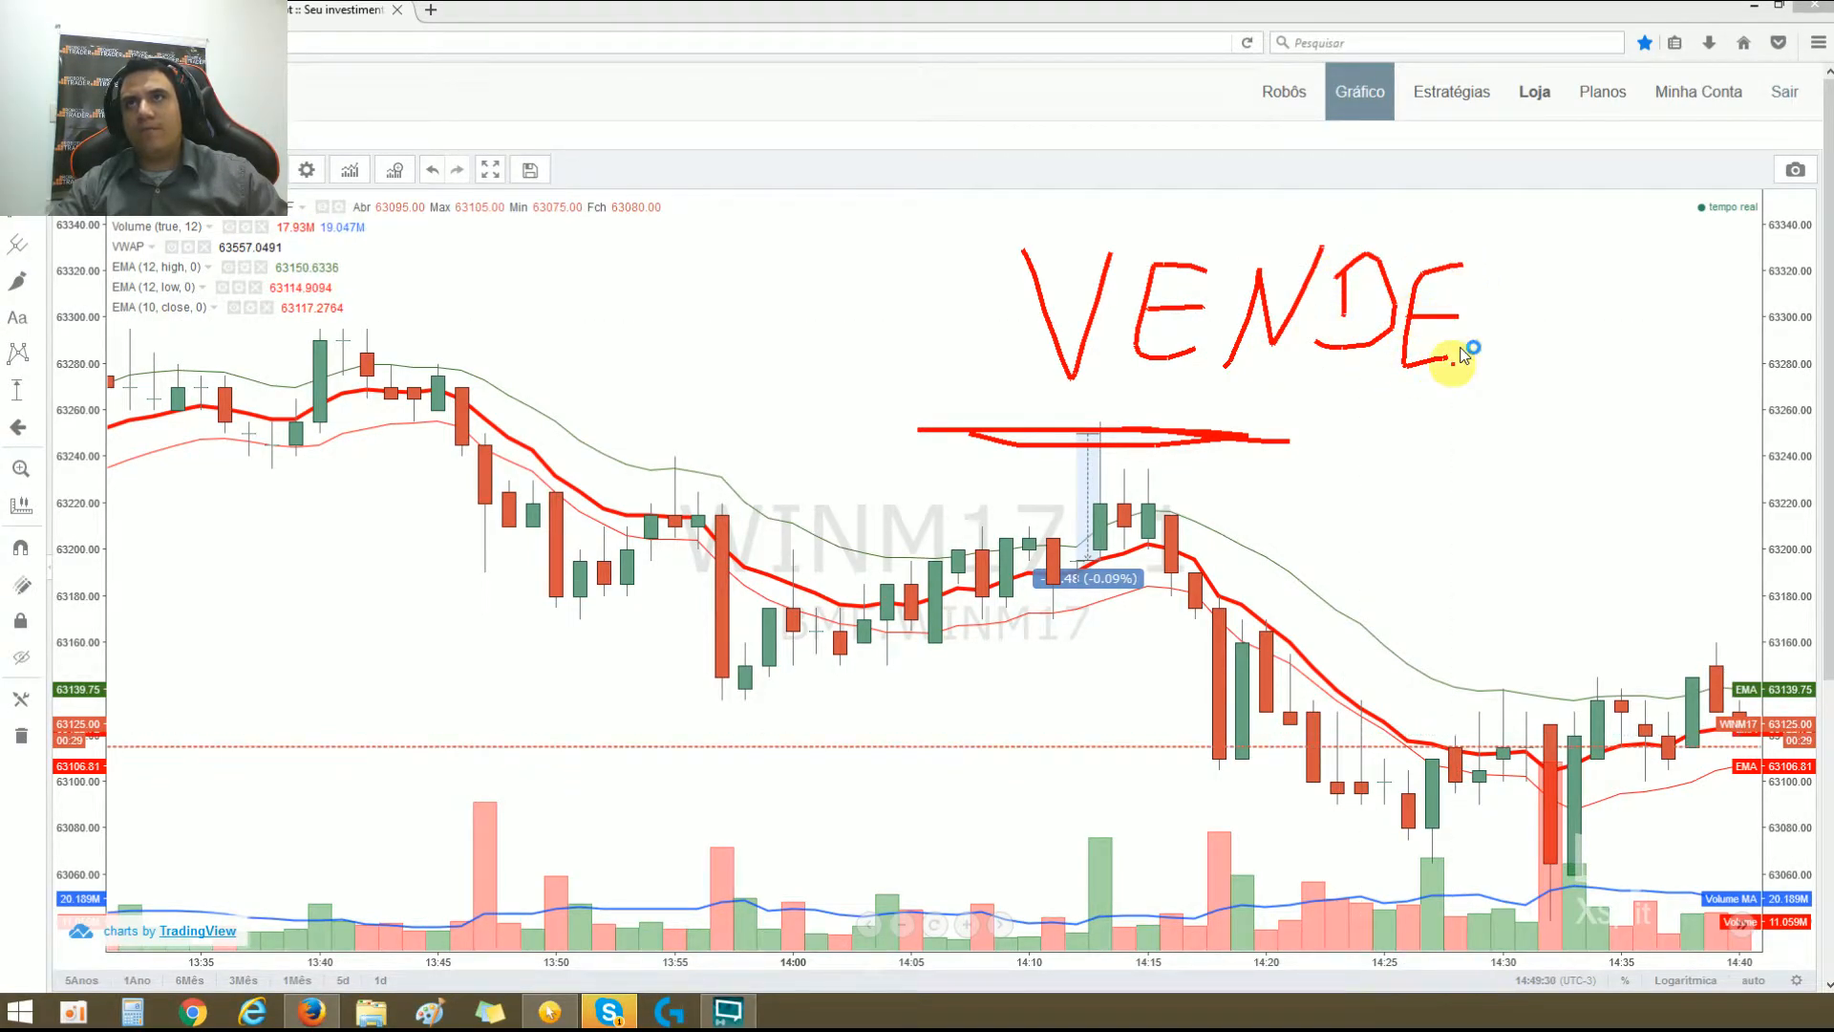
{"action": "mouse_move", "coordinate": [1559, 277]}
{"action": "left_mouse_down"}
{"action": "mouse_move", "coordinate": [1523, 360]}
{"action": "mouse_move", "coordinate": [1567, 399]}
{"action": "left_mouse_up"}
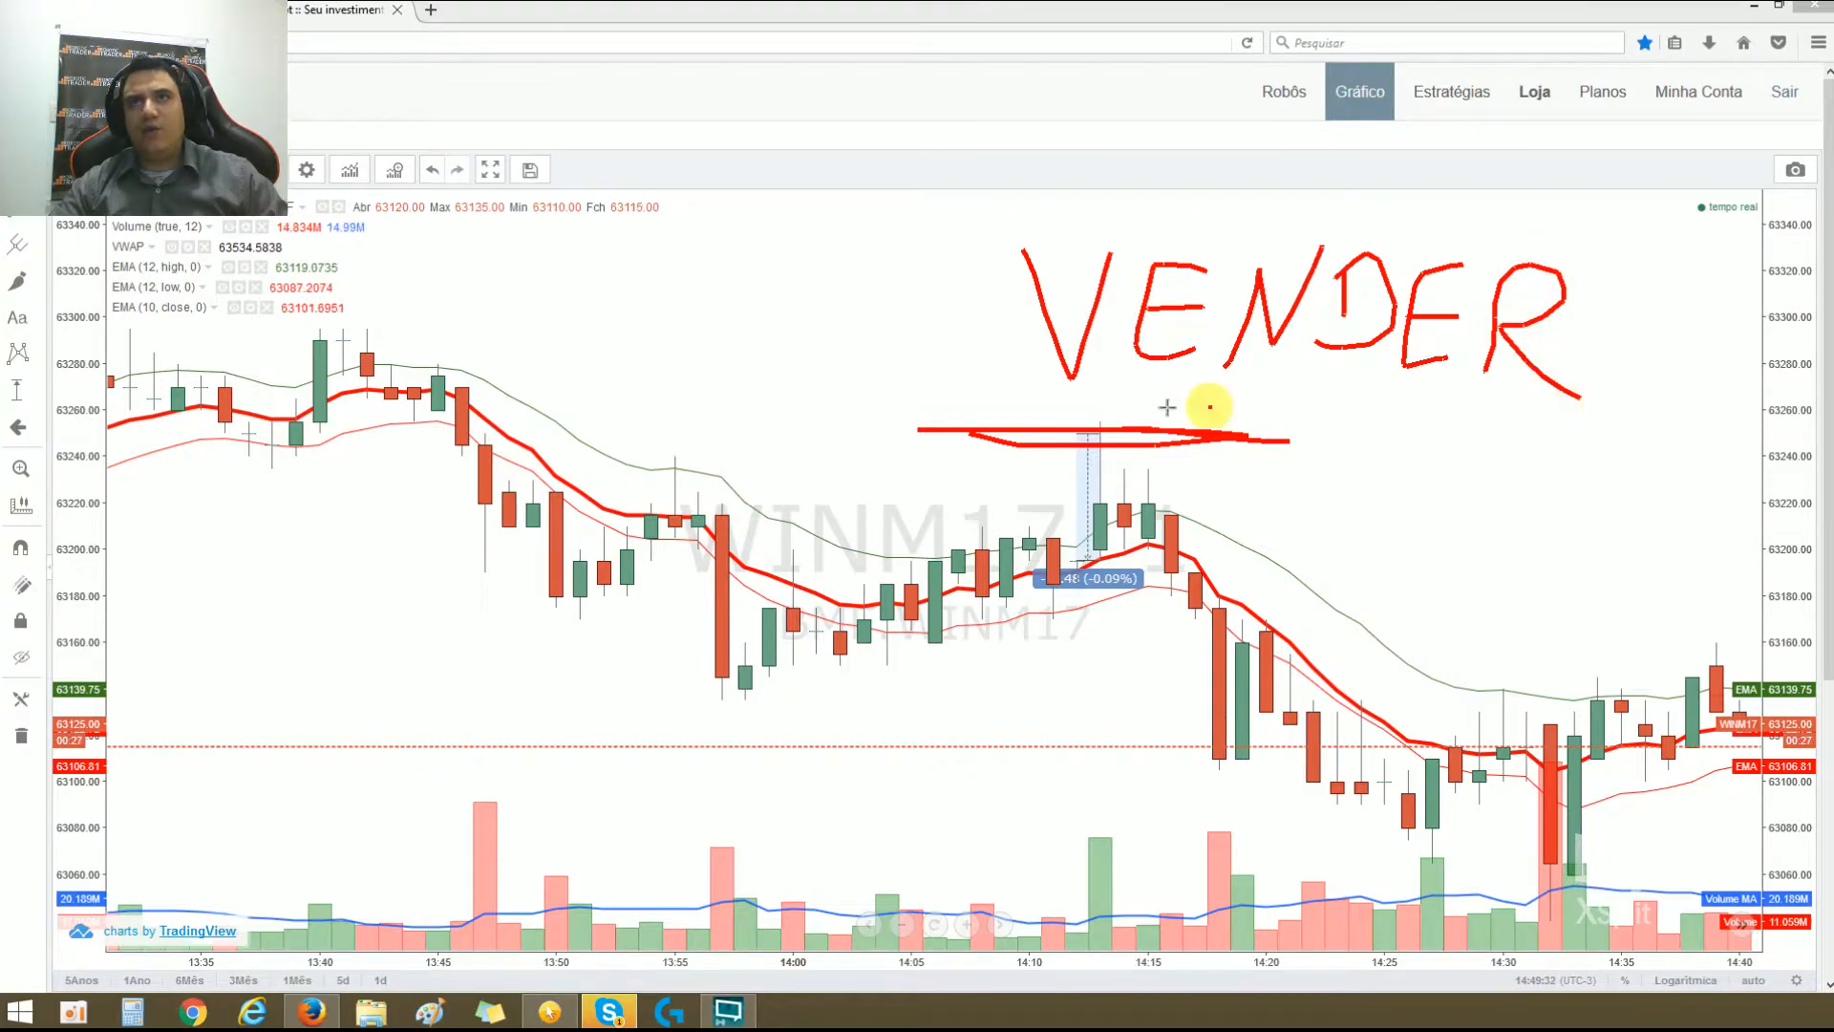
{"action": "mouse_move", "coordinate": [987, 442]}
{"action": "left_mouse_down"}
{"action": "mouse_move", "coordinate": [1213, 434]}
{"action": "mouse_move", "coordinate": [949, 421]}
{"action": "mouse_move", "coordinate": [1151, 428]}
{"action": "mouse_move", "coordinate": [917, 442]}
{"action": "left_mouse_up"}
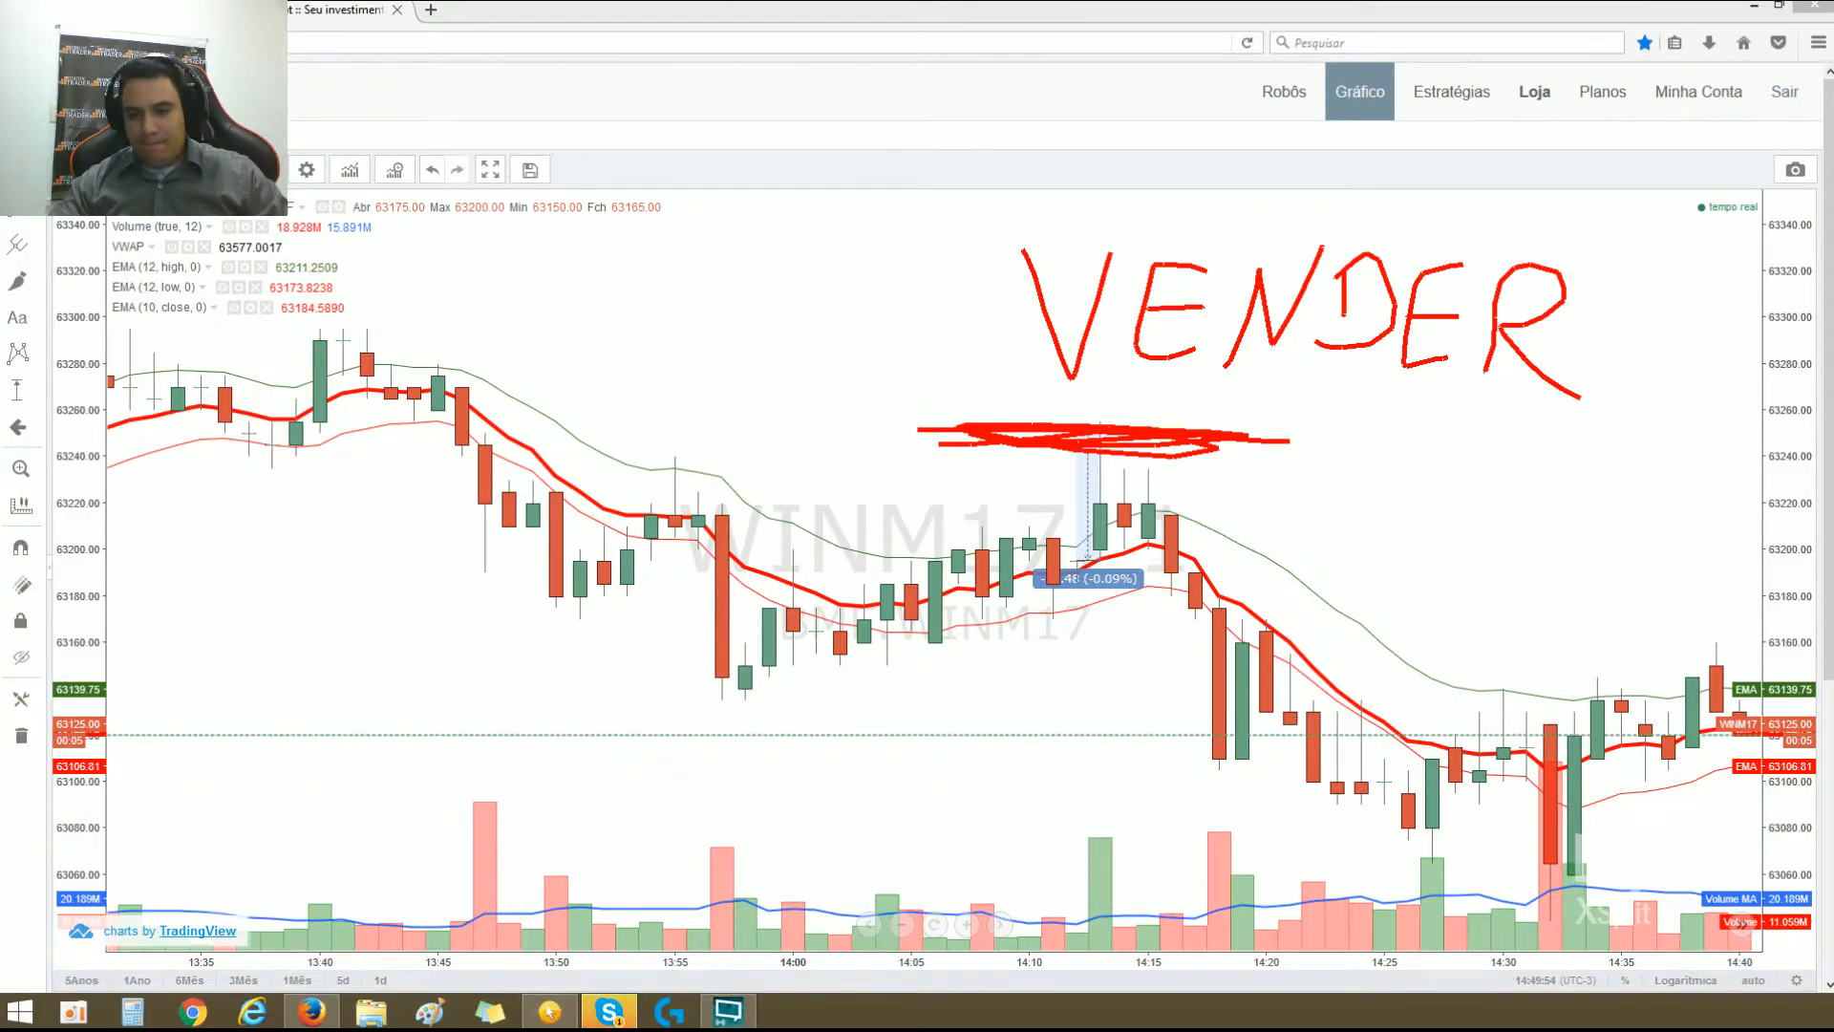
{"action": "left_click", "coordinate": [549, 1011]}
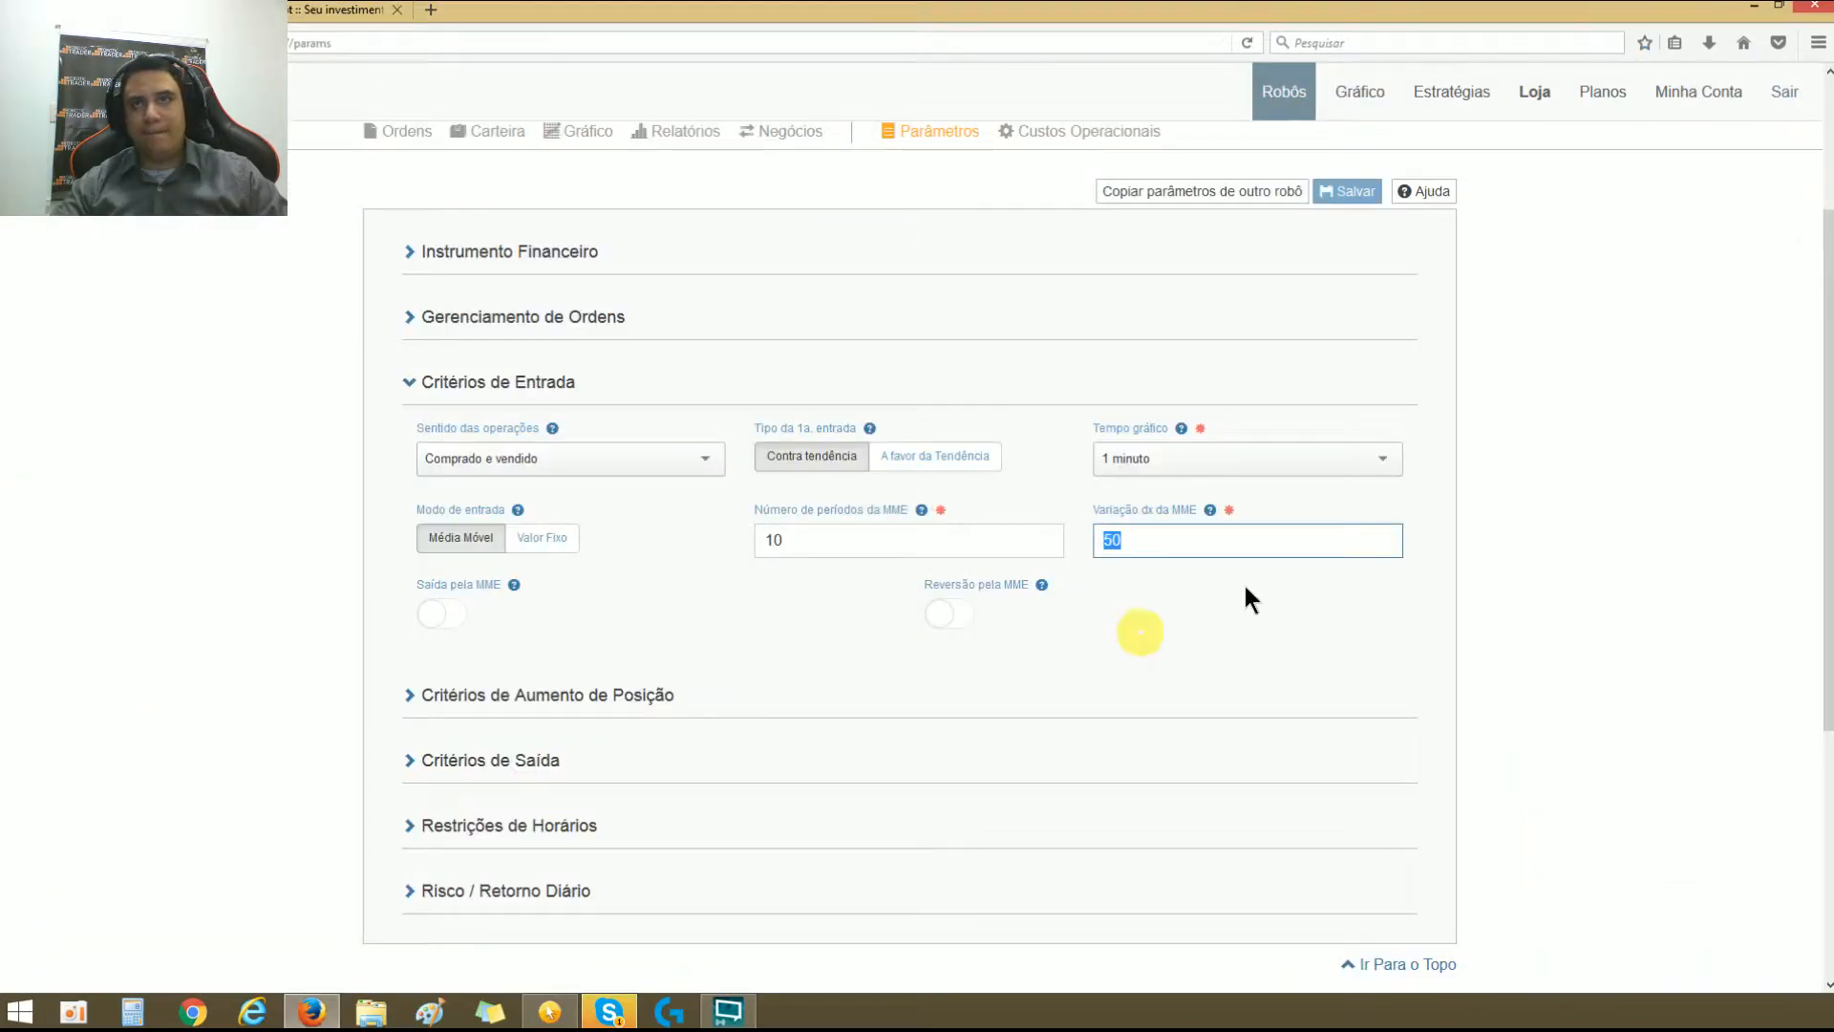
Step: Return to the robot's parameters and set Modo de entrada to Valor Fixo in Critérios de Entrada
{"action": "left_click", "coordinate": [1251, 585]}
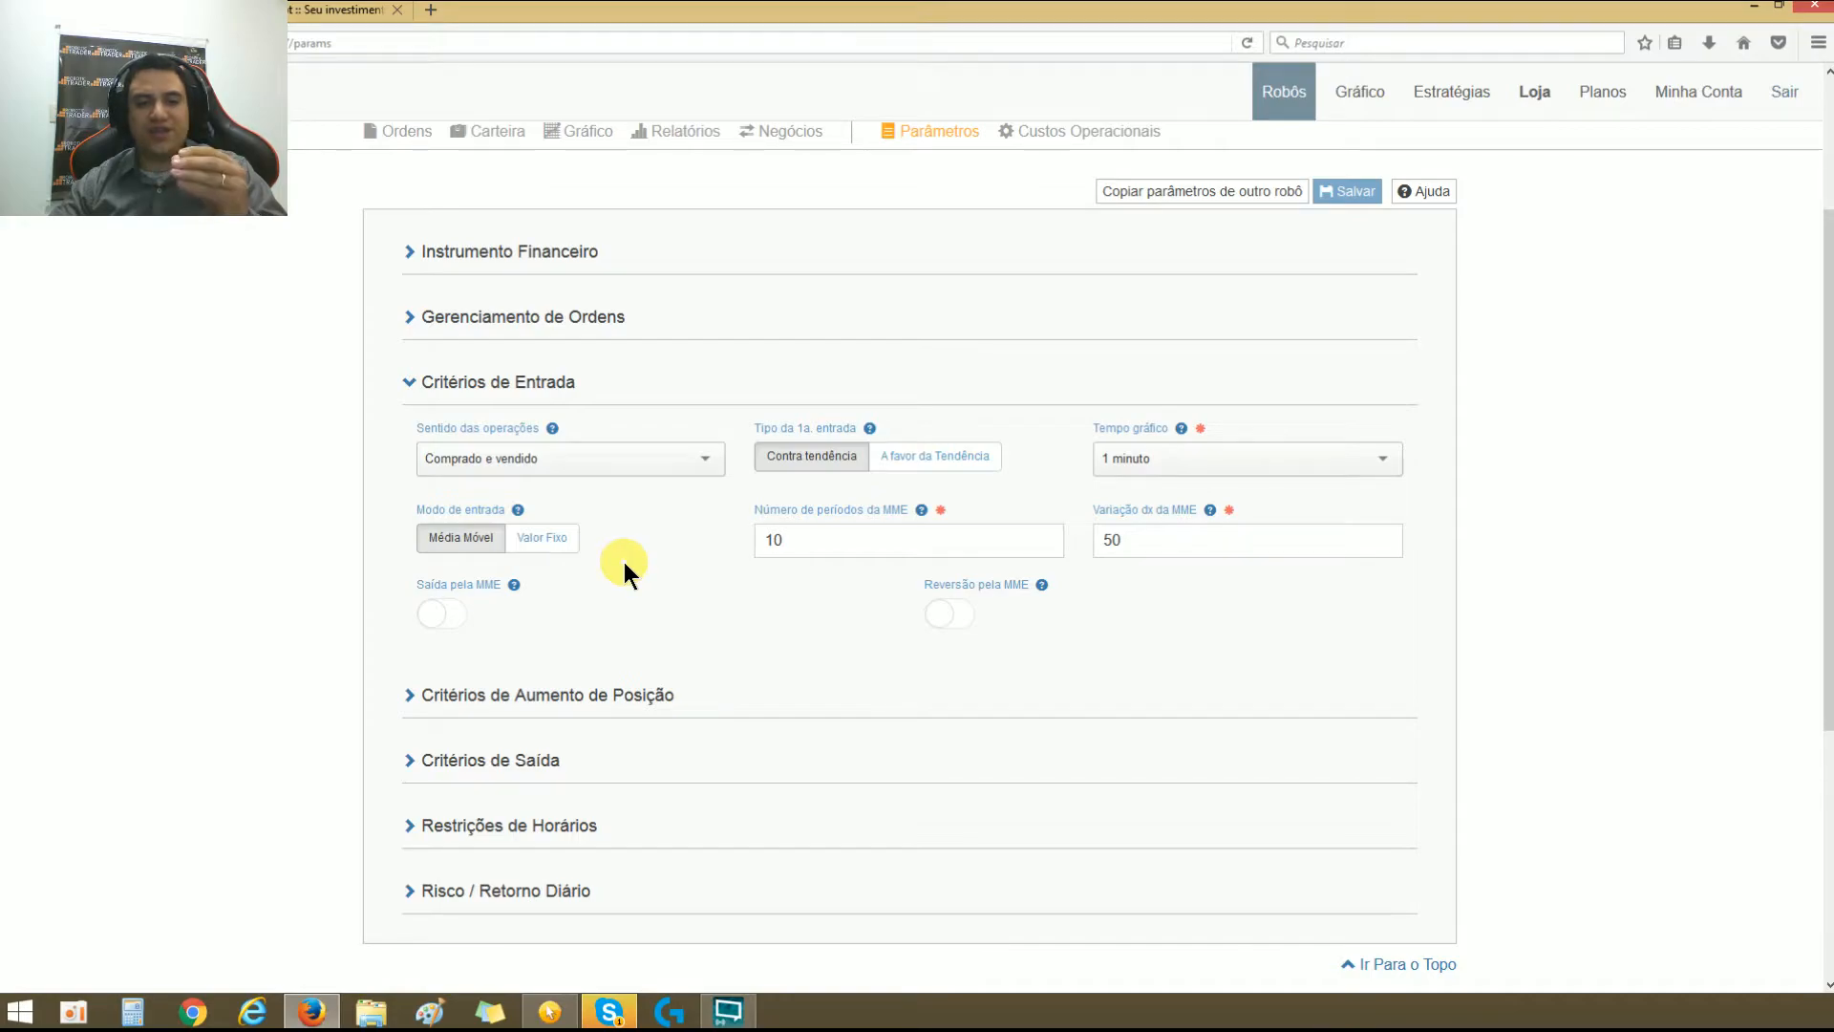
{"action": "left_click", "coordinate": [559, 537]}
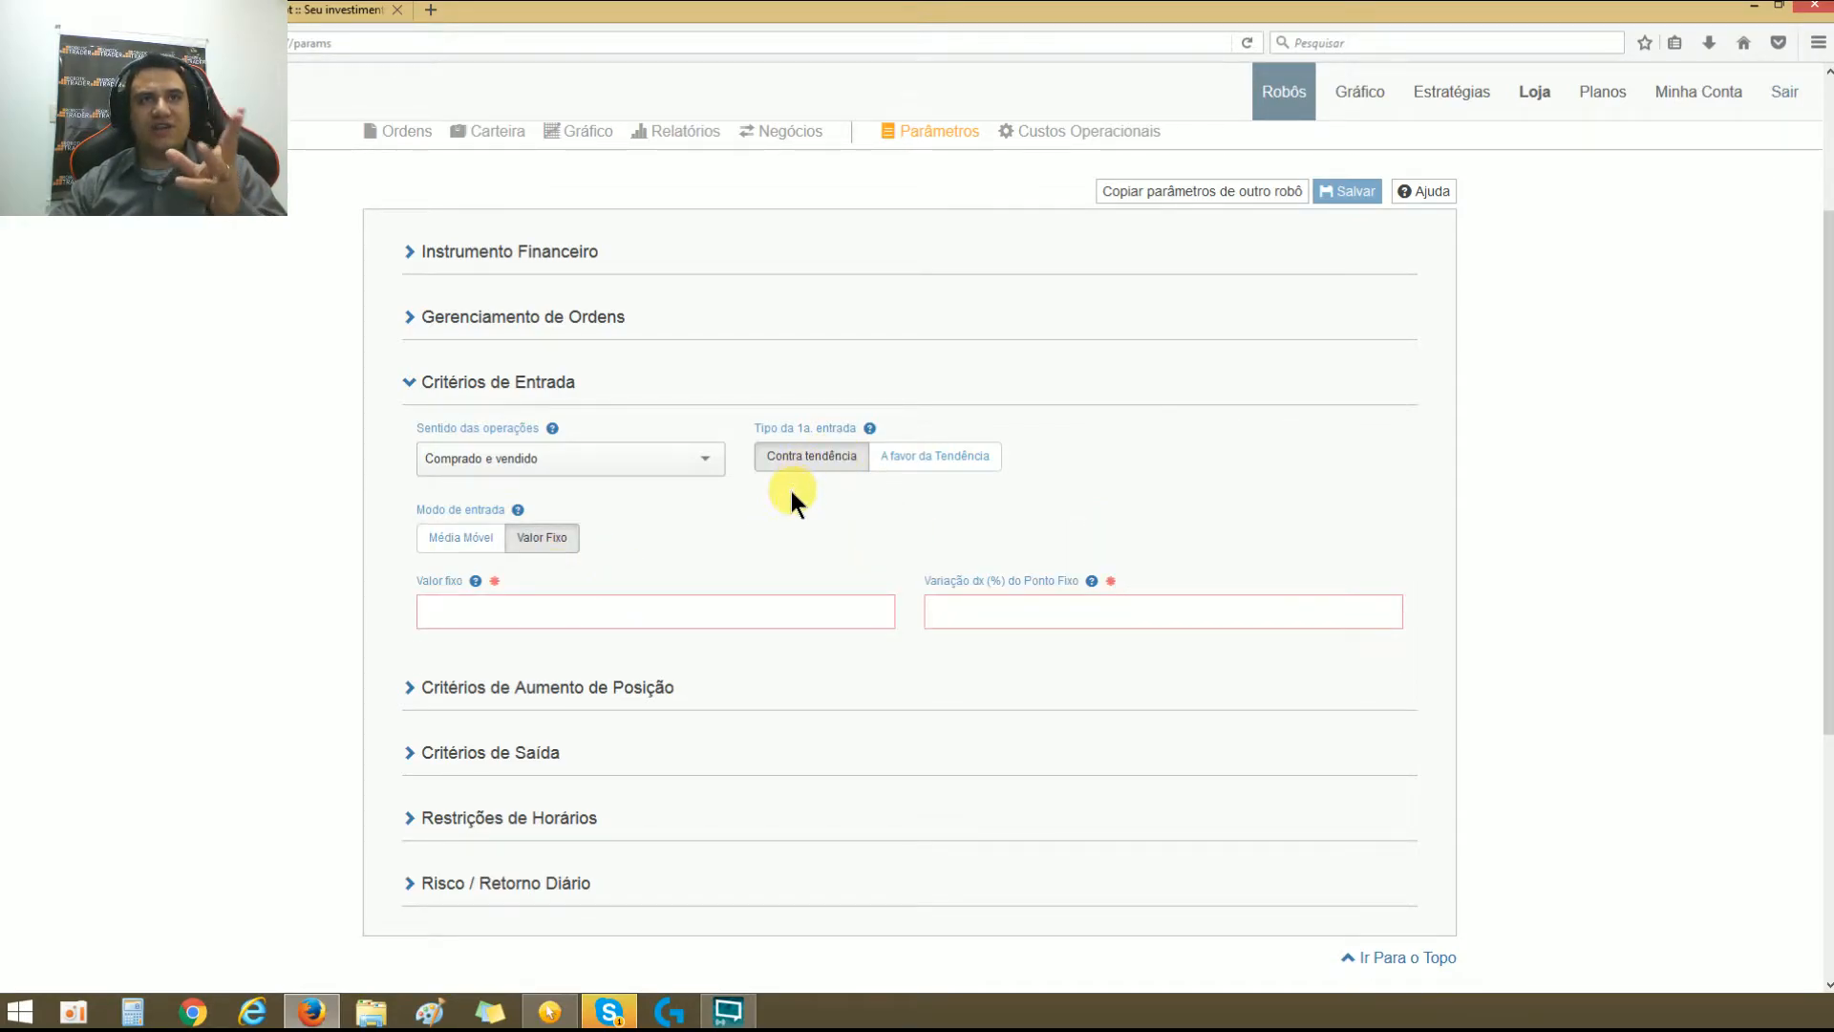
{"action": "left_click", "coordinate": [655, 616]}
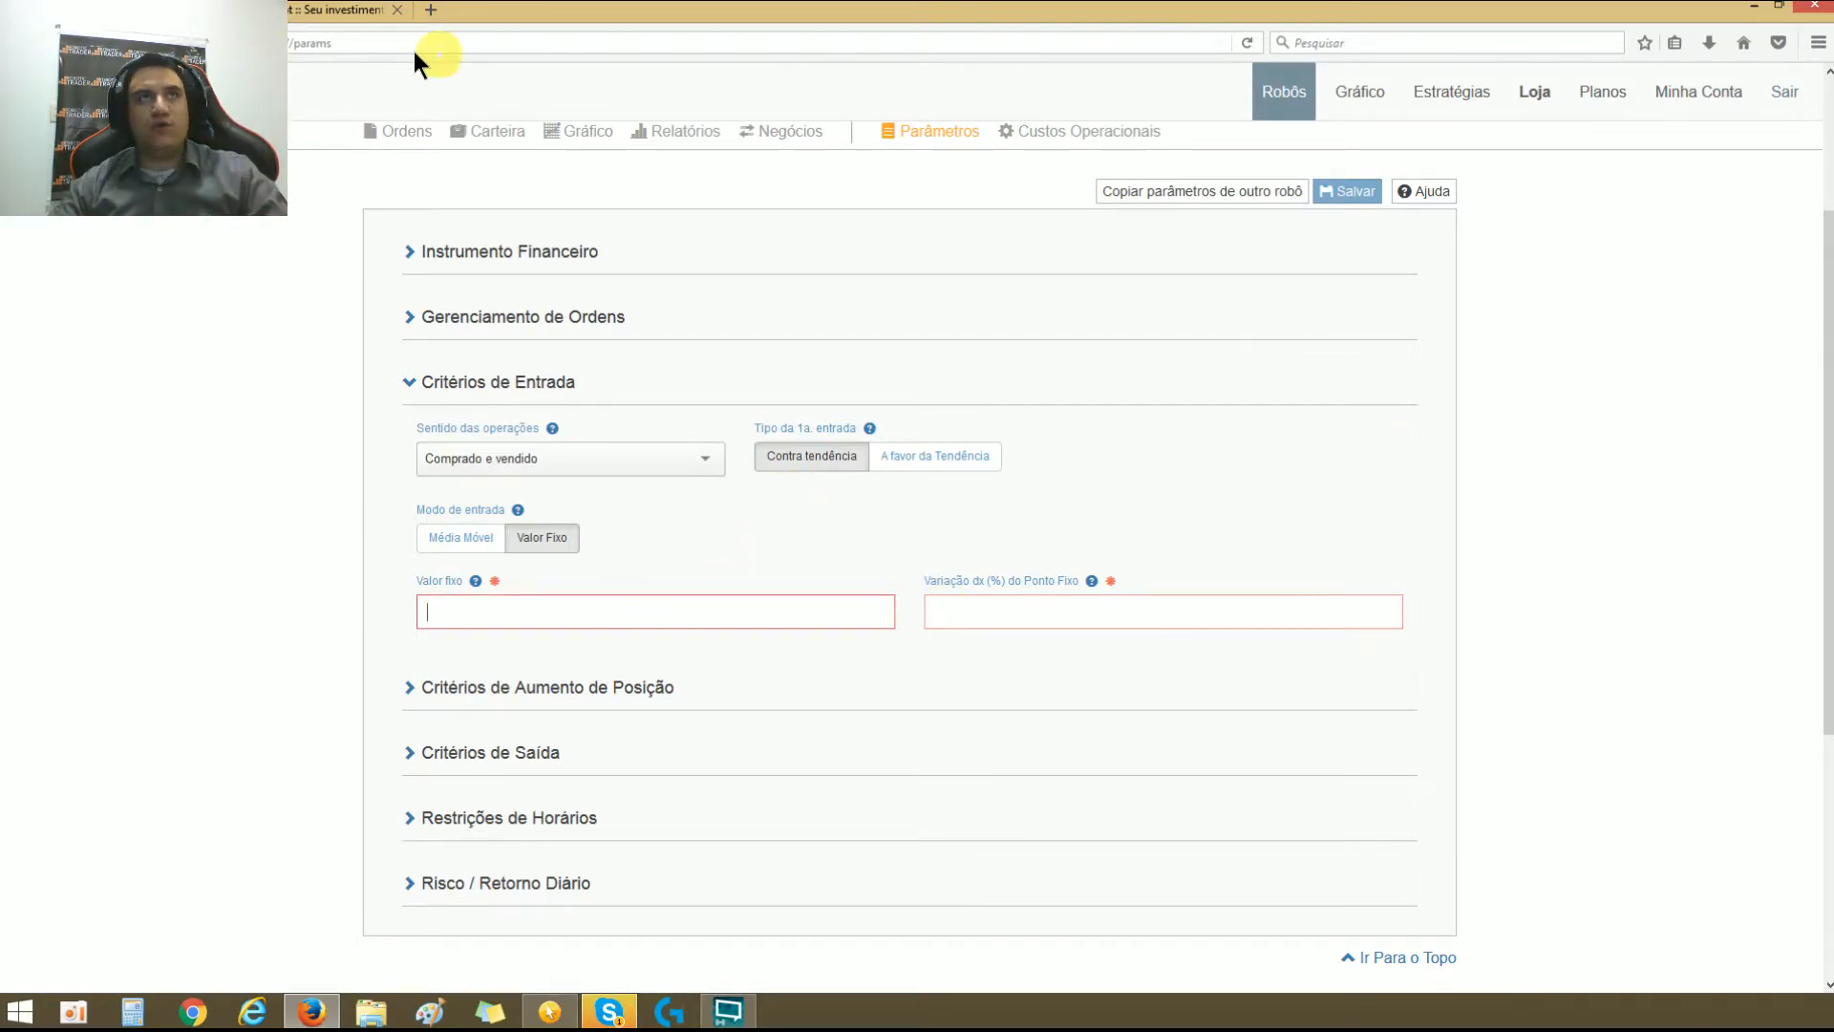
Step: Check the latest price on the WINM17 chart and set the robot's Valor fixo to 63.130,00
{"action": "left_click", "coordinate": [348, 10]}
{"action": "left_click_drag", "start_coordinate": [1679, 794], "coordinate": [1192, 761]}
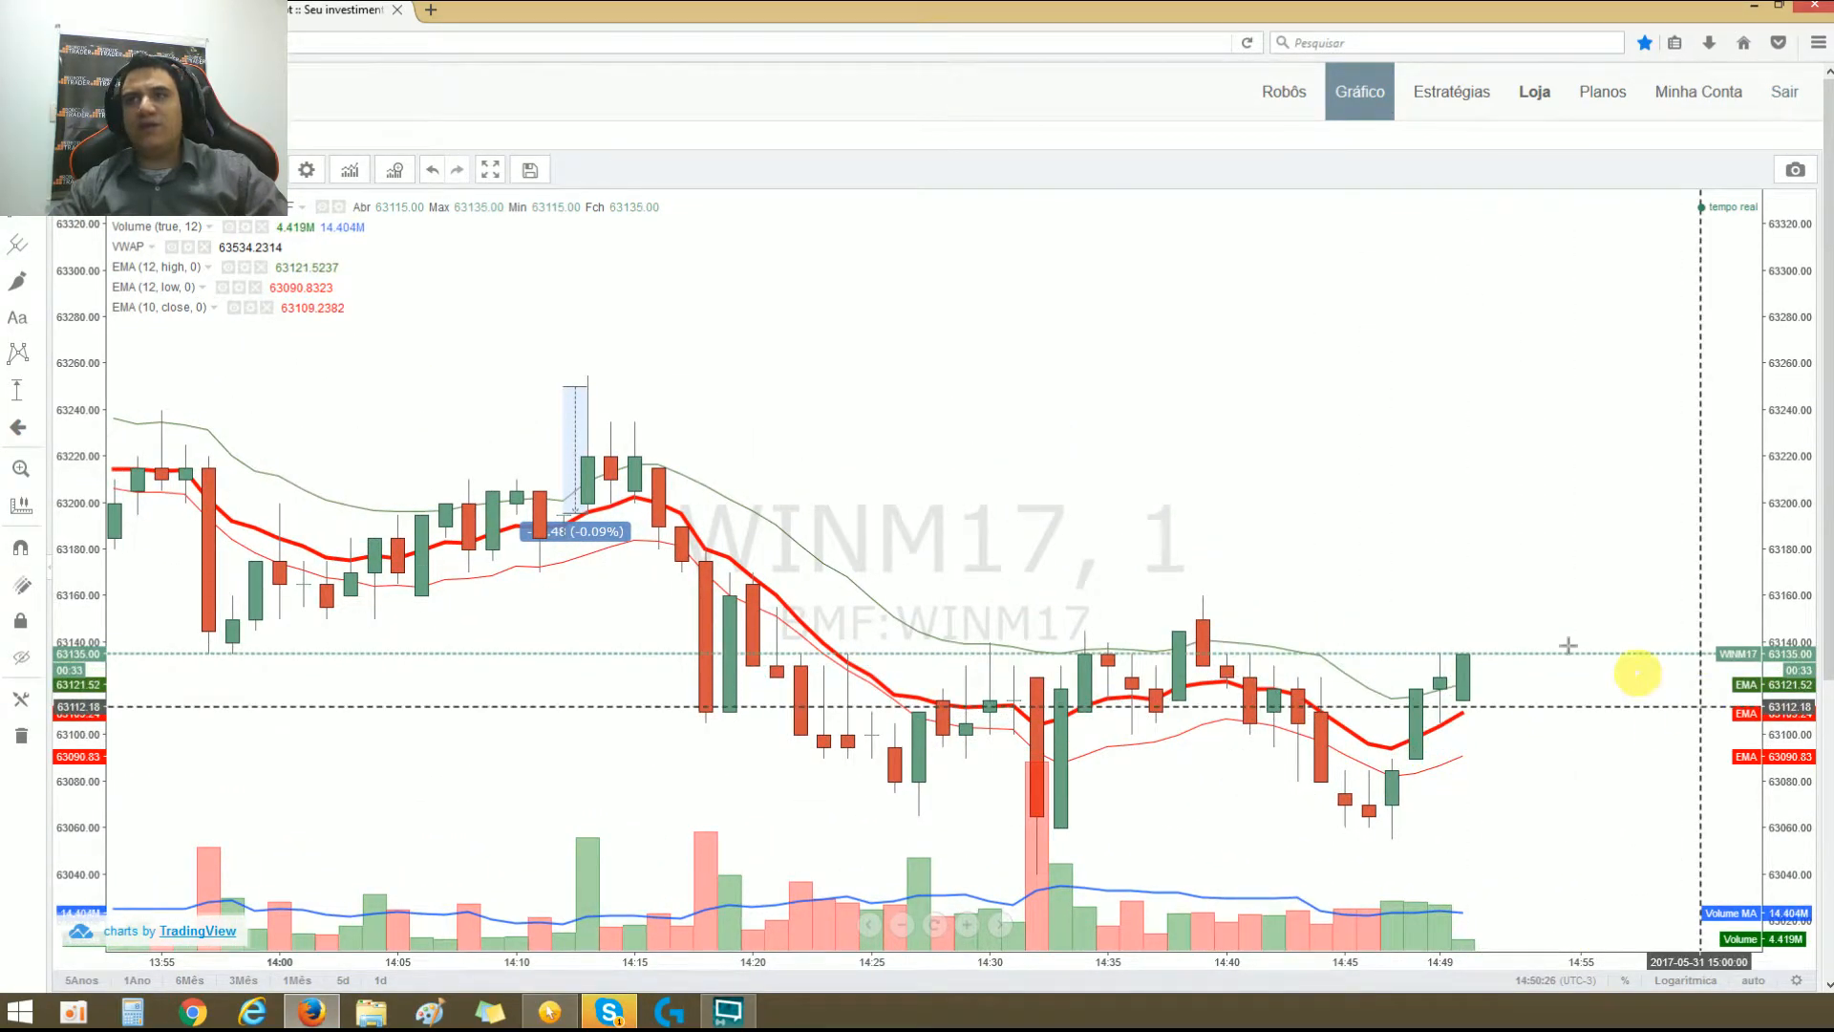
{"action": "left_click", "coordinate": [144, 11]}
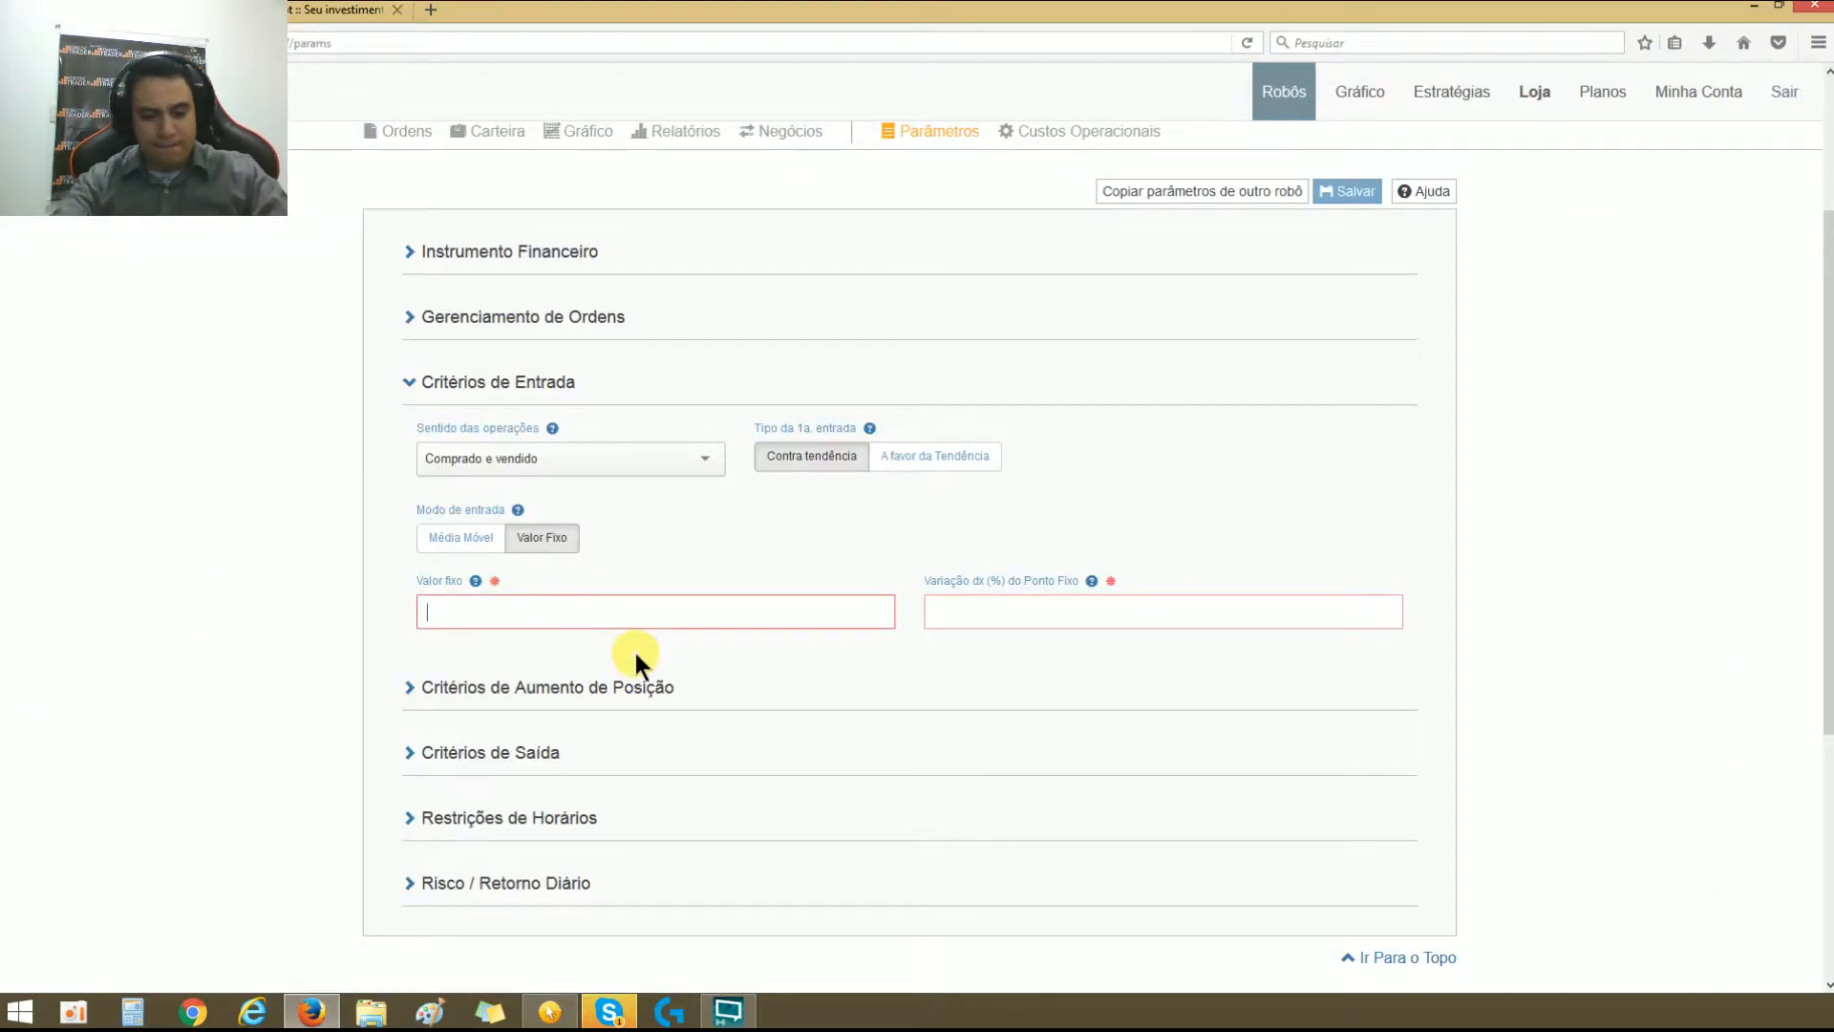
{"action": "type", "text": "6,31"}
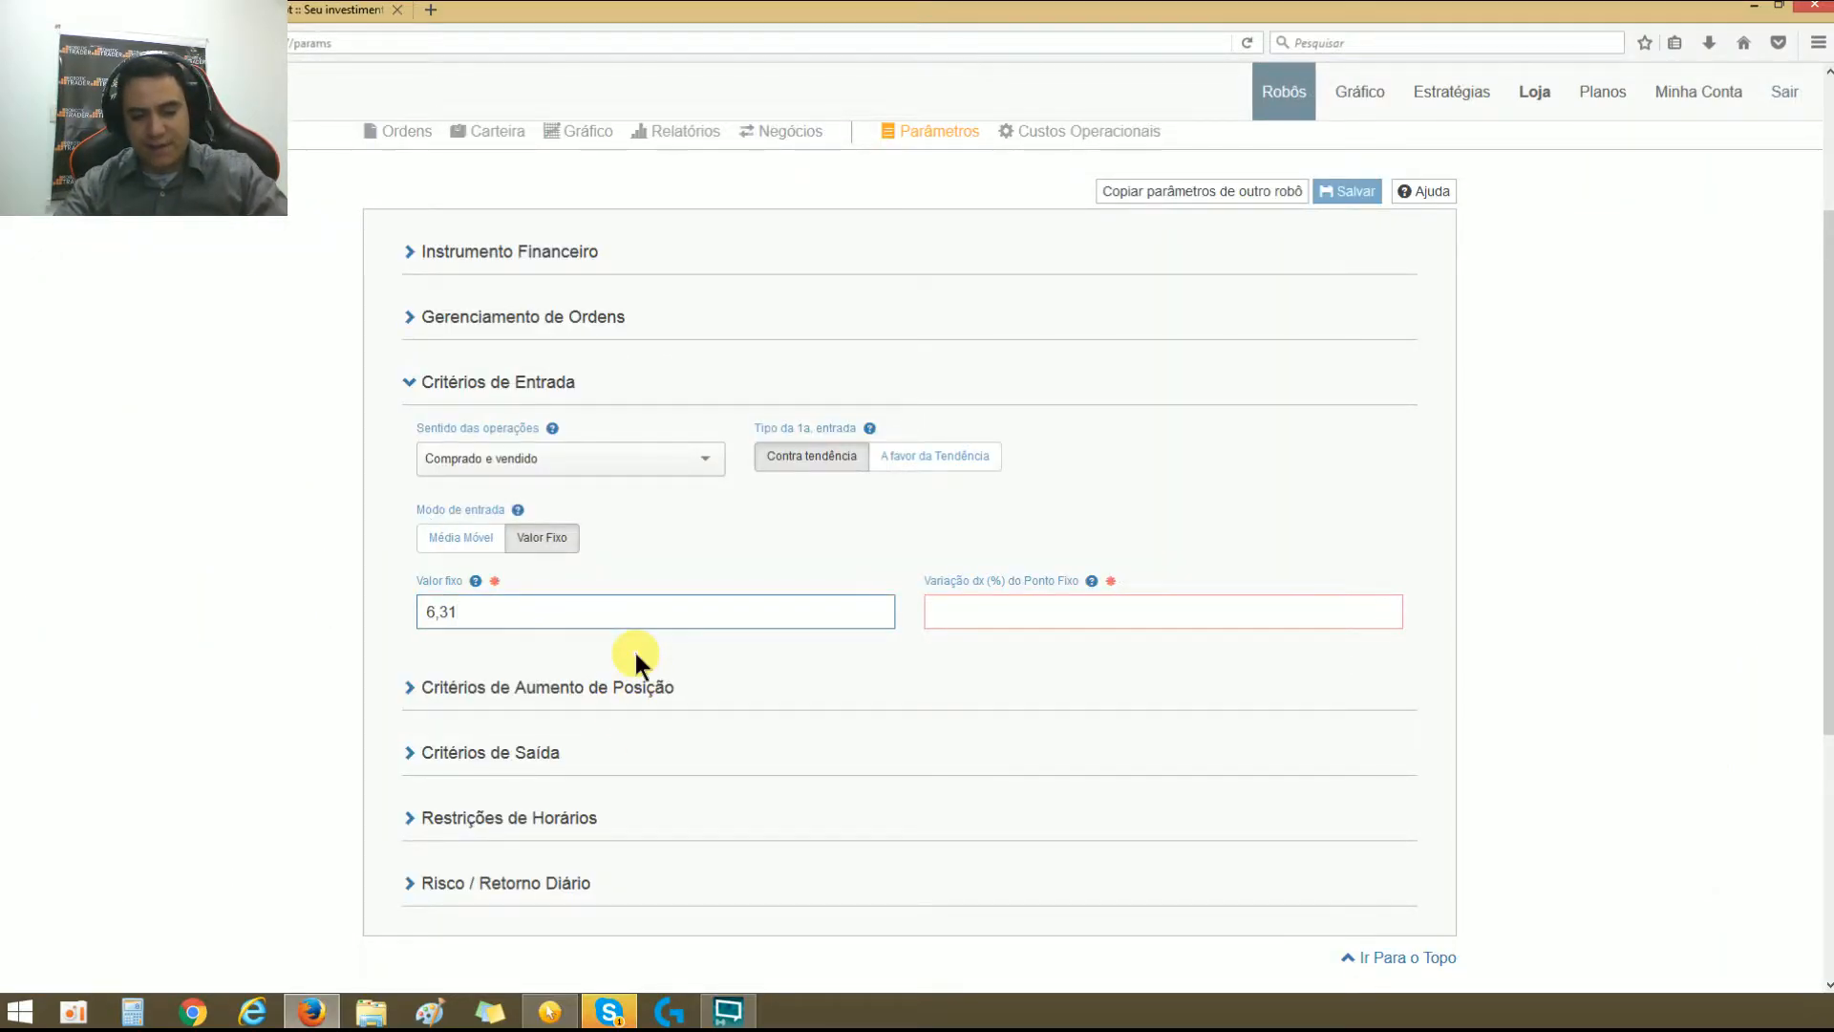
{"action": "type", "text": "3000"}
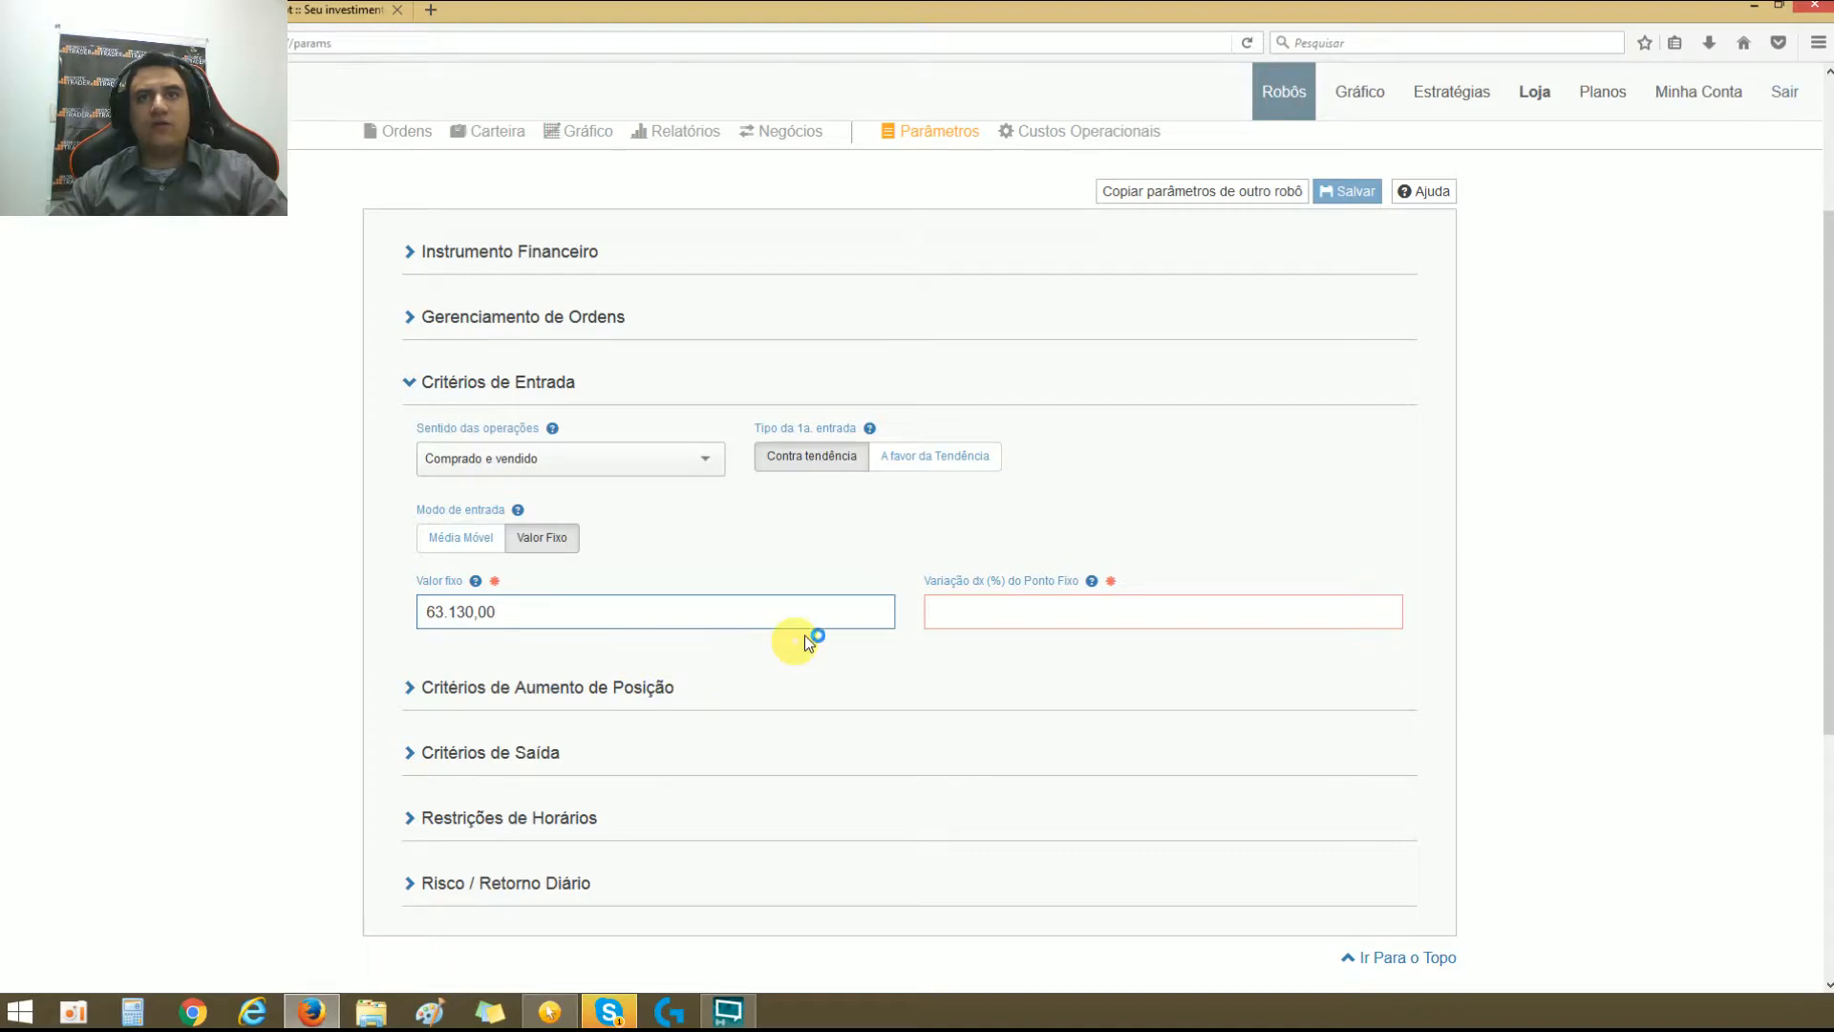
Step: Set Variação dx (%) do Ponto Fixo to 1
{"action": "left_click", "coordinate": [937, 611]}
{"action": "type", "text": "1"}
{"action": "left_click", "coordinate": [895, 701]}
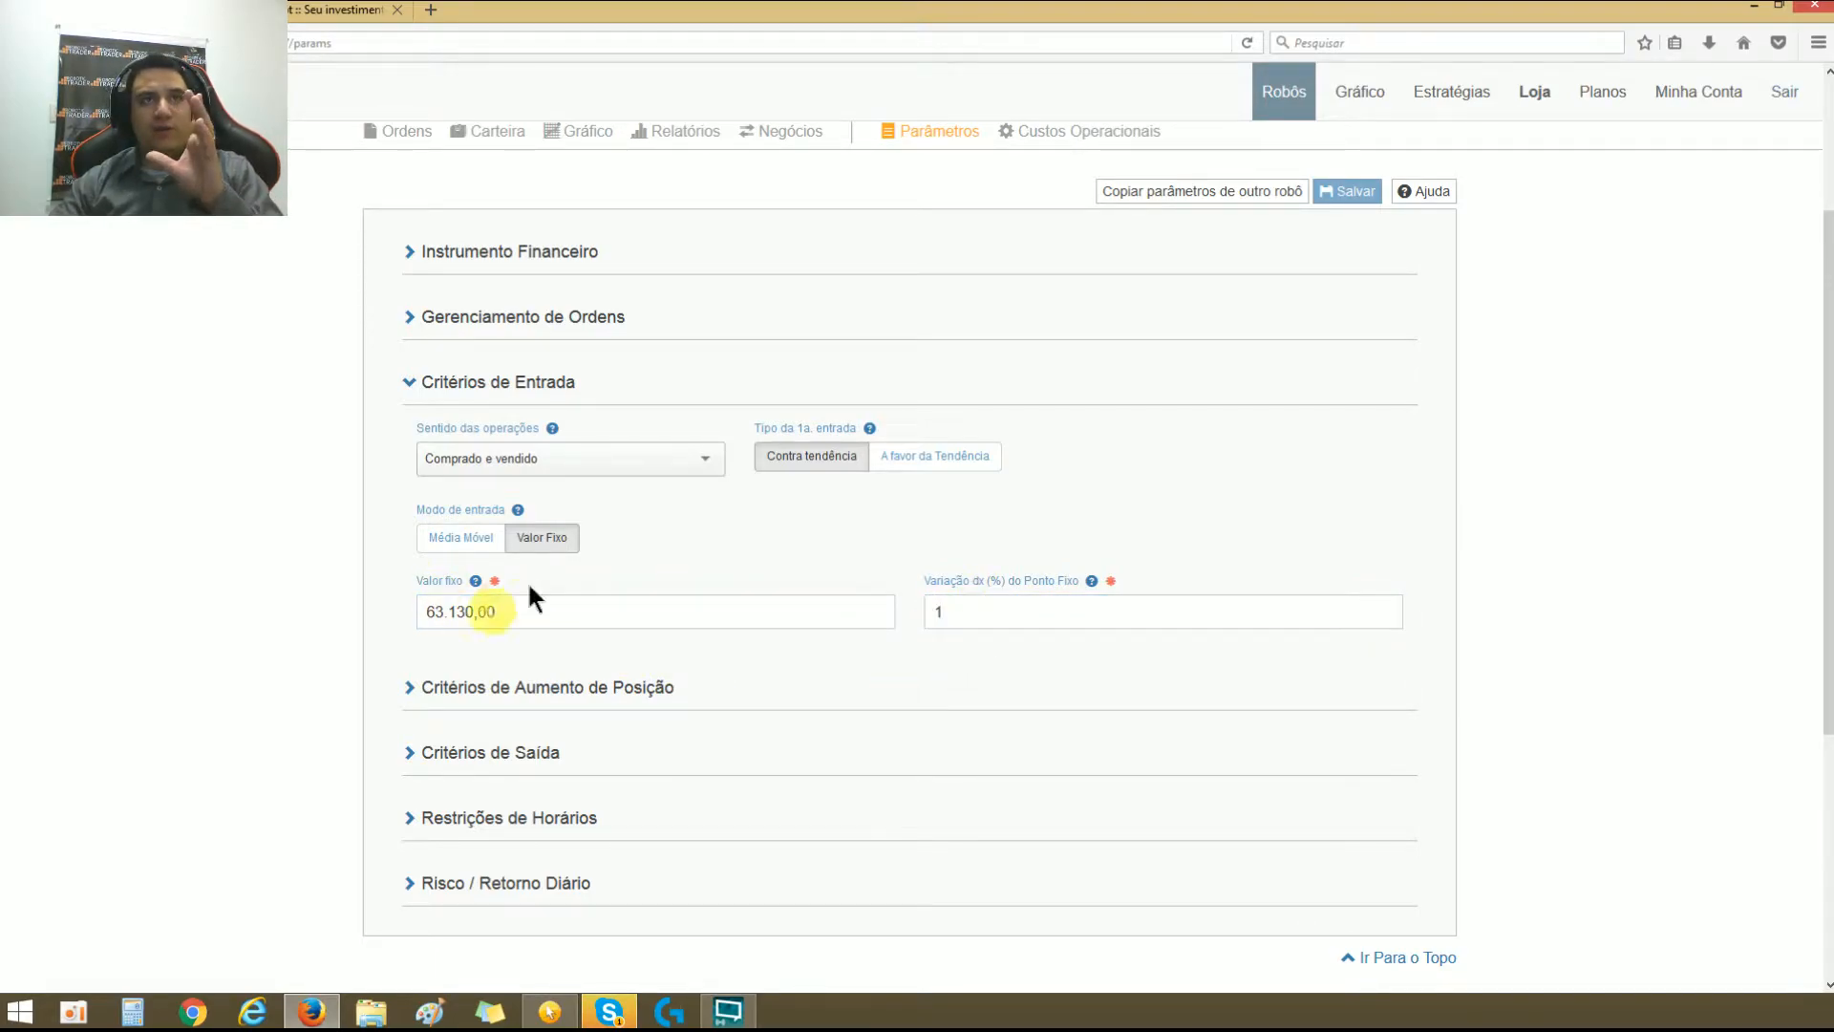
Step: Examine the digits and decimals of the fixed entry value together with its percentage variation
{"action": "left_click", "coordinate": [468, 612]}
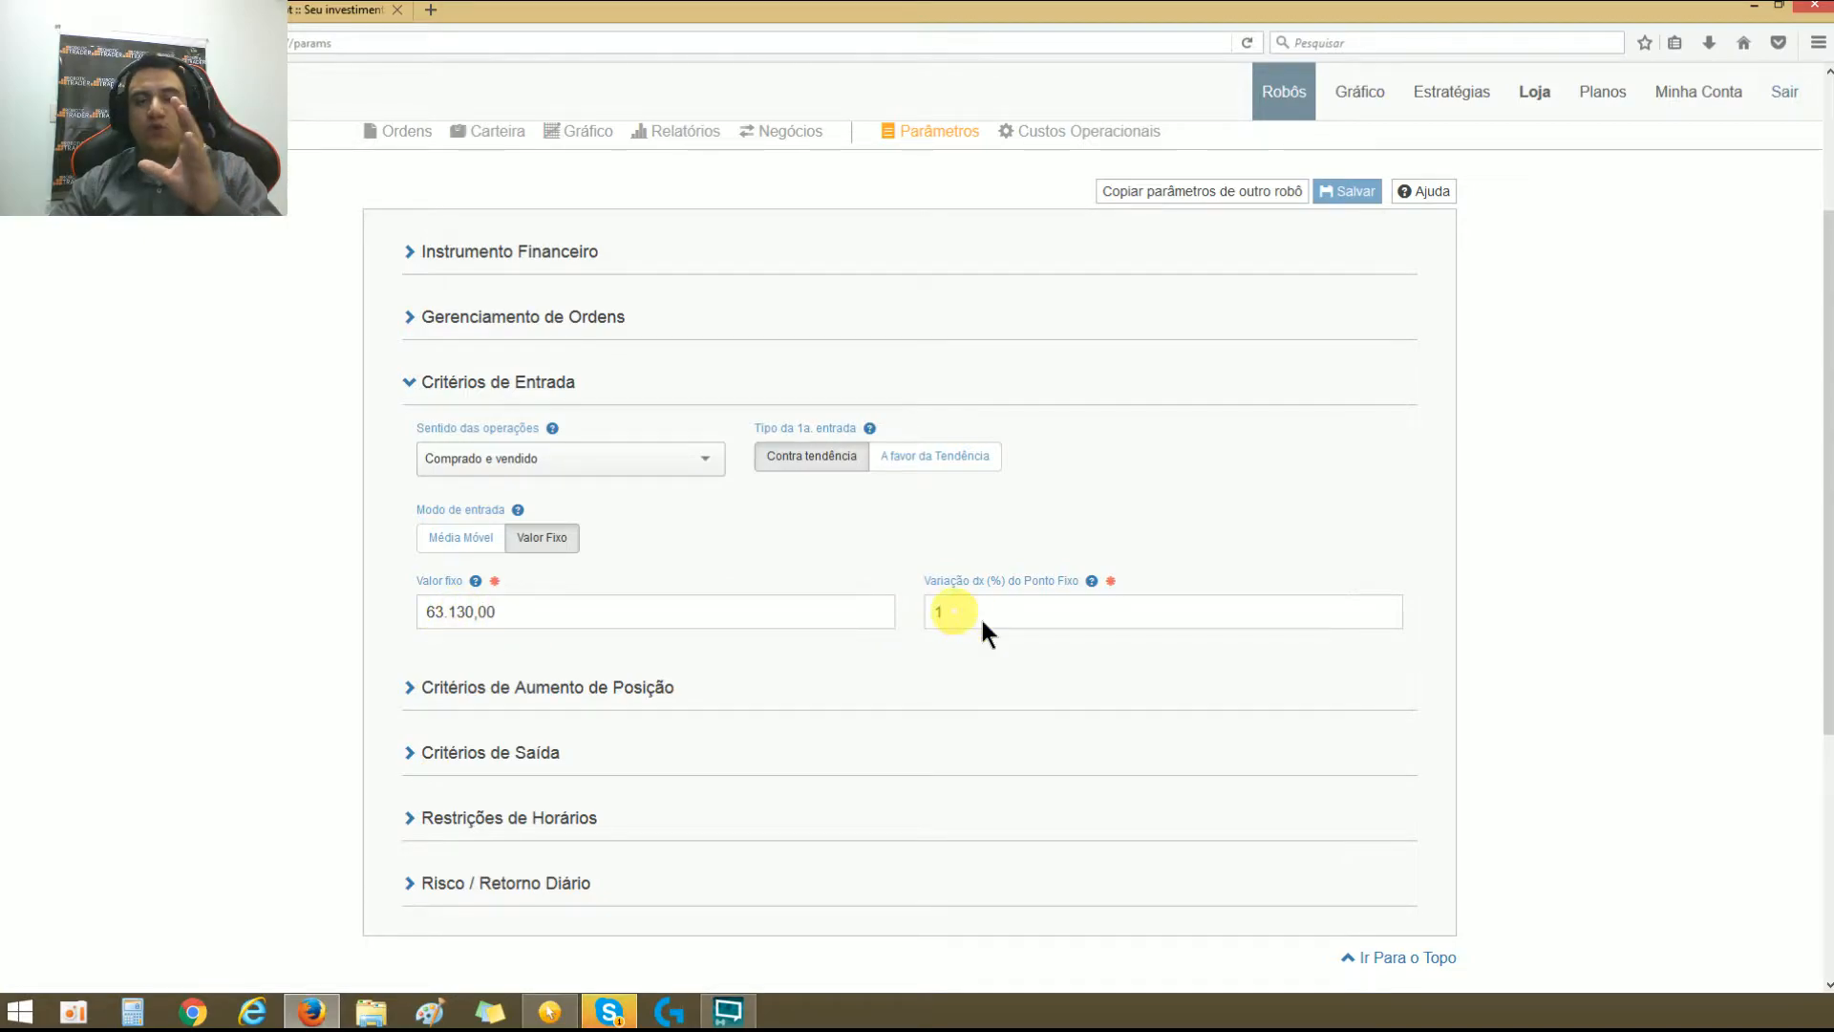
{"action": "left_click", "coordinate": [879, 682]}
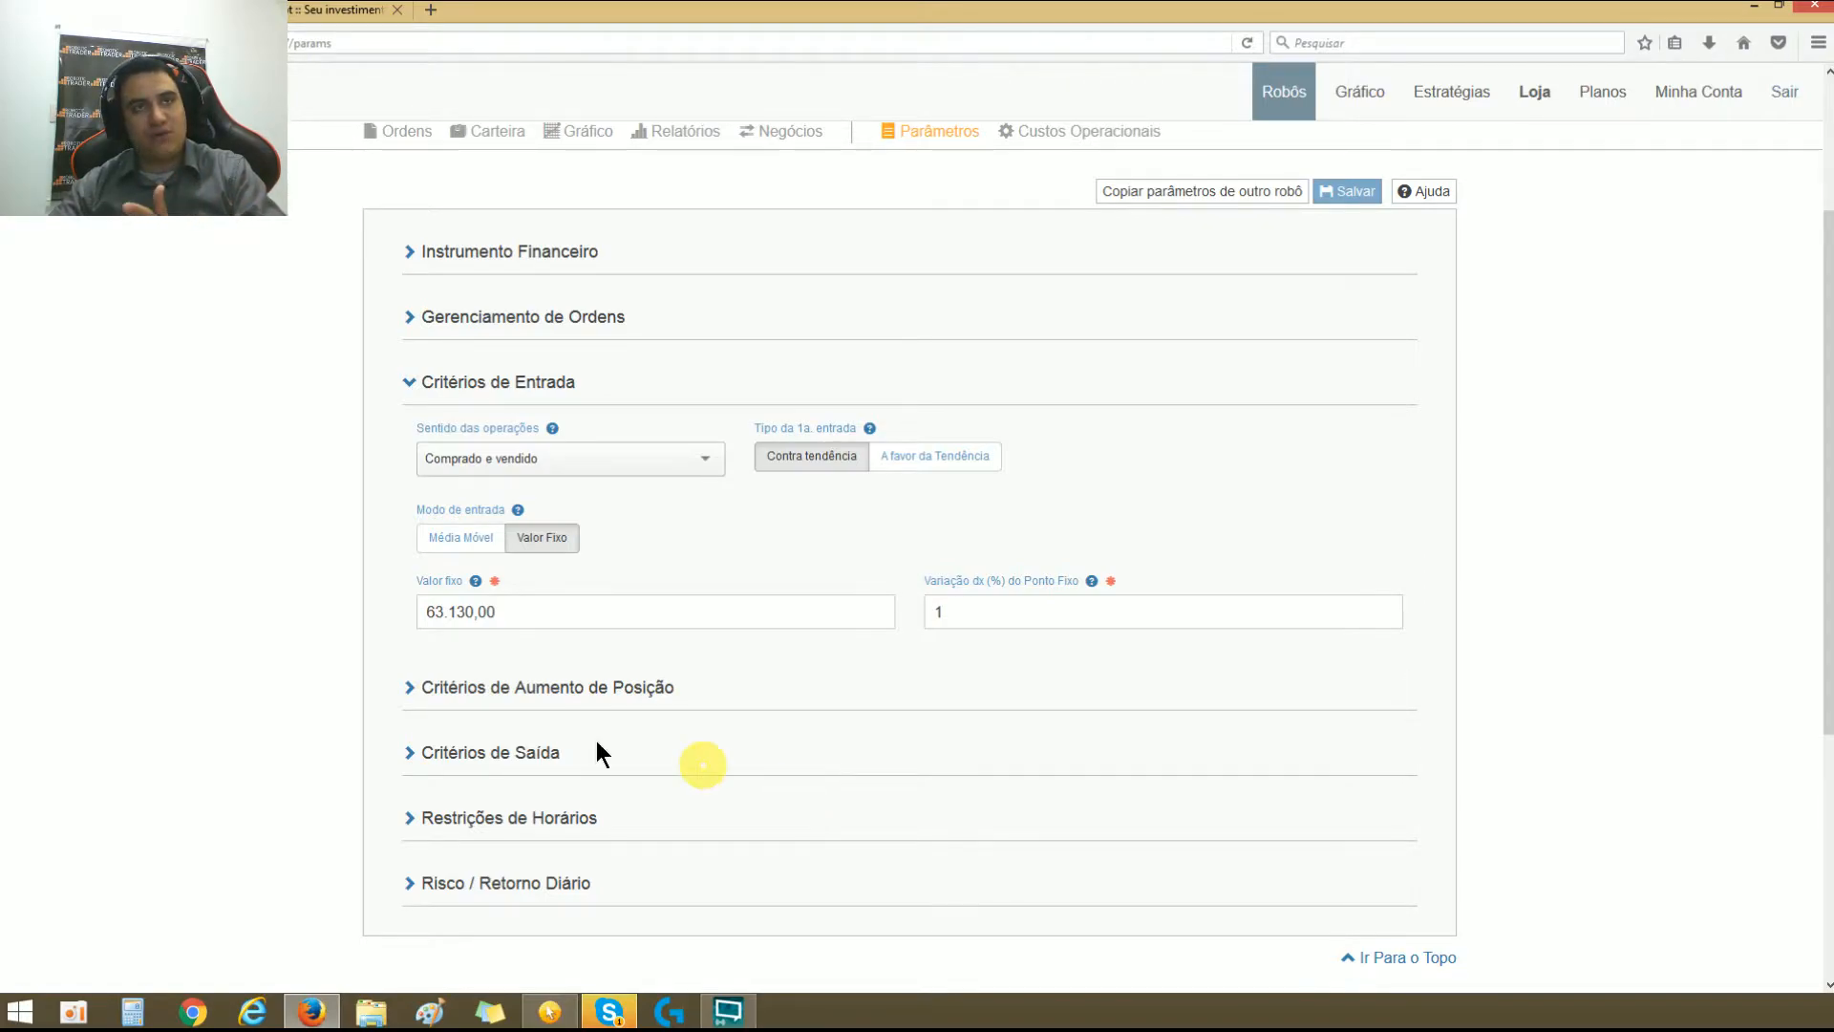
{"action": "double_click", "coordinate": [466, 612]}
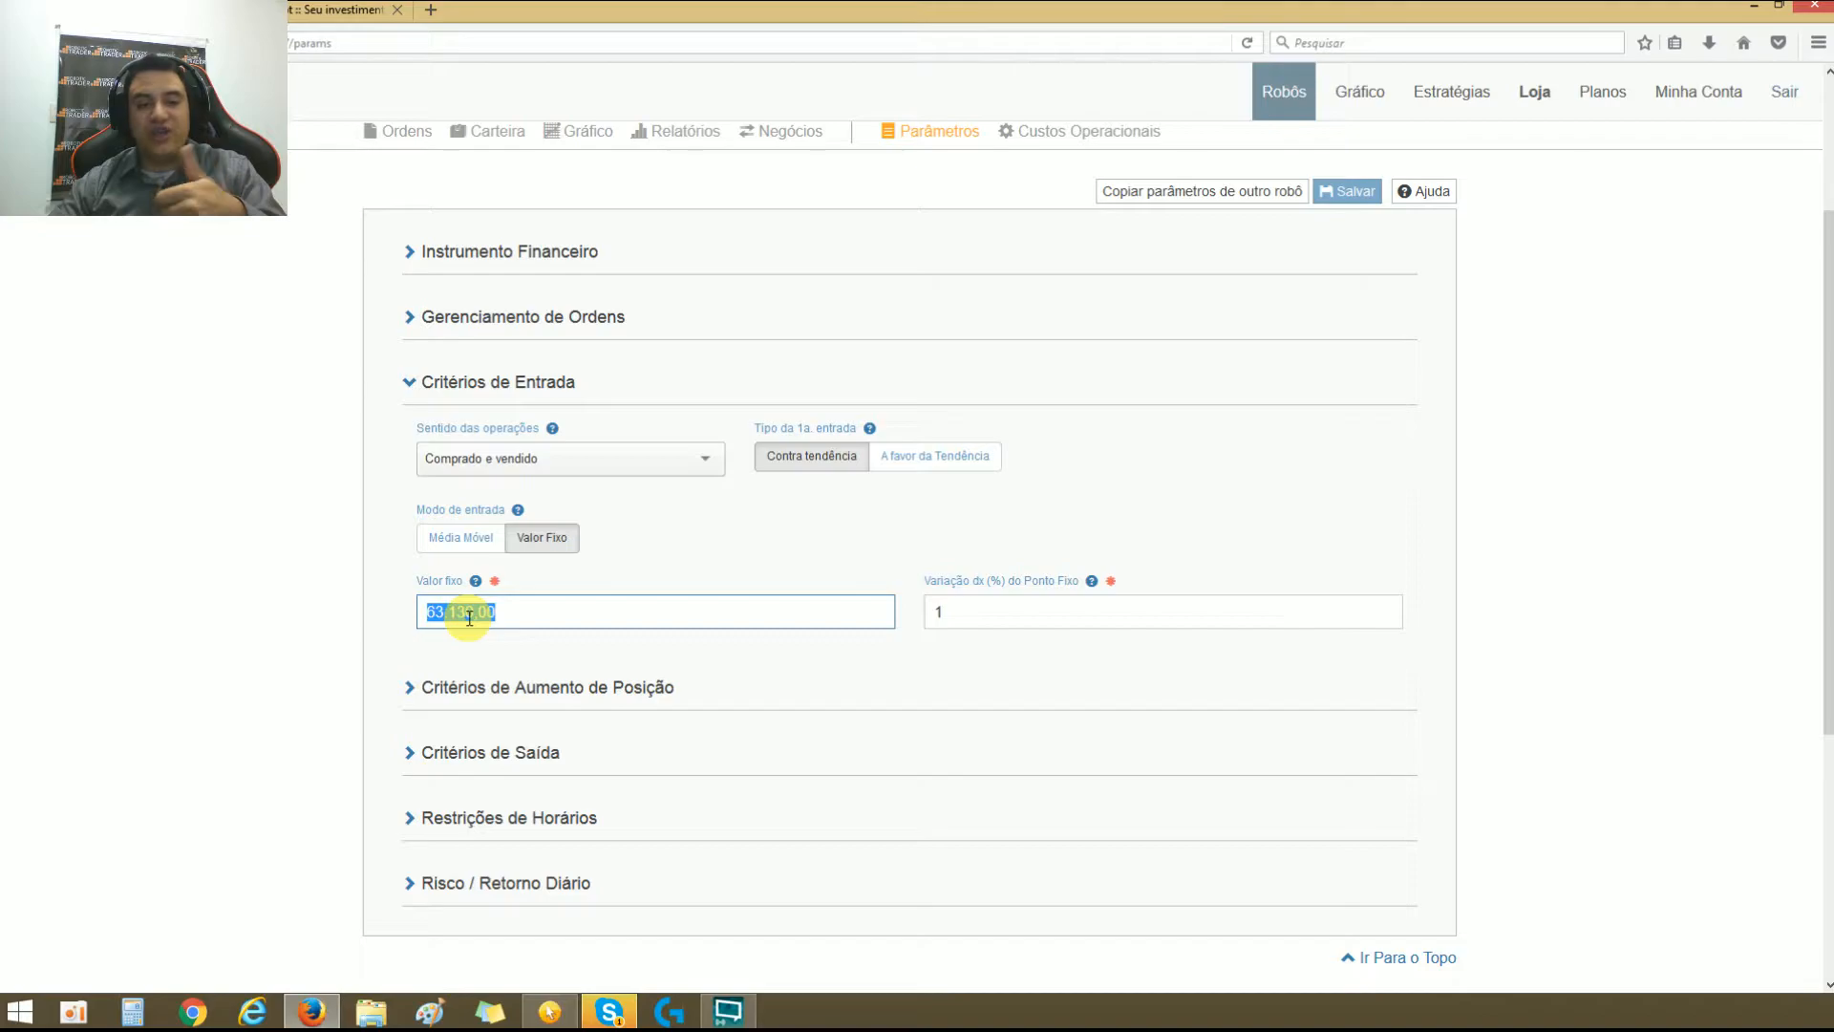
{"action": "left_click", "coordinate": [468, 619]}
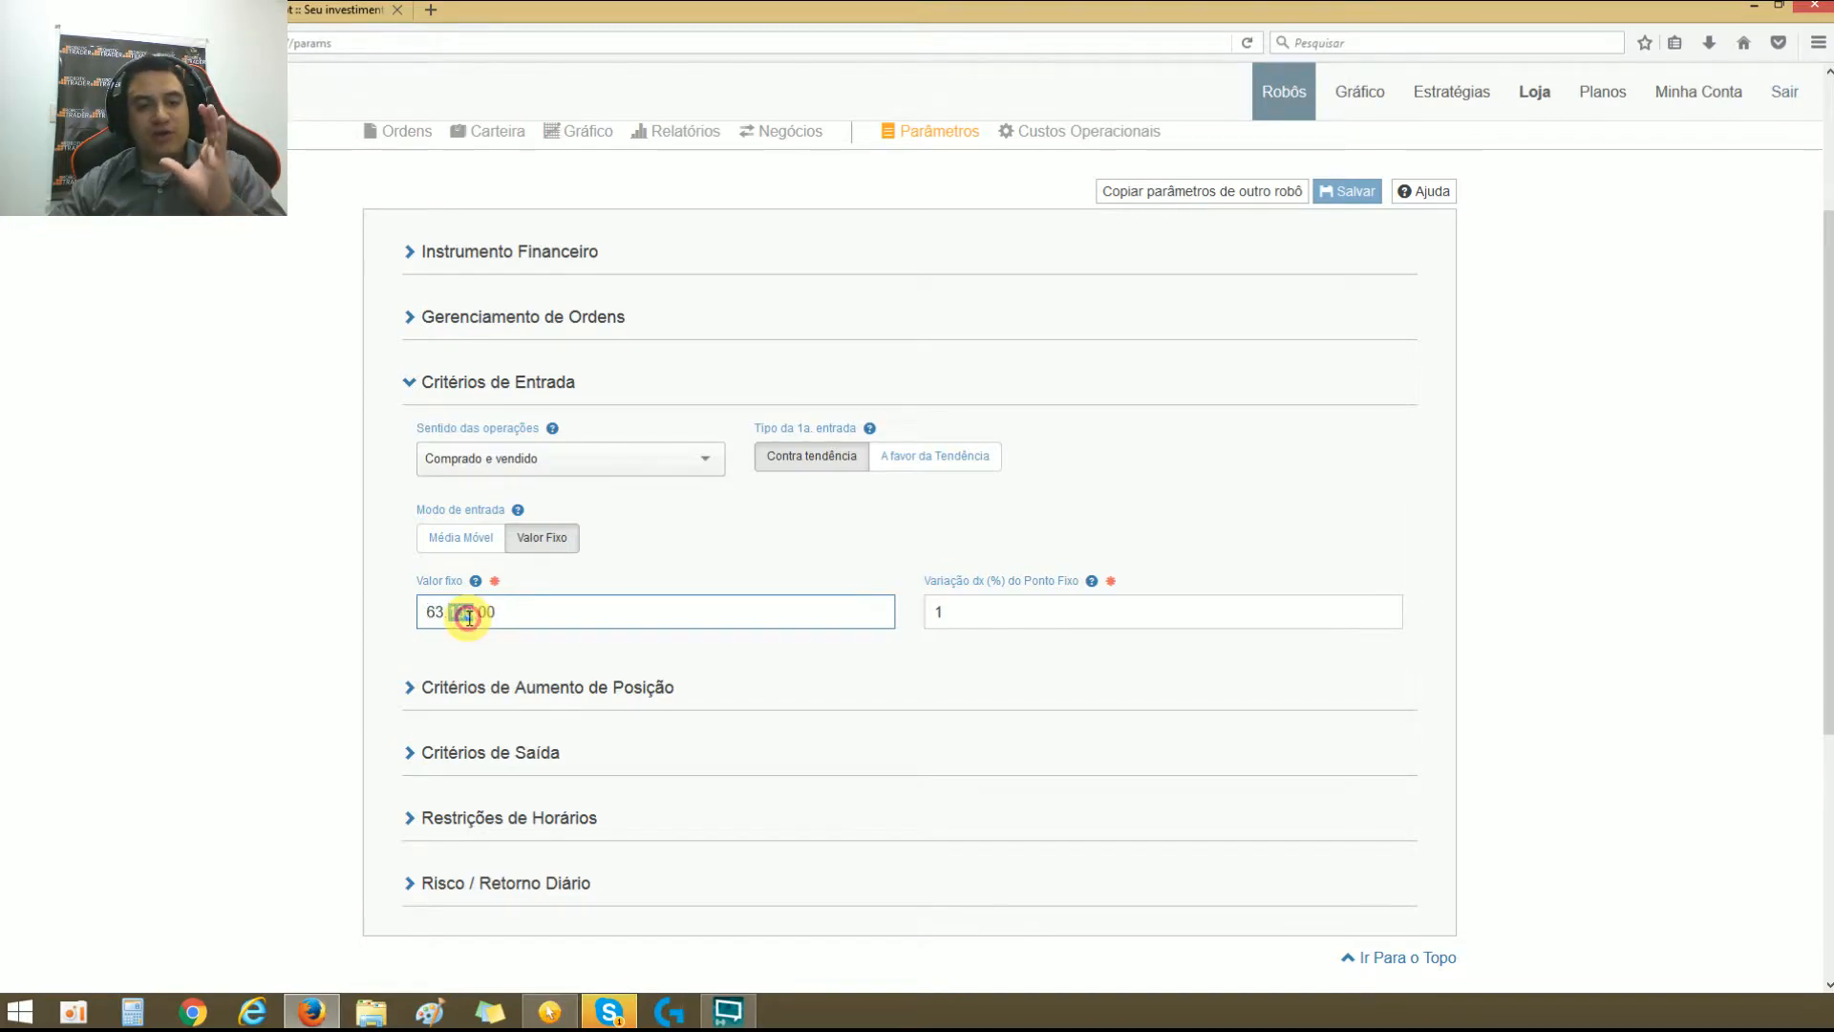
{"action": "left_click", "coordinate": [587, 619]}
{"action": "triple_click", "coordinate": [587, 619]}
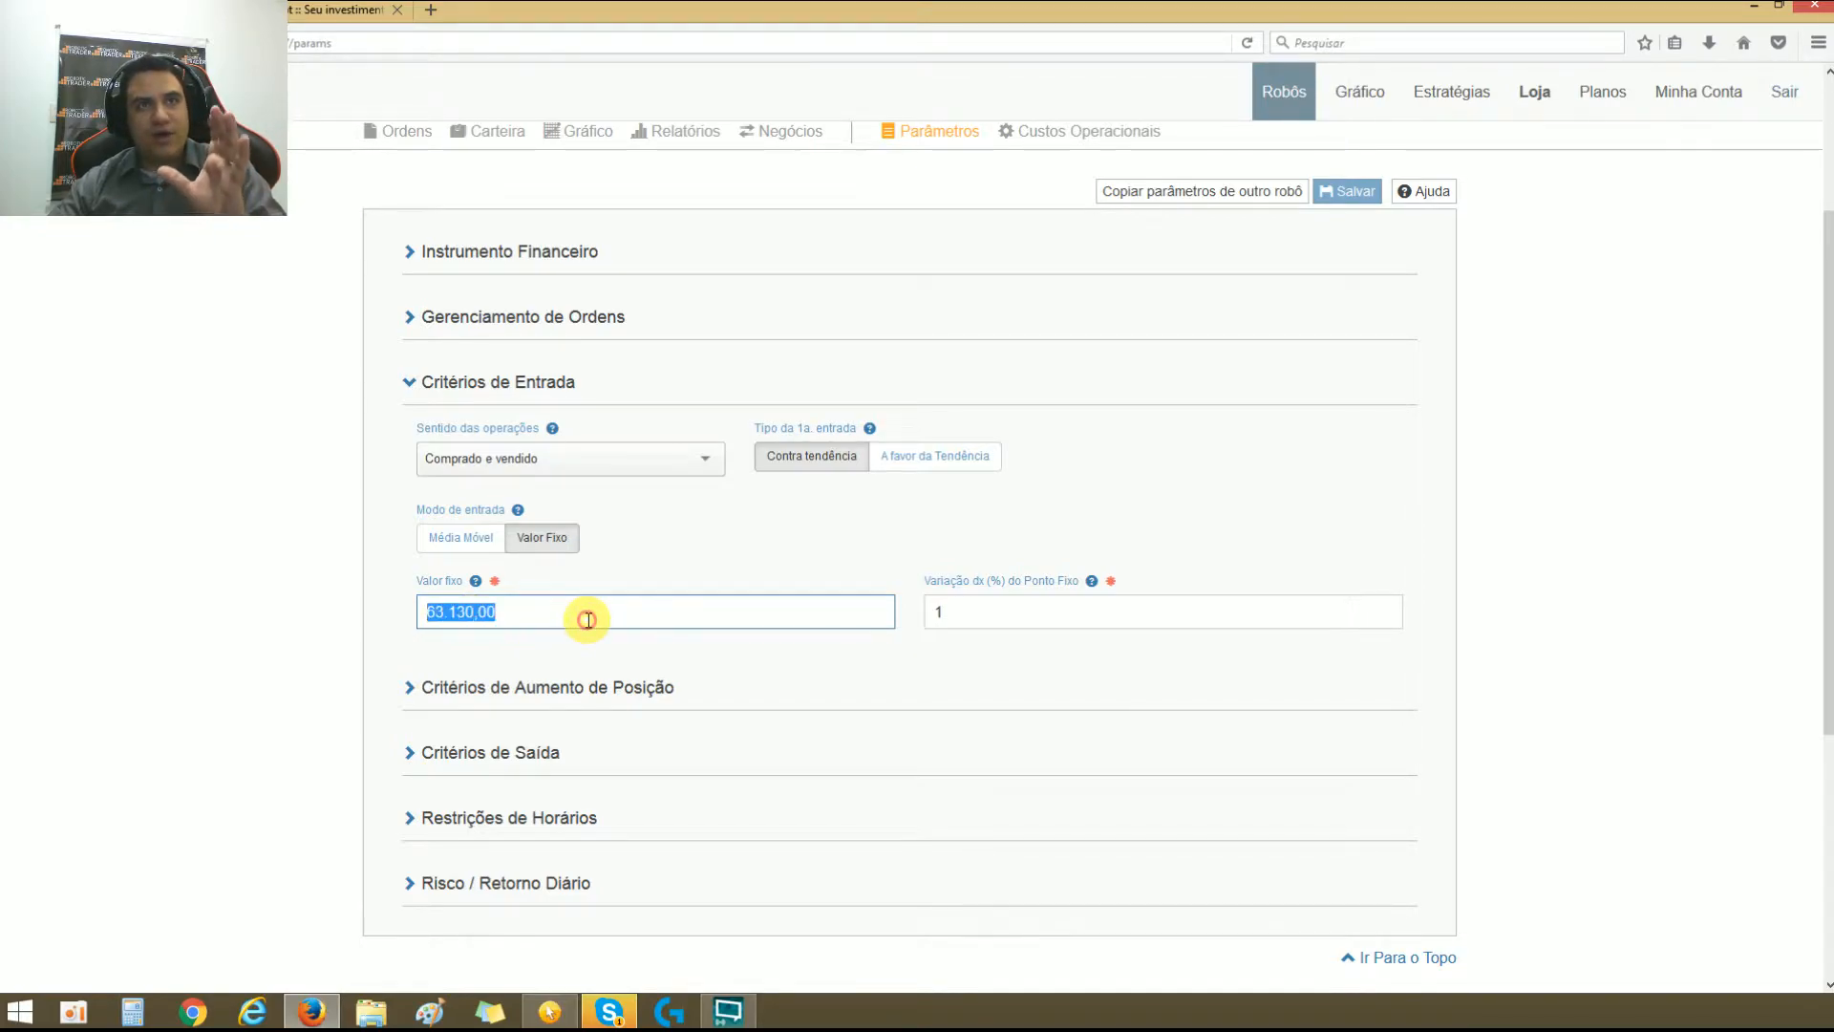
{"action": "double_click", "coordinate": [587, 619]}
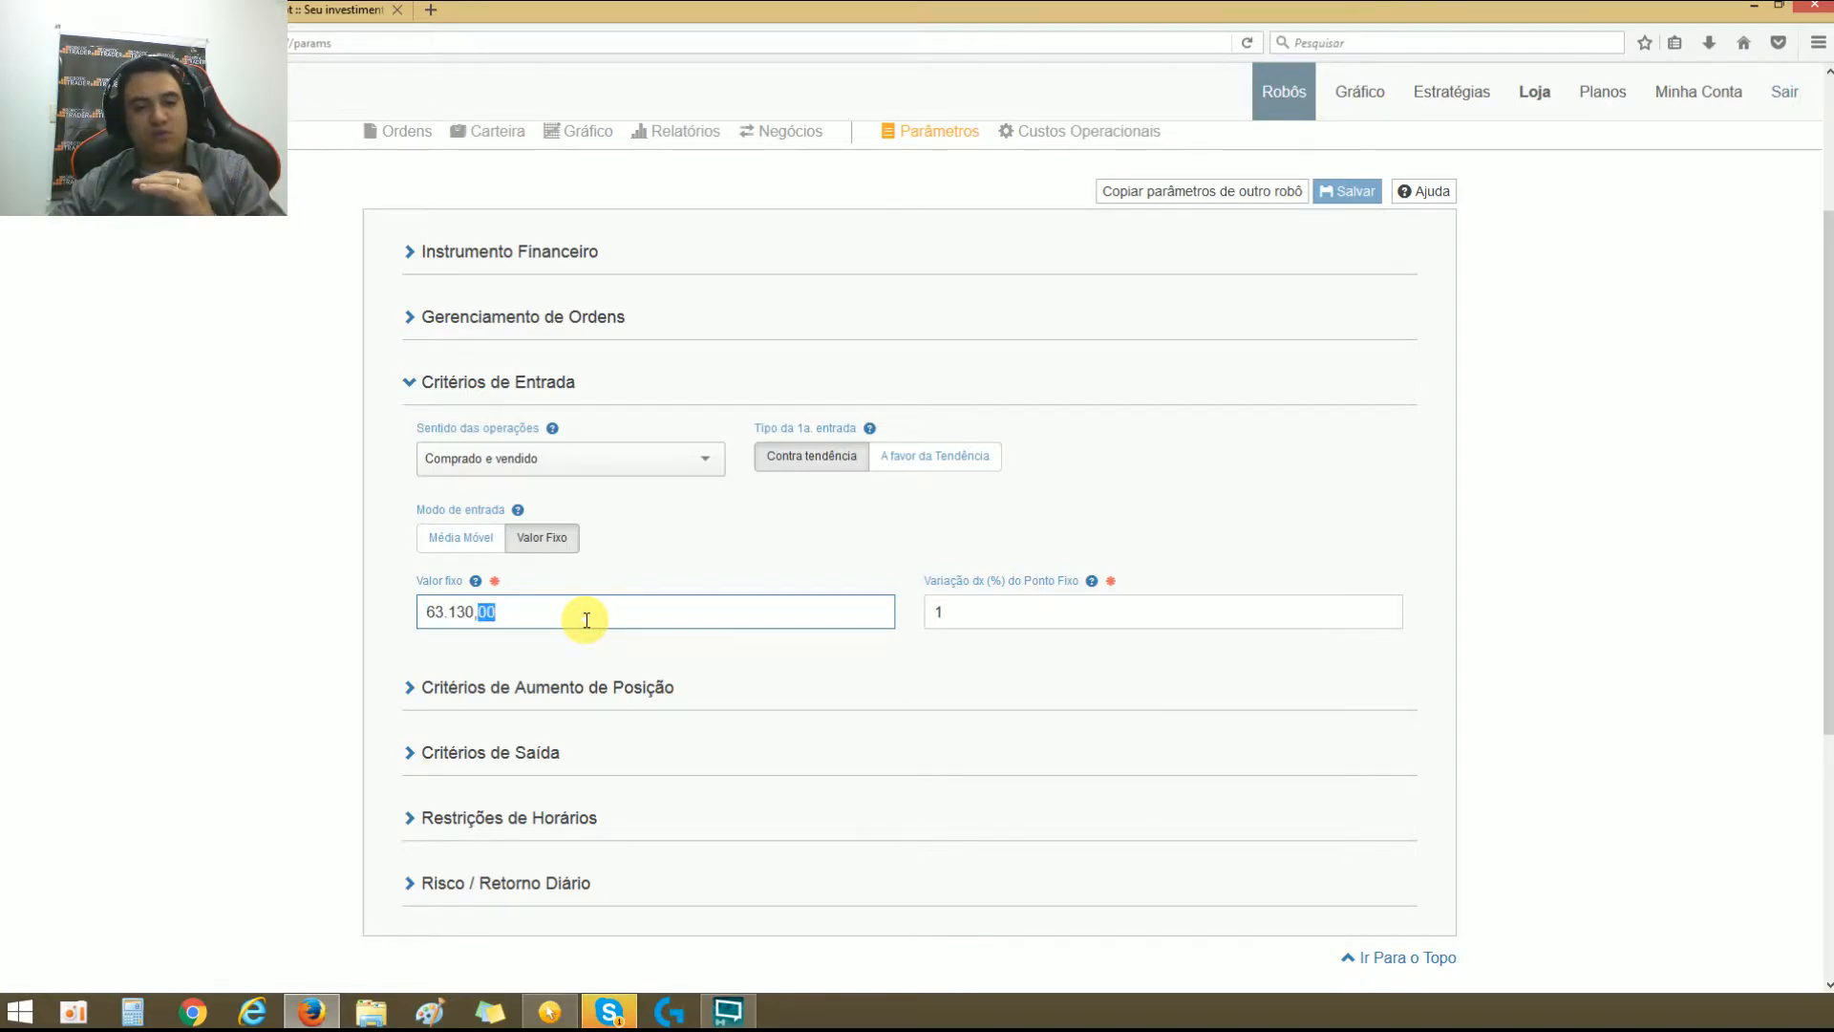
Step: Replace the fixed entry value with 3.213,00
{"action": "triple_click", "coordinate": [480, 611]}
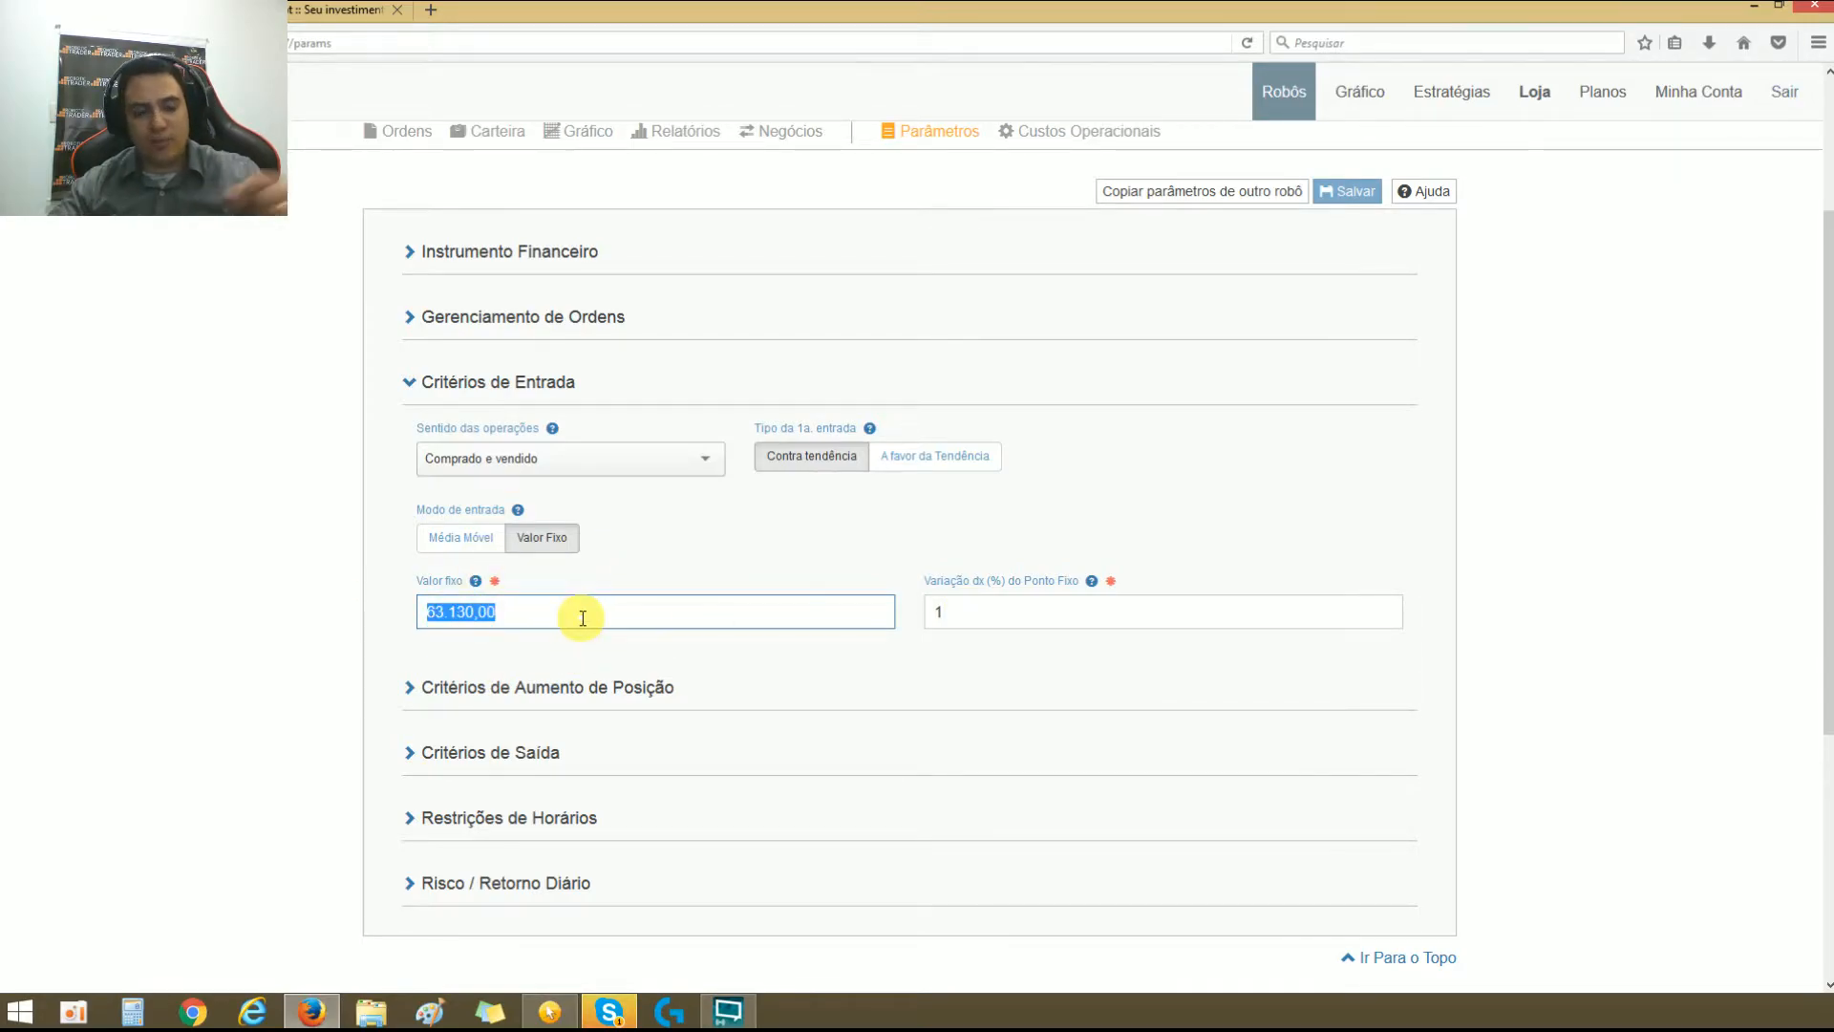
{"action": "type", "text": "32"}
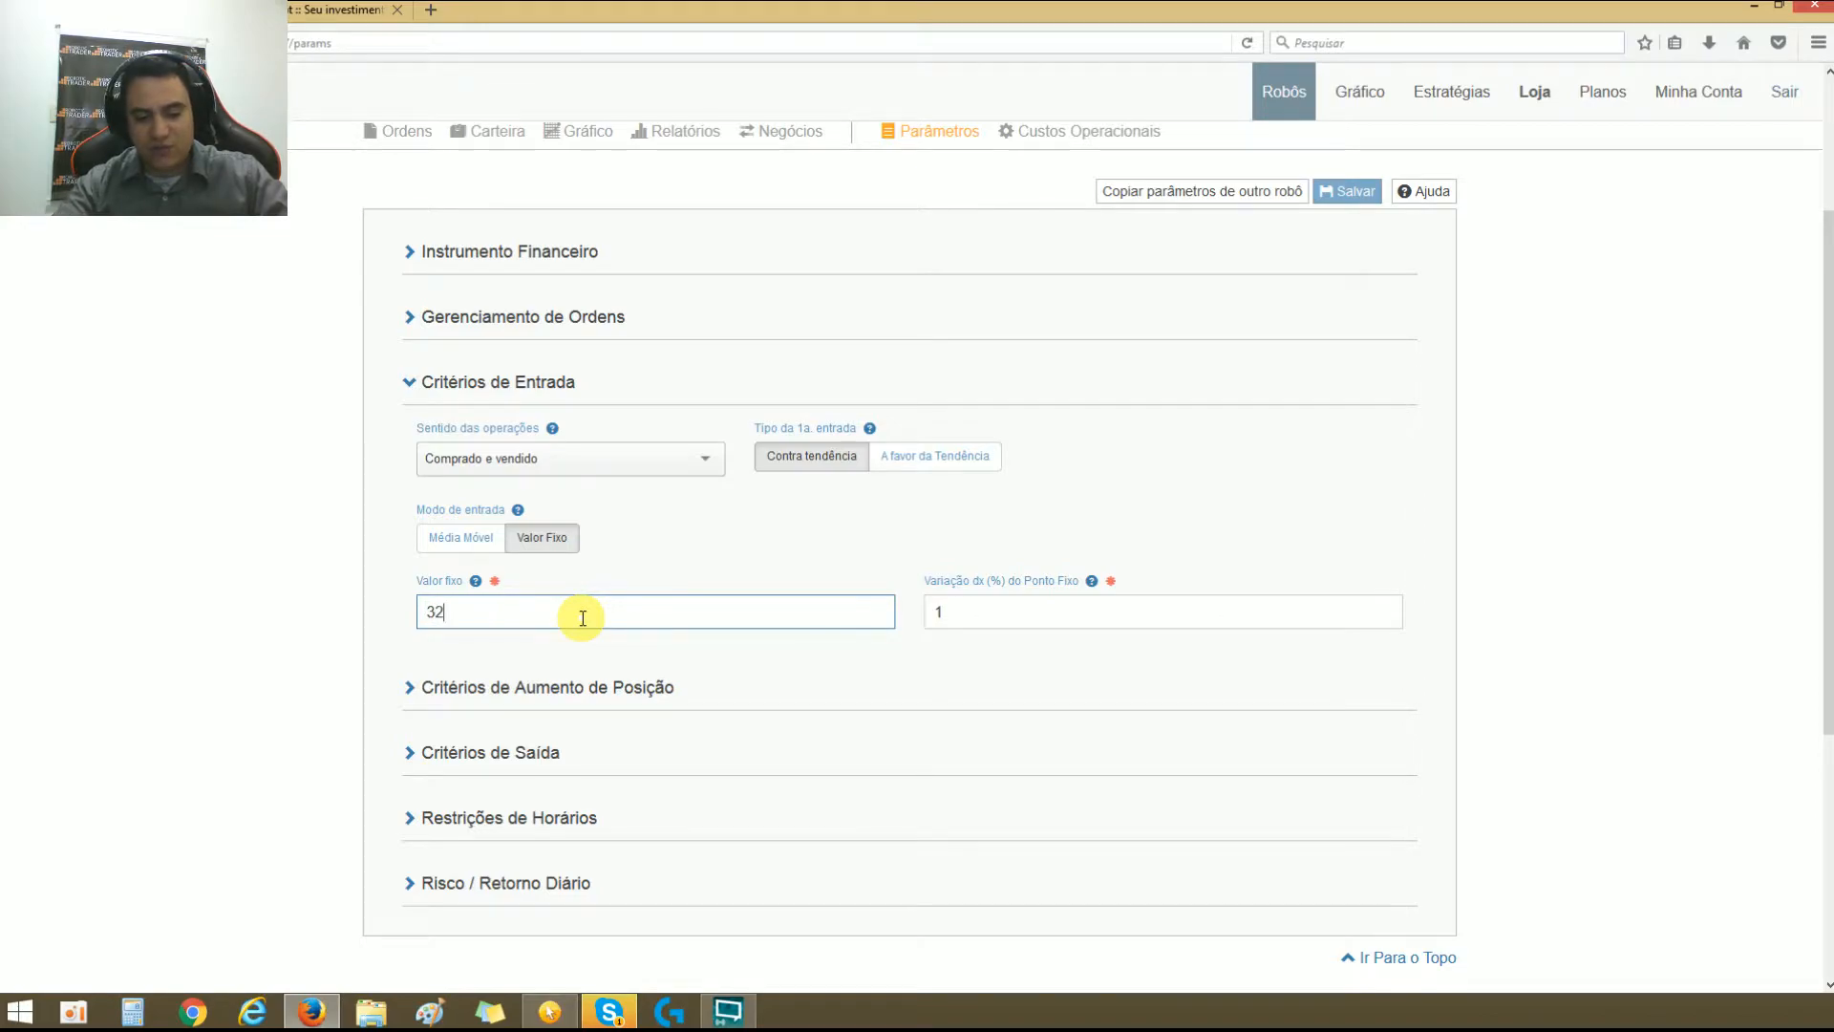
{"action": "type", "text": ",1300"}
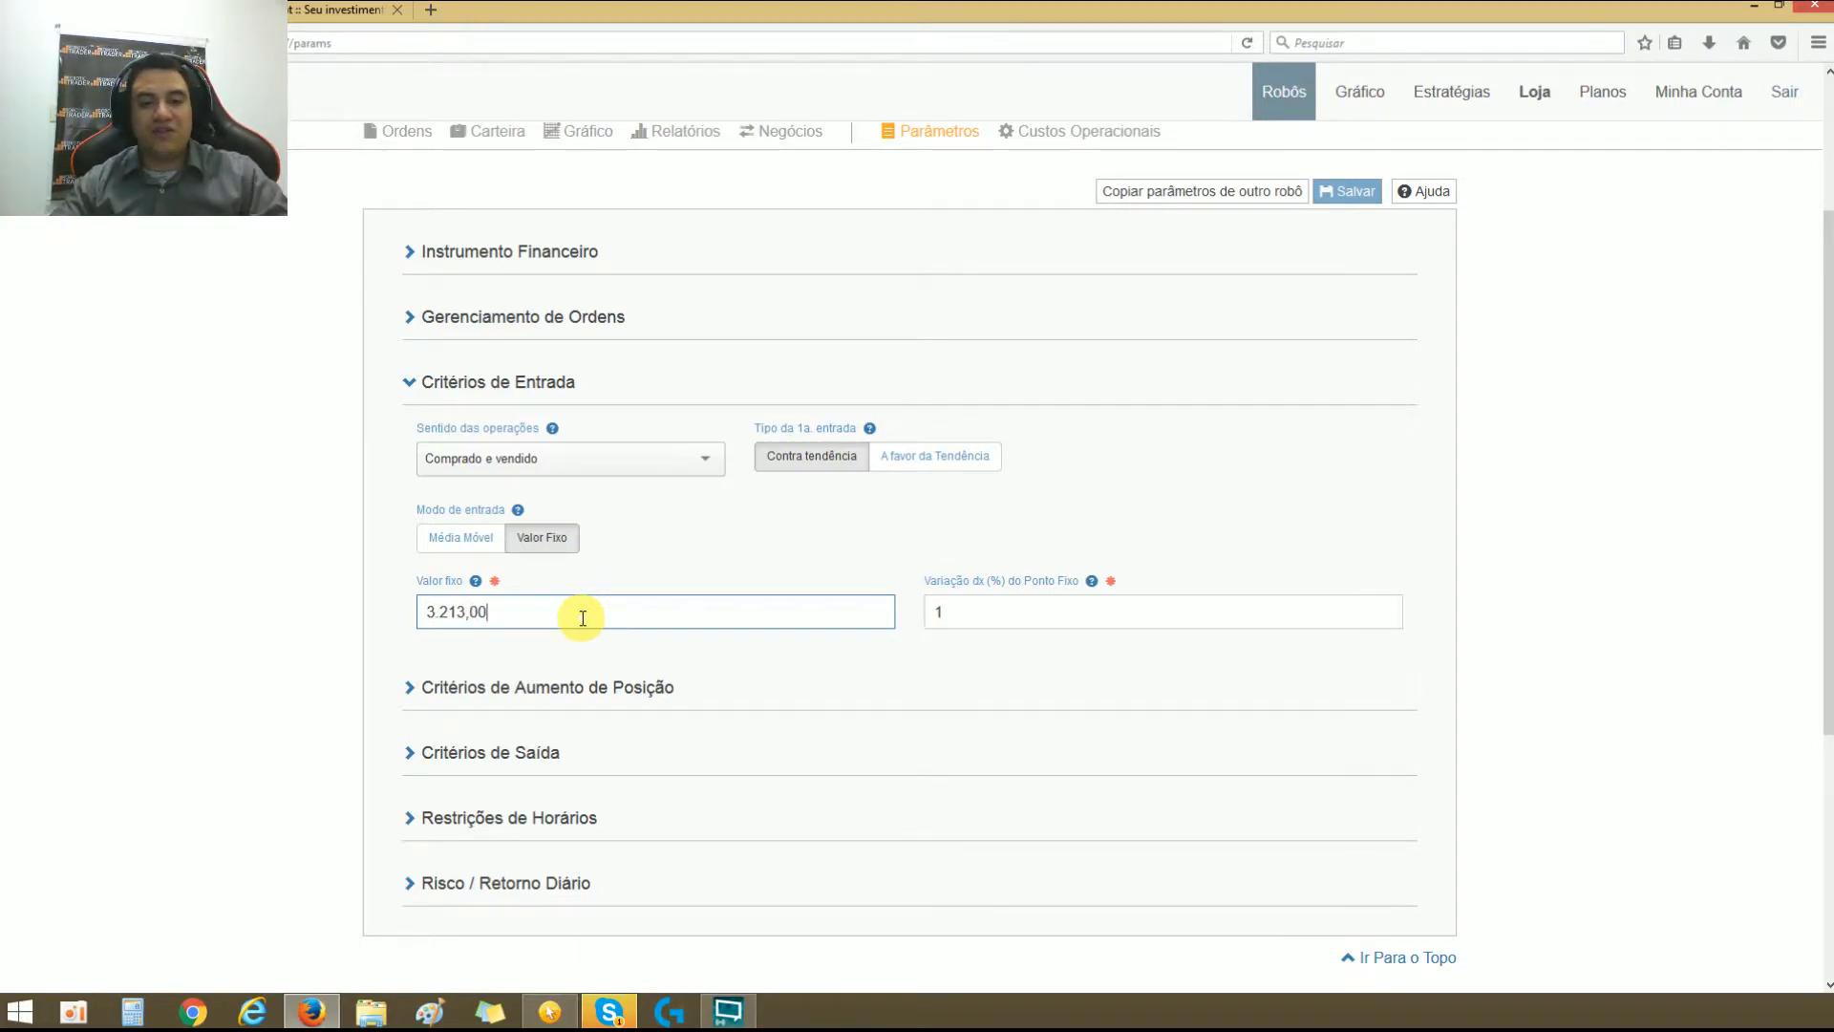
Step: Set Valor fixo to 15,50 in the entry criteria
{"action": "triple_click", "coordinate": [583, 618]}
{"action": "type", "text": "15"}
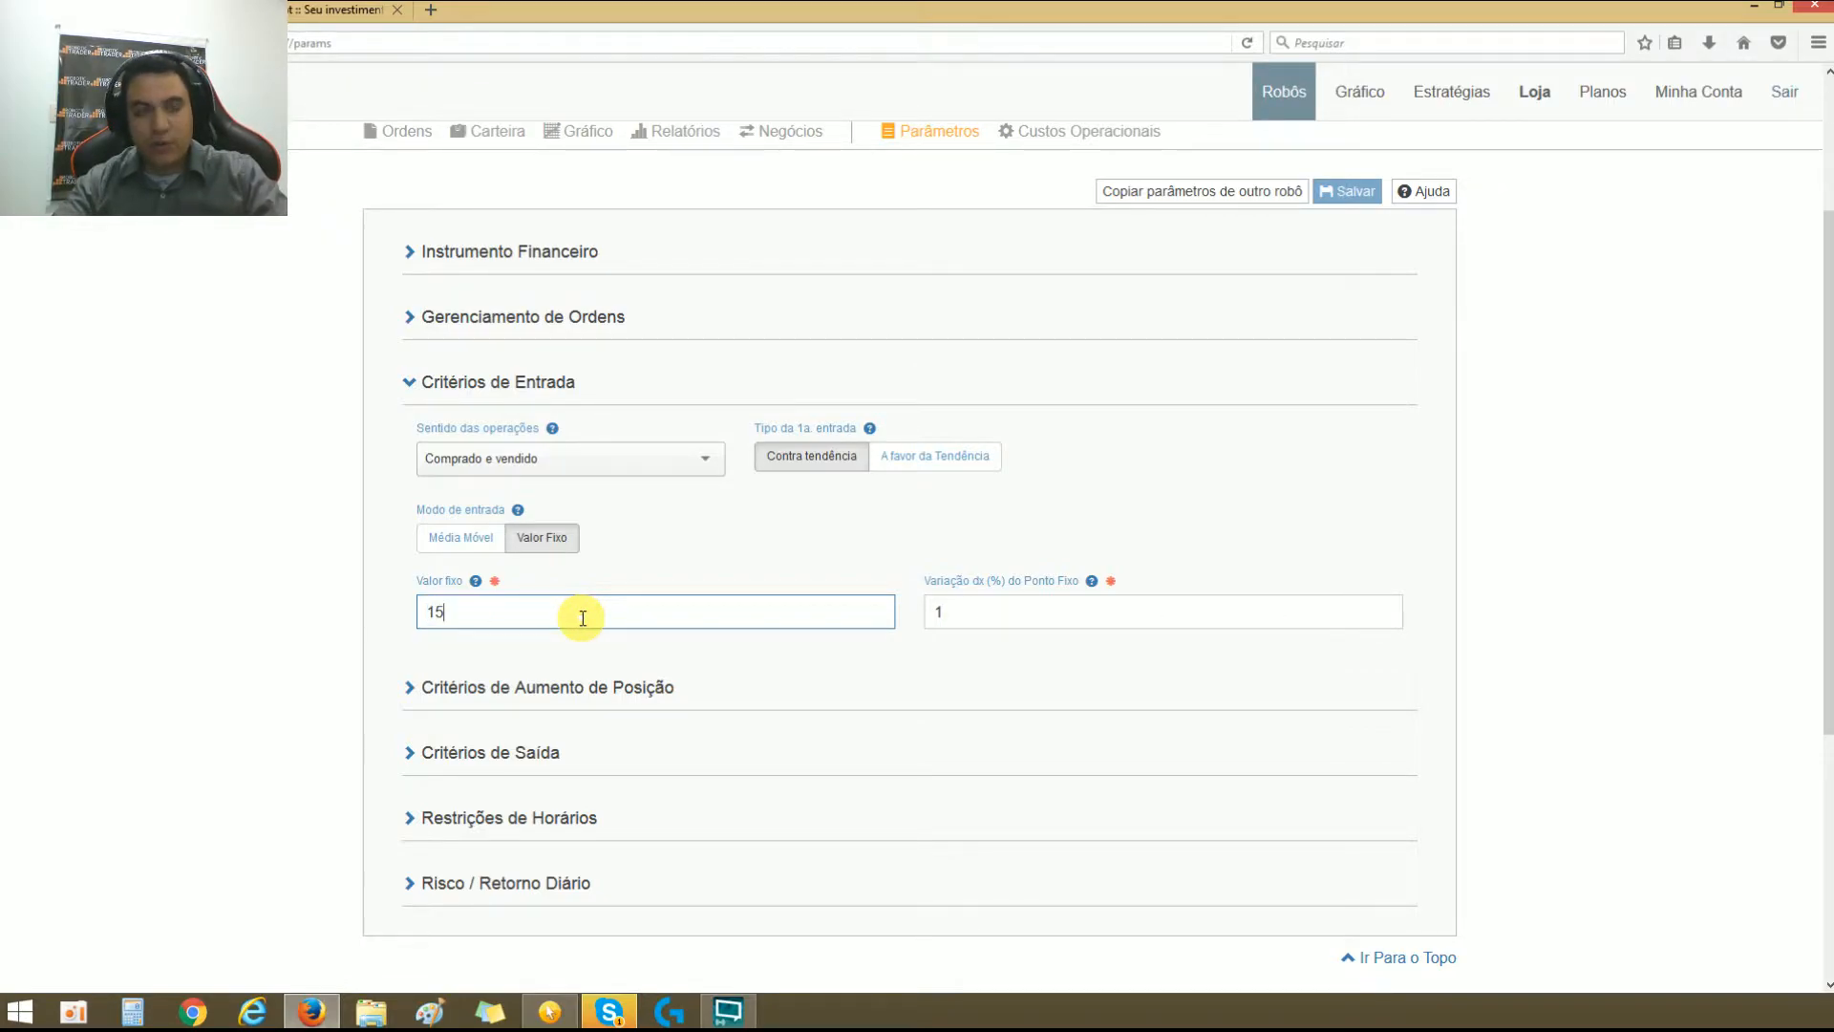
{"action": "type", "text": ",50"}
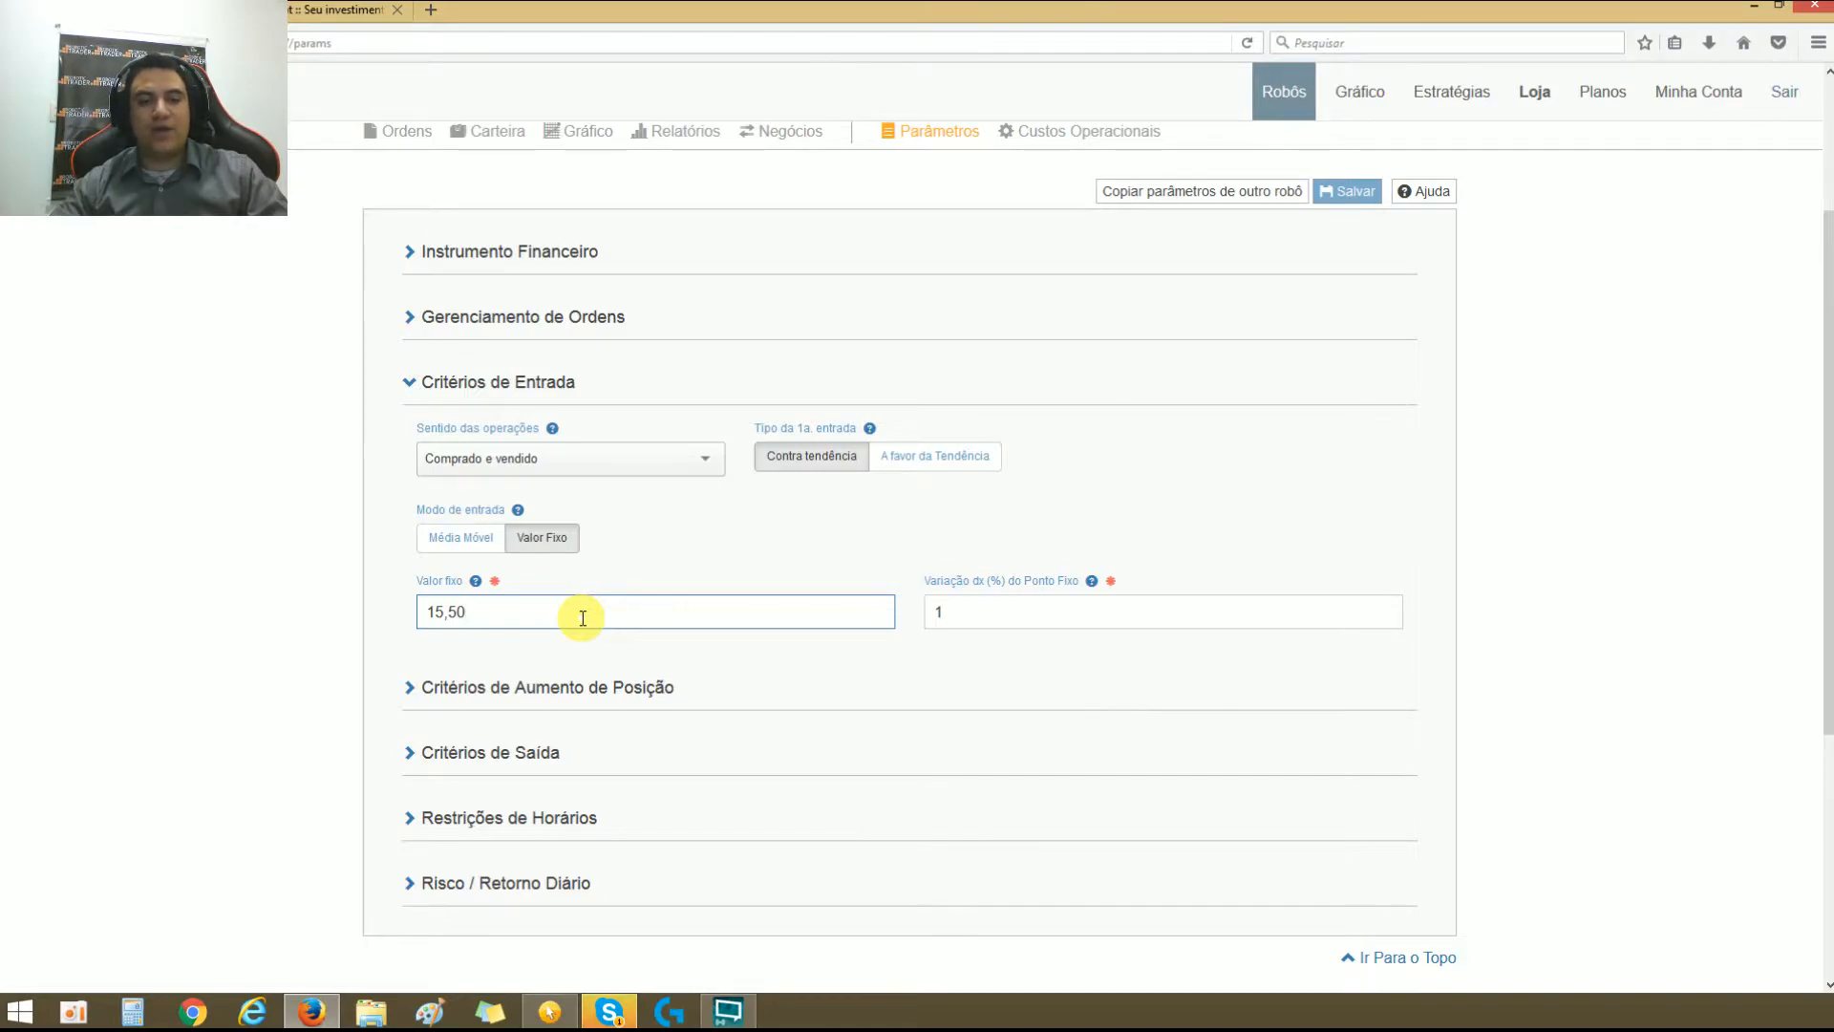
Step: Set Valor fixo to 63.000,00 in the entry criteria and select the percentage variation value
{"action": "double_click", "coordinate": [585, 616]}
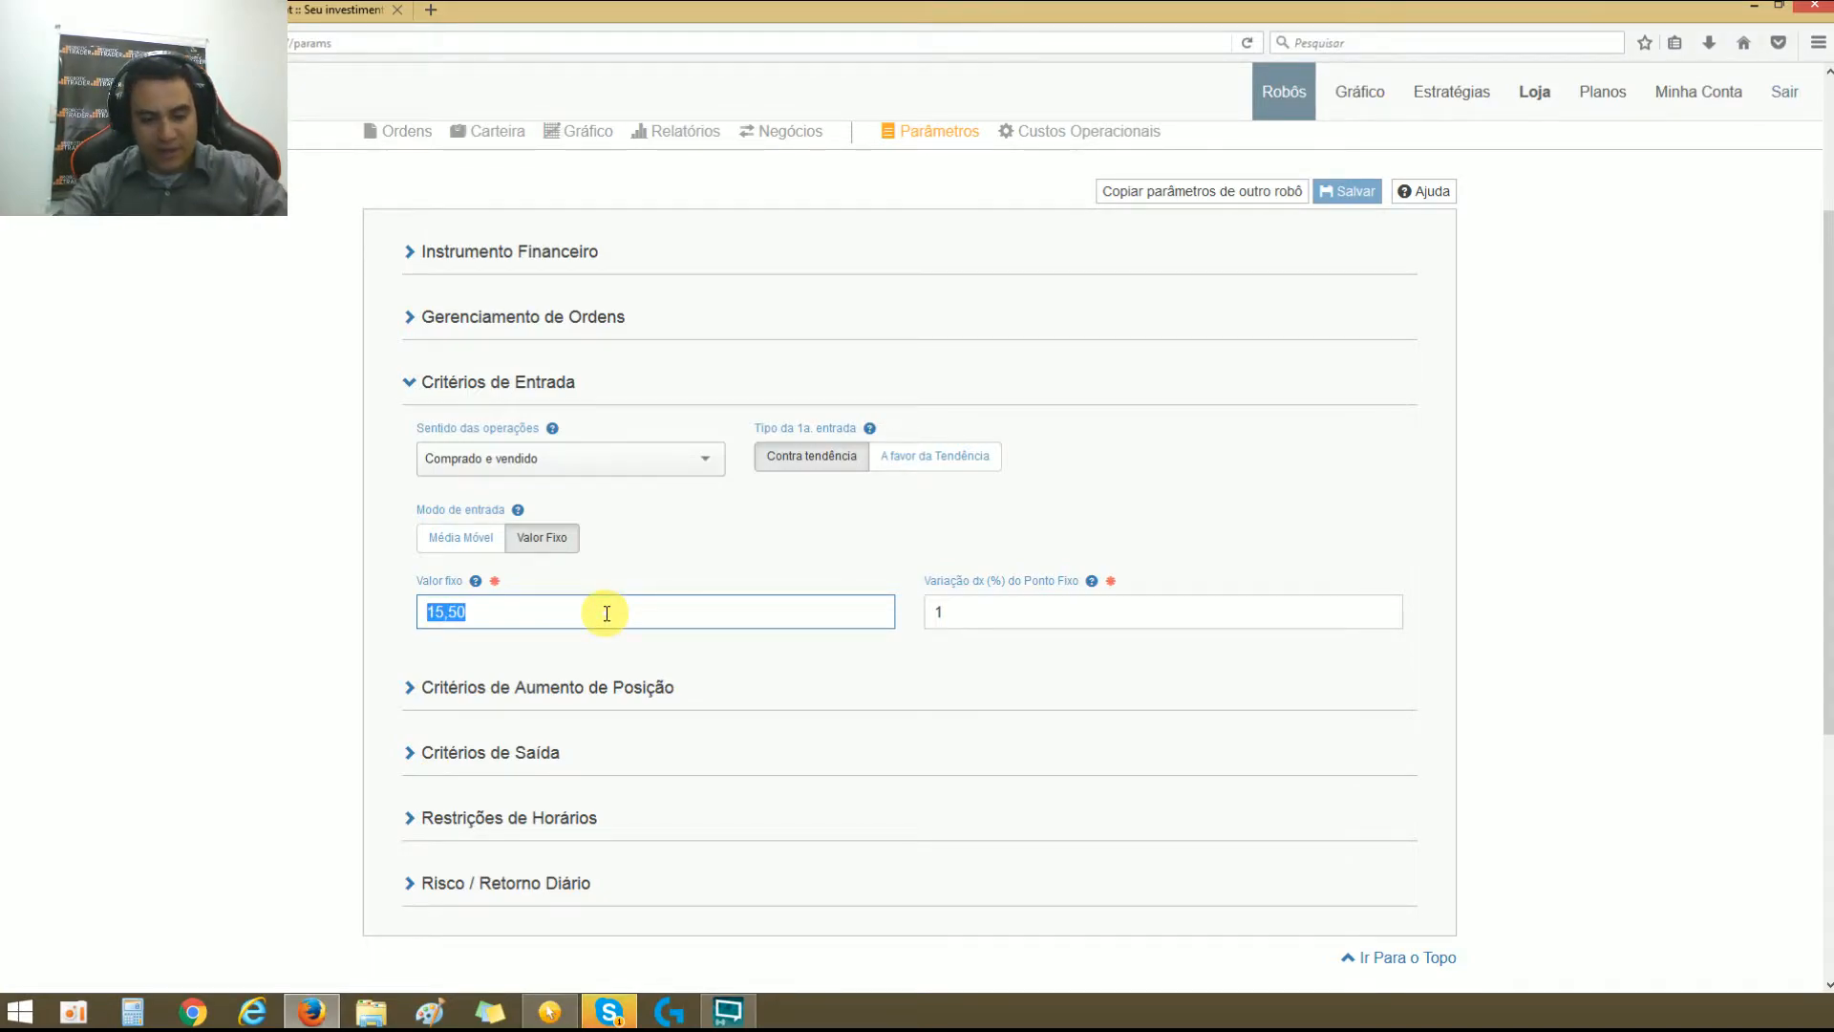
{"action": "type", "text": "6300000"}
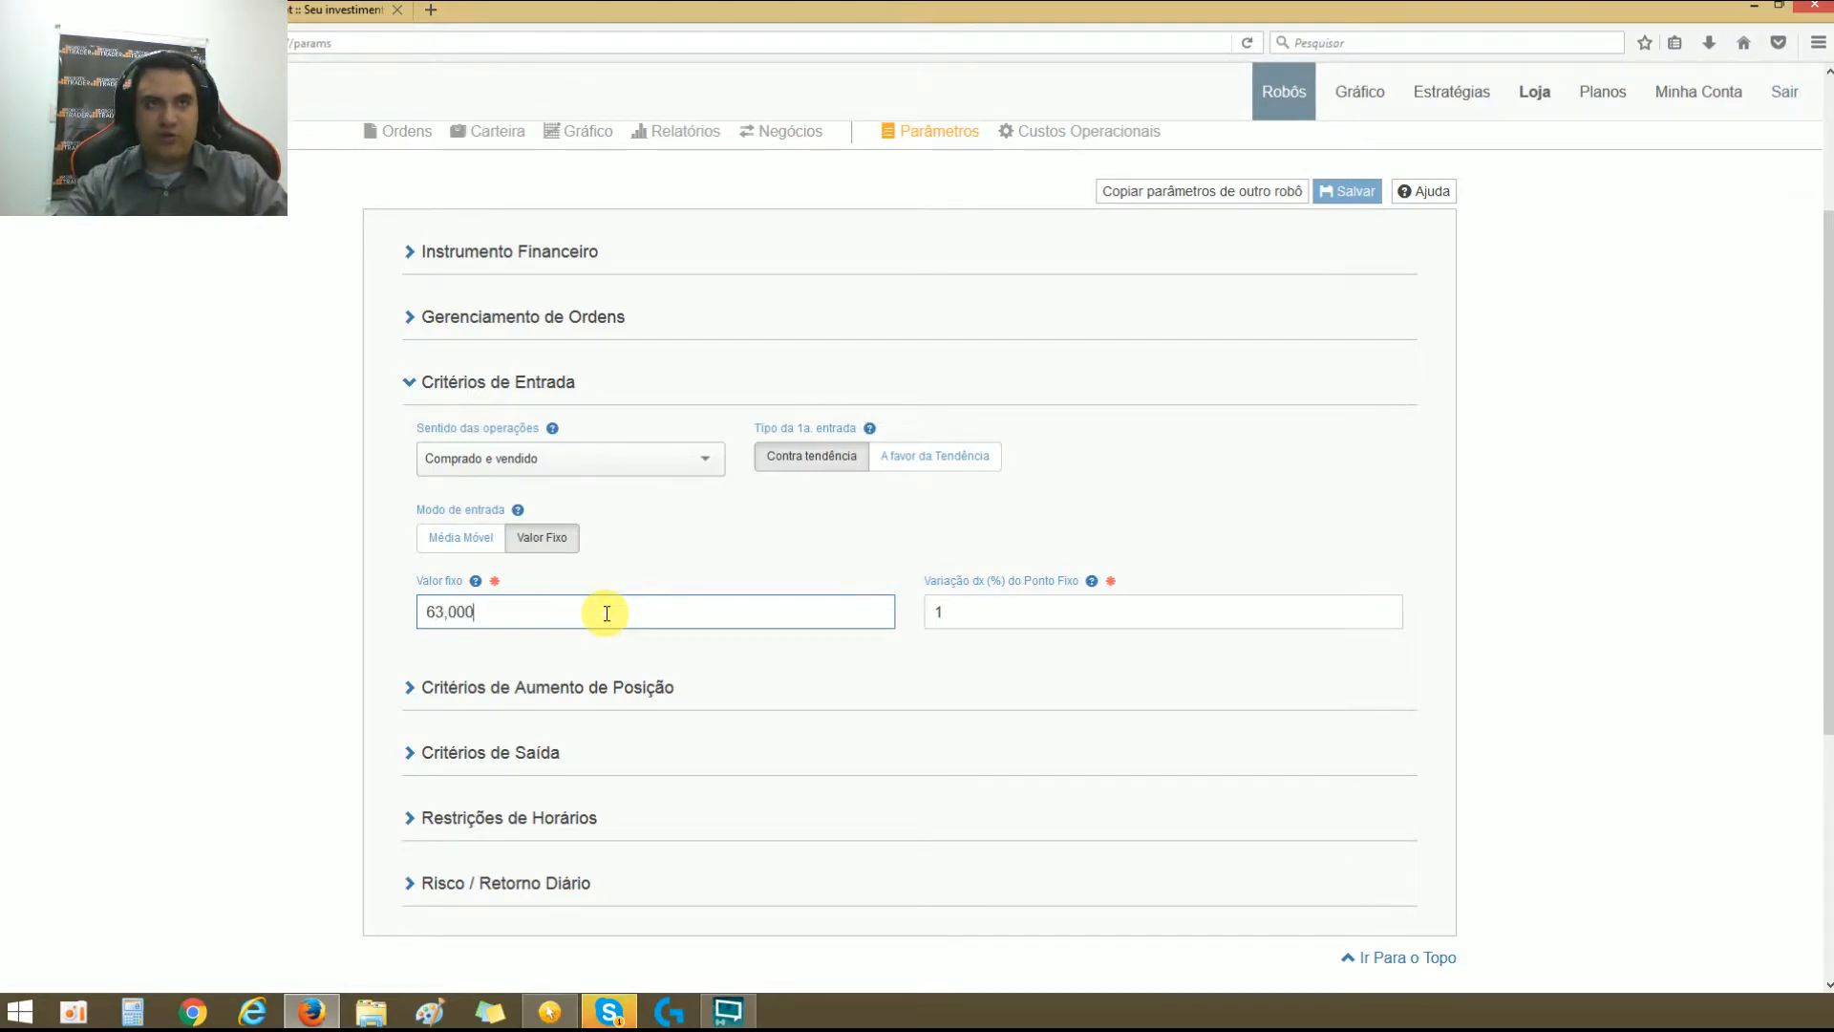
{"action": "left_click", "coordinate": [1045, 625]}
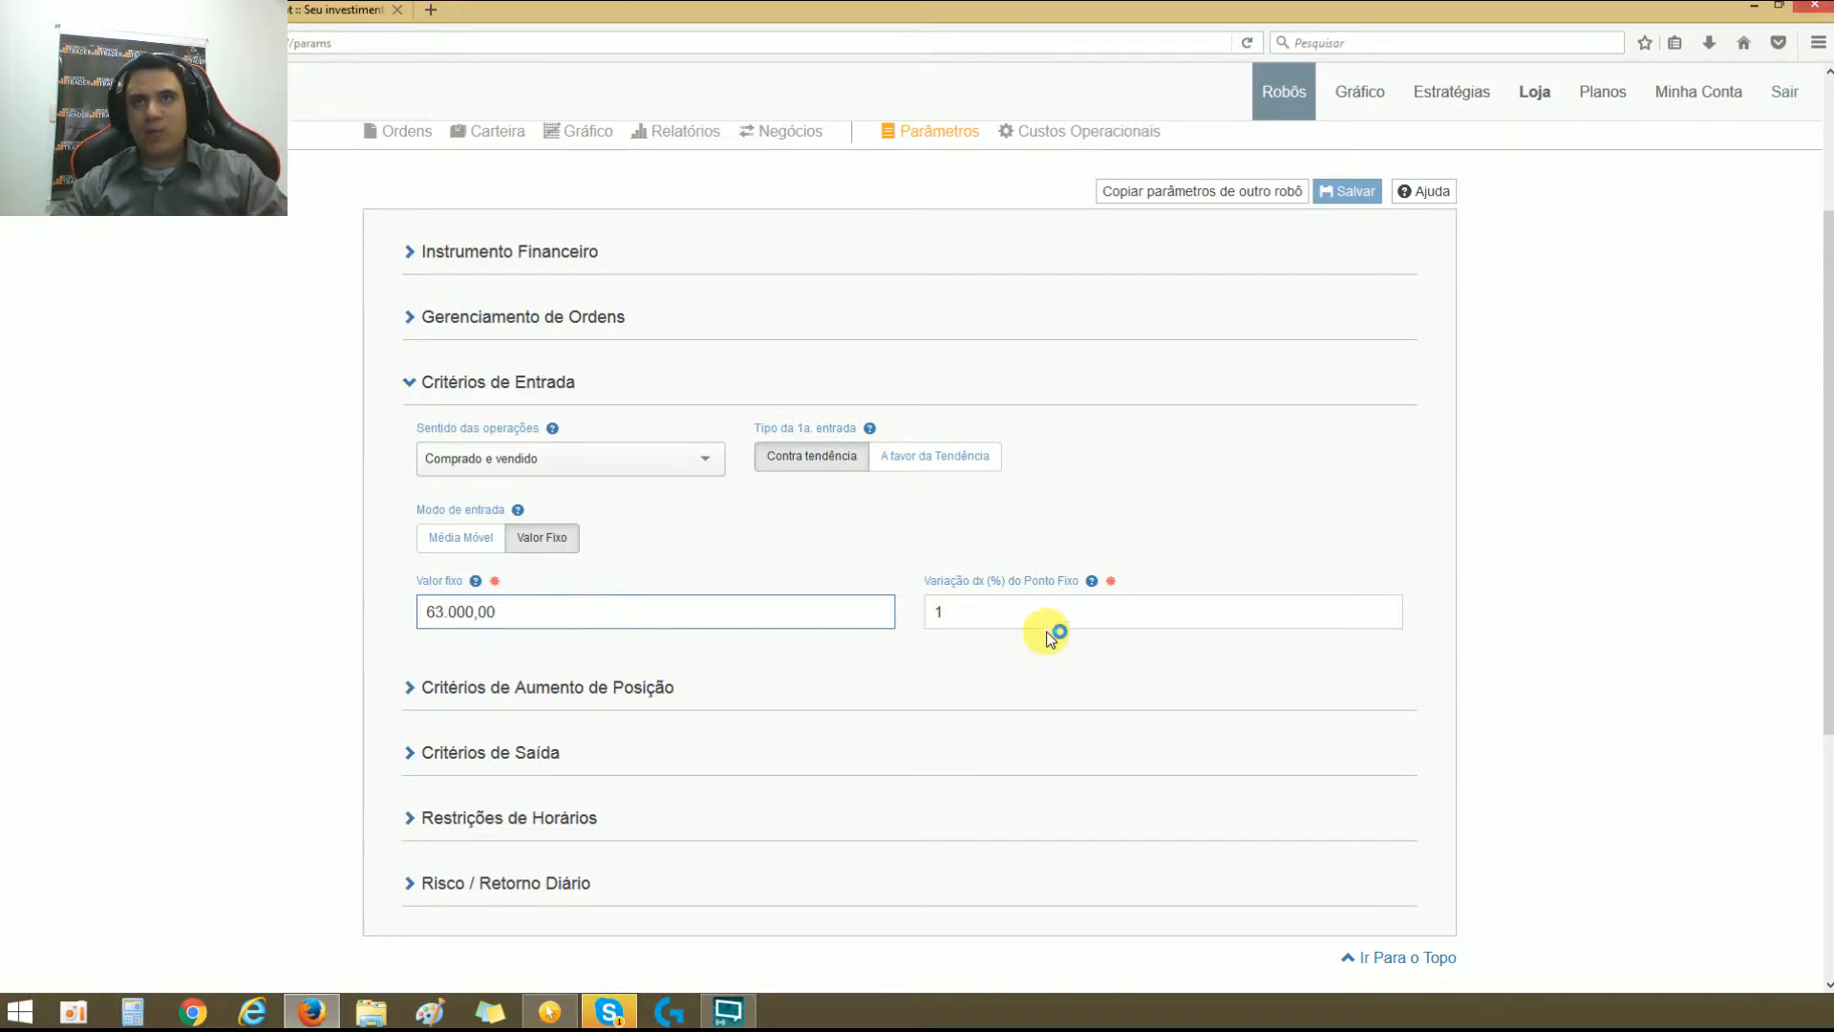
{"action": "double_click", "coordinate": [1045, 625]}
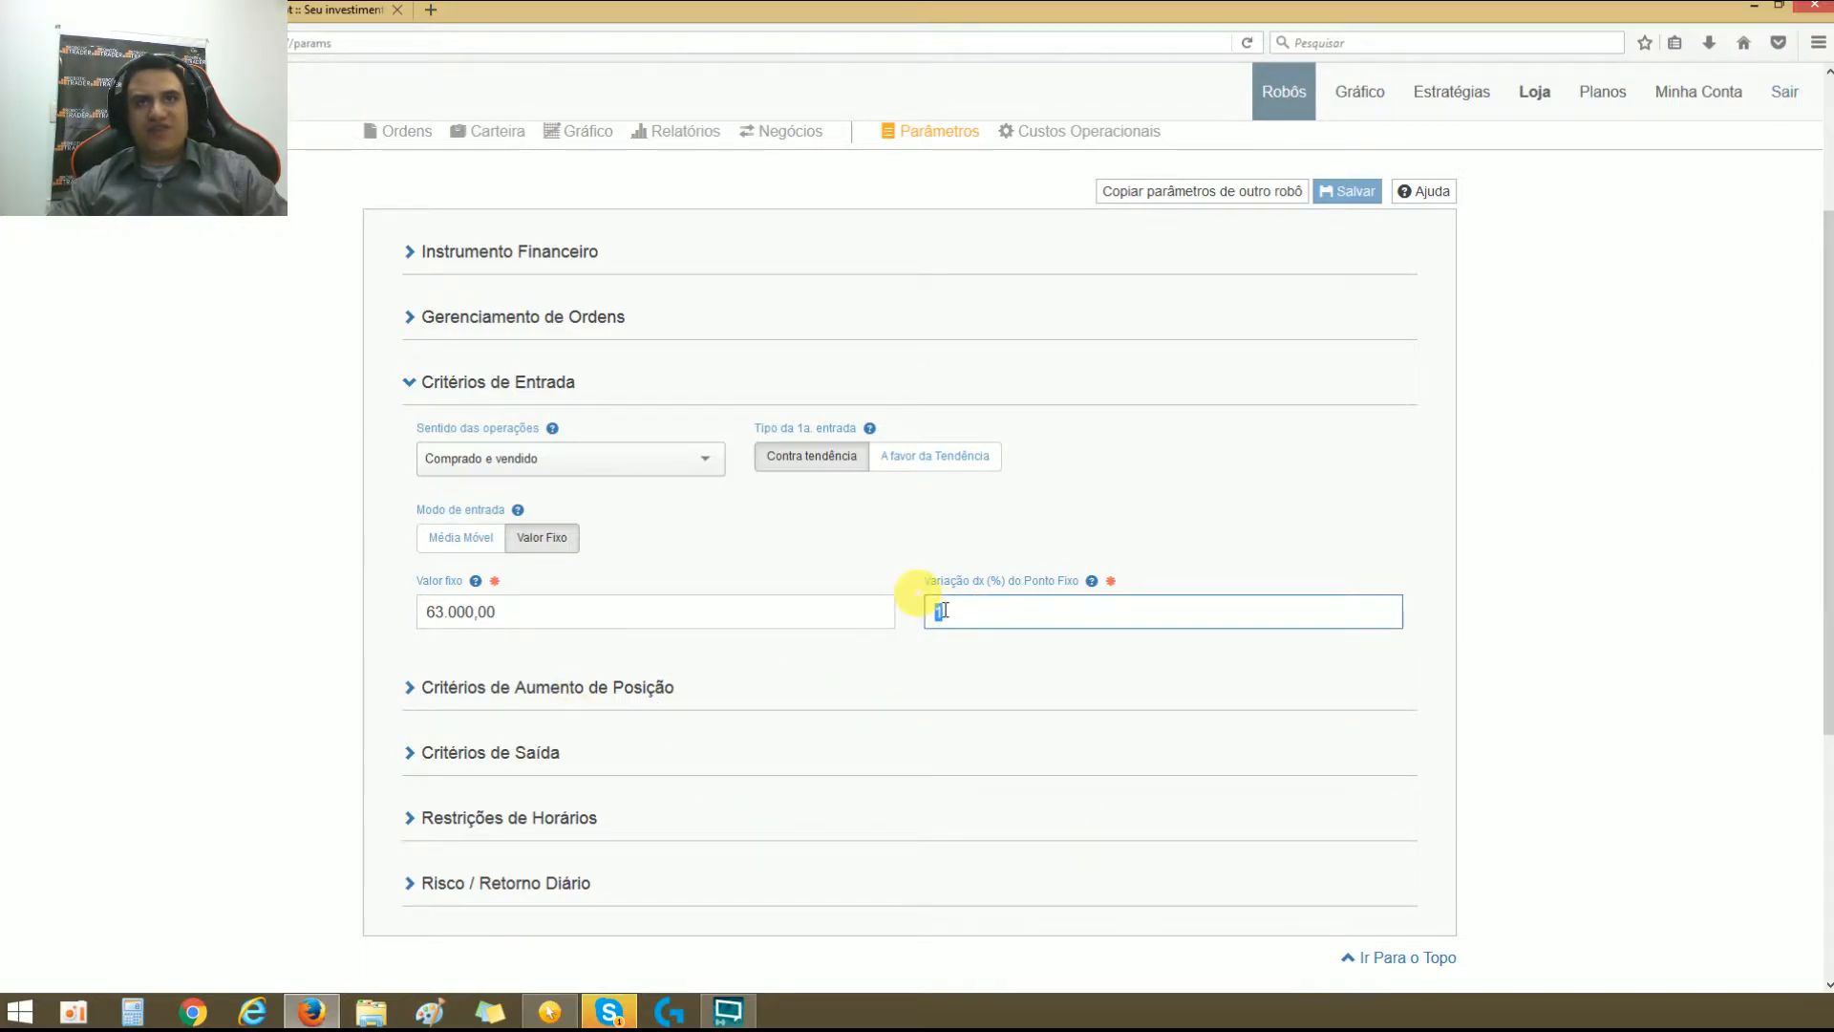
Step: Annotate the fixed value with a horizontal line, an upward arrow labelled +1% and a downward arrow labelled -1%
{"action": "left_click", "coordinate": [550, 1010]}
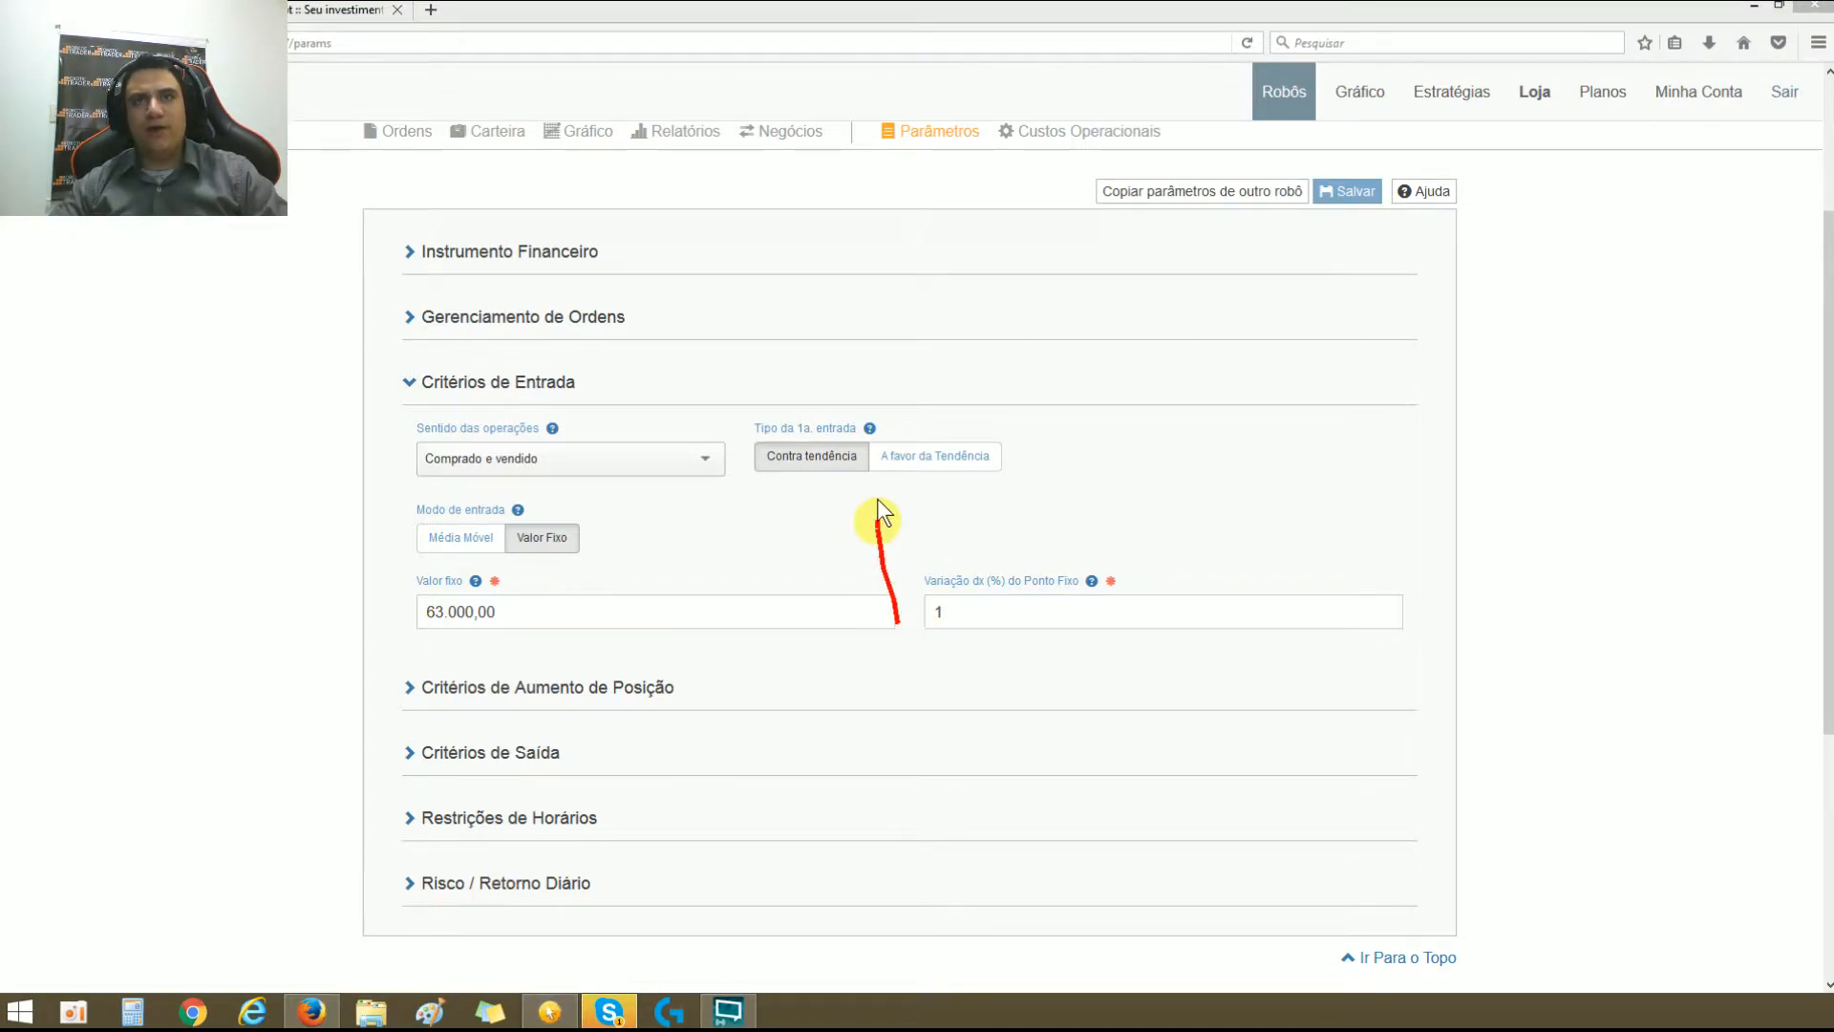
{"action": "mouse_move", "coordinate": [843, 476]}
{"action": "left_mouse_down"}
{"action": "mouse_move", "coordinate": [907, 480]}
{"action": "mouse_move", "coordinate": [897, 389]}
{"action": "left_mouse_up"}
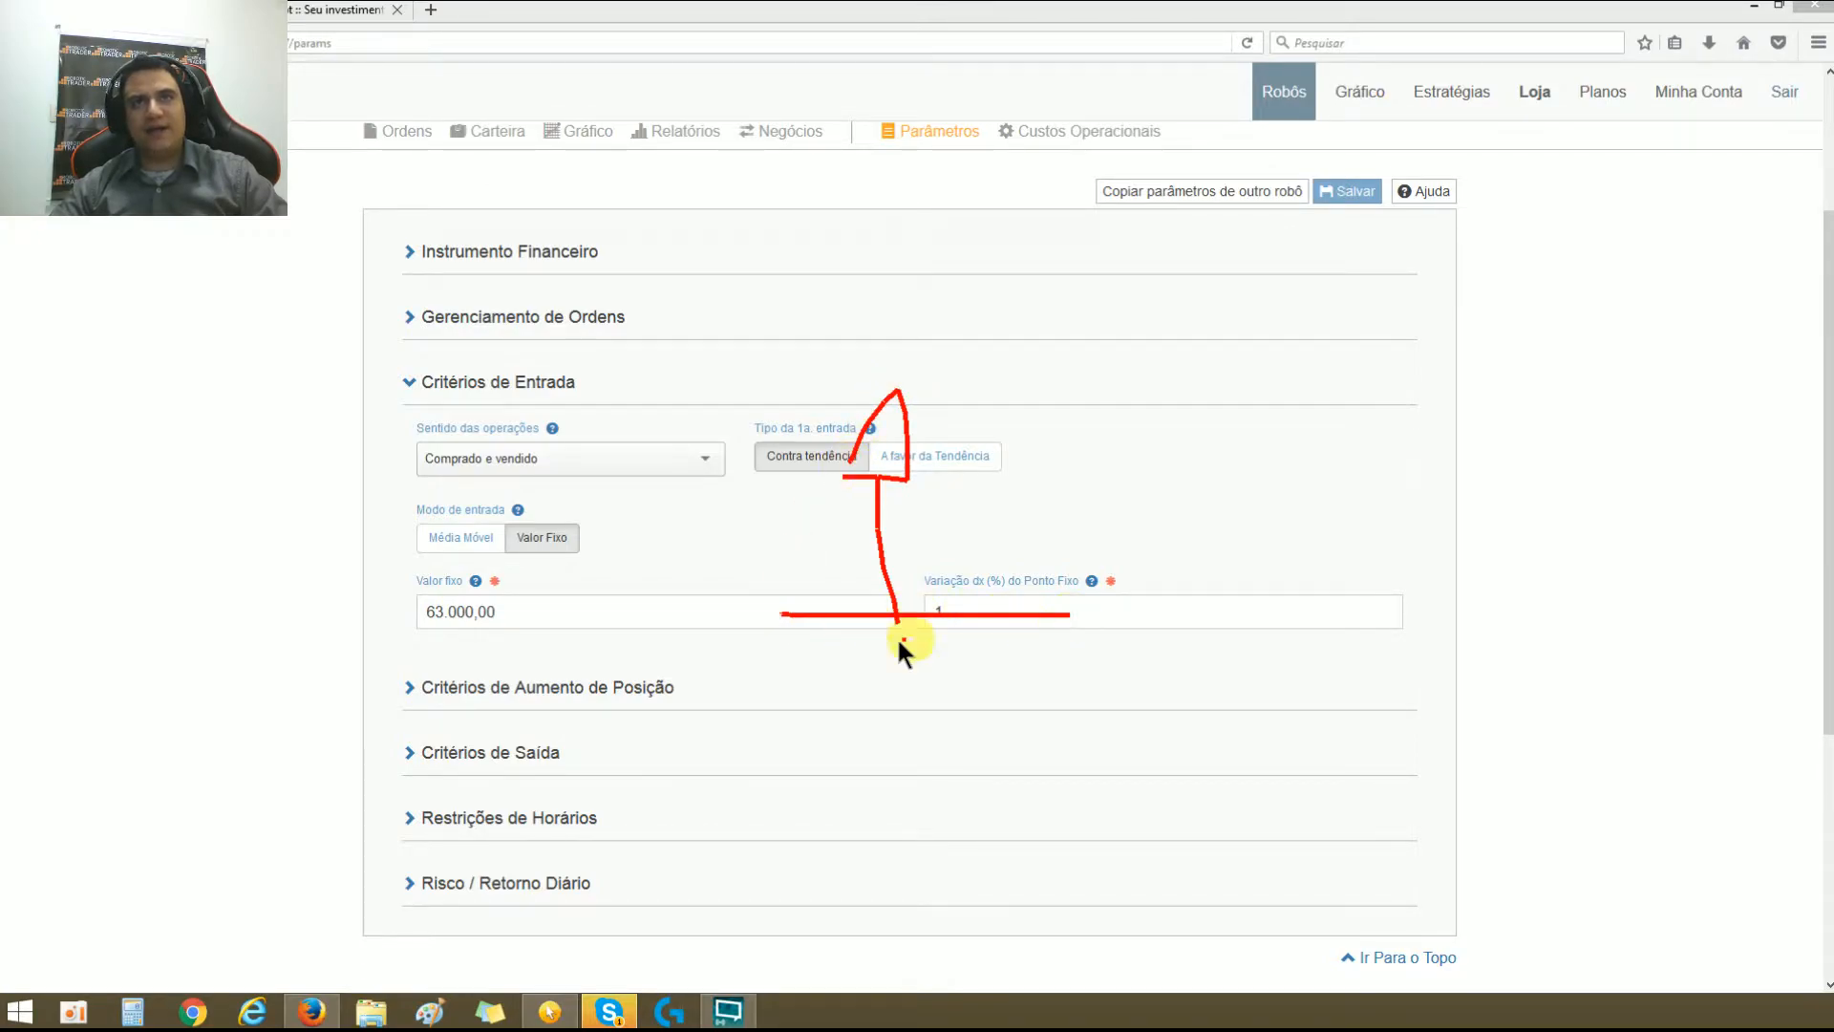
{"action": "left_click_drag", "start_coordinate": [806, 736], "coordinate": [806, 737]}
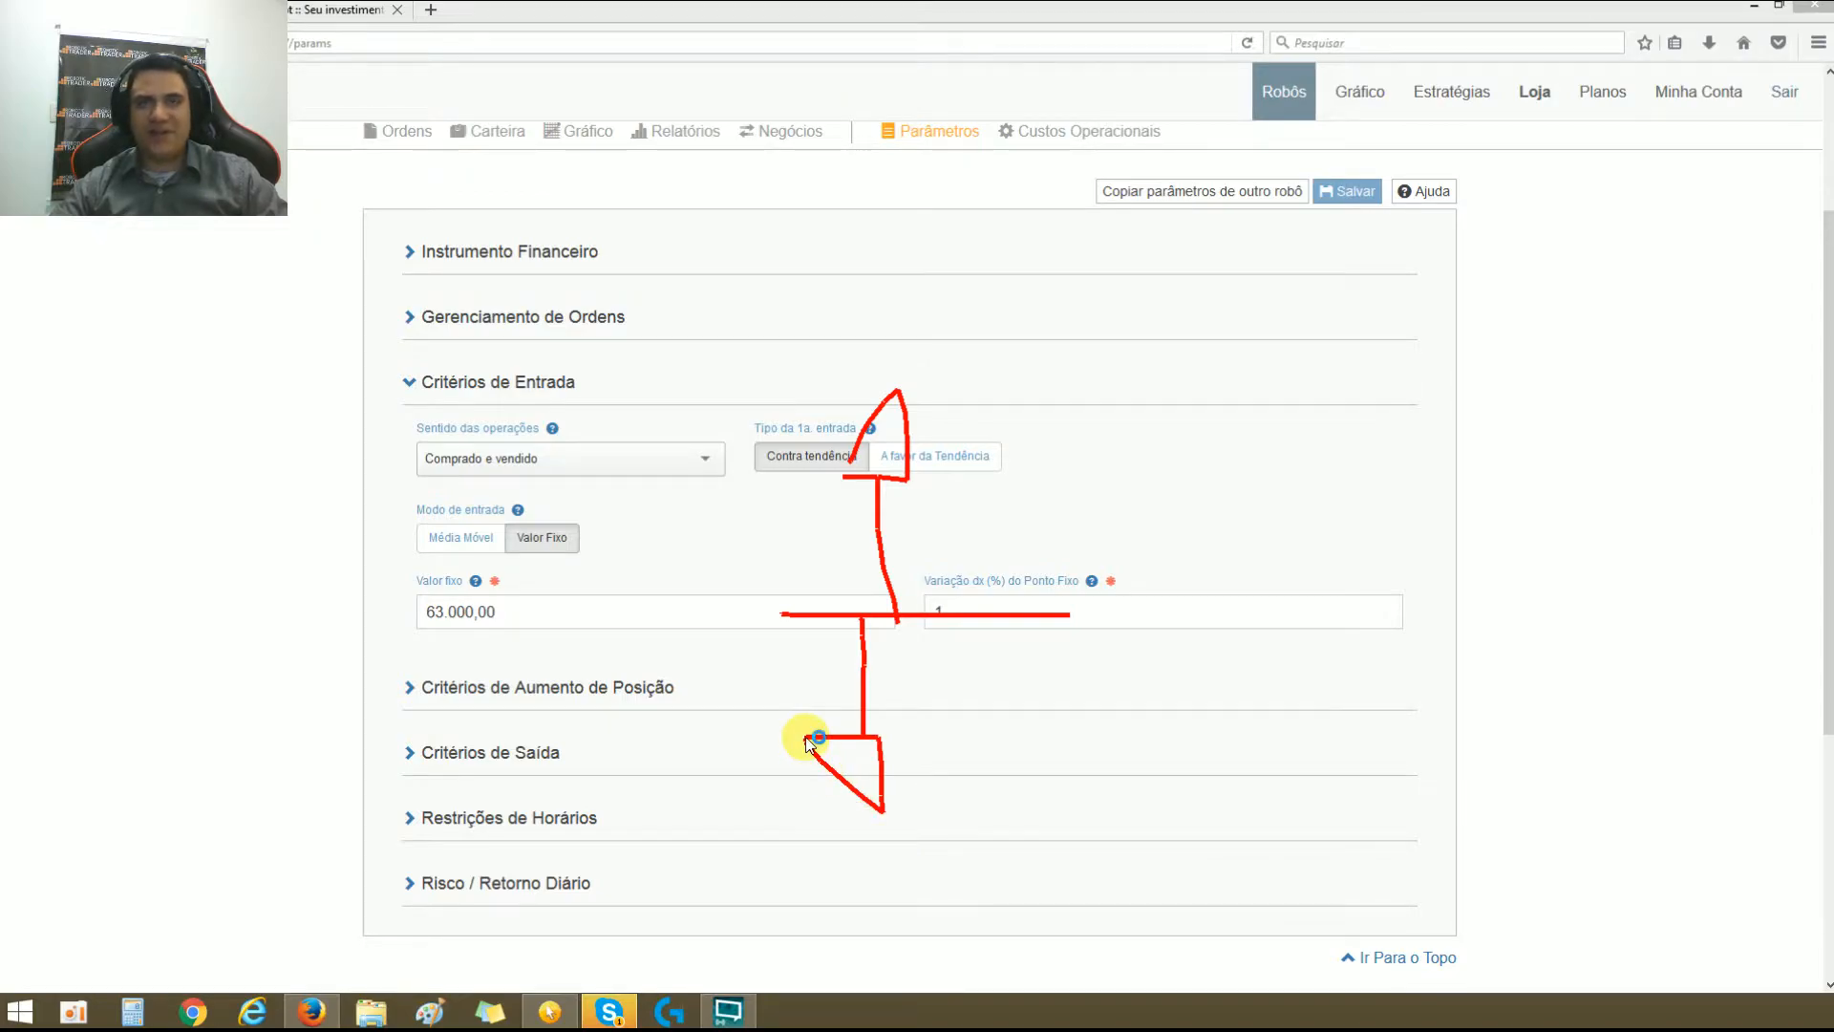
{"action": "left_click", "coordinate": [807, 739]}
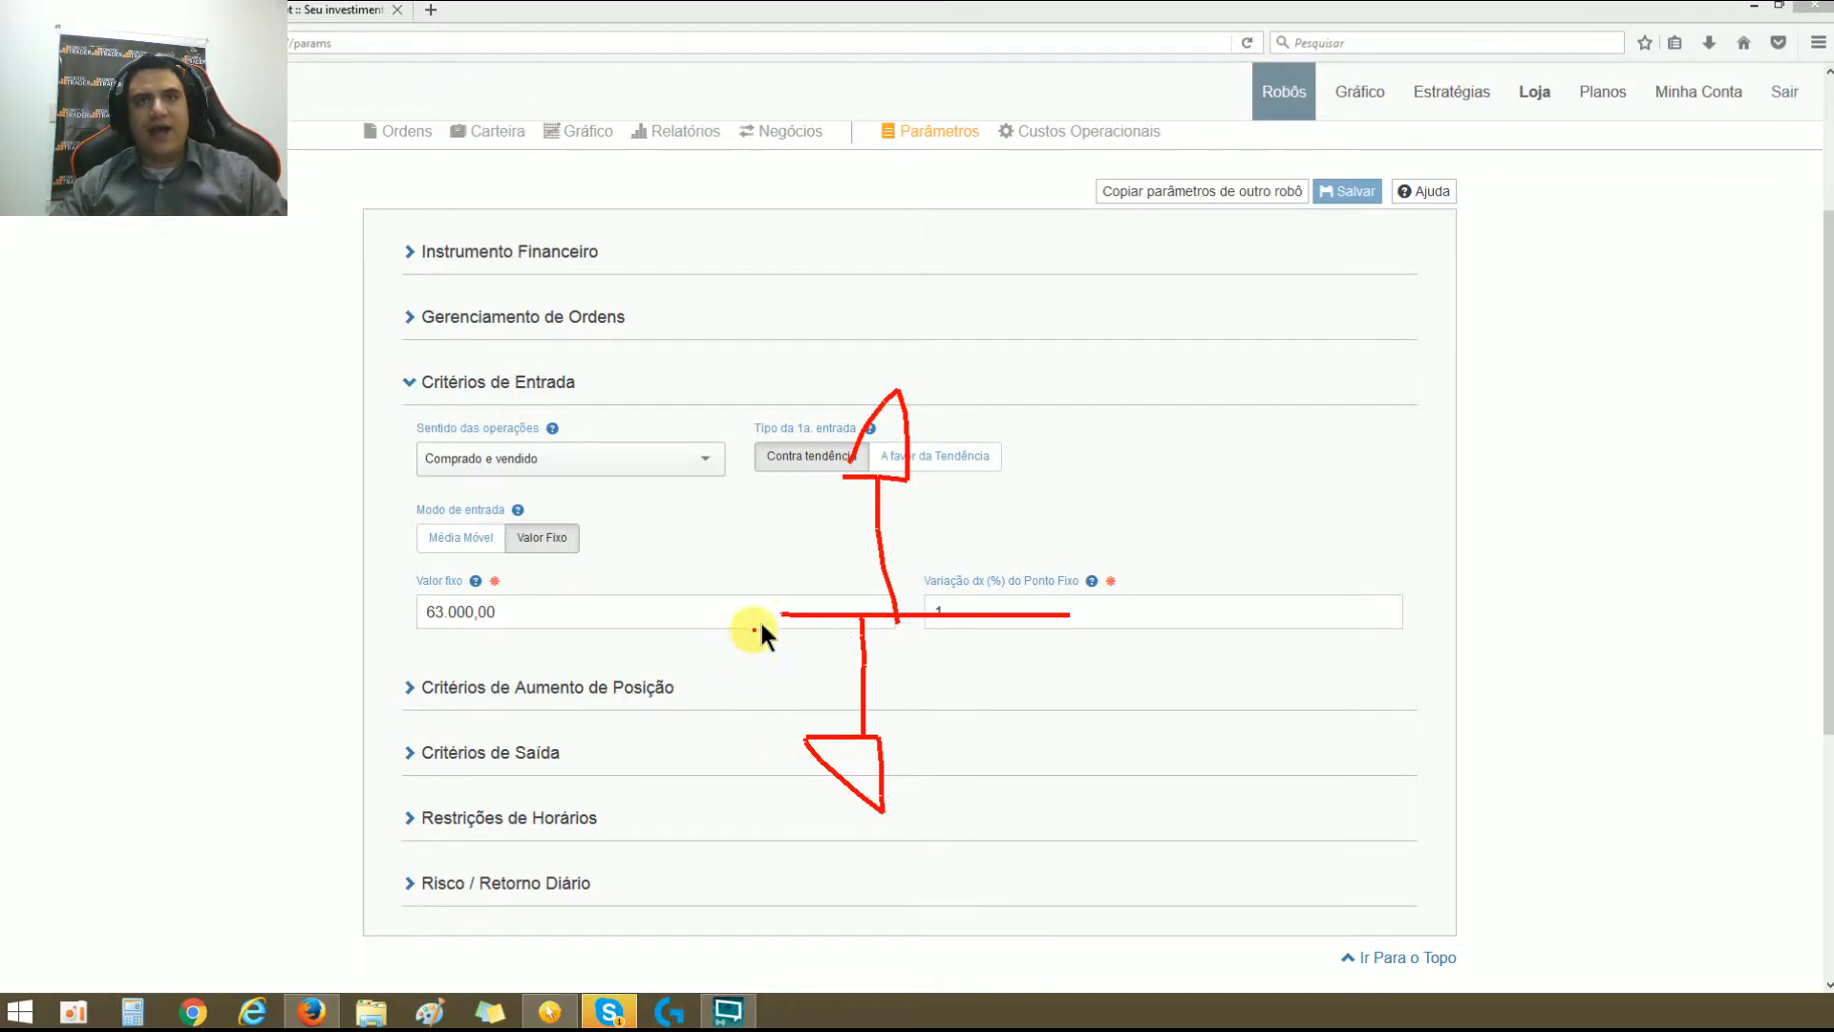
{"action": "left_click_drag", "start_coordinate": [762, 615], "coordinate": [1044, 614]}
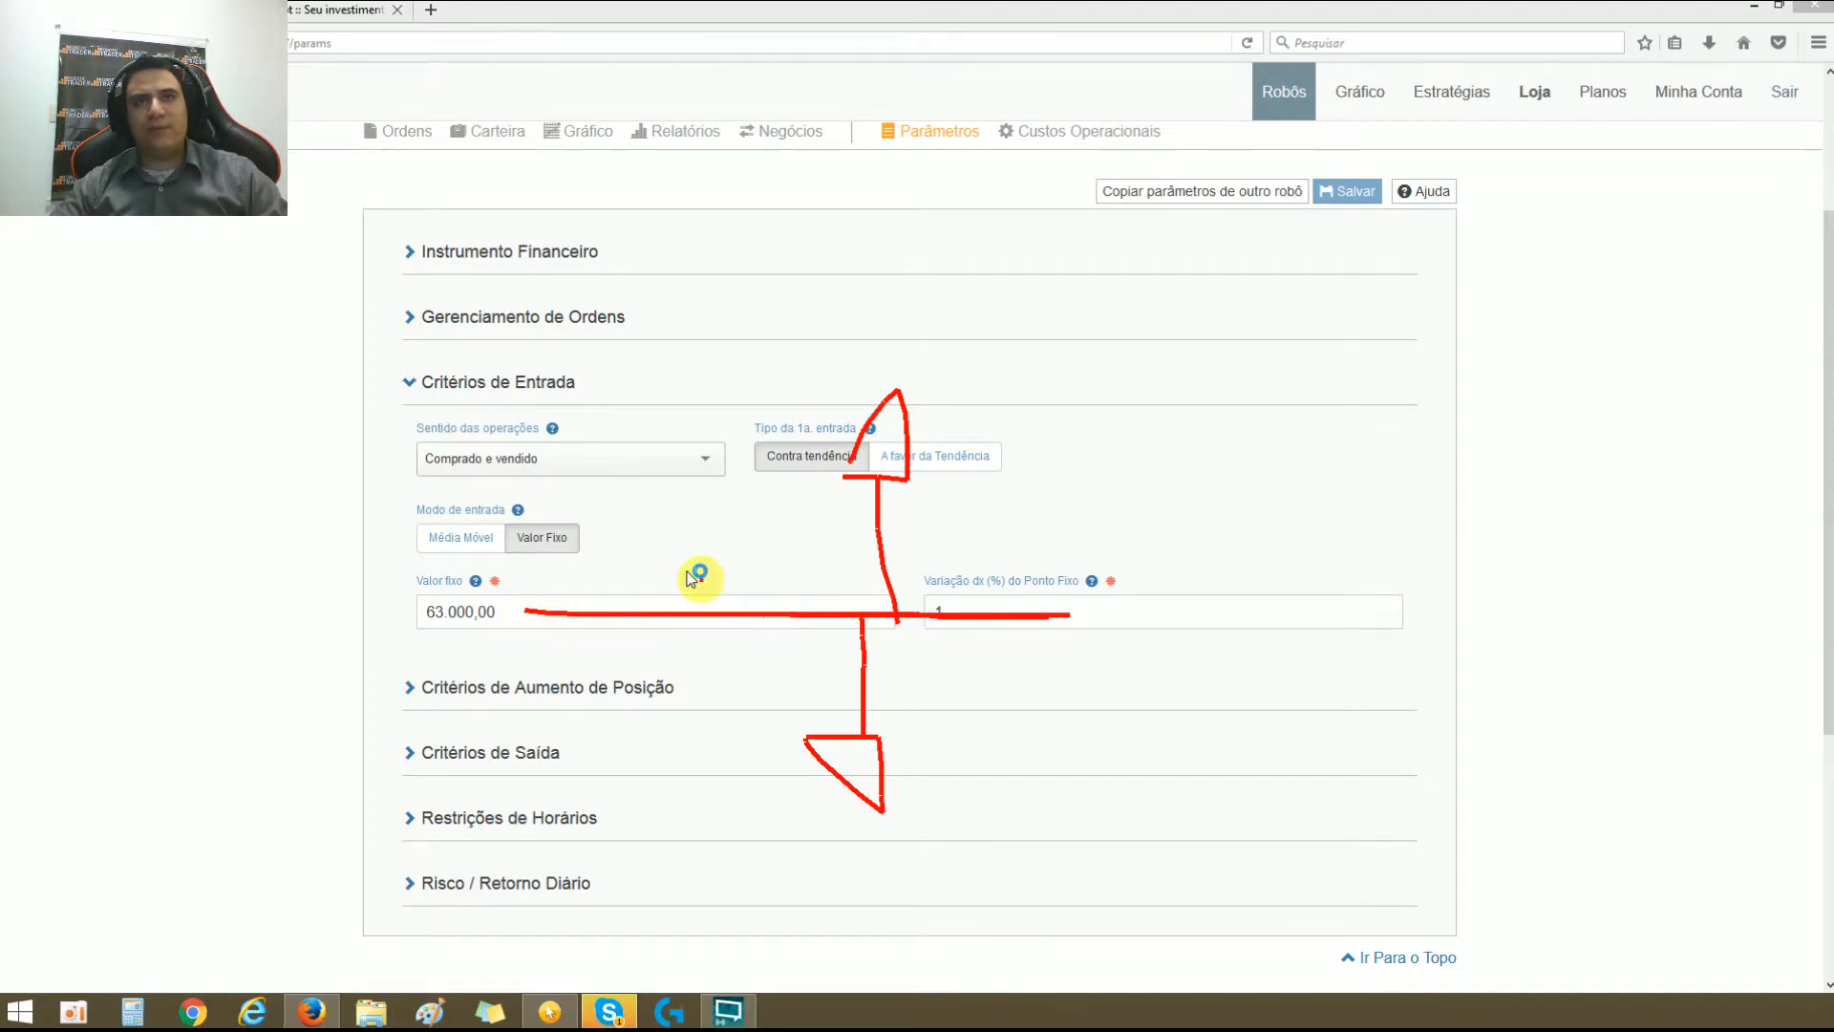
{"action": "mouse_move", "coordinate": [674, 546]}
{"action": "left_mouse_down"}
{"action": "mouse_move", "coordinate": [723, 548]}
{"action": "mouse_move", "coordinate": [761, 587]}
{"action": "mouse_move", "coordinate": [766, 547]}
{"action": "mouse_move", "coordinate": [792, 561]}
{"action": "left_mouse_up"}
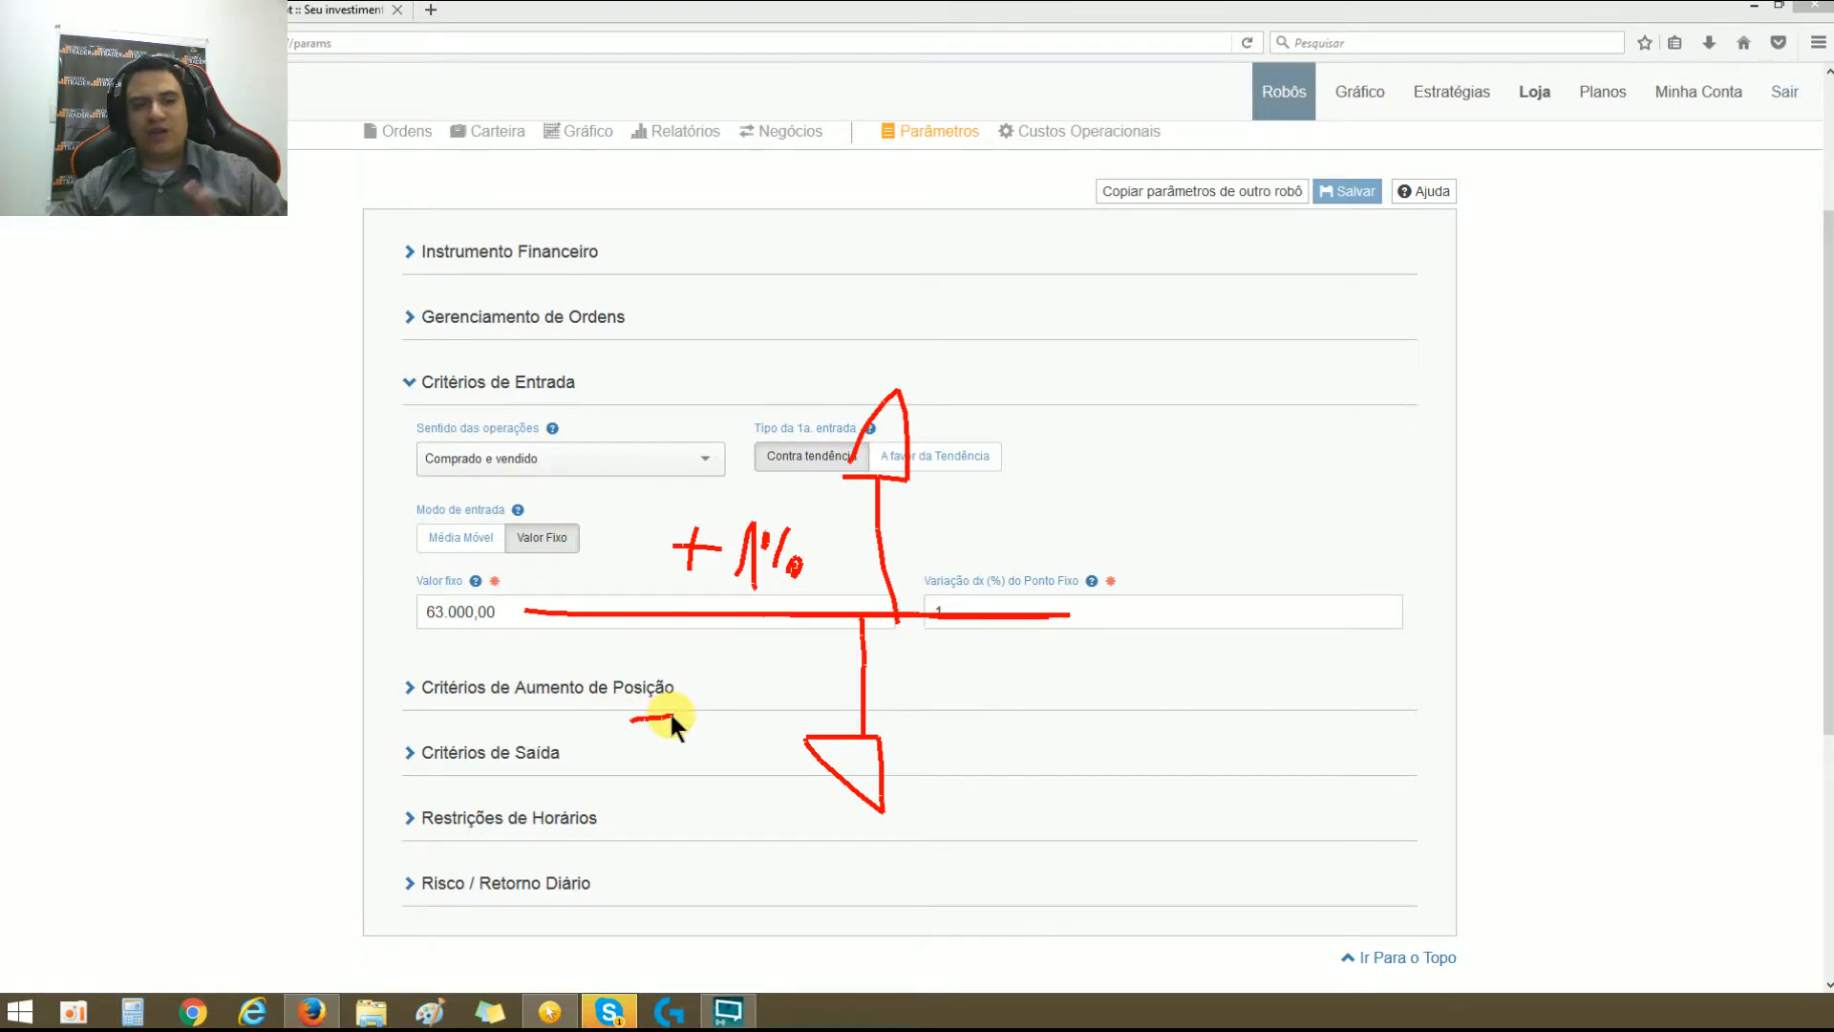
{"action": "mouse_move", "coordinate": [716, 673]}
{"action": "left_mouse_down"}
{"action": "mouse_move", "coordinate": [720, 744]}
{"action": "mouse_move", "coordinate": [737, 699]}
{"action": "mouse_move", "coordinate": [767, 733]}
{"action": "left_mouse_up"}
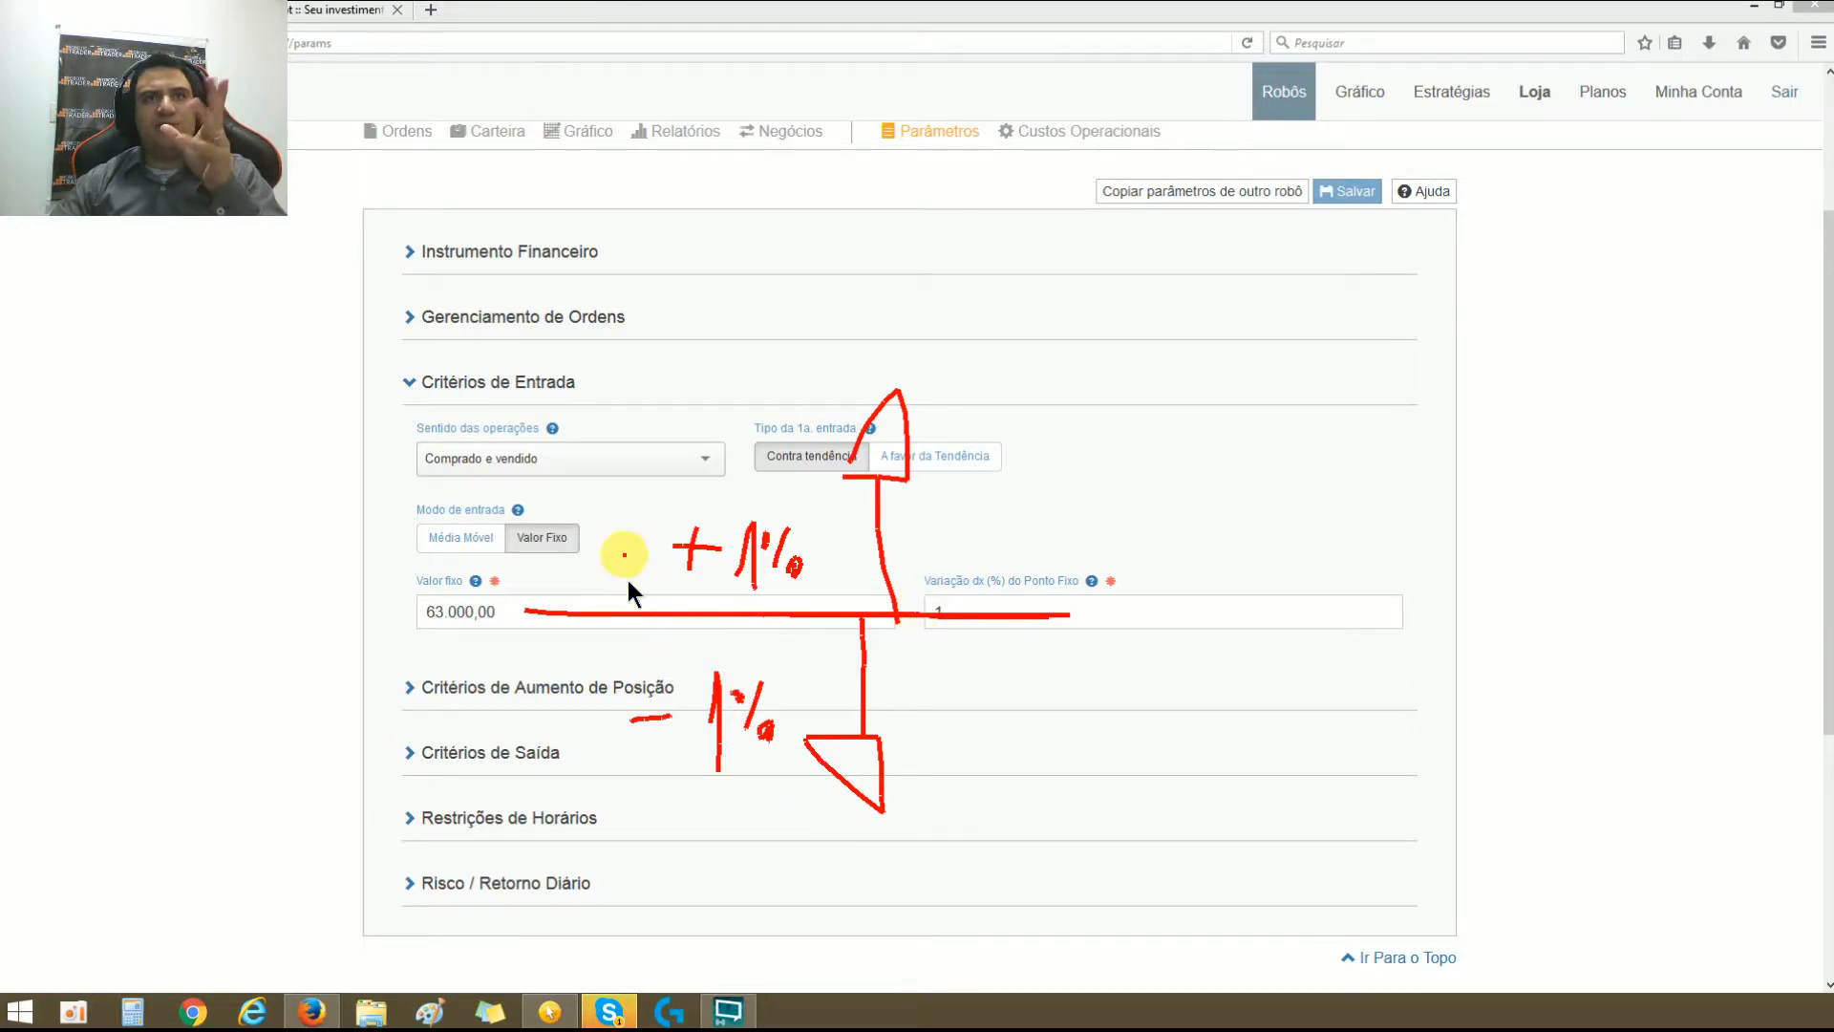
Step: Draw level lines at both arrow tips and write 63100,00 at the upper one and 62900,00 at the lower one
{"action": "mouse_move", "coordinate": [1000, 343]}
{"action": "left_mouse_down"}
{"action": "mouse_move", "coordinate": [962, 399]}
{"action": "mouse_move", "coordinate": [1012, 411]}
{"action": "mouse_move", "coordinate": [1108, 358]}
{"action": "mouse_move", "coordinate": [1118, 417]}
{"action": "mouse_move", "coordinate": [1166, 417]}
{"action": "mouse_move", "coordinate": [1131, 382]}
{"action": "left_mouse_up"}
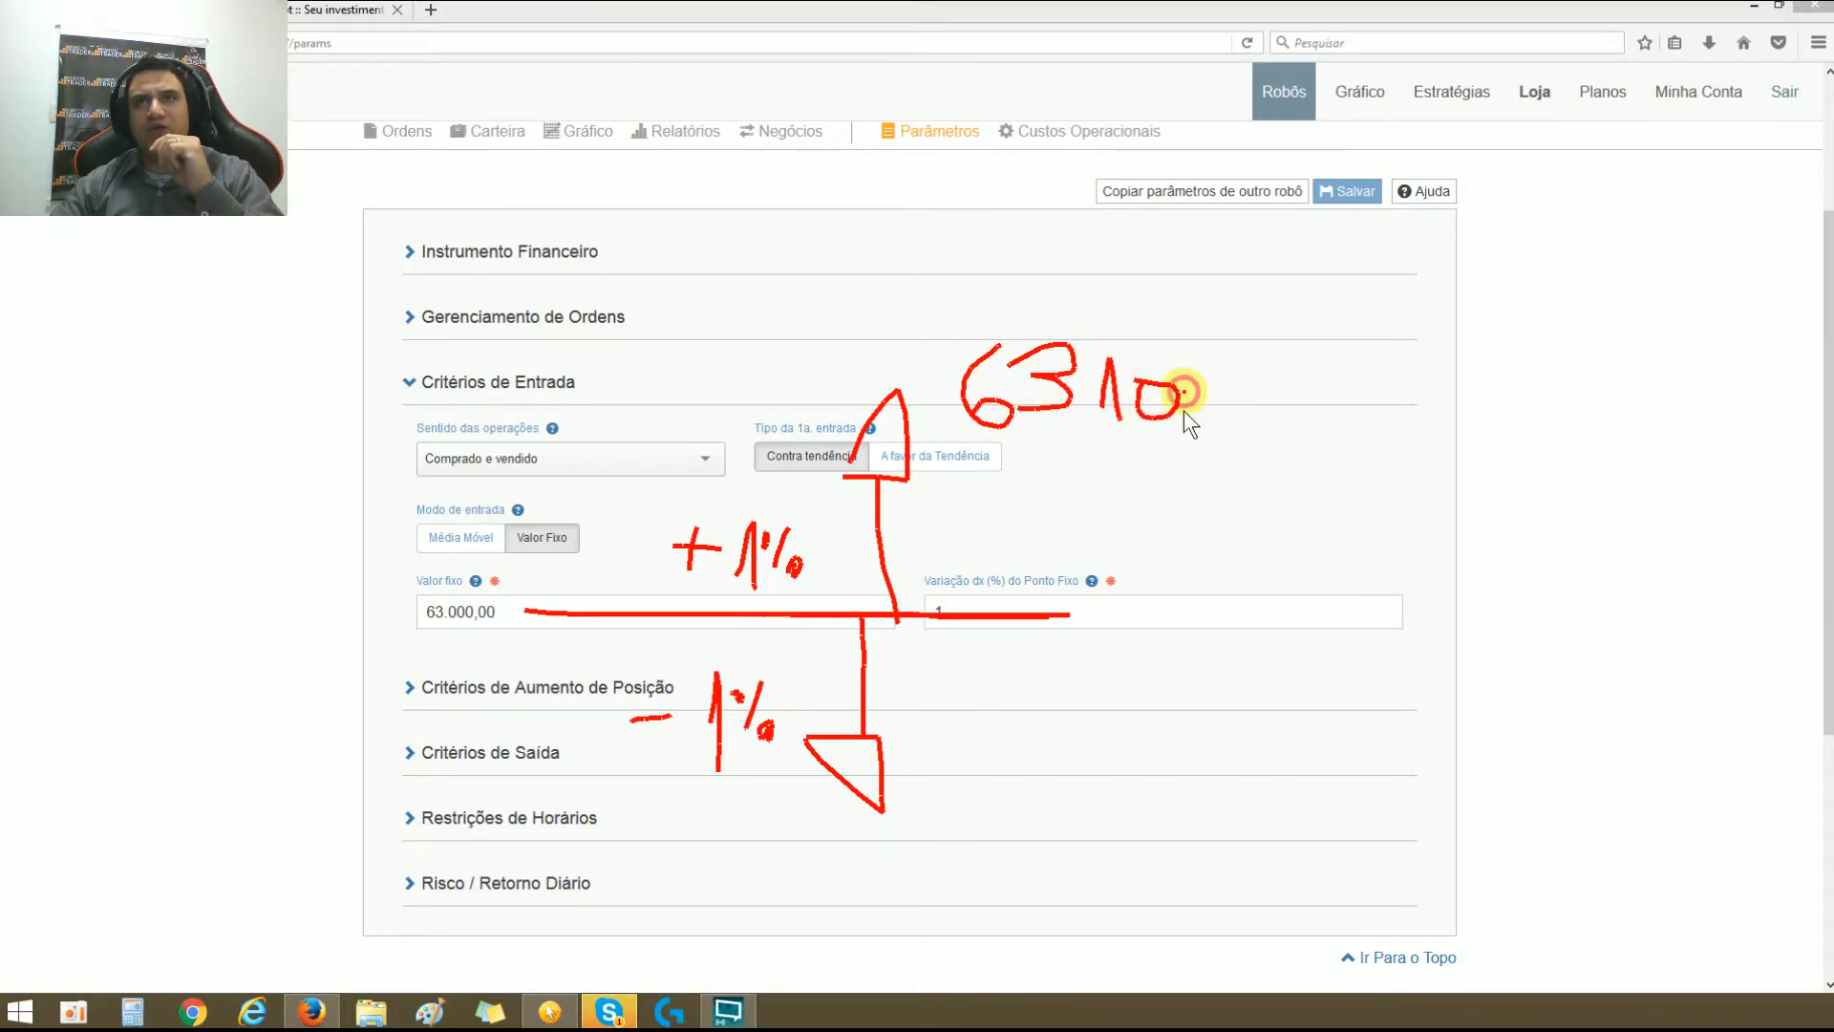
{"action": "mouse_move", "coordinate": [1265, 371]}
{"action": "left_mouse_down"}
{"action": "mouse_move", "coordinate": [1337, 392]}
{"action": "mouse_move", "coordinate": [1266, 371]}
{"action": "mouse_move", "coordinate": [1382, 358]}
{"action": "mouse_move", "coordinate": [1342, 351]}
{"action": "left_mouse_up"}
{"action": "left_click_drag", "start_coordinate": [648, 436], "coordinate": [1501, 422]}
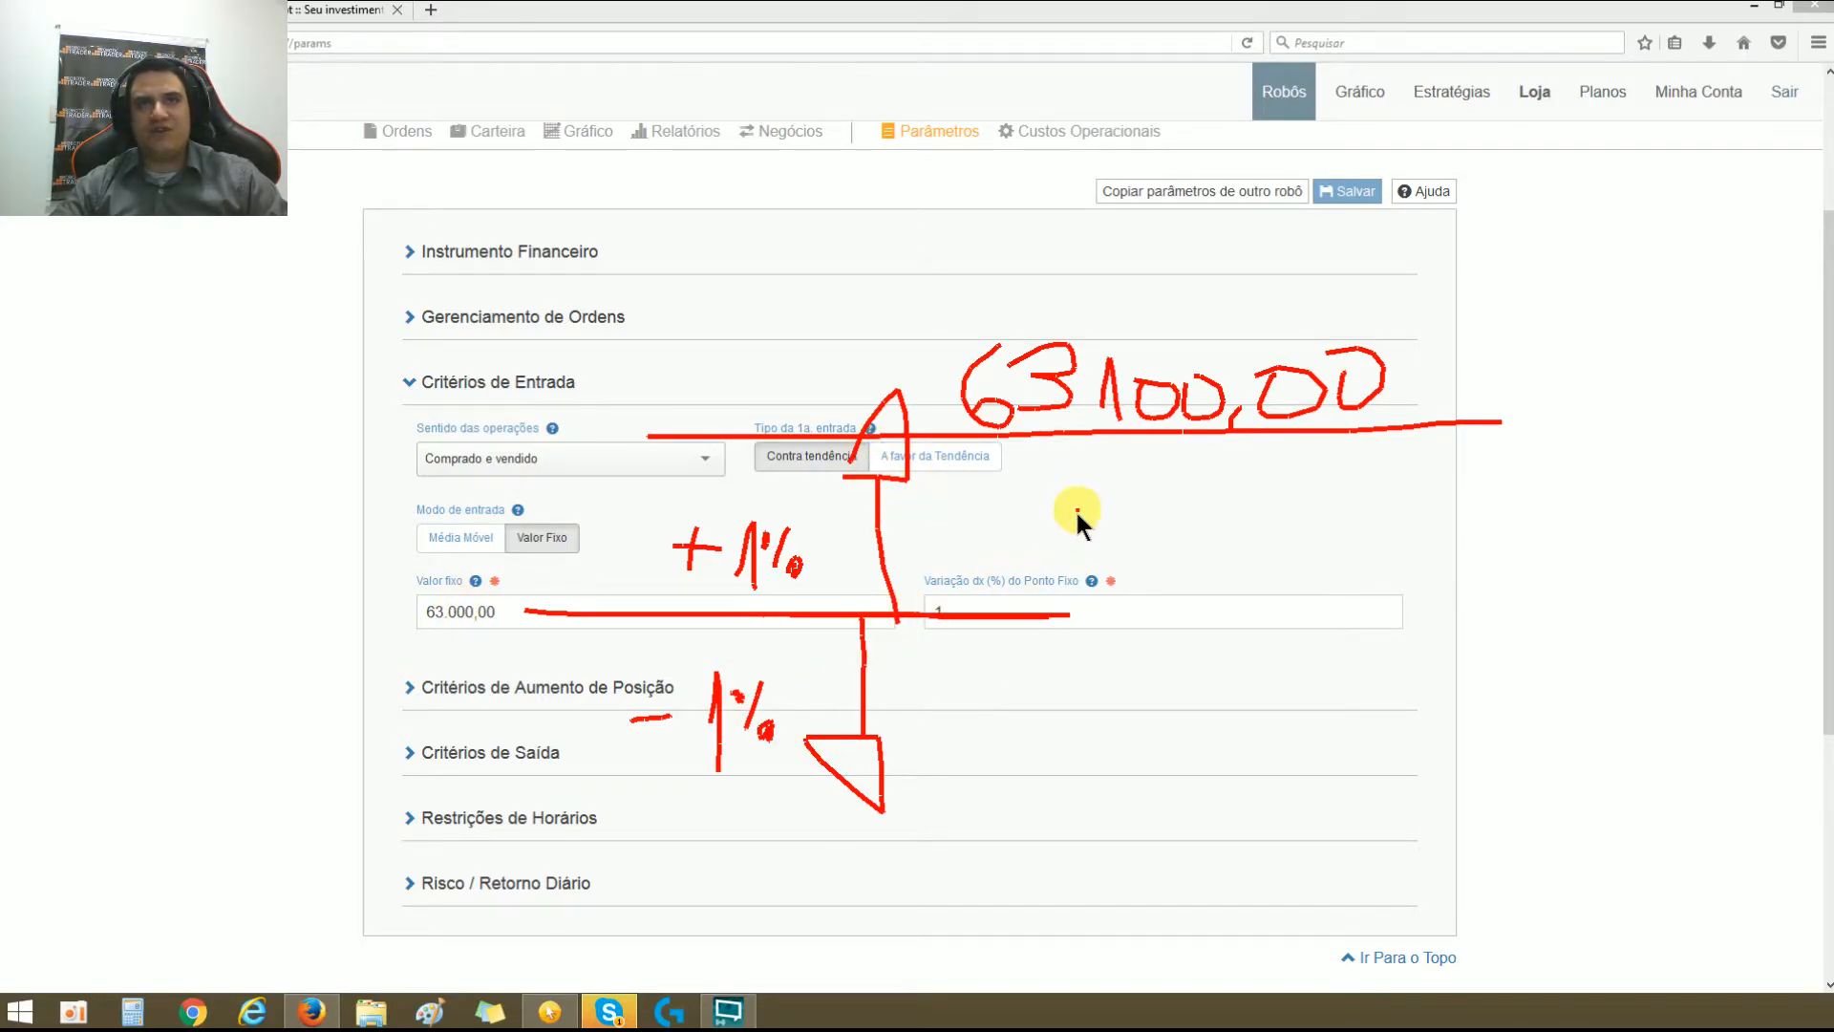
{"action": "left_click_drag", "start_coordinate": [649, 803], "coordinate": [1301, 800]}
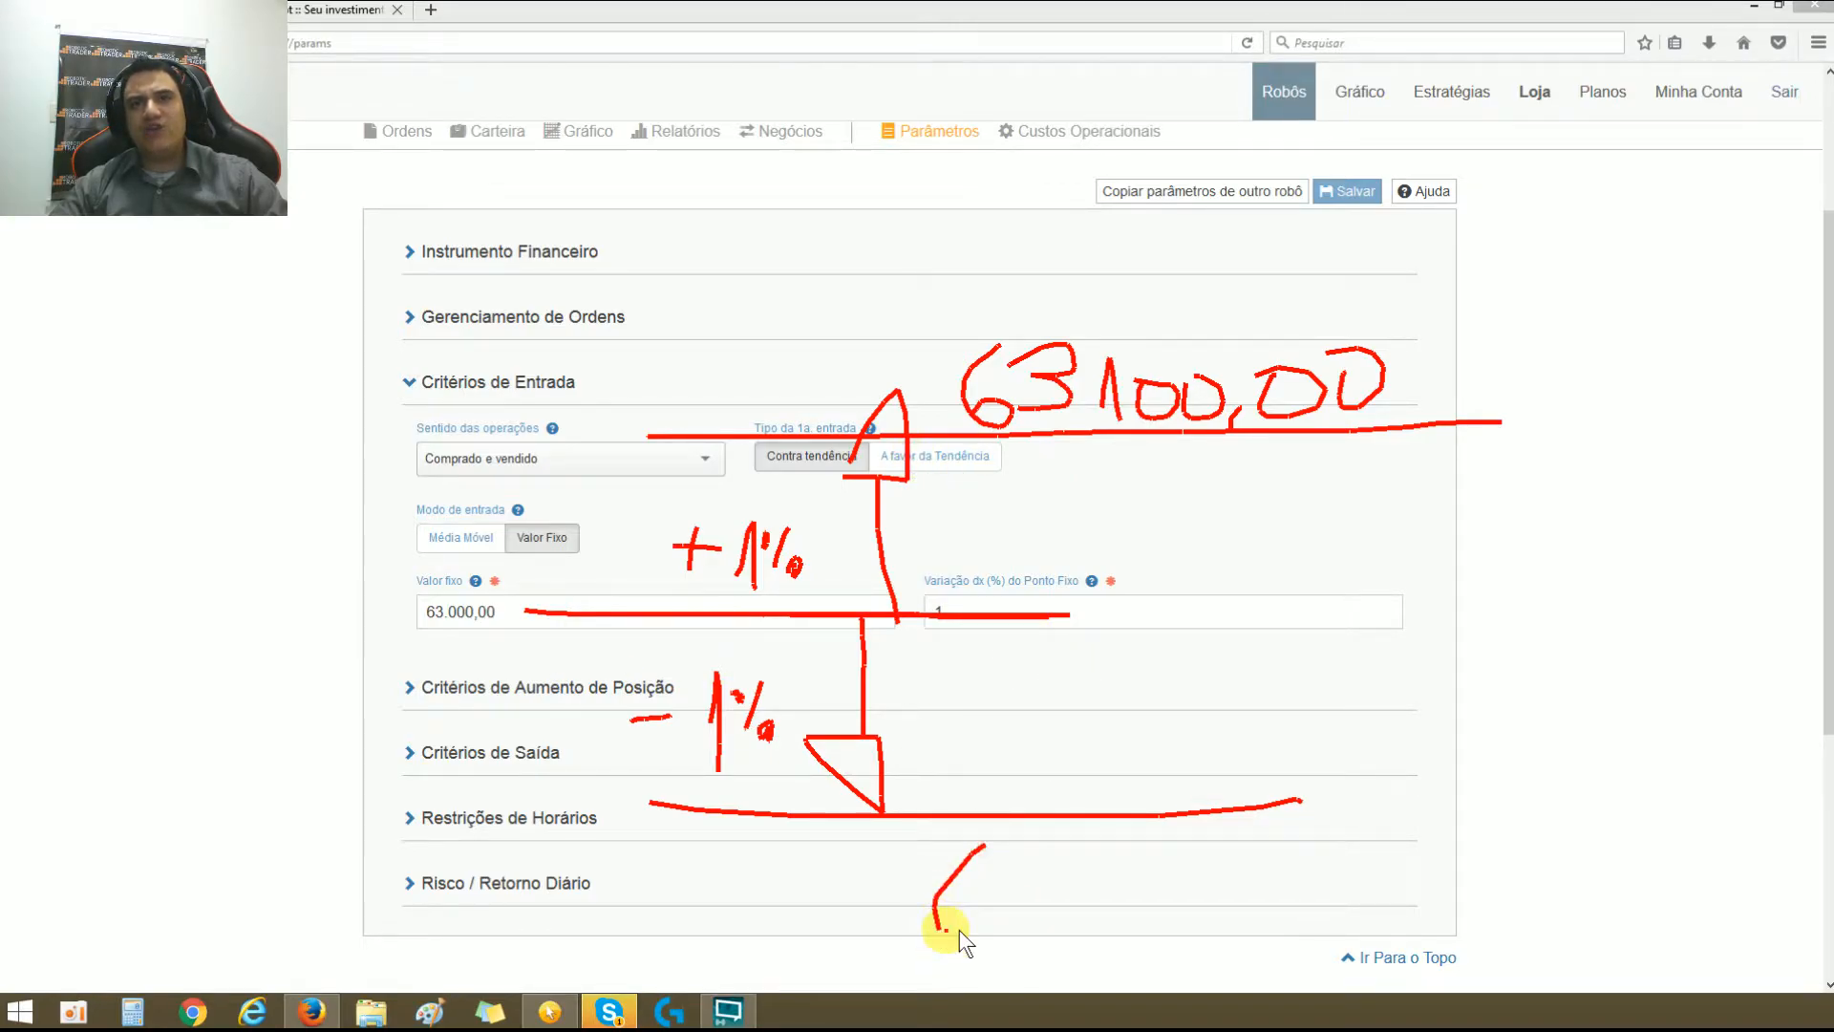
{"action": "mouse_move", "coordinate": [997, 852]}
{"action": "left_mouse_down"}
{"action": "mouse_move", "coordinate": [1006, 931]}
{"action": "mouse_move", "coordinate": [1048, 925]}
{"action": "left_mouse_up"}
{"action": "mouse_move", "coordinate": [1097, 863]}
{"action": "left_mouse_down"}
{"action": "mouse_move", "coordinate": [1103, 923]}
{"action": "mouse_move", "coordinate": [1282, 856]}
{"action": "mouse_move", "coordinate": [1239, 873]}
{"action": "left_mouse_up"}
{"action": "left_click_drag", "start_coordinate": [1307, 874], "coordinate": [1312, 854]}
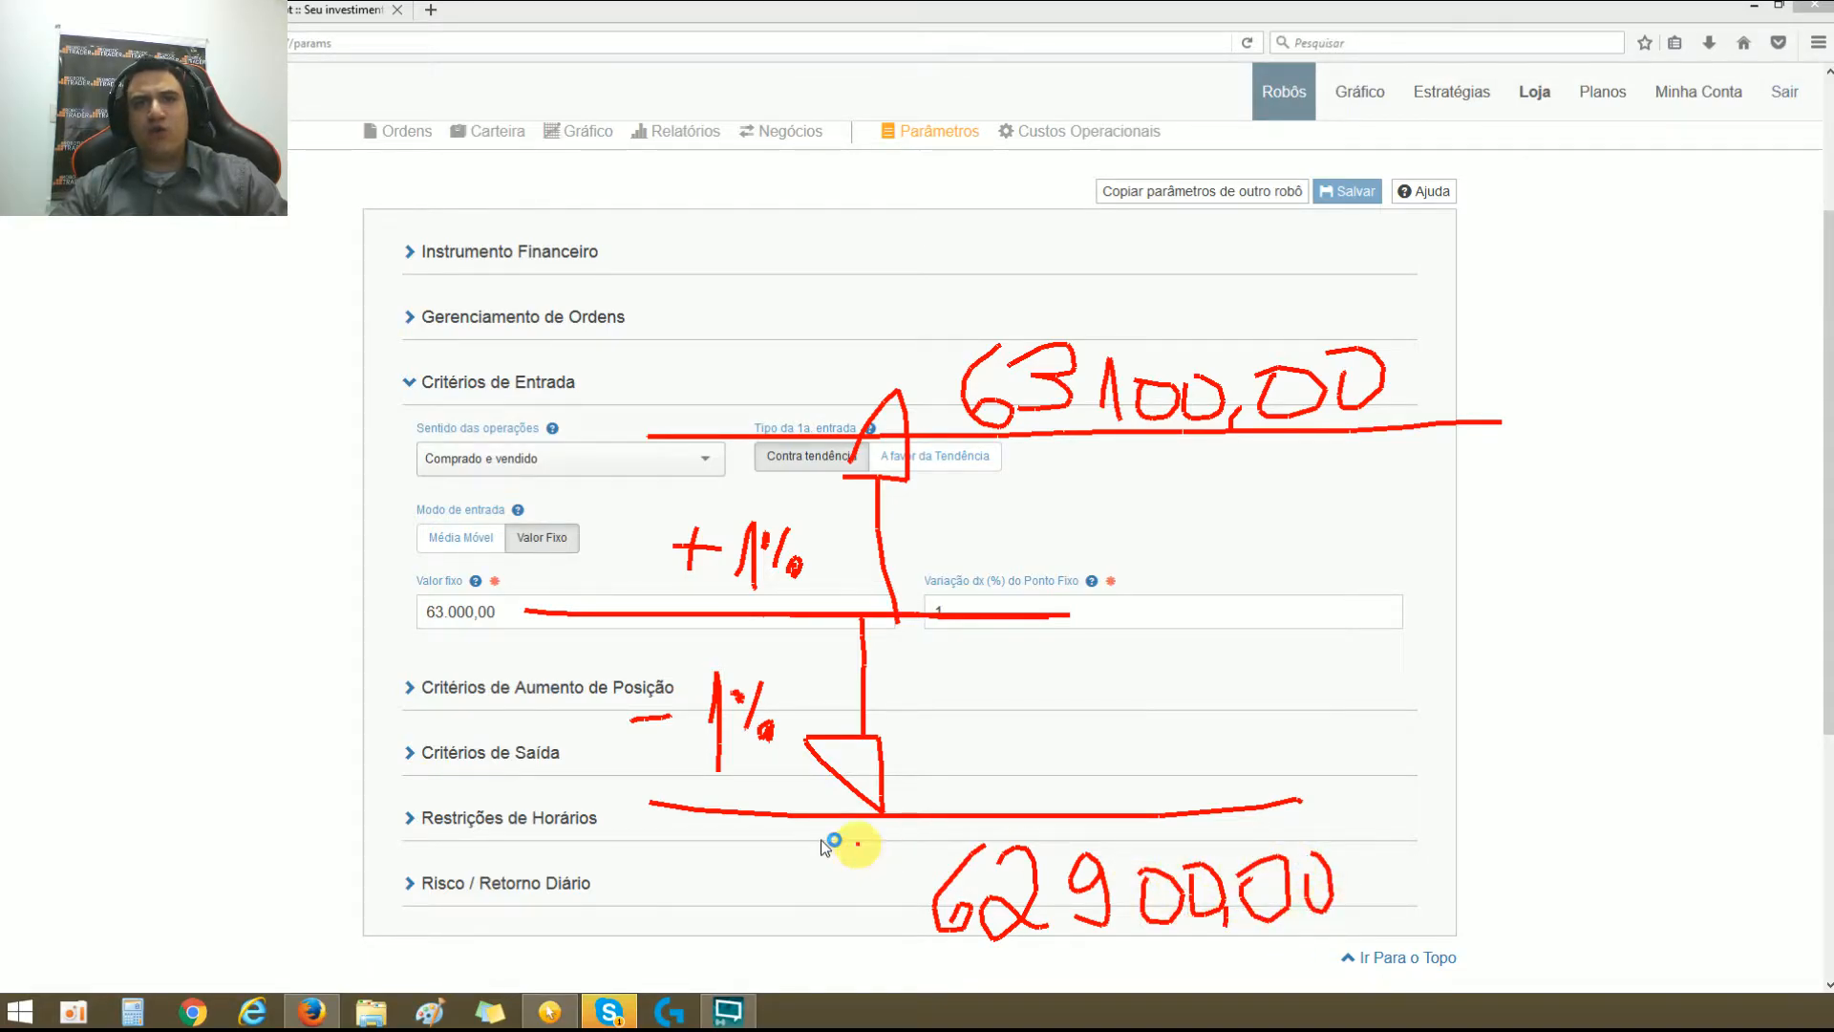
Step: Emphasize both level lines, marking the upper one with V for selling and the lower one with C for buying
{"action": "mouse_move", "coordinate": [874, 814]}
{"action": "left_mouse_down"}
{"action": "mouse_move", "coordinate": [926, 818]}
{"action": "mouse_move", "coordinate": [745, 831]}
{"action": "mouse_move", "coordinate": [876, 827]}
{"action": "left_mouse_up"}
{"action": "mouse_move", "coordinate": [771, 444]}
{"action": "left_mouse_down"}
{"action": "mouse_move", "coordinate": [1018, 448]}
{"action": "mouse_move", "coordinate": [698, 443]}
{"action": "mouse_move", "coordinate": [950, 444]}
{"action": "left_mouse_up"}
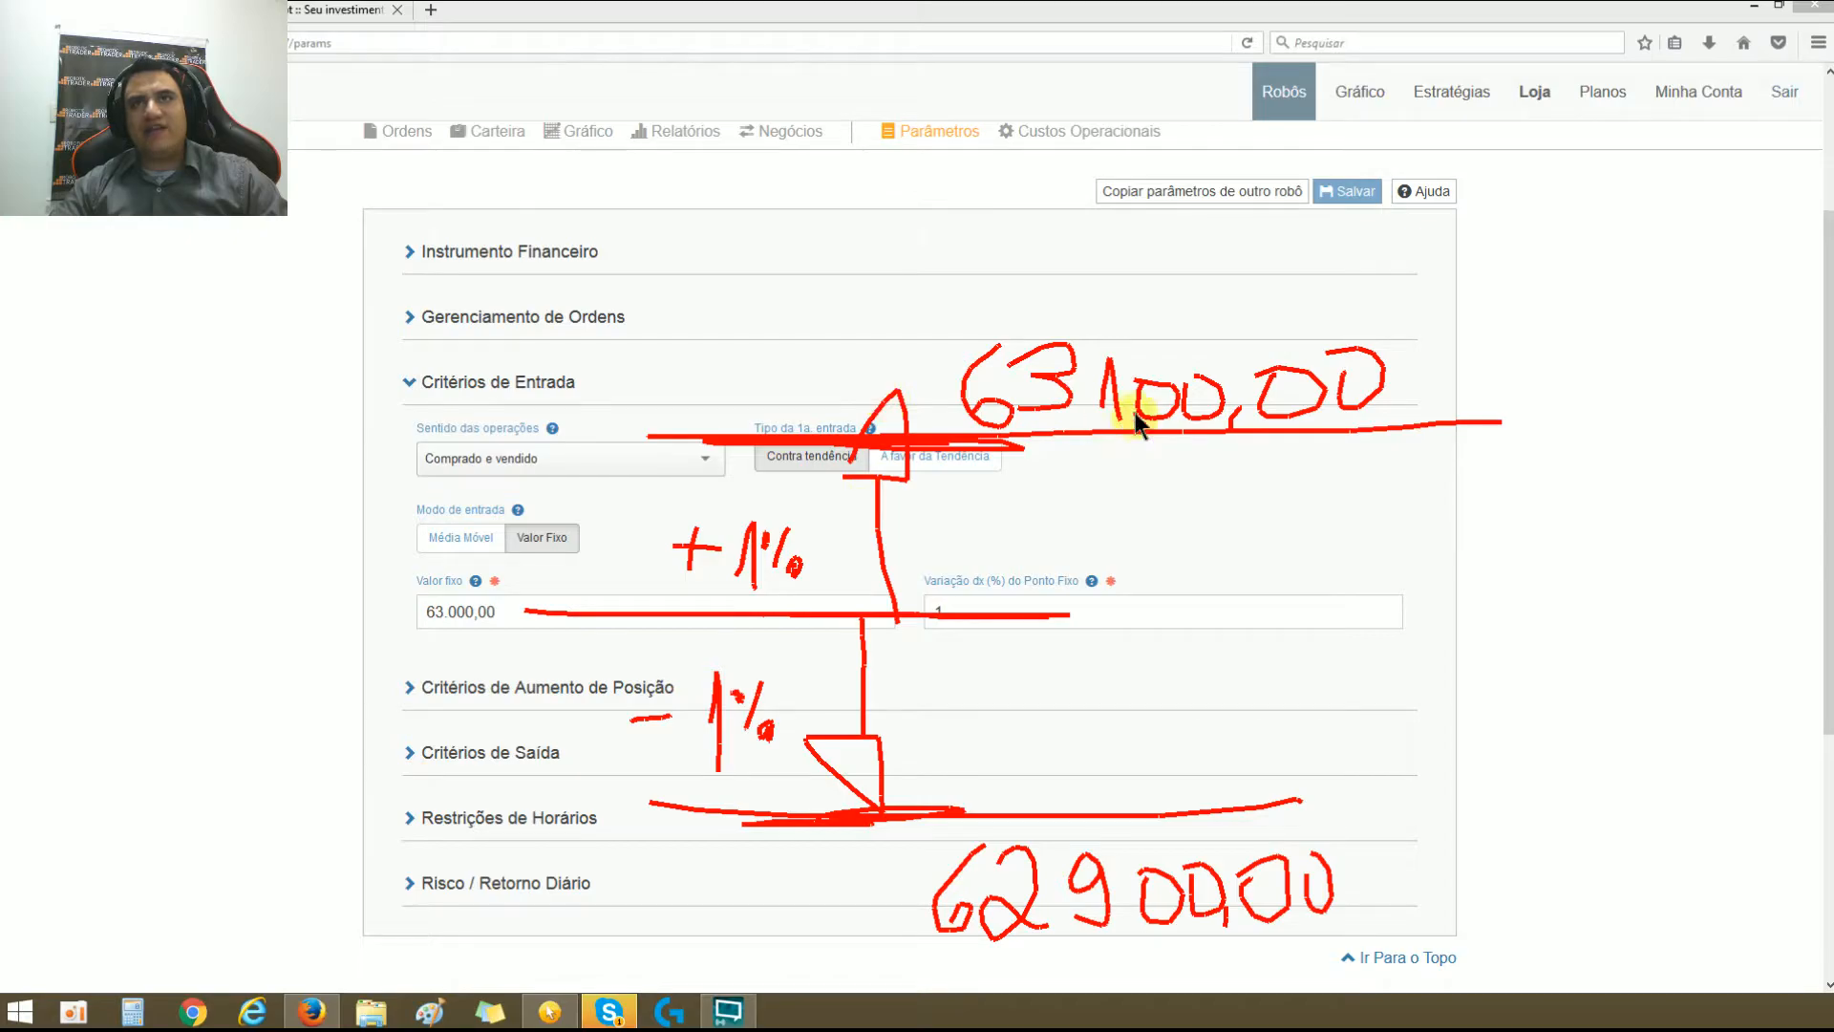
{"action": "left_click_drag", "start_coordinate": [771, 376], "coordinate": [845, 245]}
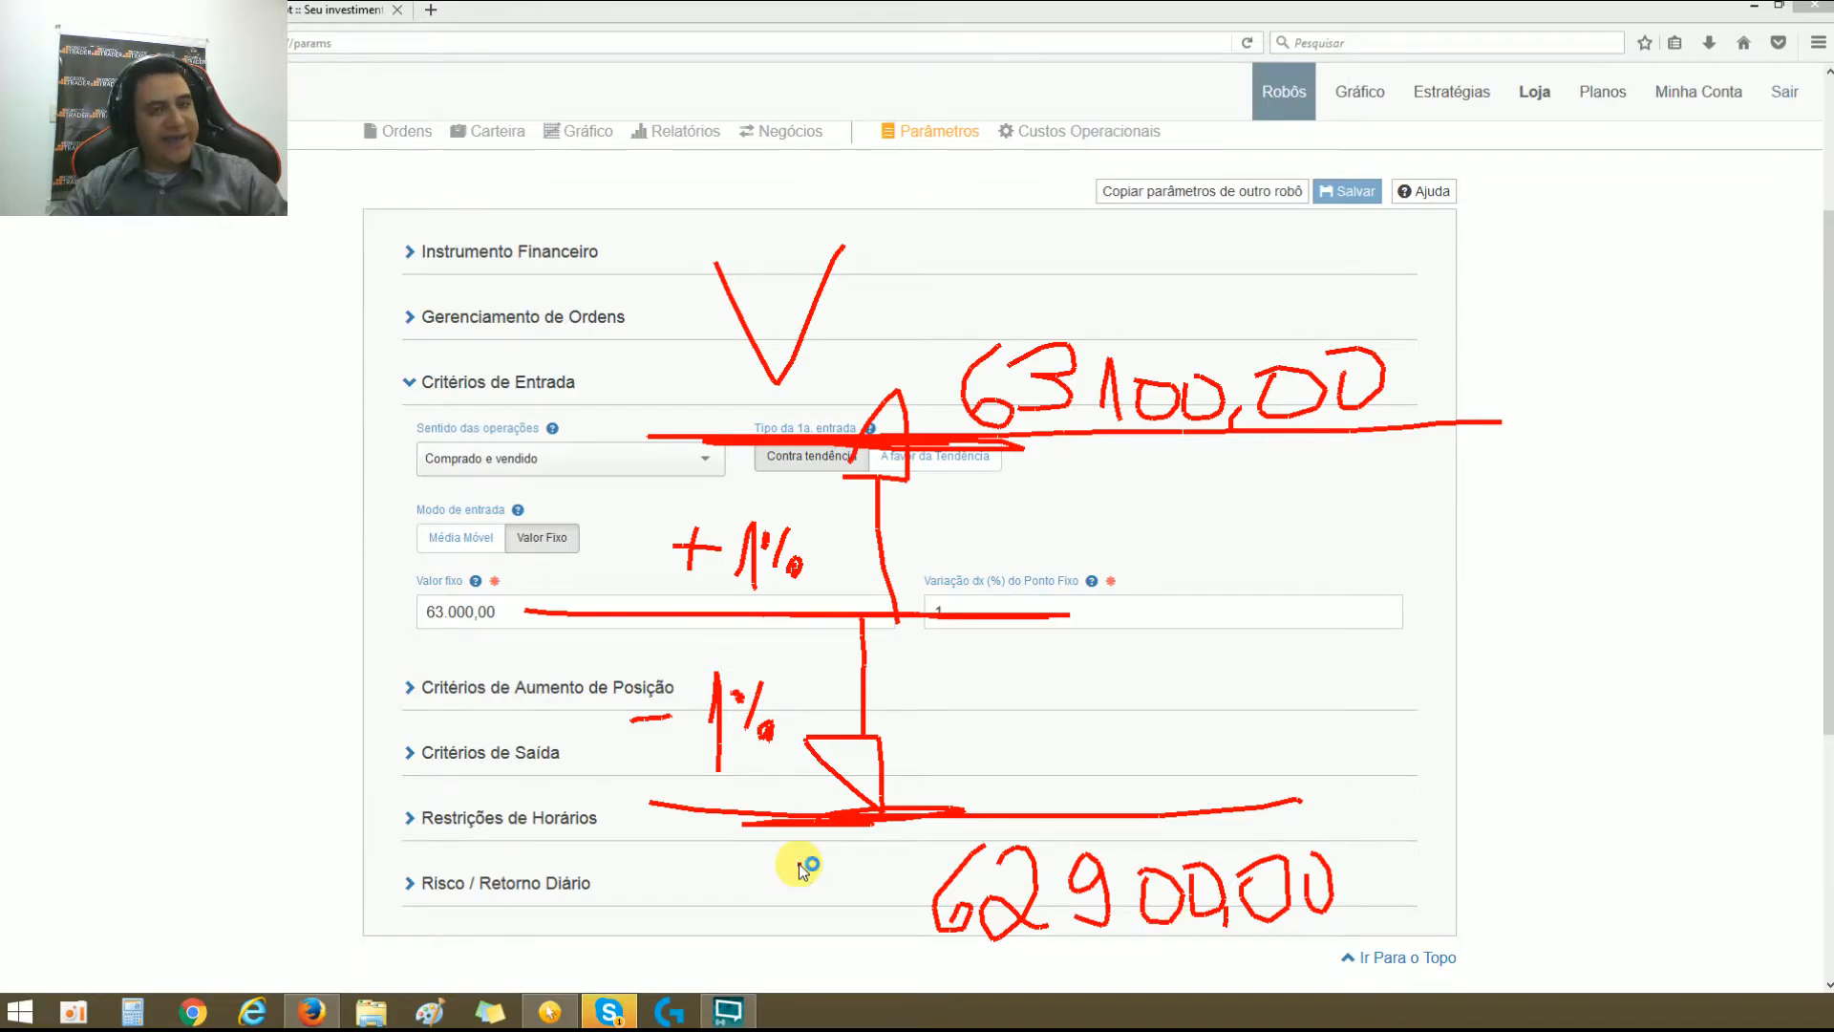
{"action": "left_click_drag", "start_coordinate": [798, 863], "coordinate": [664, 934]}
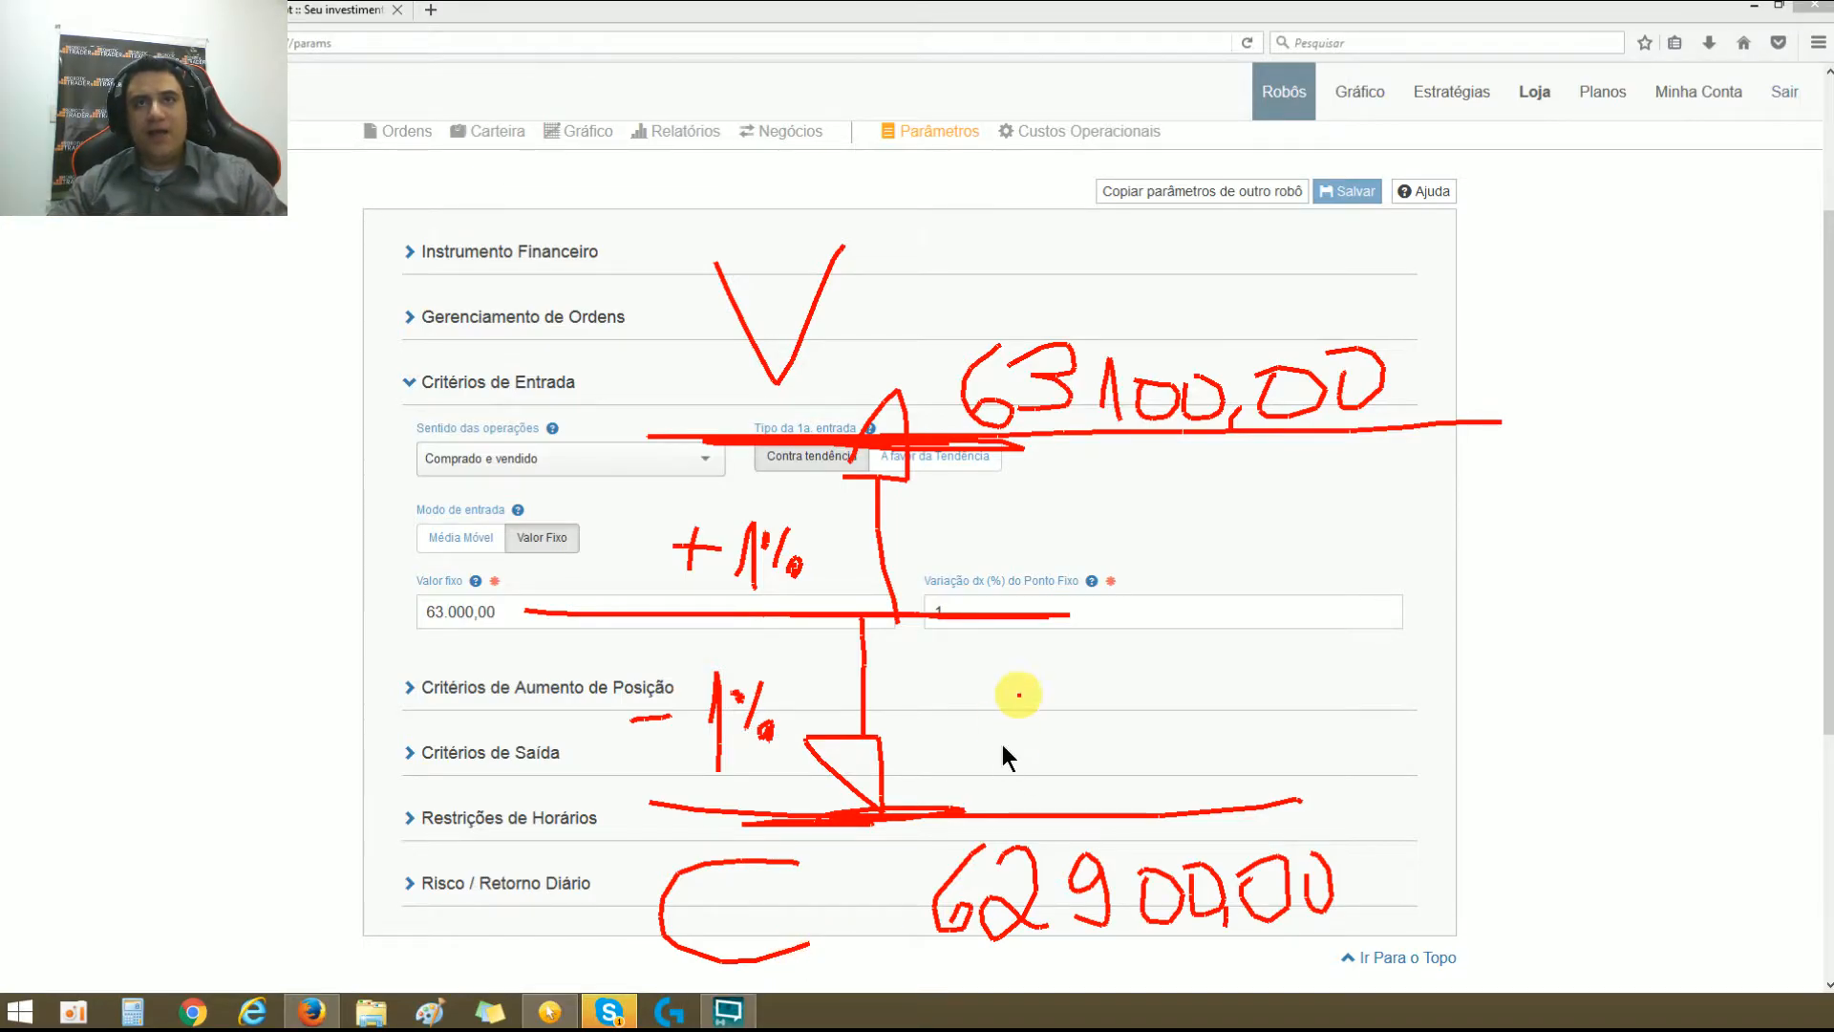
Step: Sketch a zigzag price path between the two levels, retrace the level lines, and clear all annotations
{"action": "mouse_move", "coordinate": [1099, 468]}
{"action": "left_mouse_down"}
{"action": "mouse_move", "coordinate": [1187, 463]}
{"action": "mouse_move", "coordinate": [1185, 708]}
{"action": "mouse_move", "coordinate": [1259, 738]}
{"action": "mouse_move", "coordinate": [1379, 484]}
{"action": "mouse_move", "coordinate": [1438, 602]}
{"action": "mouse_move", "coordinate": [1495, 530]}
{"action": "mouse_move", "coordinate": [1547, 563]}
{"action": "left_mouse_up"}
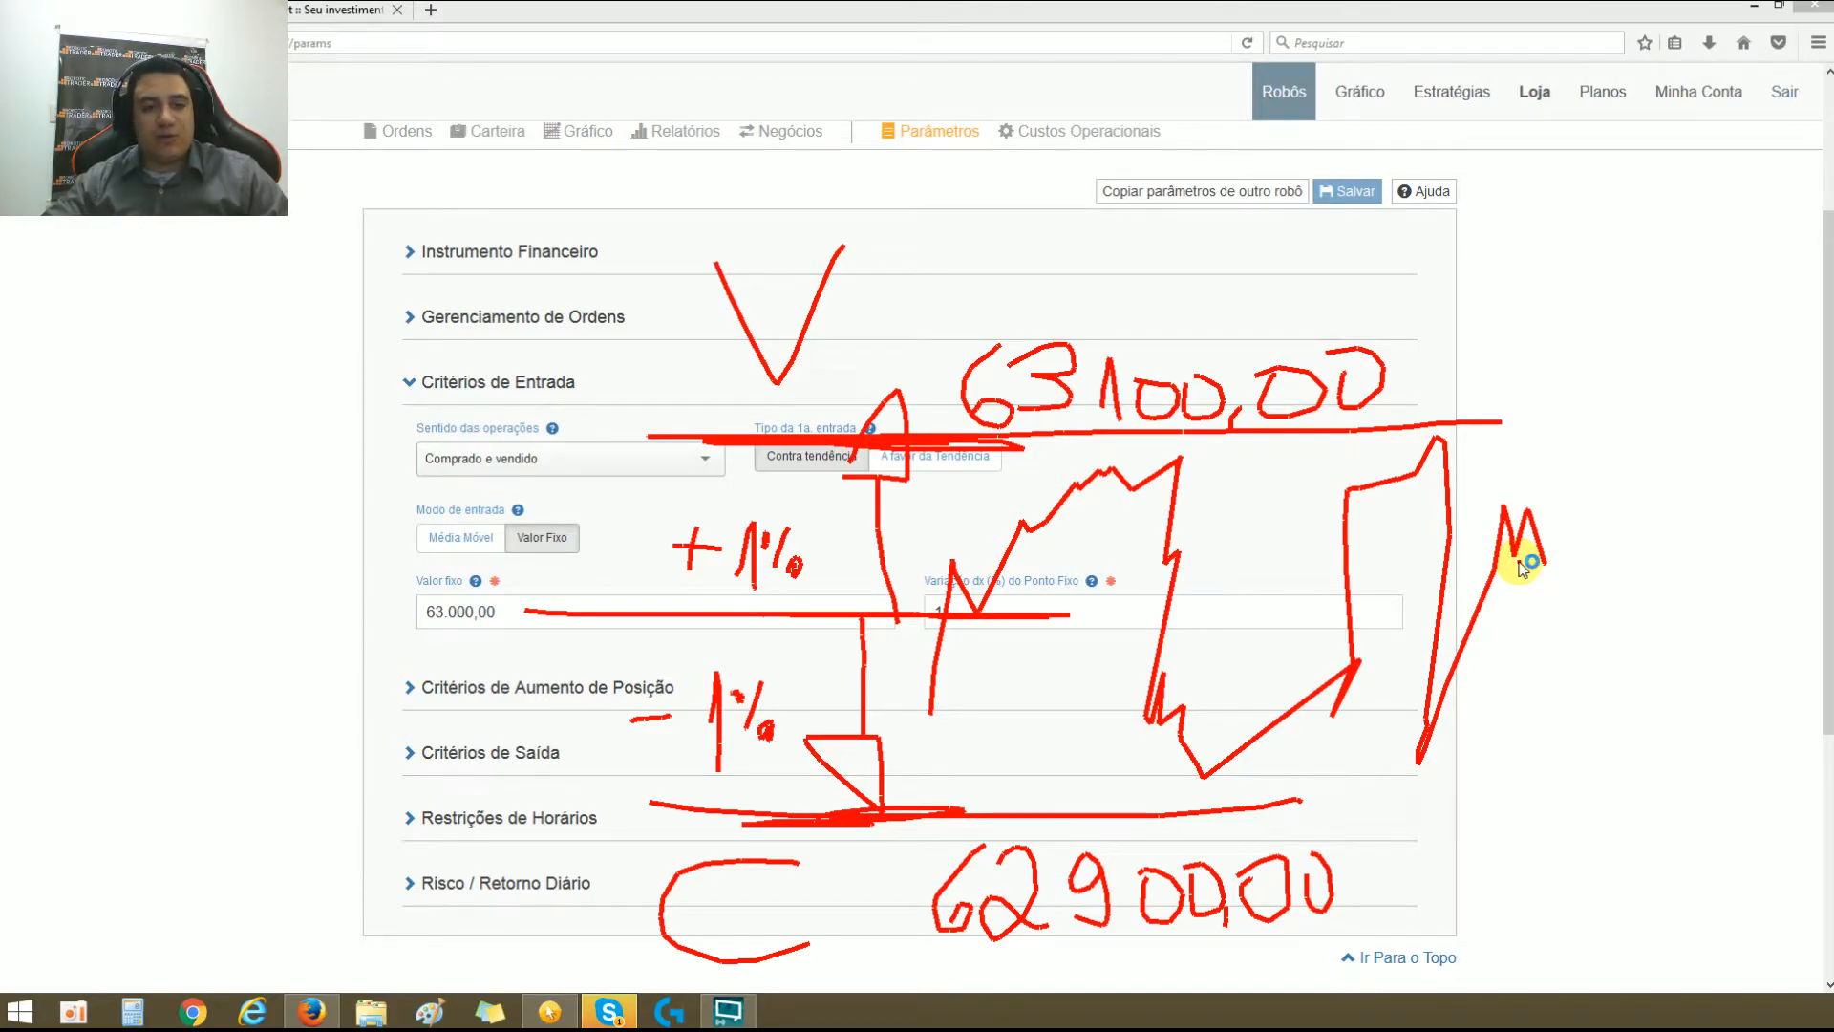
{"action": "left_click_drag", "start_coordinate": [972, 439], "coordinate": [1213, 418]}
{"action": "left_click_drag", "start_coordinate": [917, 814], "coordinate": [1324, 810]}
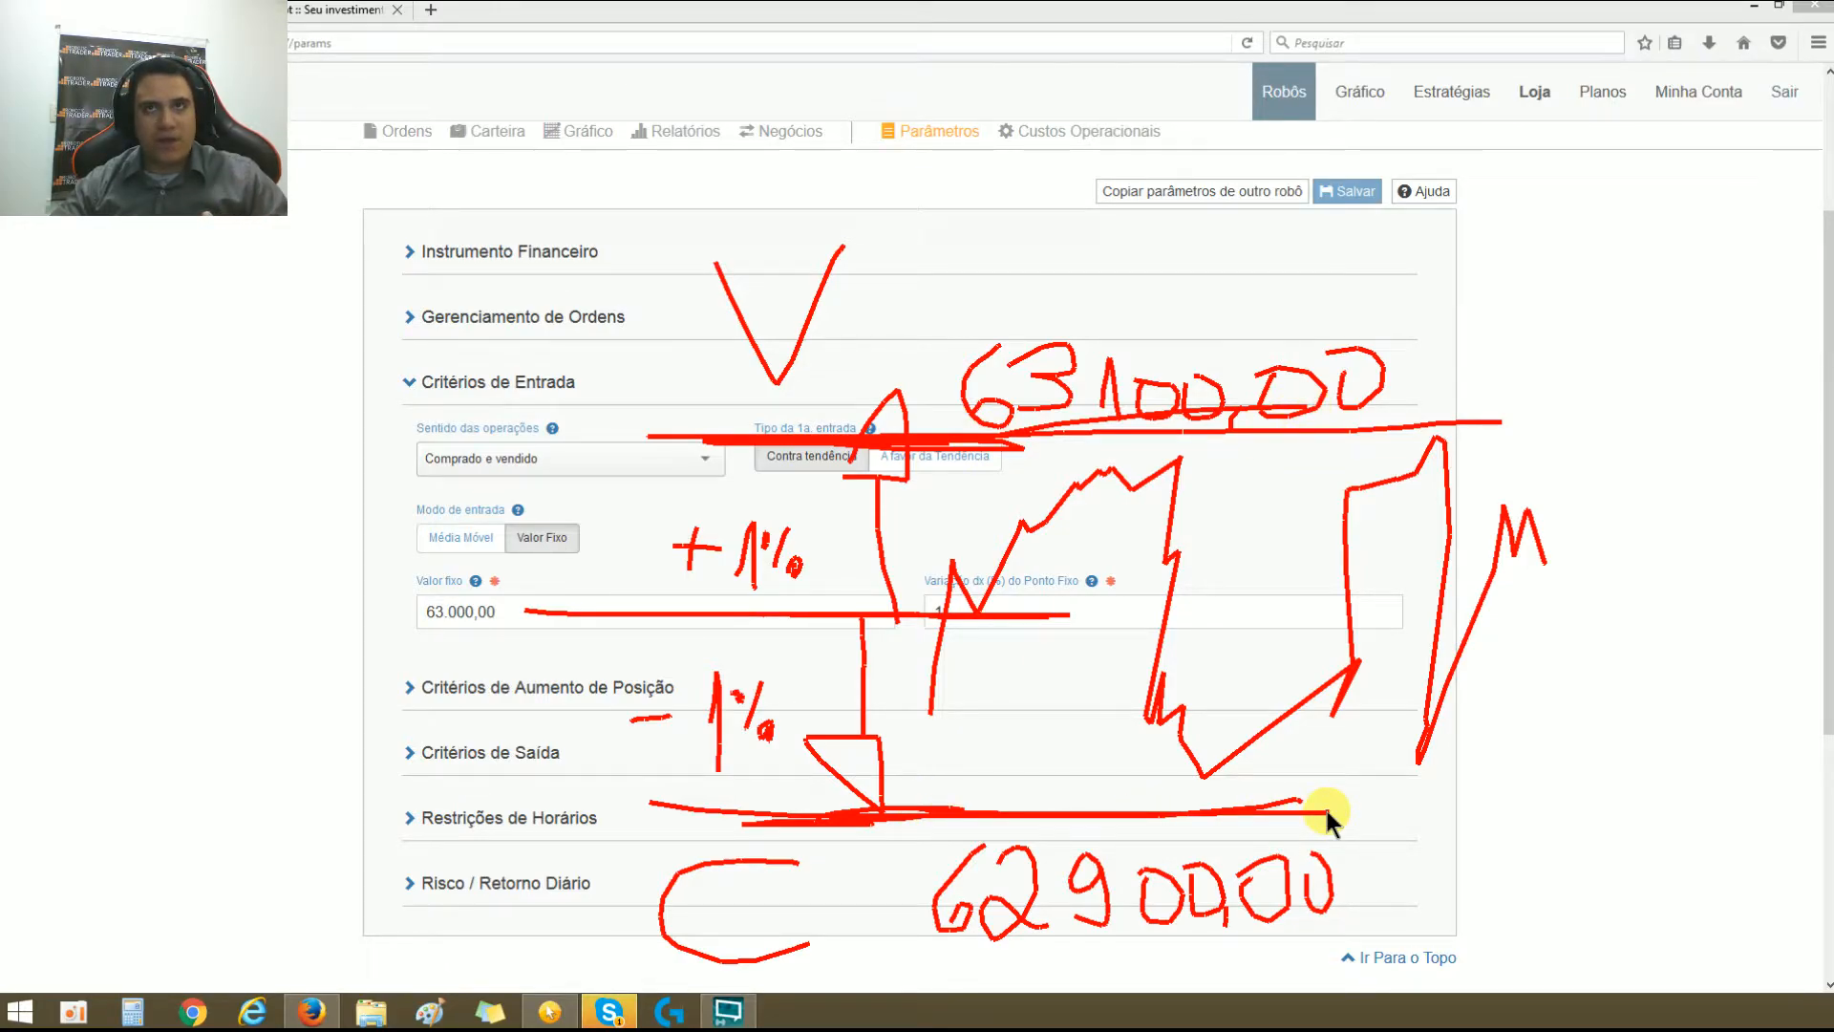
{"action": "mouse_move", "coordinate": [426, 609]}
{"action": "left_mouse_down"}
{"action": "mouse_move", "coordinate": [507, 616]}
{"action": "mouse_move", "coordinate": [426, 608]}
{"action": "left_mouse_up"}
{"action": "mouse_move", "coordinate": [978, 612]}
{"action": "left_mouse_down"}
{"action": "mouse_move", "coordinate": [942, 601]}
{"action": "mouse_move", "coordinate": [959, 644]}
{"action": "left_mouse_up"}
{"action": "key", "text": "Escape"}
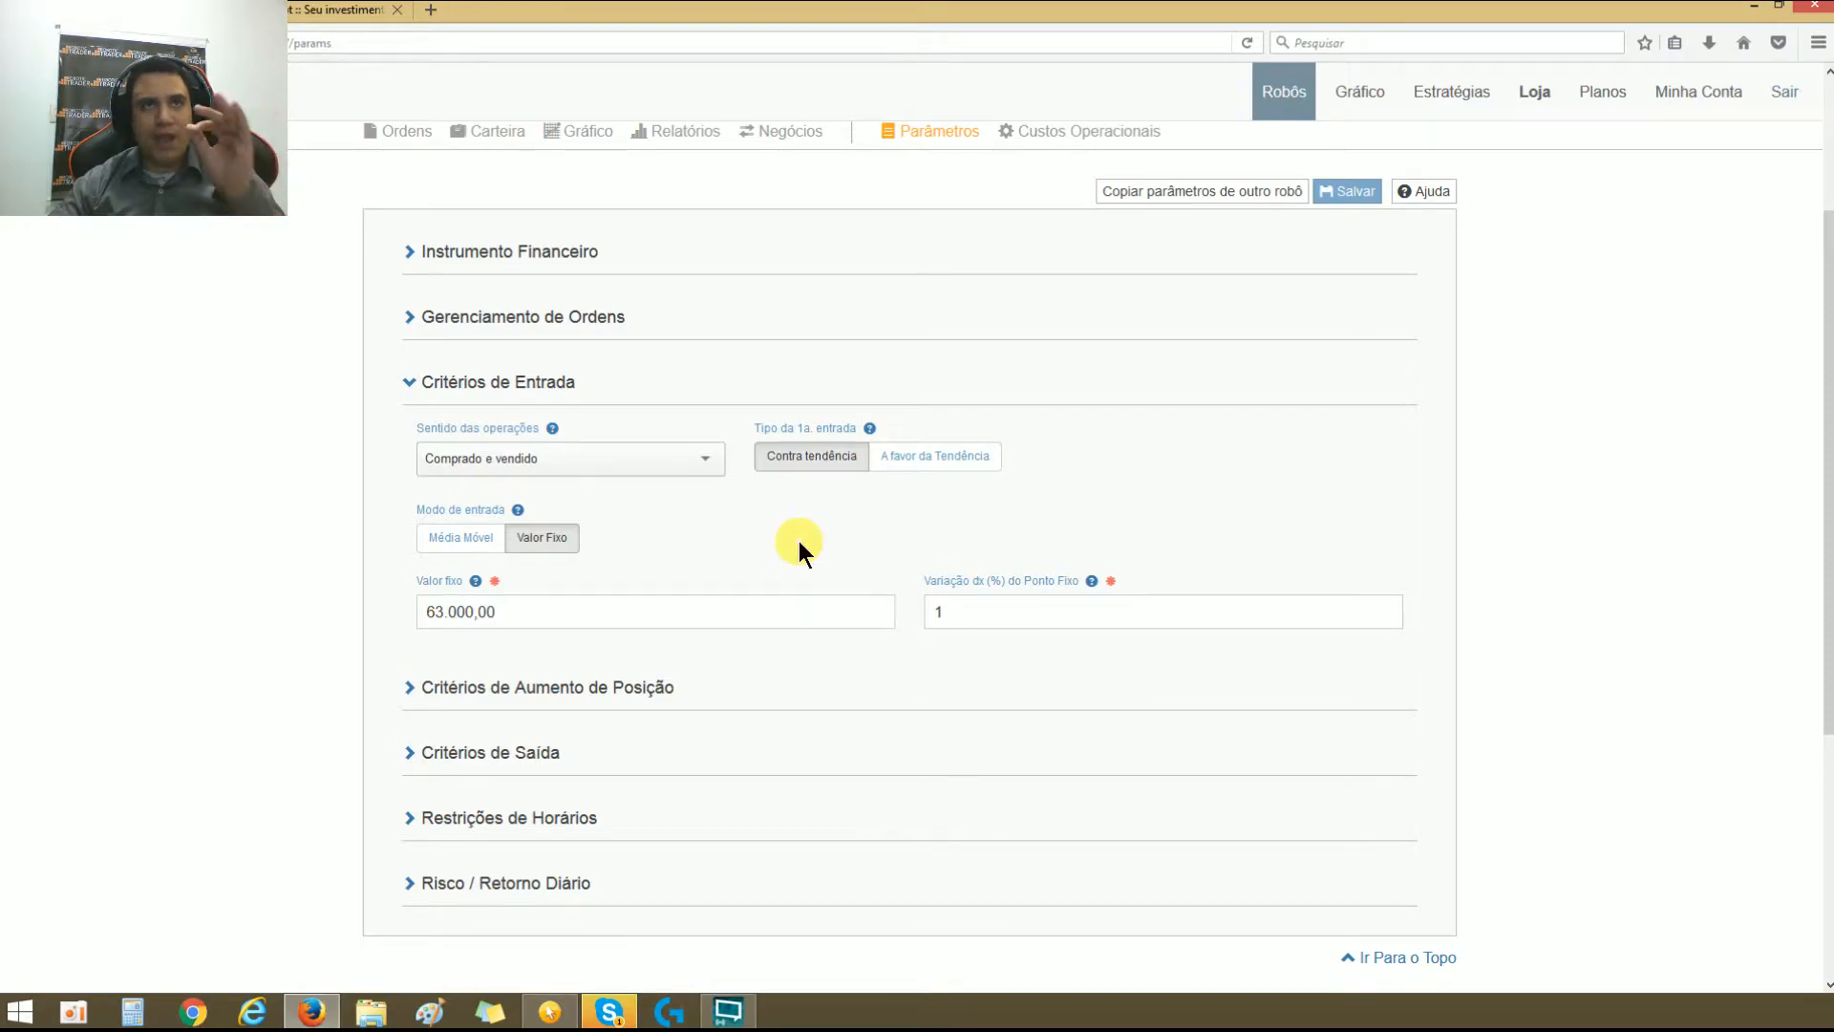
Step: Switch the entry mode to Média Móvel and enable Saída pela MME
{"action": "left_click", "coordinate": [451, 537]}
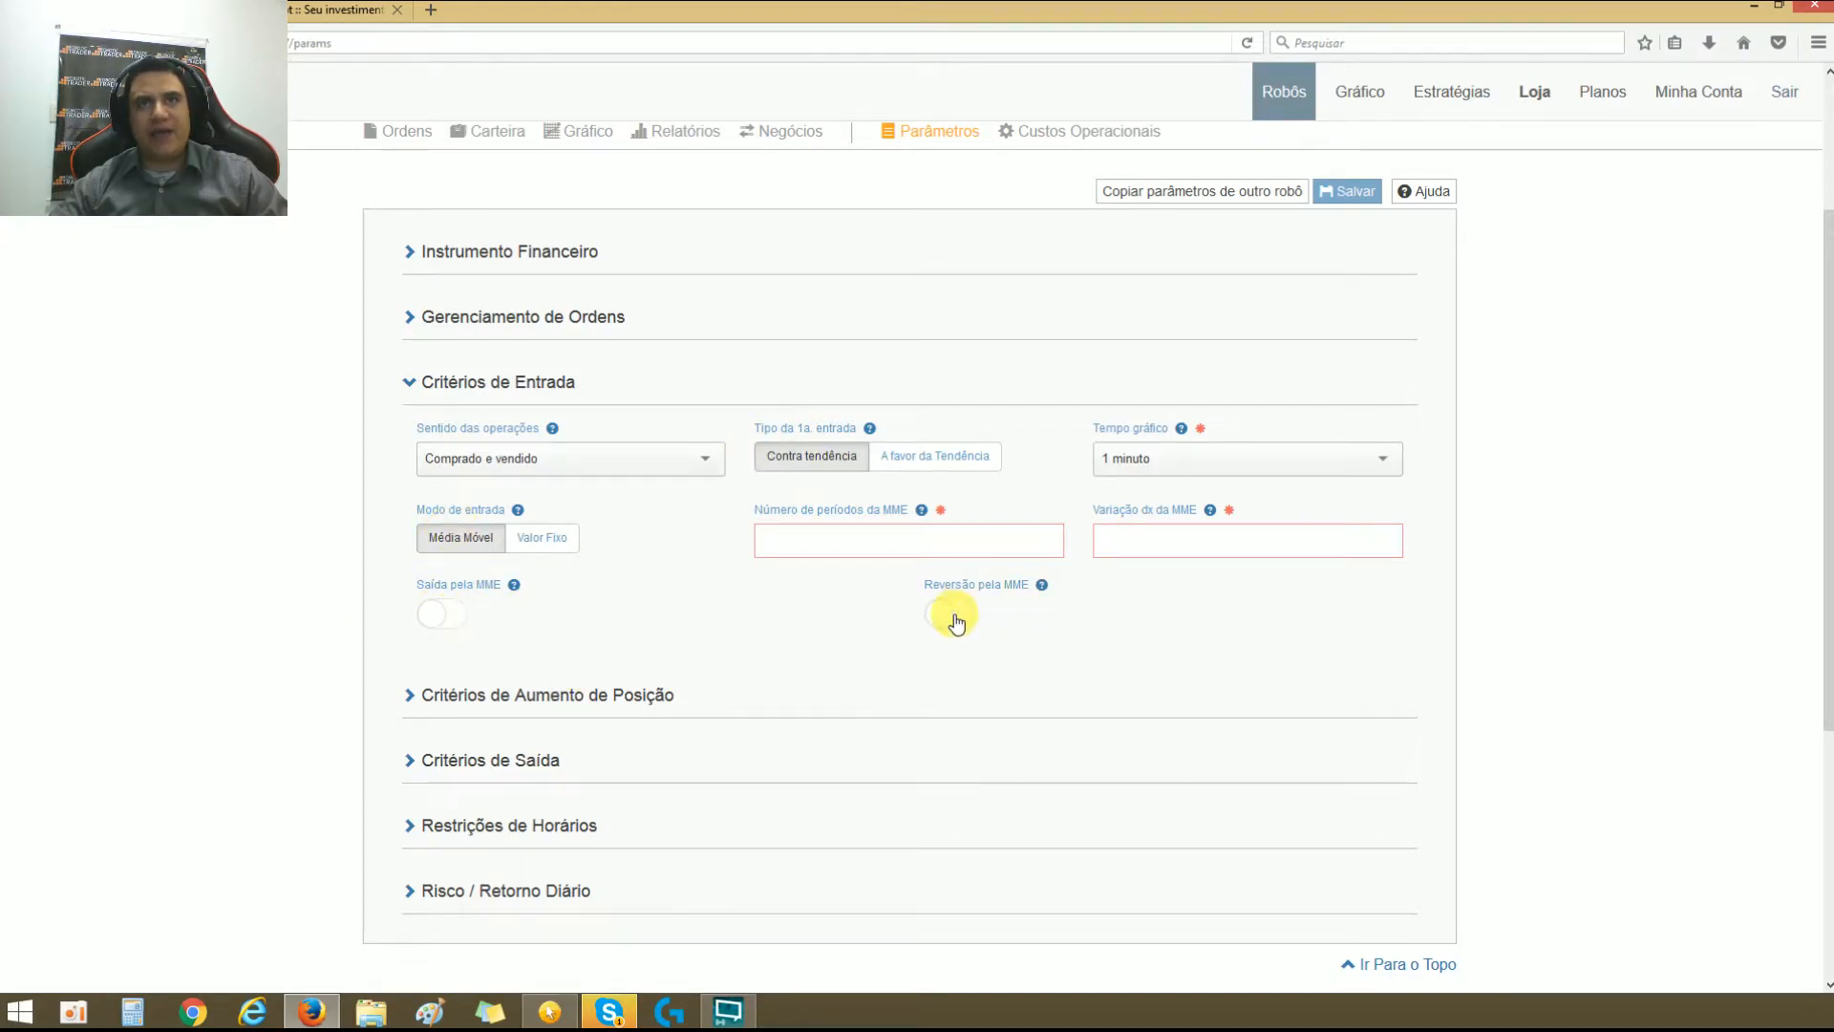
{"action": "left_click", "coordinate": [440, 616]}
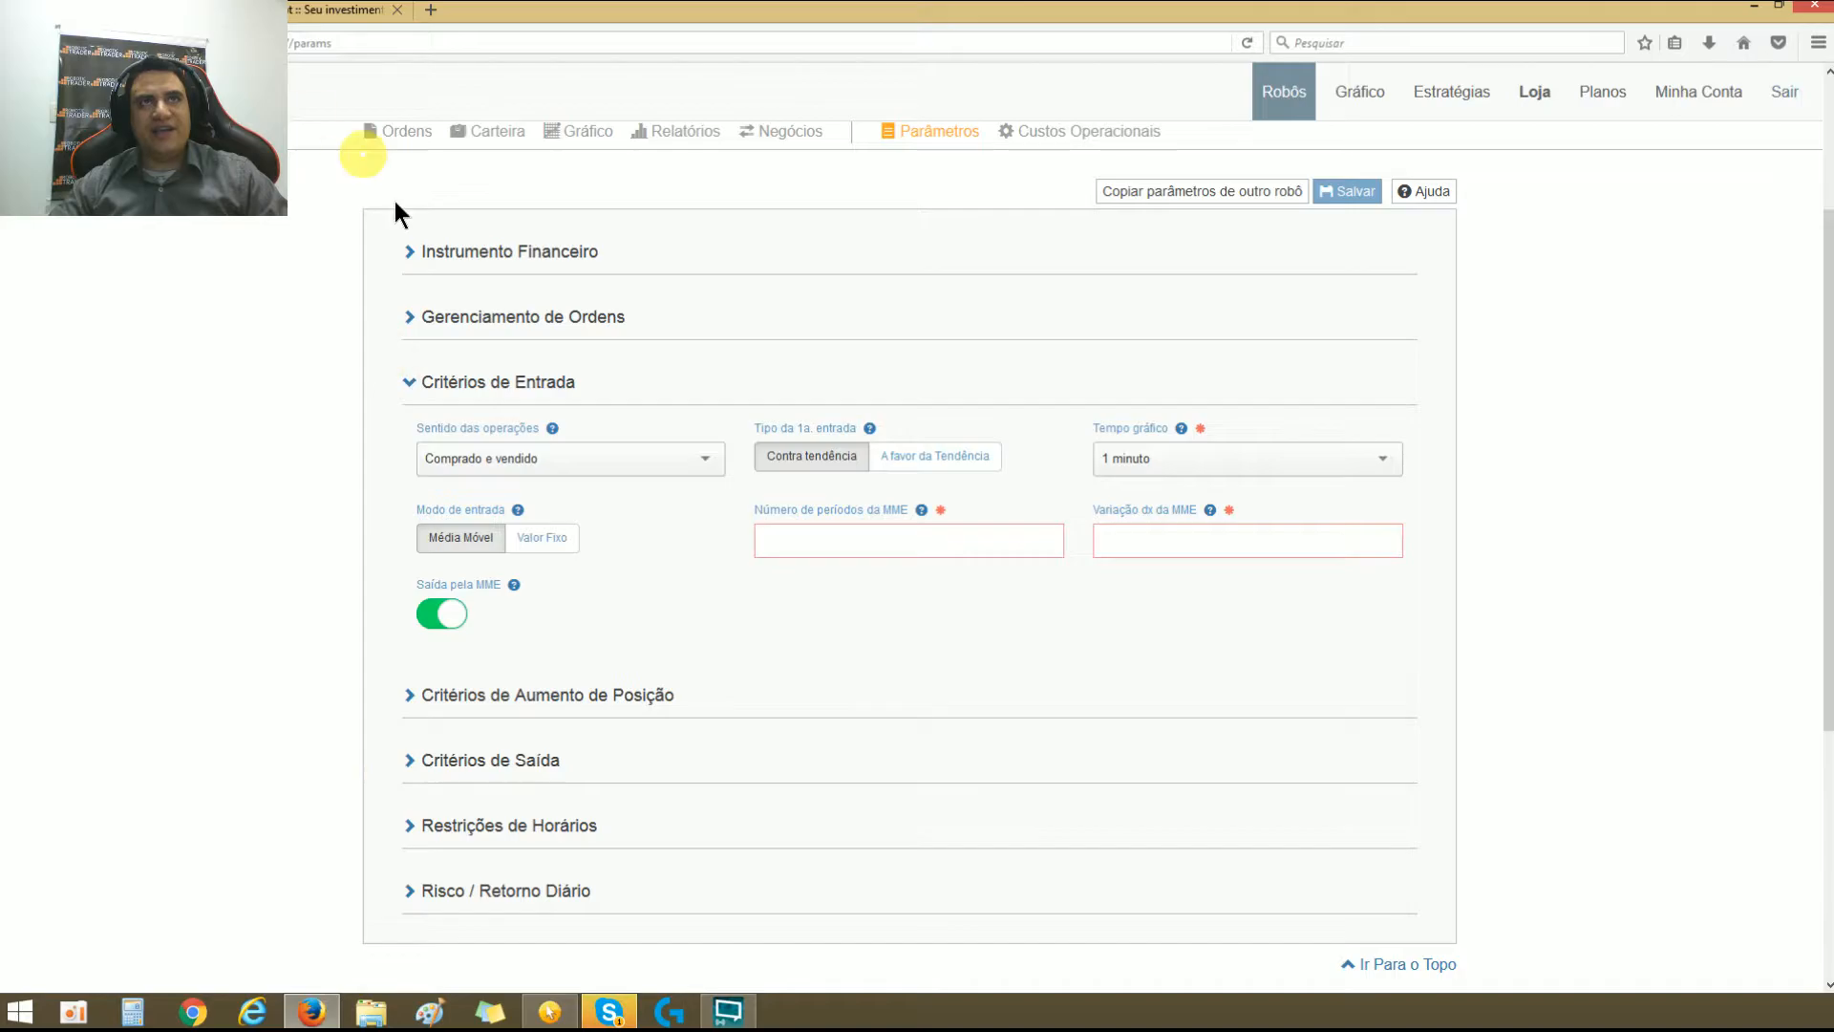
Step: On earlier candles of the WINM17 chart, draw a line above the moving average with an upward arrow labelled 50 PONTOS
{"action": "left_click", "coordinate": [250, 11]}
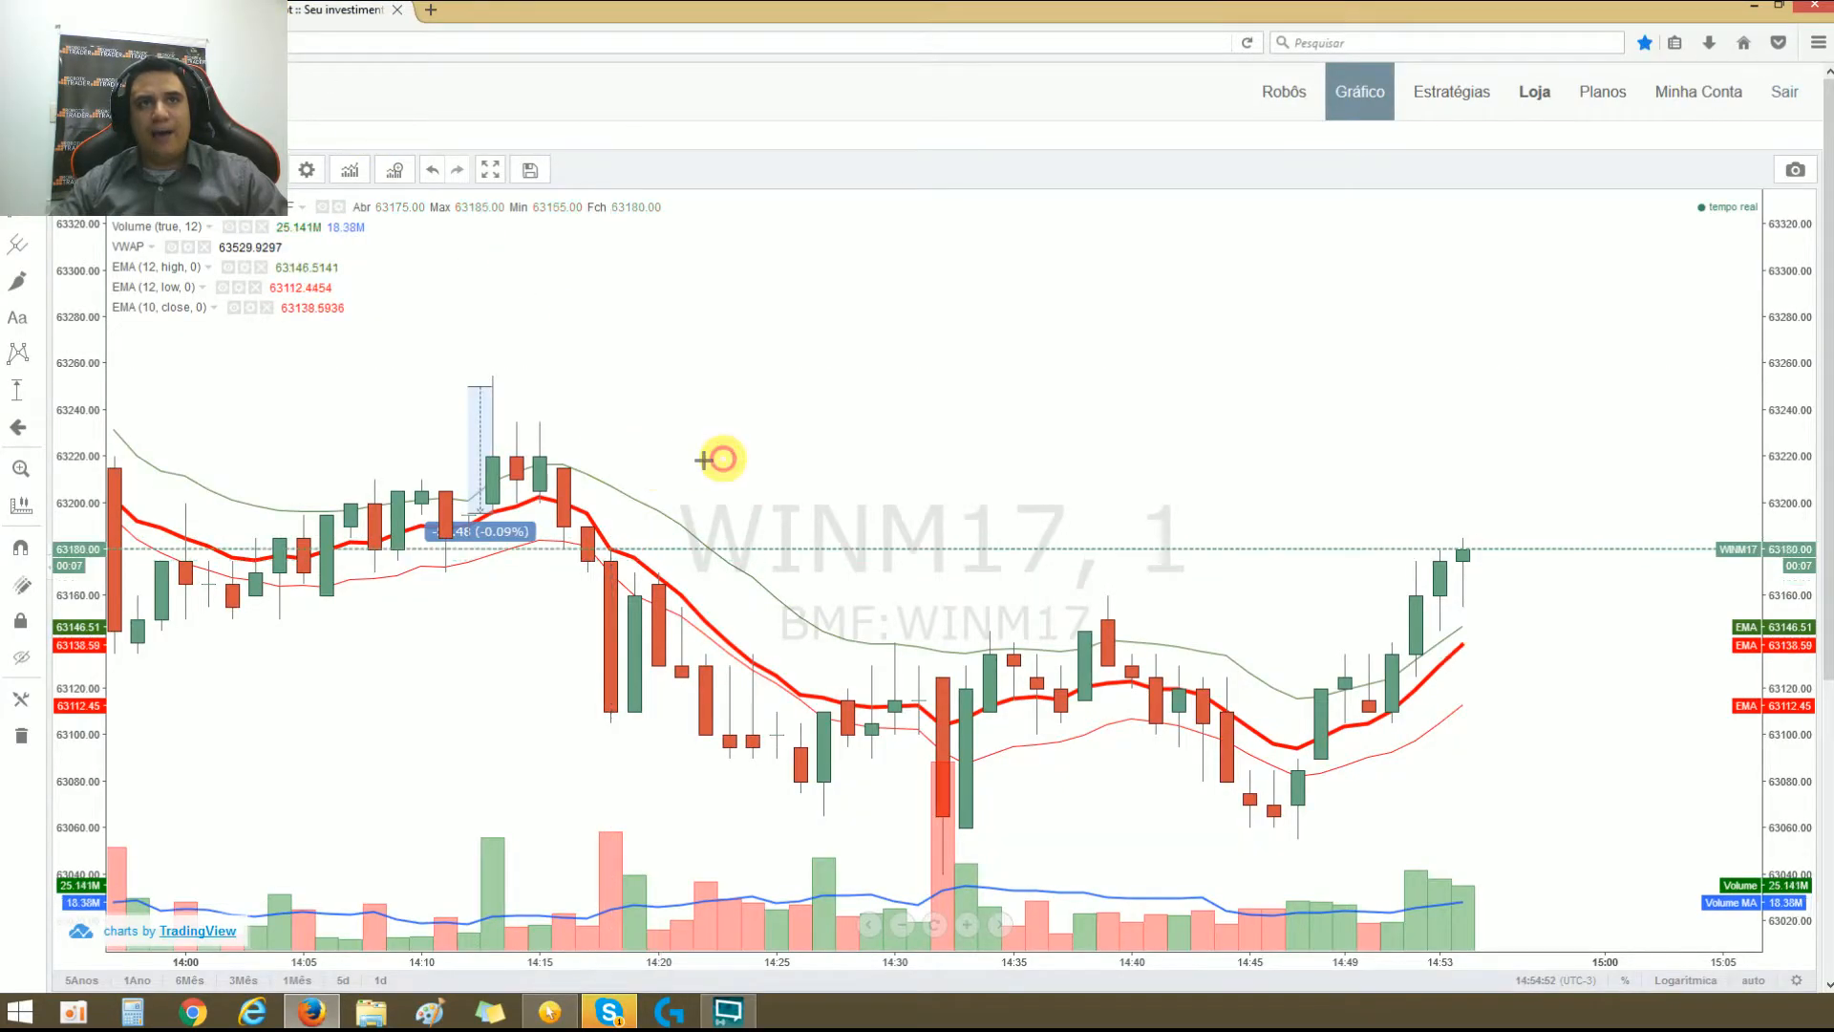
{"action": "left_click_drag", "start_coordinate": [709, 458], "coordinate": [1311, 401]}
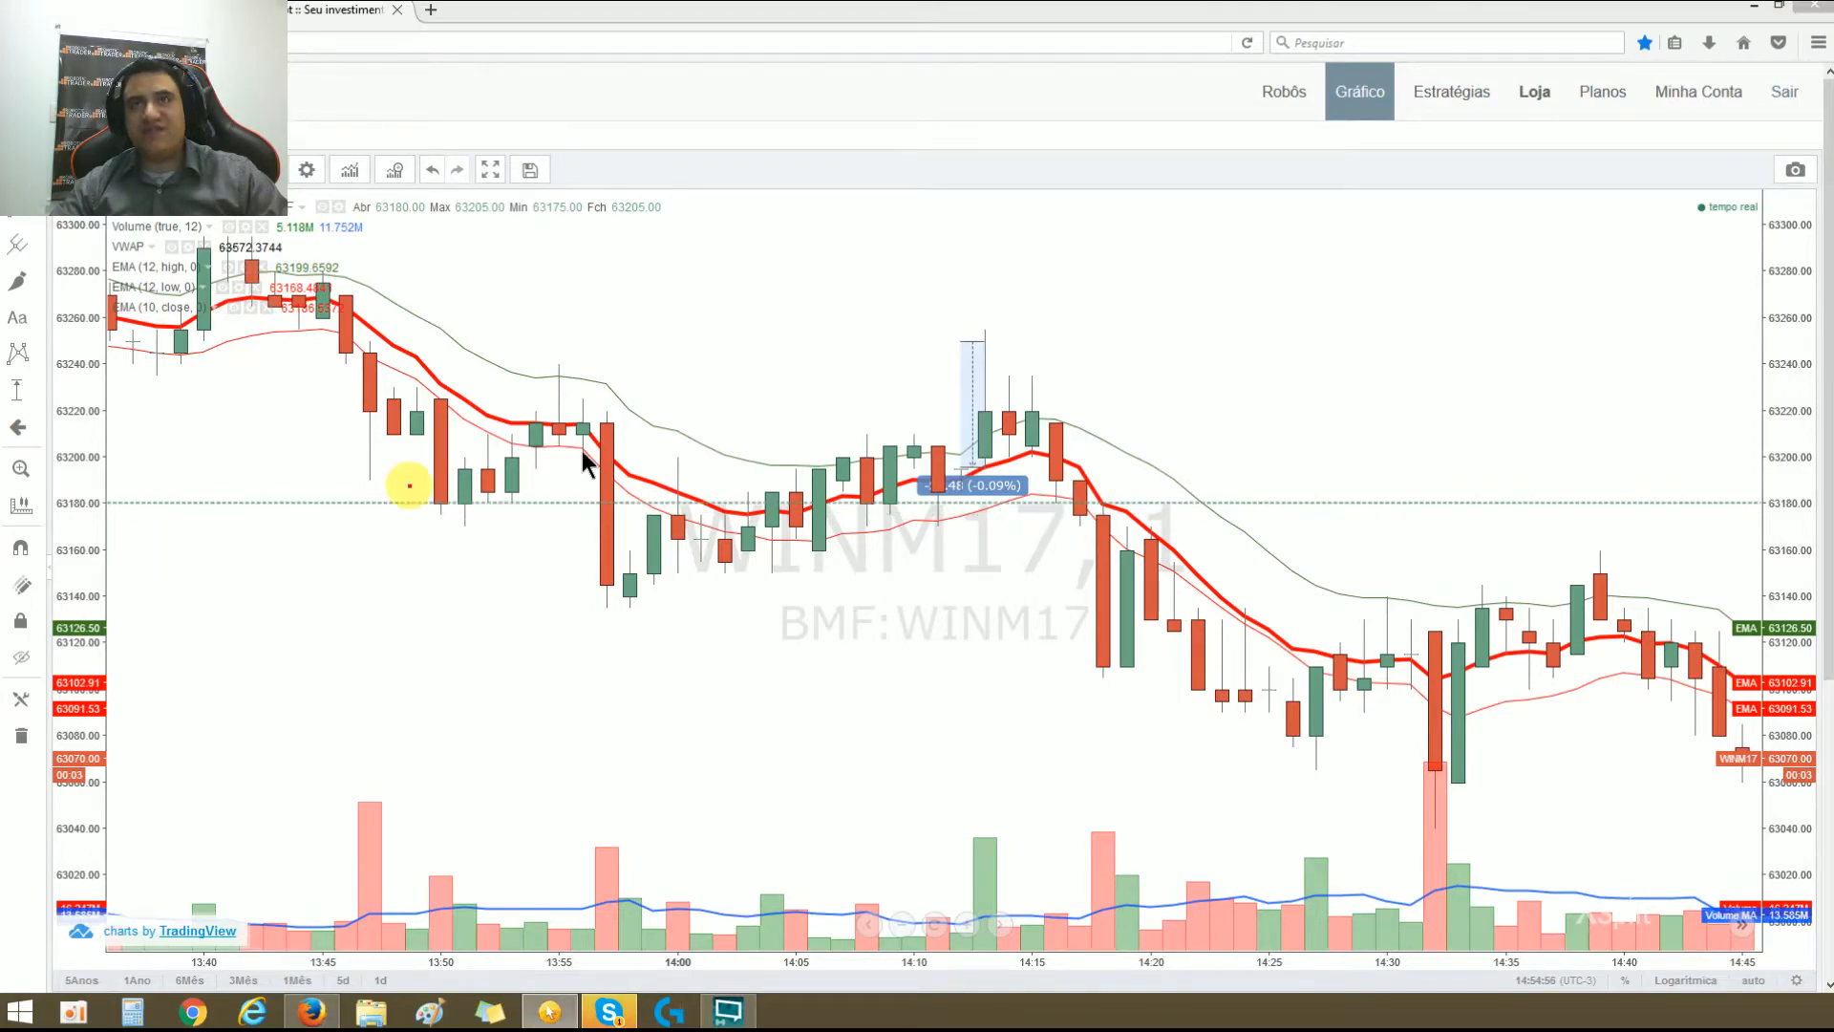
{"action": "left_click_drag", "start_coordinate": [891, 341], "coordinate": [1232, 330]}
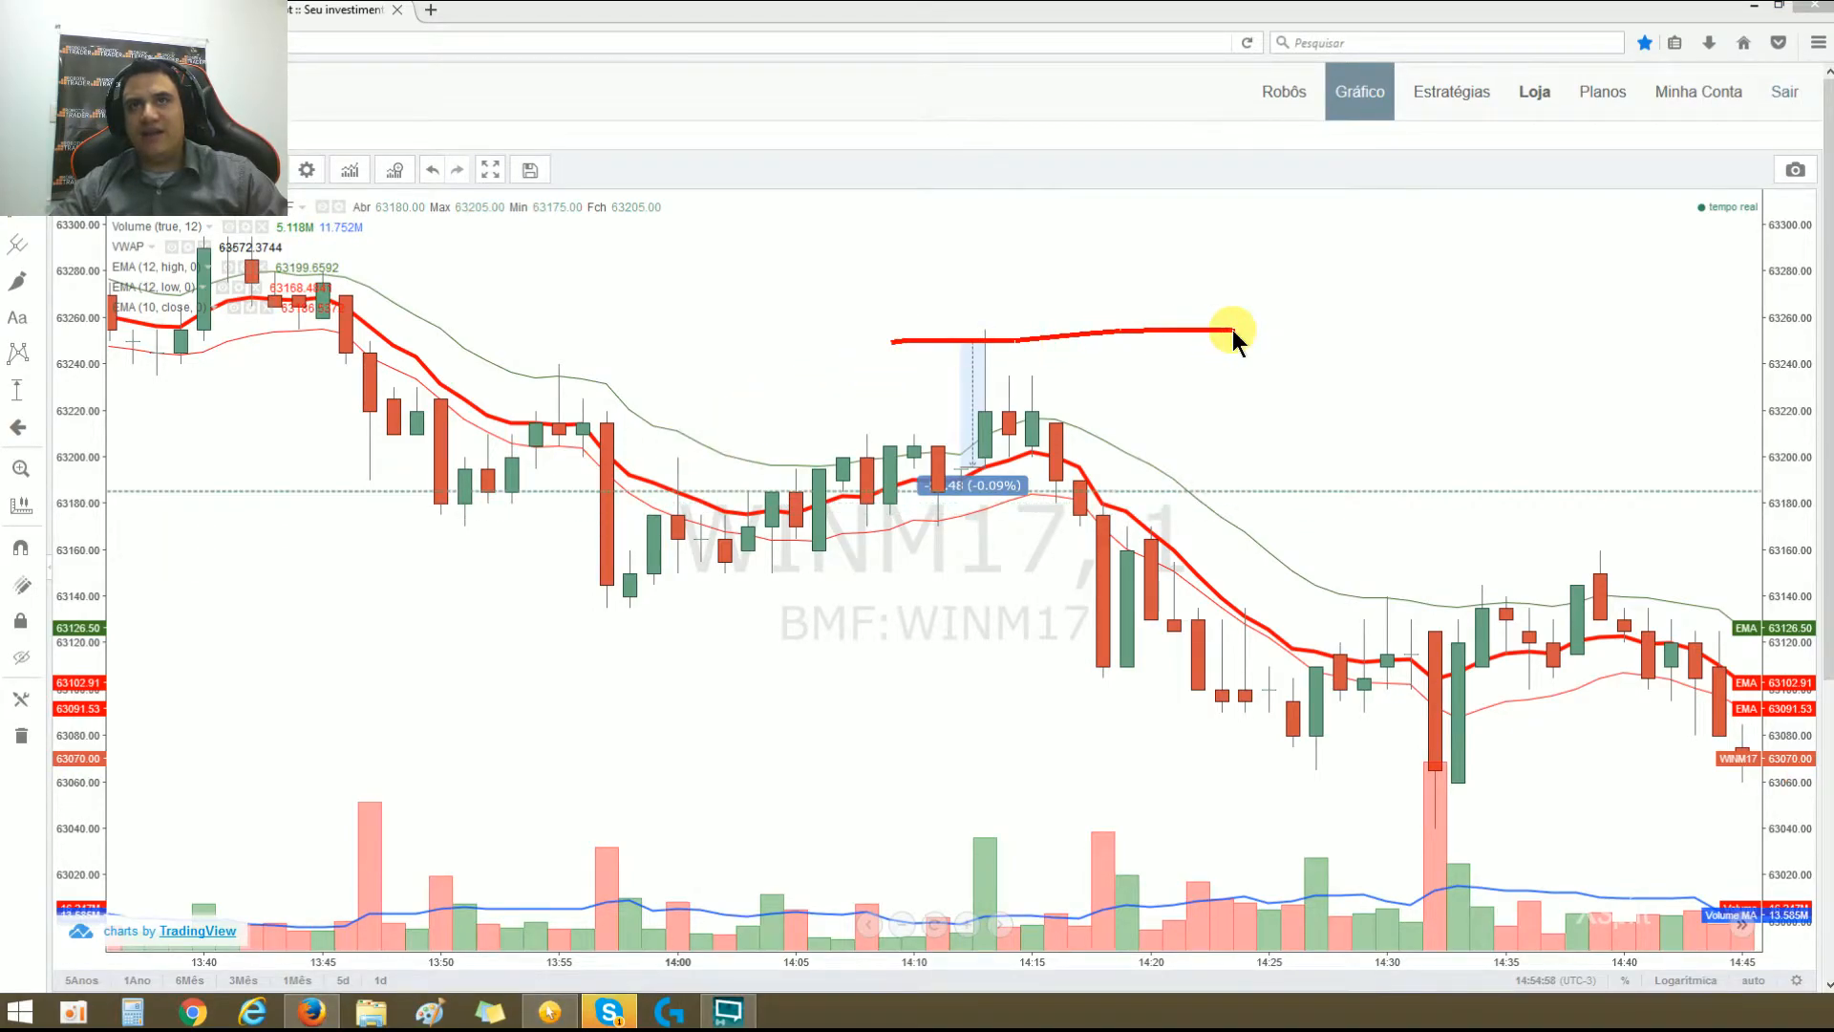
{"action": "mouse_move", "coordinate": [993, 461]}
{"action": "left_mouse_down"}
{"action": "mouse_move", "coordinate": [995, 352]}
{"action": "mouse_move", "coordinate": [1092, 393]}
{"action": "mouse_move", "coordinate": [1032, 423]}
{"action": "mouse_move", "coordinate": [1119, 423]}
{"action": "mouse_move", "coordinate": [1088, 385]}
{"action": "mouse_move", "coordinate": [1173, 426]}
{"action": "left_mouse_up"}
{"action": "mouse_move", "coordinate": [1166, 382]}
{"action": "left_mouse_down"}
{"action": "mouse_move", "coordinate": [1177, 405]}
{"action": "mouse_move", "coordinate": [1234, 390]}
{"action": "mouse_move", "coordinate": [1274, 404]}
{"action": "mouse_move", "coordinate": [1294, 368]}
{"action": "mouse_move", "coordinate": [1323, 409]}
{"action": "mouse_move", "coordinate": [1411, 363]}
{"action": "mouse_move", "coordinate": [1375, 398]}
{"action": "mouse_move", "coordinate": [1366, 380]}
{"action": "mouse_move", "coordinate": [1443, 401]}
{"action": "mouse_move", "coordinate": [1416, 424]}
{"action": "left_mouse_up"}
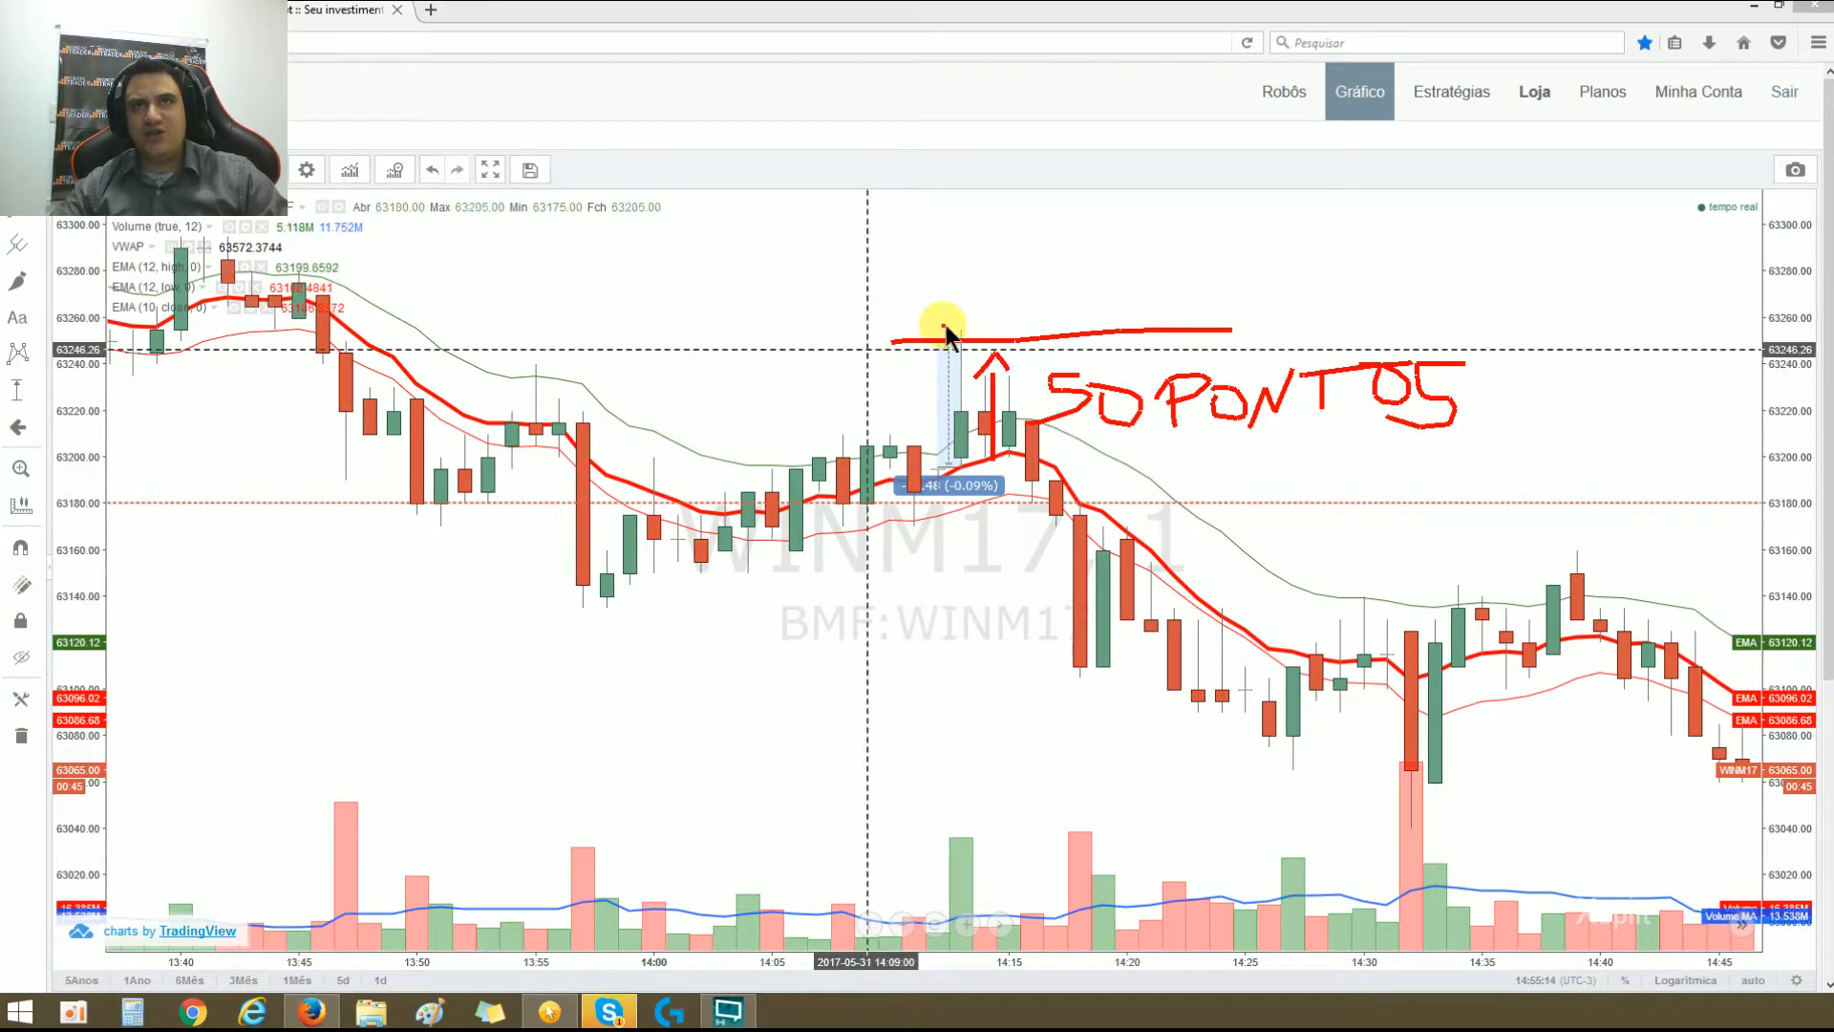
Step: Mark the sell entry with a V above the drawn line, reinforce the line, and point the arrow back down to the moving average
{"action": "mouse_move", "coordinate": [888, 254]}
{"action": "left_mouse_down"}
{"action": "mouse_move", "coordinate": [933, 312]}
{"action": "mouse_move", "coordinate": [1015, 240]}
{"action": "left_mouse_up"}
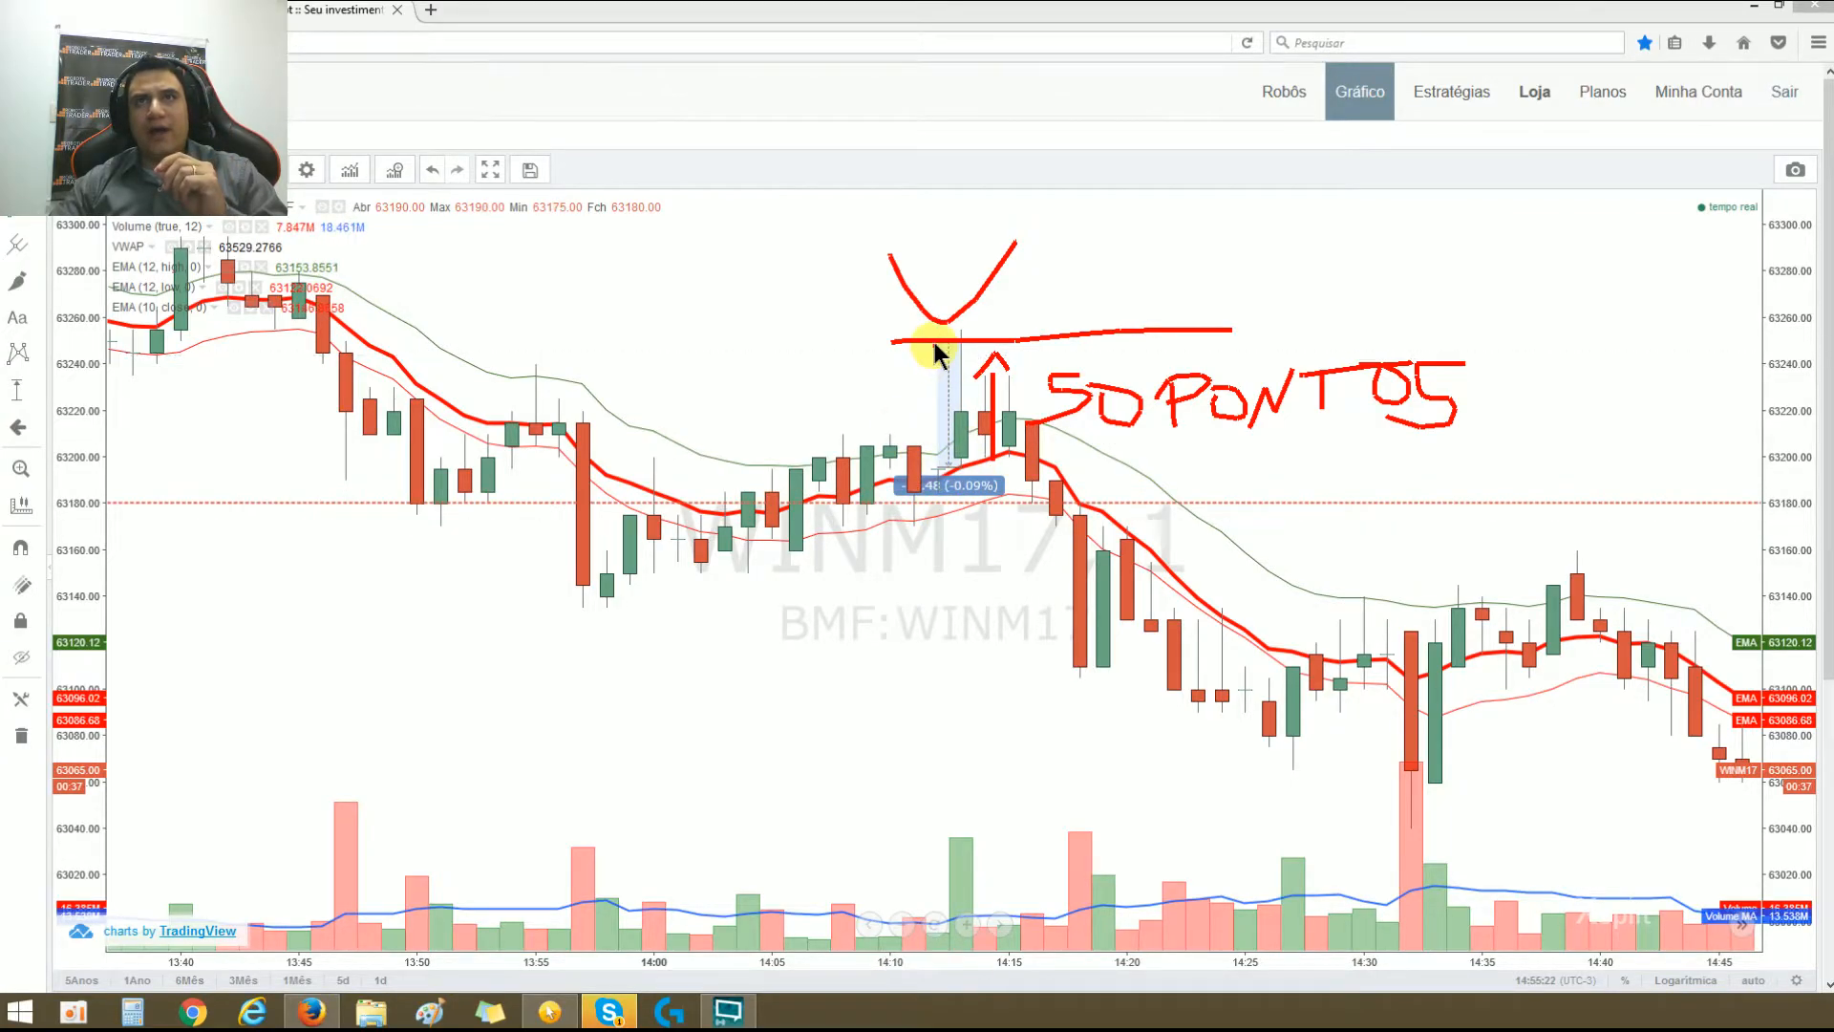
{"action": "left_click_drag", "start_coordinate": [1006, 330], "coordinate": [903, 342]}
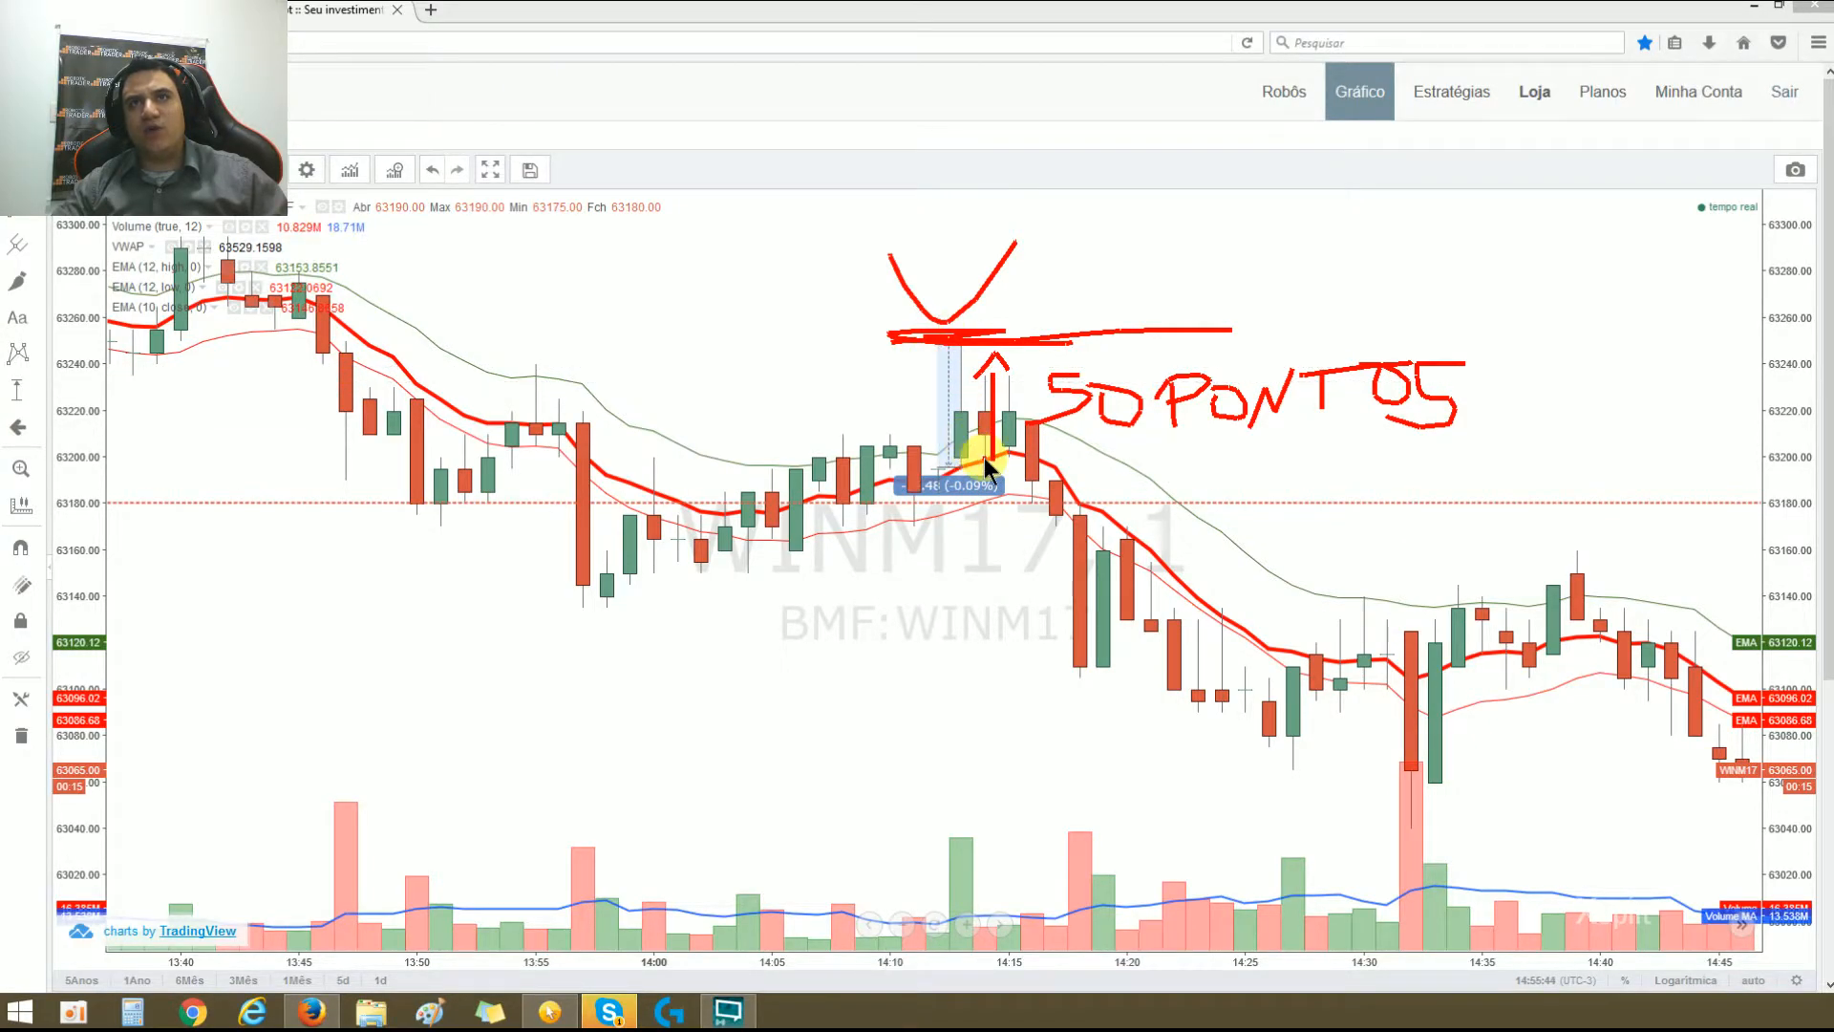
{"action": "mouse_move", "coordinate": [980, 458]}
{"action": "left_mouse_down"}
{"action": "mouse_move", "coordinate": [990, 475]}
{"action": "mouse_move", "coordinate": [1003, 459]}
{"action": "mouse_move", "coordinate": [990, 471]}
{"action": "left_mouse_up"}
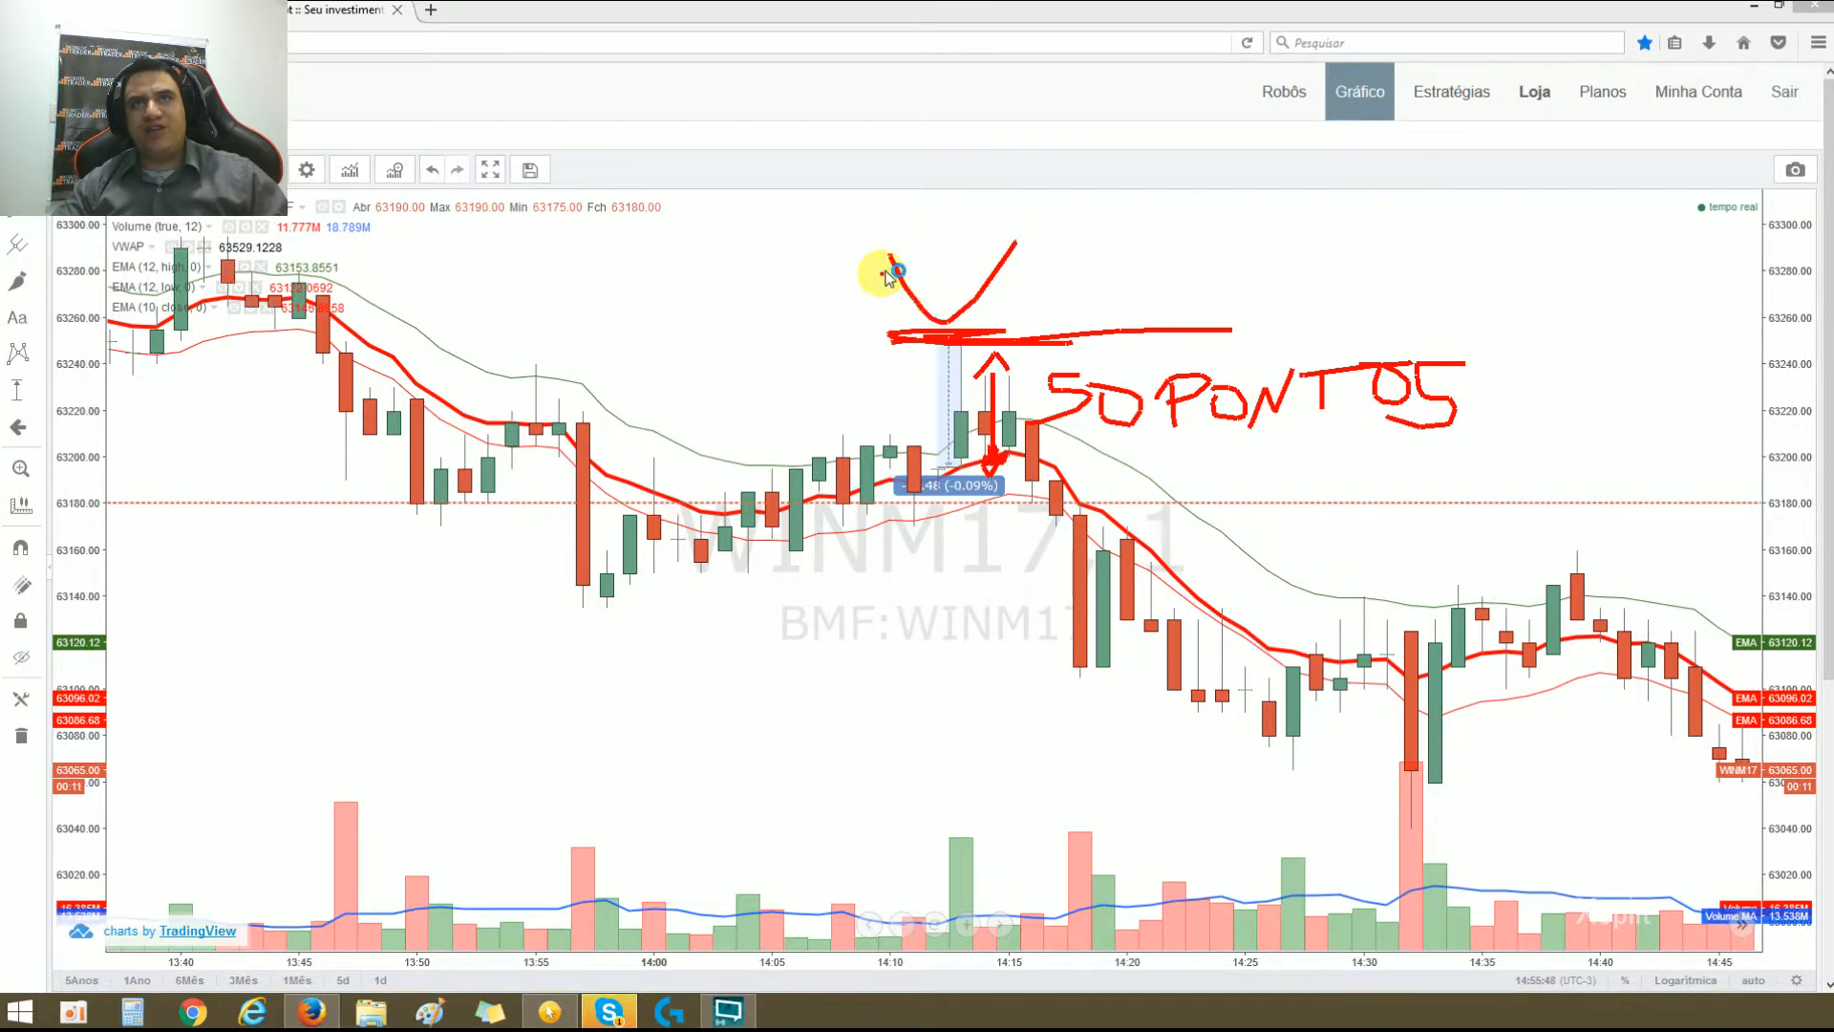
Step: Sketch price rising from the moving average past the sell line to a higher level, underline both levels, and clear the annotations
{"action": "mouse_move", "coordinate": [1012, 317]}
{"action": "left_mouse_down"}
{"action": "mouse_move", "coordinate": [1020, 246]}
{"action": "mouse_move", "coordinate": [1070, 271]}
{"action": "left_mouse_up"}
{"action": "left_click", "coordinate": [1027, 462]}
{"action": "mouse_move", "coordinate": [1146, 361]}
{"action": "left_mouse_down"}
{"action": "mouse_move", "coordinate": [1144, 334]}
{"action": "mouse_move", "coordinate": [1283, 250]}
{"action": "left_mouse_up"}
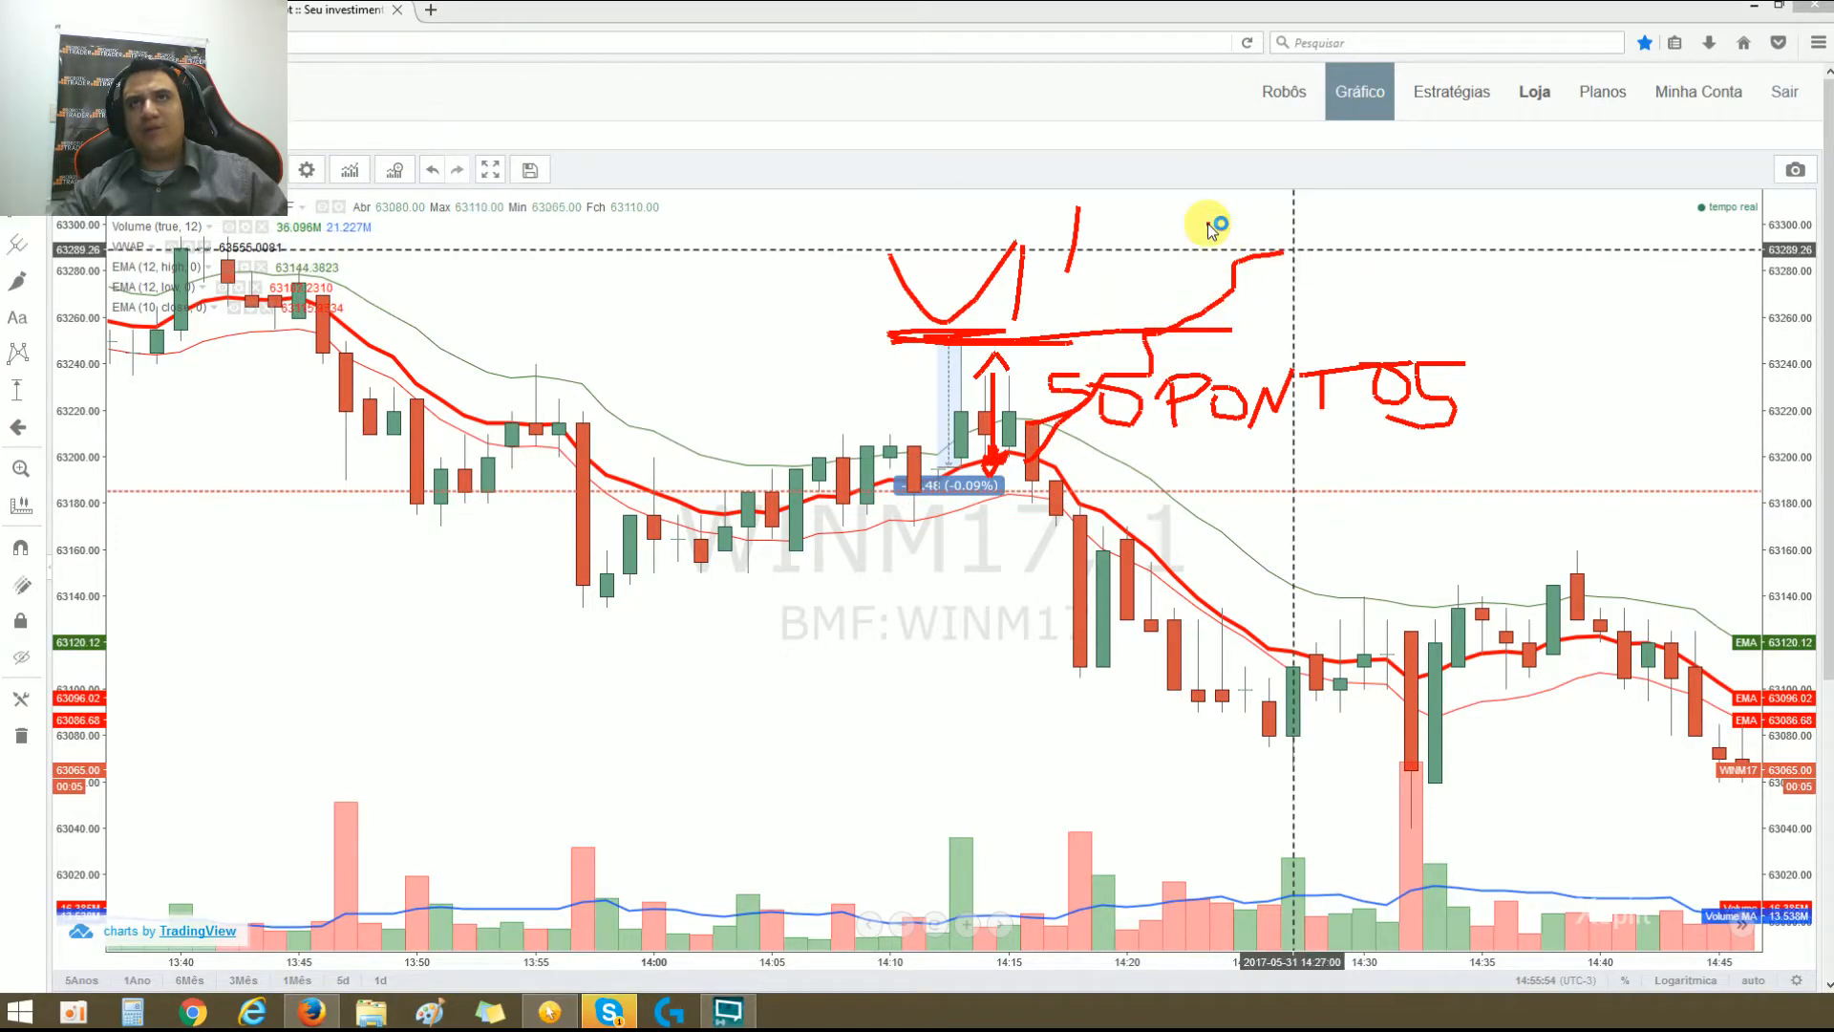
{"action": "left_click_drag", "start_coordinate": [1253, 187], "coordinate": [1282, 252]}
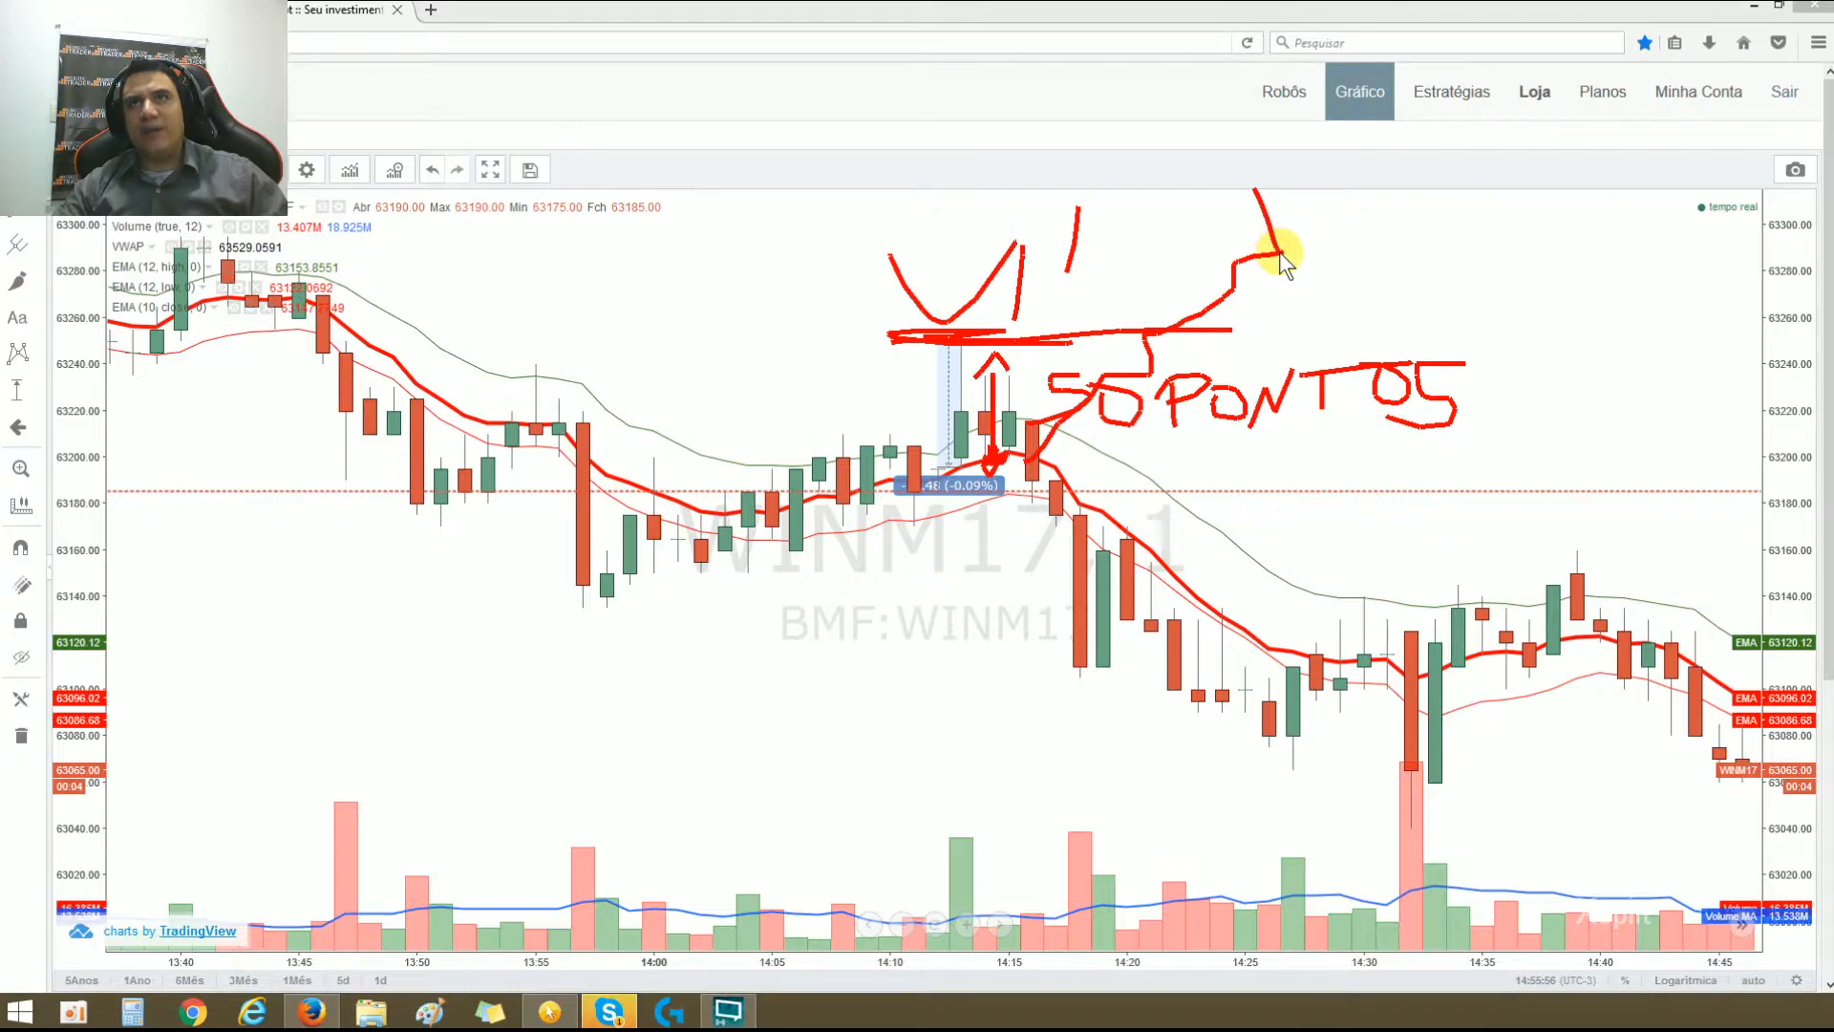
{"action": "left_click_drag", "start_coordinate": [861, 332], "coordinate": [1150, 330]}
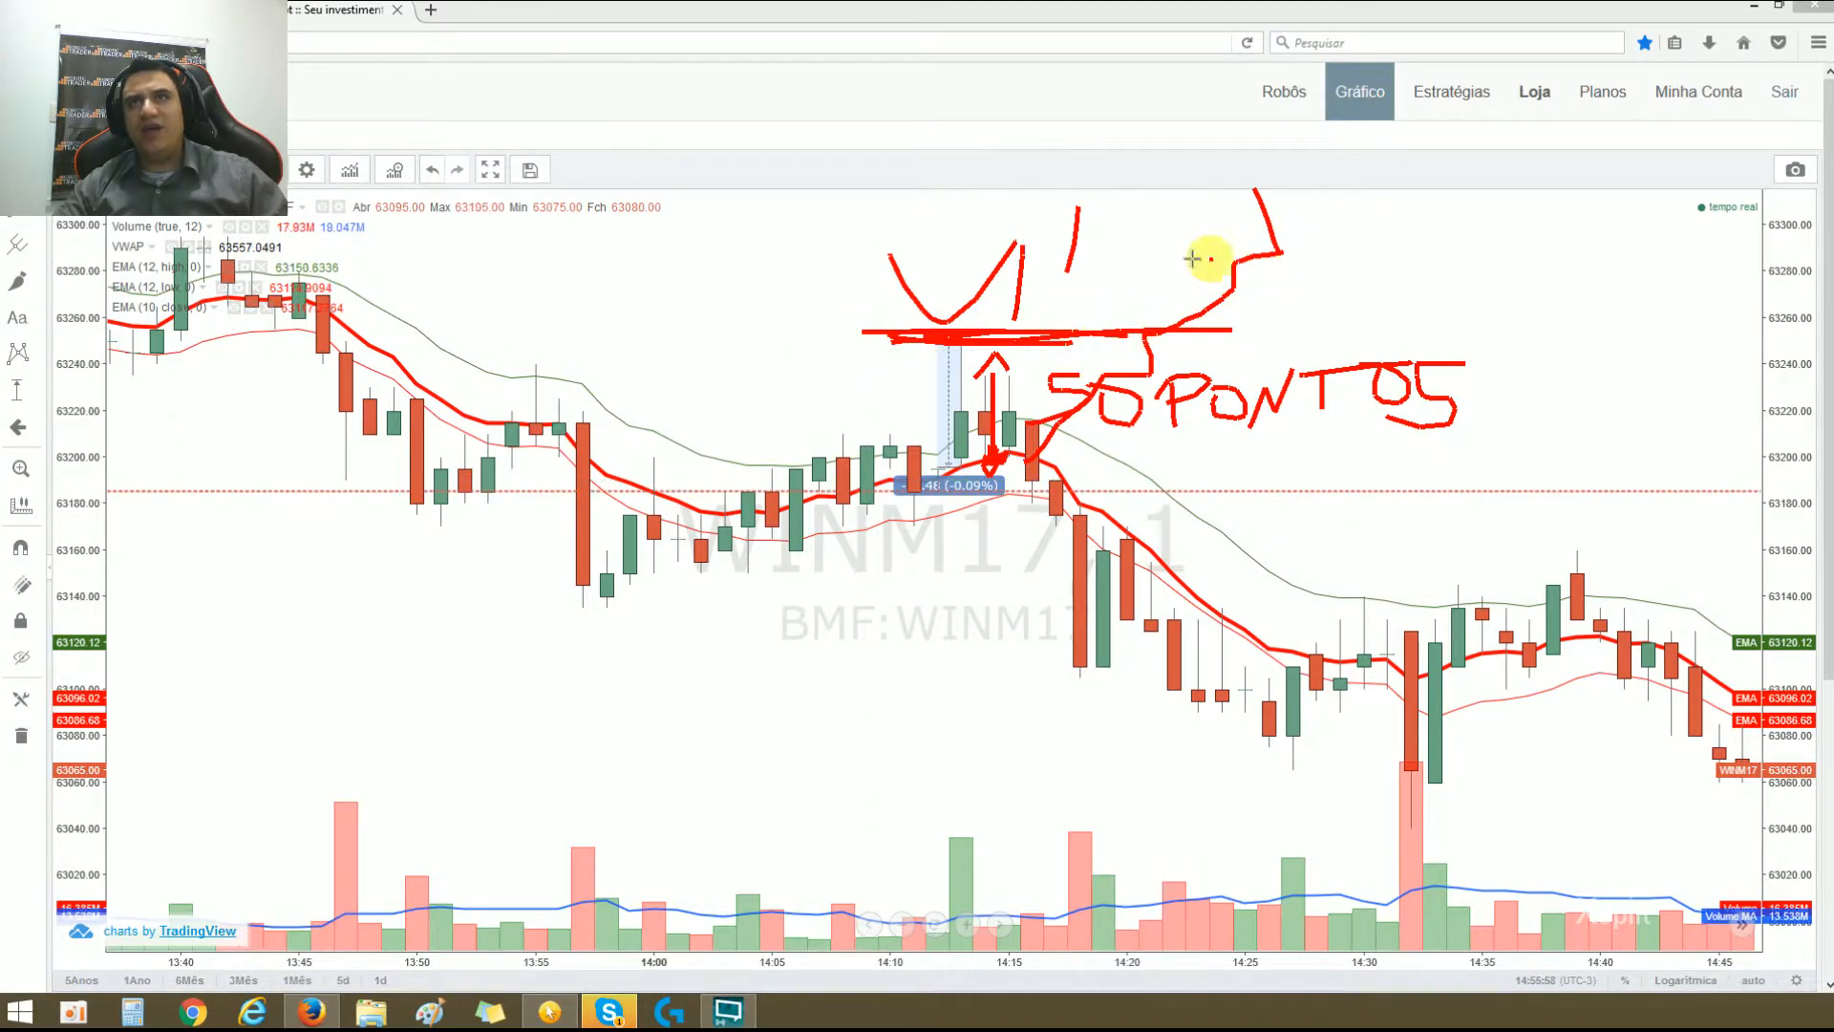
{"action": "mouse_move", "coordinate": [1366, 253]}
{"action": "left_mouse_down"}
{"action": "mouse_move", "coordinate": [1416, 254]}
{"action": "mouse_move", "coordinate": [1342, 246]}
{"action": "mouse_move", "coordinate": [1371, 239]}
{"action": "left_mouse_up"}
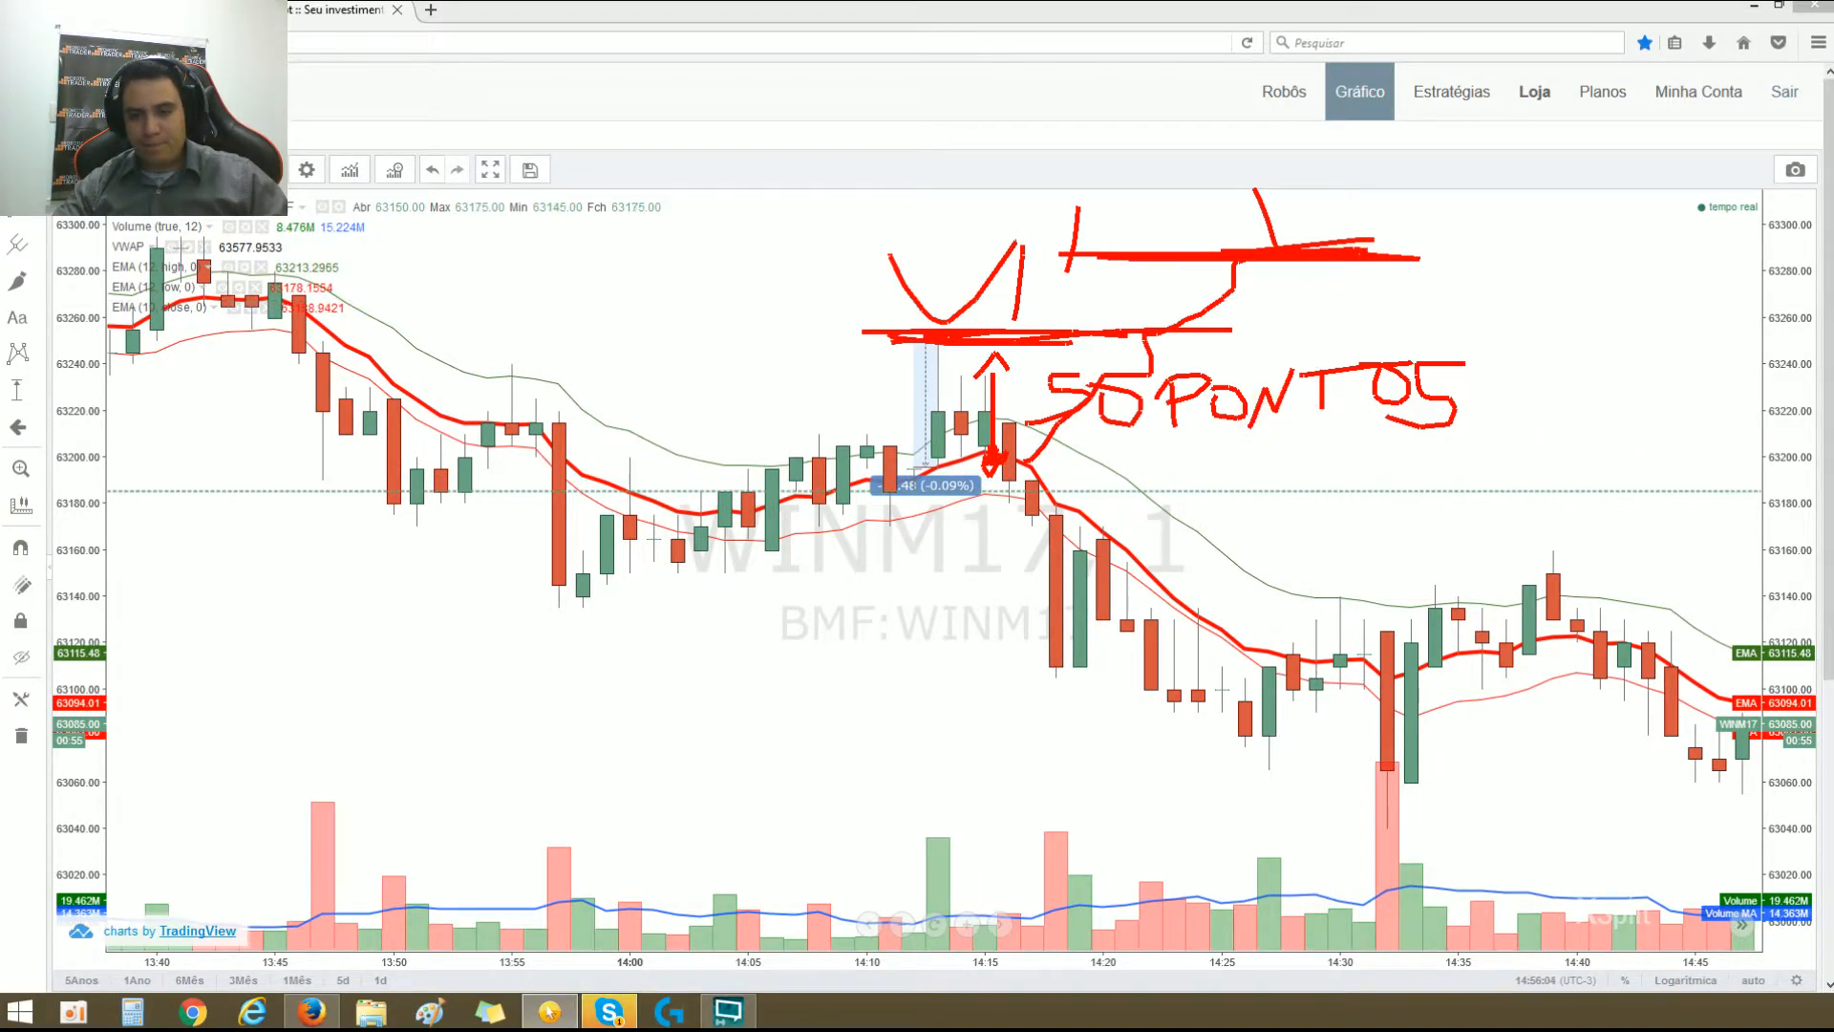
{"action": "key", "text": "Escape"}
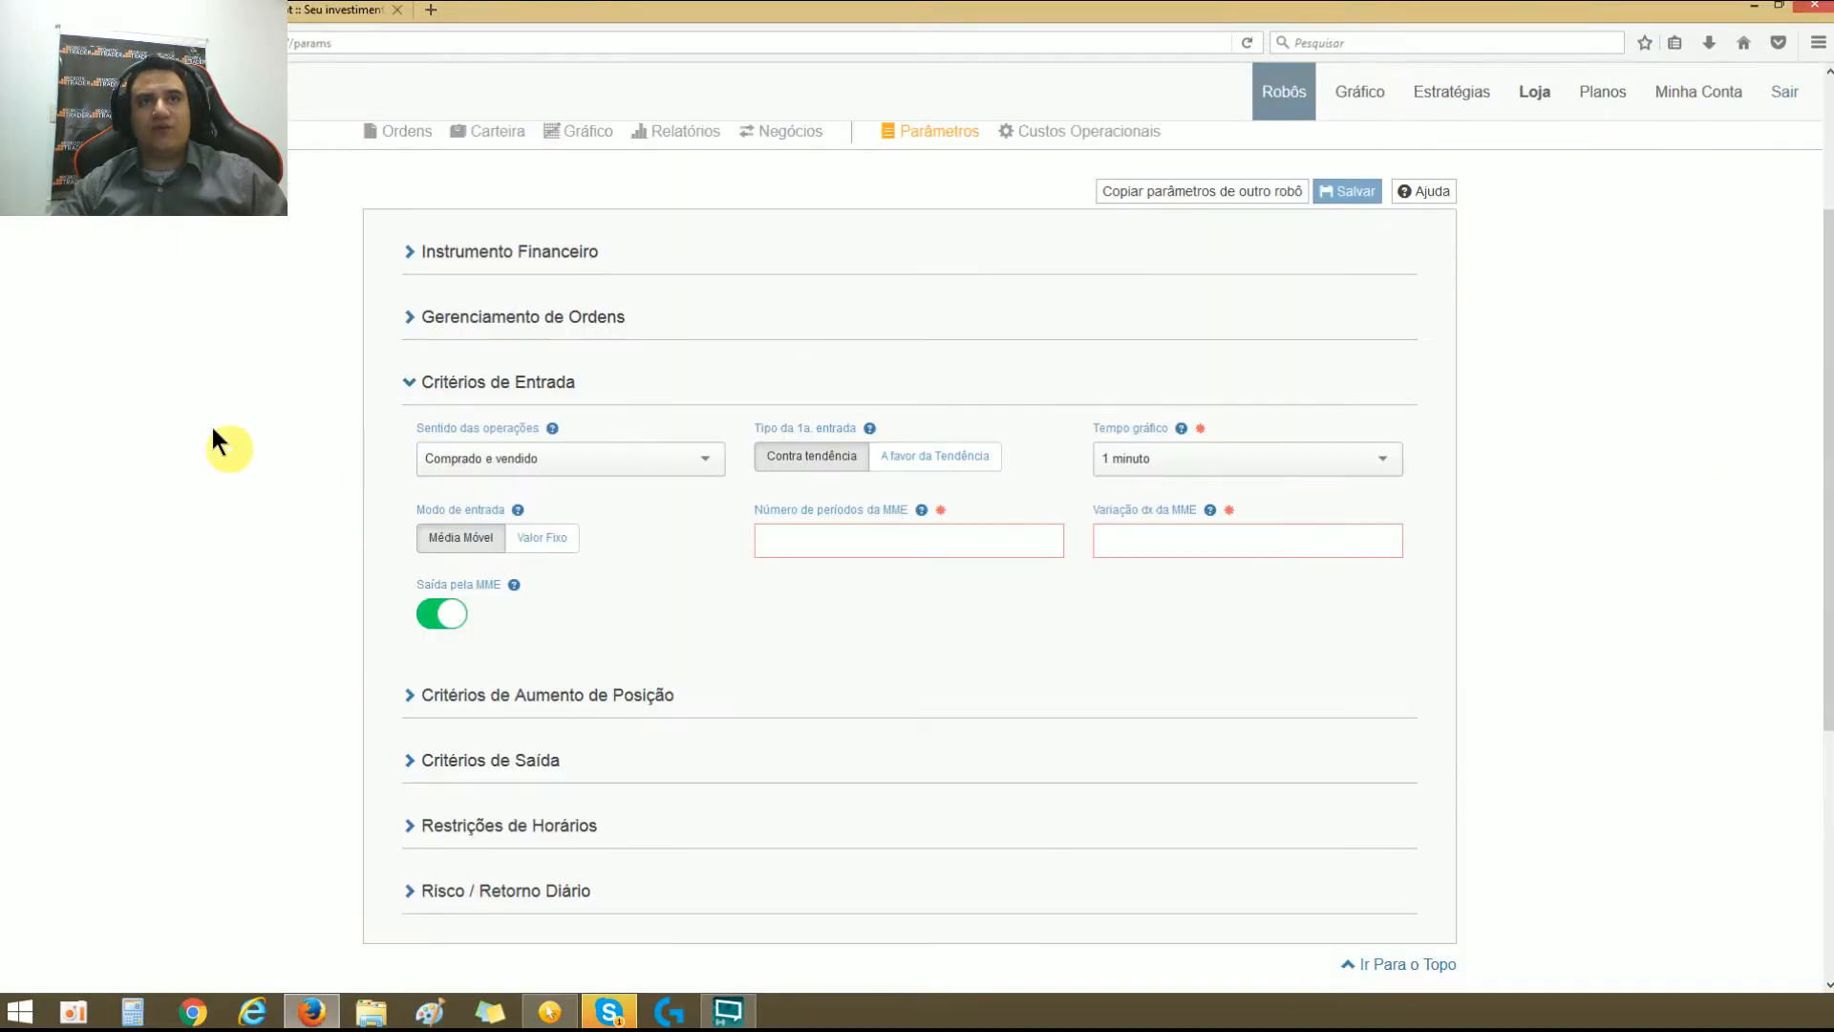
Step: Turn off Saída pela MME and enable Reversão pela MME in the entry criteria
{"action": "left_click", "coordinate": [440, 614]}
{"action": "left_click", "coordinate": [958, 635]}
{"action": "left_click", "coordinate": [965, 615]}
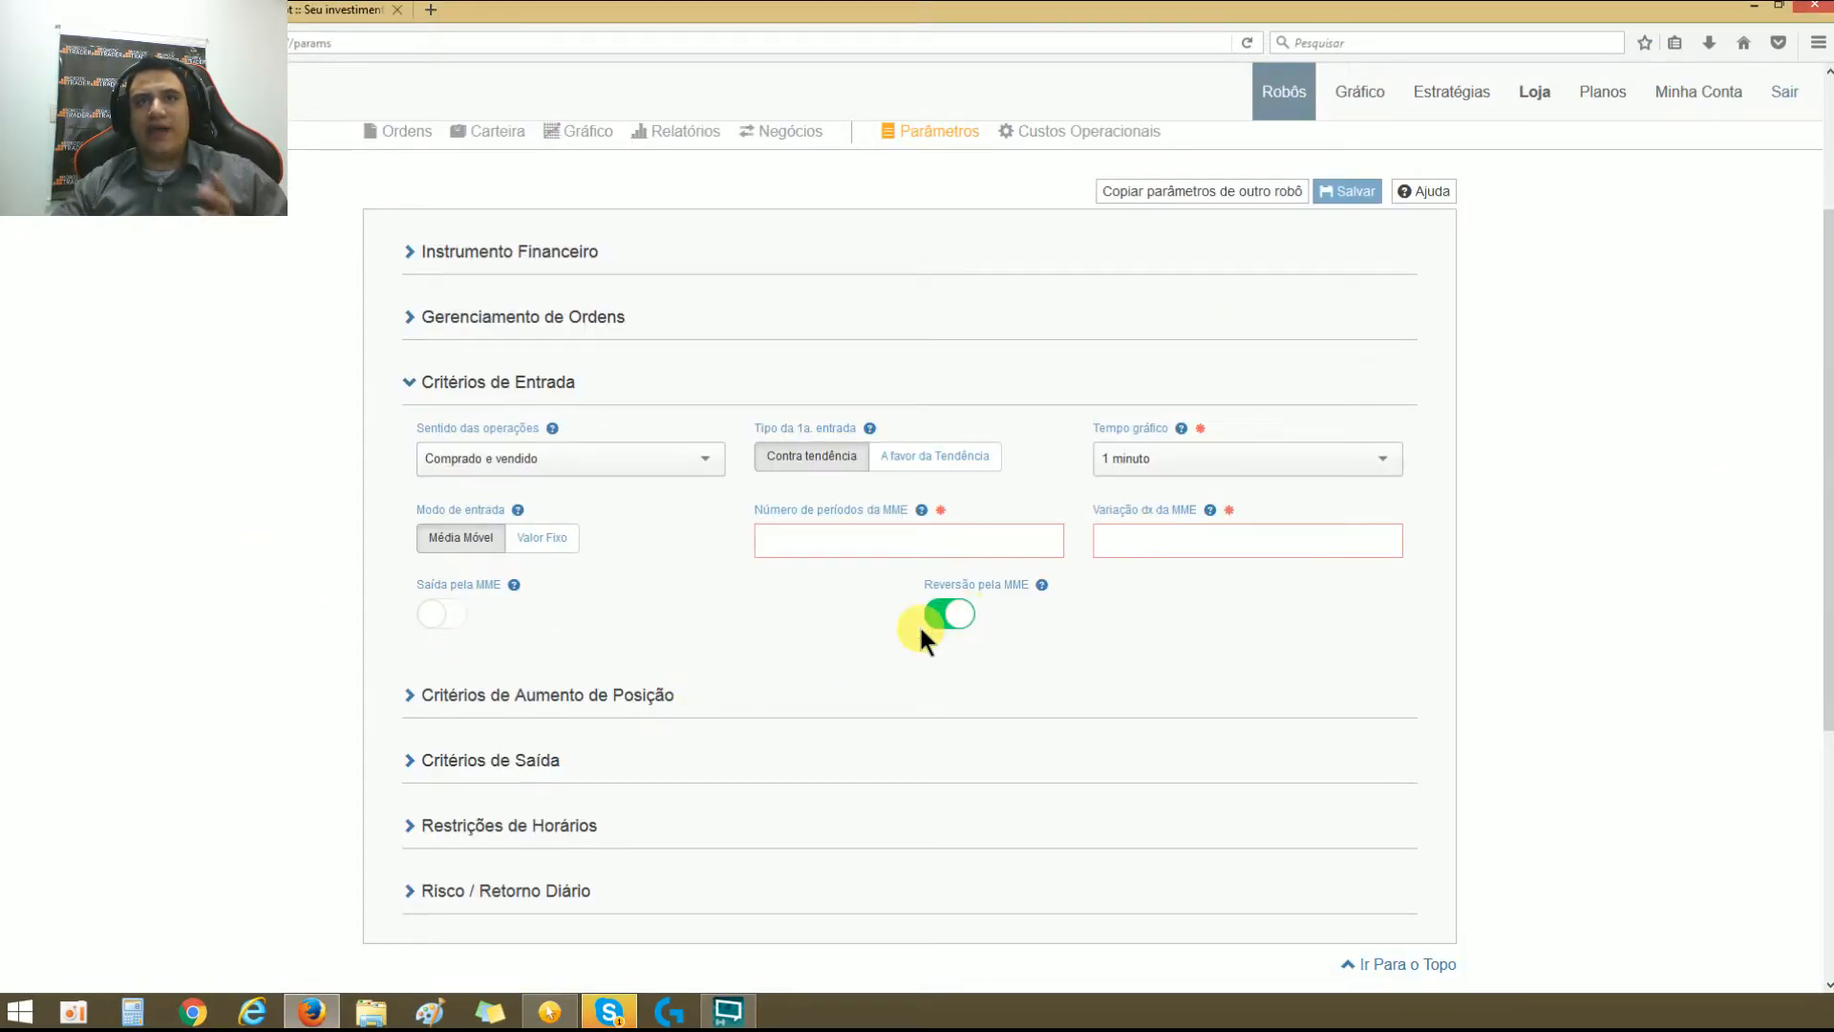
Step: On the WINM17 chart, draw a thick line at the top of the price-range measurement and mark a V above it
{"action": "left_click", "coordinate": [1359, 91]}
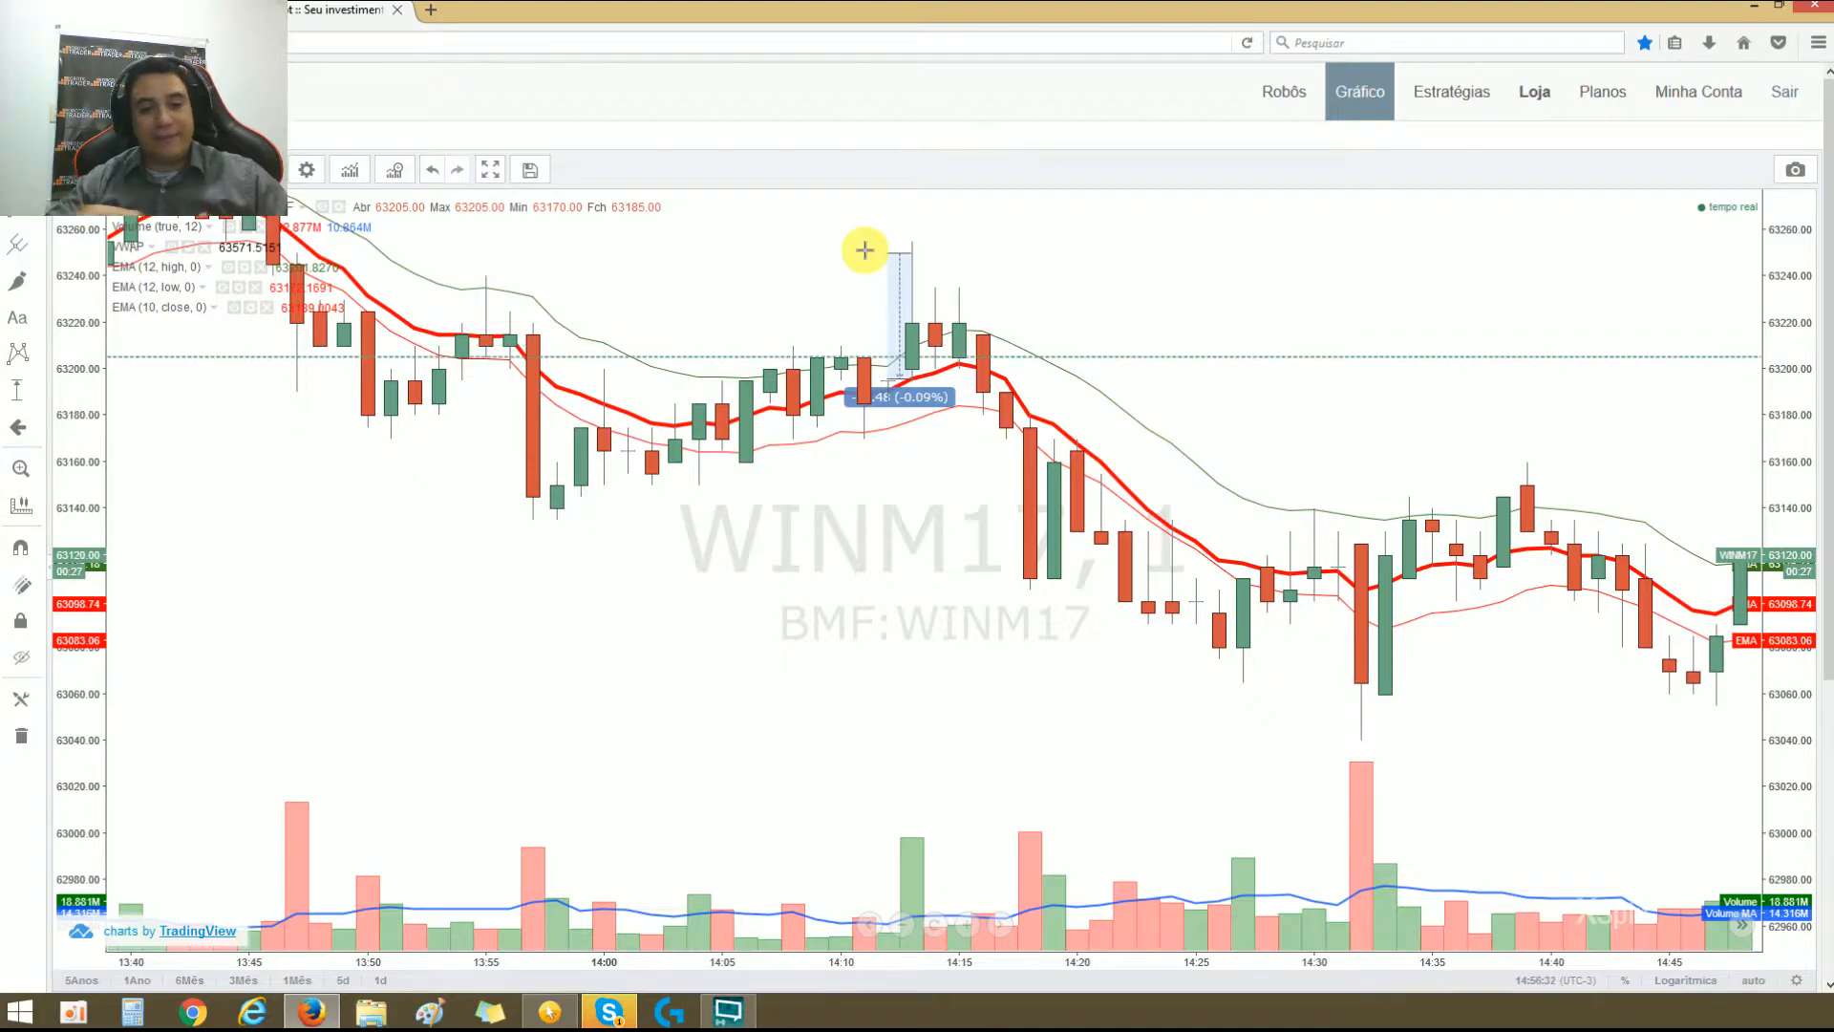
{"action": "left_click_drag", "start_coordinate": [851, 253], "coordinate": [888, 270]}
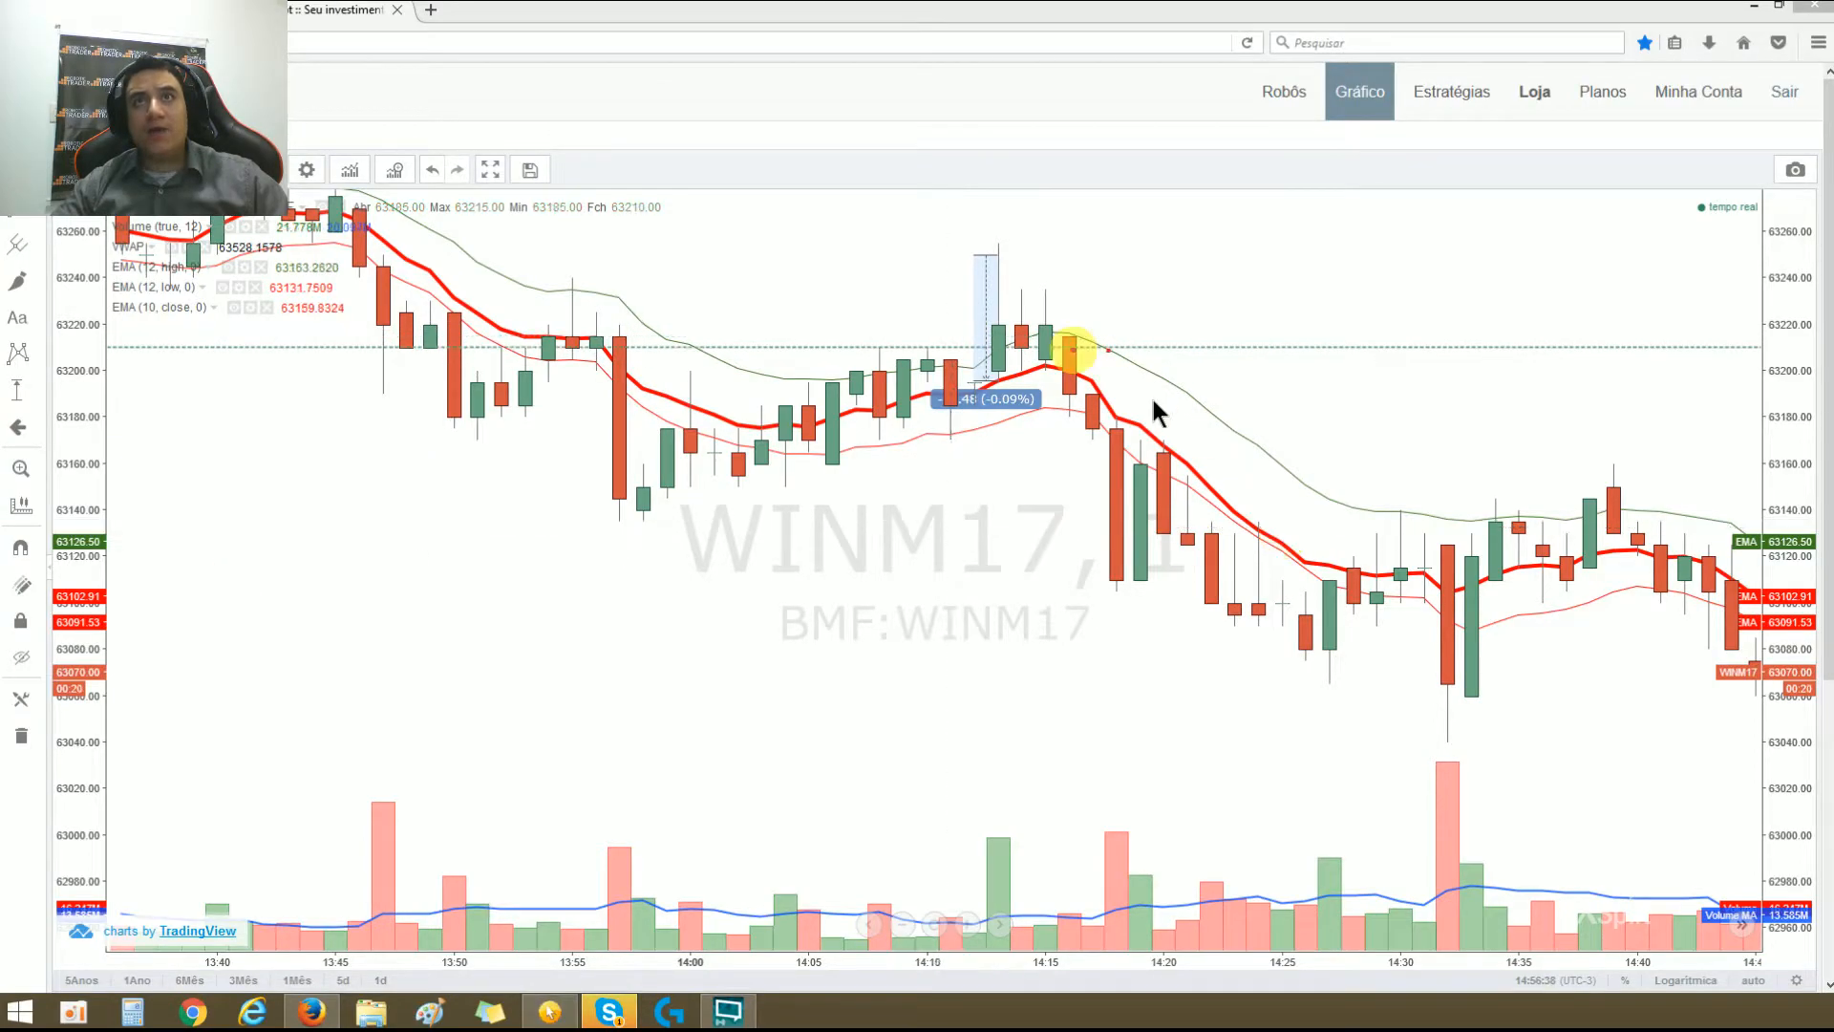
{"action": "left_click_drag", "start_coordinate": [874, 249], "coordinate": [1177, 243]}
{"action": "mouse_move", "coordinate": [863, 252]}
{"action": "left_mouse_down"}
{"action": "mouse_move", "coordinate": [1022, 254]}
{"action": "mouse_move", "coordinate": [758, 257]}
{"action": "mouse_move", "coordinate": [1199, 256]}
{"action": "left_mouse_up"}
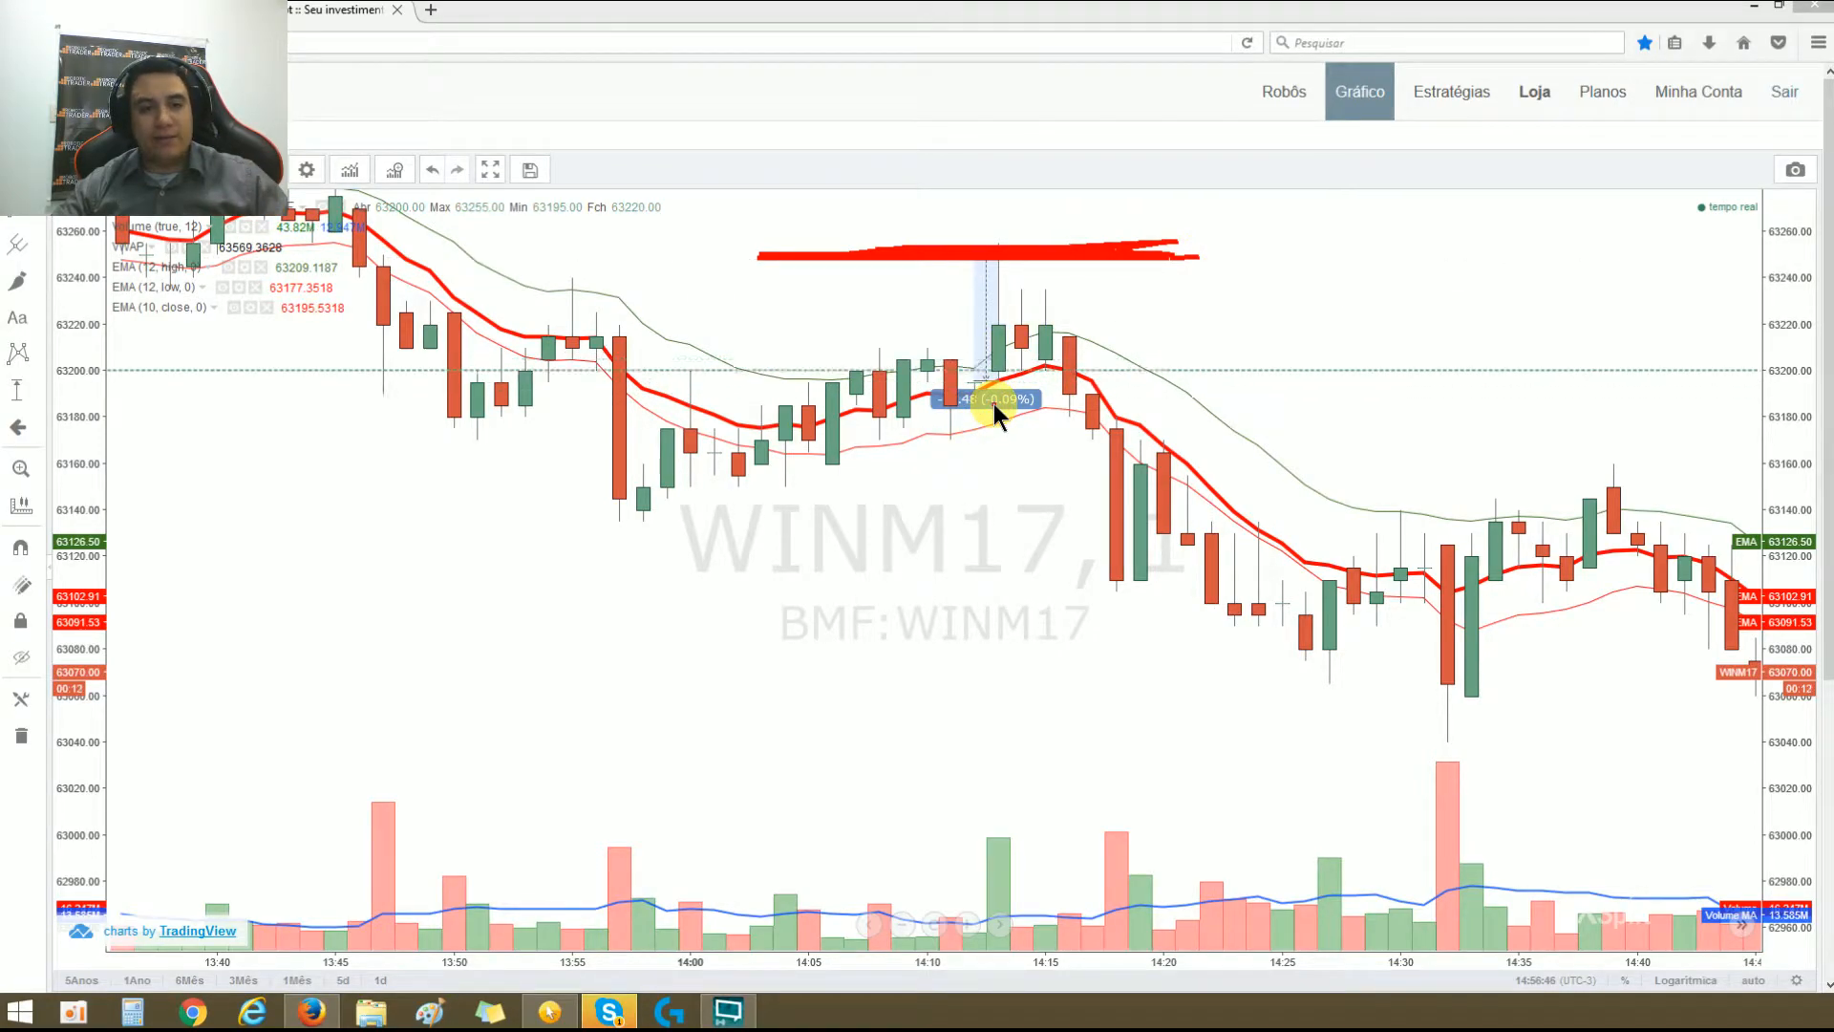
{"action": "left_click_drag", "start_coordinate": [959, 197], "coordinate": [1030, 159]}
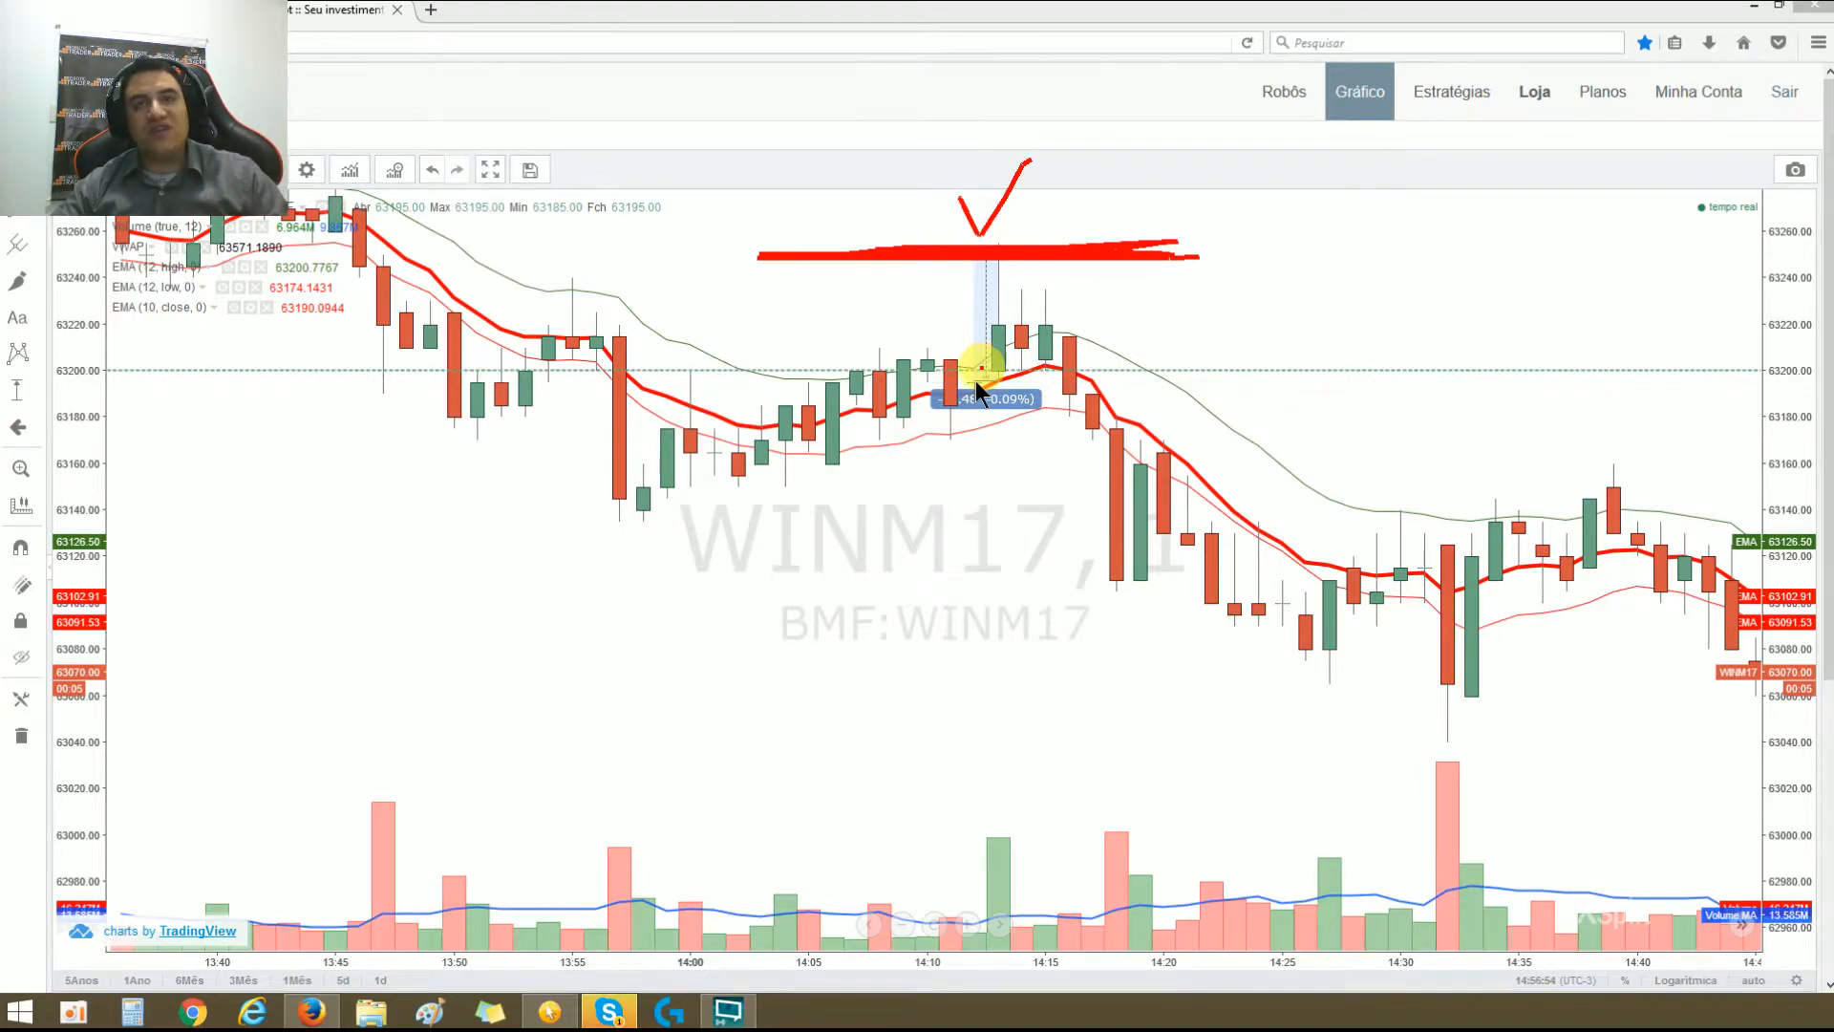
Step: Circle the candles falling below the moving average, draw a lower line labelled 2C beside them, and clear the annotations
{"action": "left_click_drag", "start_coordinate": [1005, 396], "coordinate": [1041, 426]}
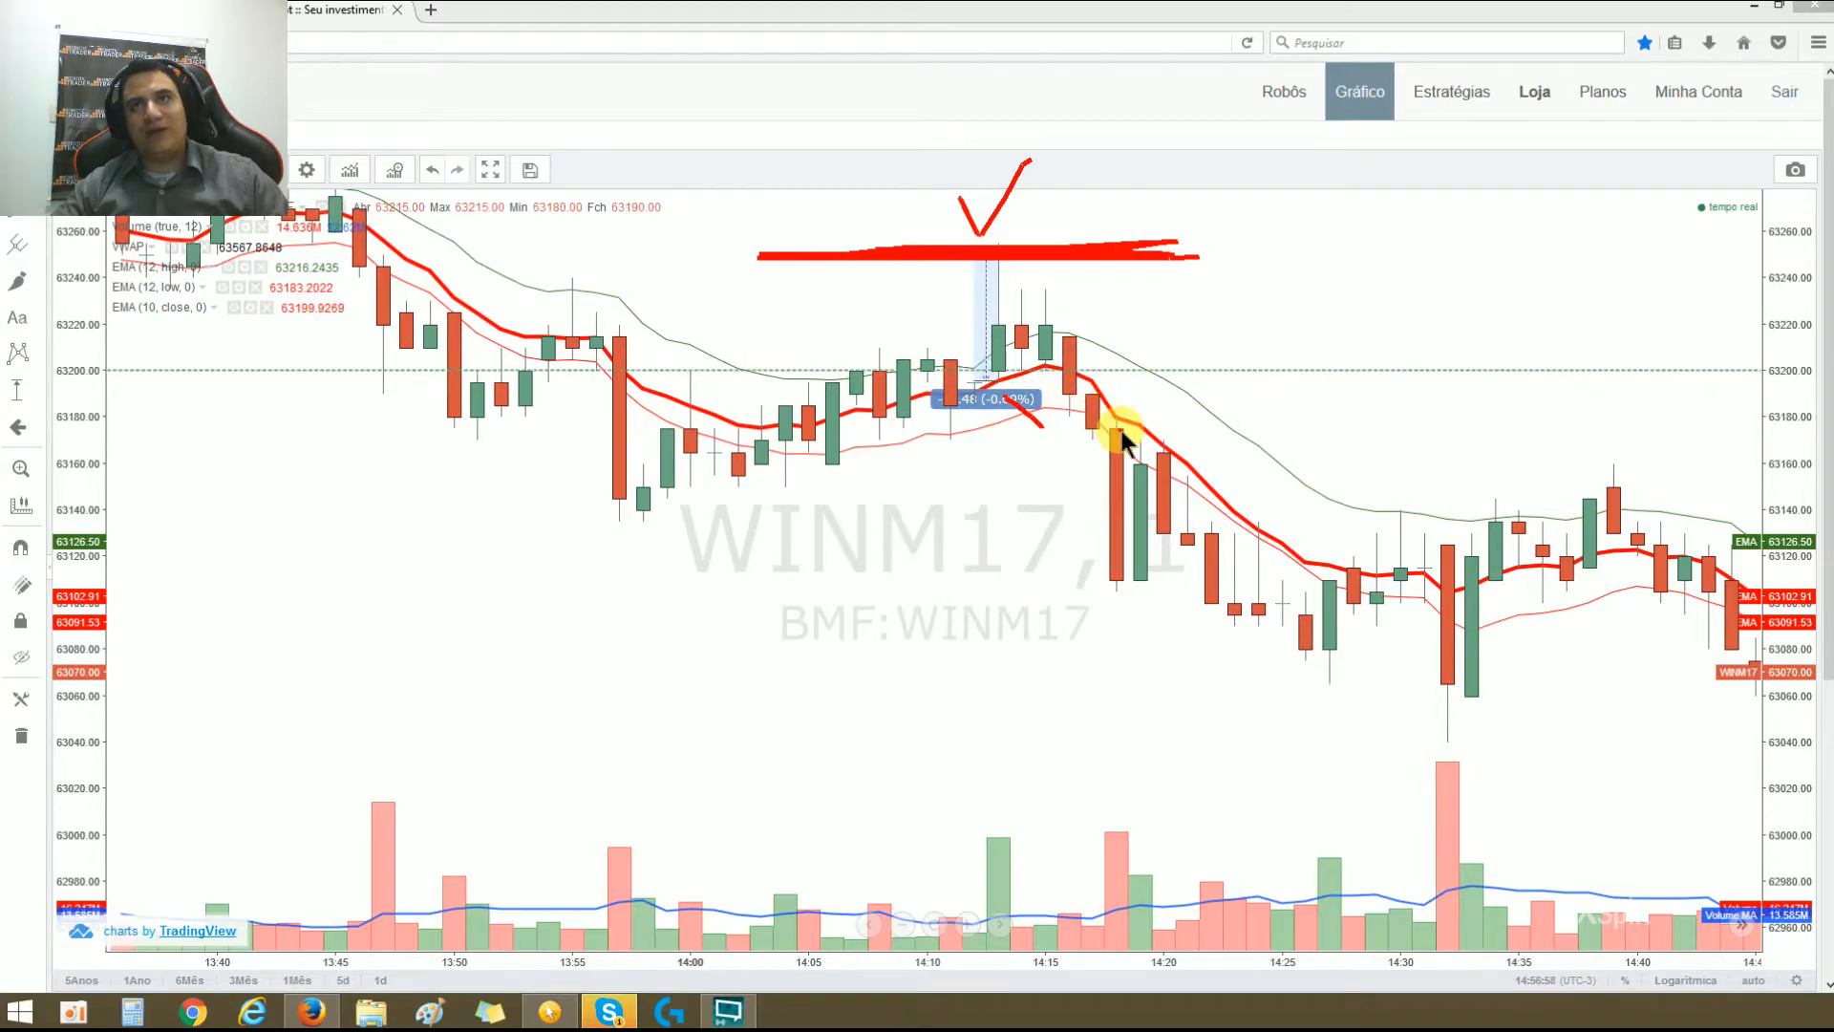
{"action": "mouse_move", "coordinate": [1115, 427]}
{"action": "left_mouse_down"}
{"action": "mouse_move", "coordinate": [1113, 616]}
{"action": "mouse_move", "coordinate": [1138, 483]}
{"action": "mouse_move", "coordinate": [1096, 575]}
{"action": "mouse_move", "coordinate": [1085, 407]}
{"action": "mouse_move", "coordinate": [1052, 422]}
{"action": "mouse_move", "coordinate": [1125, 421]}
{"action": "mouse_move", "coordinate": [1076, 596]}
{"action": "left_mouse_up"}
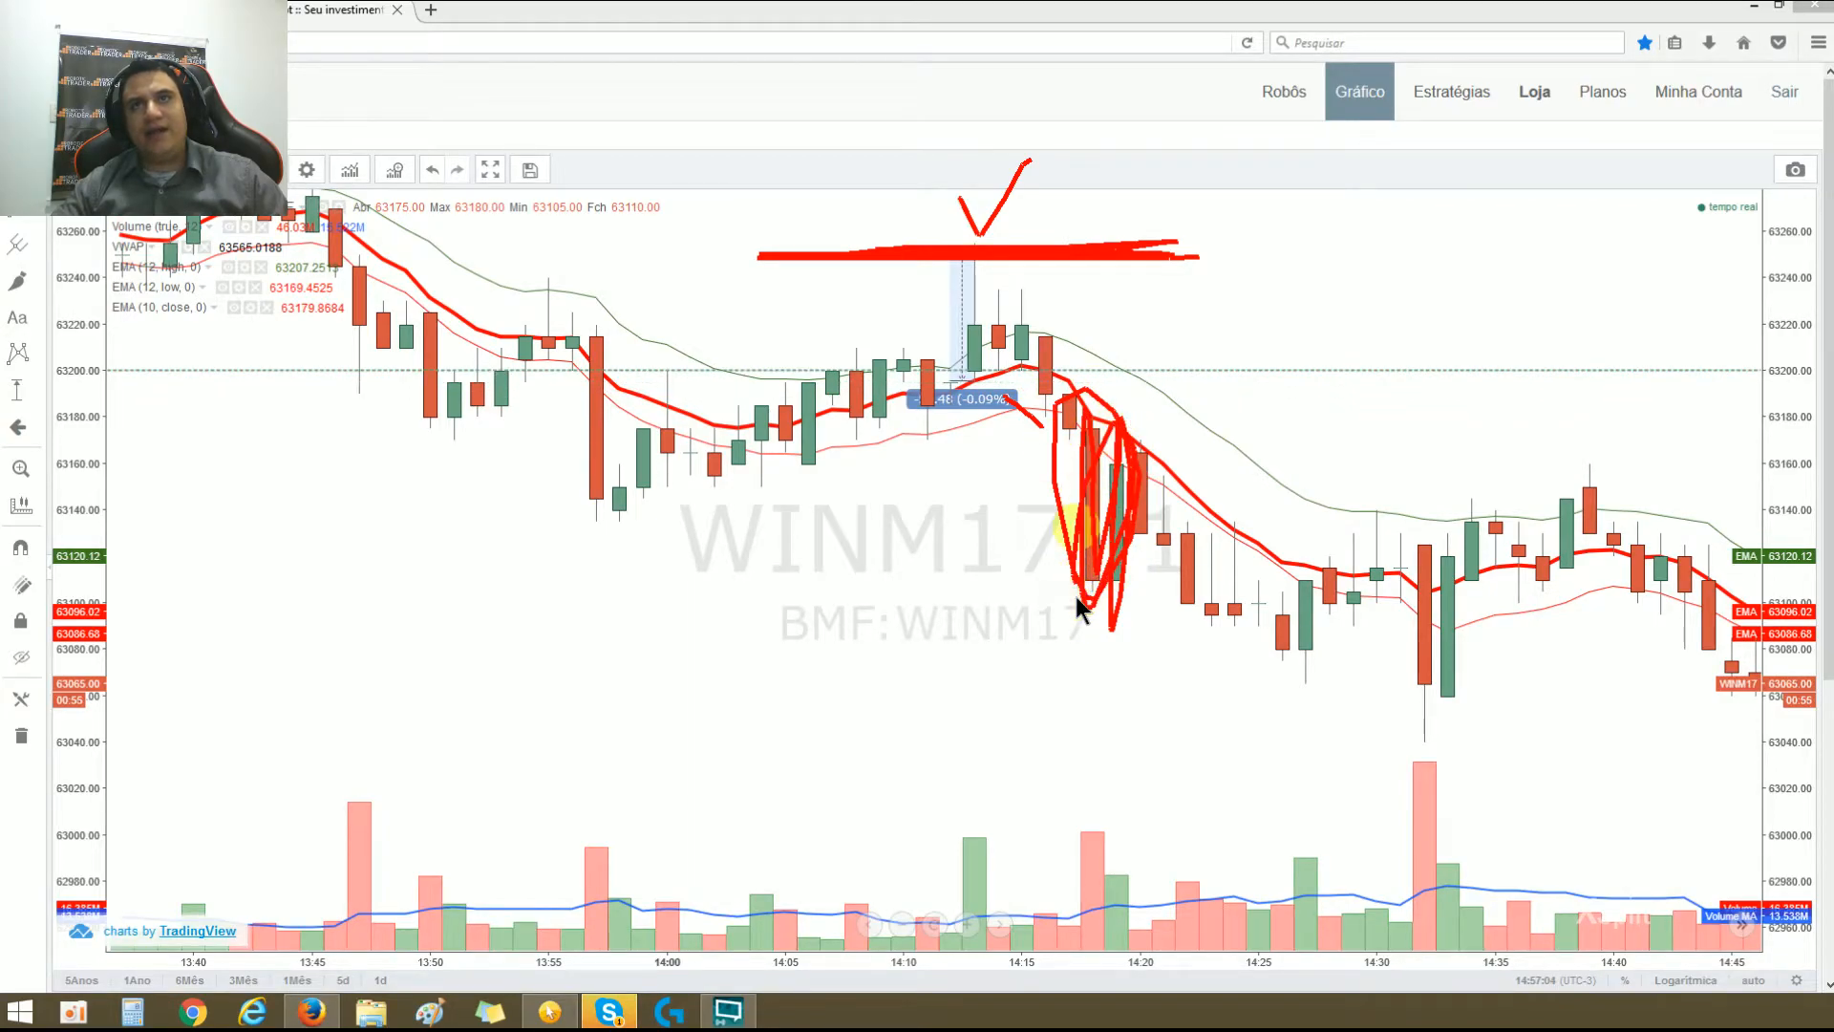
{"action": "mouse_move", "coordinate": [906, 566]}
{"action": "left_mouse_down"}
{"action": "mouse_move", "coordinate": [1184, 563]}
{"action": "mouse_move", "coordinate": [1001, 563]}
{"action": "mouse_move", "coordinate": [1182, 563]}
{"action": "mouse_move", "coordinate": [971, 540]}
{"action": "mouse_move", "coordinate": [1056, 552]}
{"action": "left_mouse_up"}
{"action": "left_click_drag", "start_coordinate": [925, 191], "coordinate": [935, 191]}
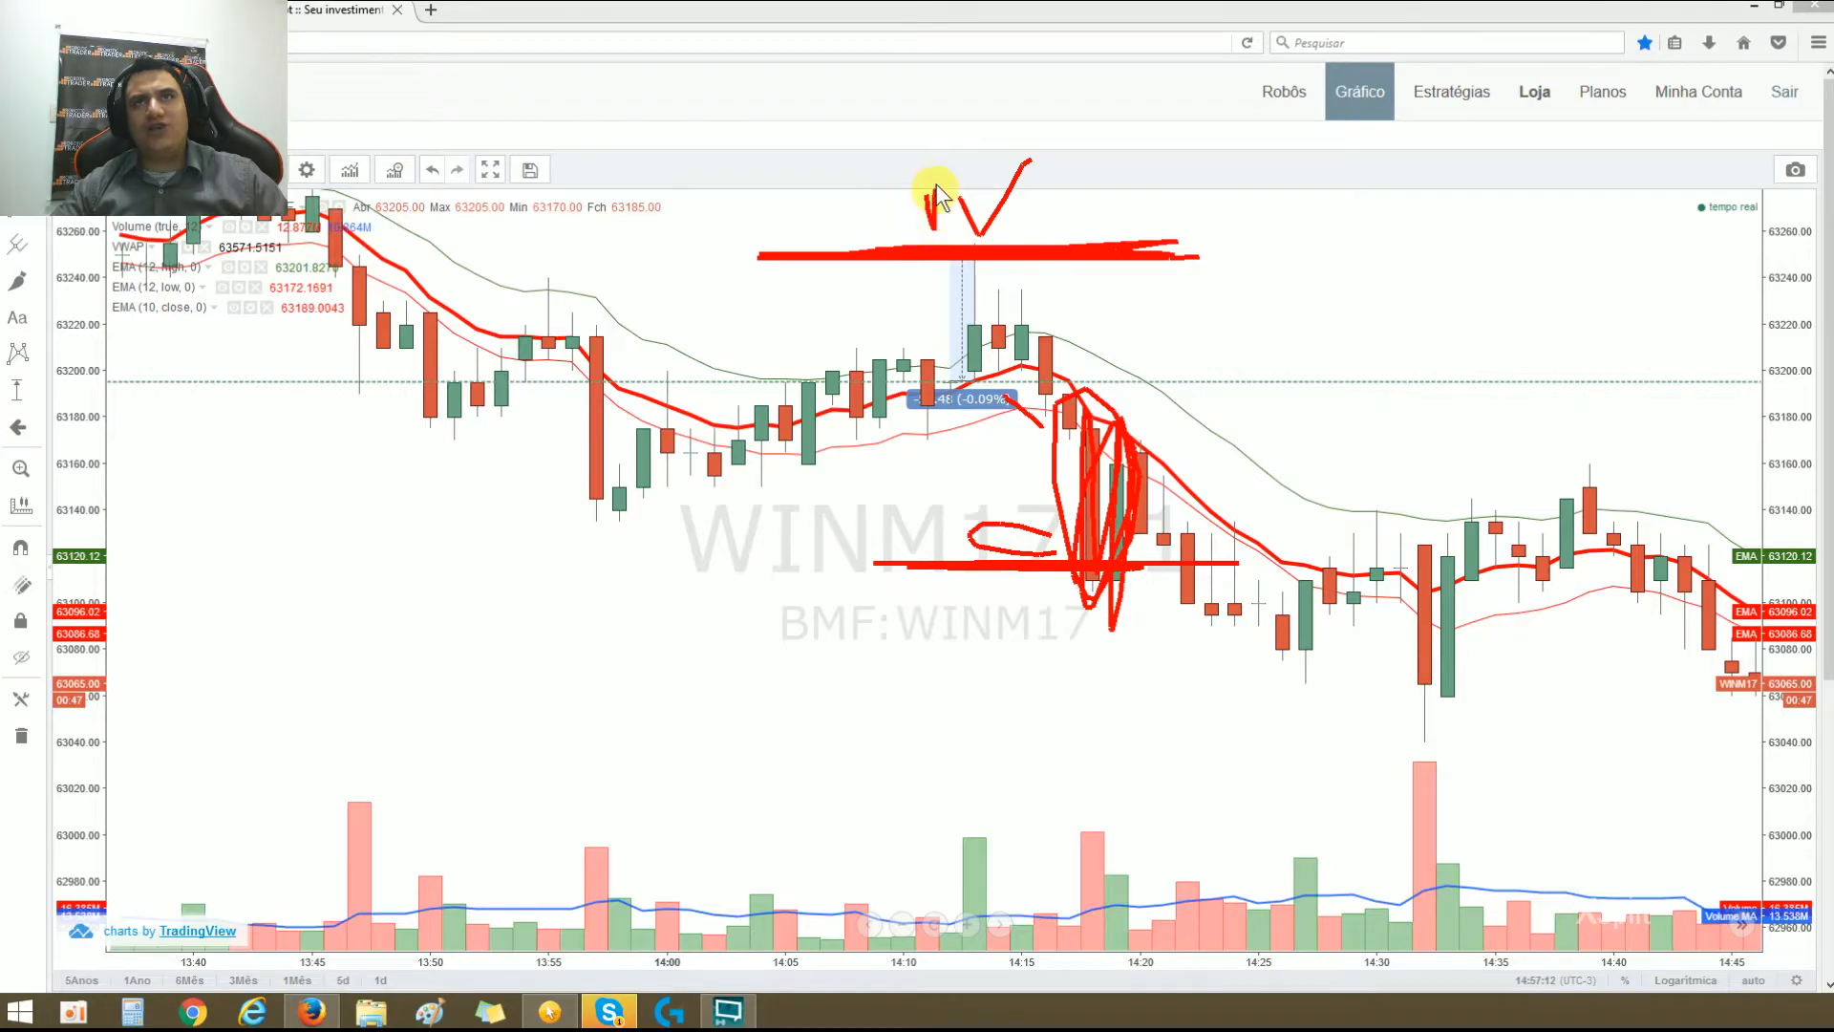
{"action": "left_click_drag", "start_coordinate": [884, 527], "coordinate": [958, 537]}
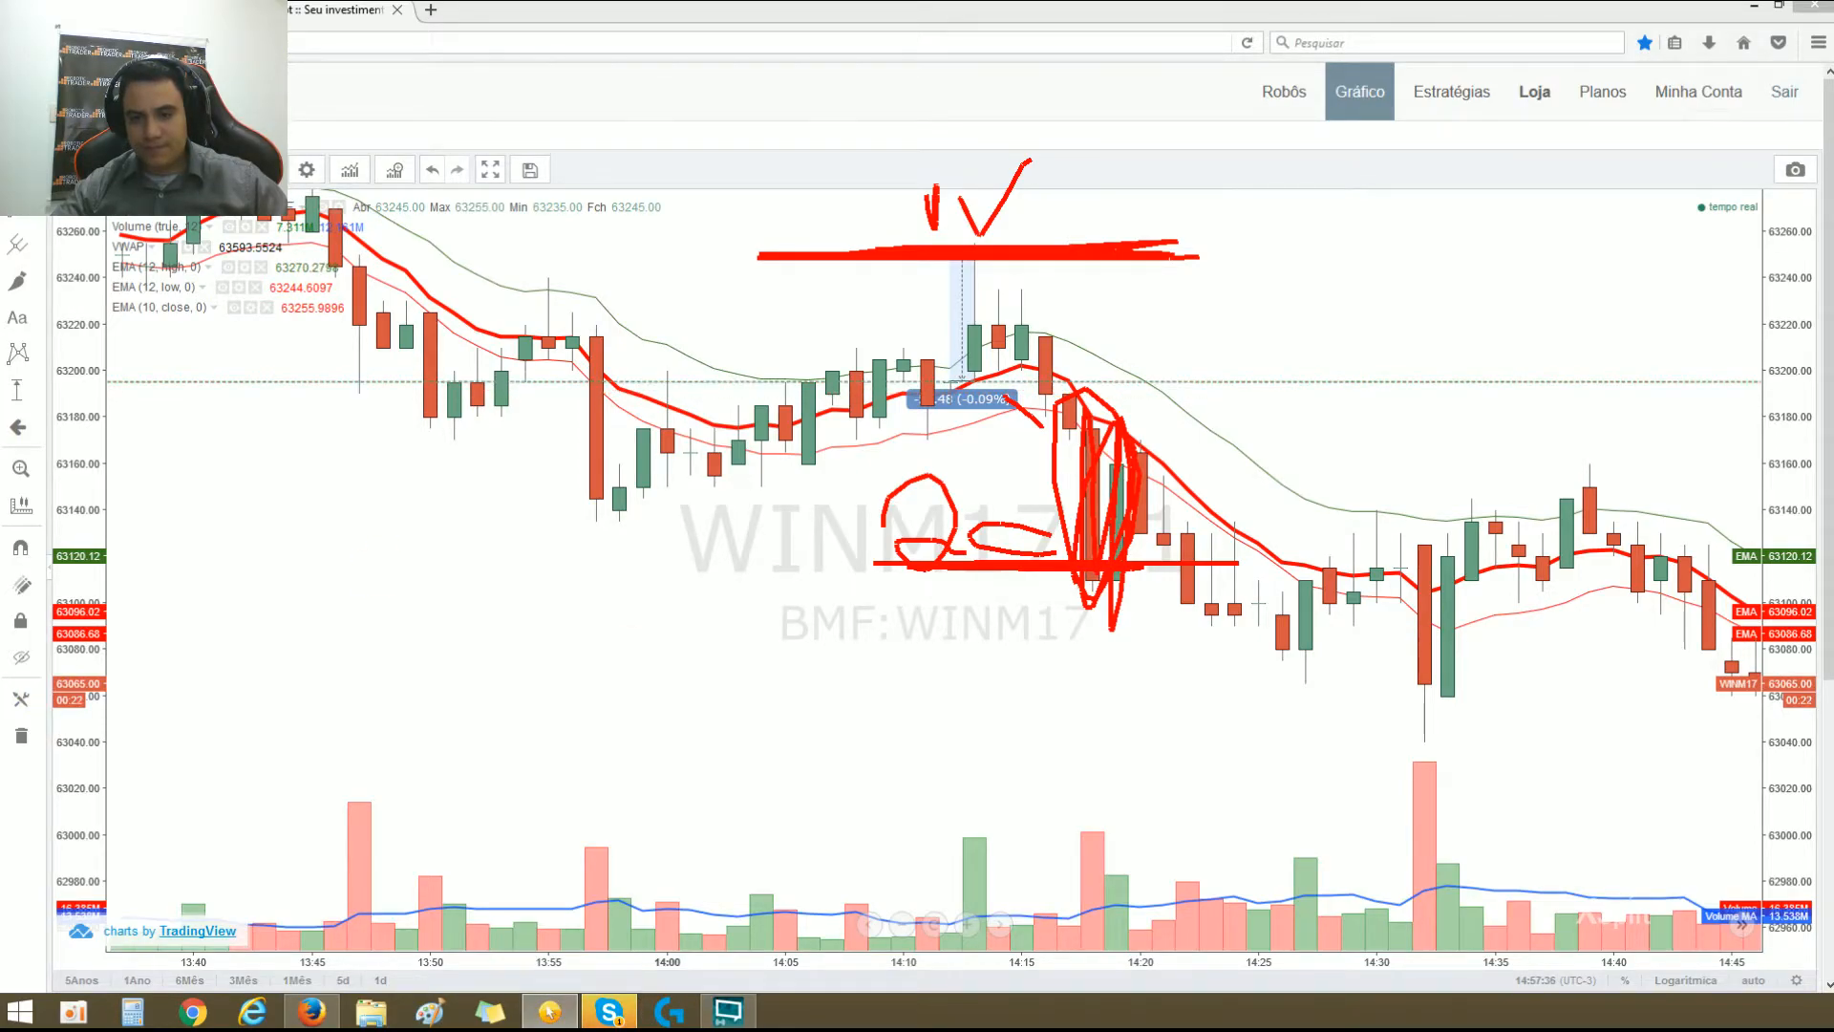
{"action": "key", "text": "Escape"}
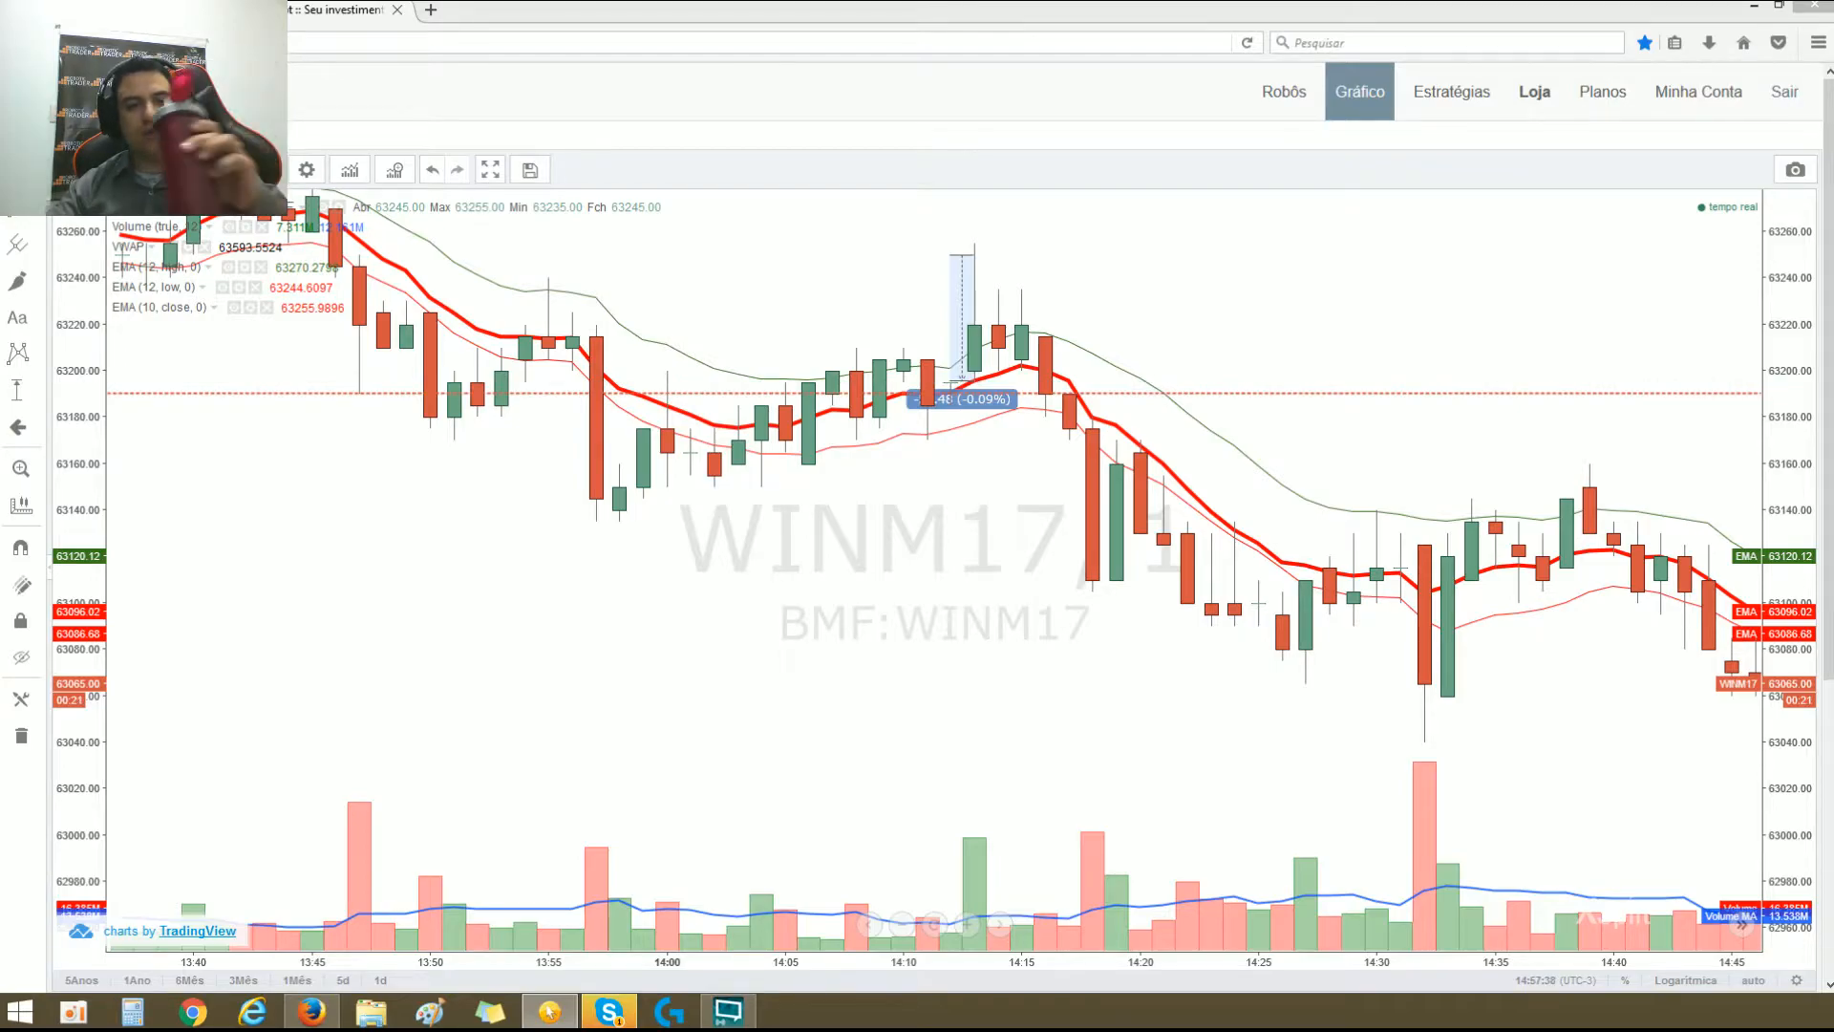
Step: Review the Tempo gráfico, Número de períodos da MME and Variação dx da MME fields in the robot's parameters, and return to the chart
{"action": "left_click", "coordinate": [115, 10]}
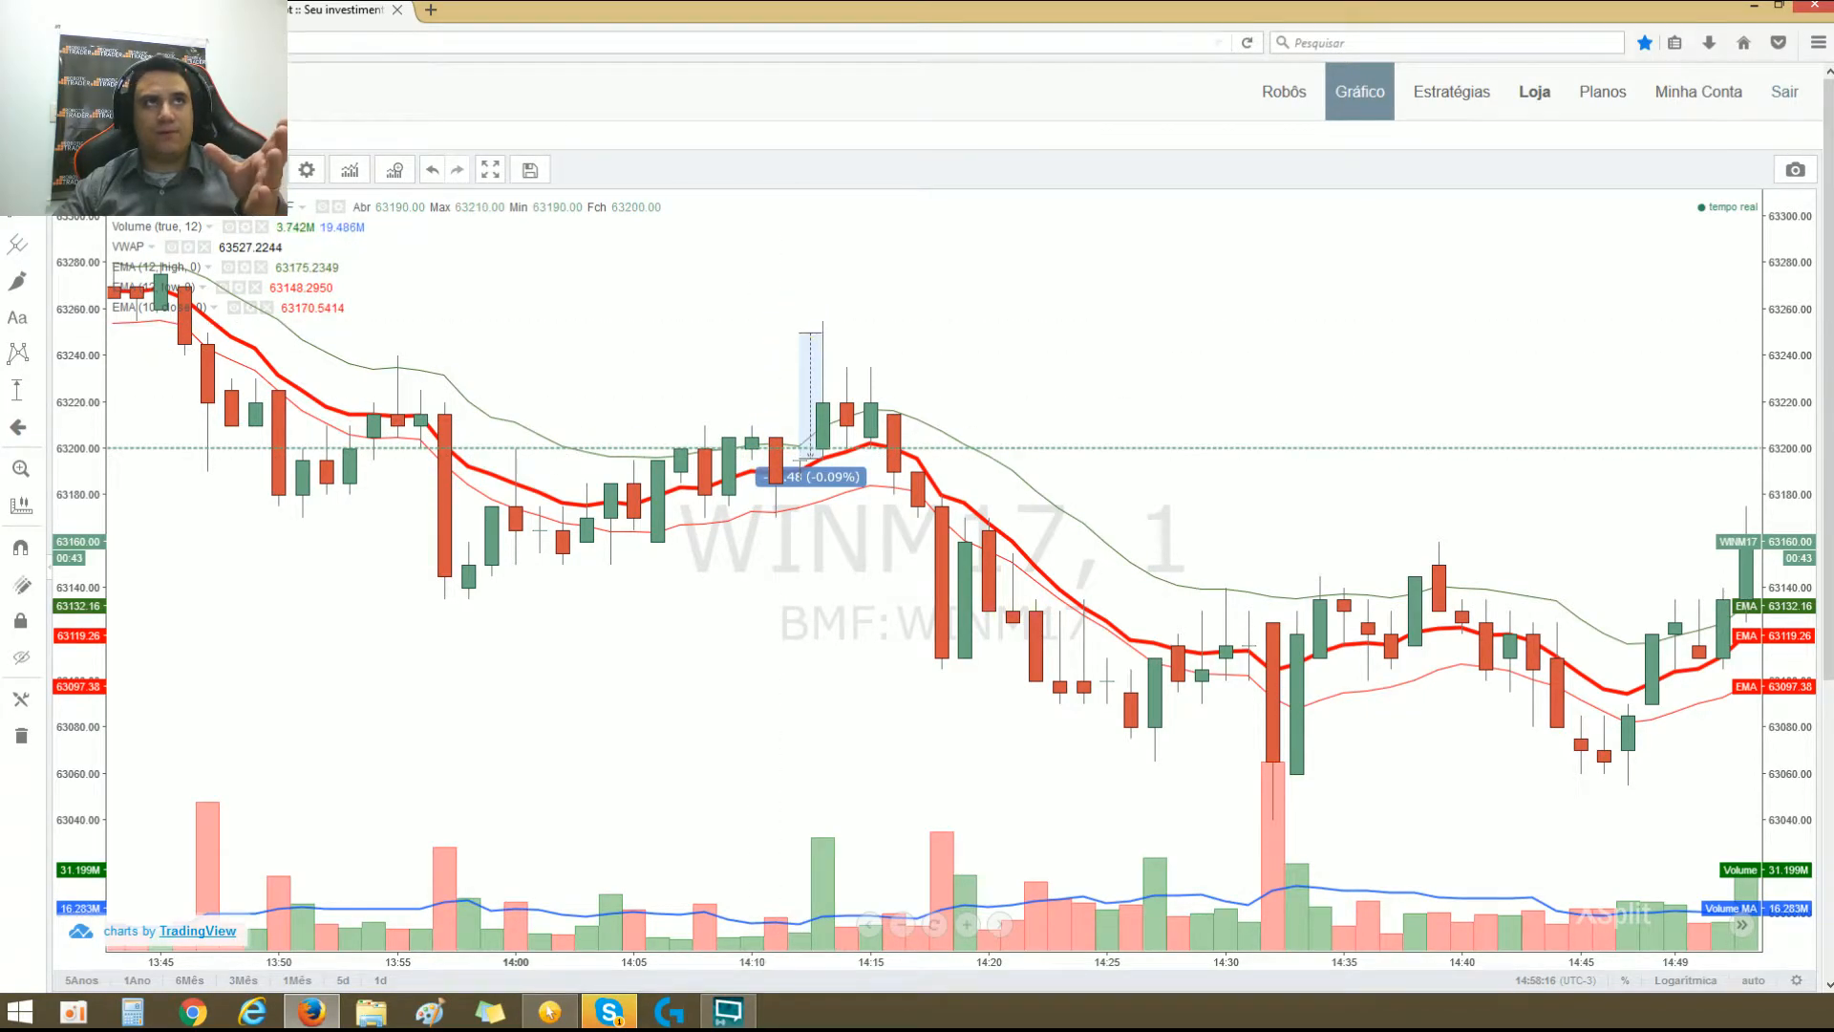
{"action": "left_click", "coordinate": [143, 10]}
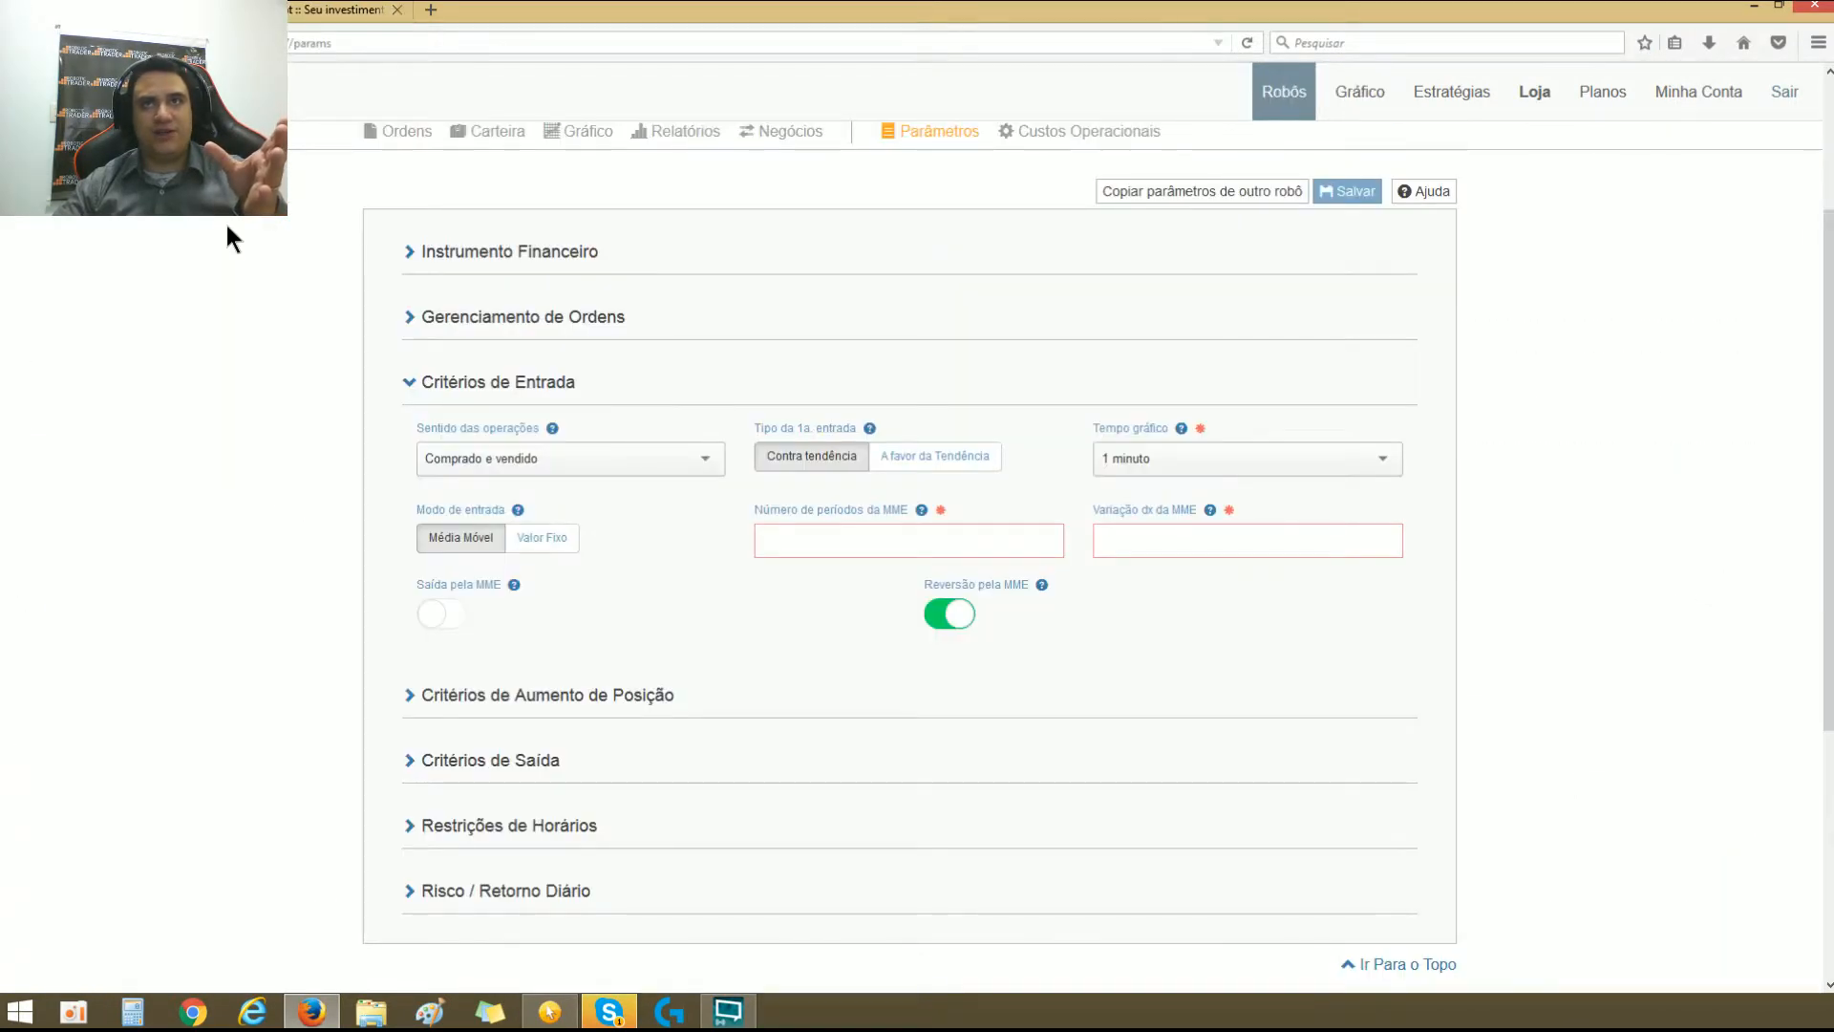
{"action": "left_click", "coordinate": [1139, 458]}
{"action": "left_click", "coordinate": [846, 563]}
{"action": "left_click", "coordinate": [843, 547]}
{"action": "left_click", "coordinate": [1150, 543]}
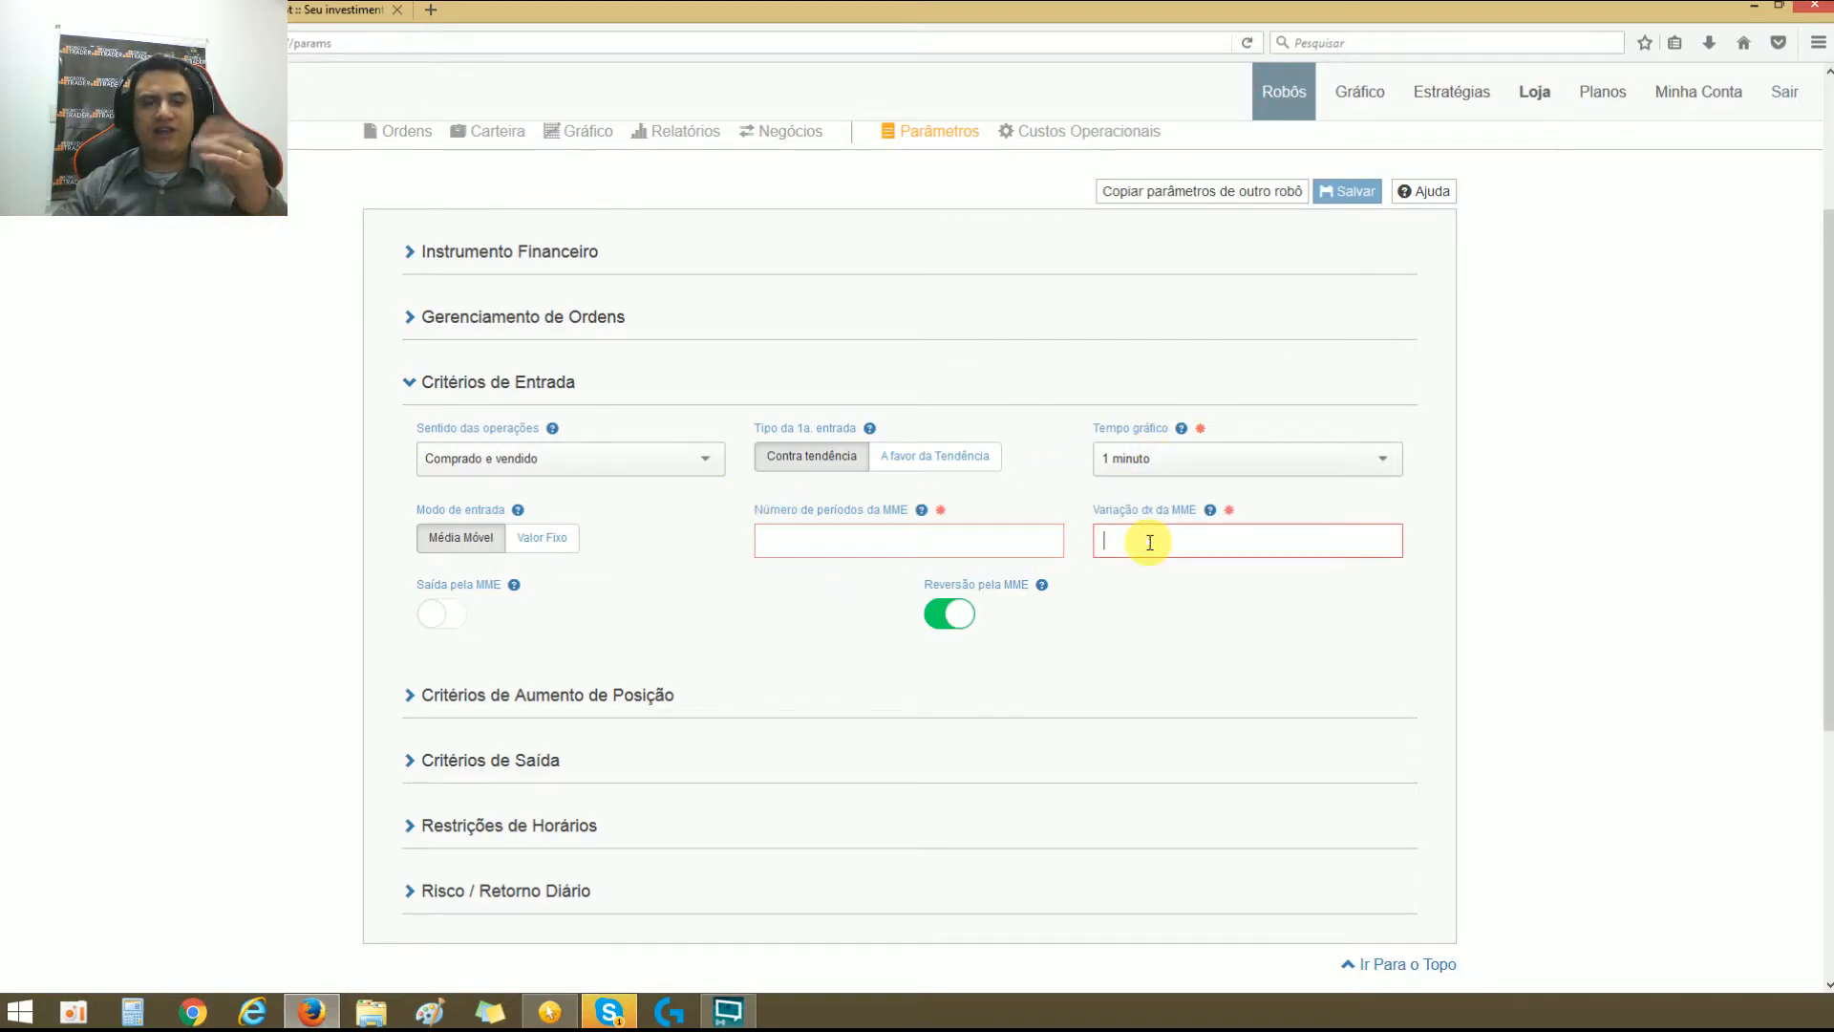
{"action": "left_click", "coordinate": [320, 10]}
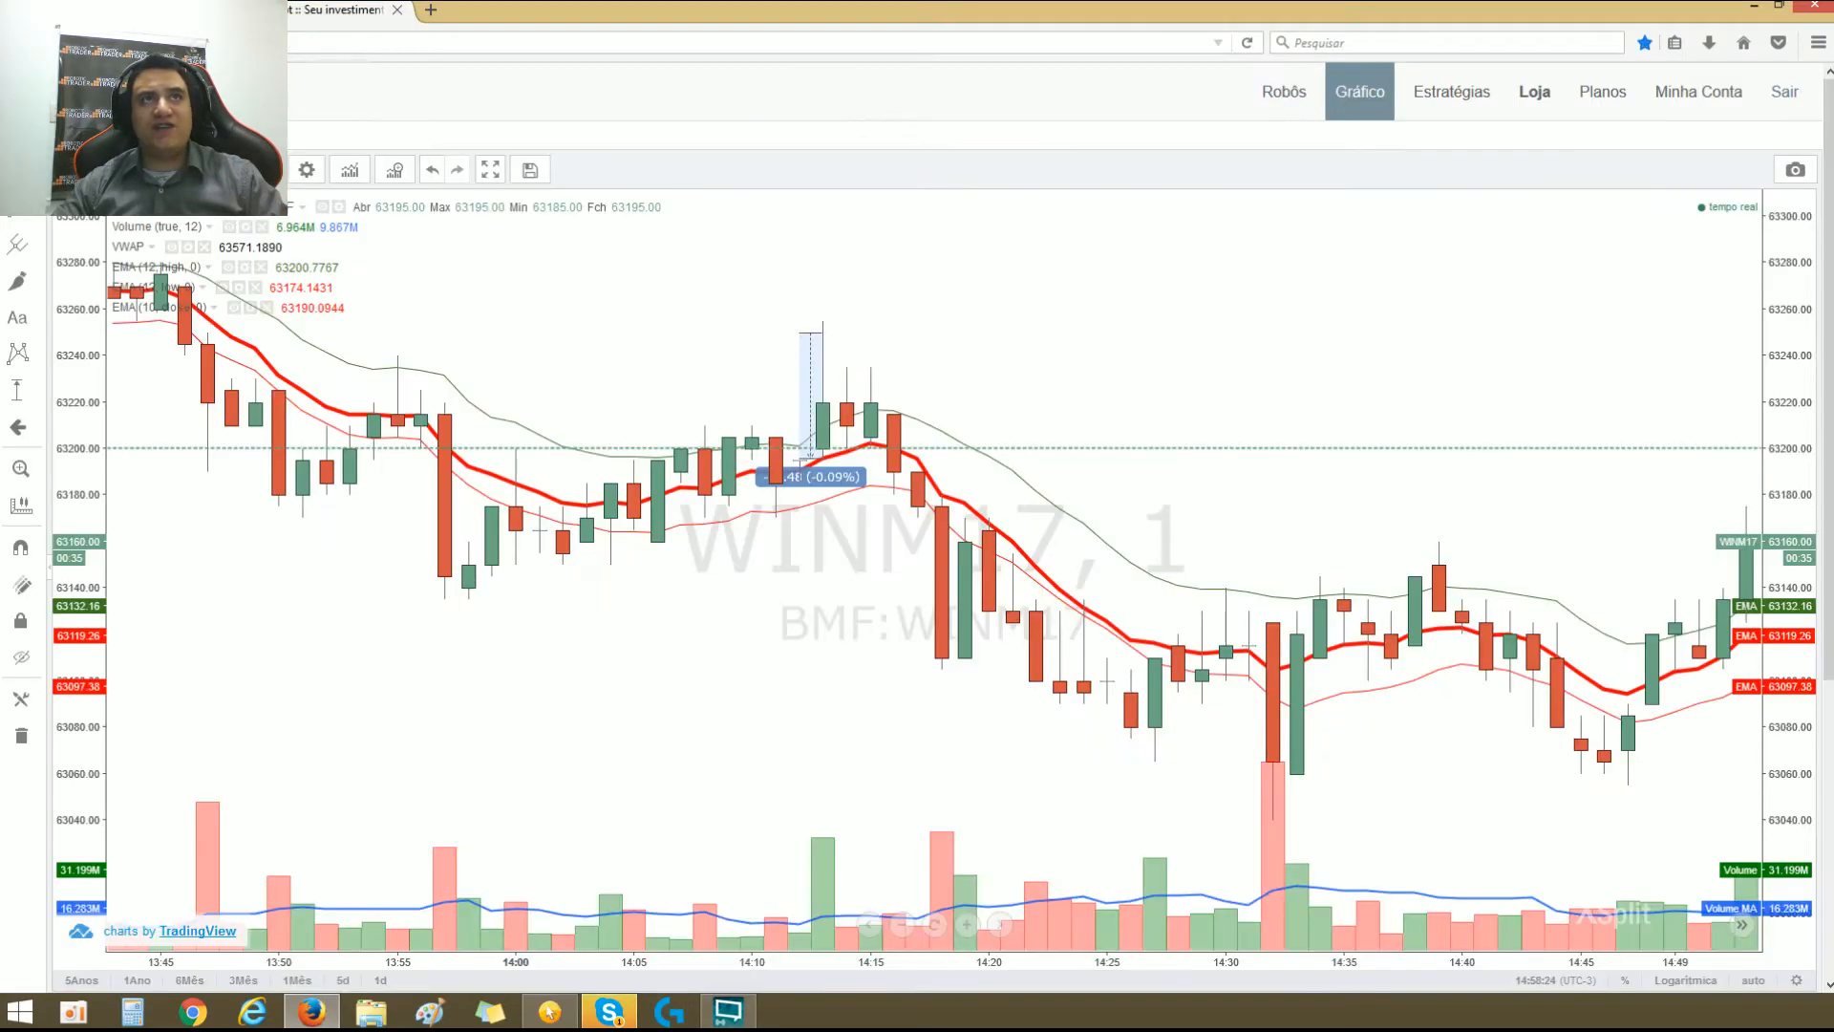
Step: Move the price-range measurement off the candles into the empty chart area above the 14:28 candle
{"action": "scroll", "coordinate": [1133, 392], "scroll_direction": "down", "scroll_amount": 2}
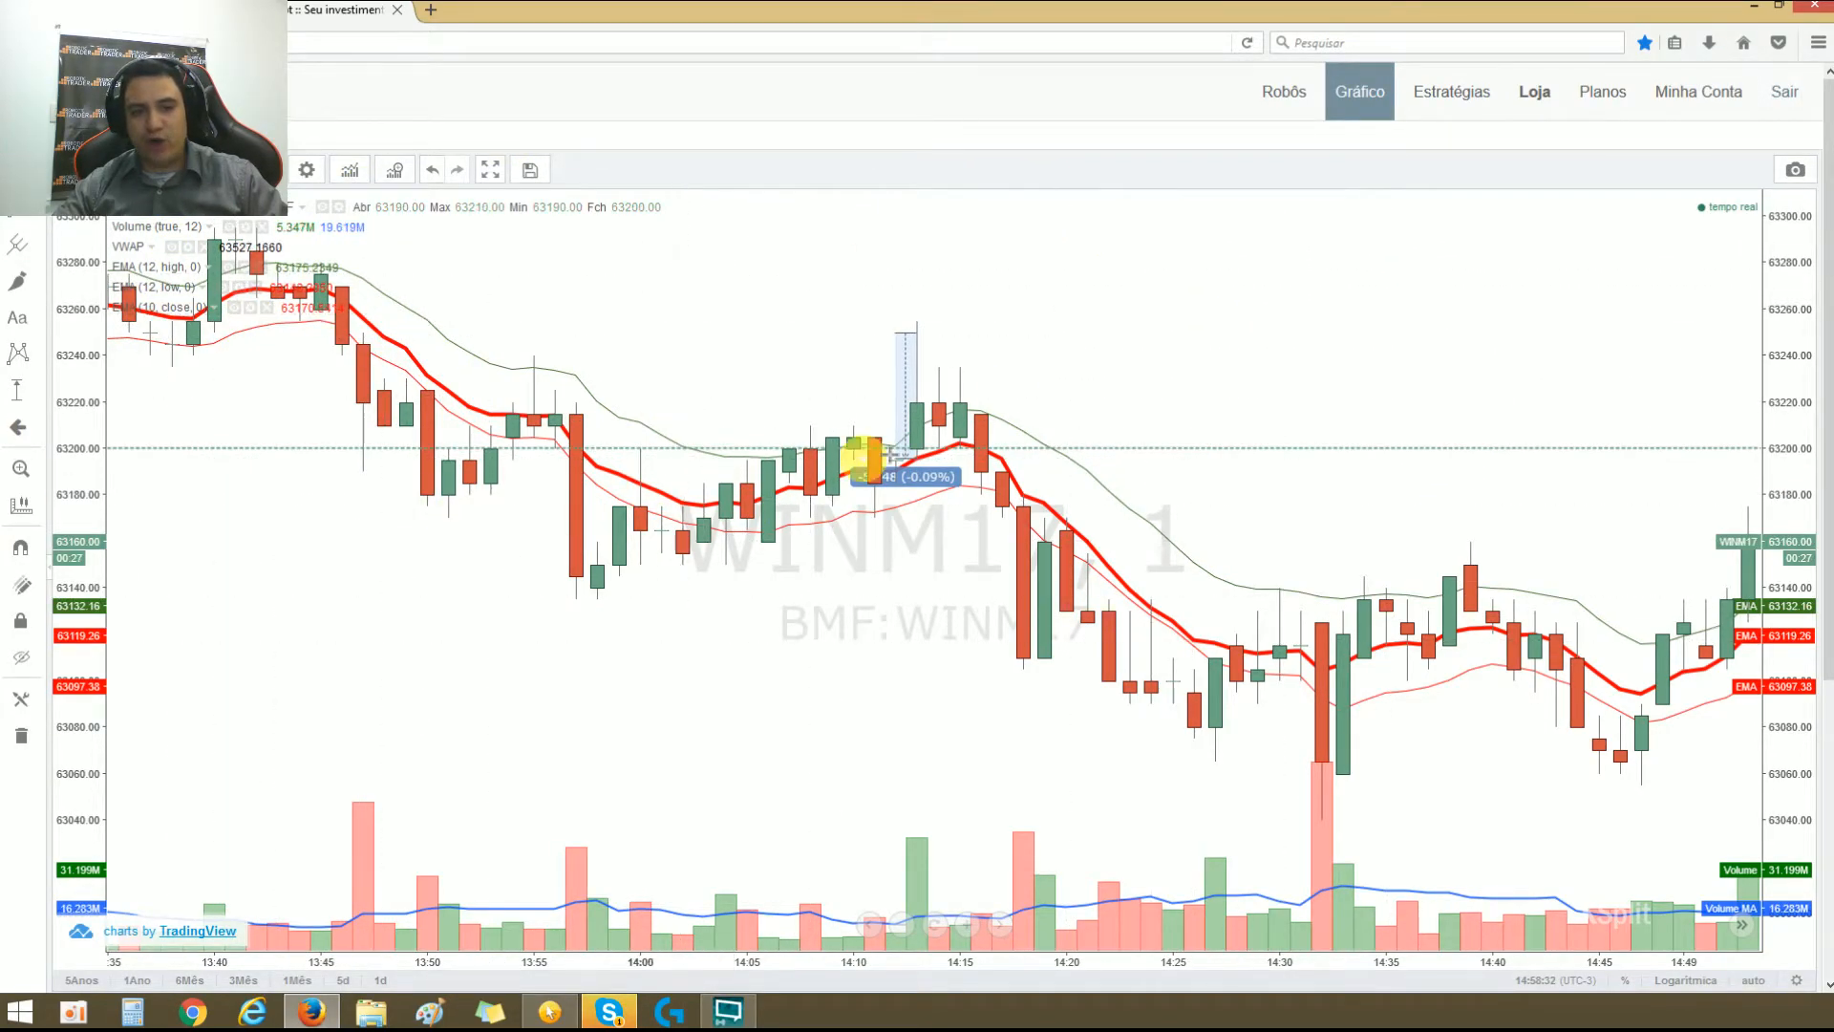
{"action": "left_click_drag", "start_coordinate": [916, 481], "coordinate": [1247, 386]}
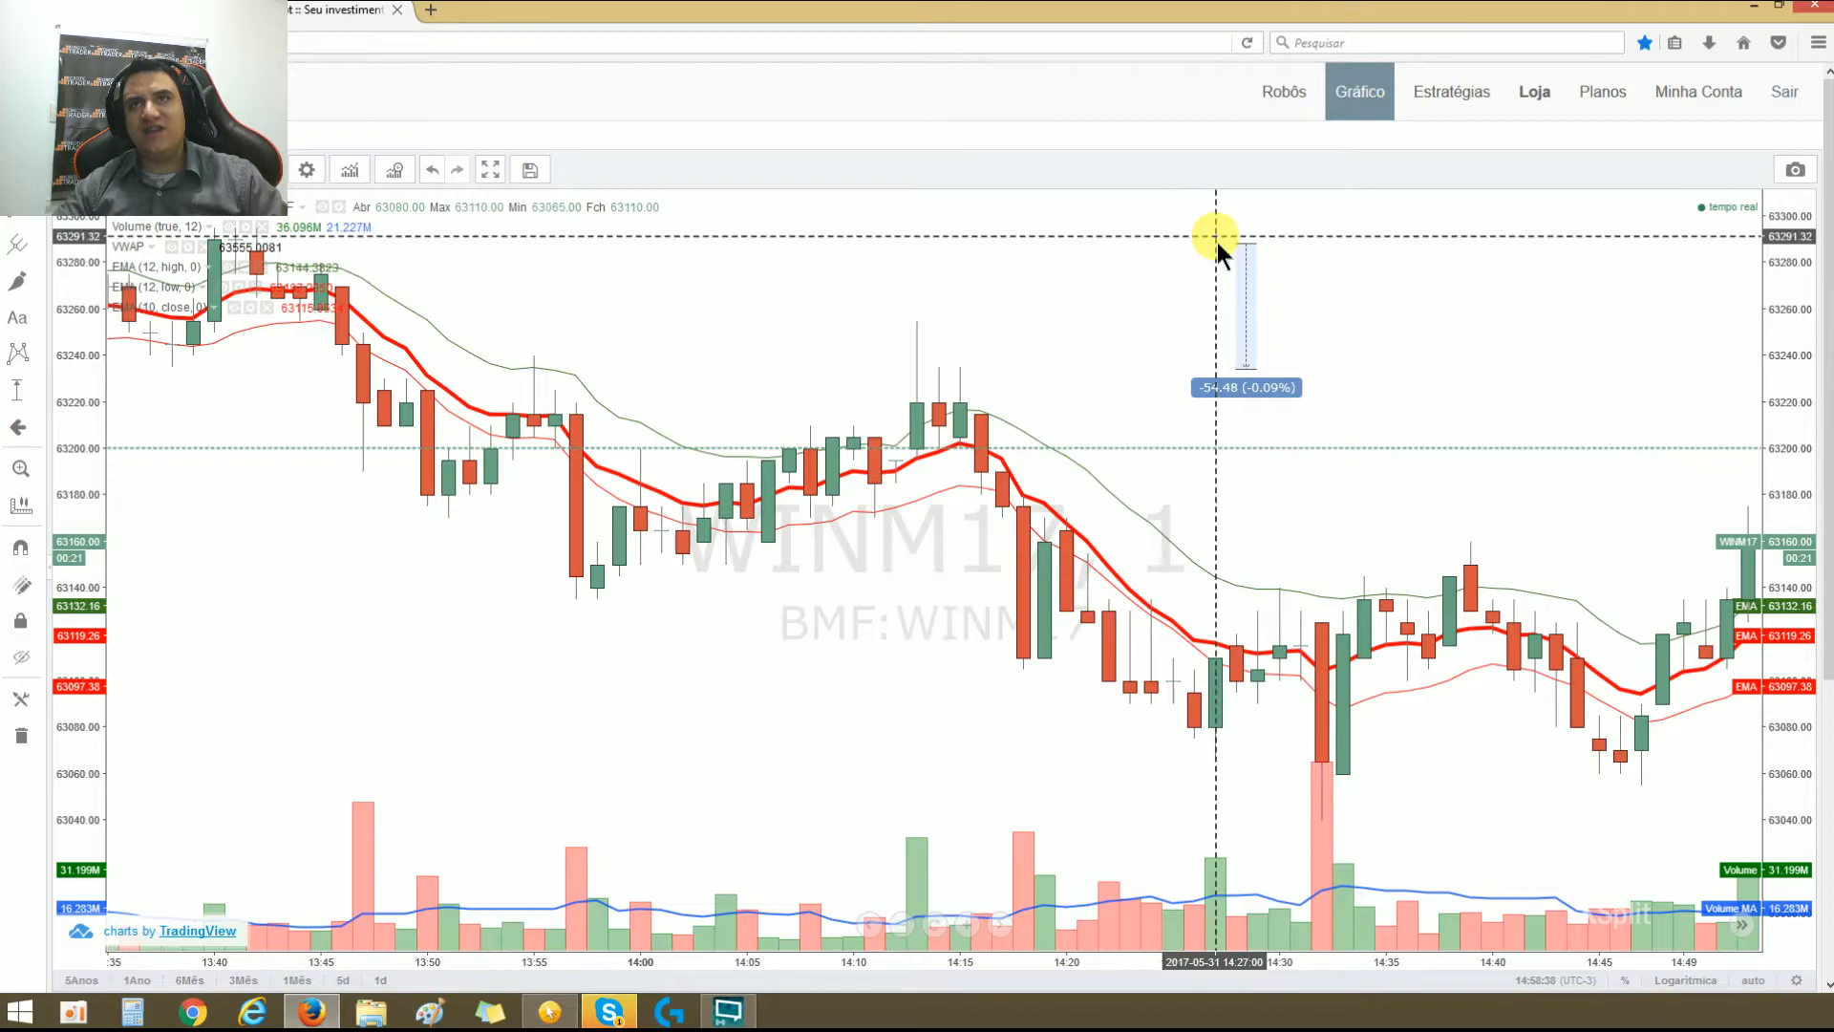
{"action": "left_click", "coordinate": [1242, 386]}
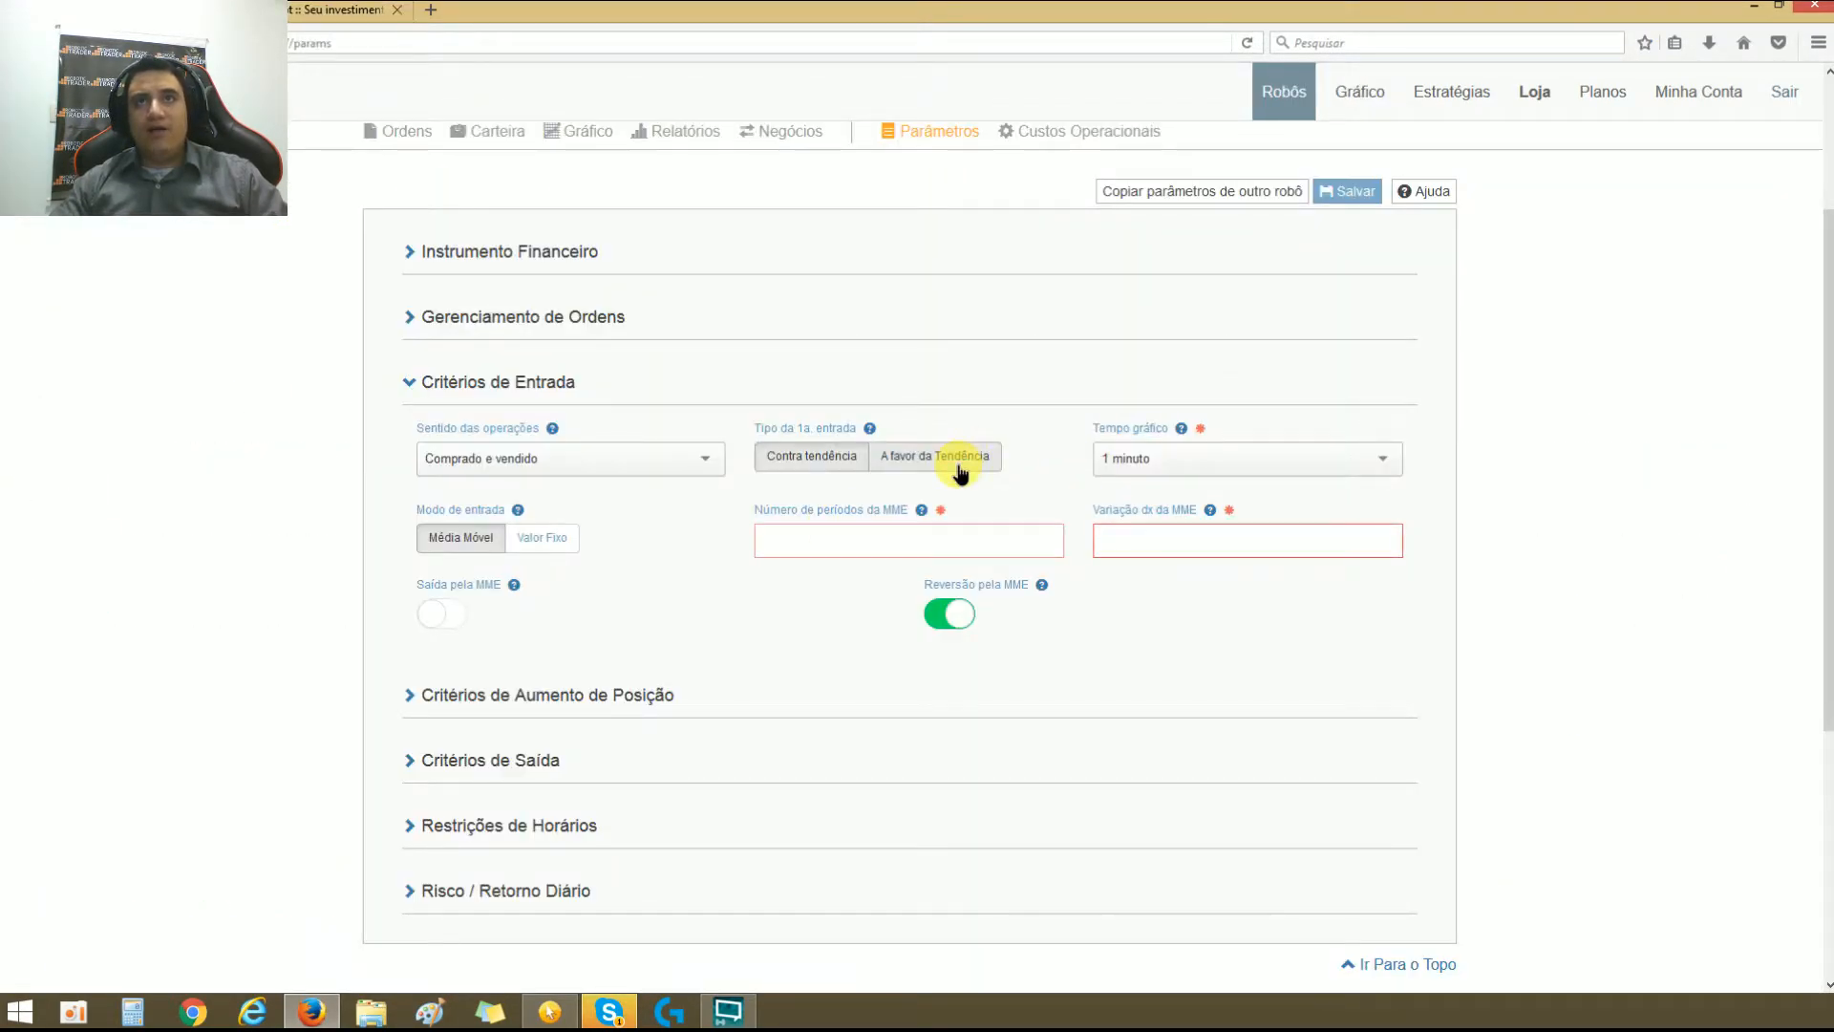
Step: Set the first entry type to A favor da Tendência with 10 MME periods and a Variação dx of 50
{"action": "left_click", "coordinate": [958, 468]}
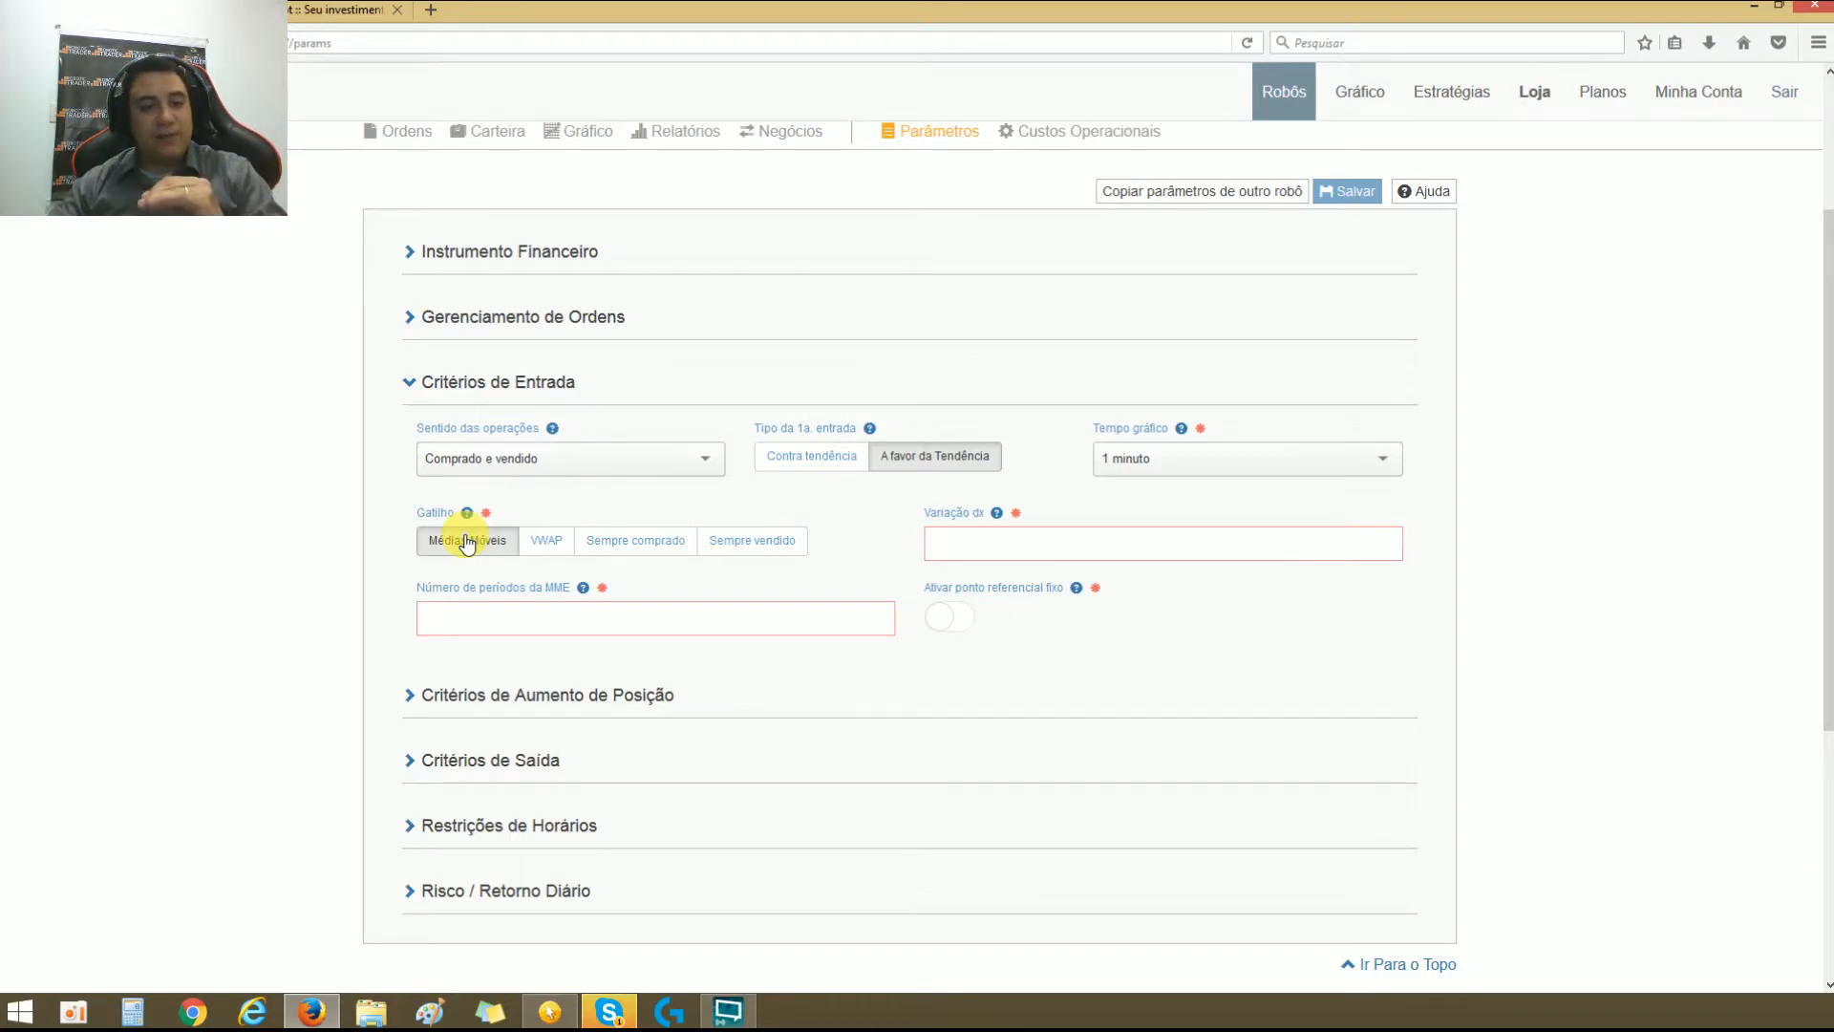
{"action": "left_click", "coordinate": [1194, 456]}
{"action": "left_click", "coordinate": [565, 611]}
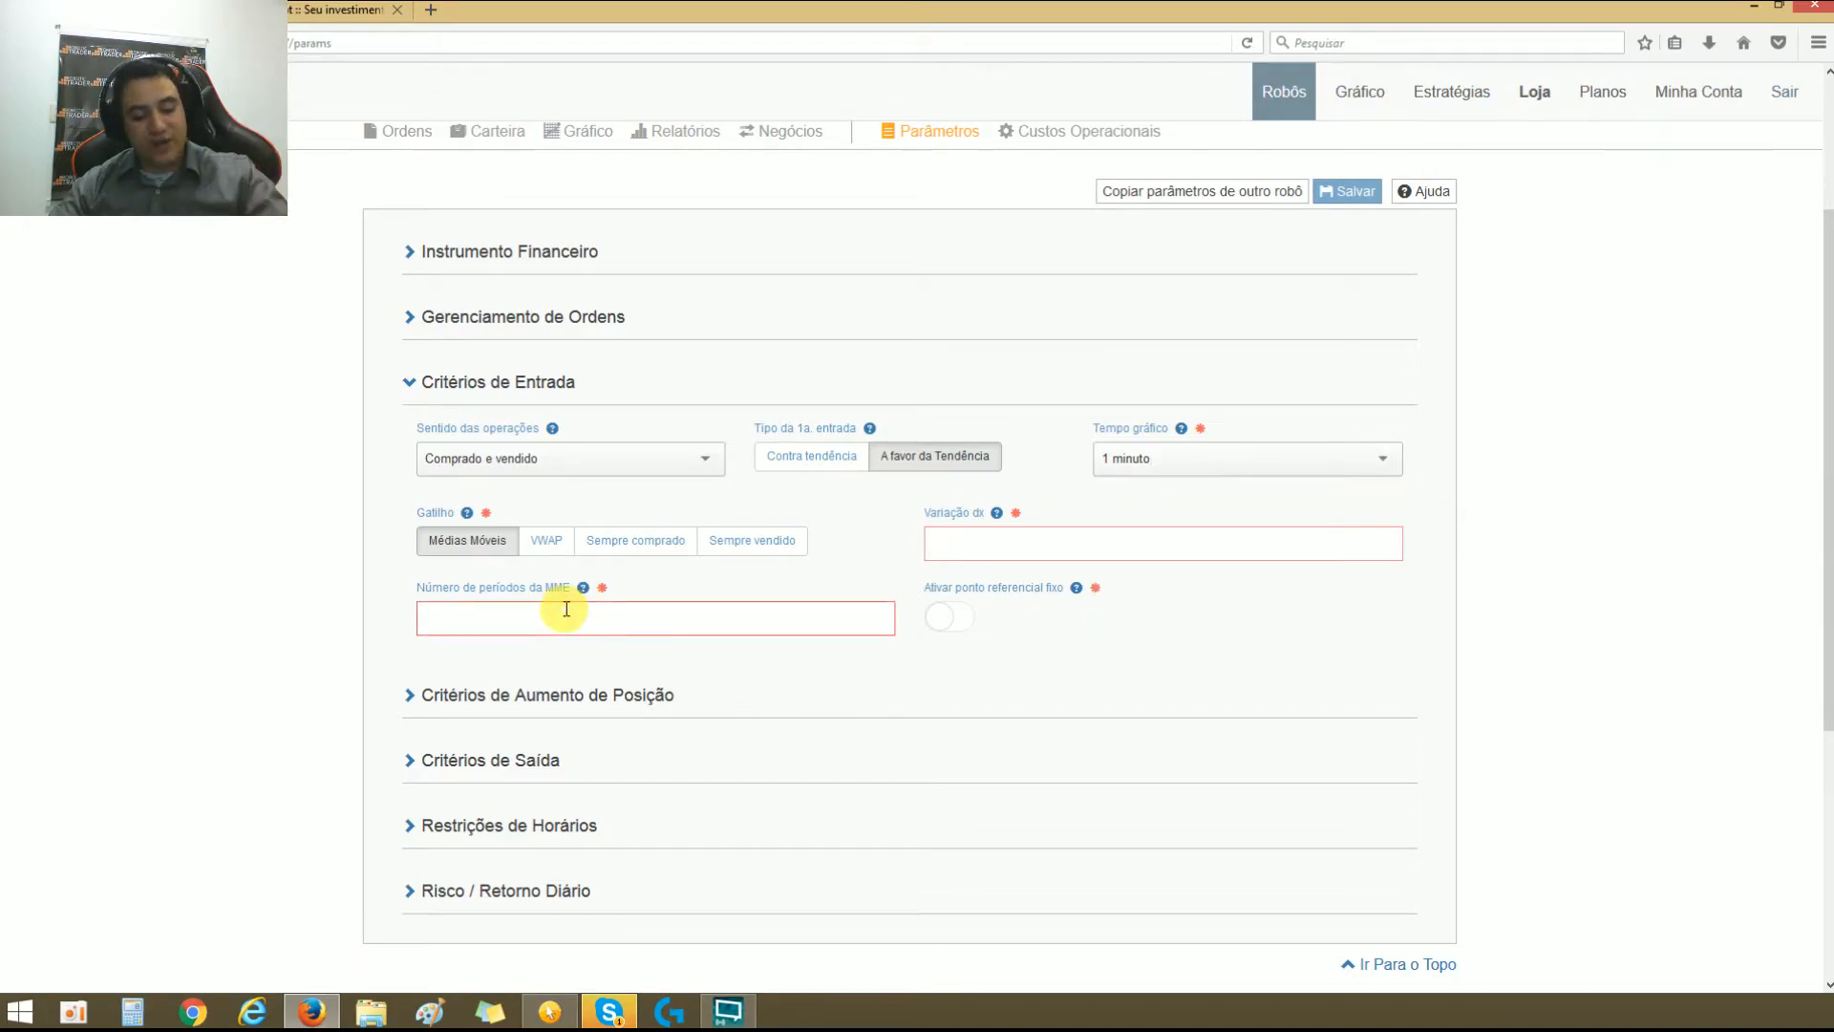
{"action": "type", "text": "10"}
{"action": "left_click", "coordinate": [684, 560]}
{"action": "left_click", "coordinate": [1003, 542]}
{"action": "type", "text": "50"}
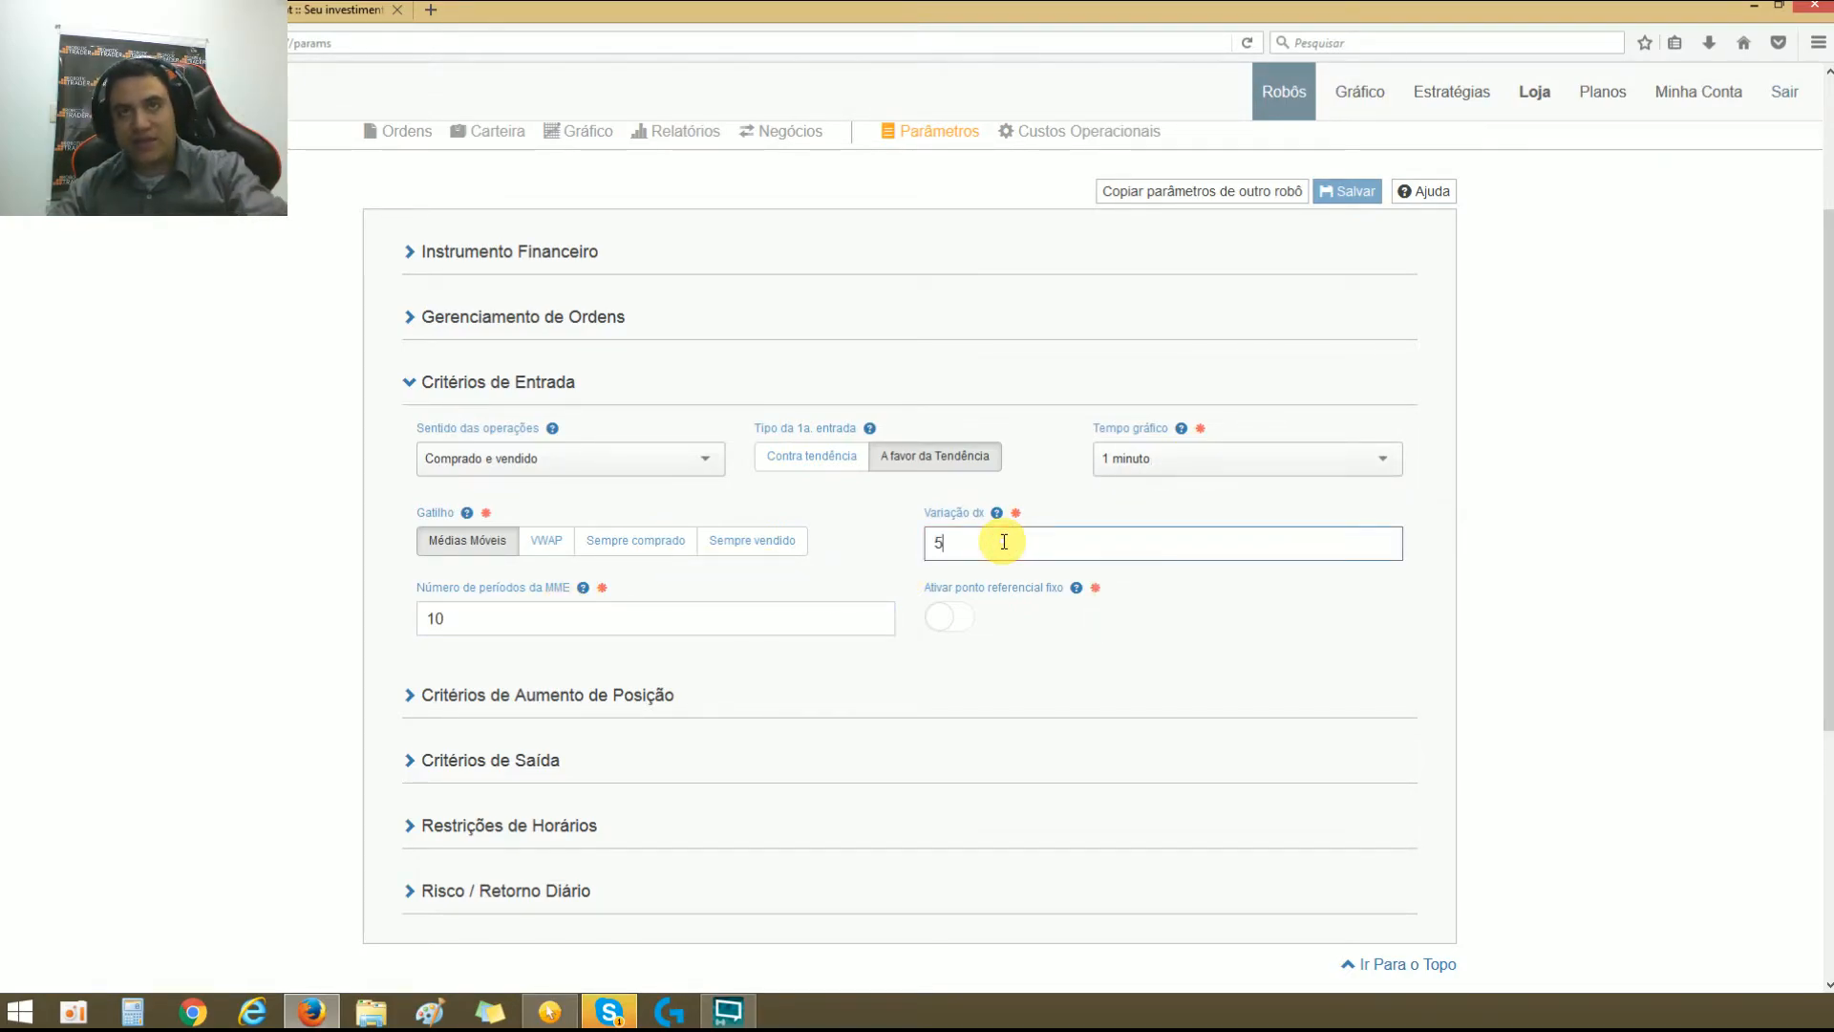
{"action": "left_click", "coordinate": [1060, 632]}
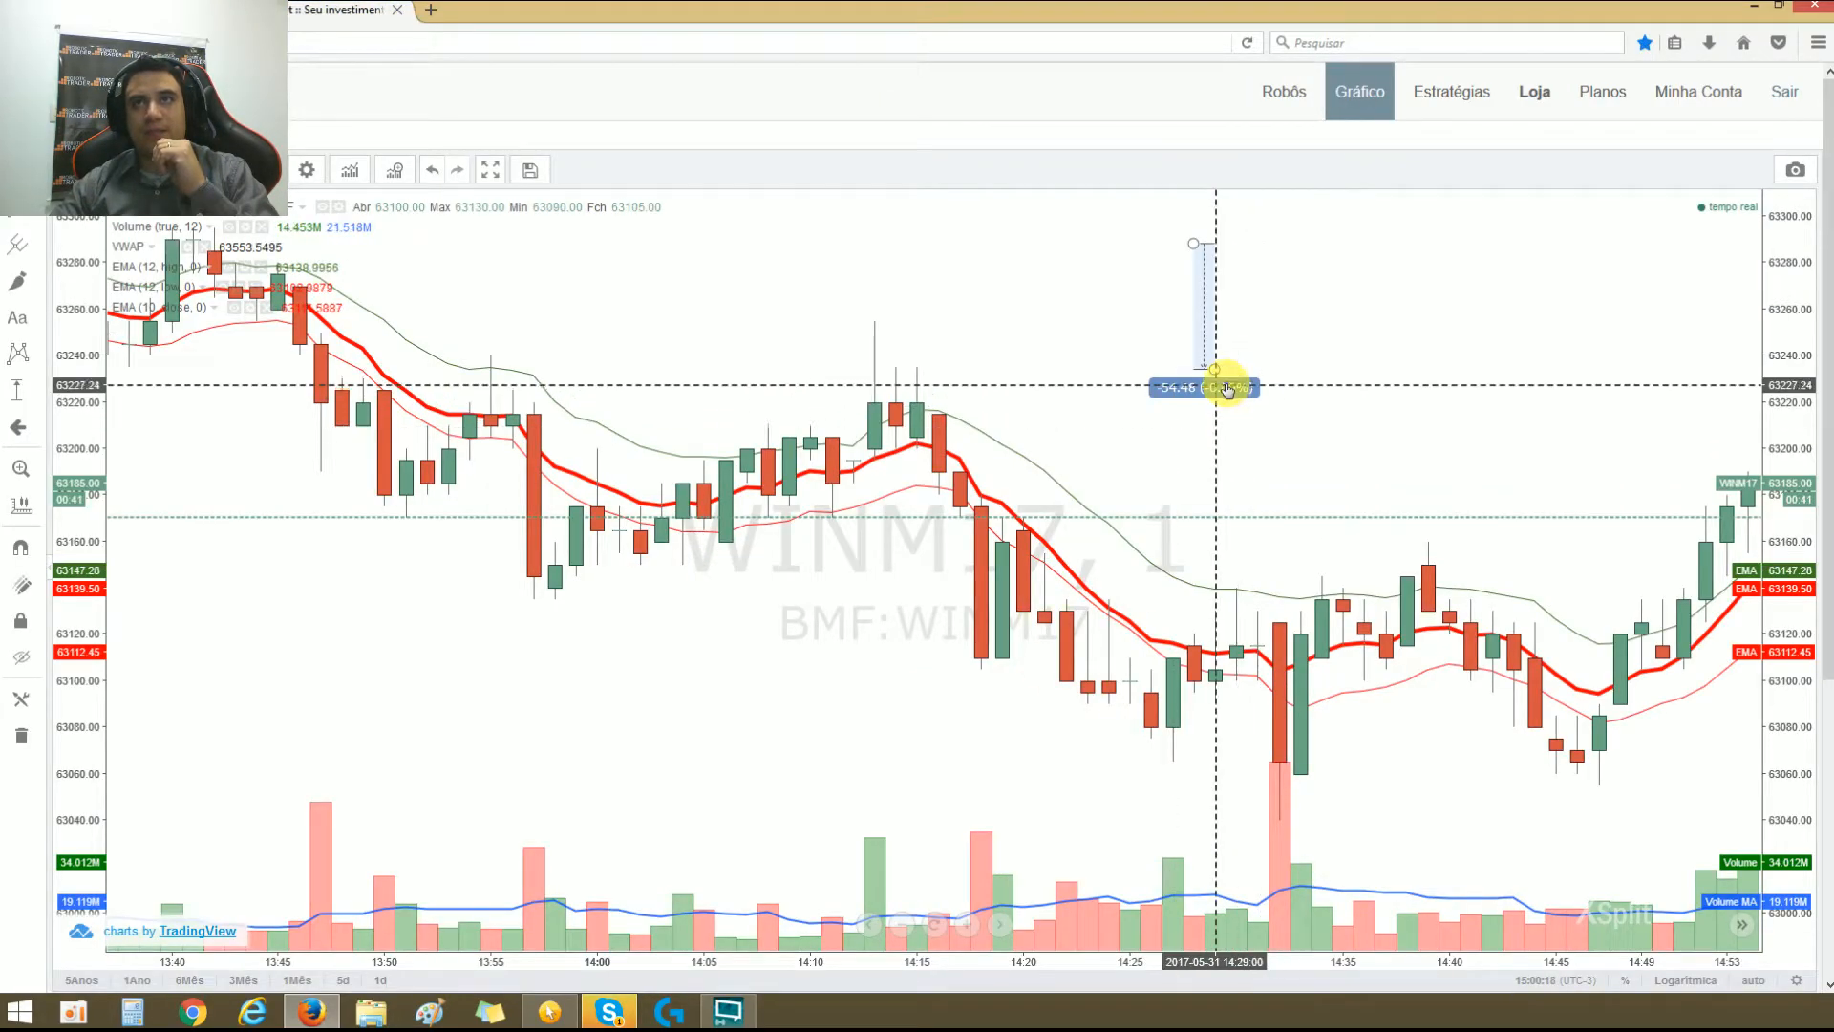
Step: Move the price-range measurement back beside the peak before 14:15 and draw a thick line across its top, with a V below
{"action": "left_click_drag", "start_coordinate": [1219, 383], "coordinate": [871, 481]}
{"action": "left_click", "coordinate": [785, 426]}
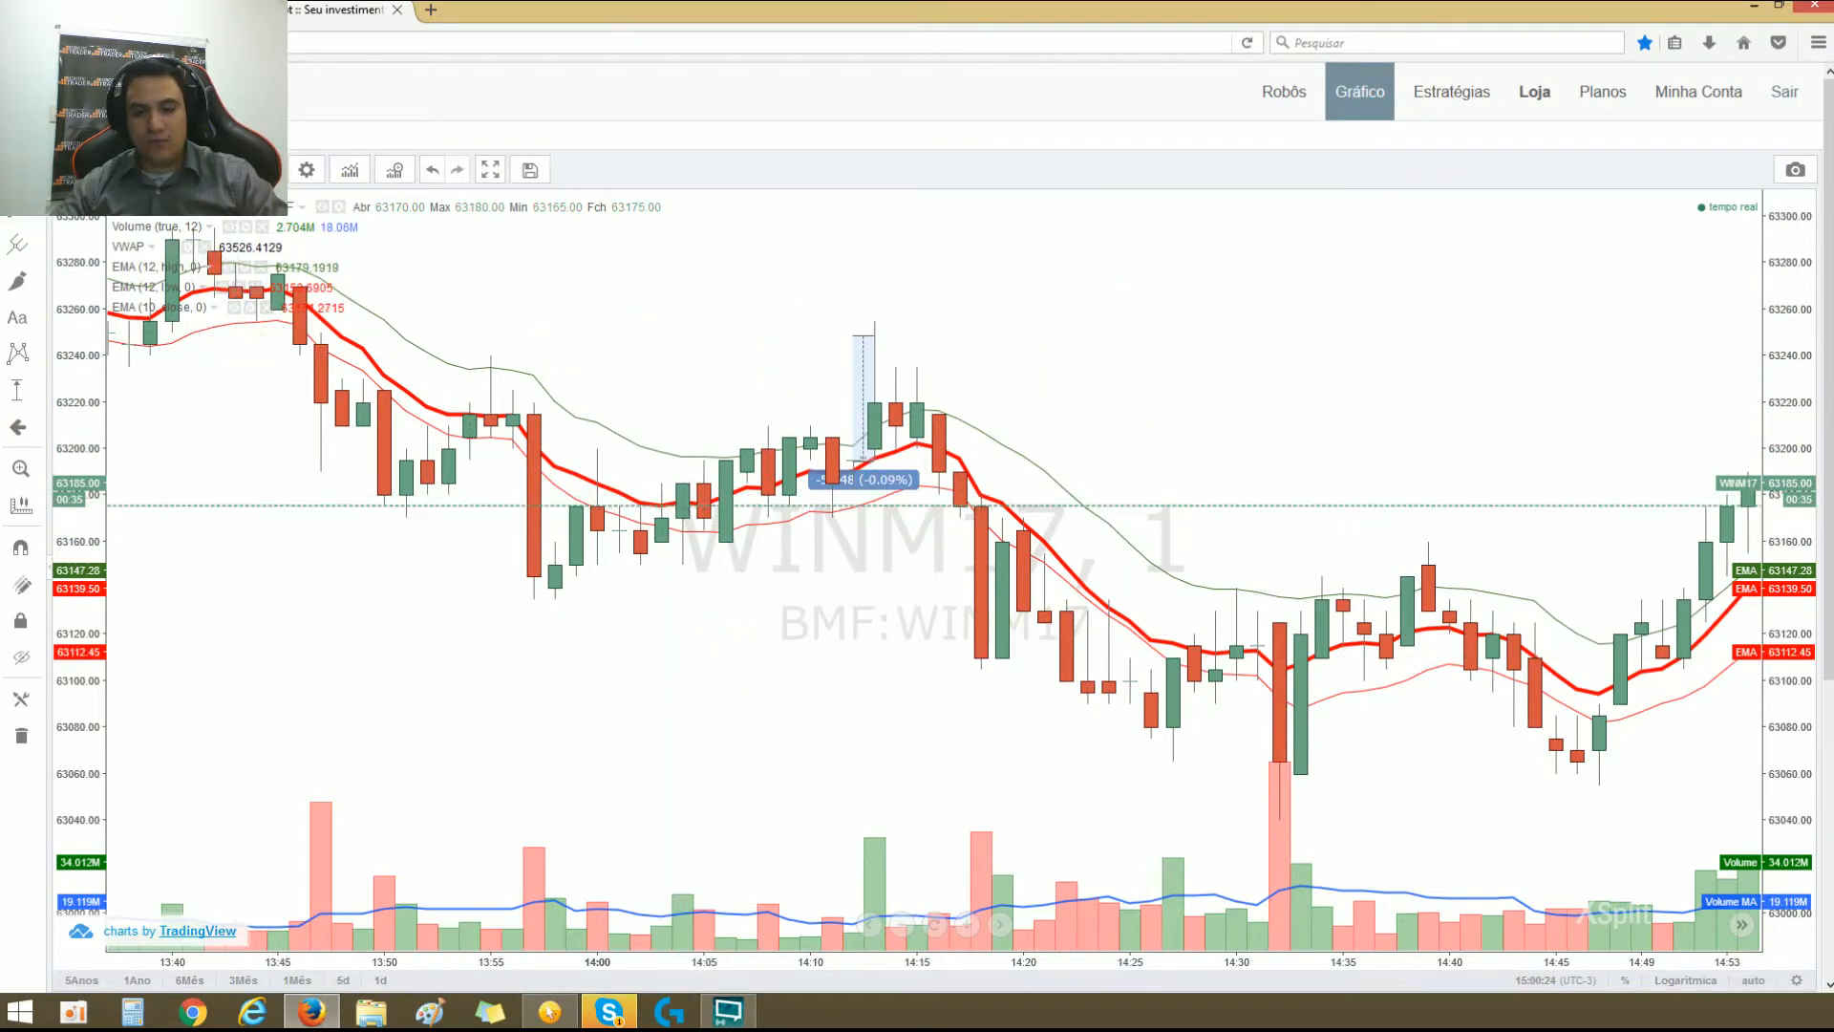
{"action": "left_click", "coordinate": [549, 1011]}
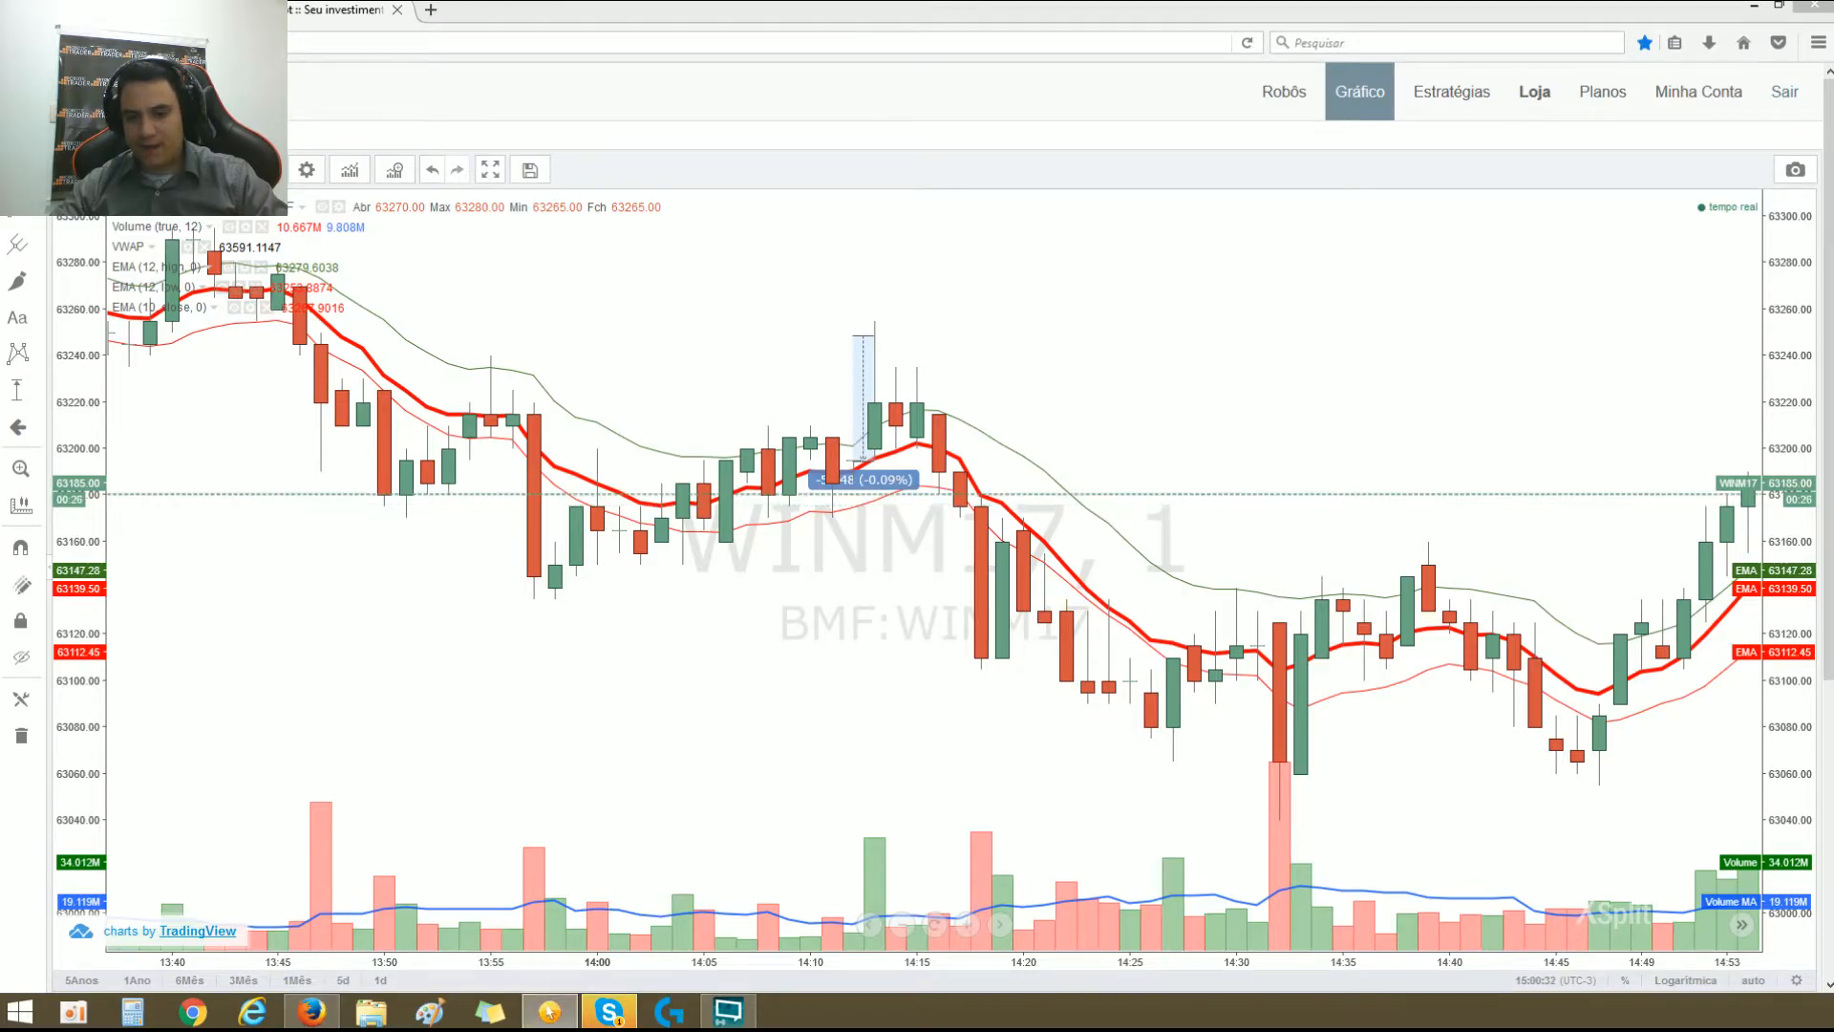
{"action": "mouse_move", "coordinate": [771, 340]}
{"action": "left_mouse_down"}
{"action": "mouse_move", "coordinate": [1073, 328]}
{"action": "mouse_move", "coordinate": [646, 327]}
{"action": "mouse_move", "coordinate": [1132, 331]}
{"action": "left_mouse_up"}
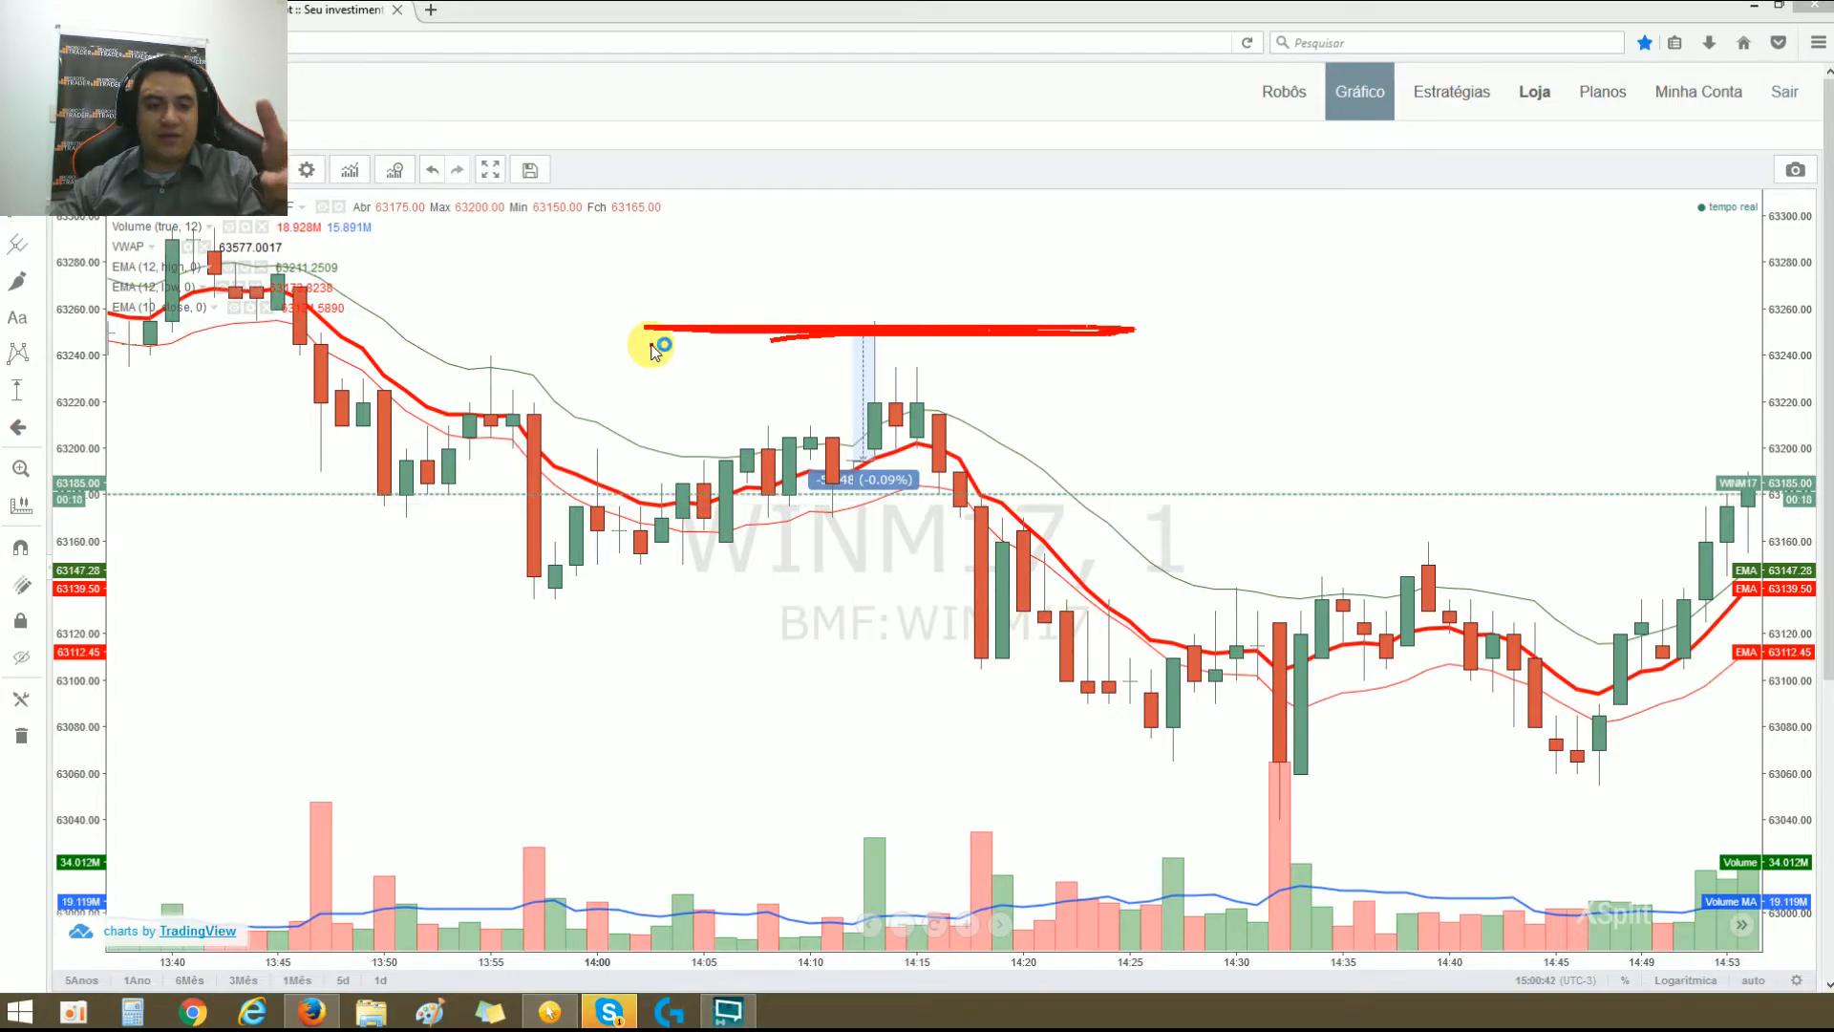
{"action": "left_click_drag", "start_coordinate": [622, 349], "coordinate": [727, 351]}
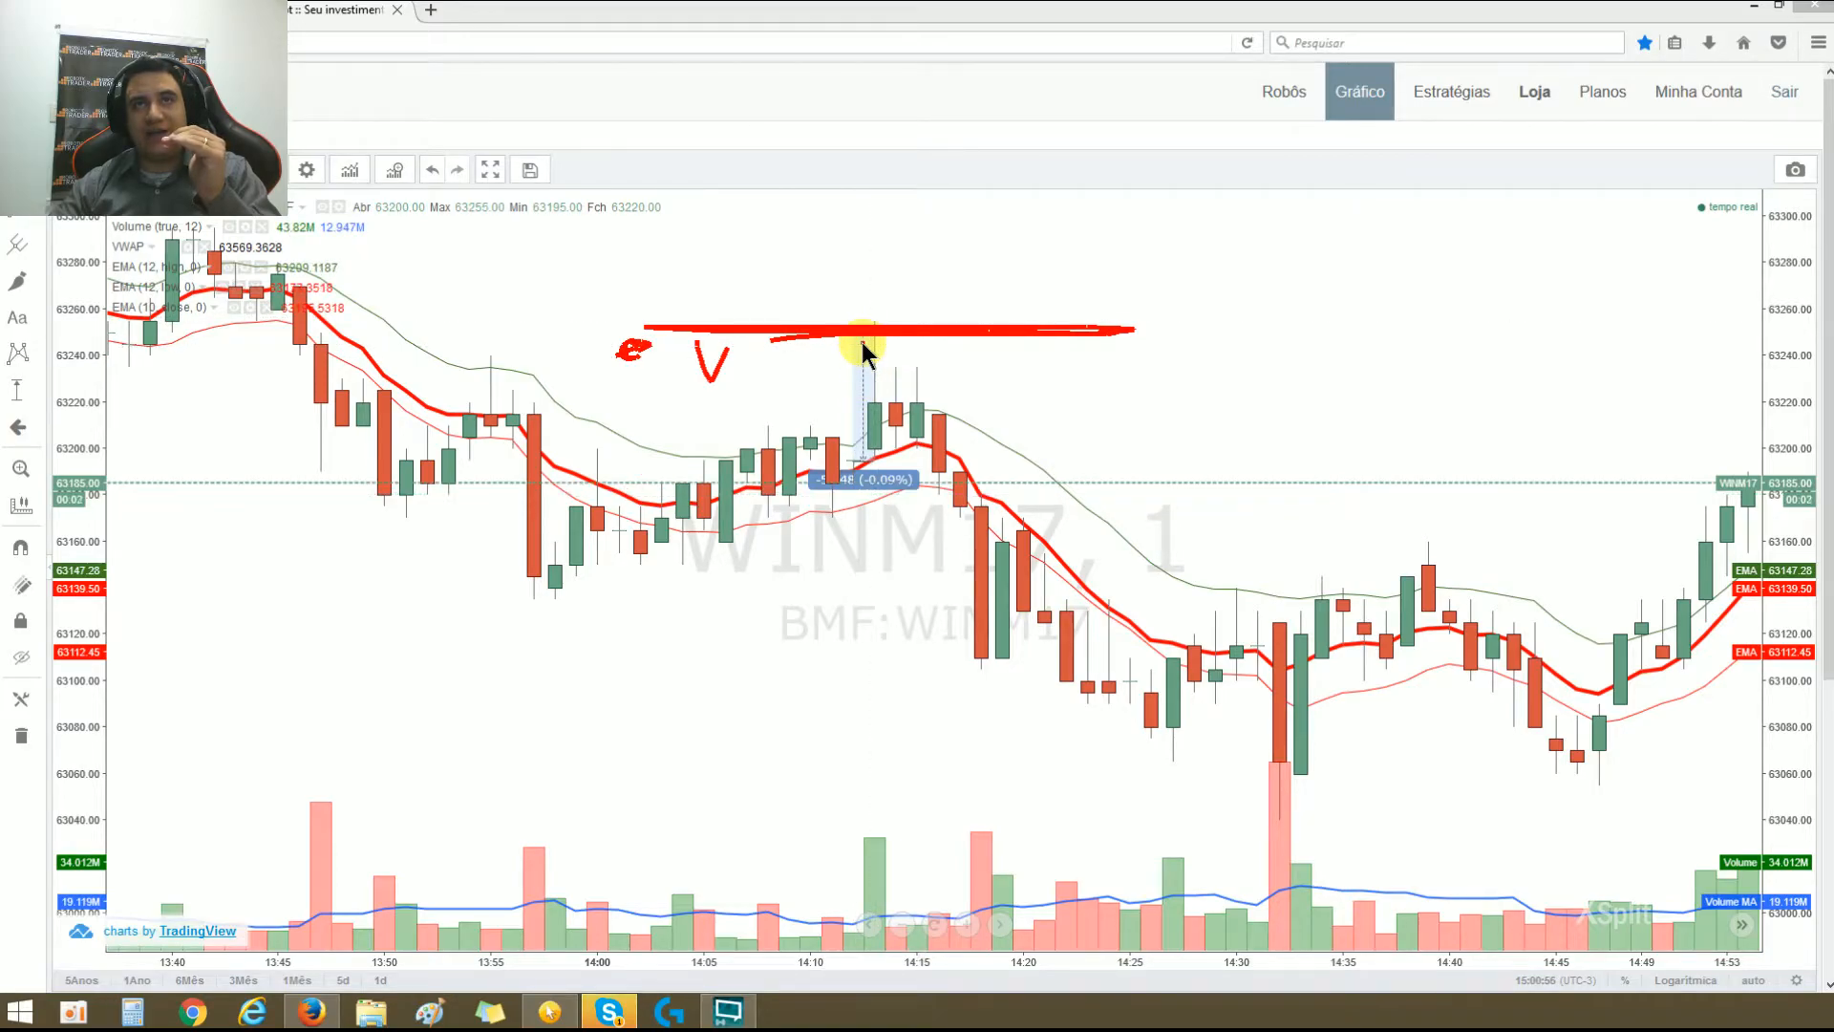
Step: Write COPRAR above the drawn line, then circle the falling candles just before 14:20 and draw a line across their lows
{"action": "mouse_move", "coordinate": [931, 234]}
{"action": "left_mouse_down"}
{"action": "mouse_move", "coordinate": [787, 244]}
{"action": "mouse_move", "coordinate": [936, 296]}
{"action": "mouse_move", "coordinate": [1017, 265]}
{"action": "mouse_move", "coordinate": [964, 277]}
{"action": "mouse_move", "coordinate": [1055, 303]}
{"action": "left_mouse_up"}
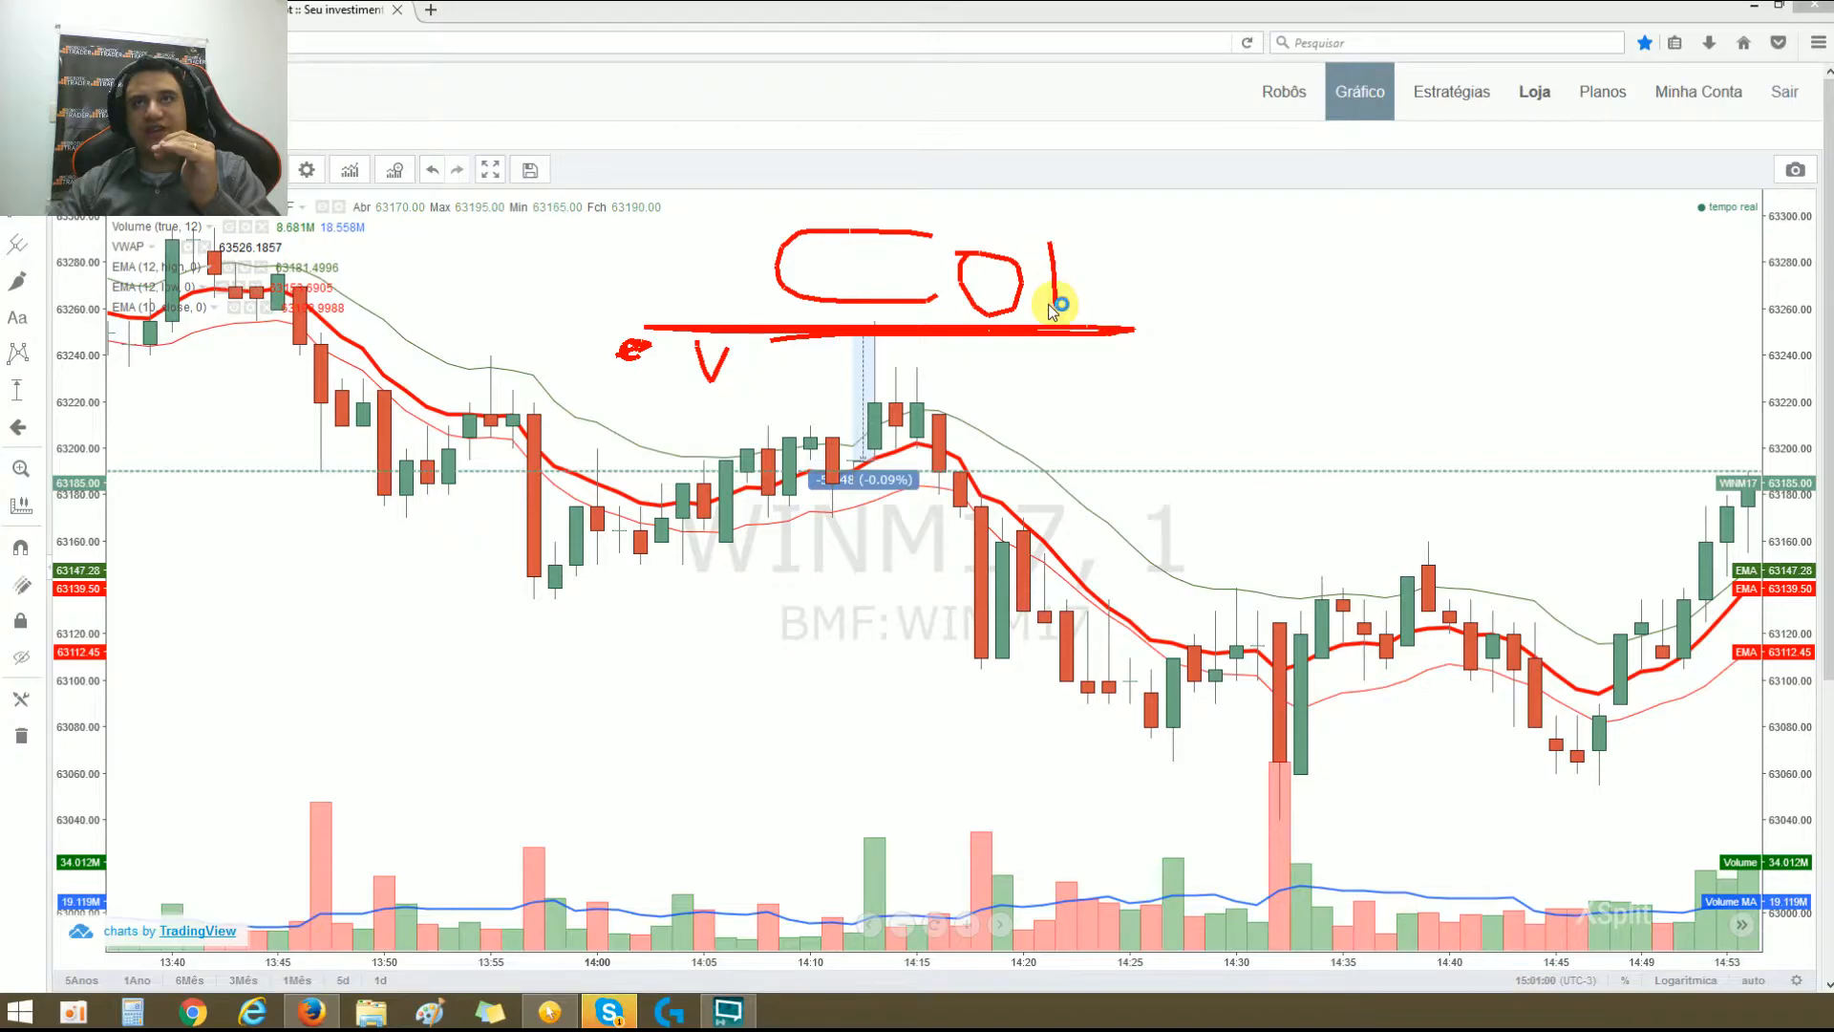
{"action": "mouse_move", "coordinate": [1044, 233]}
{"action": "left_mouse_down"}
{"action": "mouse_move", "coordinate": [1028, 272]}
{"action": "mouse_move", "coordinate": [1123, 254]}
{"action": "mouse_move", "coordinate": [1144, 305]}
{"action": "mouse_move", "coordinate": [1199, 282]}
{"action": "mouse_move", "coordinate": [1174, 278]}
{"action": "mouse_move", "coordinate": [1311, 310]}
{"action": "left_mouse_up"}
{"action": "mouse_move", "coordinate": [940, 494]}
{"action": "left_mouse_down"}
{"action": "mouse_move", "coordinate": [927, 634]}
{"action": "mouse_move", "coordinate": [1020, 575]}
{"action": "mouse_move", "coordinate": [940, 506]}
{"action": "left_mouse_up"}
{"action": "mouse_move", "coordinate": [851, 650]}
{"action": "left_mouse_down"}
{"action": "mouse_move", "coordinate": [1207, 648]}
{"action": "mouse_move", "coordinate": [869, 650]}
{"action": "mouse_move", "coordinate": [1157, 656]}
{"action": "left_mouse_up"}
Step: Write VENDER below the lower line, reinforce the V under the upper line, and clear the annotations
{"action": "mouse_move", "coordinate": [623, 733]}
{"action": "left_mouse_down"}
{"action": "mouse_move", "coordinate": [634, 786]}
{"action": "mouse_move", "coordinate": [711, 726]}
{"action": "mouse_move", "coordinate": [777, 815]}
{"action": "mouse_move", "coordinate": [728, 790]}
{"action": "mouse_move", "coordinate": [793, 818]}
{"action": "mouse_move", "coordinate": [829, 750]}
{"action": "mouse_move", "coordinate": [872, 748]}
{"action": "mouse_move", "coordinate": [912, 821]}
{"action": "left_mouse_up"}
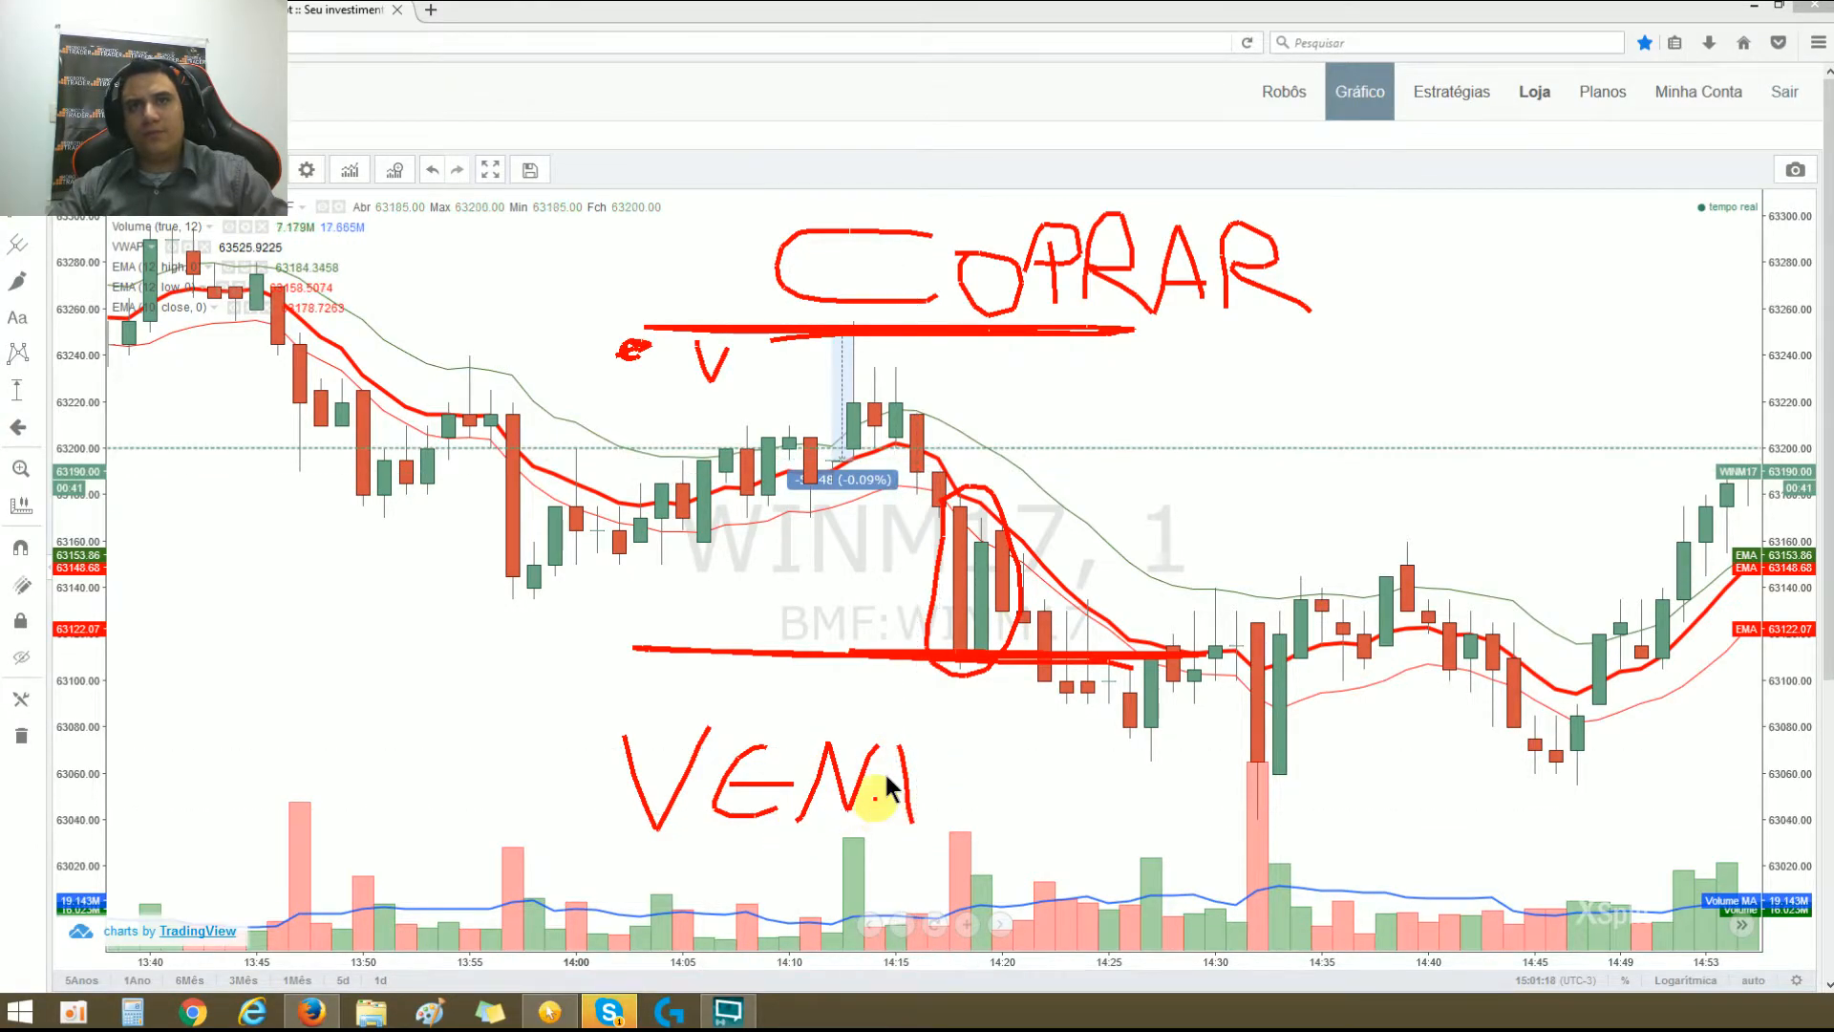
{"action": "left_click_drag", "start_coordinate": [886, 760], "coordinate": [883, 820]}
{"action": "mouse_move", "coordinate": [977, 754]}
{"action": "left_mouse_down"}
{"action": "mouse_move", "coordinate": [971, 831]}
{"action": "mouse_move", "coordinate": [1014, 831]}
{"action": "mouse_move", "coordinate": [1033, 761]}
{"action": "mouse_move", "coordinate": [1100, 829]}
{"action": "left_mouse_up"}
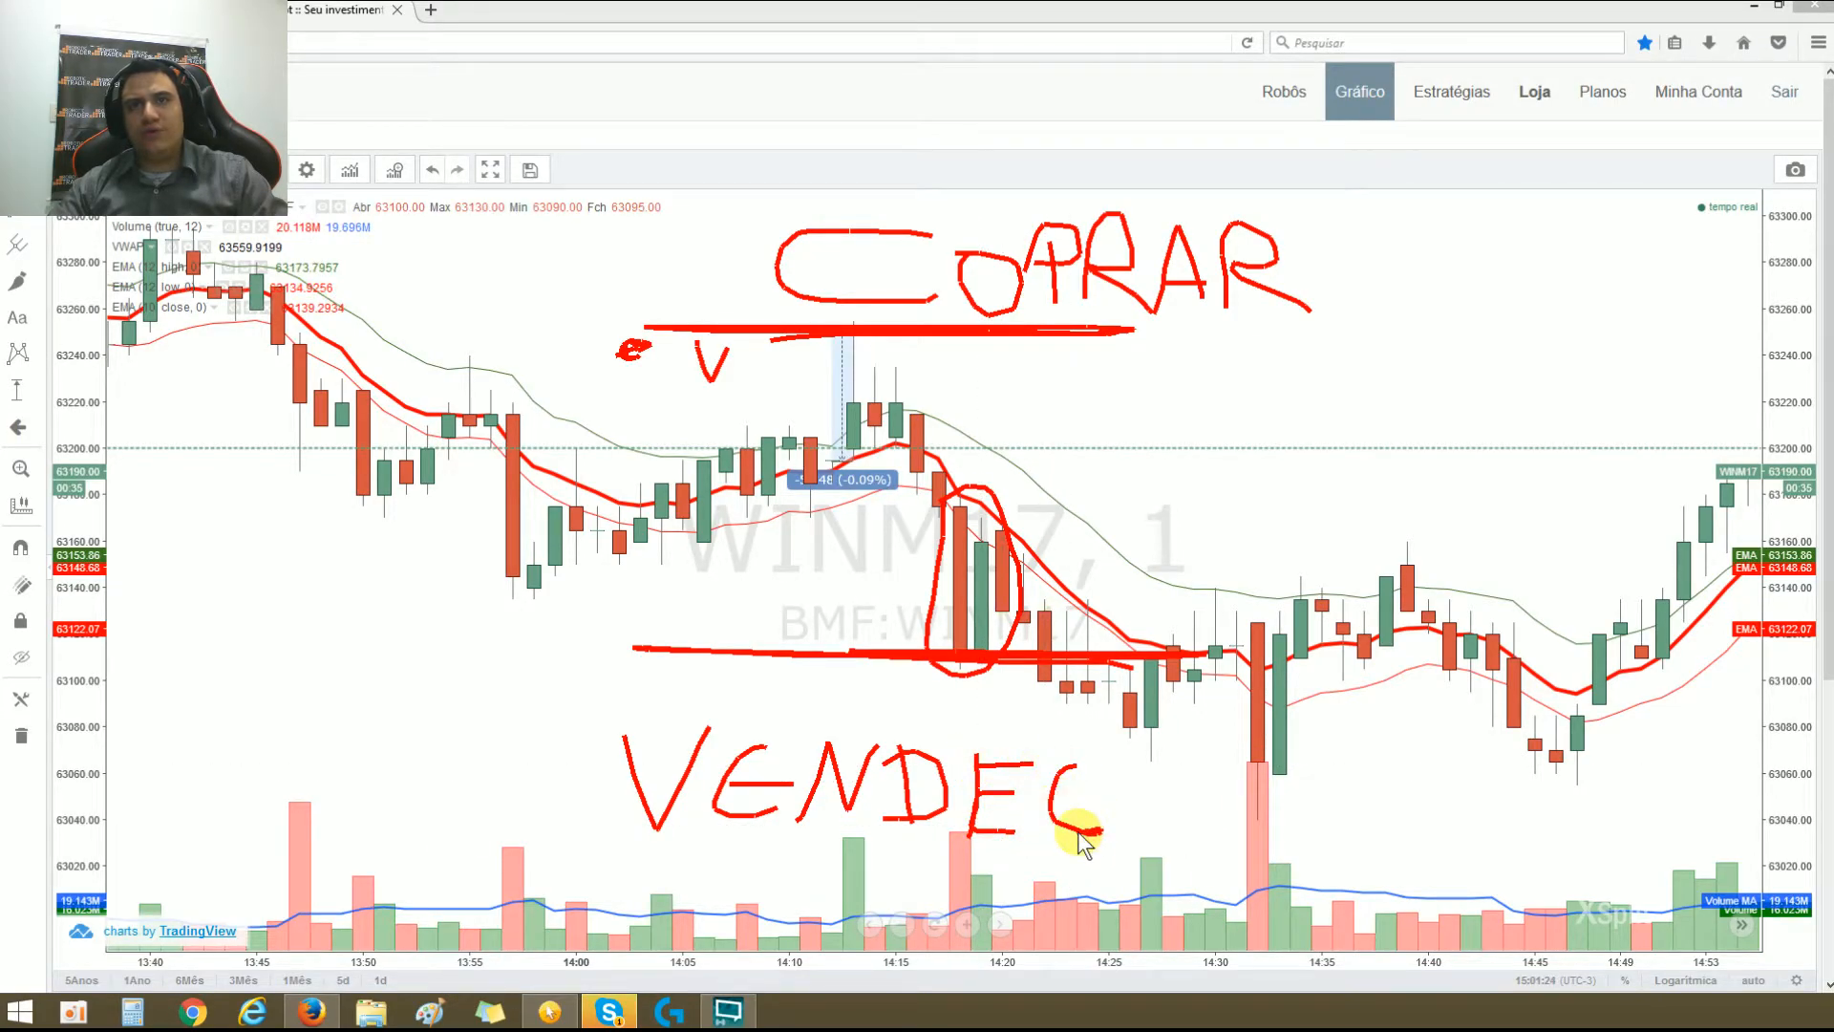
{"action": "left_click_drag", "start_coordinate": [1065, 769], "coordinate": [1127, 819]}
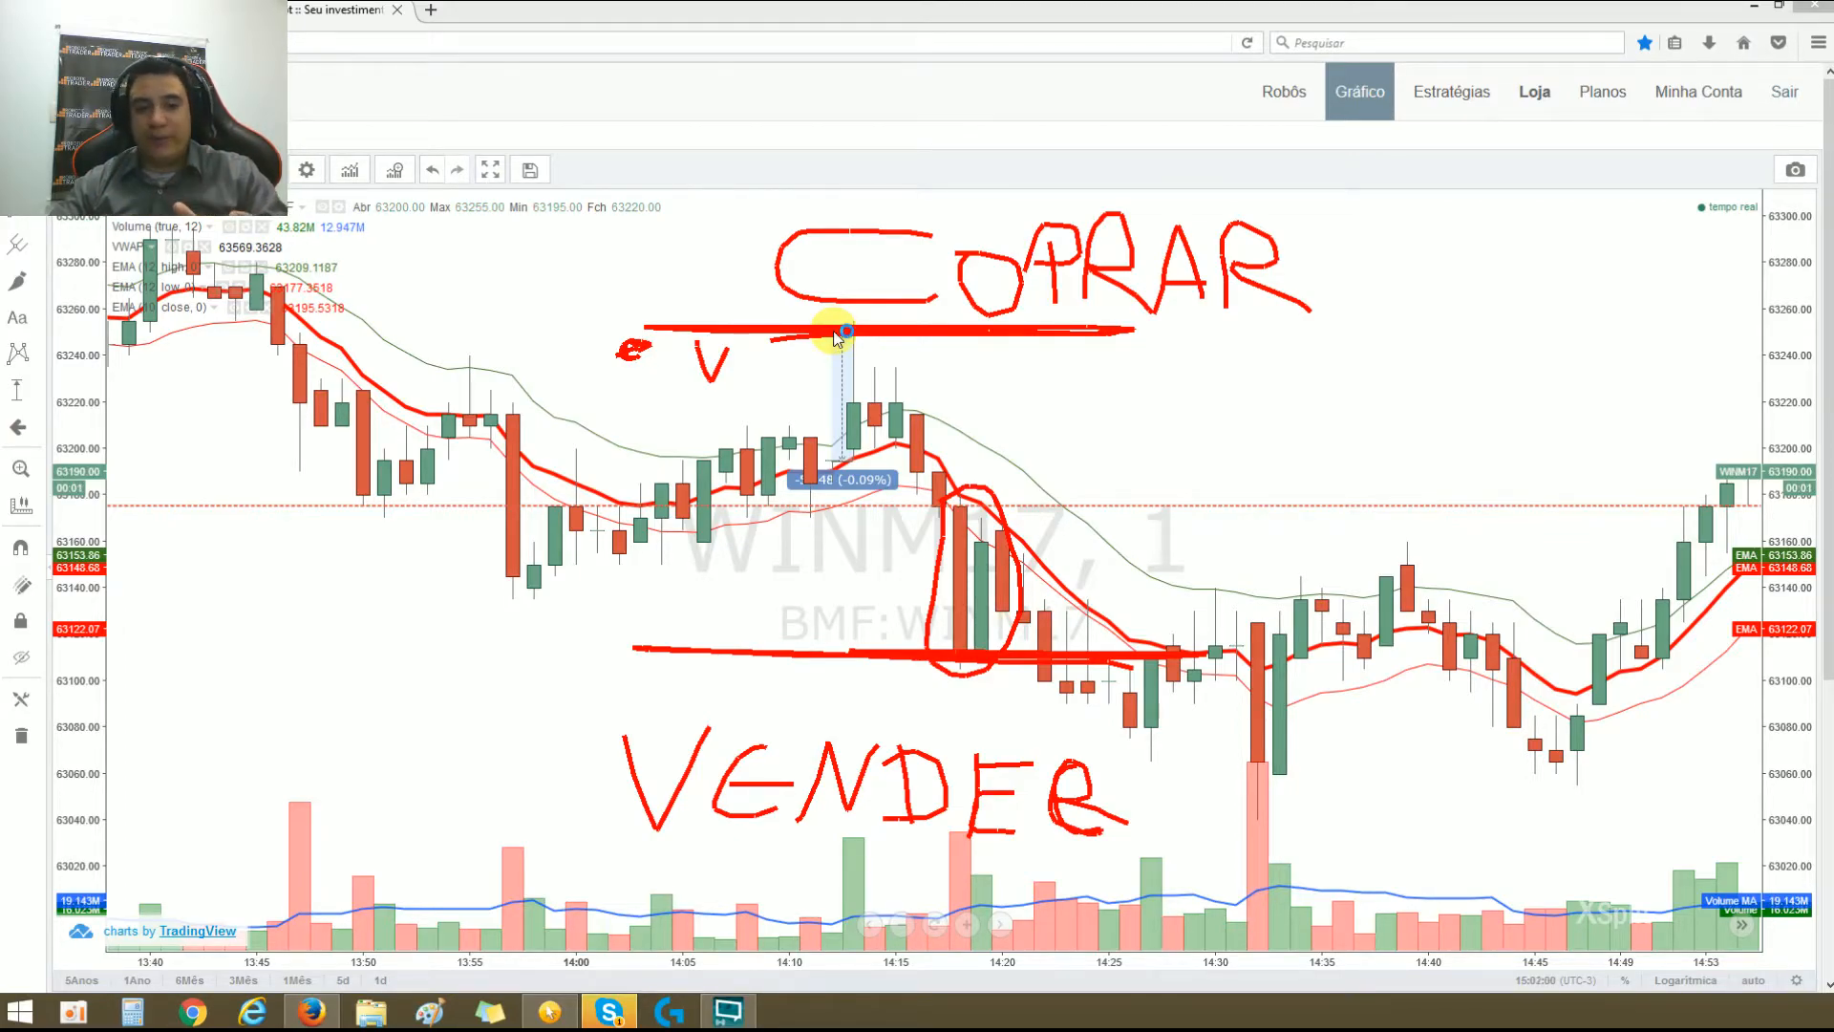
{"action": "mouse_move", "coordinate": [695, 339]}
{"action": "left_mouse_down"}
{"action": "mouse_move", "coordinate": [702, 382]}
{"action": "mouse_move", "coordinate": [701, 358]}
{"action": "mouse_move", "coordinate": [742, 331]}
{"action": "left_mouse_up"}
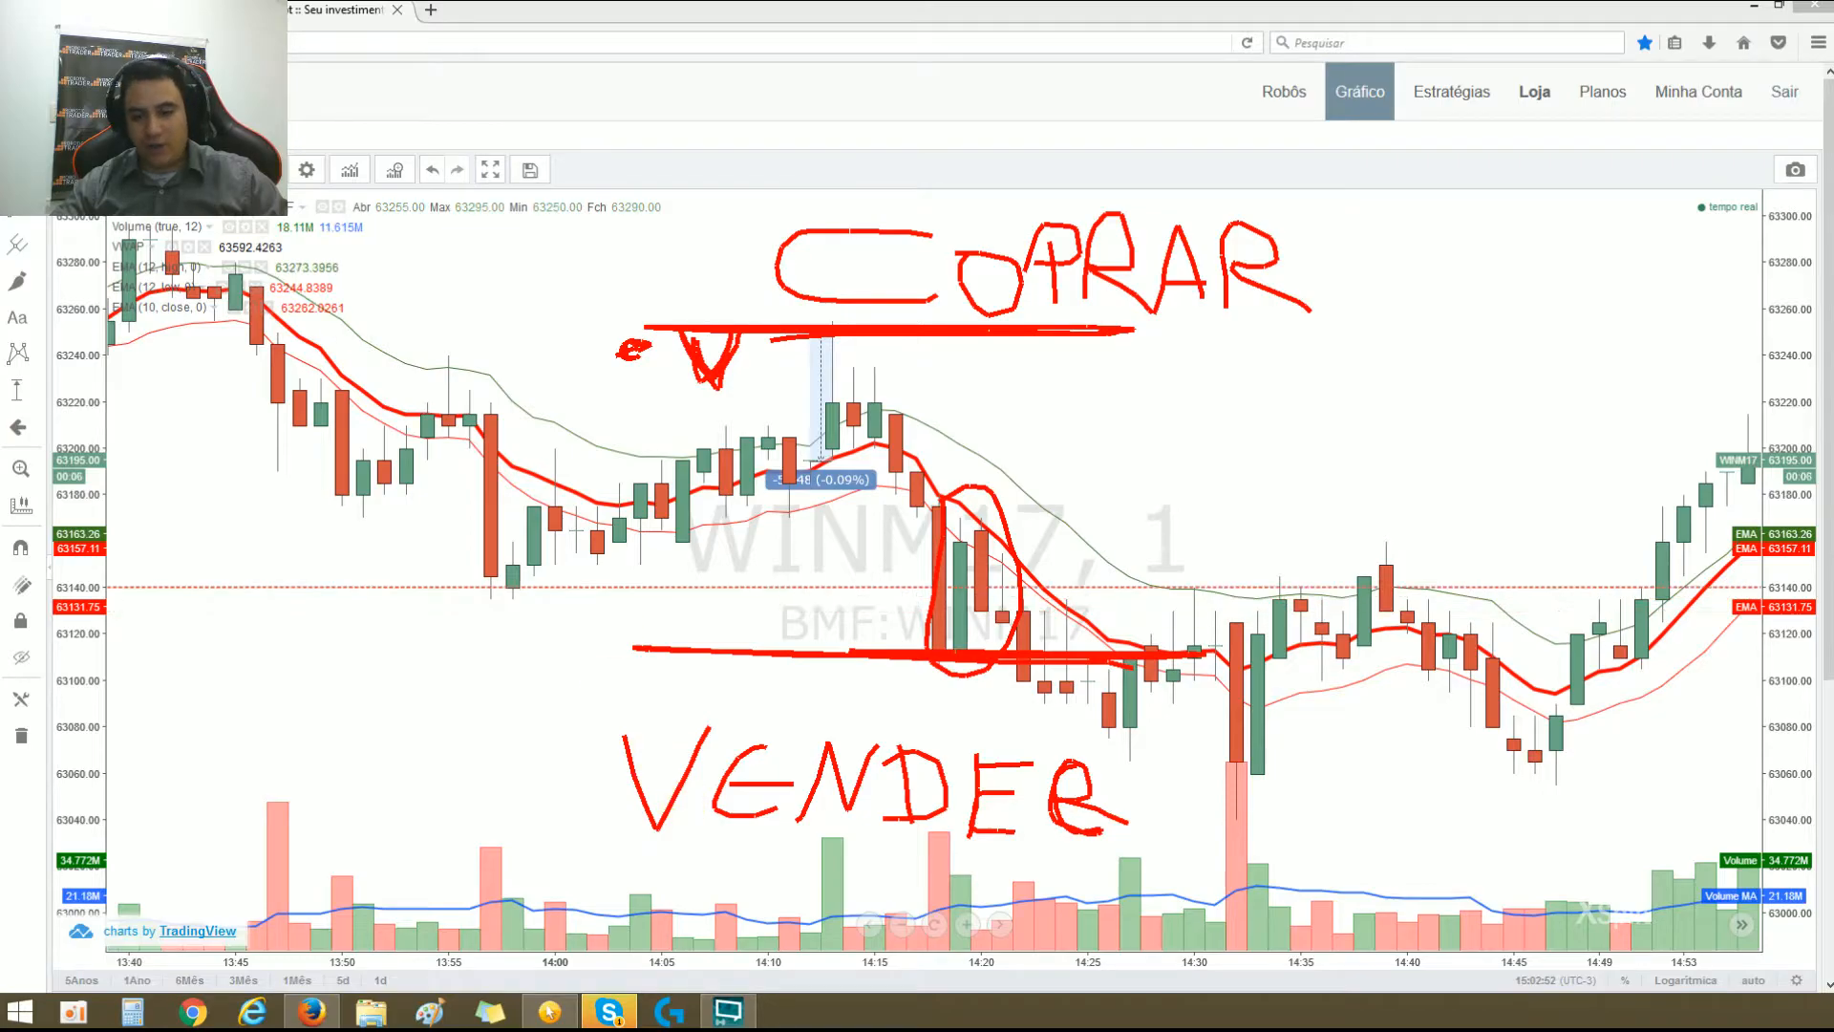
{"action": "key", "text": "Escape"}
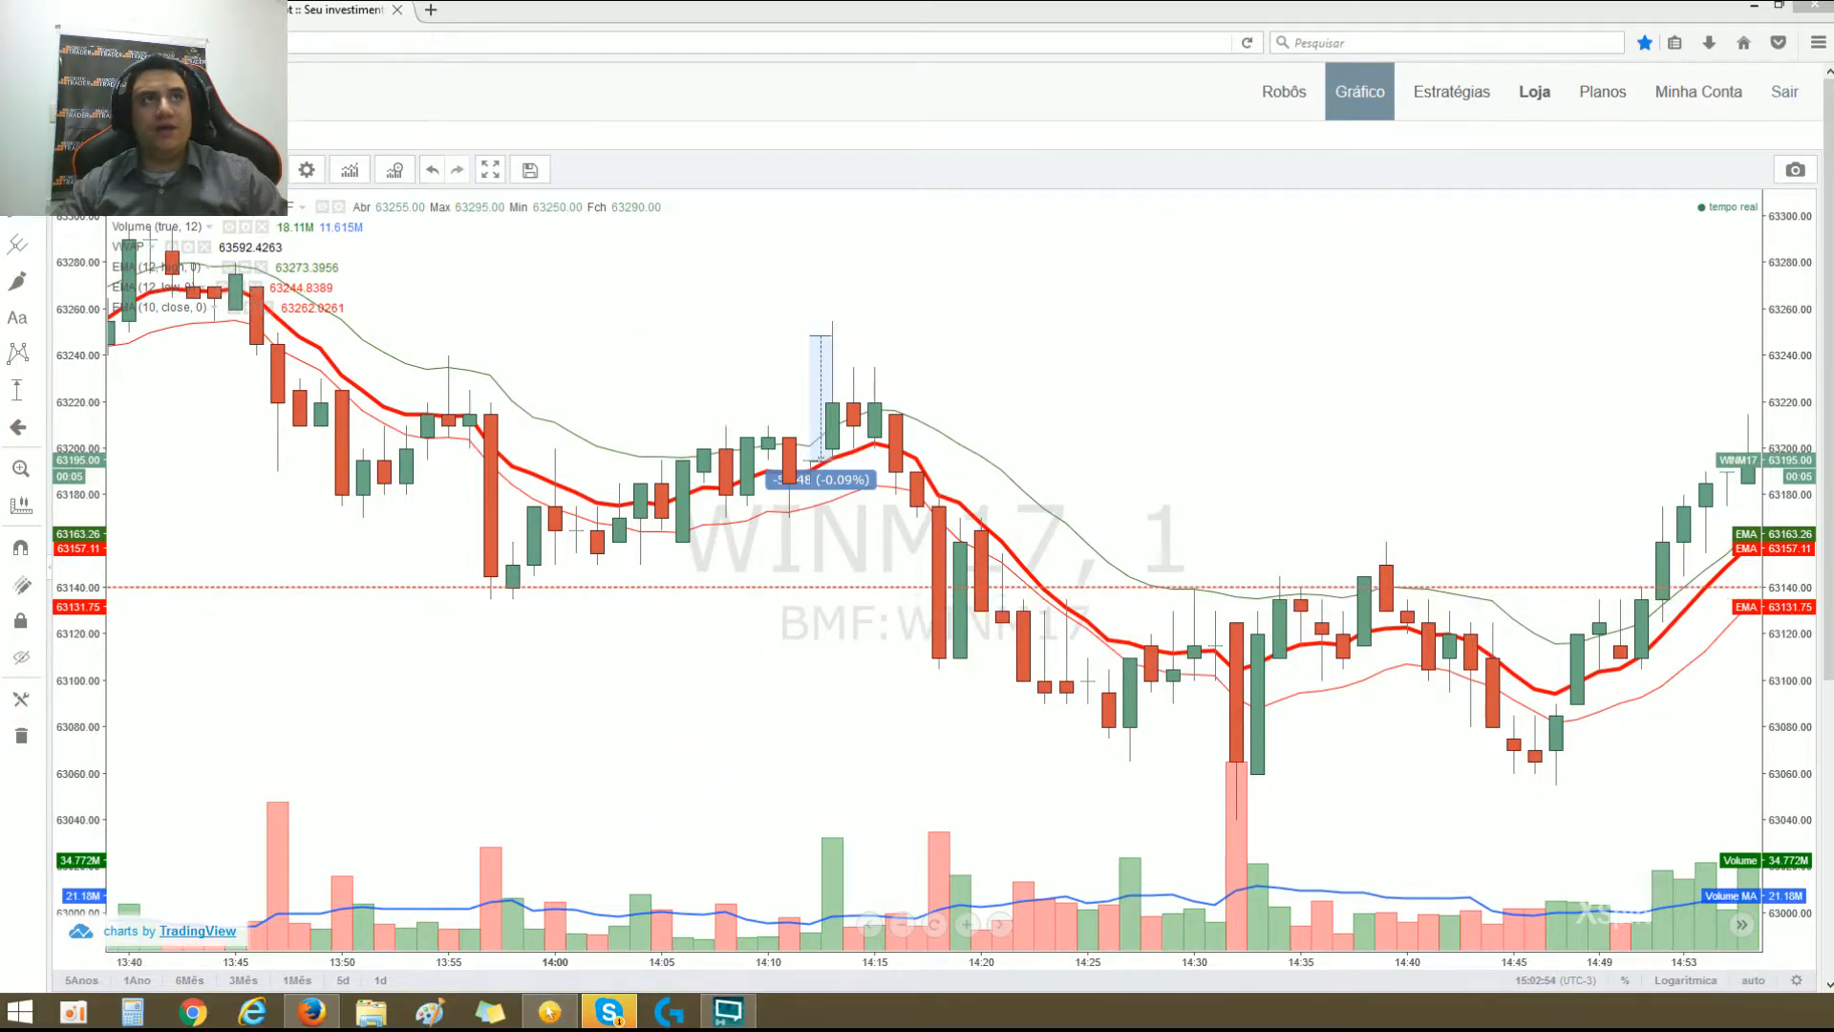
Step: Return to the robot's parameters and enable Ativar ponto referencial fixo
{"action": "left_click", "coordinate": [134, 10]}
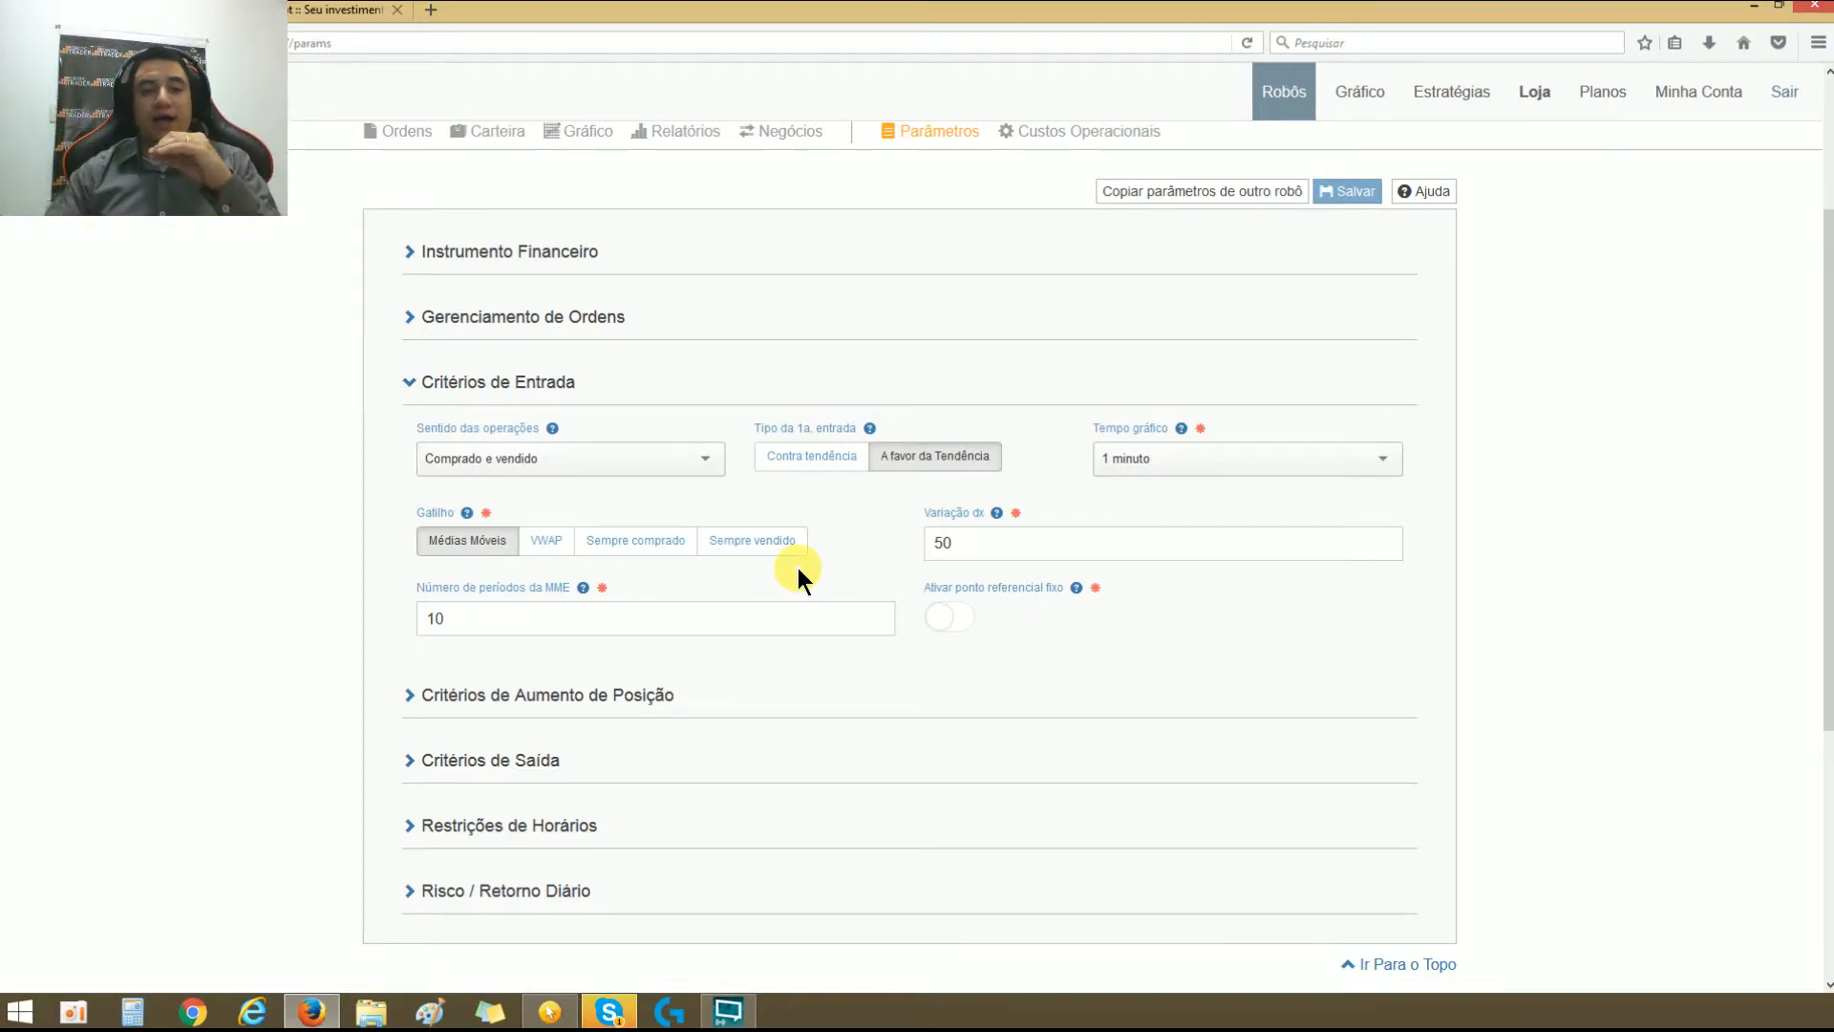
{"action": "left_click", "coordinate": [966, 622]}
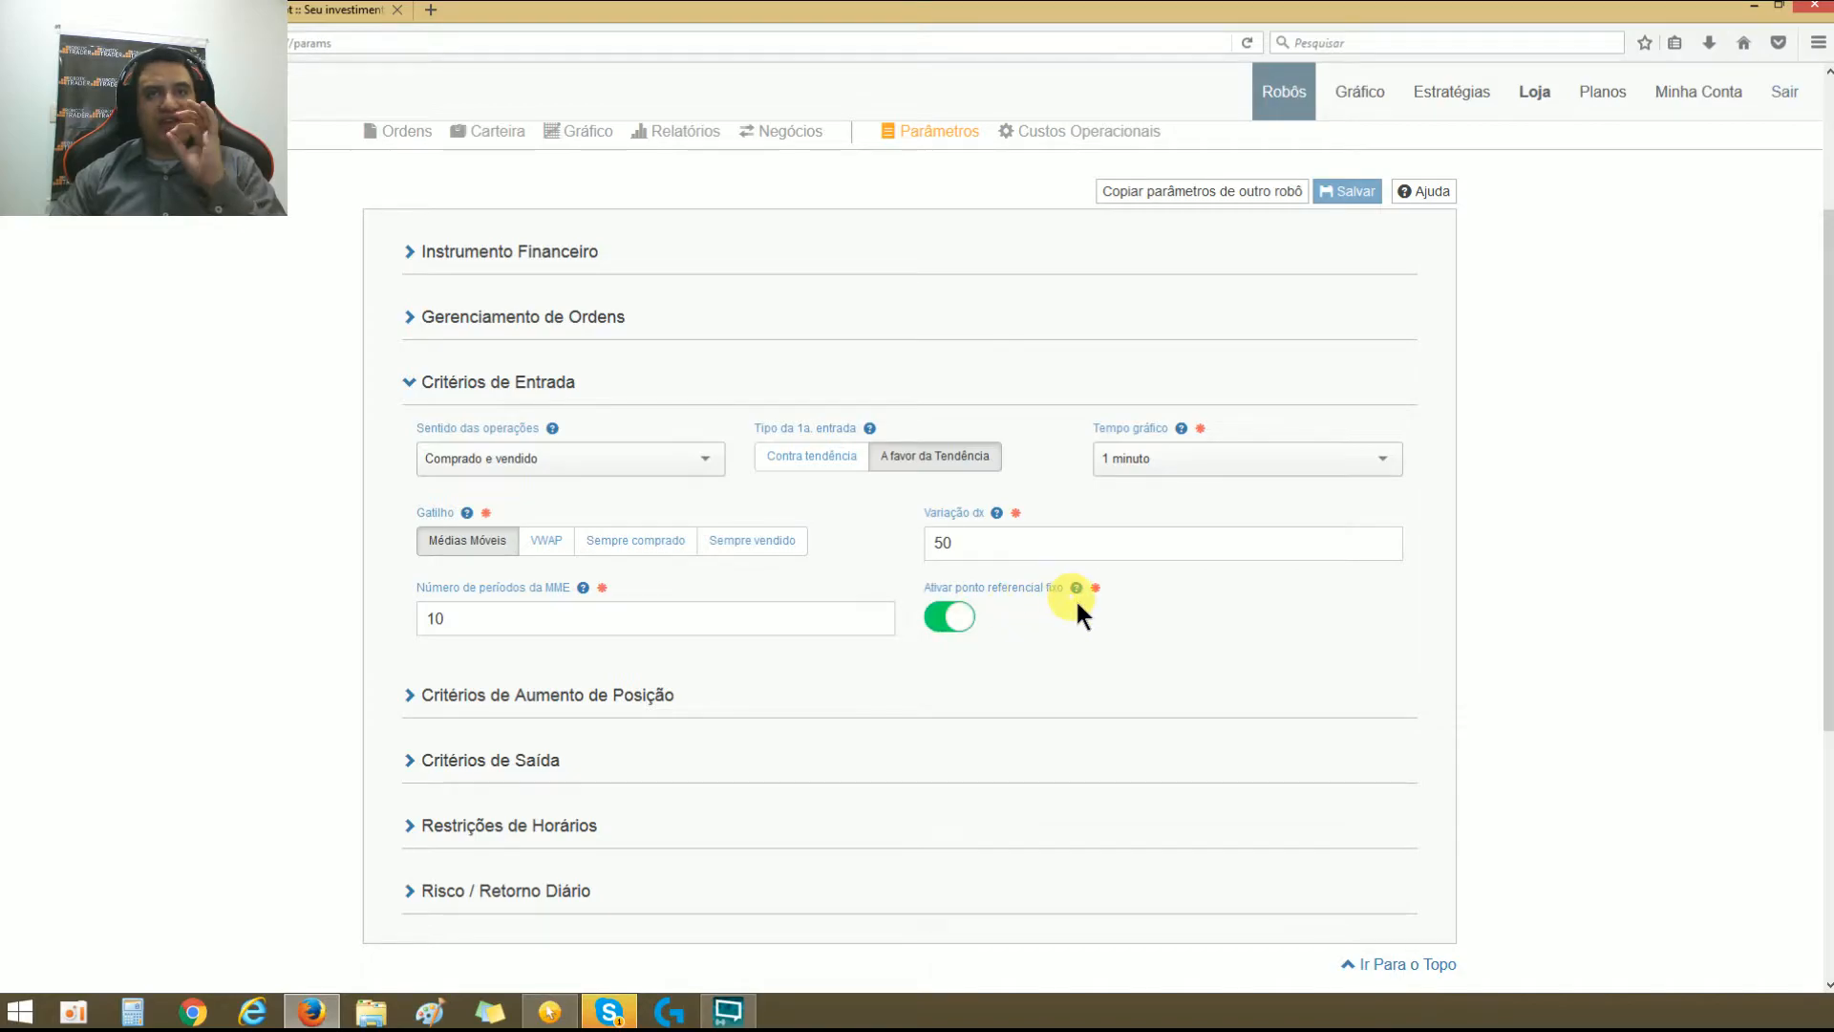
{"action": "left_click", "coordinate": [954, 623]}
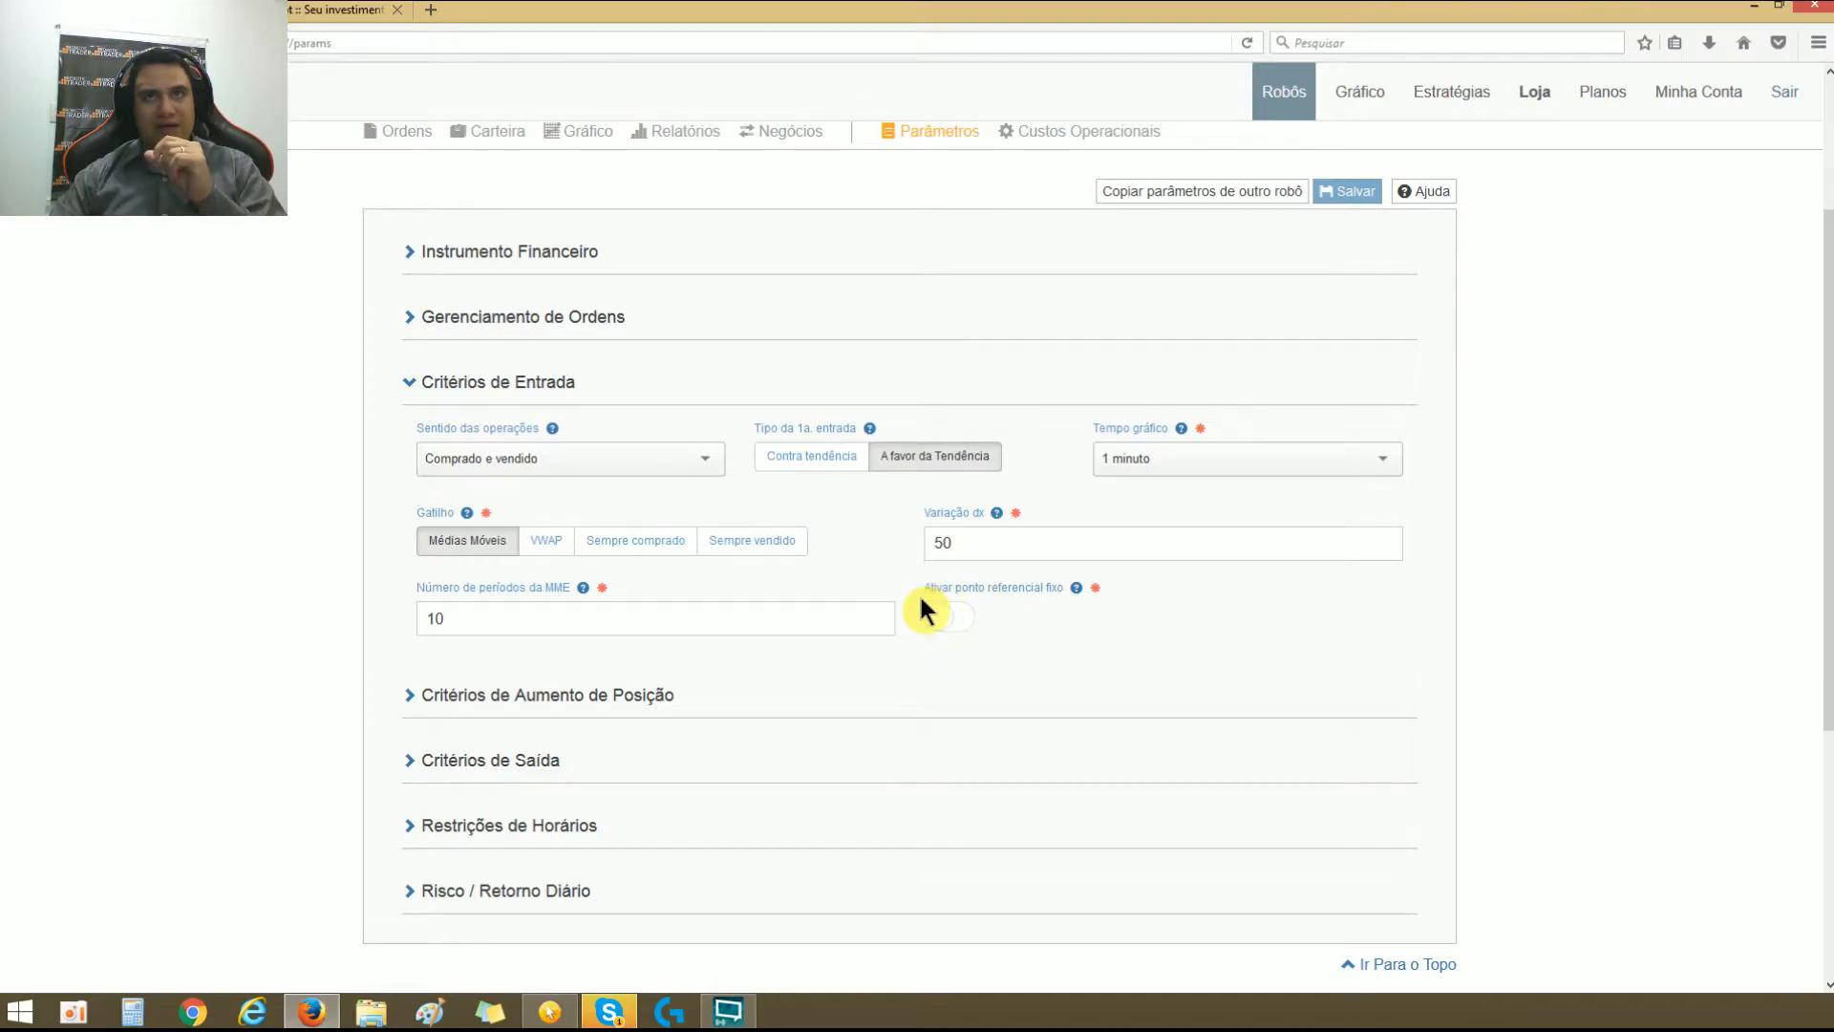
{"action": "left_click", "coordinate": [956, 622]}
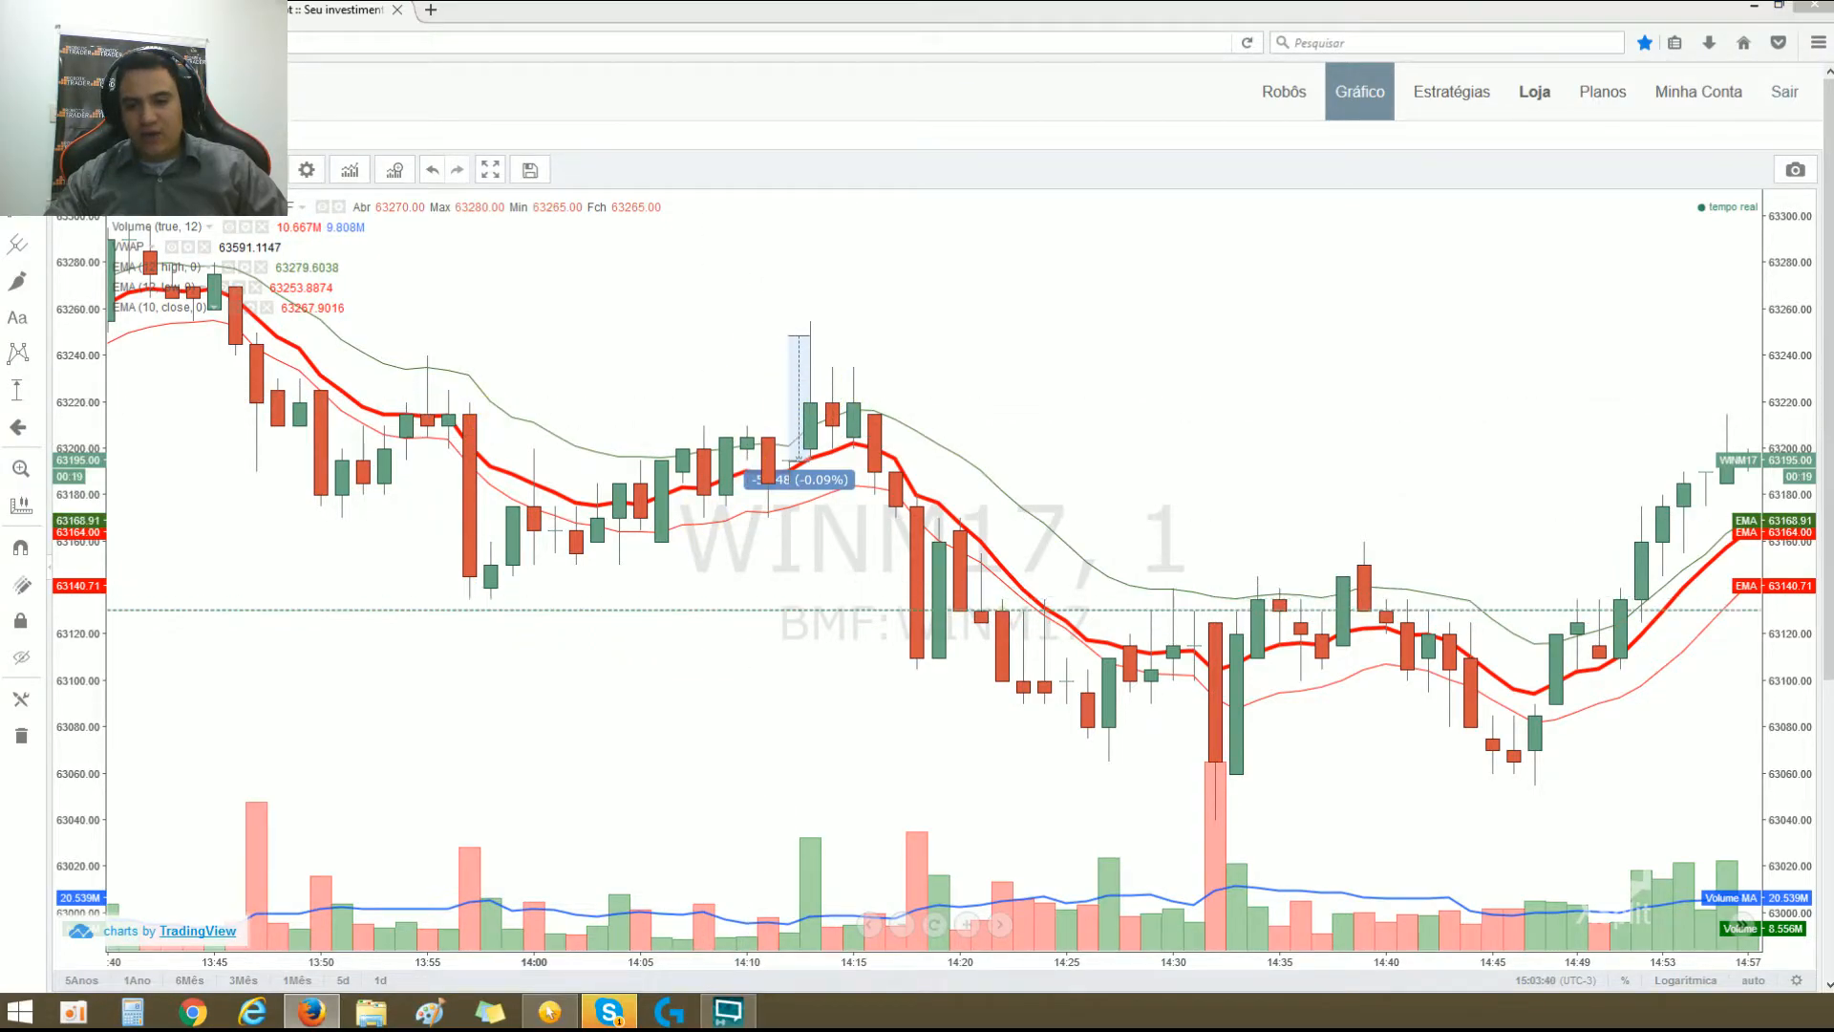
Step: Draw lines across the candle tops near 14:15 and at the peak above, connect them, write C above, and clear the annotations
{"action": "left_click_drag", "start_coordinate": [751, 402], "coordinate": [901, 400]}
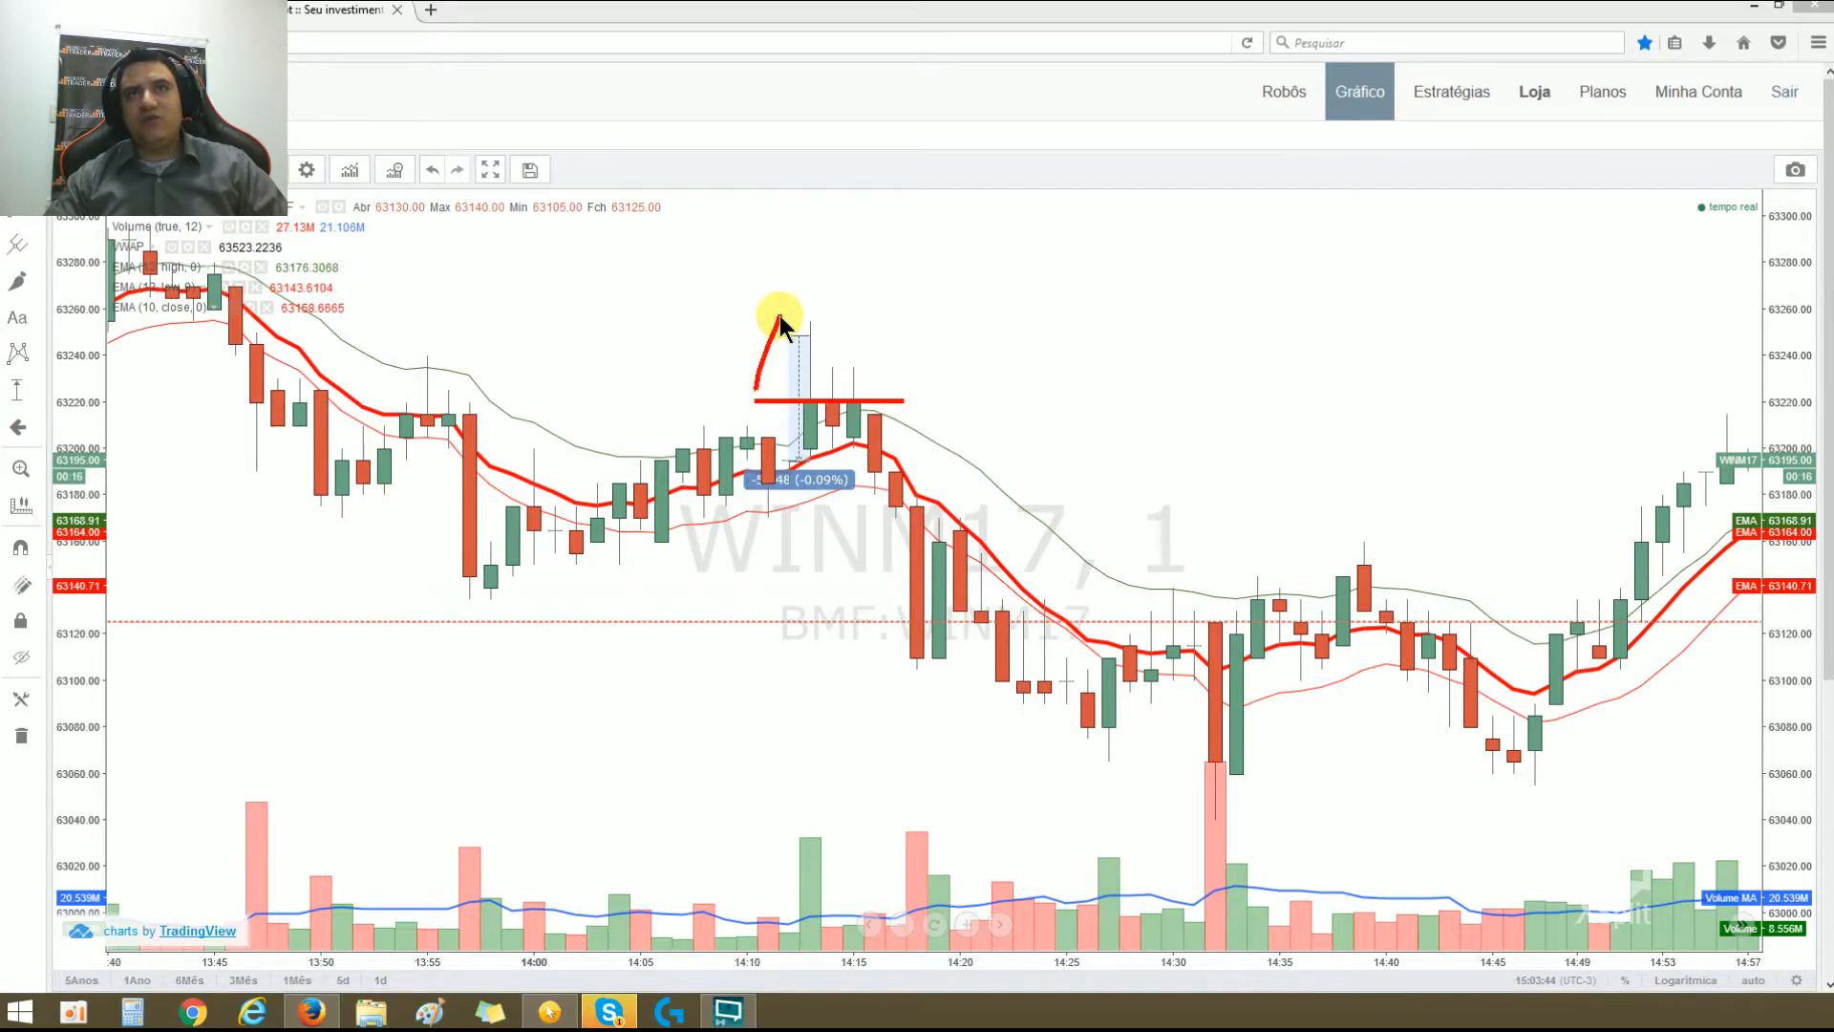
{"action": "left_click_drag", "start_coordinate": [742, 318], "coordinate": [972, 318]}
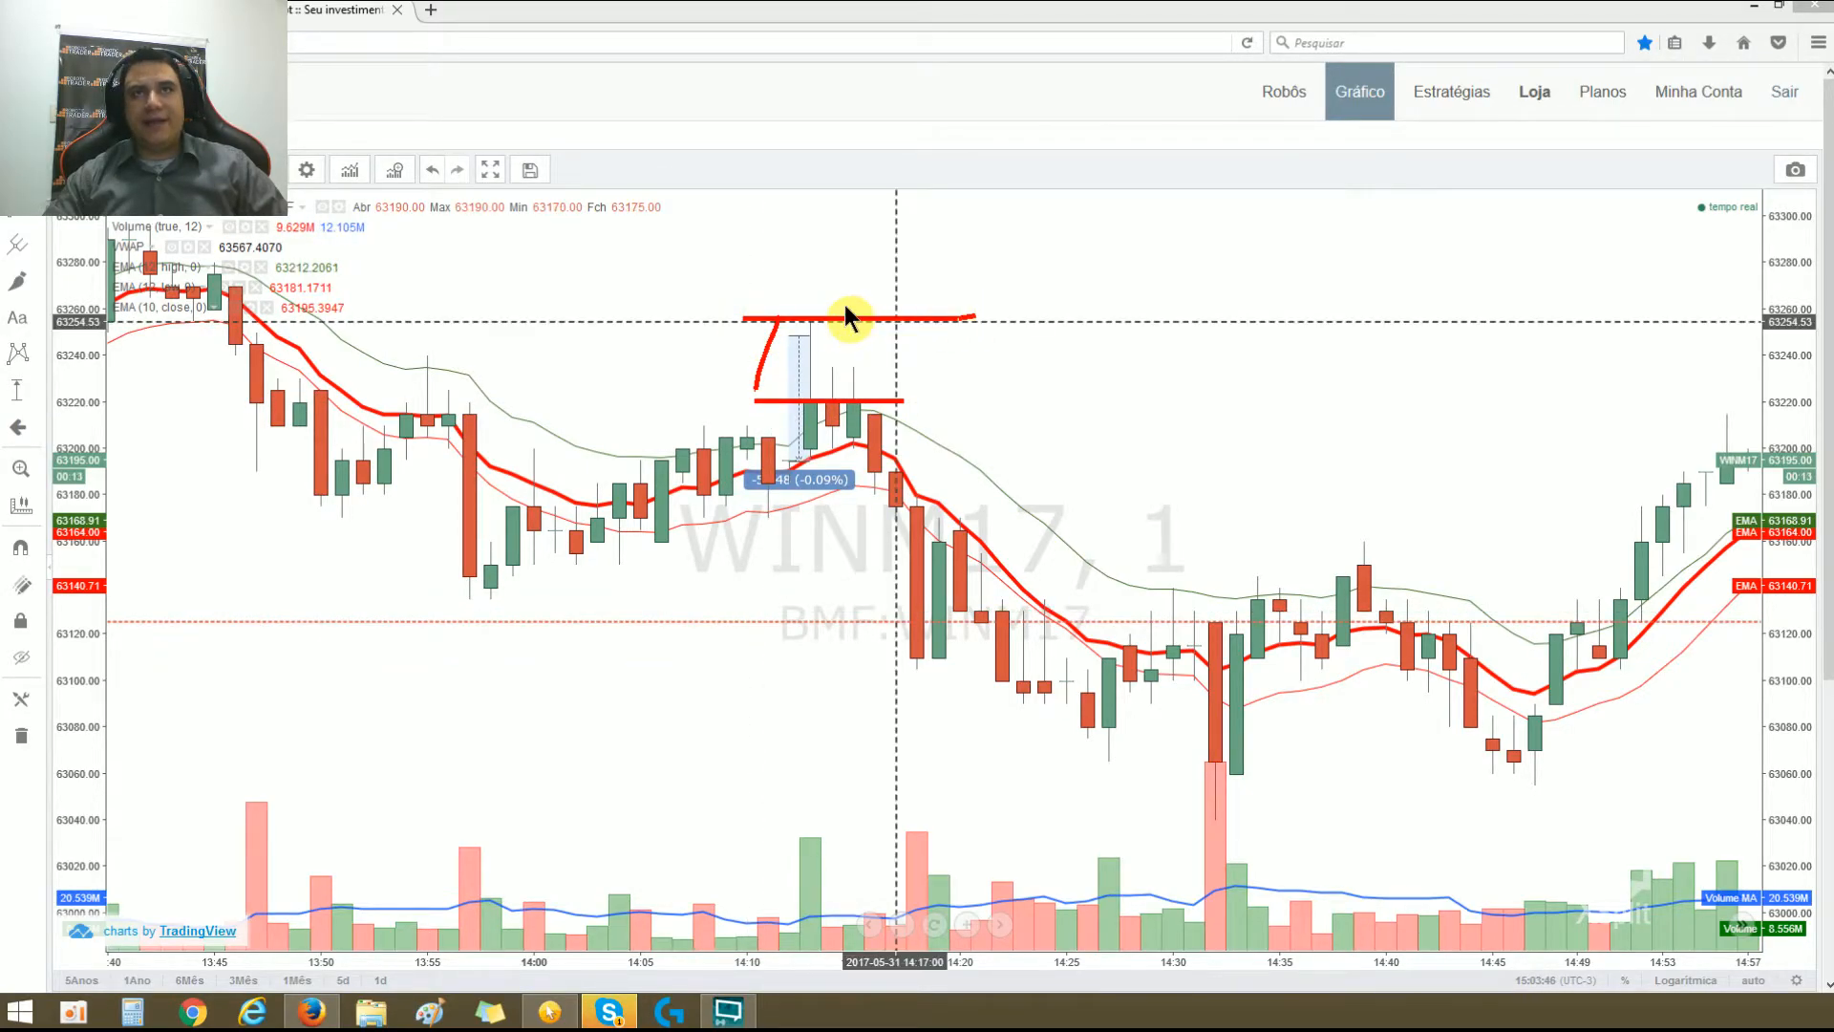
{"action": "left_click_drag", "start_coordinate": [852, 292], "coordinate": [874, 282]}
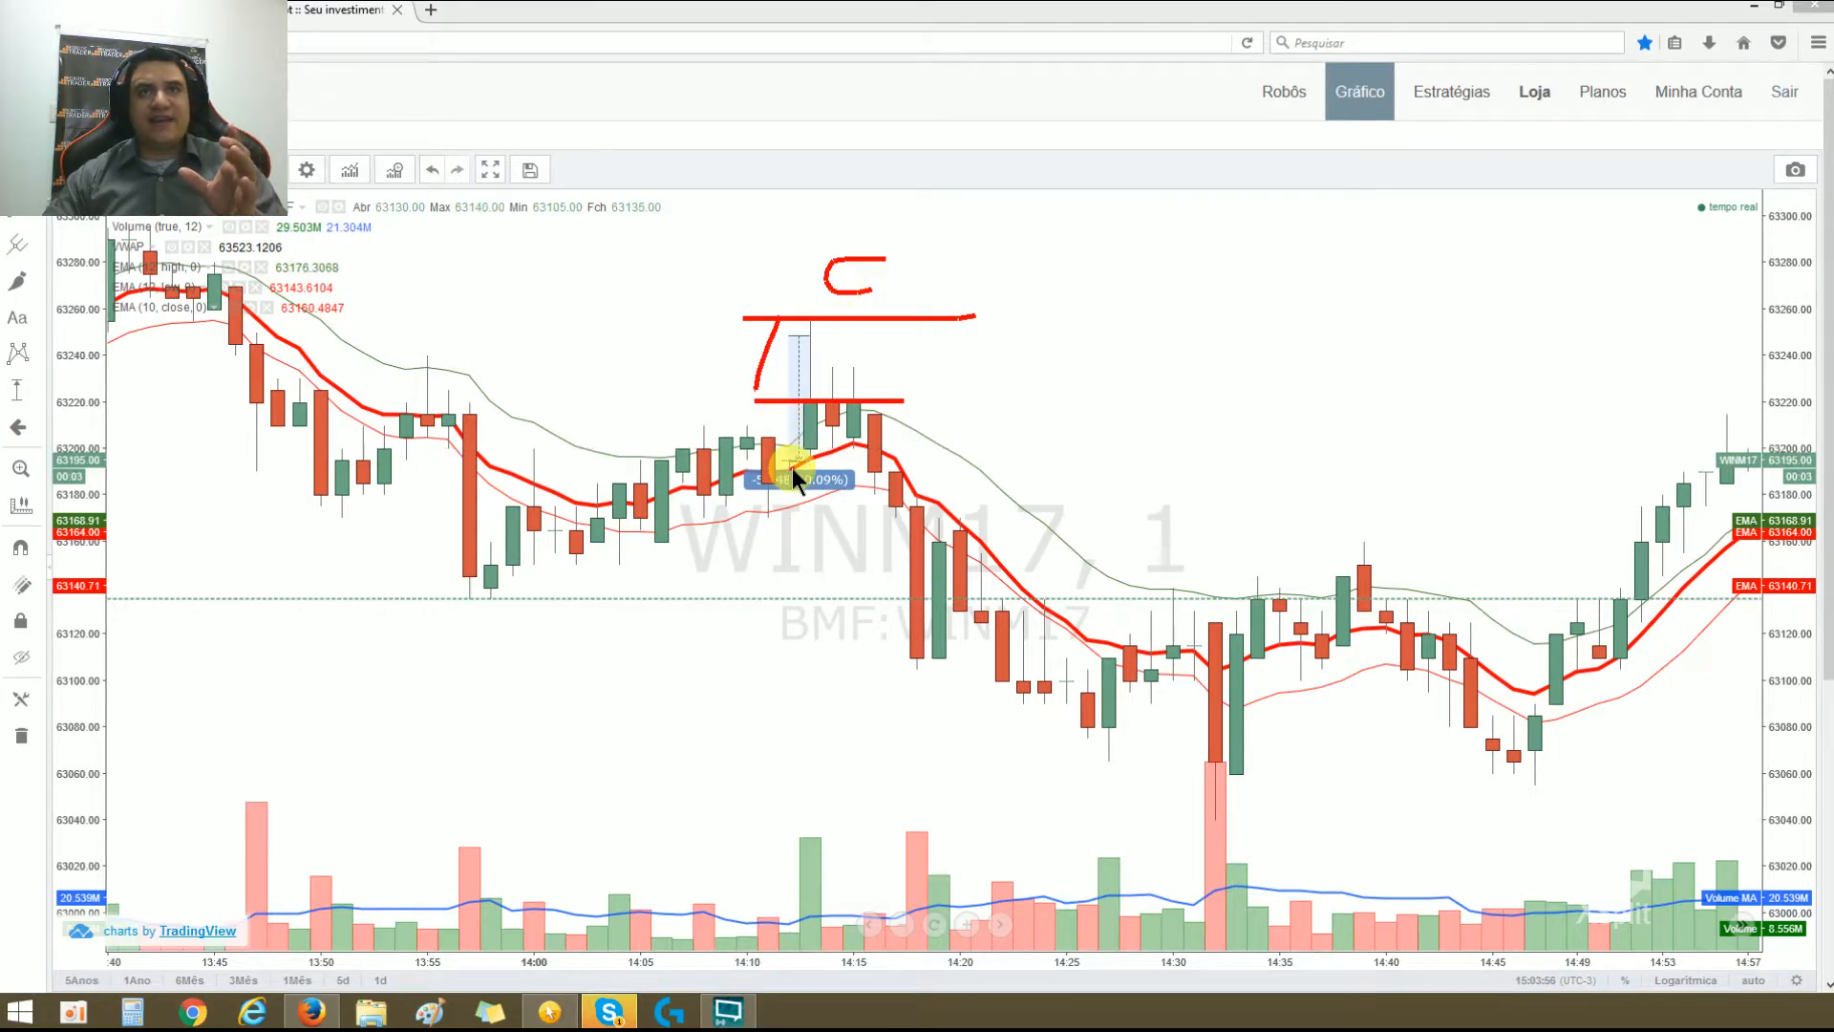
{"action": "left_click_drag", "start_coordinate": [787, 464], "coordinate": [781, 313]}
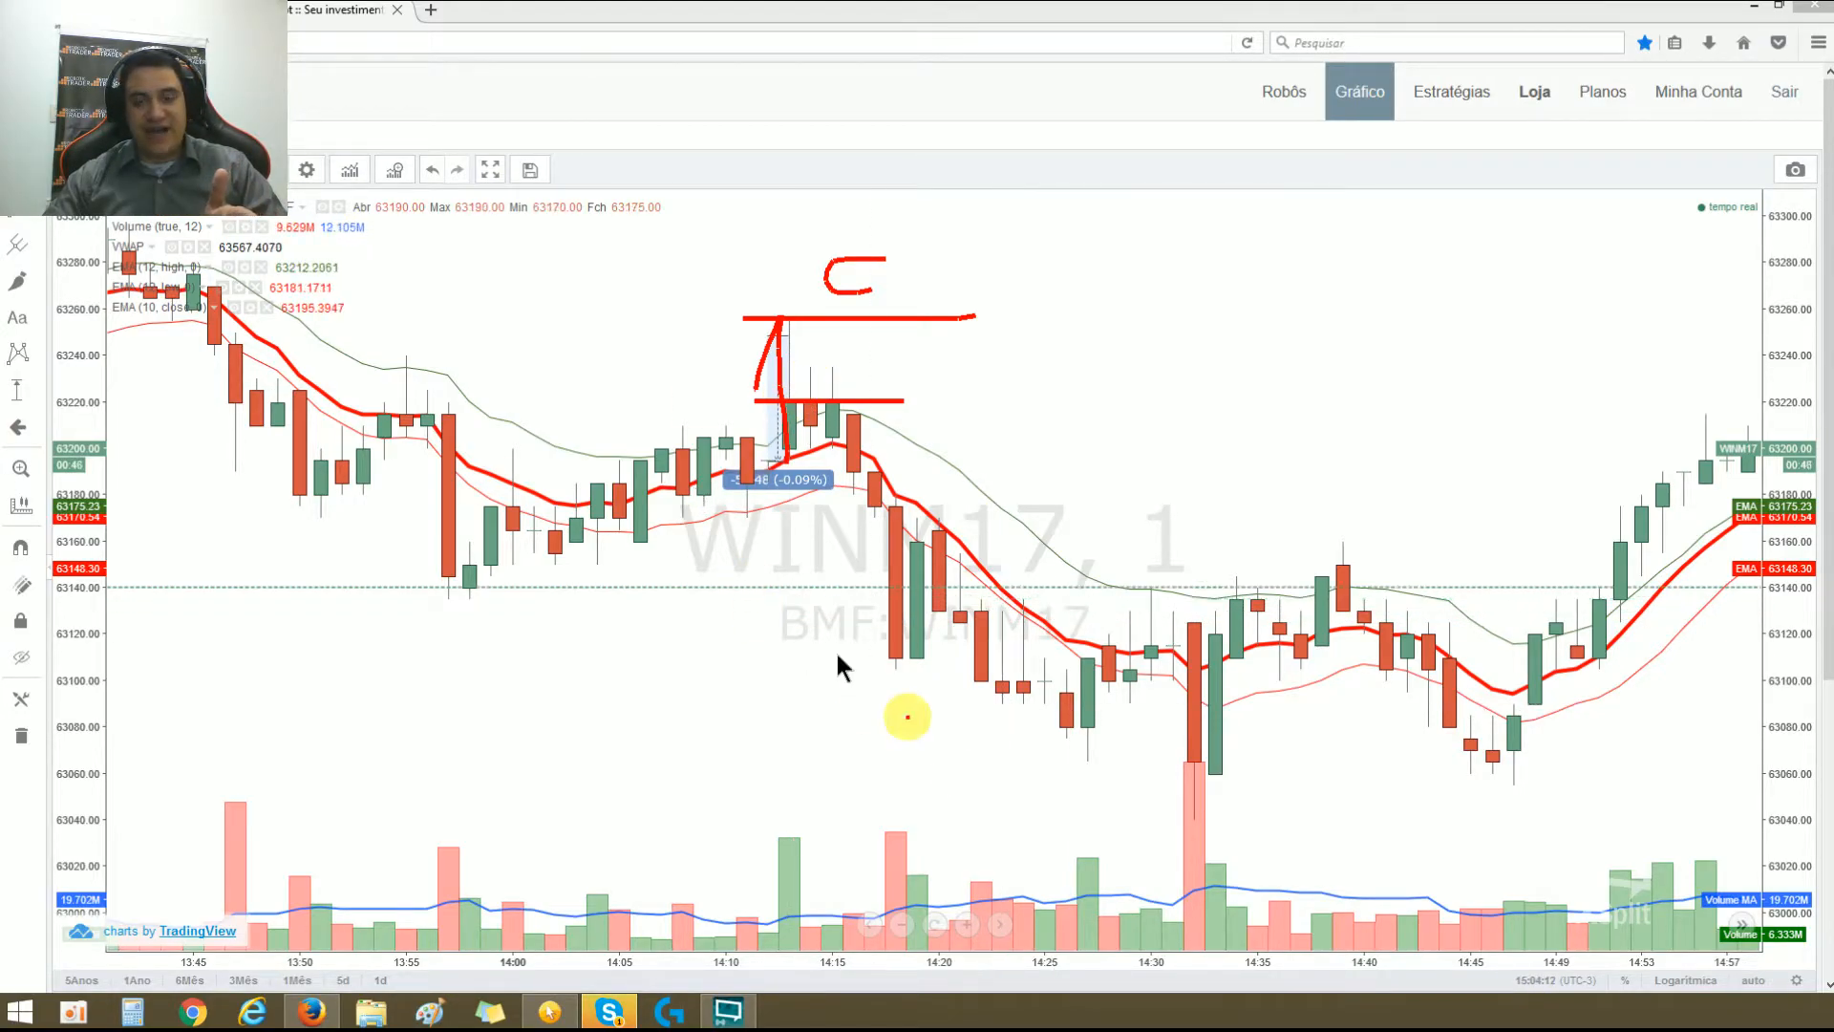
{"action": "key", "text": "Escape"}
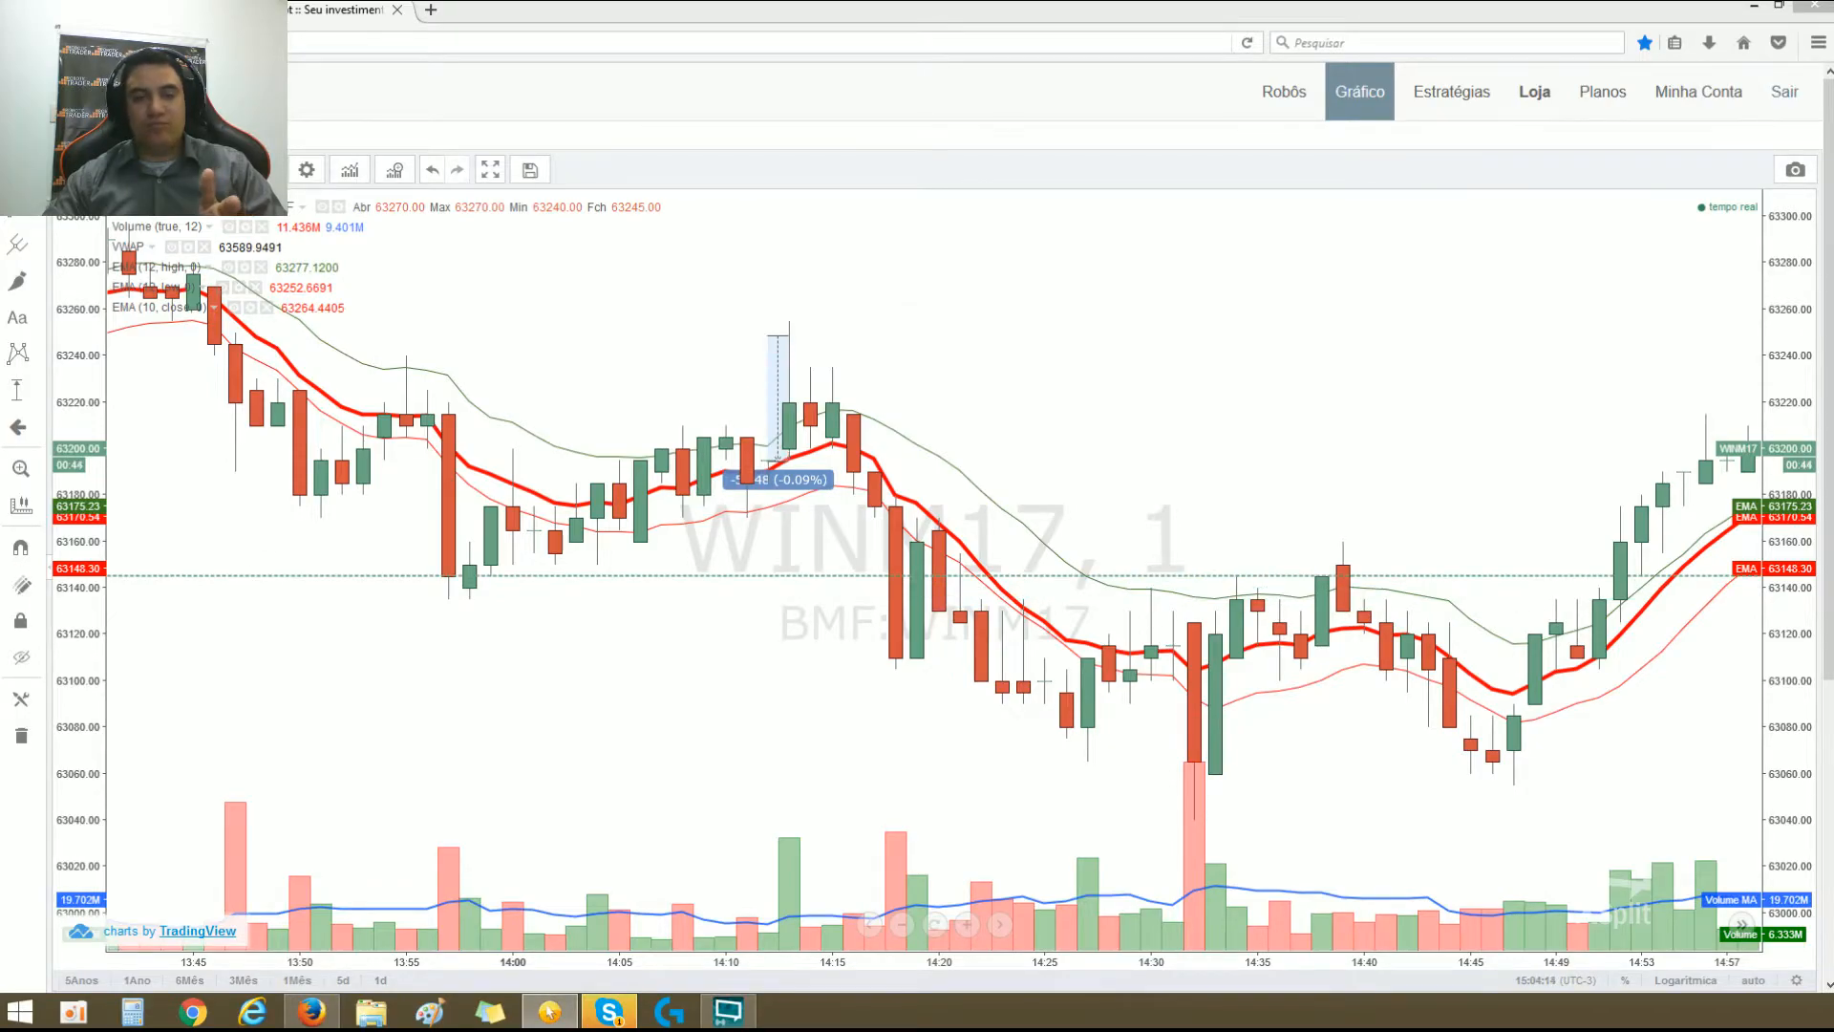
Step: Return to the robot's parameters and switch Ativar ponto referencial fixo off and back on
{"action": "left_click", "coordinate": [143, 12]}
{"action": "left_click", "coordinate": [950, 619]}
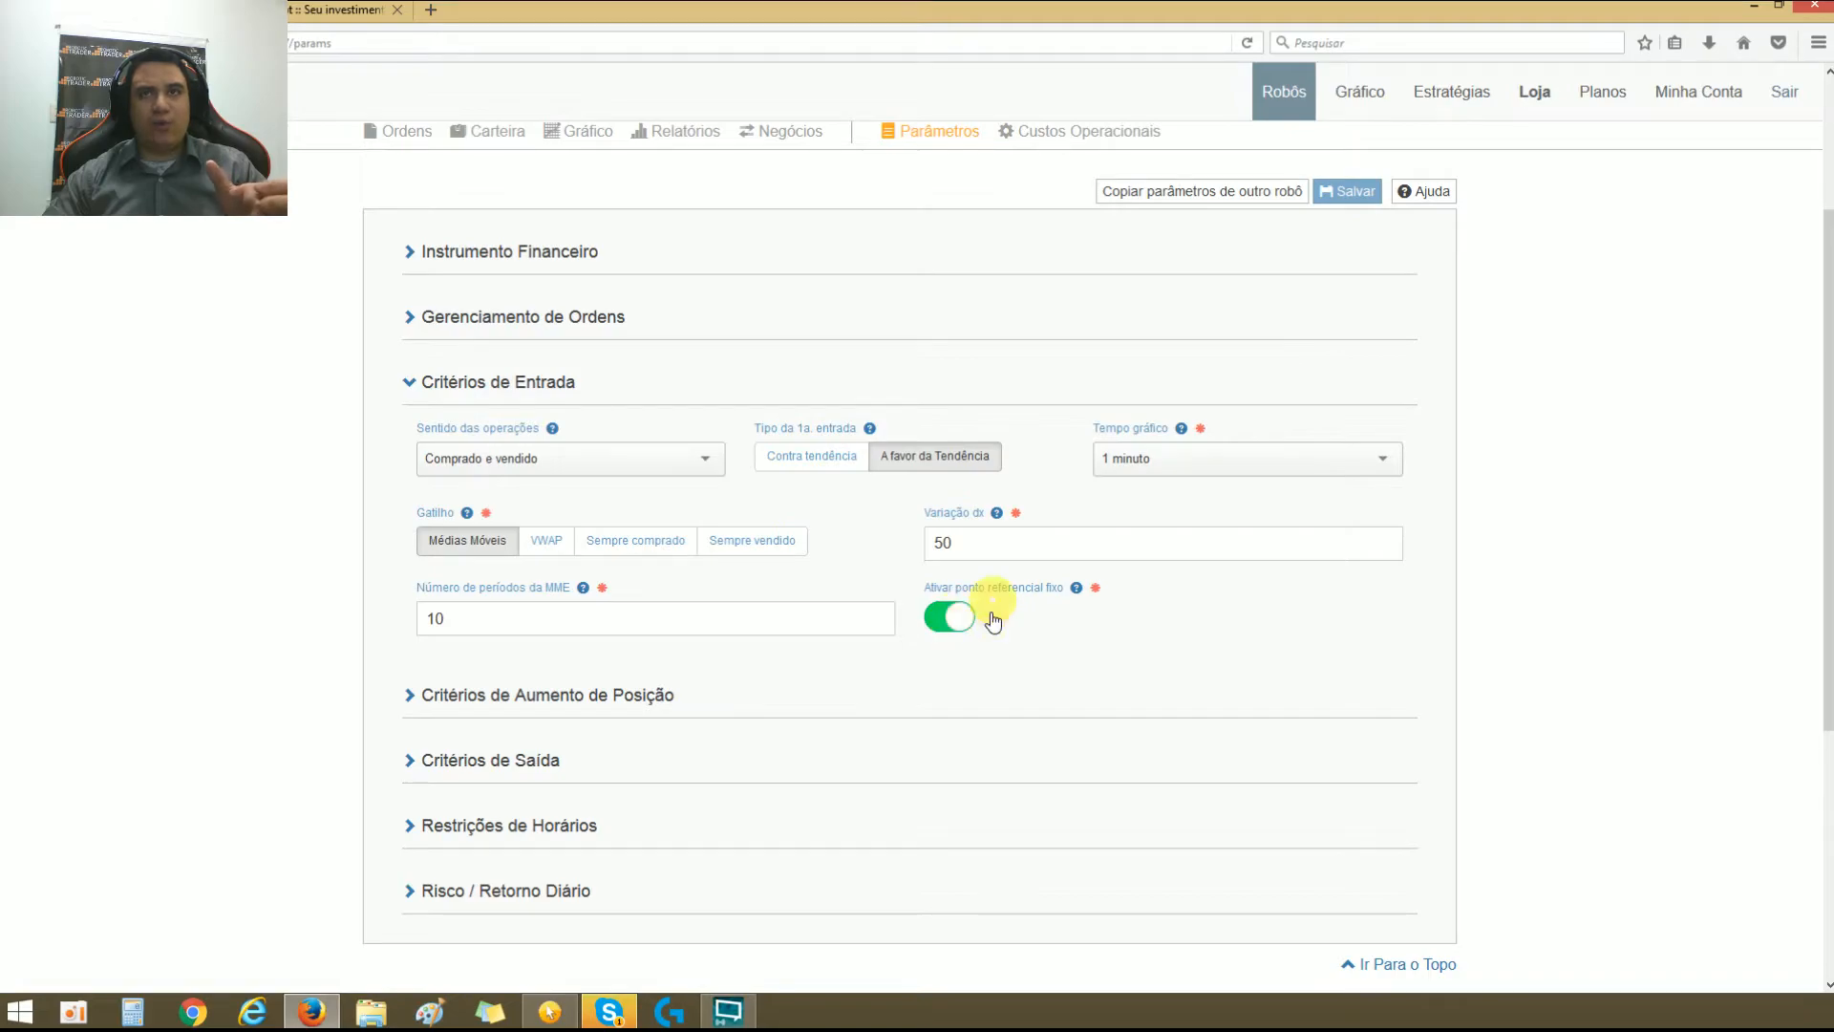
{"action": "left_click", "coordinate": [955, 619]}
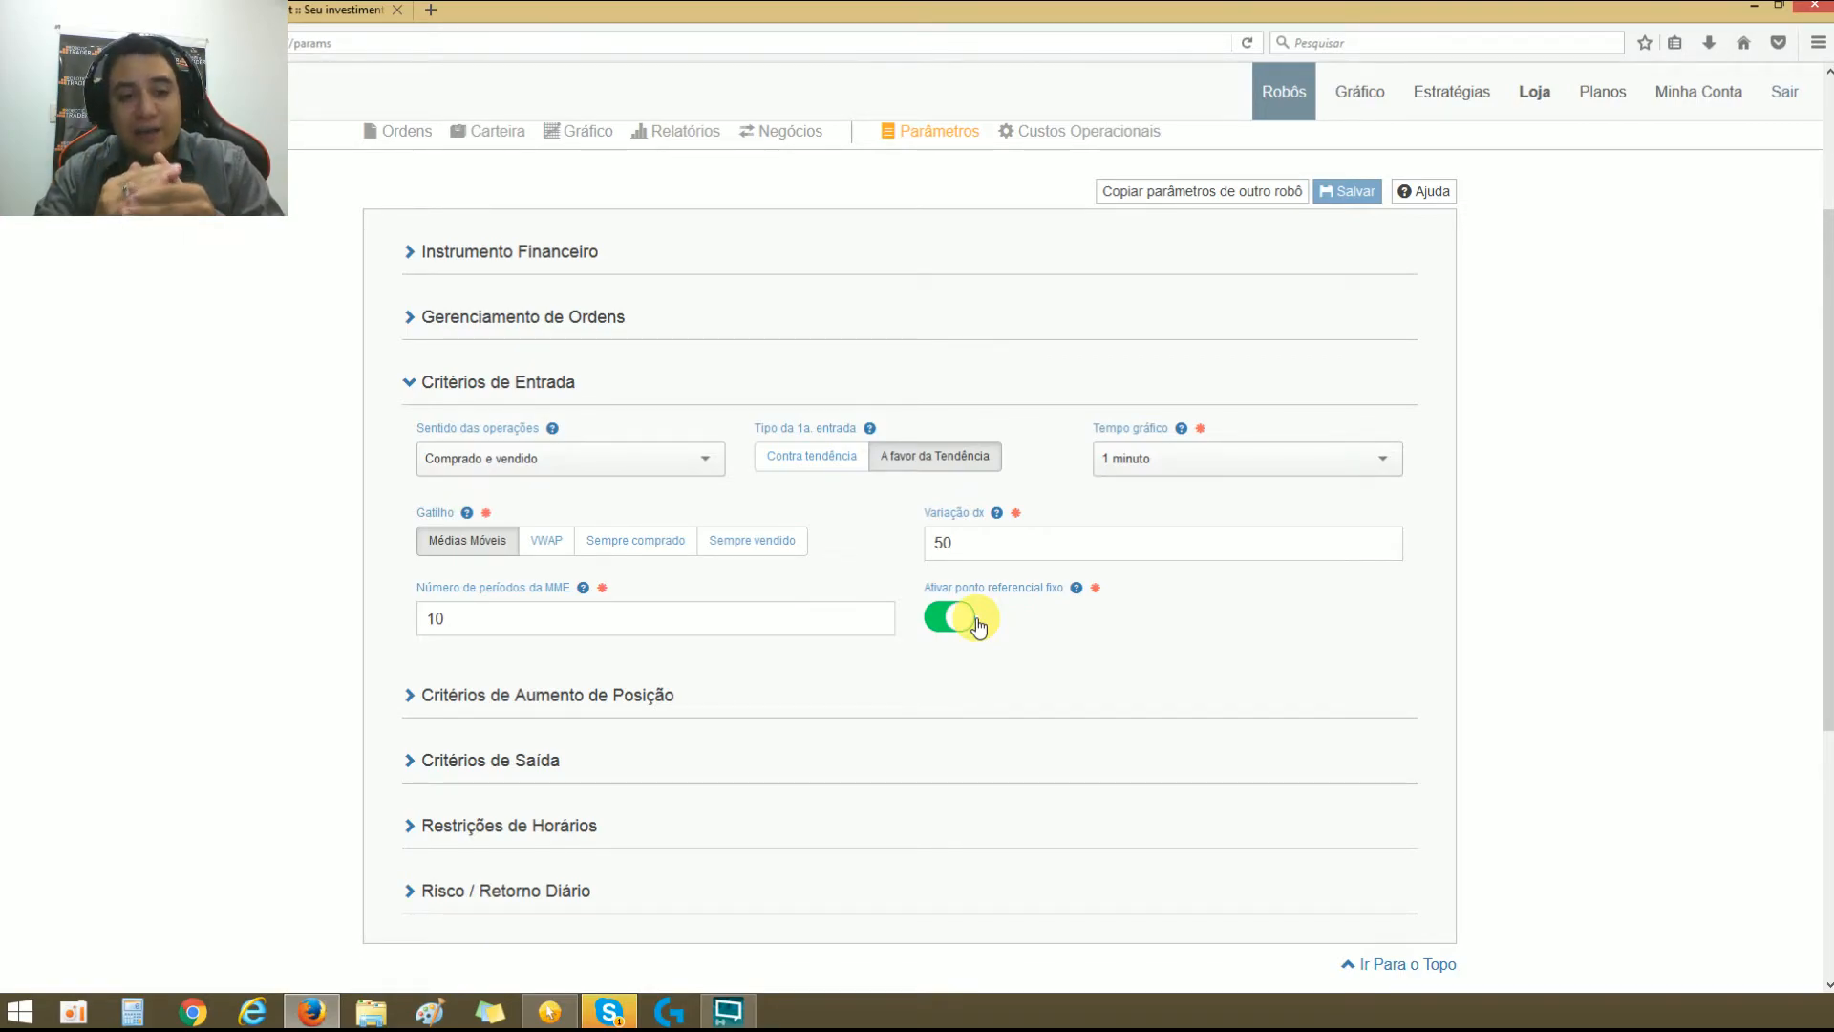
Step: On the WINM17 chart, draw a thick reference line near 63200 with up and down arrows each labelled 50, and clear the annotations
{"action": "left_click", "coordinate": [284, 11]}
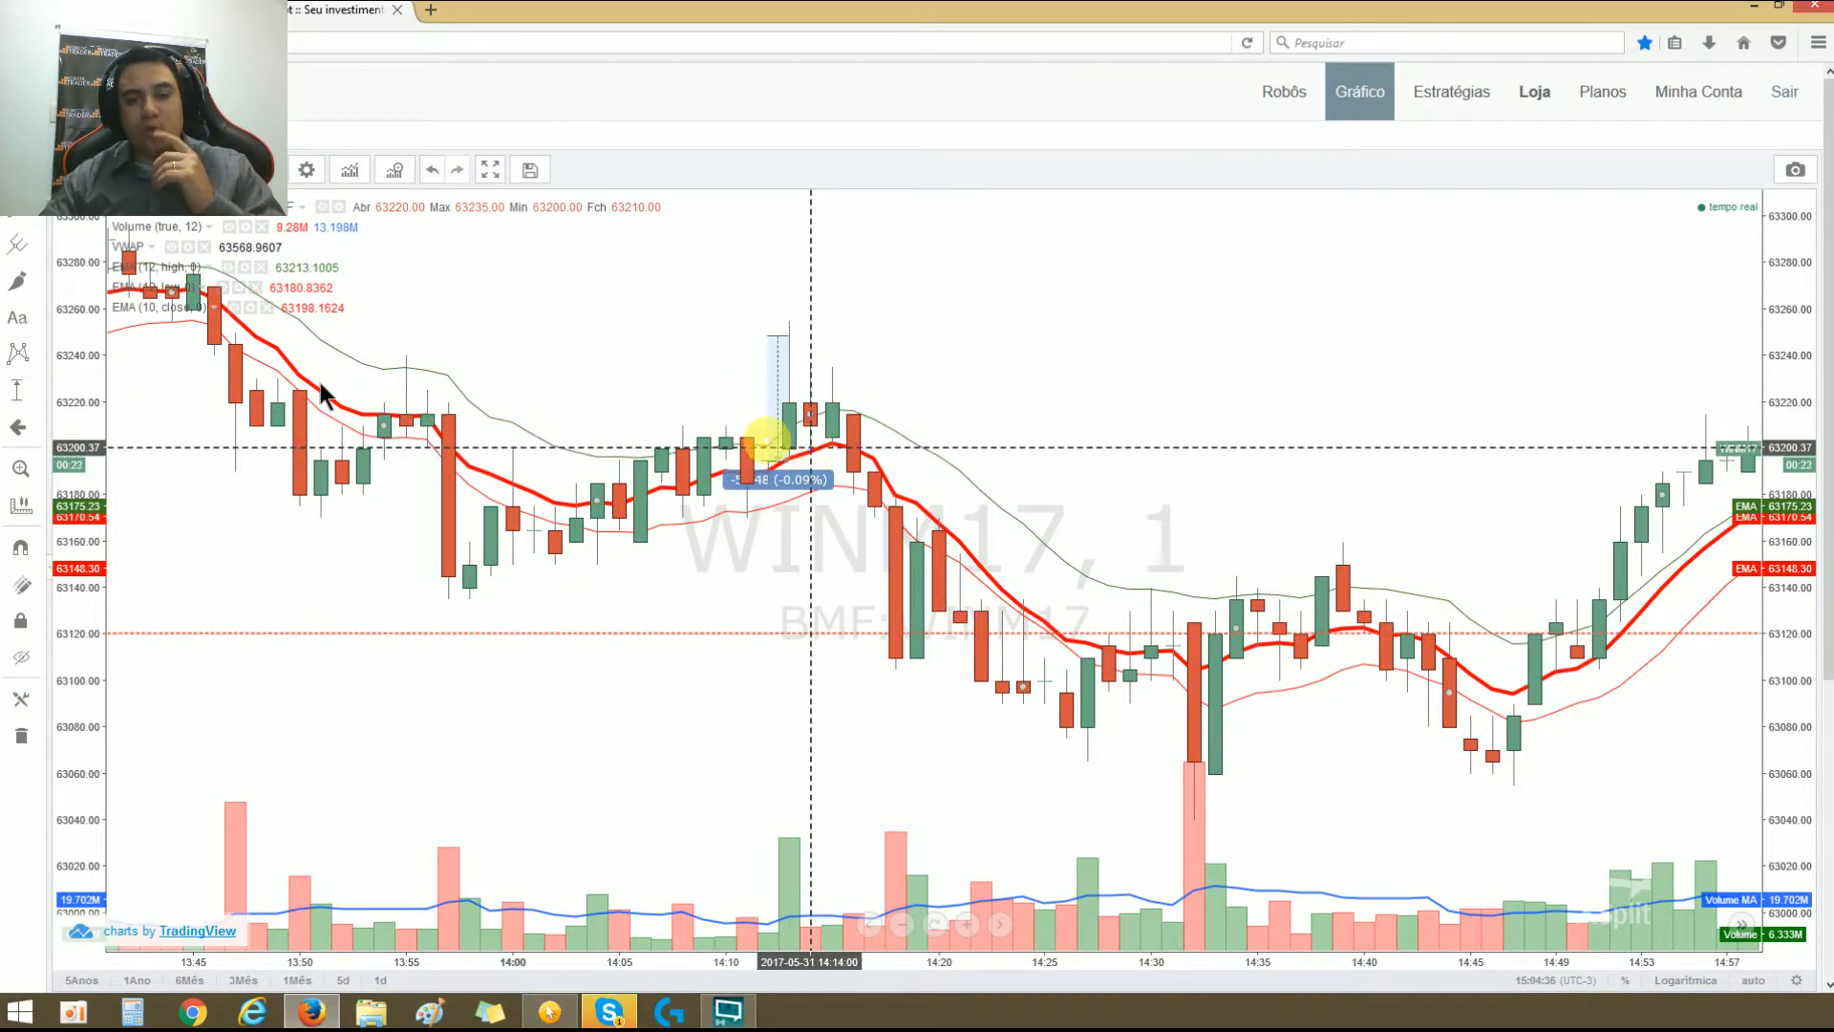
{"action": "left_click", "coordinate": [550, 1010]}
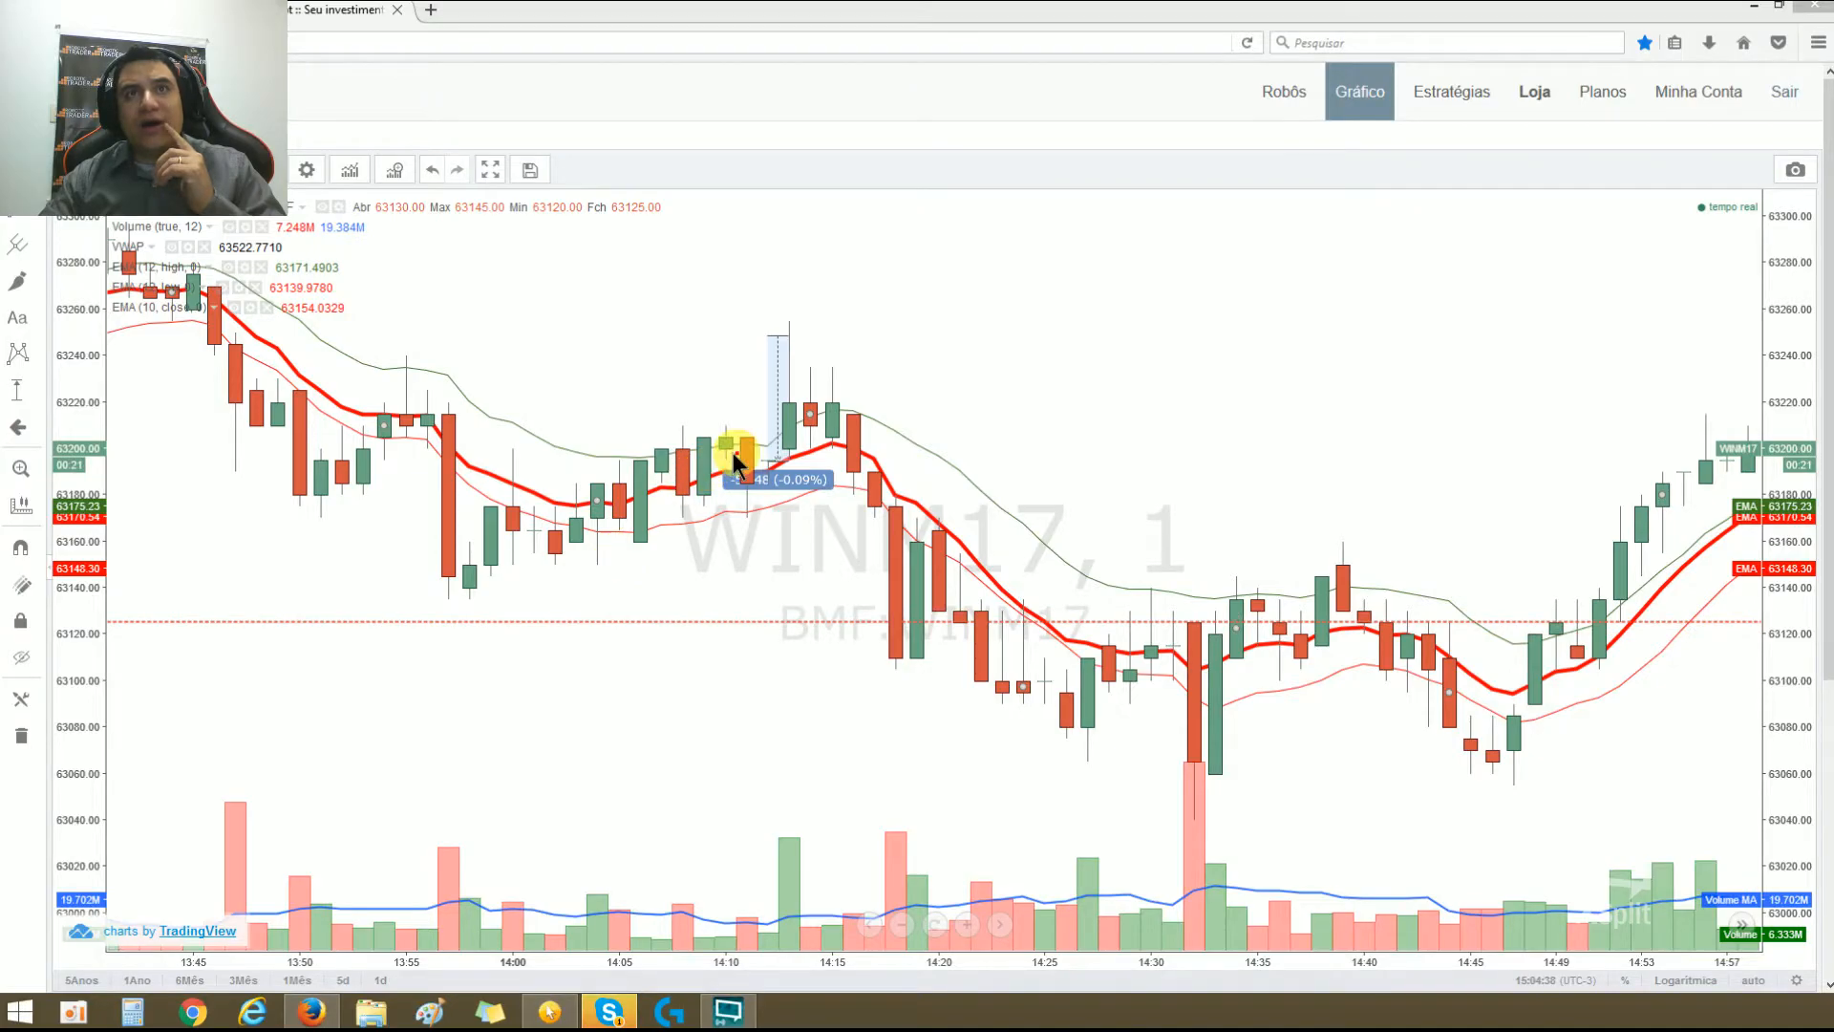
{"action": "mouse_move", "coordinate": [783, 460]}
{"action": "left_mouse_down"}
{"action": "mouse_move", "coordinate": [1126, 433]}
{"action": "mouse_move", "coordinate": [516, 454]}
{"action": "mouse_move", "coordinate": [1149, 434]}
{"action": "mouse_move", "coordinate": [401, 450]}
{"action": "mouse_move", "coordinate": [1273, 458]}
{"action": "mouse_move", "coordinate": [561, 462]}
{"action": "left_mouse_up"}
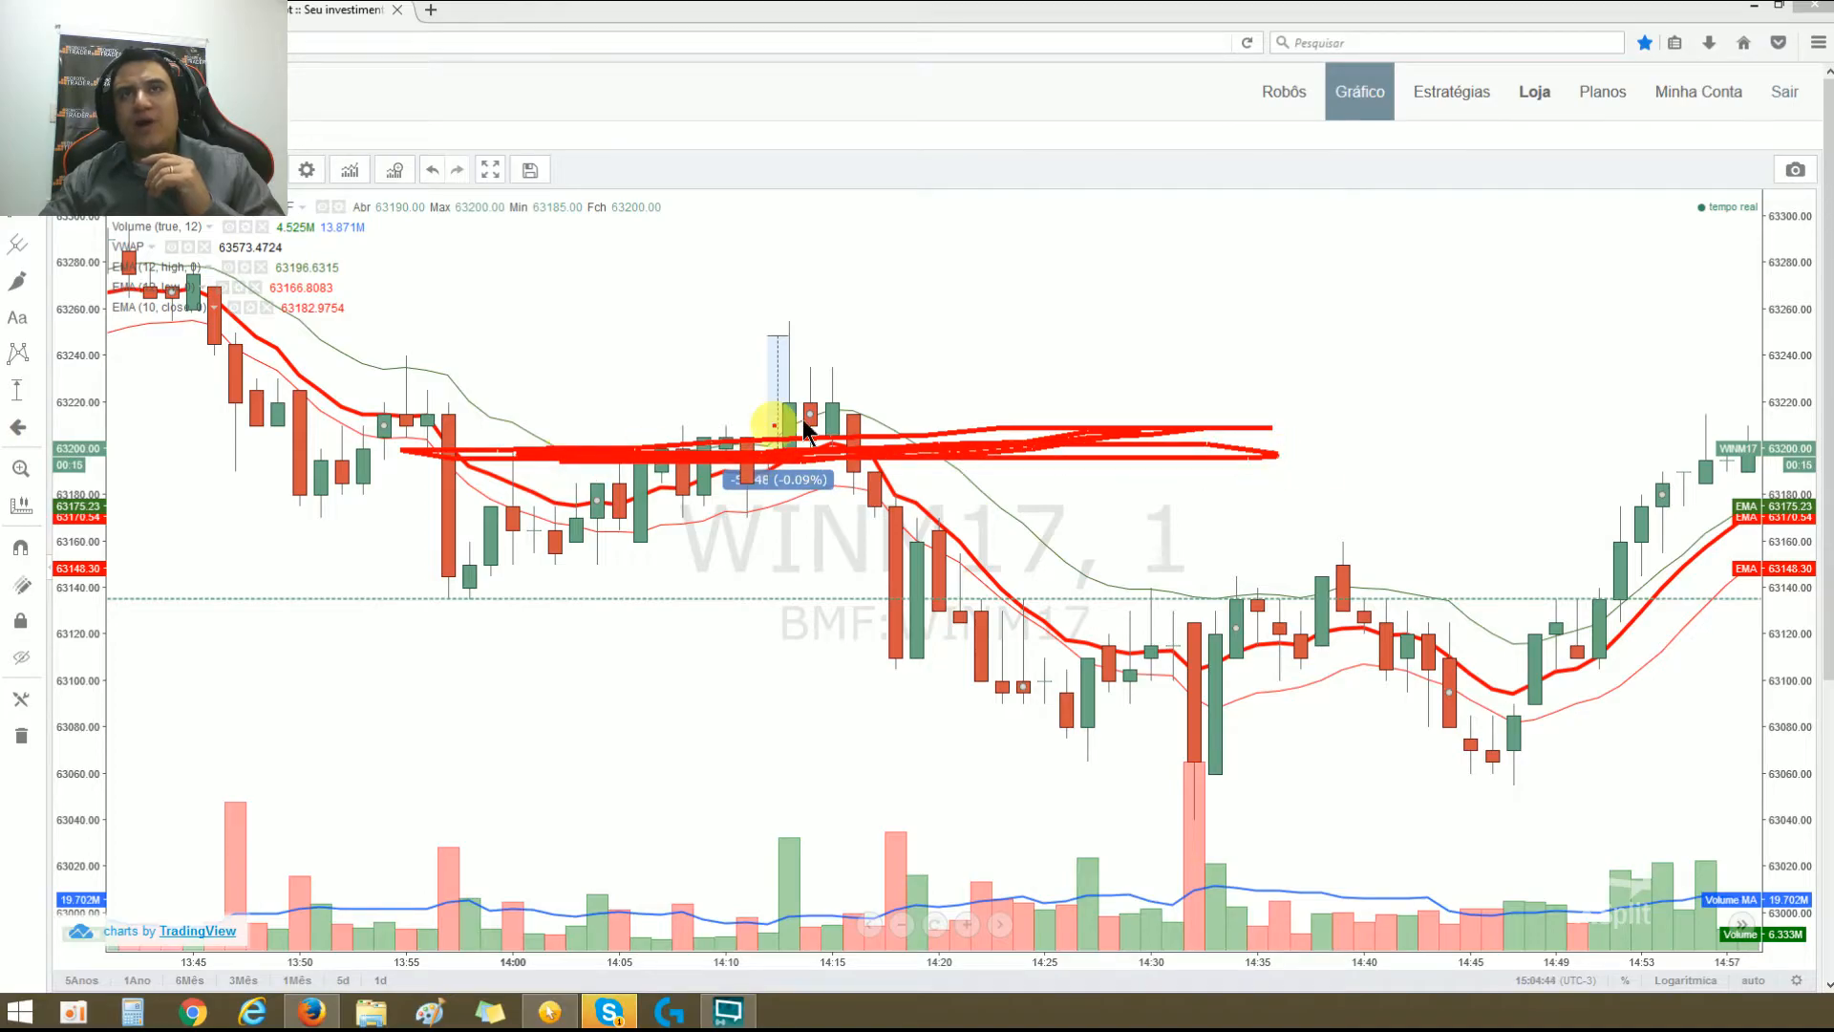
{"action": "mouse_move", "coordinate": [1096, 331]}
{"action": "left_mouse_down"}
{"action": "mouse_move", "coordinate": [1056, 340]}
{"action": "mouse_move", "coordinate": [1050, 366]}
{"action": "mouse_move", "coordinate": [1127, 346]}
{"action": "left_mouse_up"}
{"action": "mouse_move", "coordinate": [1063, 478]}
{"action": "left_mouse_down"}
{"action": "mouse_move", "coordinate": [1066, 575]}
{"action": "mouse_move", "coordinate": [1072, 530]}
{"action": "mouse_move", "coordinate": [1127, 563]}
{"action": "mouse_move", "coordinate": [1184, 535]}
{"action": "mouse_move", "coordinate": [1176, 549]}
{"action": "left_mouse_up"}
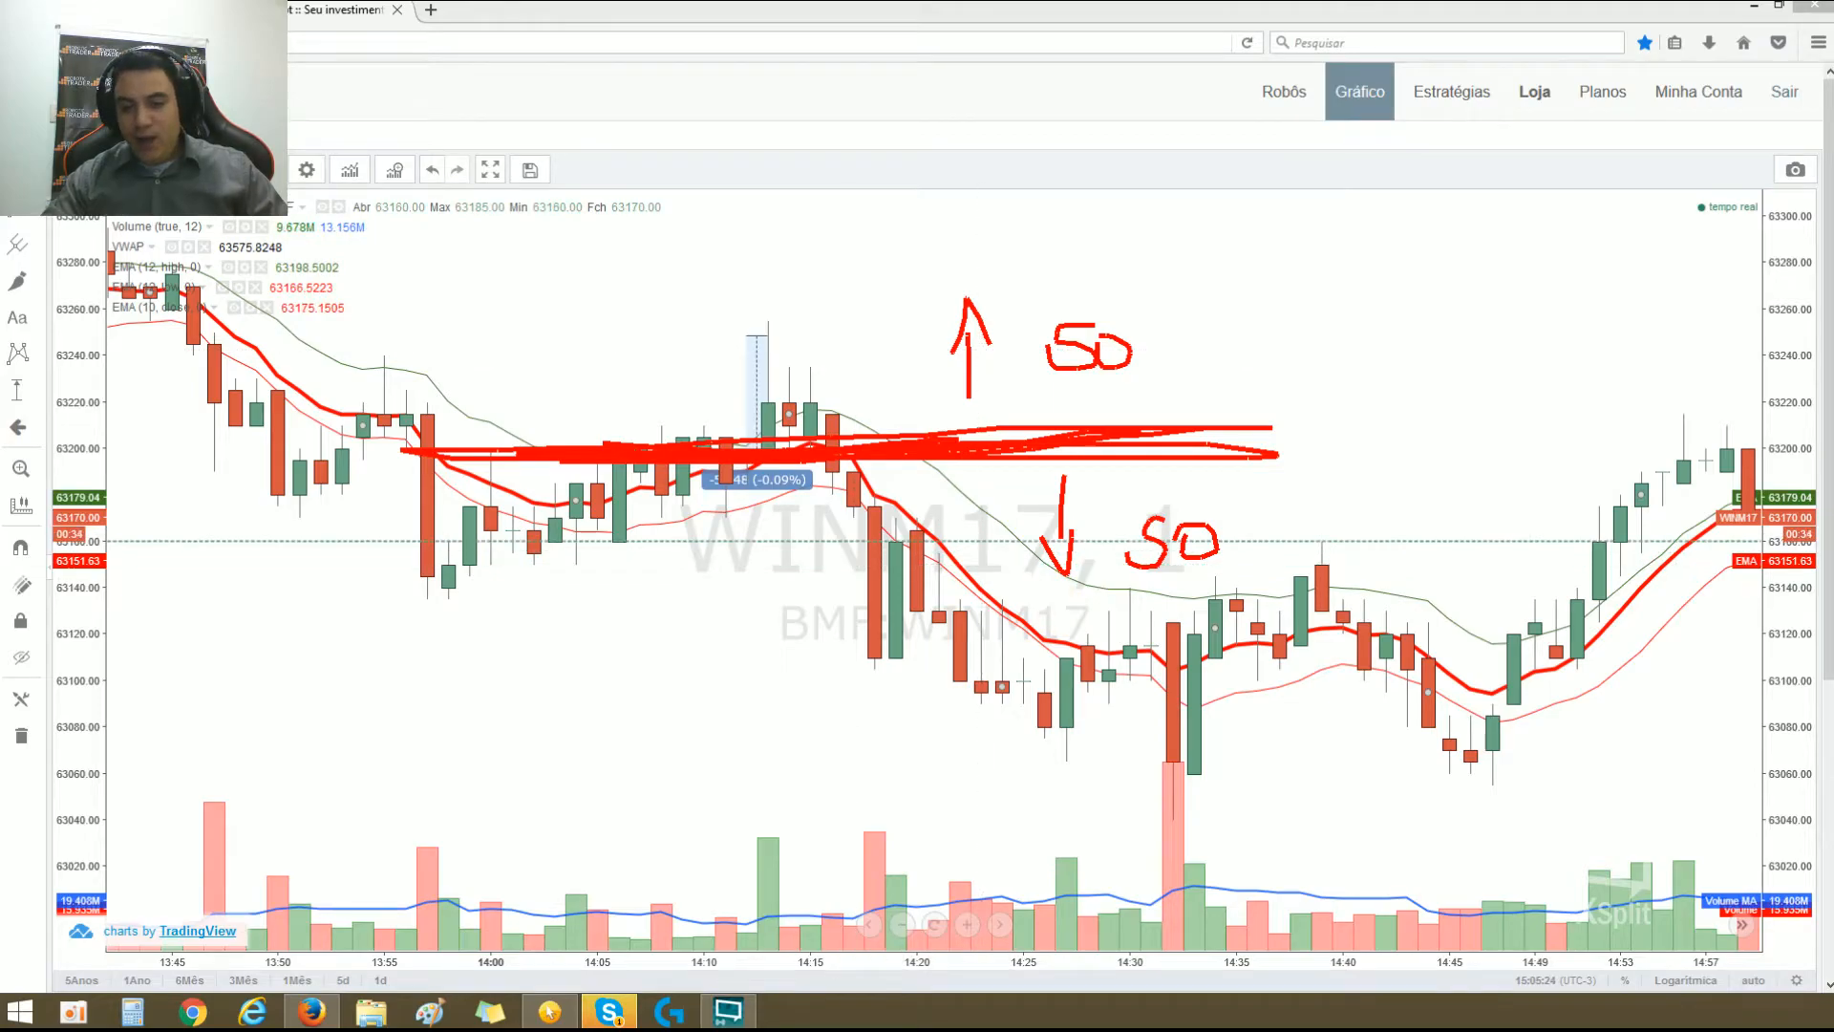
{"action": "left_click", "coordinate": [549, 1013]}
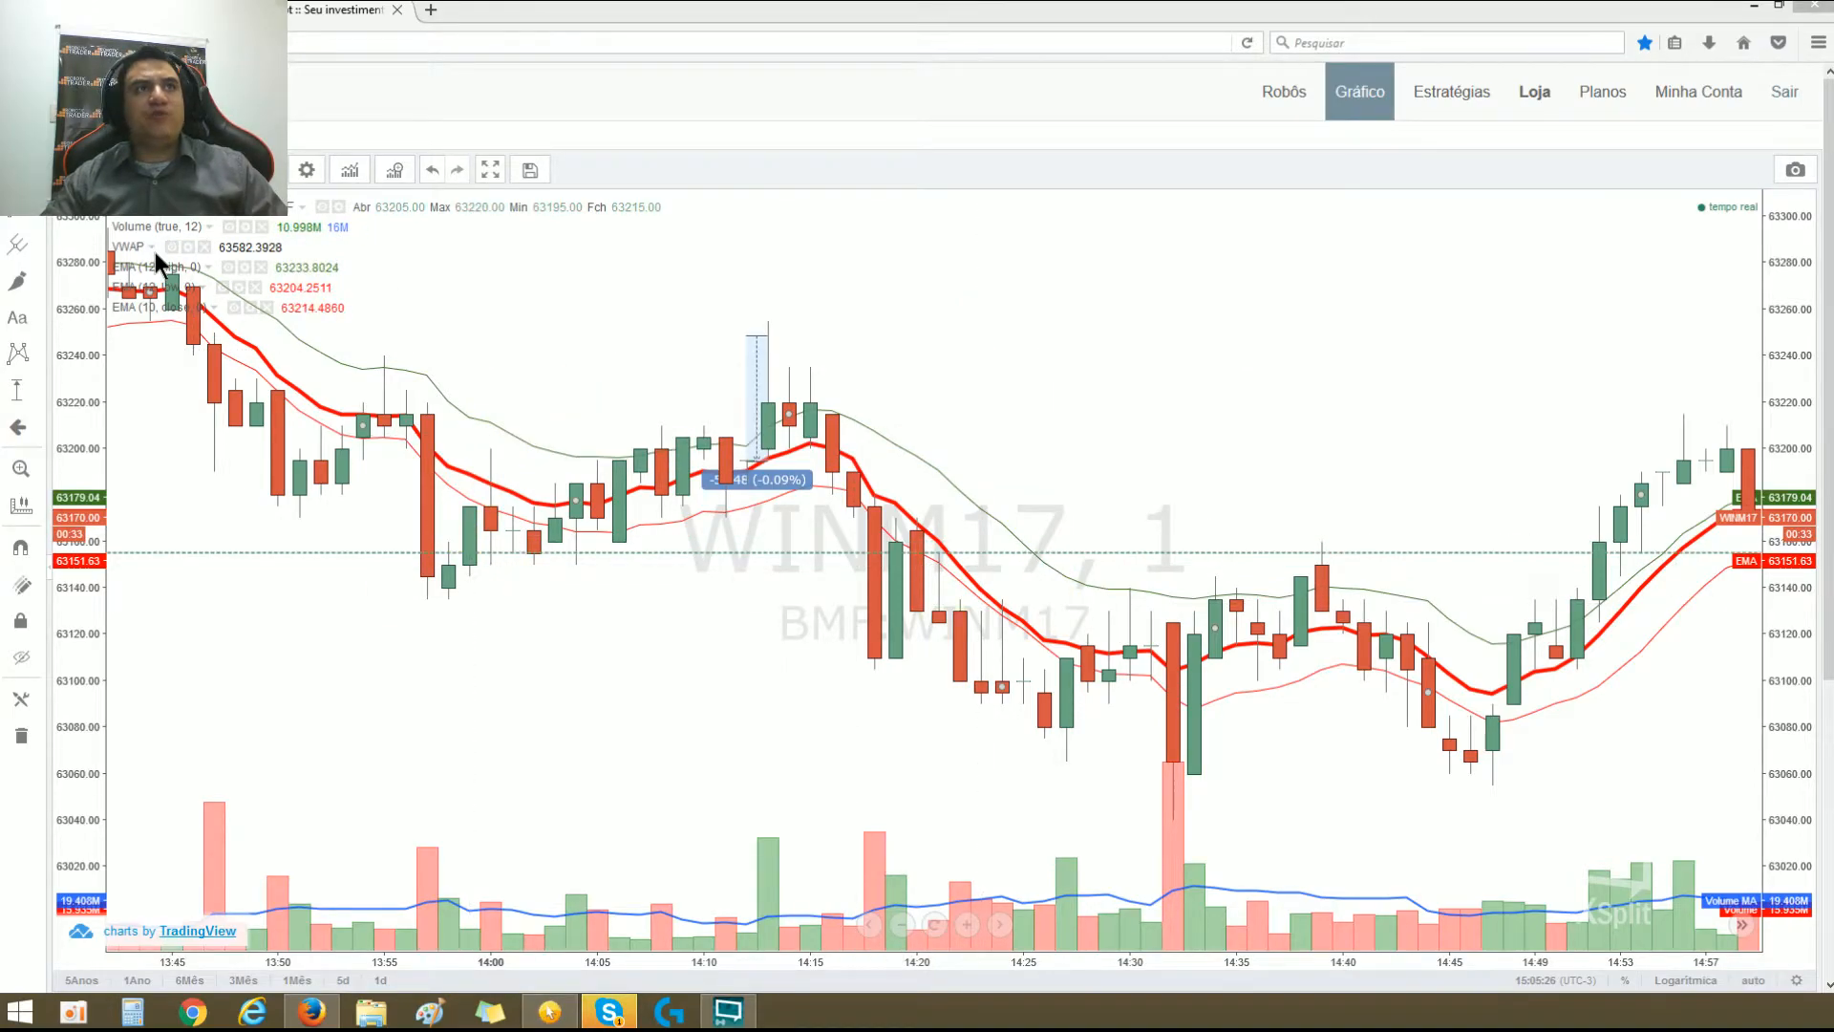
Step: Set the thick red close-based EMA to 100 periods
{"action": "left_click", "coordinate": [250, 308]}
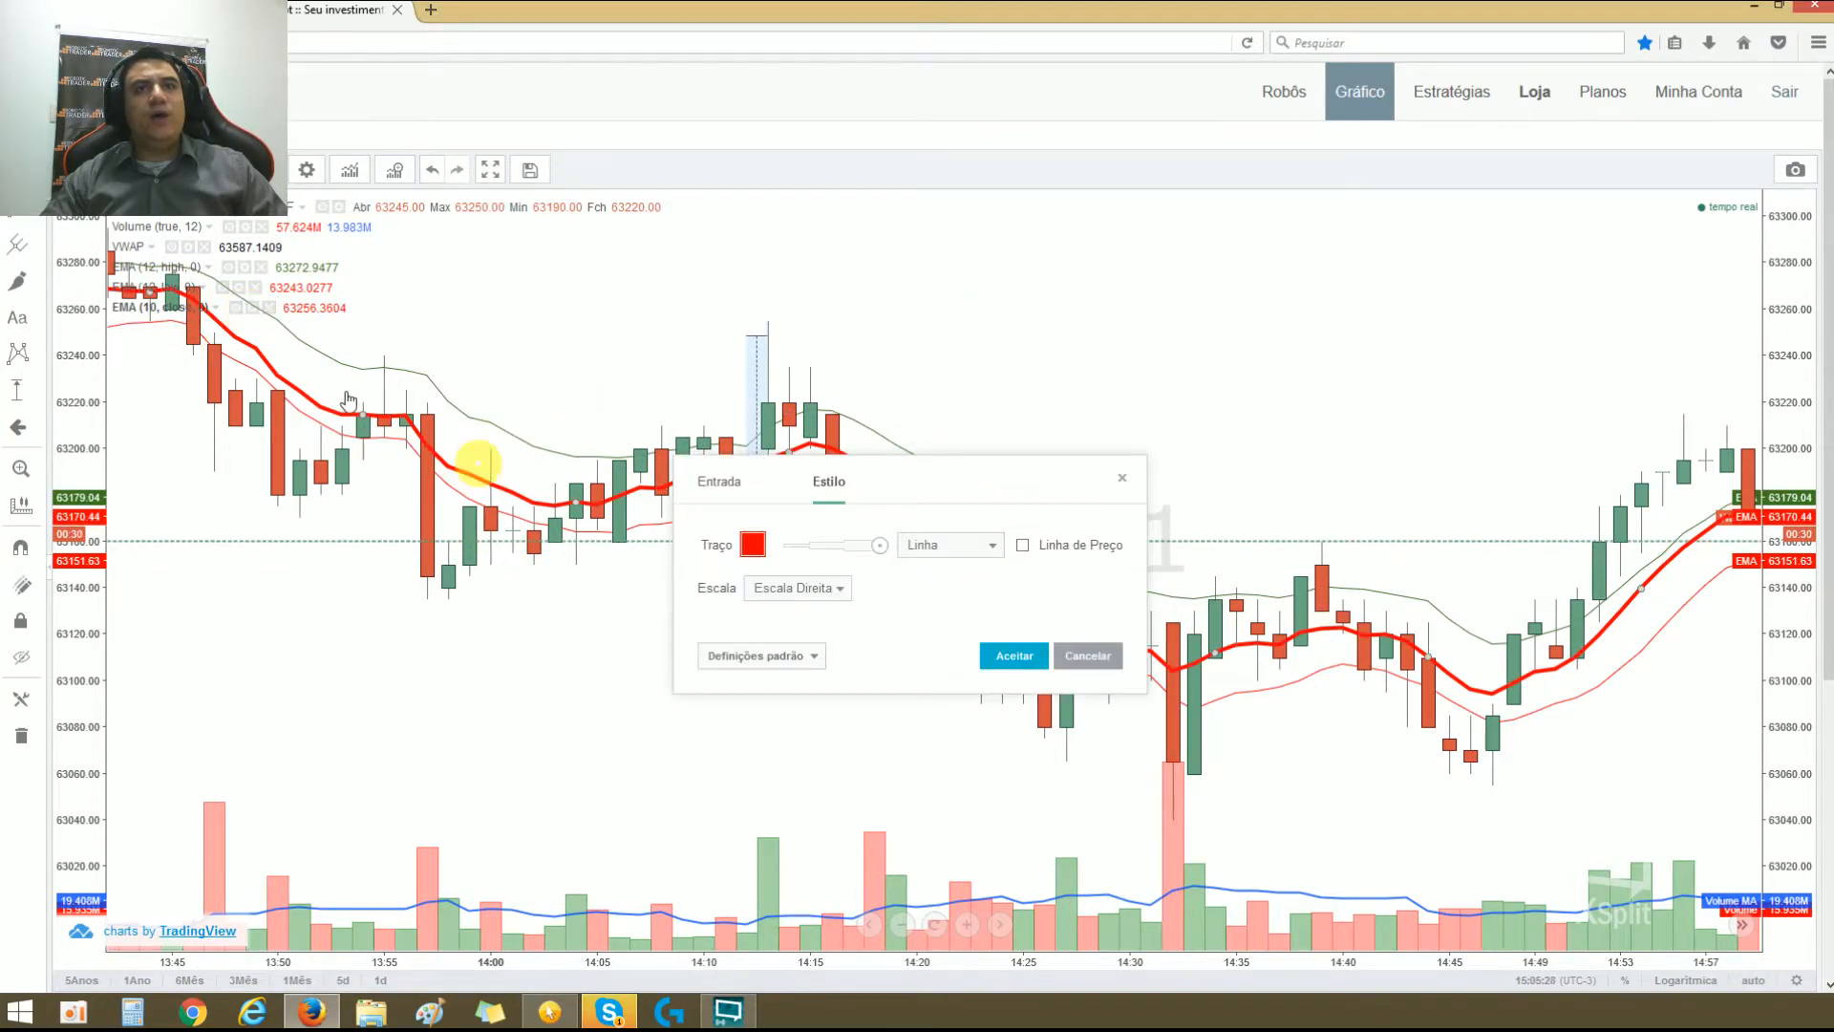
{"action": "left_click", "coordinate": [252, 309]}
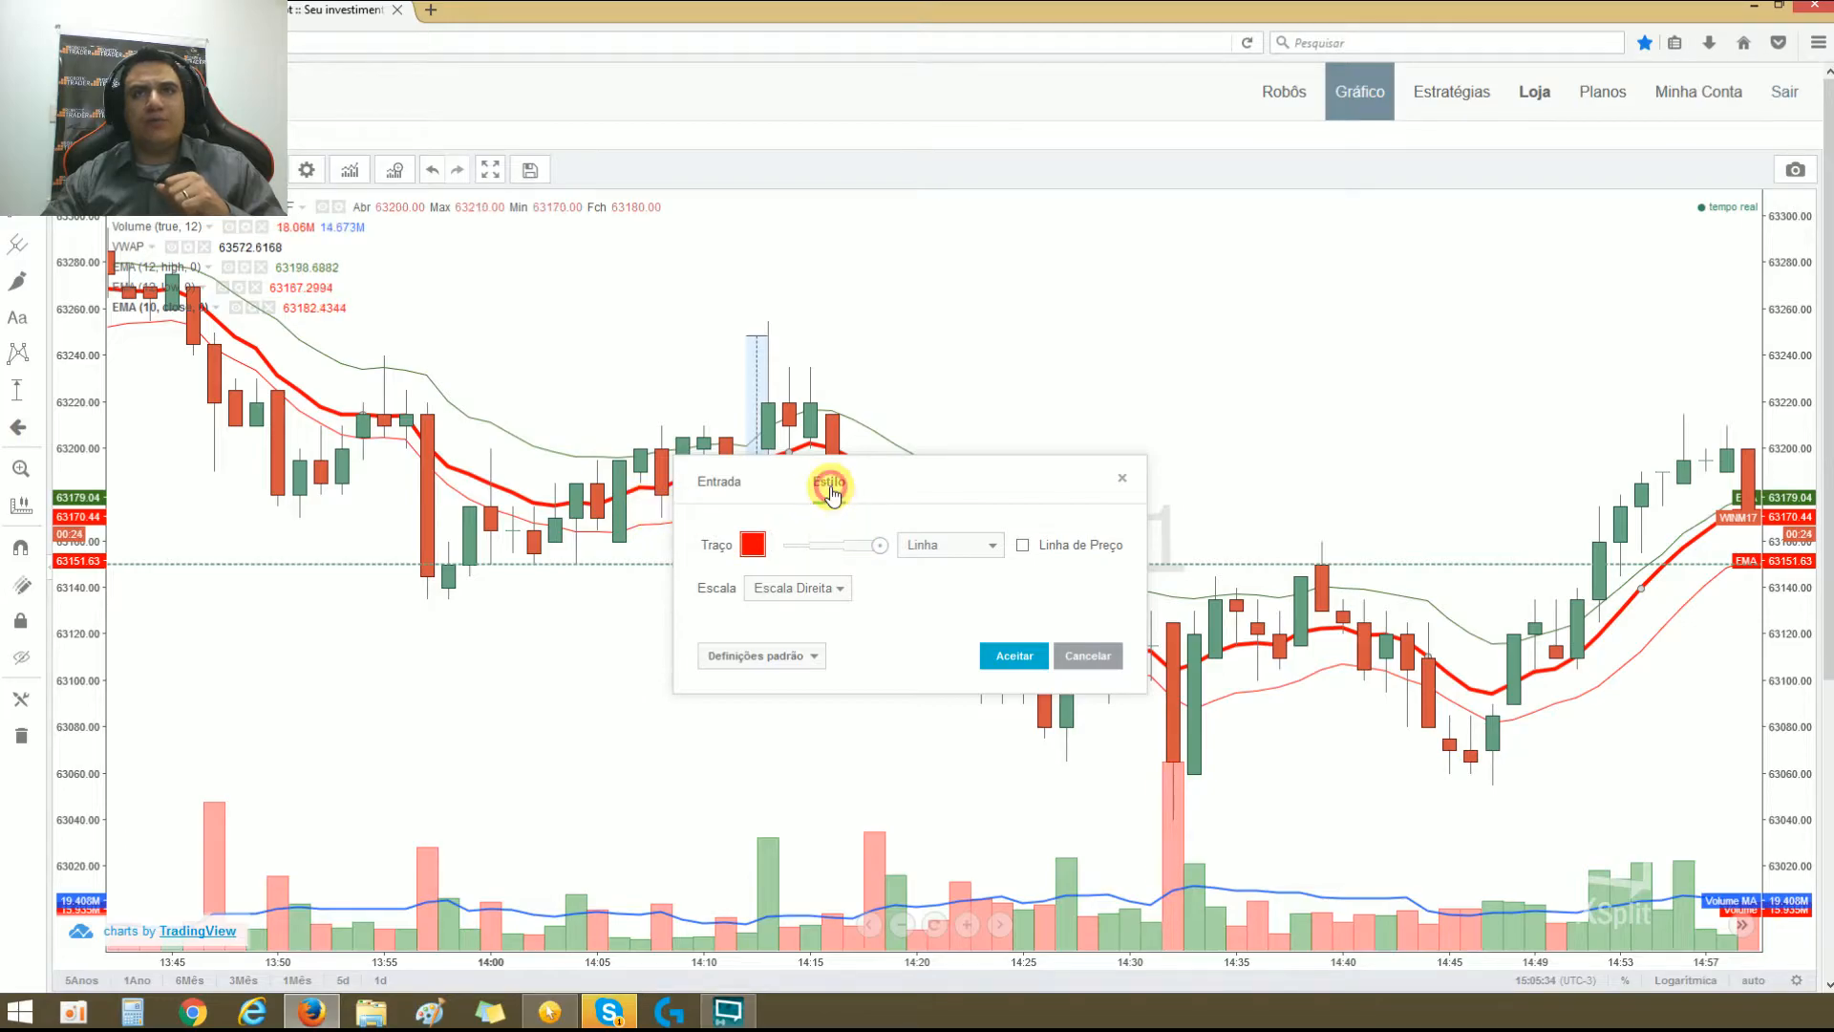
{"action": "left_click", "coordinate": [716, 482]}
{"action": "left_click", "coordinate": [786, 544]}
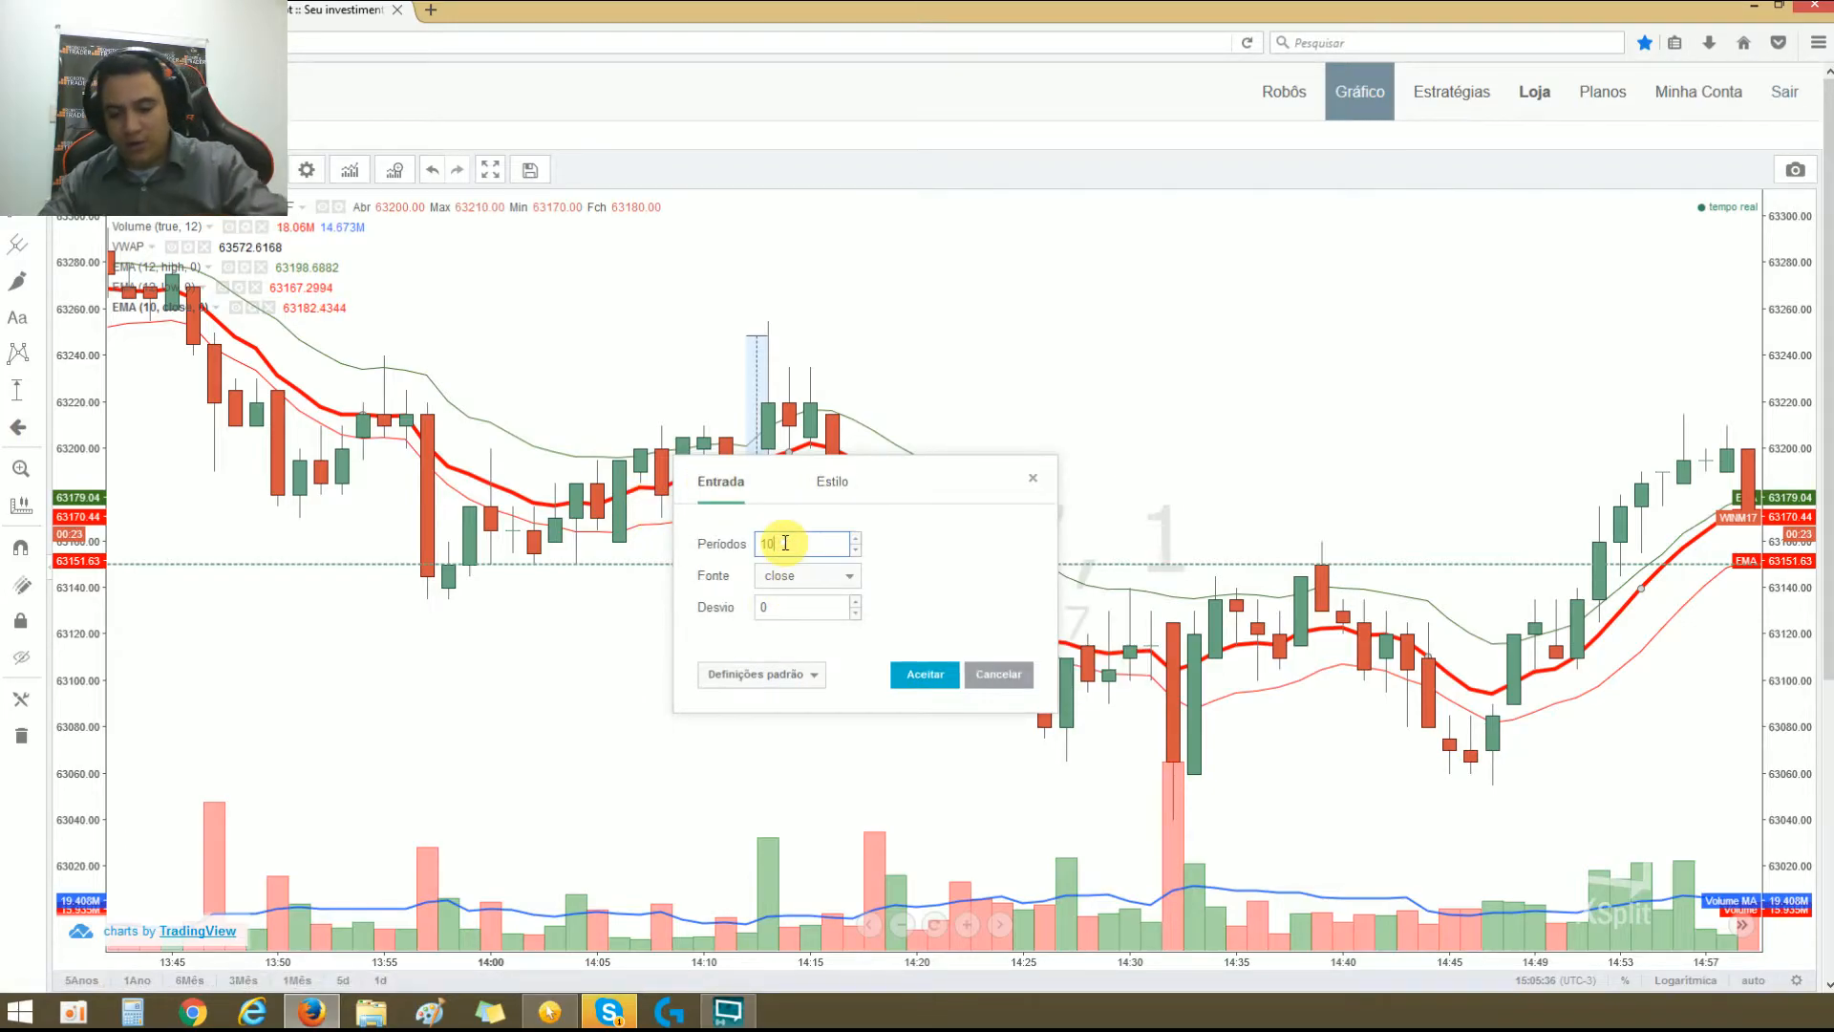
{"action": "type", "text": "0"}
{"action": "key", "text": "Return"}
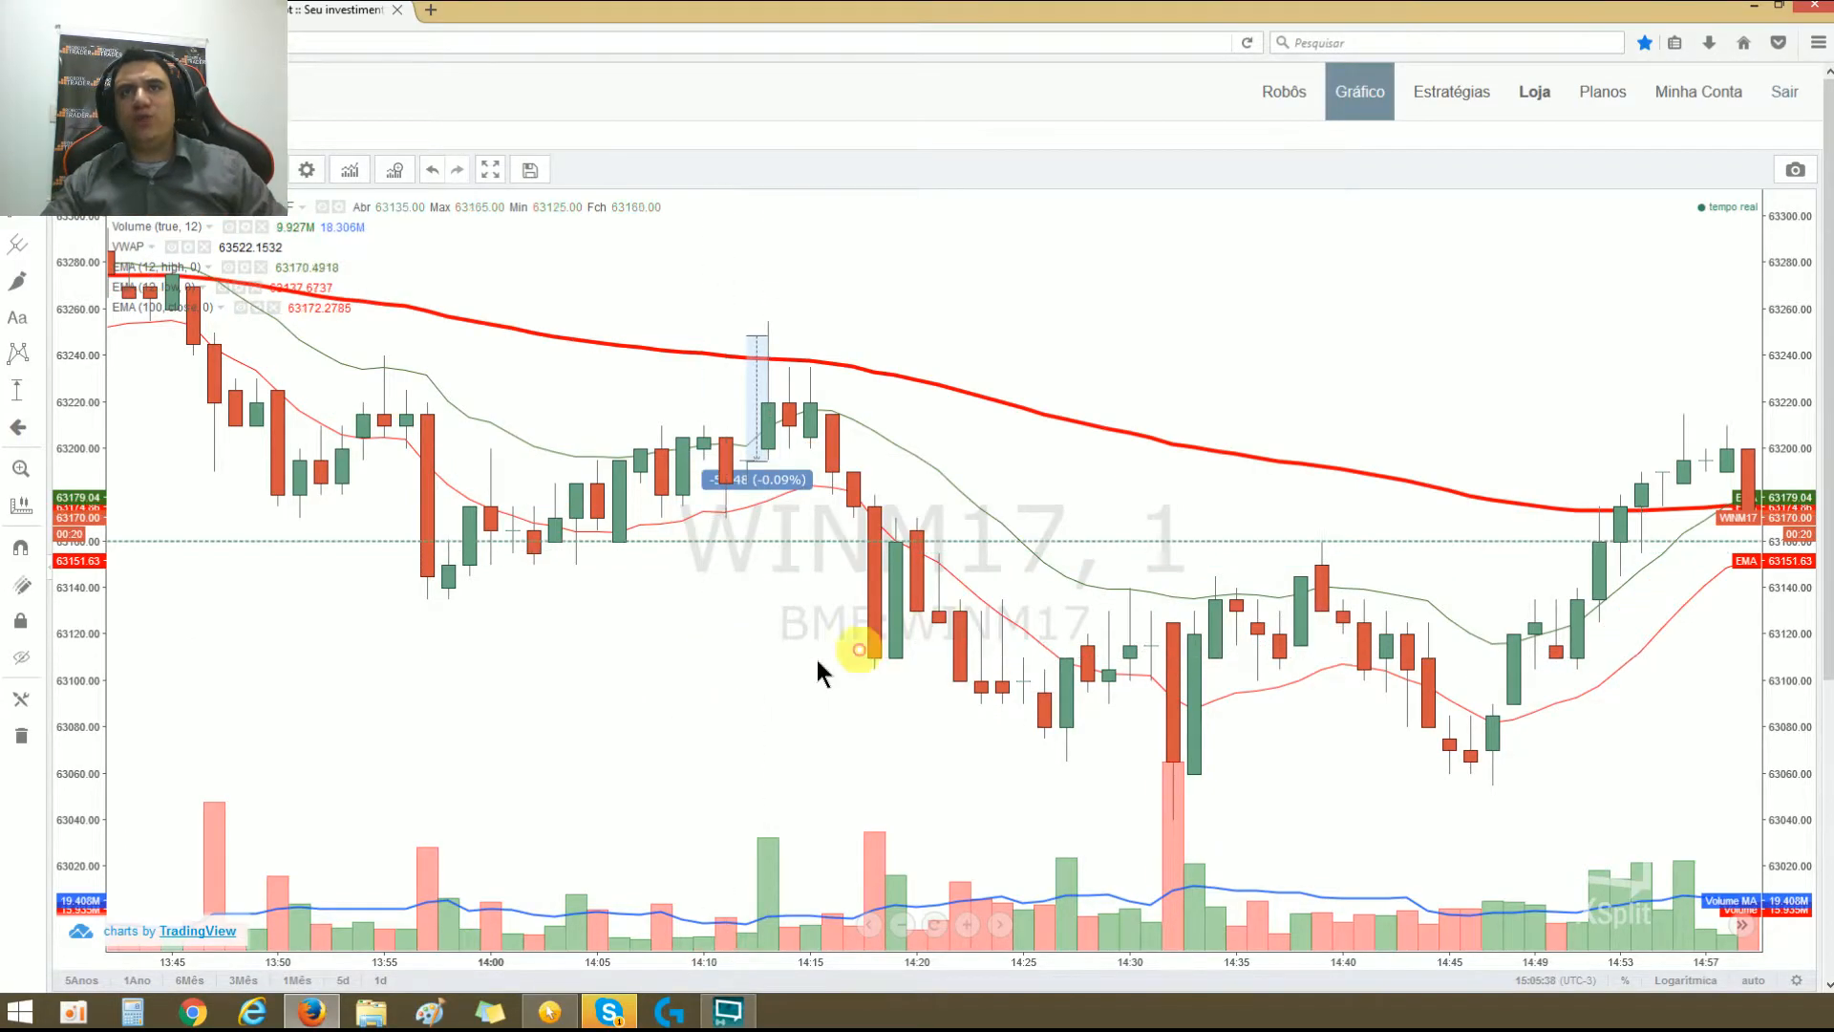
Step: Draw a long horizontal line from the 100-period EMA near 13:00 to the price axis, with an upward arrow above its start
{"action": "scroll", "coordinate": [855, 635], "scroll_direction": "down", "scroll_amount": 4}
{"action": "left_click_drag", "start_coordinate": [1040, 643], "coordinate": [769, 781]}
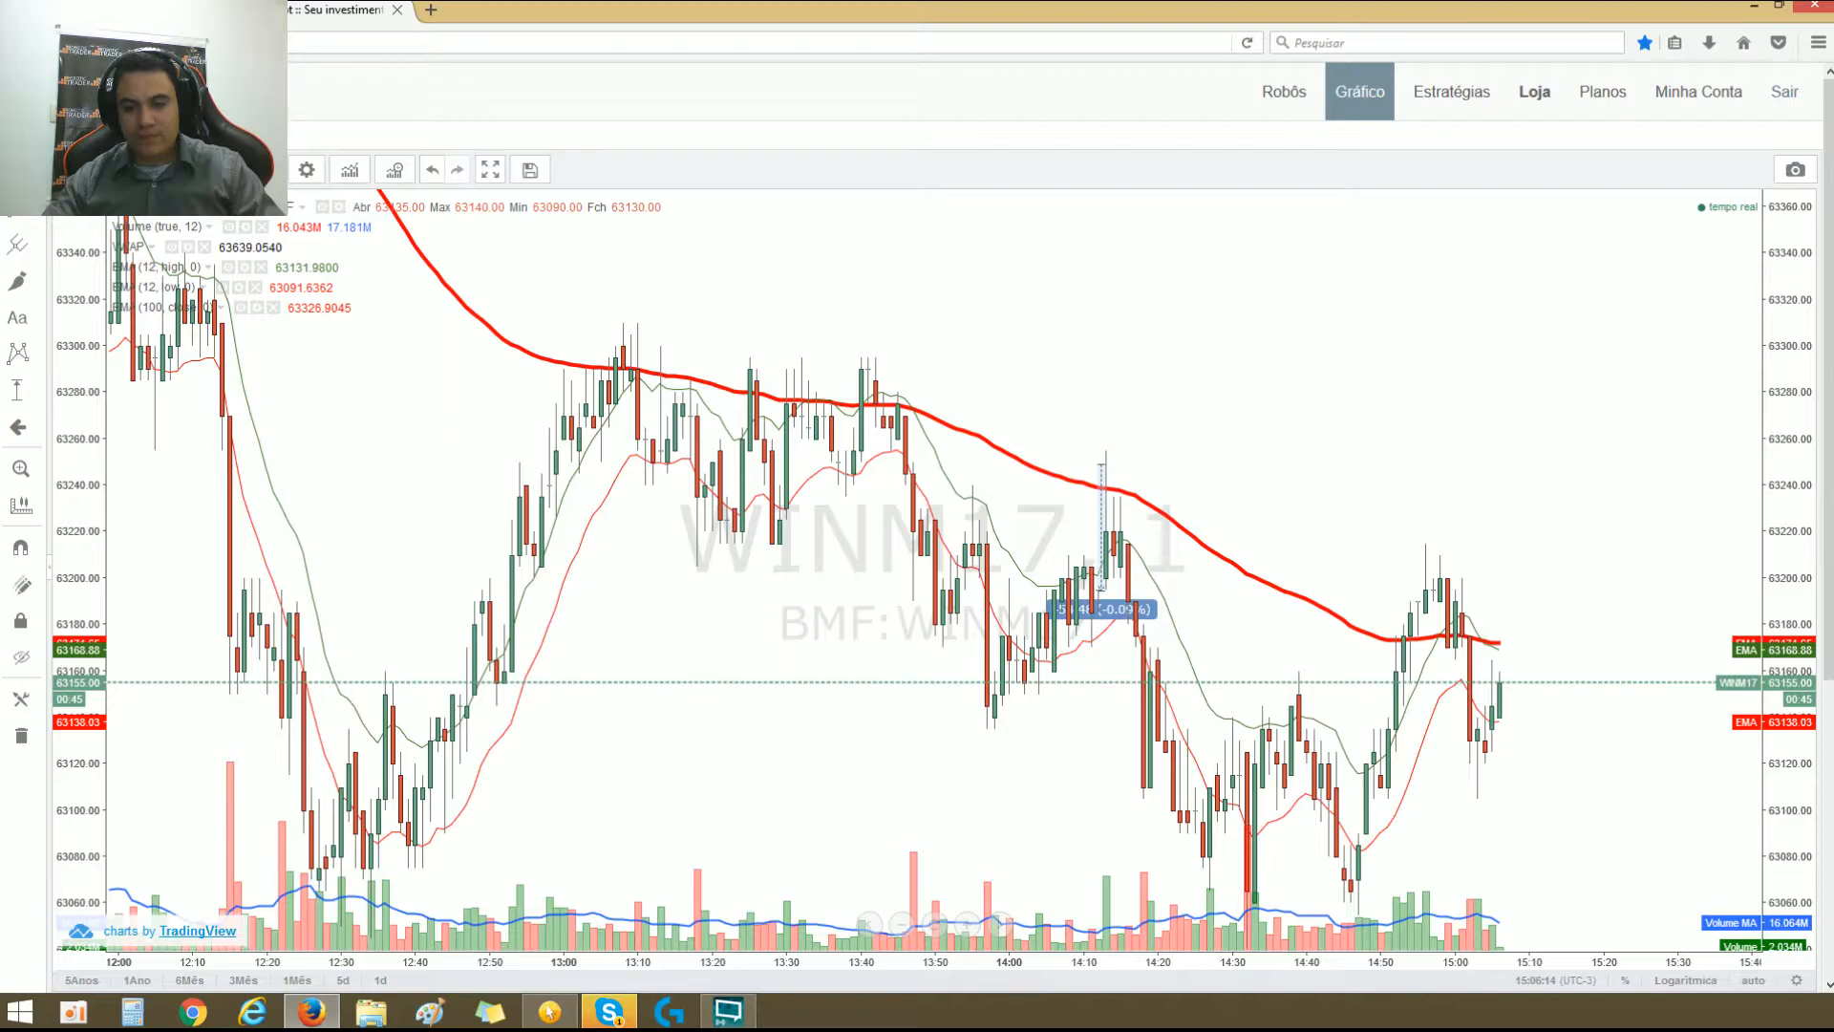
{"action": "key", "text": "ctrl+F3"}
{"action": "left_click_drag", "start_coordinate": [567, 370], "coordinate": [1789, 367]}
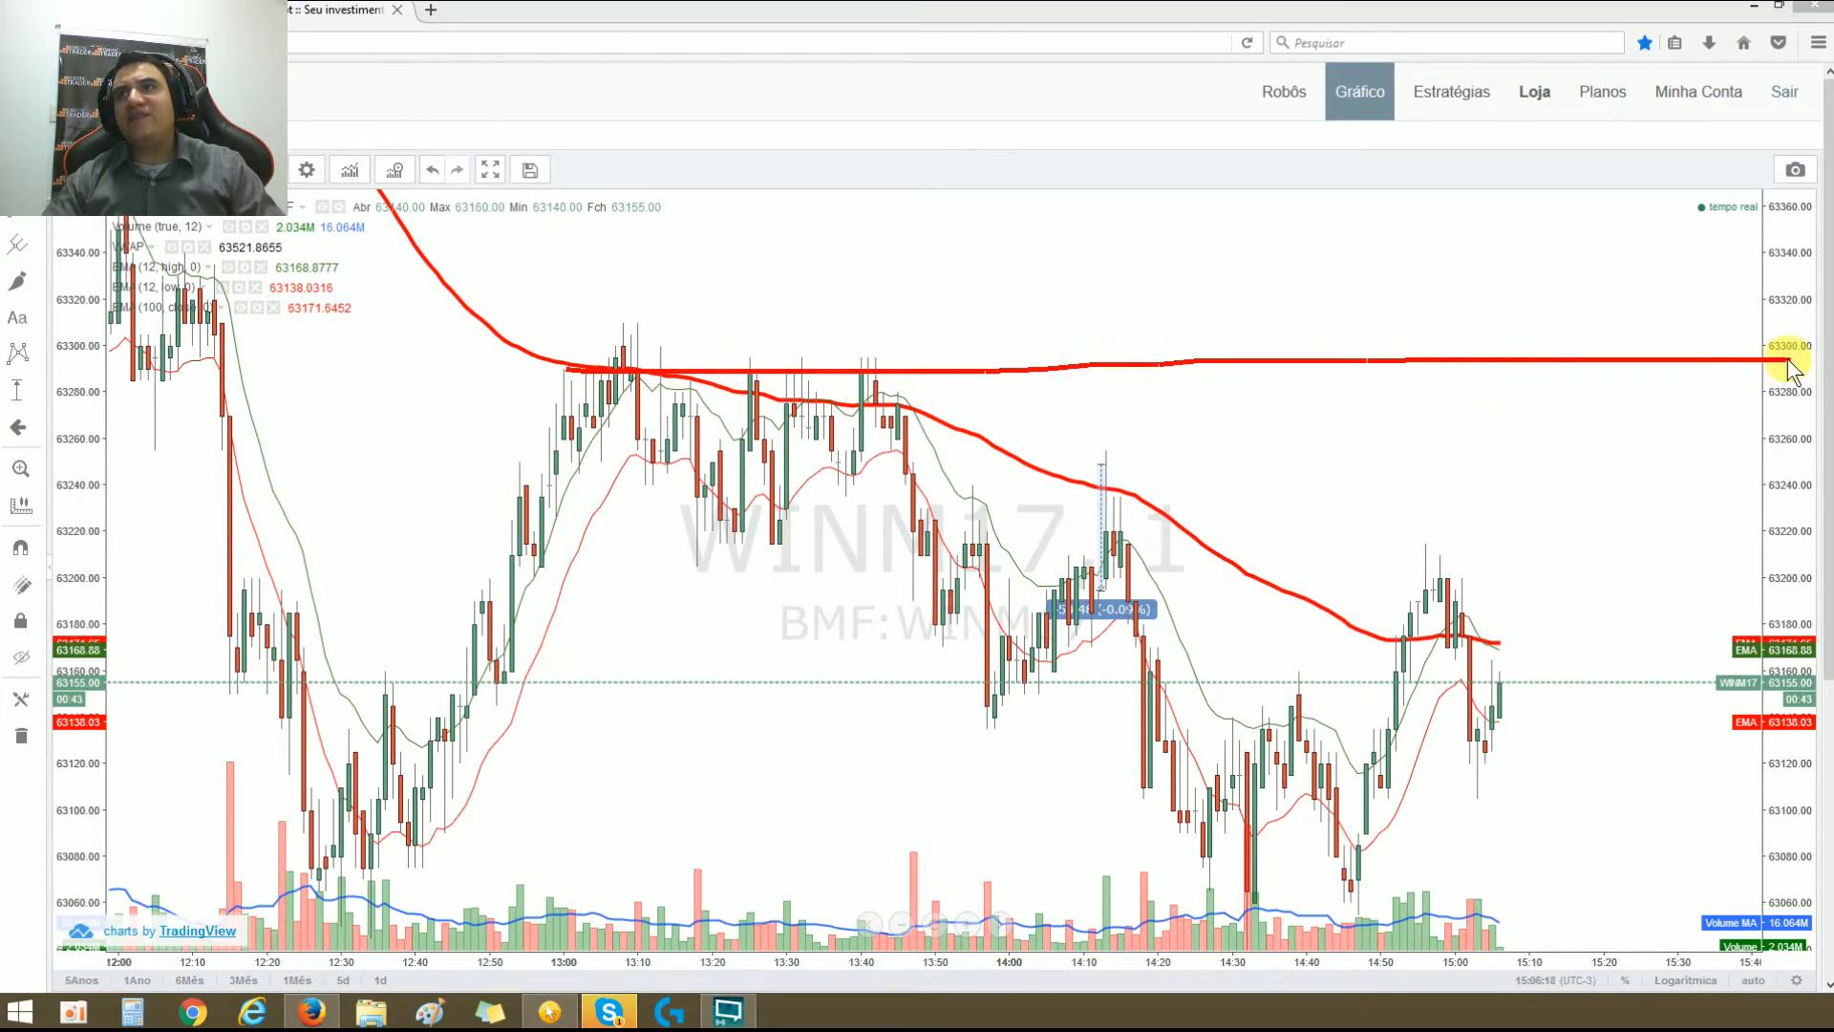
{"action": "left_click_drag", "start_coordinate": [614, 372], "coordinate": [629, 269]}
{"action": "left_click_drag", "start_coordinate": [629, 269], "coordinate": [651, 324]}
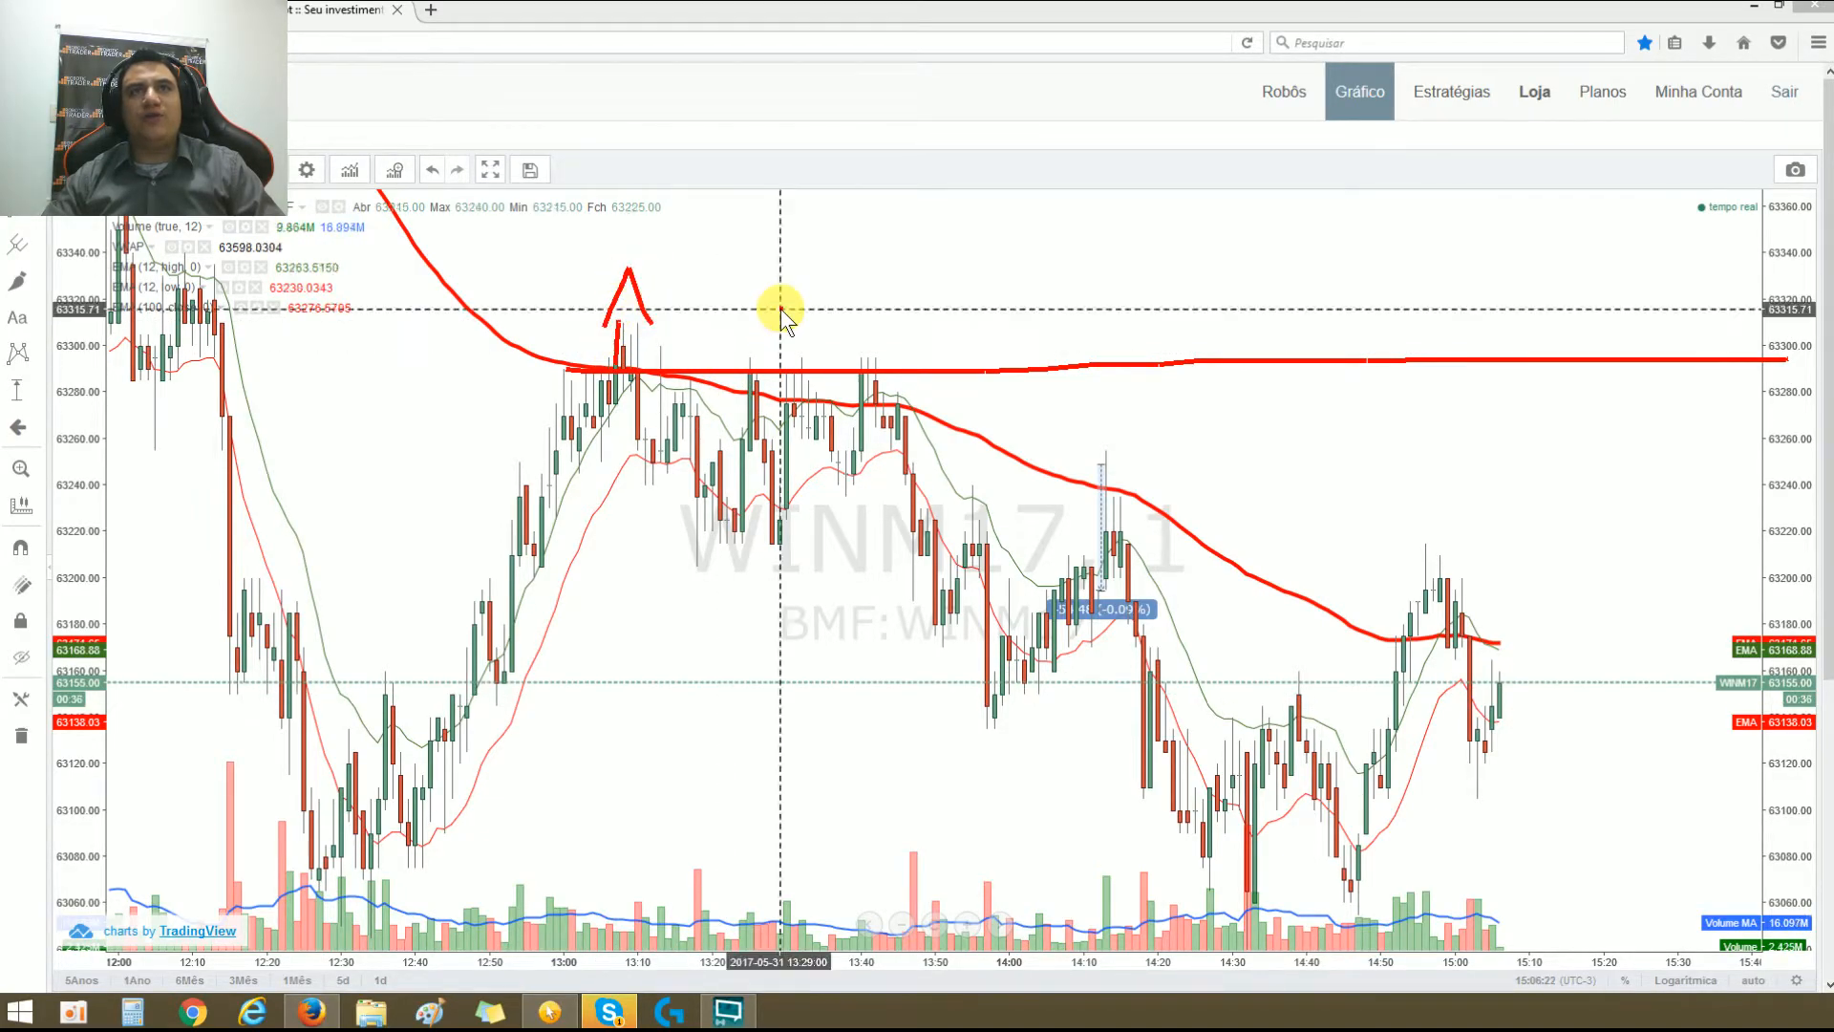
Step: Write 50 COPRA above the horizontal line and draw downward arrows below its start
{"action": "mouse_move", "coordinate": [754, 346]}
{"action": "left_mouse_down"}
{"action": "mouse_move", "coordinate": [736, 340]}
{"action": "mouse_move", "coordinate": [827, 344]}
{"action": "left_mouse_up"}
{"action": "mouse_move", "coordinate": [1013, 305]}
{"action": "left_mouse_down"}
{"action": "mouse_move", "coordinate": [970, 319]}
{"action": "mouse_move", "coordinate": [1036, 305]}
{"action": "mouse_move", "coordinate": [1073, 346]}
{"action": "mouse_move", "coordinate": [1098, 287]}
{"action": "mouse_move", "coordinate": [1174, 284]}
{"action": "mouse_move", "coordinate": [1205, 334]}
{"action": "mouse_move", "coordinate": [1268, 314]}
{"action": "left_mouse_up"}
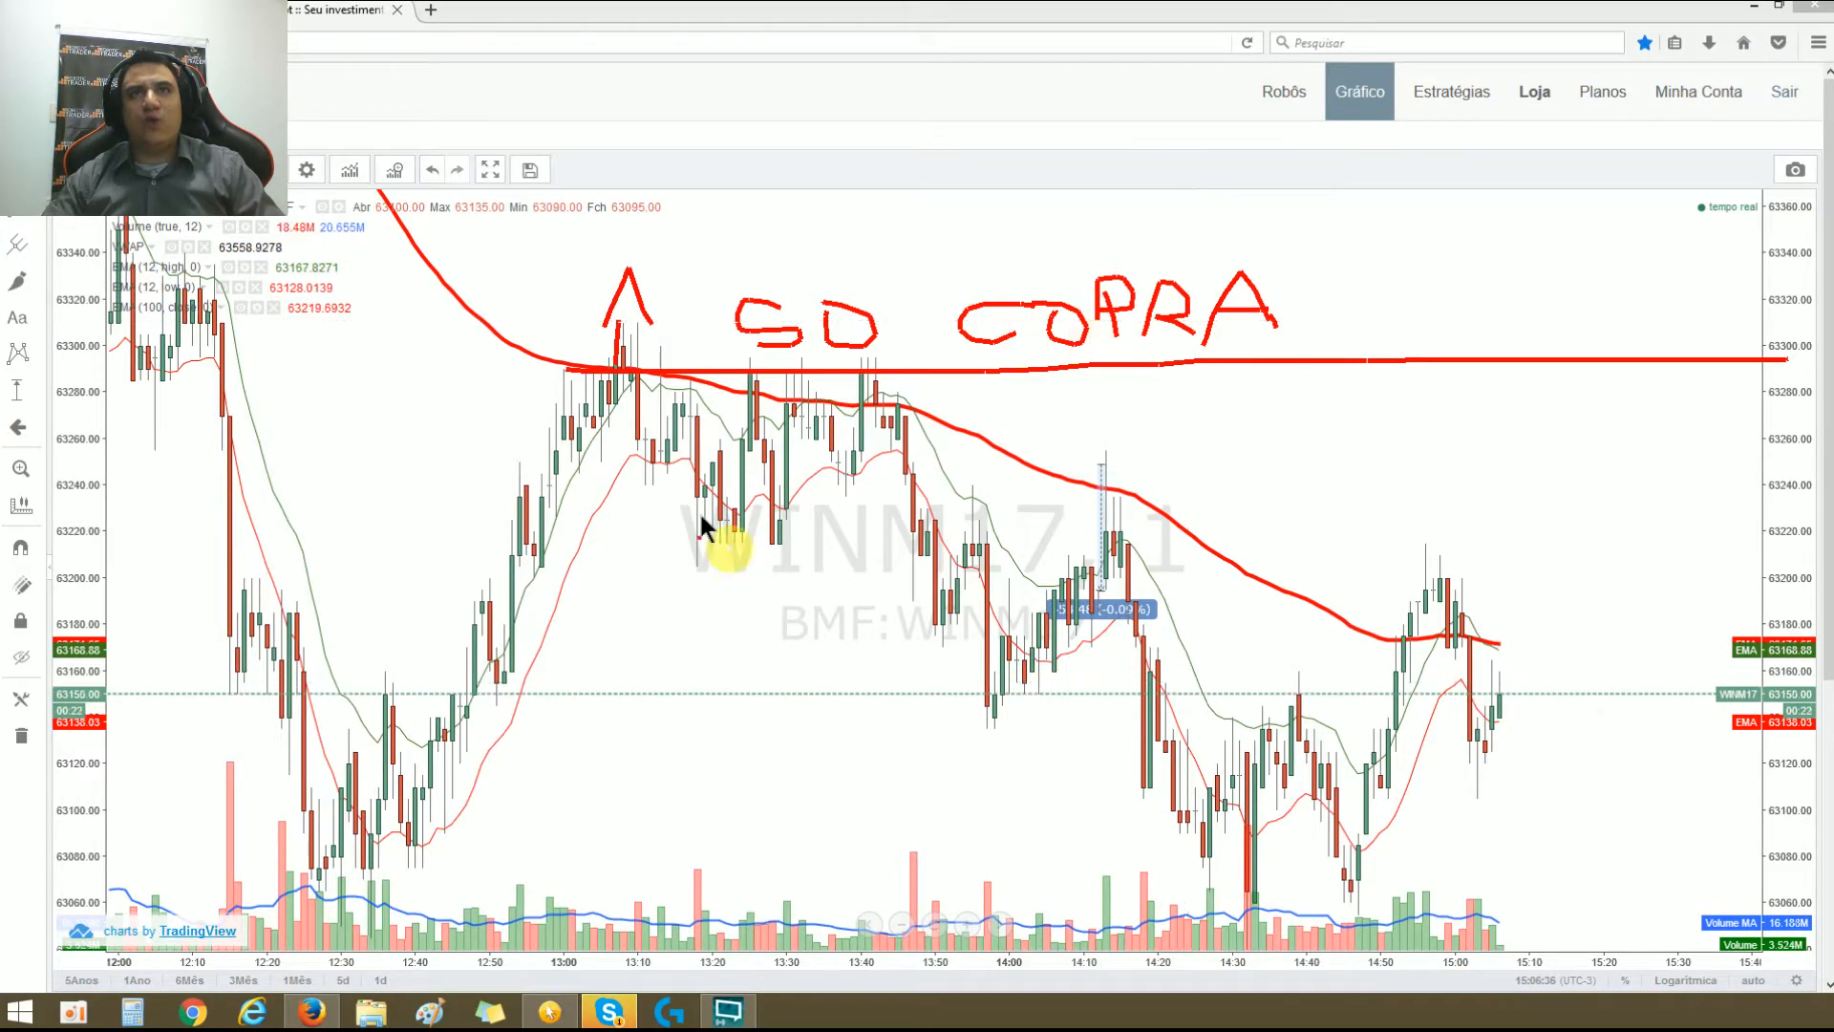
{"action": "mouse_move", "coordinate": [572, 403]}
{"action": "left_mouse_down"}
{"action": "mouse_move", "coordinate": [572, 464]}
{"action": "mouse_move", "coordinate": [616, 487]}
{"action": "mouse_move", "coordinate": [520, 460]}
{"action": "left_mouse_up"}
{"action": "mouse_move", "coordinate": [590, 535]}
{"action": "left_mouse_down"}
{"action": "mouse_move", "coordinate": [593, 575]}
{"action": "mouse_move", "coordinate": [647, 571]}
{"action": "left_mouse_up"}
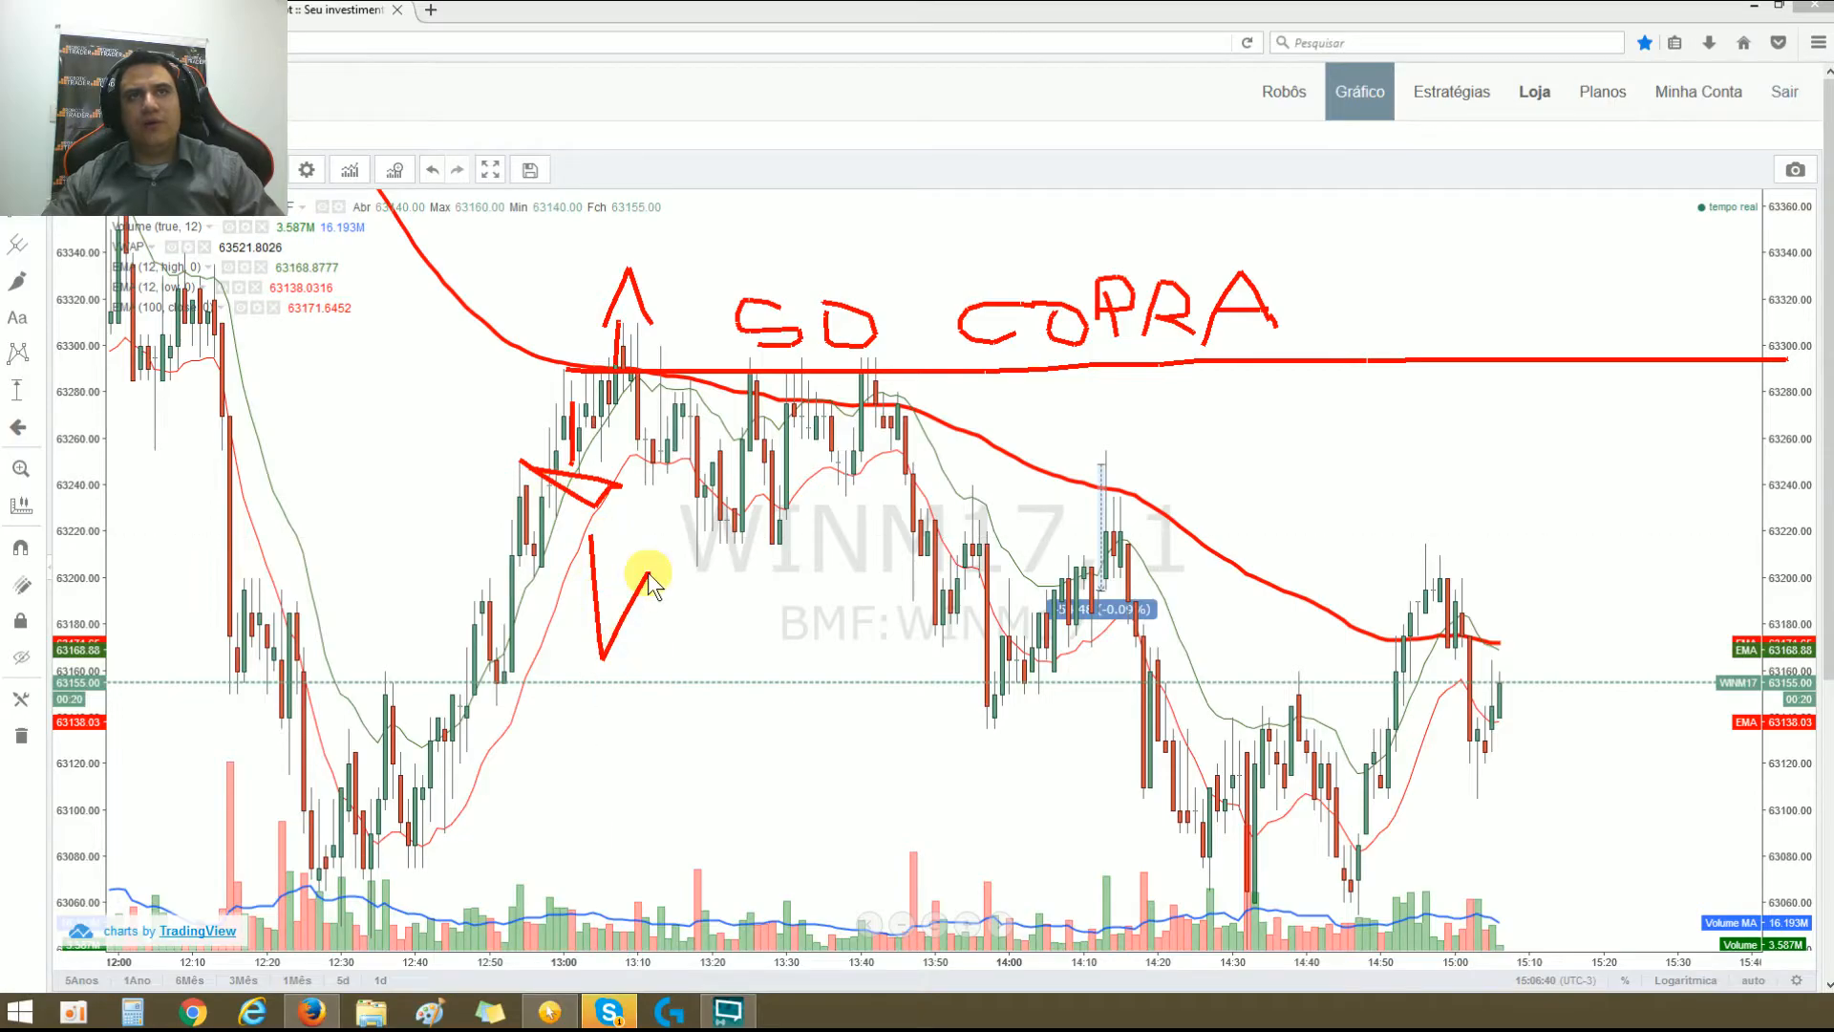
Step: Reinforce the reference line's start, draw a lower line near 63250 with the falling candles below it circled, and clear the annotations
{"action": "mouse_move", "coordinate": [564, 365]}
{"action": "left_mouse_down"}
{"action": "mouse_move", "coordinate": [811, 361]}
{"action": "mouse_move", "coordinate": [532, 380]}
{"action": "mouse_move", "coordinate": [707, 371]}
{"action": "mouse_move", "coordinate": [519, 360]}
{"action": "left_mouse_up"}
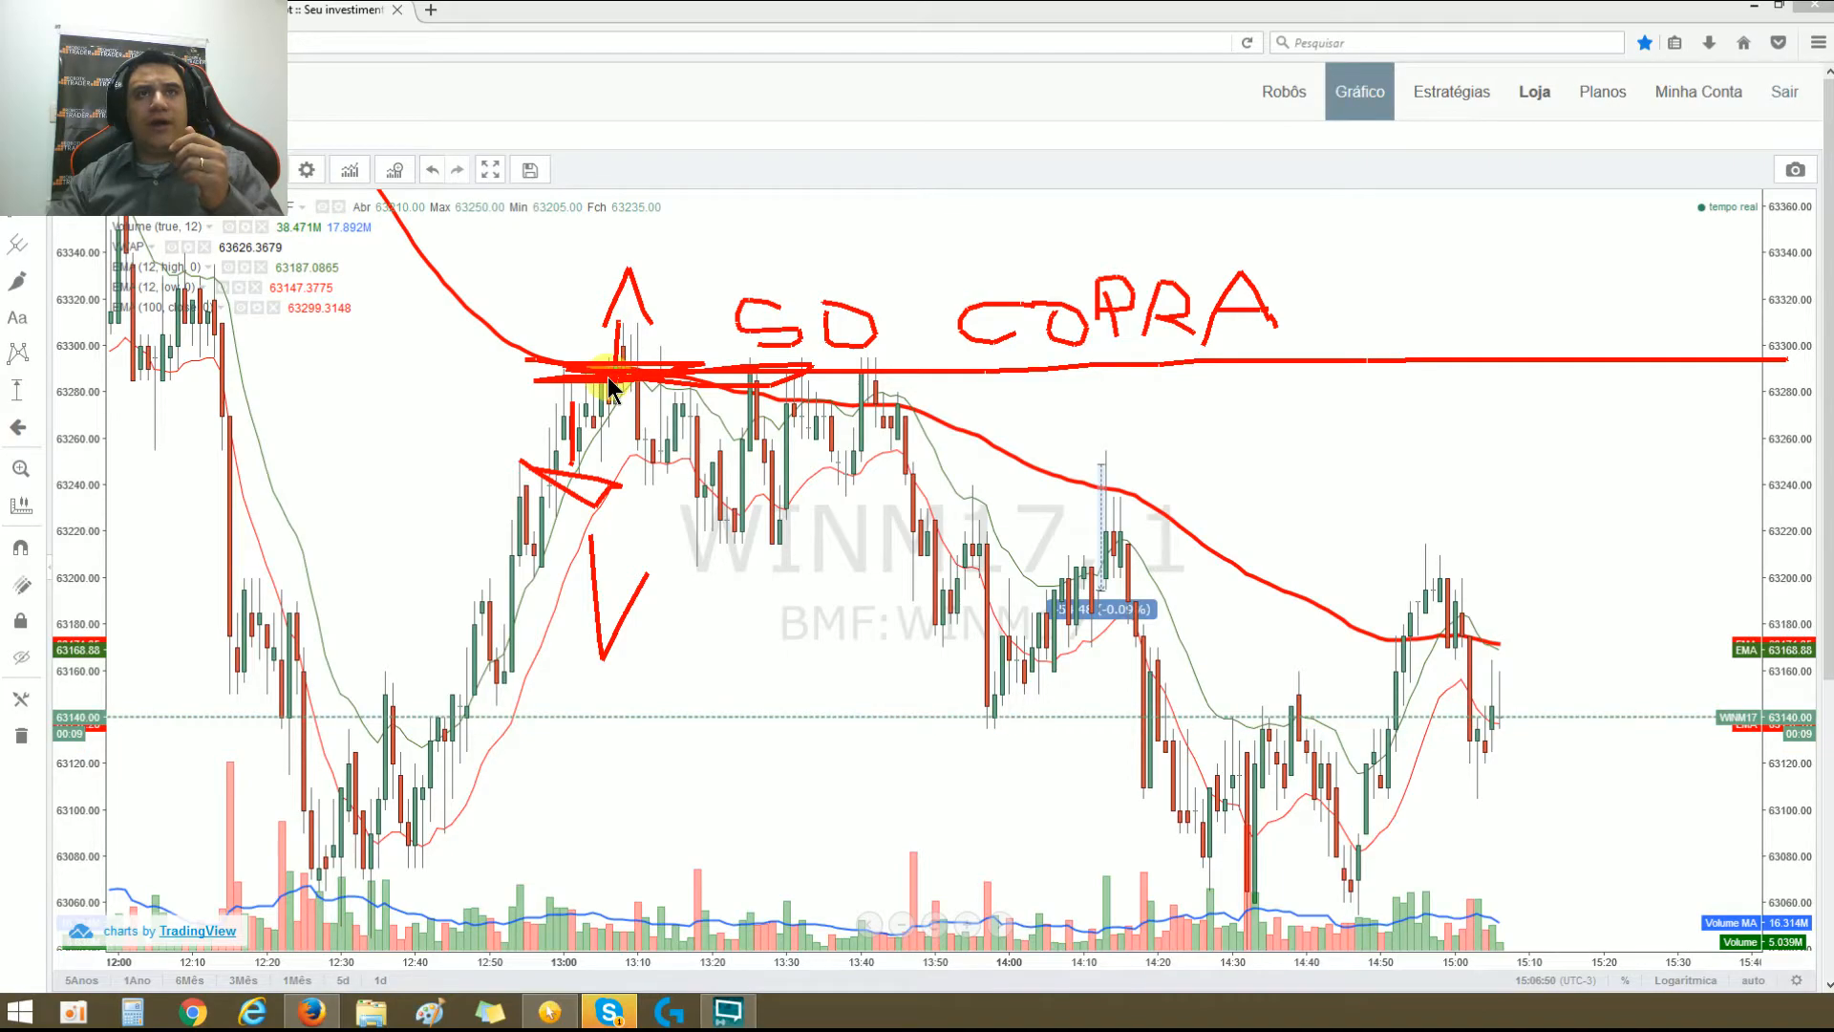
{"action": "mouse_move", "coordinate": [621, 343]}
{"action": "left_mouse_down"}
{"action": "mouse_move", "coordinate": [620, 327]}
{"action": "mouse_move", "coordinate": [653, 418]}
{"action": "mouse_move", "coordinate": [723, 409]}
{"action": "mouse_move", "coordinate": [594, 405]}
{"action": "mouse_move", "coordinate": [673, 462]}
{"action": "mouse_move", "coordinate": [867, 478]}
{"action": "left_mouse_up"}
{"action": "mouse_move", "coordinate": [676, 477]}
{"action": "left_mouse_down"}
{"action": "mouse_move", "coordinate": [705, 552]}
{"action": "mouse_move", "coordinate": [704, 484]}
{"action": "left_mouse_up"}
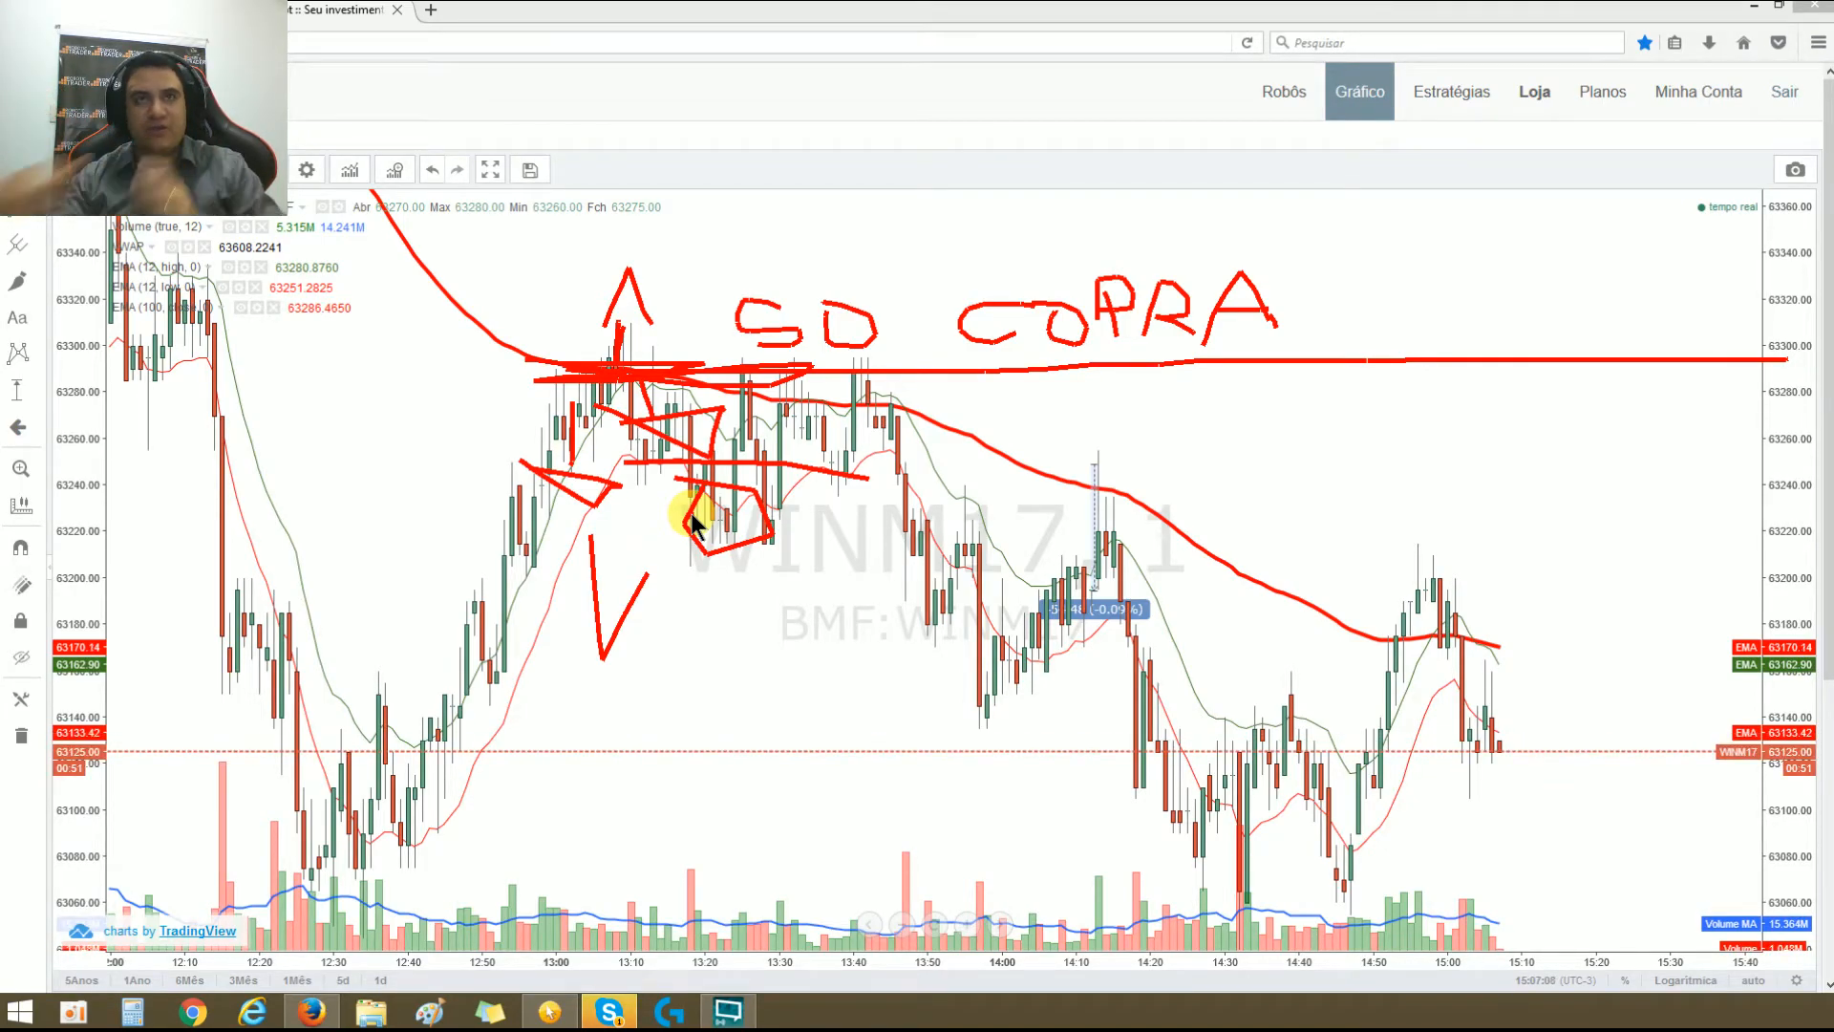
{"action": "mouse_move", "coordinate": [643, 450]}
{"action": "left_mouse_down"}
{"action": "mouse_move", "coordinate": [797, 464]}
{"action": "mouse_move", "coordinate": [581, 463]}
{"action": "left_mouse_up"}
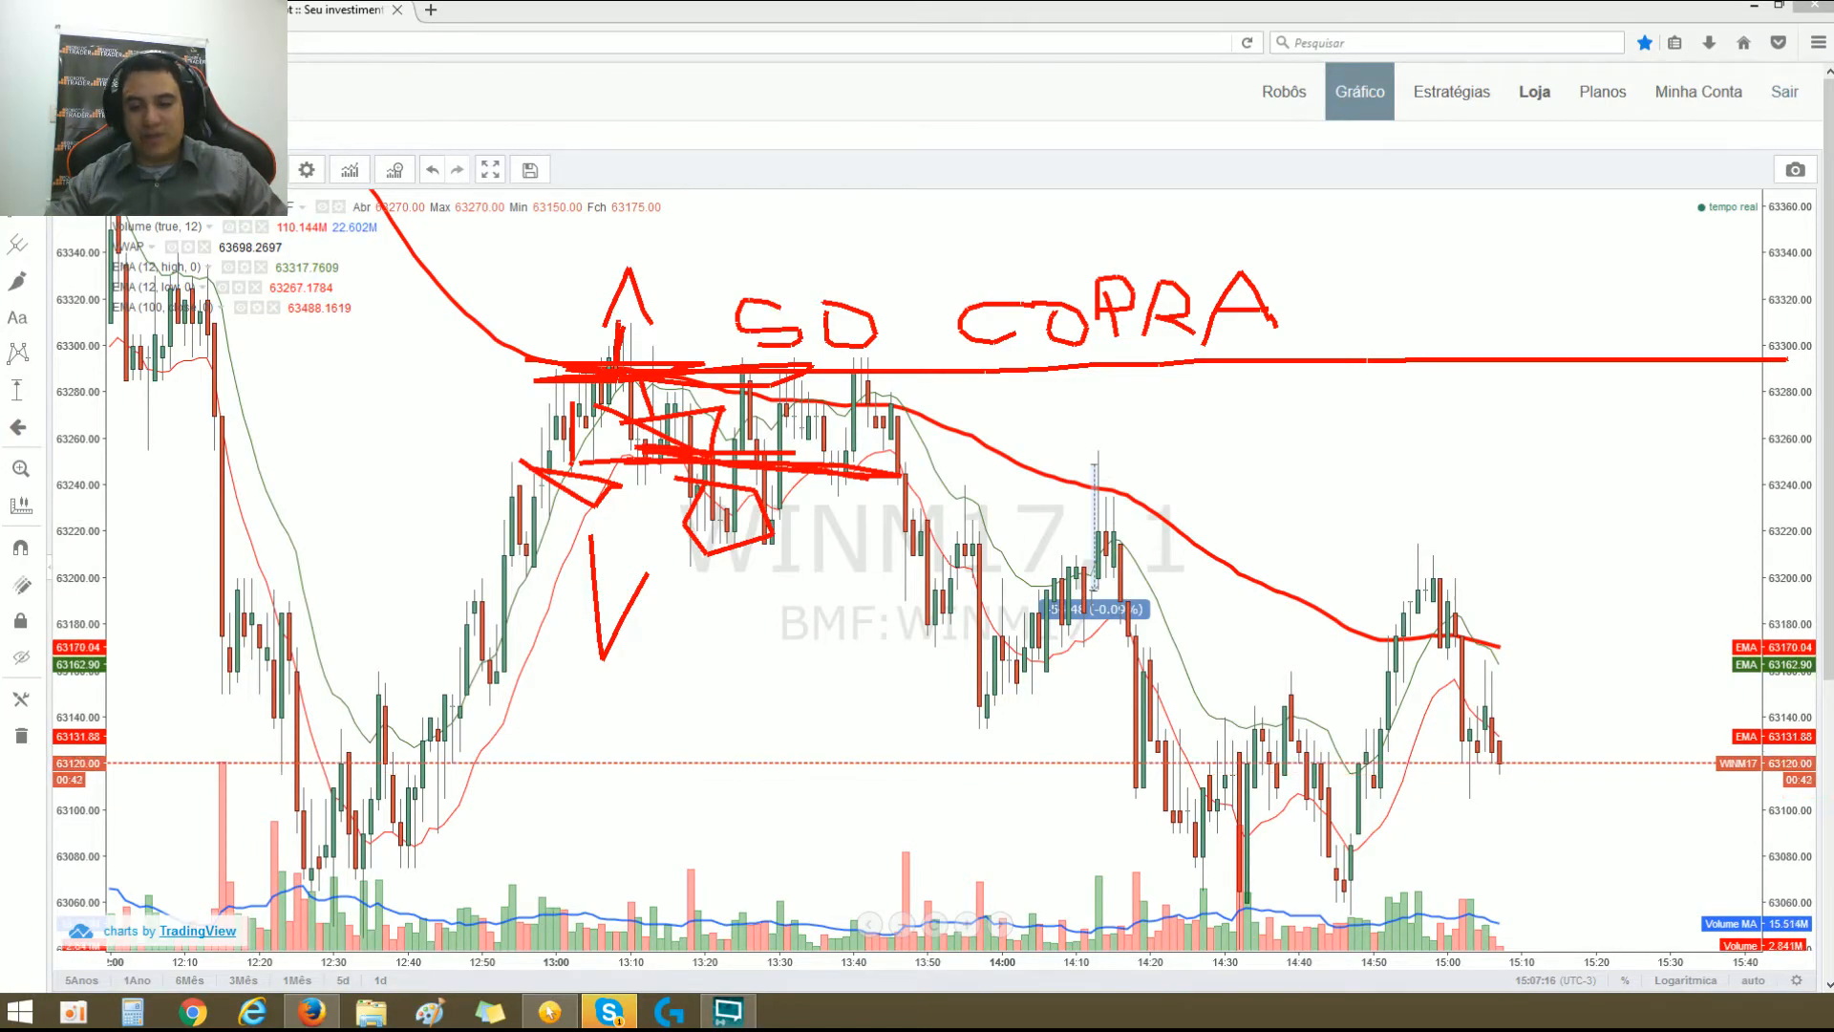
{"action": "key", "text": "Escape"}
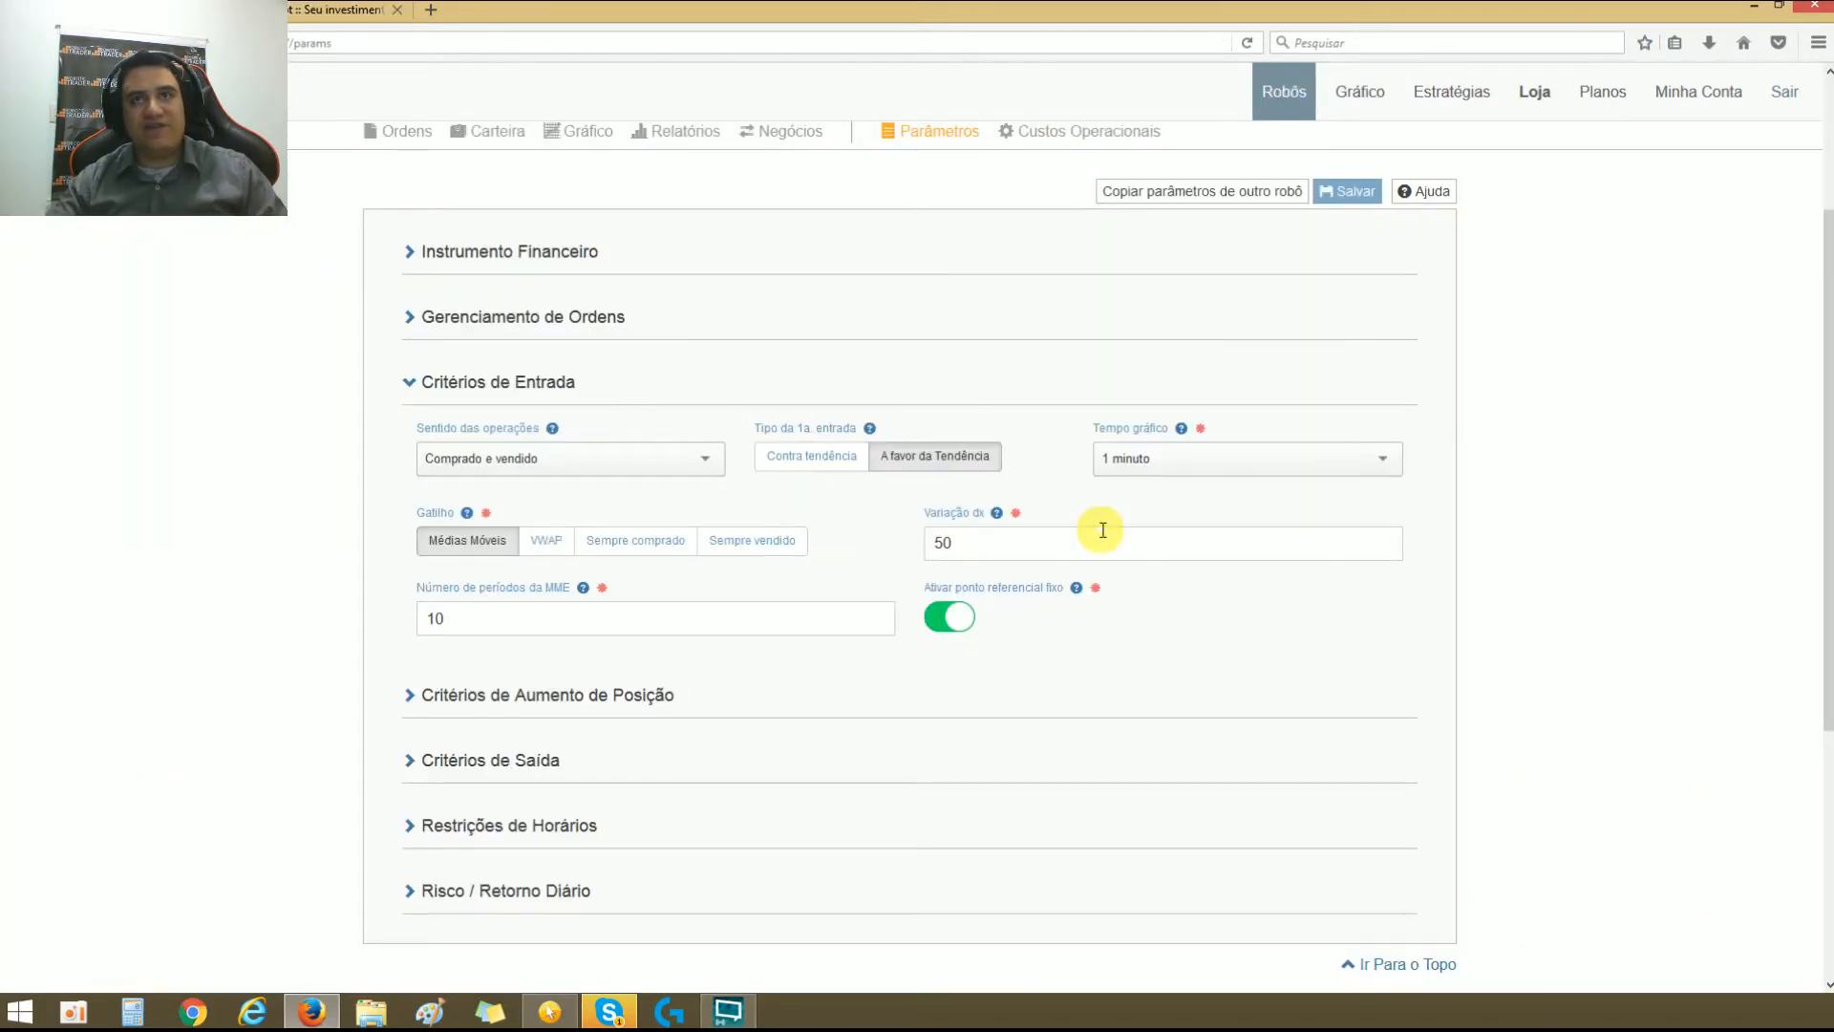
Step: In the robot's parameters, disable Ativar ponto referencial fixo and select VWAP as the Gatilho, leaving Tempo gráfico at 1 minuto
{"action": "left_click", "coordinate": [952, 618]}
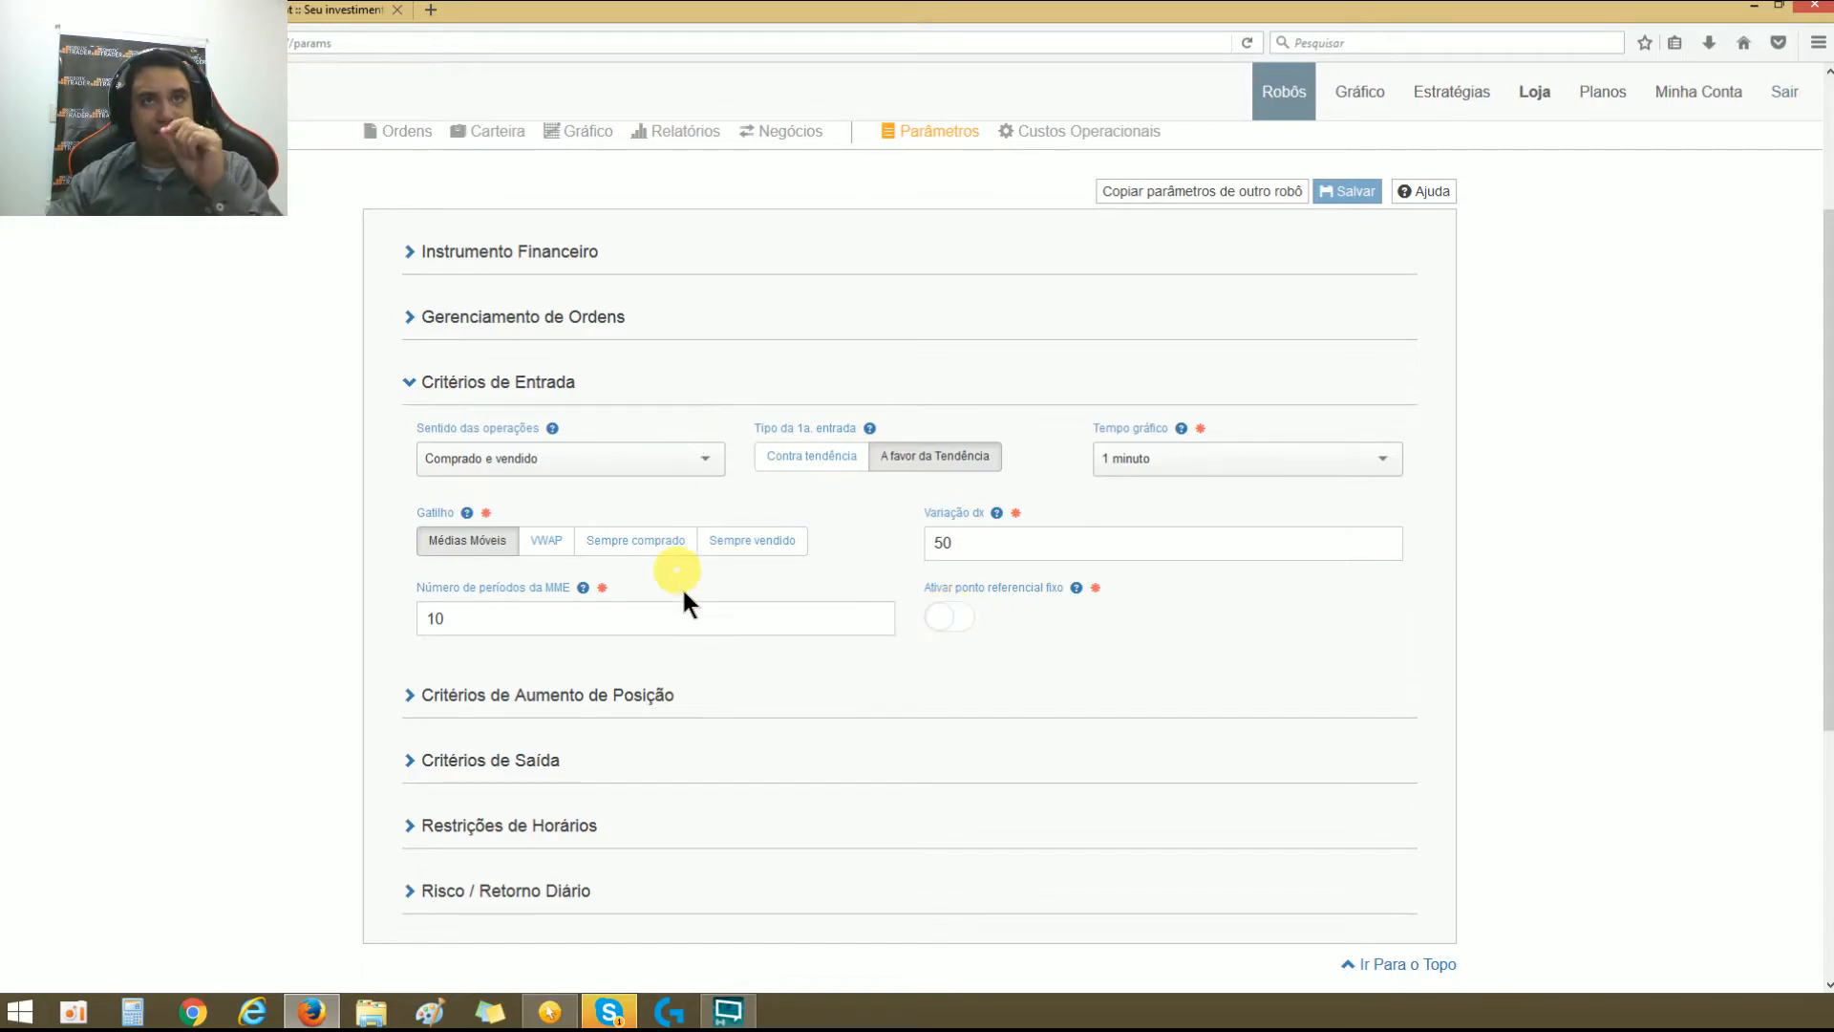
{"action": "left_click", "coordinate": [561, 544]}
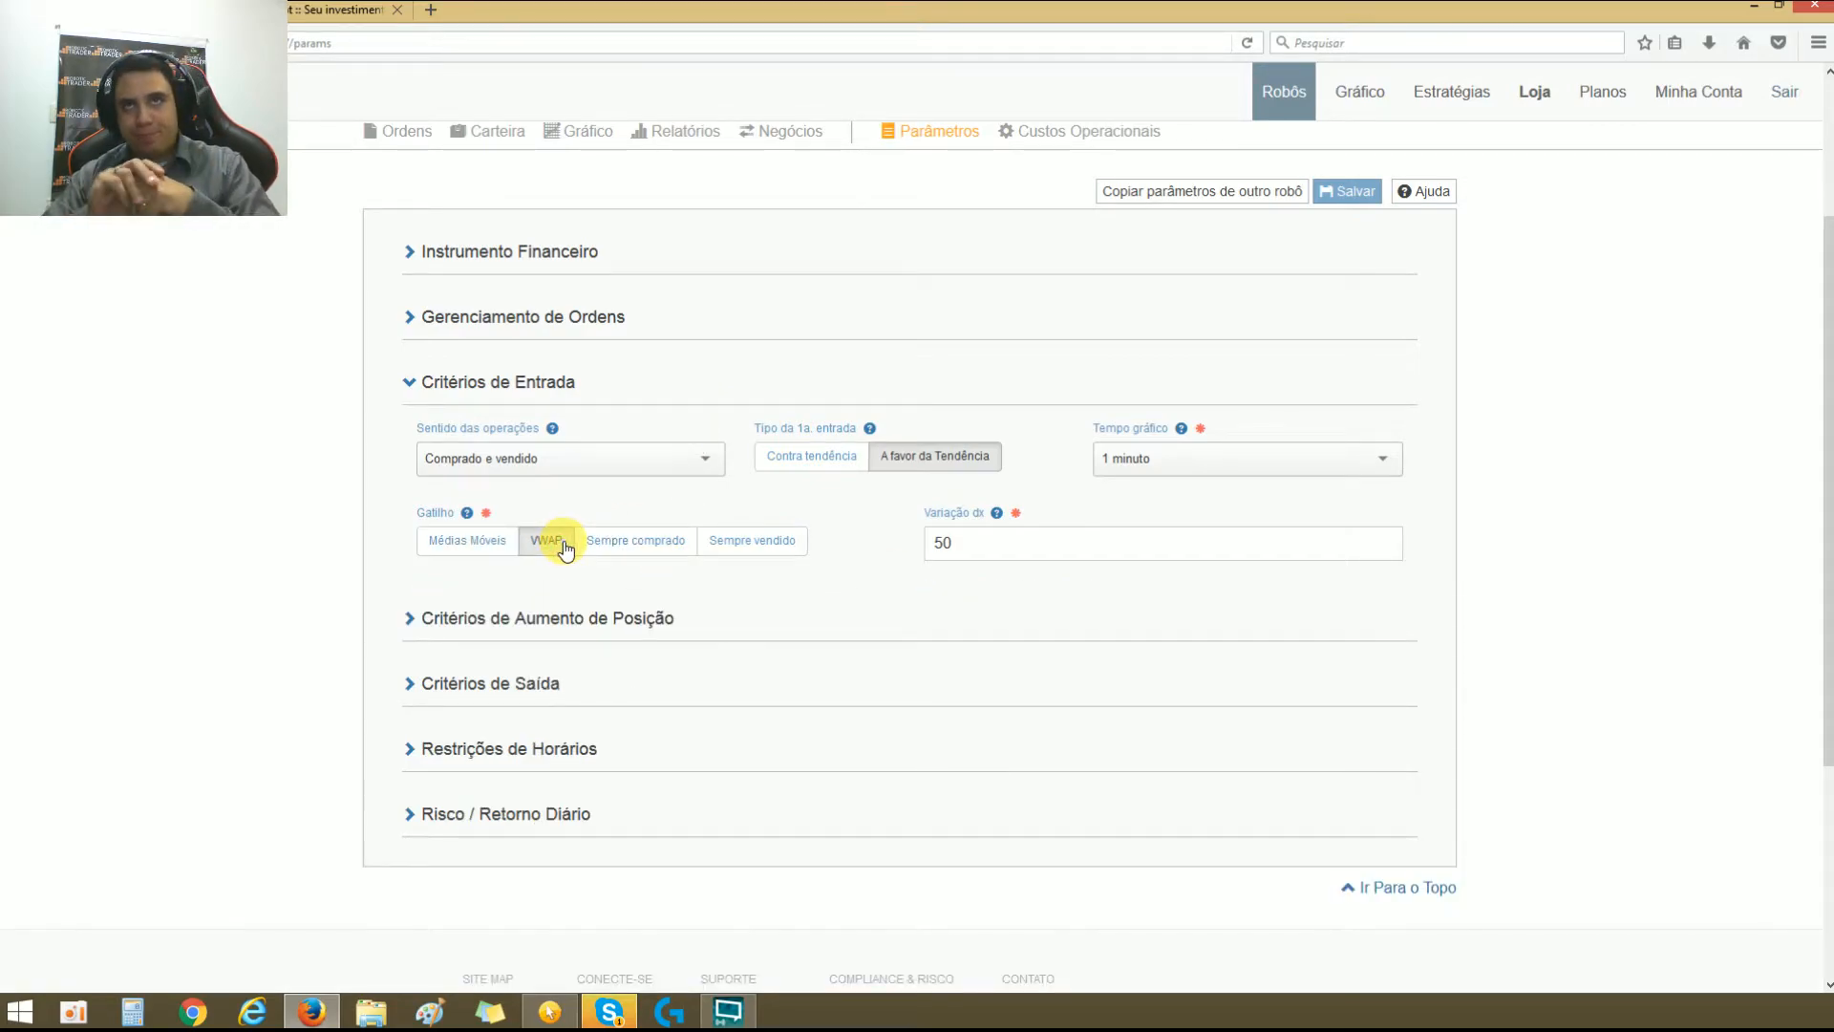
{"action": "left_click", "coordinate": [1170, 449]}
{"action": "left_click", "coordinate": [1072, 457]}
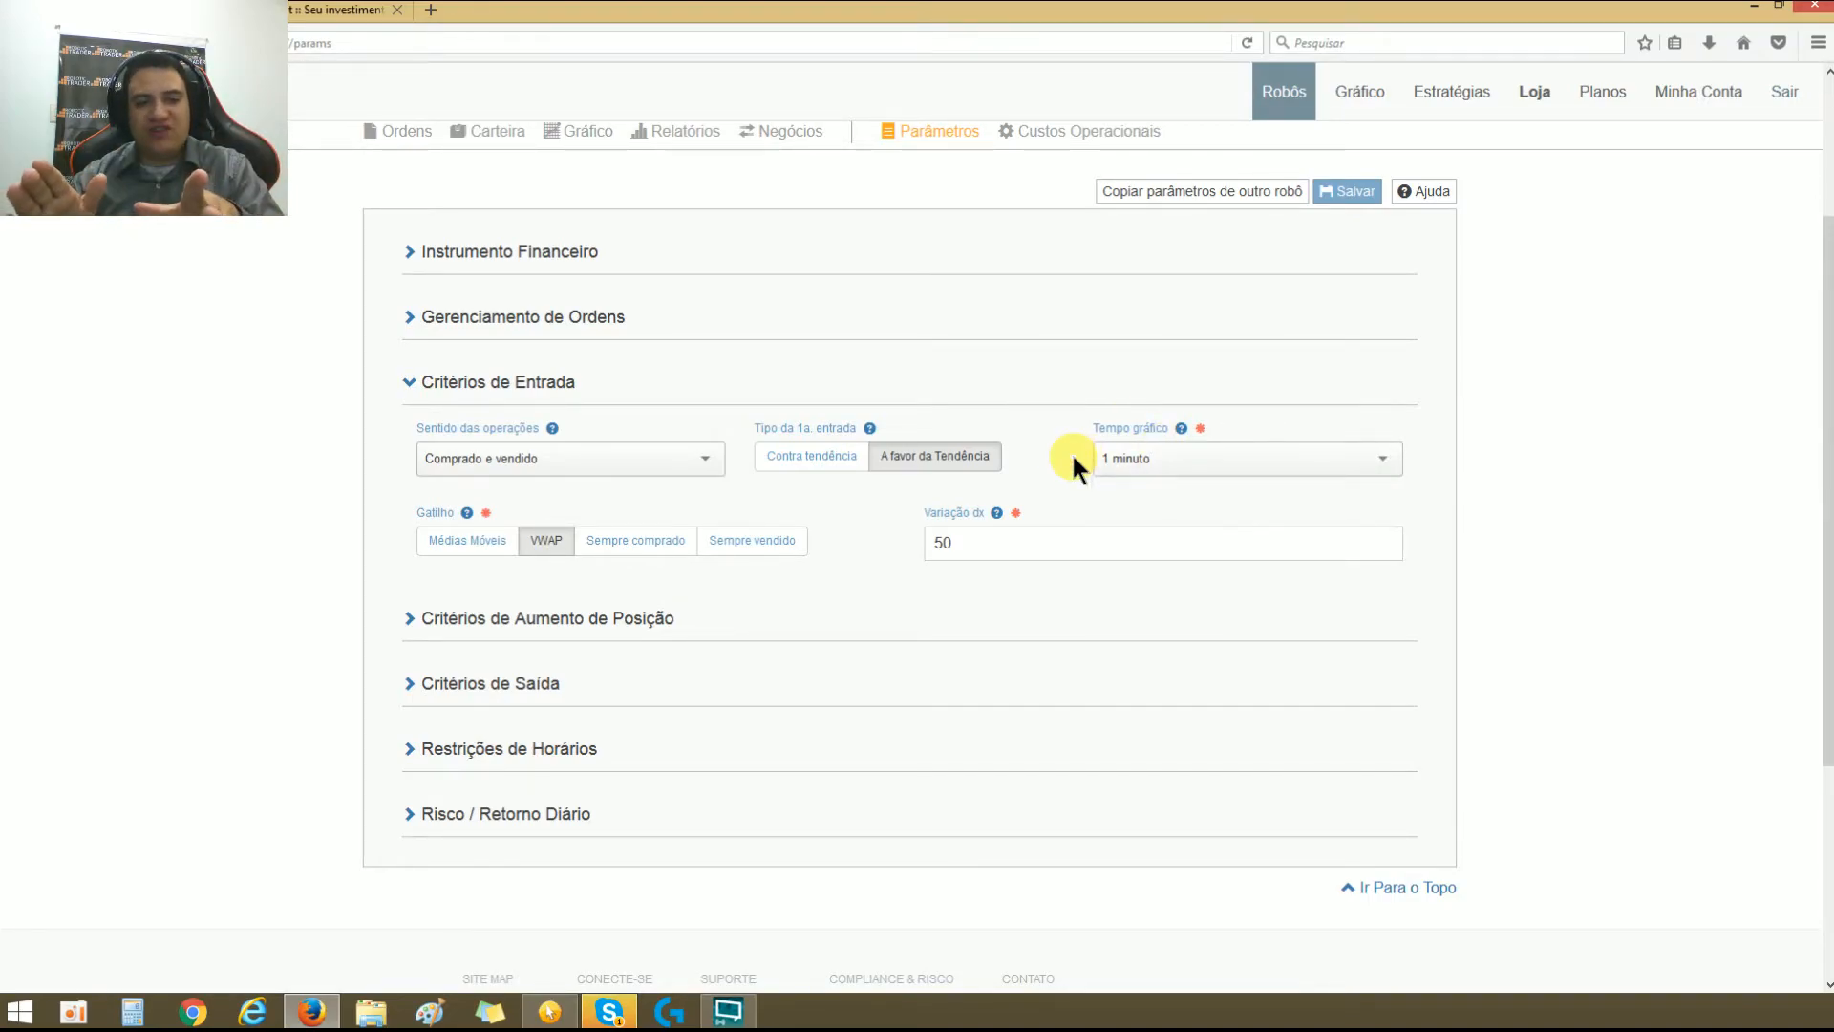
Step: Bring the VWAP line into view on the WINM17 chart and set the chart interval to 5 minutes
{"action": "left_click", "coordinate": [320, 5]}
{"action": "scroll", "coordinate": [1172, 484], "scroll_direction": "down", "scroll_amount": 5}
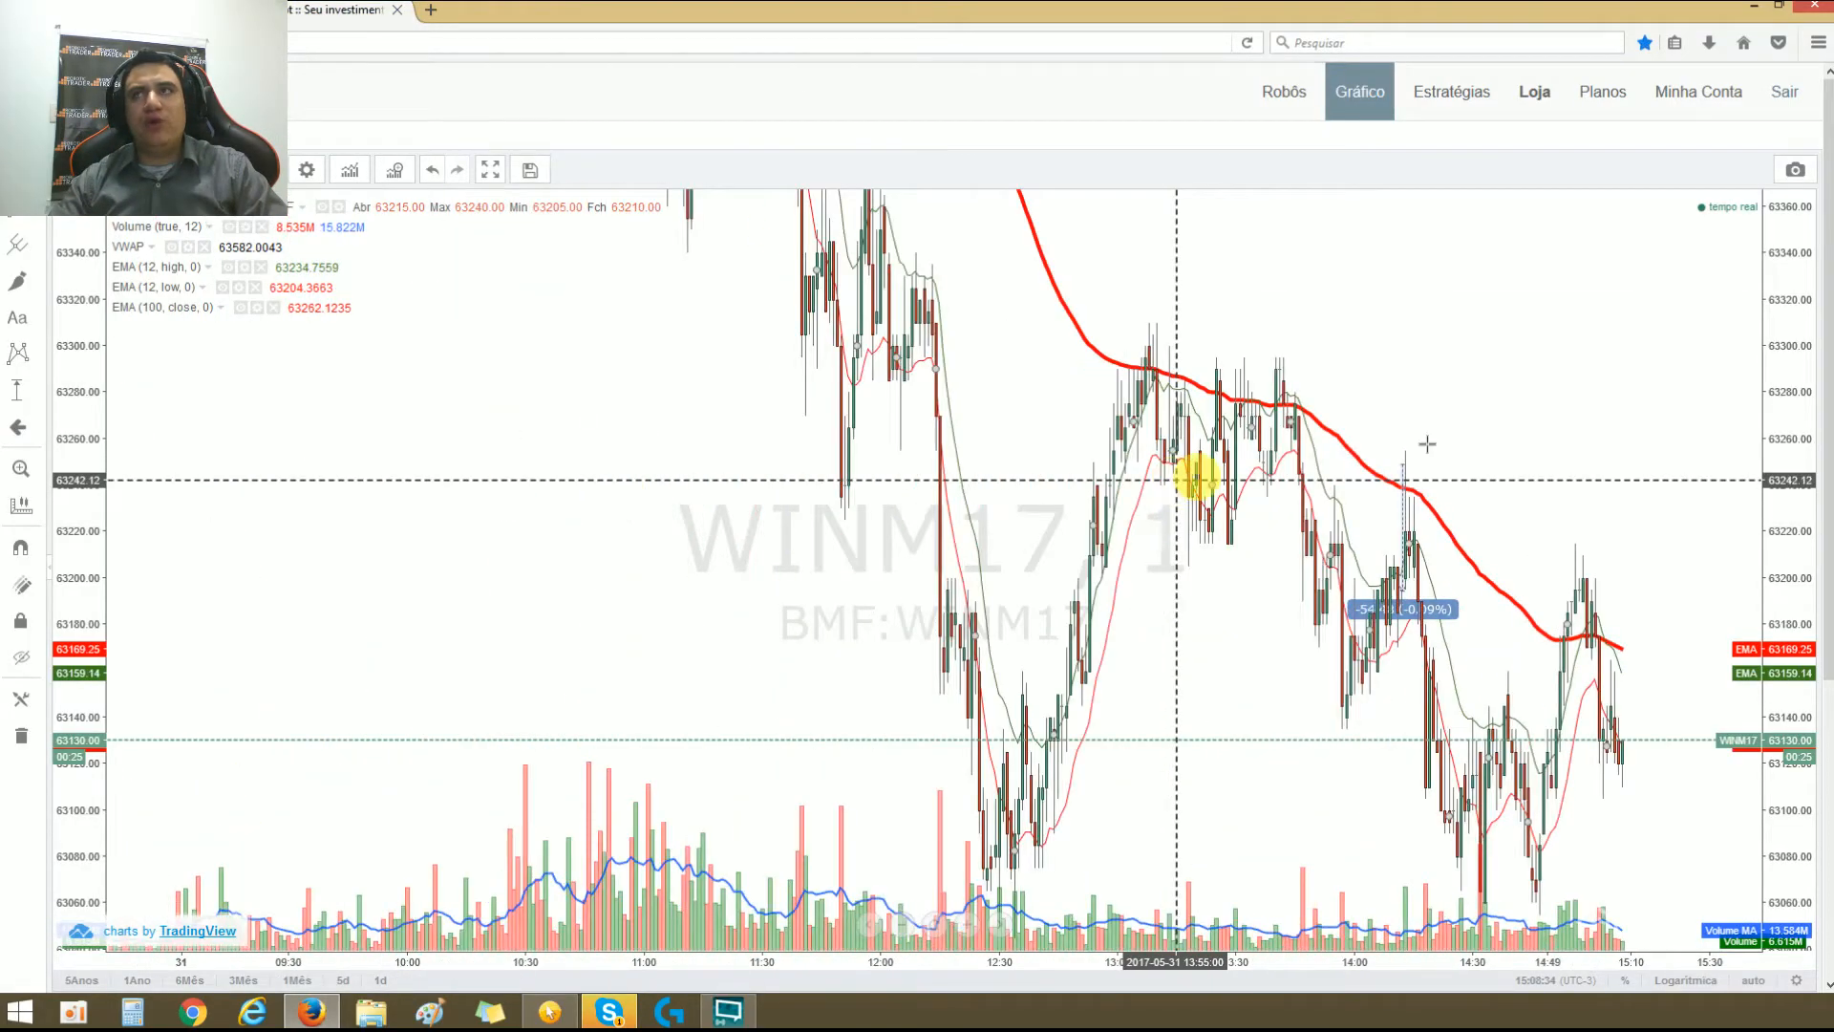
{"action": "left_click_drag", "start_coordinate": [1776, 494], "coordinate": [1666, 765]}
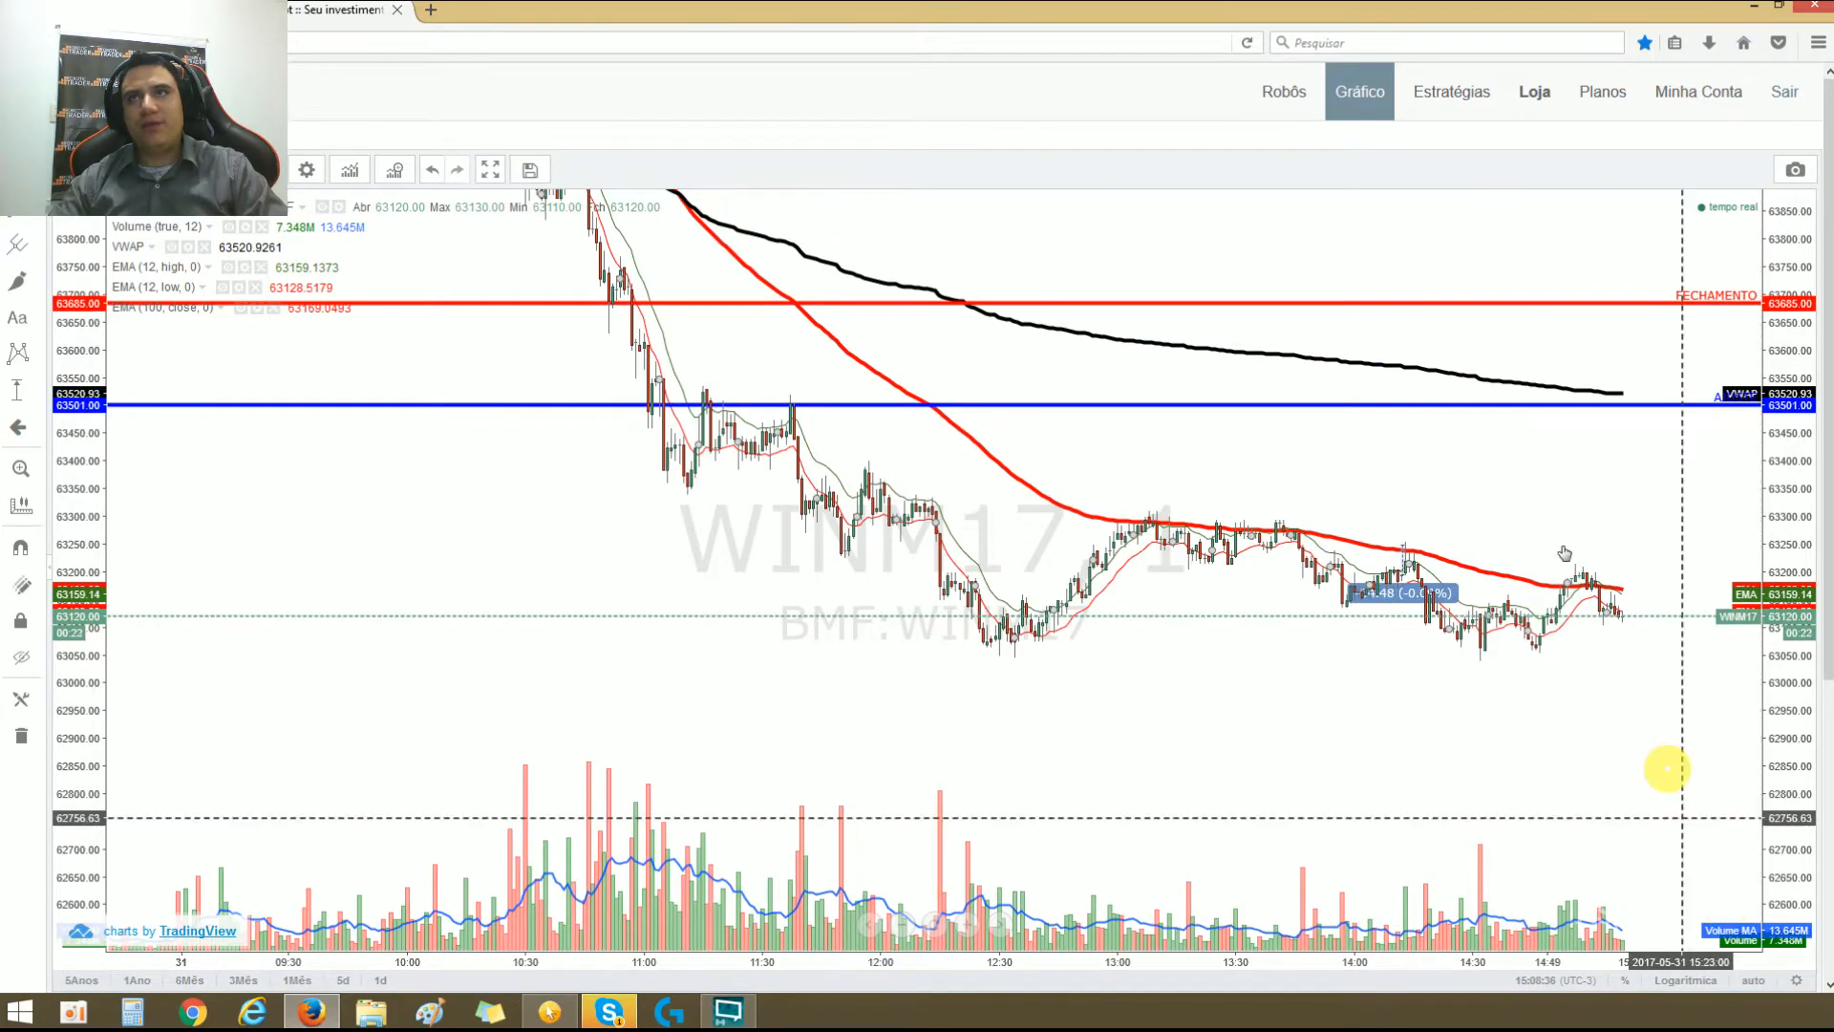
{"action": "left_click_drag", "start_coordinate": [1404, 524], "coordinate": [1252, 606]}
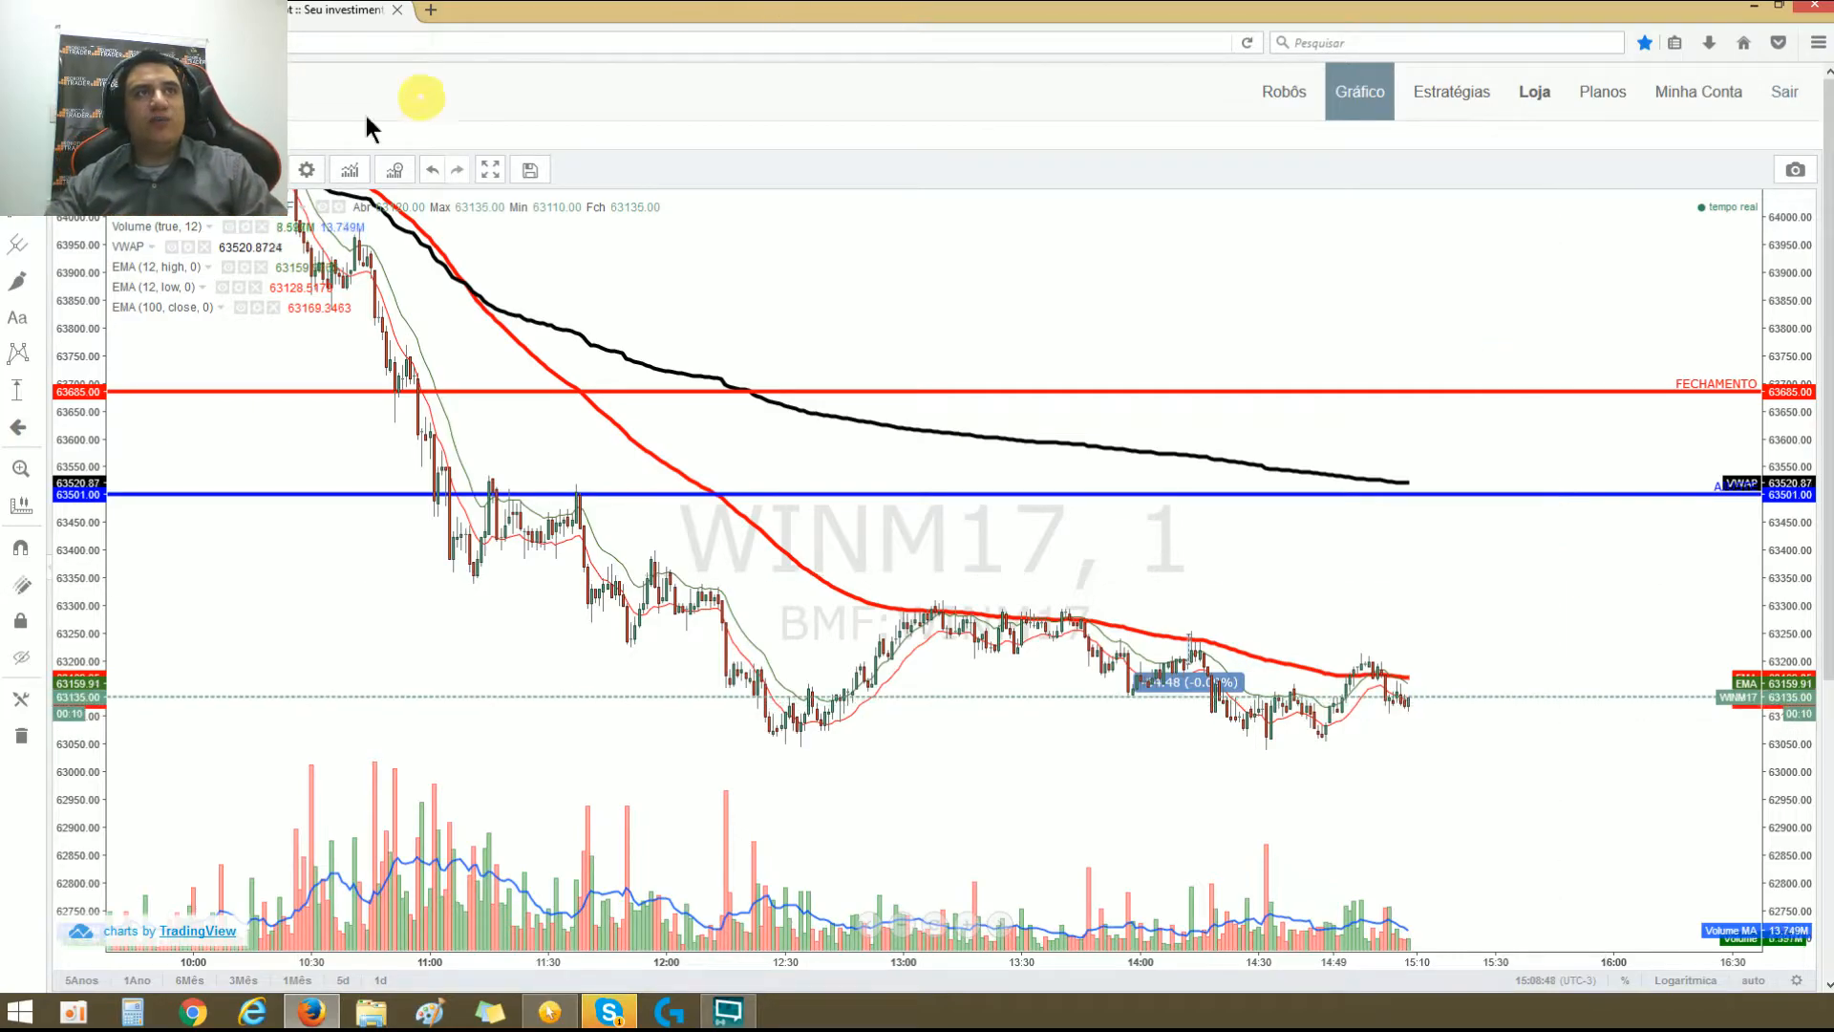
{"action": "left_click", "coordinate": [270, 170]}
{"action": "left_click", "coordinate": [186, 230]}
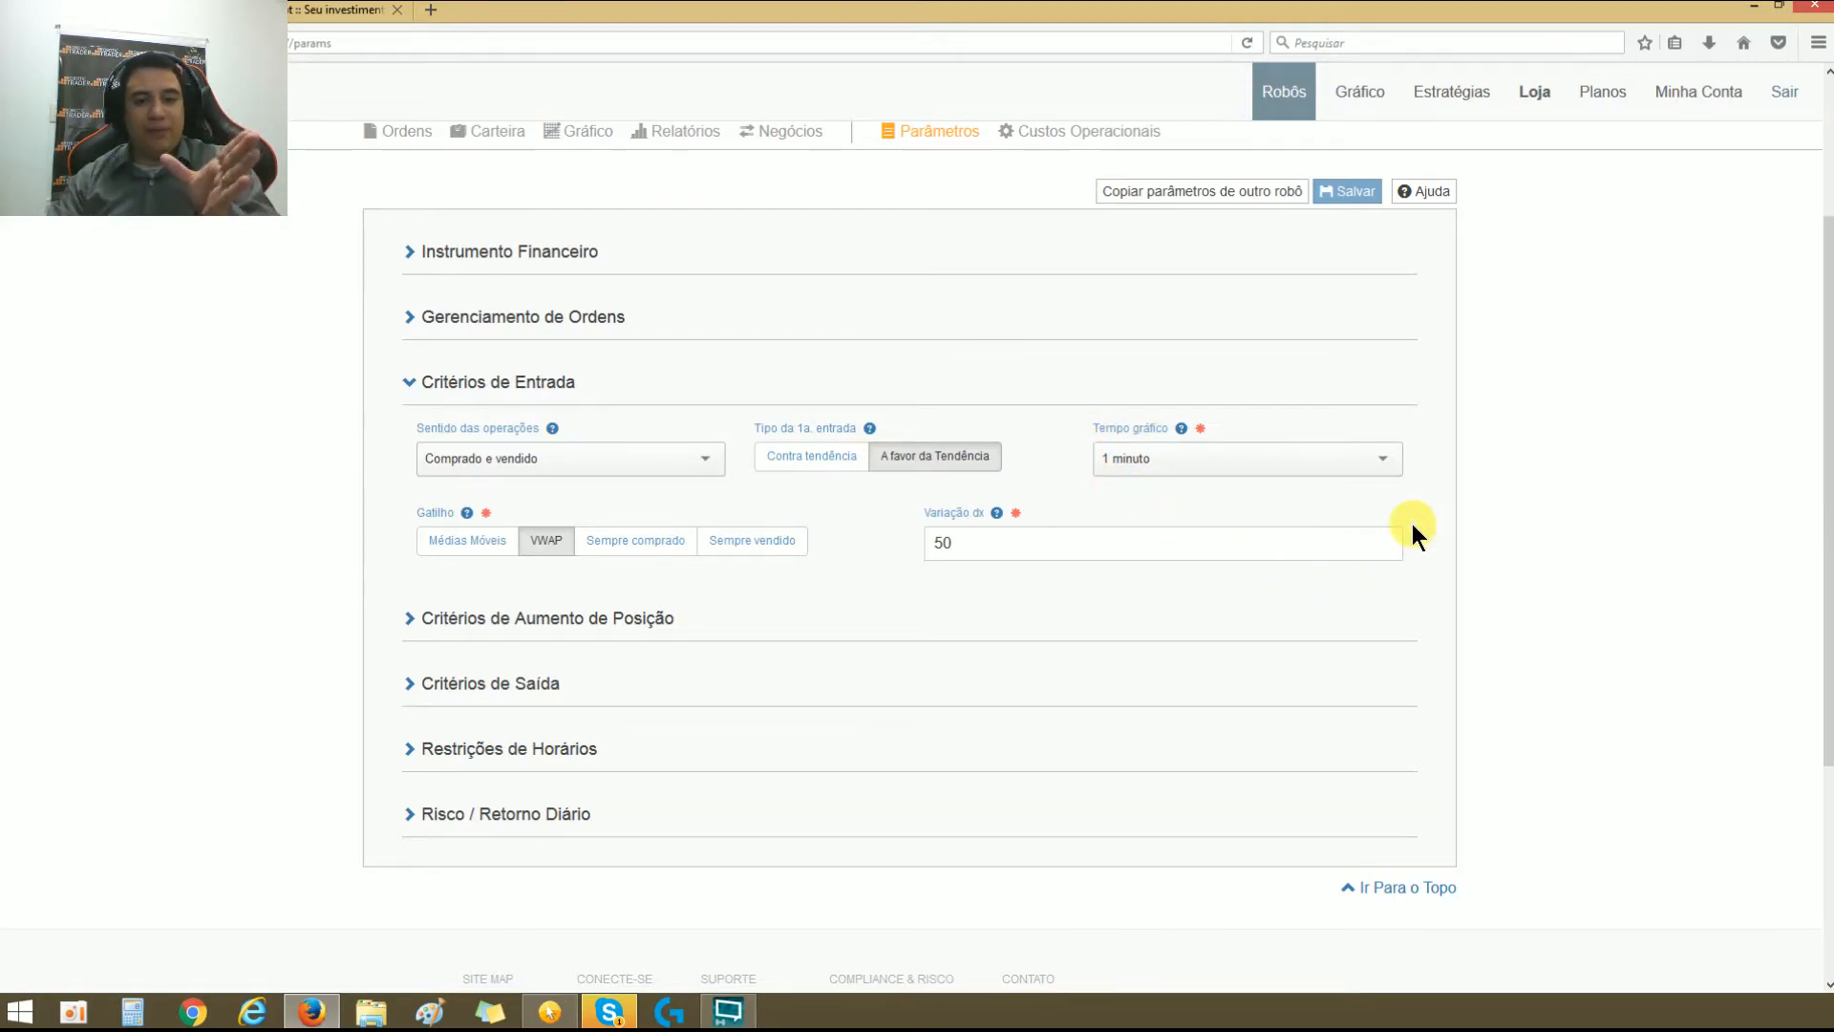
Step: Review the Variação de field in the robot's parameters, and examine the VWAP line on the 5-minute WINM17 chart
{"action": "double_click", "coordinate": [996, 553]}
{"action": "left_click", "coordinate": [1000, 593]}
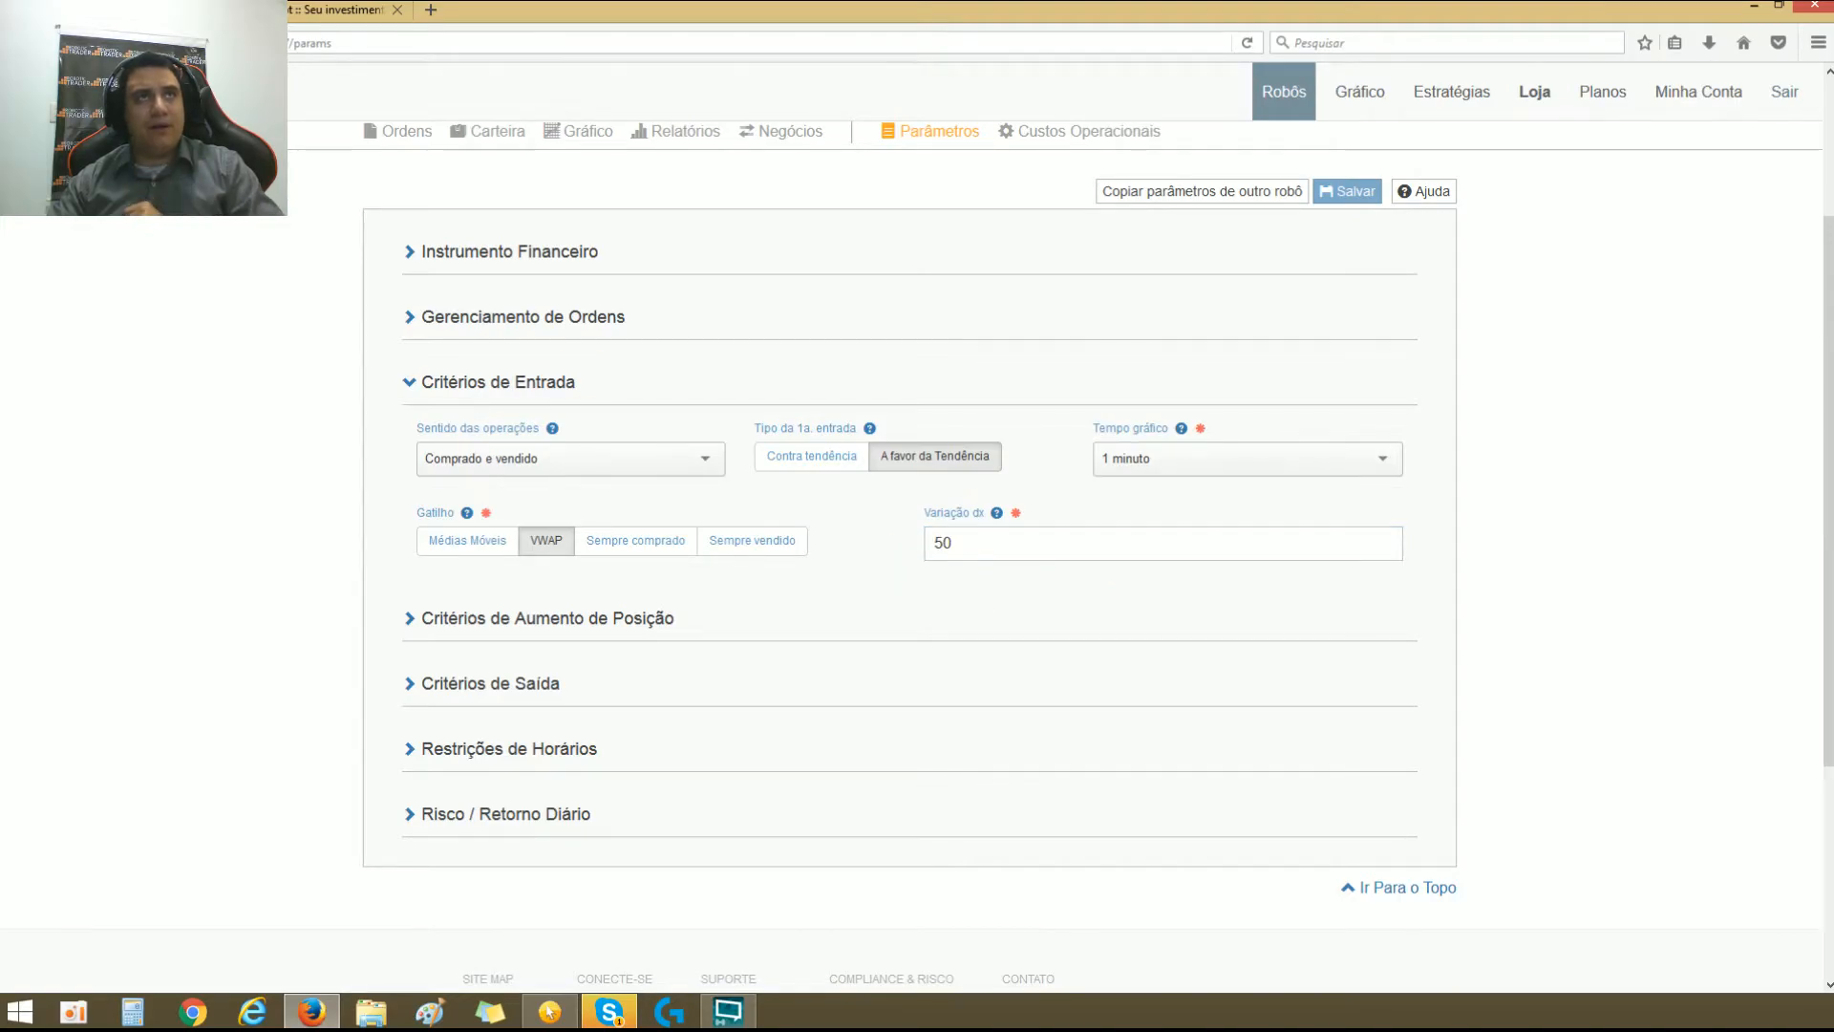
{"action": "left_click", "coordinate": [330, 8]}
{"action": "left_click_drag", "start_coordinate": [1069, 458], "coordinate": [1011, 473]}
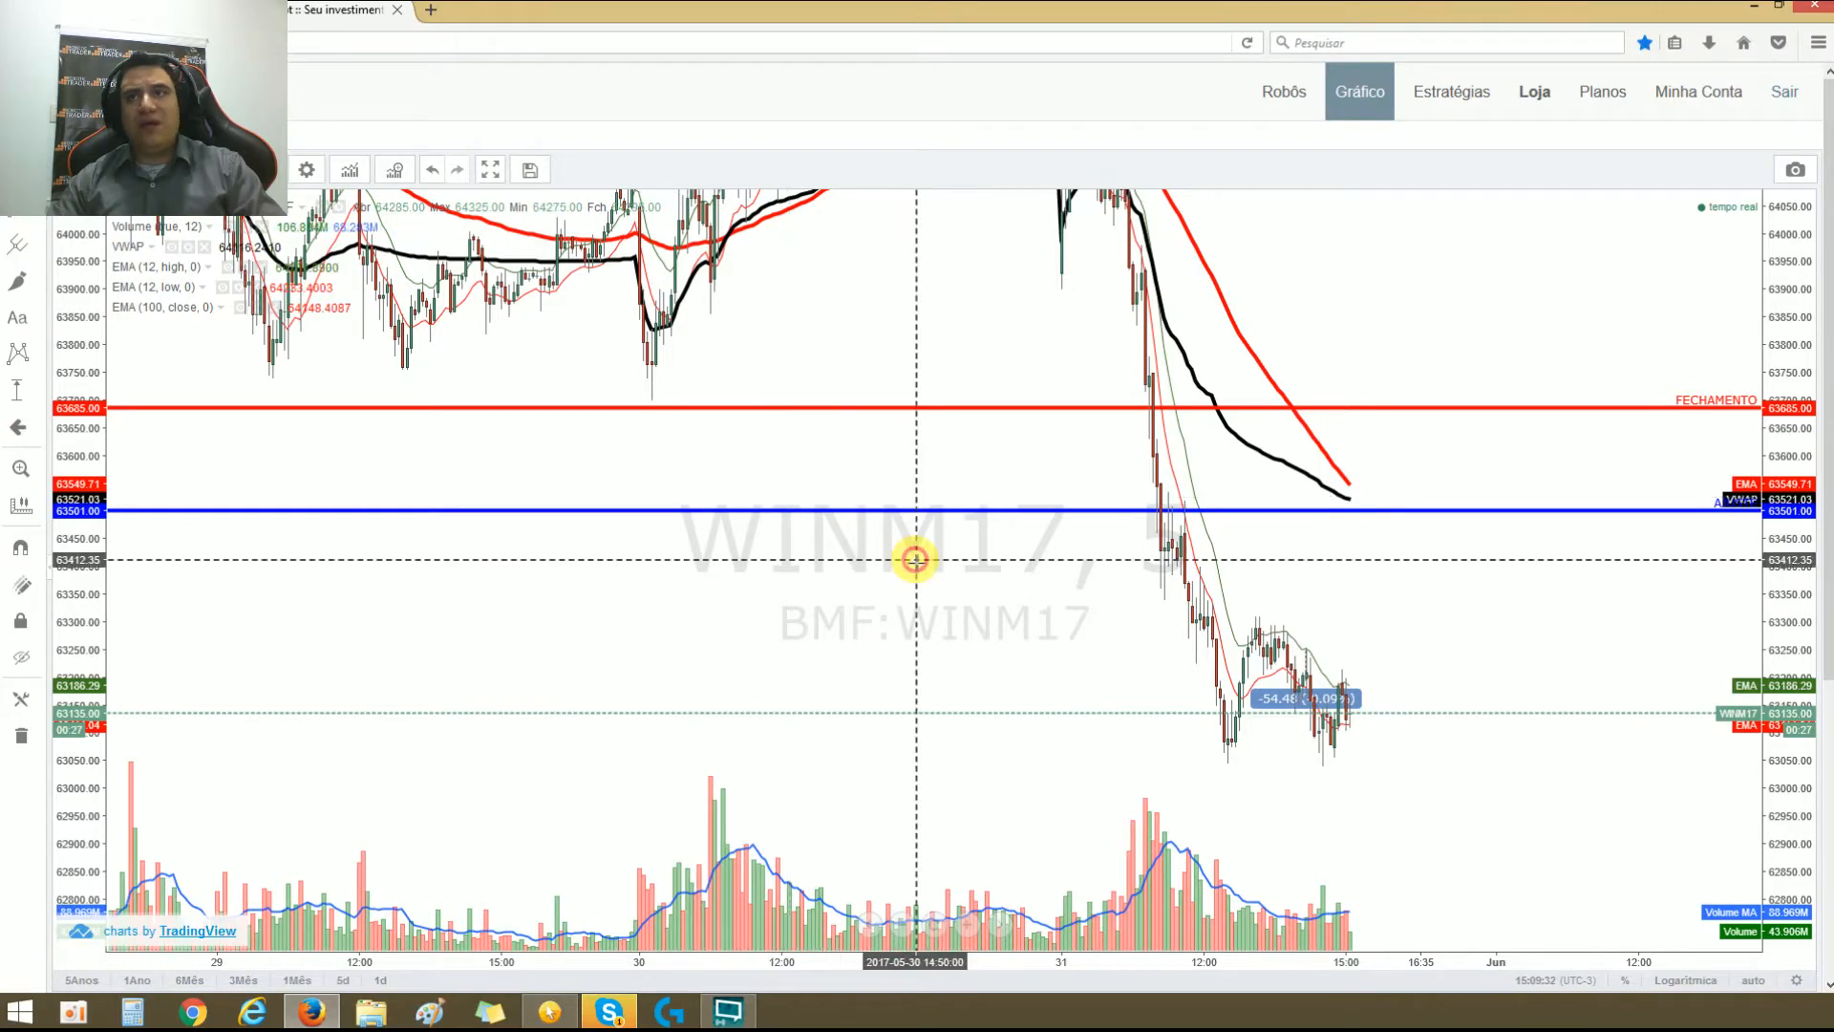
{"action": "scroll", "coordinate": [917, 552], "scroll_direction": "up", "scroll_amount": 2}
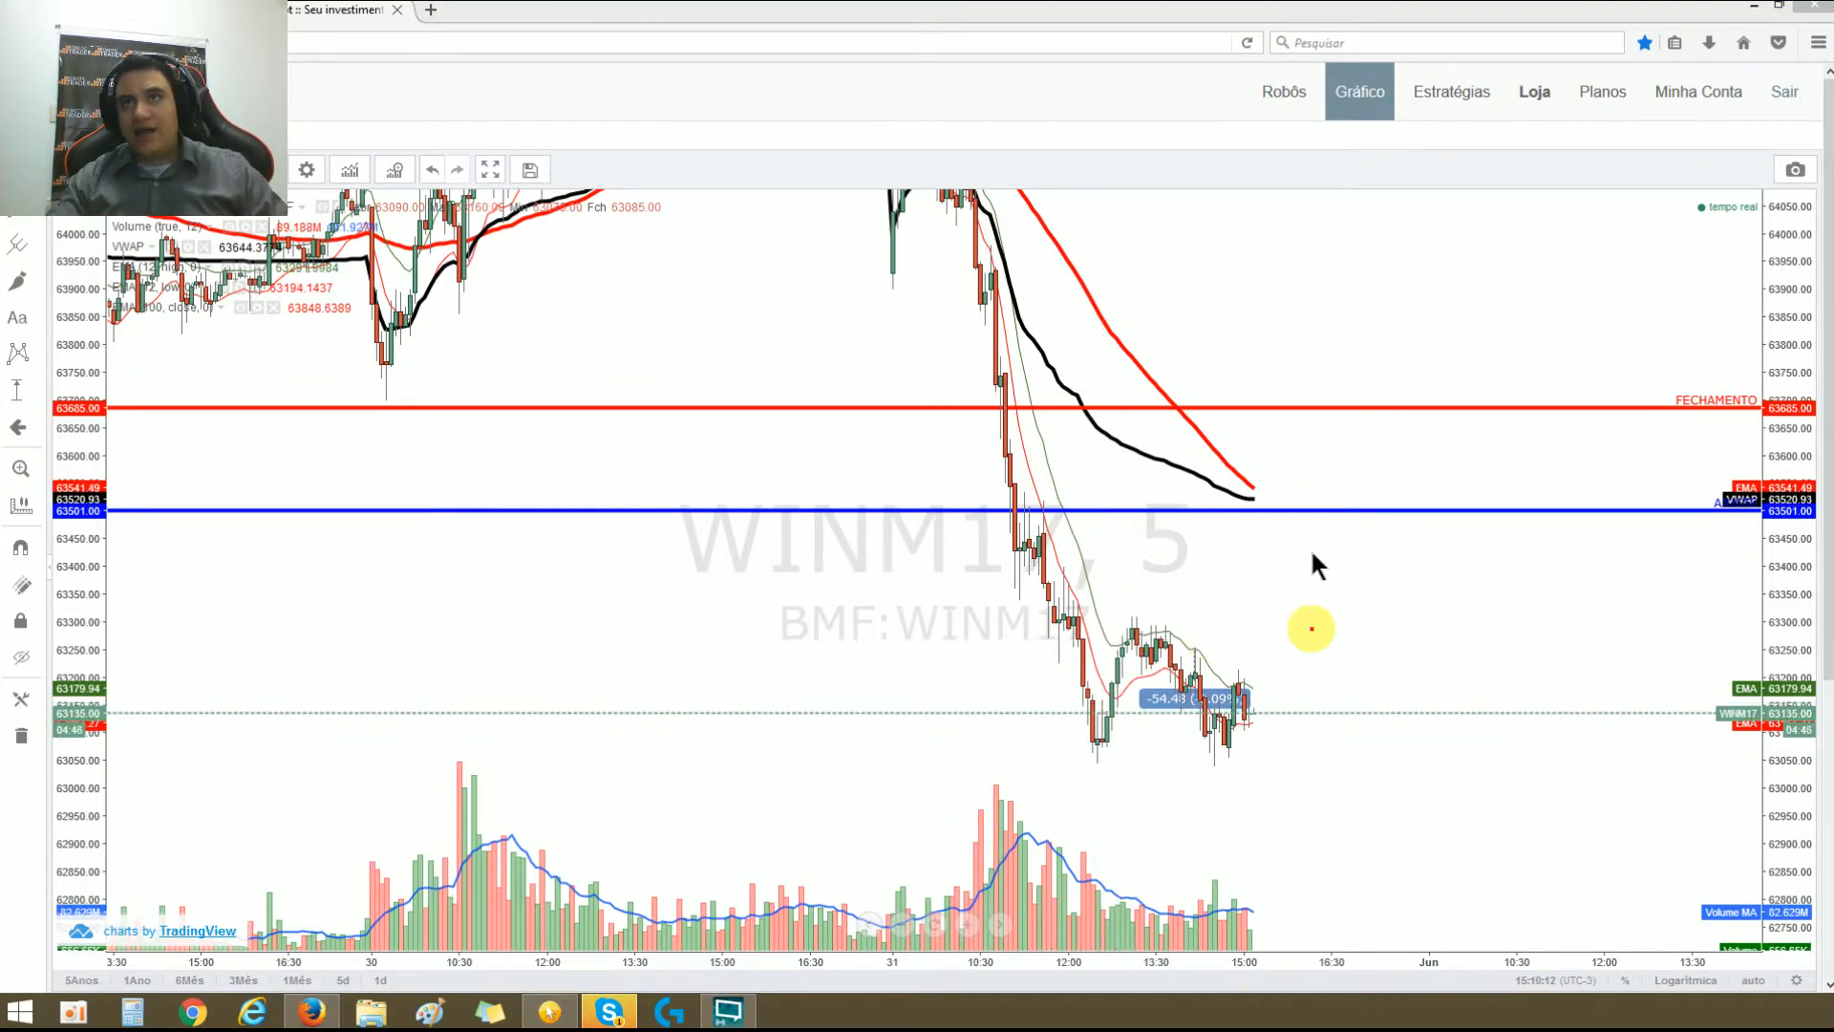
Step: Draw band lines near 63625 and 63410 around the VWAP, with a zigzag price path and an extended VWAP line between them
{"action": "left_click_drag", "start_coordinate": [1224, 451], "coordinate": [1740, 431]}
{"action": "left_click_drag", "start_coordinate": [1224, 555], "coordinate": [1796, 553]}
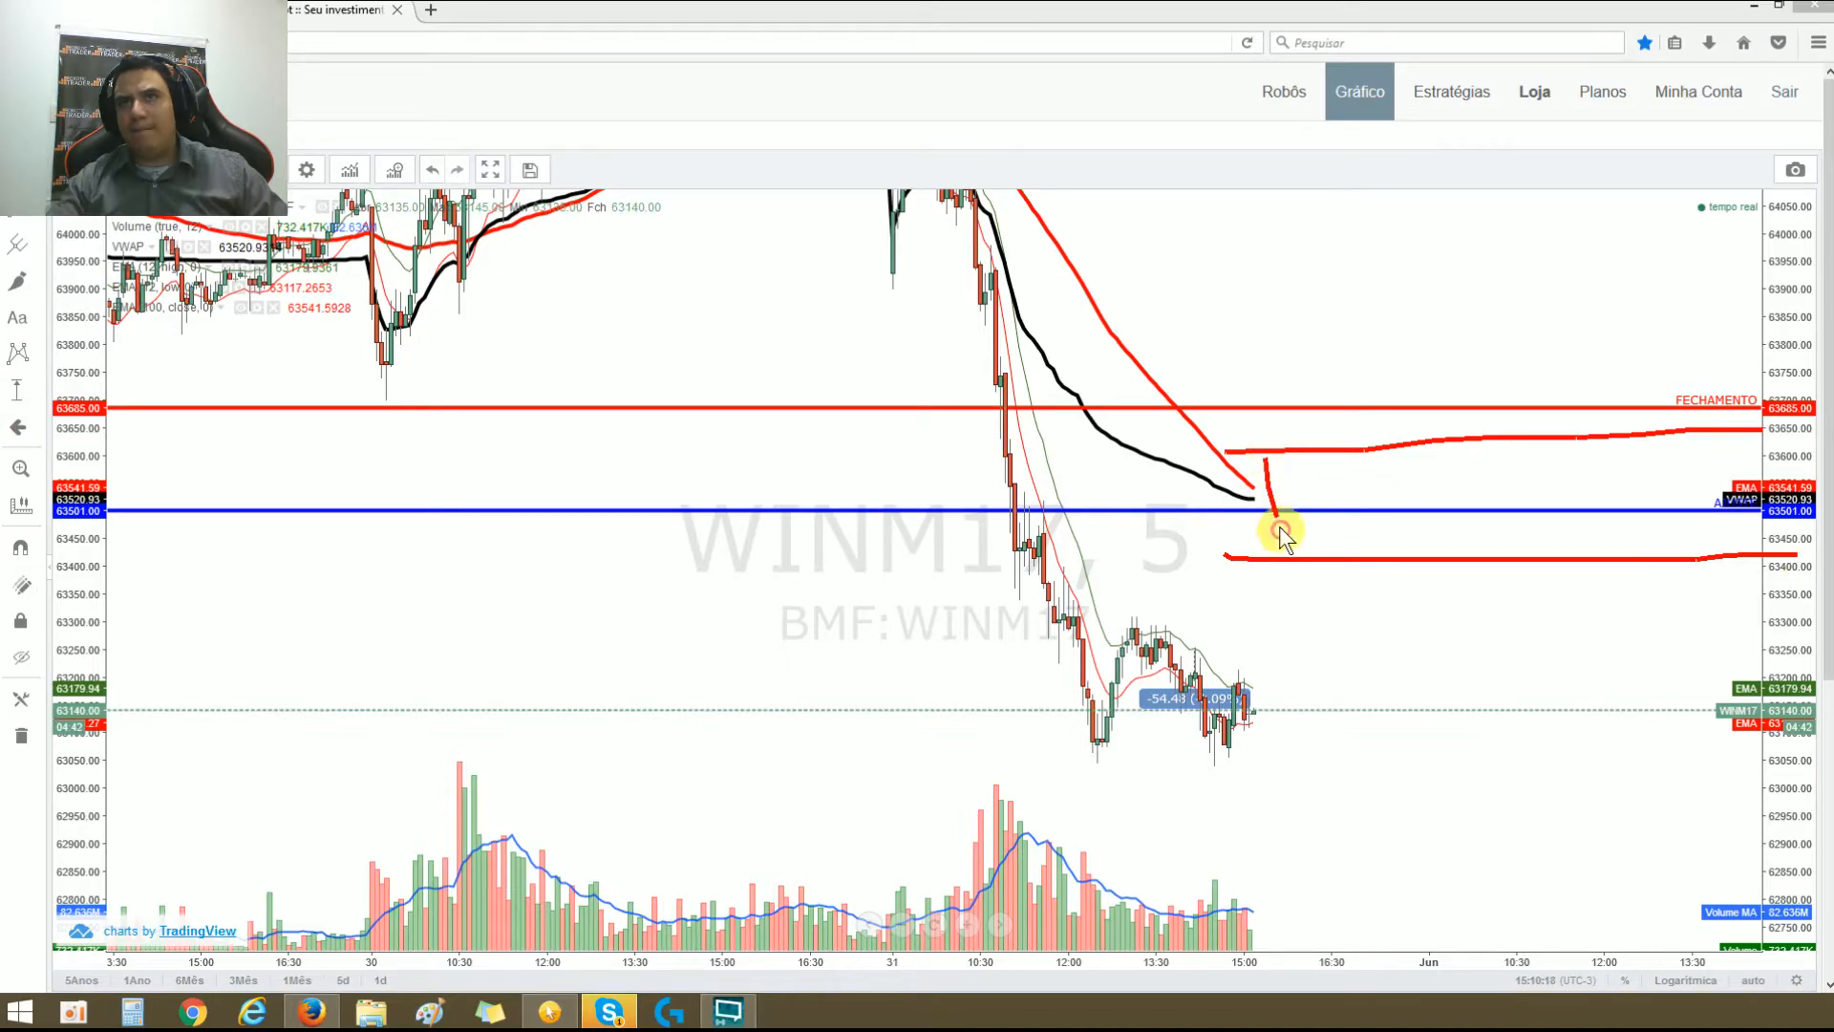
{"action": "mouse_move", "coordinate": [1335, 460]}
{"action": "left_mouse_down"}
{"action": "mouse_move", "coordinate": [1378, 576]}
{"action": "mouse_move", "coordinate": [1427, 441]}
{"action": "mouse_move", "coordinate": [1487, 541]}
{"action": "mouse_move", "coordinate": [1515, 445]}
{"action": "mouse_move", "coordinate": [1593, 556]}
{"action": "left_mouse_up"}
{"action": "mouse_move", "coordinate": [1627, 452]}
{"action": "left_mouse_down"}
{"action": "mouse_move", "coordinate": [1677, 547]}
{"action": "mouse_move", "coordinate": [1698, 432]}
{"action": "mouse_move", "coordinate": [1720, 506]}
{"action": "left_mouse_up"}
{"action": "mouse_move", "coordinate": [1242, 491]}
{"action": "left_mouse_down"}
{"action": "mouse_move", "coordinate": [1535, 474]}
{"action": "mouse_move", "coordinate": [1814, 501]}
{"action": "left_mouse_up"}
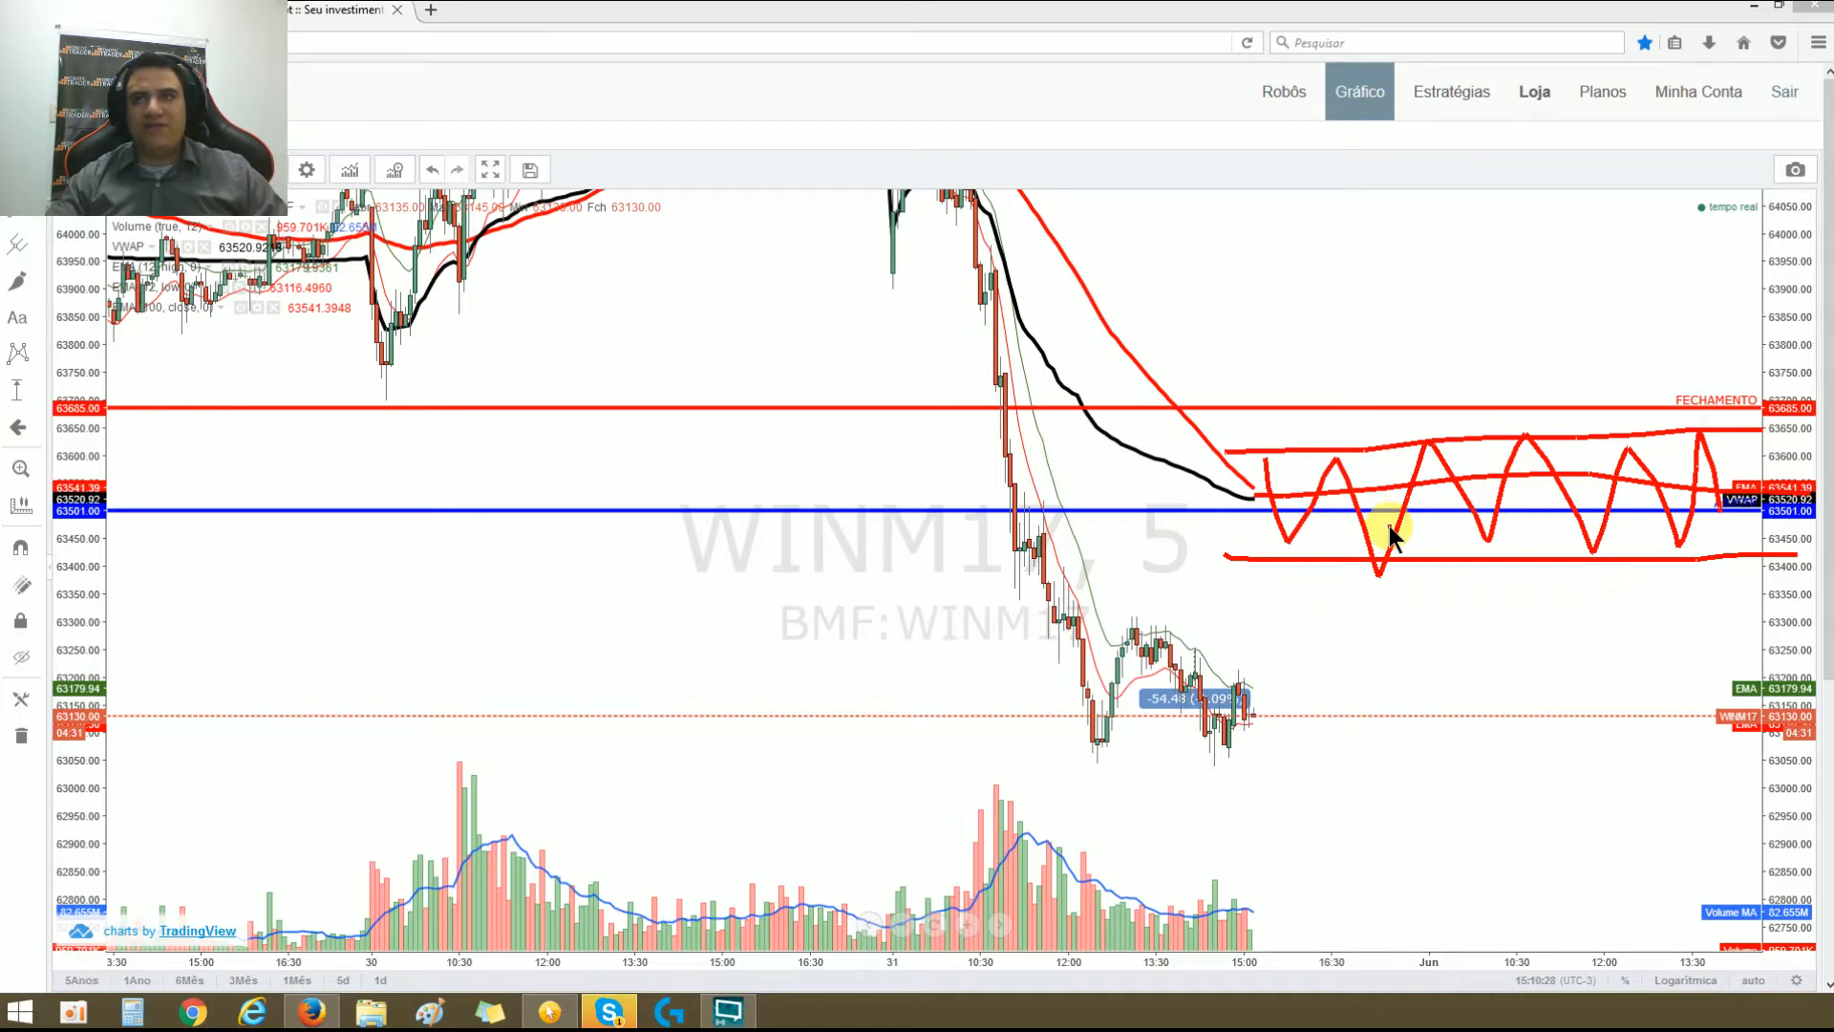
Step: Mark moves beyond both band lines and the steep fall, add a smaller zigzag between the bands, and clear the annotations
{"action": "mouse_move", "coordinate": [1252, 495]}
{"action": "left_mouse_down"}
{"action": "mouse_move", "coordinate": [1260, 435]}
{"action": "mouse_move", "coordinate": [1292, 441]}
{"action": "left_mouse_up"}
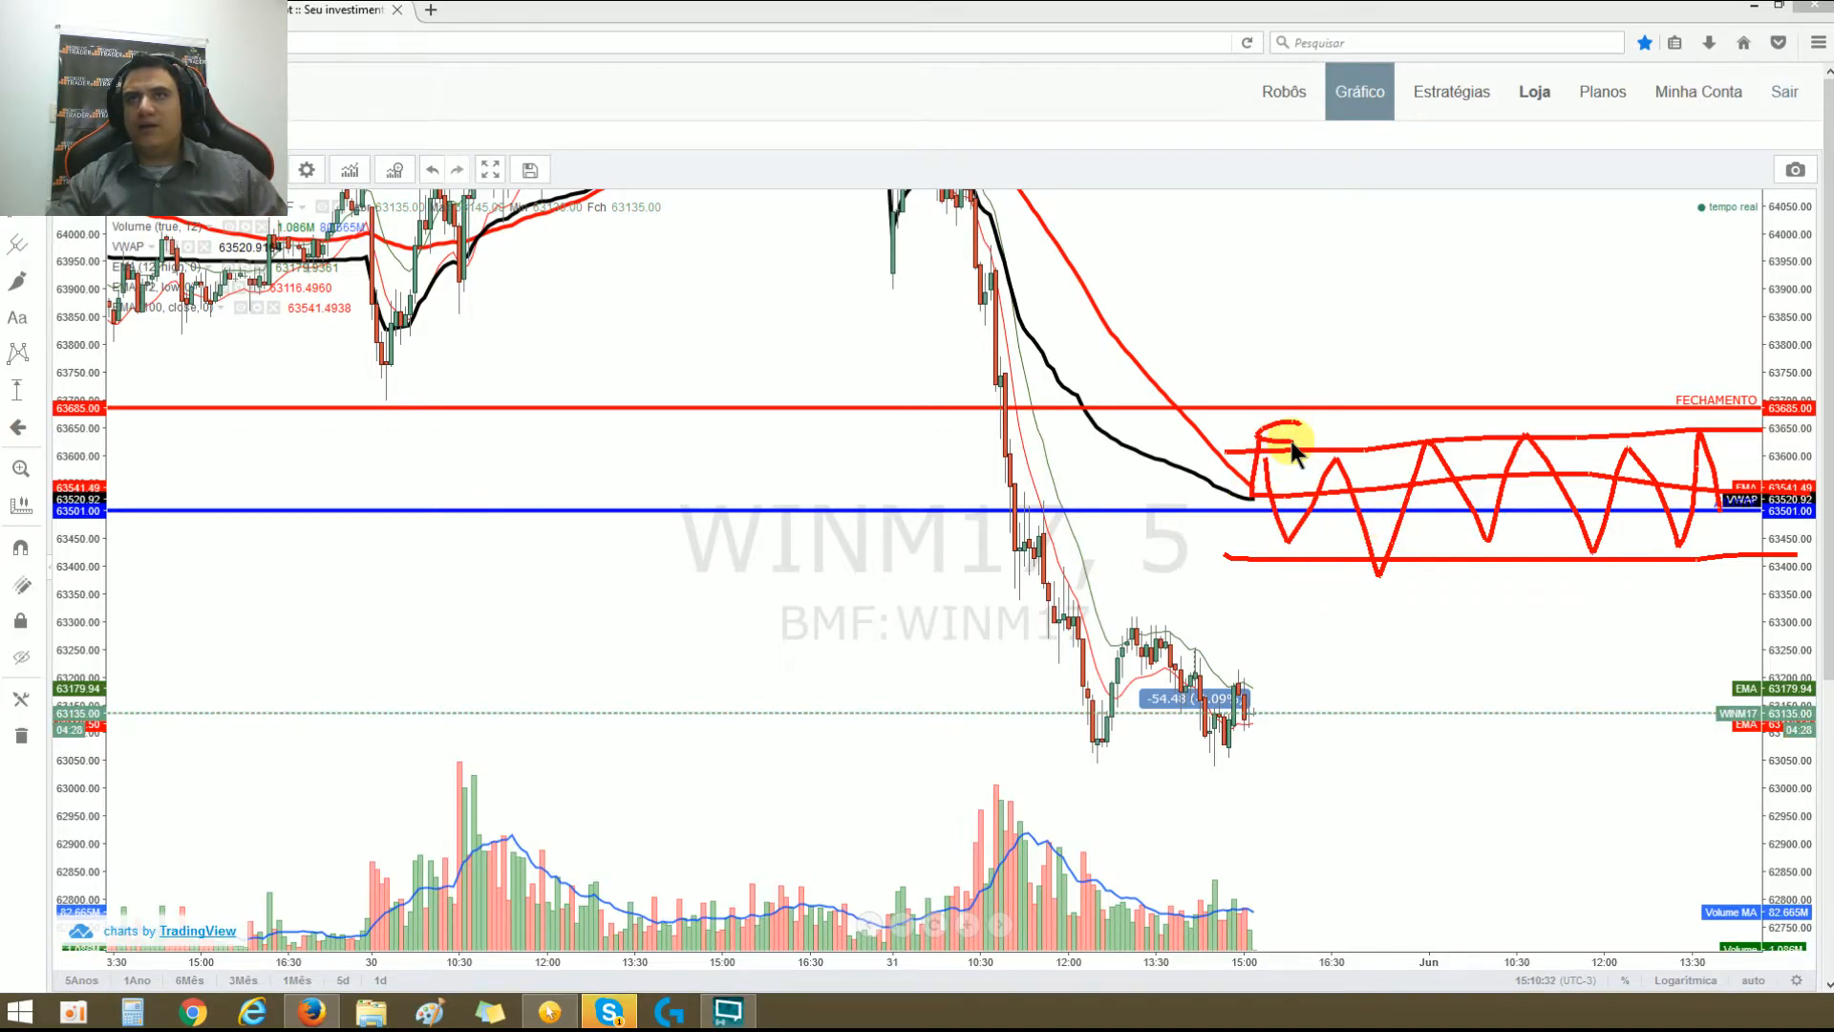
{"action": "left_click_drag", "start_coordinate": [993, 307], "coordinate": [1017, 424]}
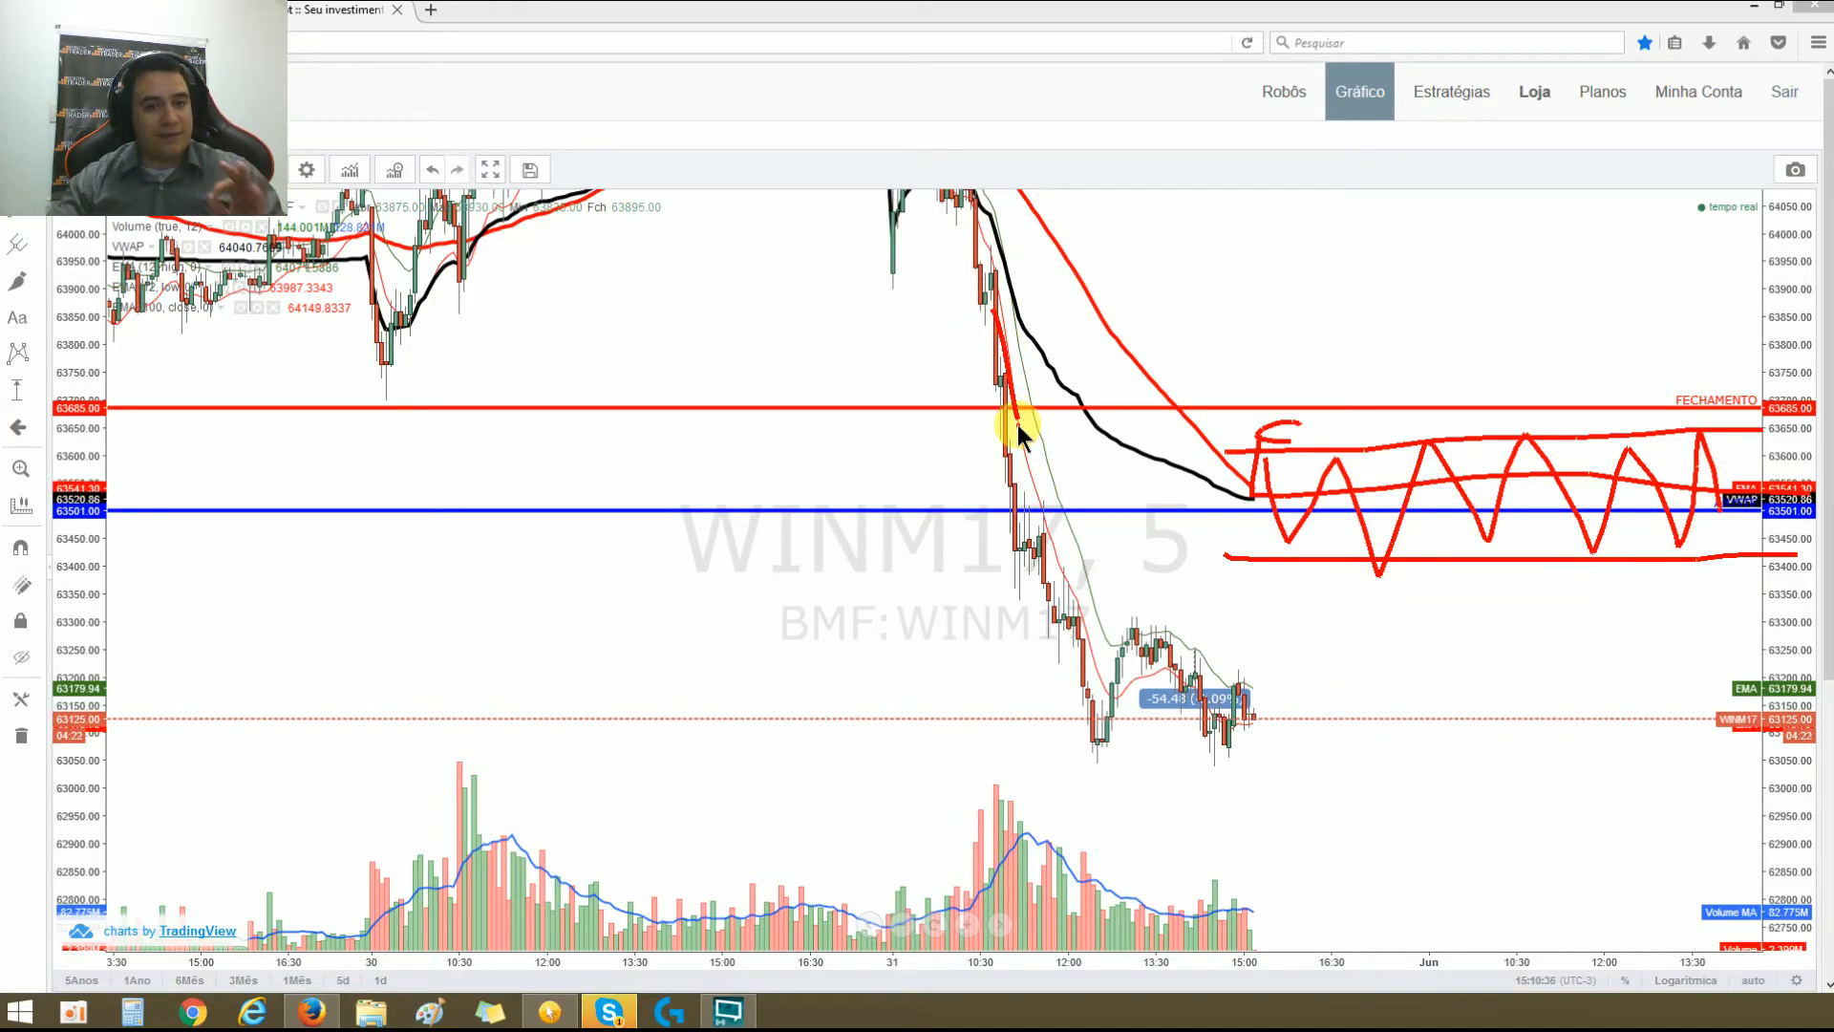
{"action": "mouse_move", "coordinate": [1201, 563]}
{"action": "left_mouse_down"}
{"action": "mouse_move", "coordinate": [1249, 574]}
{"action": "mouse_move", "coordinate": [1309, 634]}
{"action": "mouse_move", "coordinate": [1351, 579]}
{"action": "left_mouse_up"}
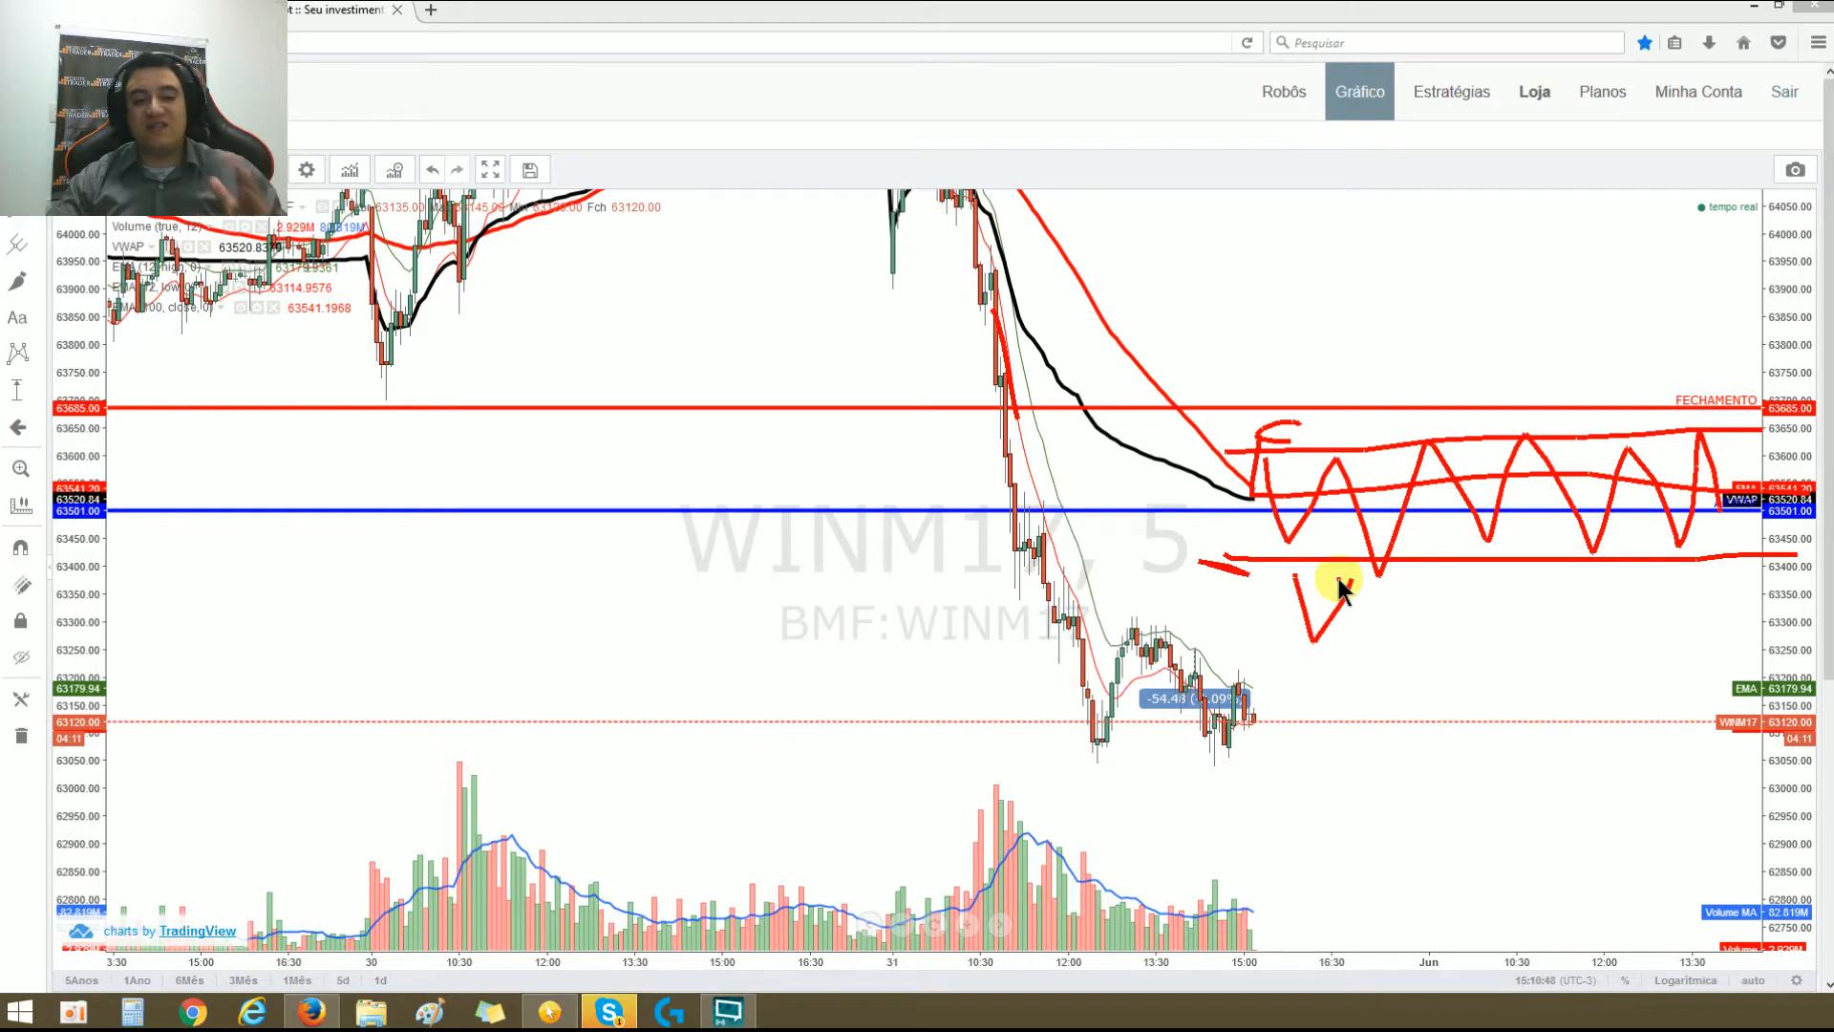
{"action": "left_click_drag", "start_coordinate": [1289, 466], "coordinate": [1686, 497]}
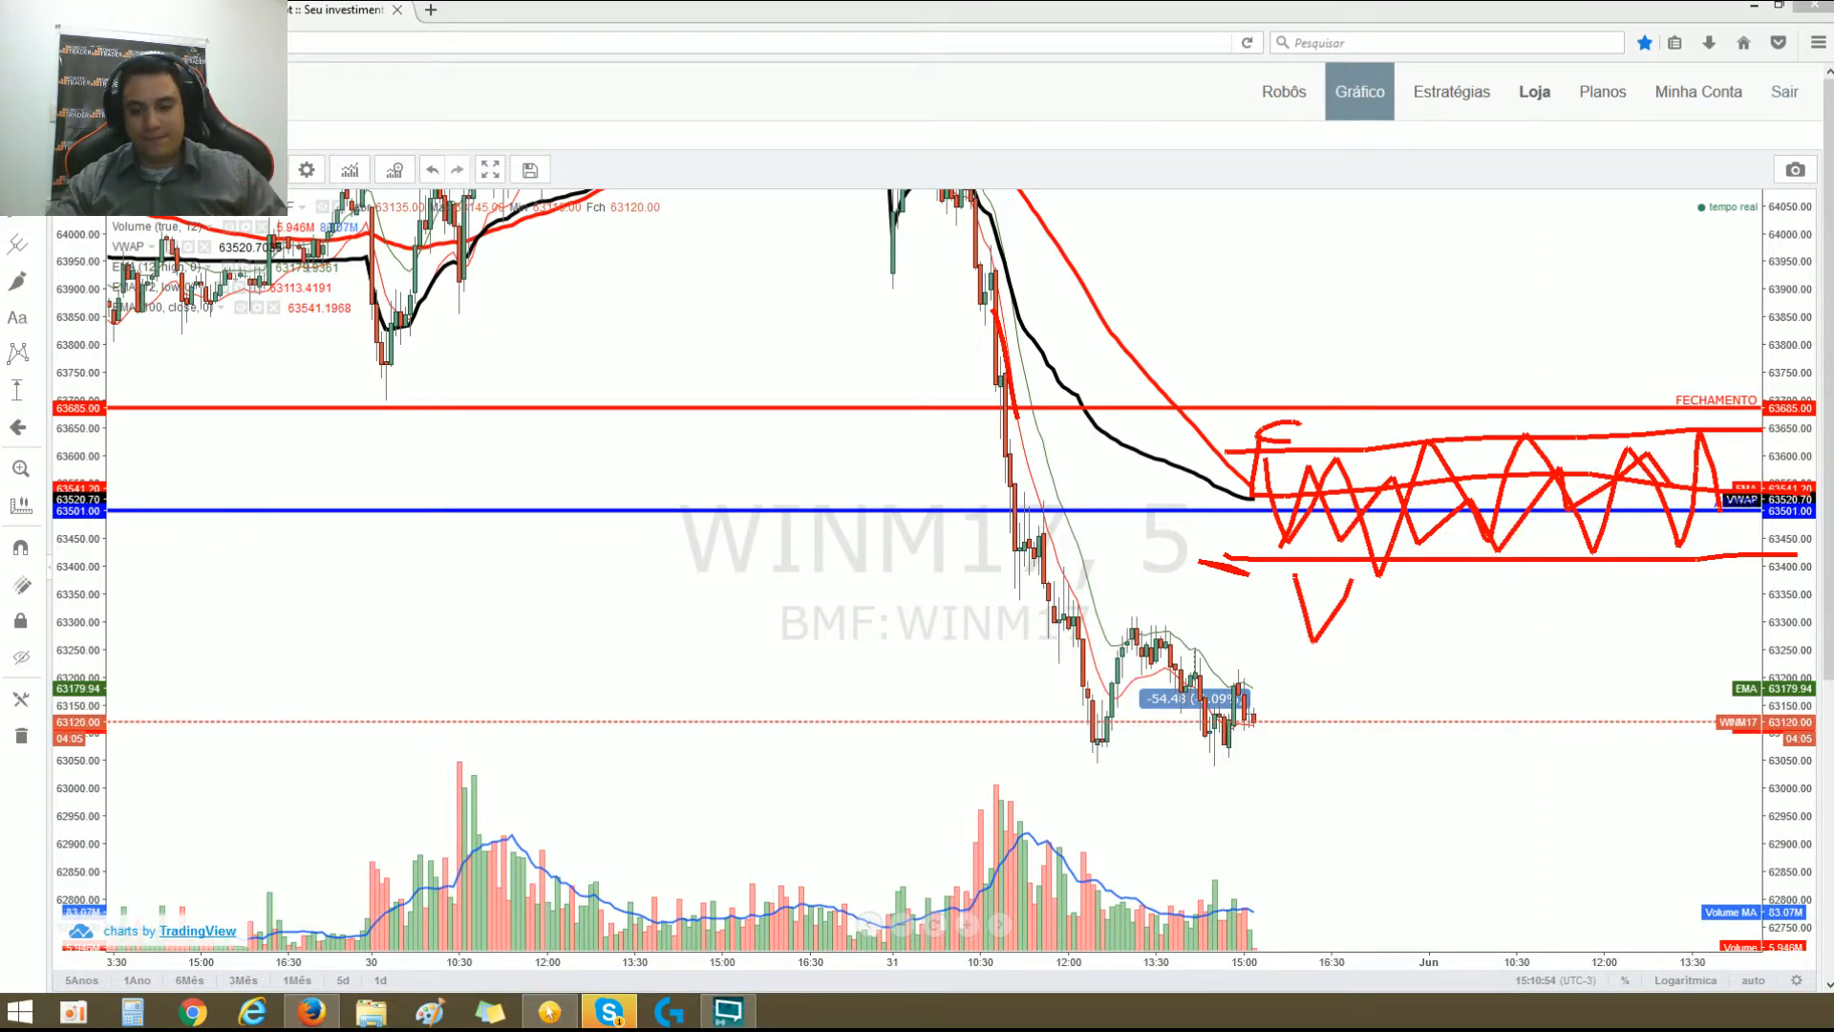
{"action": "key", "text": "Escape"}
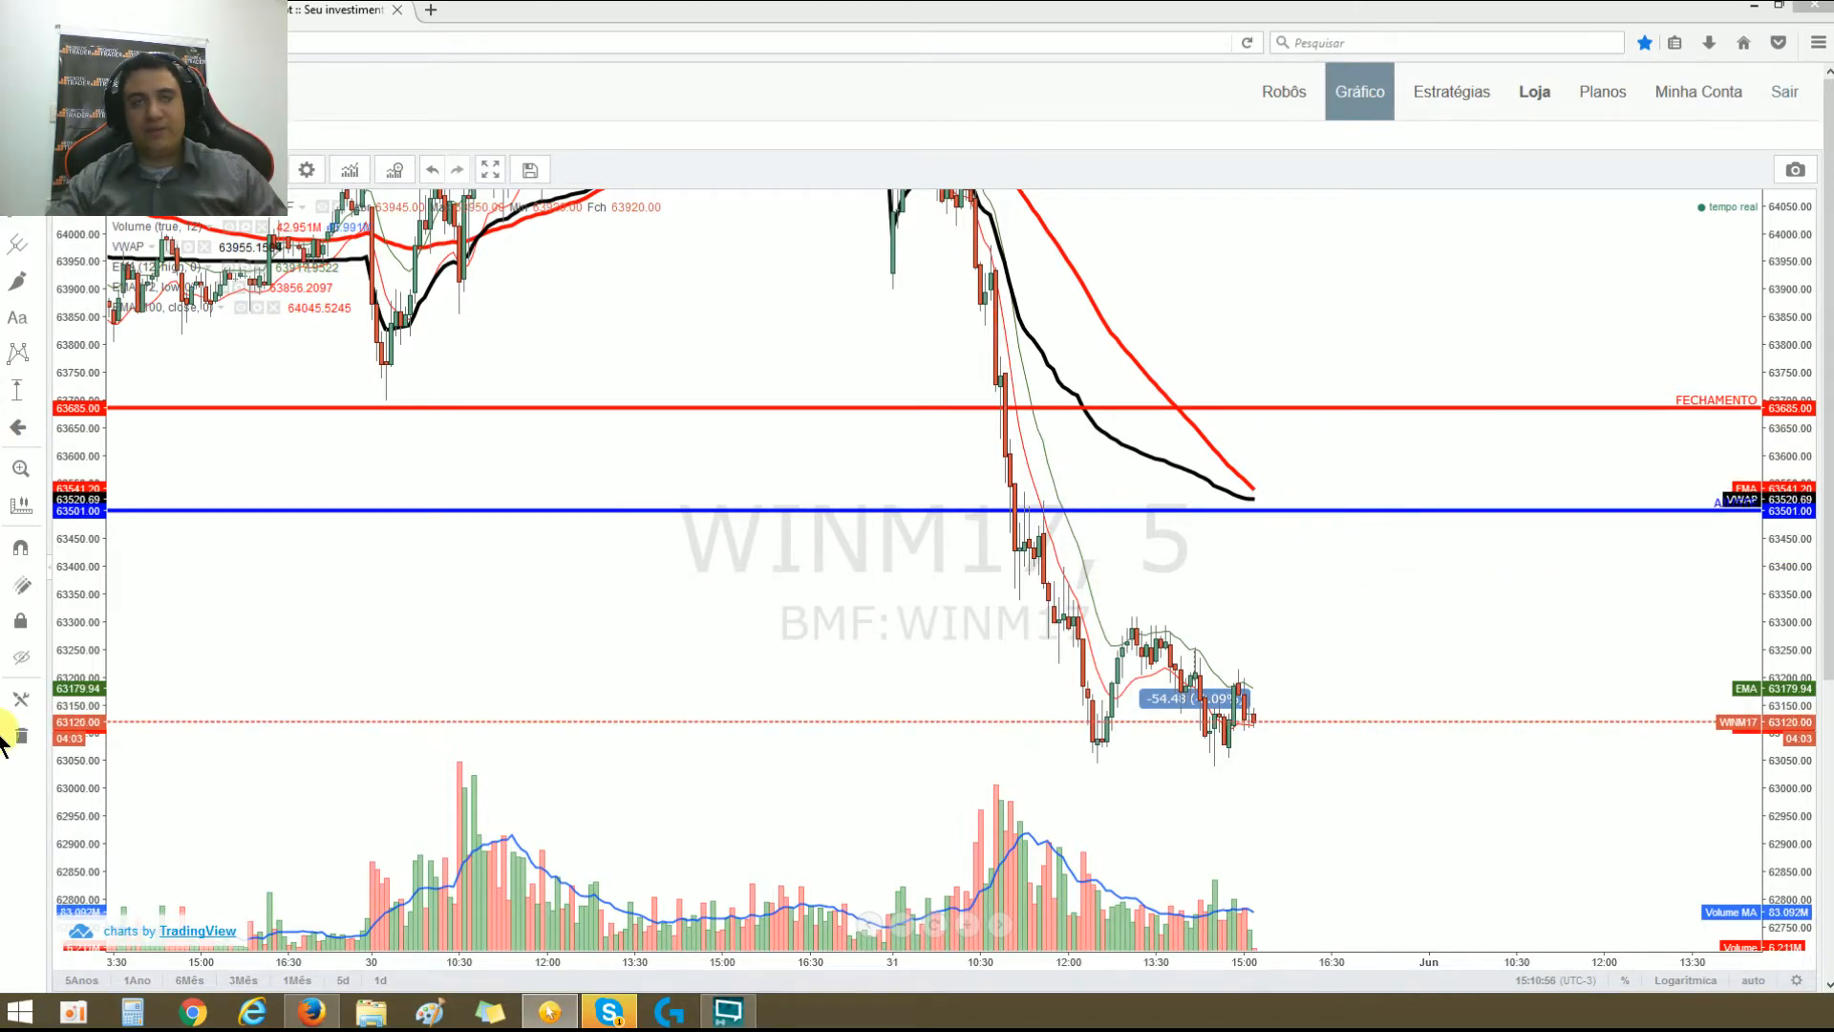
Step: In the robot's parameters, alternate the Gatilho between Sempre comprado and Sempre vendido, leaving Sempre vendido selected
{"action": "left_click", "coordinate": [124, 11]}
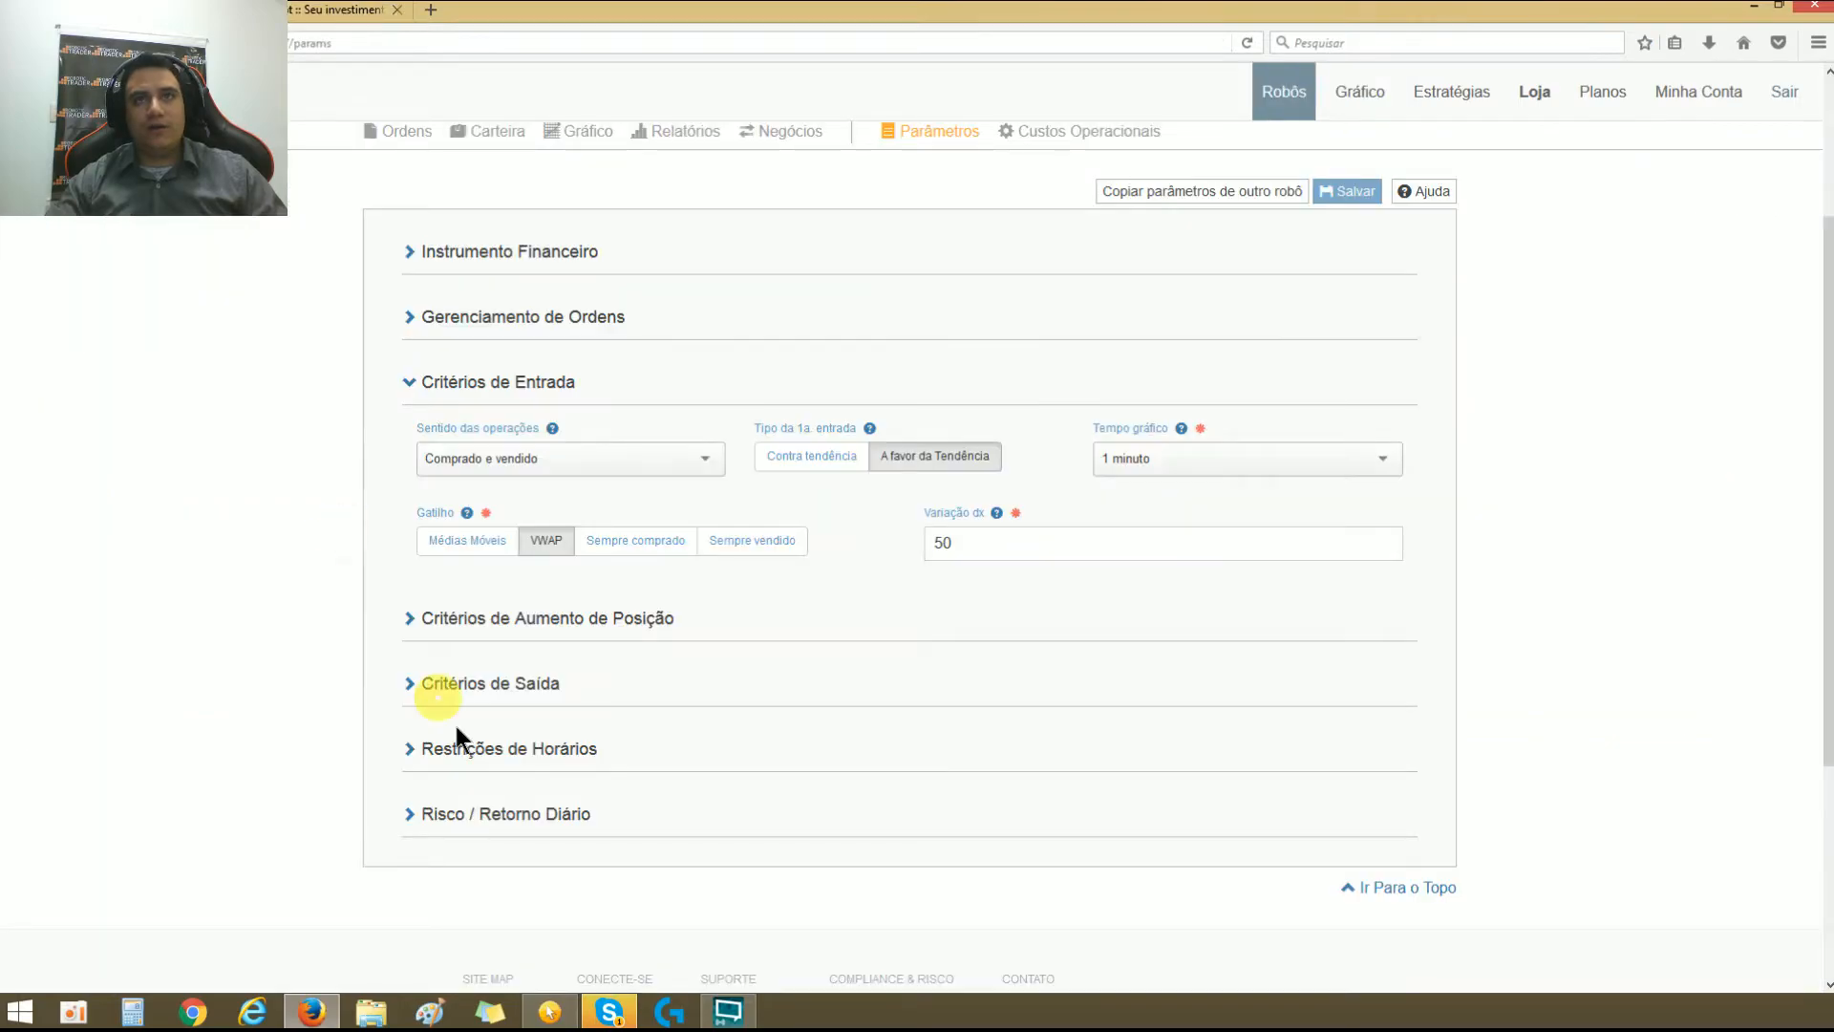
{"action": "left_click", "coordinate": [642, 543]}
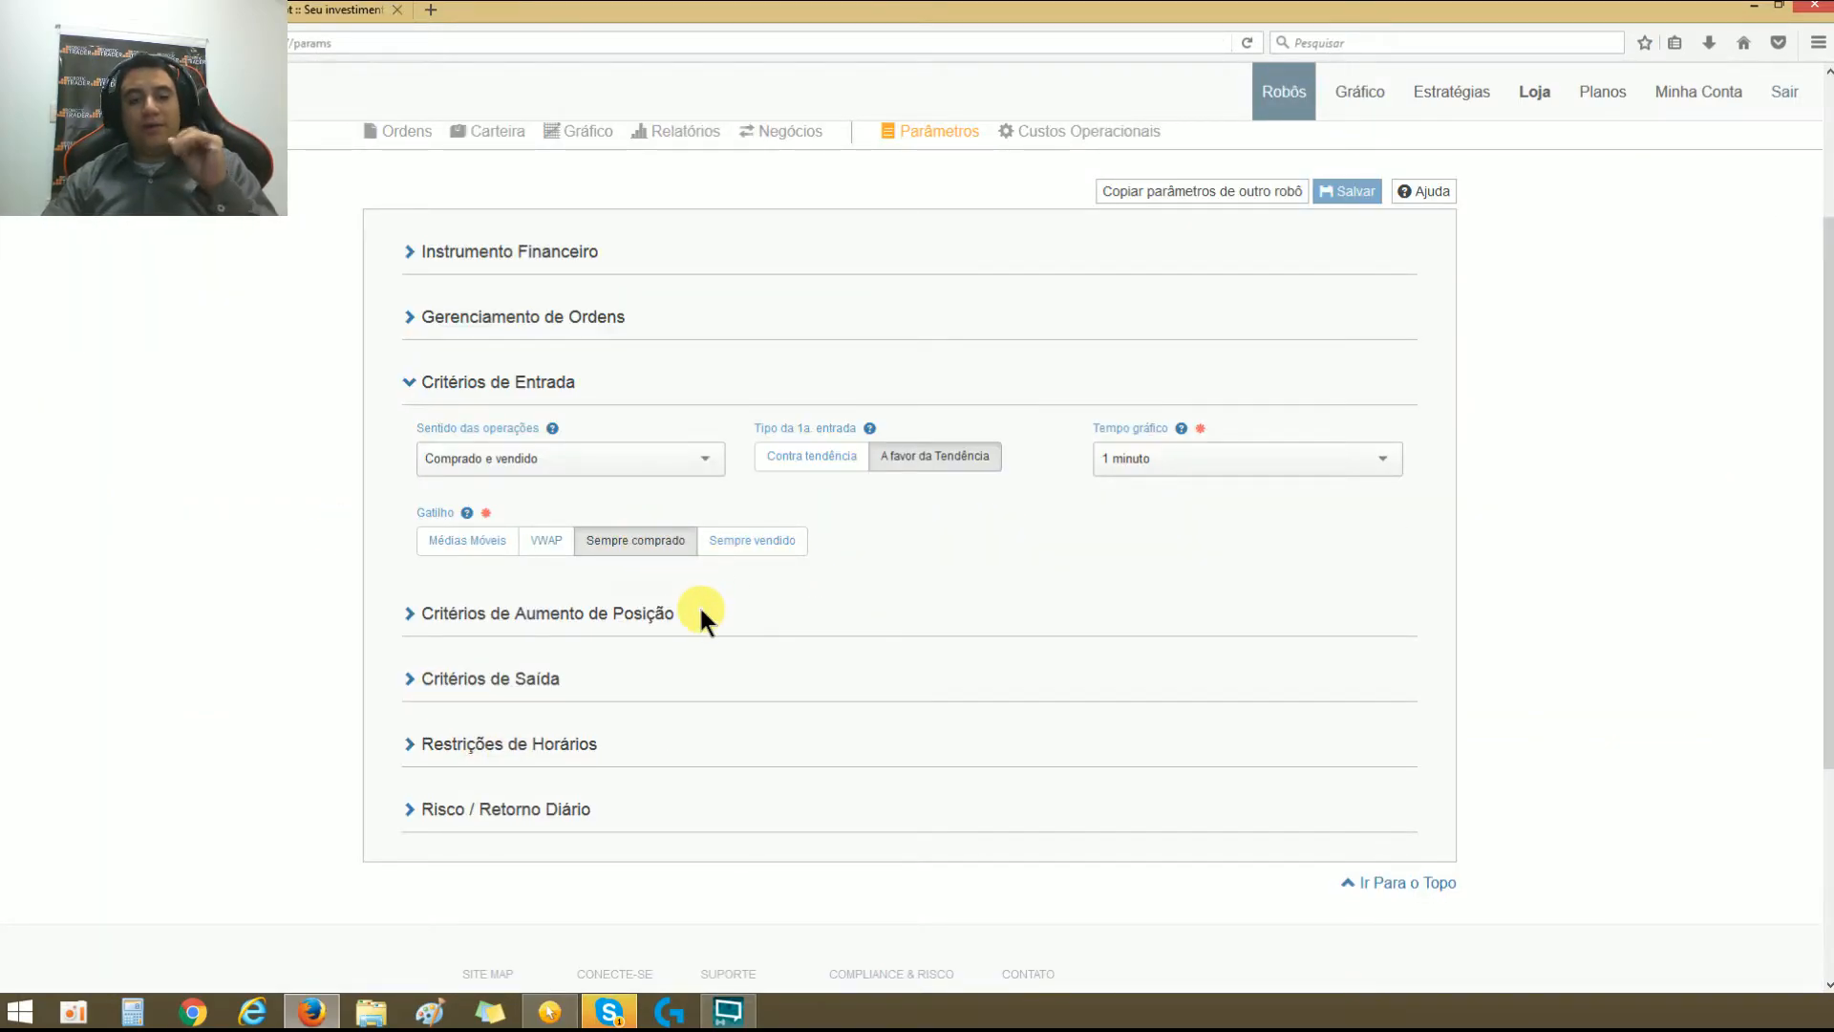
{"action": "left_click", "coordinate": [724, 549]}
{"action": "left_click", "coordinate": [644, 542]}
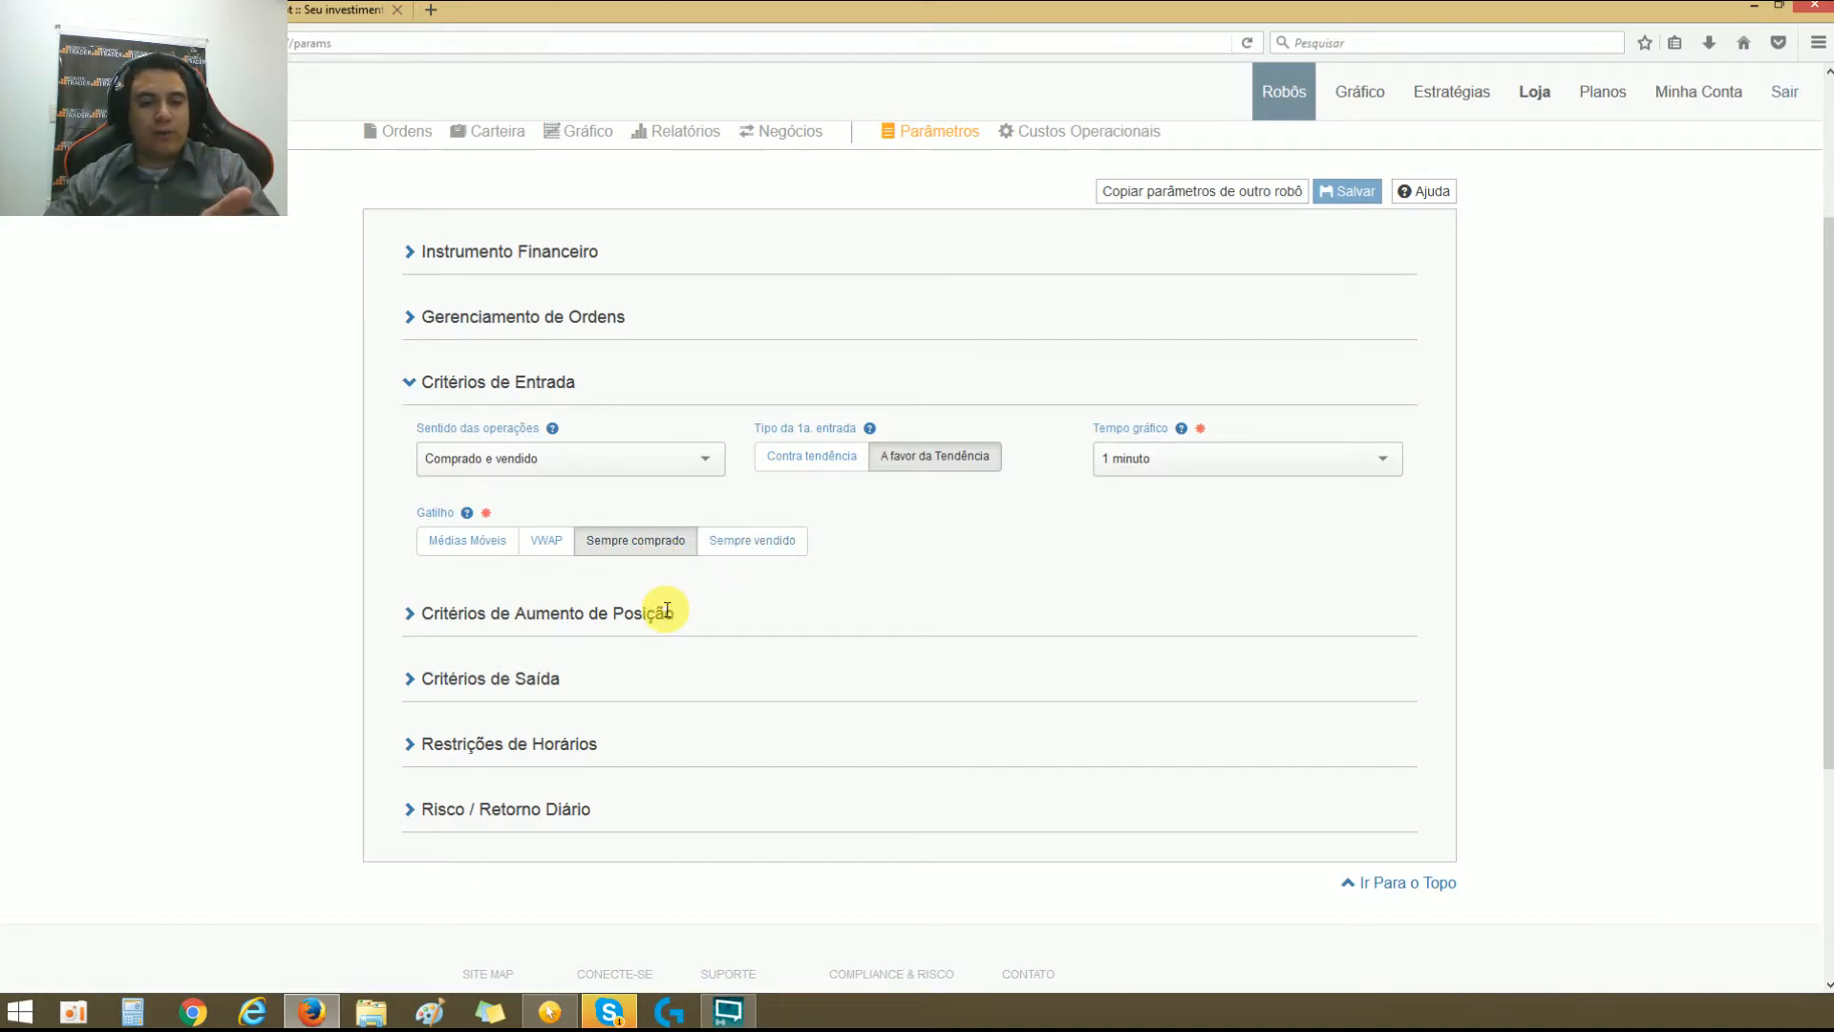
{"action": "left_click", "coordinate": [731, 542]}
{"action": "left_click", "coordinate": [647, 542]}
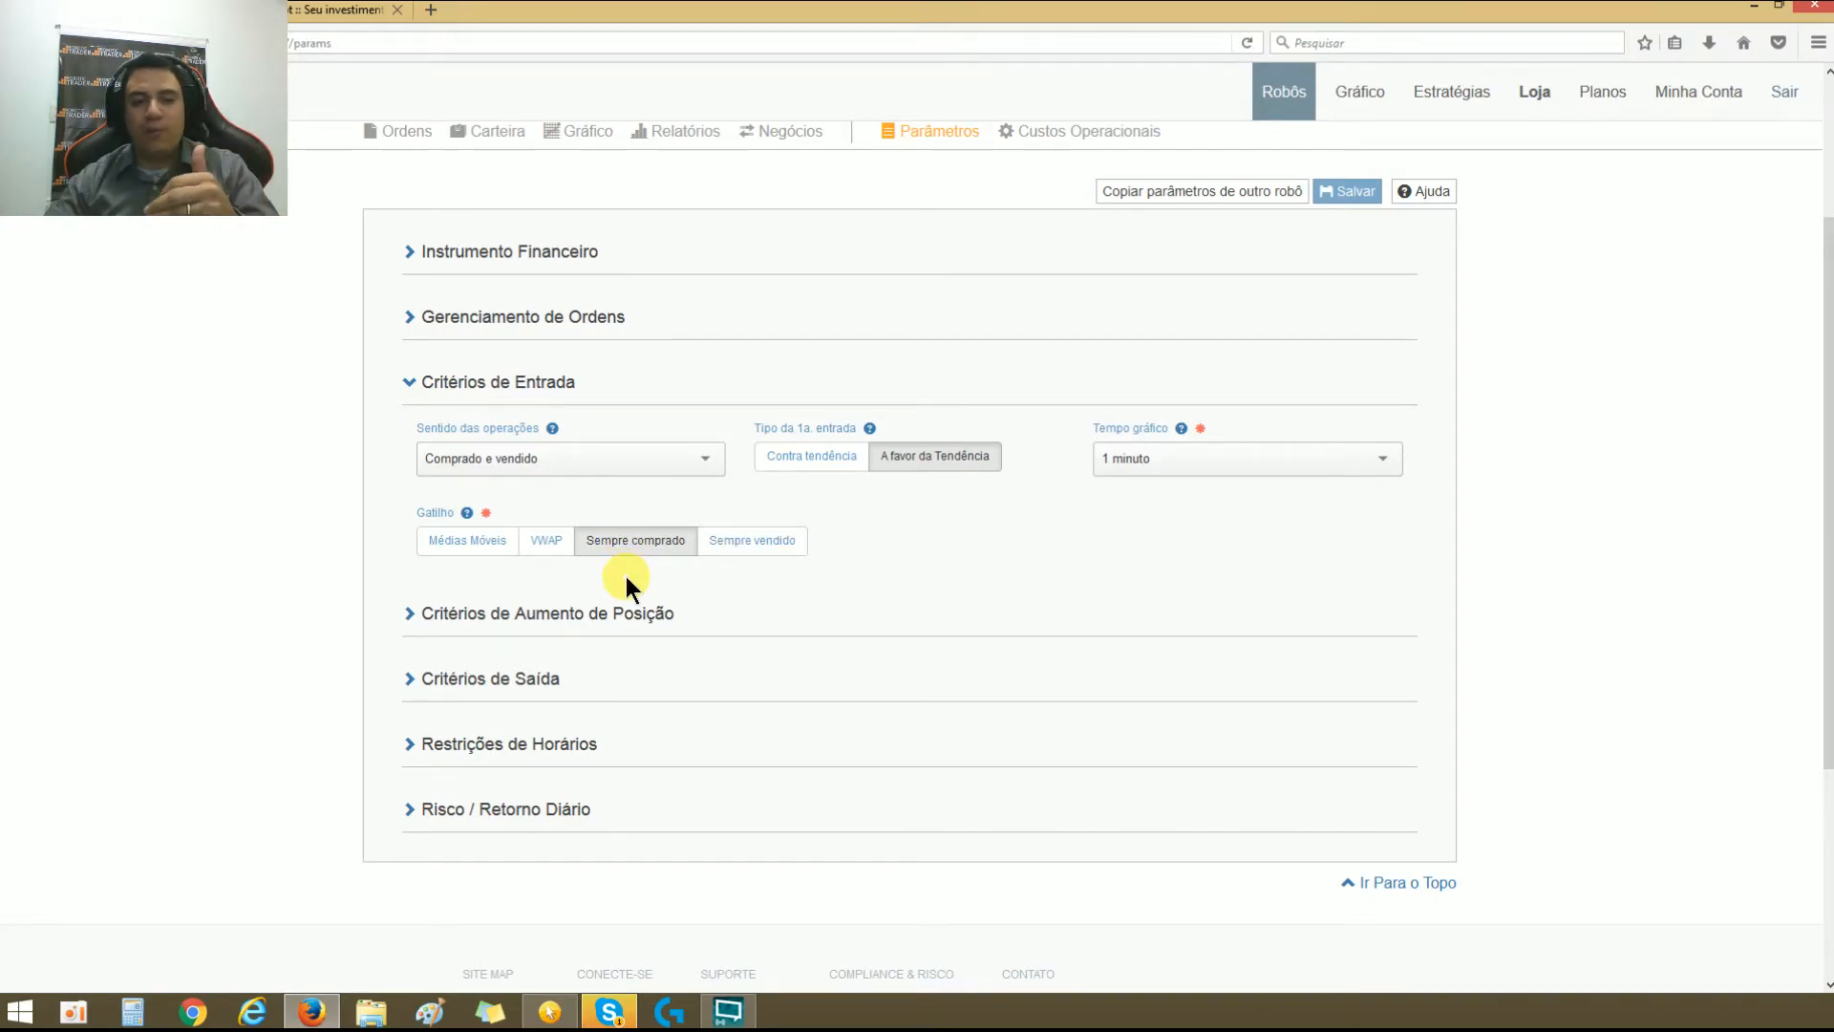
{"action": "left_click", "coordinate": [736, 546]}
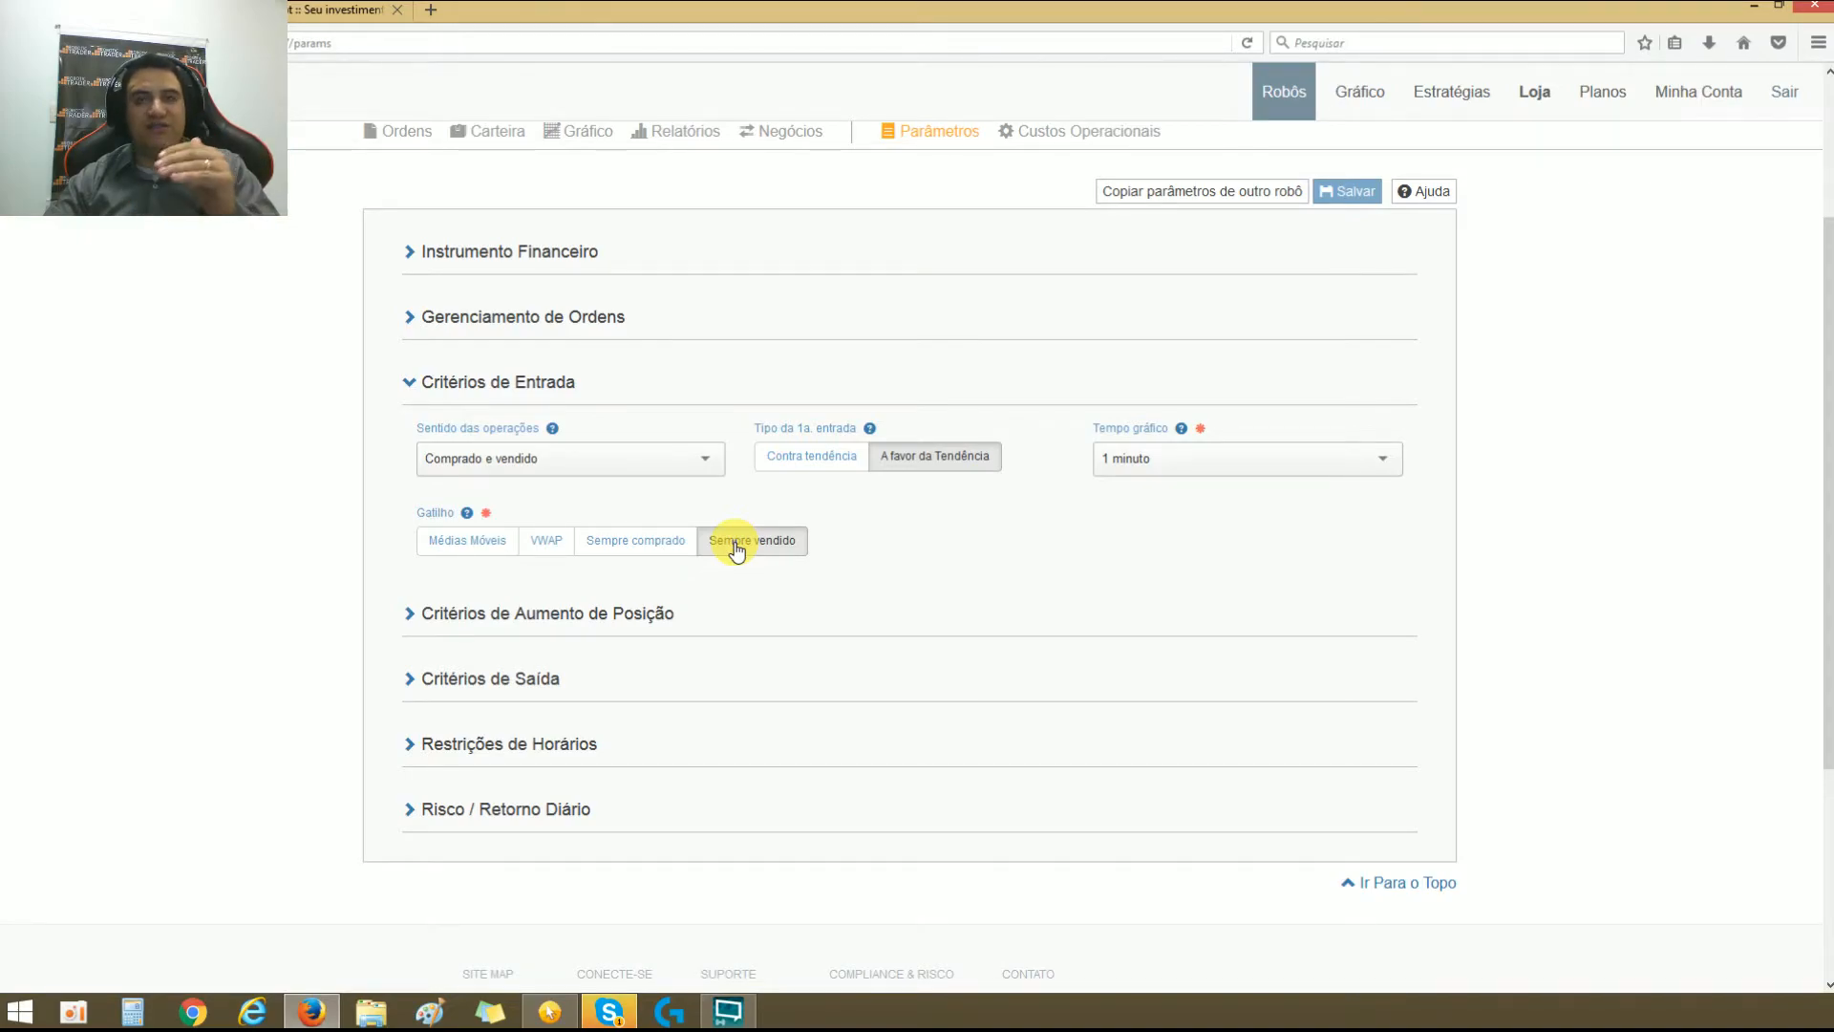
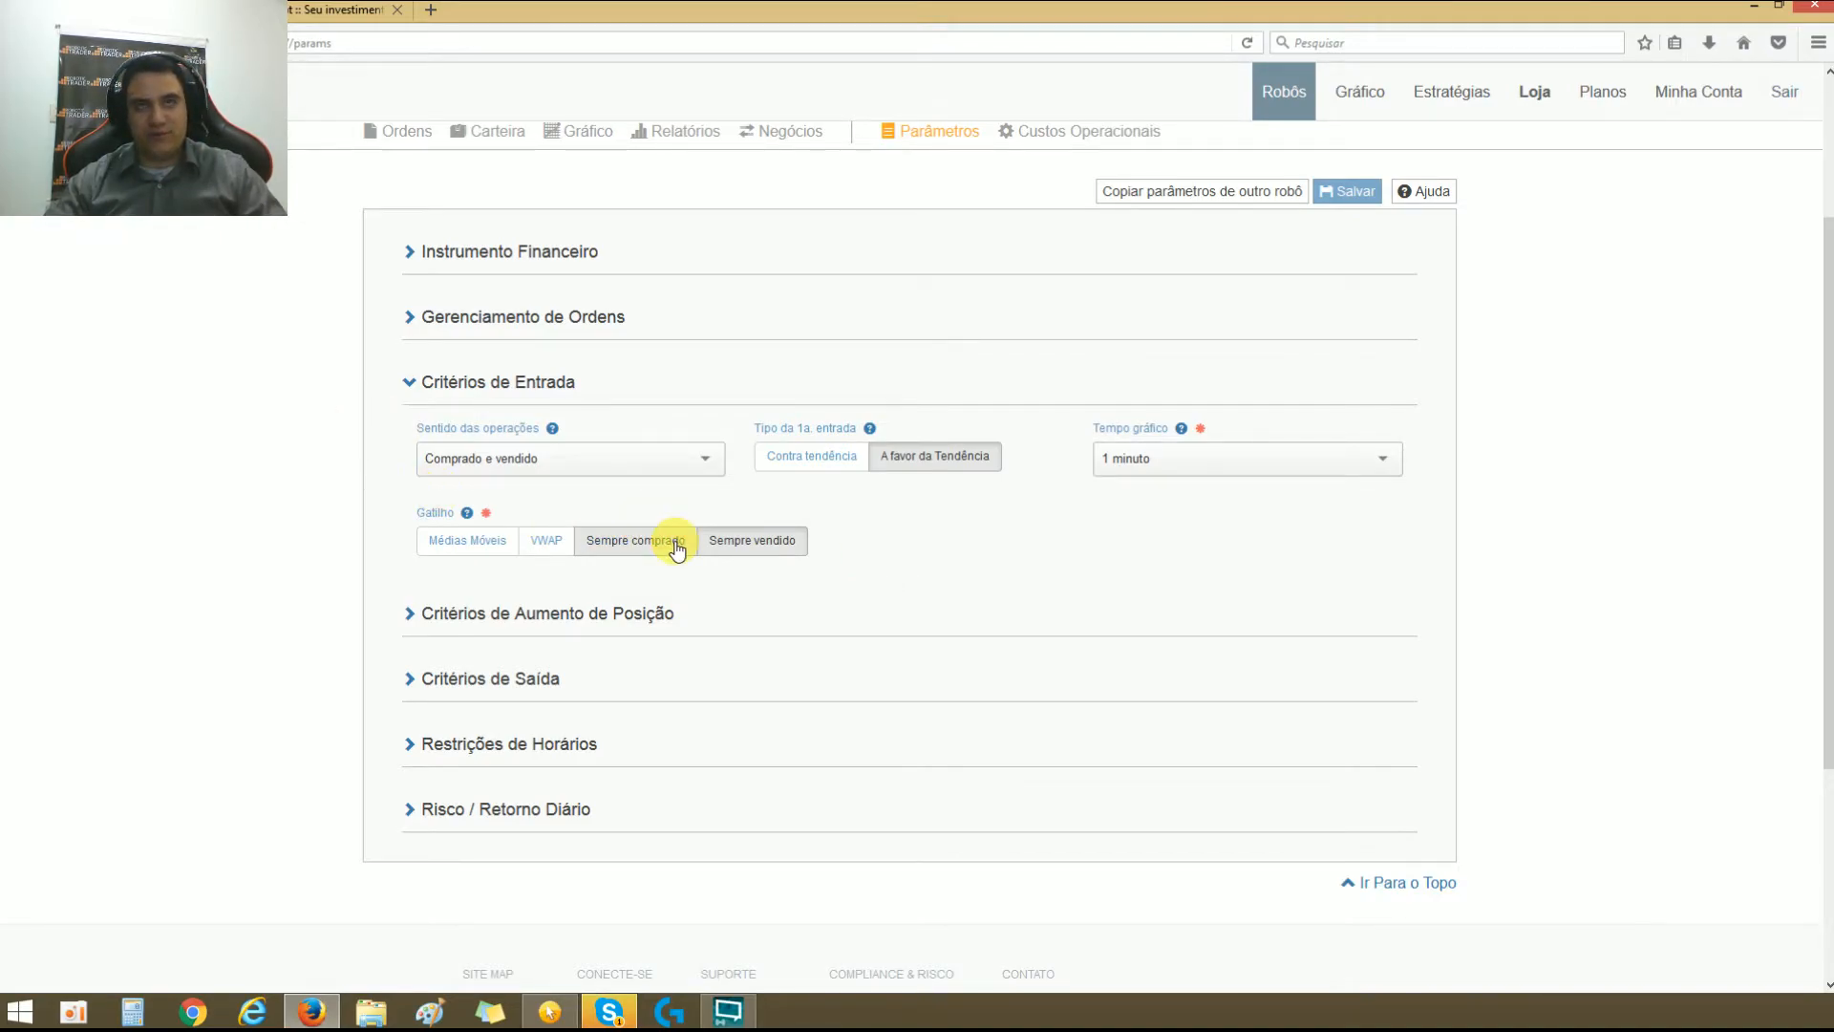
Step: Collapse Critérios de Entrada, expand Critérios de Aumento de Posição, and set Stop de perda máximo to 100,00
{"action": "left_click", "coordinate": [417, 385]}
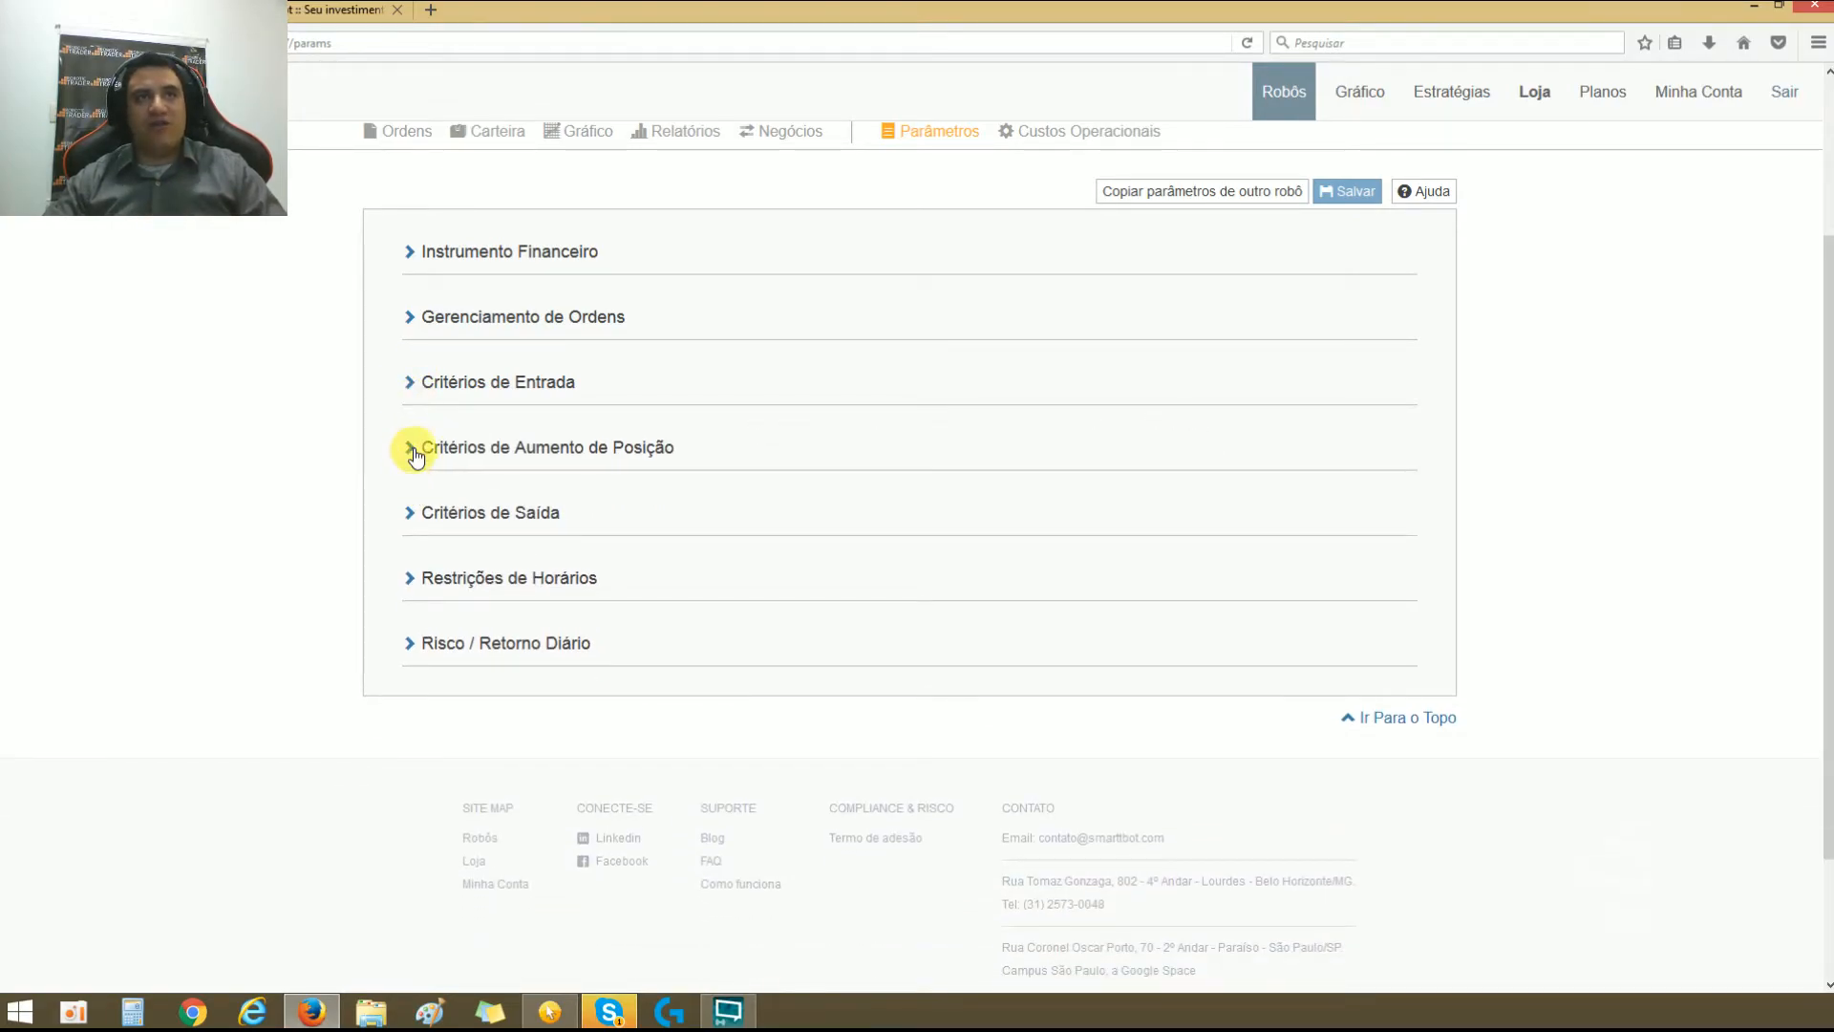
{"action": "left_click", "coordinate": [410, 446]}
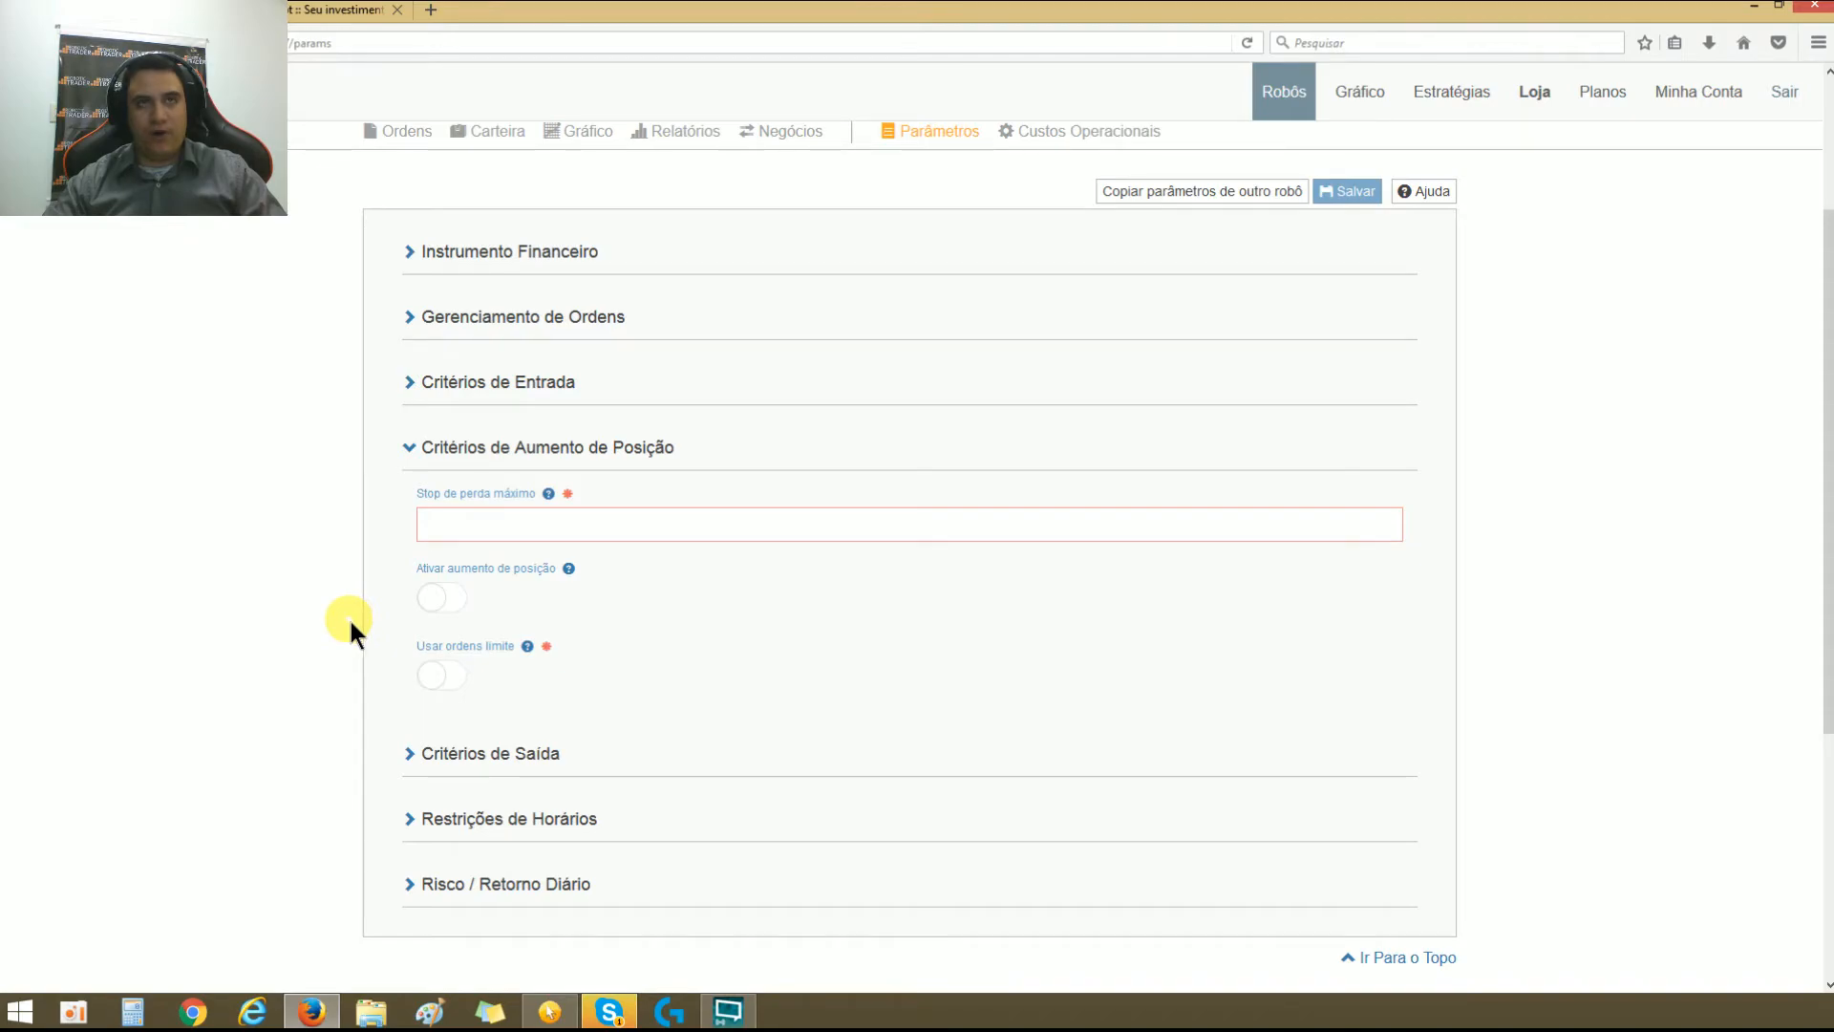
{"action": "left_click", "coordinate": [535, 528]}
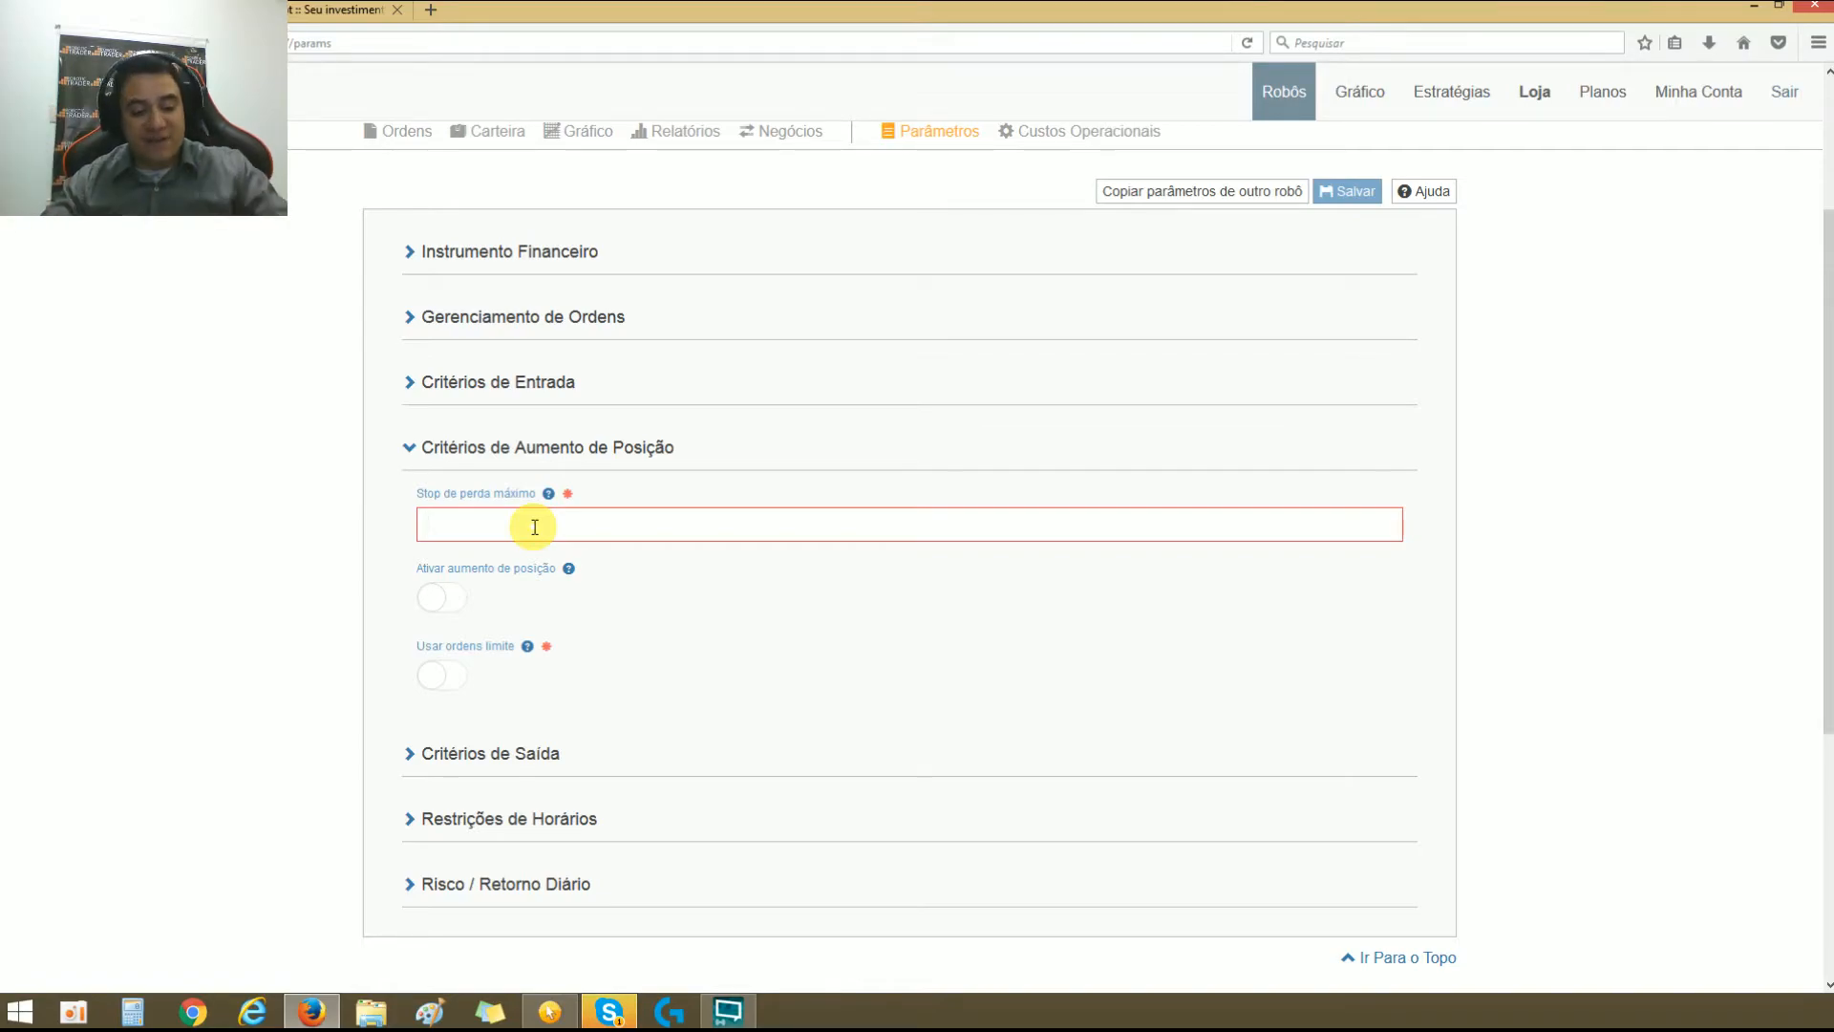
{"action": "type", "text": "10,000"}
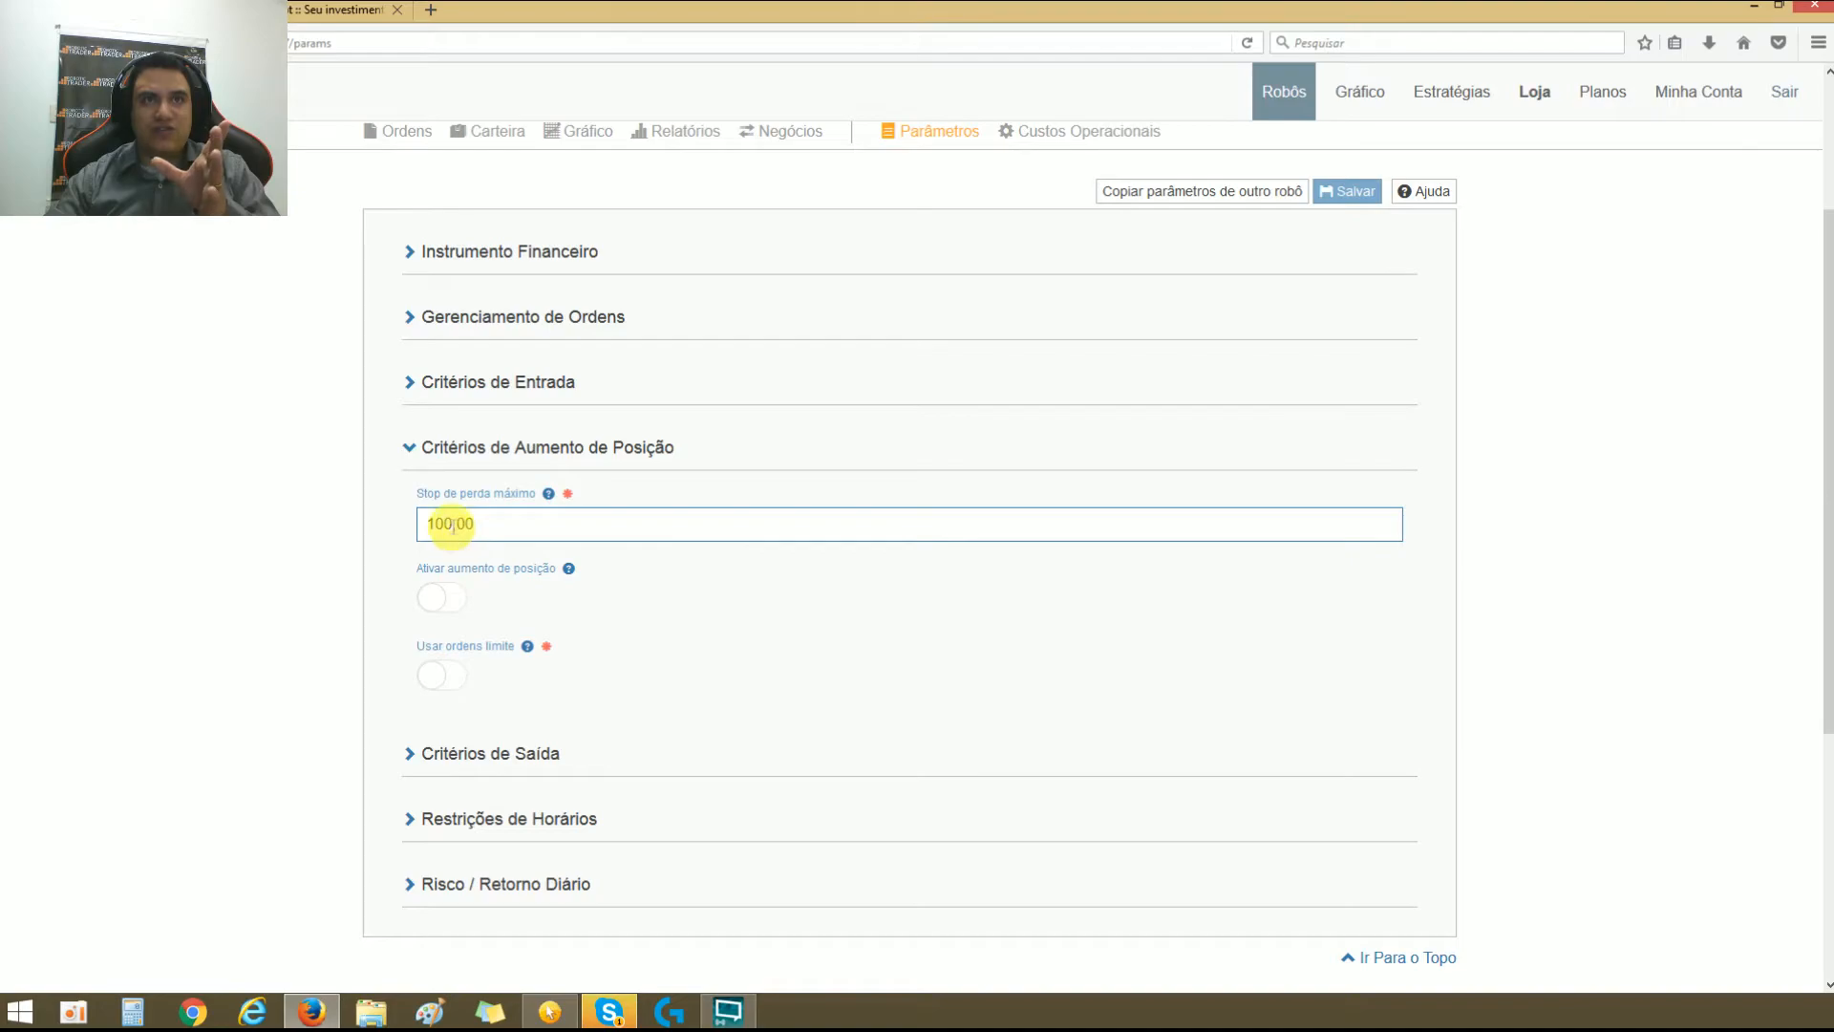
{"action": "left_click", "coordinate": [484, 559]}
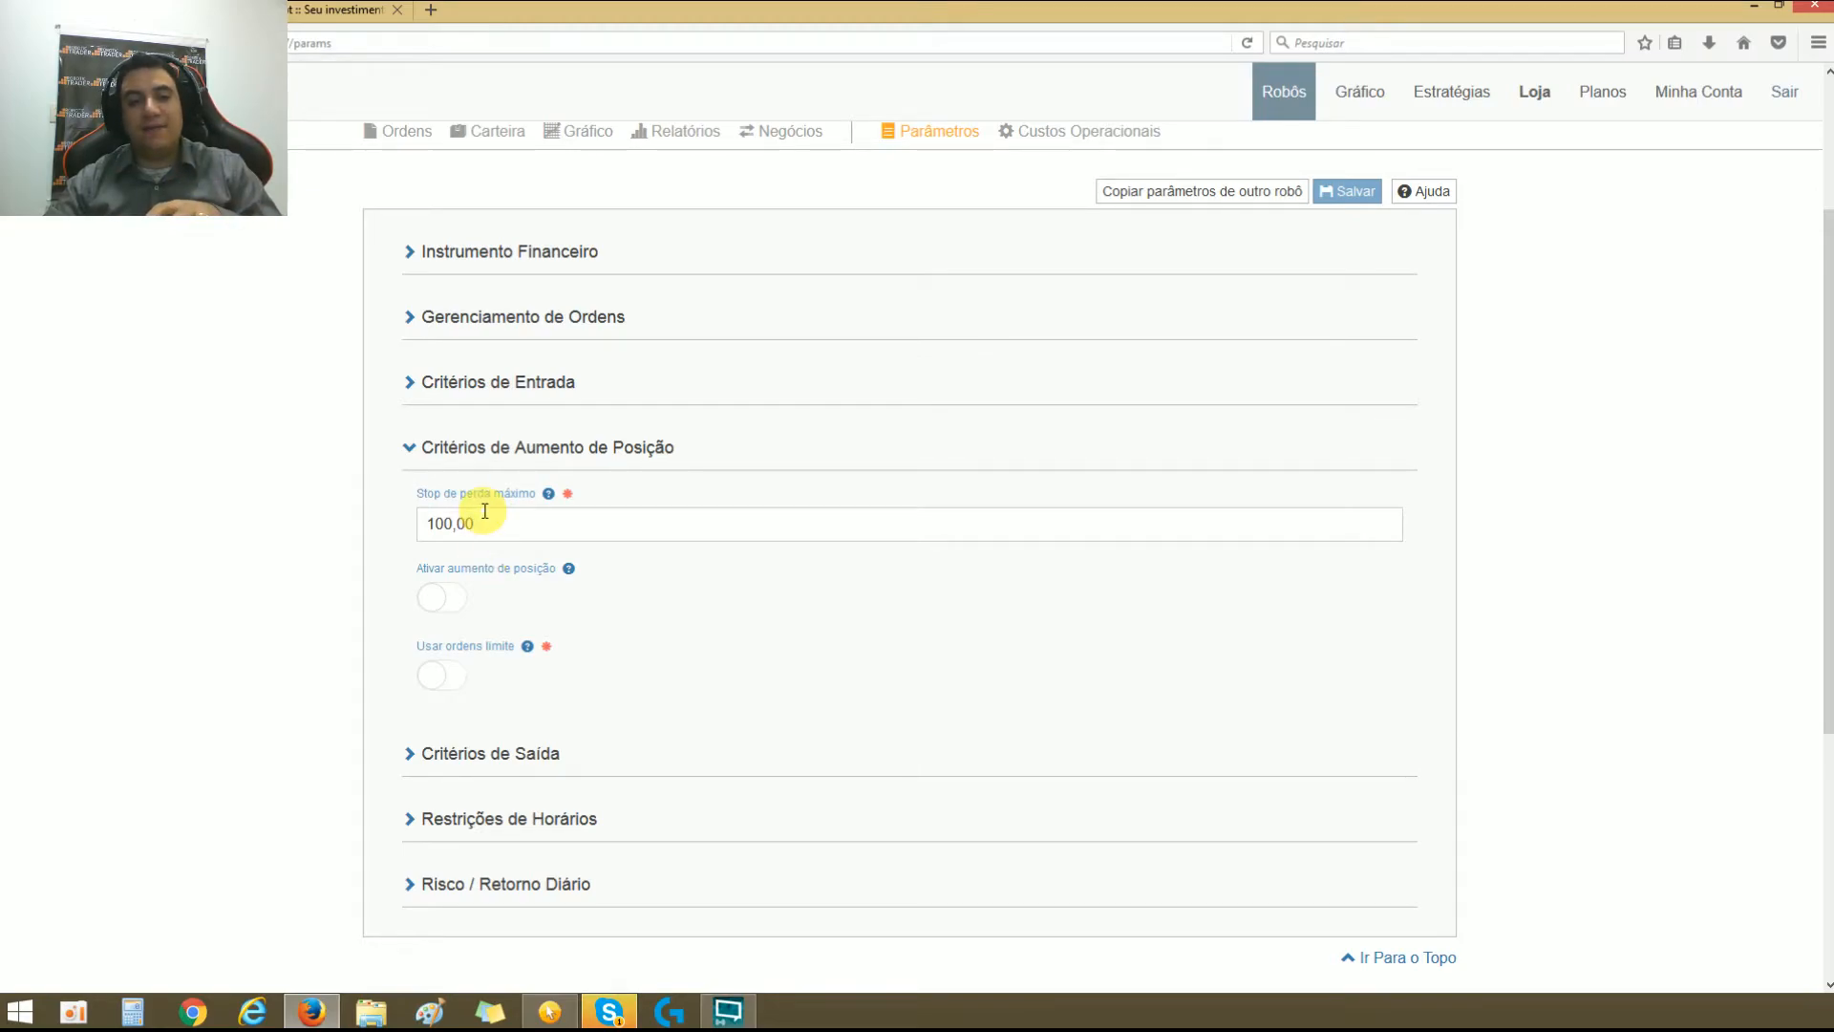
Step: Re-enter the Stop de perda máximo with a trial value of 10,00, ending with 100,00
{"action": "left_click", "coordinate": [479, 516]}
{"action": "double_click", "coordinate": [481, 517]}
{"action": "type", "text": "10"}
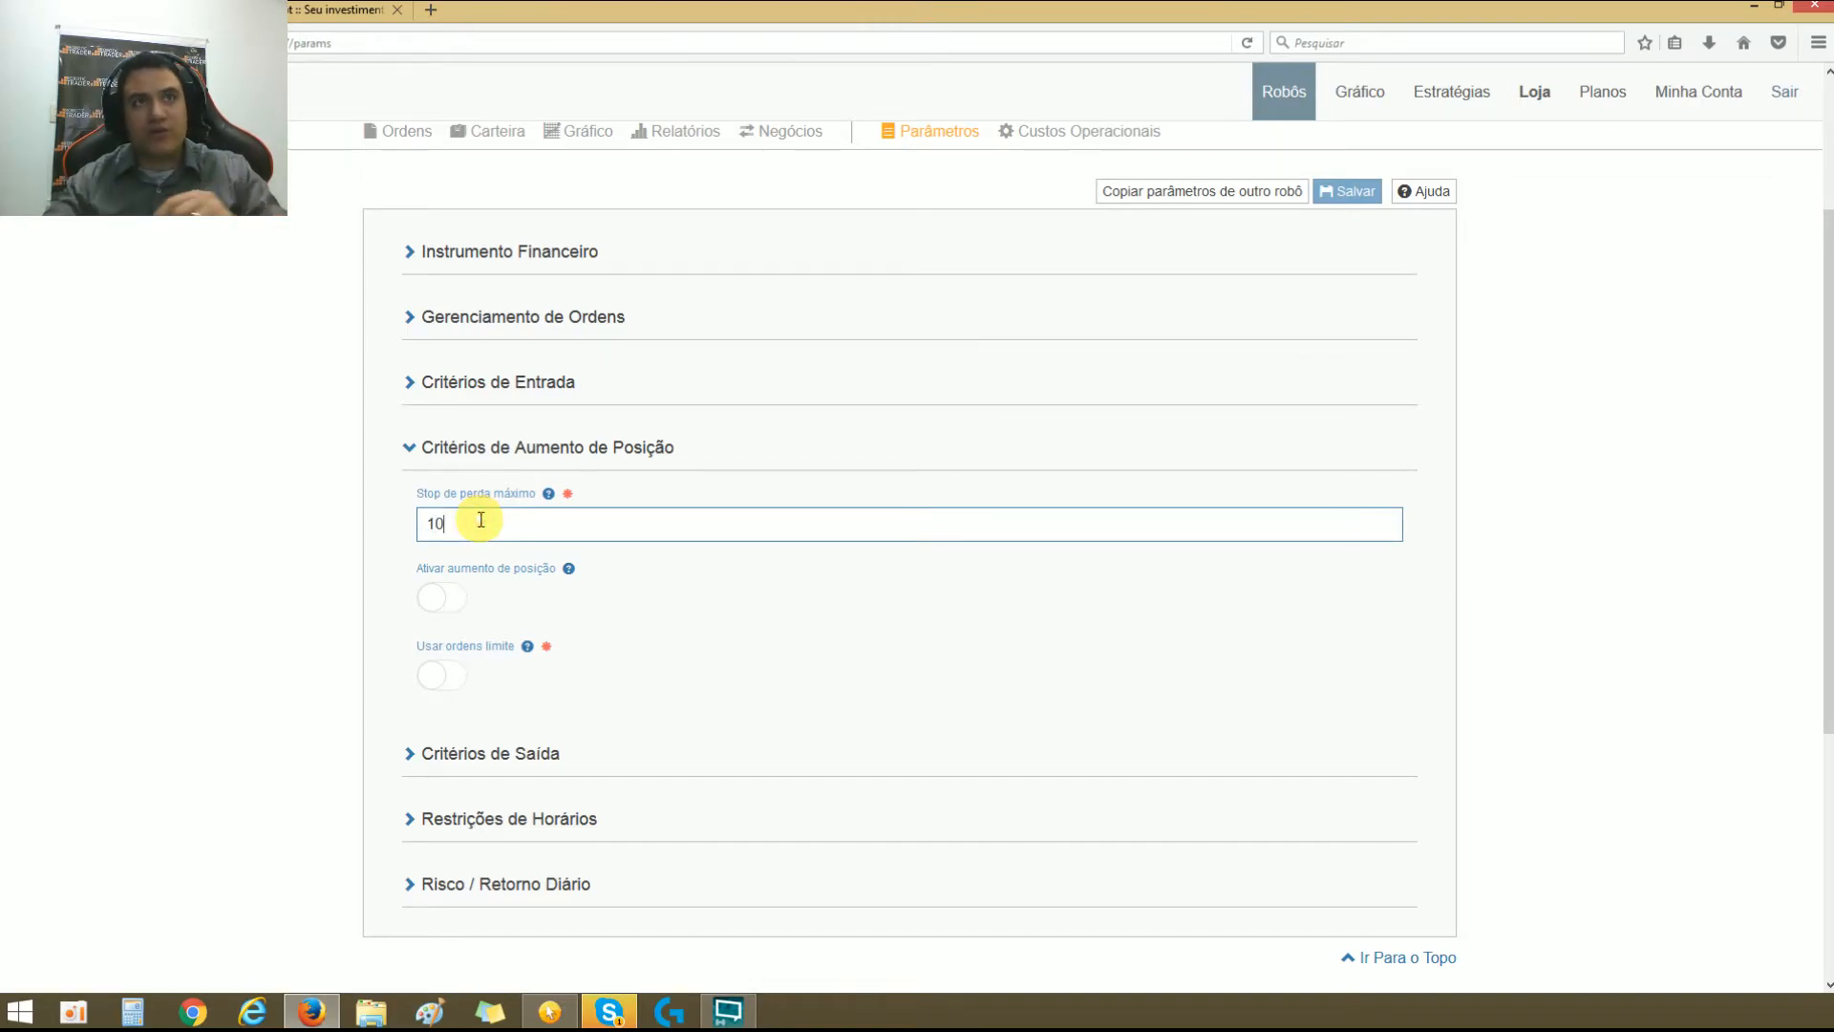
{"action": "left_click", "coordinate": [530, 554]}
{"action": "double_click", "coordinate": [513, 525]}
{"action": "type", "text": "10,00"}
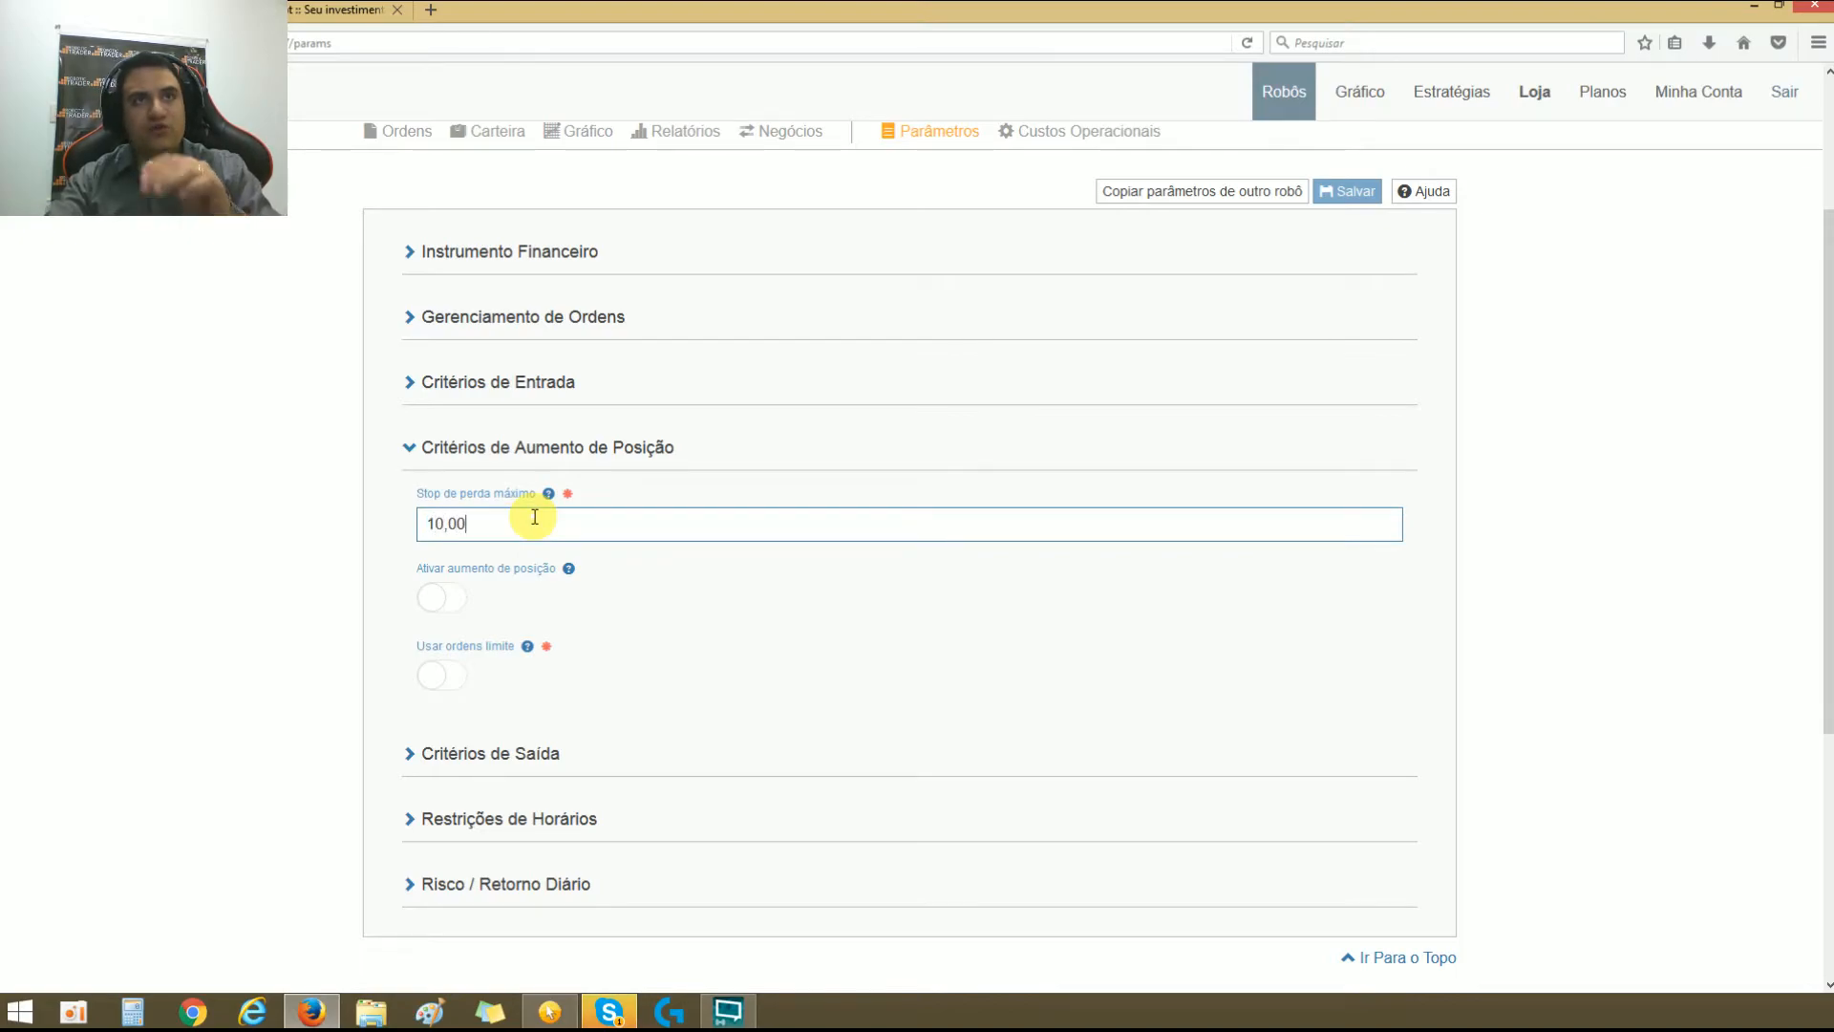
{"action": "type", "text": "0"}
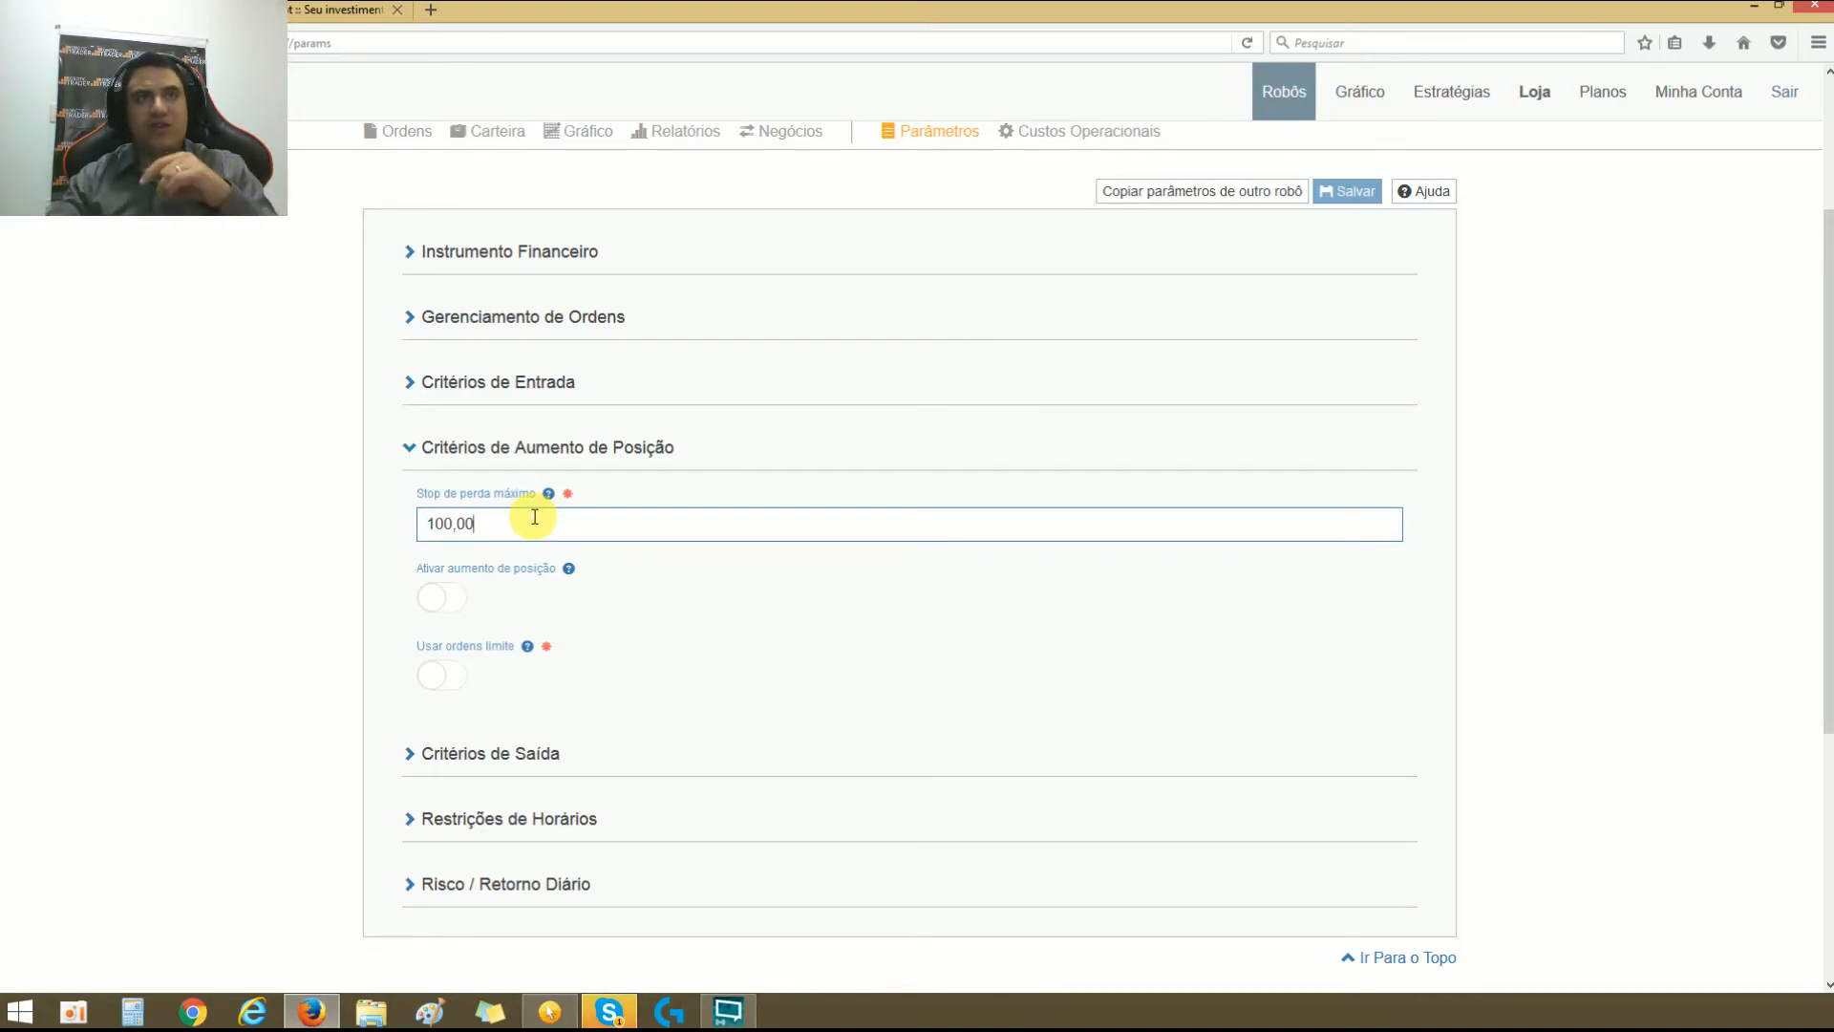
{"action": "triple_click", "coordinate": [473, 520]}
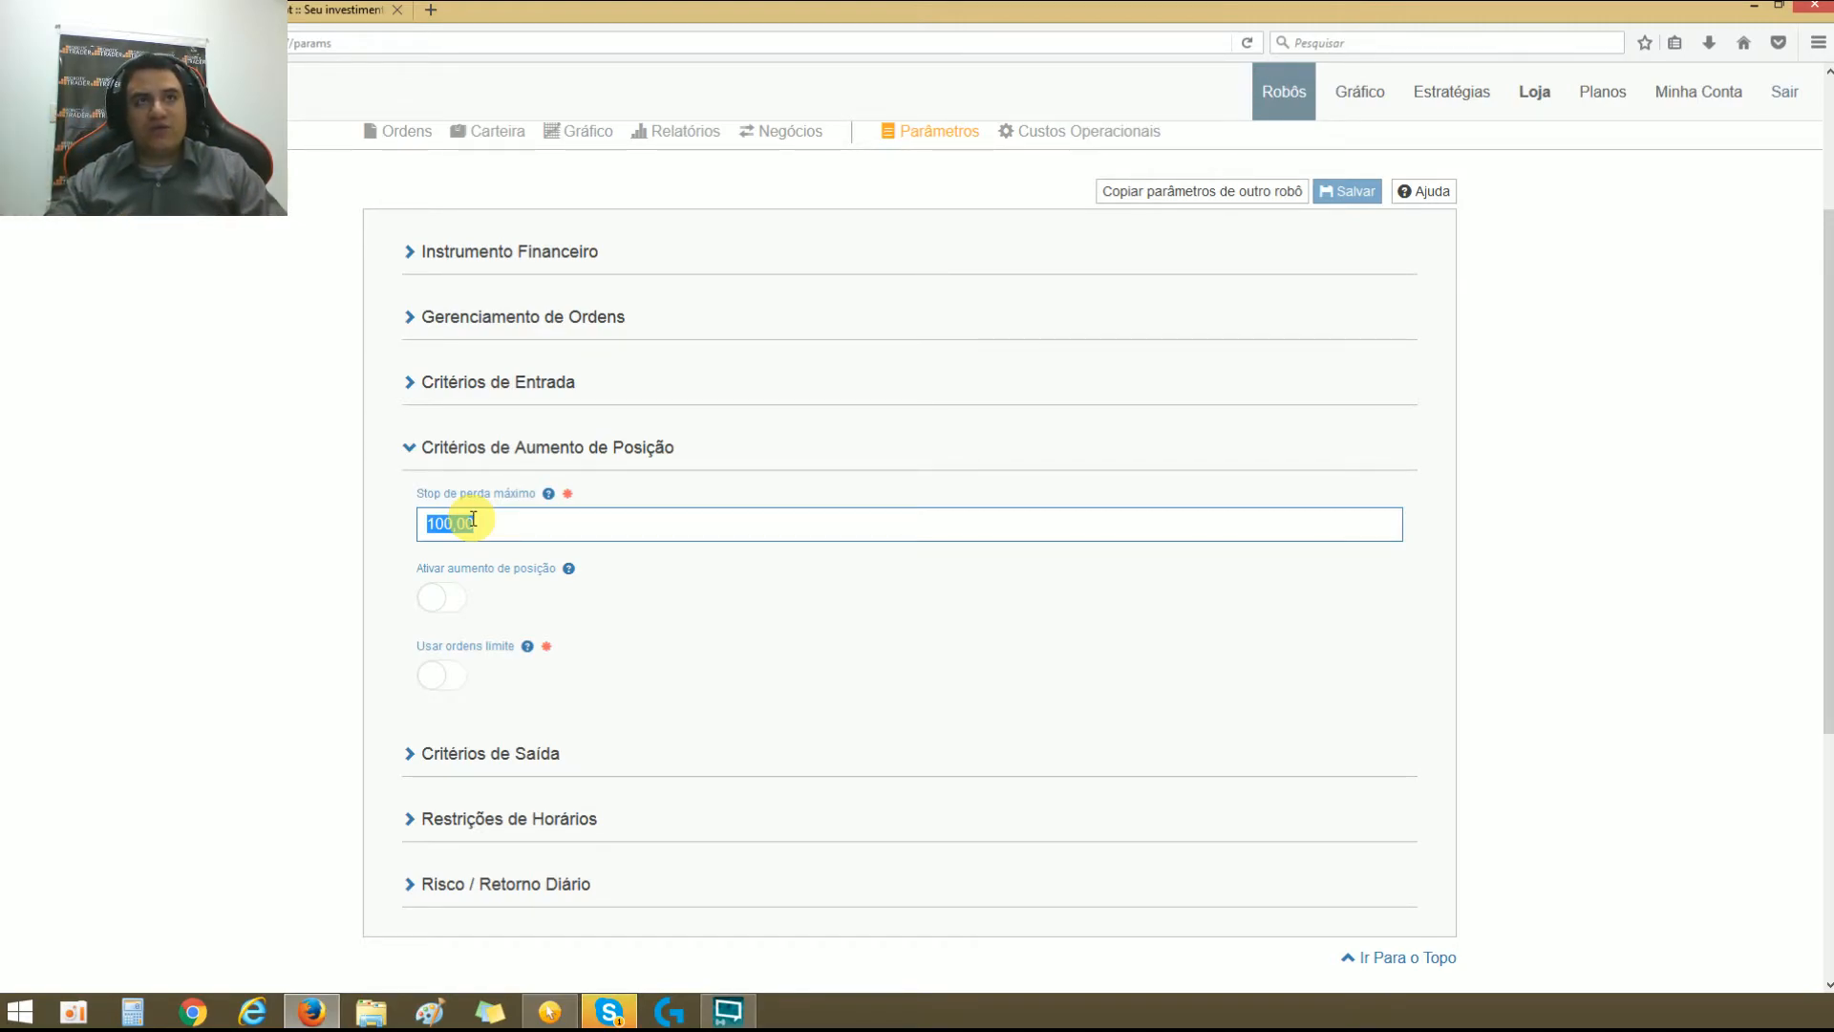
{"action": "double_click", "coordinate": [473, 519]}
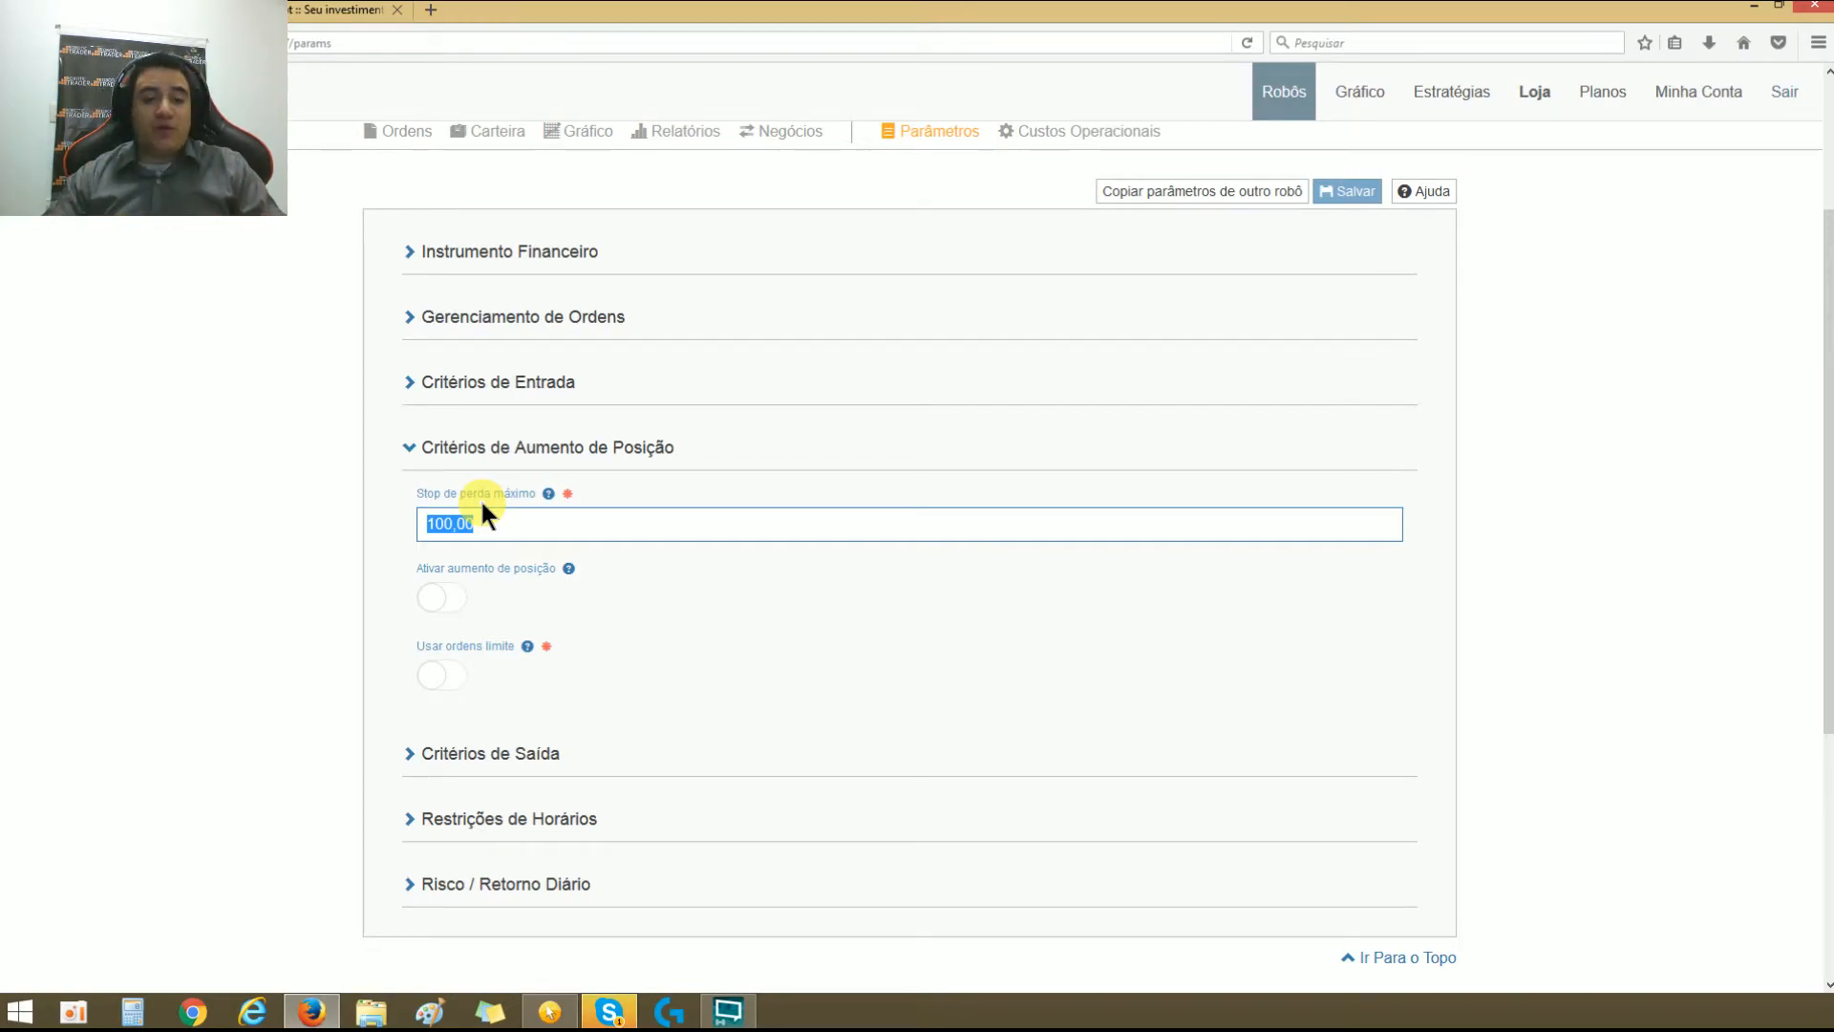
{"action": "double_click", "coordinate": [487, 517]}
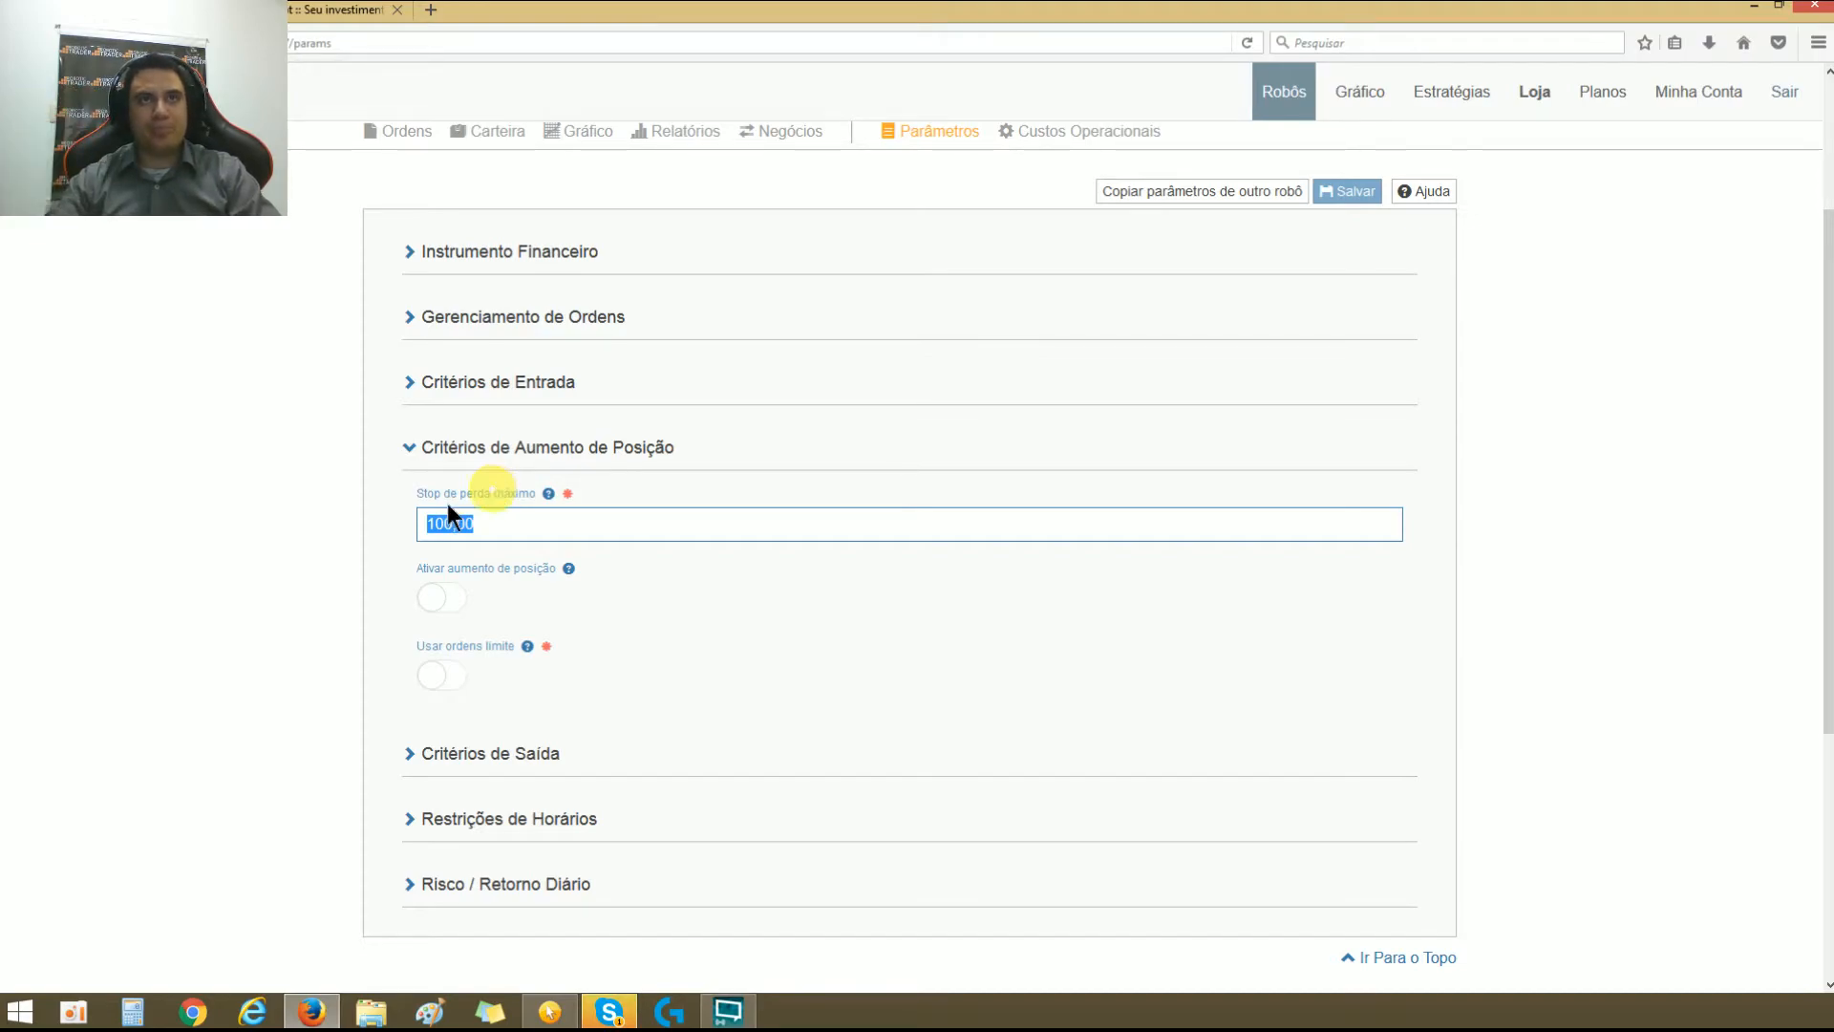
Step: Toggle Ativar aumento de posição on and off, leaving it enabled
{"action": "left_click", "coordinate": [441, 605]}
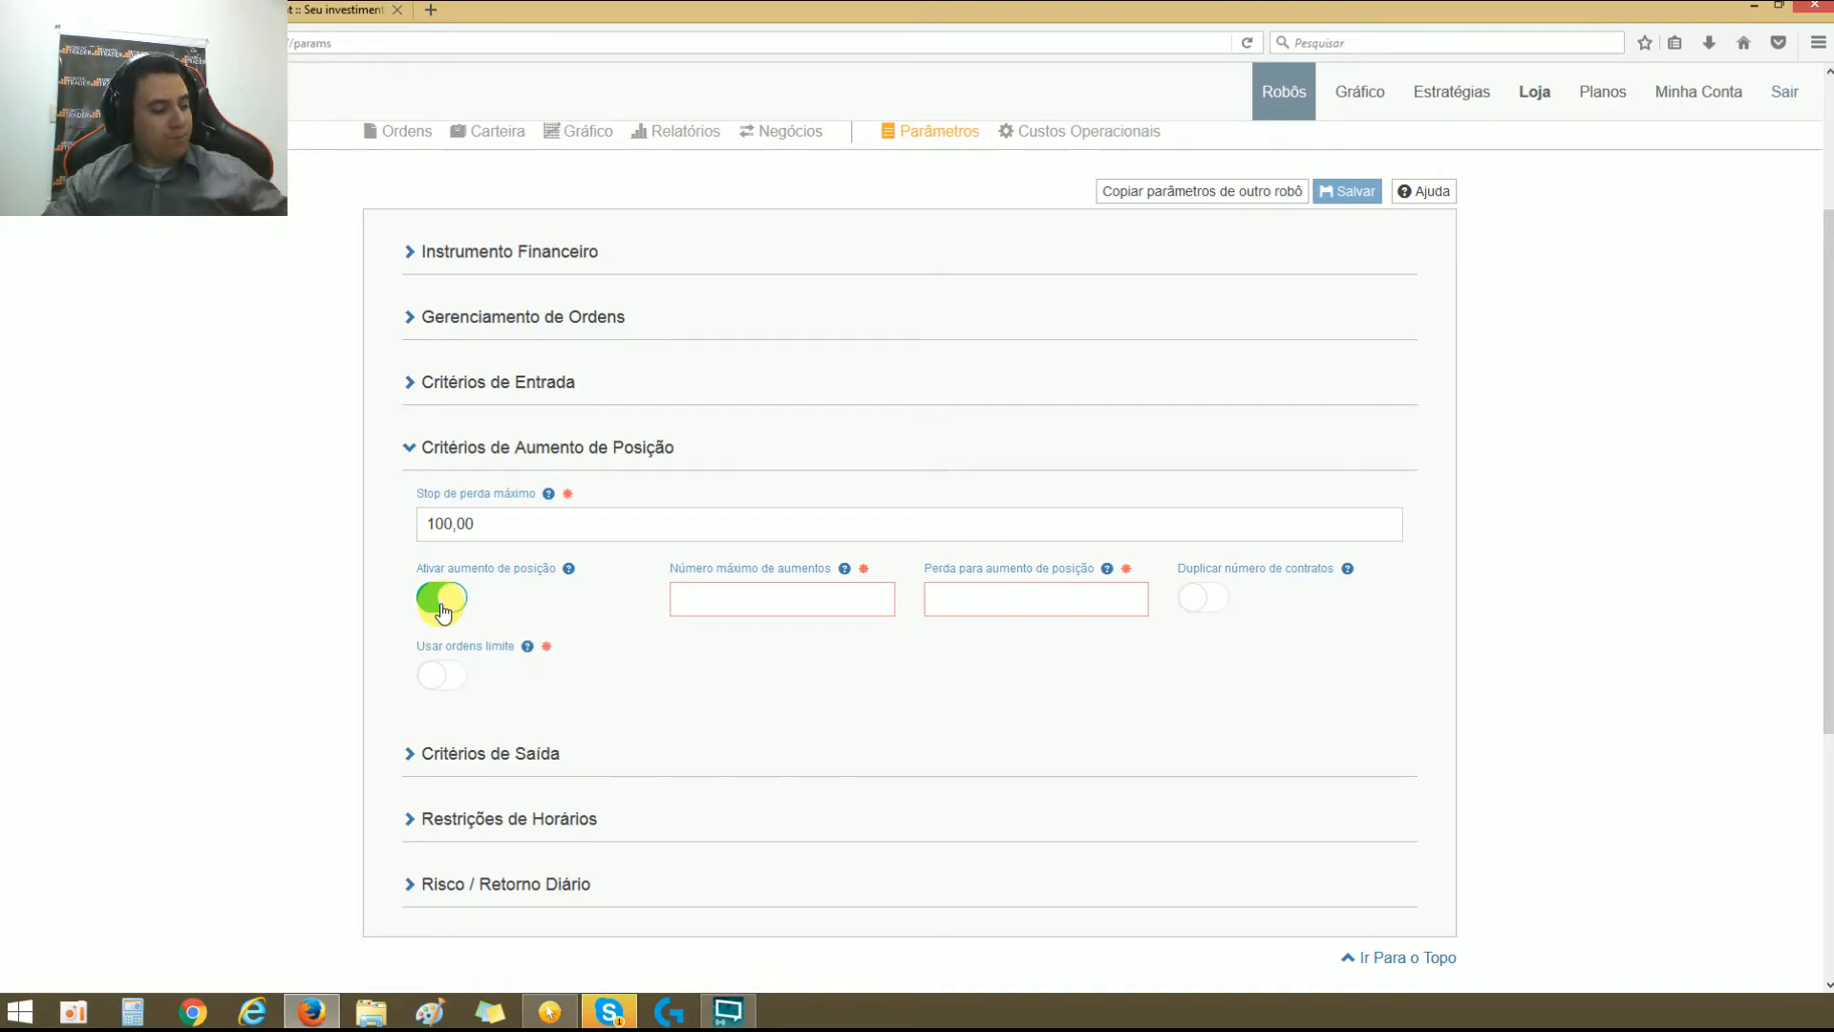
{"action": "left_click", "coordinate": [442, 609]}
{"action": "left_click", "coordinate": [442, 610]}
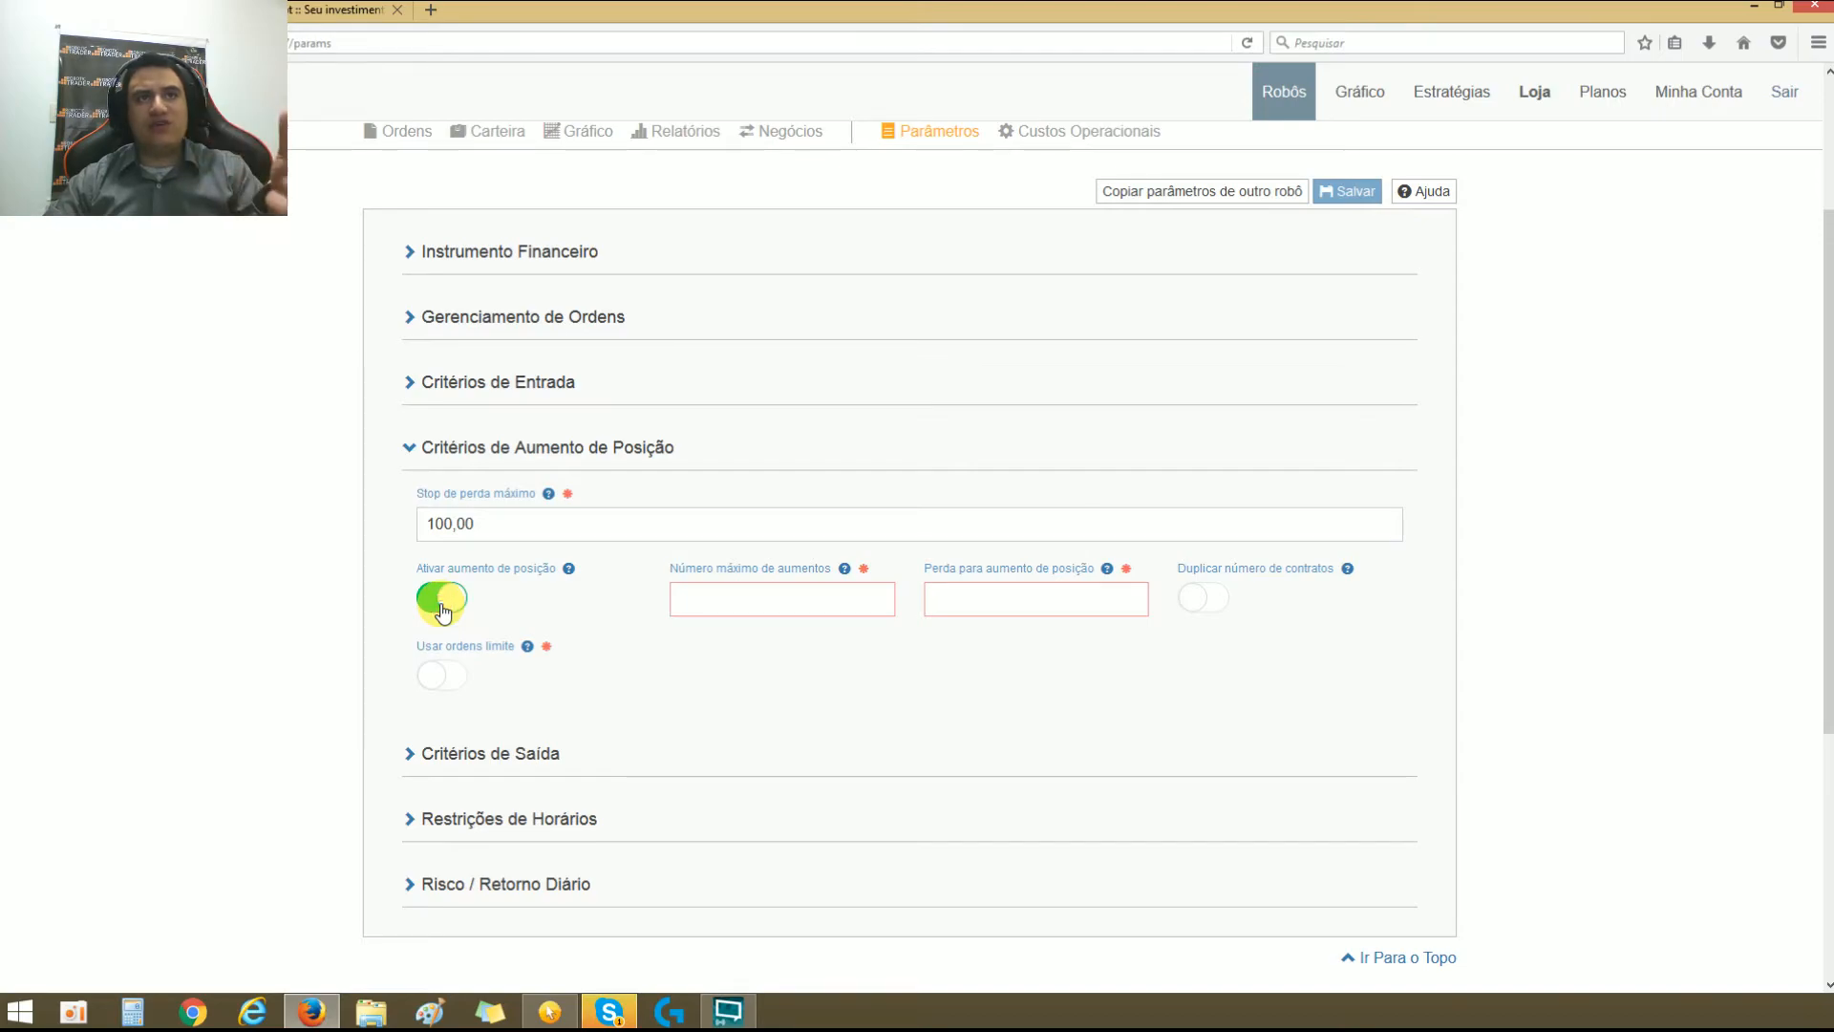
{"action": "left_click", "coordinate": [442, 602]}
{"action": "left_click", "coordinate": [445, 602]}
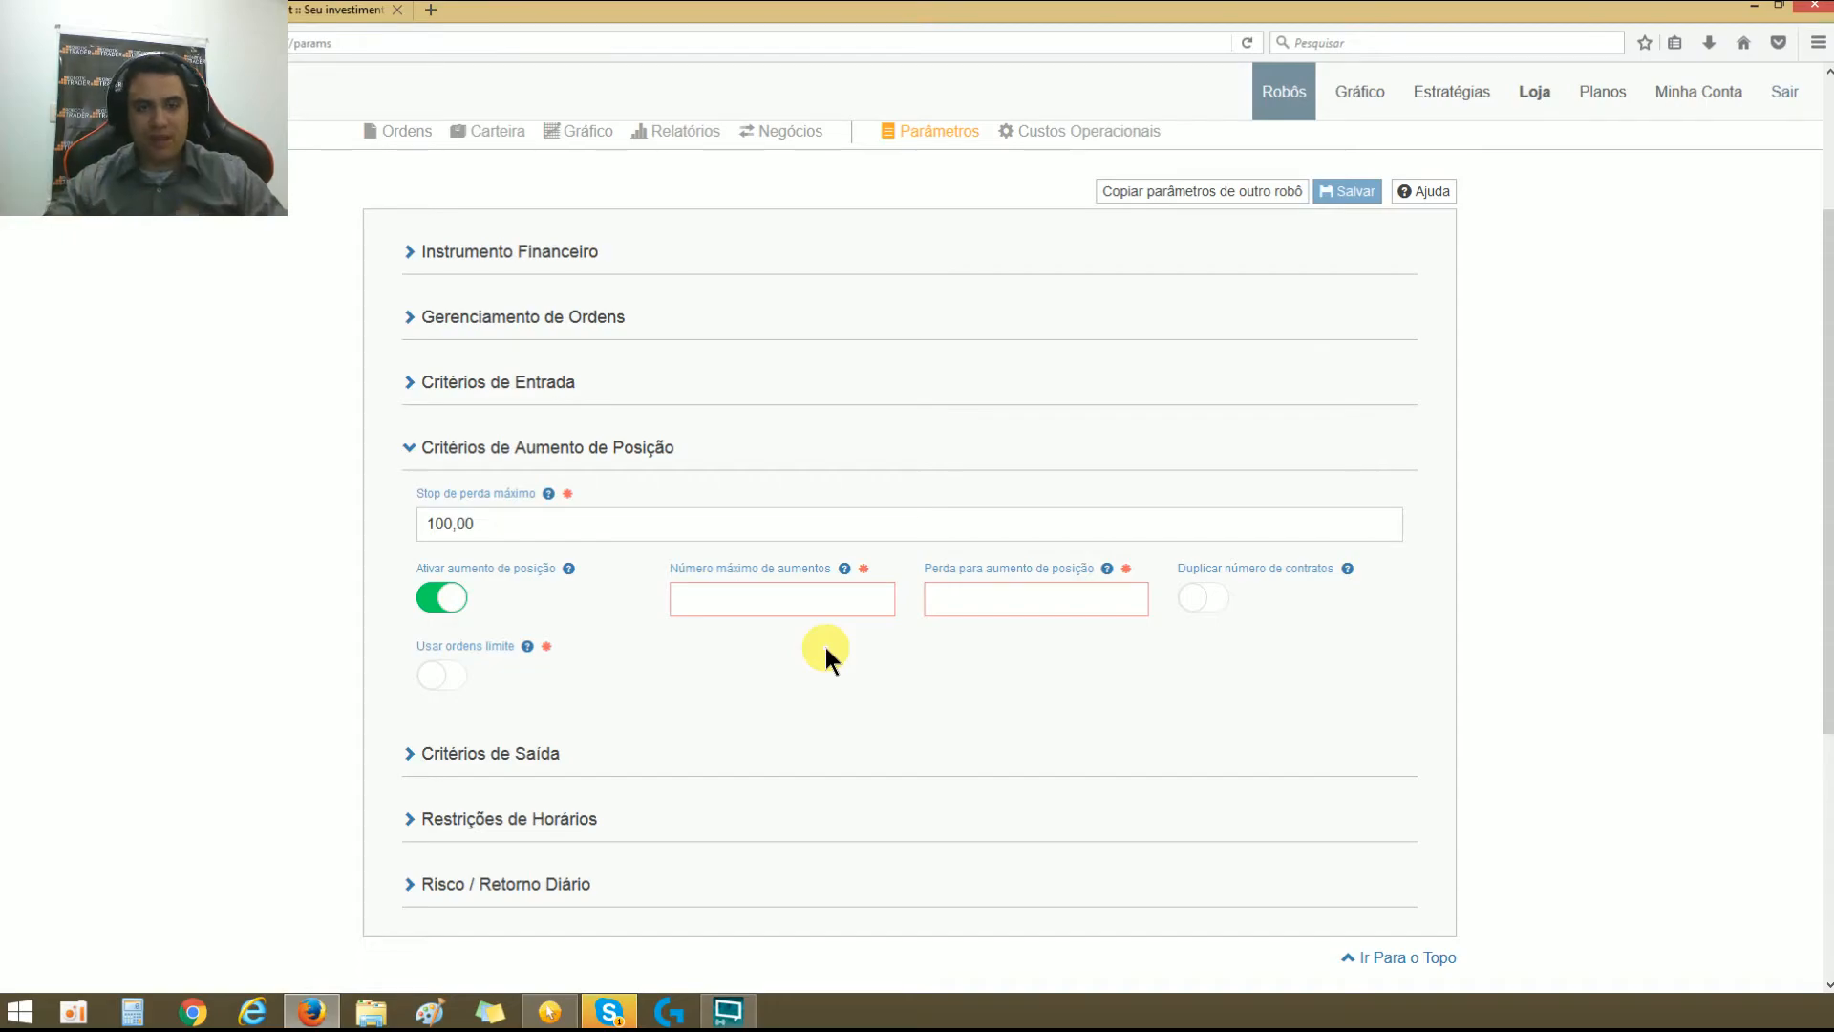
Step: Enter trial values in Número máximo de aumentos, ending with 5
{"action": "left_click", "coordinate": [798, 603]}
{"action": "left_click", "coordinate": [999, 606]}
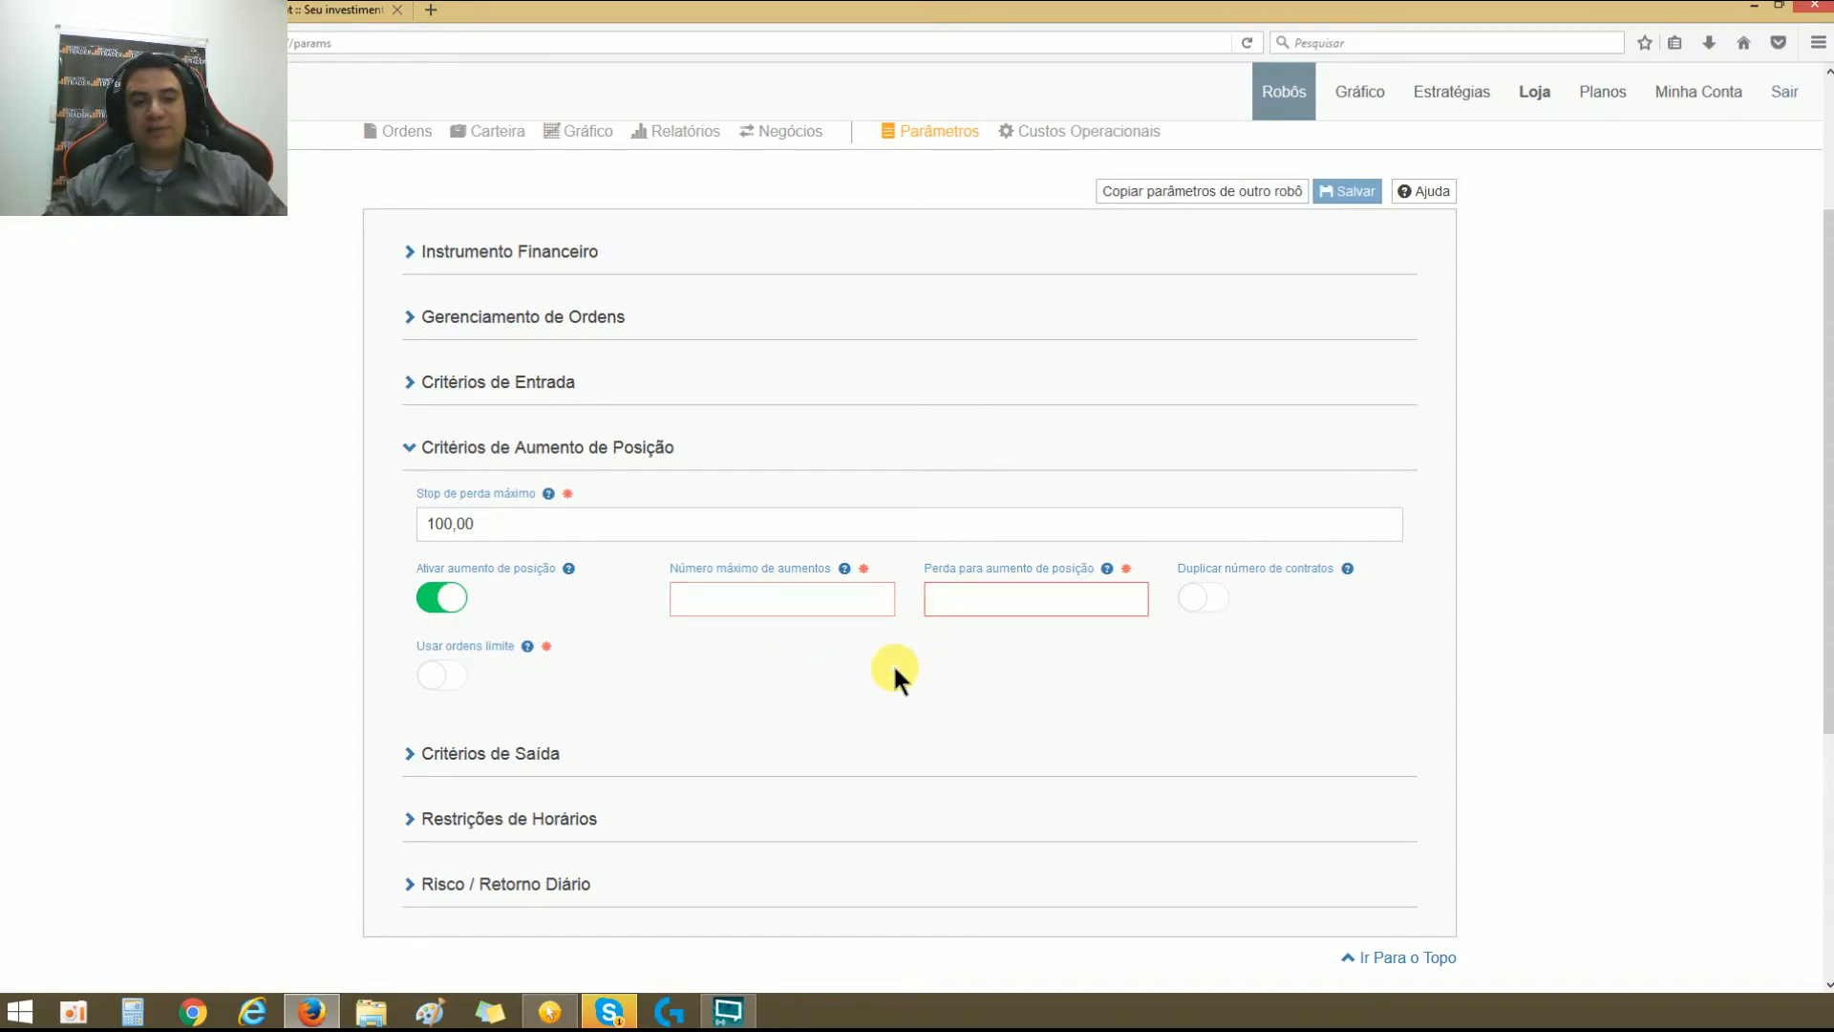
{"action": "left_click", "coordinate": [821, 602]}
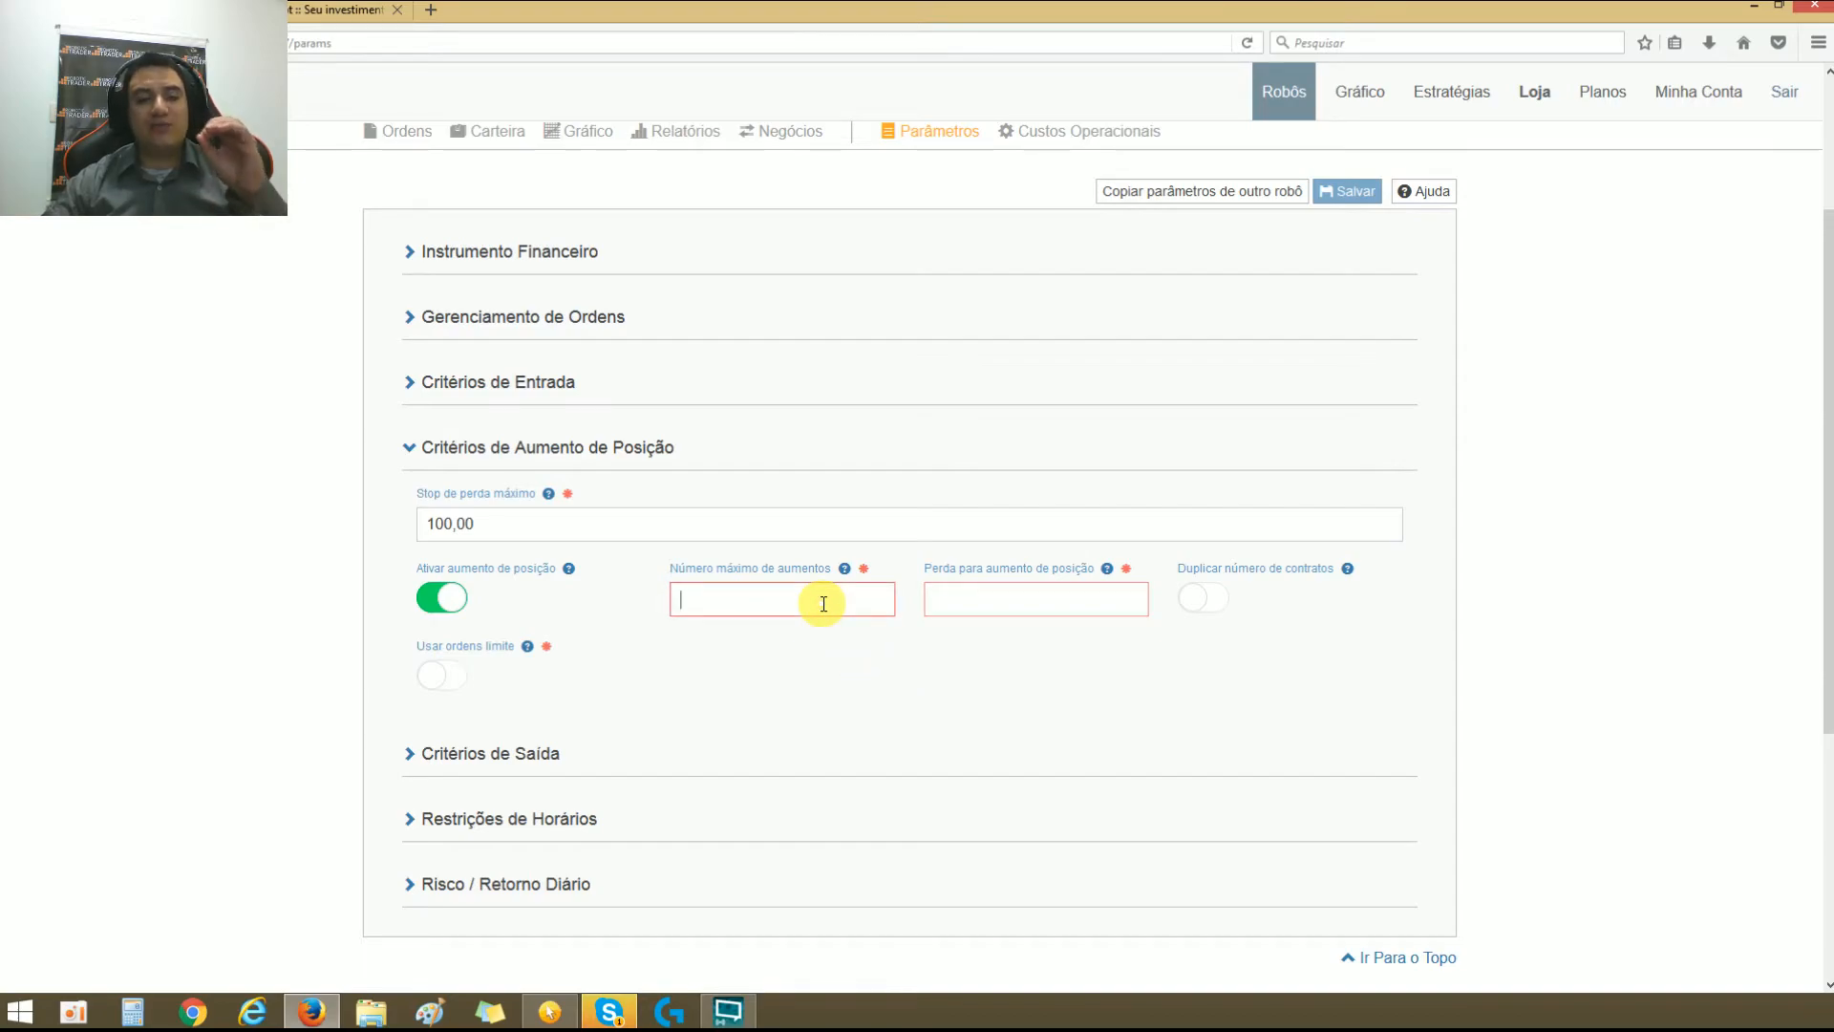
{"action": "left_click", "coordinate": [824, 603]}
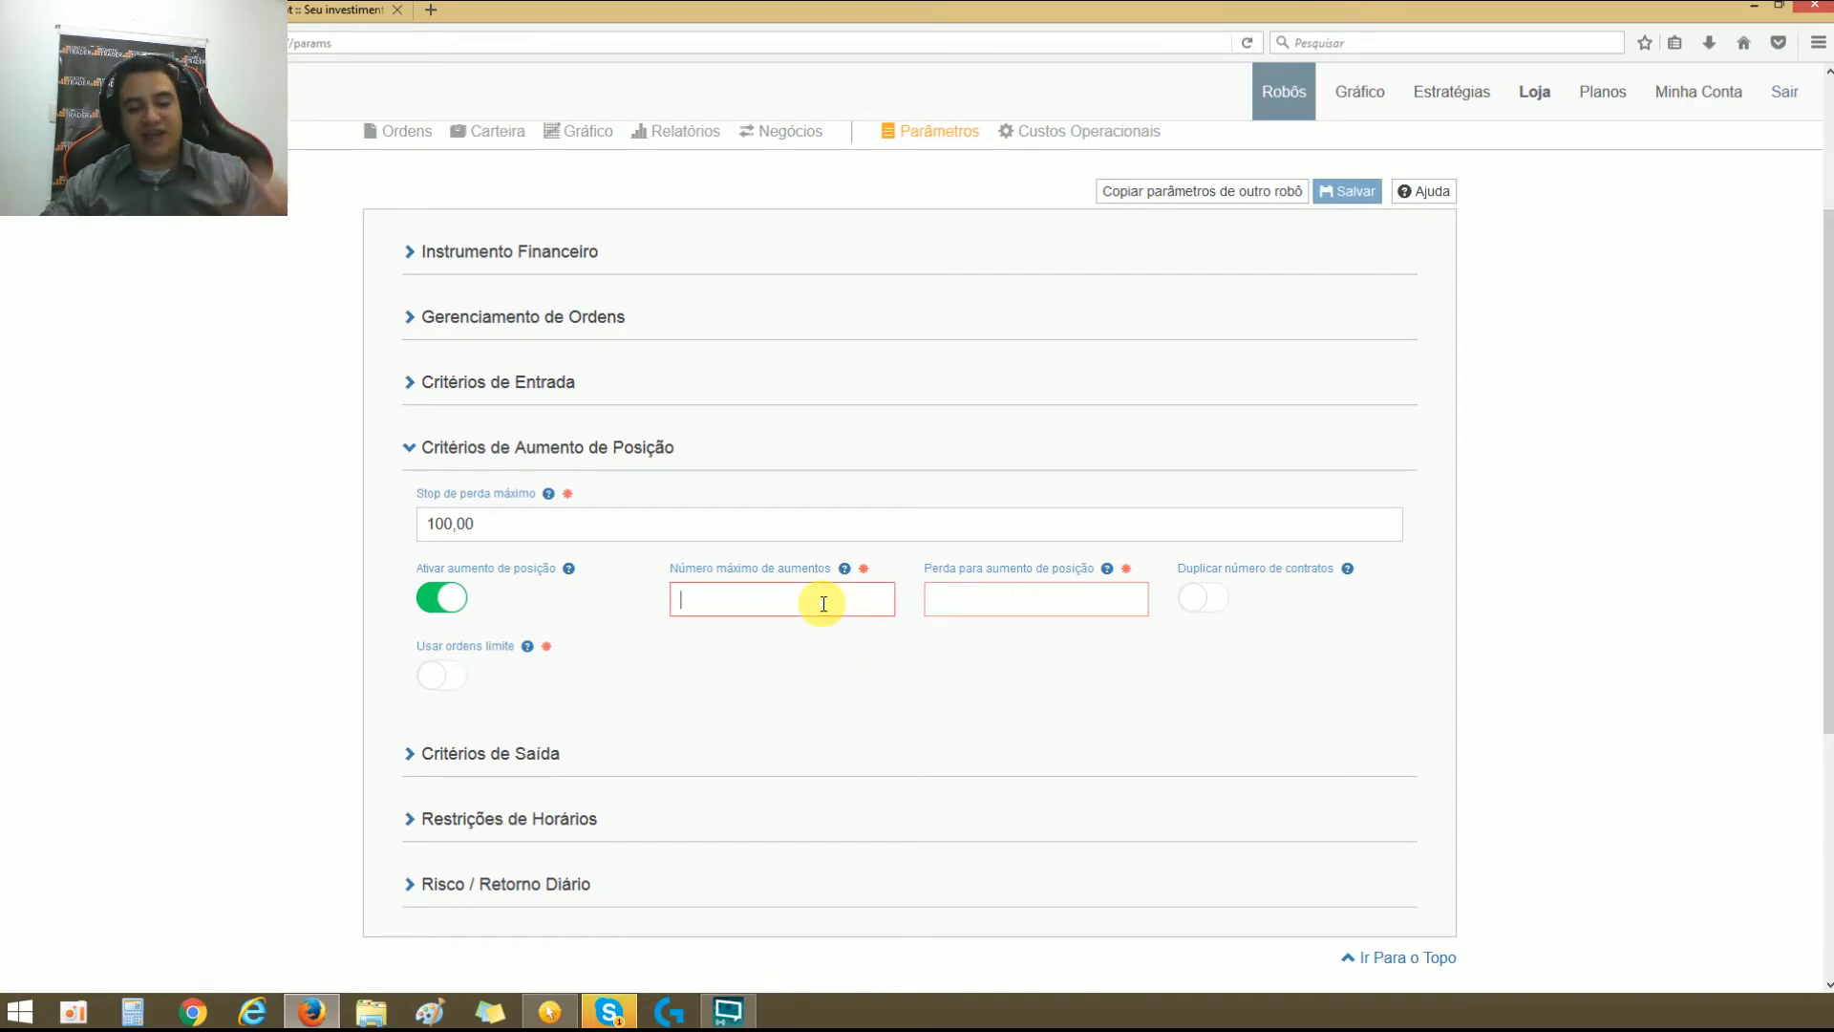
{"action": "left_click", "coordinate": [824, 602]}
{"action": "type", "text": "2"}
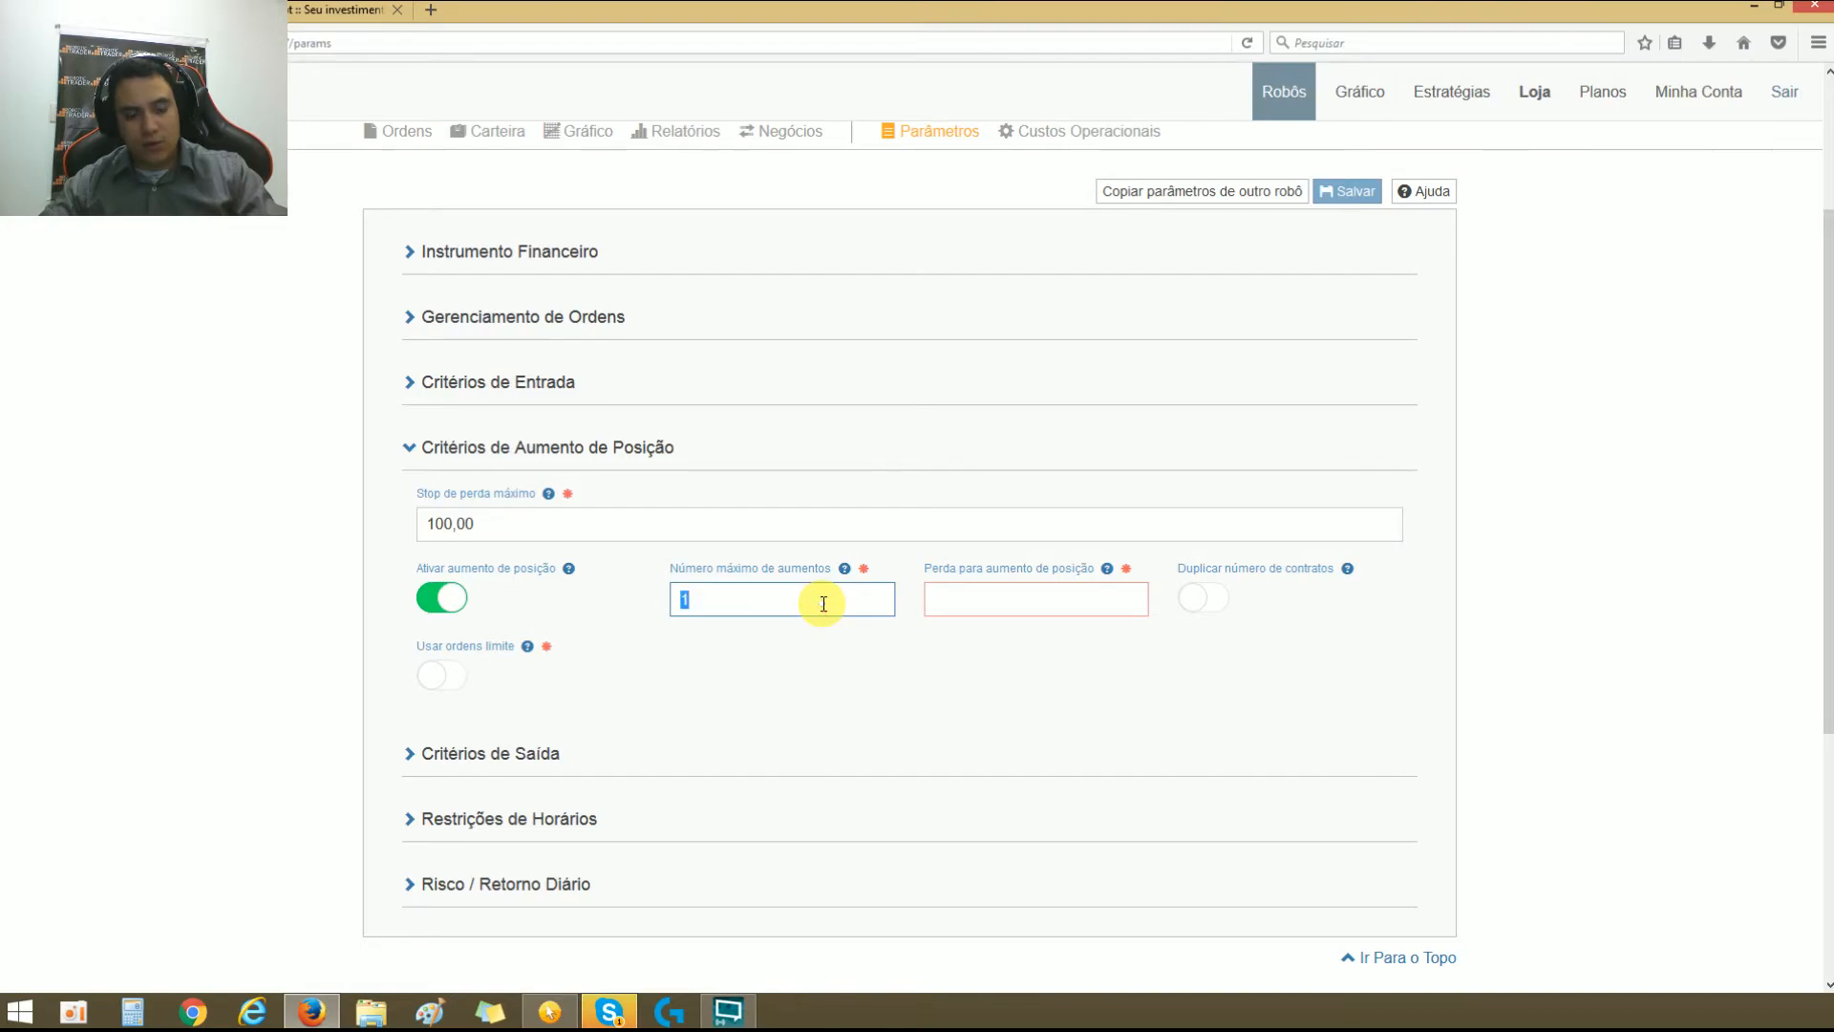
{"action": "double_click", "coordinate": [823, 603]}
{"action": "type", "text": "3"}
{"action": "double_click", "coordinate": [823, 604]}
{"action": "type", "text": "5"}
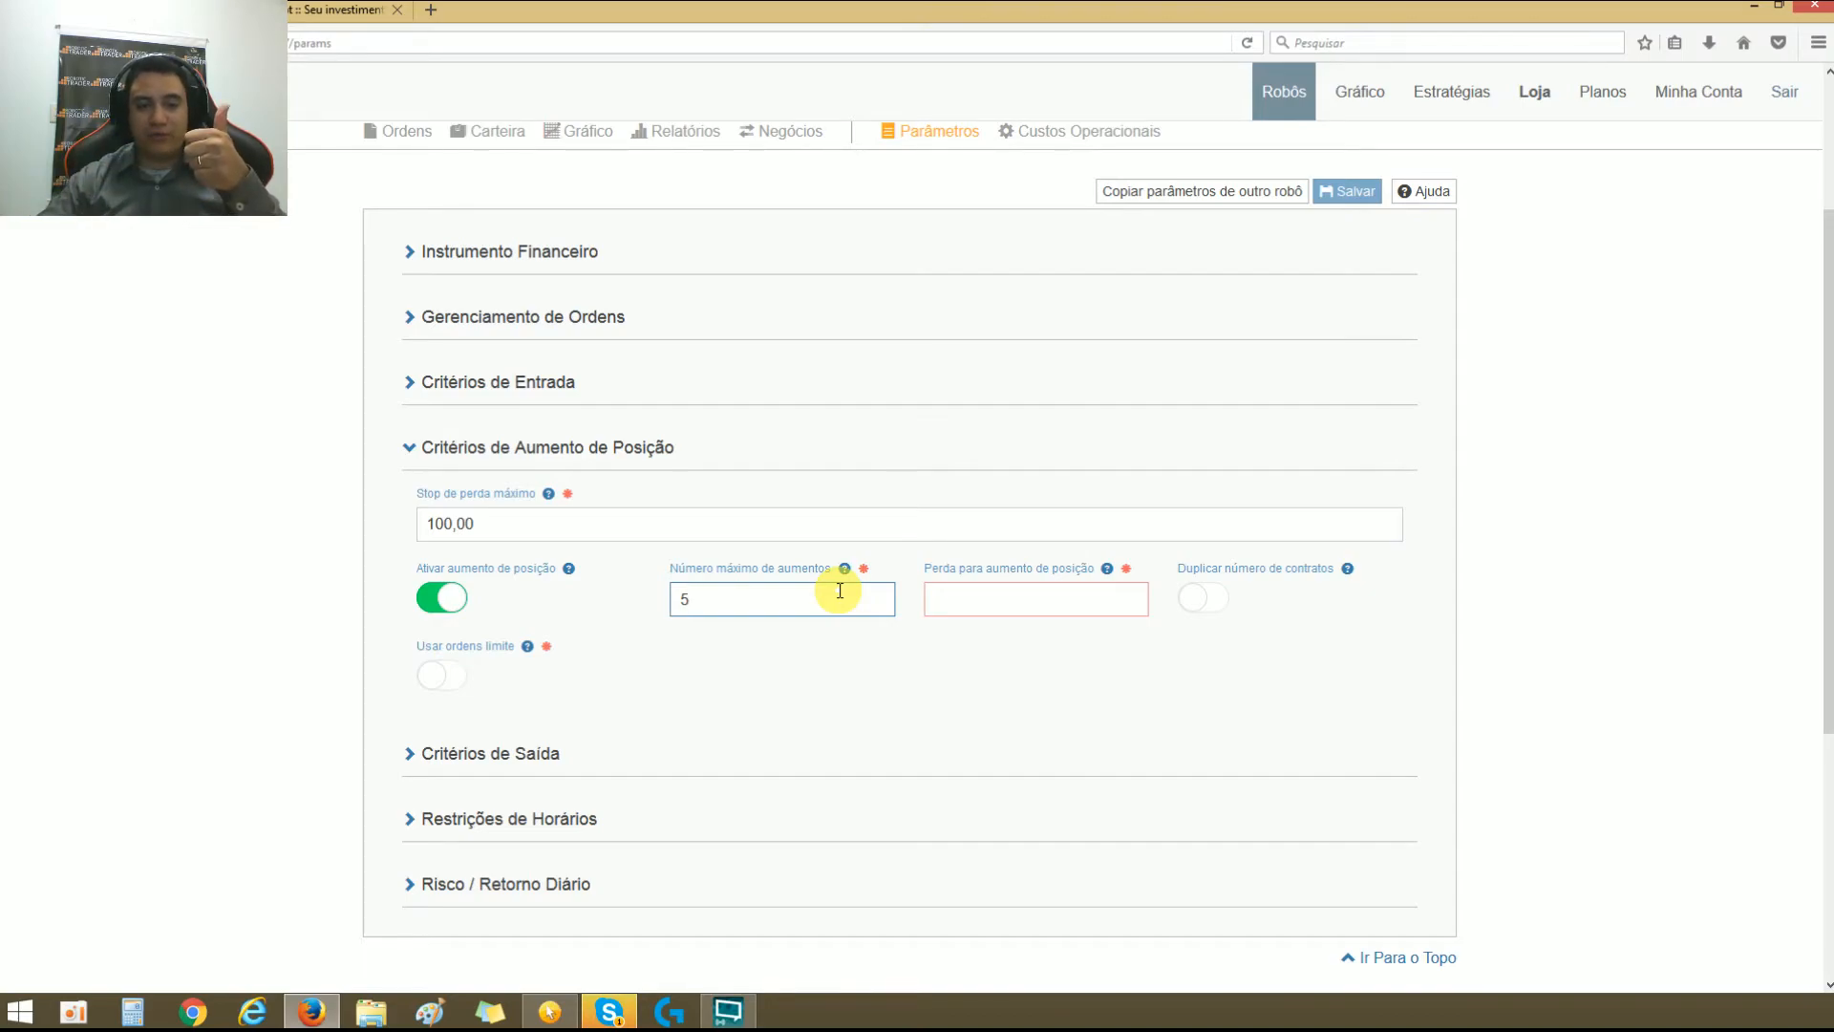
Step: Set Número máximo de aumentos to 2
{"action": "key", "text": "BackSpace"}
{"action": "type", "text": "2"}
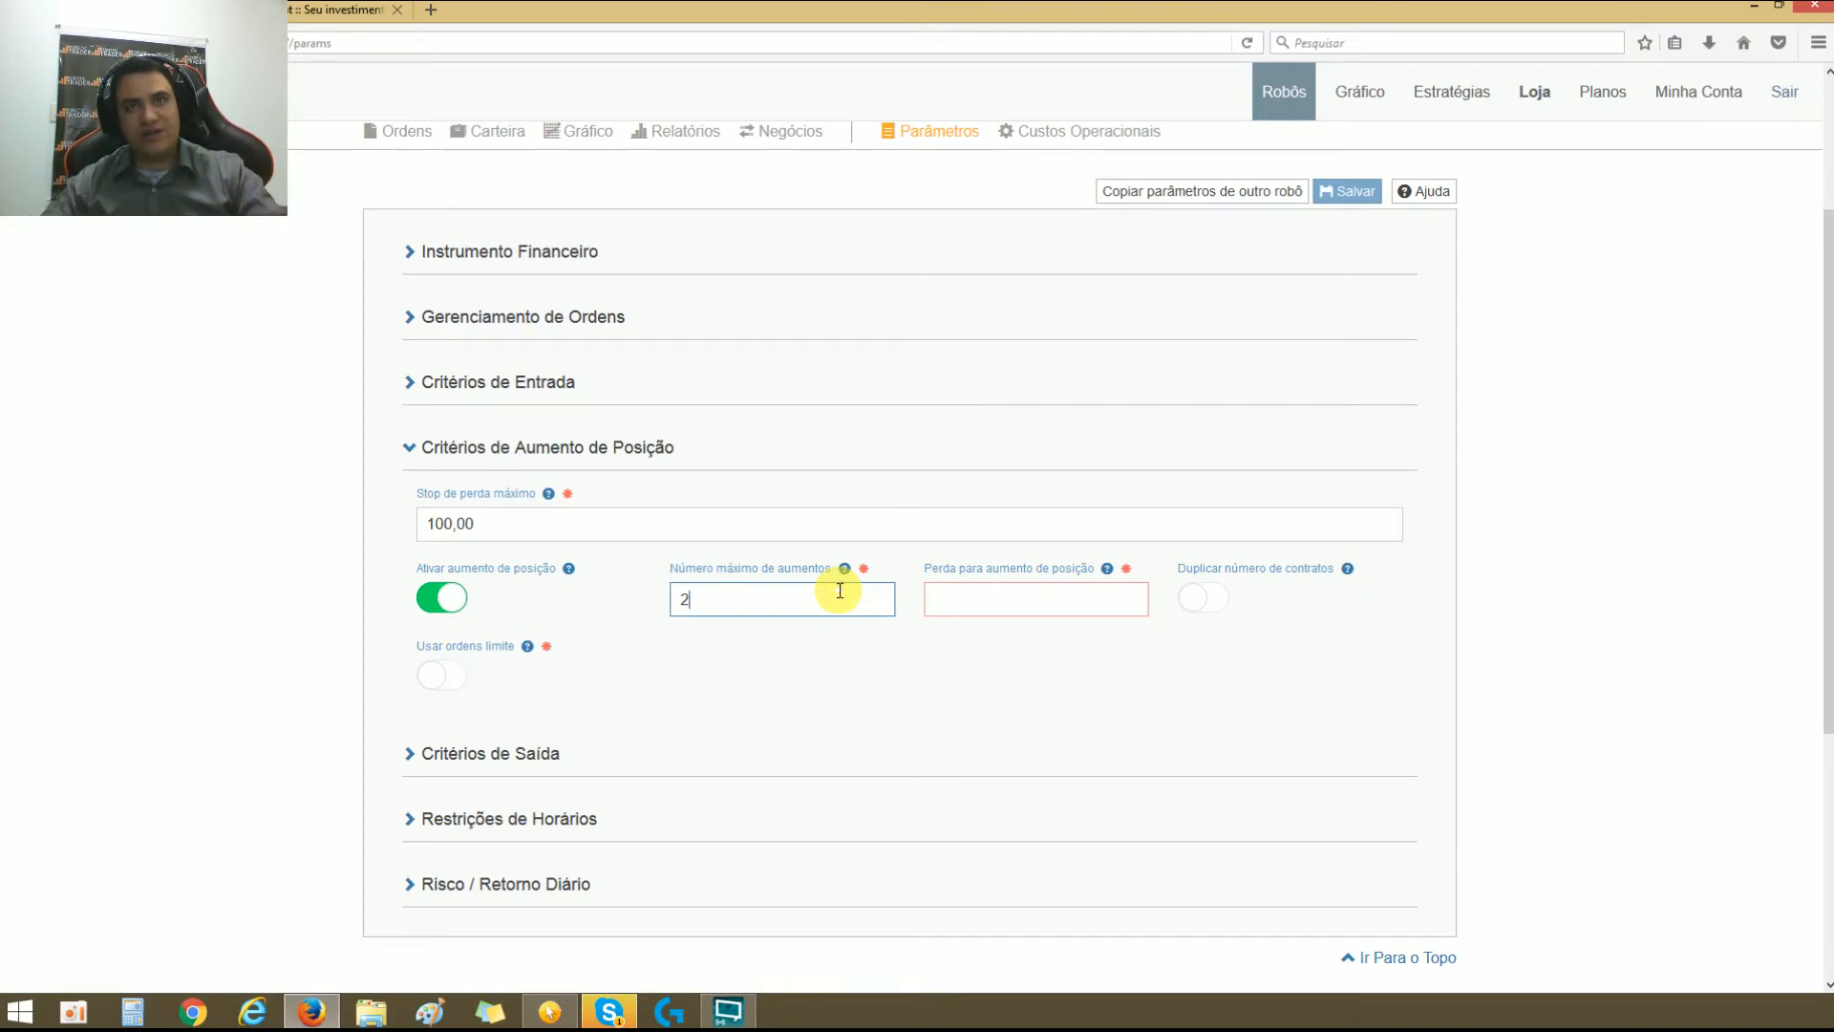
{"action": "left_click", "coordinate": [856, 635]}
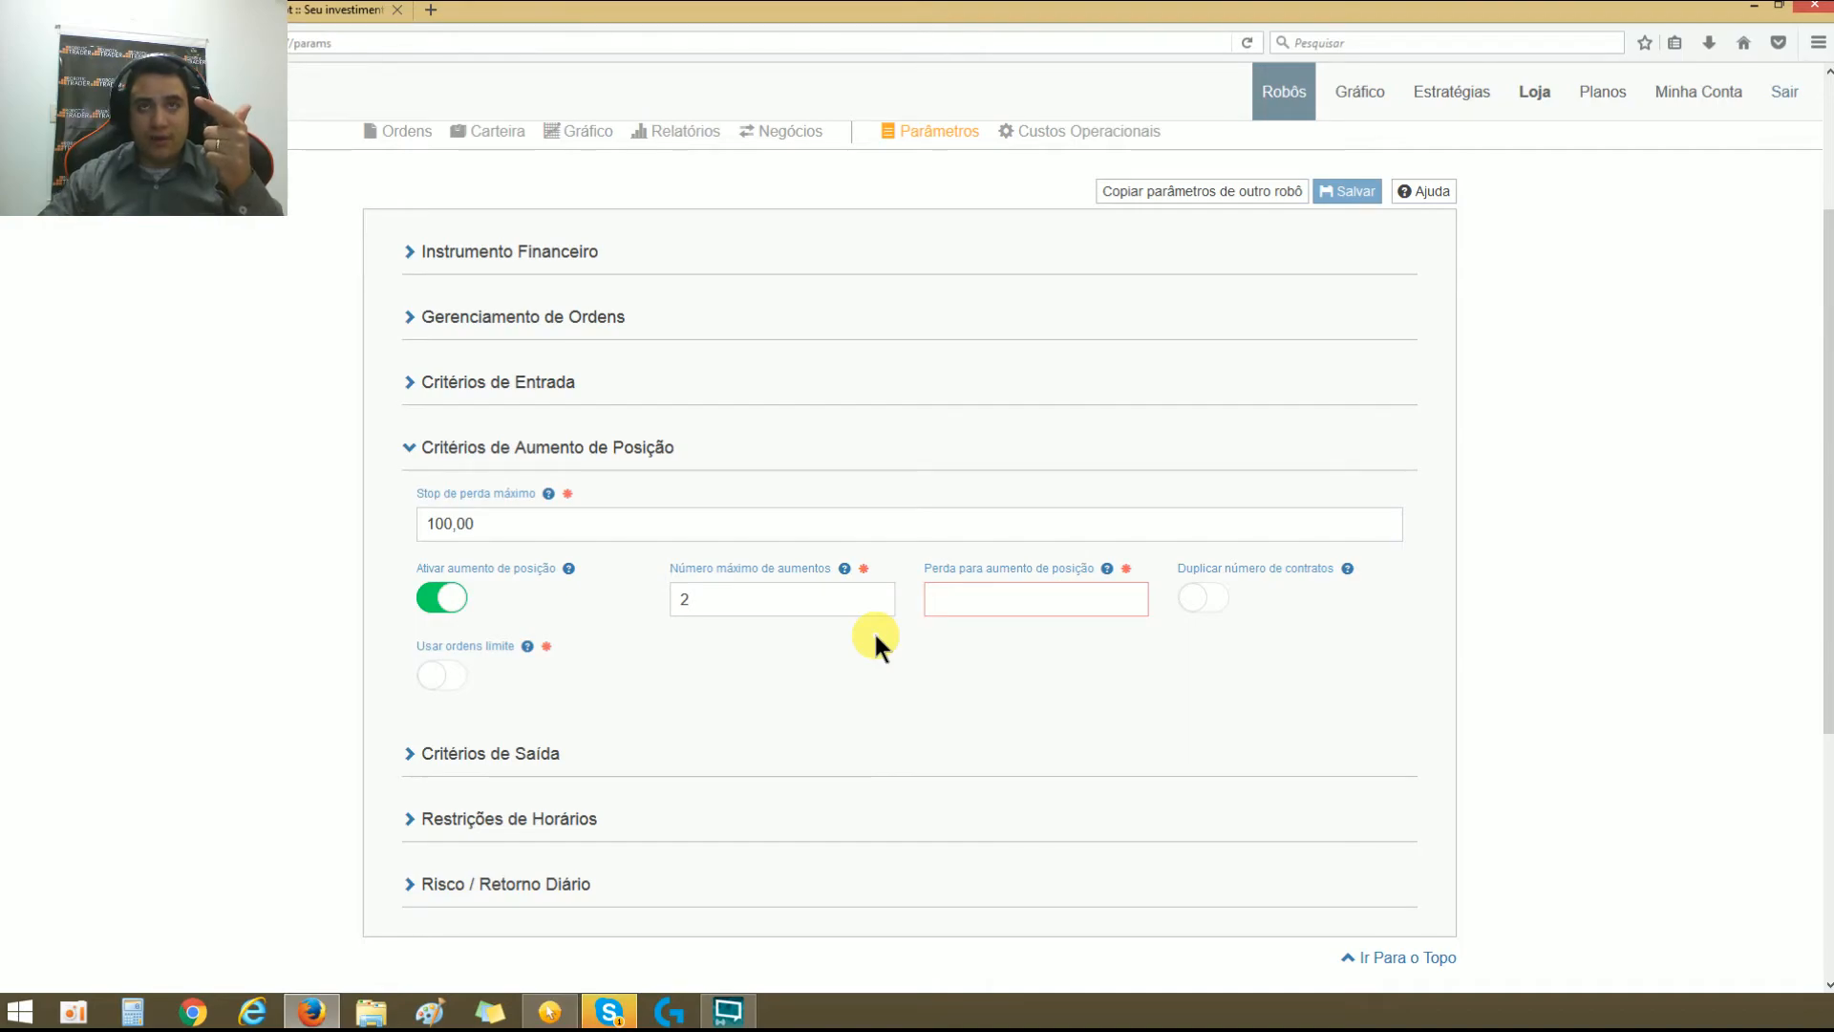
Step: Raise the Stop de perda máximo to 500,00
{"action": "double_click", "coordinate": [741, 596]}
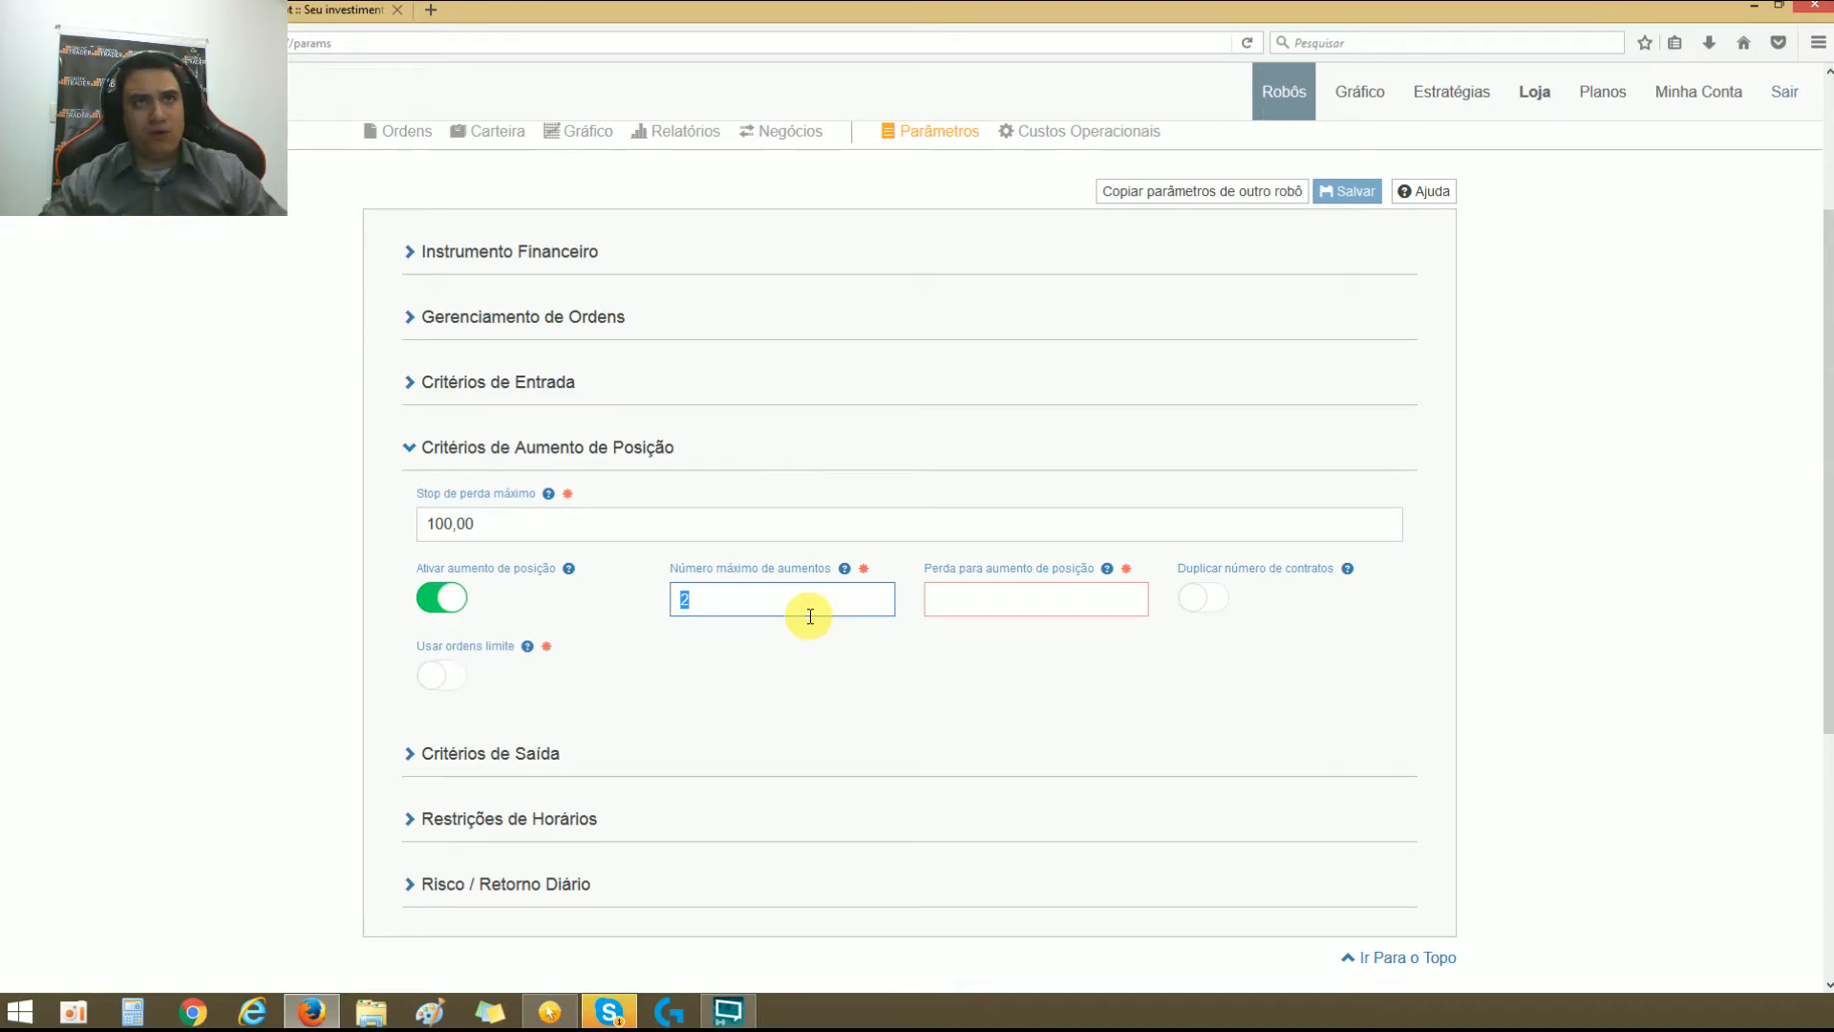
{"action": "left_click", "coordinate": [601, 529]}
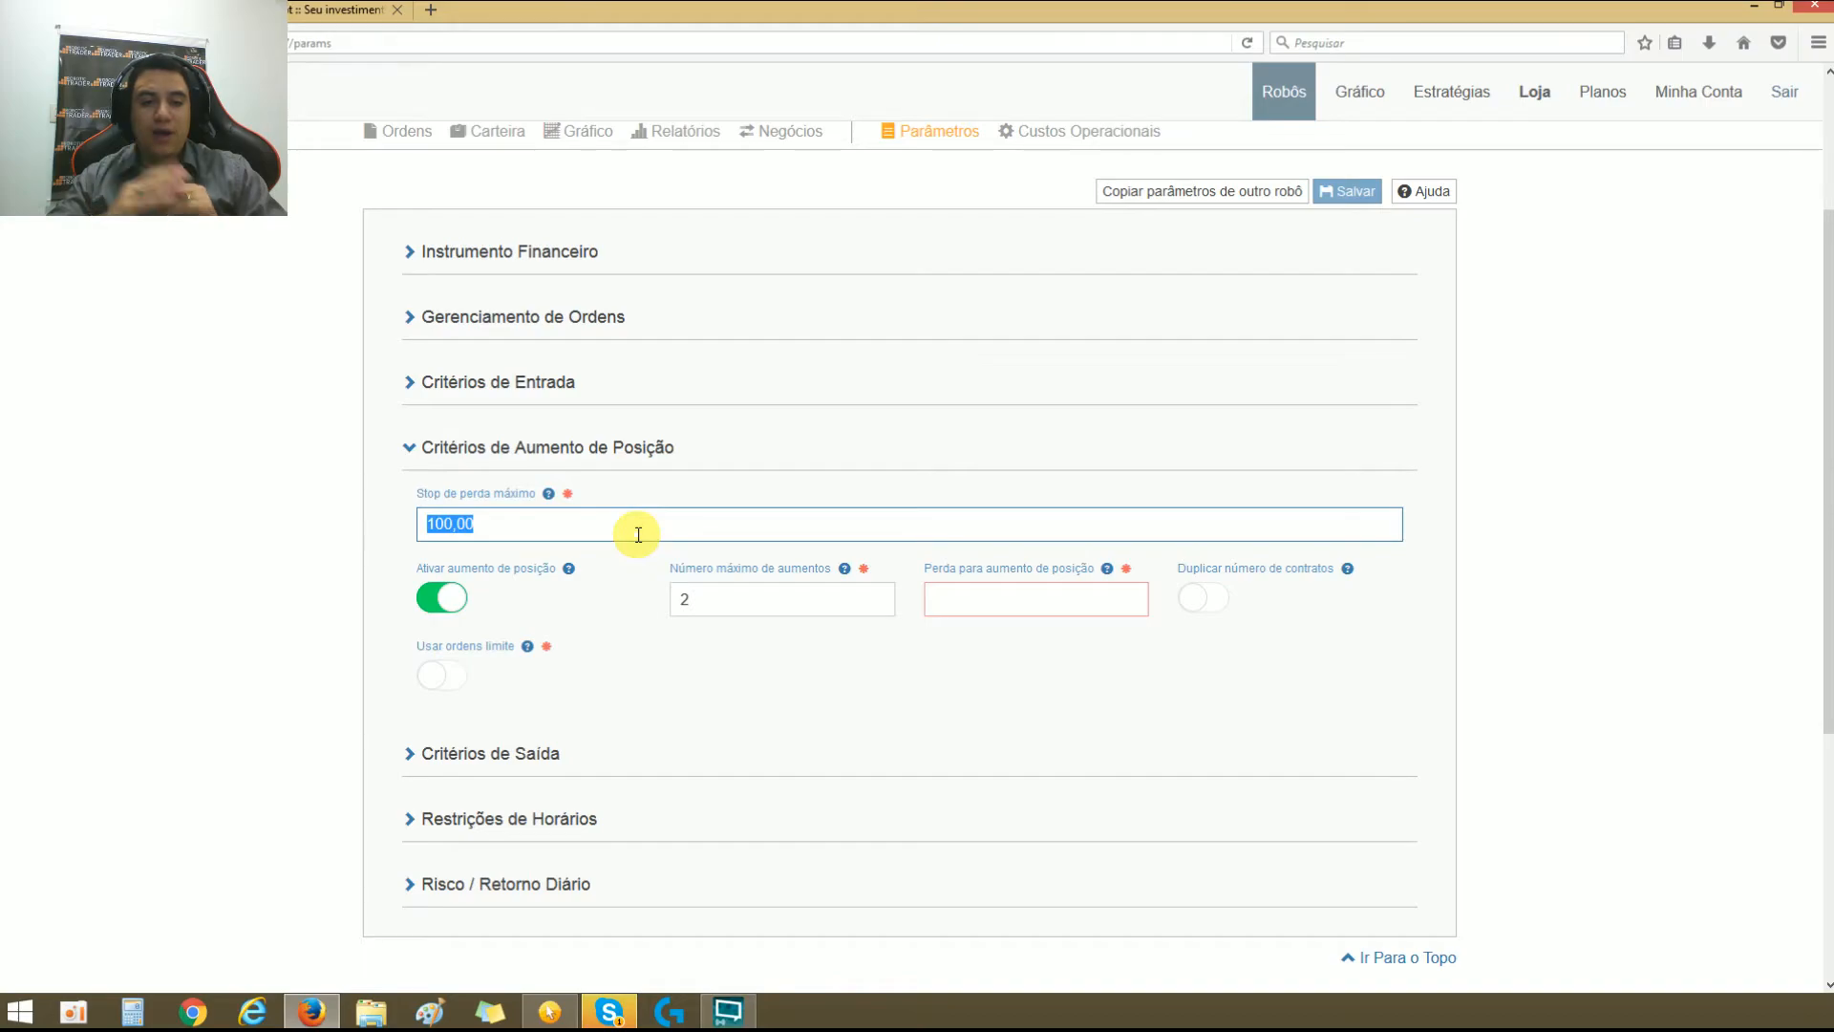
{"action": "type", "text": "500,00"}
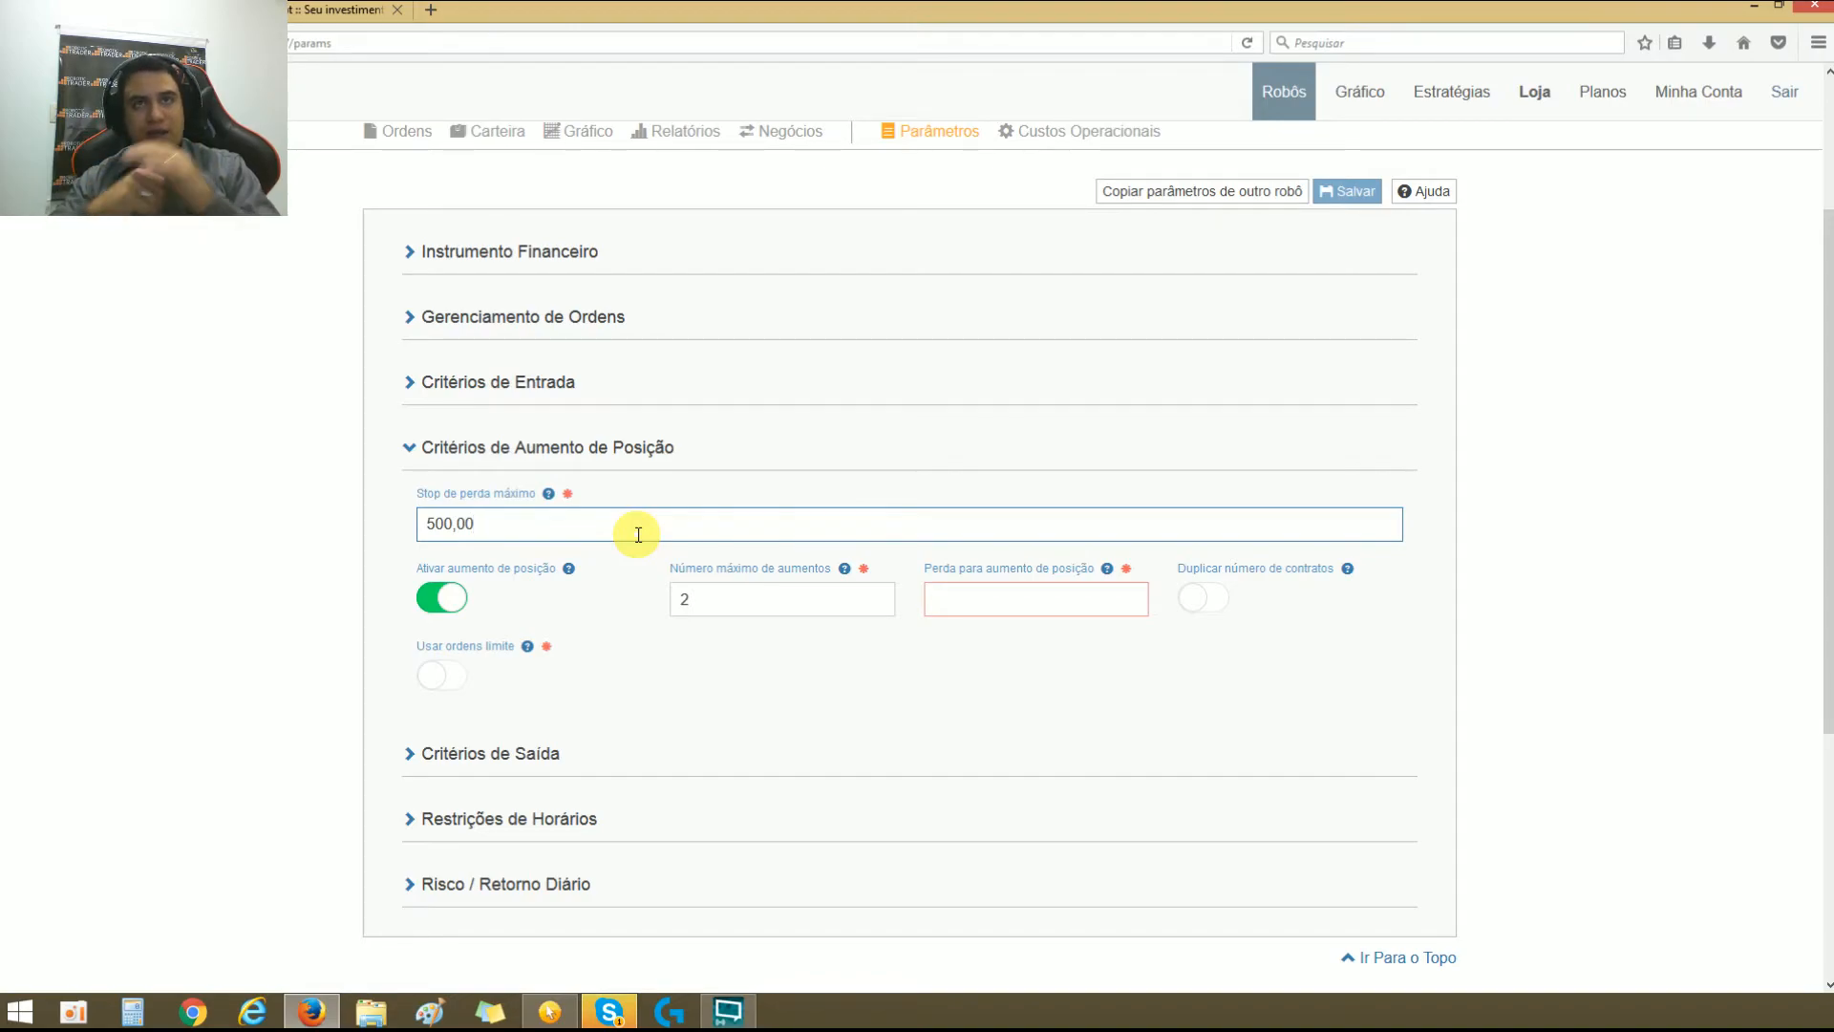
Step: Set Perda para aumento de posição to 100,00
{"action": "double_click", "coordinate": [758, 600]}
{"action": "left_click", "coordinate": [1042, 595]}
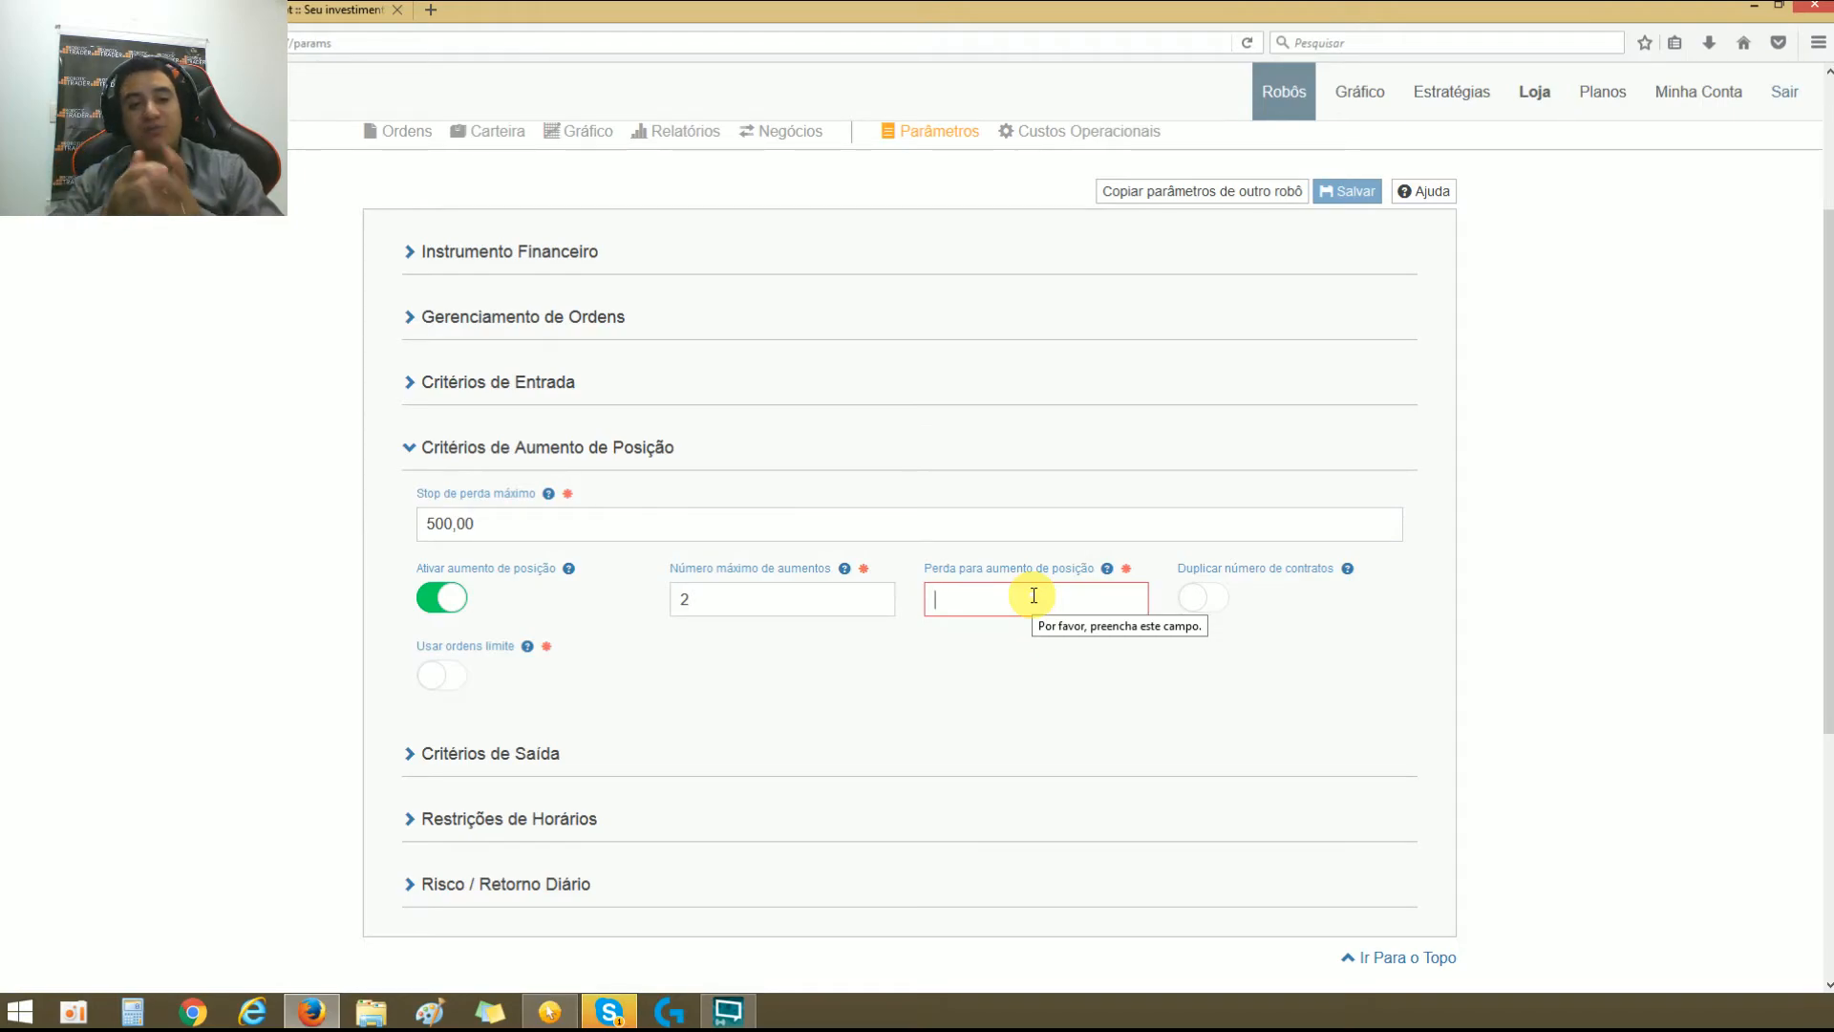
{"action": "type", "text": "100,00"}
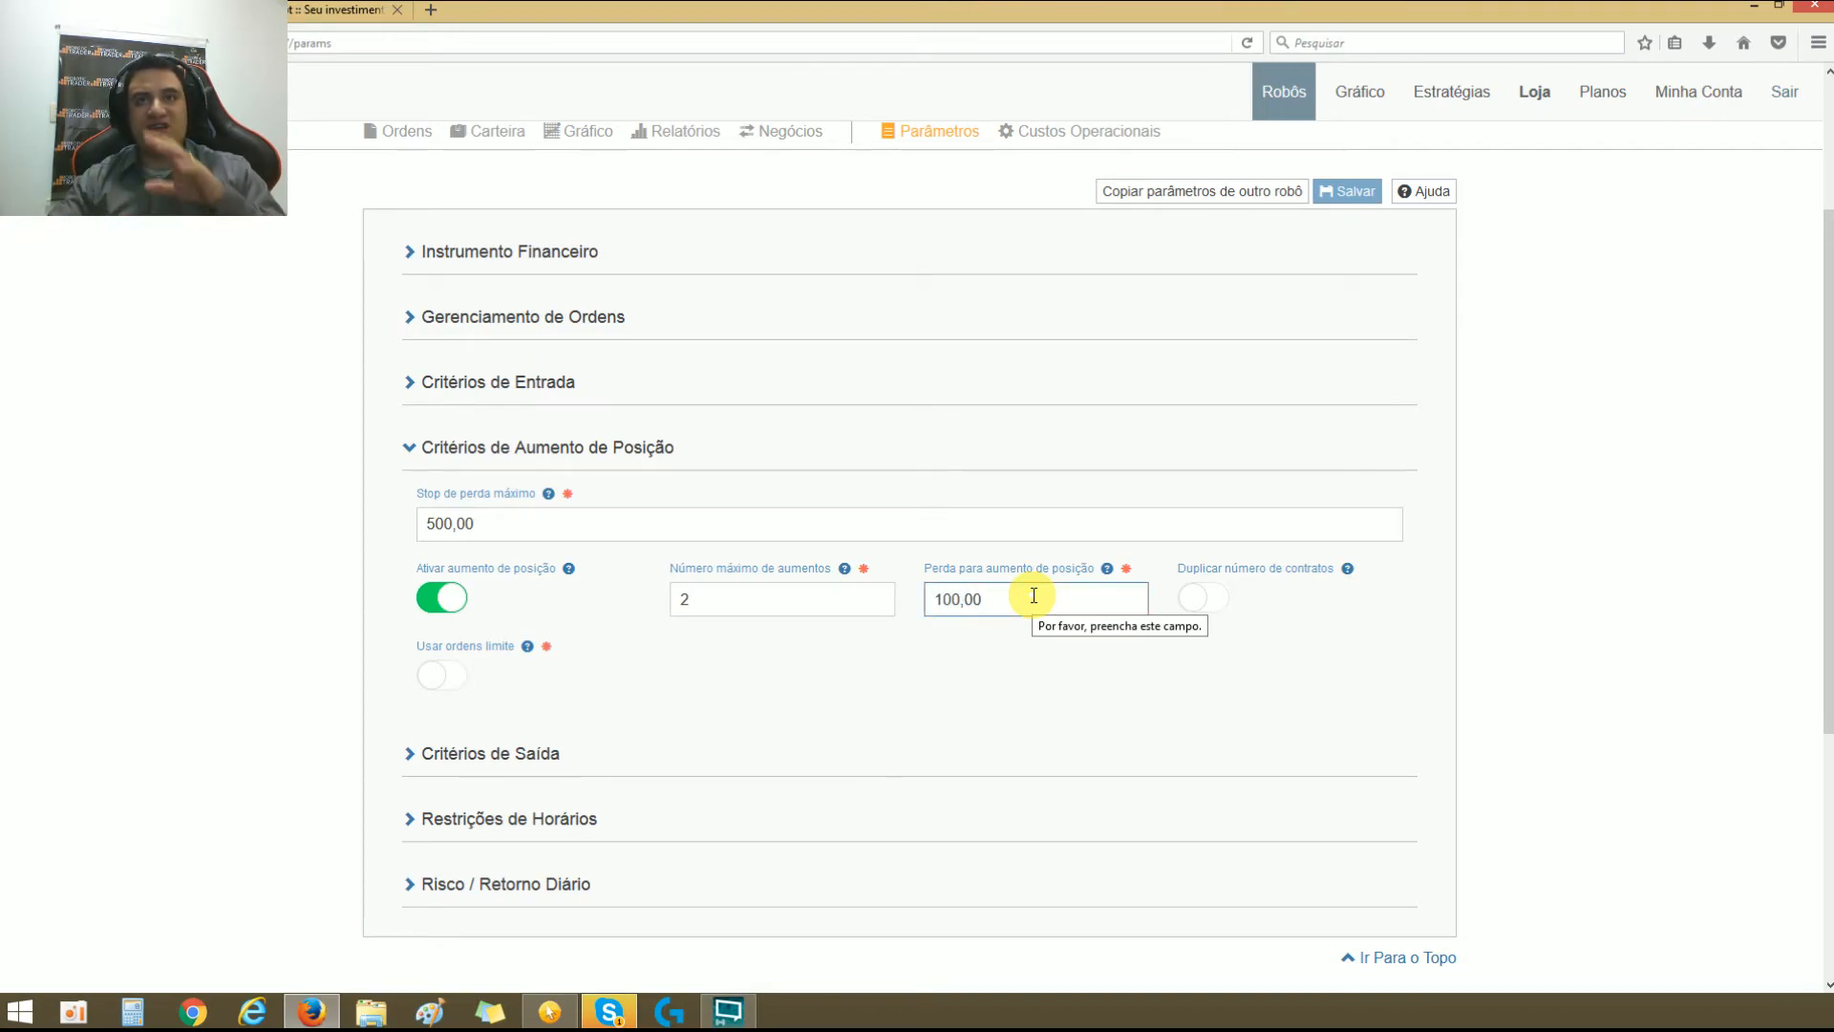
{"action": "double_click", "coordinate": [969, 592]}
{"action": "left_click", "coordinate": [946, 682]}
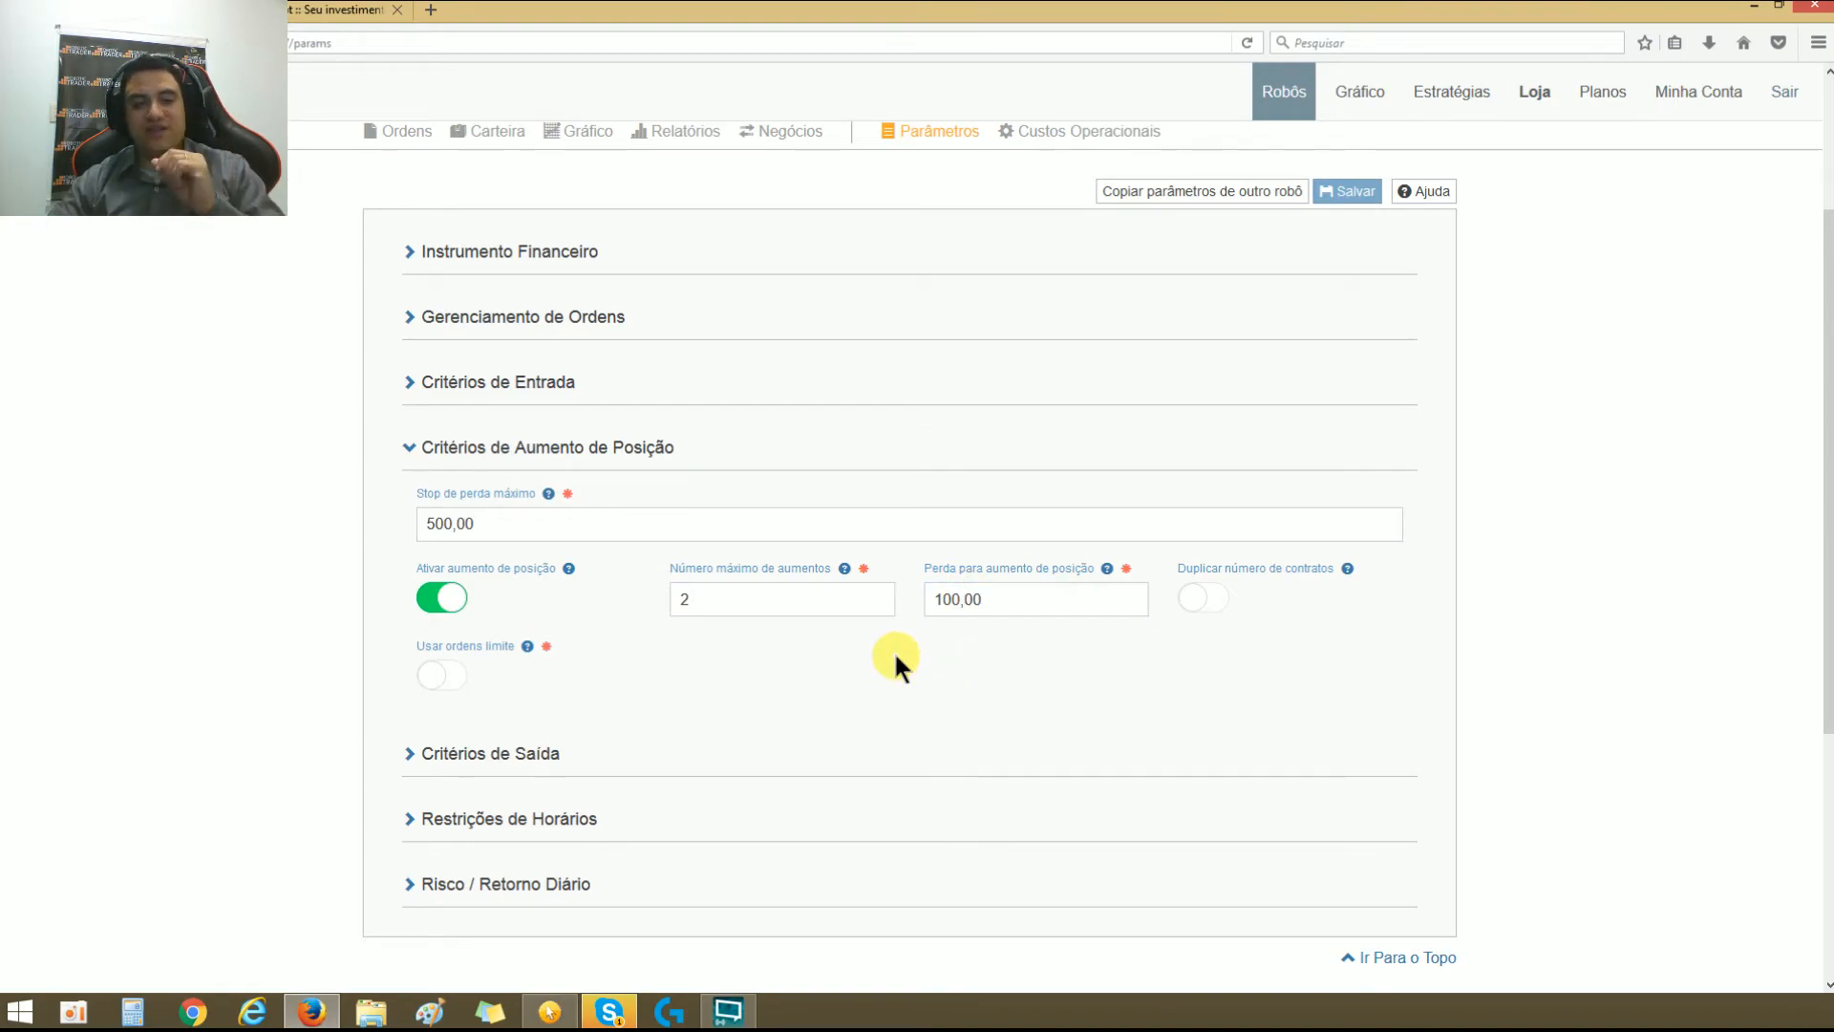
Step: Expand Critérios de Entrada to review its direction, entry type and trigger options, and collapse the section again
{"action": "double_click", "coordinate": [976, 602]}
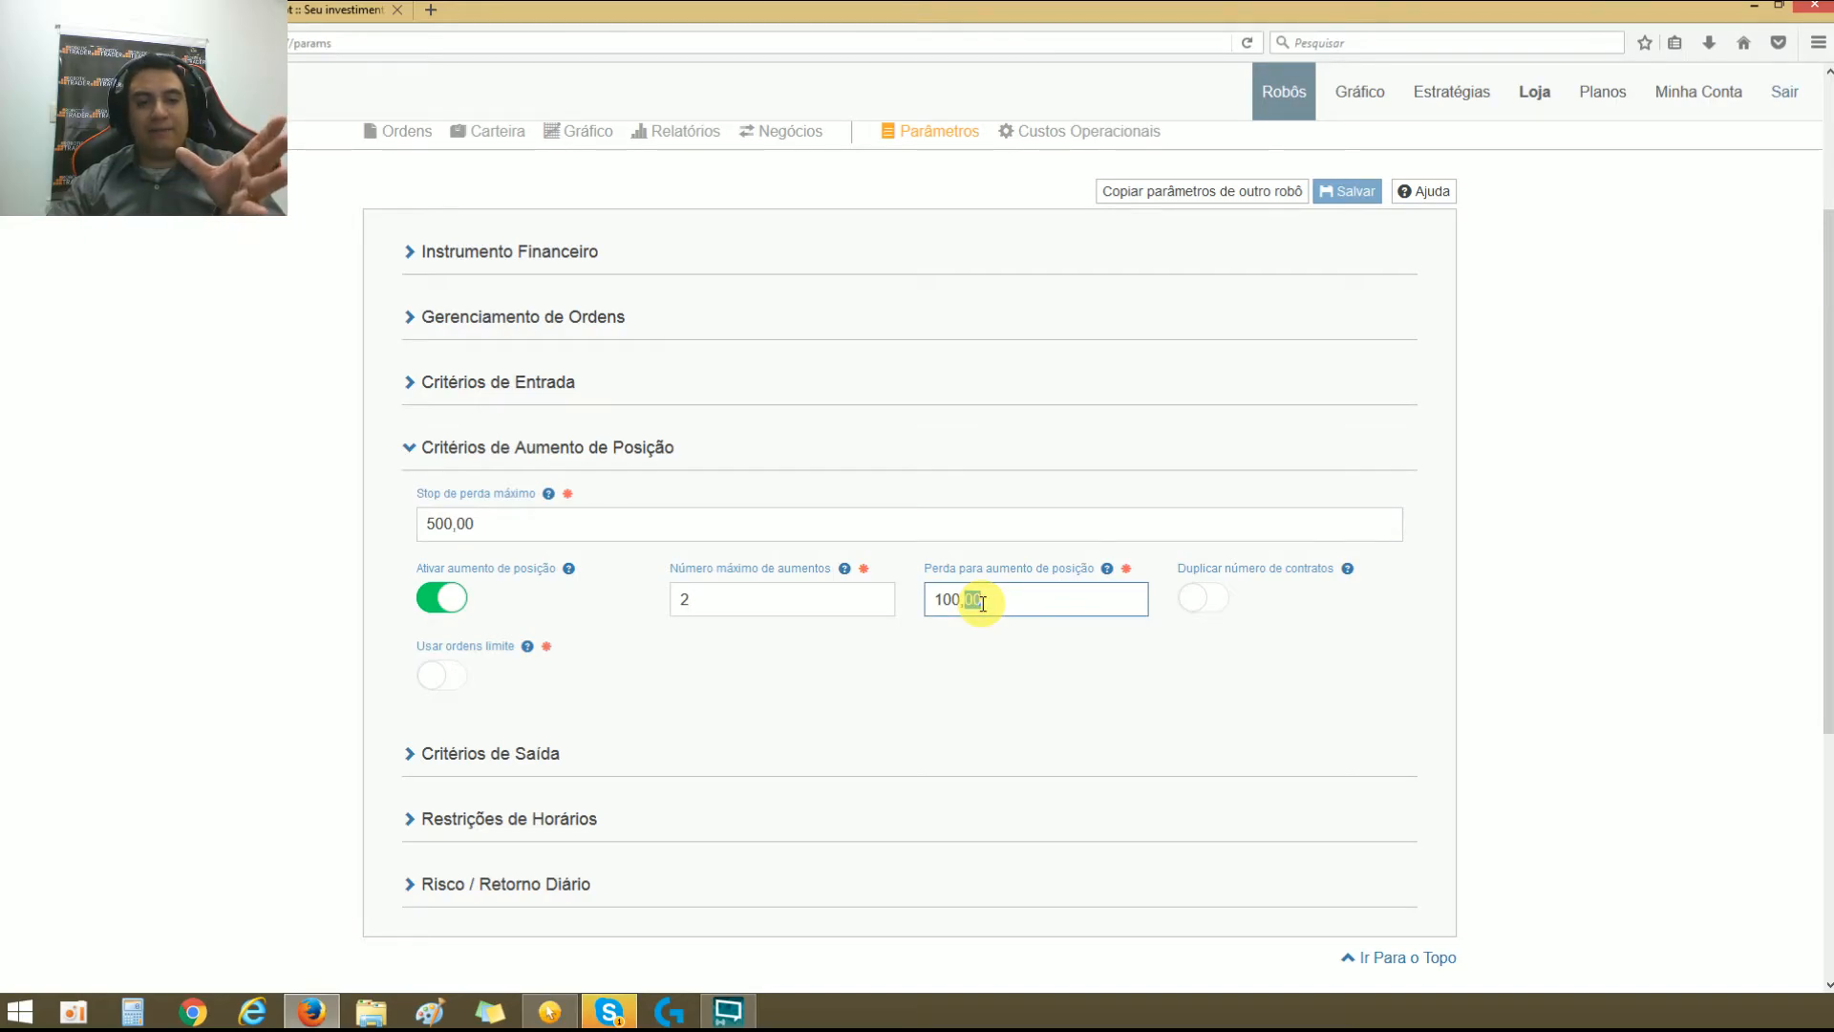
{"action": "scroll", "coordinate": [955, 587], "scroll_direction": "up", "scroll_amount": 2}
{"action": "left_click", "coordinate": [411, 599]}
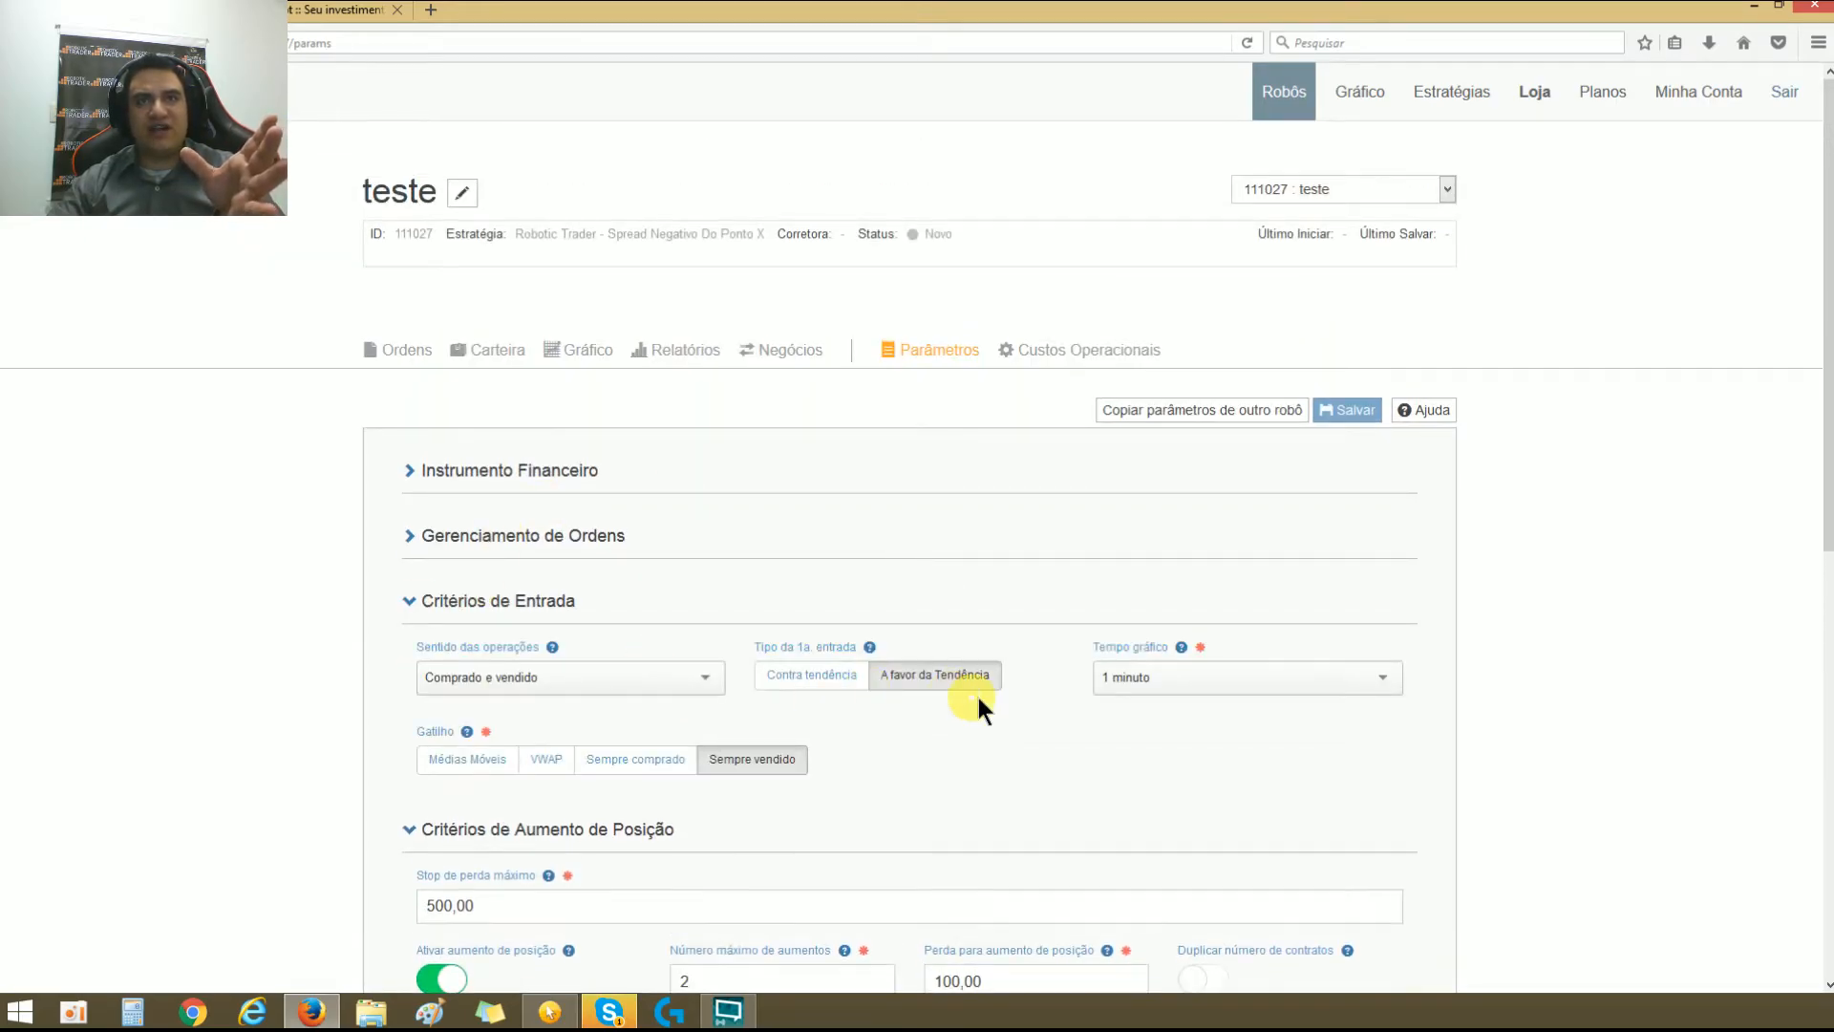
{"action": "left_click", "coordinate": [442, 604]}
{"action": "scroll", "coordinate": [955, 726], "scroll_direction": "down", "scroll_amount": 2}
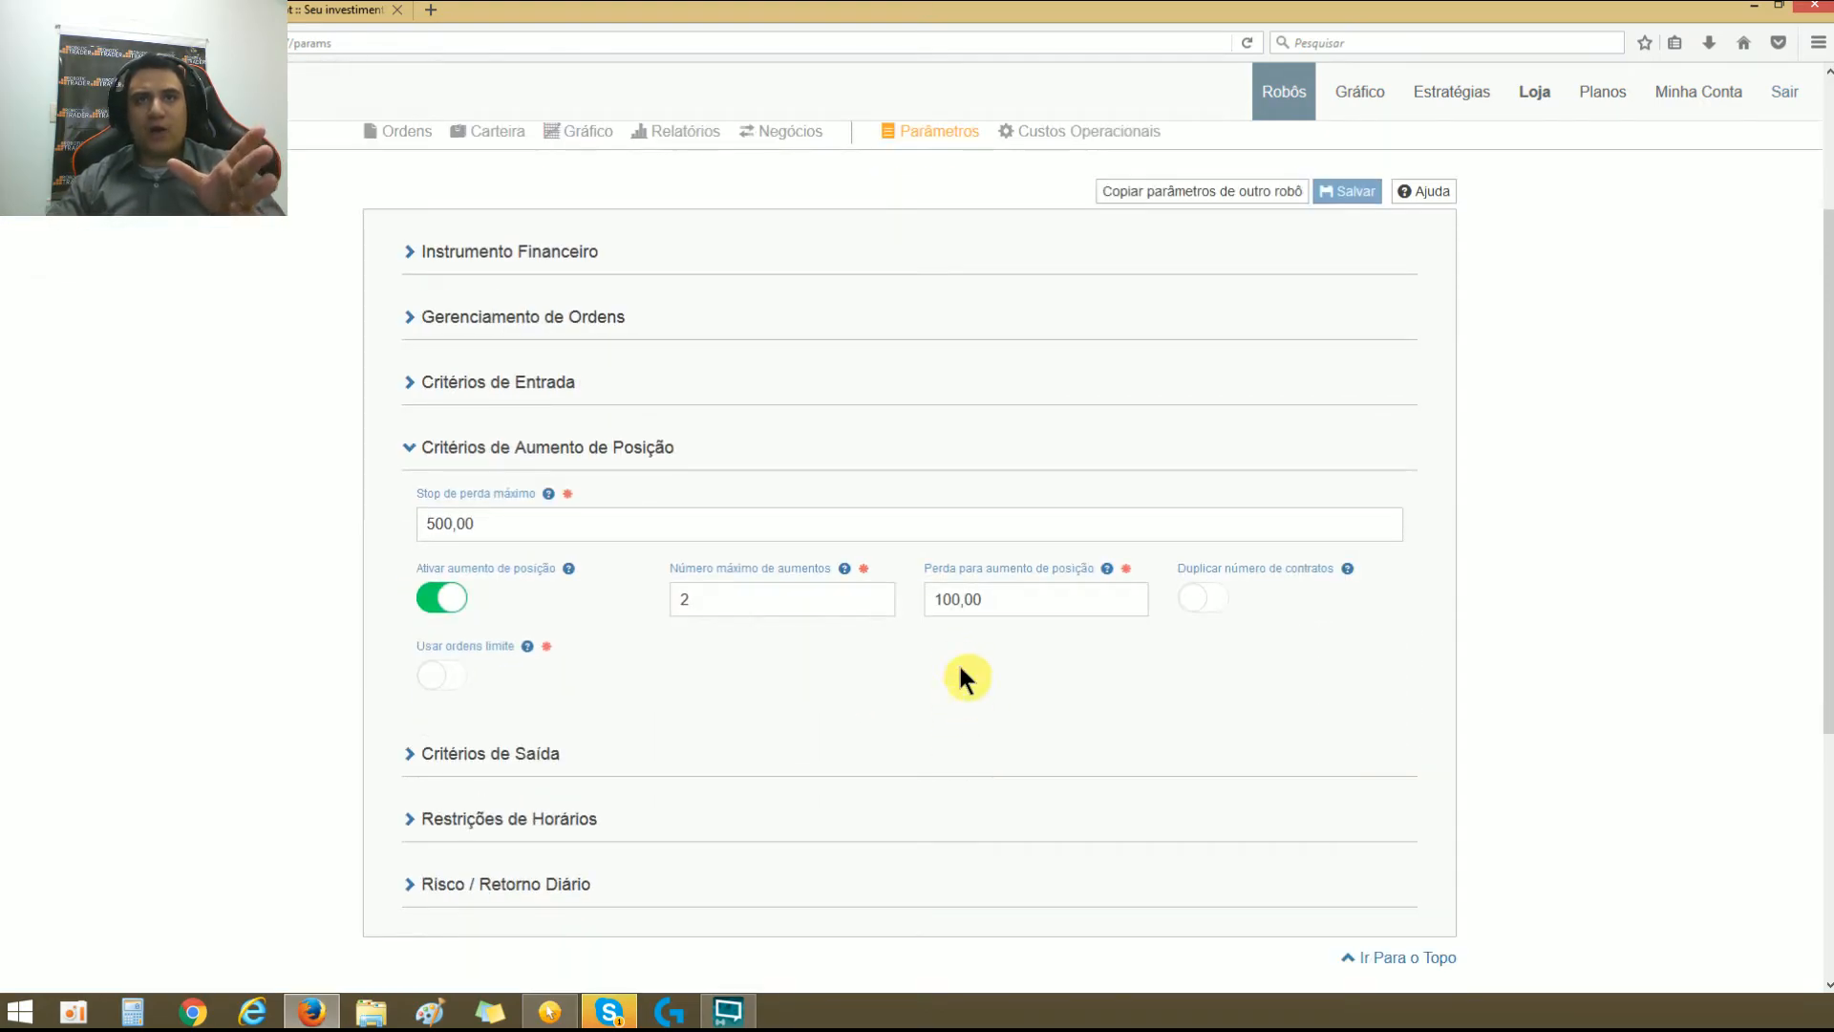
Step: Compare the Perda para aumento de posição and Stop de perda máximo fields in Critérios de Aumento de Posição
{"action": "double_click", "coordinate": [1018, 612]}
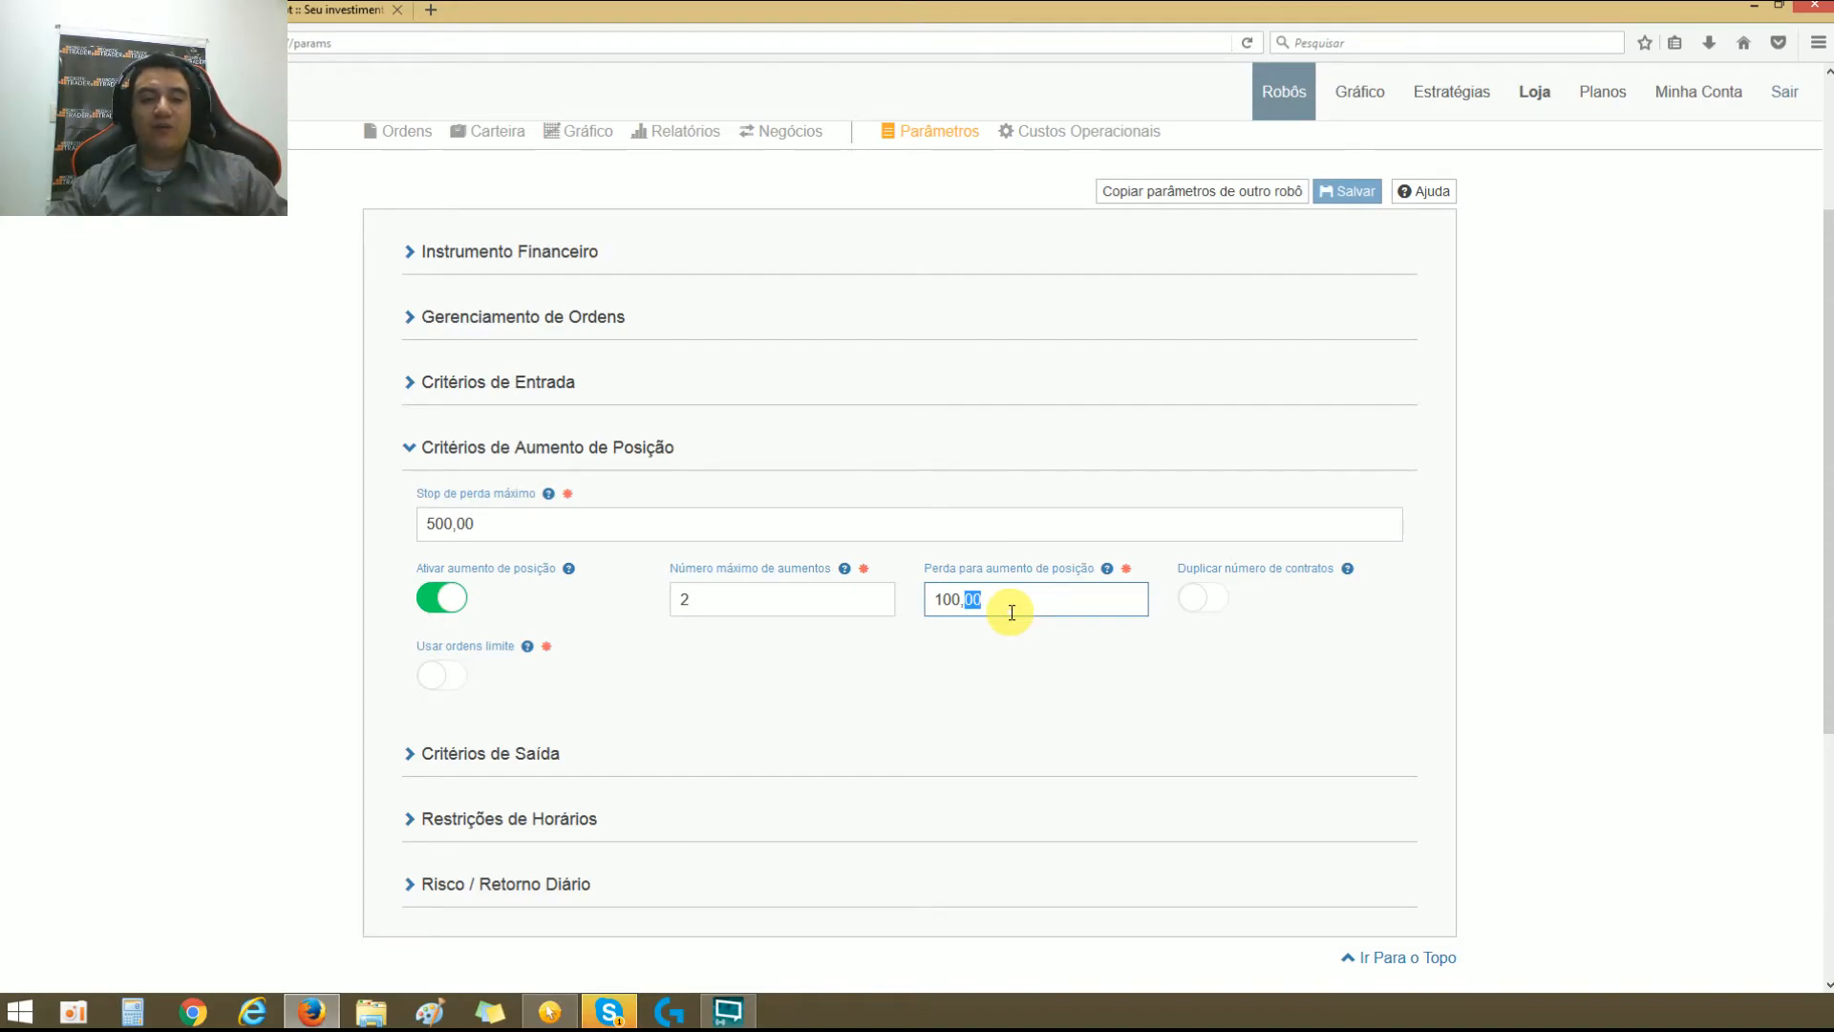
{"action": "triple_click", "coordinate": [1012, 612]}
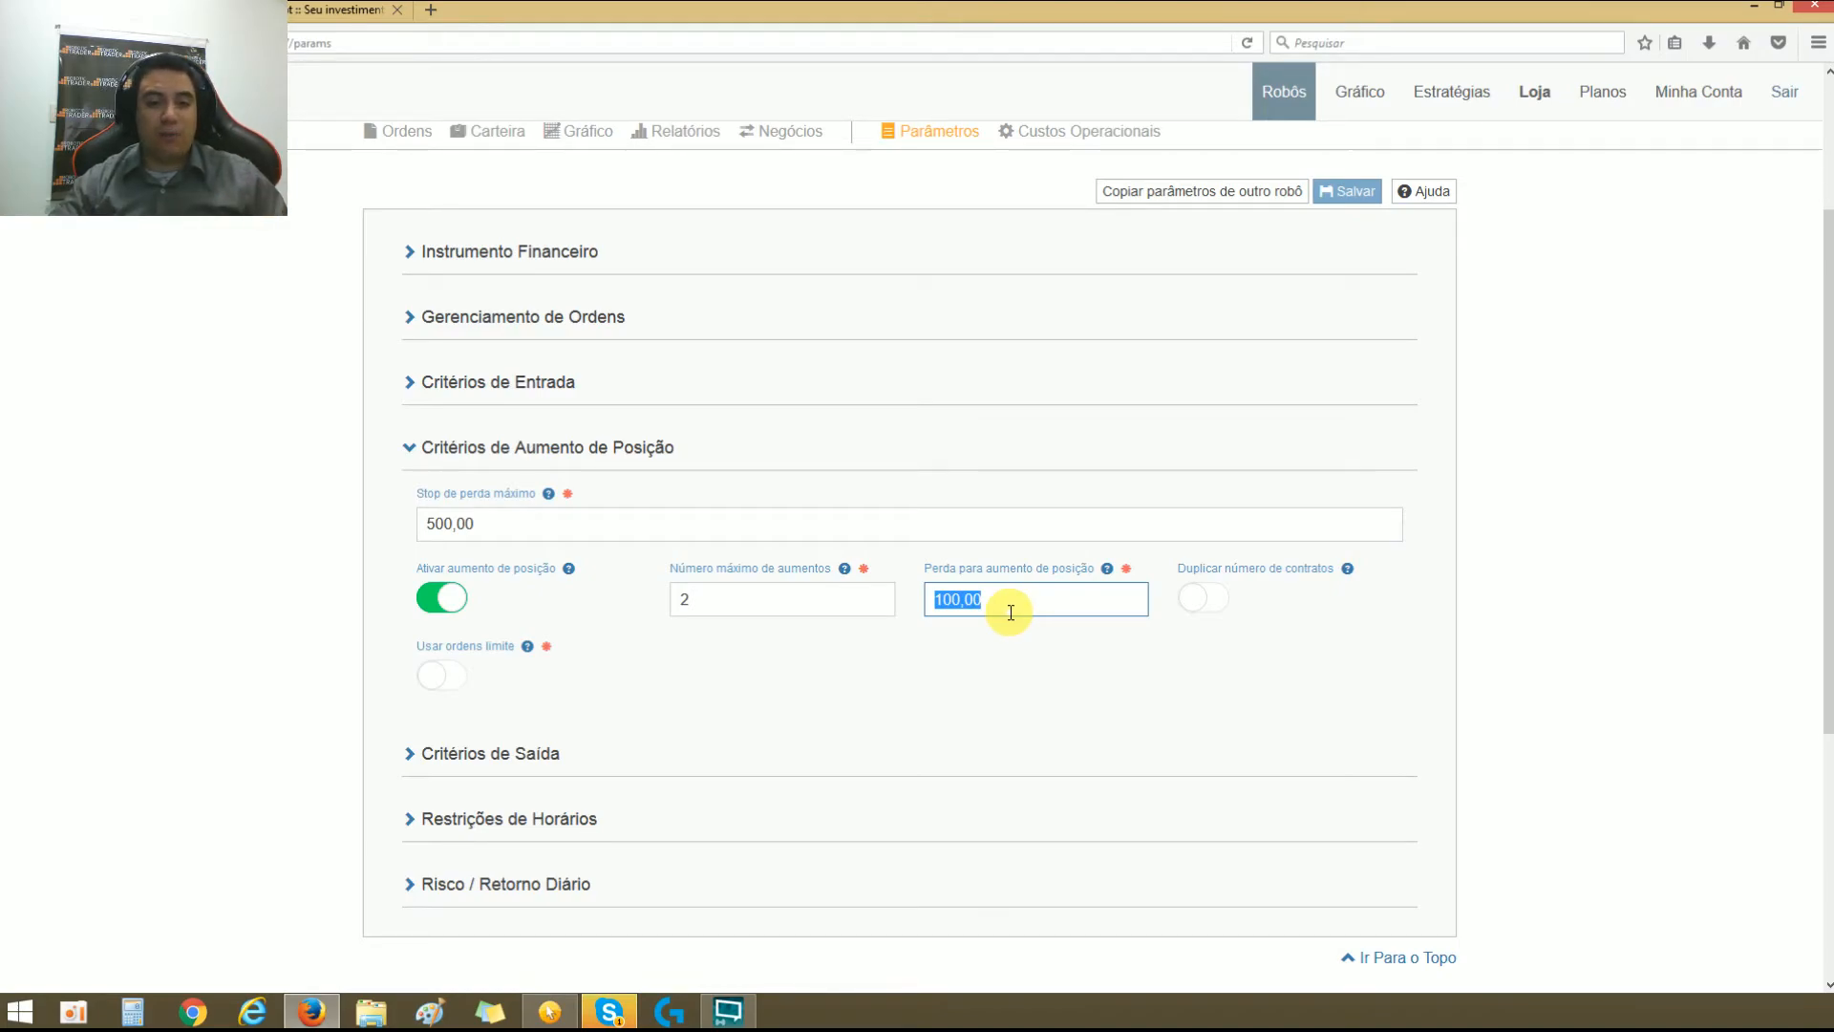
{"action": "left_click", "coordinate": [512, 529]}
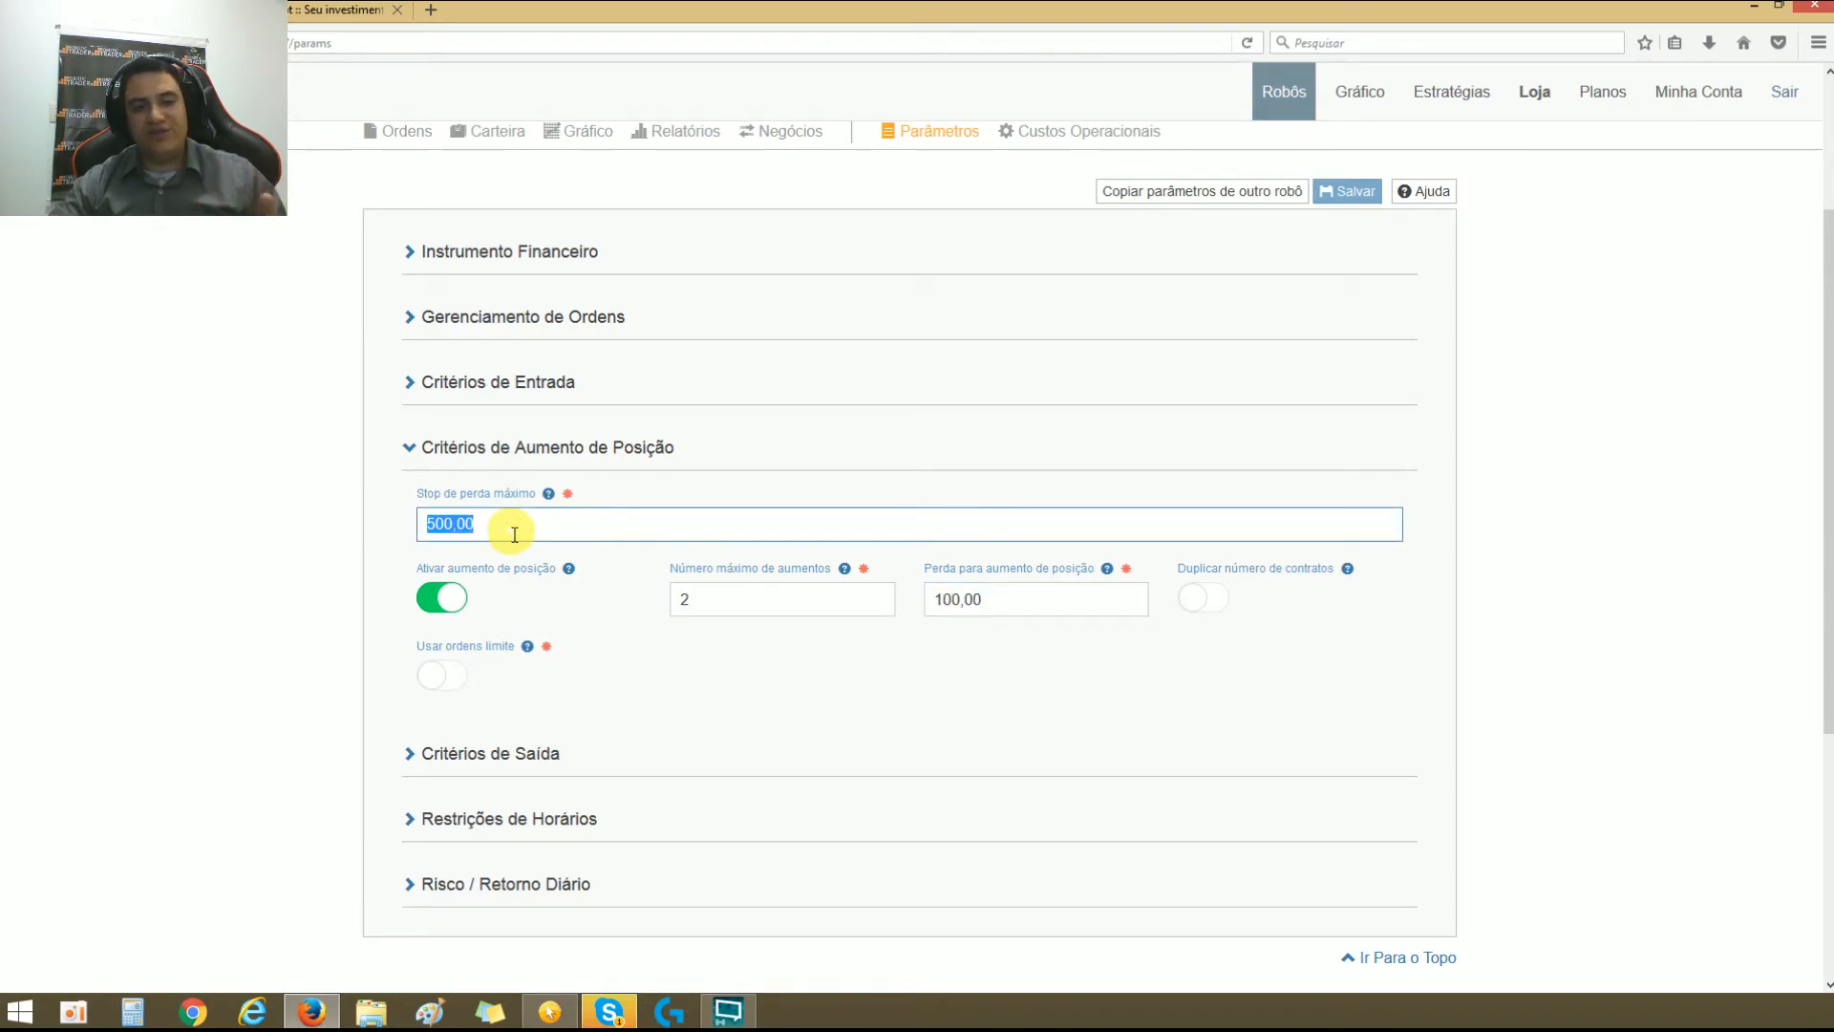
{"action": "left_click", "coordinate": [728, 690]}
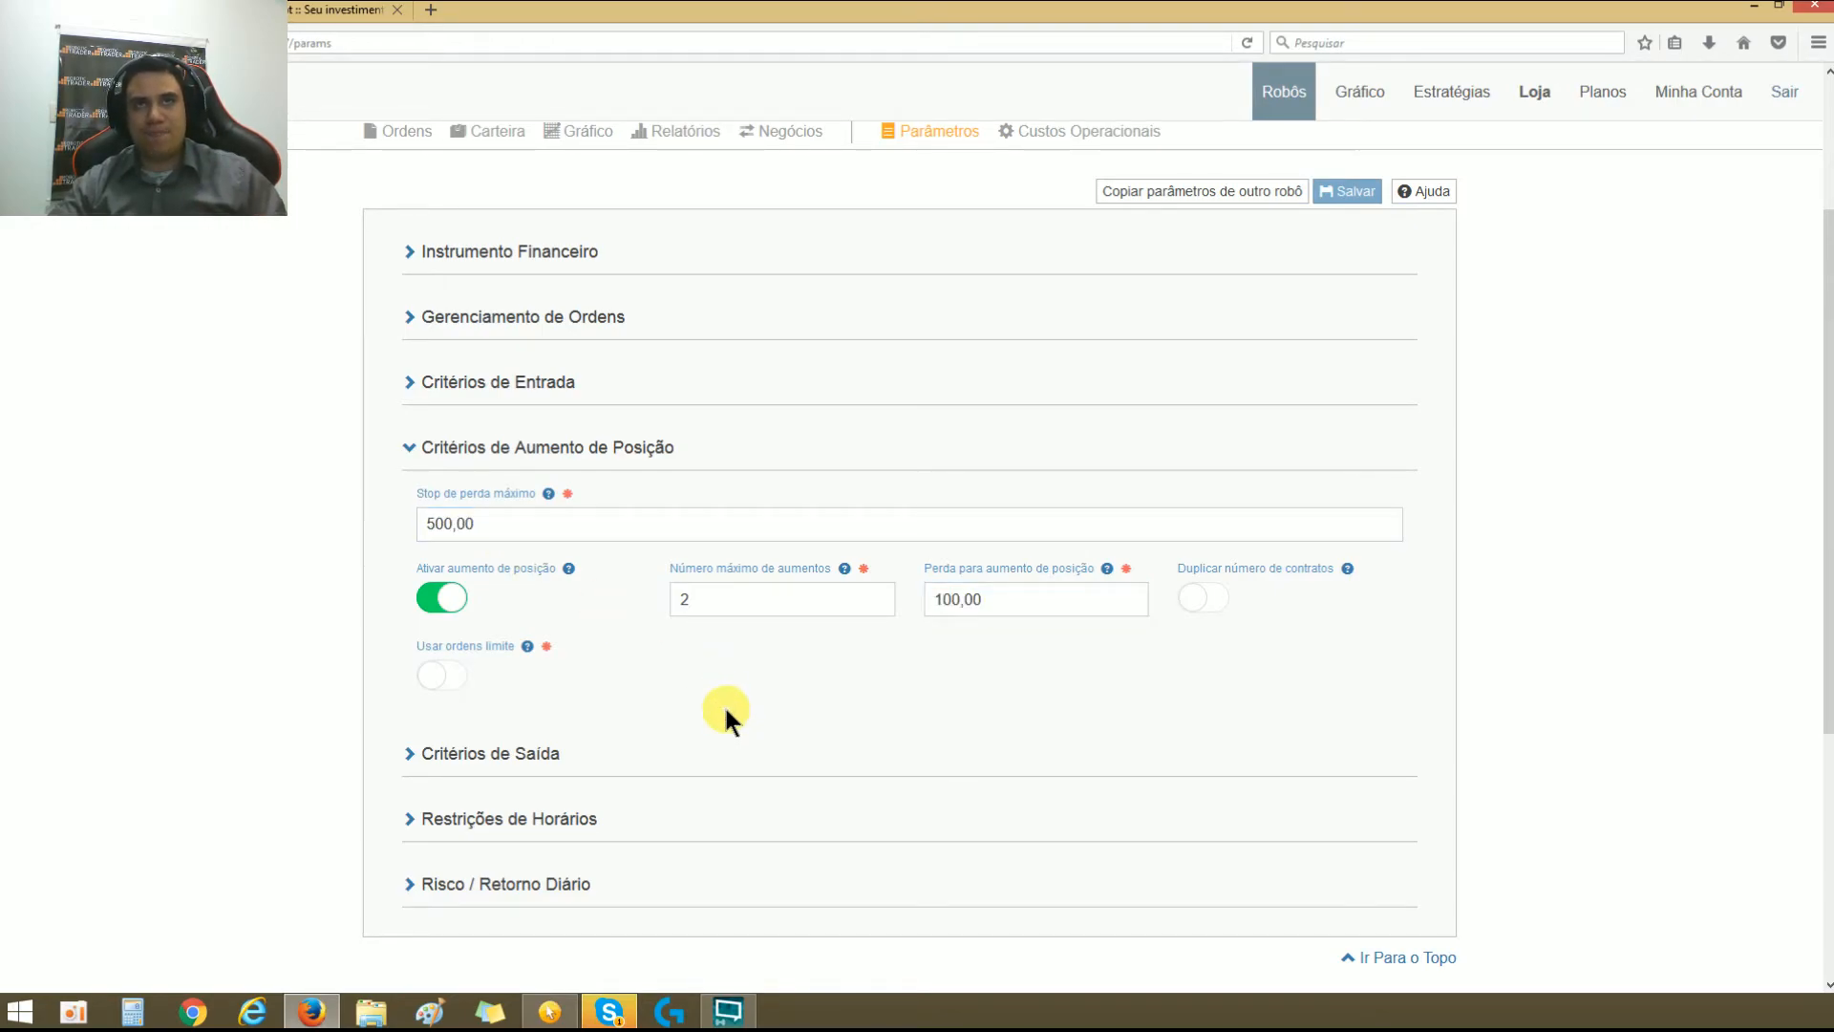
{"action": "left_click", "coordinate": [1013, 597]}
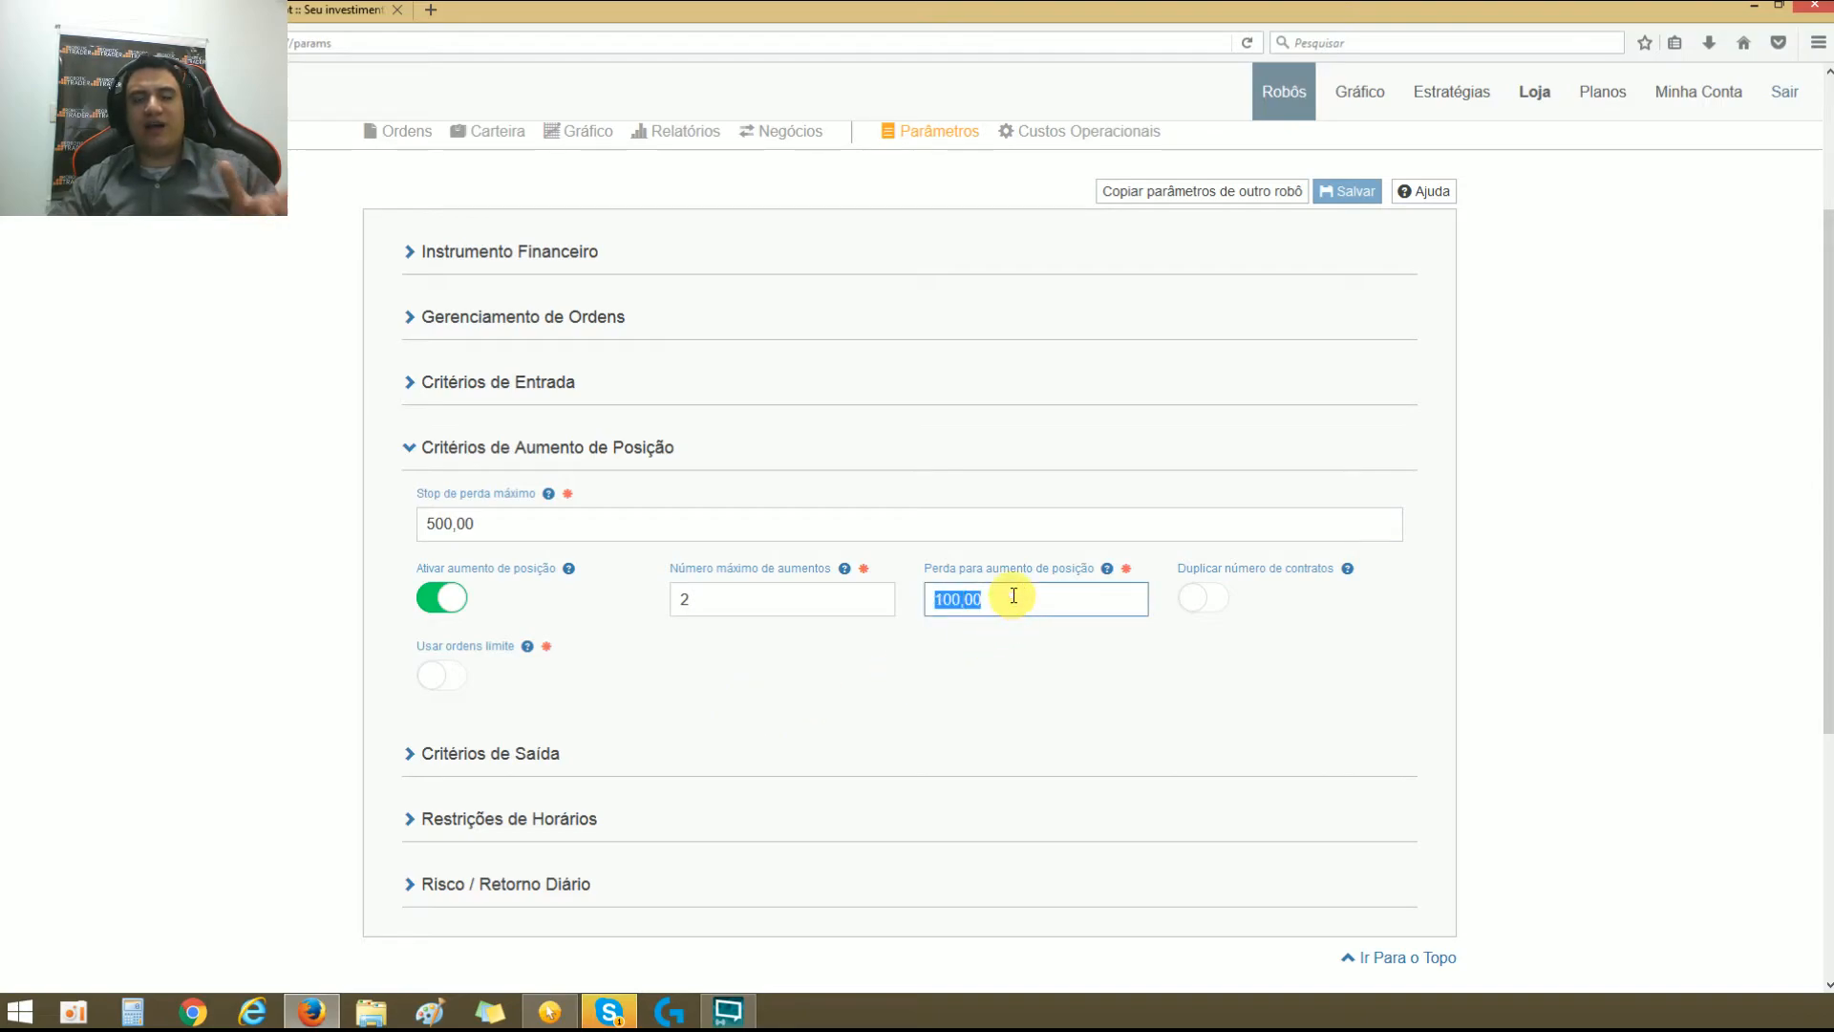
Step: Set Perda para aumento de posição to 200,00 in Critérios de Aumento de Posição
{"action": "type", "text": "200,00"}
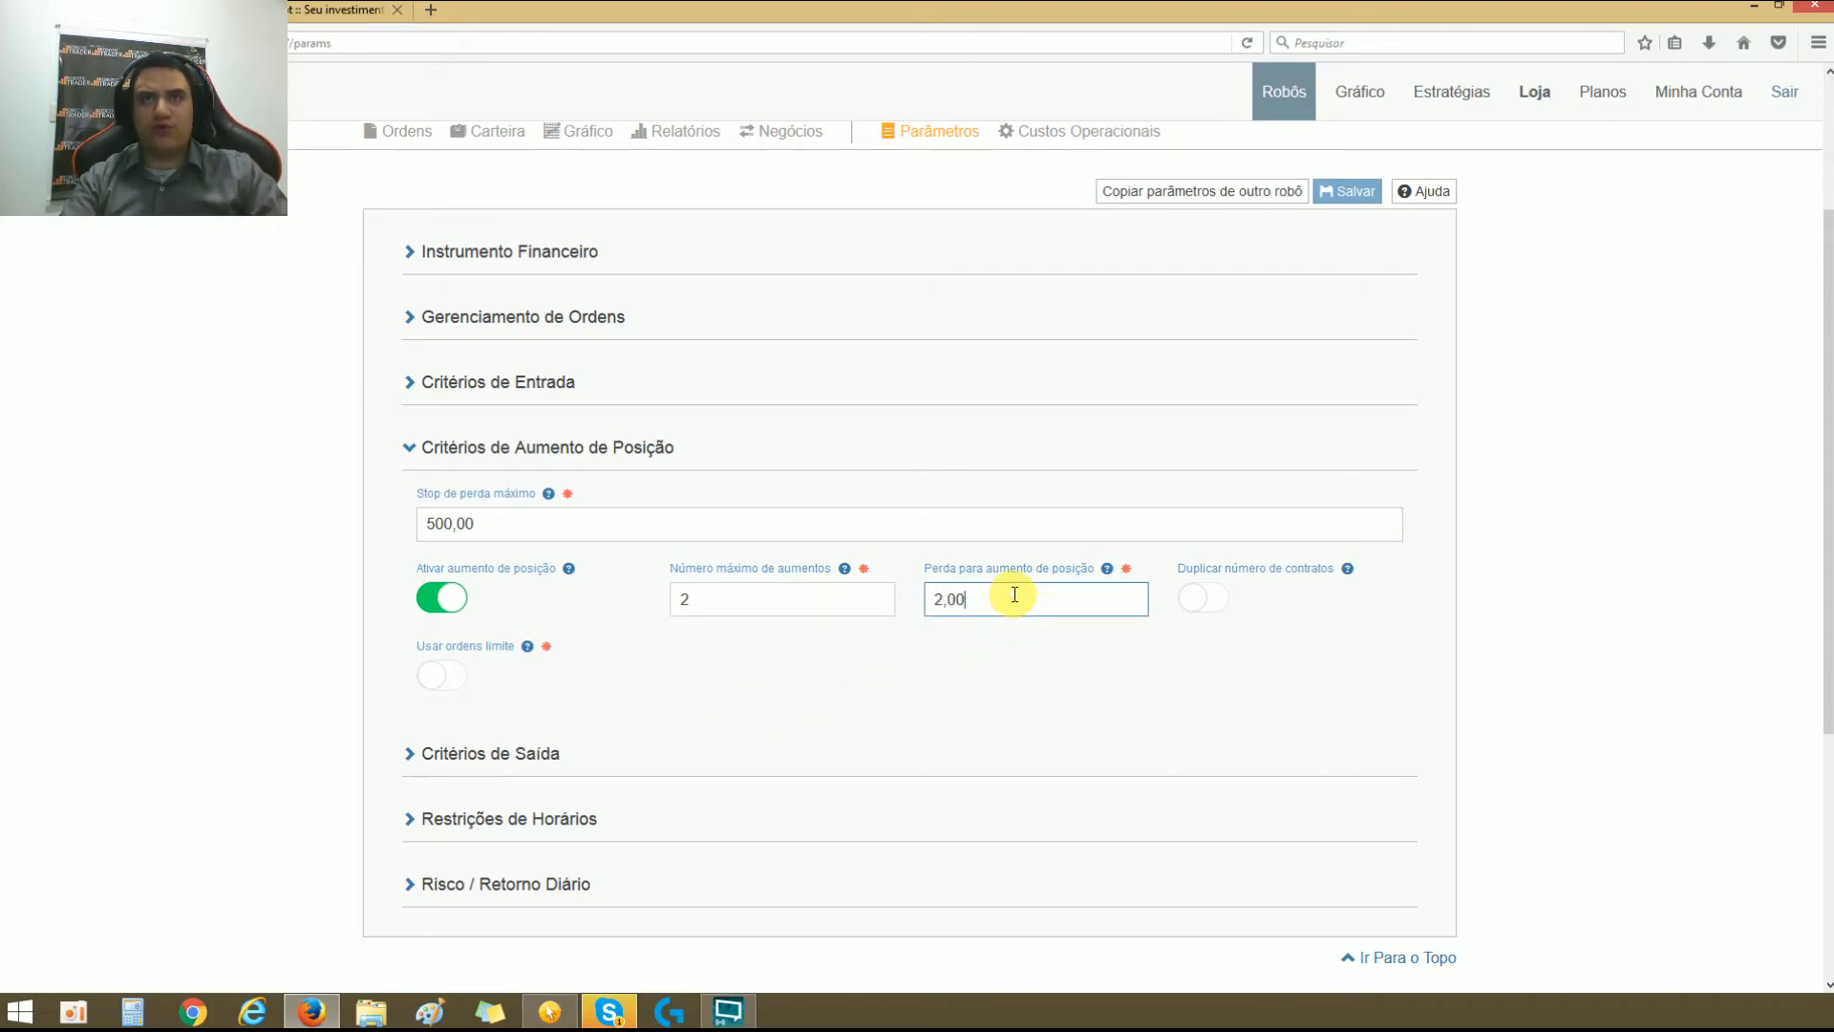
{"action": "left_click", "coordinate": [951, 657]}
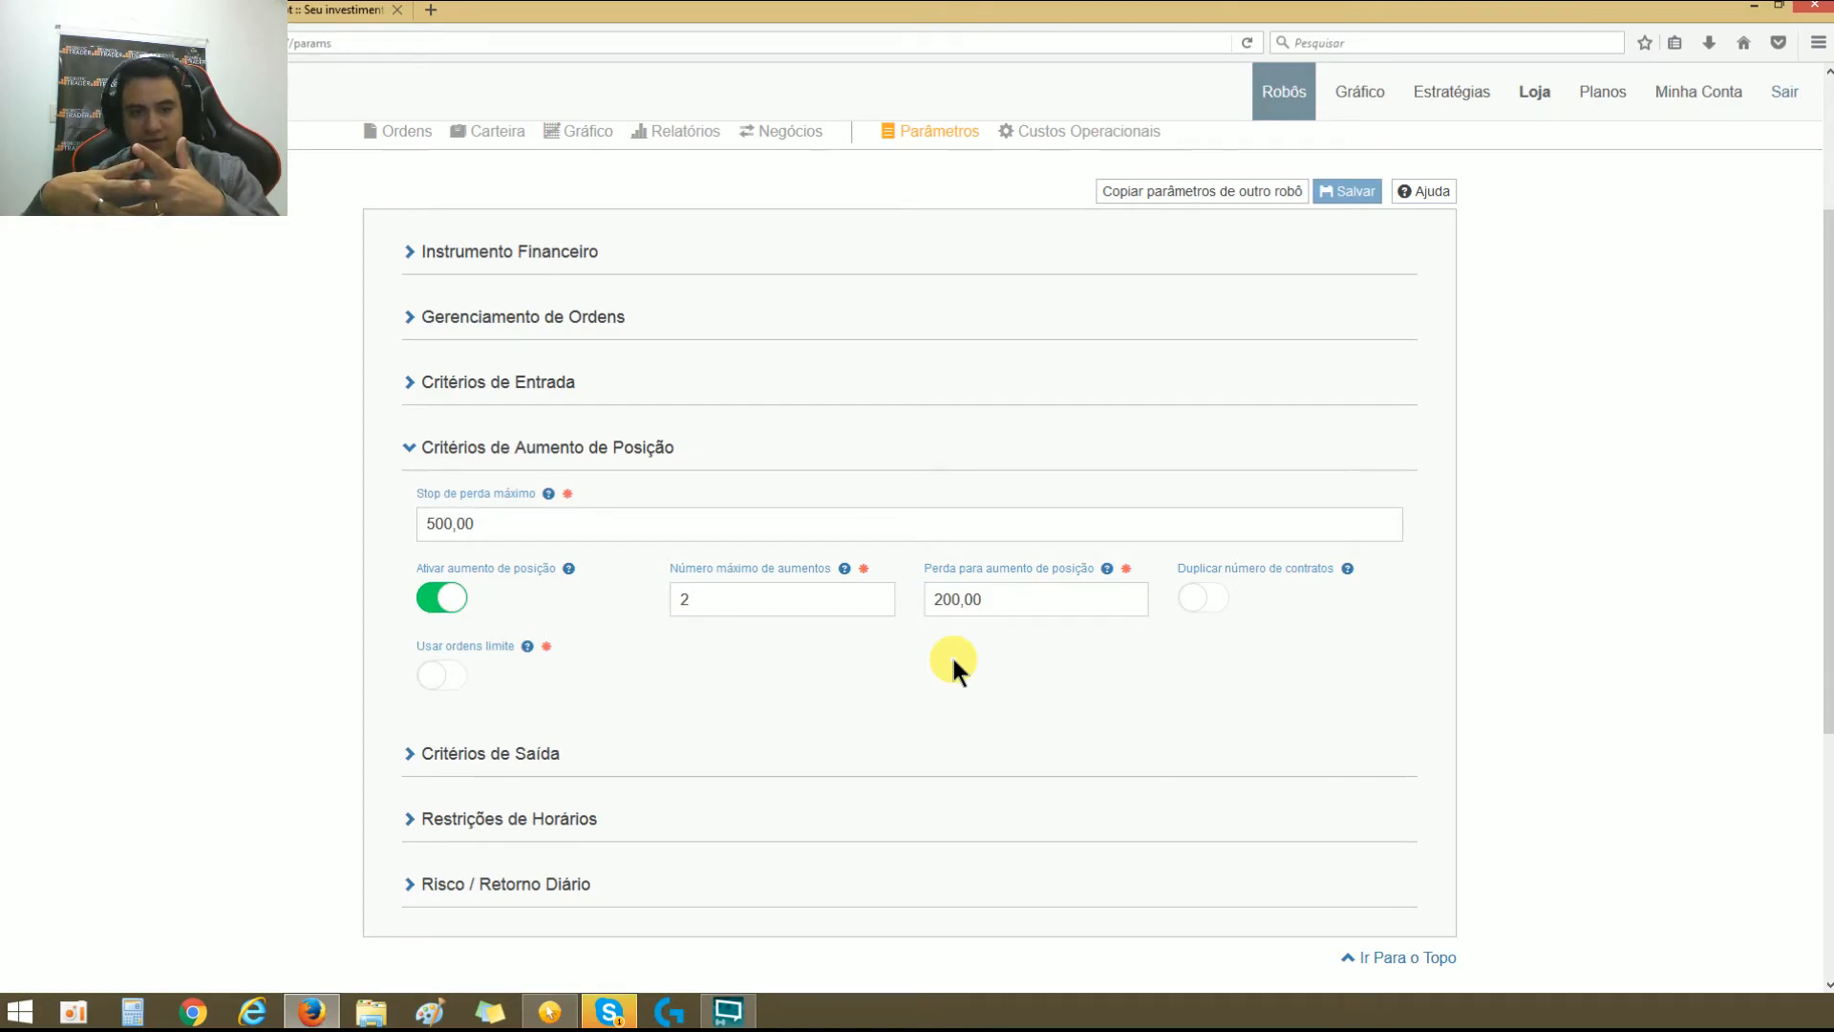
{"action": "double_click", "coordinate": [981, 595]}
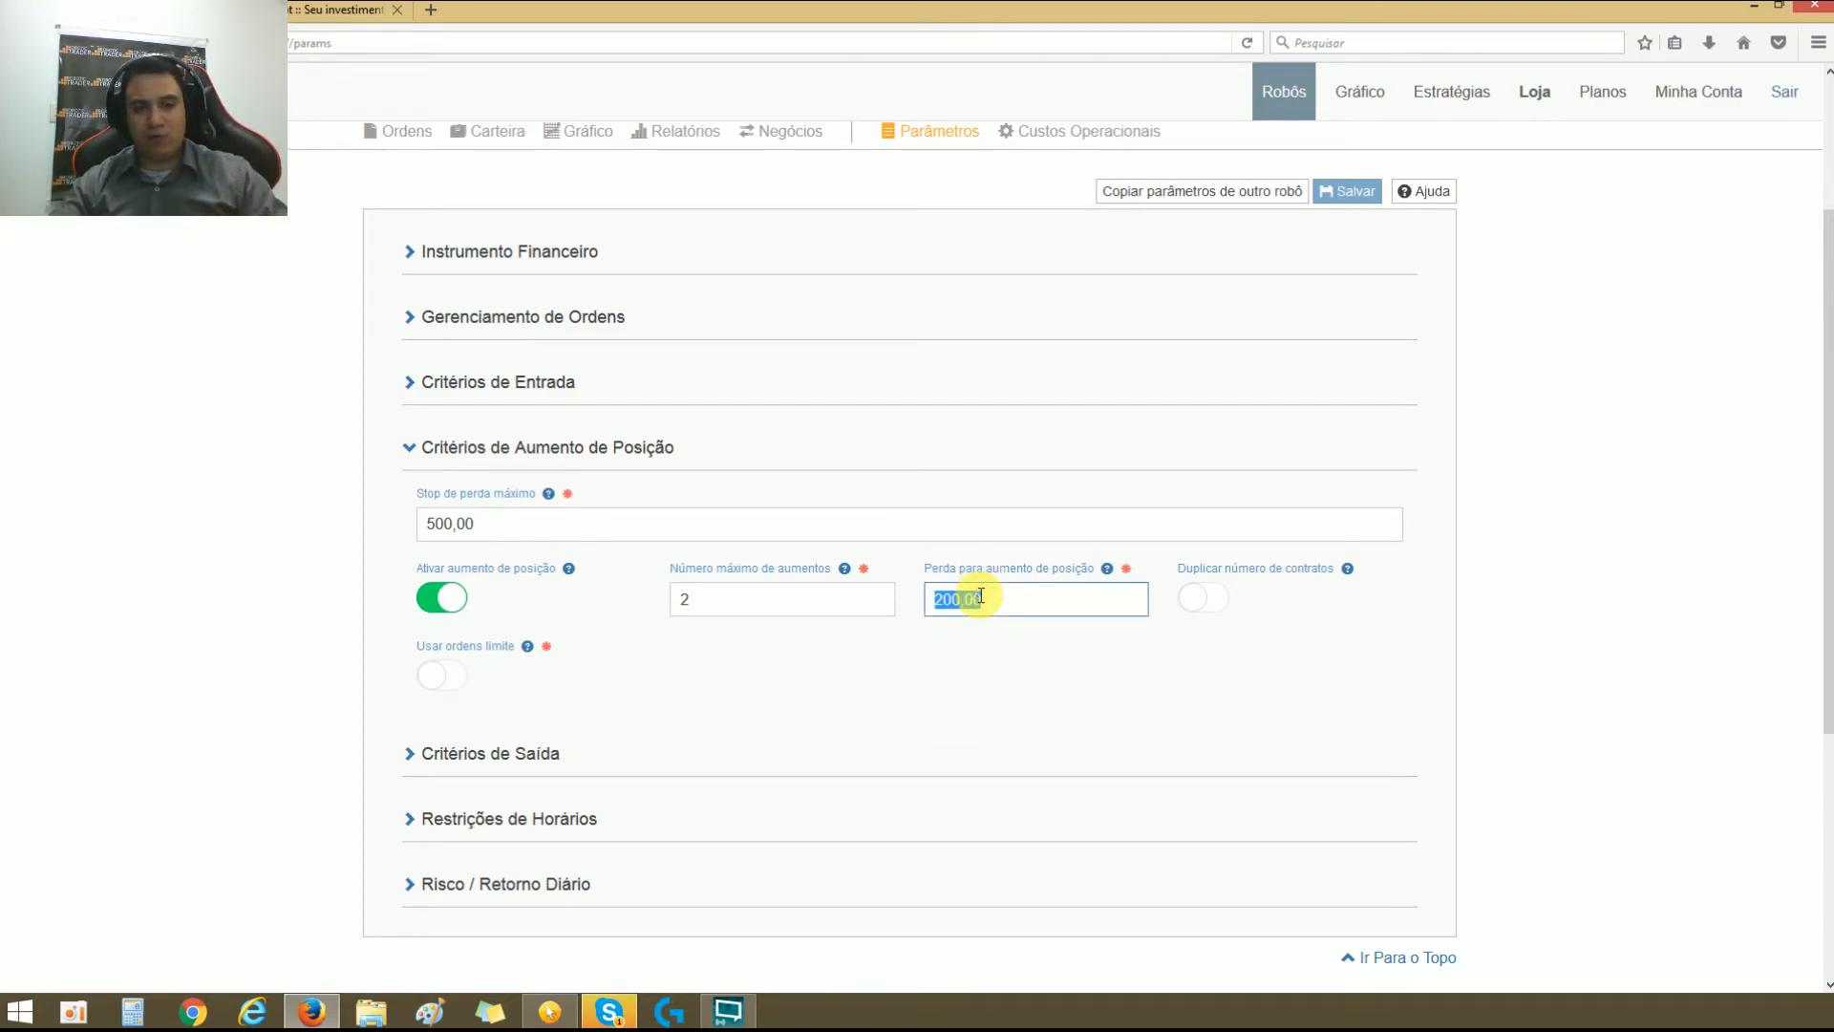
{"action": "left_click", "coordinate": [972, 621]}
Step: Turn on Duplicar número de contratos in Critérios de Aumento de Posição and turn it off again
{"action": "scroll", "coordinate": [972, 621], "scroll_direction": "down", "scroll_amount": 2}
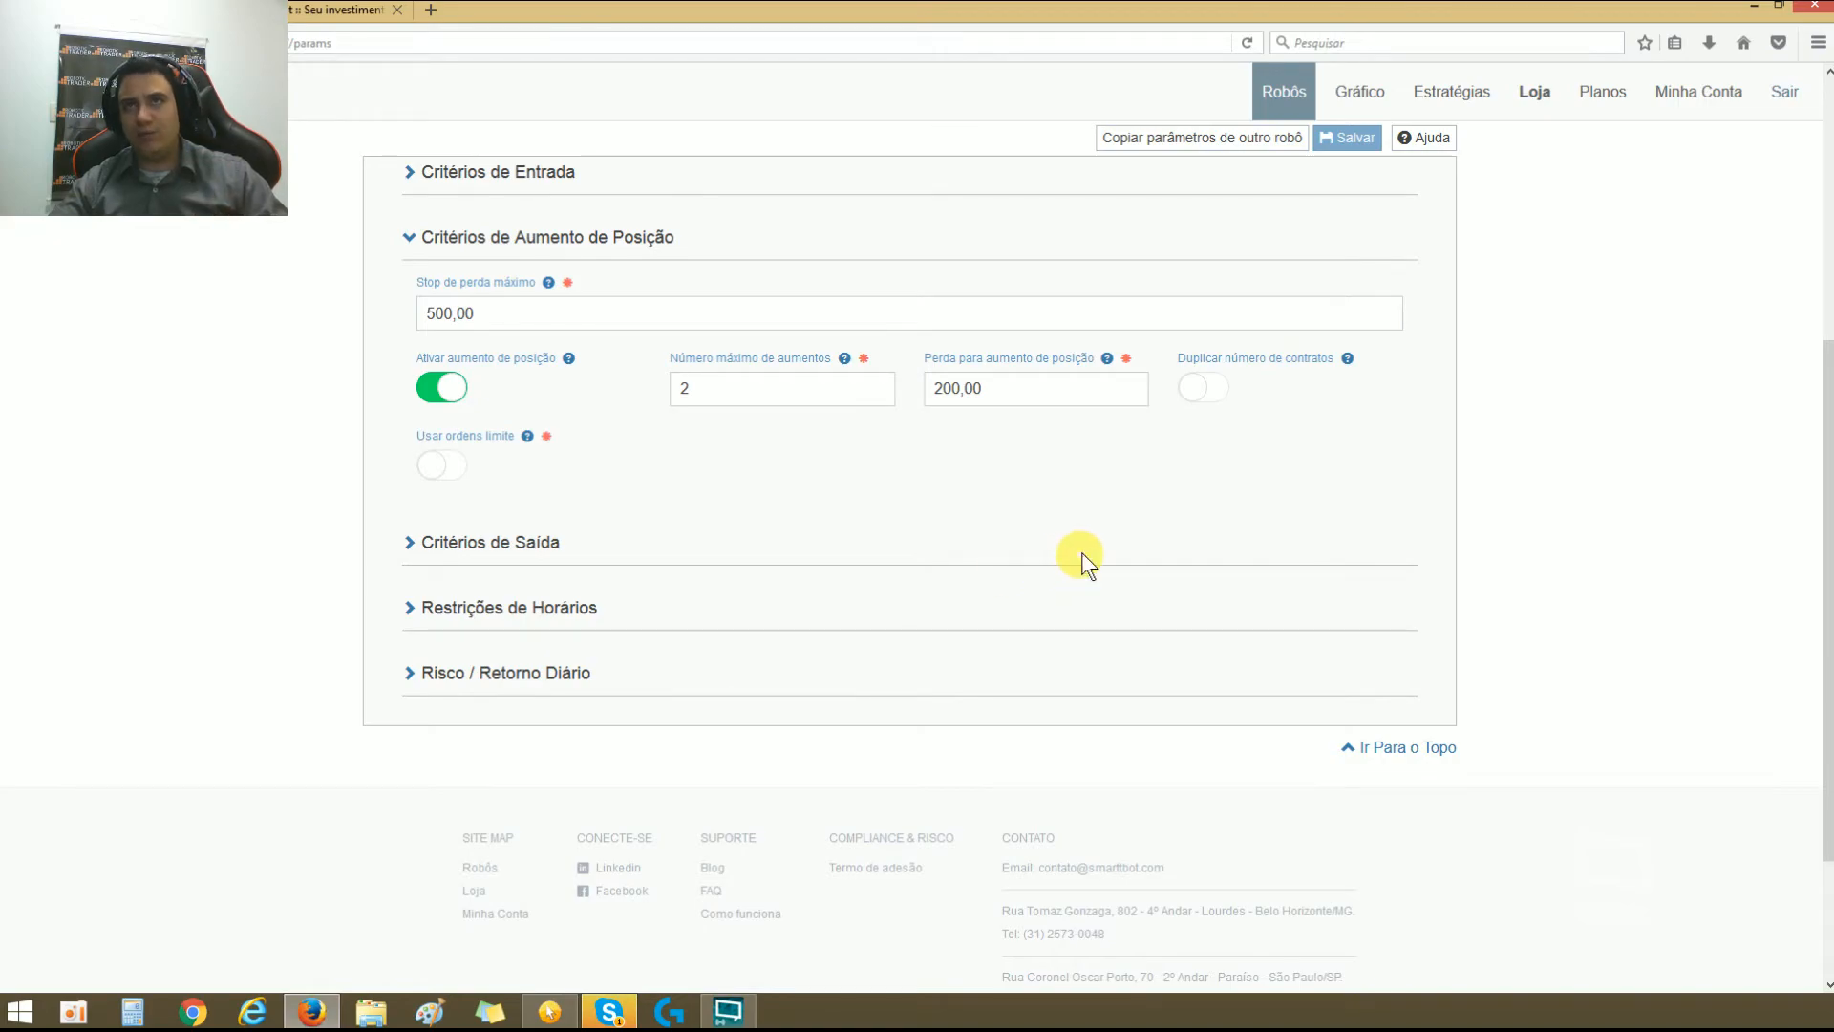
{"action": "left_click", "coordinate": [1211, 387]}
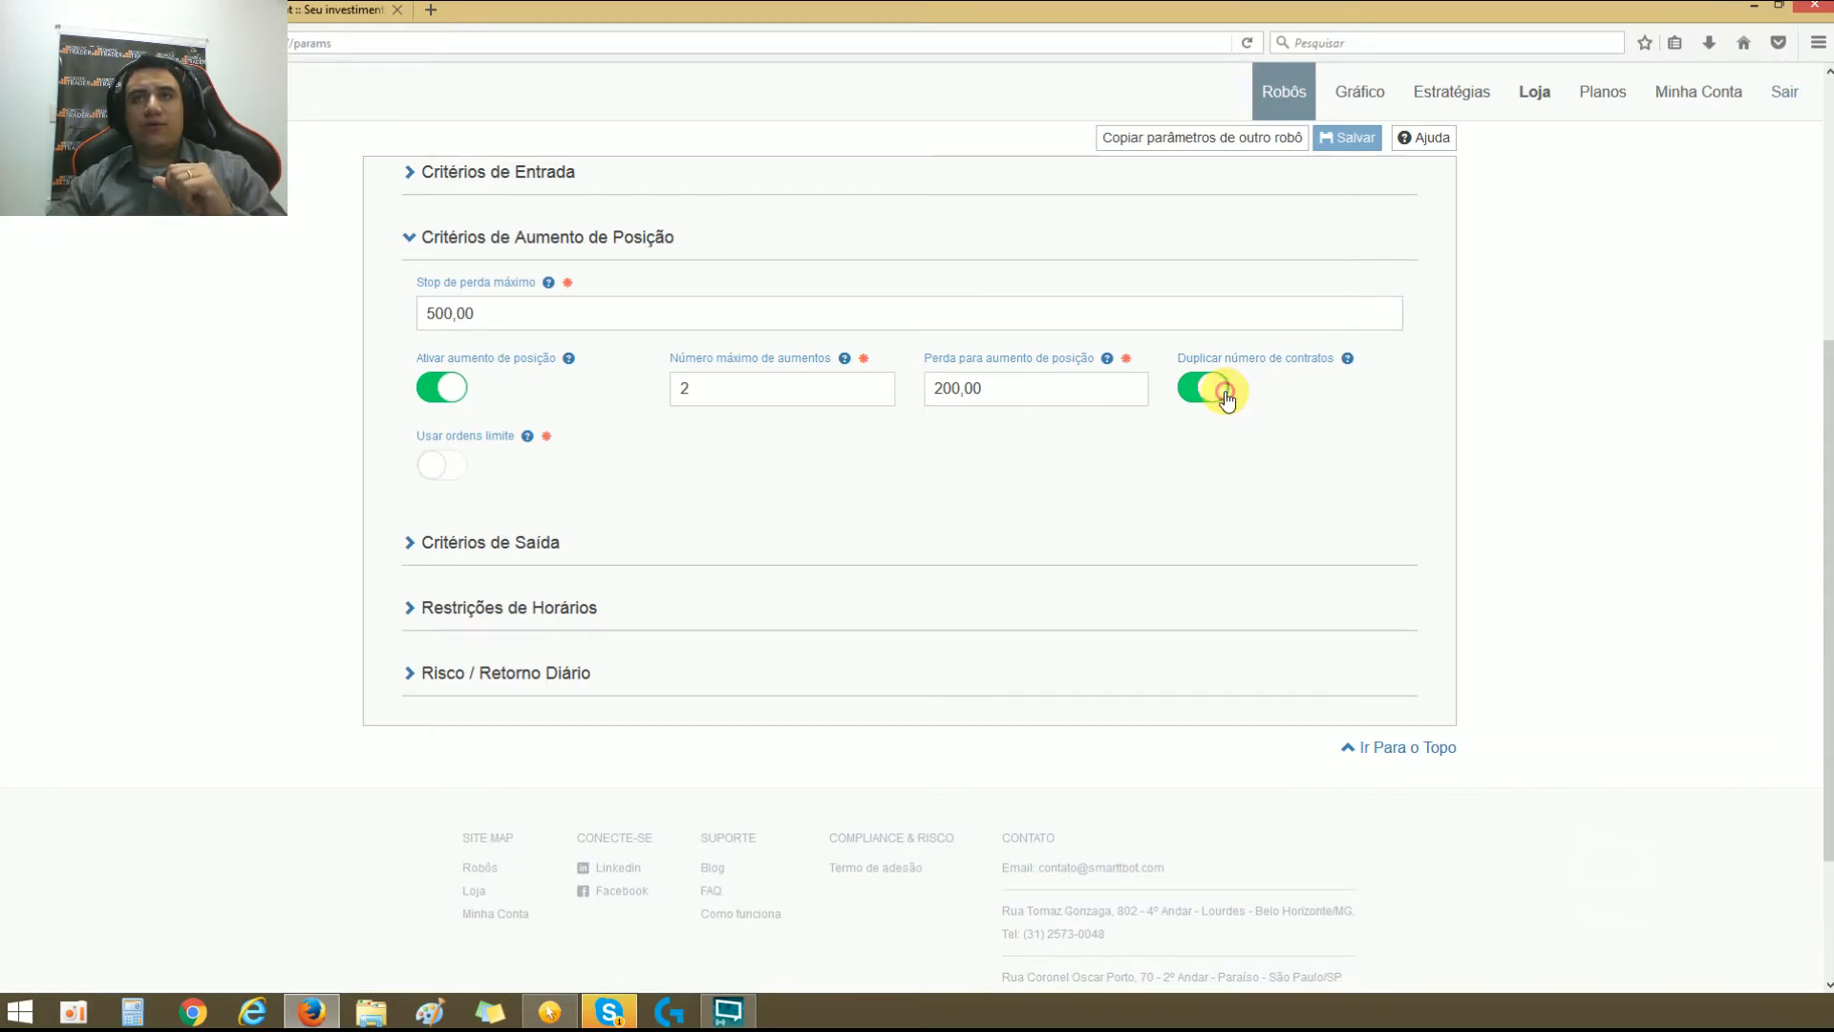
{"action": "left_click", "coordinate": [1229, 392]}
Step: Expand Gerenciamento de Ordens and compare Quantidade por ordem with Número máximo de aumentos
{"action": "scroll", "coordinate": [1122, 568], "scroll_direction": "up", "scroll_amount": 1}
{"action": "scroll", "coordinate": [1123, 568], "scroll_direction": "up", "scroll_amount": 2}
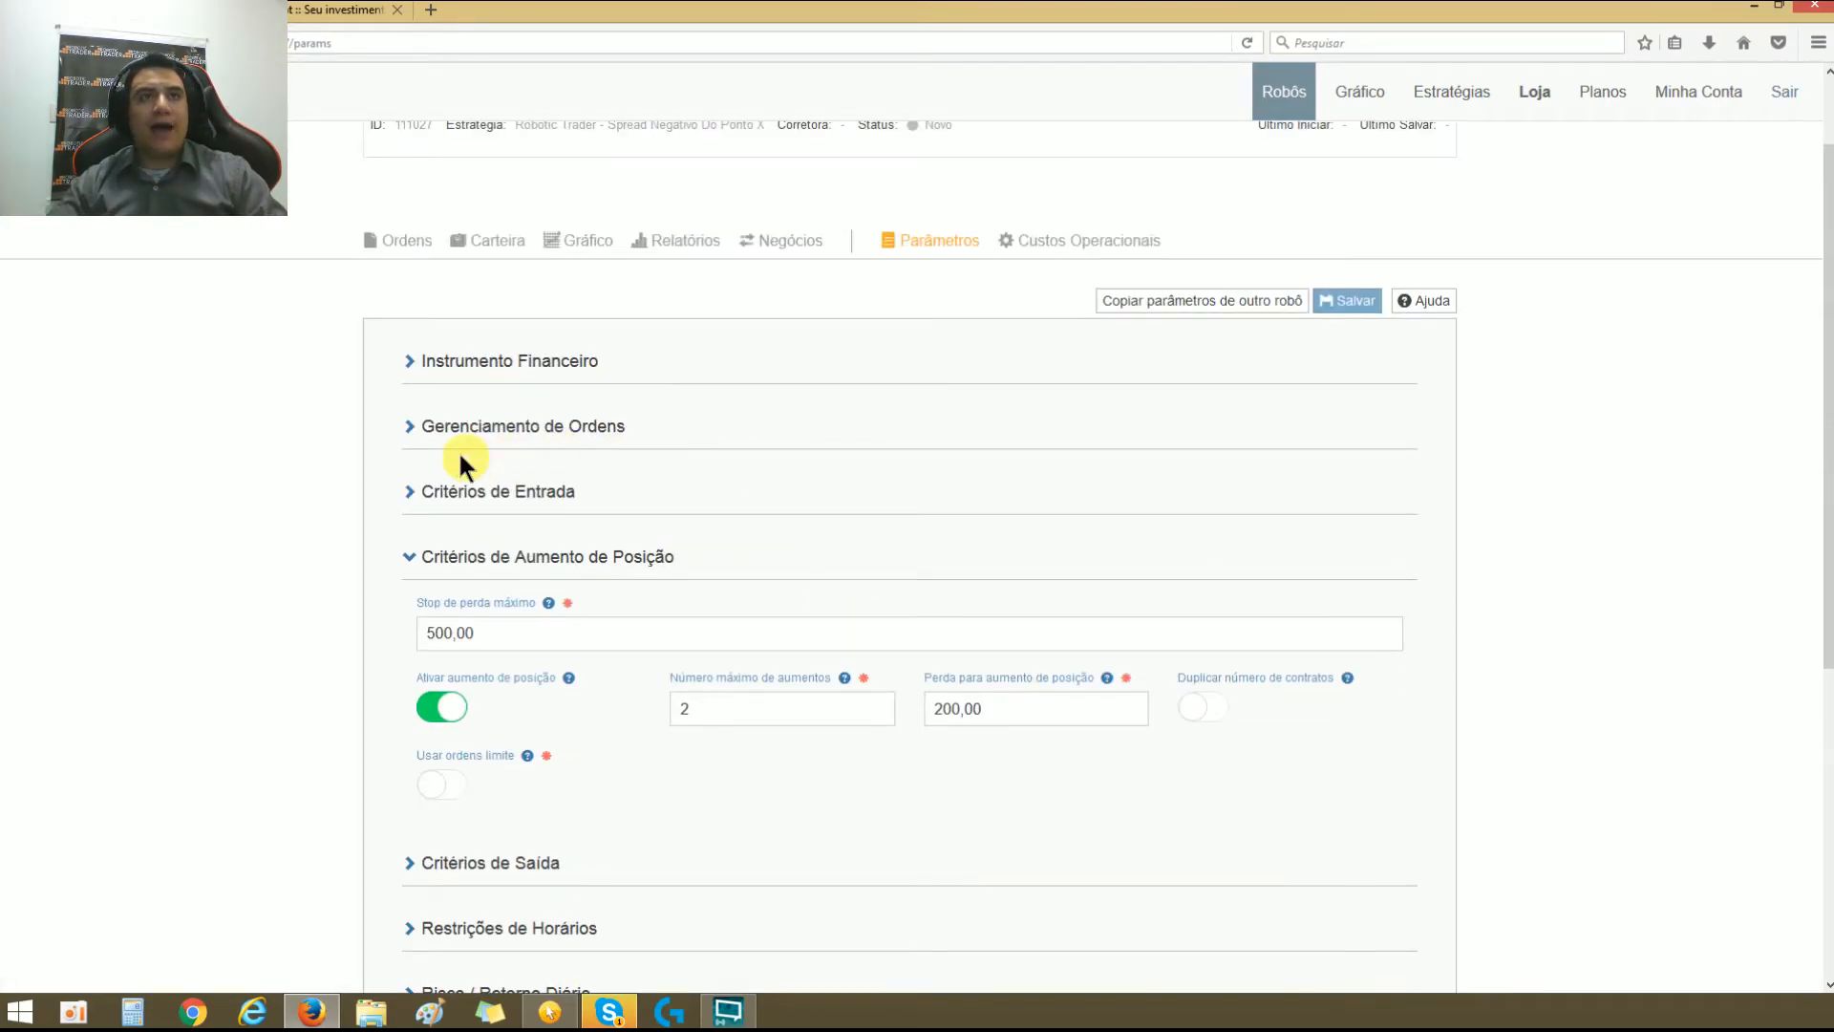
{"action": "left_click", "coordinate": [409, 425]}
{"action": "left_click", "coordinate": [536, 507]}
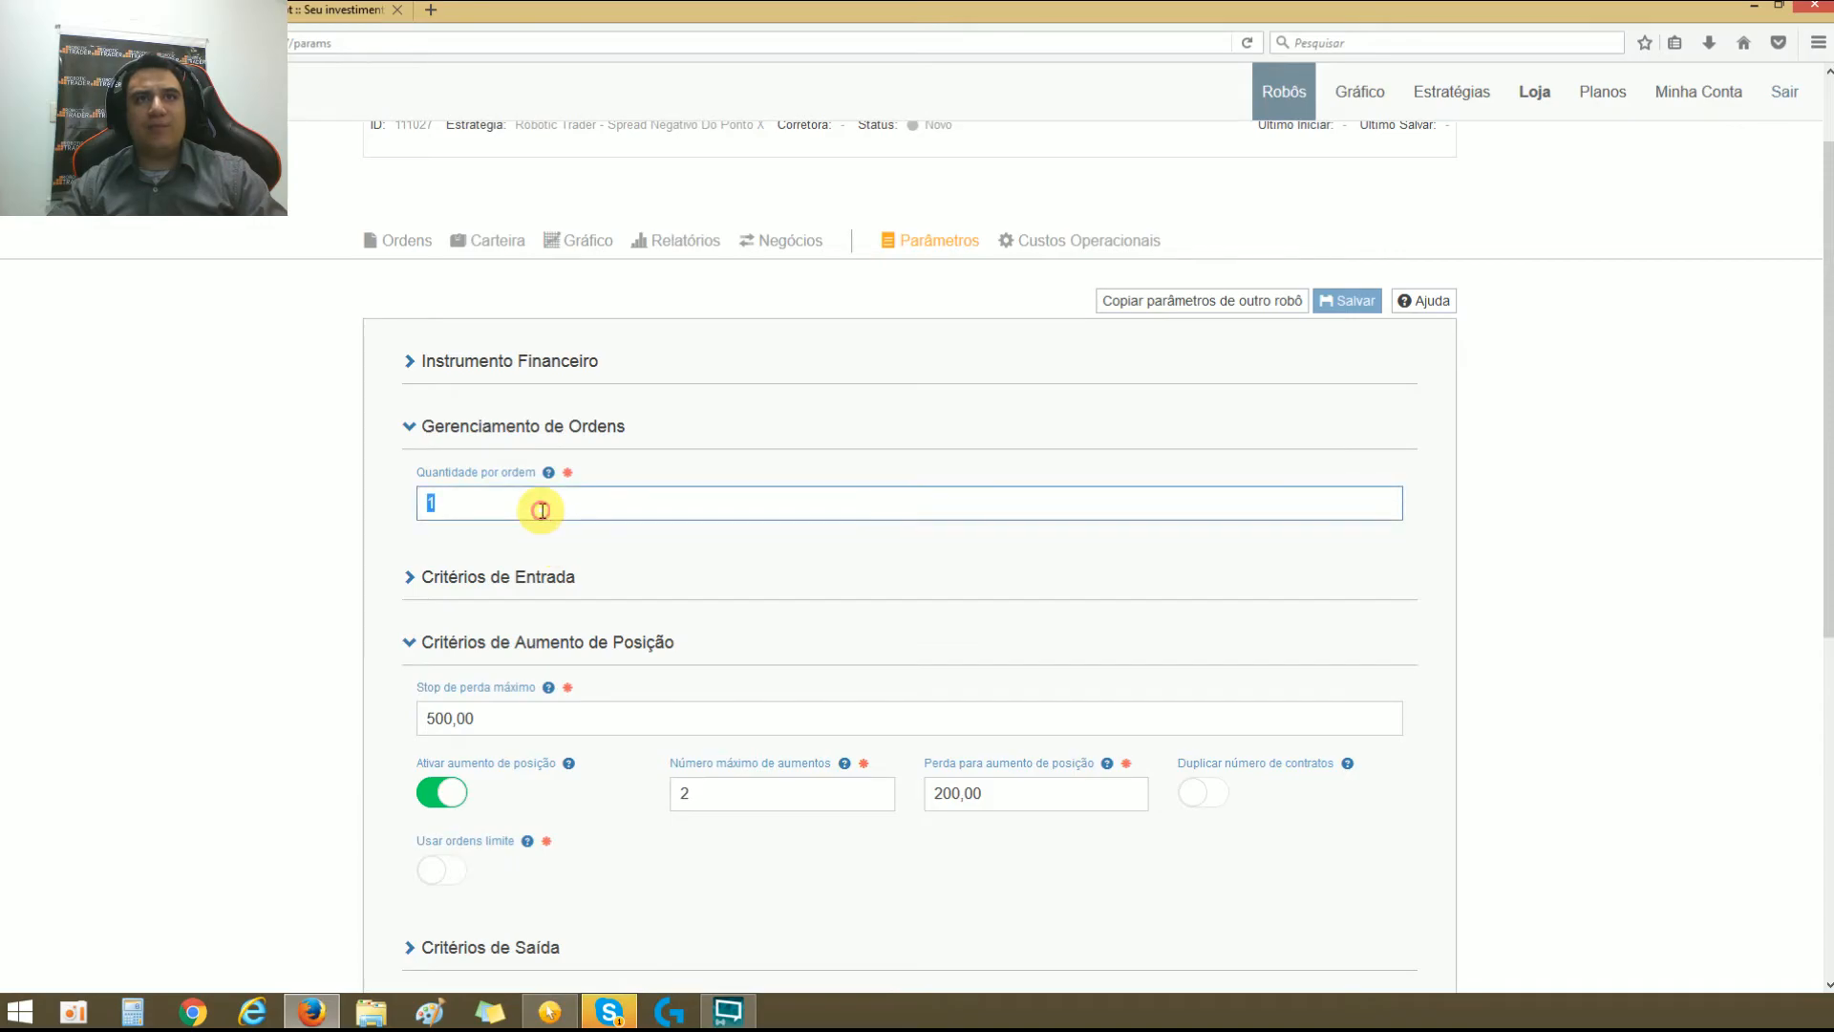
{"action": "left_click", "coordinate": [996, 593]}
{"action": "scroll", "coordinate": [1224, 556], "scroll_direction": "down", "scroll_amount": 3}
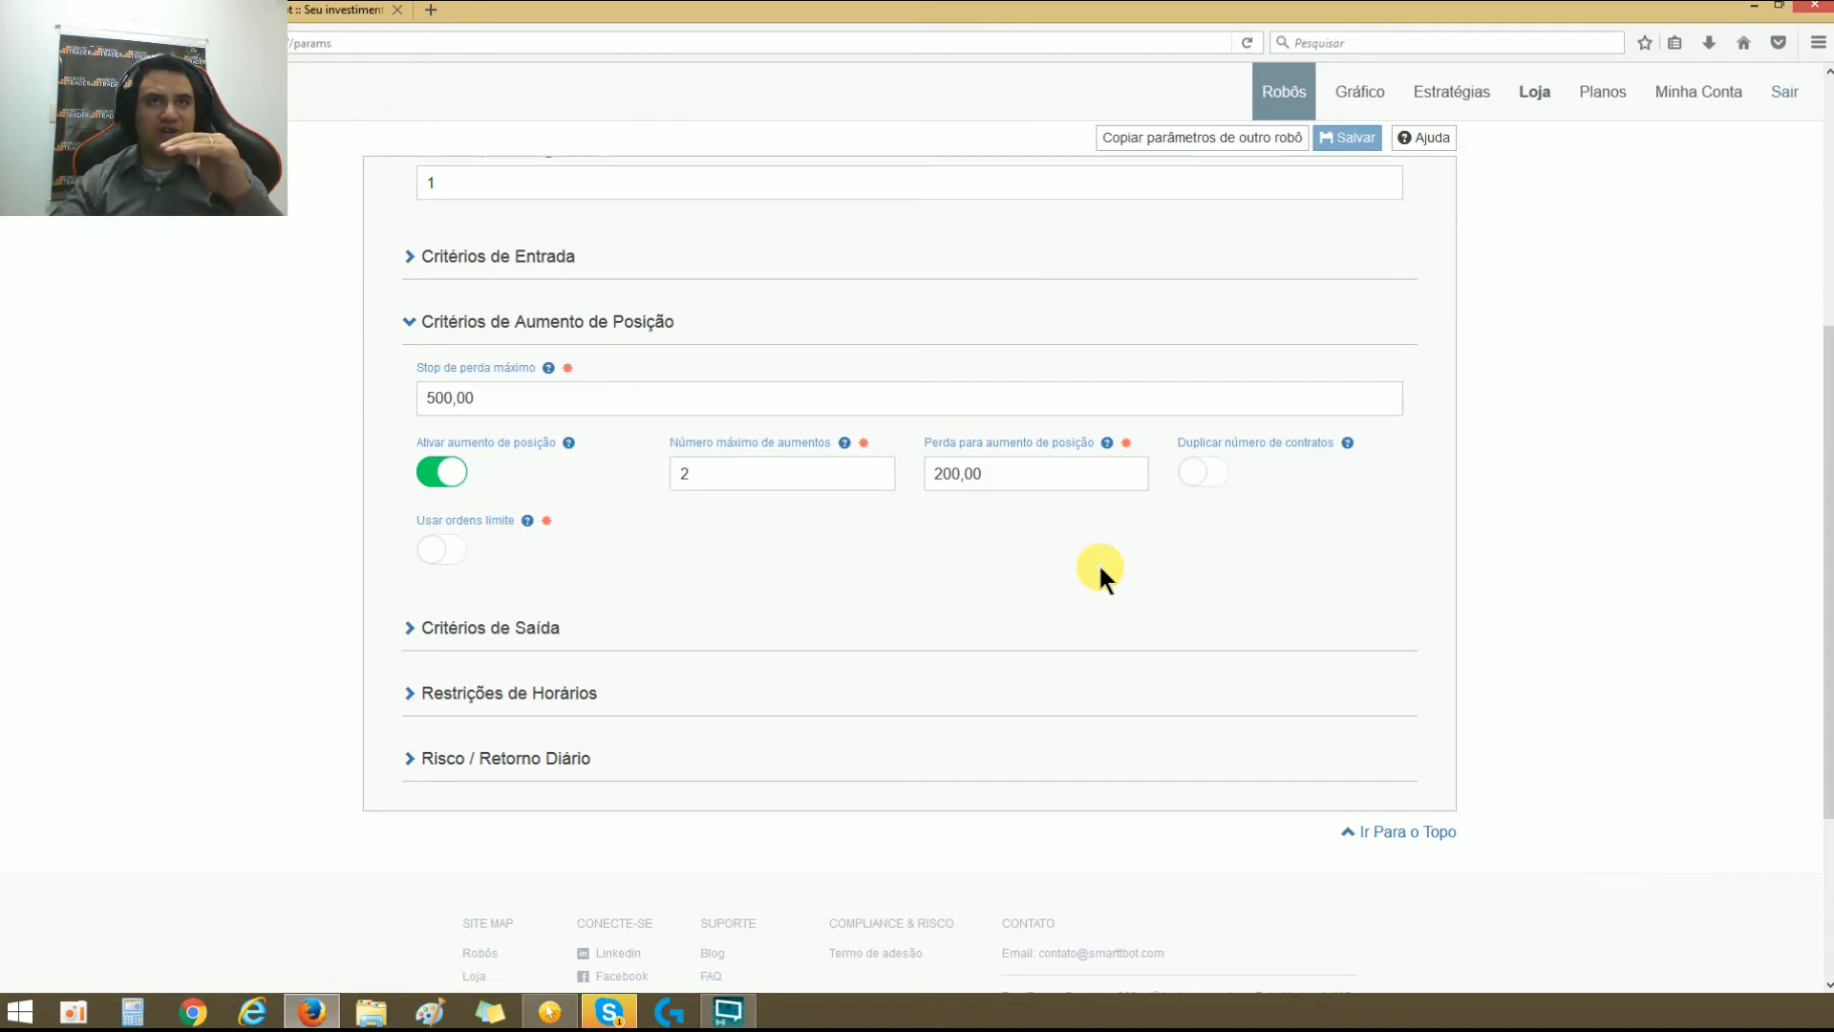
{"action": "double_click", "coordinate": [826, 476]}
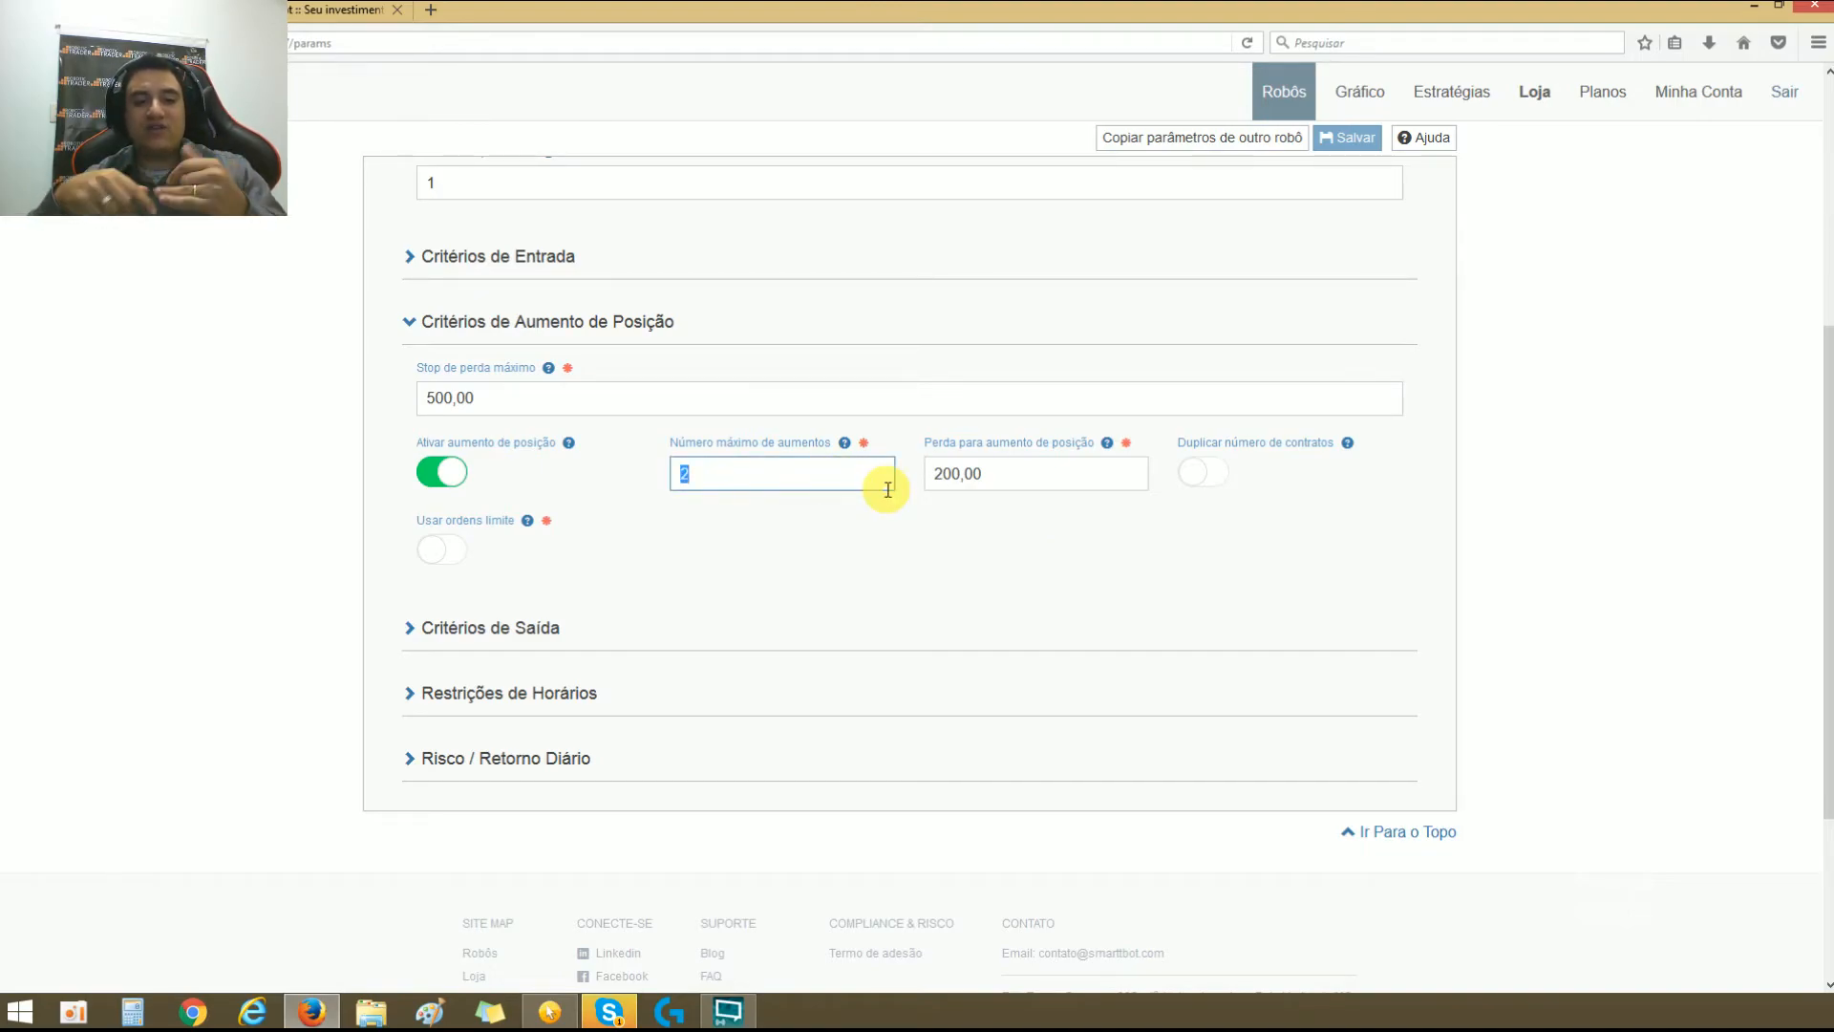
{"action": "scroll", "coordinate": [849, 411], "scroll_direction": "up", "scroll_amount": 3}
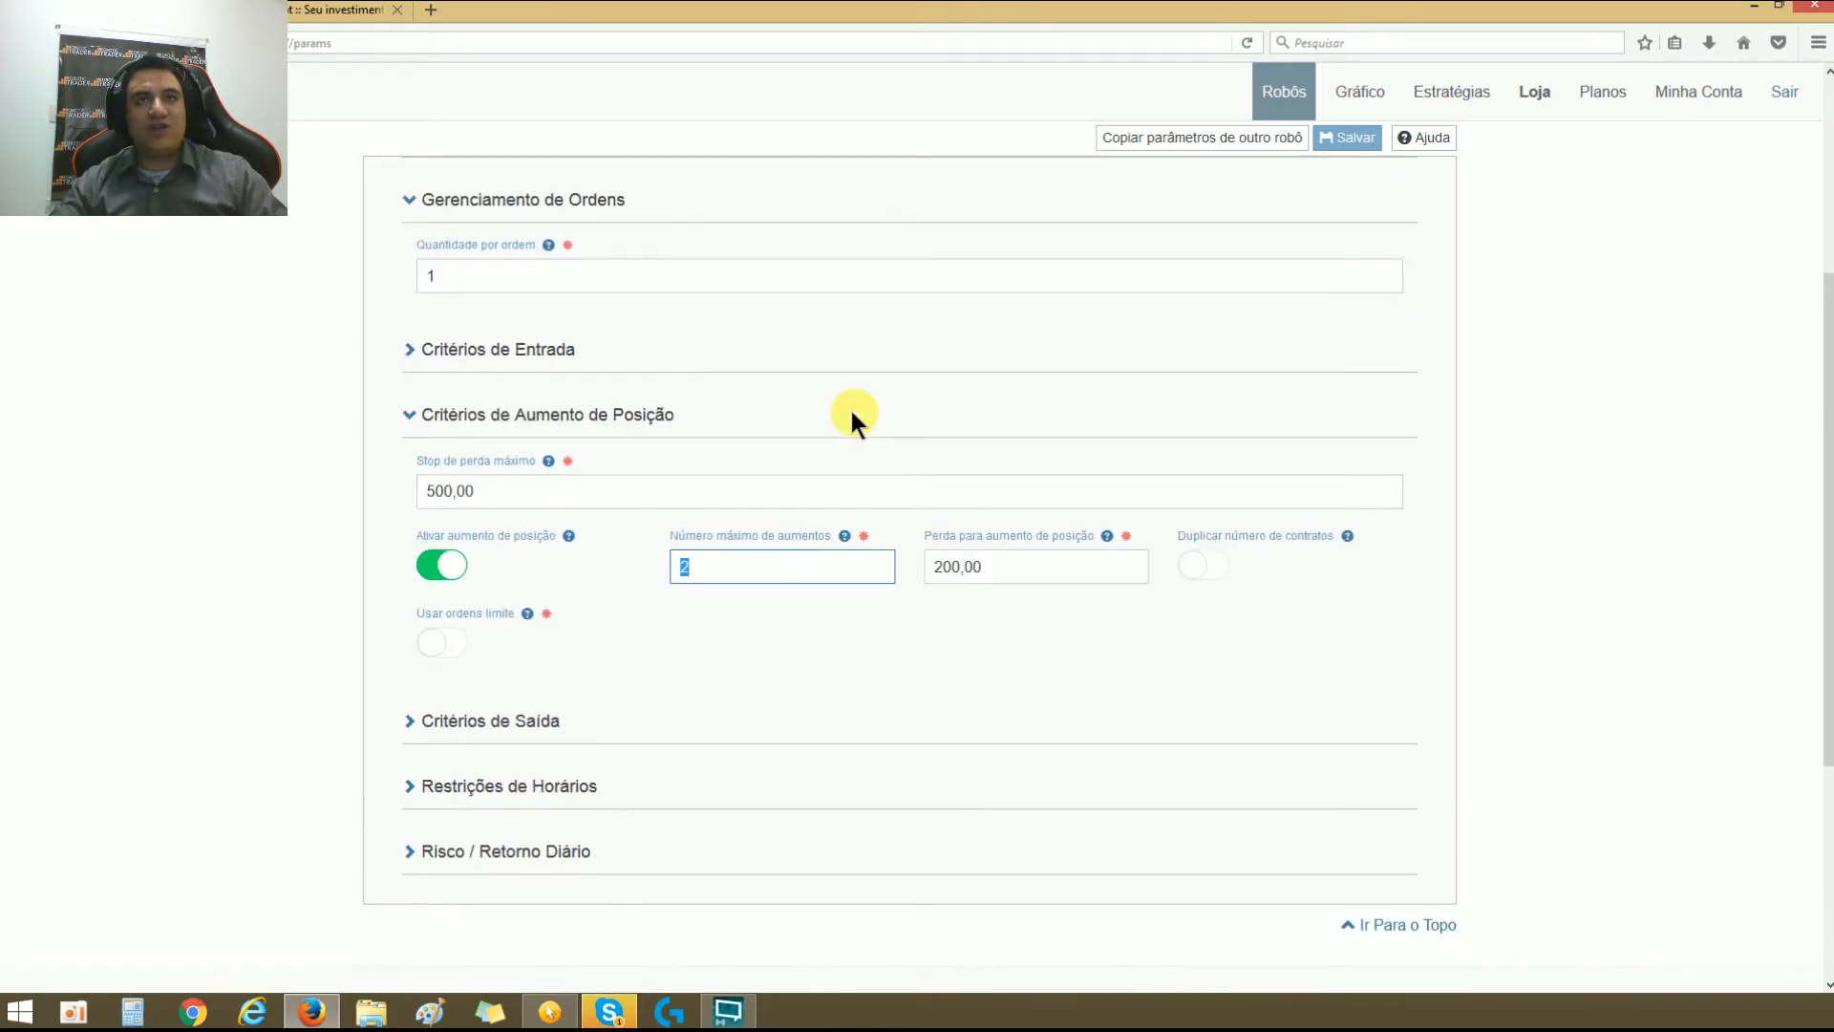
{"action": "double_click", "coordinate": [435, 395]}
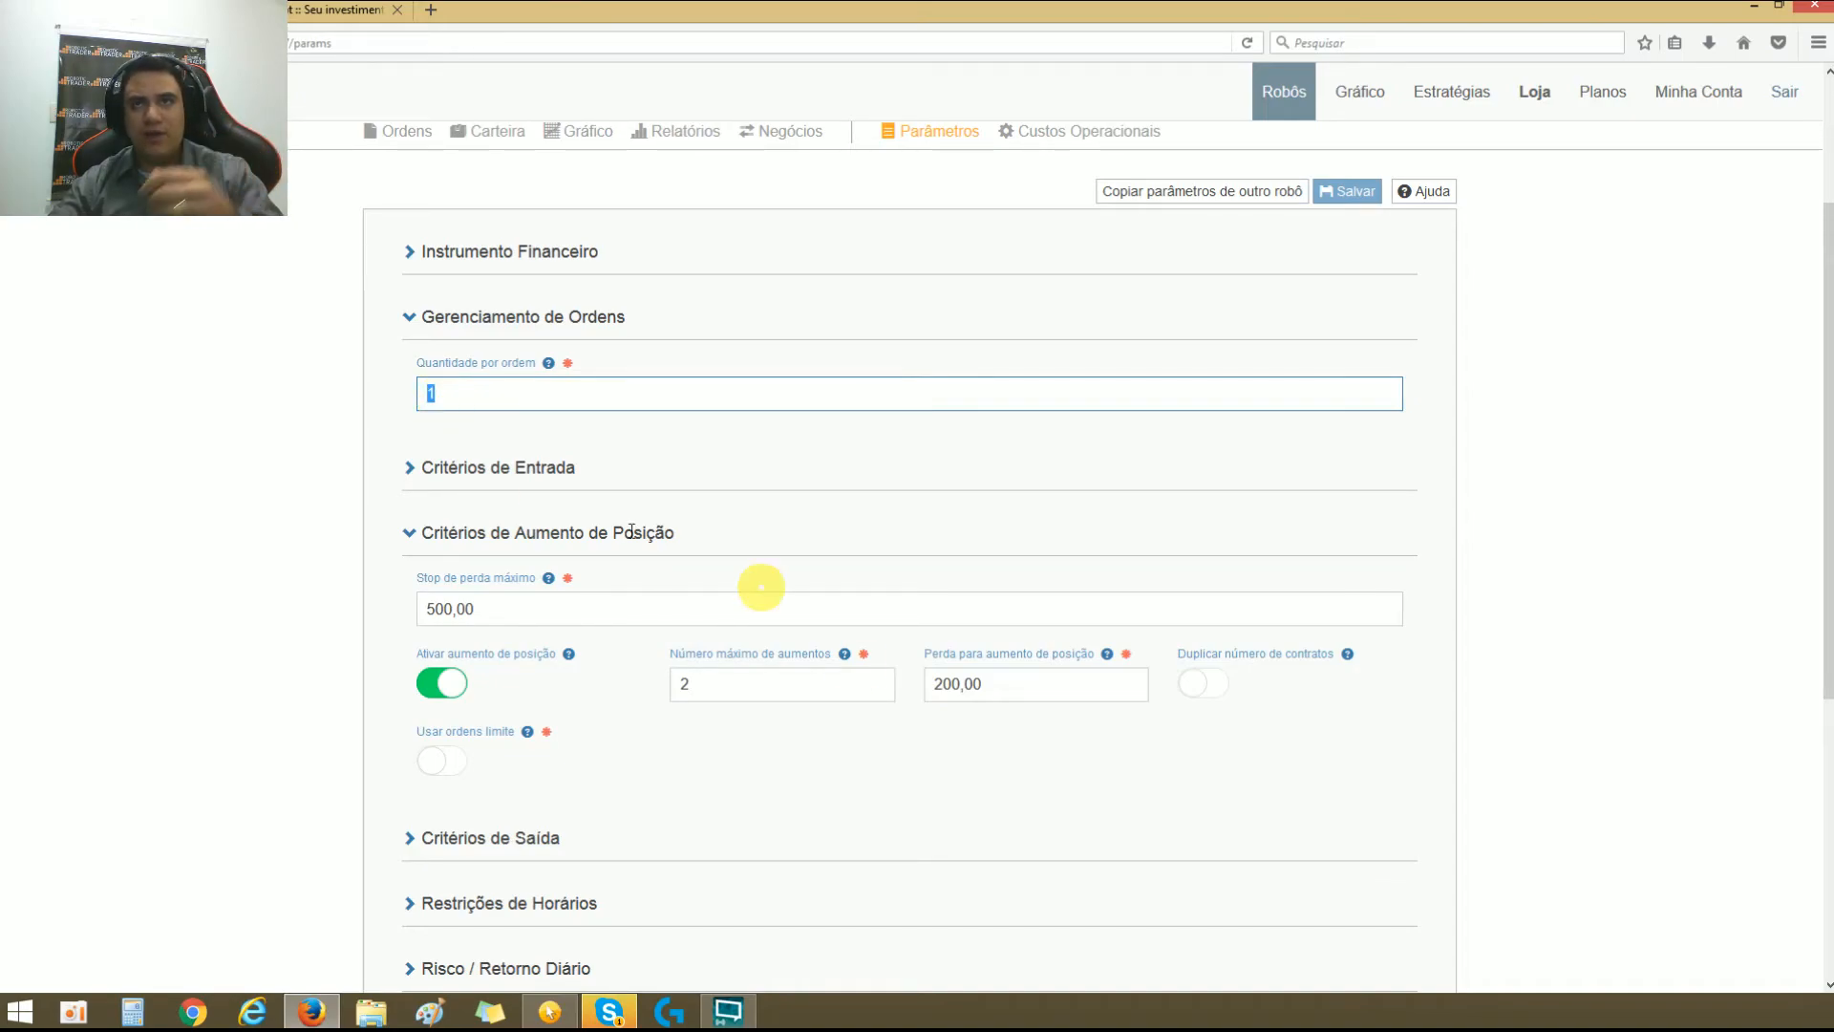
Step: Enable Duplicar número de contratos and check it against the Quantidade por ordem field
{"action": "left_click", "coordinate": [1206, 684]}
{"action": "scroll", "coordinate": [1219, 719], "scroll_direction": "down", "scroll_amount": 2}
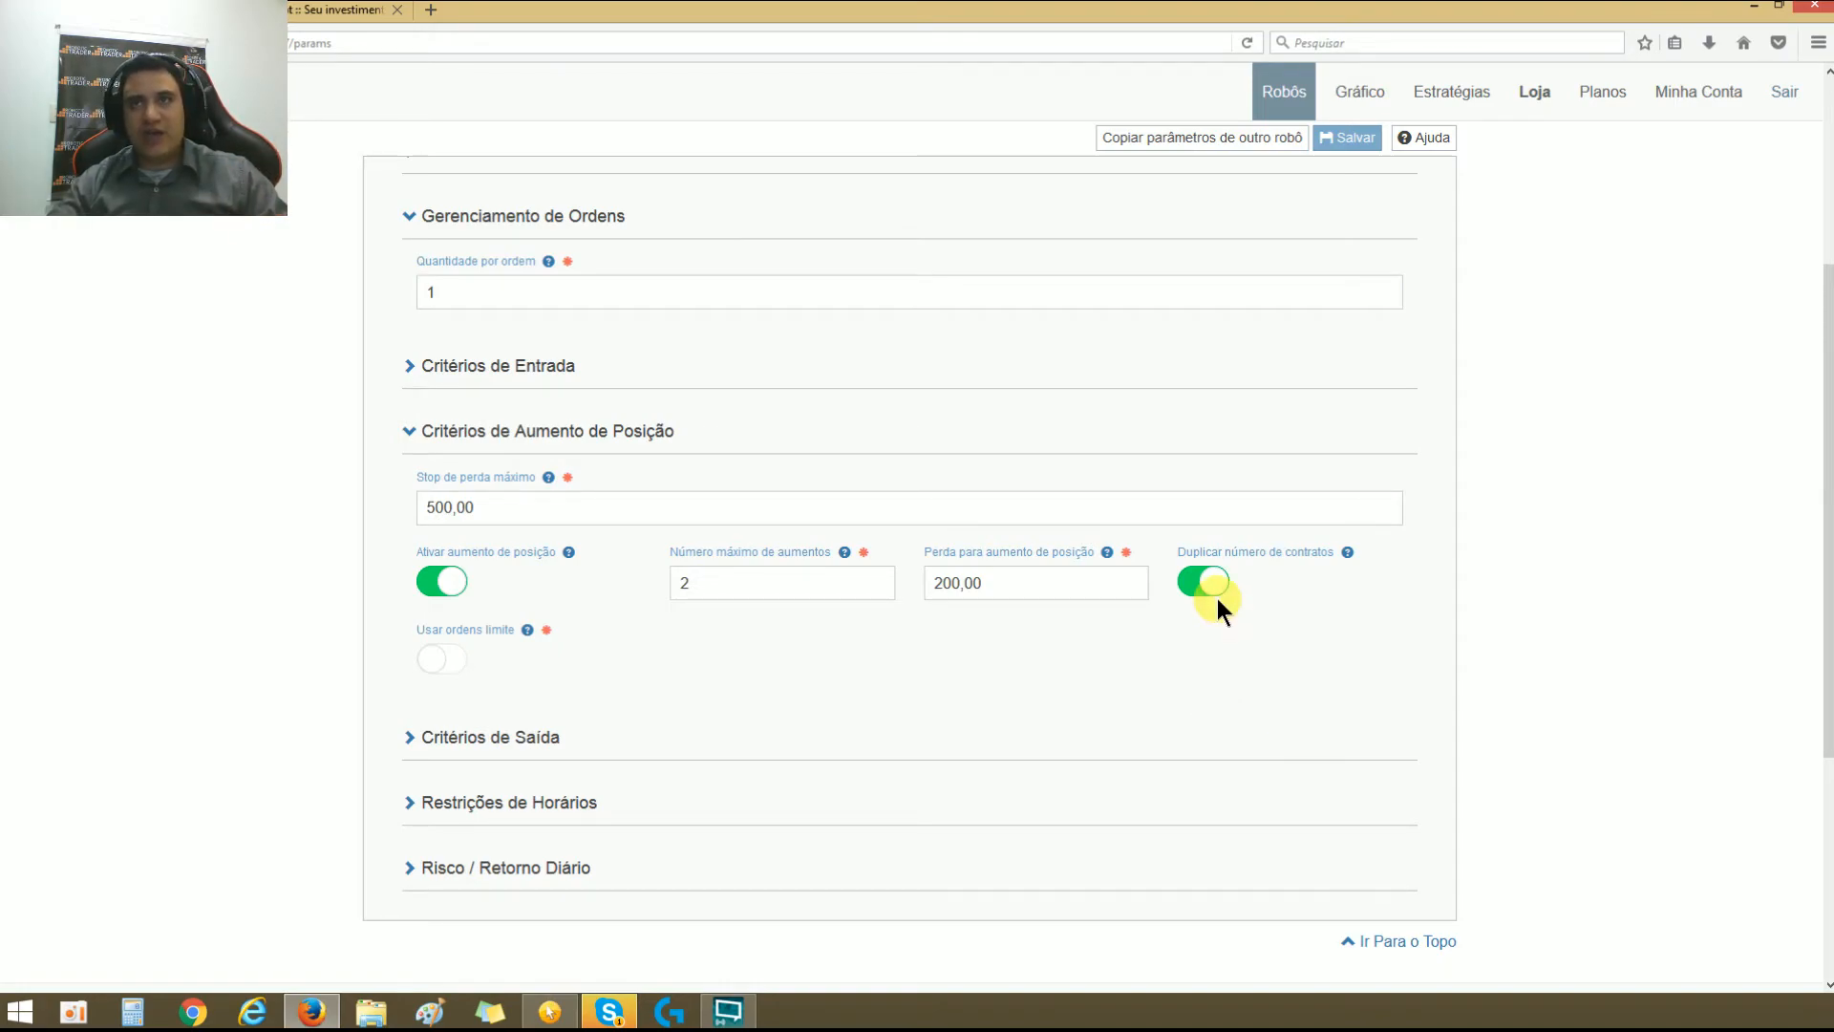
{"action": "scroll", "coordinate": [1182, 635], "scroll_direction": "up", "scroll_amount": 4}
{"action": "left_click", "coordinate": [492, 505]}
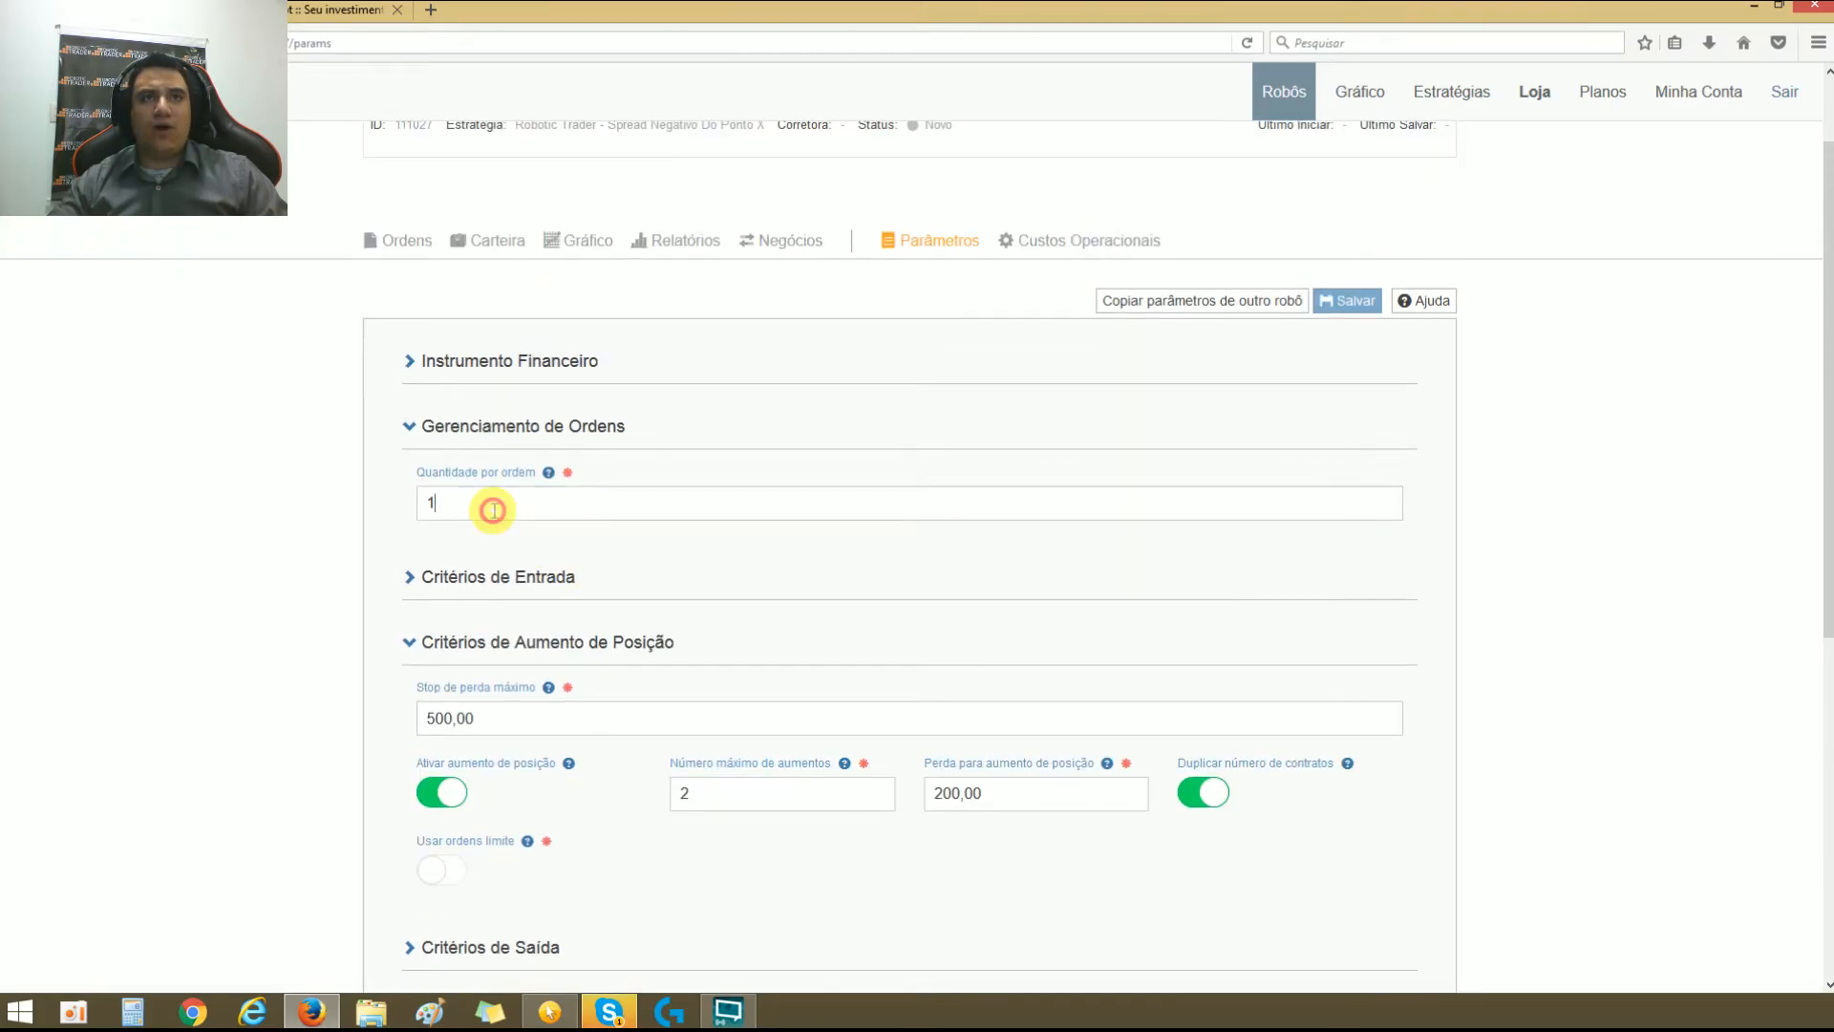
{"action": "left_click", "coordinate": [752, 577]}
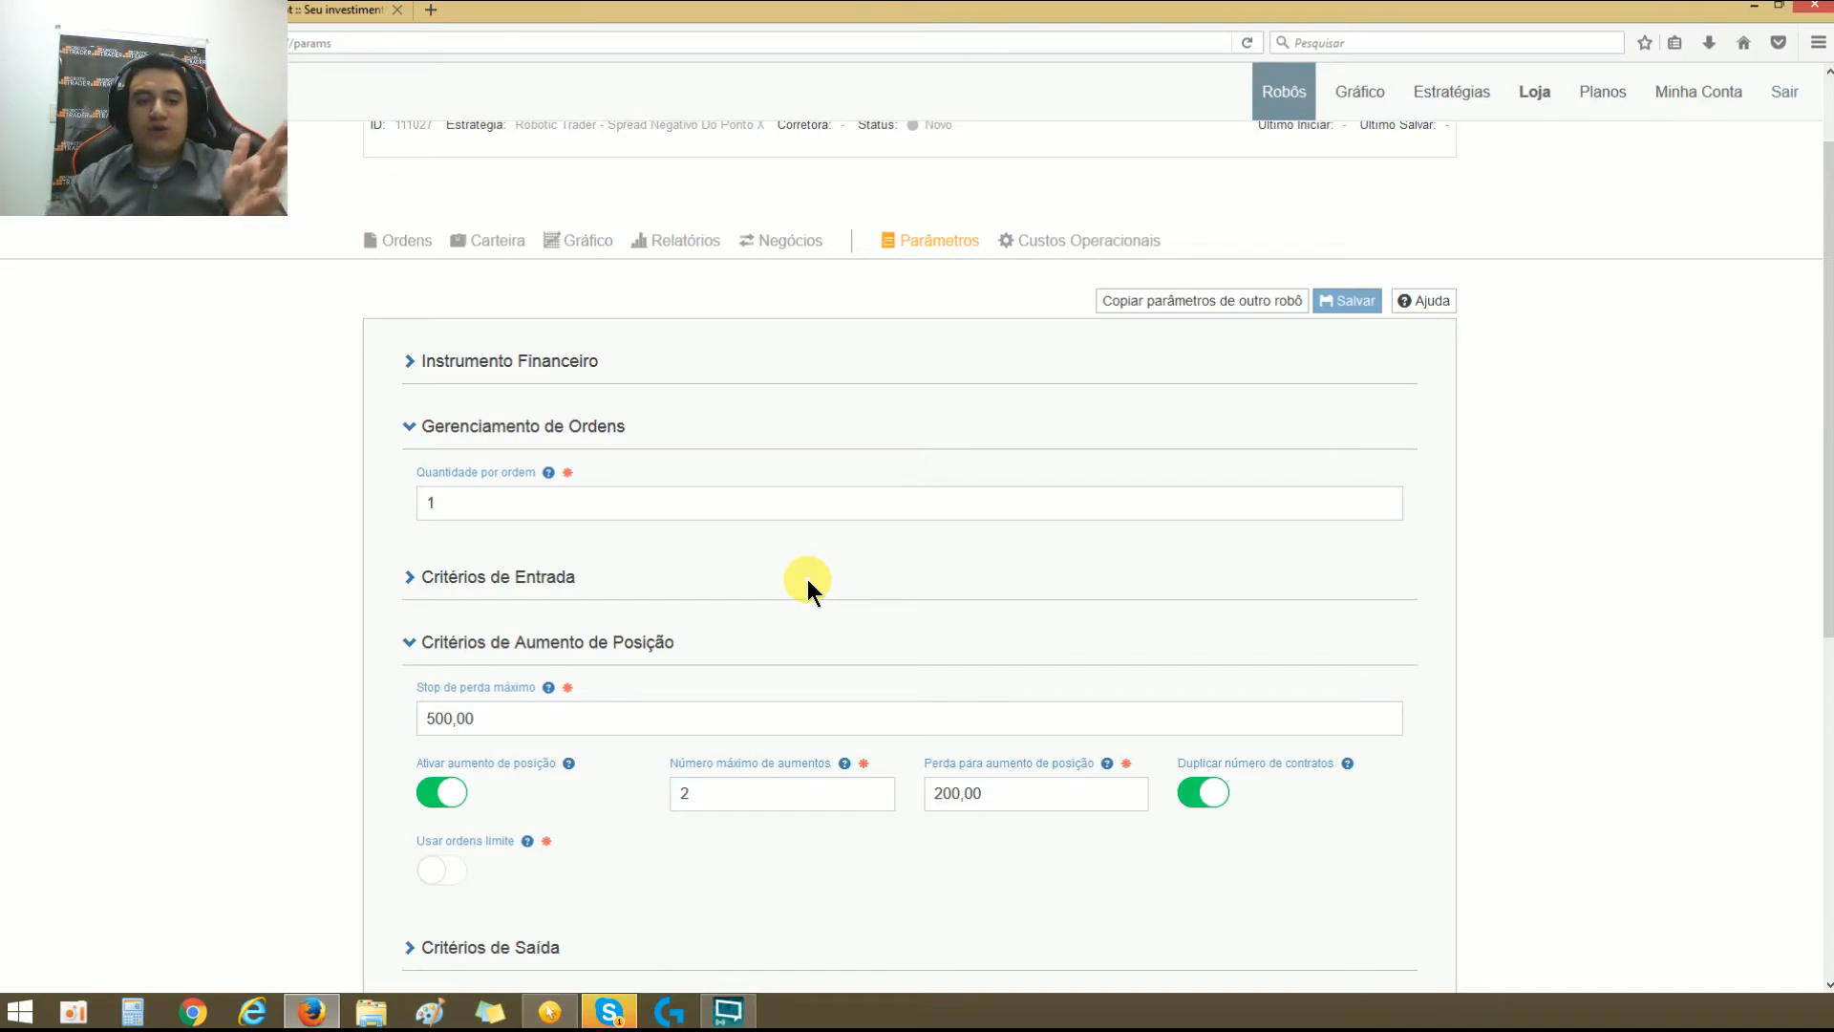
{"action": "scroll", "coordinate": [817, 585], "scroll_direction": "down", "scroll_amount": 2}
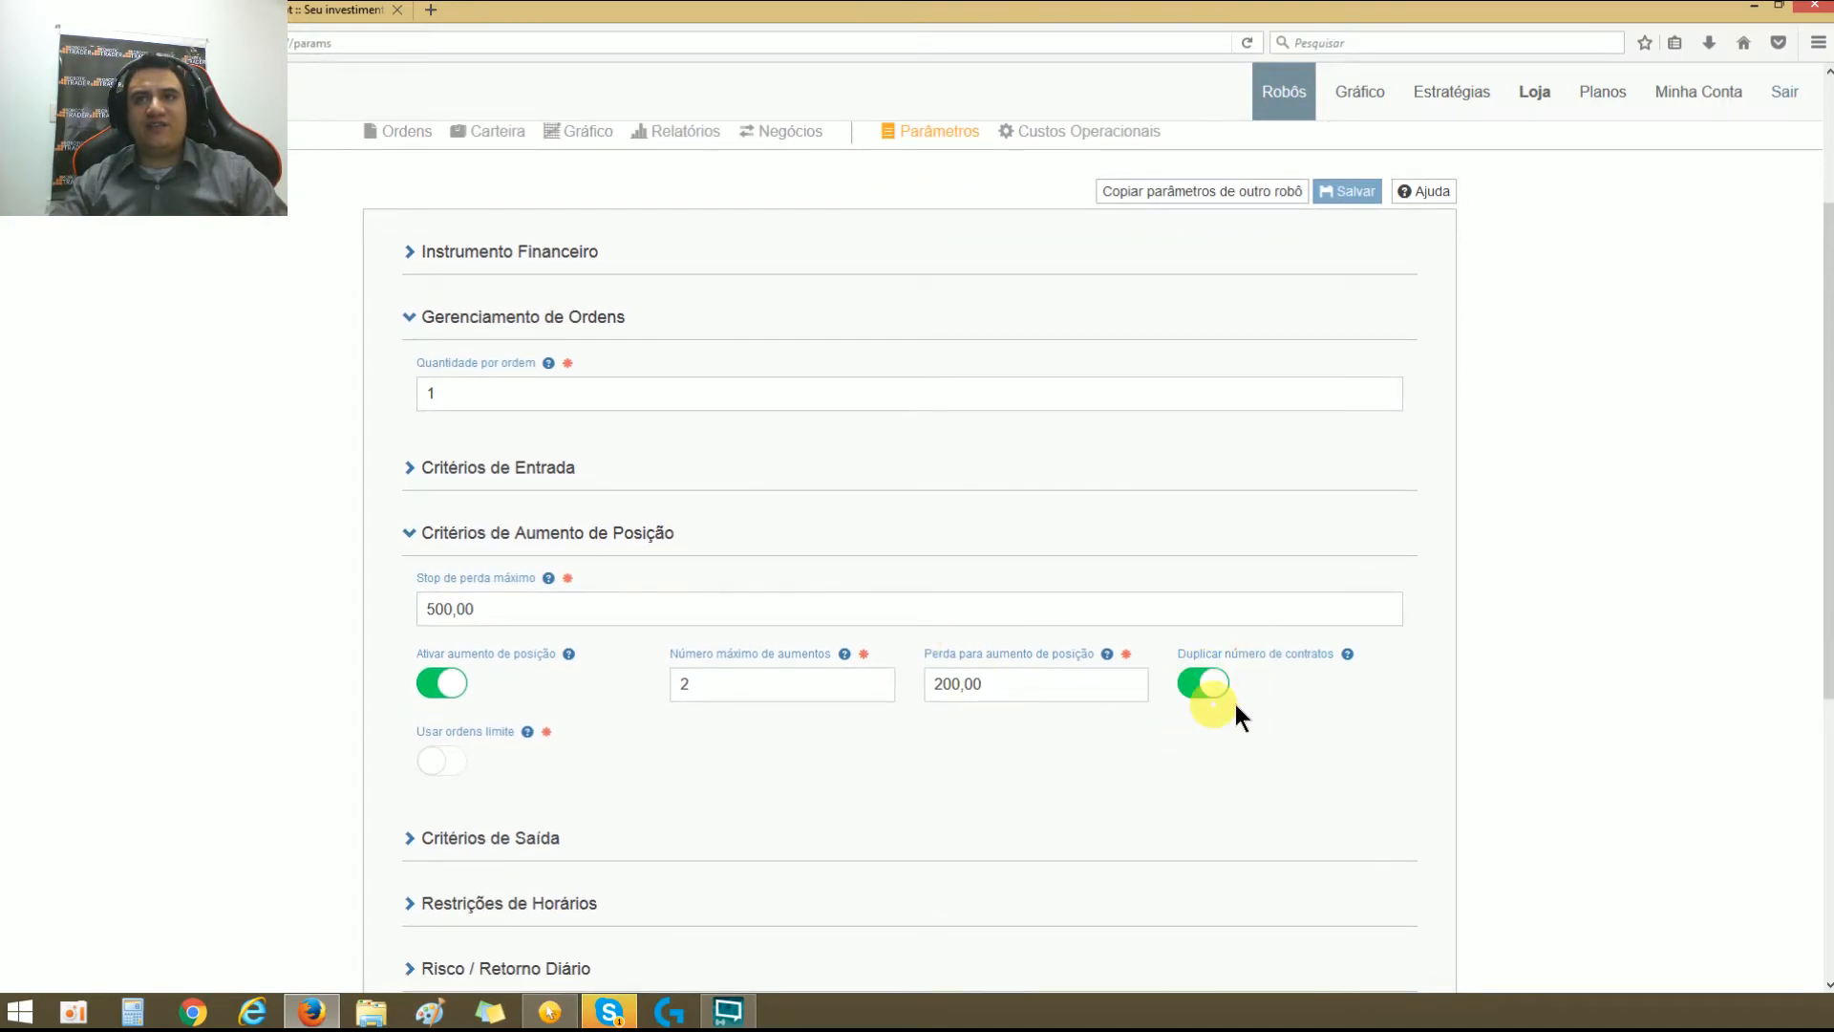
{"action": "double_click", "coordinate": [1270, 654]}
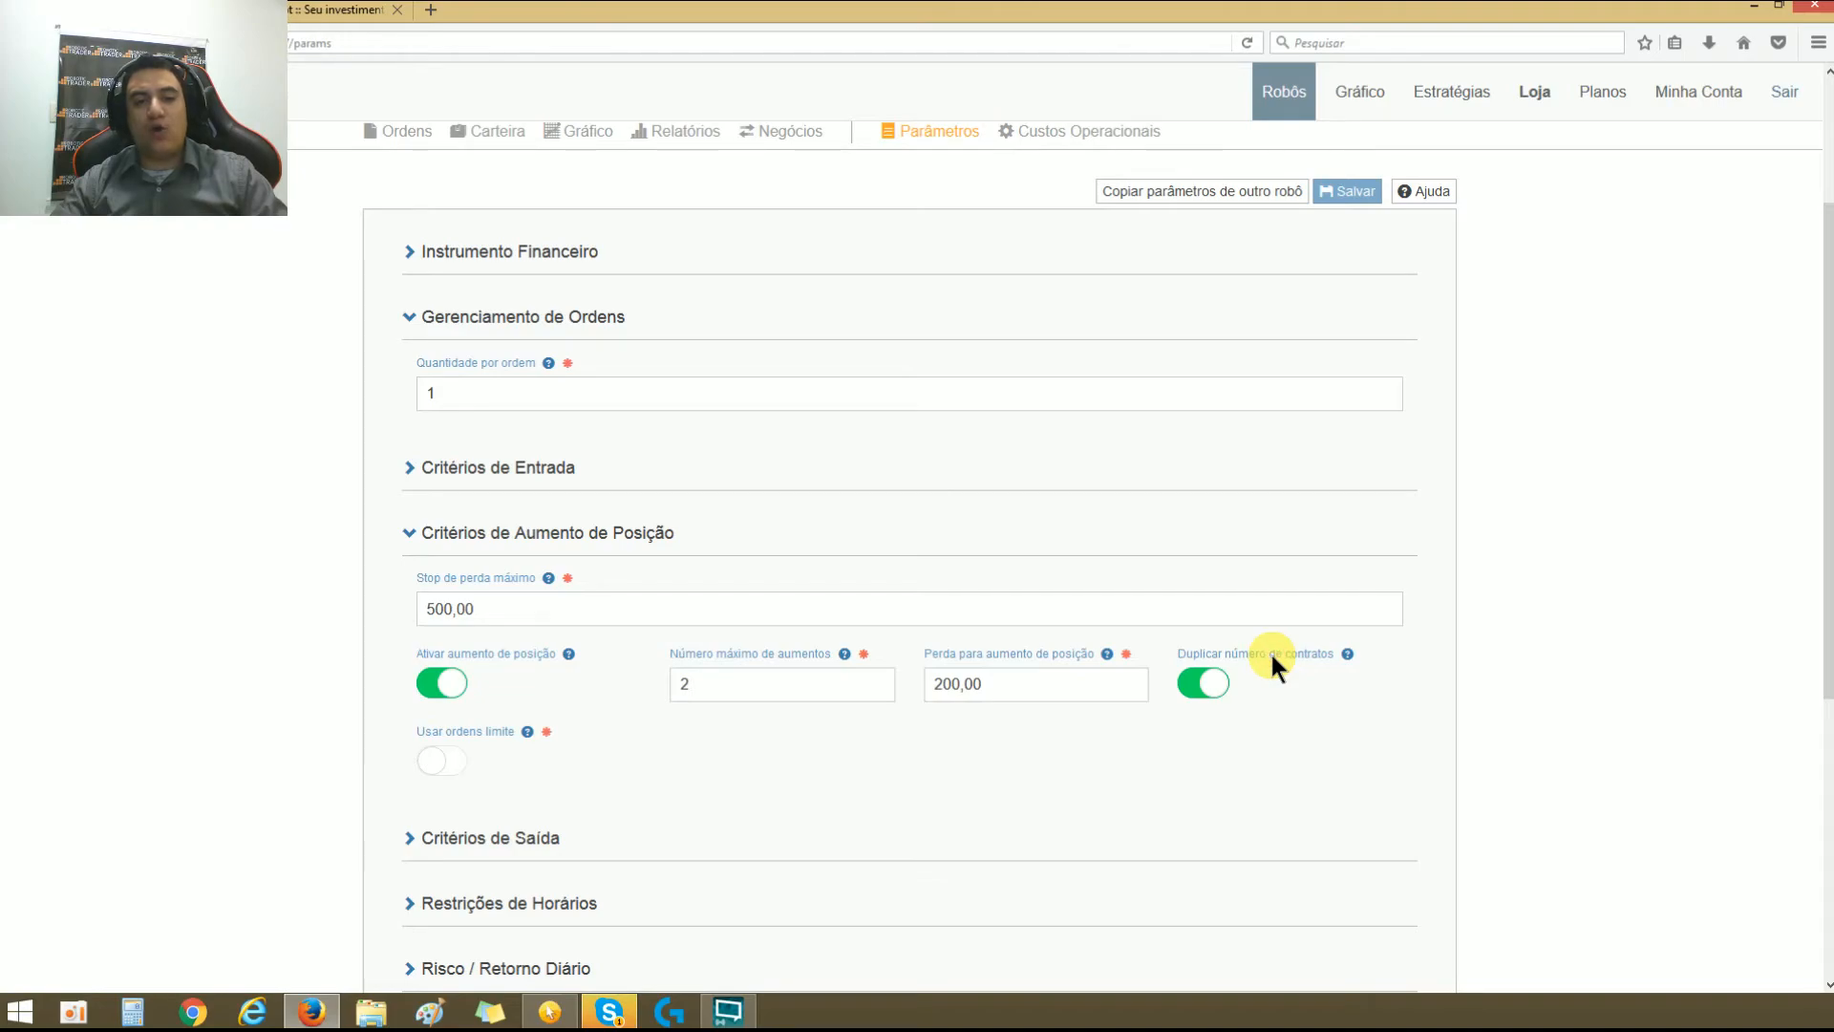
{"action": "left_click", "coordinate": [1270, 652]}
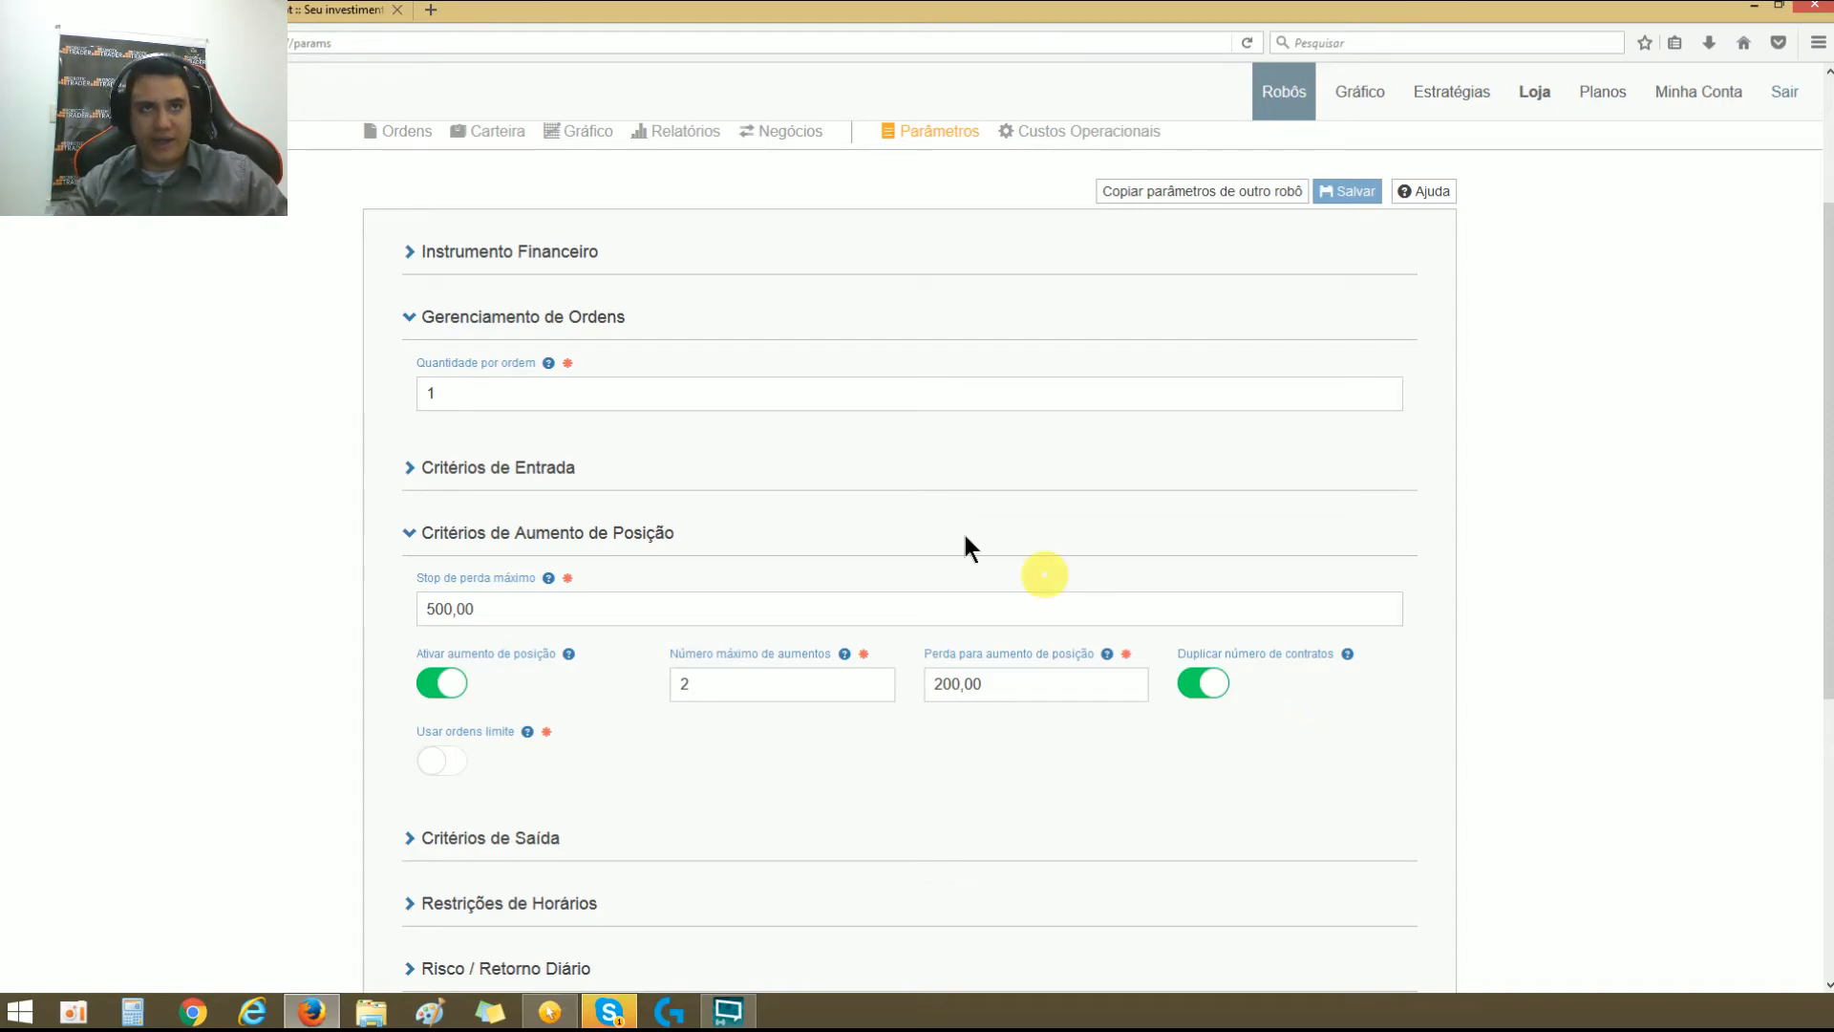
Step: Switch Usar ordens limite on and off repeatedly to compare both order modes, leaving the option disabled
{"action": "scroll", "coordinate": [799, 701], "scroll_direction": "down", "scroll_amount": 4}
{"action": "left_click", "coordinate": [441, 566]}
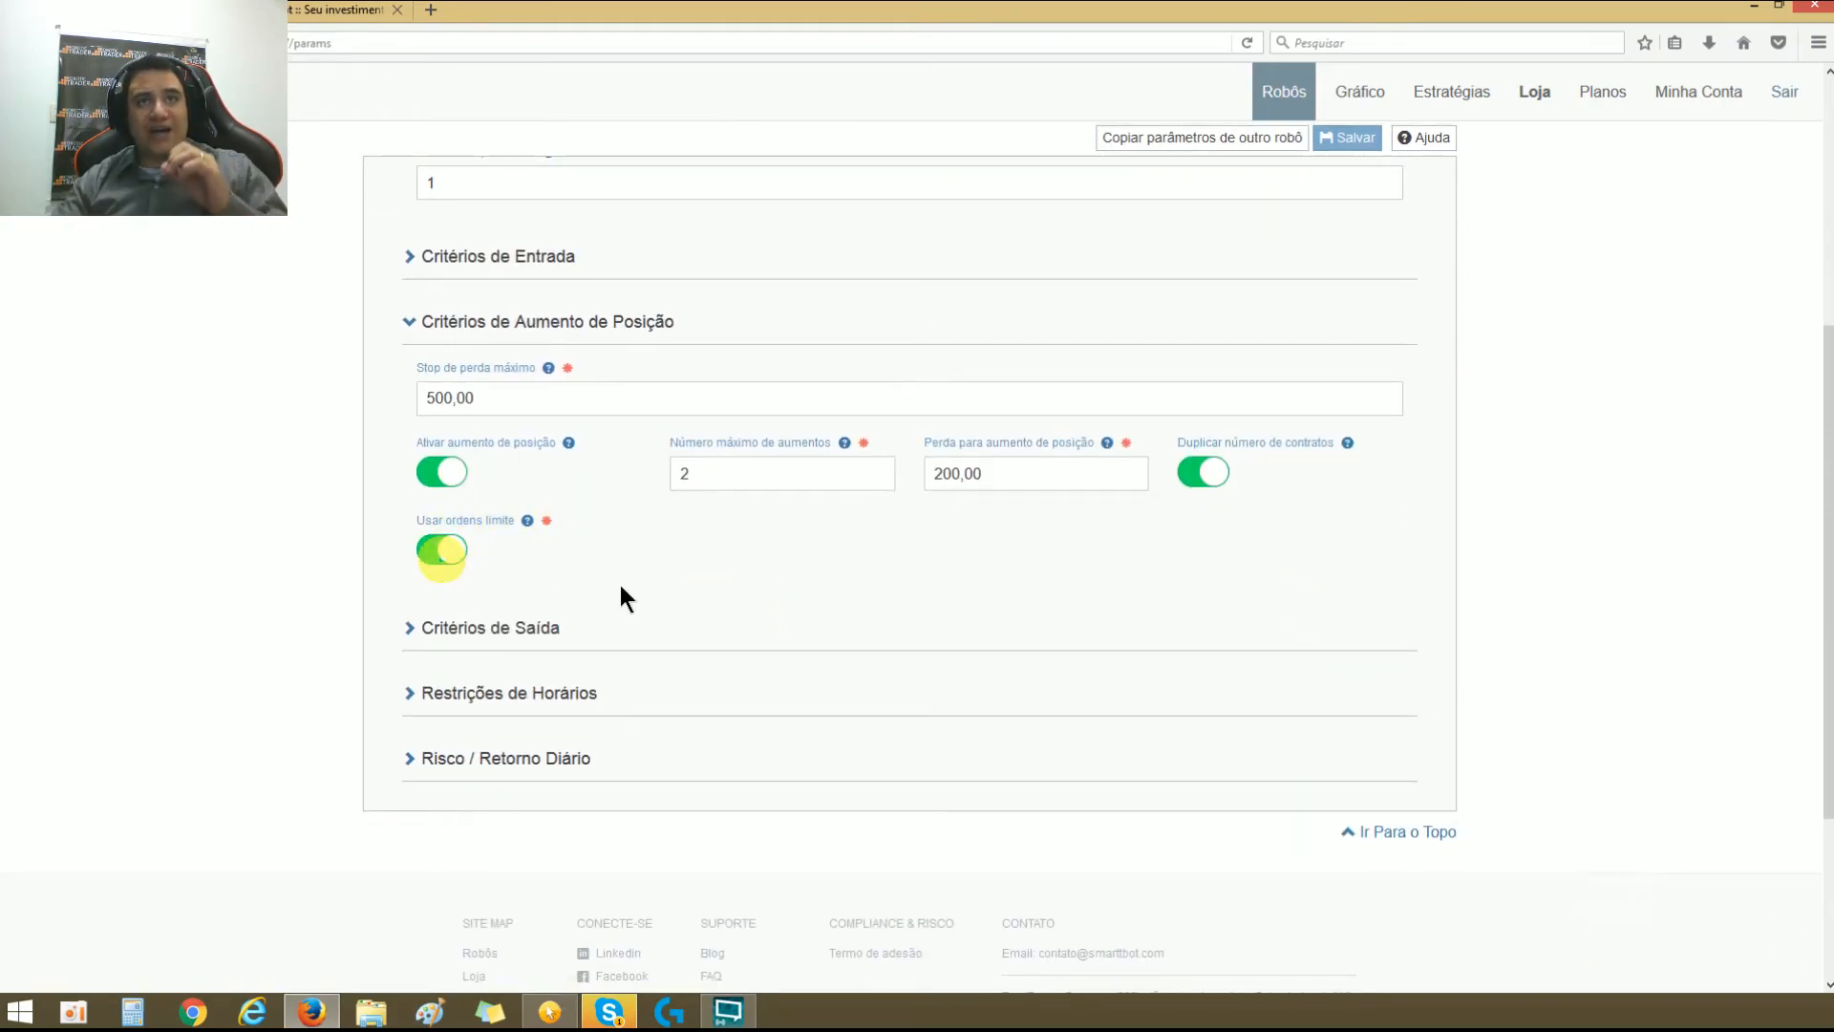
{"action": "left_click", "coordinate": [453, 564]}
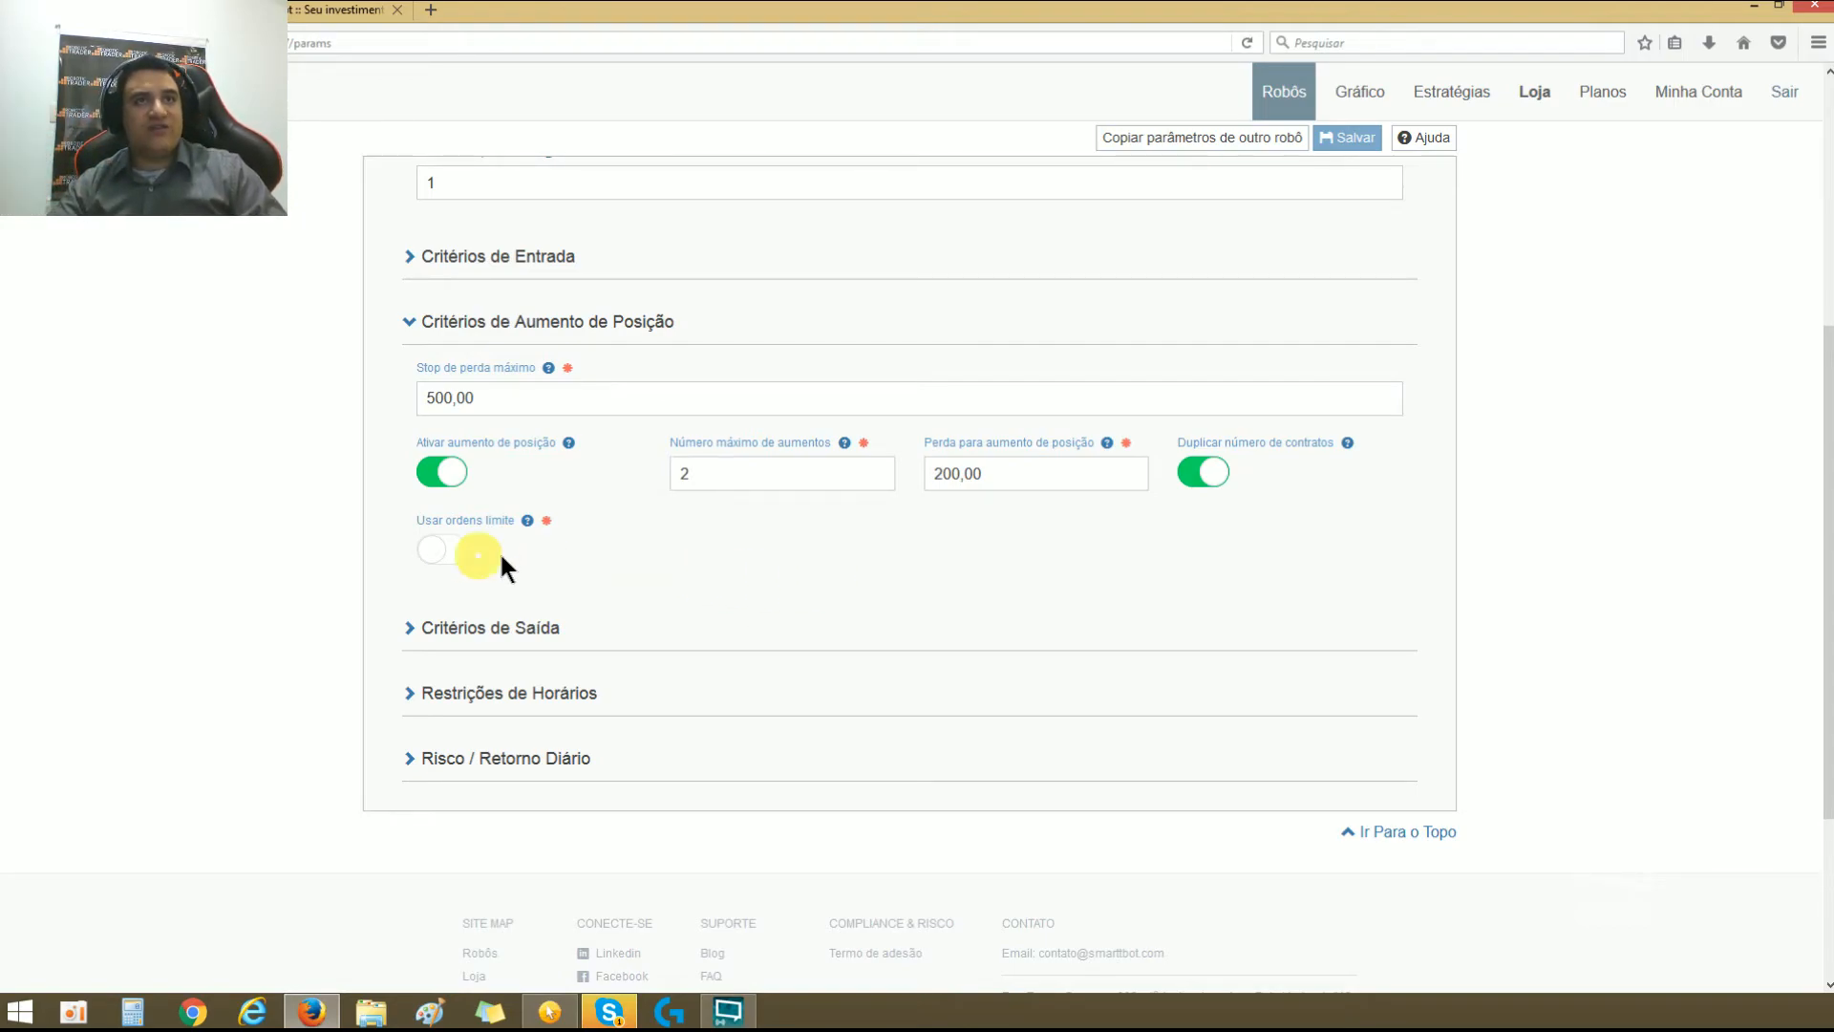
{"action": "left_click", "coordinate": [464, 554]}
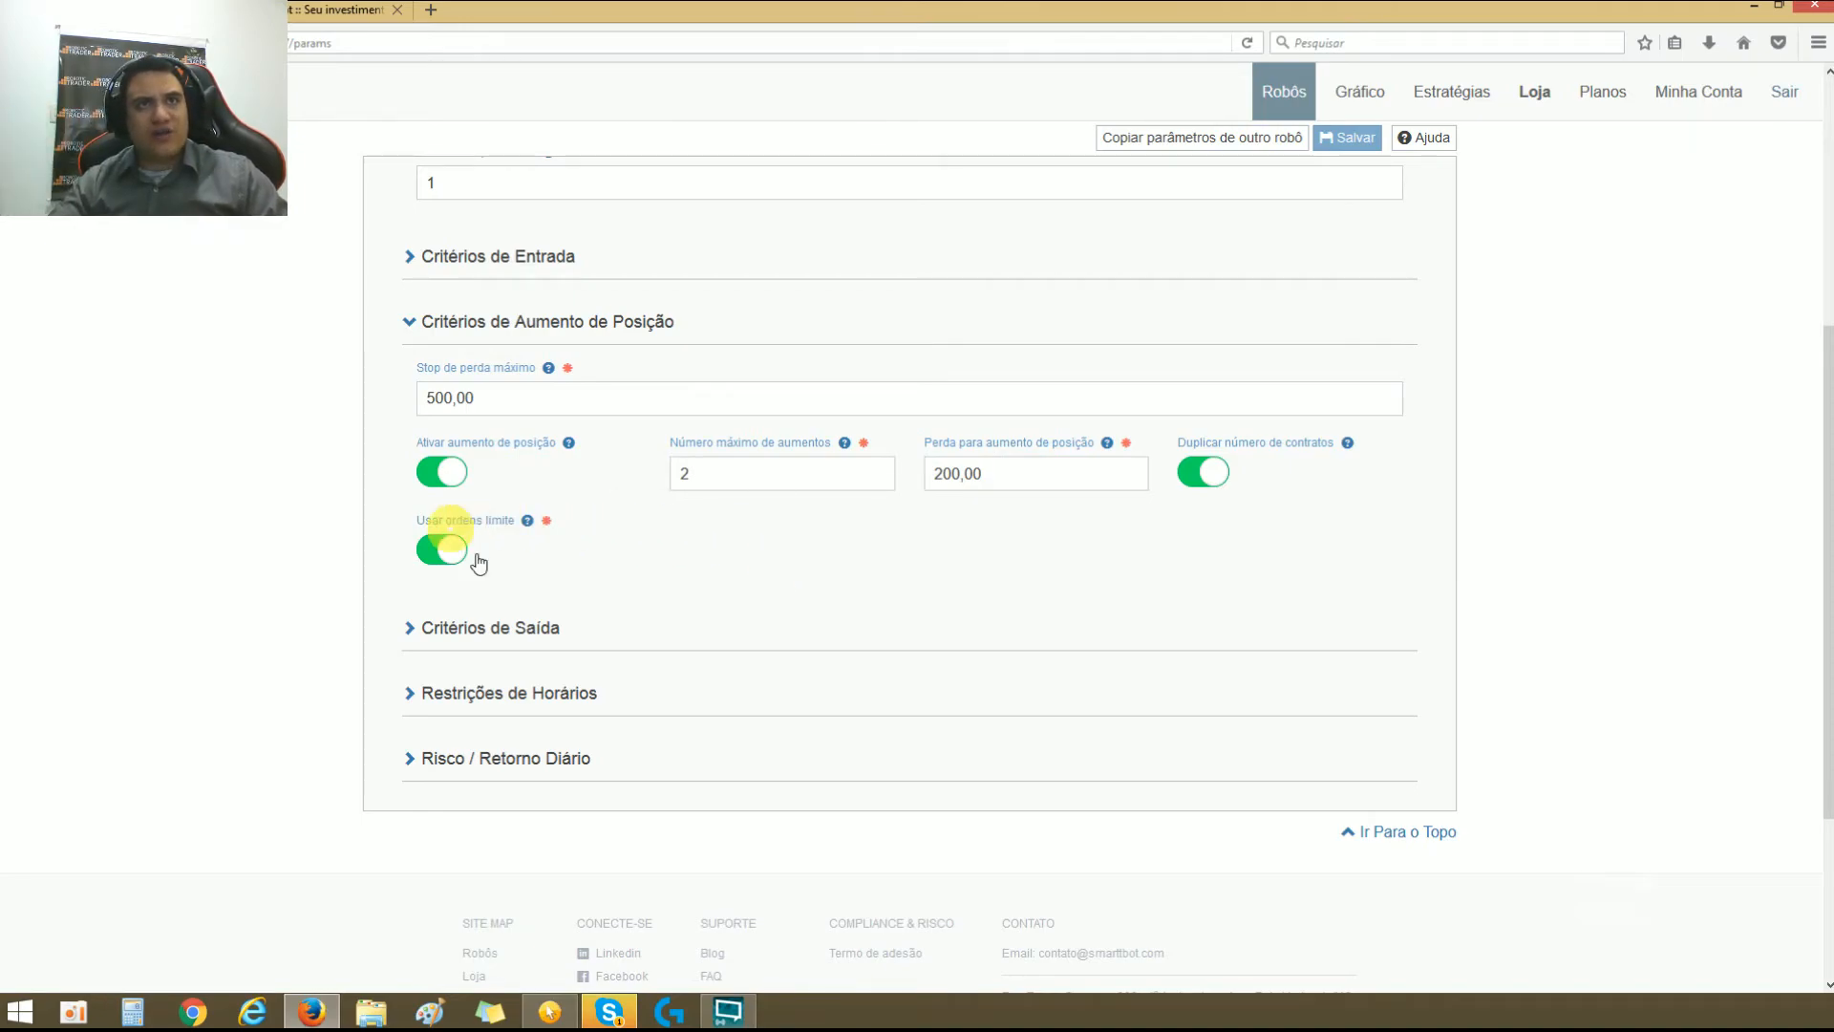
{"action": "left_click", "coordinate": [669, 575]}
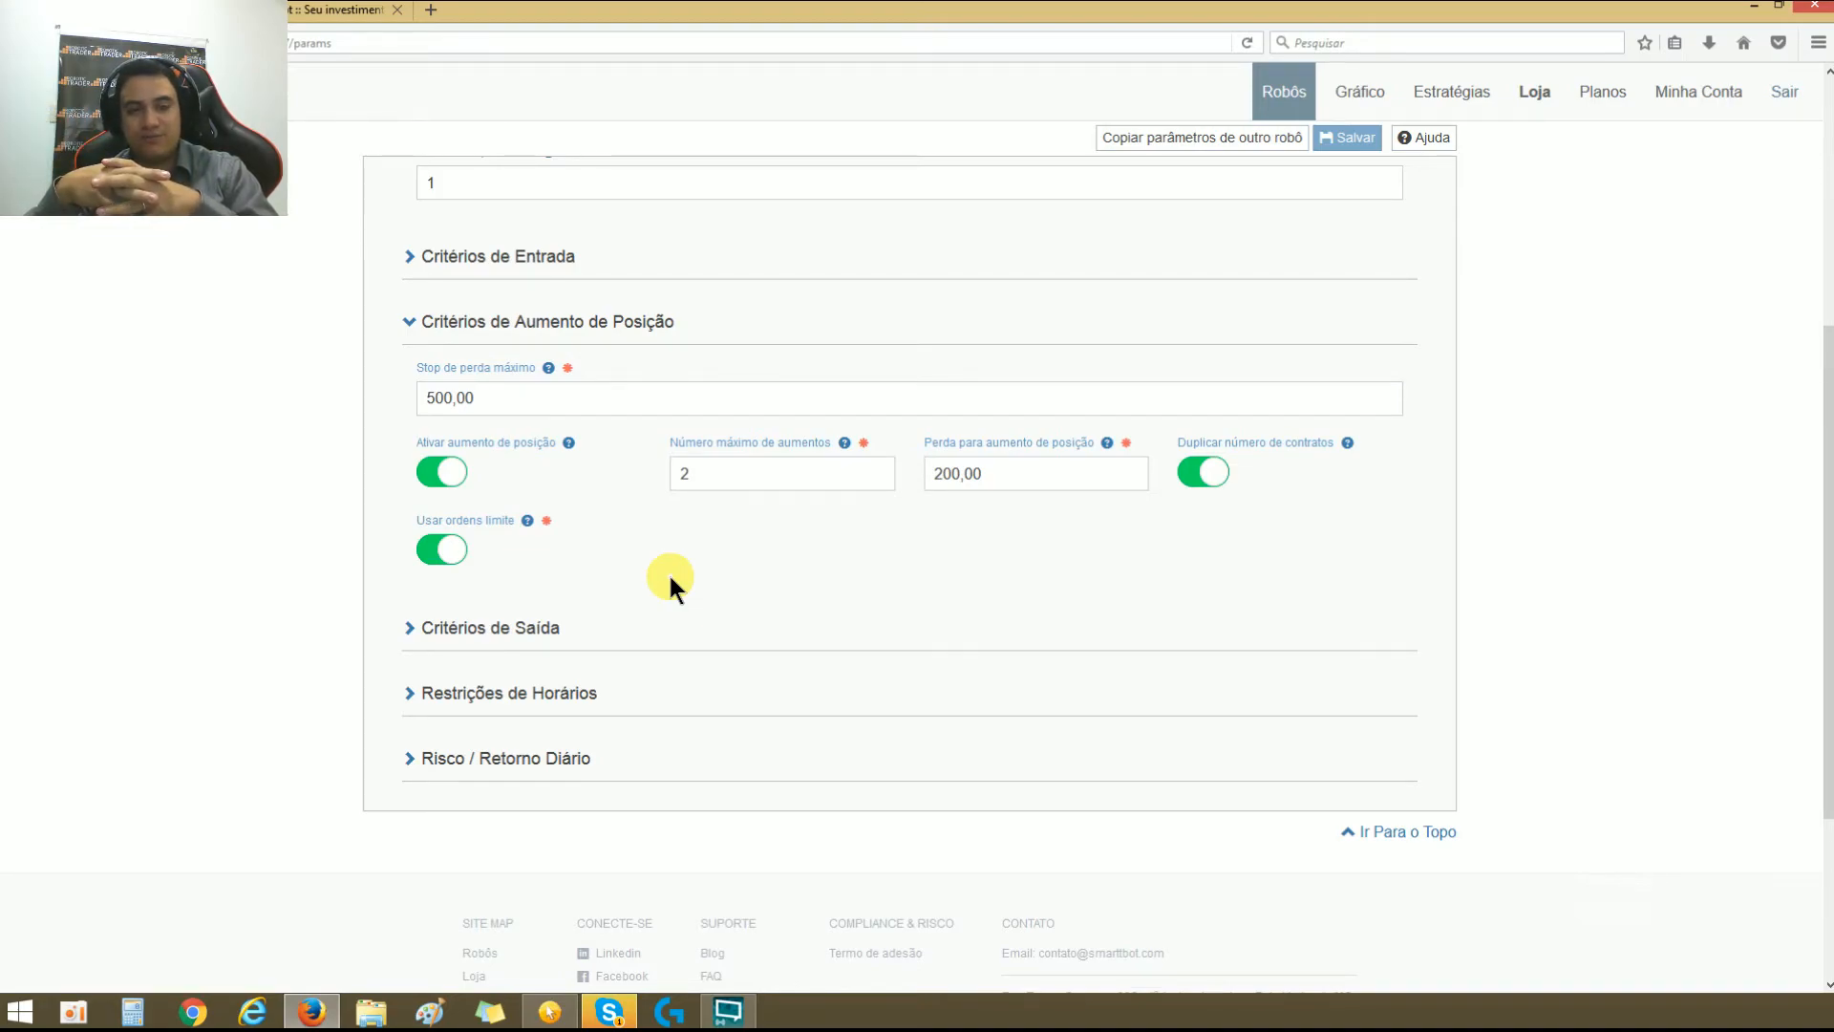
{"action": "left_click", "coordinate": [440, 550]}
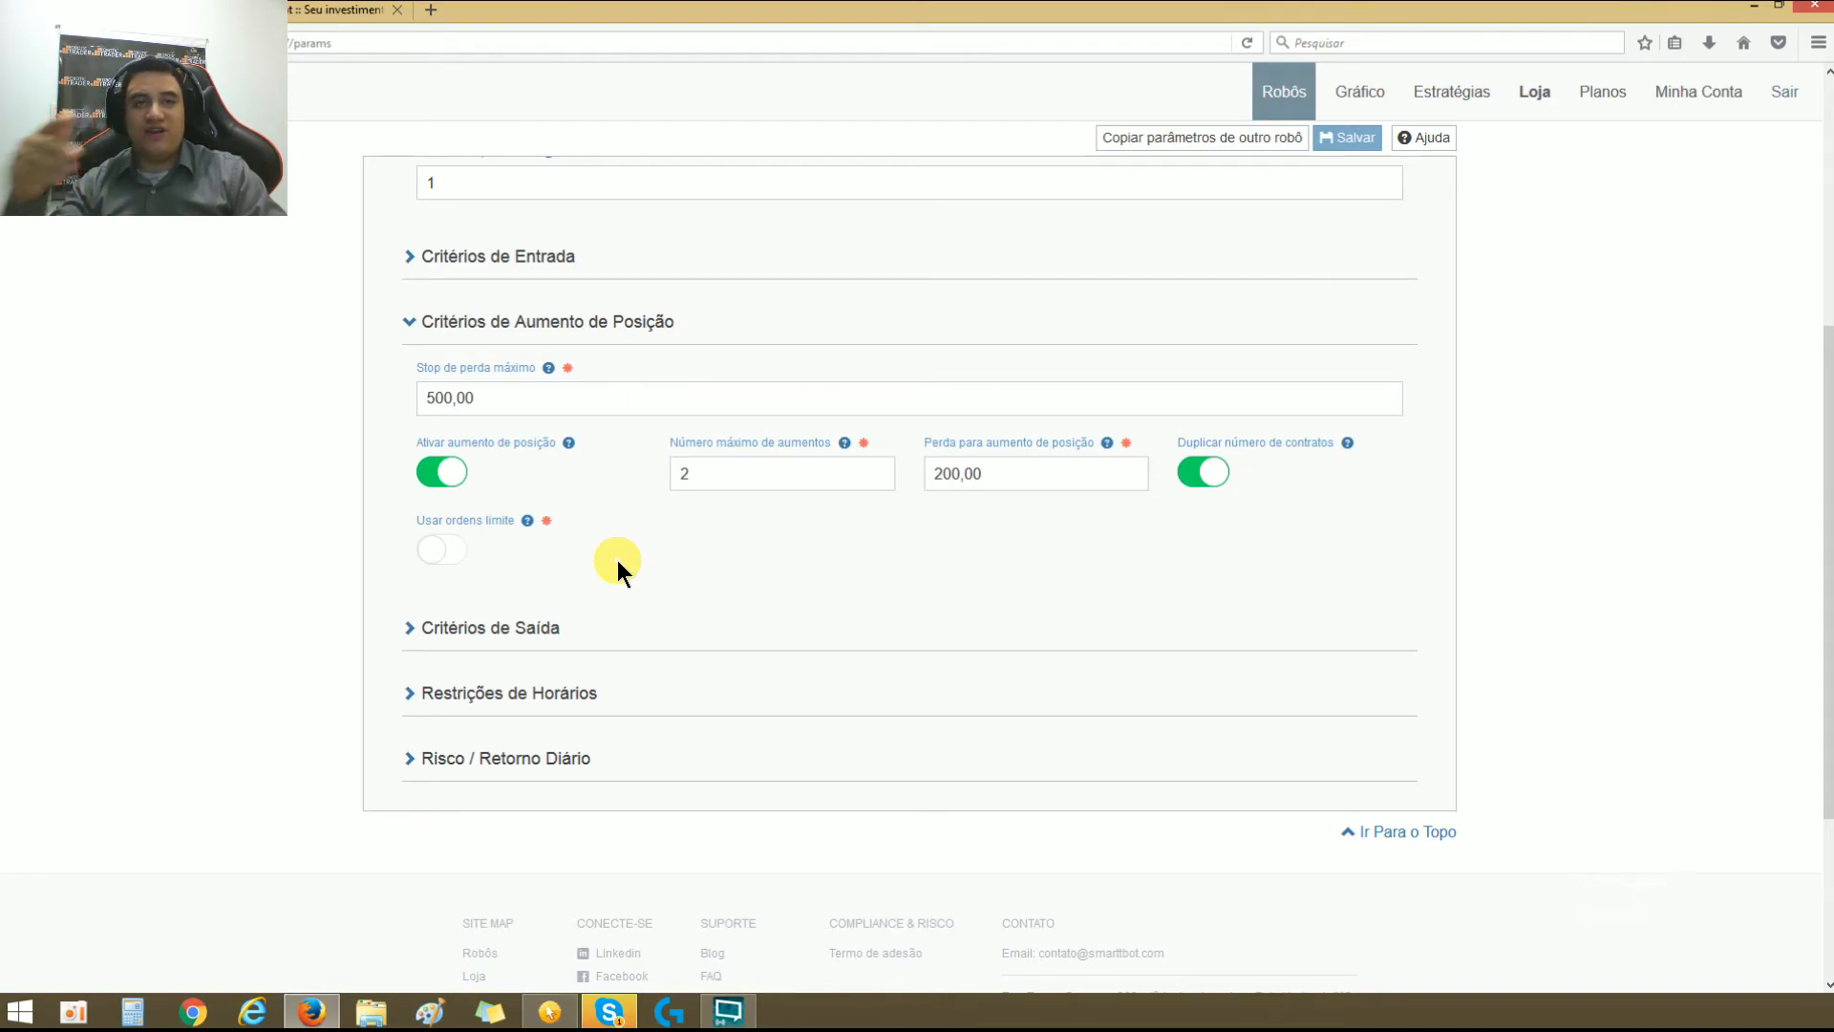
{"action": "left_click", "coordinate": [456, 560]}
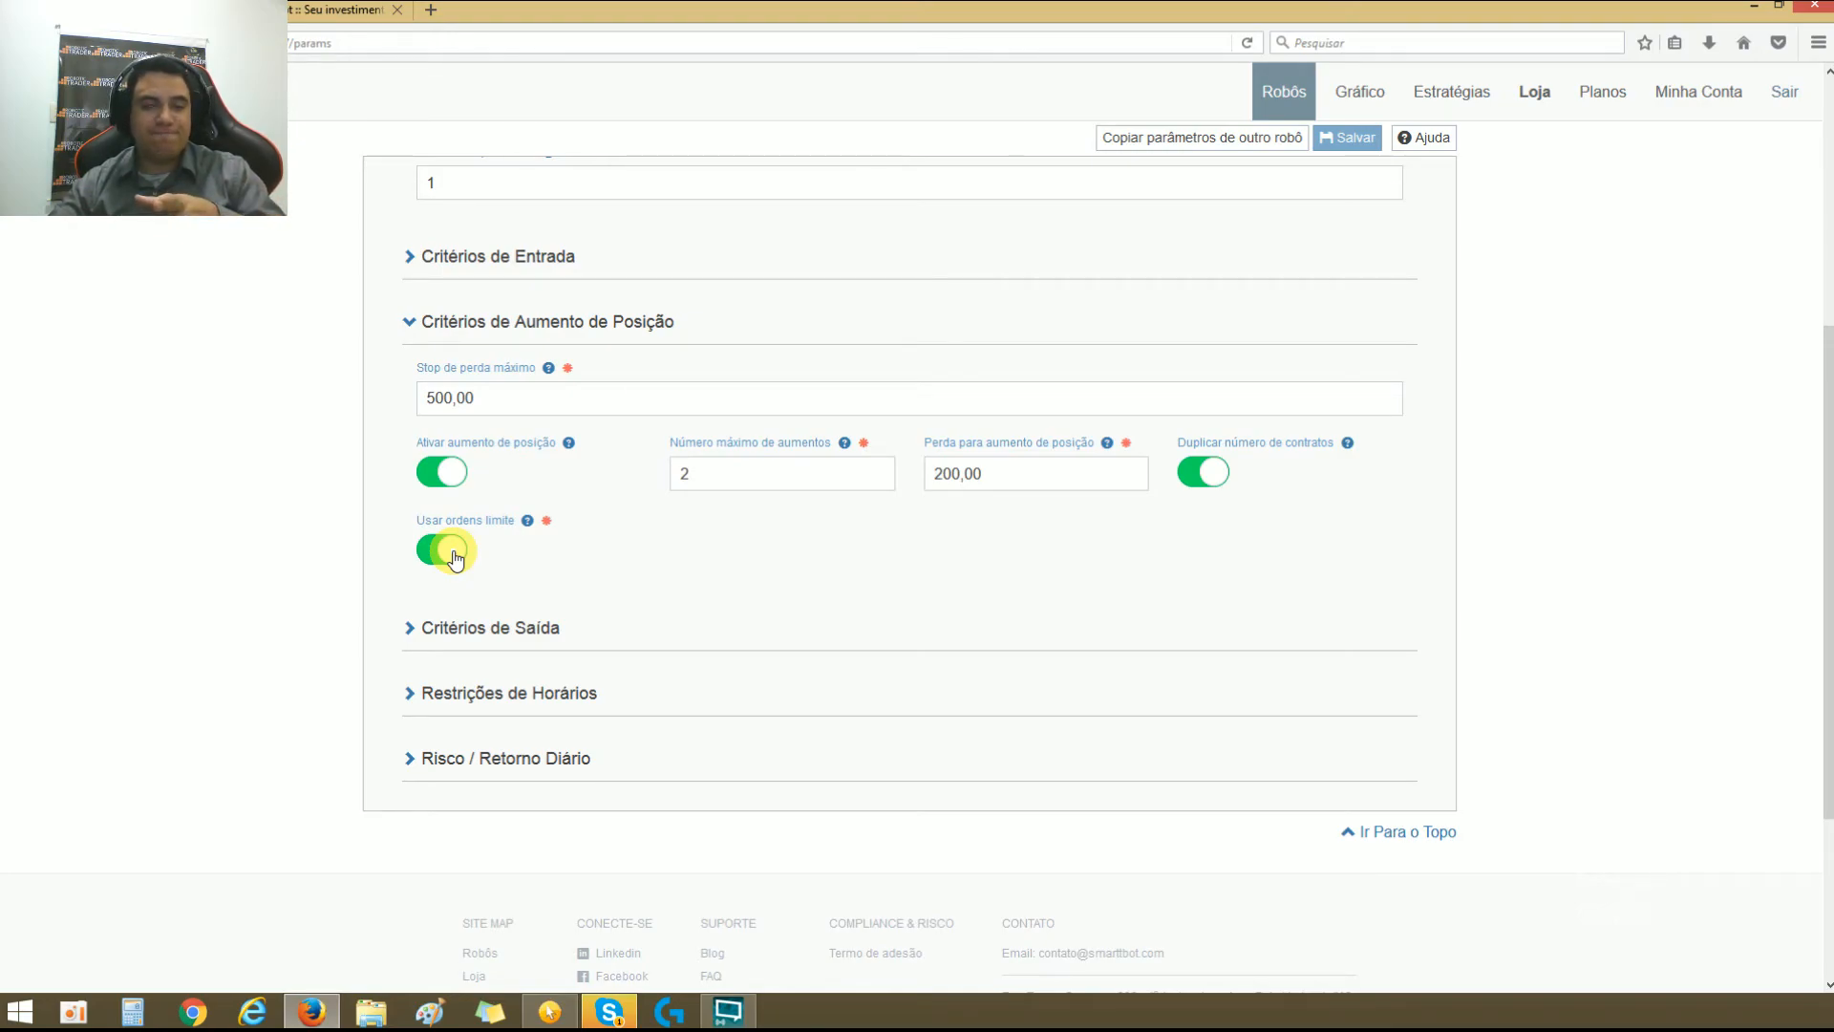
{"action": "left_click", "coordinate": [449, 552]}
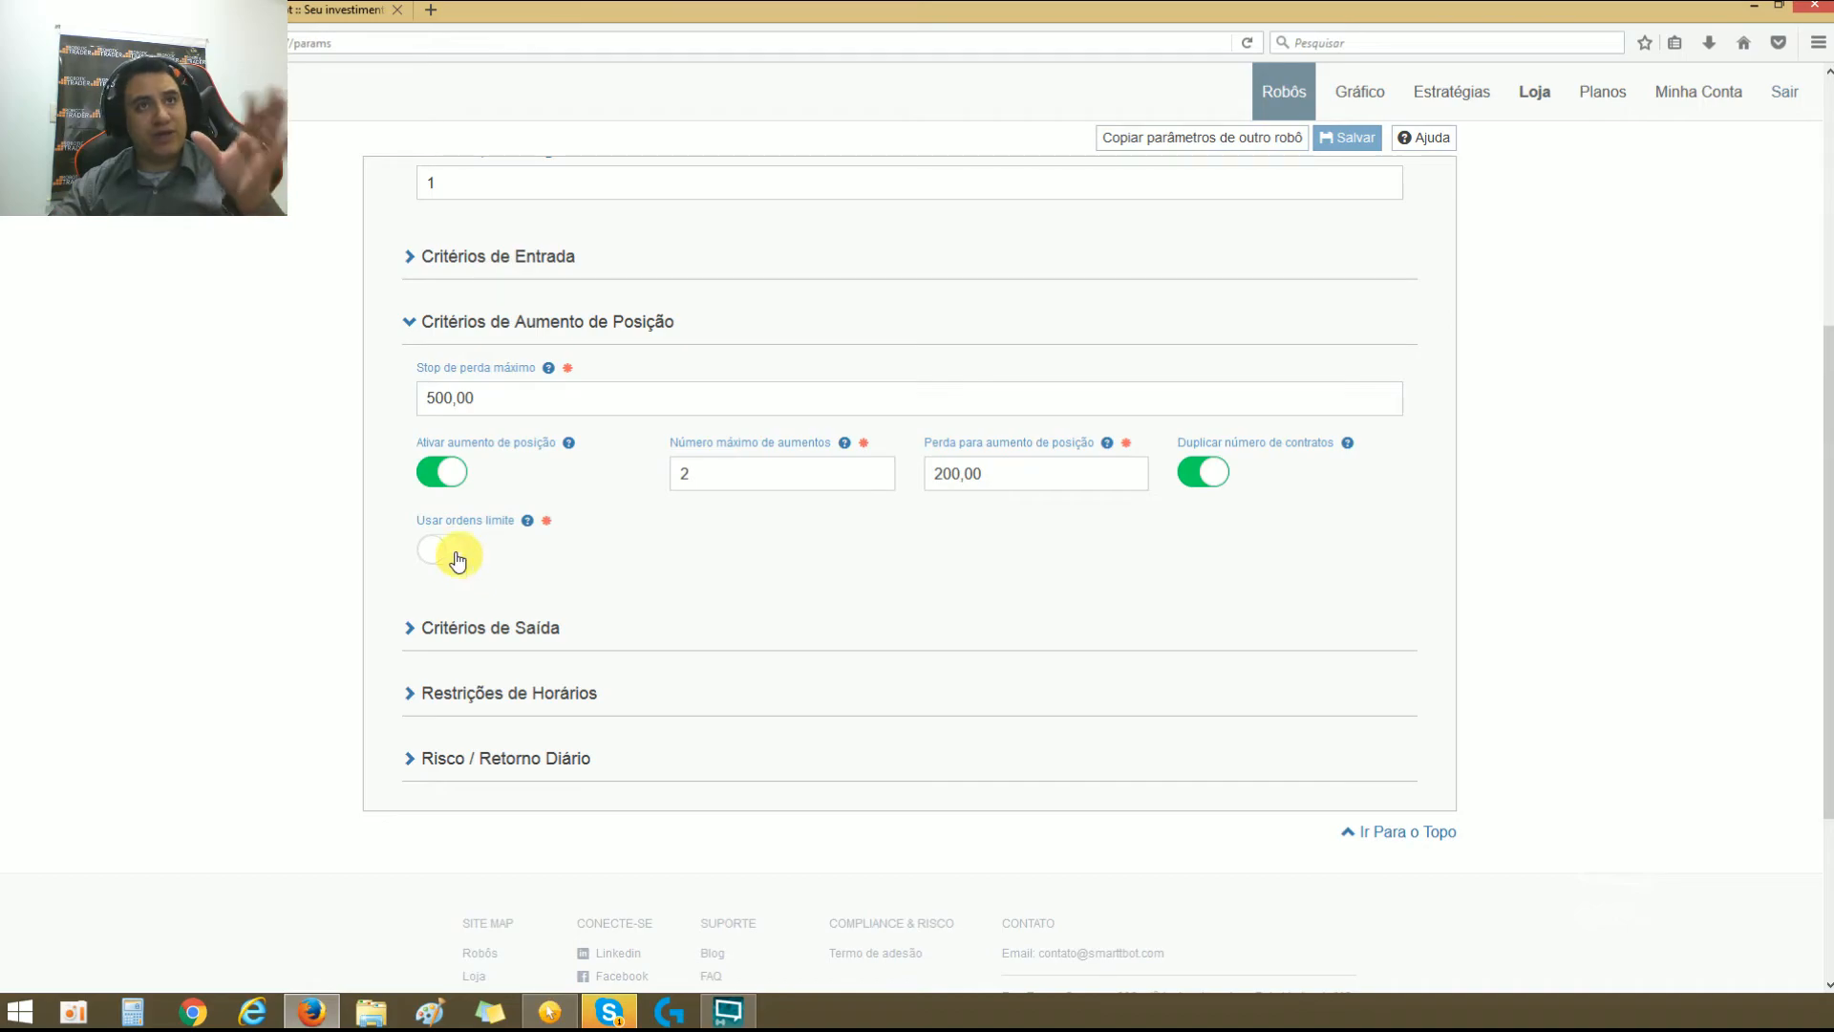
{"action": "left_click", "coordinate": [457, 562]}
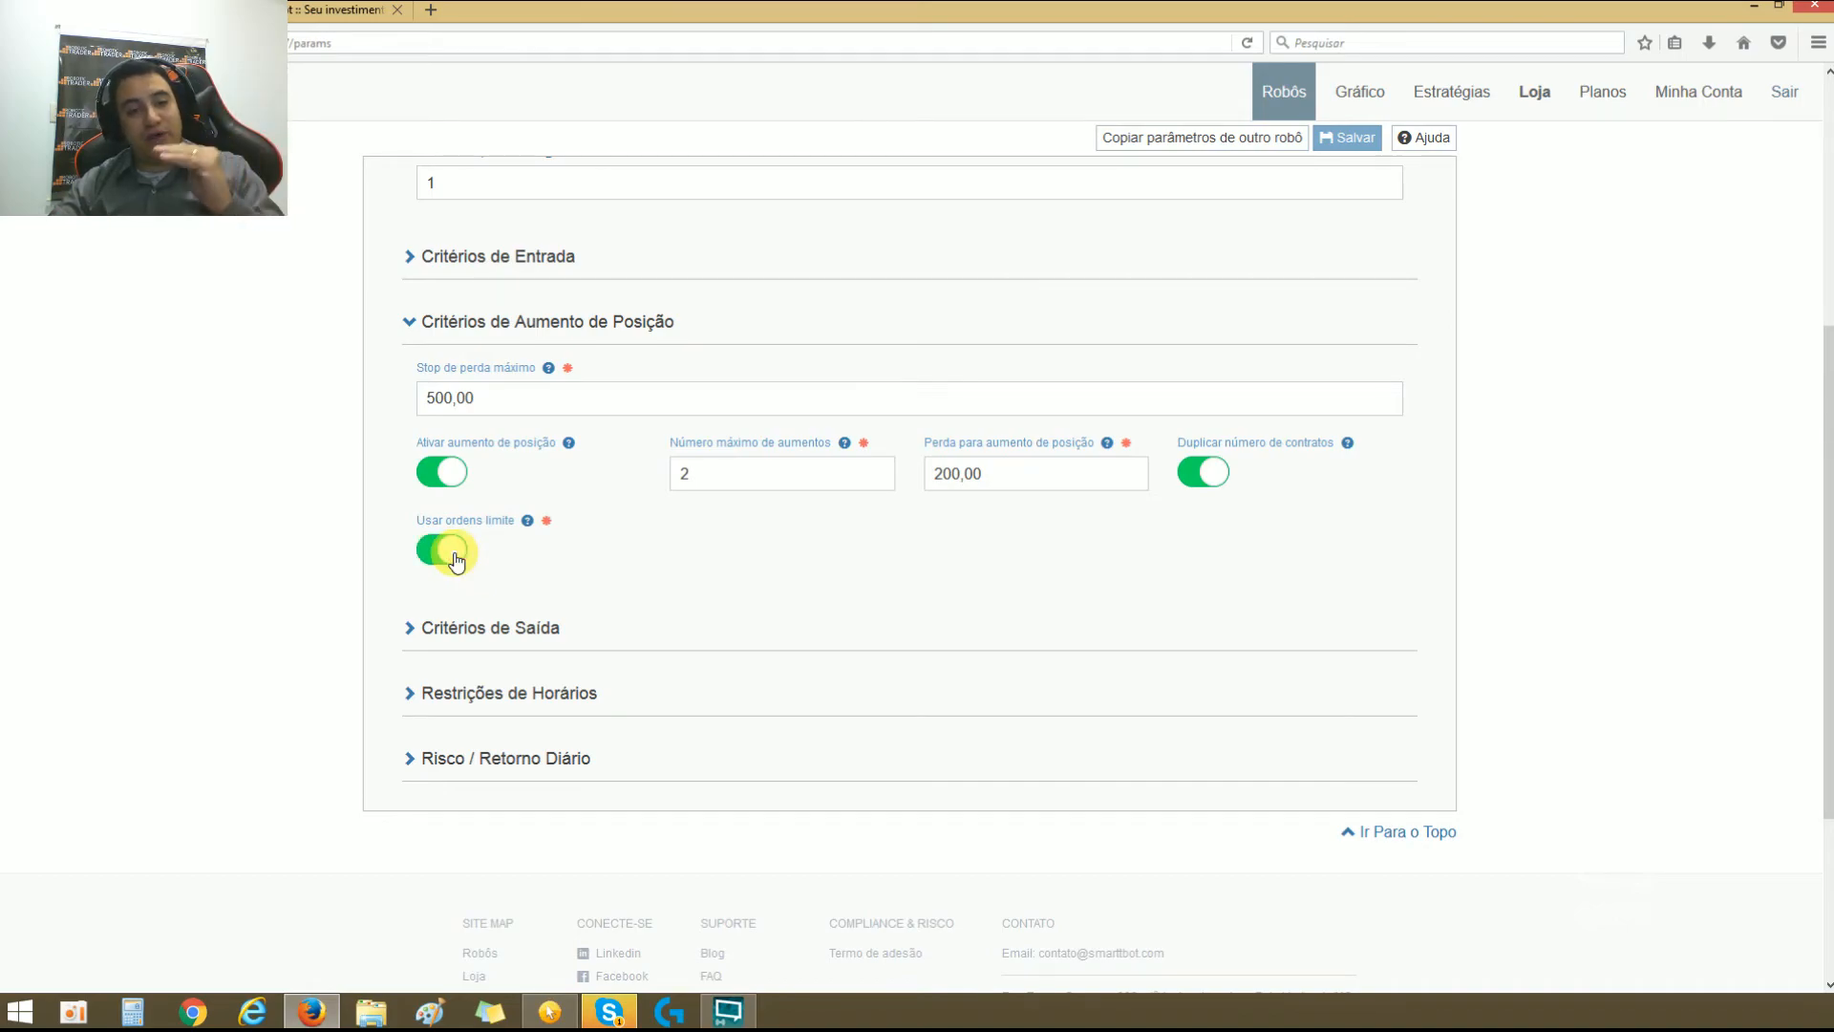
{"action": "double_click", "coordinate": [999, 474]}
{"action": "left_click", "coordinate": [795, 619]}
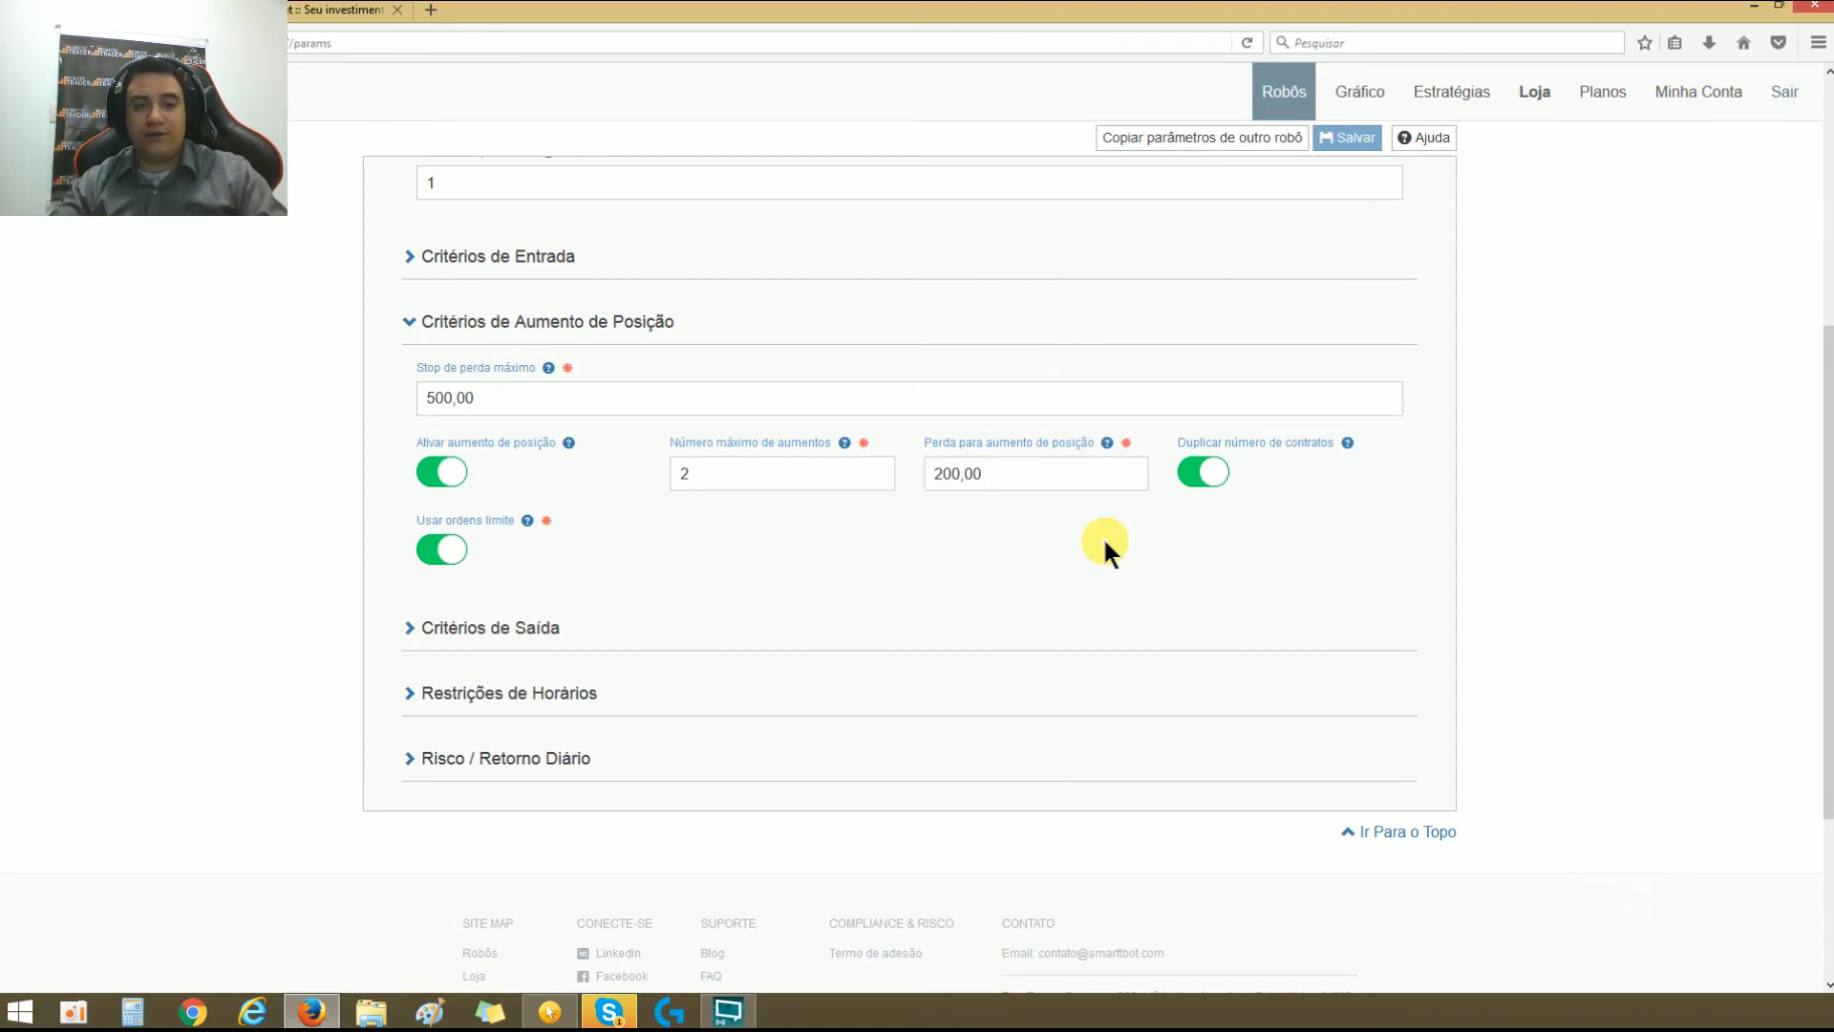
{"action": "left_click", "coordinate": [438, 549]}
Step: Collapse Critérios de Entrada and Critérios de Aumento de Posição, and expand Critérios de Saída
{"action": "left_click", "coordinate": [413, 254]}
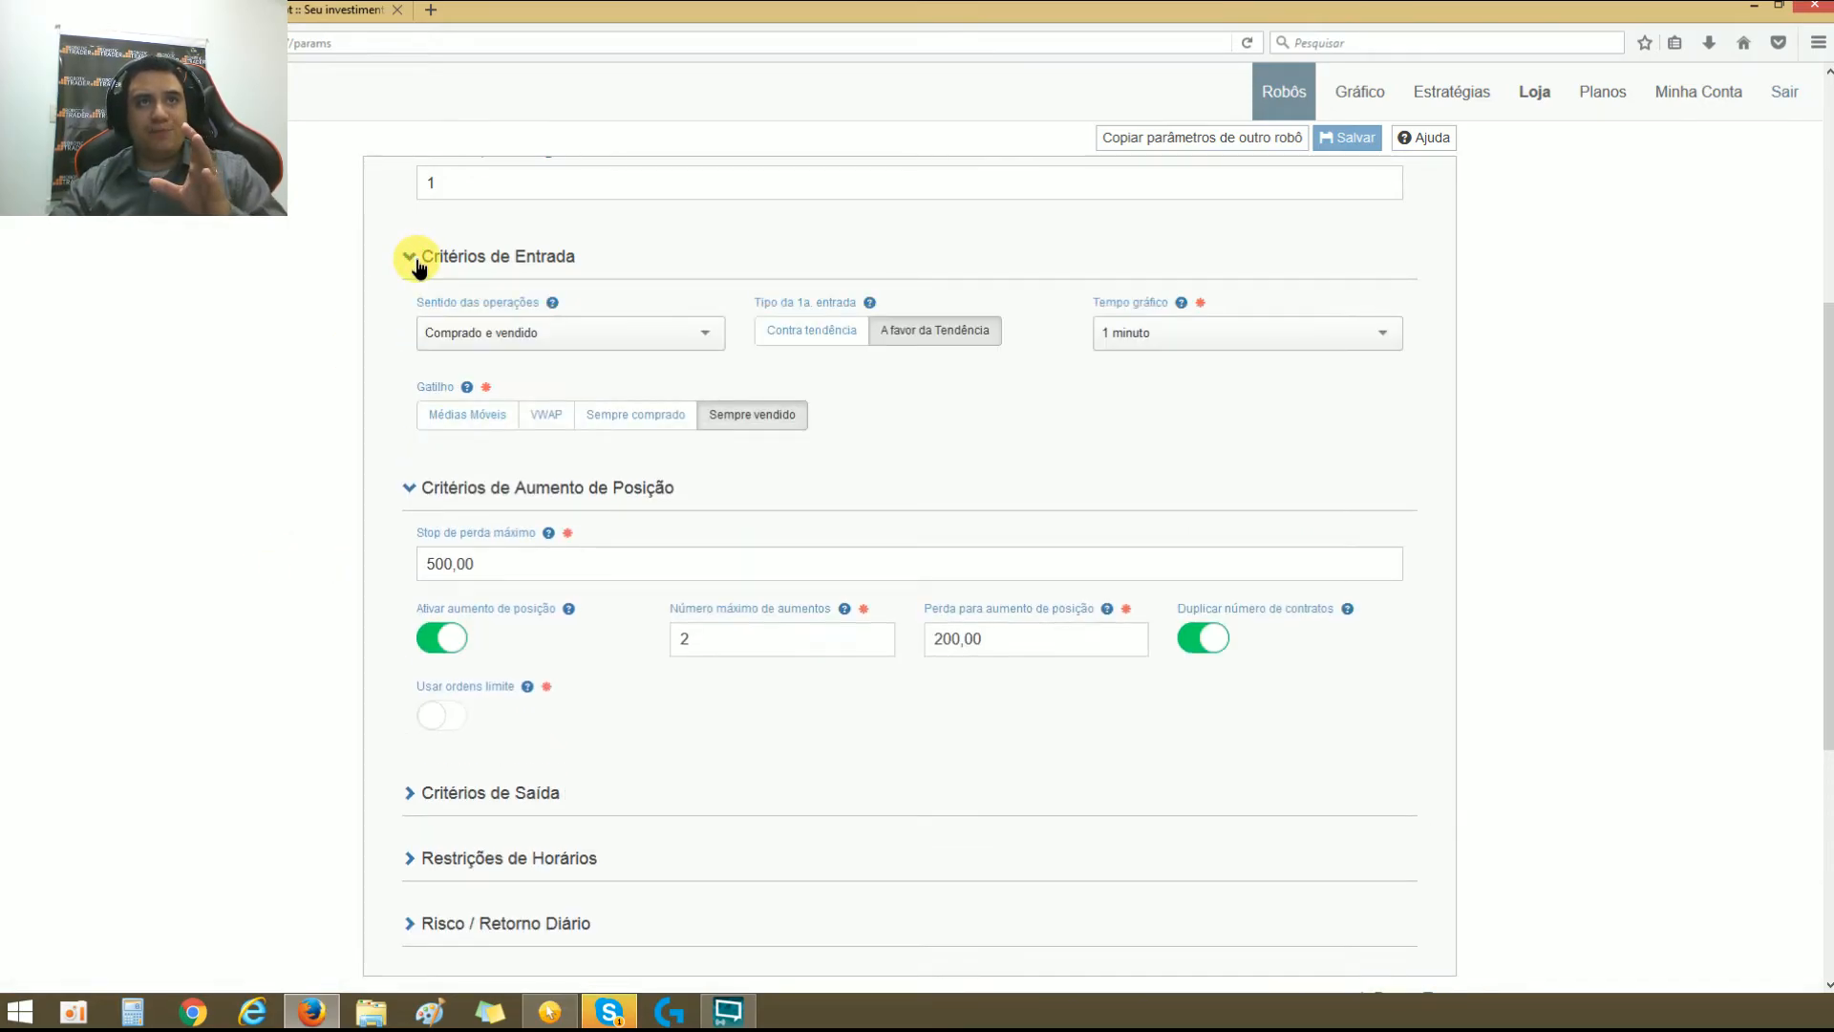
{"action": "left_click", "coordinate": [410, 256]}
{"action": "left_click", "coordinate": [416, 325]}
{"action": "left_click", "coordinate": [411, 390]}
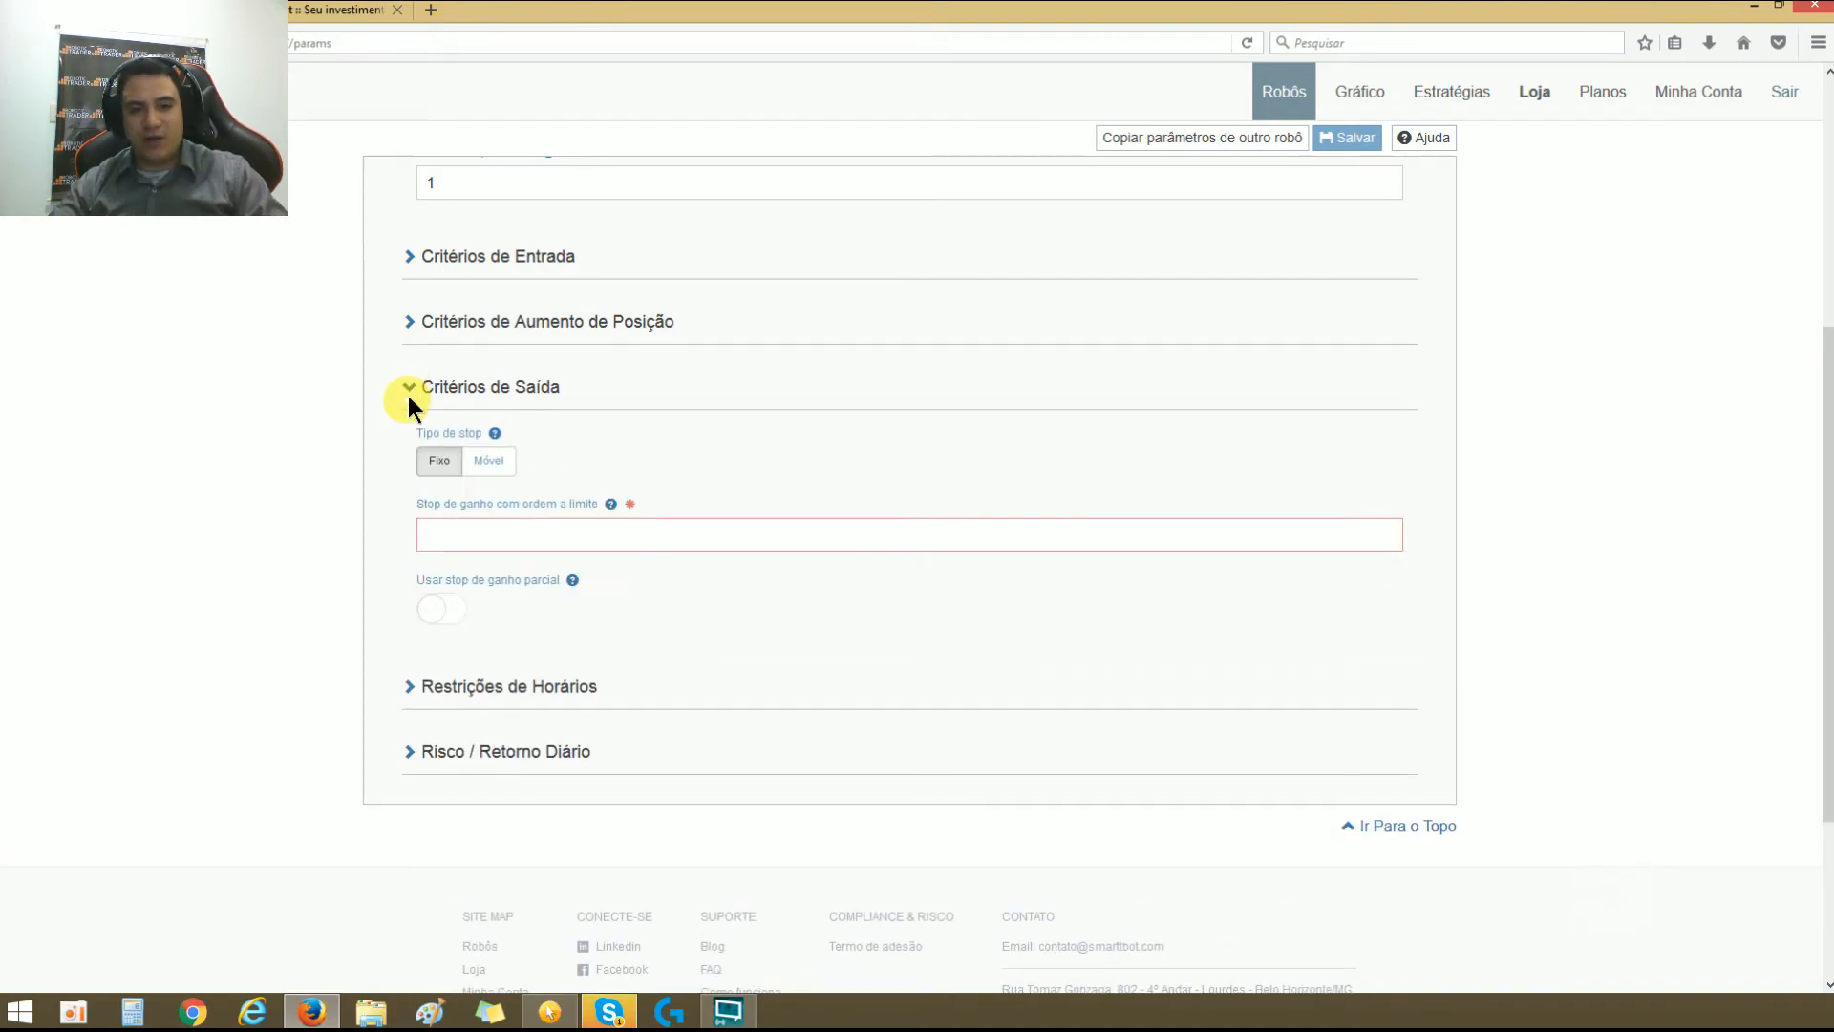
Step: Try the Móvel option for Tipo de stop in Critérios de Saída and return it to Fixo
{"action": "left_click", "coordinate": [492, 463]}
{"action": "left_click", "coordinate": [435, 458]}
{"action": "left_click", "coordinate": [482, 463]}
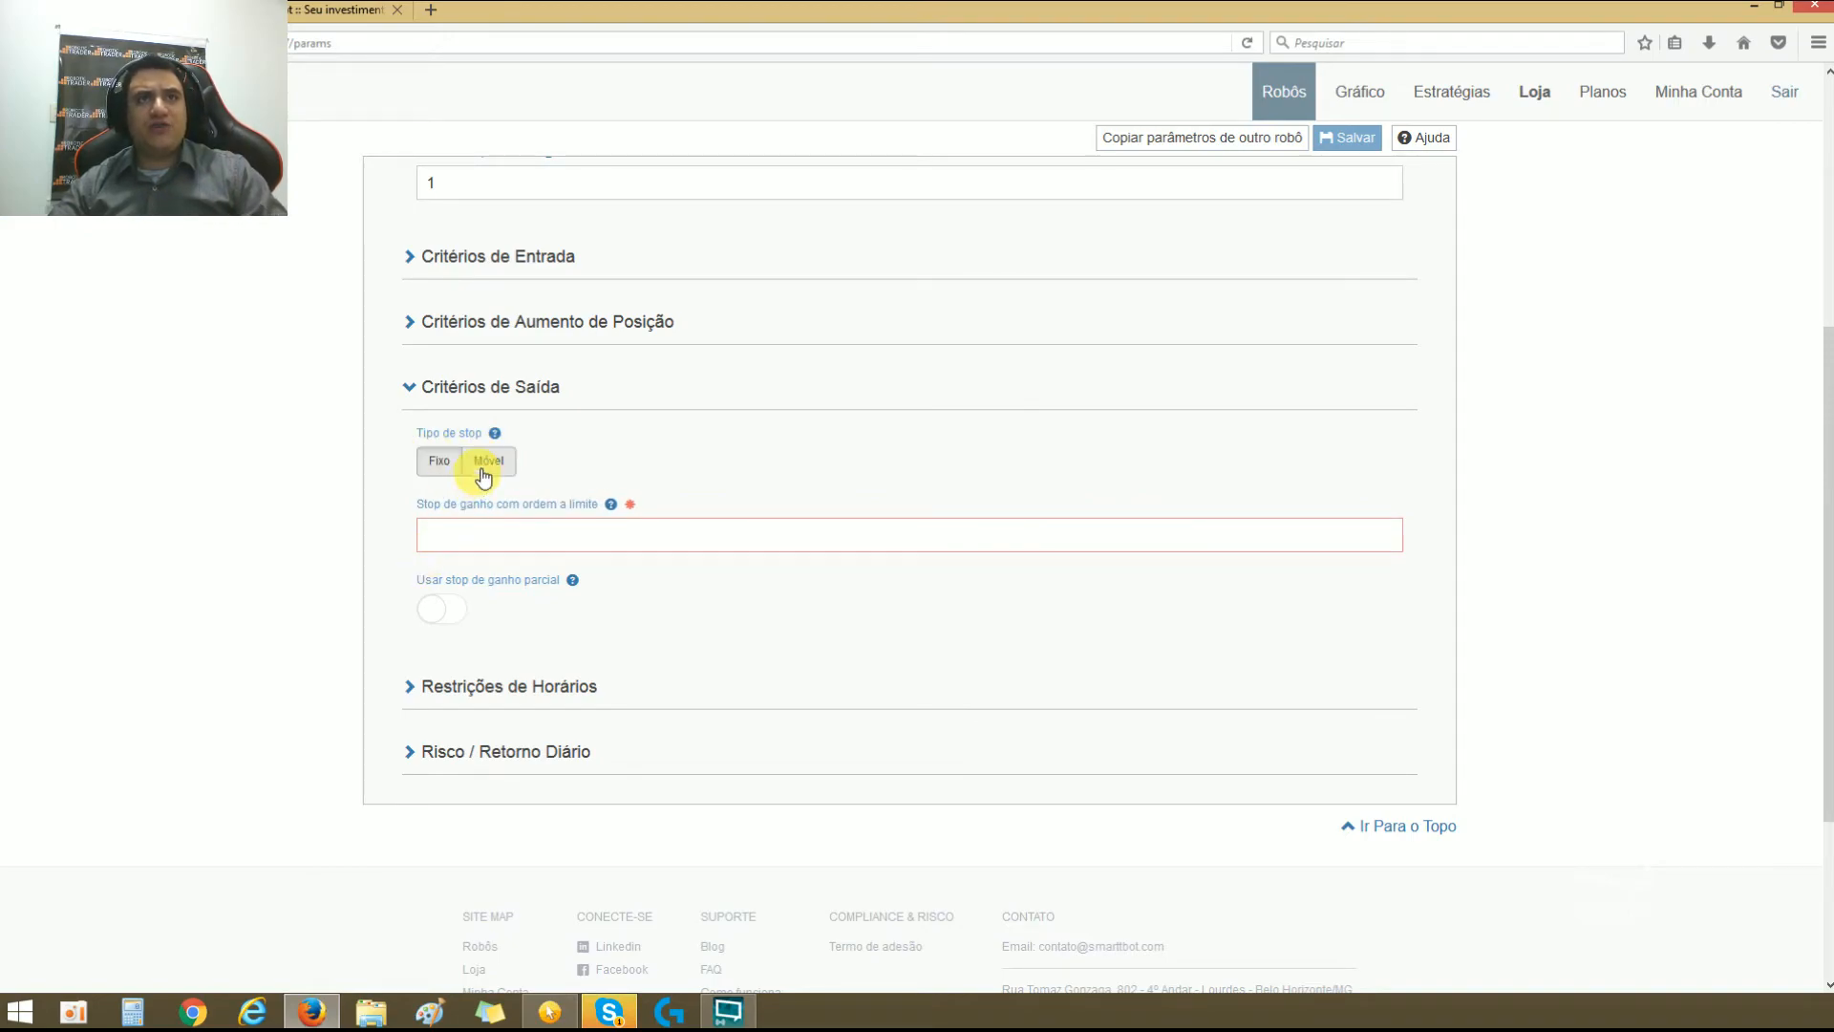
{"action": "left_click", "coordinate": [431, 468]}
Step: Set Stop de ganho com ordem a limite to 100,00 in Critérios de Saída
{"action": "left_click", "coordinate": [481, 536]}
{"action": "type", "text": "10,000"}
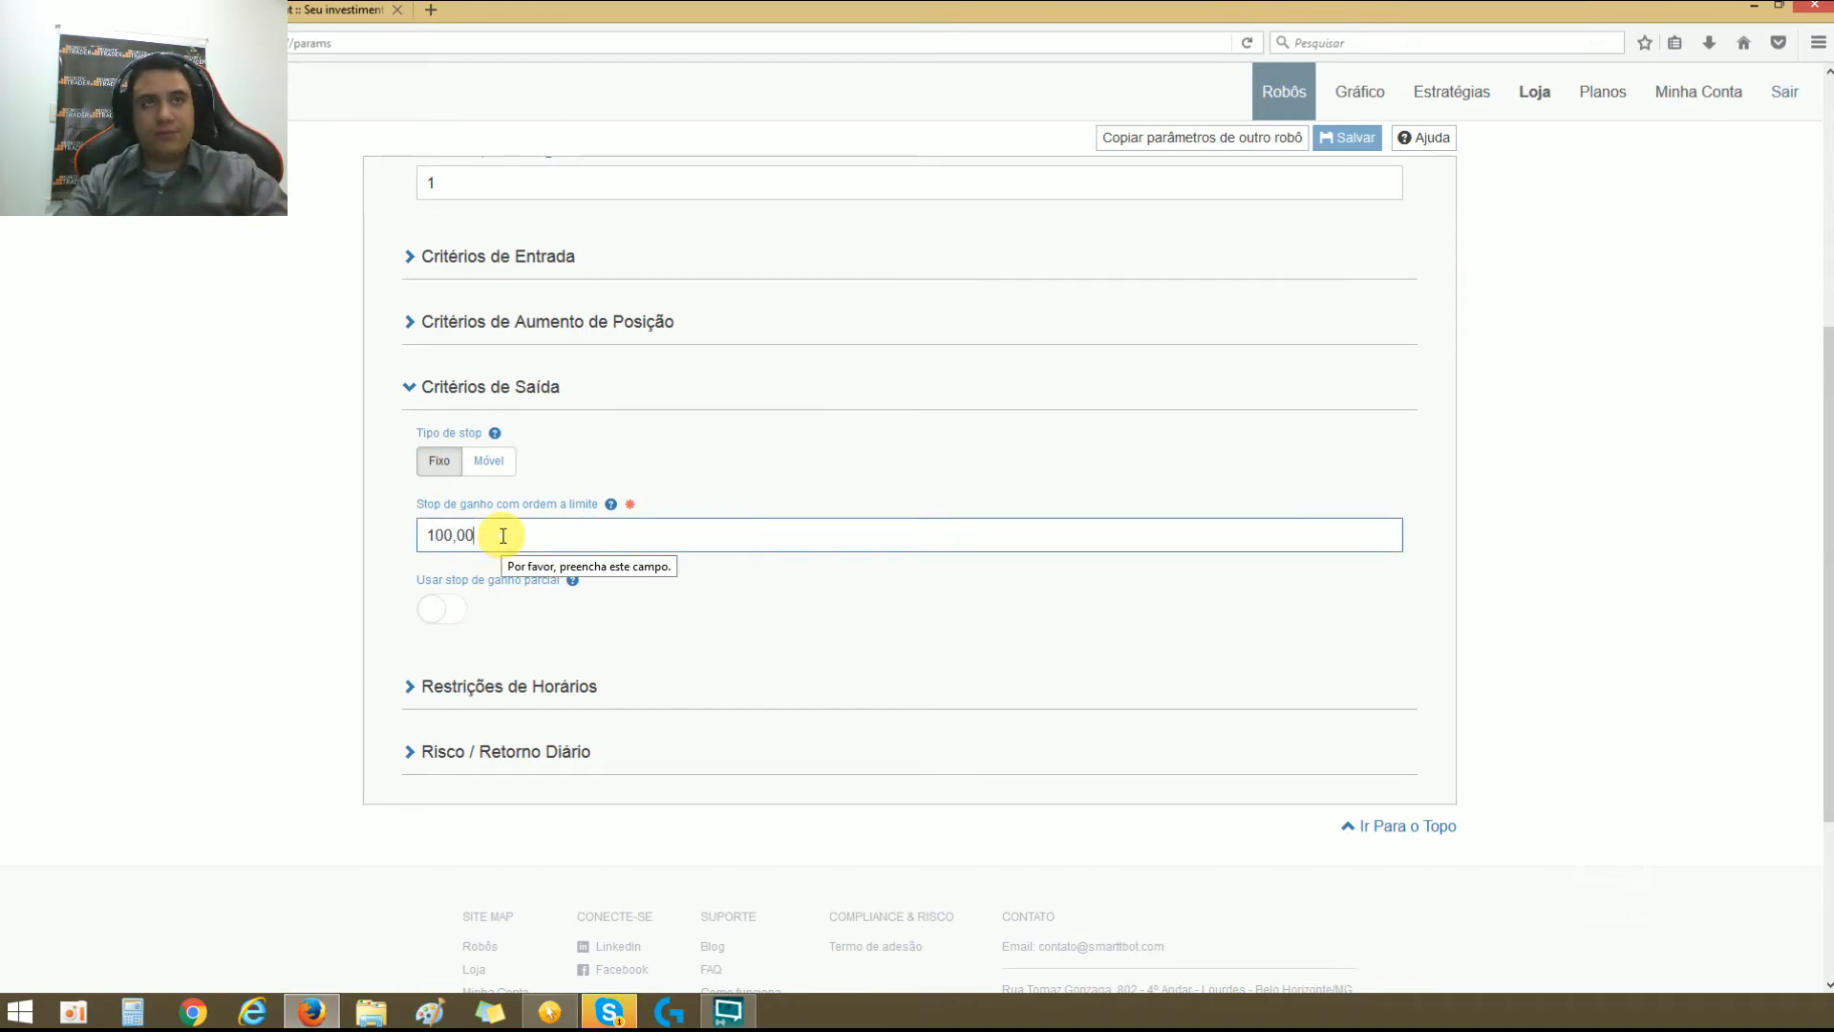
{"action": "double_click", "coordinate": [527, 535]}
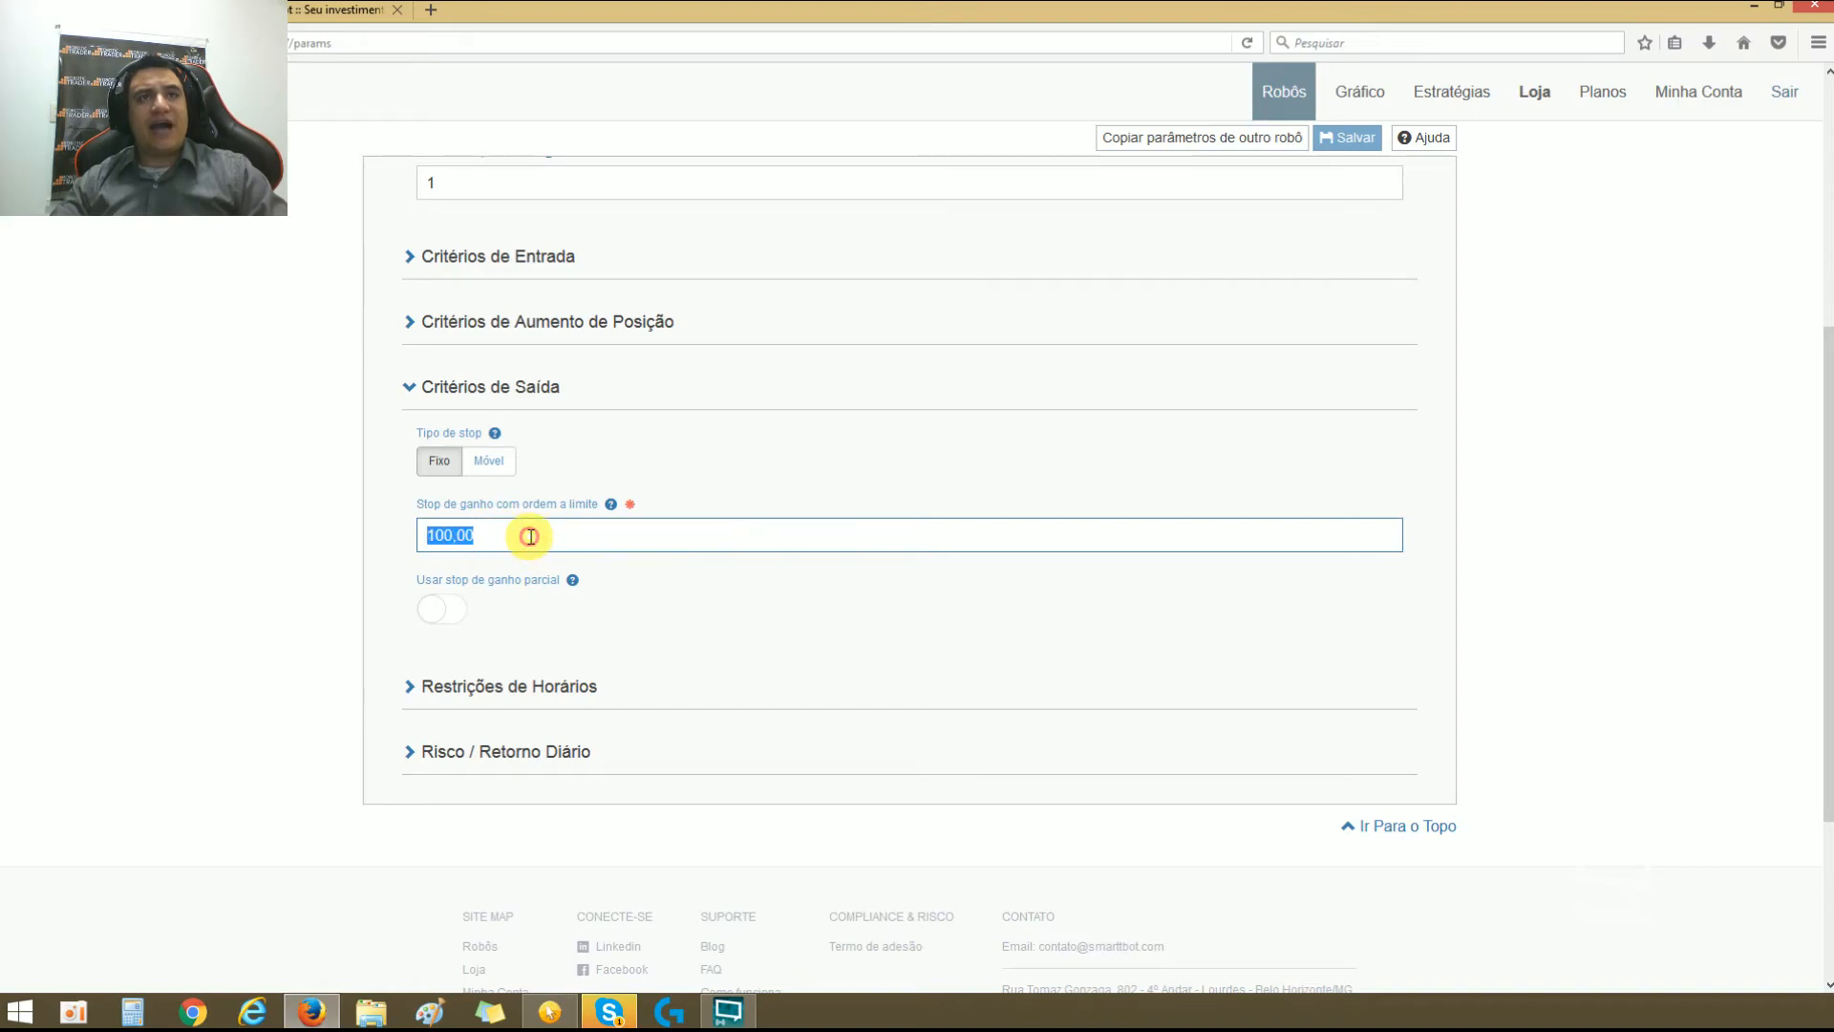
{"action": "left_click", "coordinate": [691, 600]}
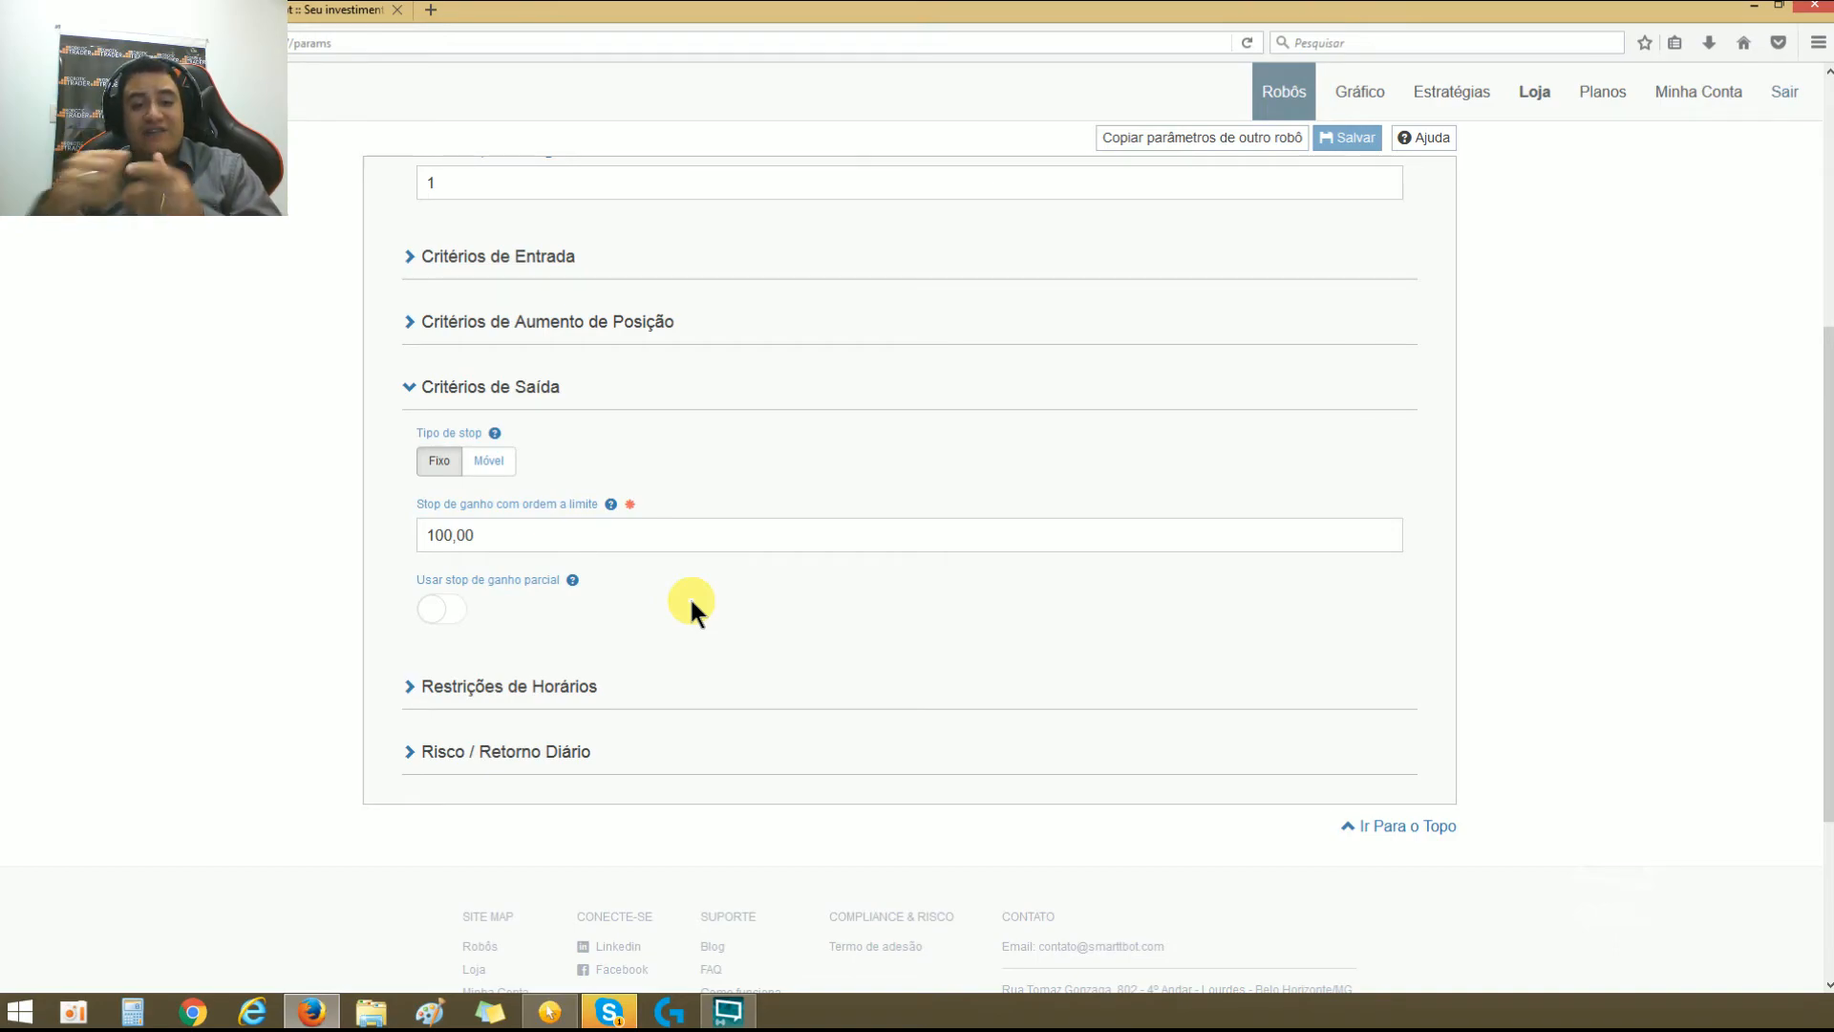
{"action": "left_click_drag", "start_coordinate": [426, 534], "coordinate": [447, 533]}
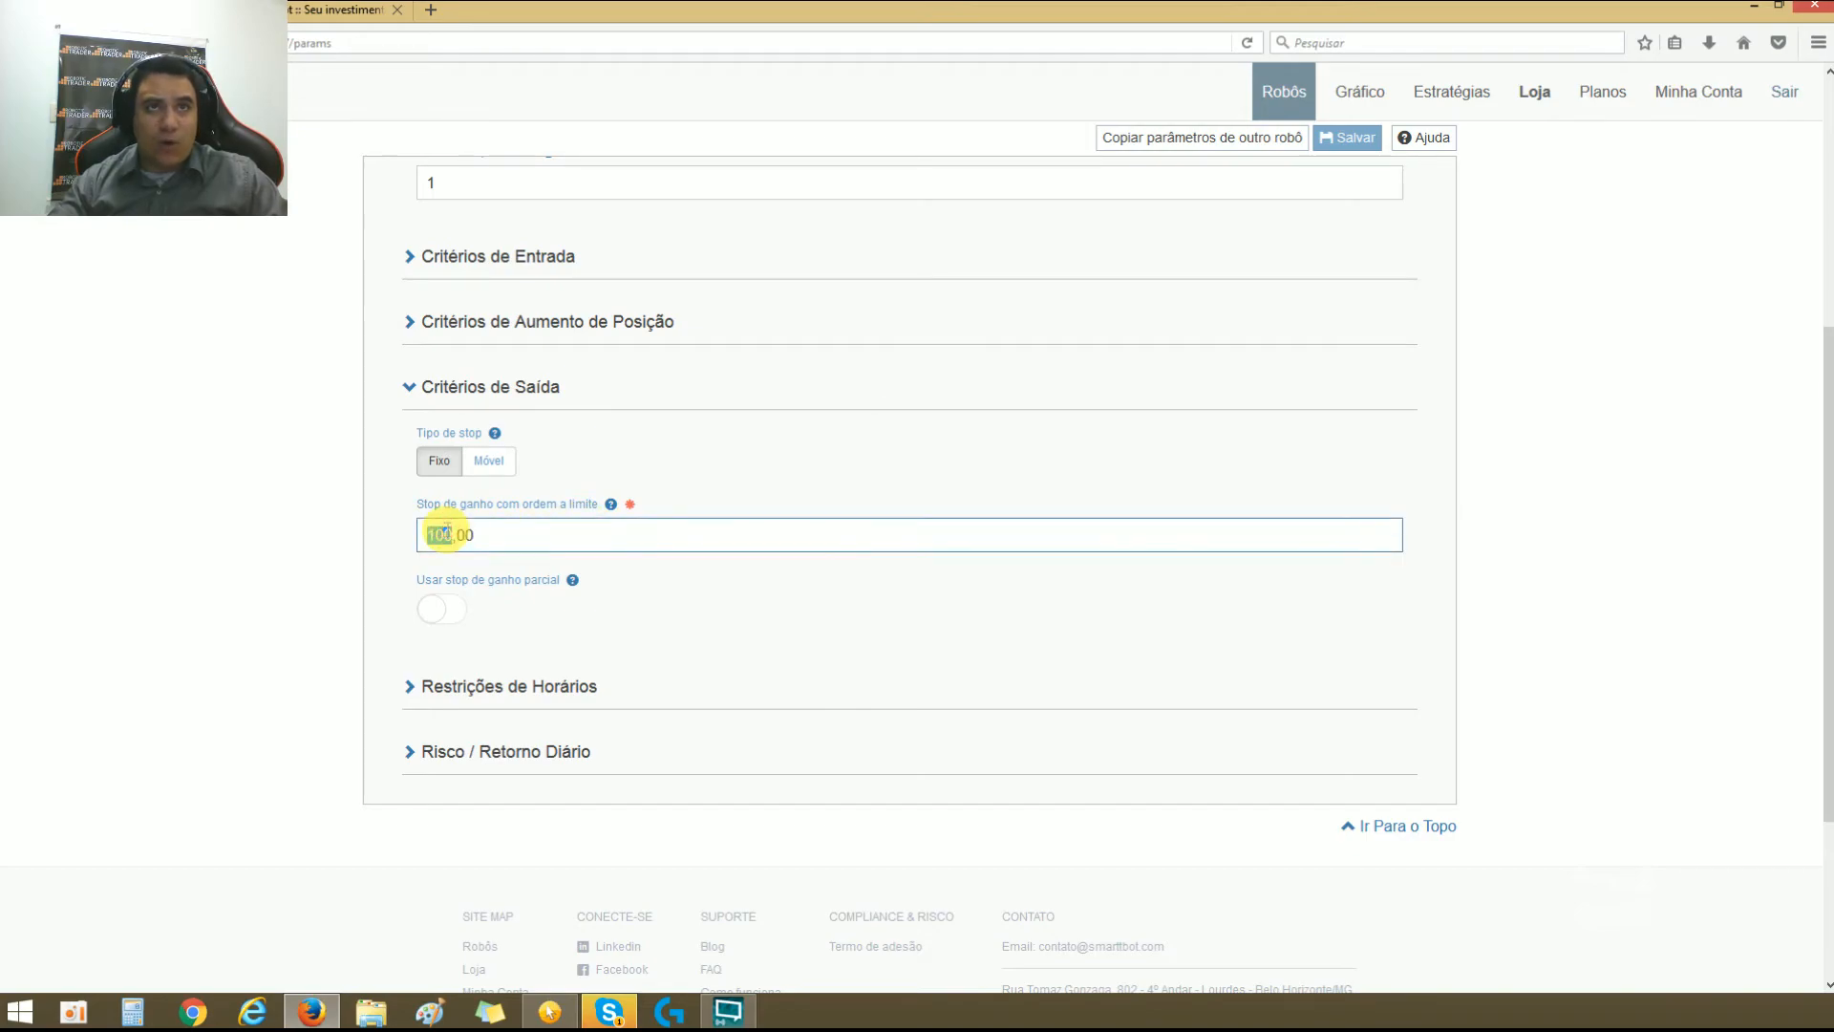
{"action": "double_click", "coordinate": [446, 531]}
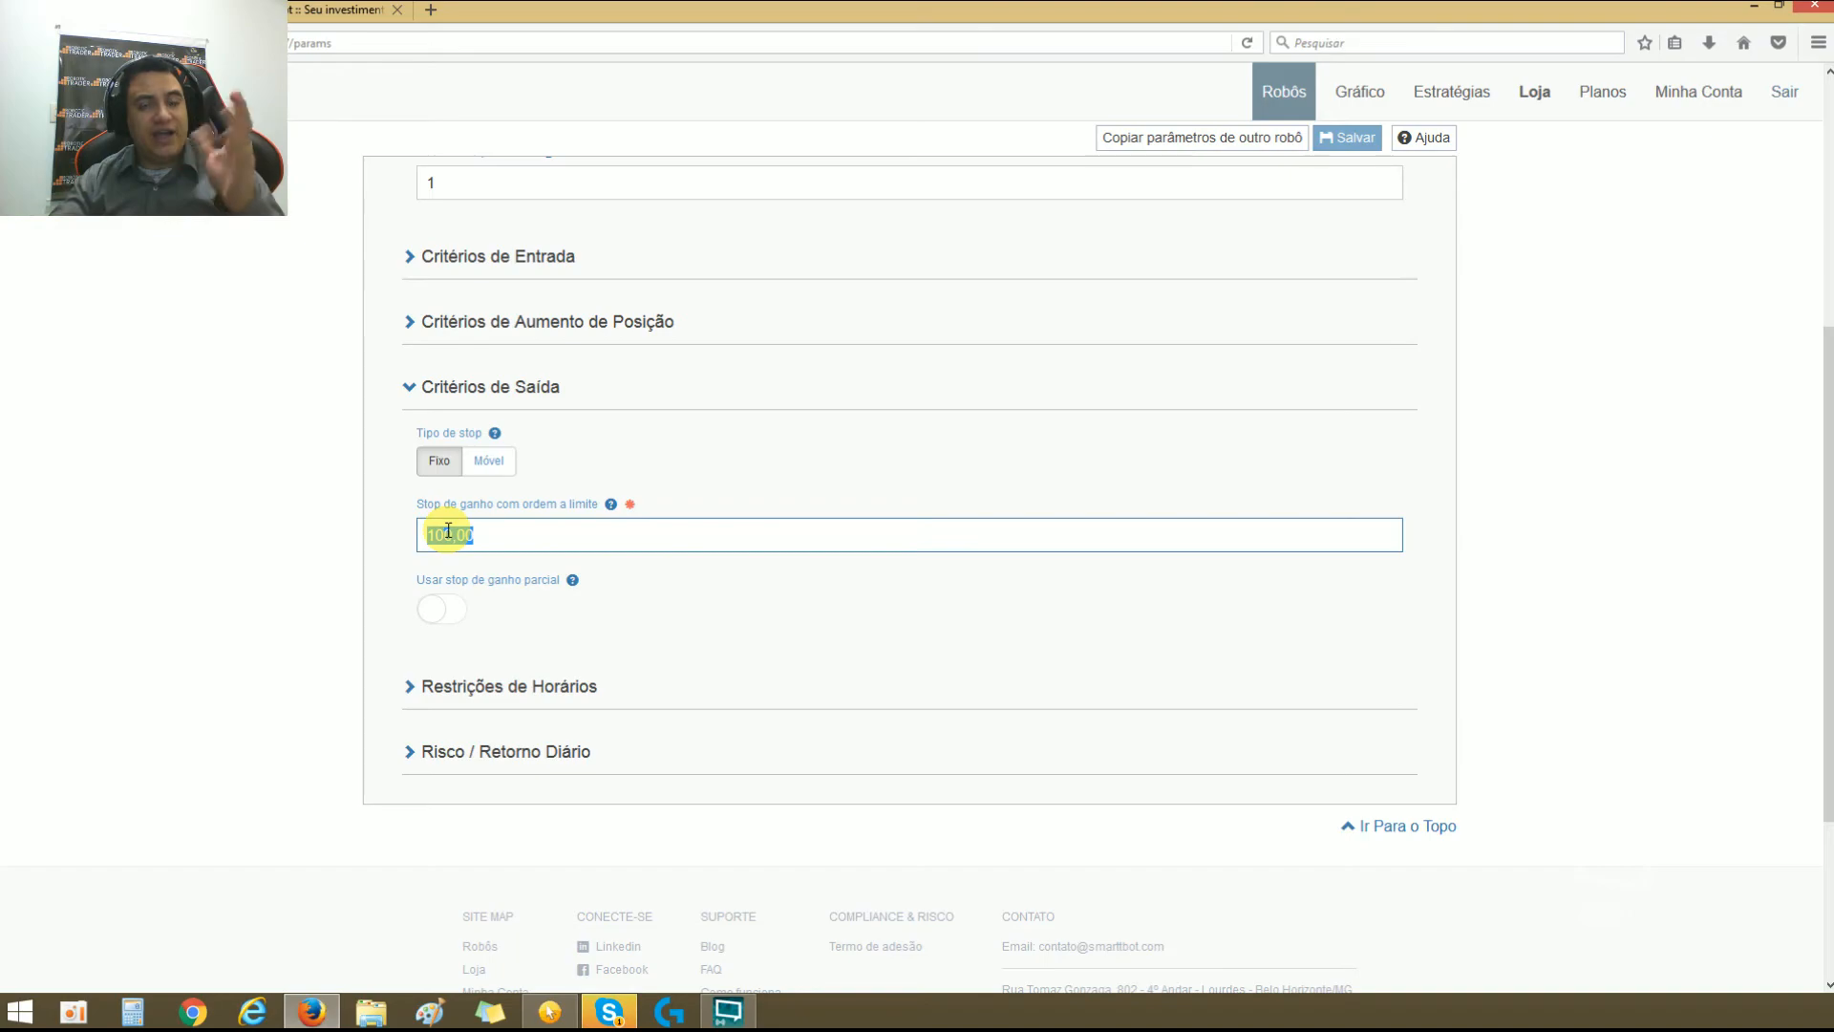
{"action": "double_click", "coordinate": [448, 530]}
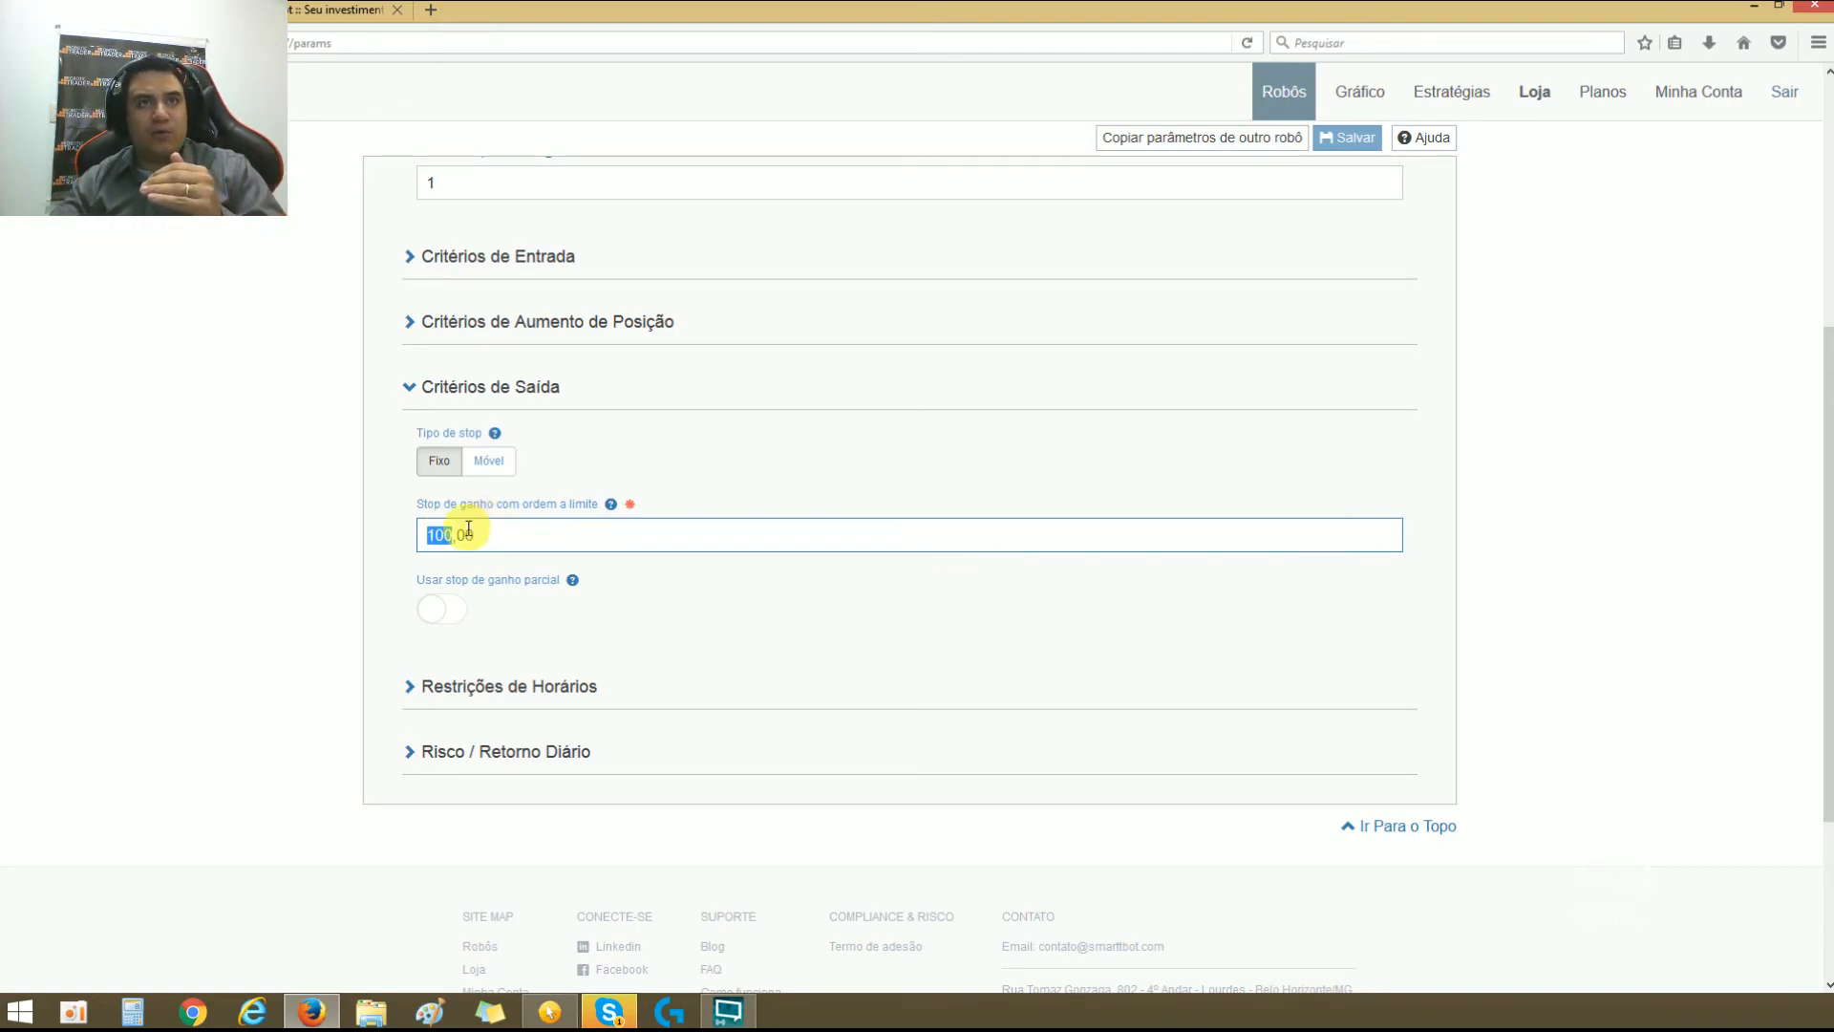
Step: Change Tipo de stop to Móvel in Critérios de Saída, with Stop Movel: início at 100,00 and distância at 0
{"action": "triple_click", "coordinate": [468, 528]}
{"action": "double_click", "coordinate": [482, 531]}
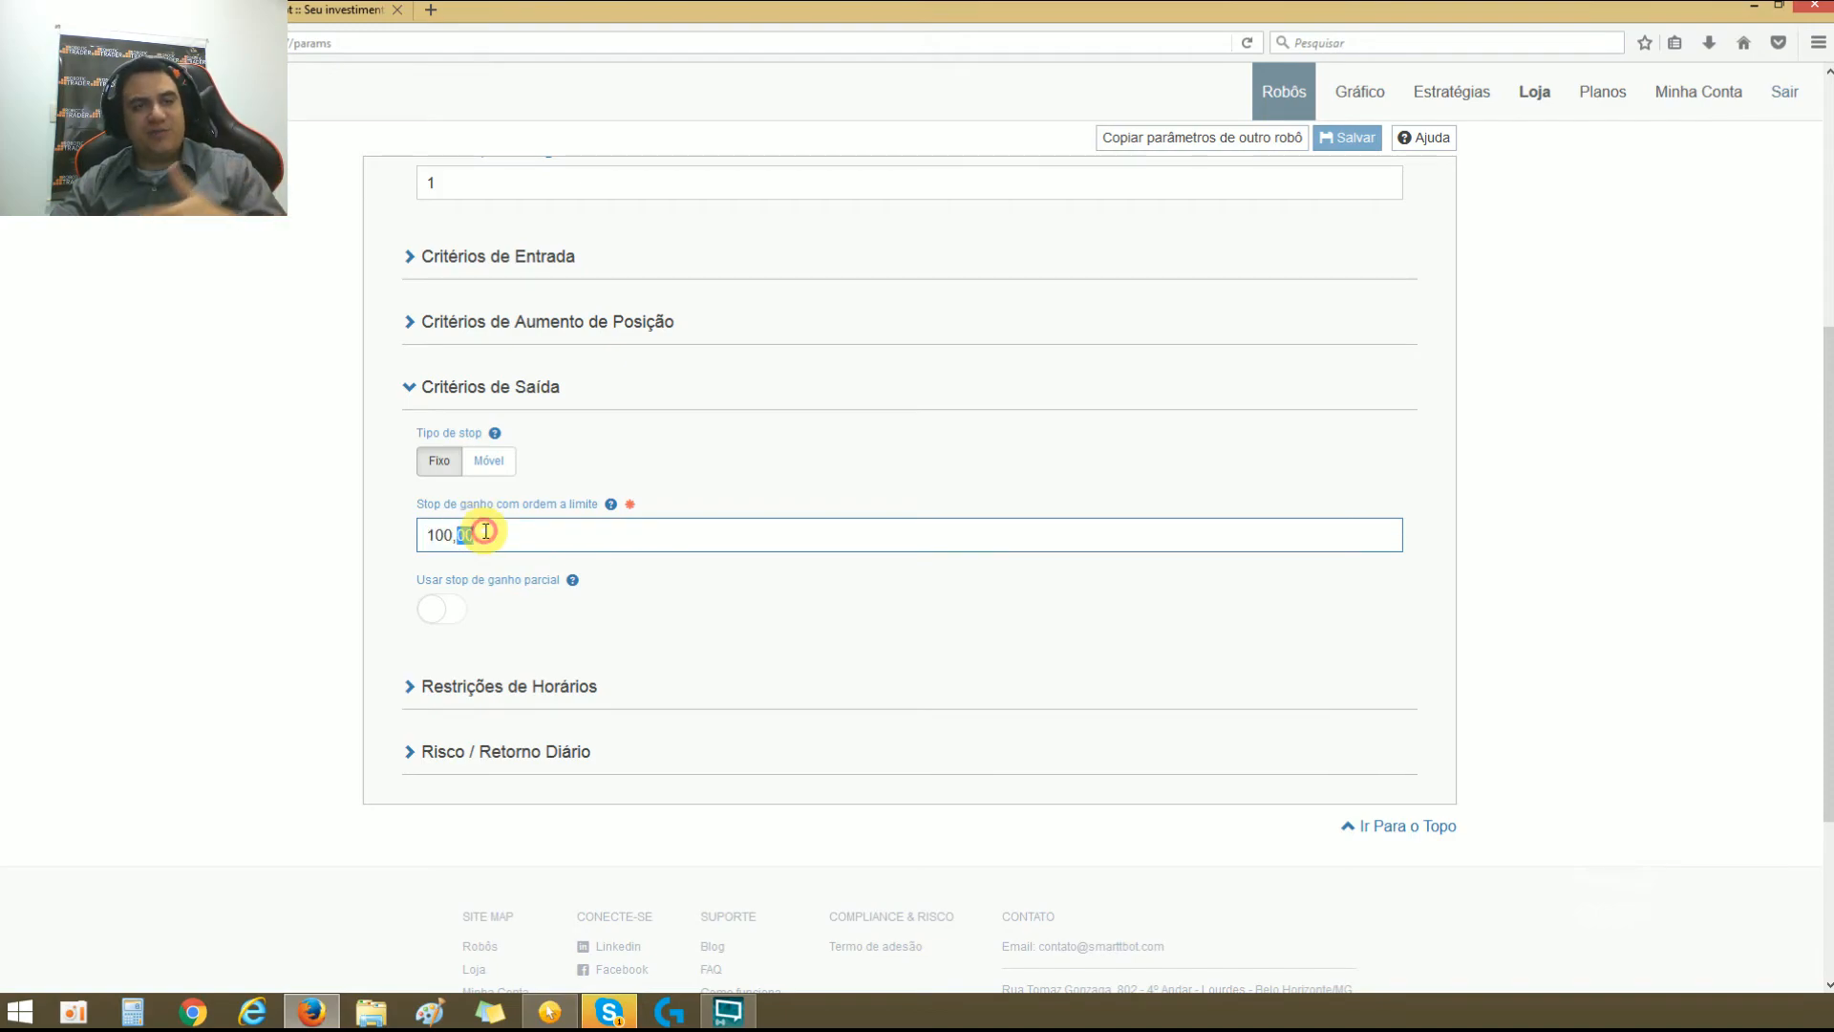
{"action": "left_click", "coordinate": [488, 462]}
{"action": "left_click", "coordinate": [517, 534]}
{"action": "type", "text": "100,00"}
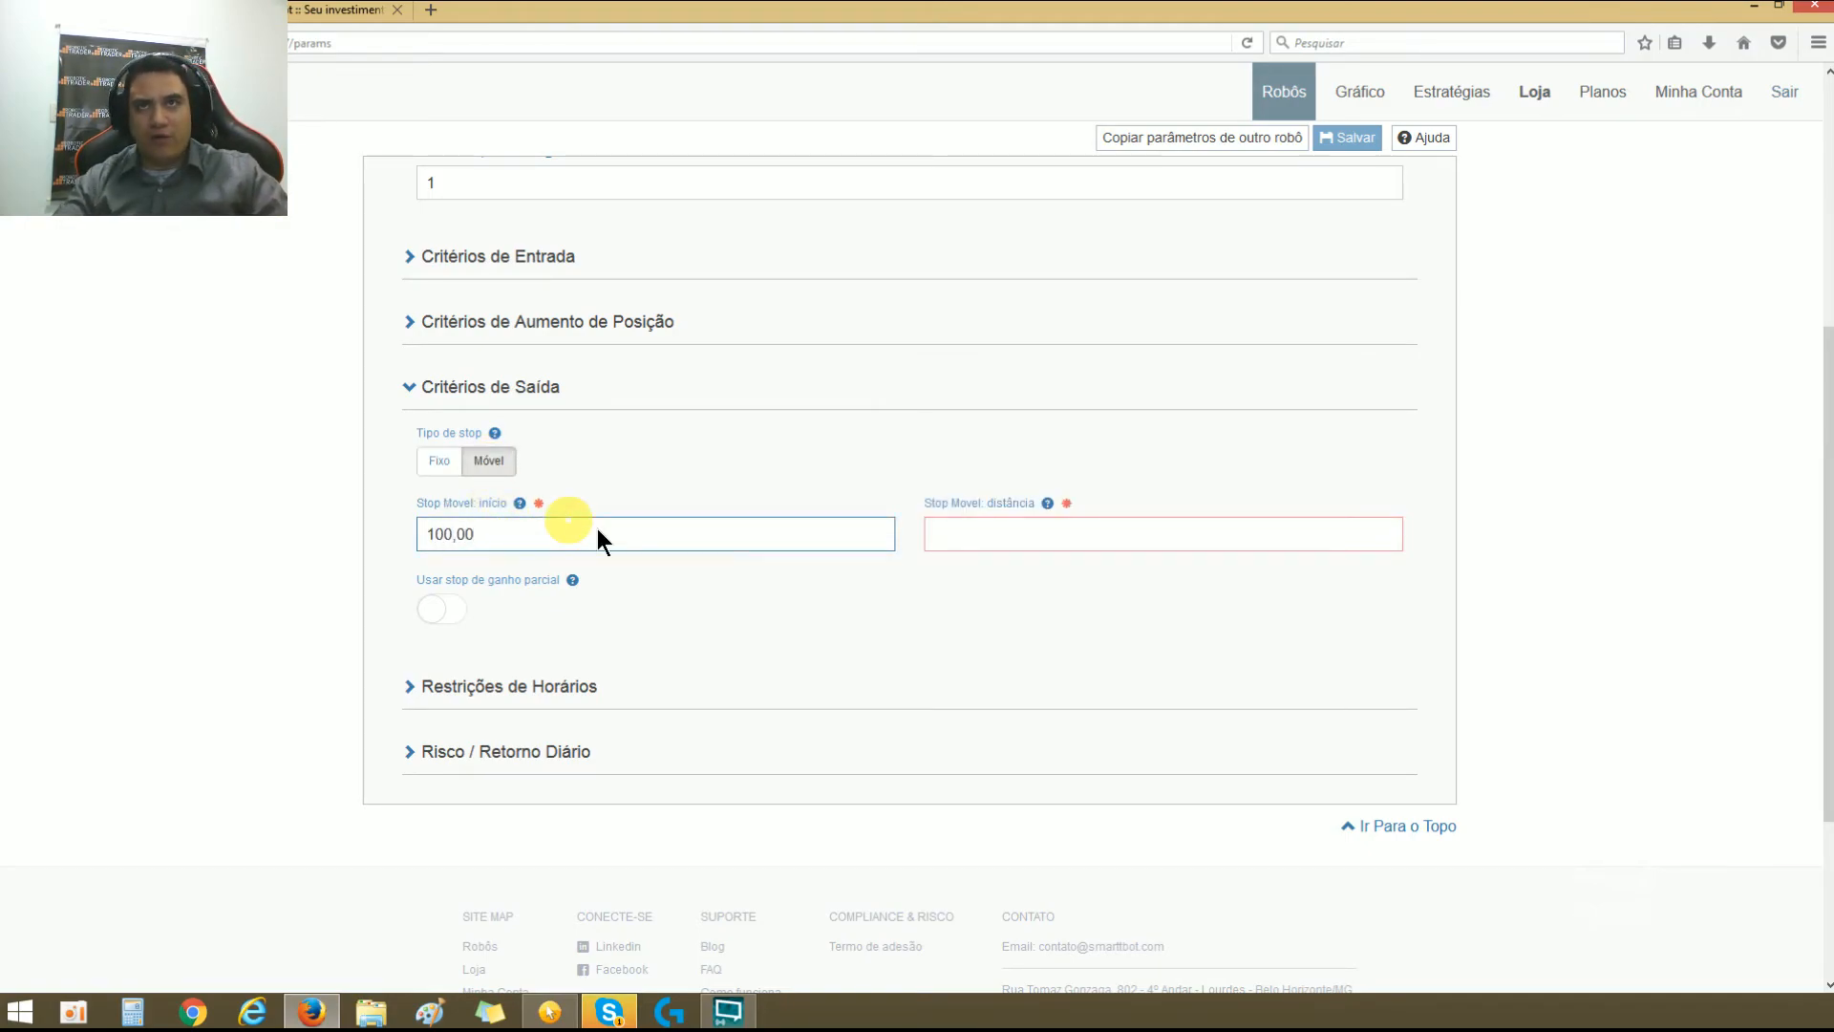
{"action": "left_click", "coordinate": [964, 536]}
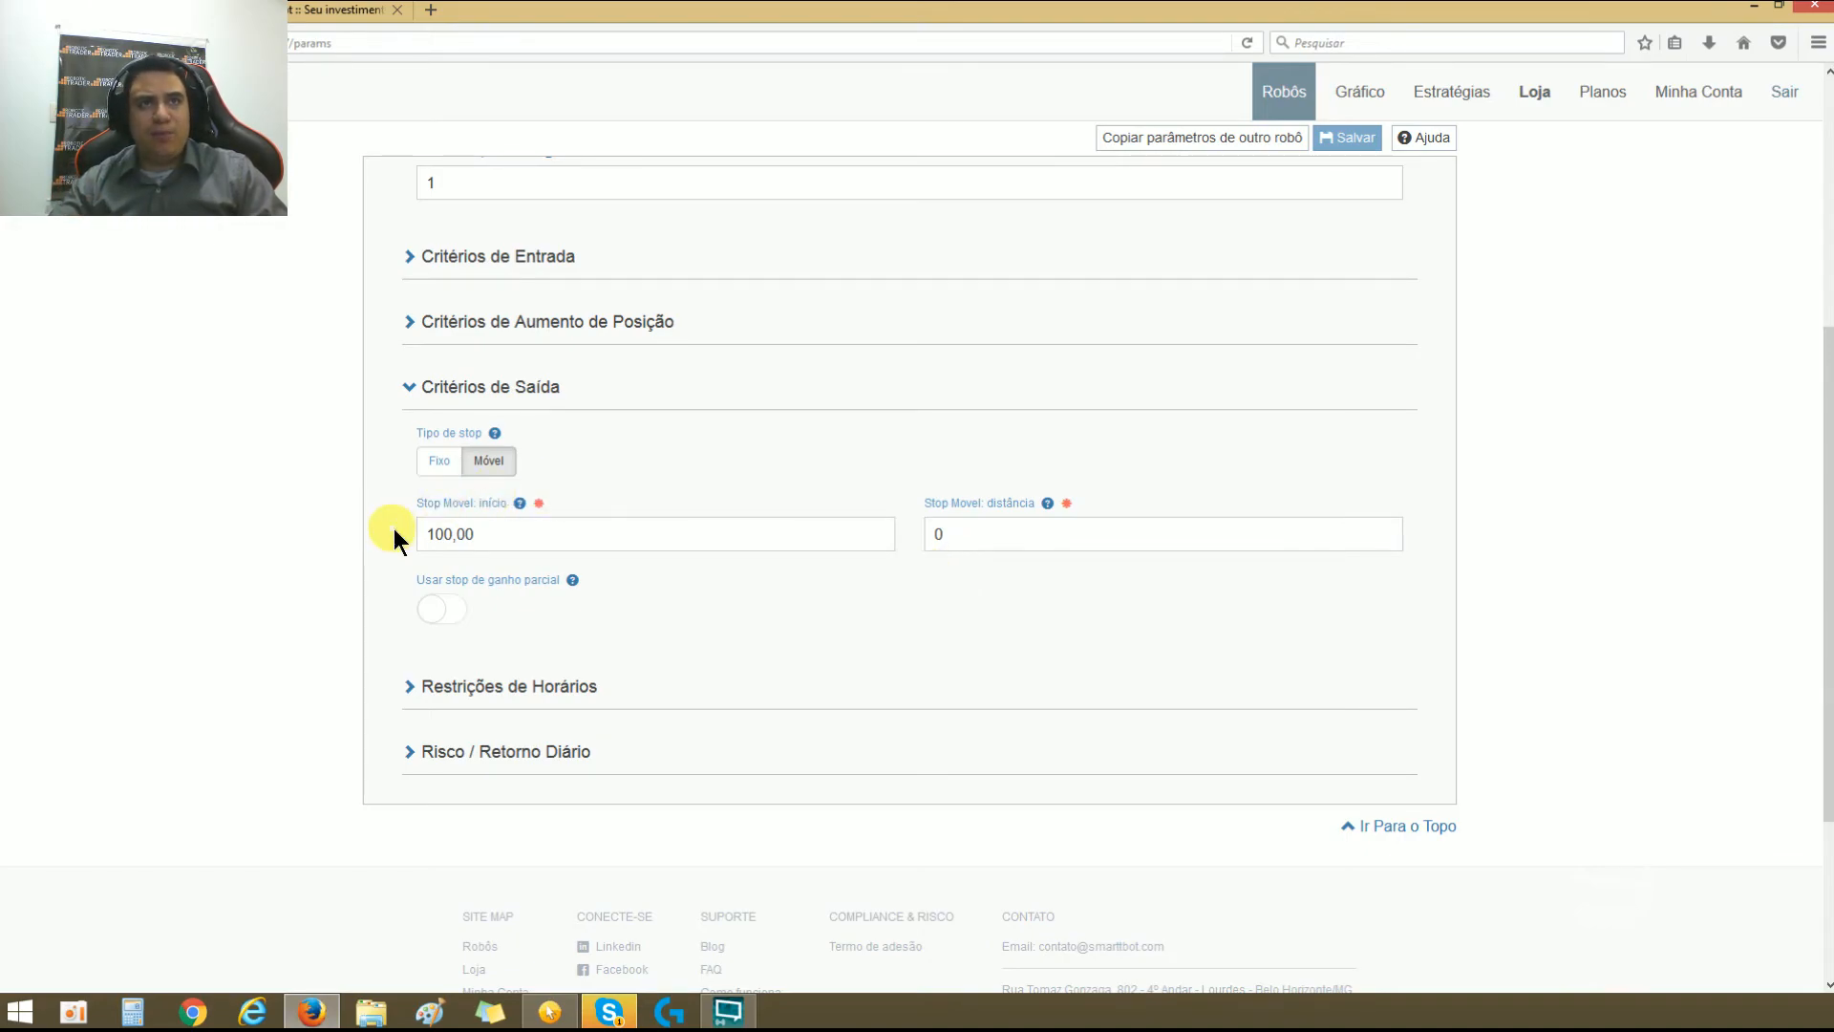
{"action": "double_click", "coordinate": [445, 532]}
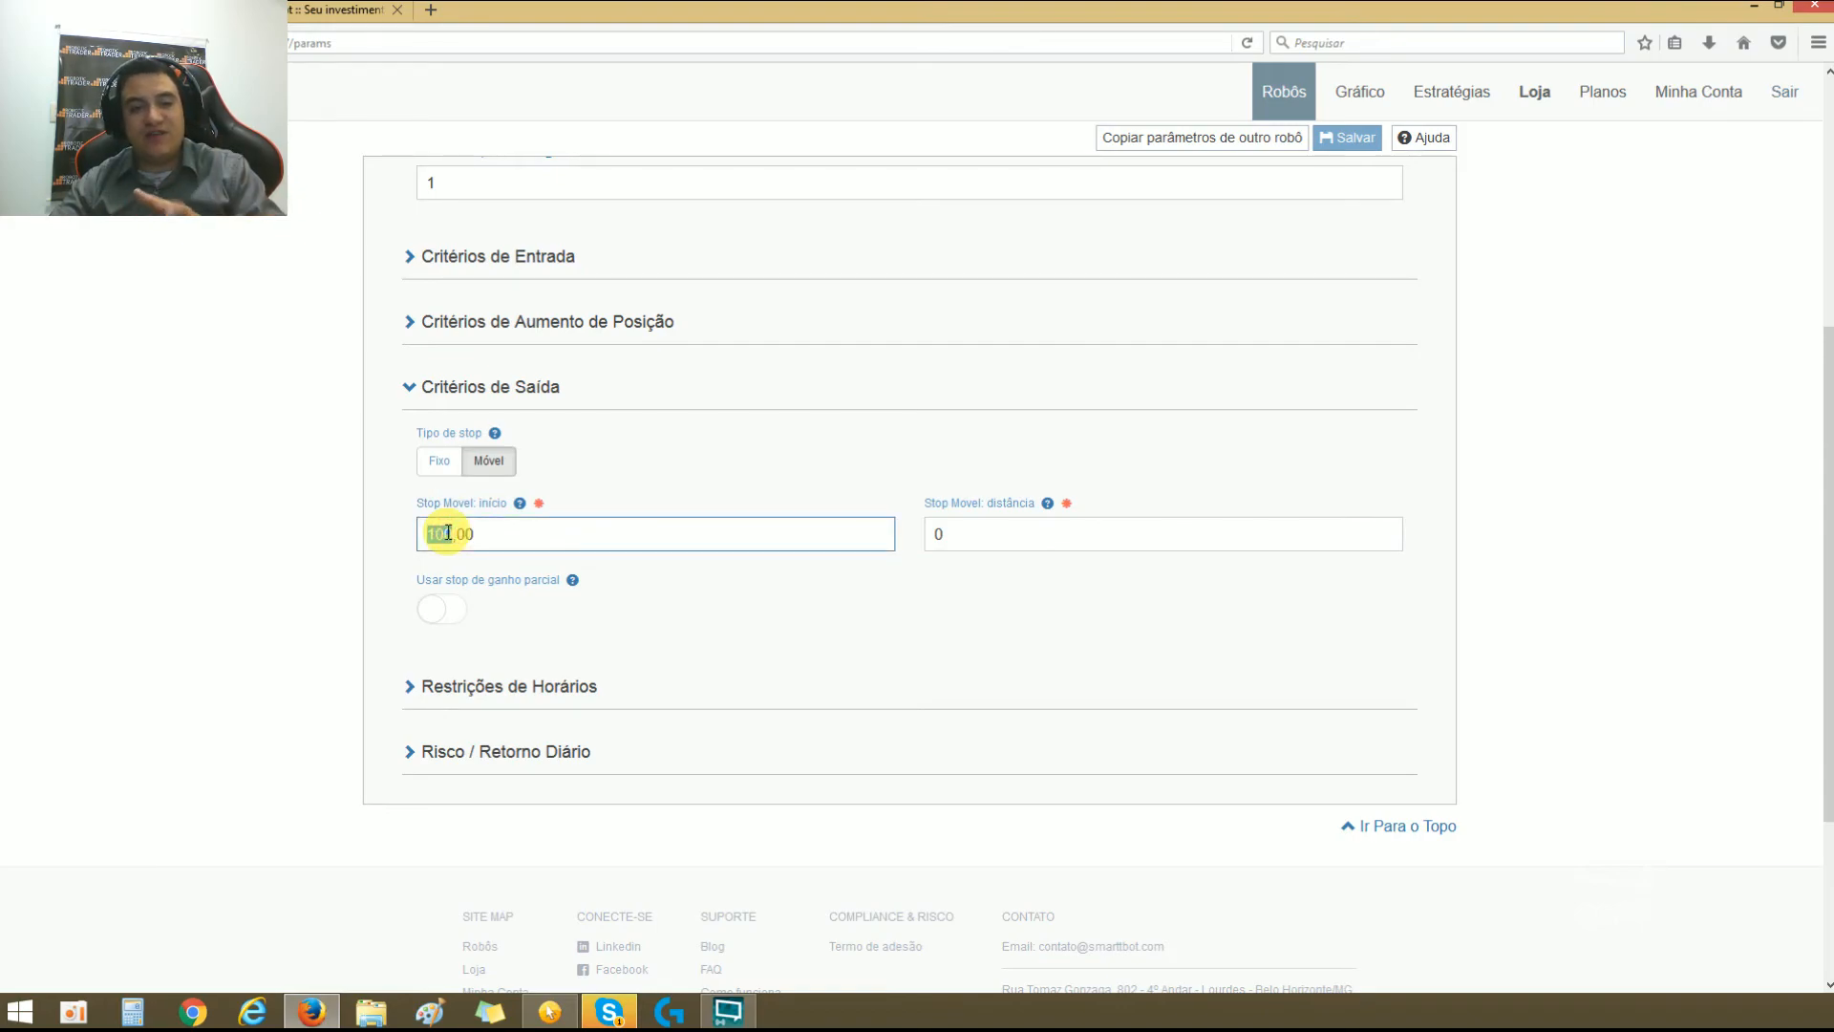
{"action": "double_click", "coordinate": [562, 531]}
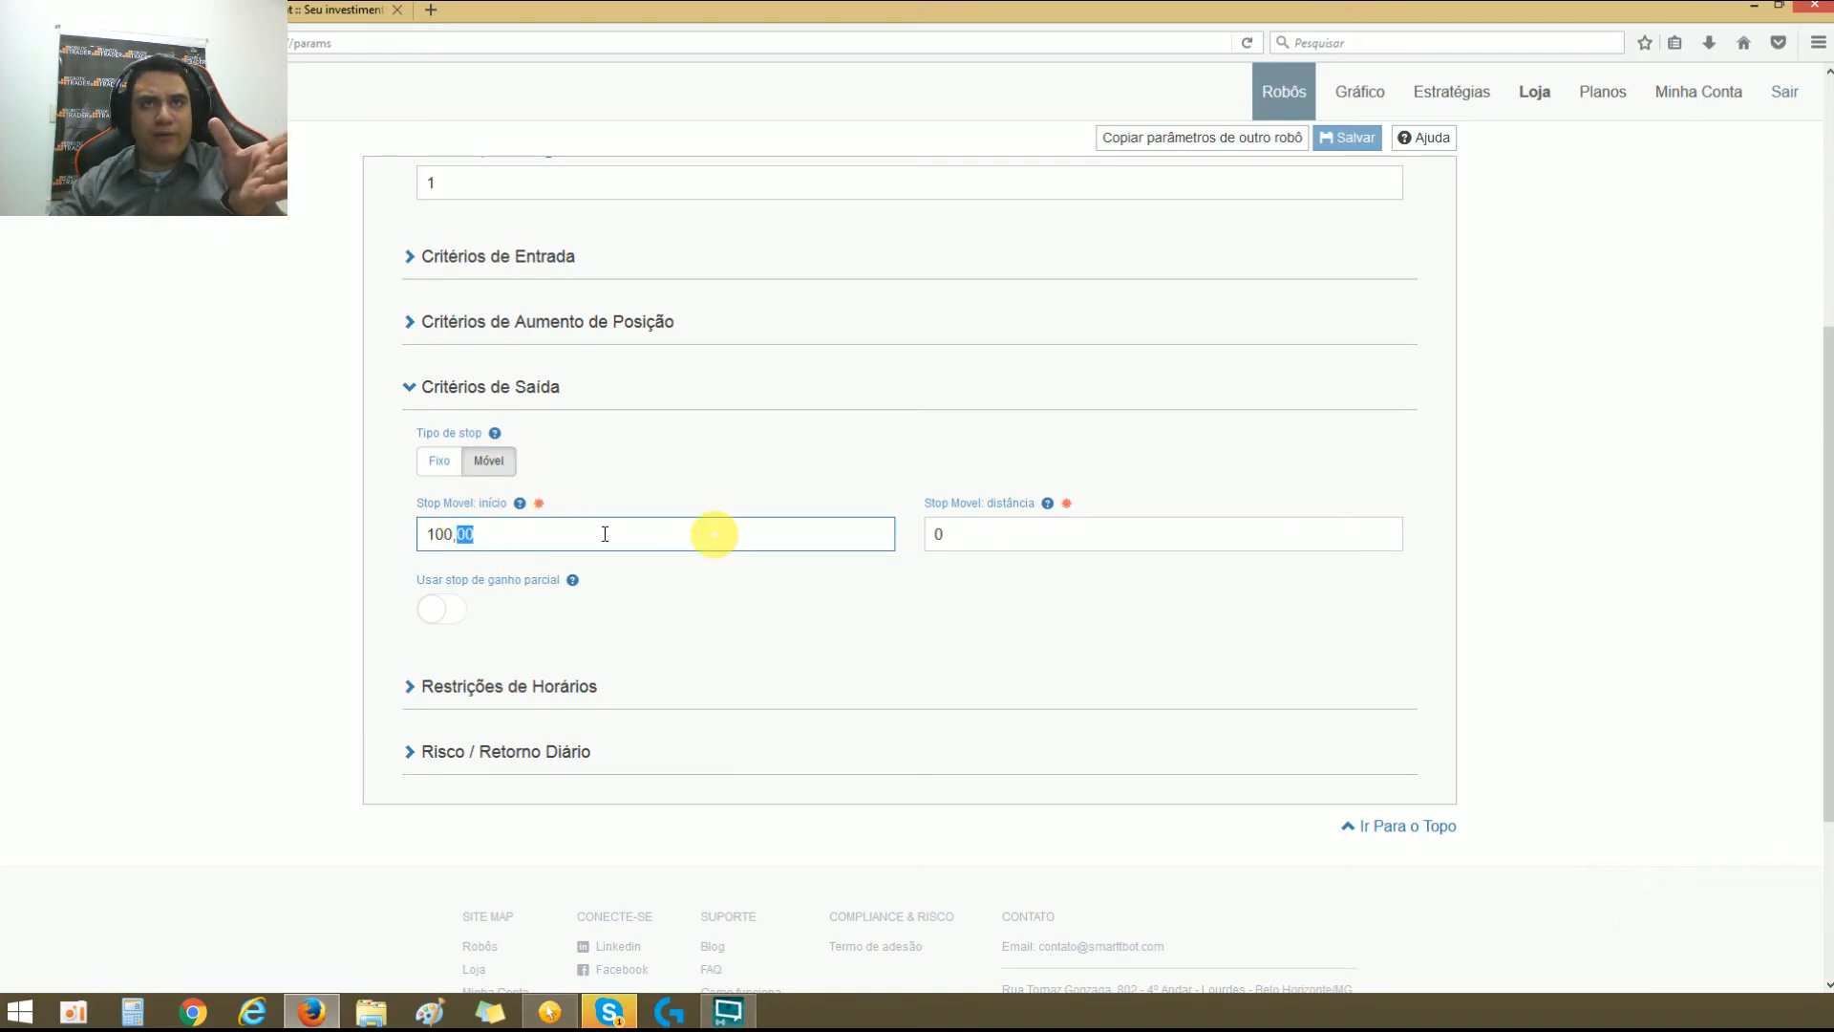
{"action": "left_click", "coordinate": [954, 546]}
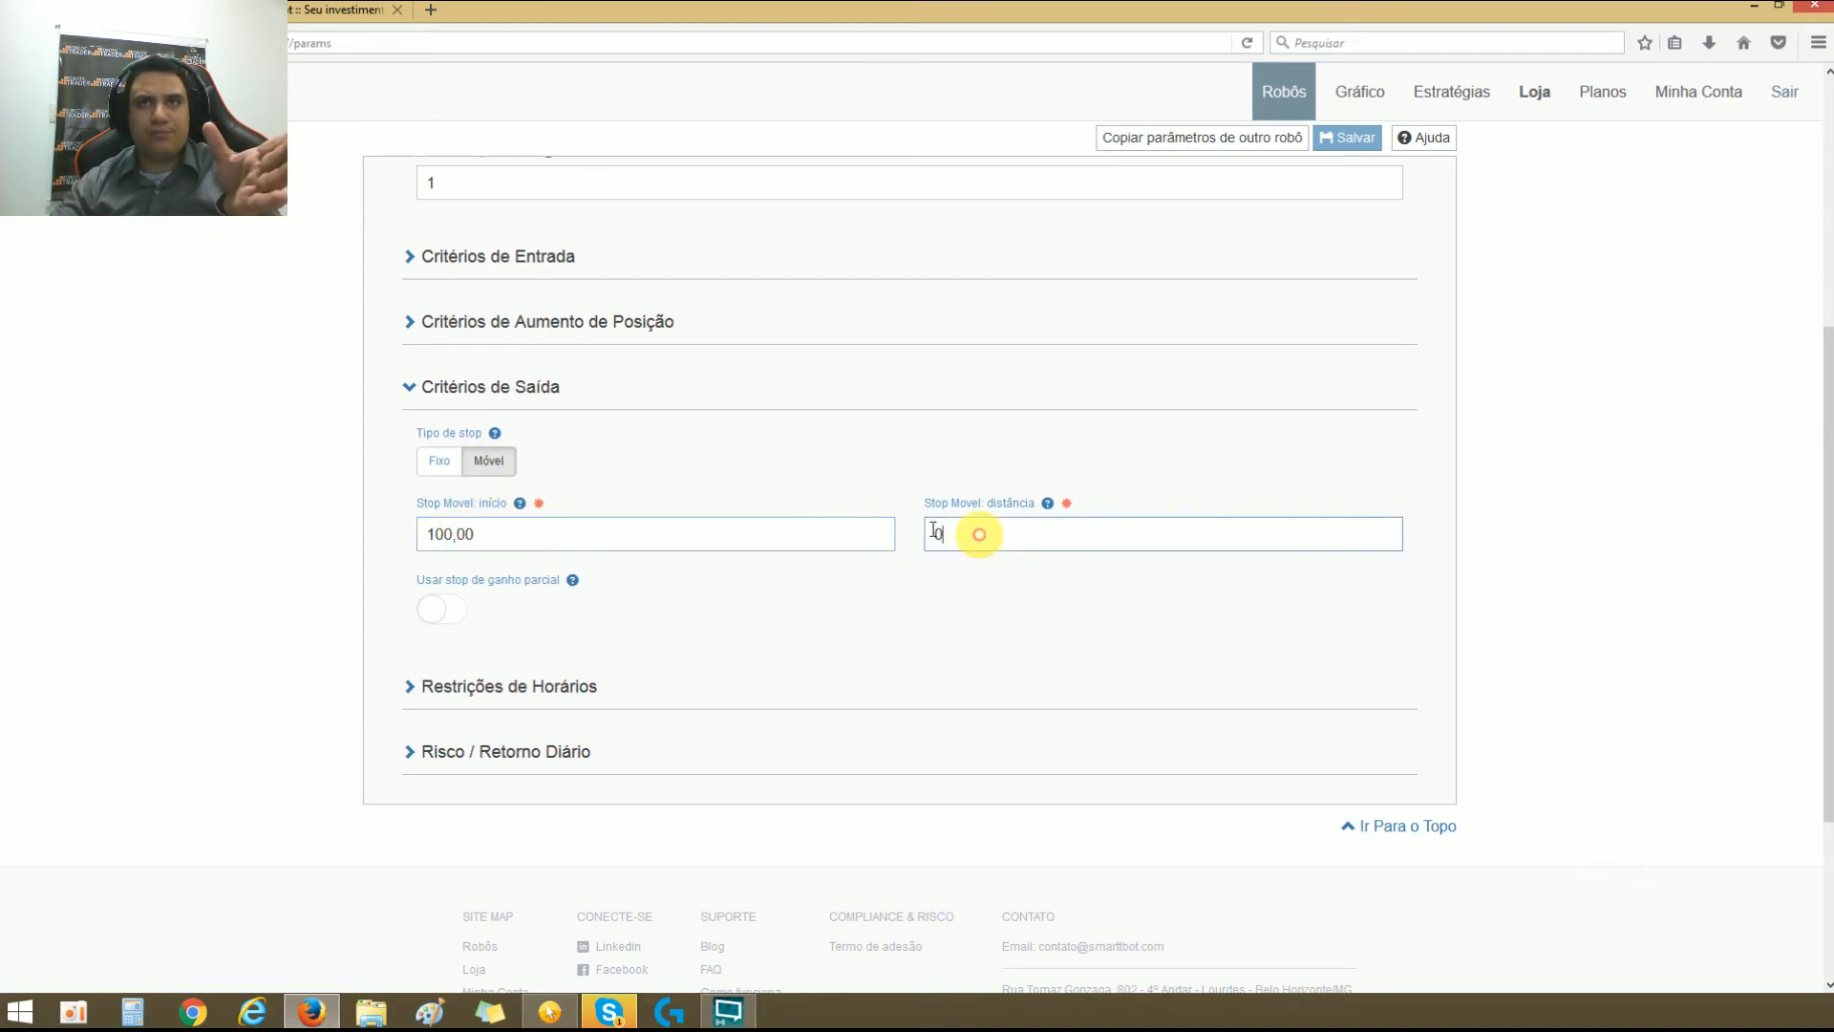
{"action": "left_click", "coordinate": [985, 532]}
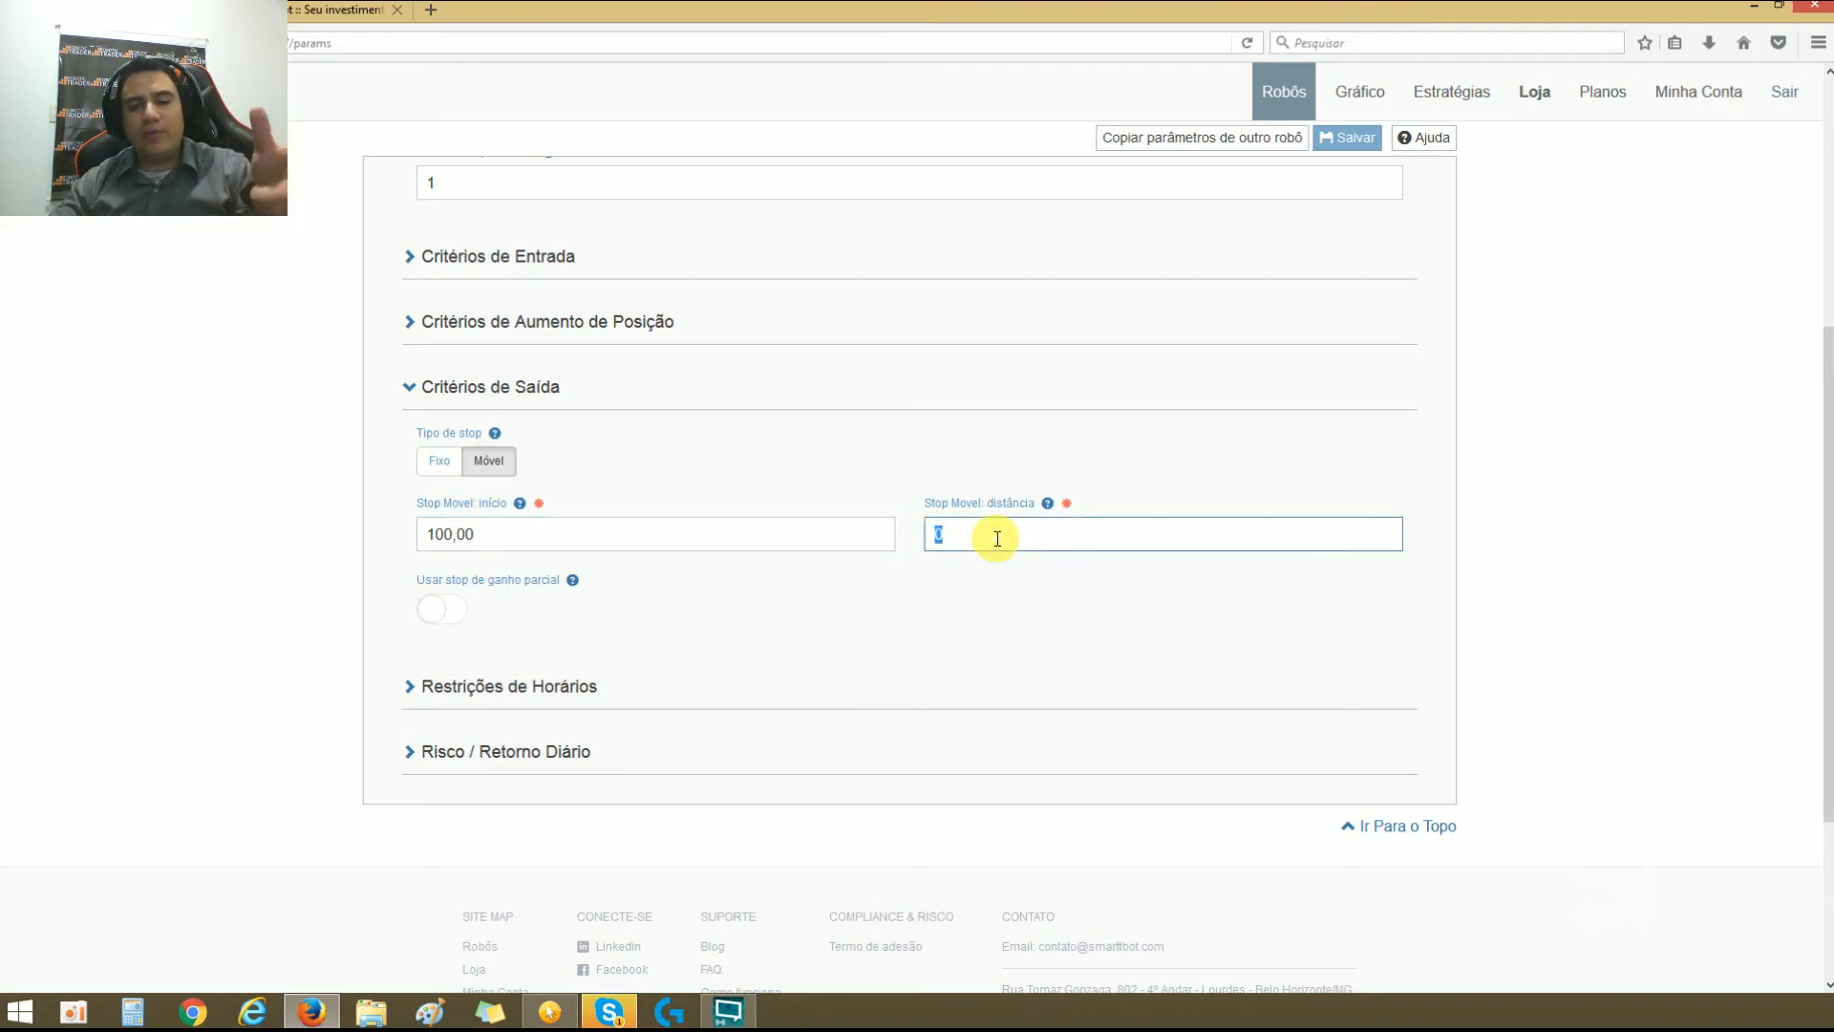
Step: Set Stop Movel: início to 500,00 and Stop Movel: distância to 100,00
{"action": "triple_click", "coordinate": [769, 535]}
{"action": "type", "text": "5"}
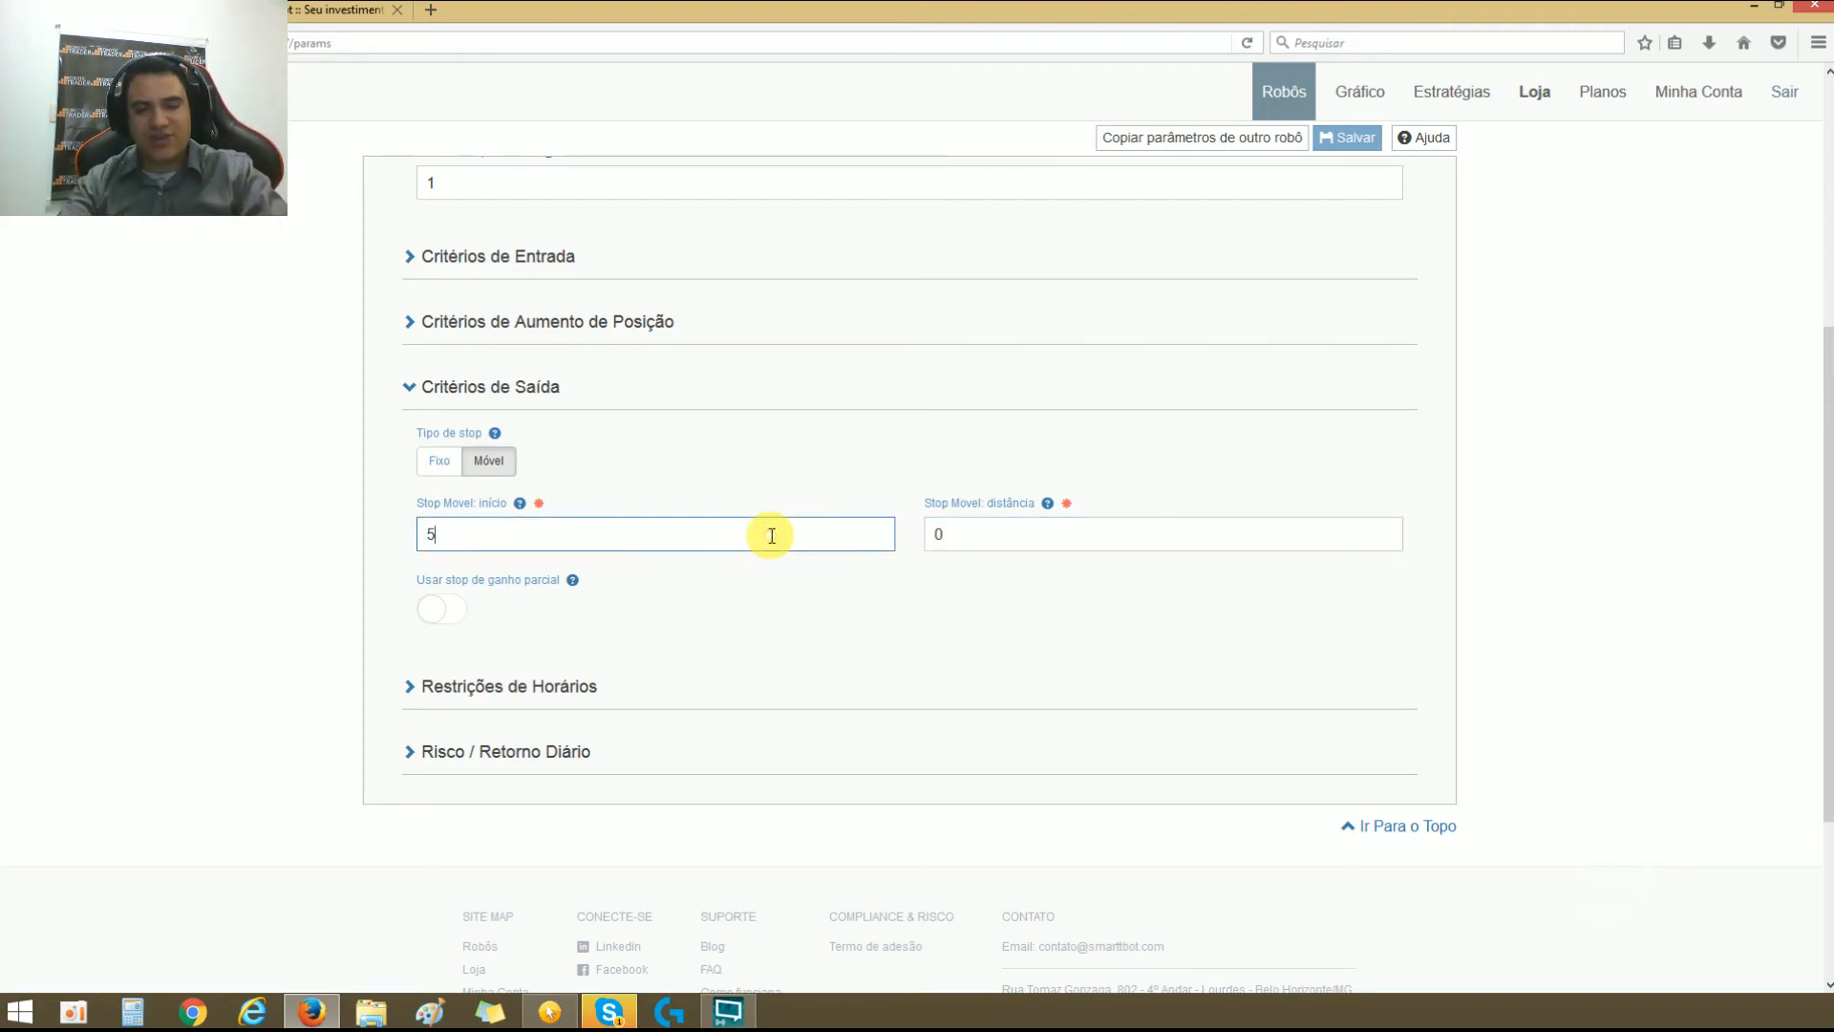
{"action": "type", "text": "0,0000,00"}
{"action": "triple_click", "coordinate": [1011, 532]}
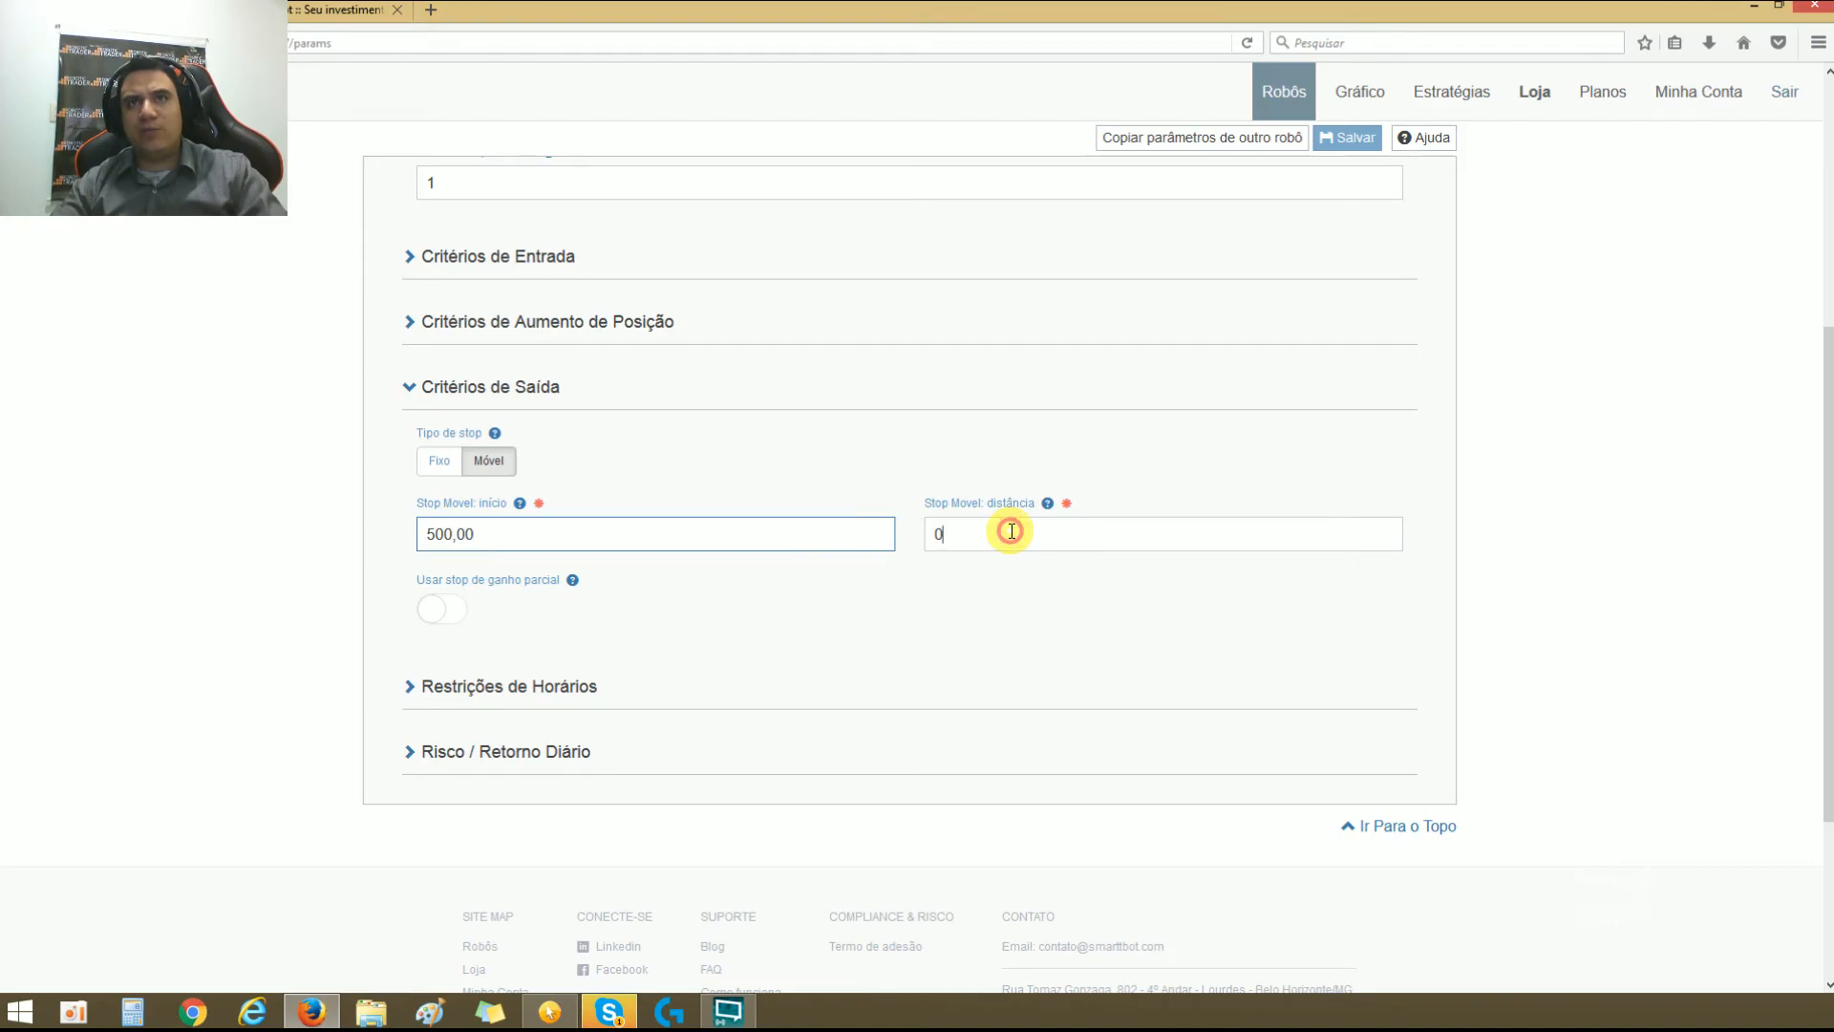
{"action": "type", "text": "10000"}
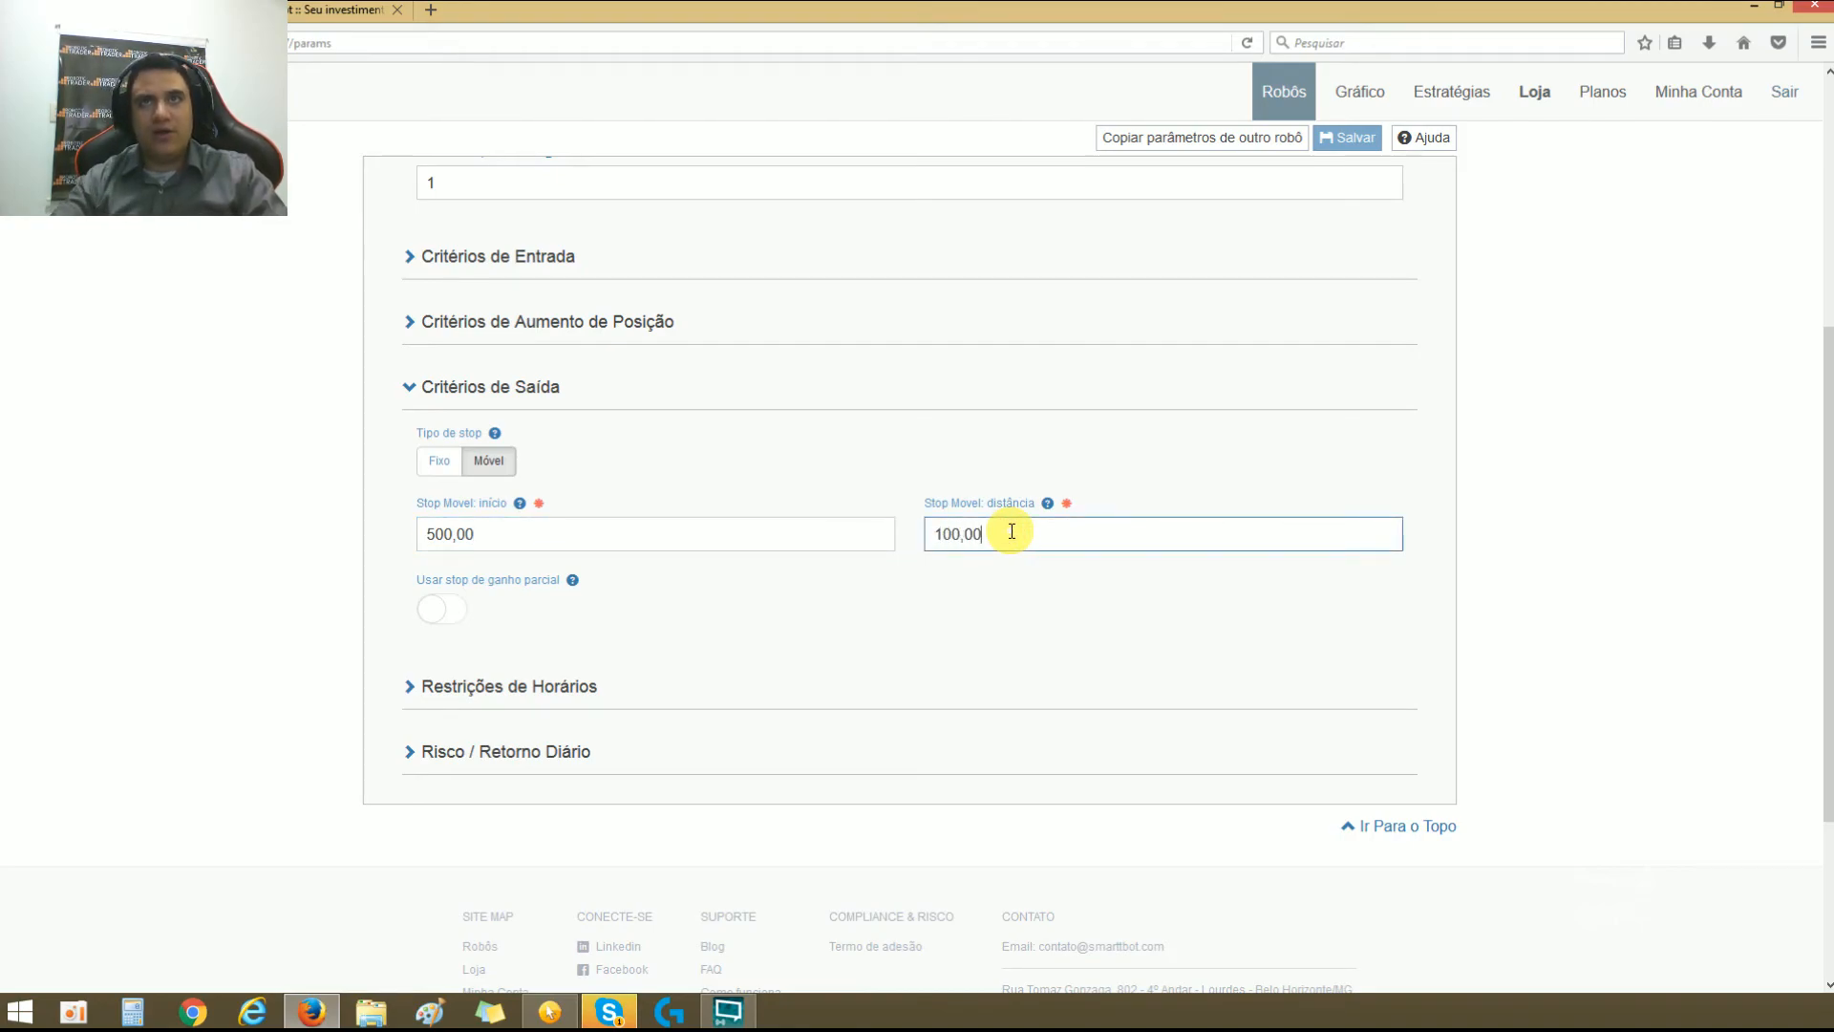
{"action": "left_click", "coordinate": [839, 611]}
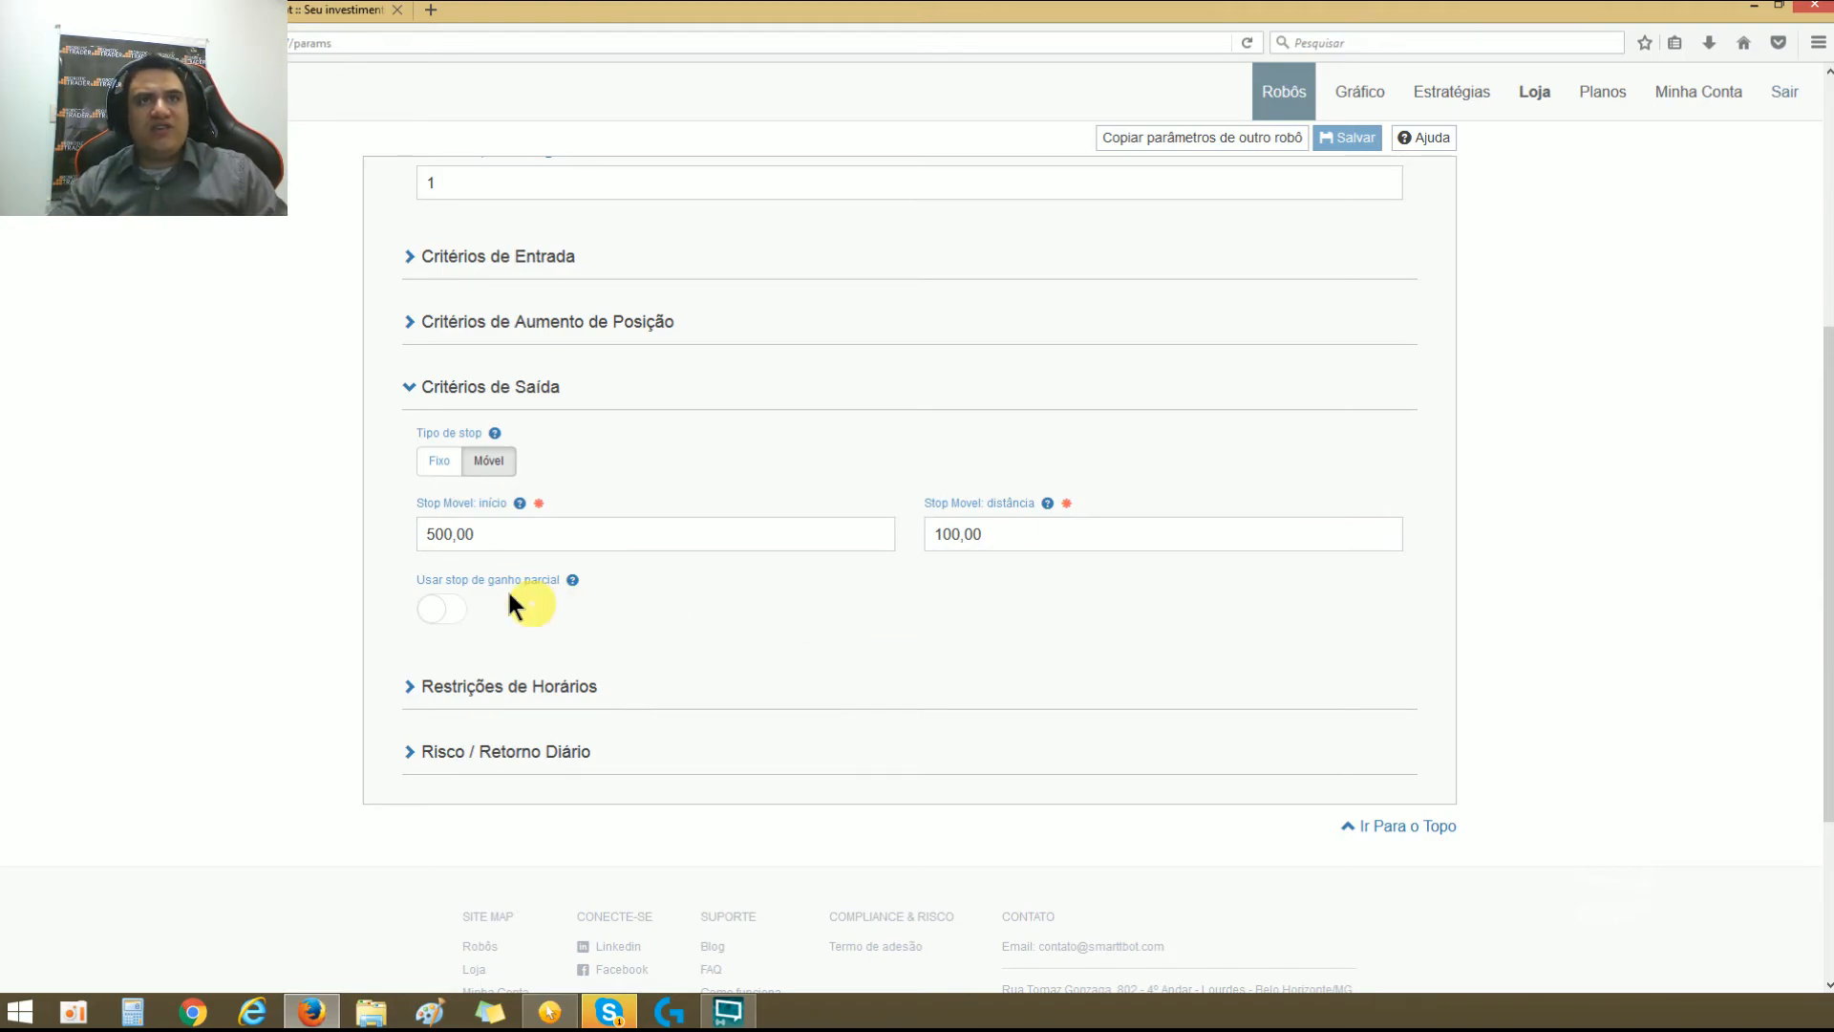
Step: Examine how the Stop Movel início value relates to the distância value in the moving stop settings
{"action": "double_click", "coordinate": [486, 541]}
{"action": "left_click", "coordinate": [1002, 541]}
{"action": "double_click", "coordinate": [1003, 540]}
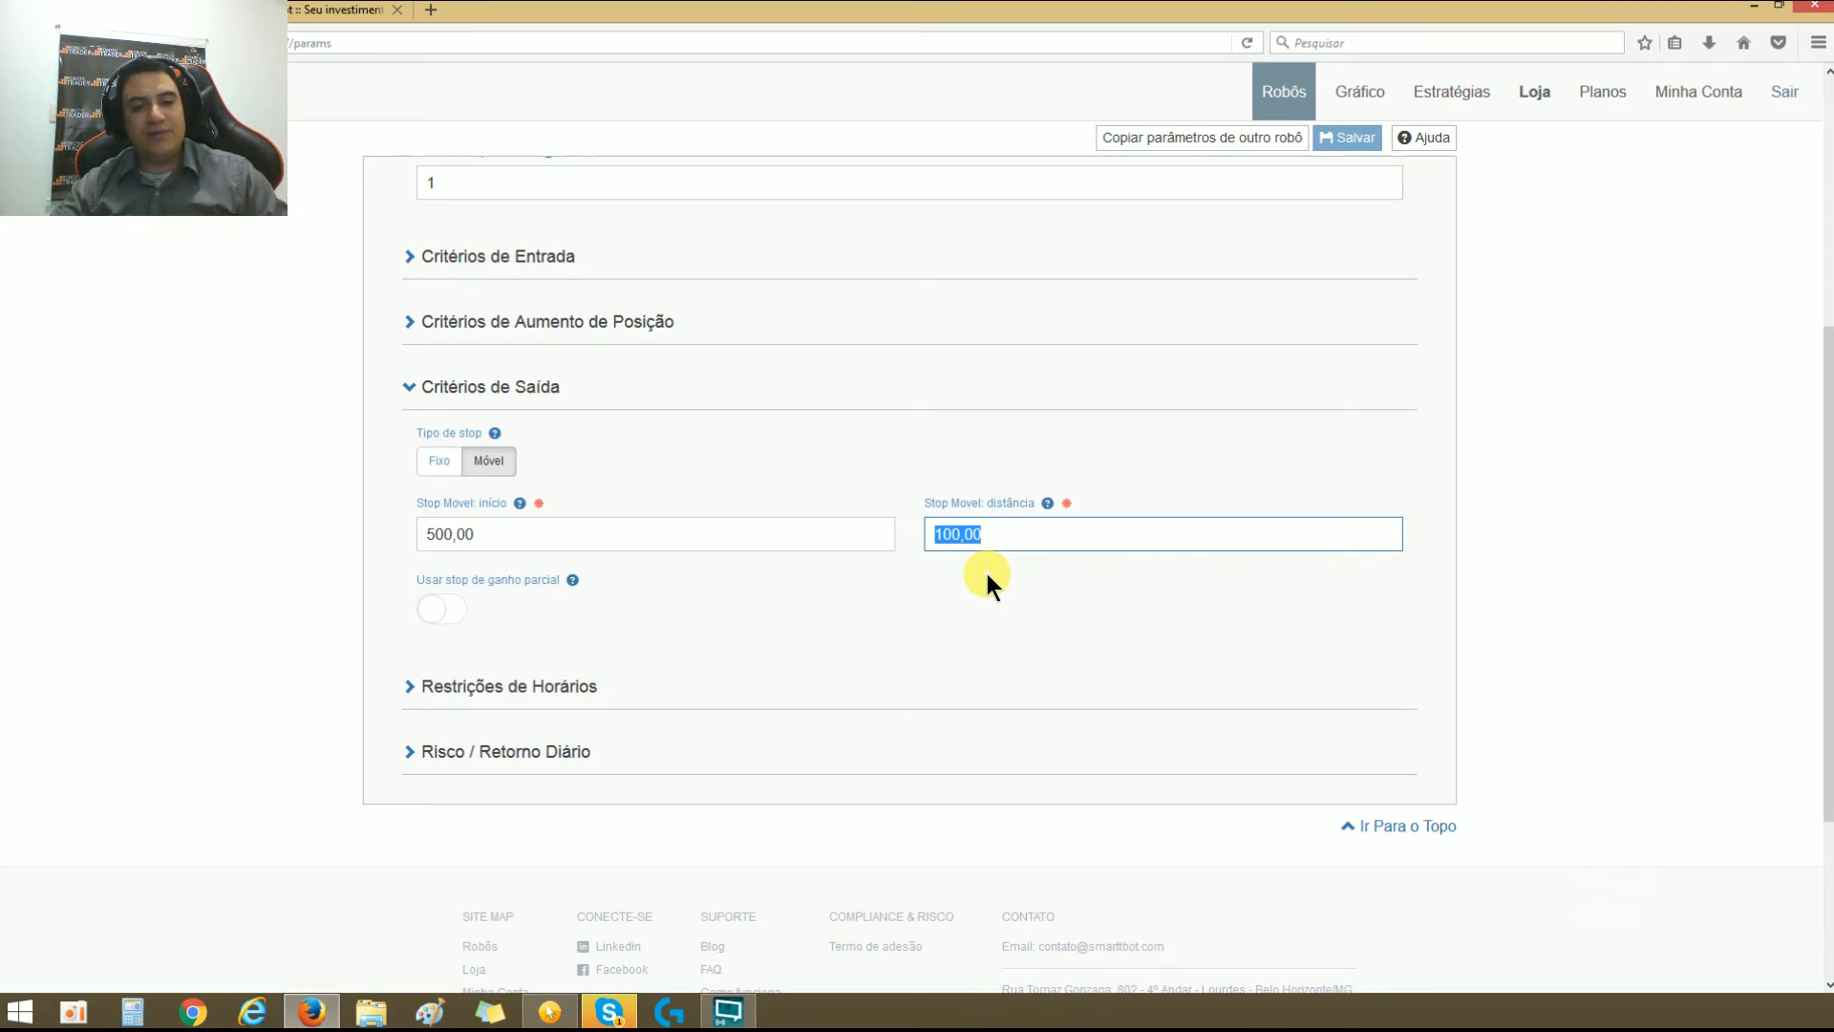
{"action": "double_click", "coordinate": [463, 533]}
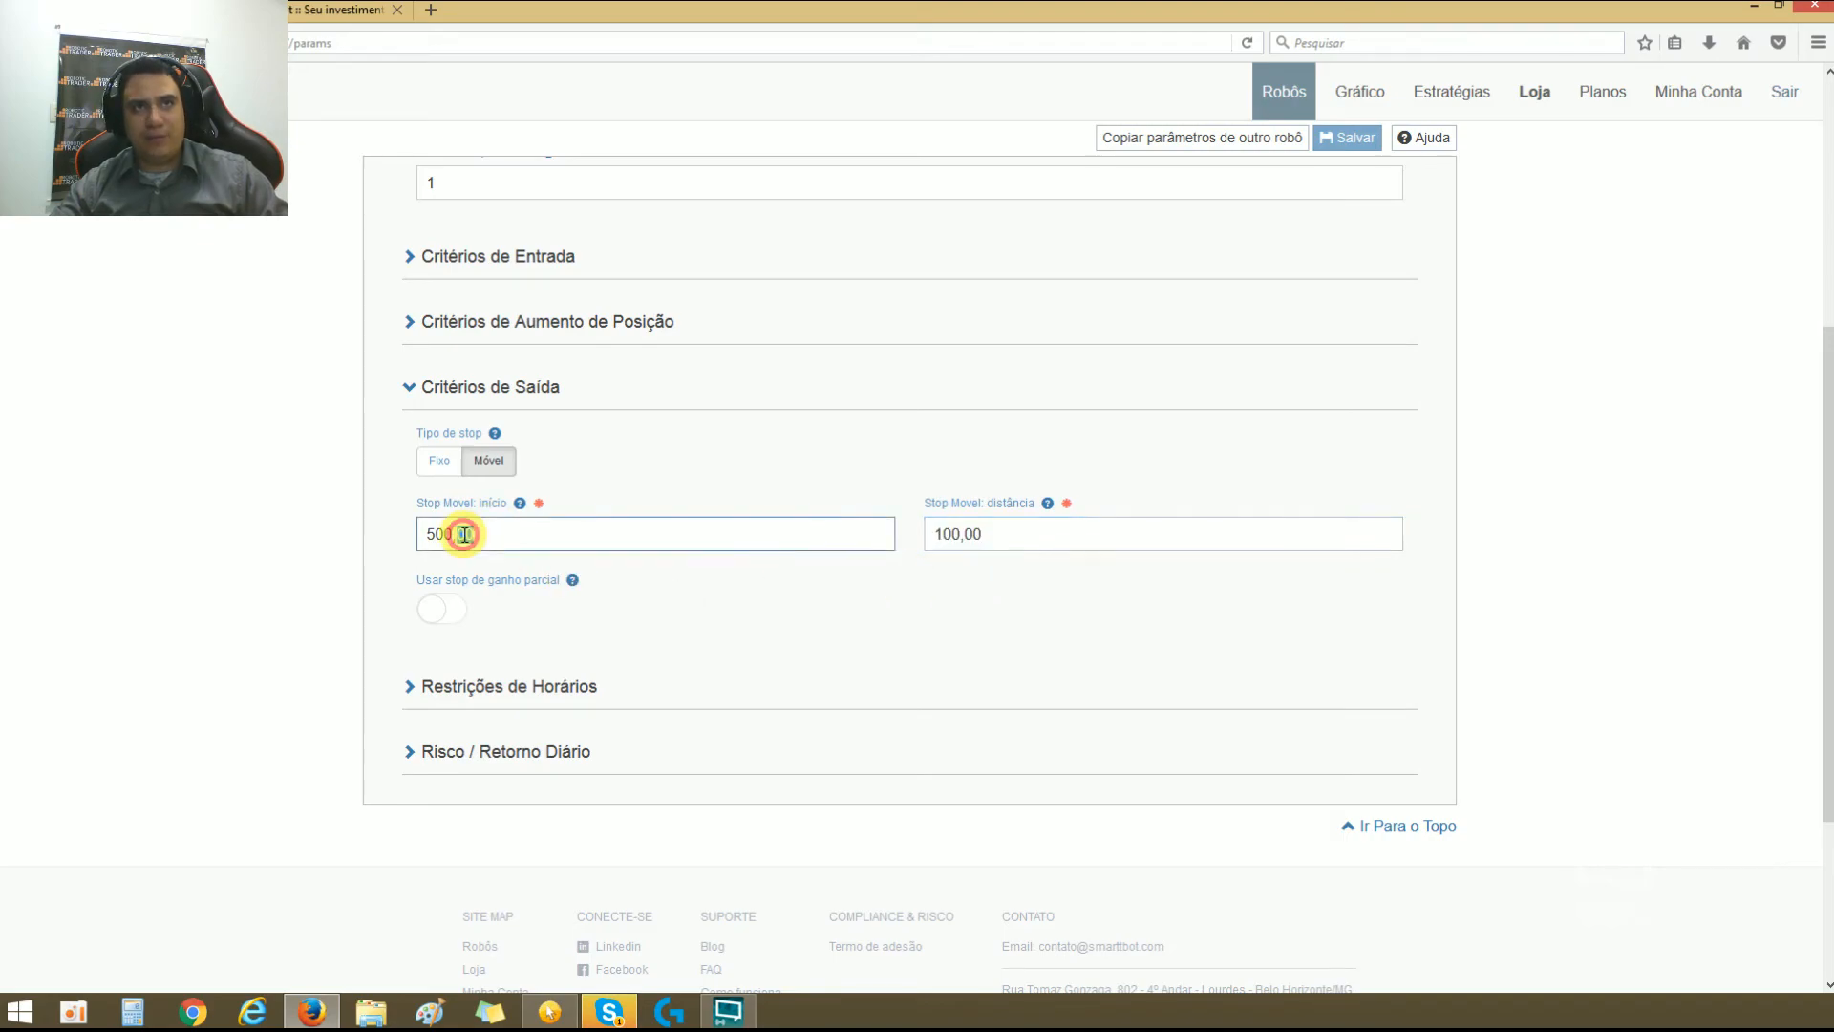
{"action": "triple_click", "coordinate": [463, 533]}
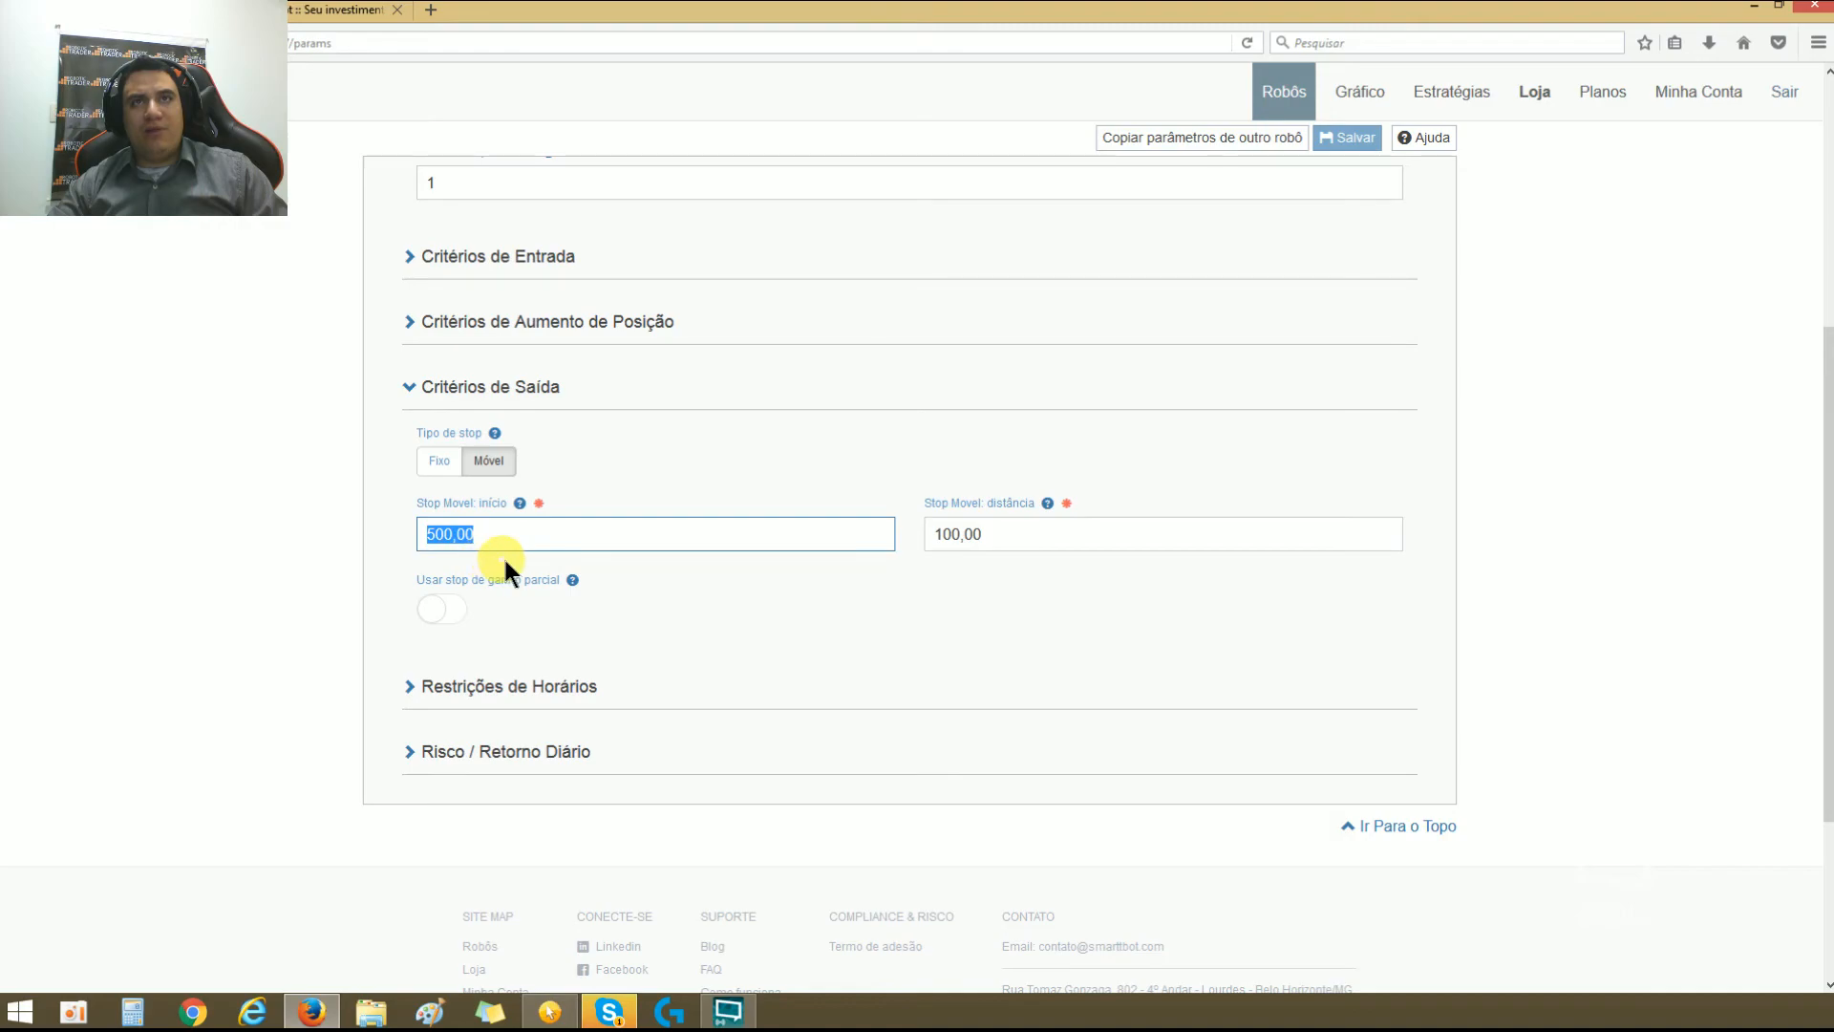
{"action": "left_click", "coordinate": [837, 352]}
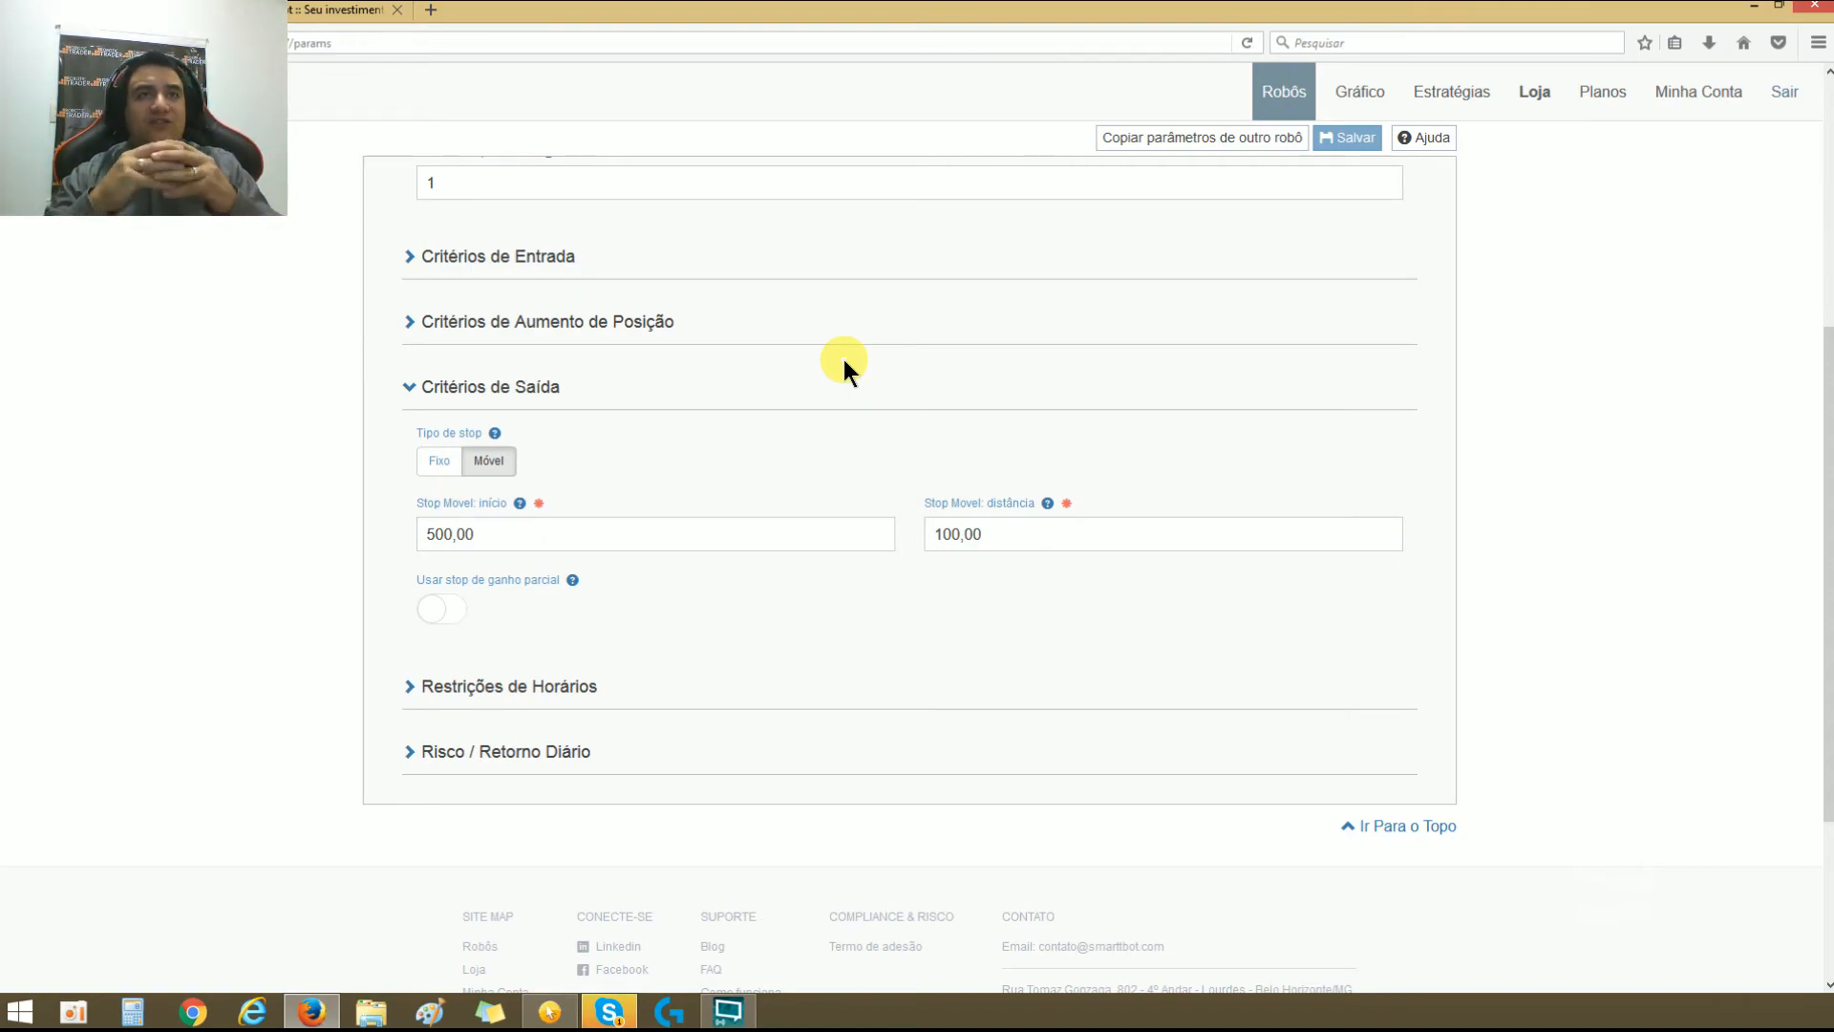
{"action": "double_click", "coordinate": [563, 535]}
{"action": "triple_click", "coordinate": [562, 535]}
{"action": "double_click", "coordinate": [1055, 530]}
{"action": "triple_click", "coordinate": [1054, 528]}
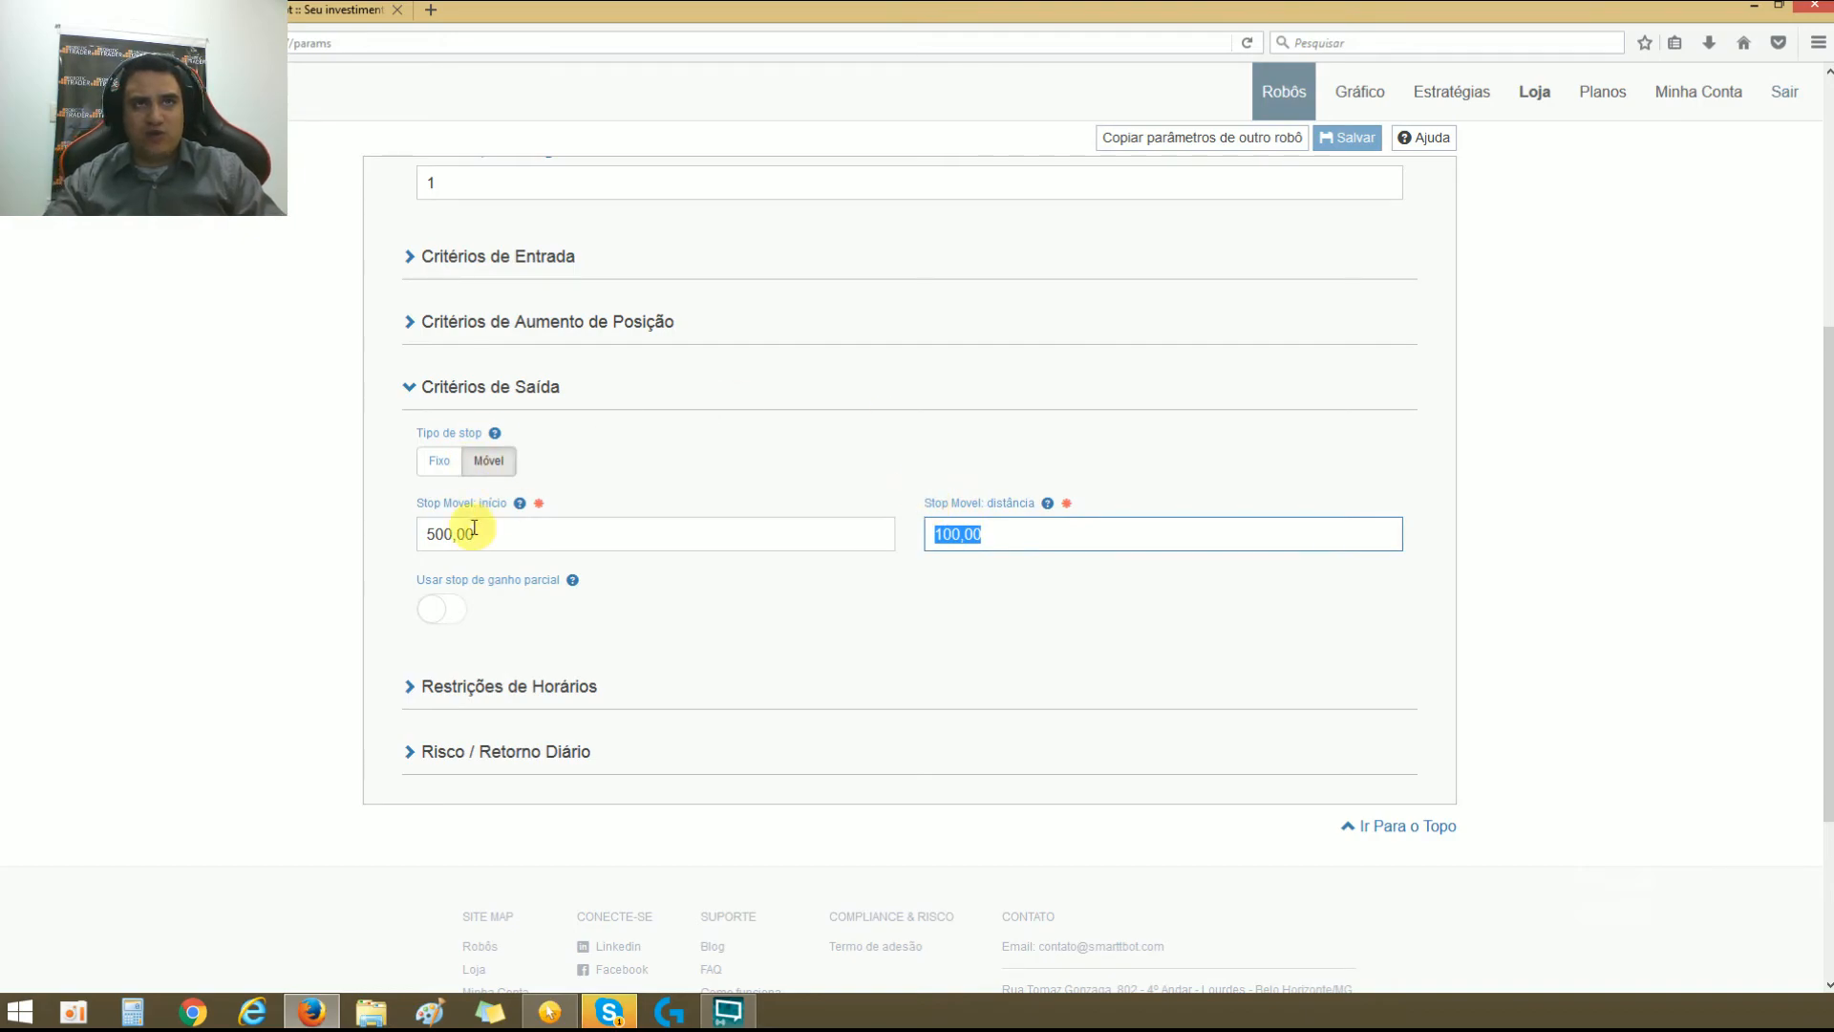
{"action": "left_click", "coordinate": [964, 536]}
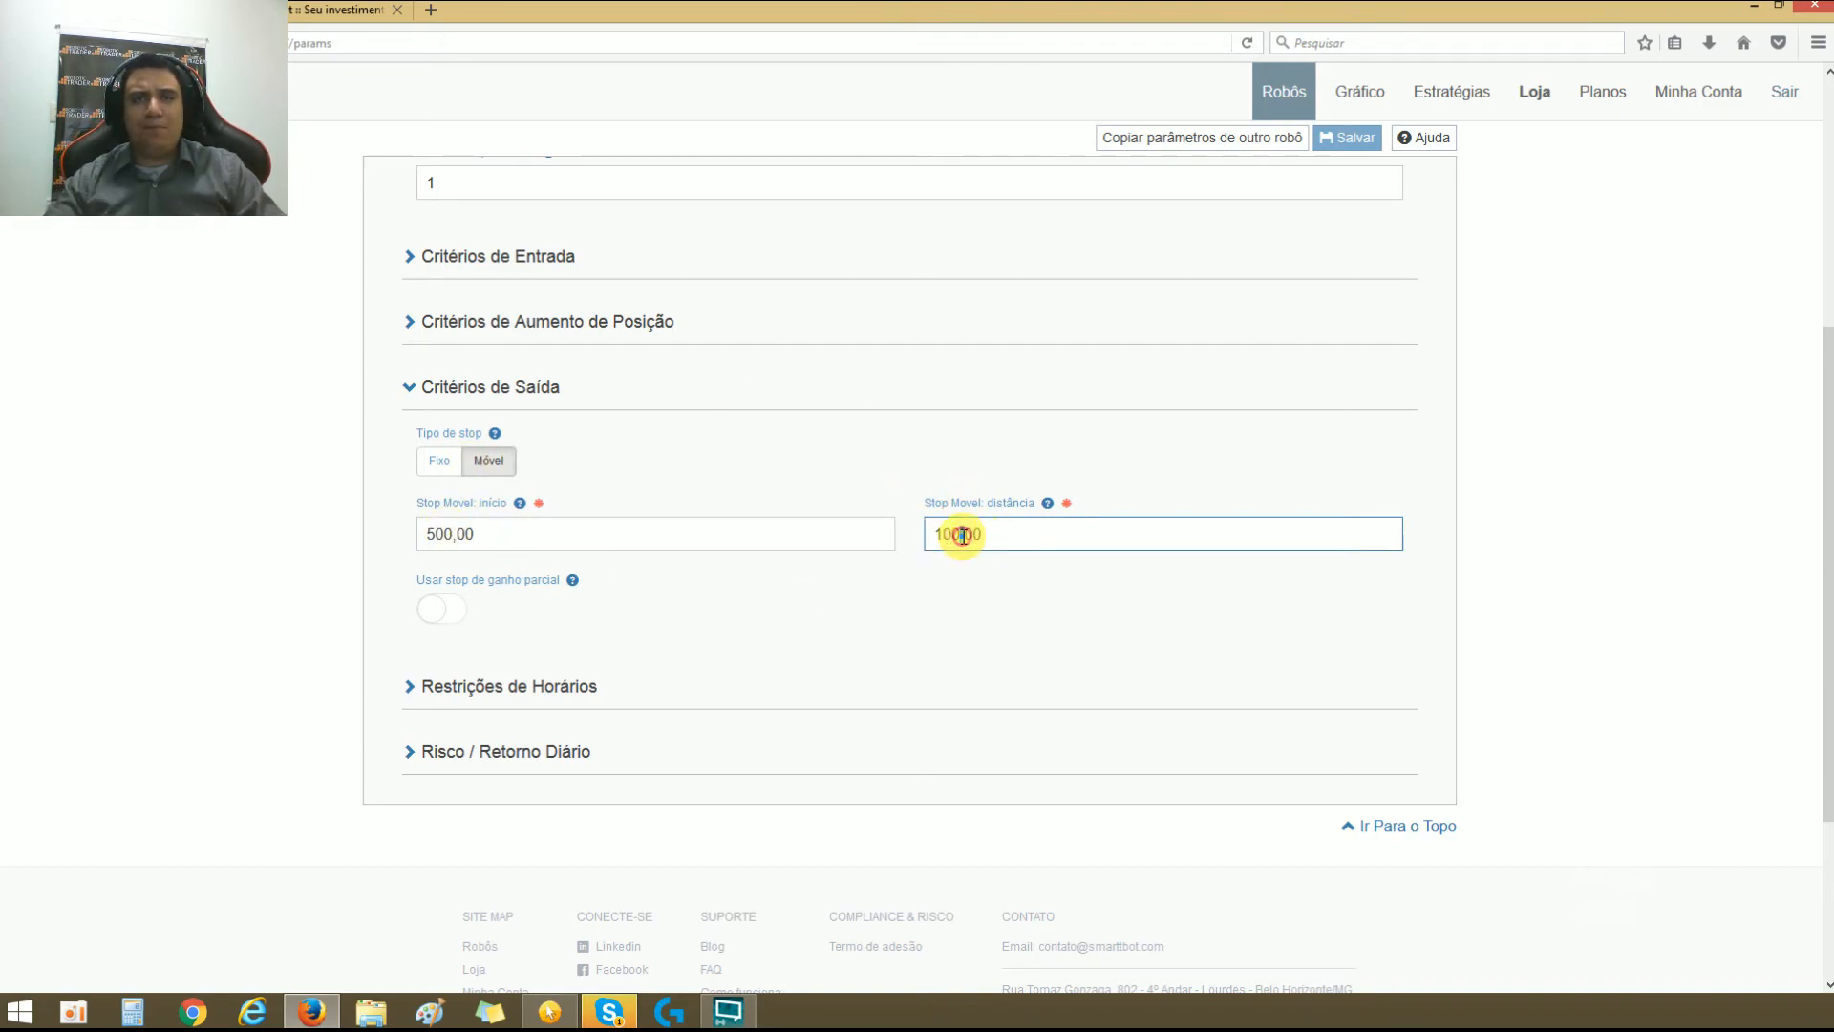
{"action": "triple_click", "coordinate": [963, 536]}
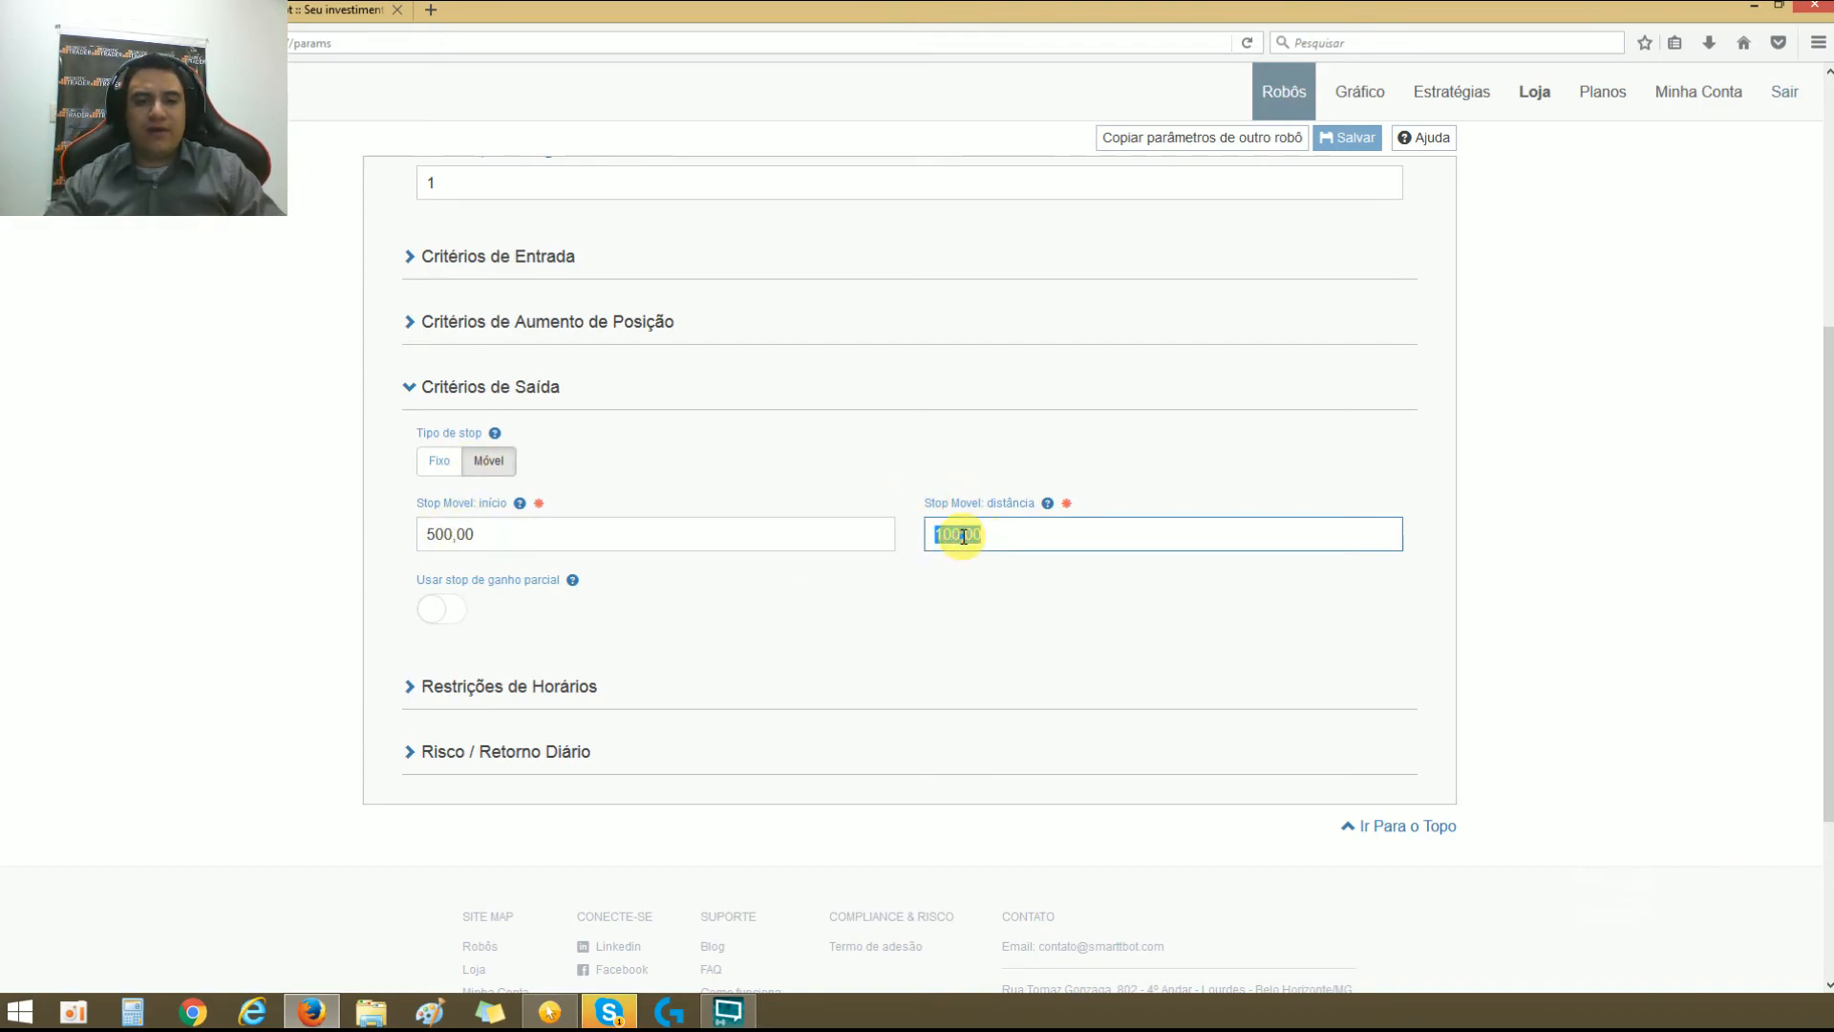
{"action": "left_click", "coordinate": [960, 584]}
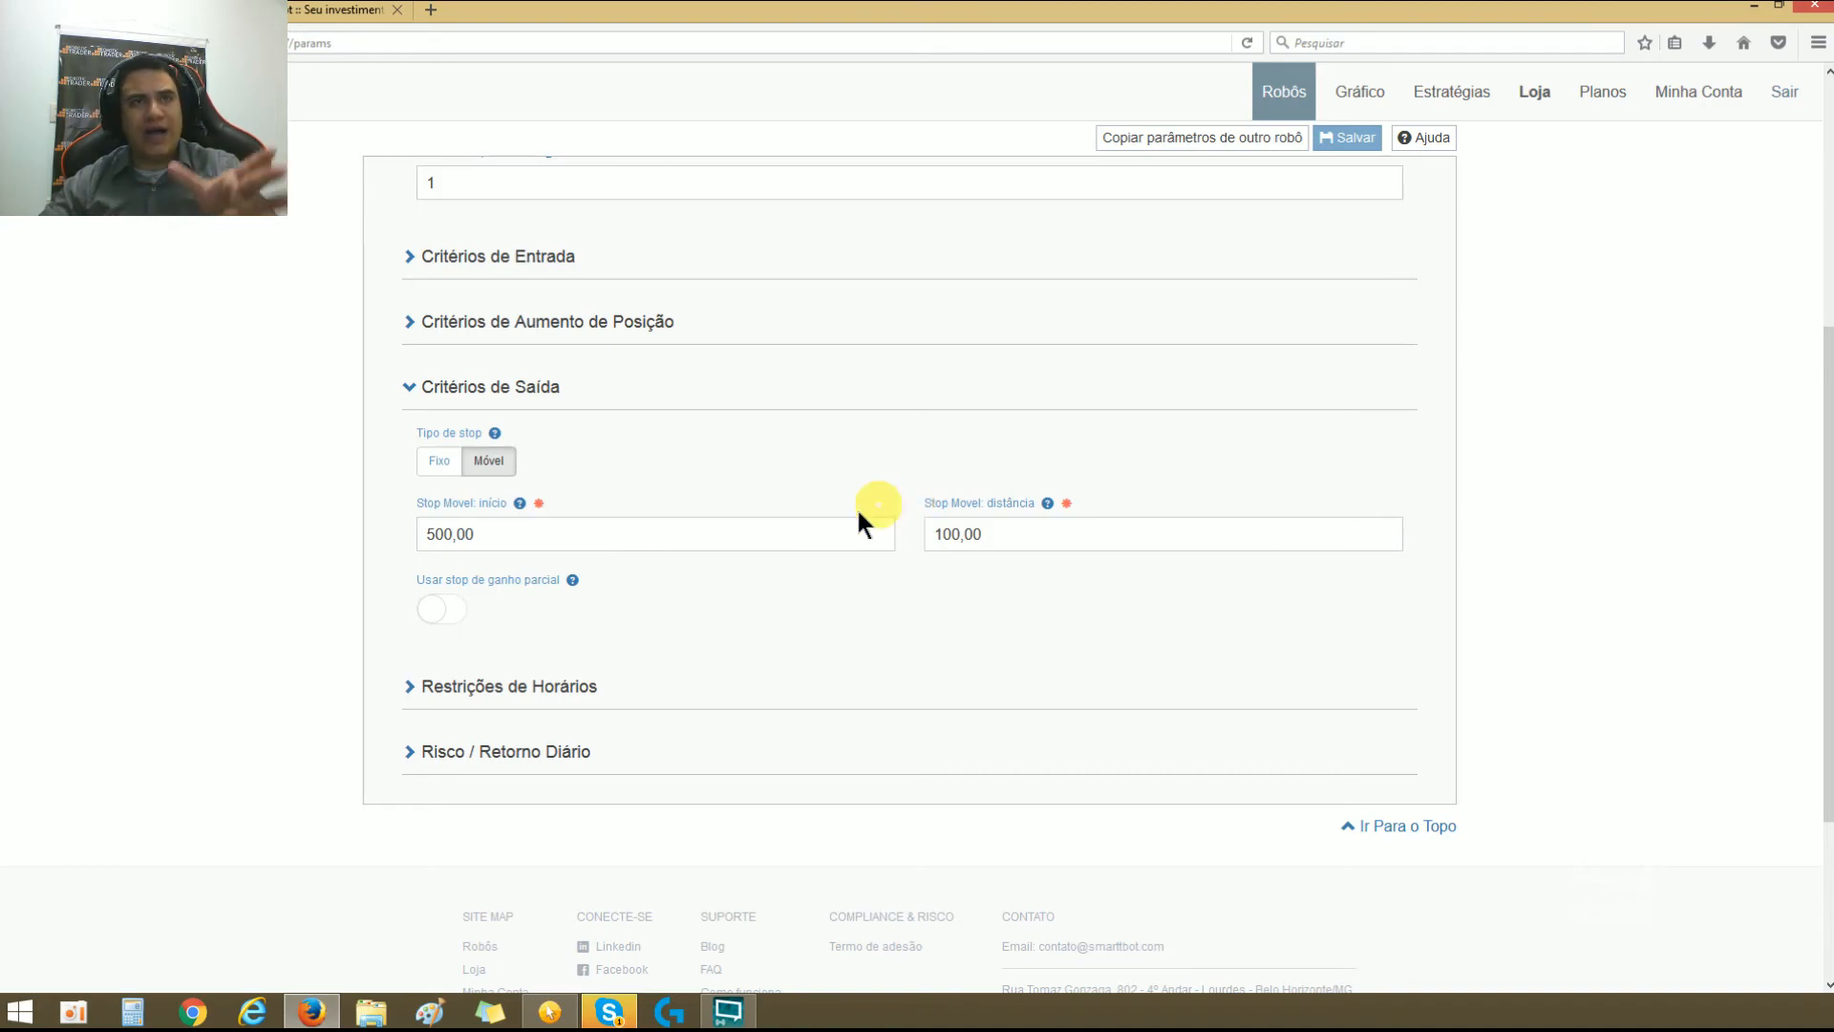
{"action": "triple_click", "coordinate": [614, 532]}
{"action": "double_click", "coordinate": [993, 531]}
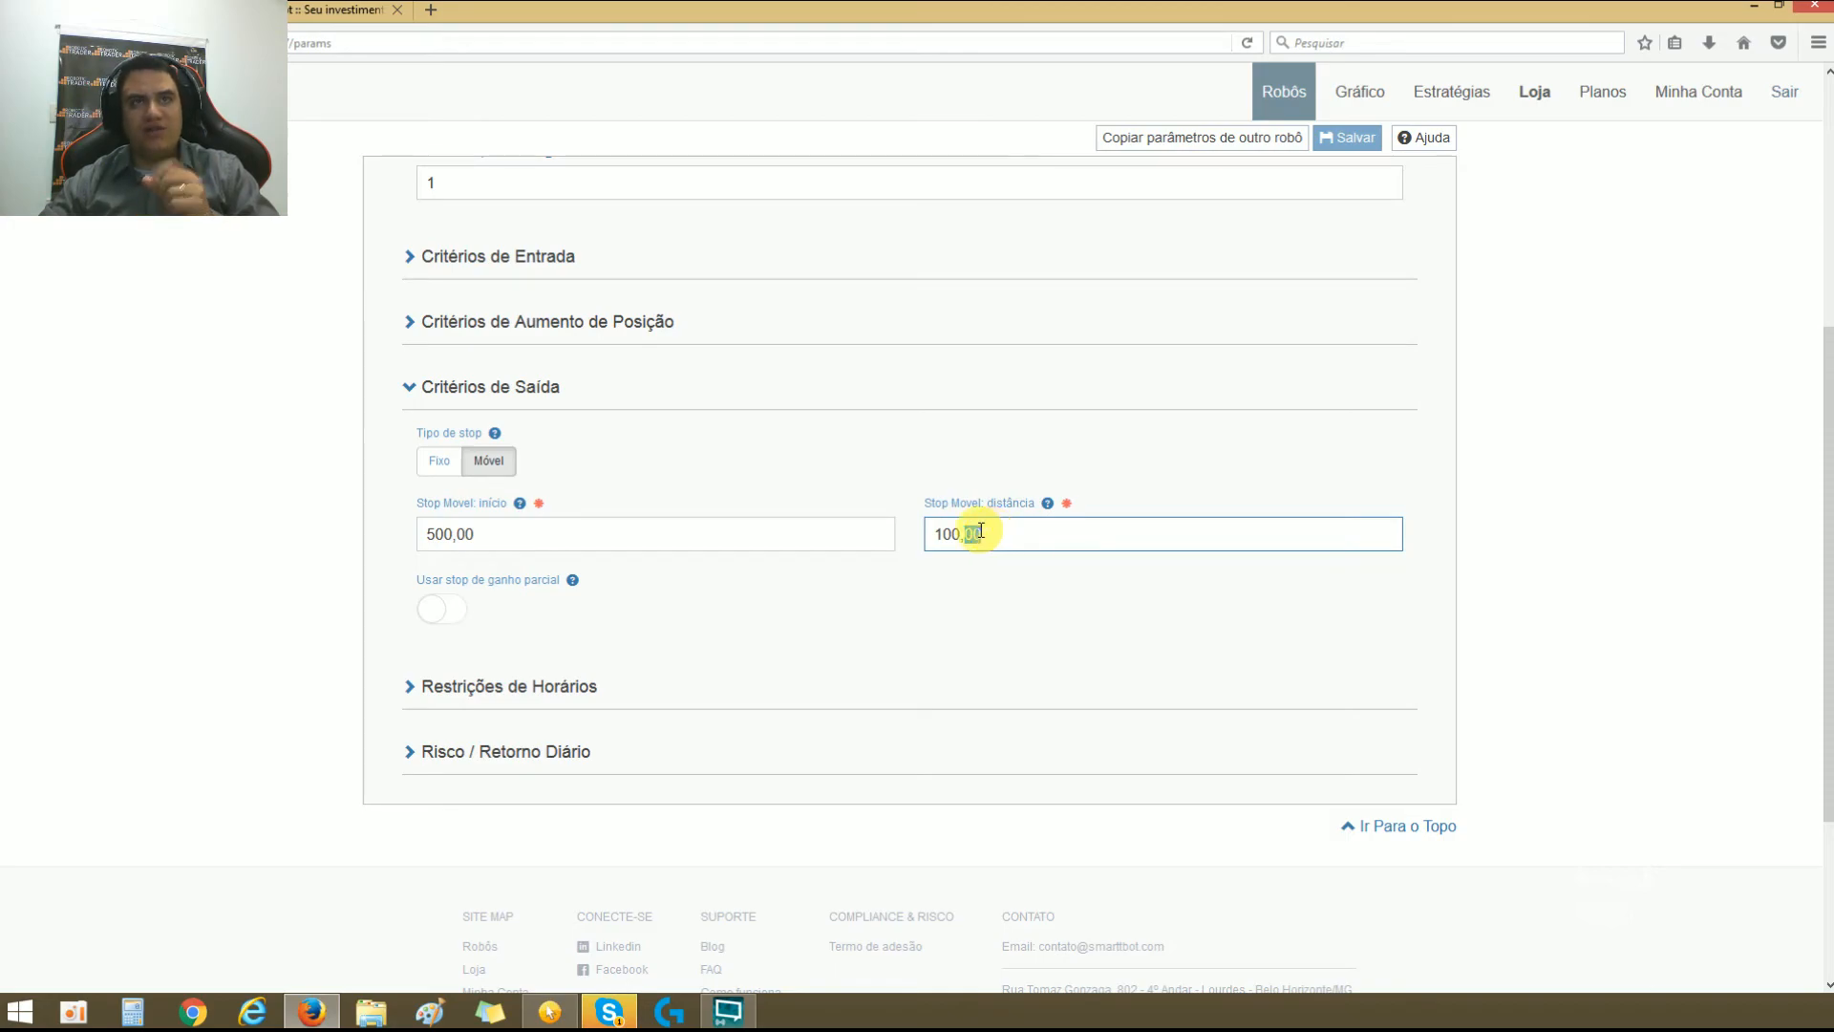
{"action": "left_click", "coordinate": [733, 531]}
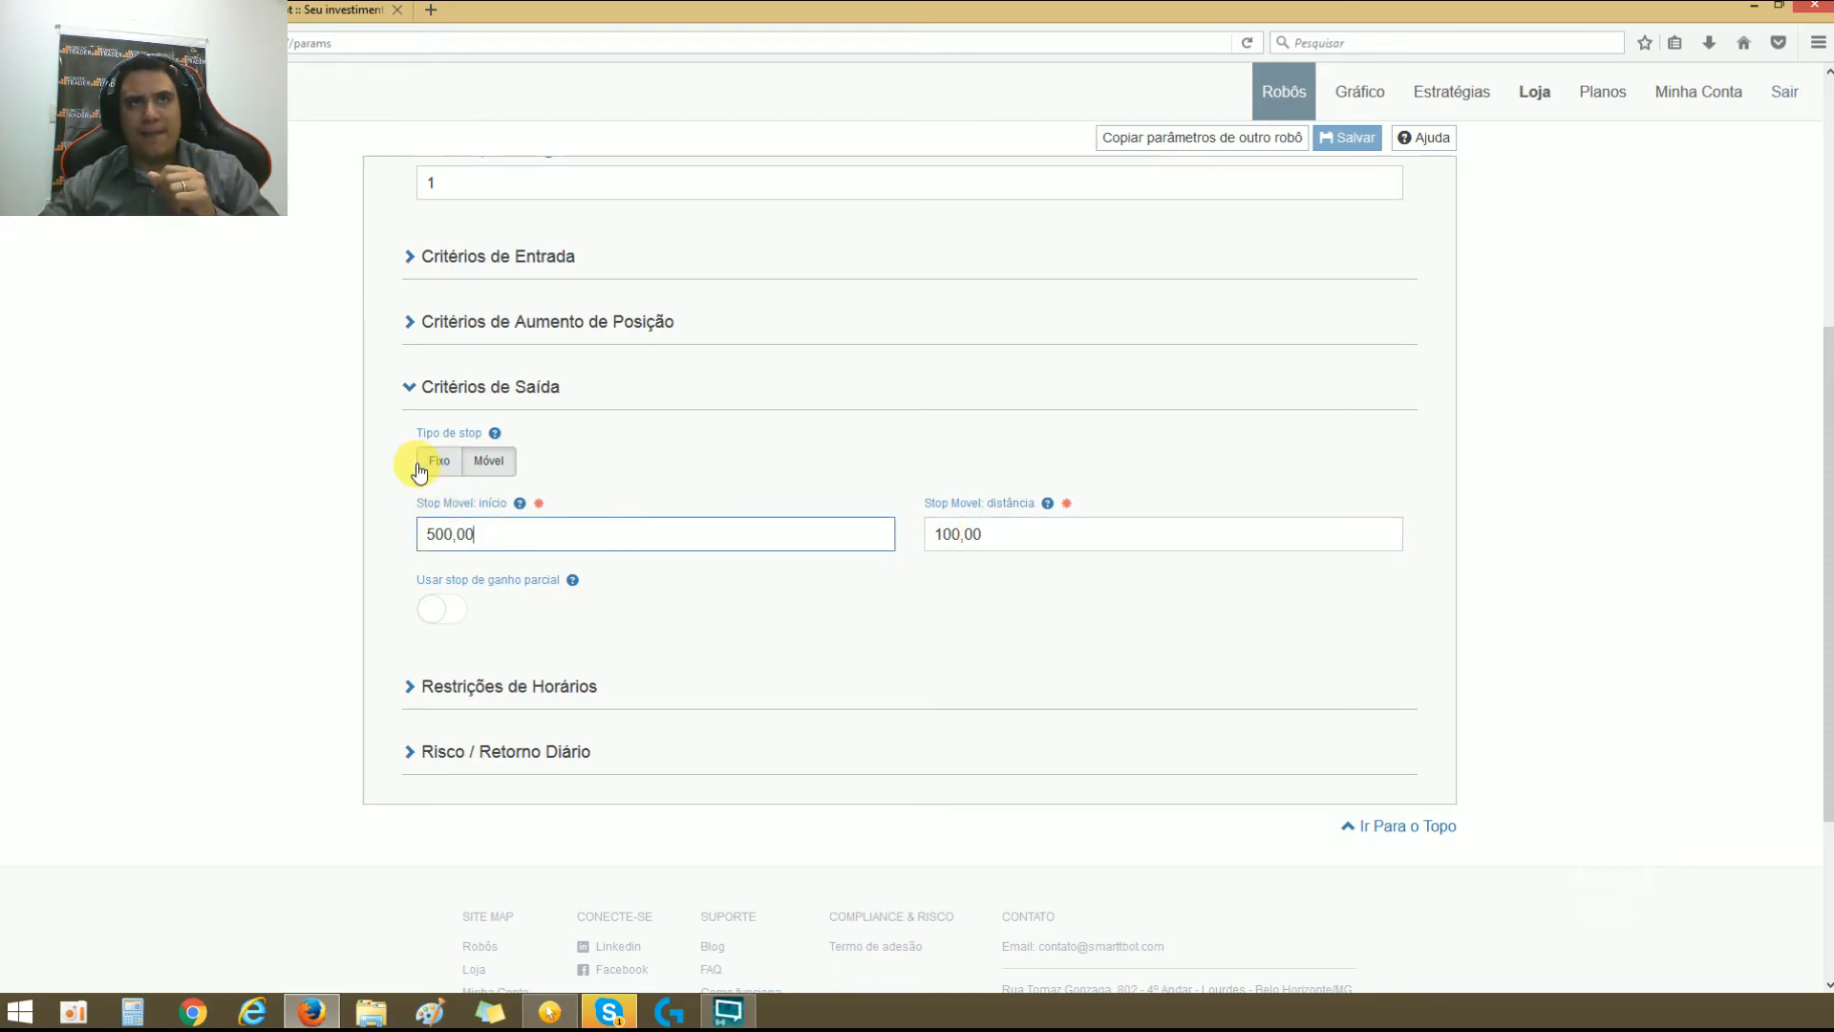
Step: Set Stop Movel: início back to 100,00 and Stop Movel: distância to 0
{"action": "triple_click", "coordinate": [466, 533]}
{"action": "key", "text": "ctrl+c"}
{"action": "triple_click", "coordinate": [994, 533]}
{"action": "key", "text": "ctrl+v"}
{"action": "left_click", "coordinate": [761, 523]}
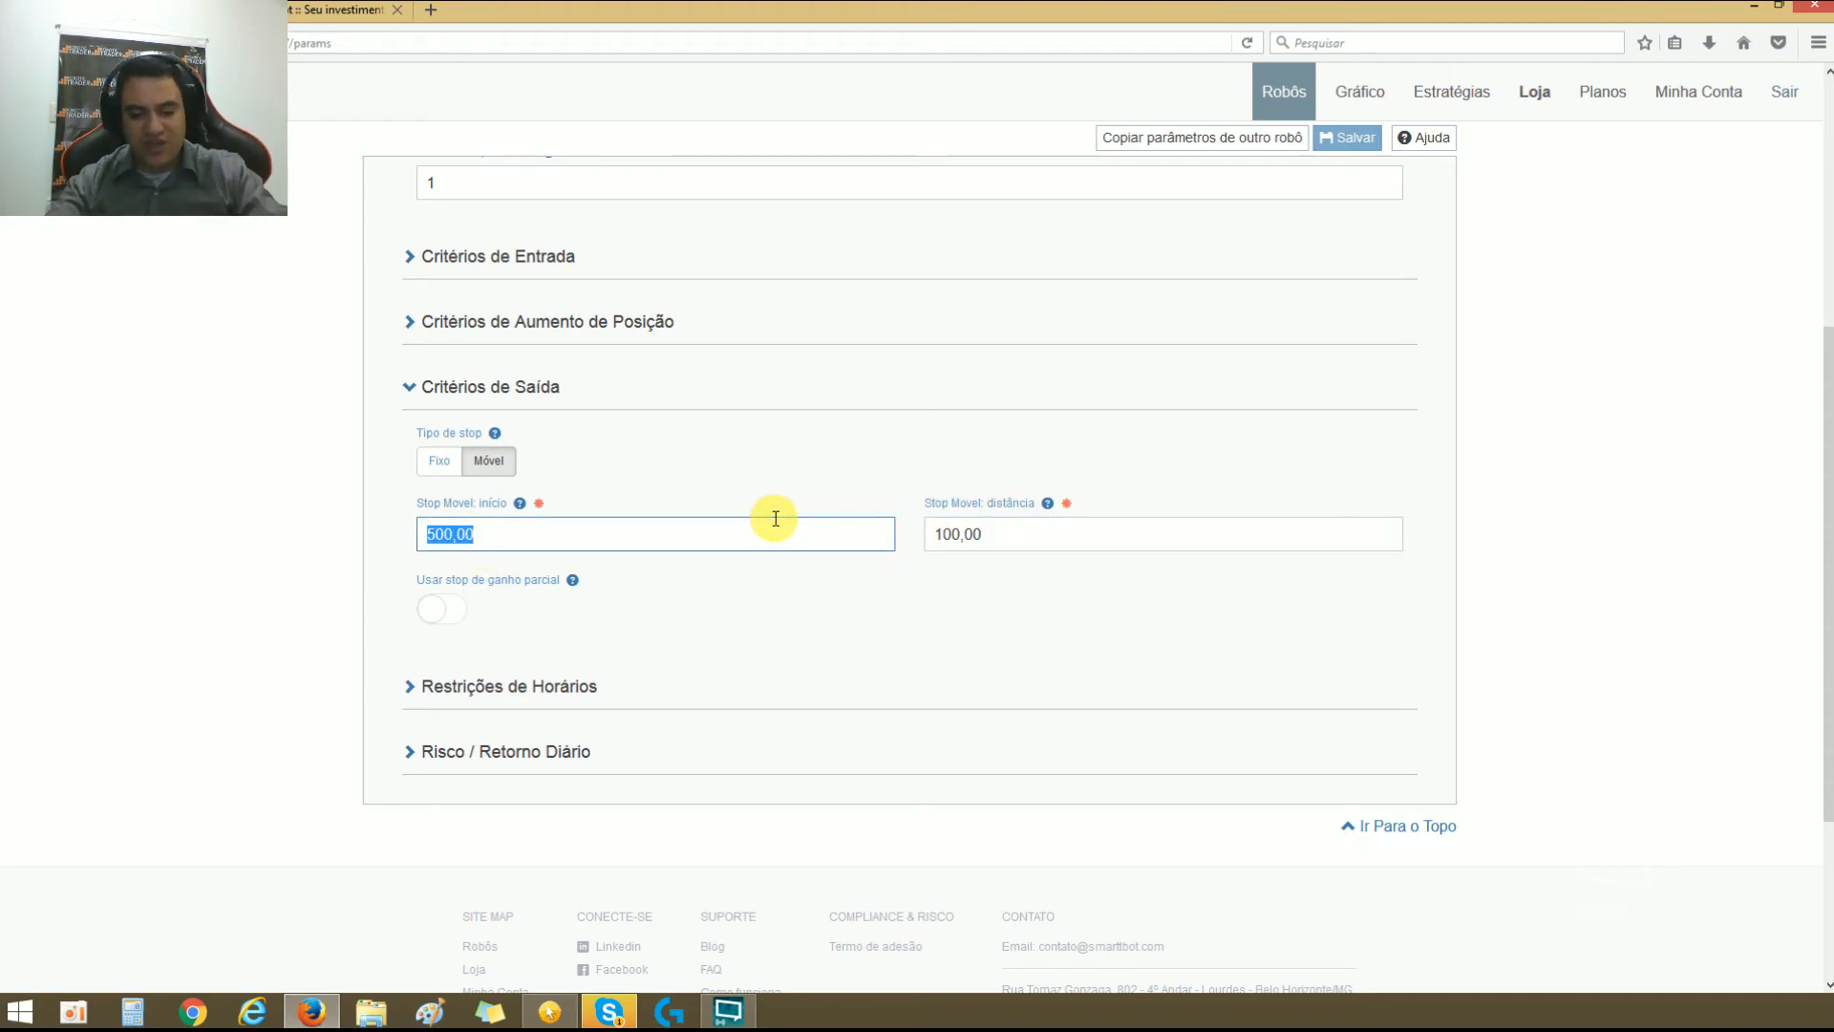
{"action": "type", "text": "100"}
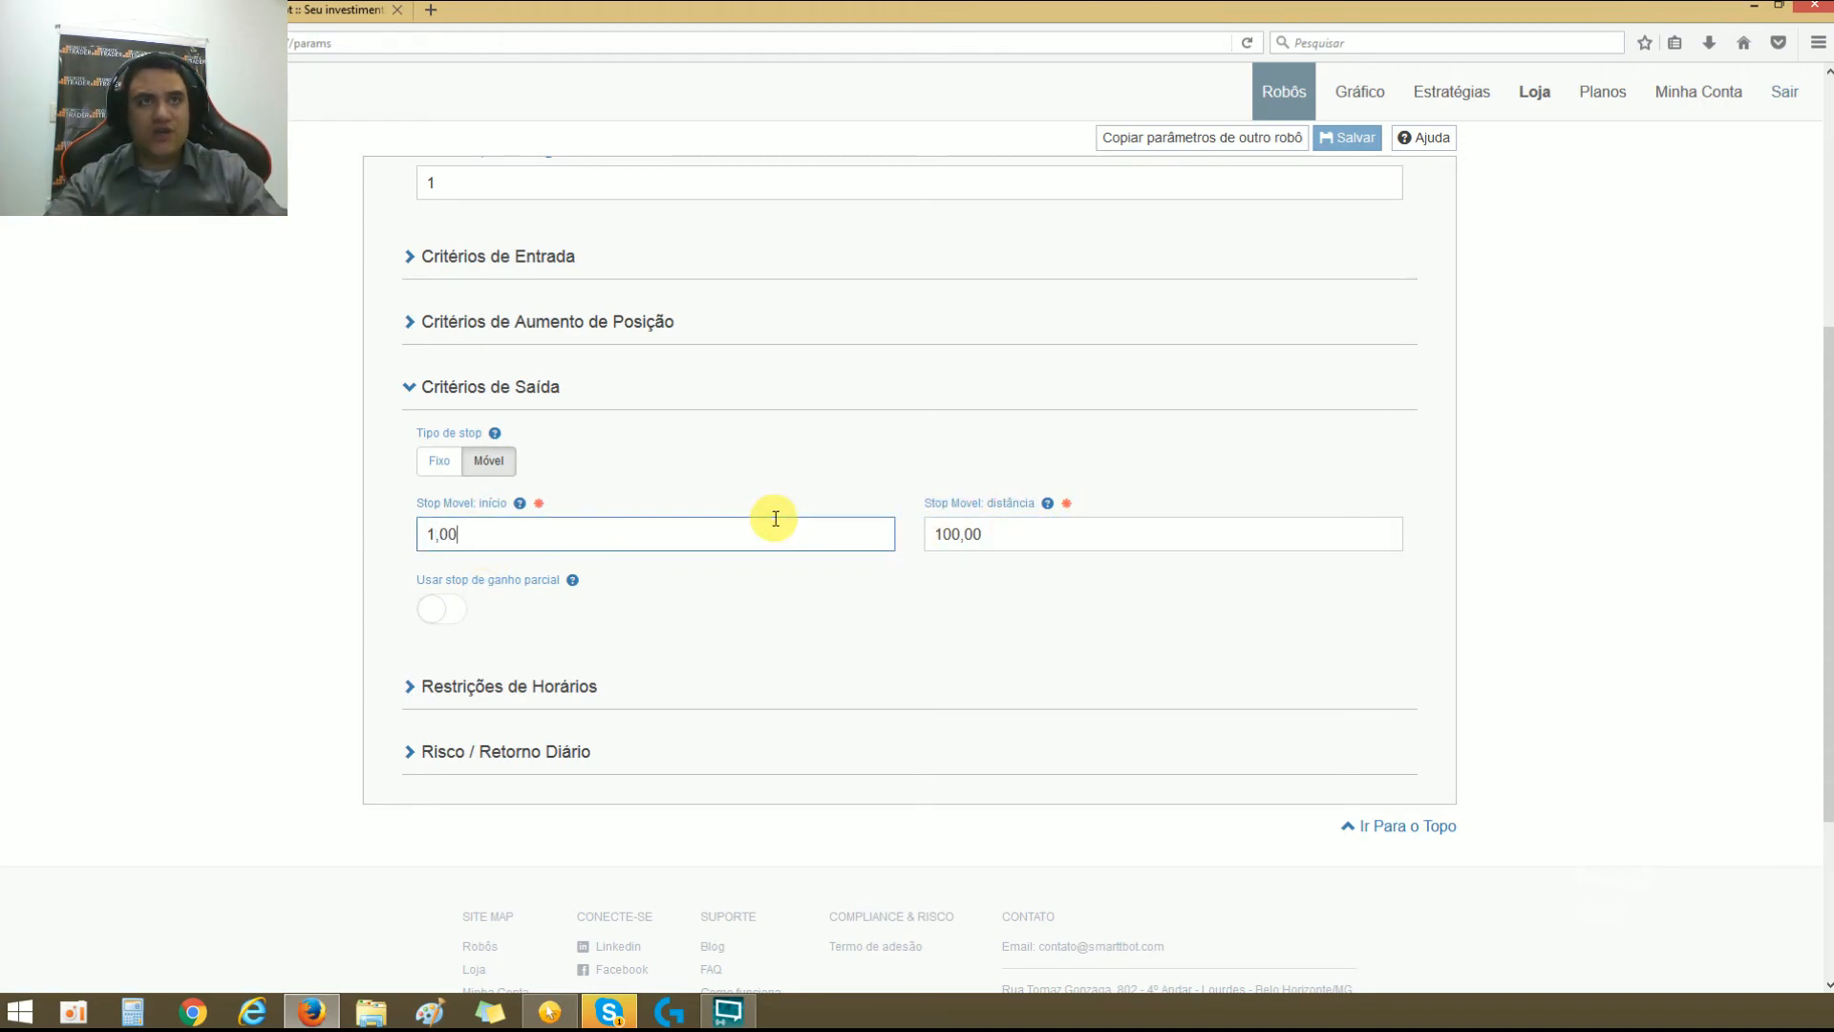
{"action": "triple_click", "coordinate": [986, 536]}
{"action": "type", "text": "0"}
{"action": "left_click", "coordinate": [943, 582]}
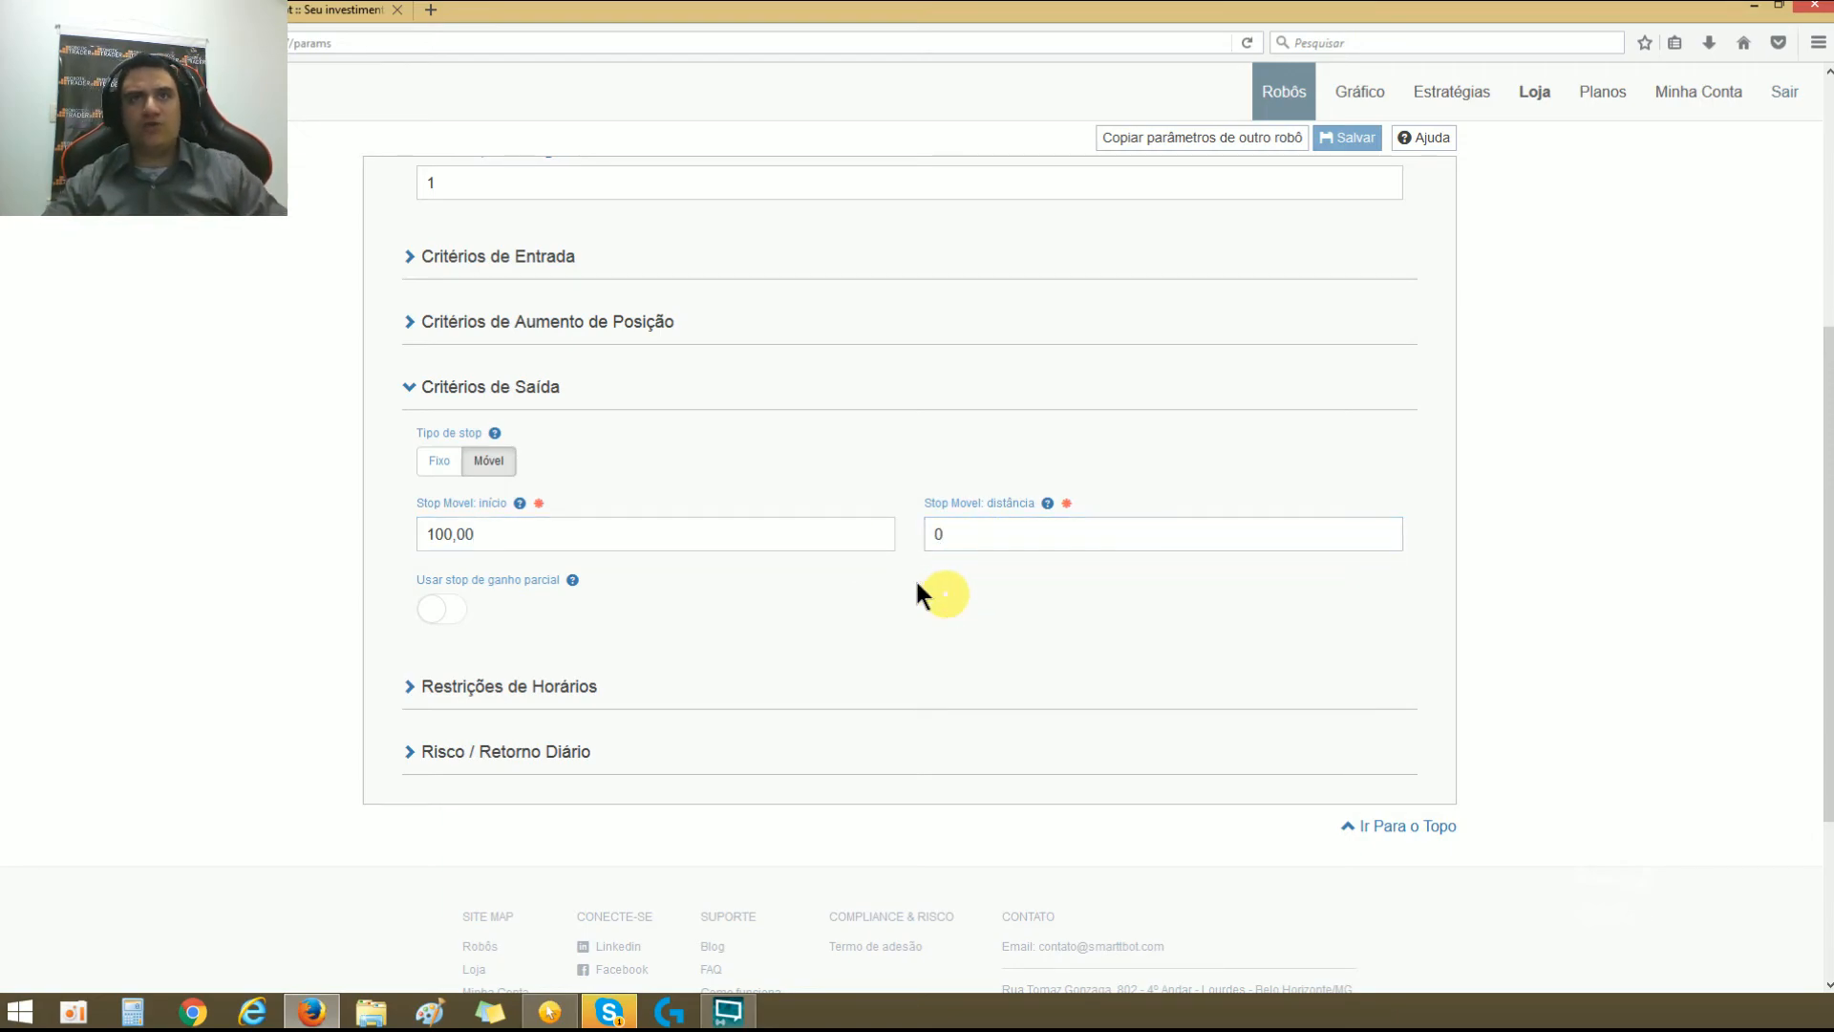
{"action": "double_click", "coordinate": [942, 536]}
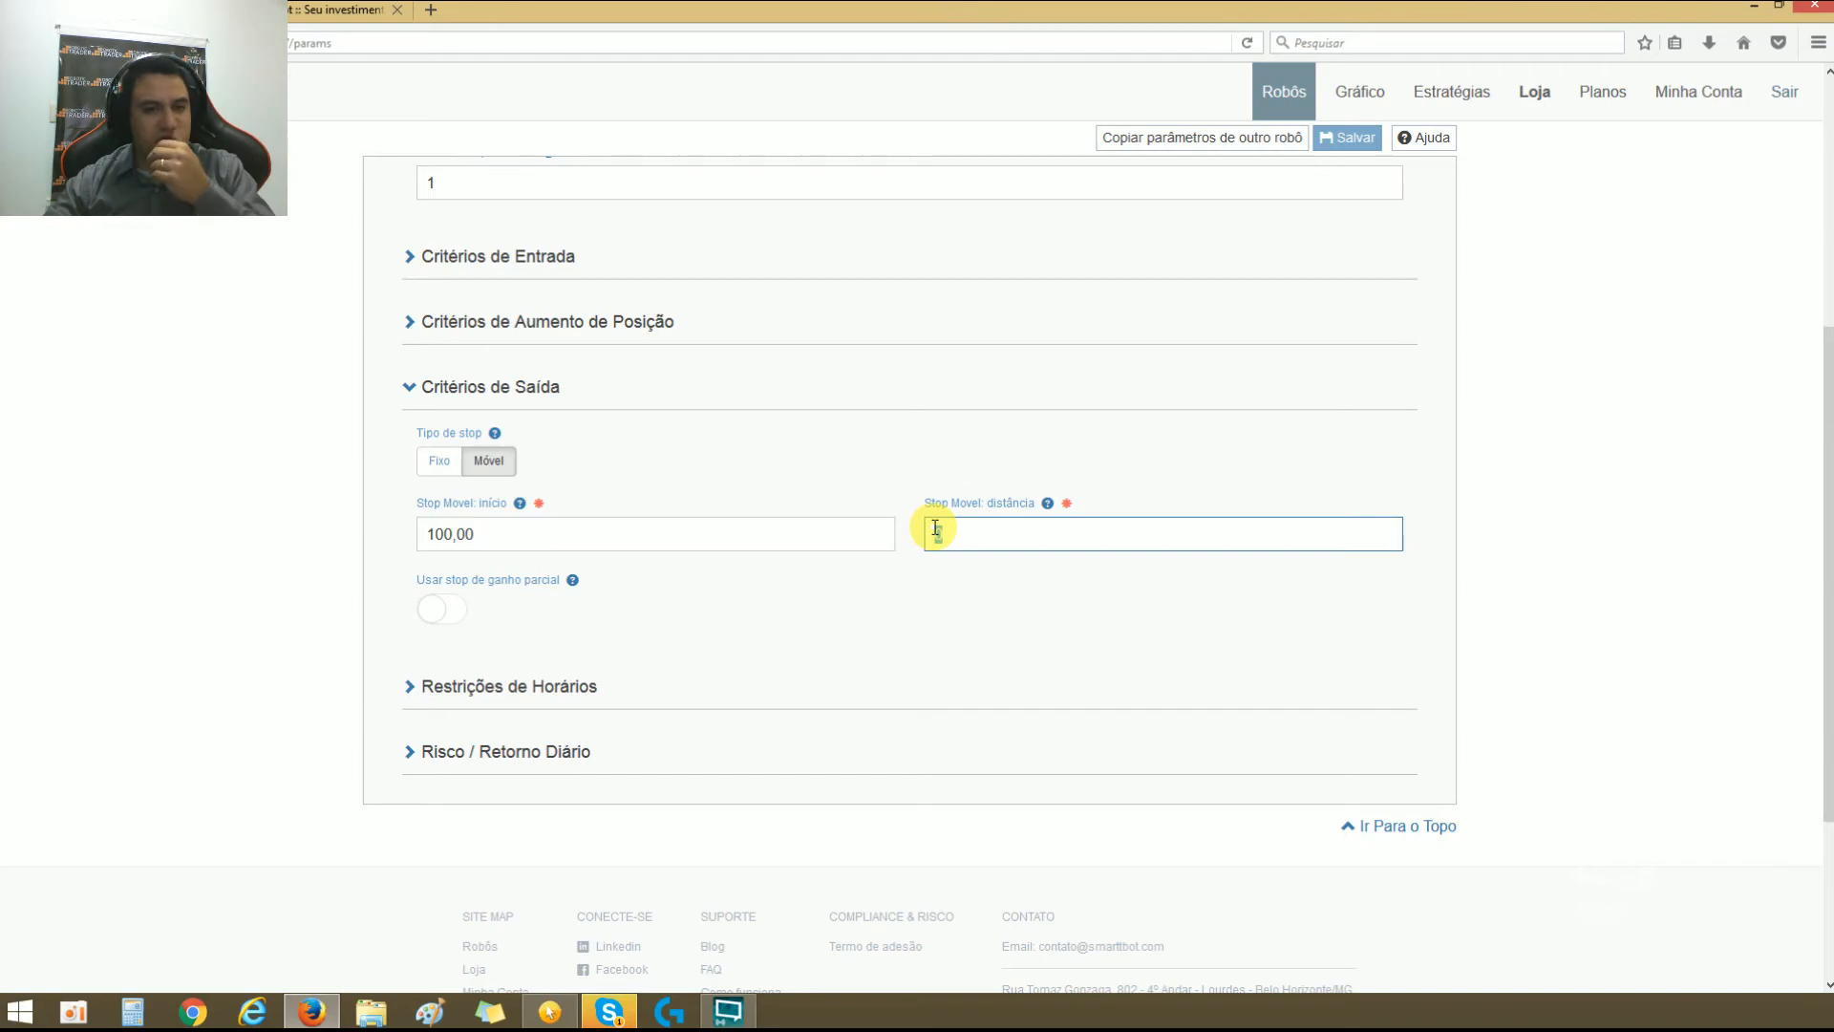
Step: Switch Tipo de stop to Fixo and enter 100,00 for Stop de ganho com ordem a limite
{"action": "left_click", "coordinate": [439, 460]}
{"action": "left_click", "coordinate": [528, 531]}
{"action": "type", "text": "100,00"}
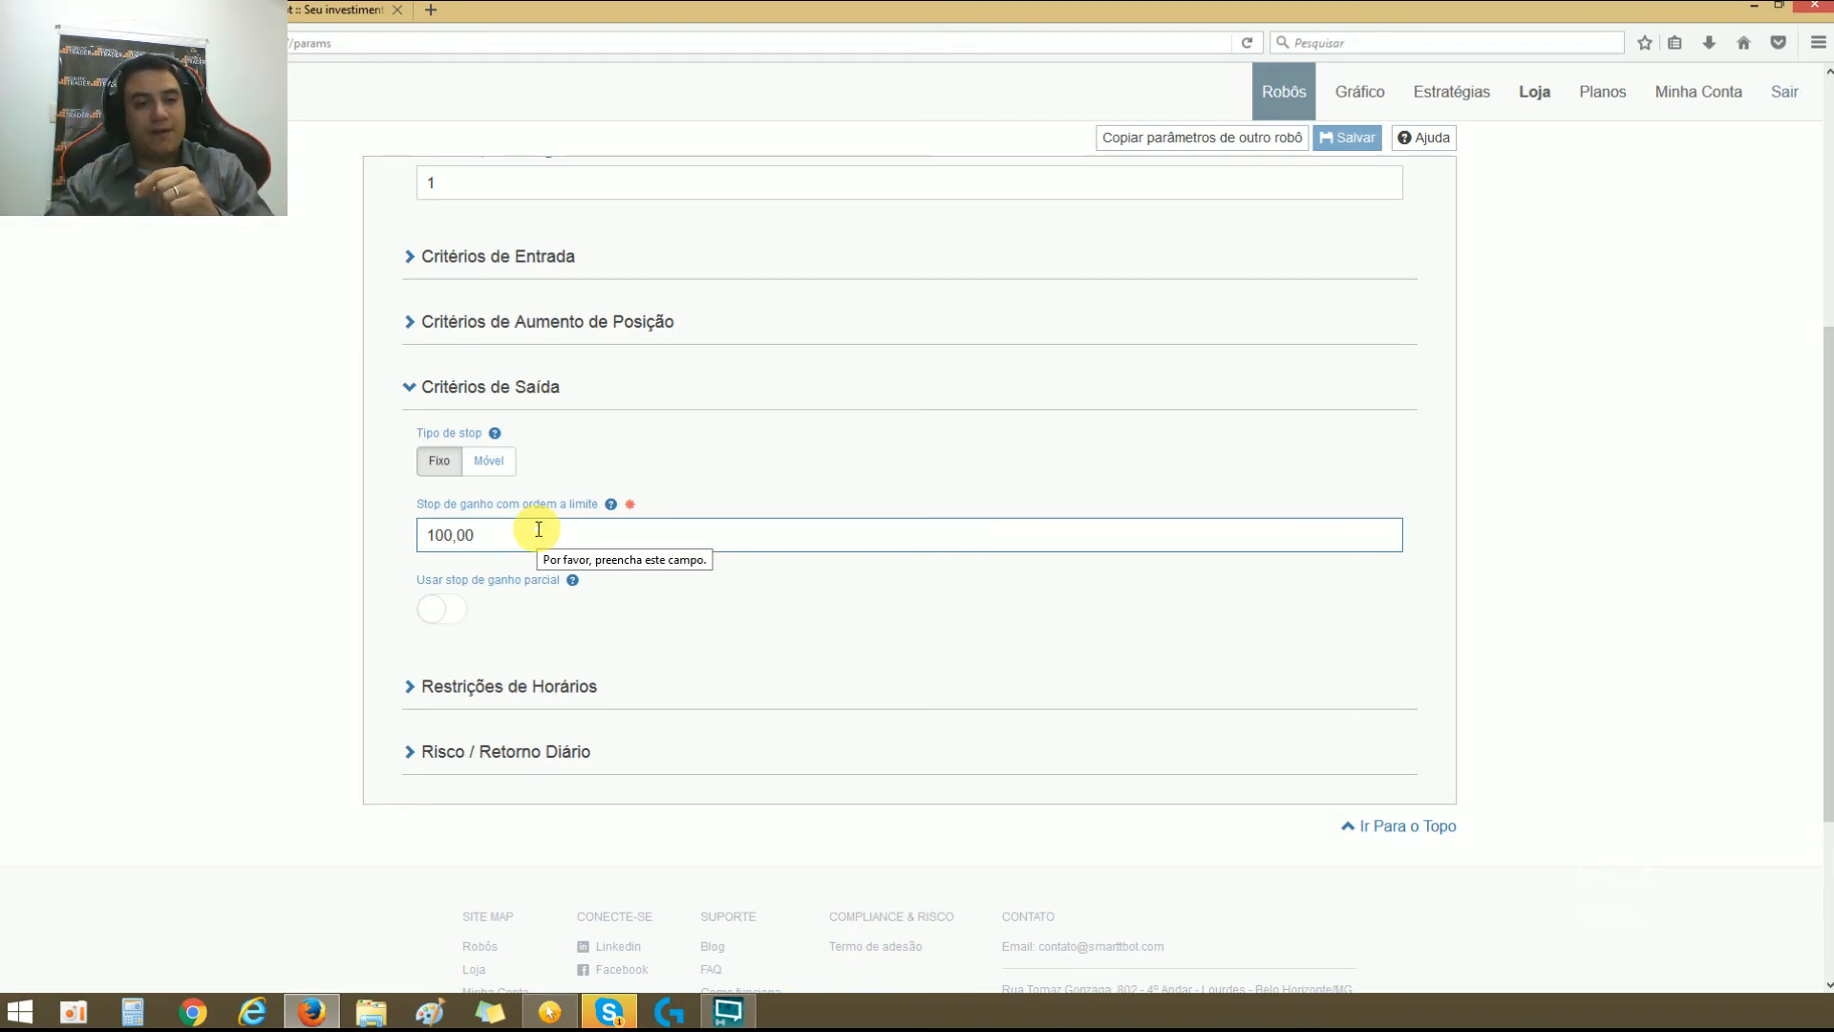
Step: Switch Tipo de stop to Móvel again and enter 100,00 as início and 0 as distância
{"action": "left_click", "coordinate": [492, 460]}
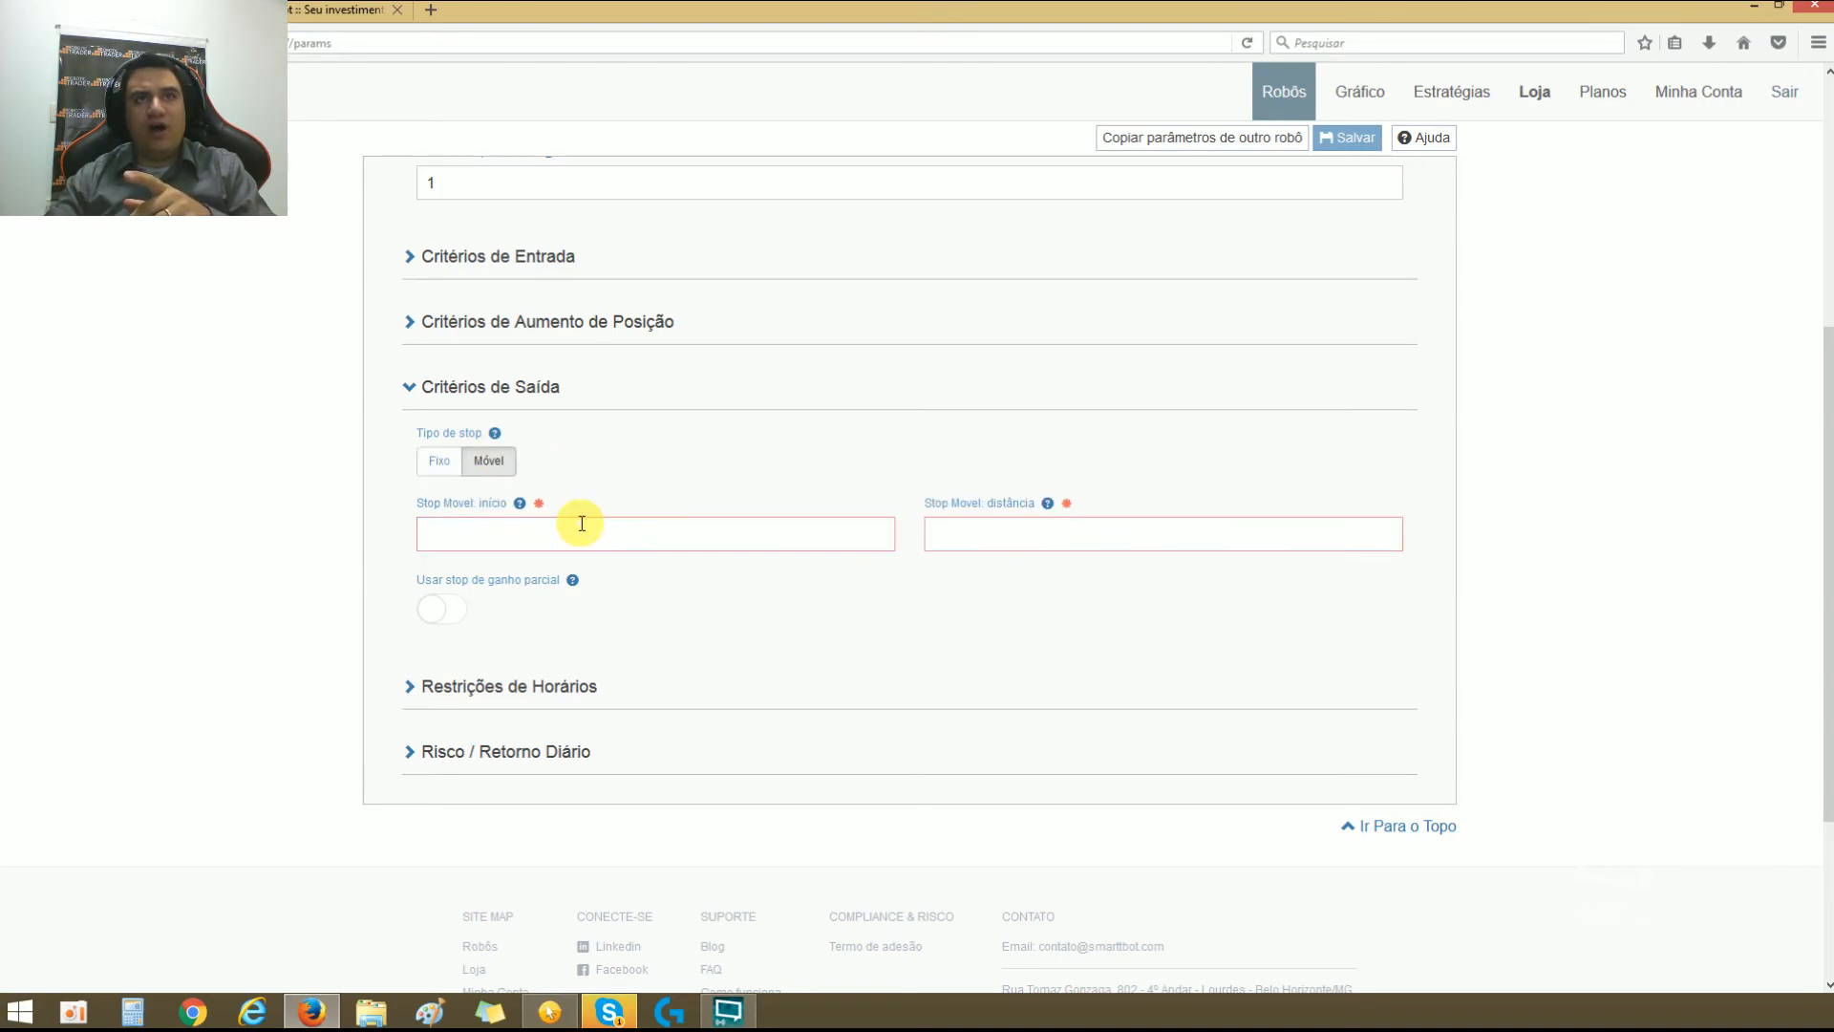
{"action": "left_click", "coordinate": [546, 522]}
{"action": "type", "text": "100,00"}
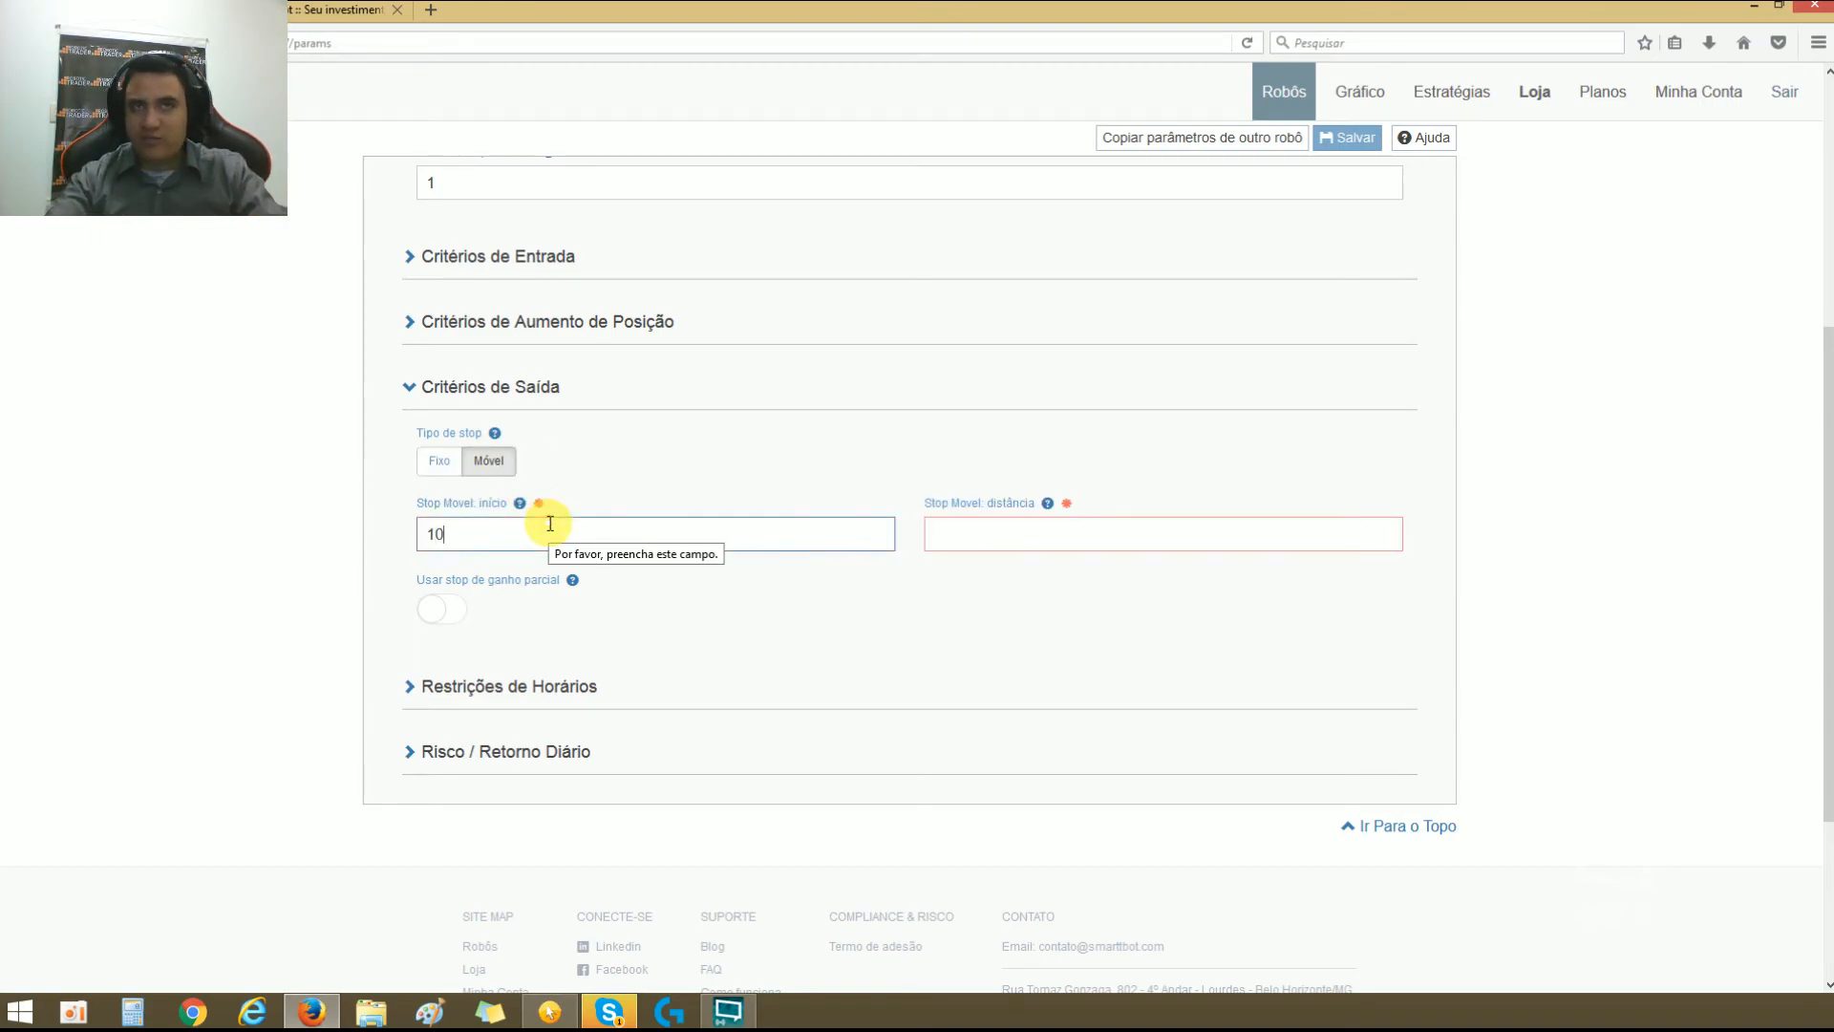
{"action": "left_click", "coordinate": [932, 532]}
{"action": "type", "text": "0"}
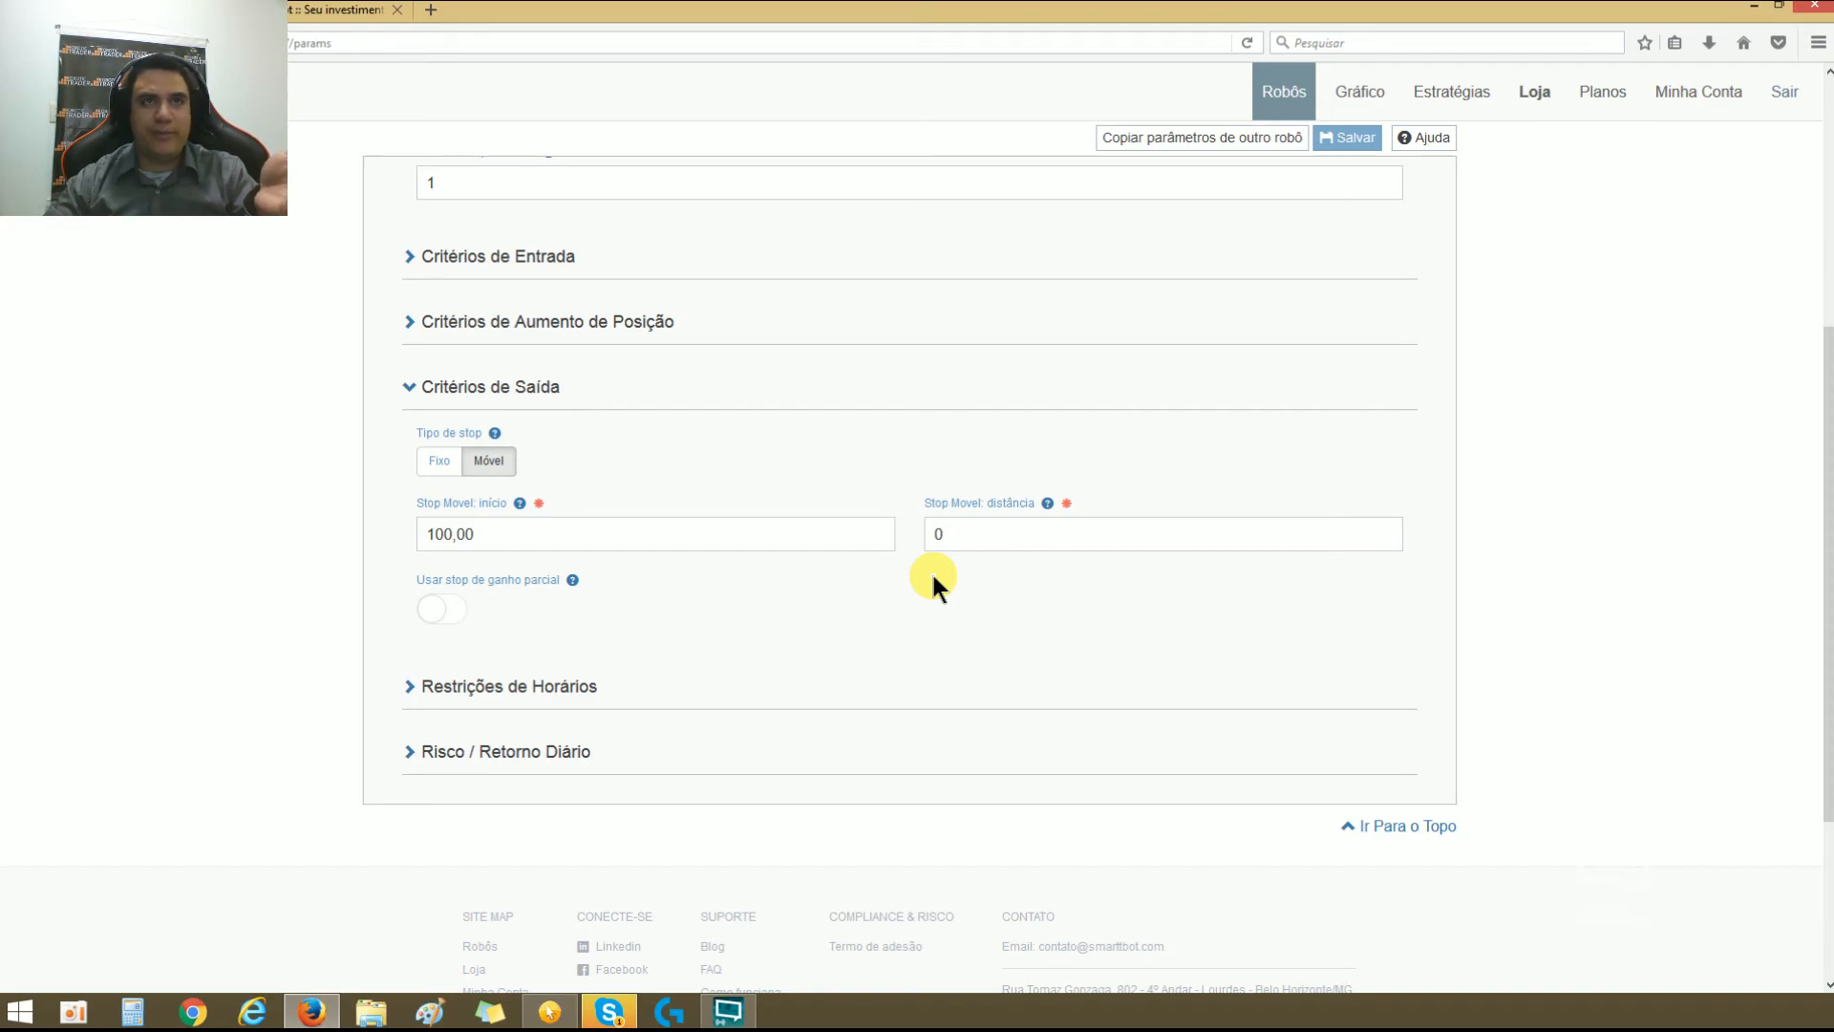
Step: Enable Usar stop de ganho parcial, trying it under both stop types and leaving Tipo de stop on Fixo
{"action": "left_click", "coordinate": [439, 460]}
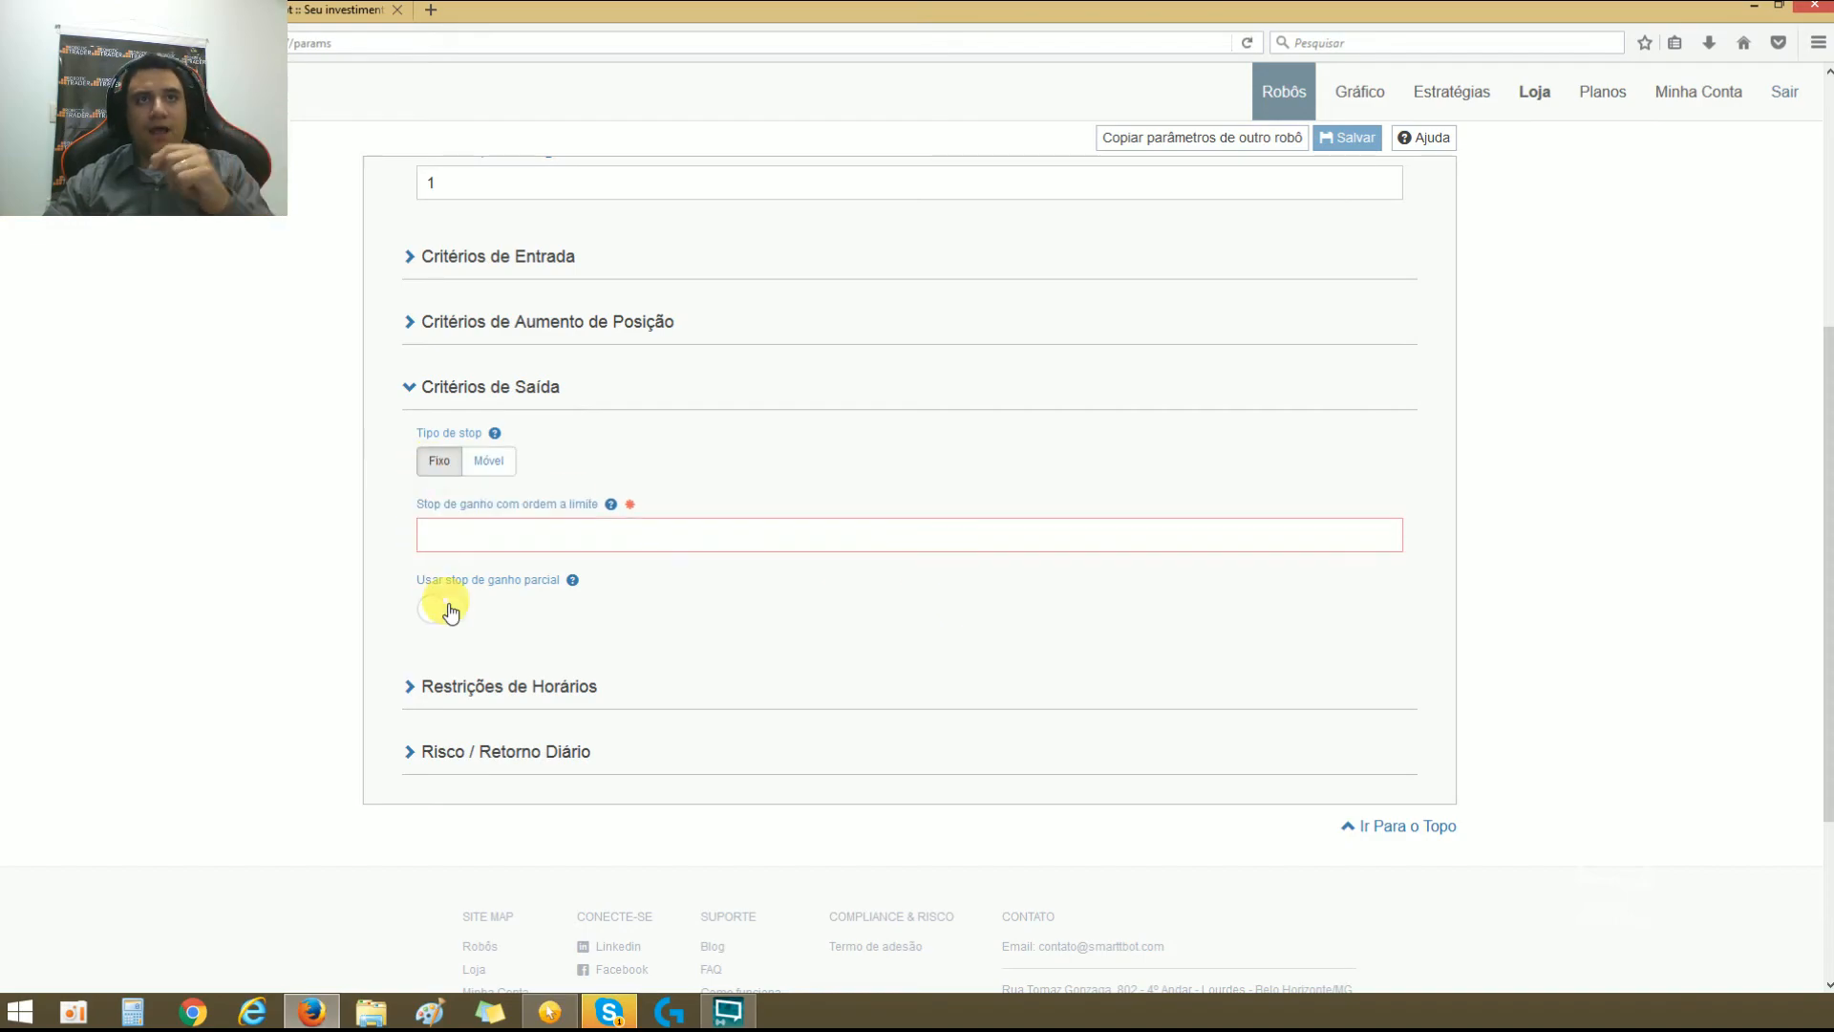
{"action": "left_click", "coordinate": [452, 611]}
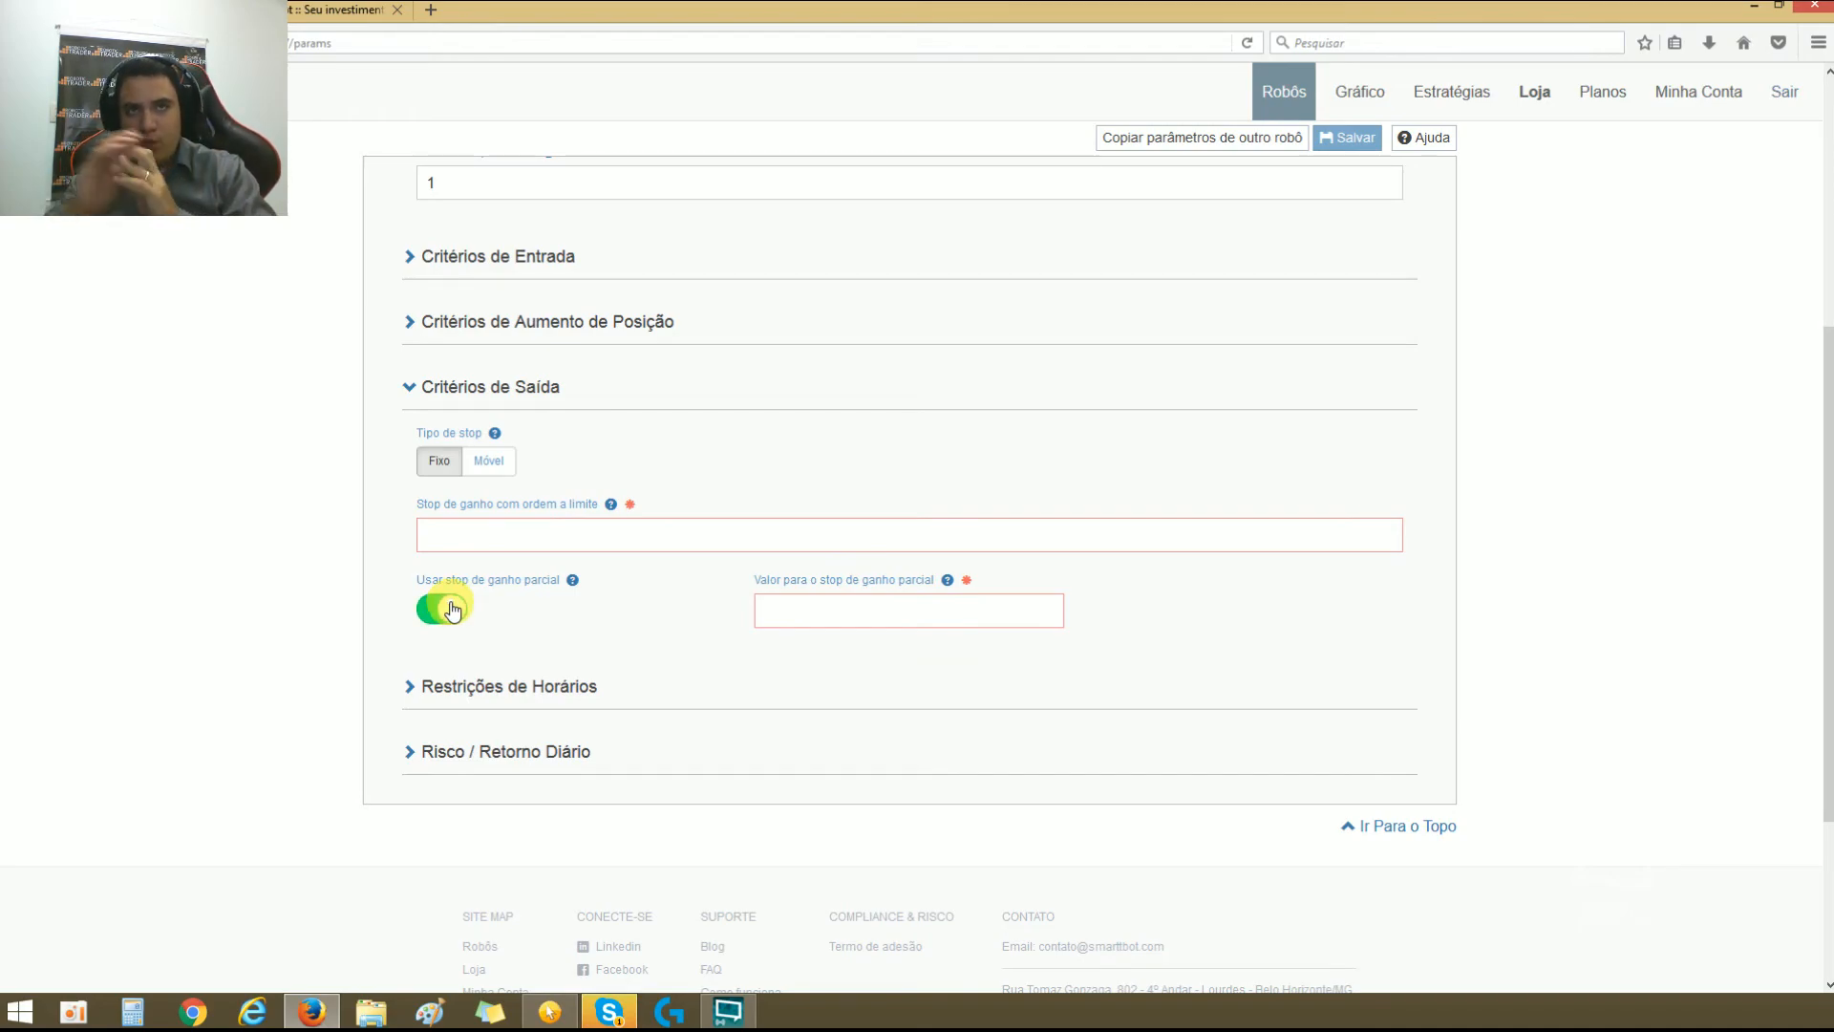
{"action": "left_click", "coordinate": [488, 462]}
{"action": "left_click", "coordinate": [442, 611]}
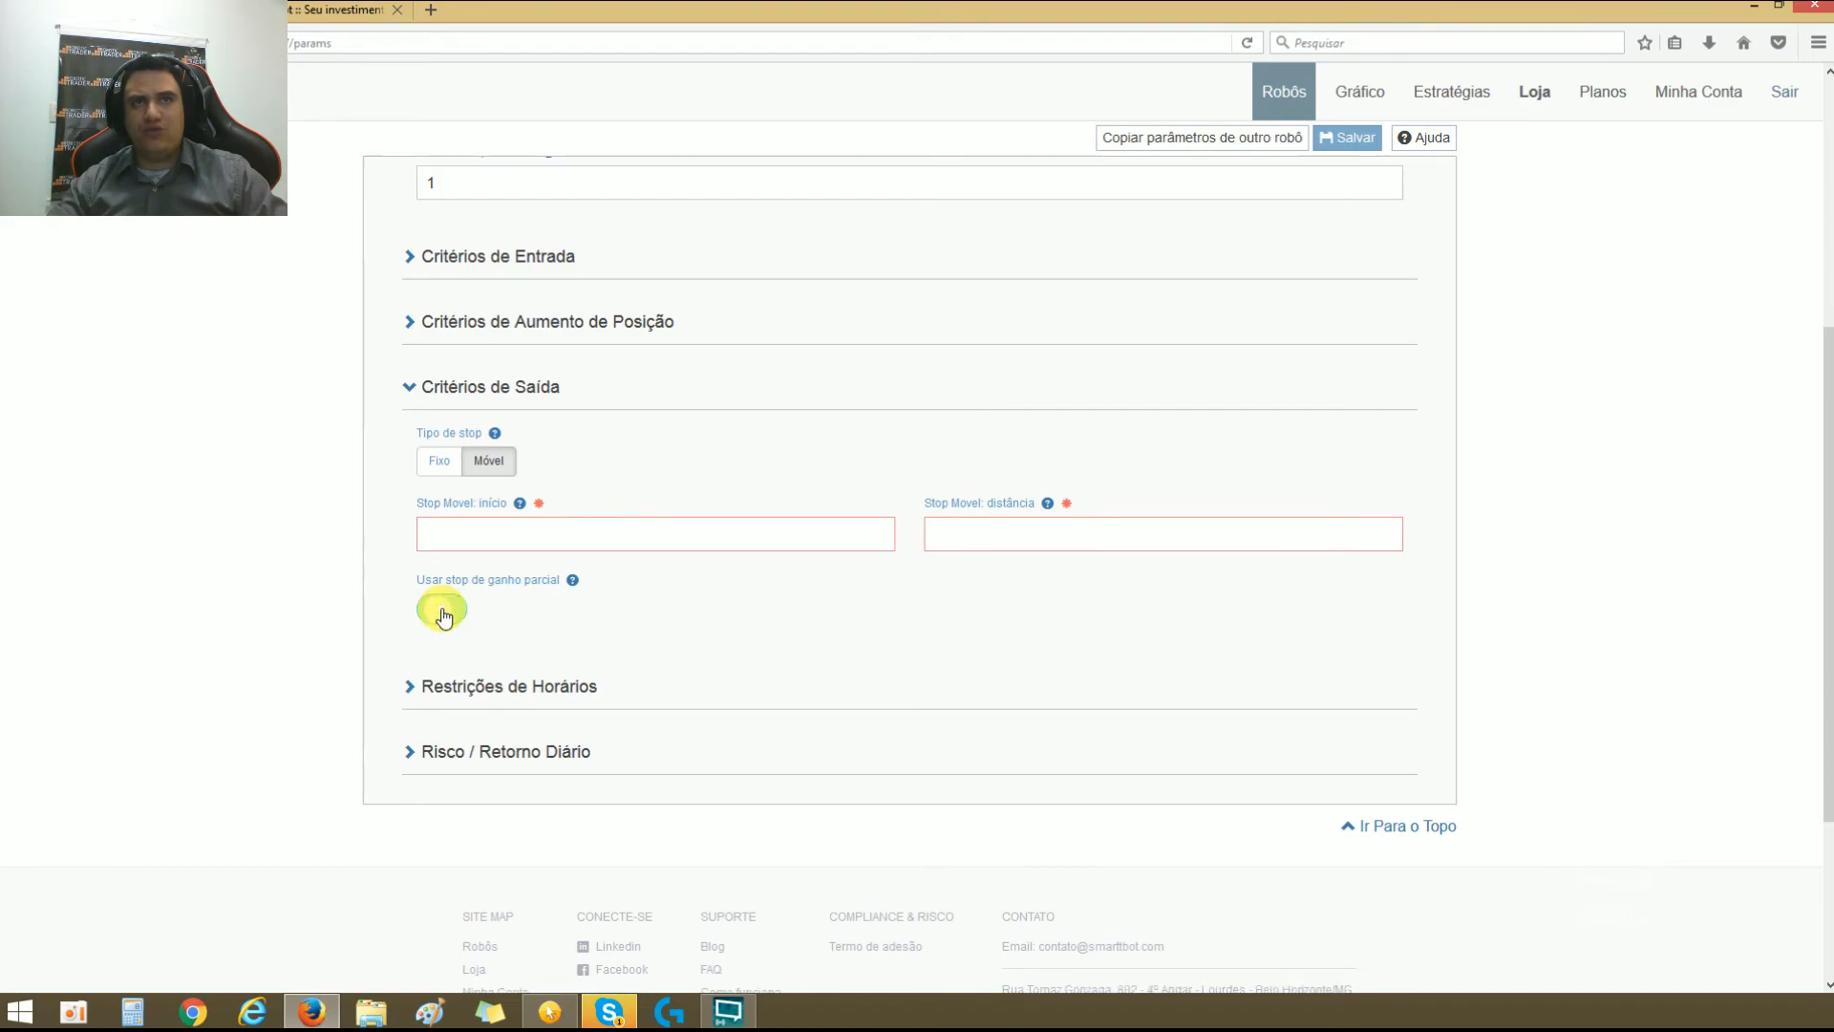
{"action": "left_click", "coordinate": [441, 607]}
{"action": "left_click", "coordinate": [439, 460]}
{"action": "left_click", "coordinate": [593, 616]}
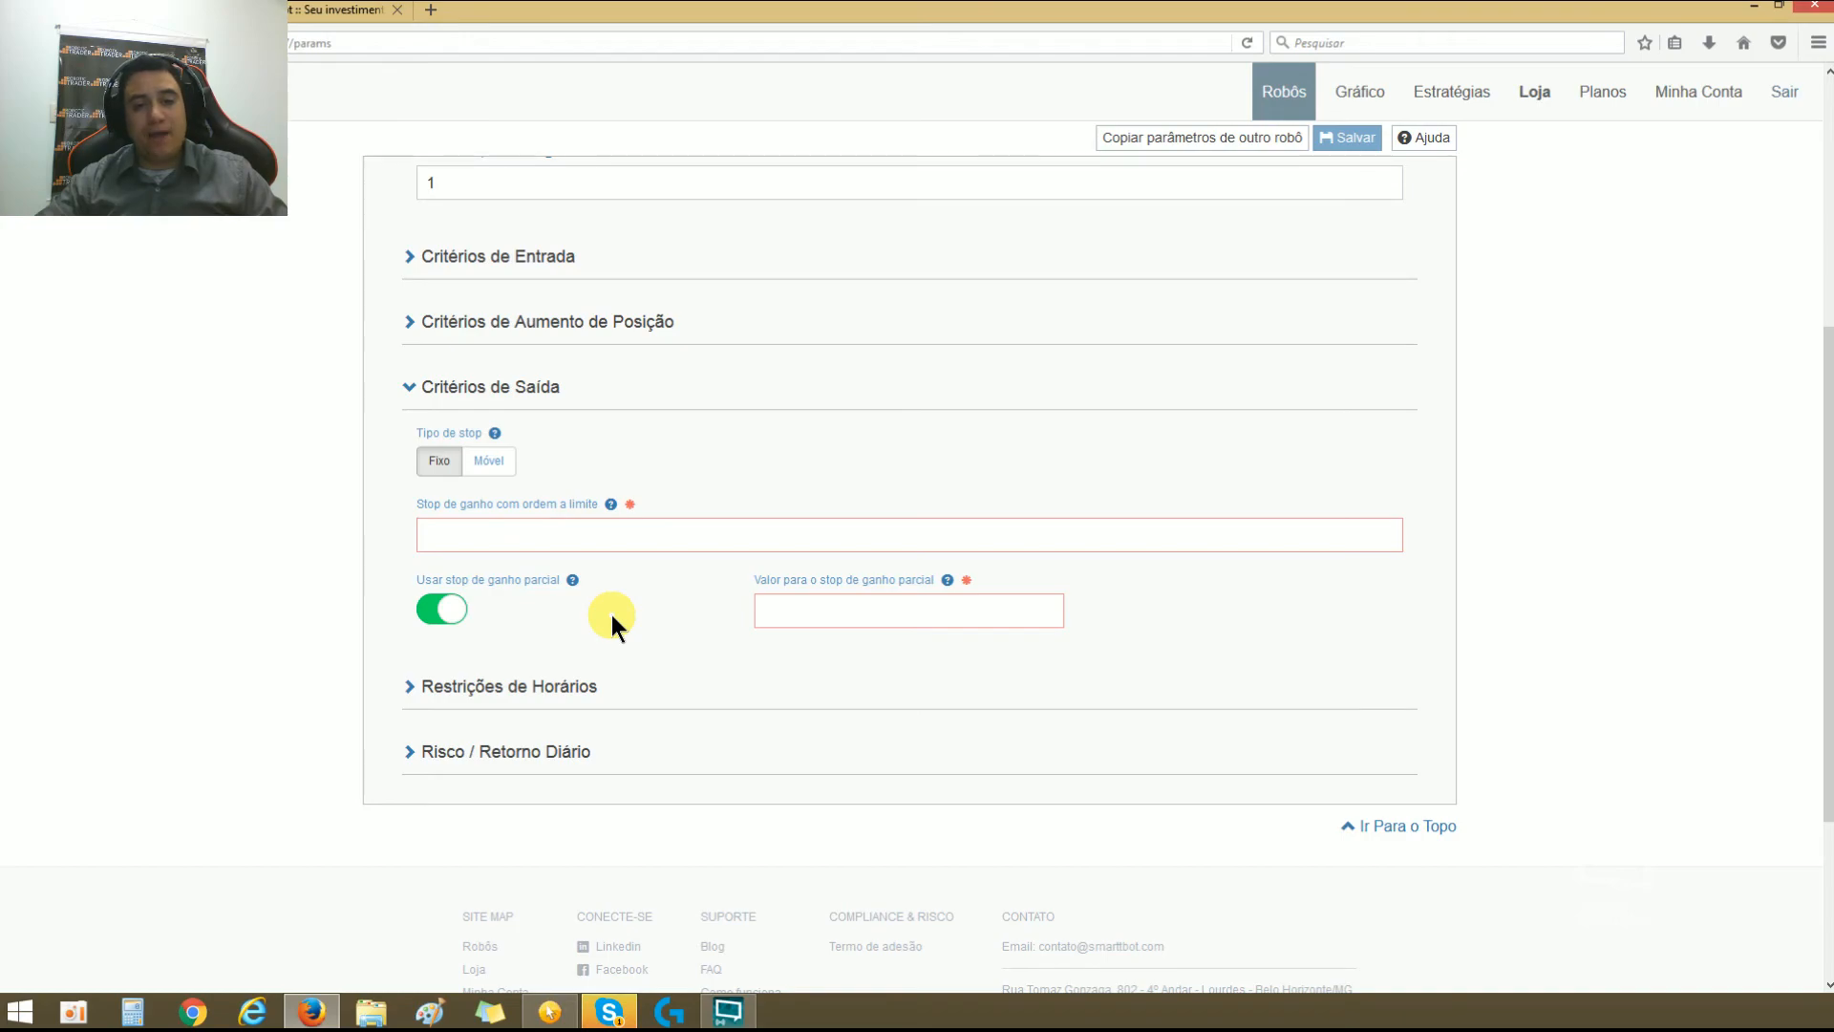
Step: Set Valor para o stop de ganho parcial to 50 and Stop de ganho com ordem a limite to 100,00
{"action": "left_click", "coordinate": [827, 622]}
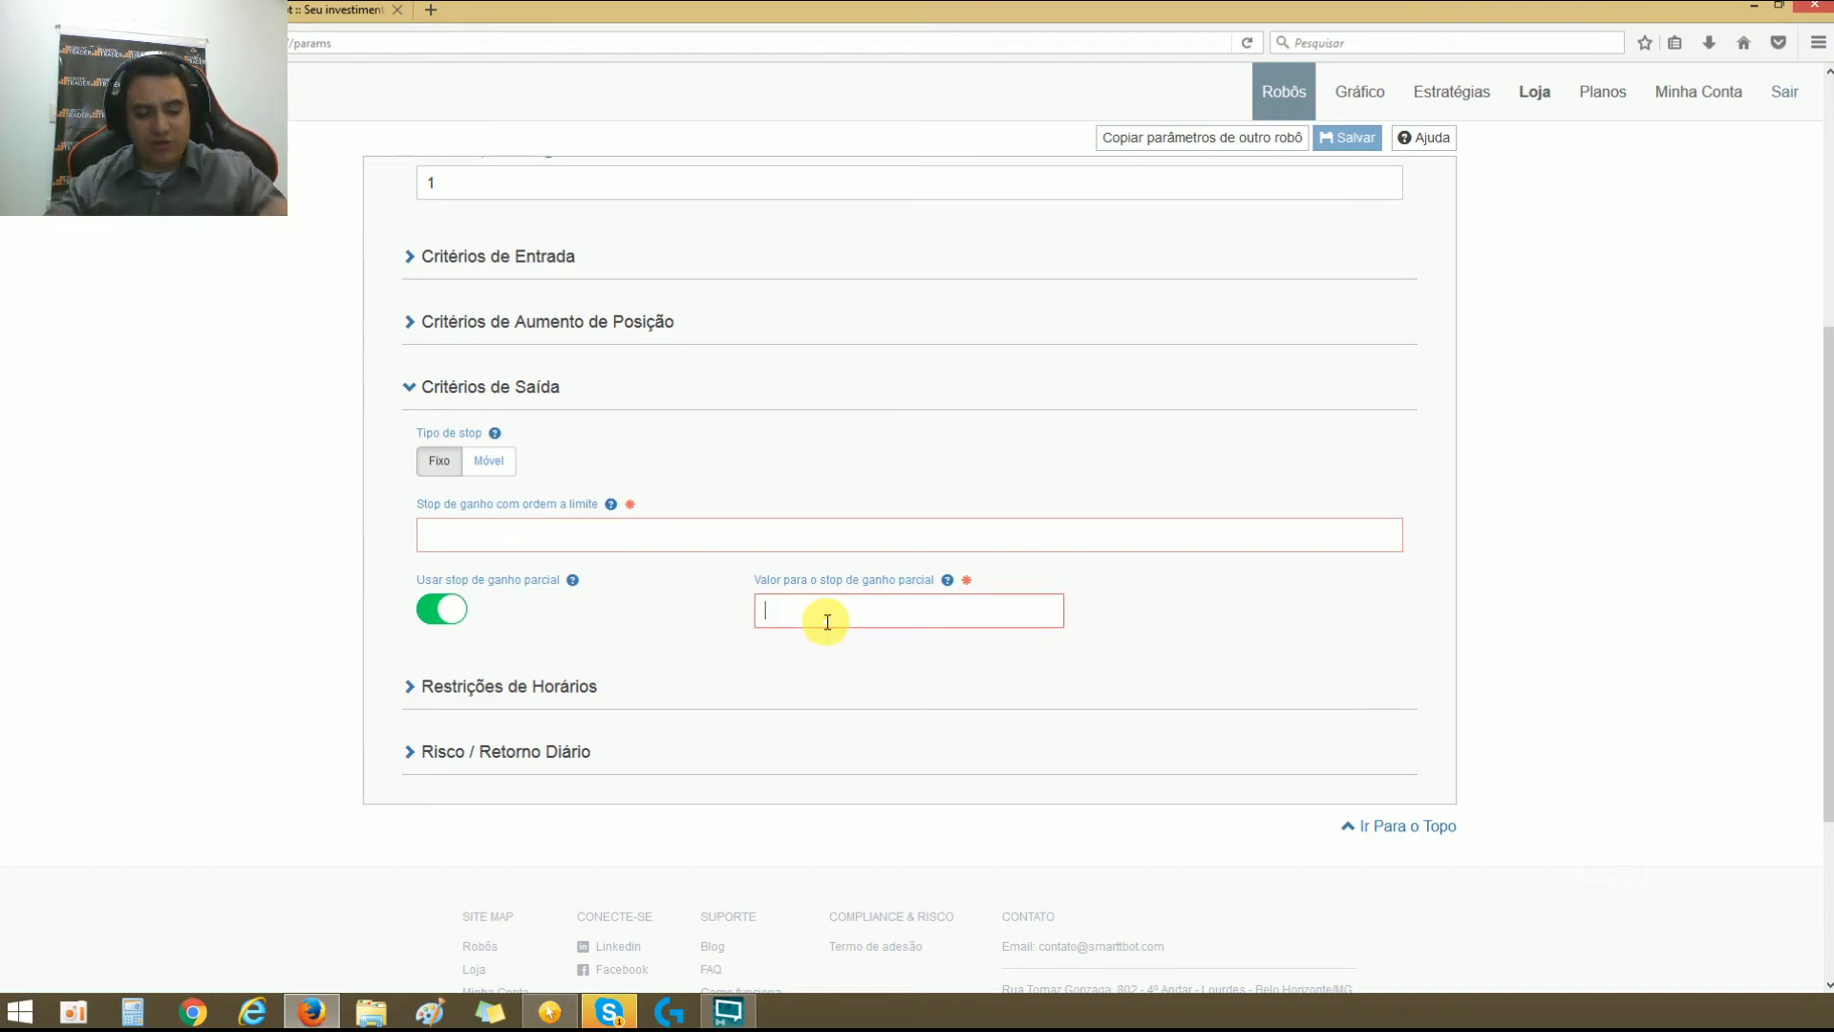
{"action": "type", "text": "50"}
{"action": "left_click", "coordinate": [735, 529]}
{"action": "type", "text": "10,000"}
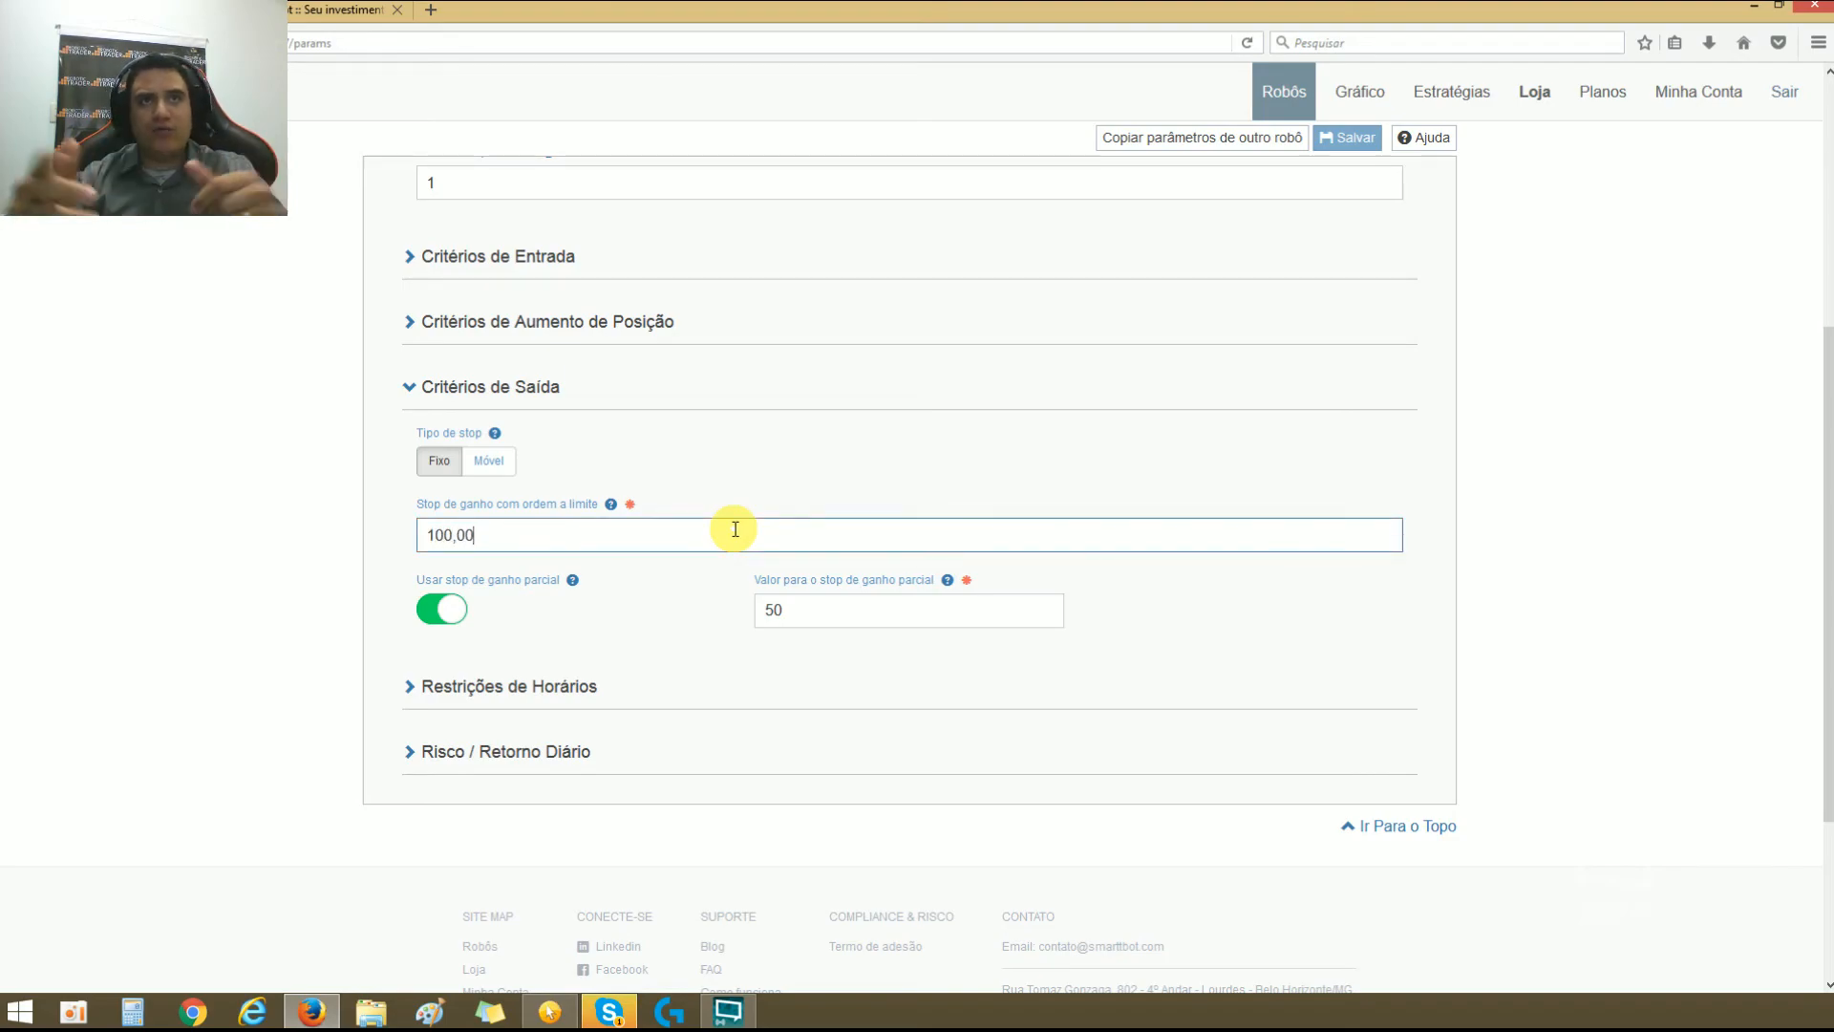
{"action": "double_click", "coordinate": [819, 611]}
{"action": "left_click", "coordinate": [810, 657]}
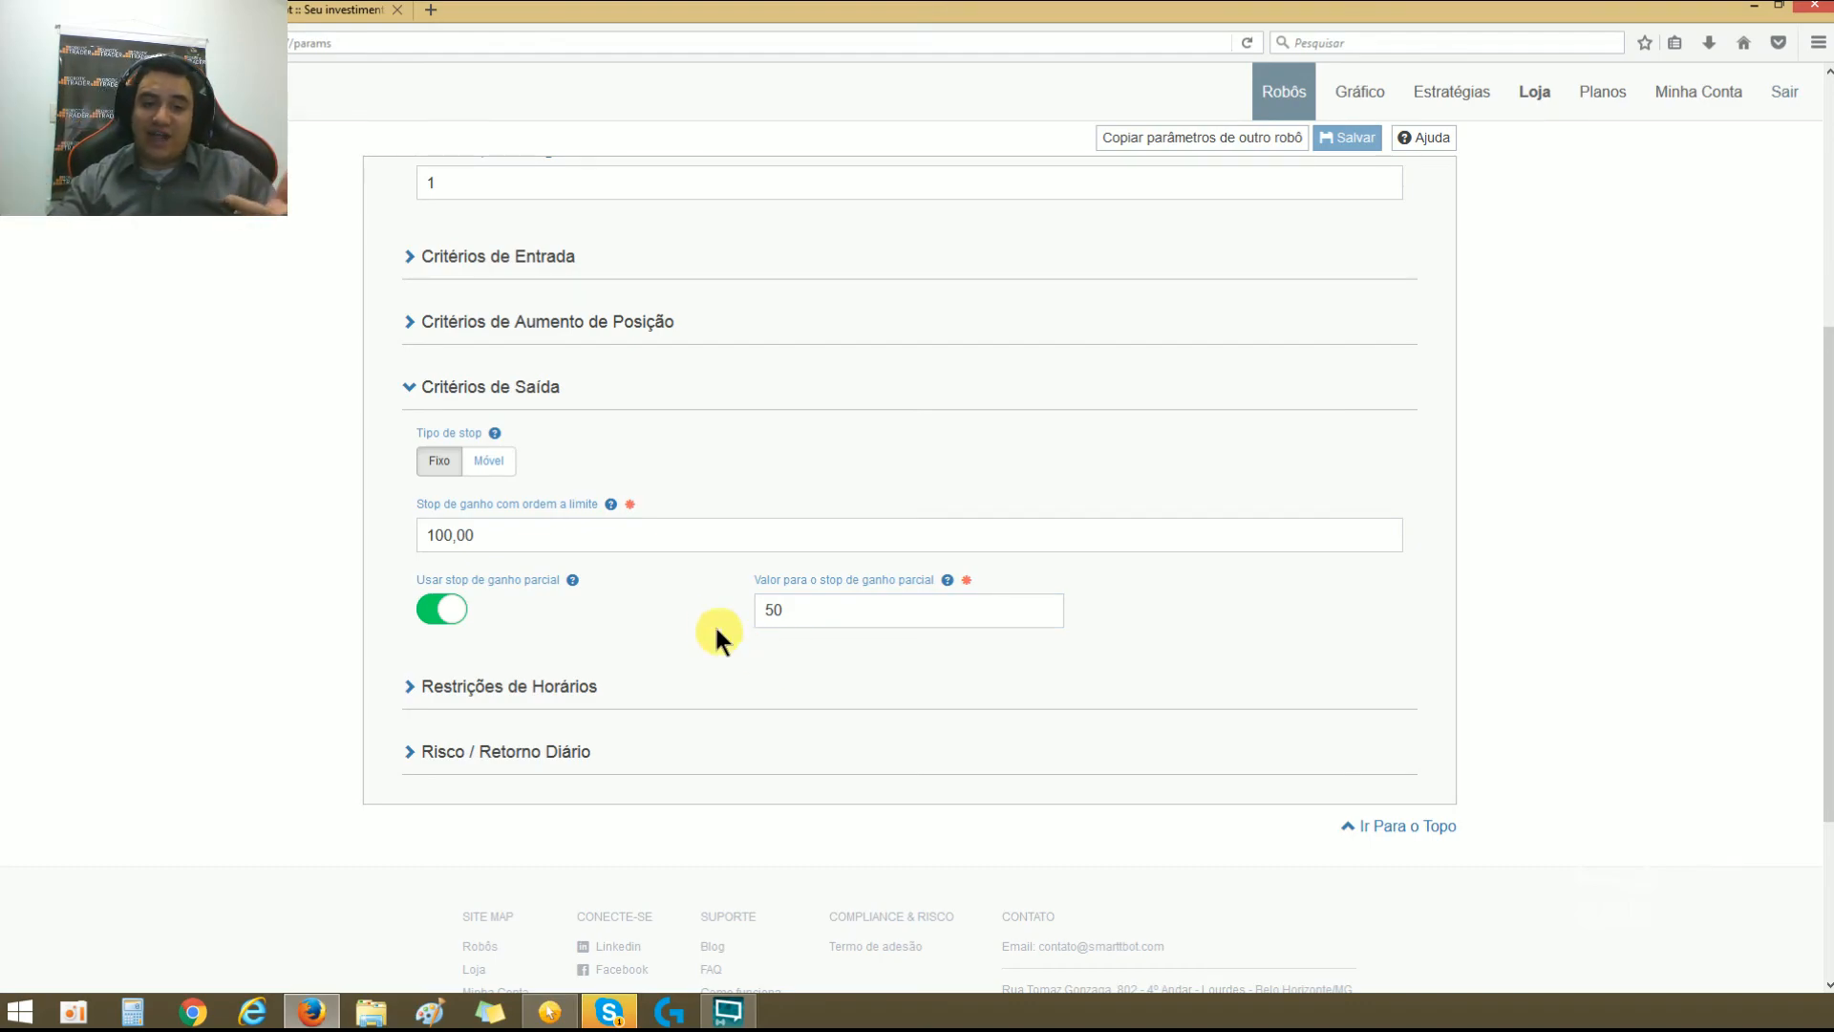
Step: Examine the Stop de ganho com ordem a limite and partial gain stop values under Critérios de Saída
{"action": "double_click", "coordinate": [703, 538]}
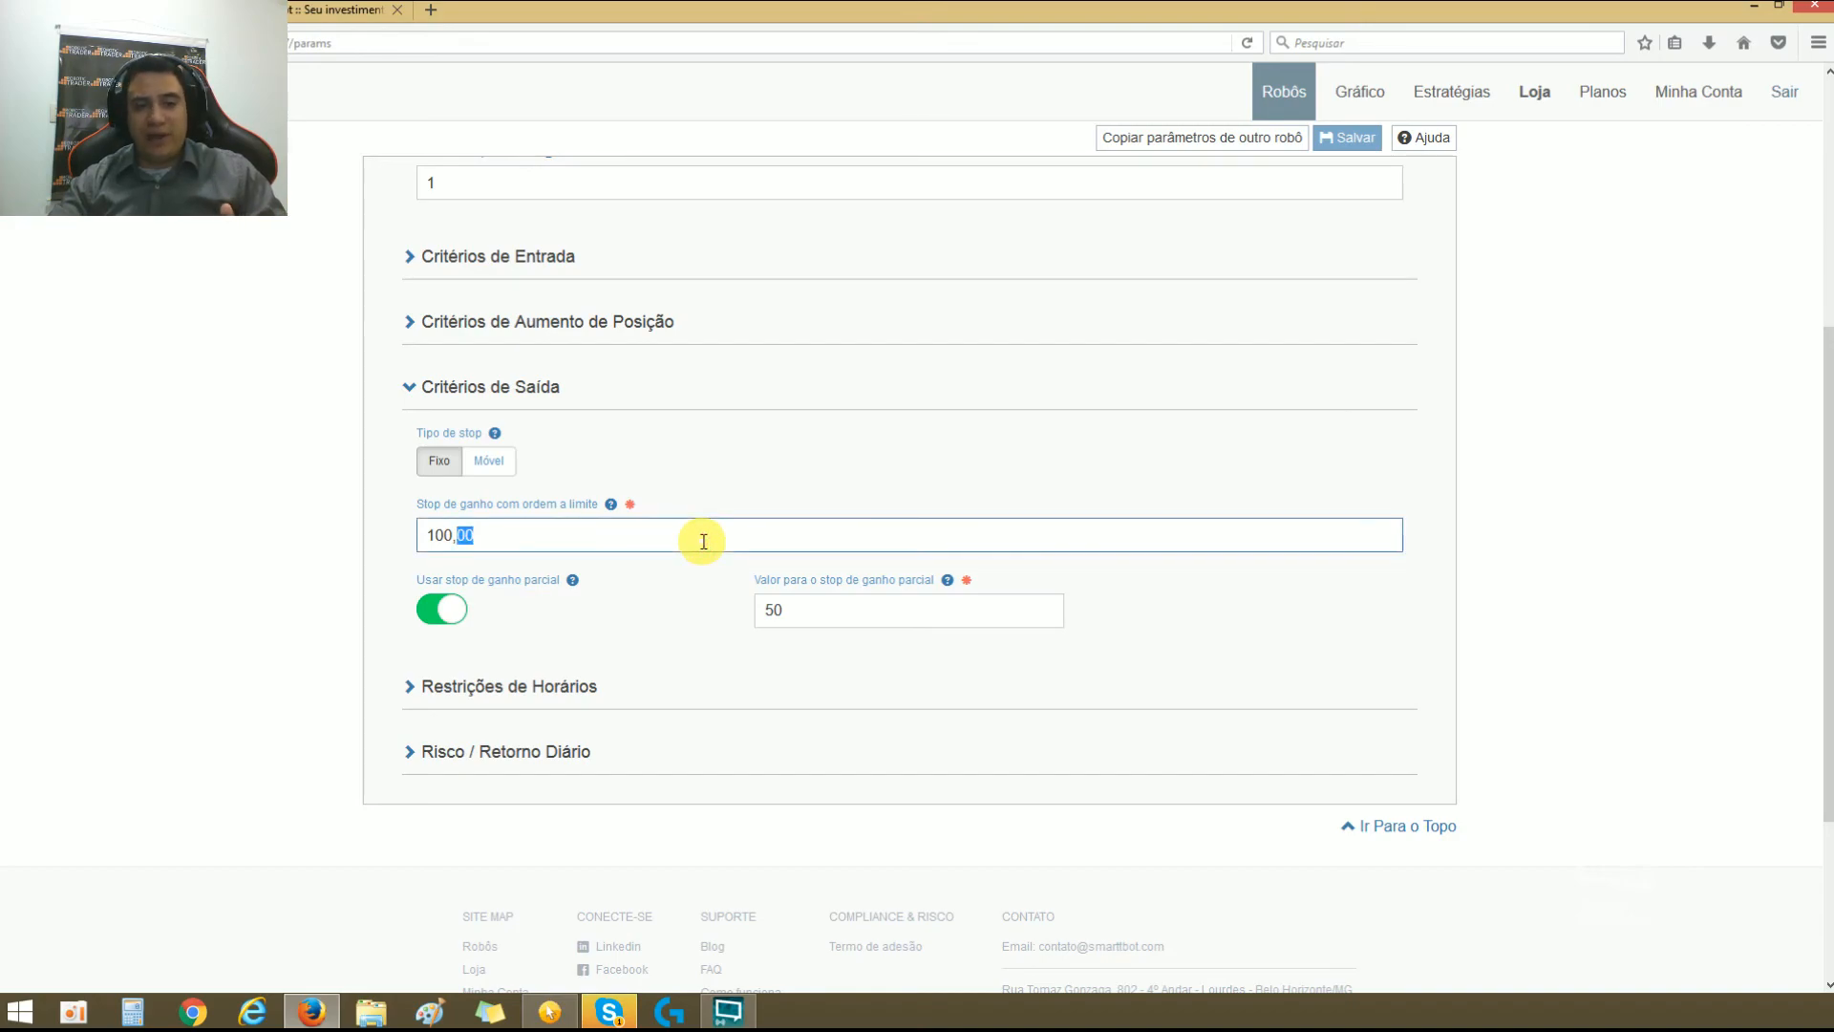
{"action": "double_click", "coordinate": [811, 610]}
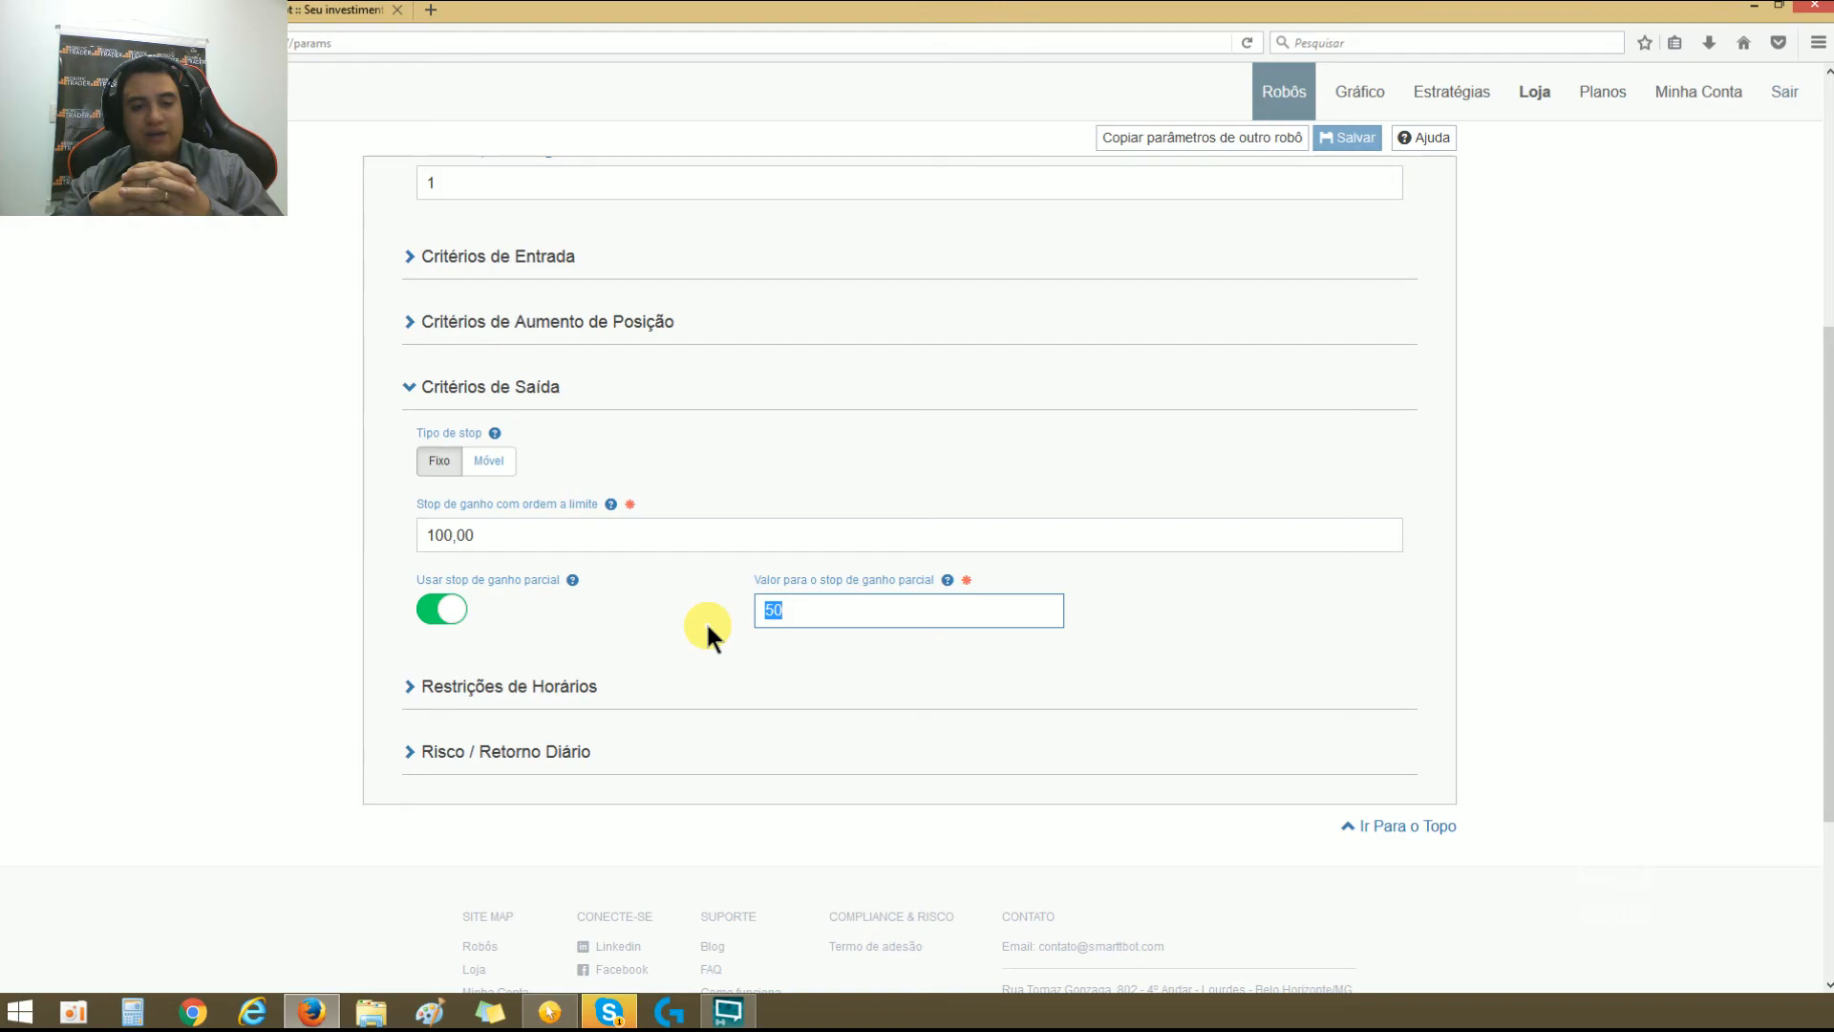
{"action": "left_click", "coordinate": [478, 534]}
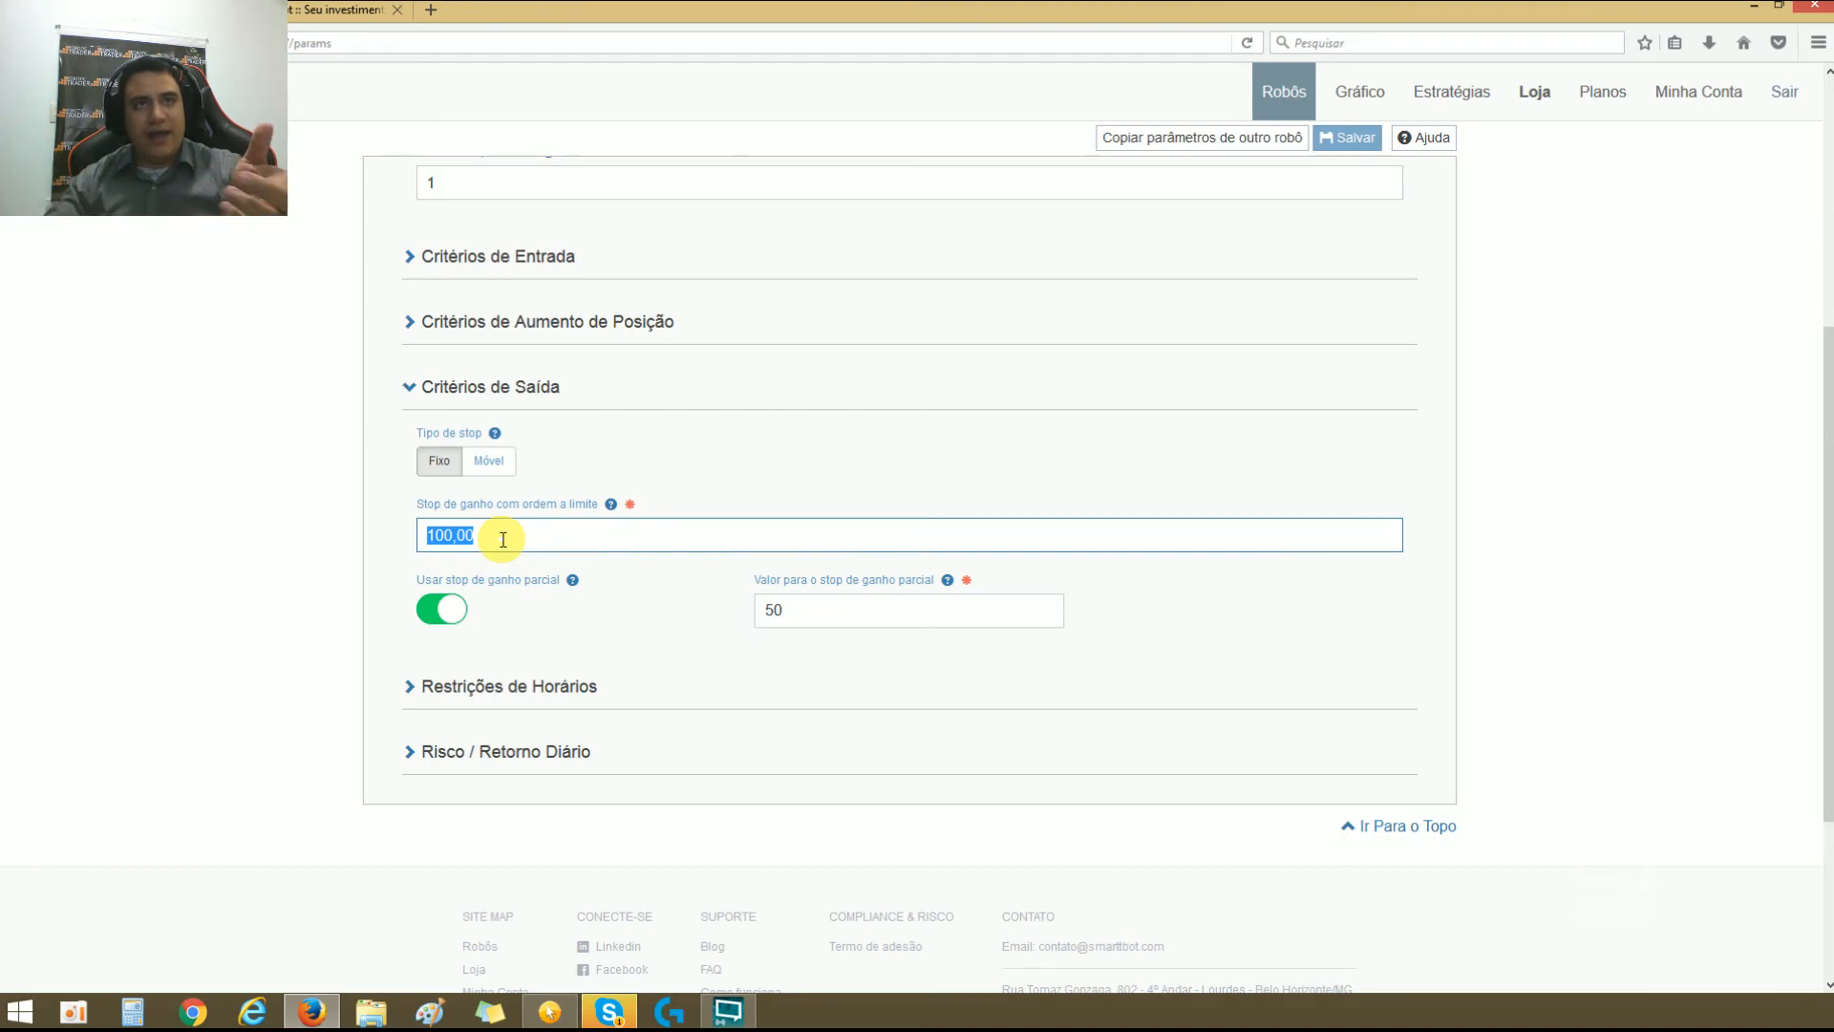
{"action": "left_click", "coordinate": [811, 598]}
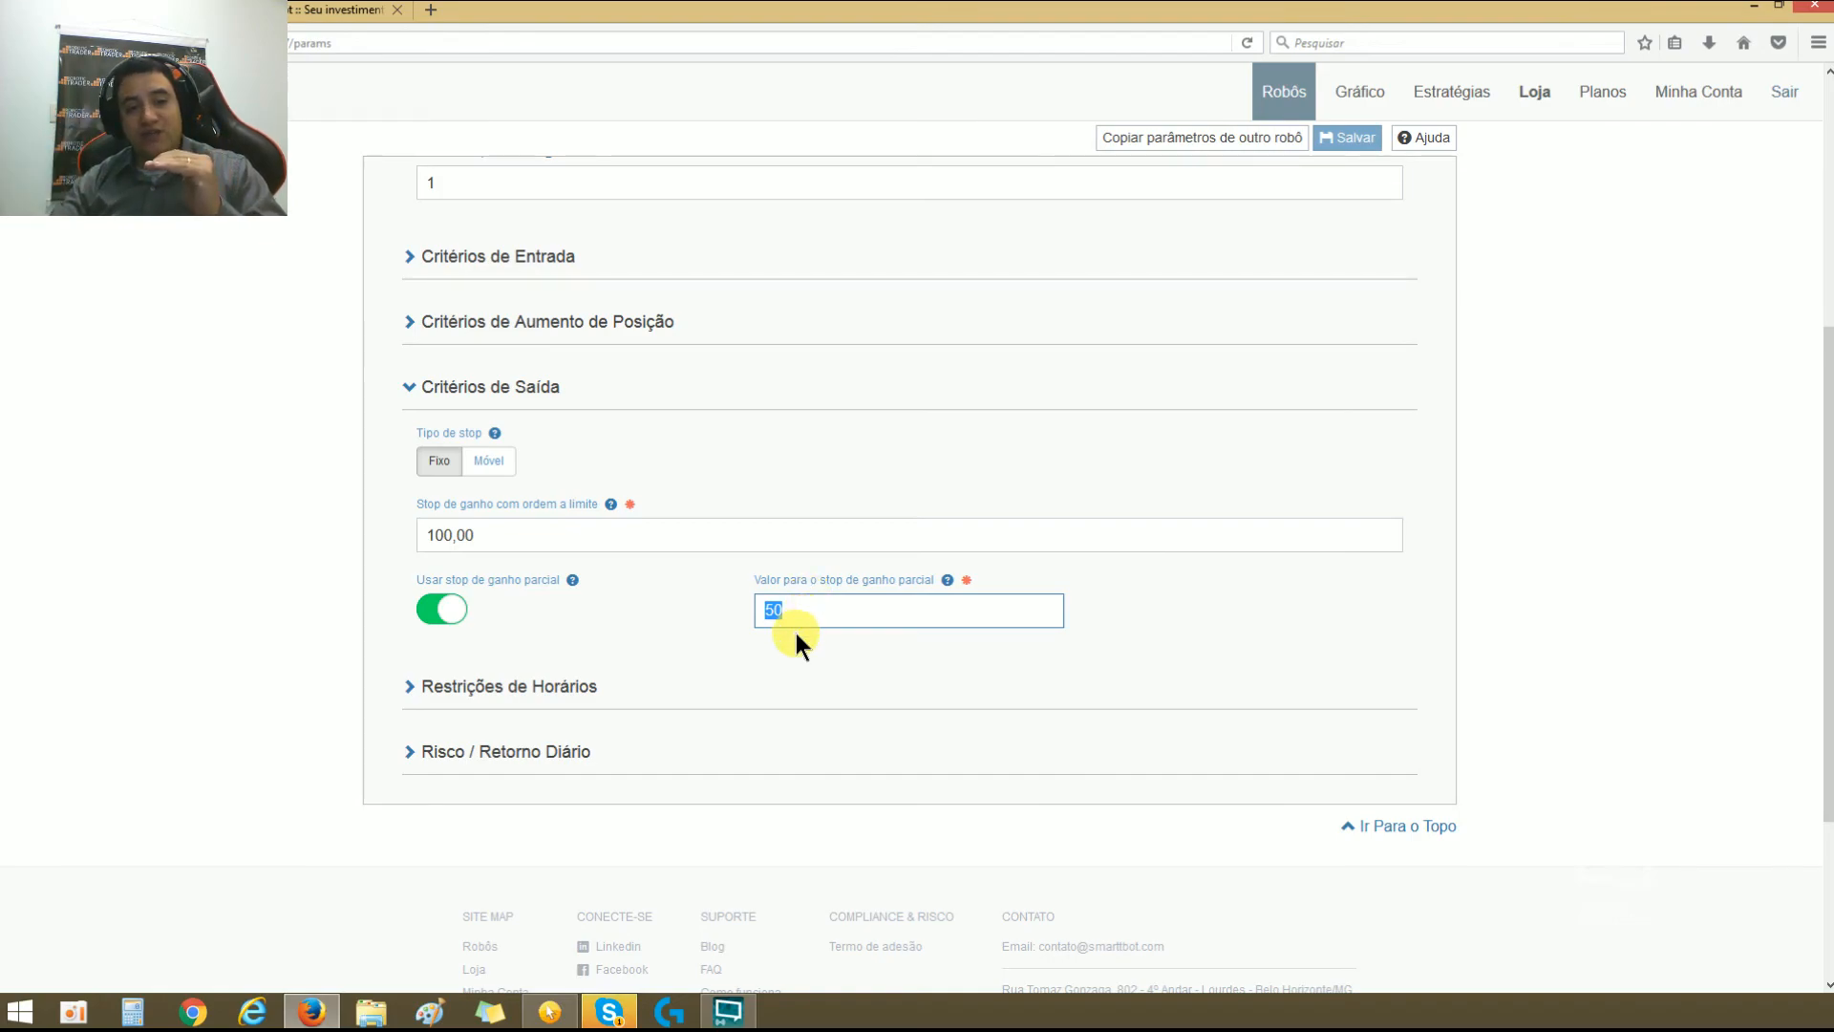
{"action": "double_click", "coordinate": [892, 615]}
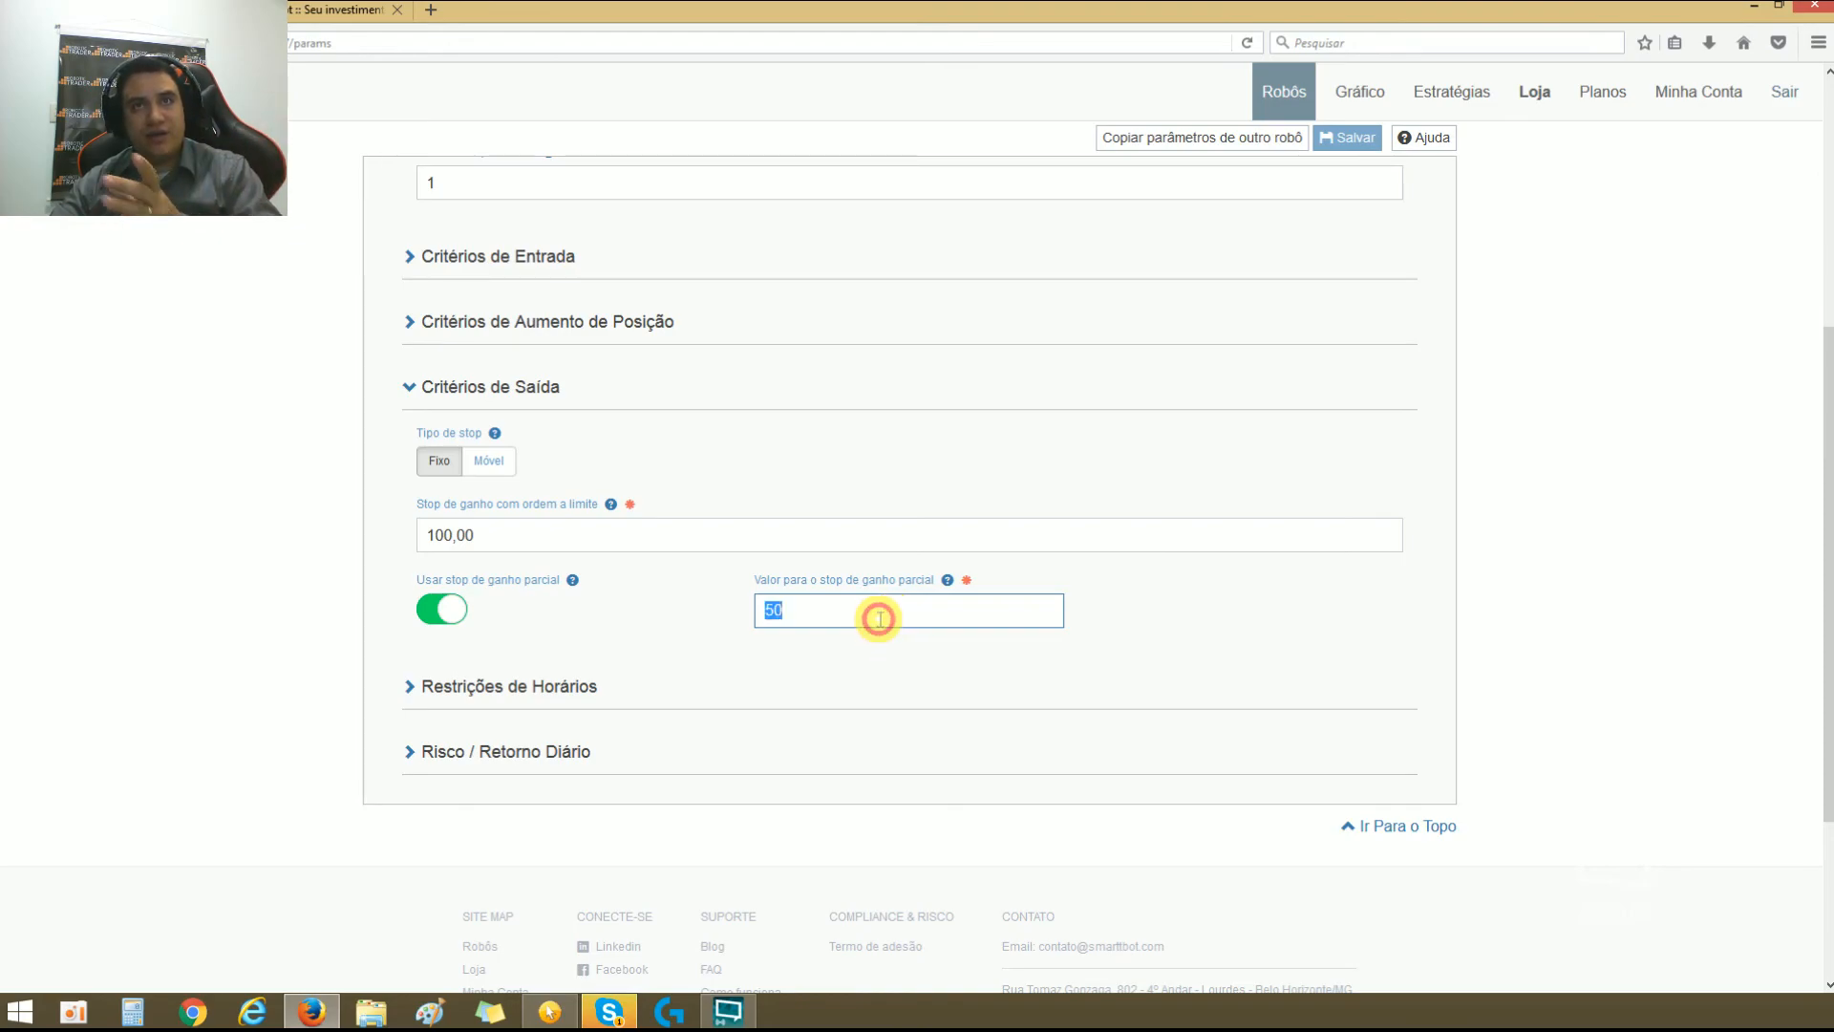
{"action": "triple_click", "coordinate": [646, 534]}
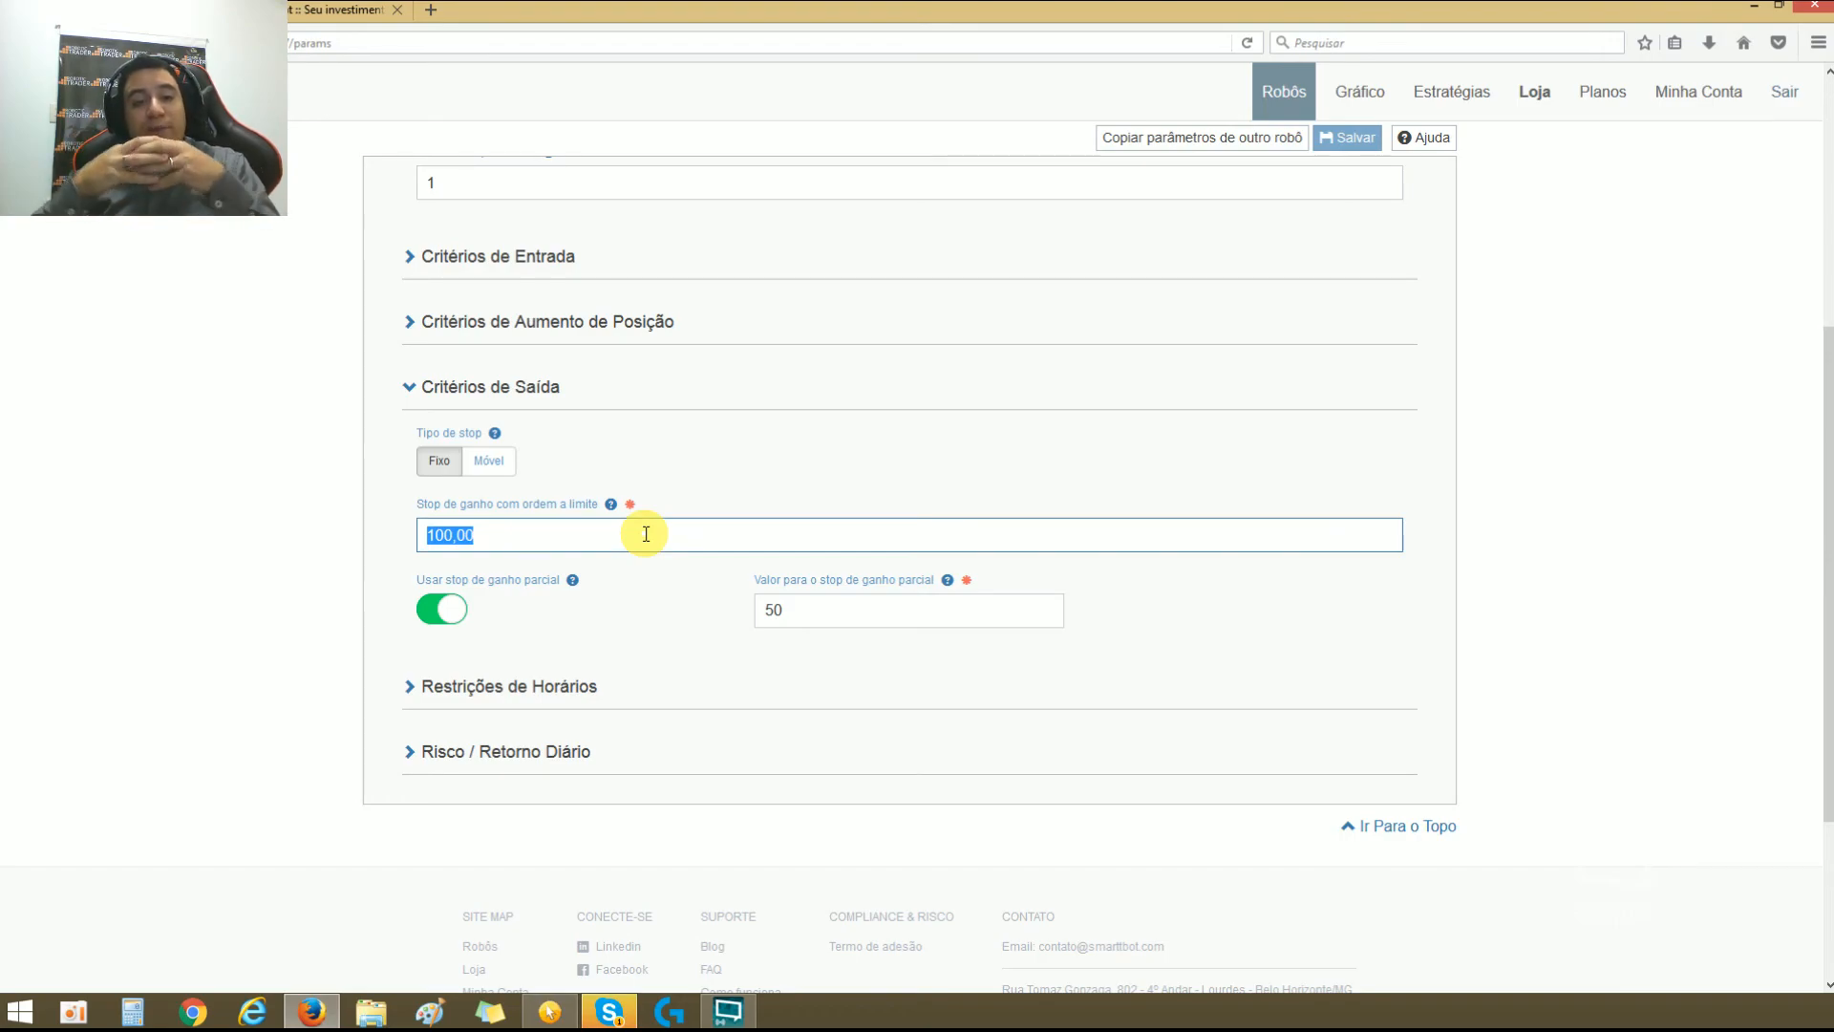
{"action": "left_click", "coordinate": [810, 489]}
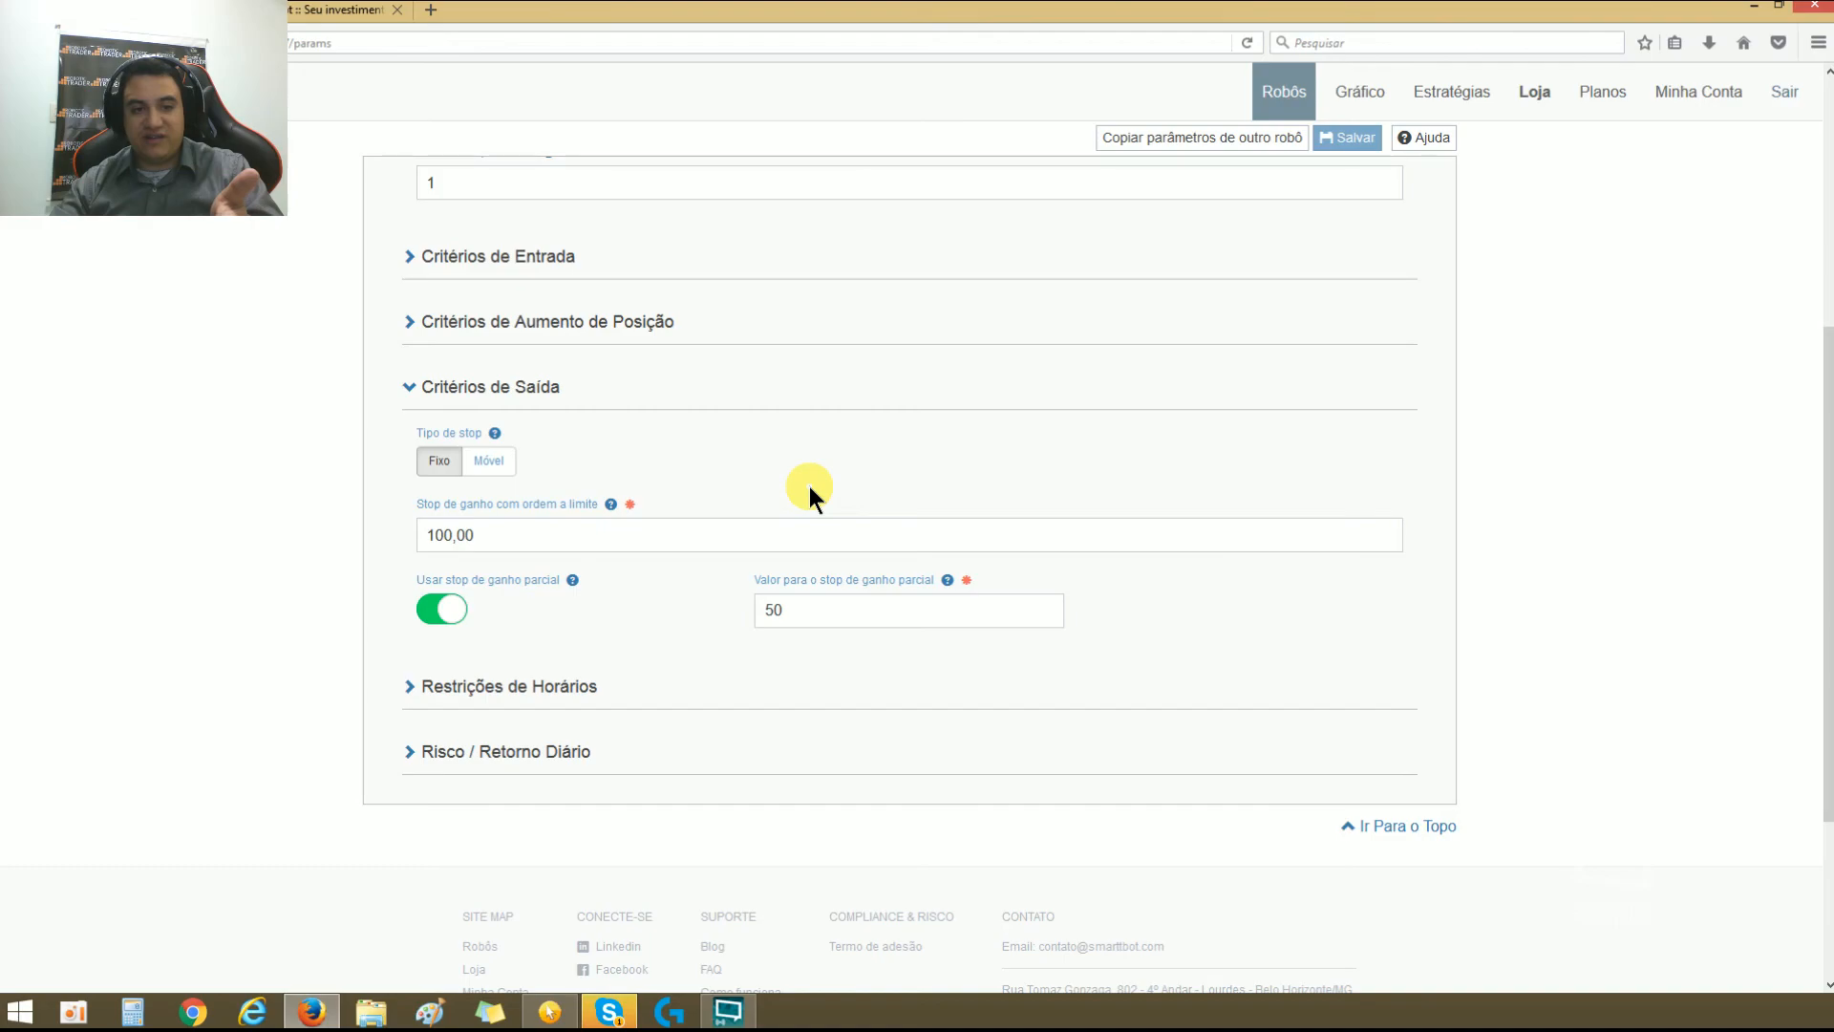
Step: Compare the partial gain stop fields under Tipo de stop Móvel and Fixo, ending on Fixo
{"action": "left_click", "coordinate": [506, 464]}
{"action": "left_click", "coordinate": [605, 610]}
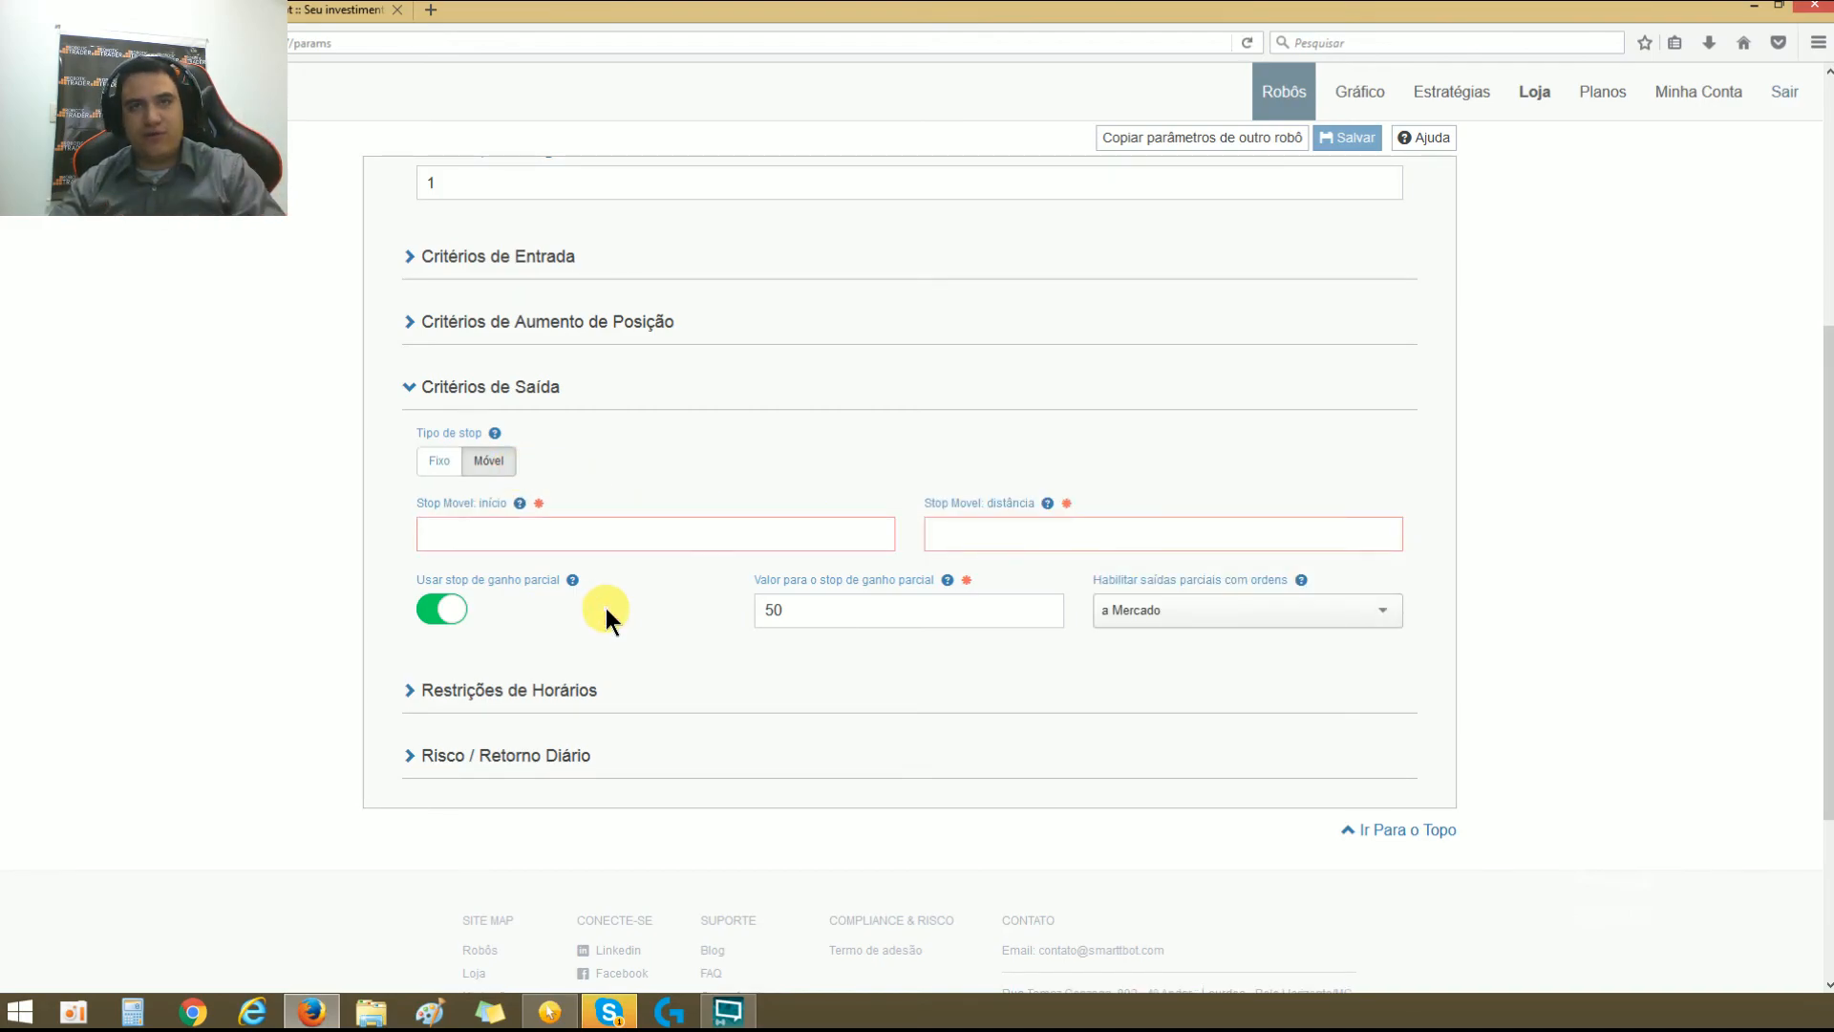
{"action": "left_click", "coordinate": [439, 463]}
{"action": "left_click", "coordinate": [503, 474]}
{"action": "left_click", "coordinate": [434, 466]}
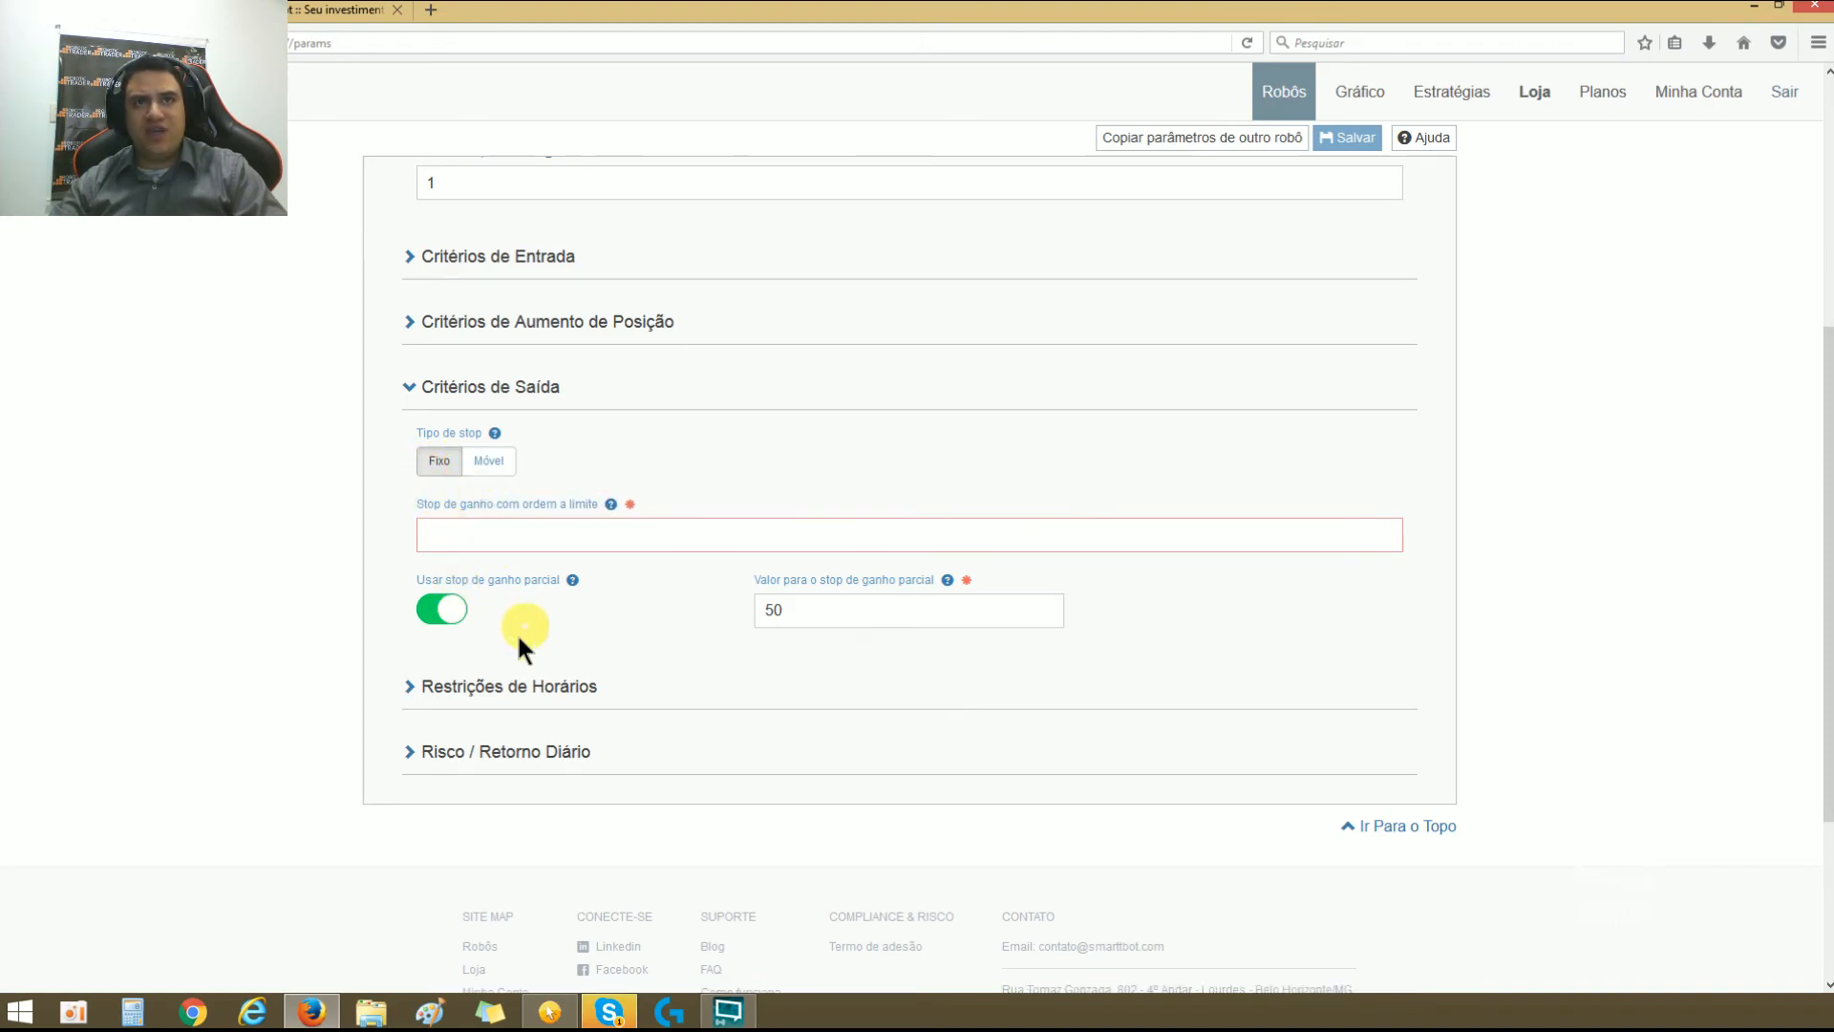
{"action": "double_click", "coordinate": [779, 609]}
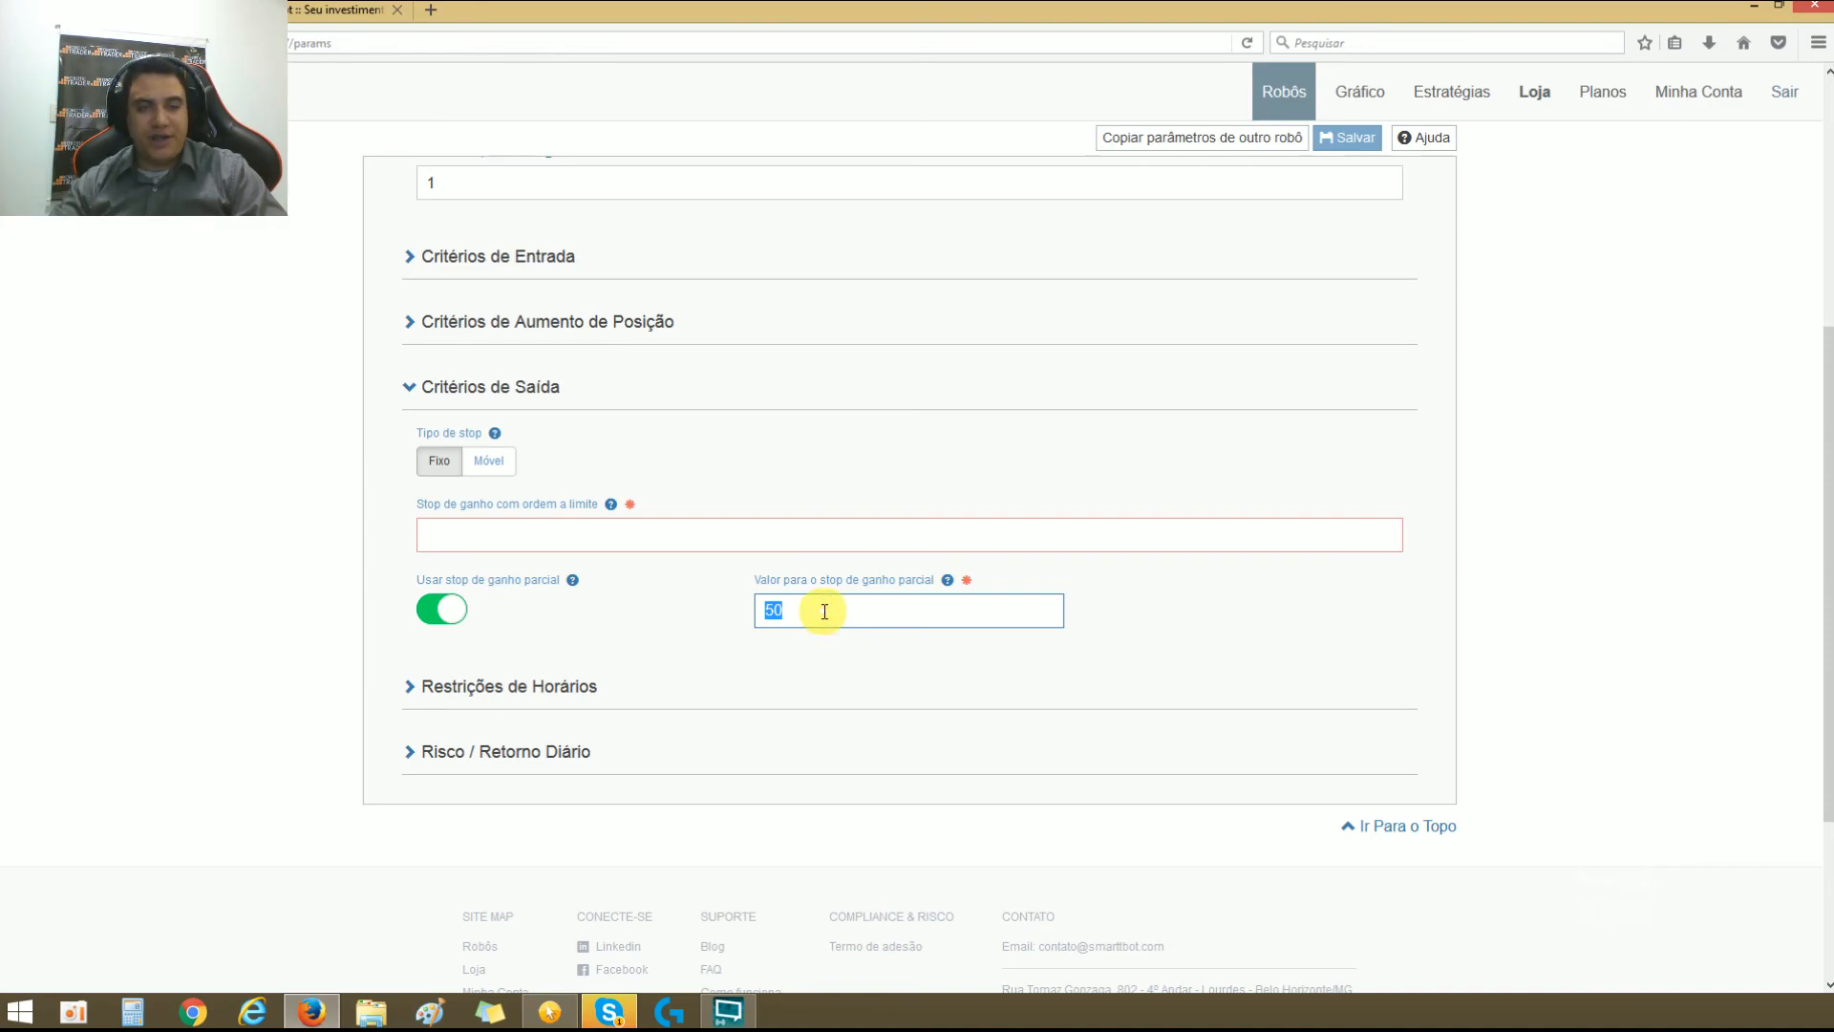
Step: Switch Tipo de stop to Móvel and set Habilitar saídas parciais com ordens to Limite
{"action": "left_click", "coordinate": [492, 462]}
{"action": "left_click", "coordinate": [1135, 611]}
{"action": "left_click", "coordinate": [1134, 640]}
{"action": "left_click", "coordinate": [1125, 609]}
{"action": "left_click", "coordinate": [1108, 667]}
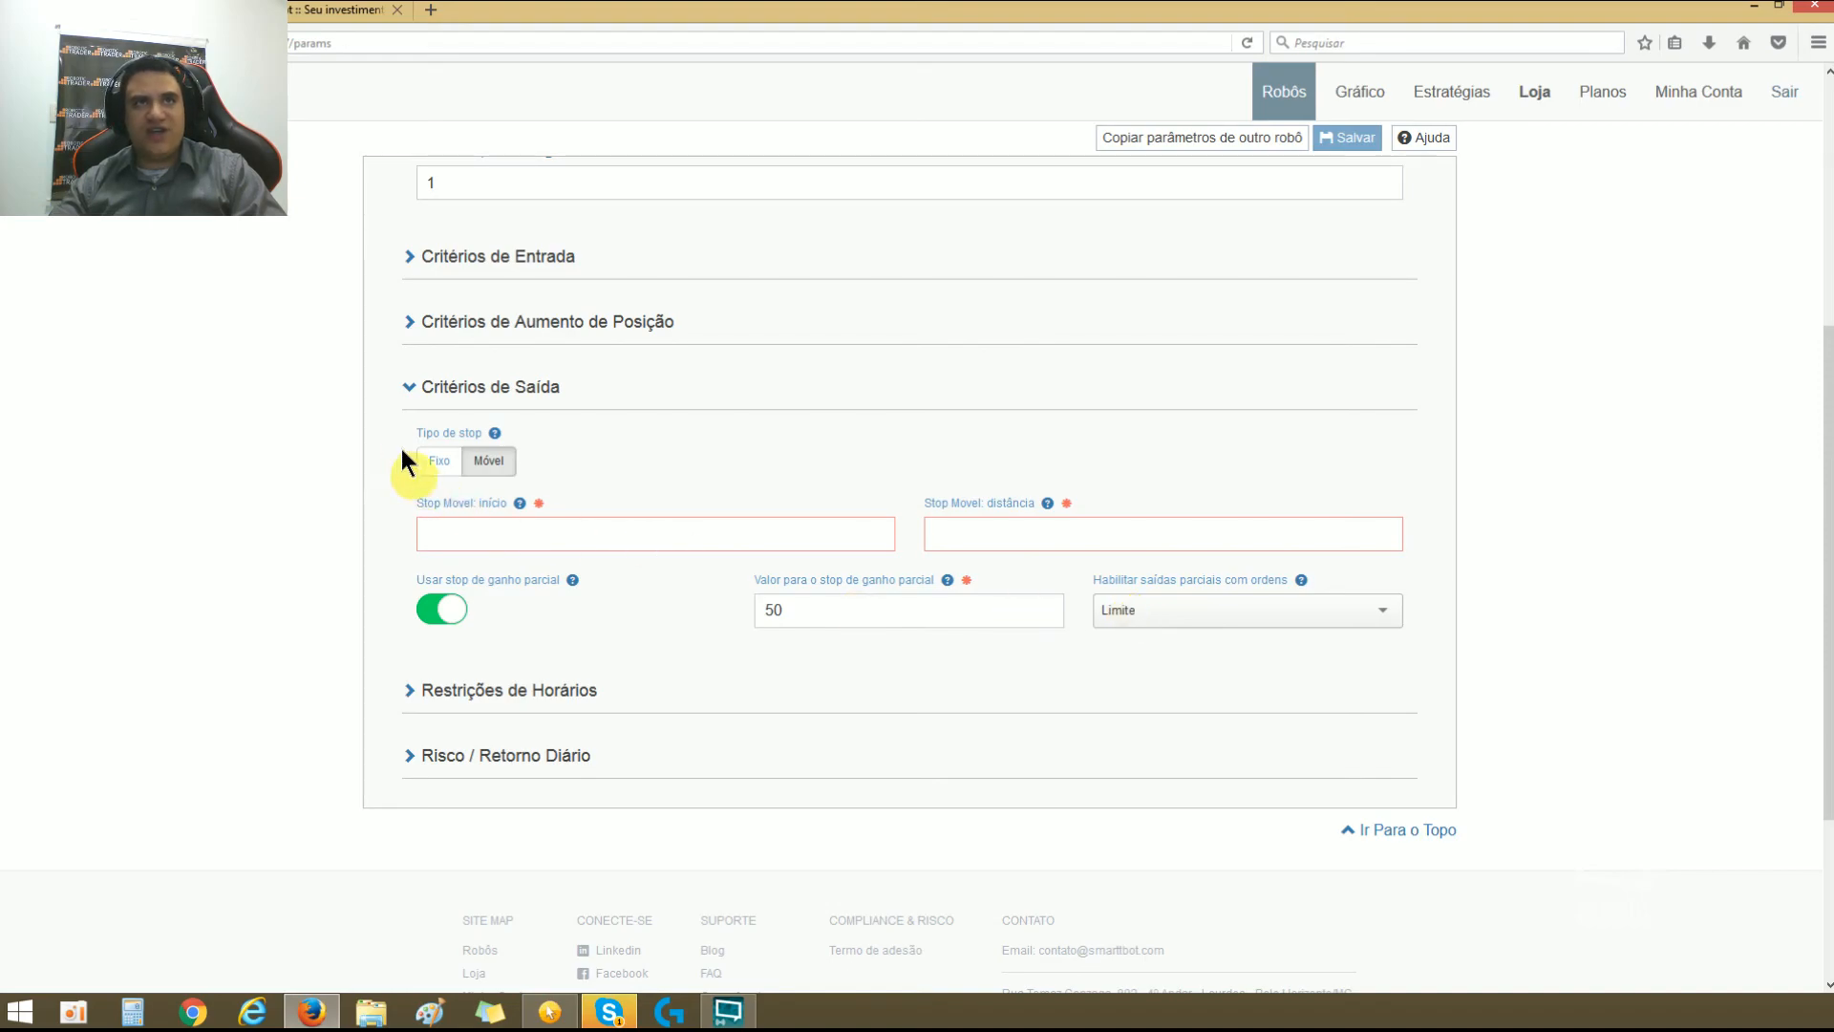
Step: Return Tipo de stop to Fixo and review its gain stop and partial gain stop fields
{"action": "left_click", "coordinate": [437, 464]}
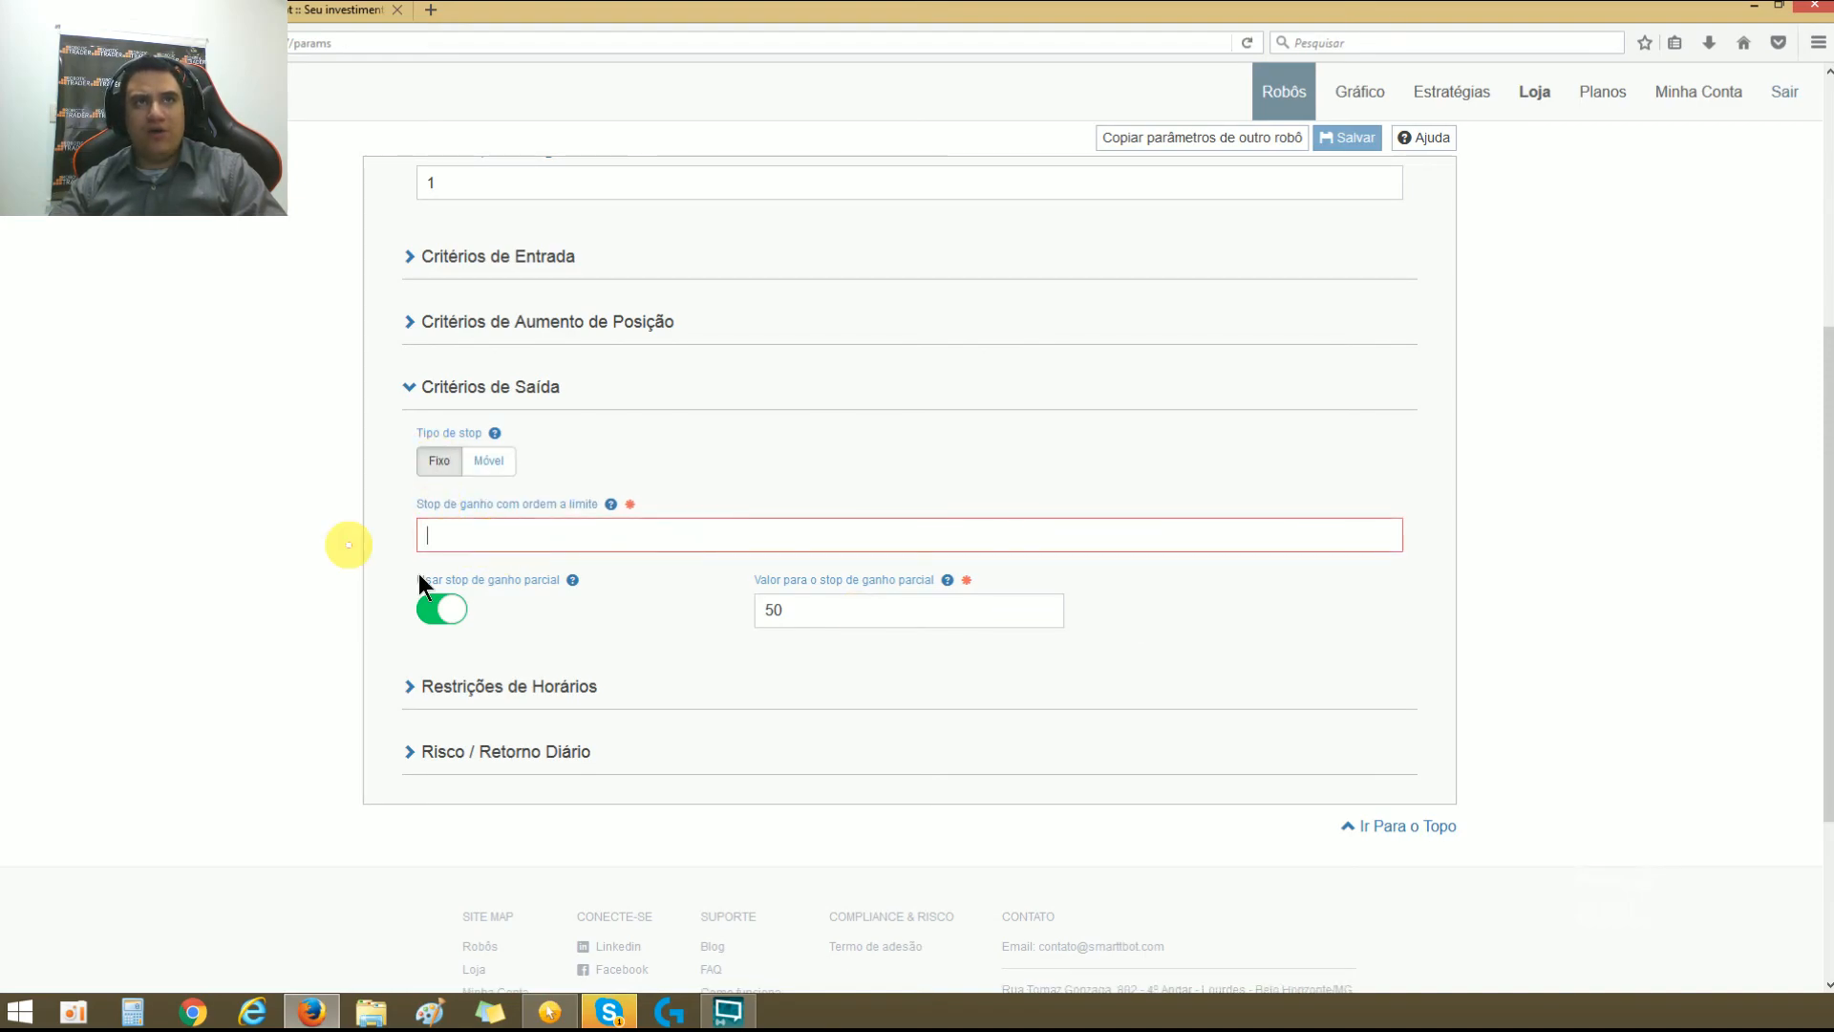
{"action": "left_click", "coordinate": [440, 522]}
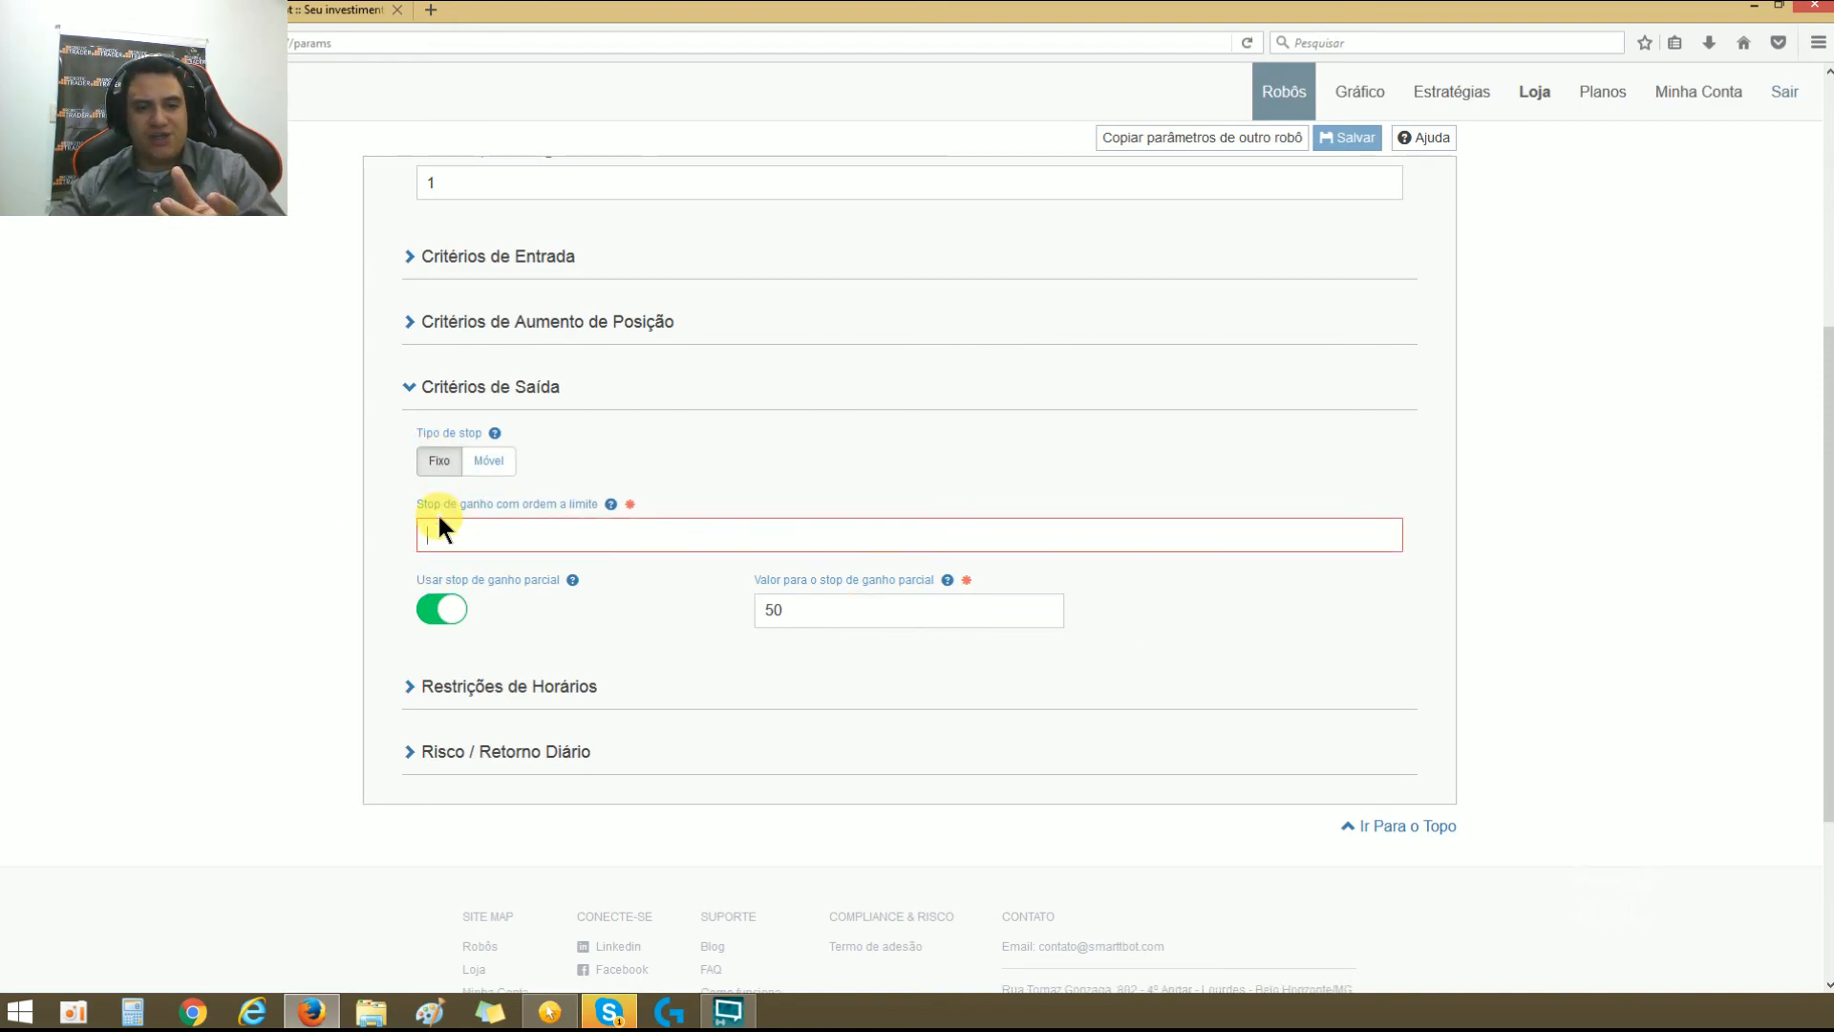
{"action": "left_click", "coordinate": [822, 602]}
{"action": "double_click", "coordinate": [805, 605]}
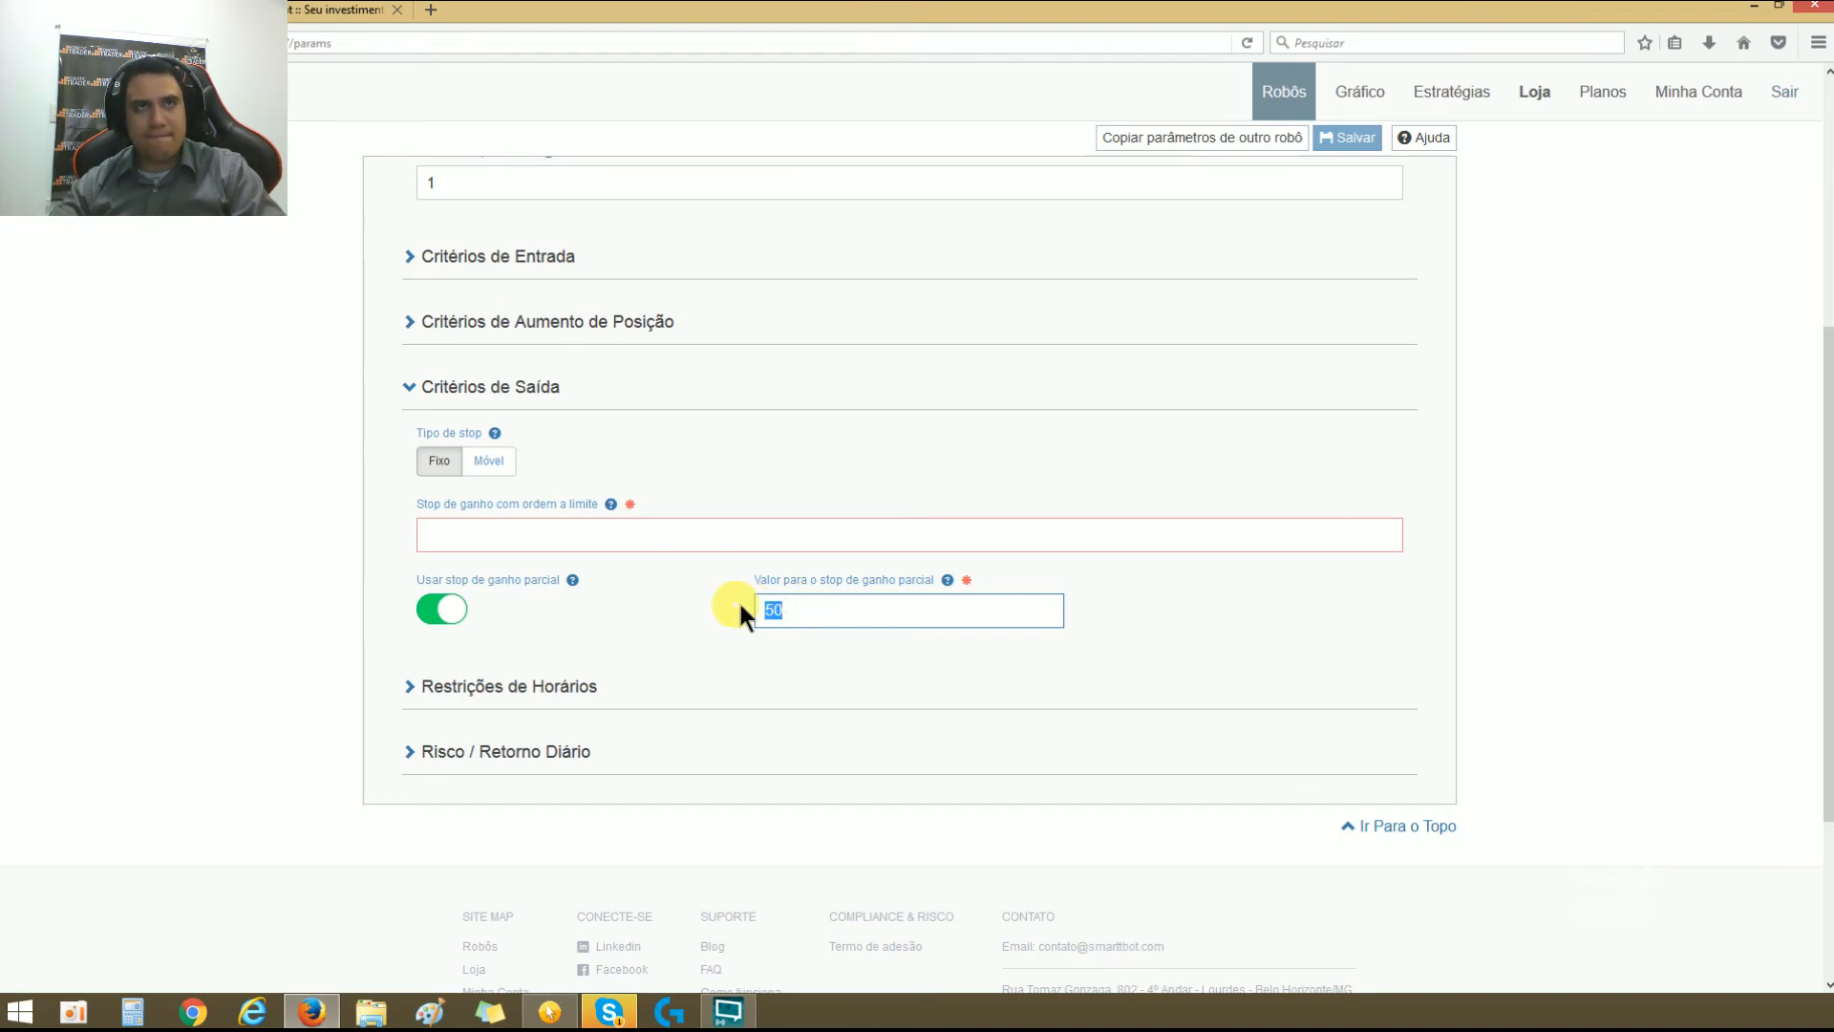
Step: Open Restrições de Horários, leave Apenas day trade enabled and set Horário inicial de entrada to 09:30
{"action": "left_click", "coordinate": [392, 390]}
{"action": "left_click", "coordinate": [408, 454]}
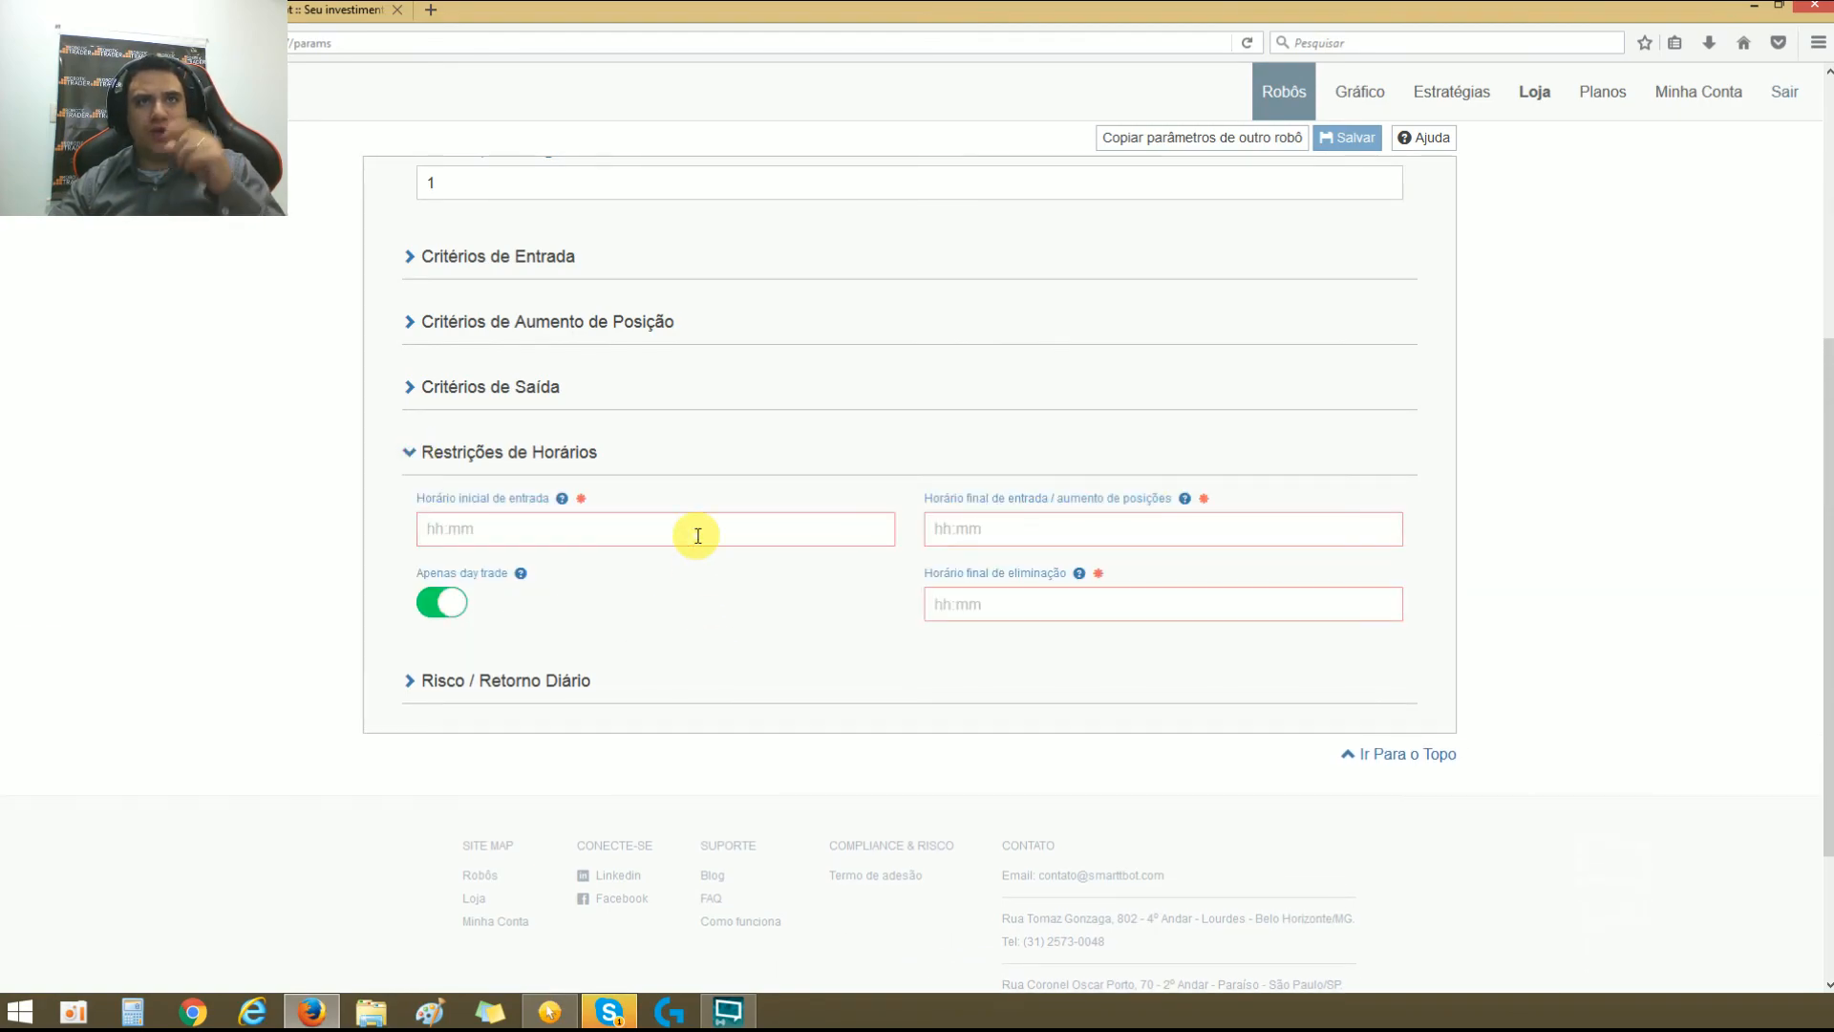
{"action": "left_click", "coordinate": [440, 604]}
{"action": "left_click", "coordinate": [440, 603]}
{"action": "left_click", "coordinate": [1125, 529]}
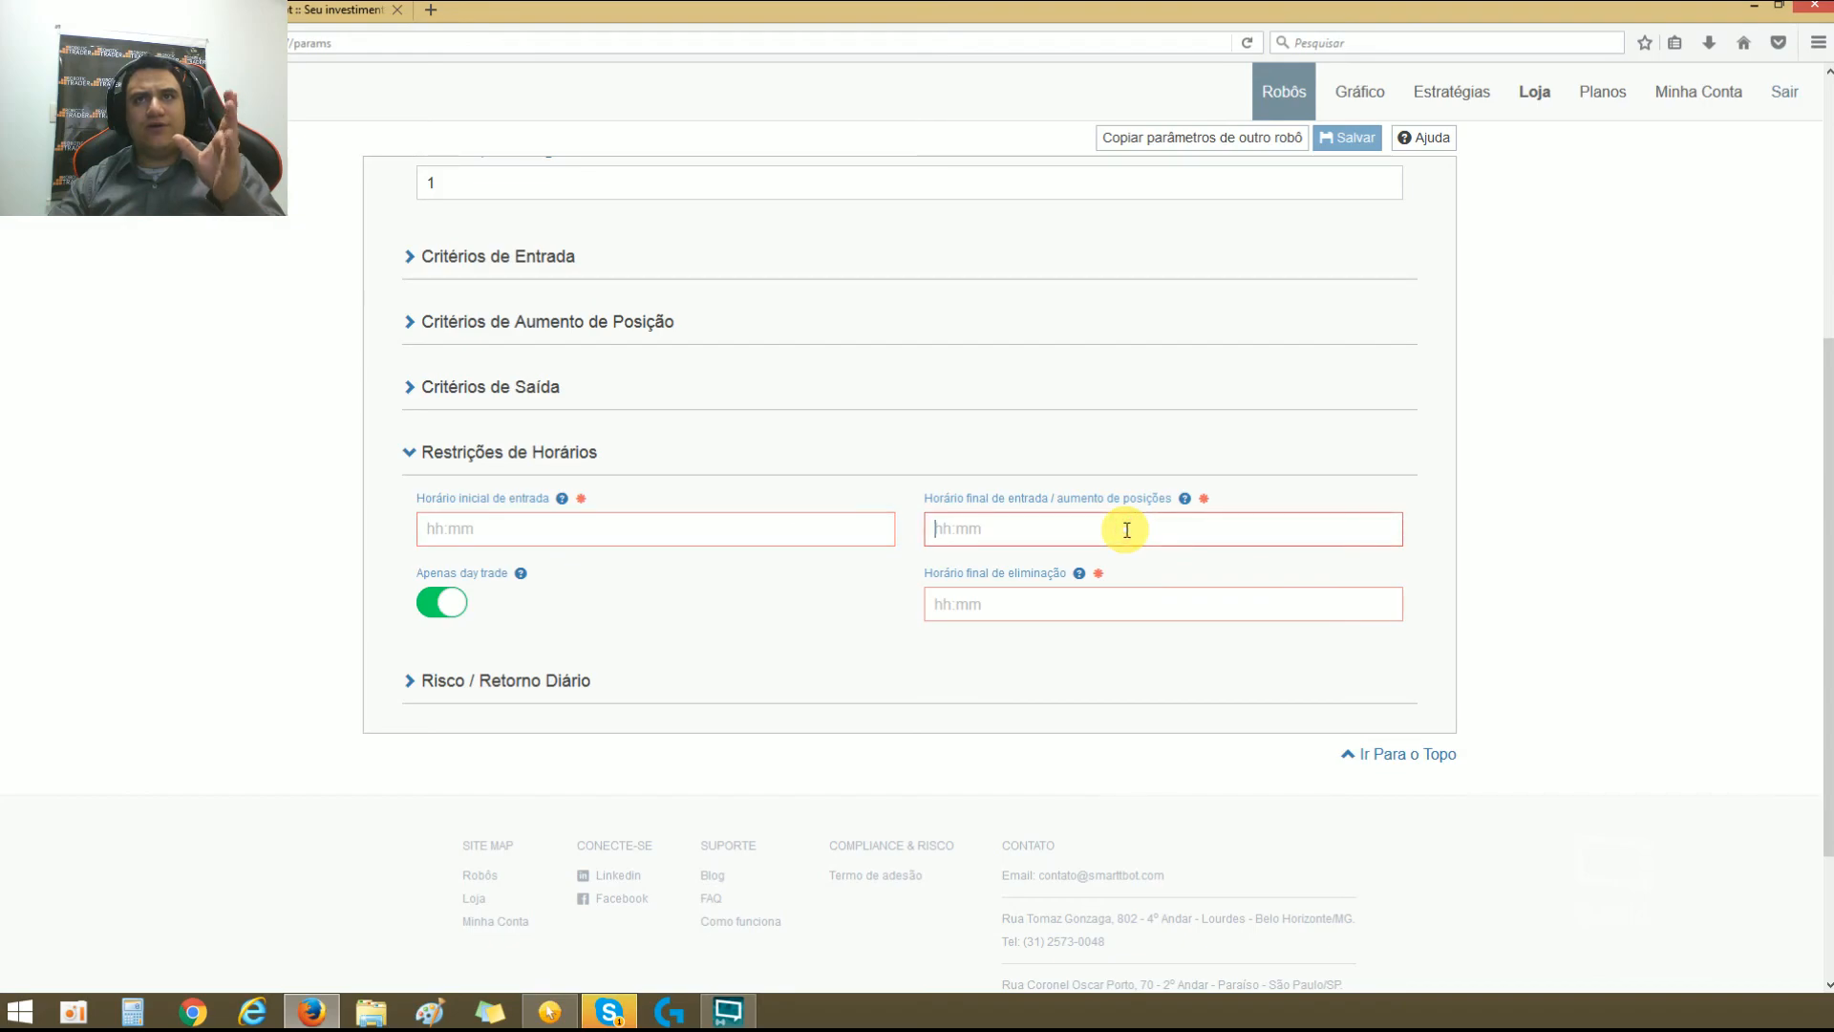
{"action": "left_click", "coordinate": [772, 525]}
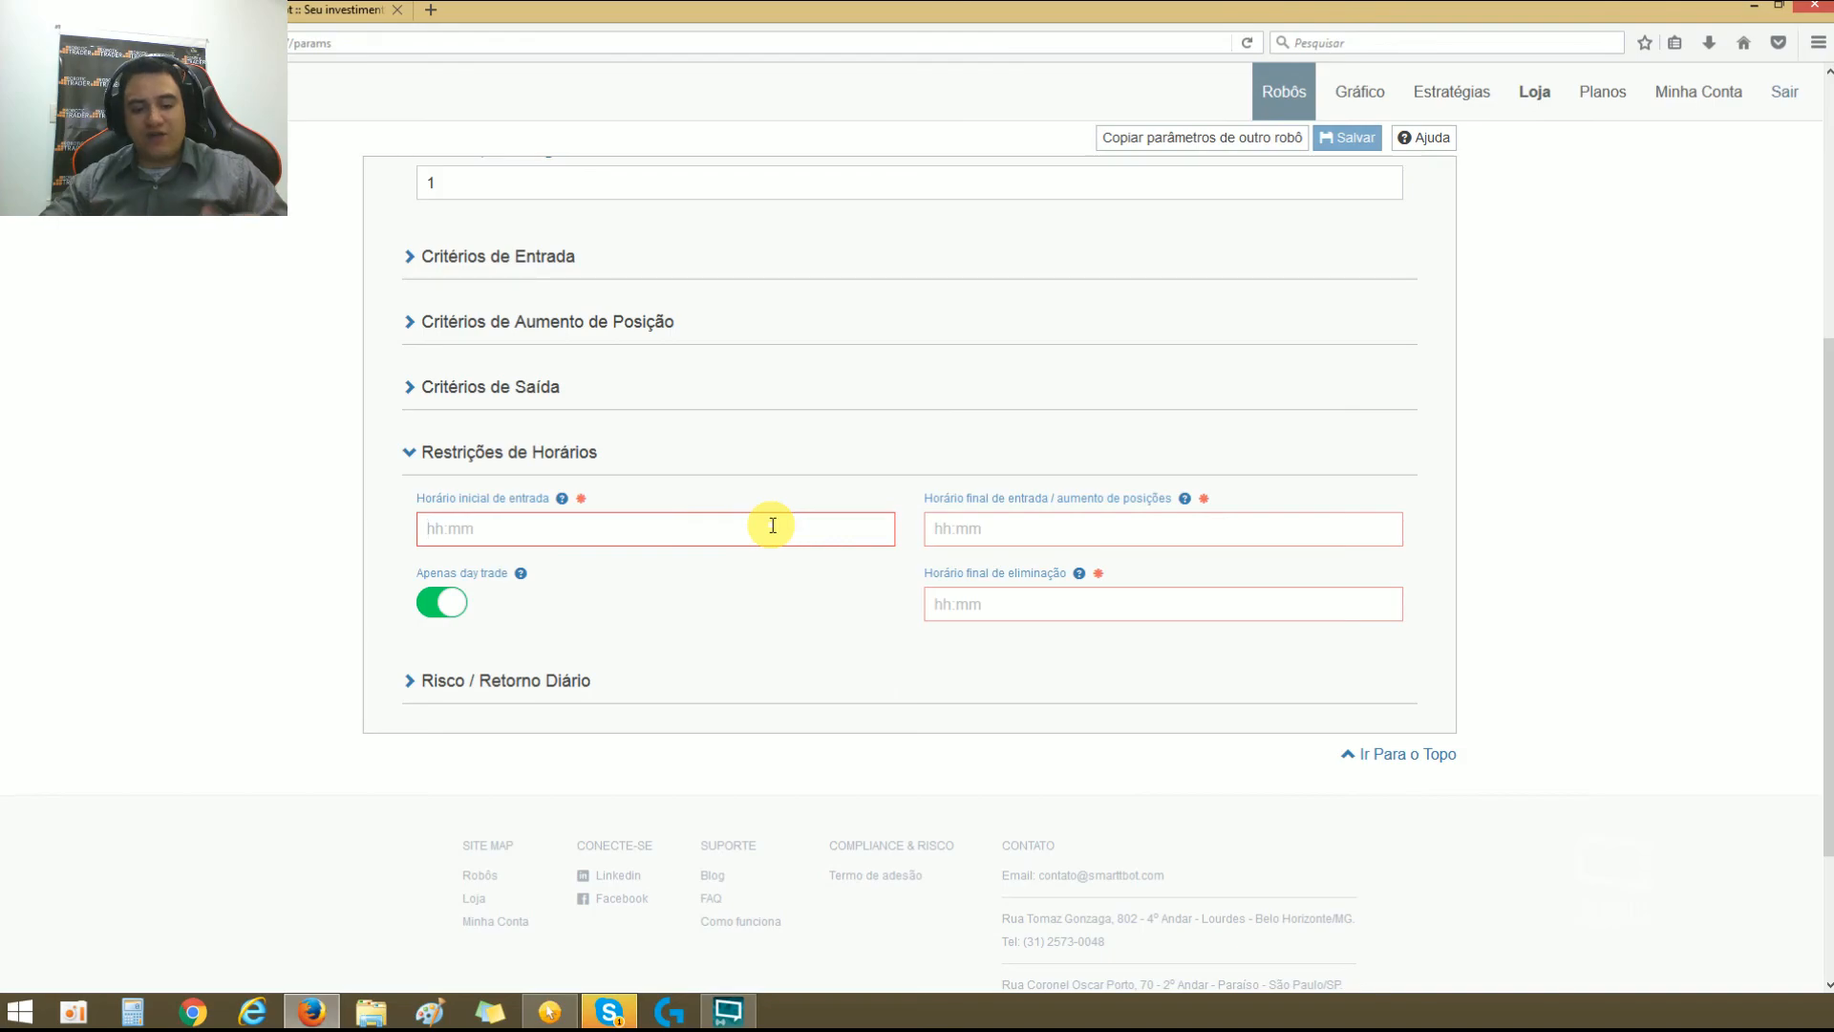
{"action": "type", "text": "09:30"}
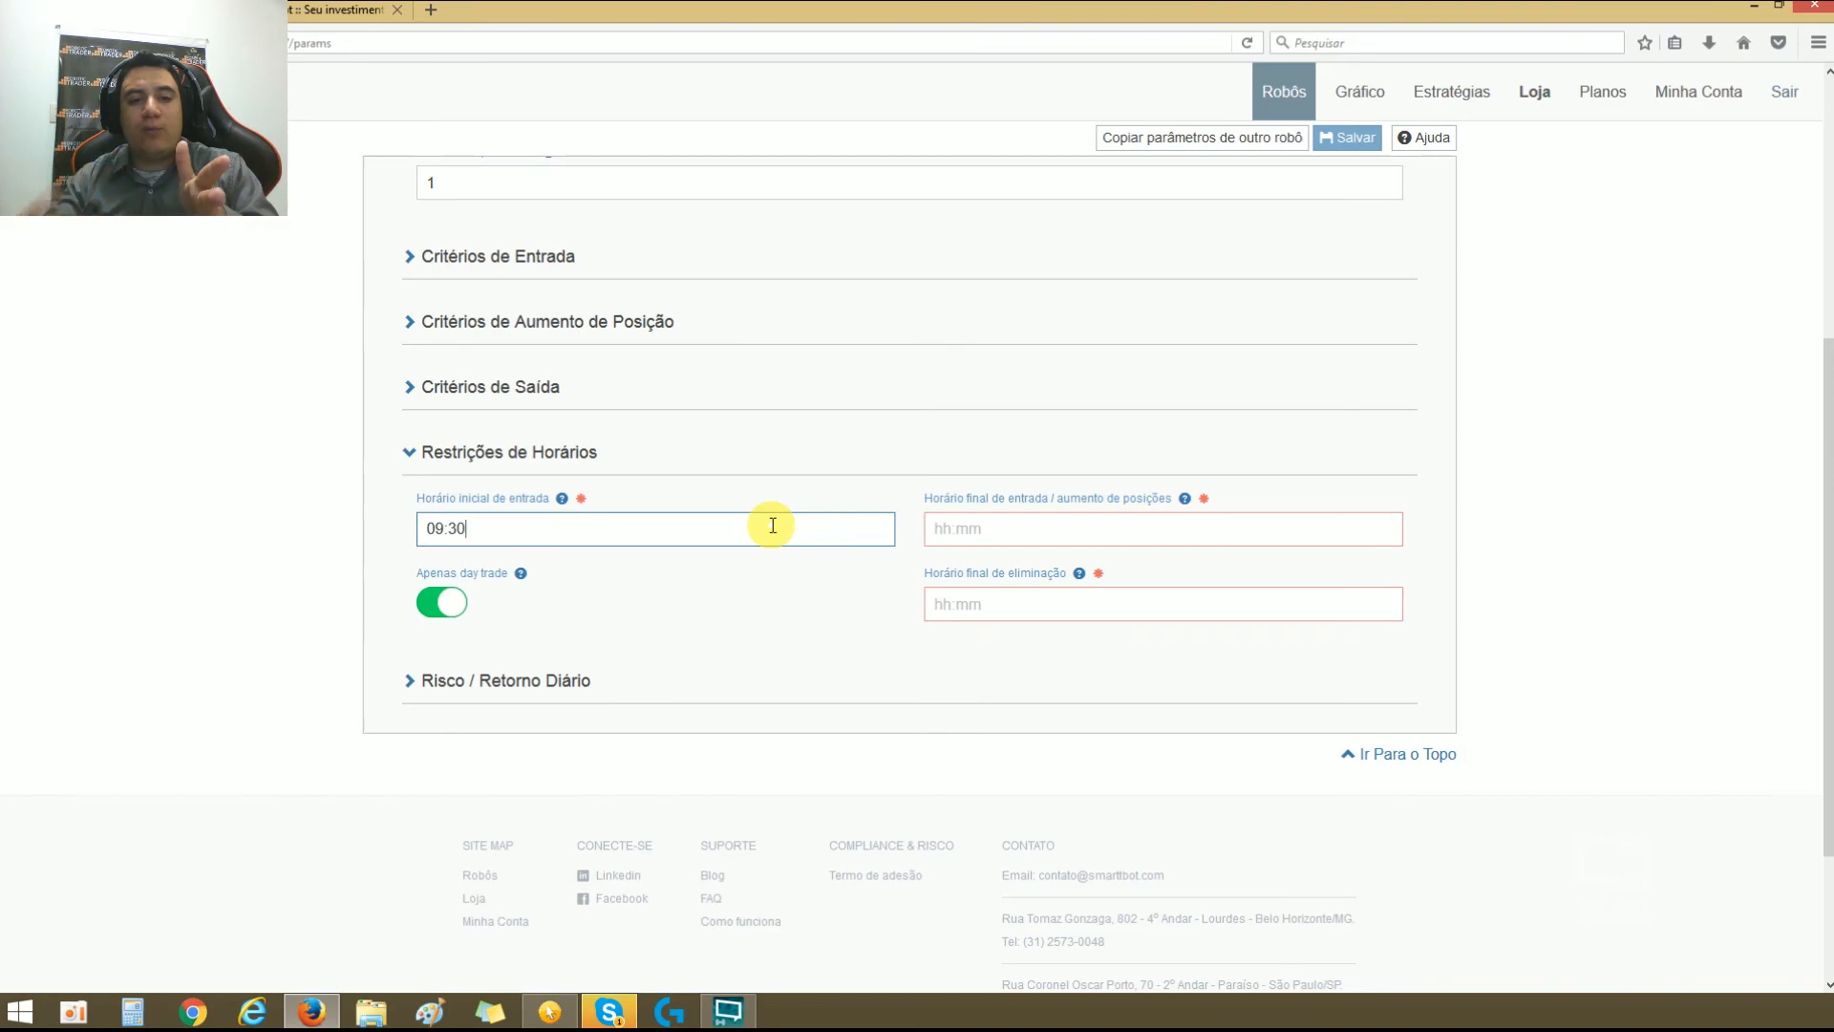
Step: Briefly check the Critérios de Entrada section and return to the time restrictions
{"action": "scroll", "coordinate": [775, 516], "scroll_direction": "up", "scroll_amount": 3}
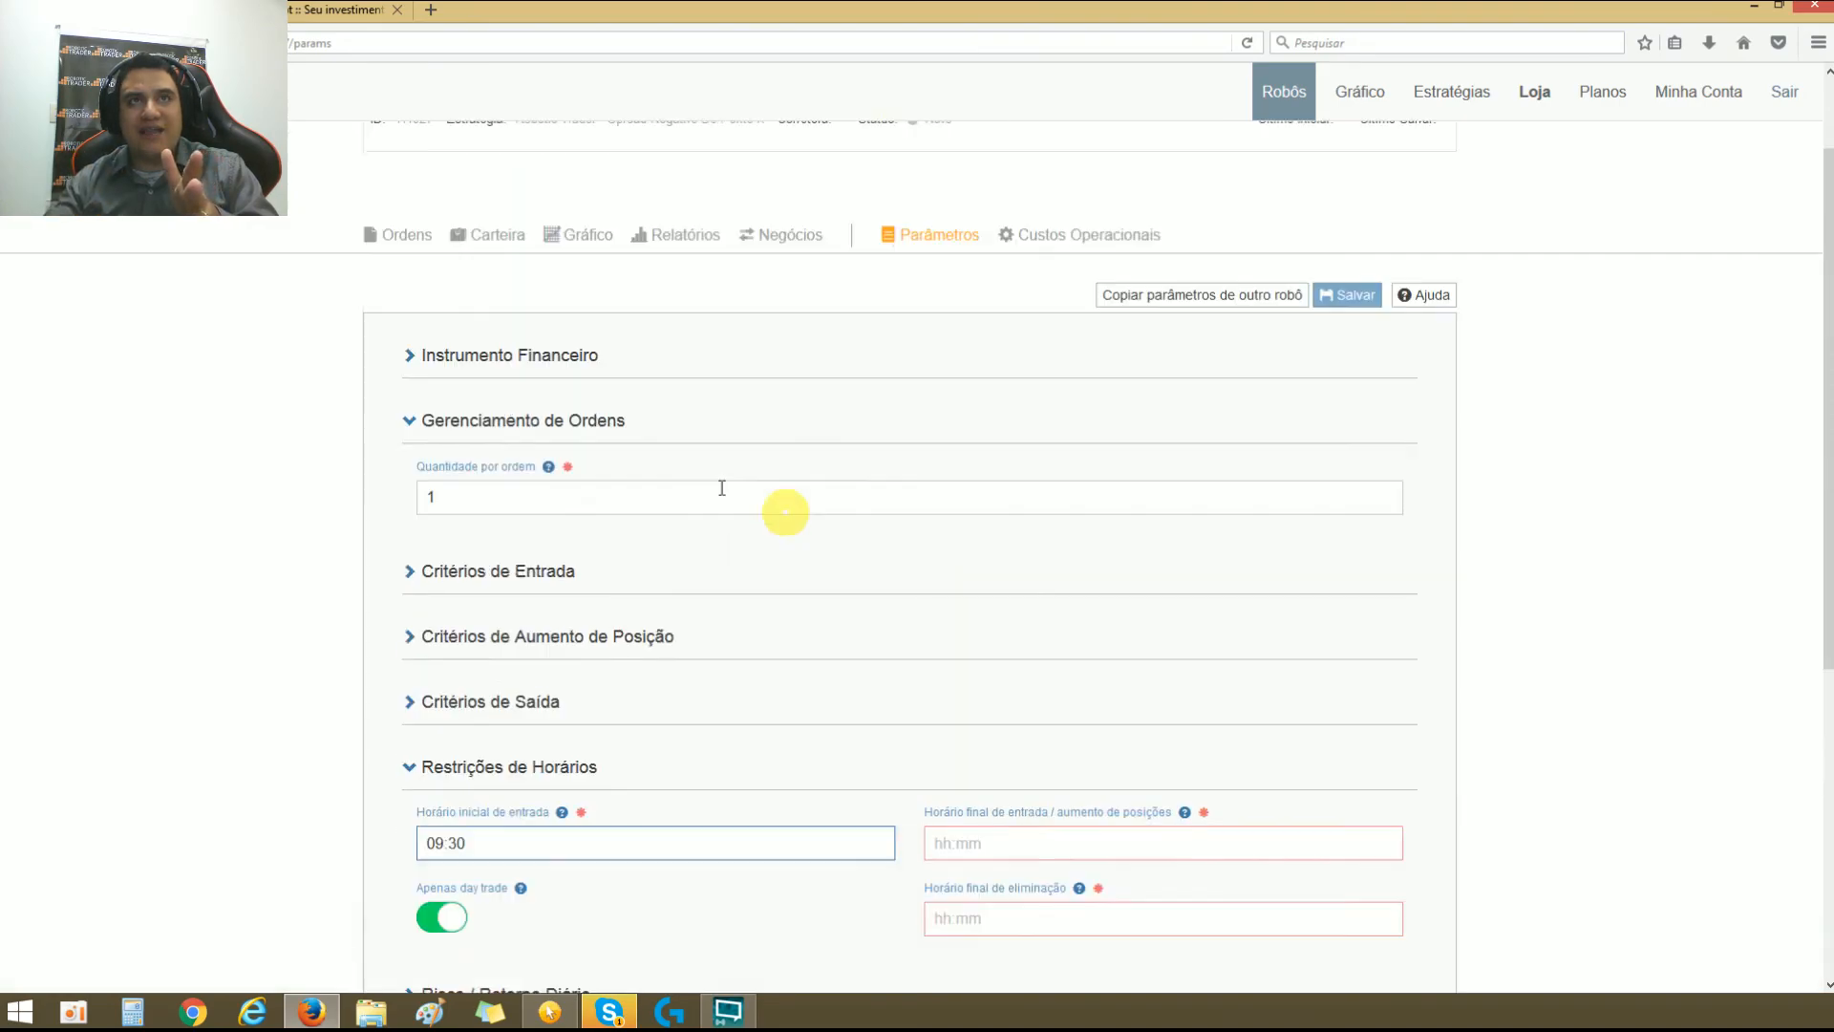
{"action": "left_click", "coordinate": [409, 576]}
{"action": "left_click", "coordinate": [409, 573]}
{"action": "scroll", "coordinate": [410, 585], "scroll_direction": "down", "scroll_amount": 1}
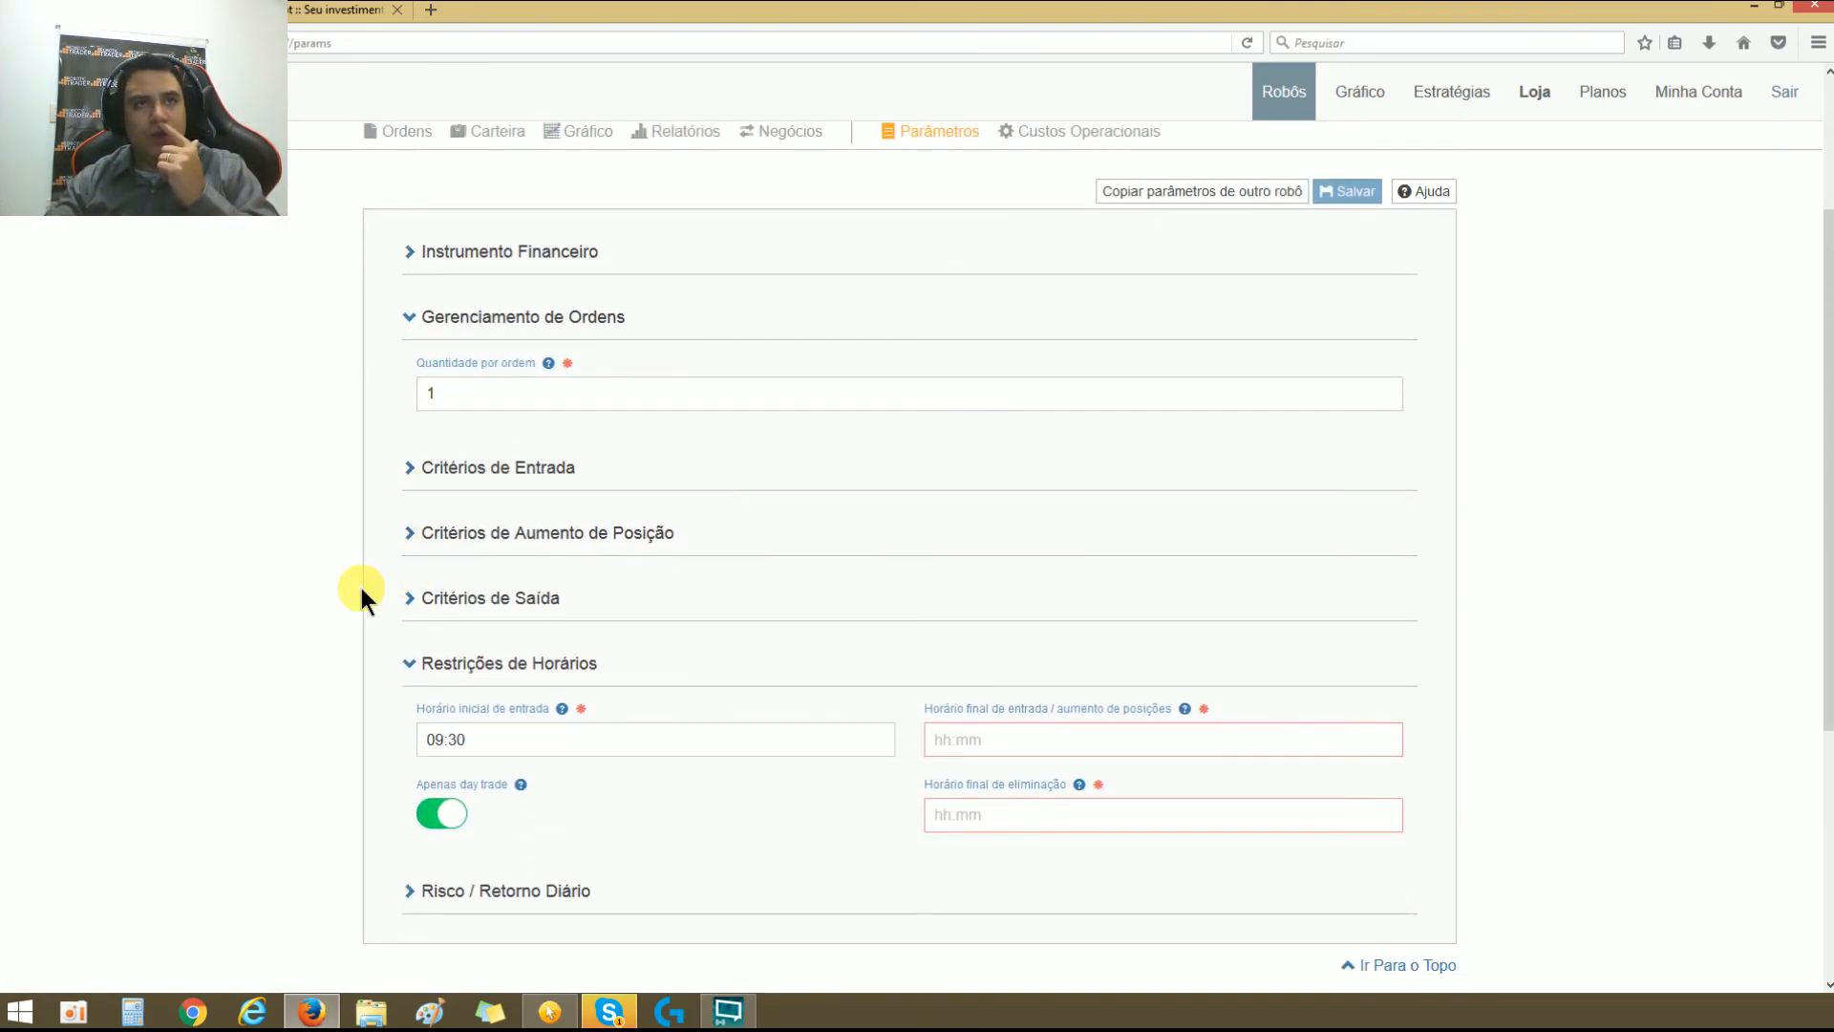
{"action": "scroll", "coordinate": [360, 593], "scroll_direction": "down", "scroll_amount": 3}
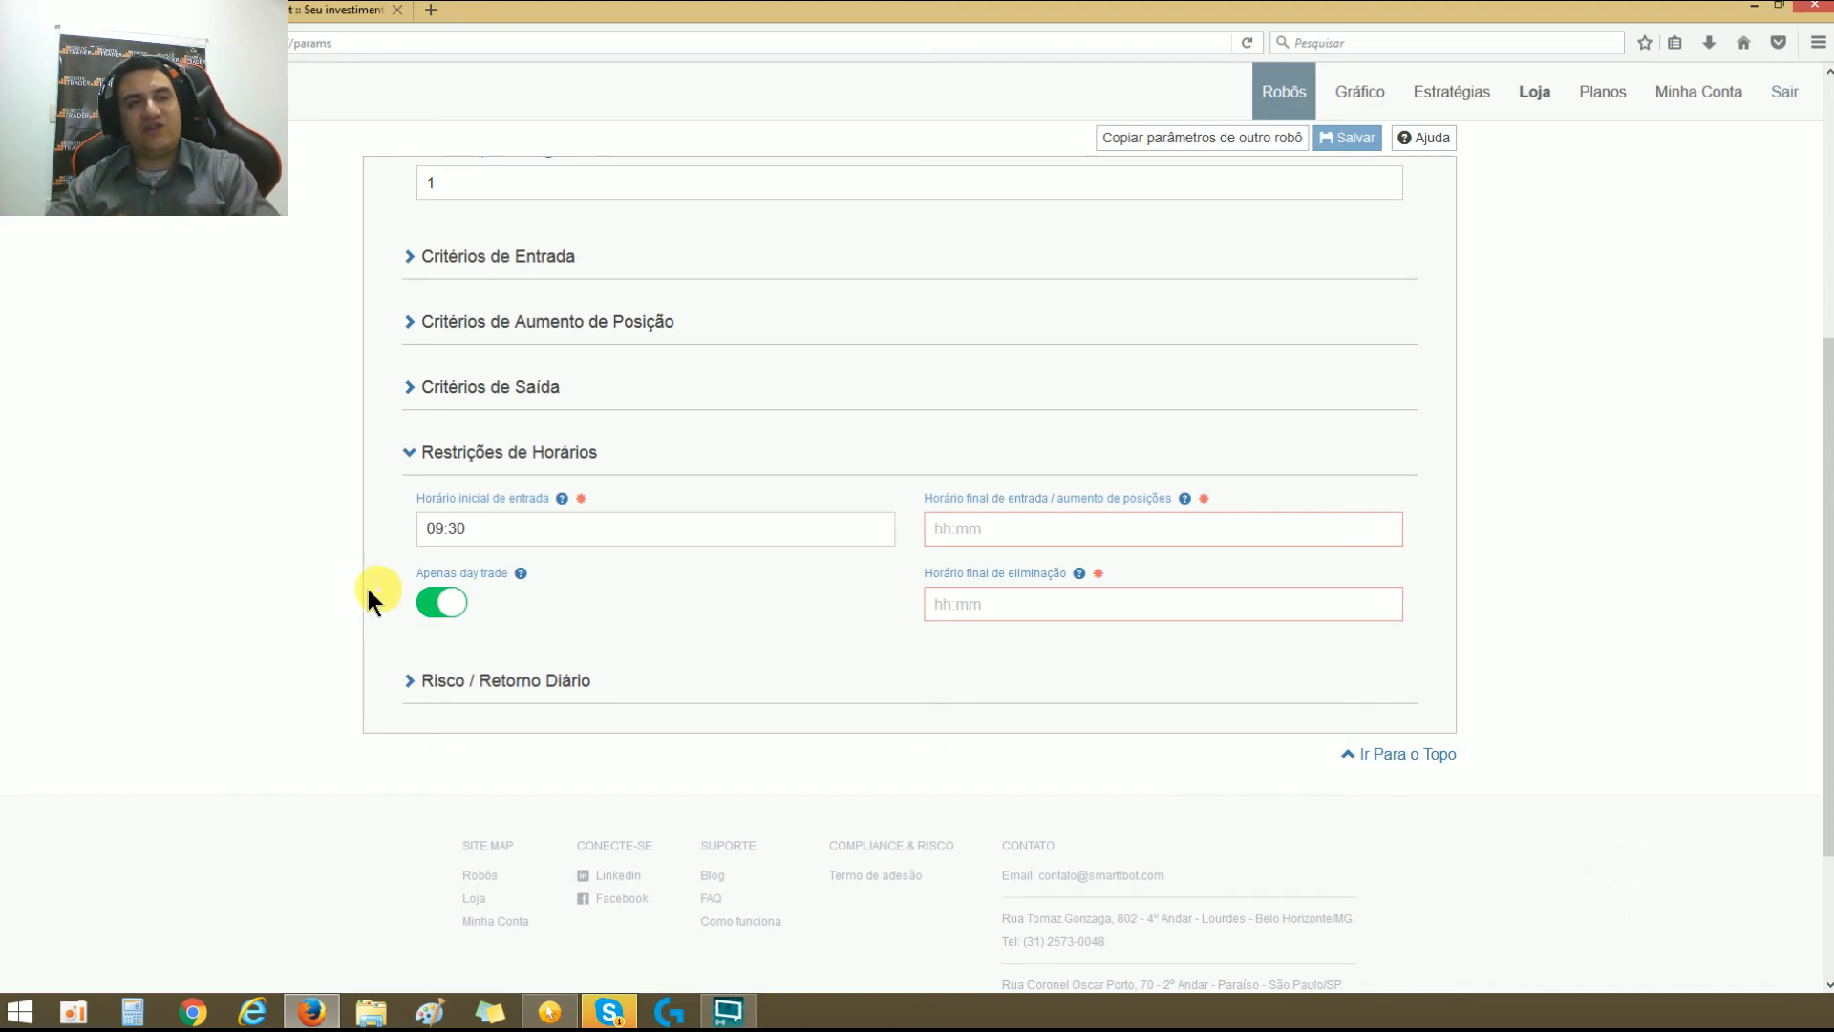
Step: Set both Horário final de entrada / aumento de posições and Horário final de eliminação to 17:30
{"action": "triple_click", "coordinate": [531, 531]}
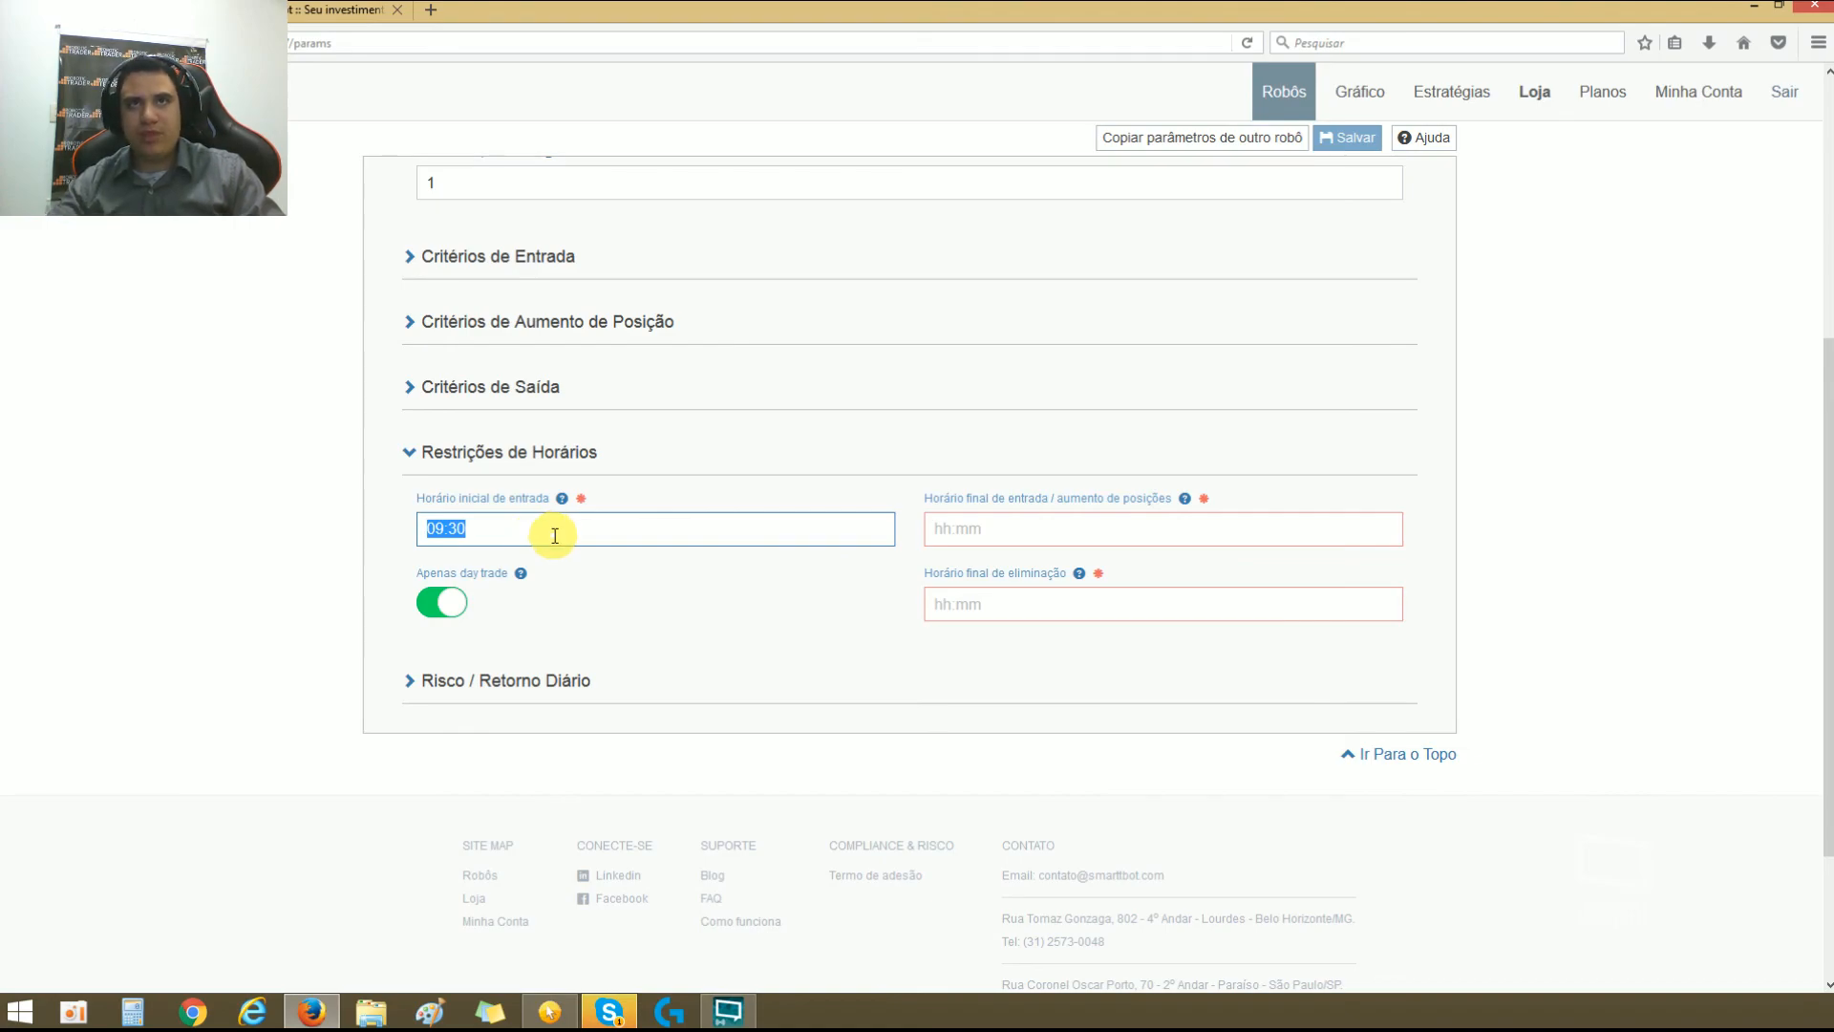
{"action": "left_click", "coordinate": [1014, 530]}
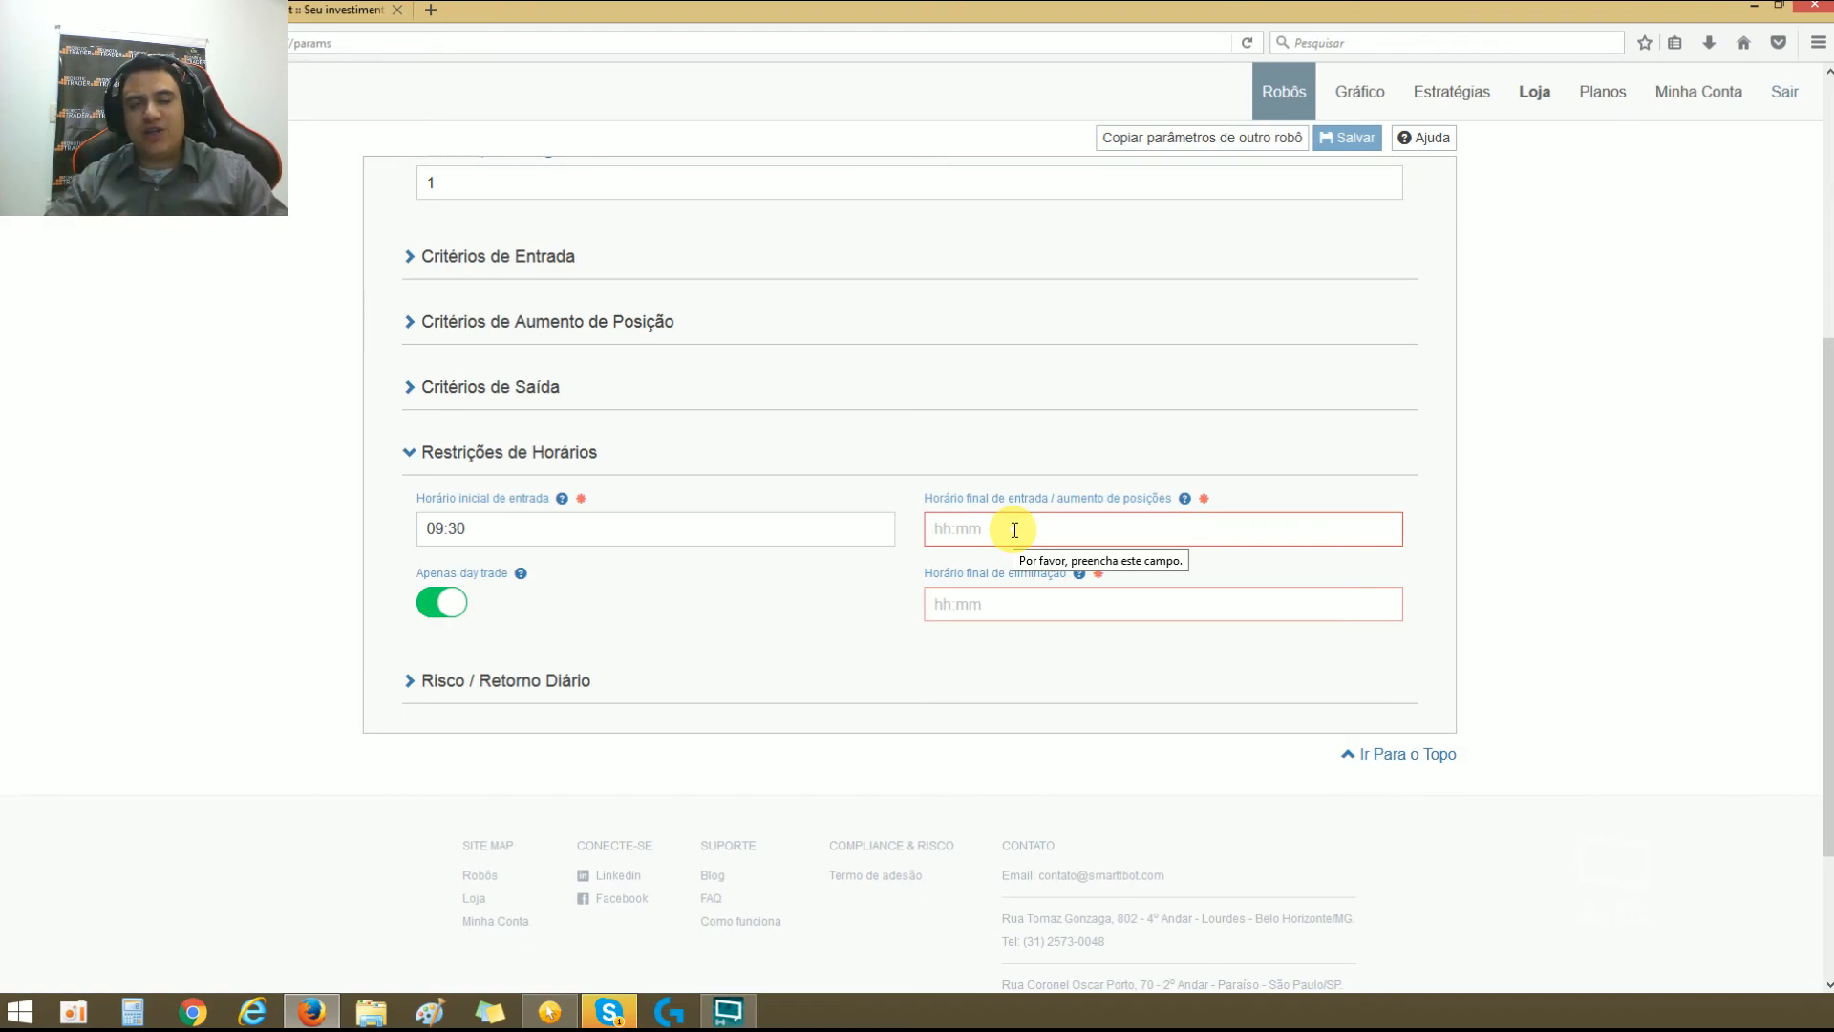
{"action": "type", "text": "17:30"}
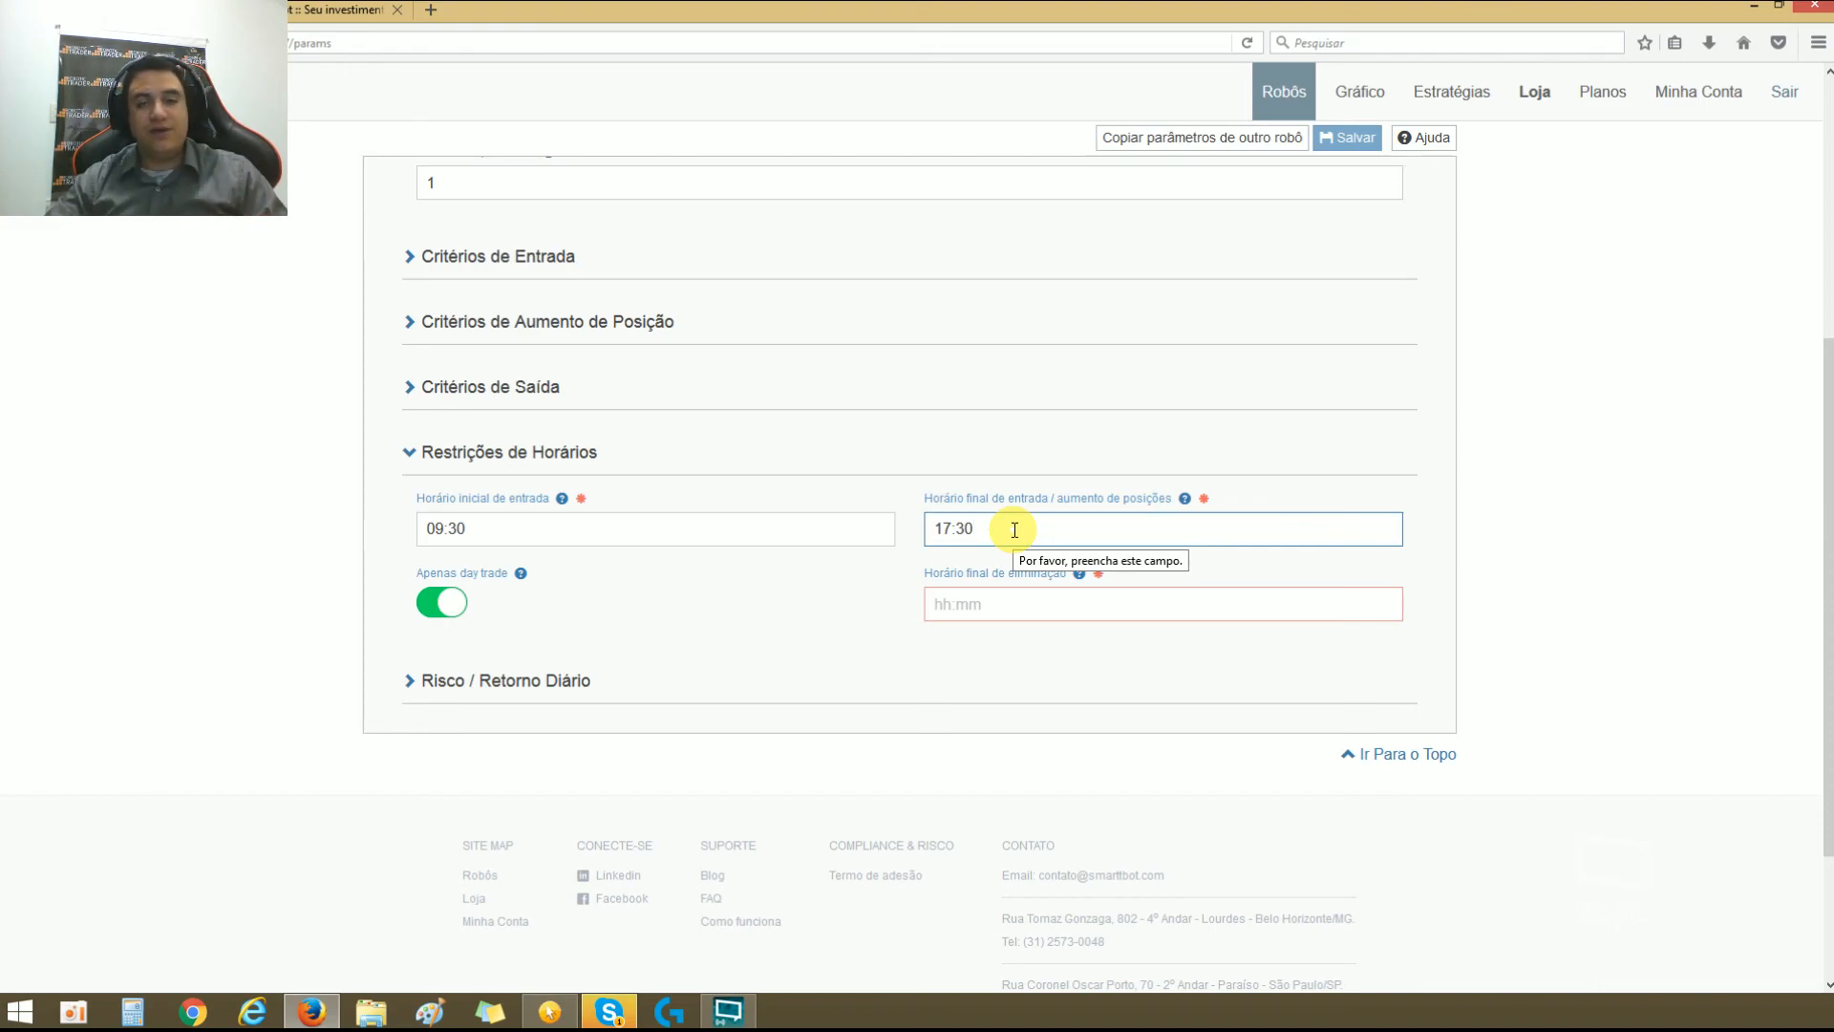
{"action": "left_click", "coordinate": [1051, 602]}
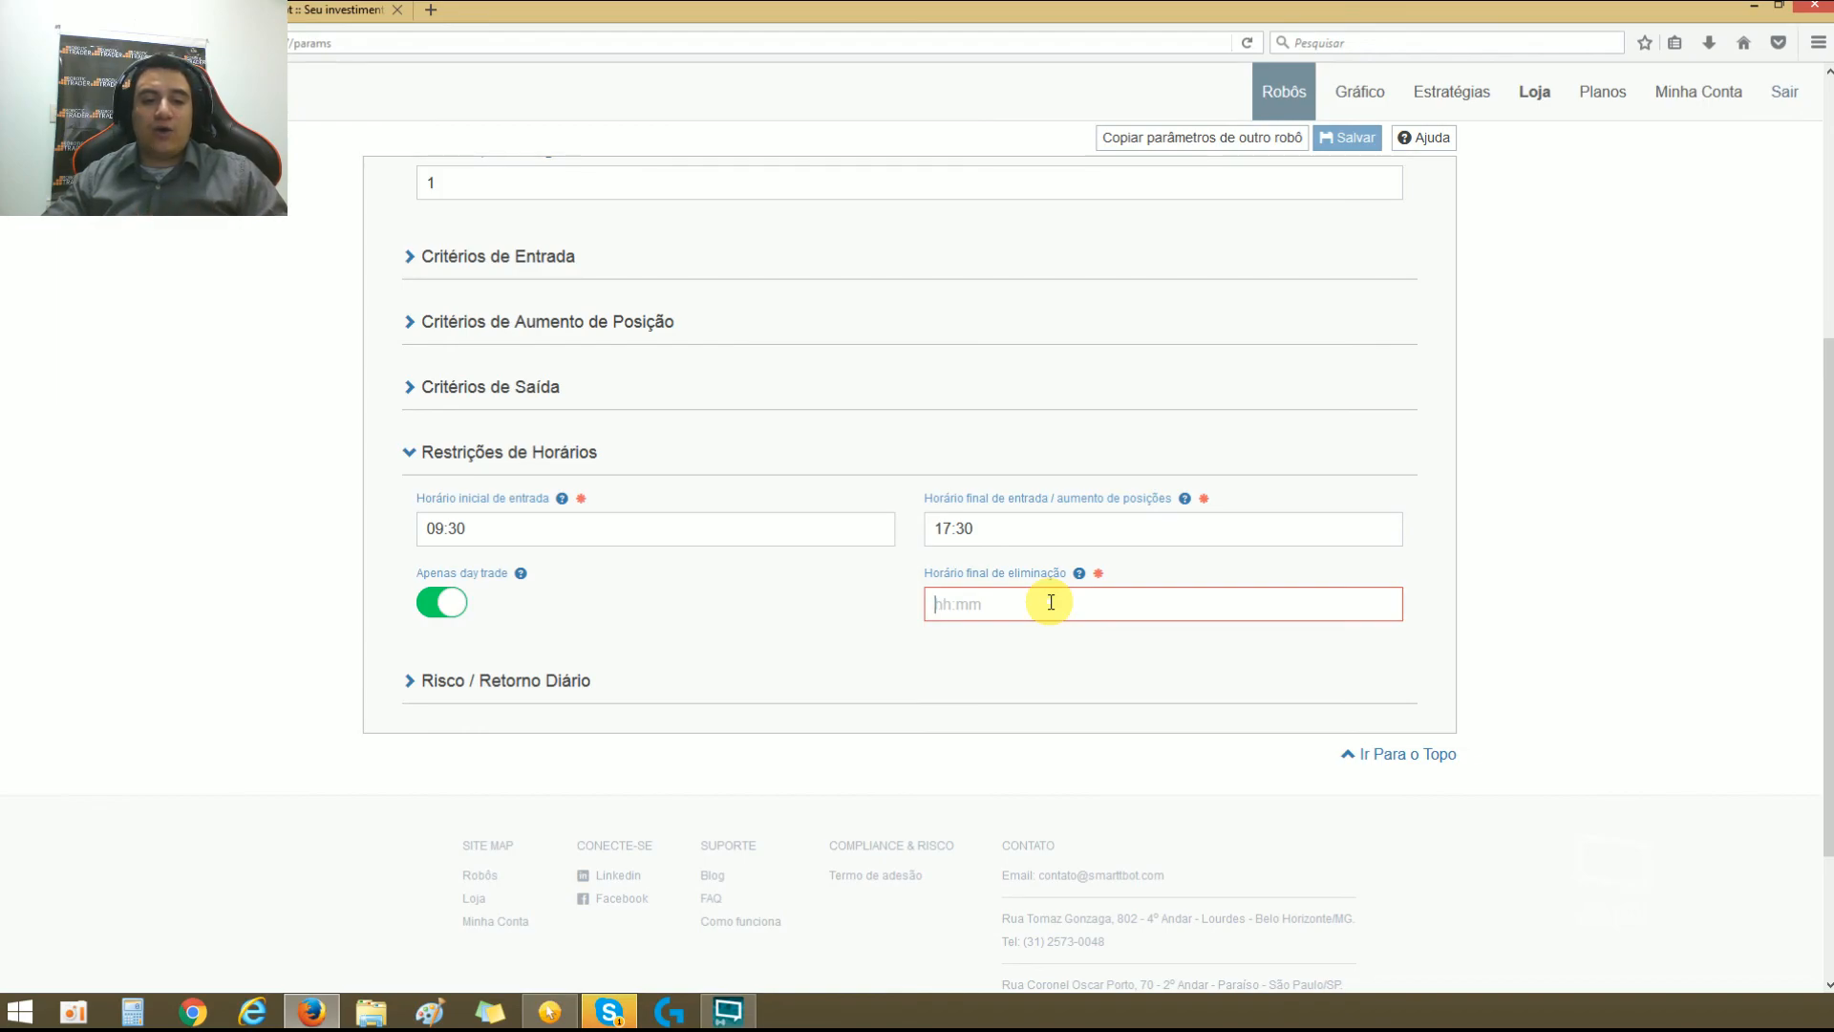
{"action": "type", "text": "17:30"}
{"action": "double_click", "coordinate": [1050, 602]}
{"action": "left_click", "coordinate": [992, 678]}
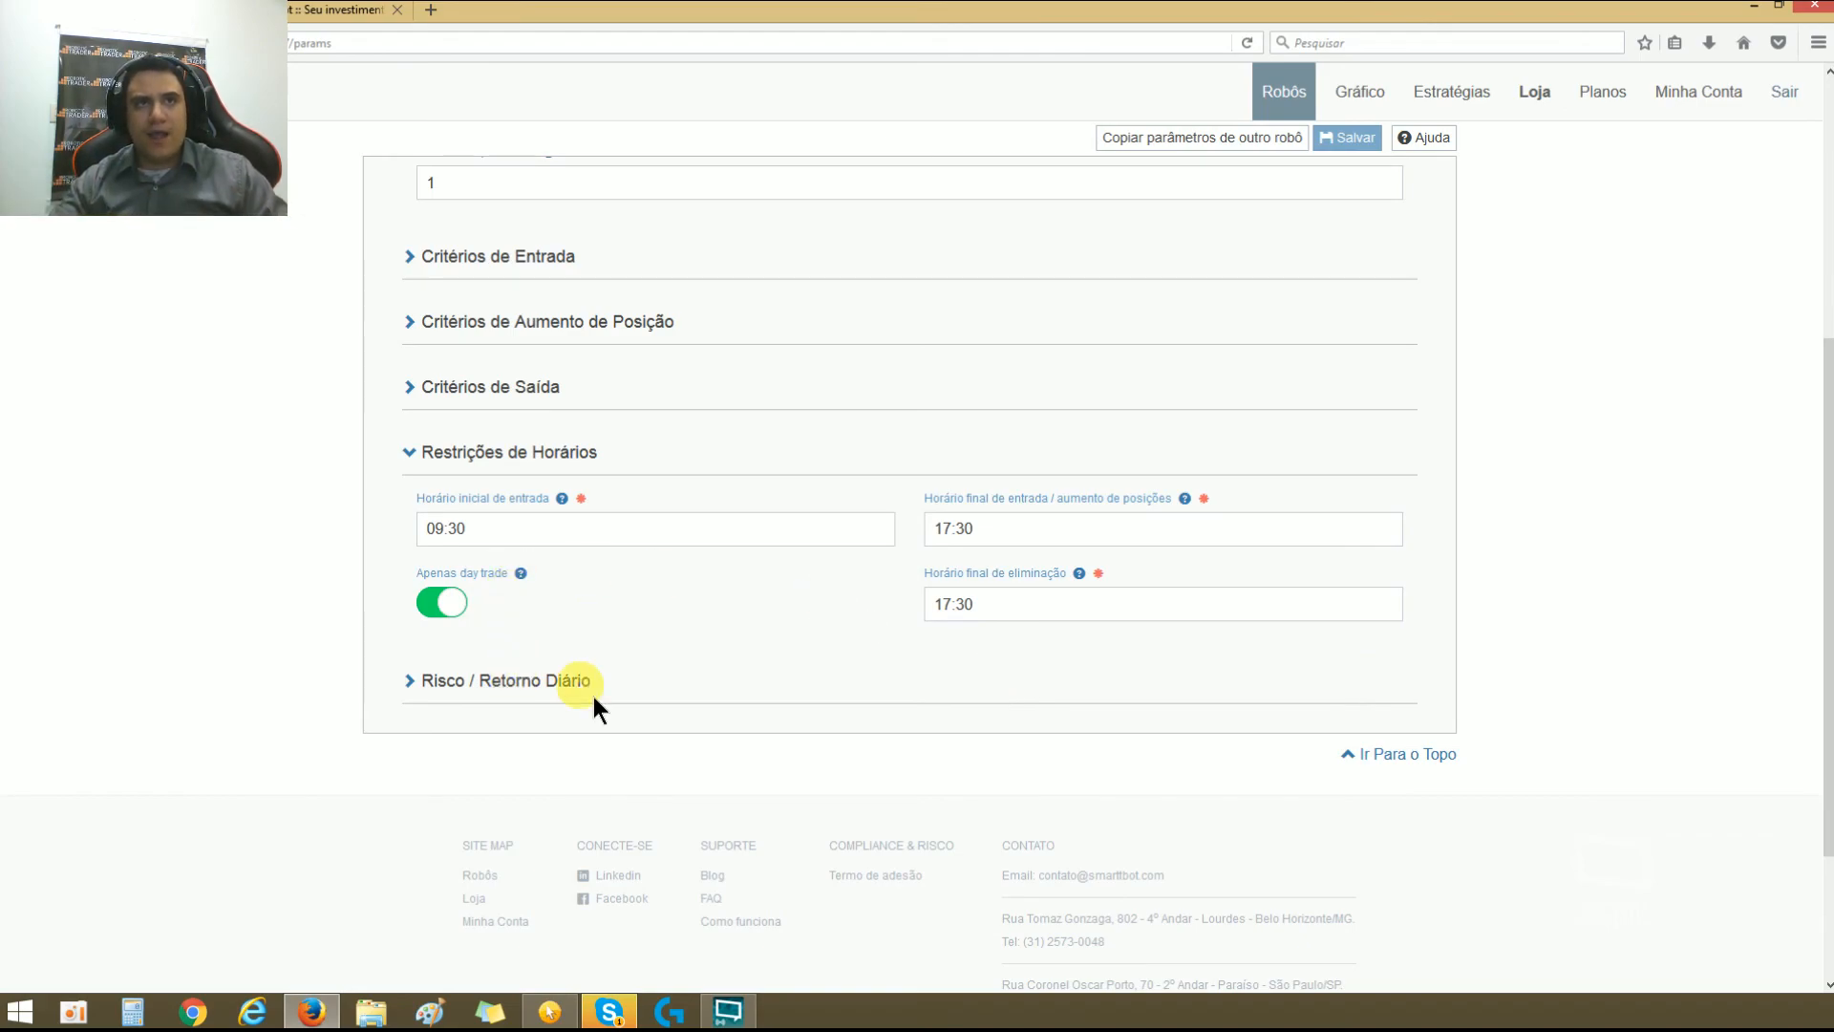
Step: Collapse Restrições de Horários and enable Stop diário de perda and Stop diário de ganho under Risco / Retorno Diário
{"action": "left_click", "coordinate": [409, 451]}
{"action": "left_click", "coordinate": [411, 521]}
{"action": "left_click", "coordinate": [420, 592]}
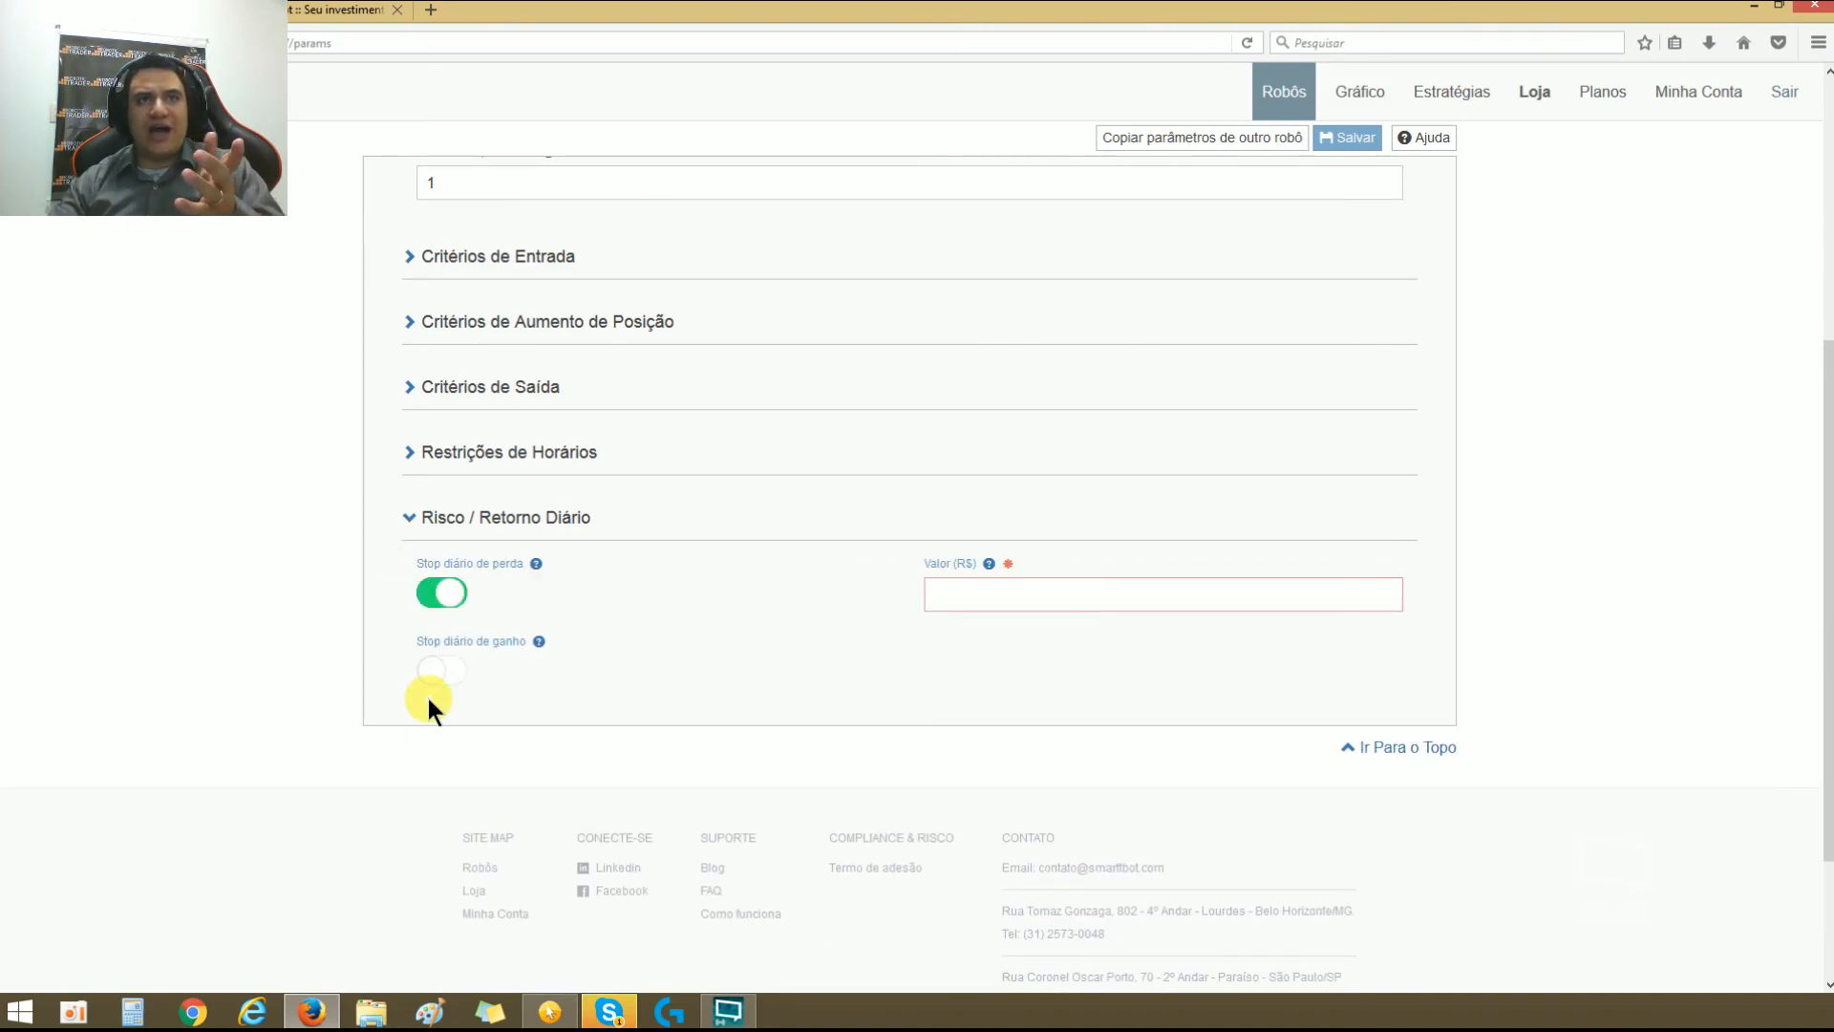
{"action": "left_click", "coordinate": [445, 673]}
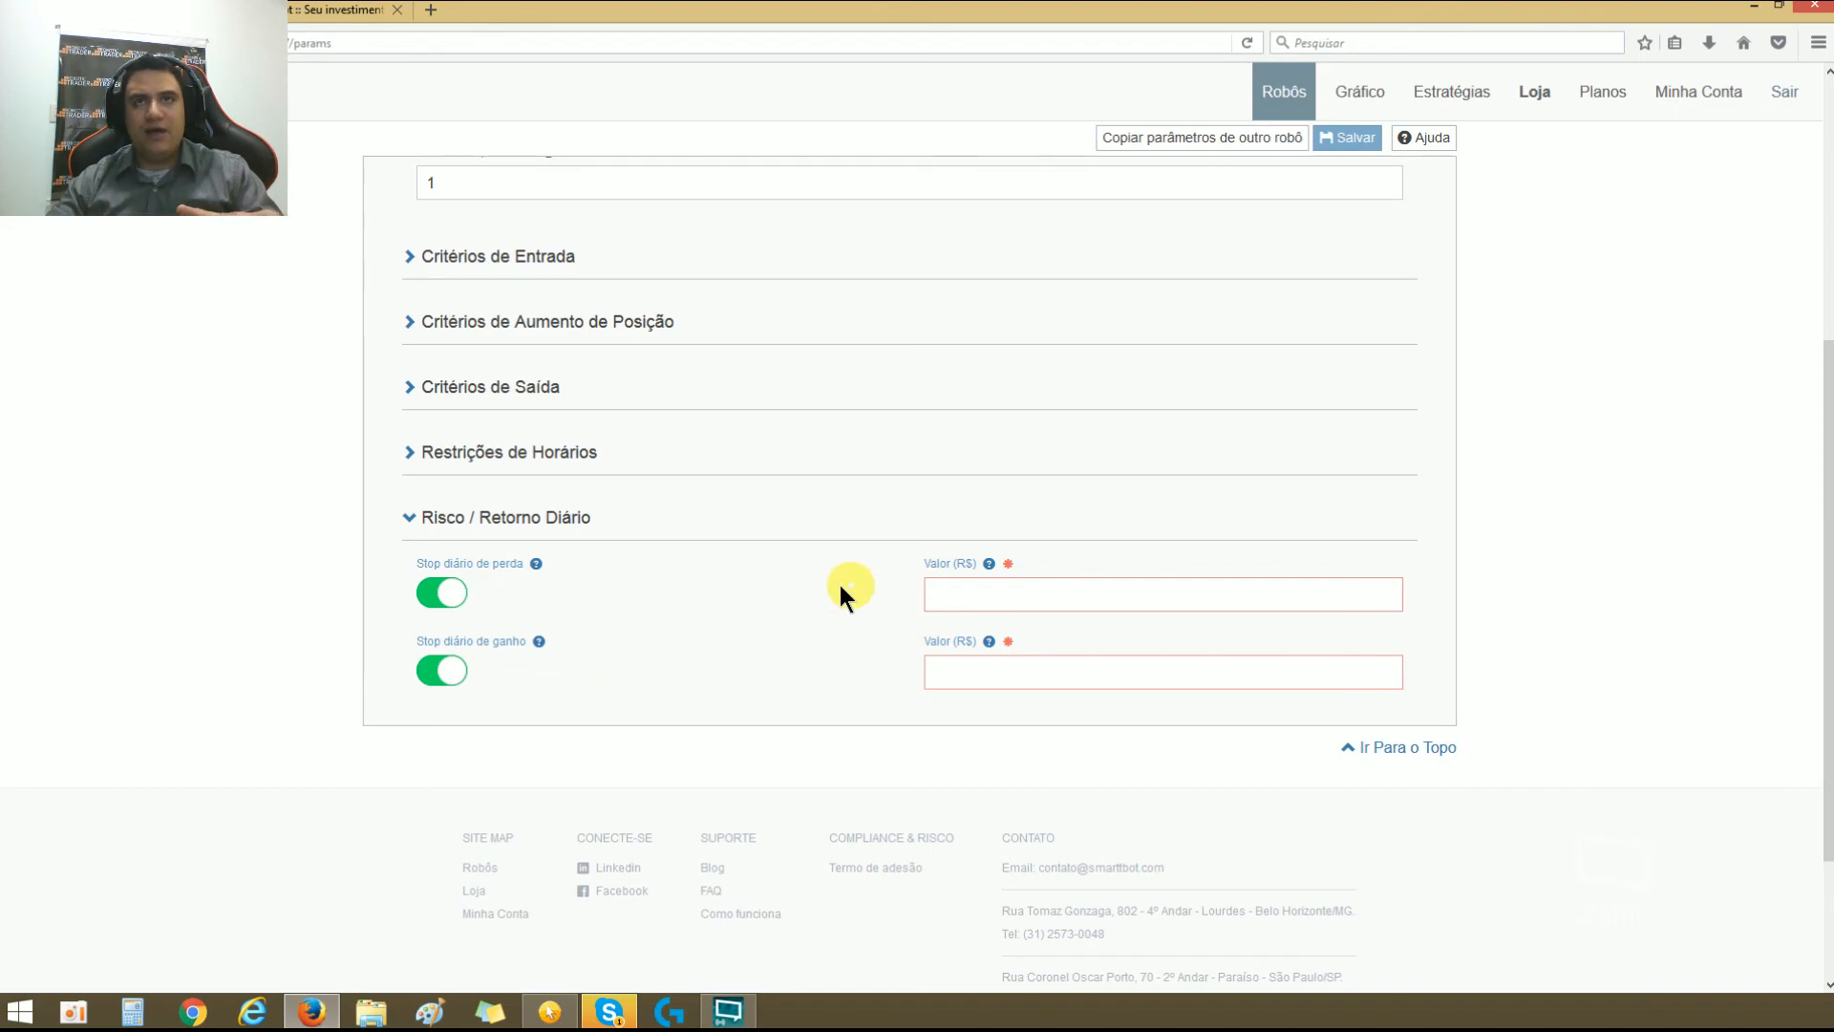
Step: Set Valor (R$) to 100,00 for both the daily loss stop and the daily gain stop
{"action": "left_click", "coordinate": [957, 594]}
{"action": "type", "text": "100,00"}
{"action": "left_click", "coordinate": [1027, 681]}
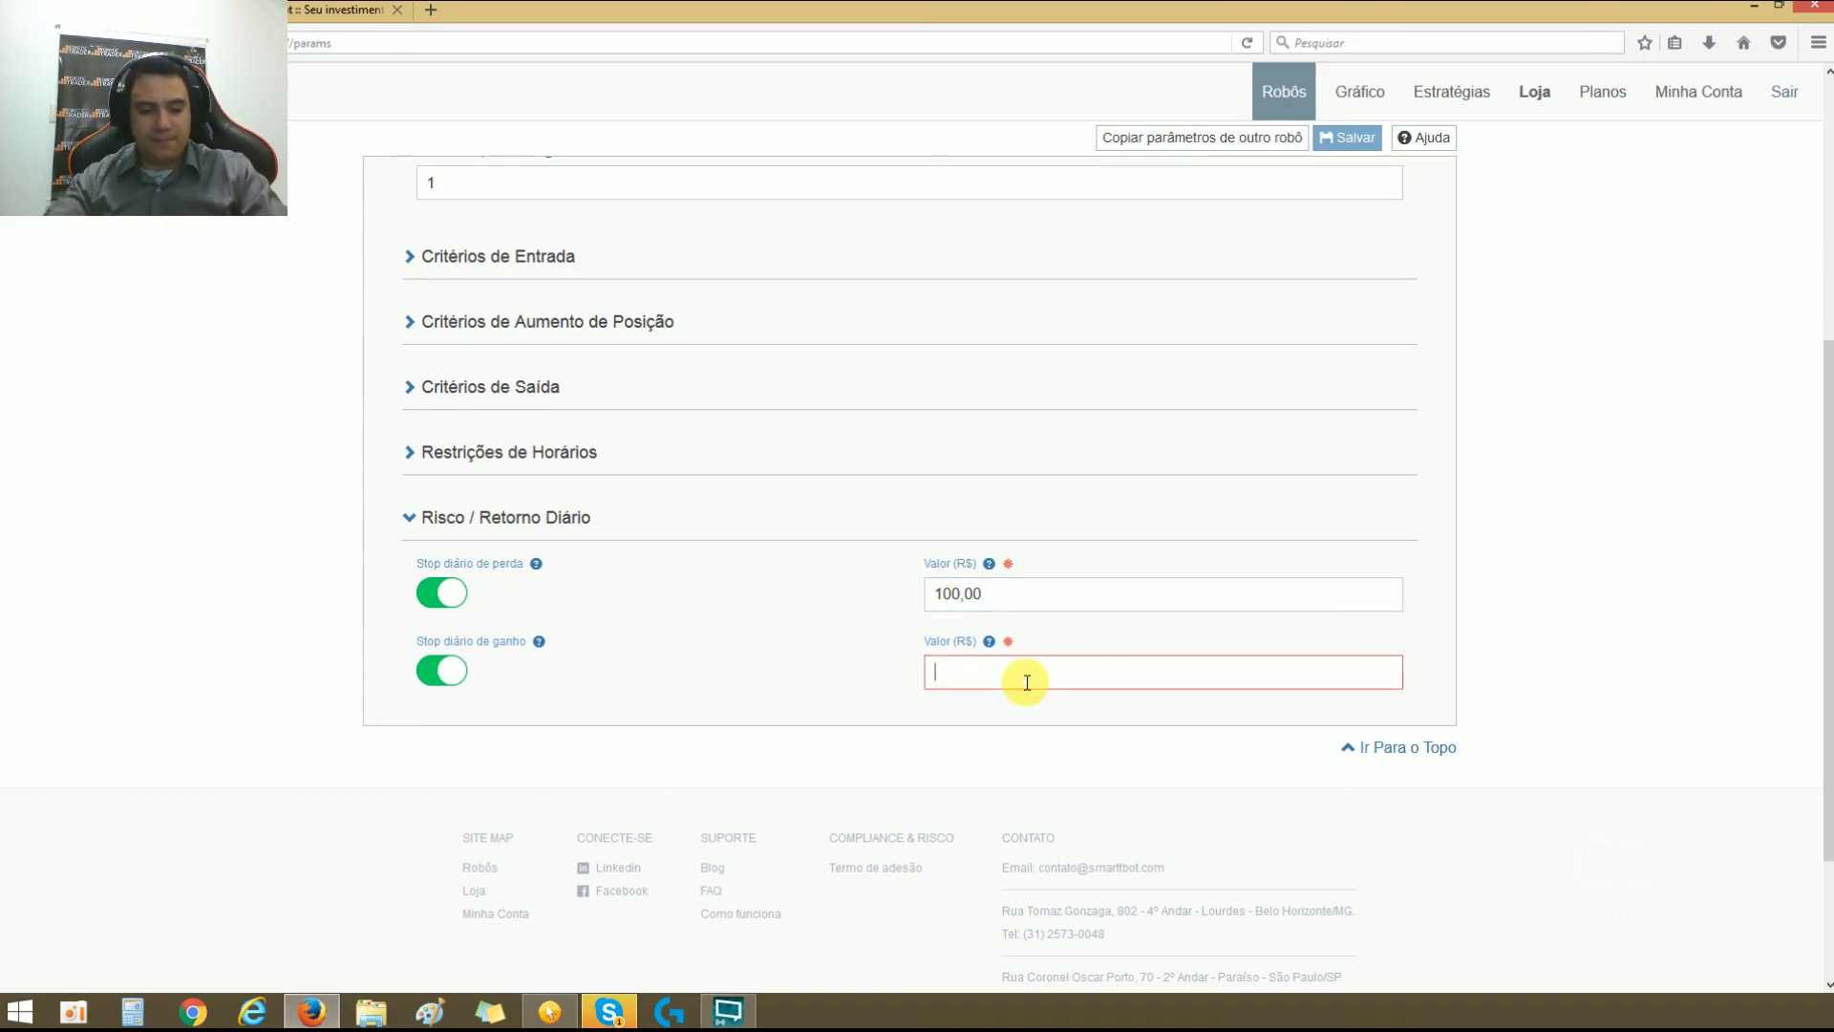
{"action": "type", "text": "10000"}
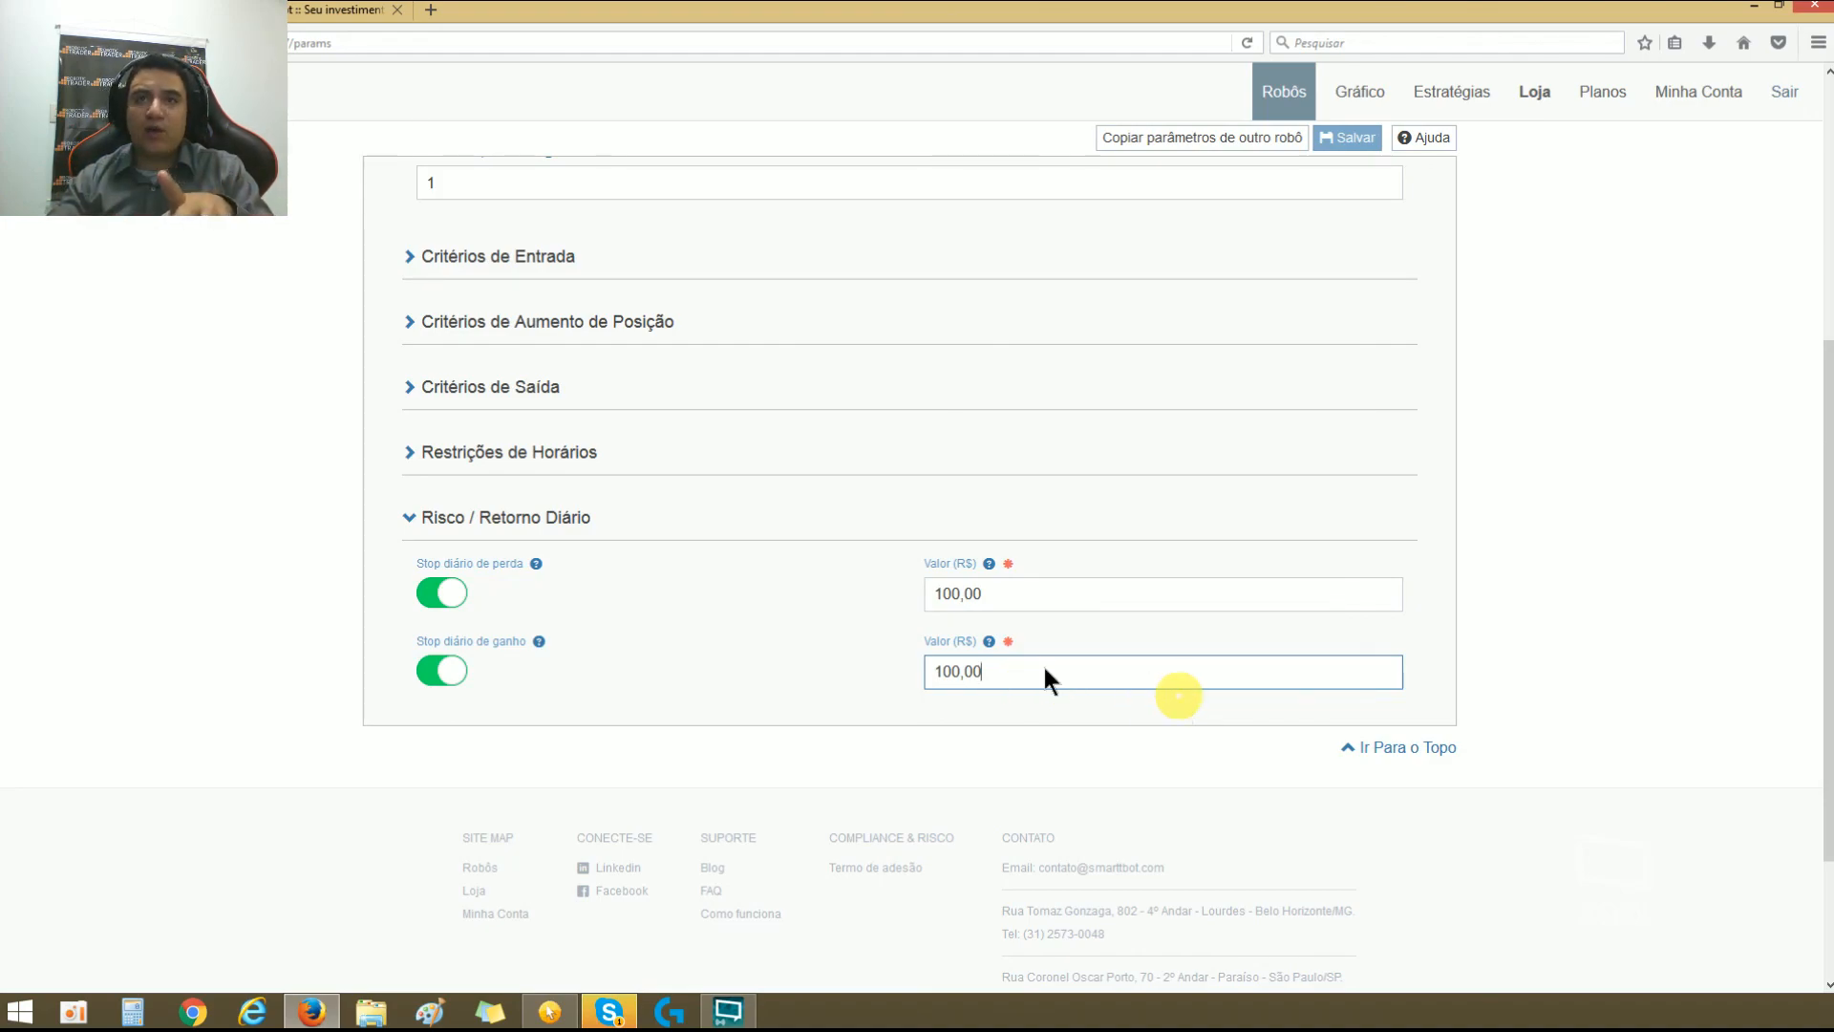
{"action": "double_click", "coordinate": [1034, 669]}
{"action": "left_click", "coordinate": [925, 662]}
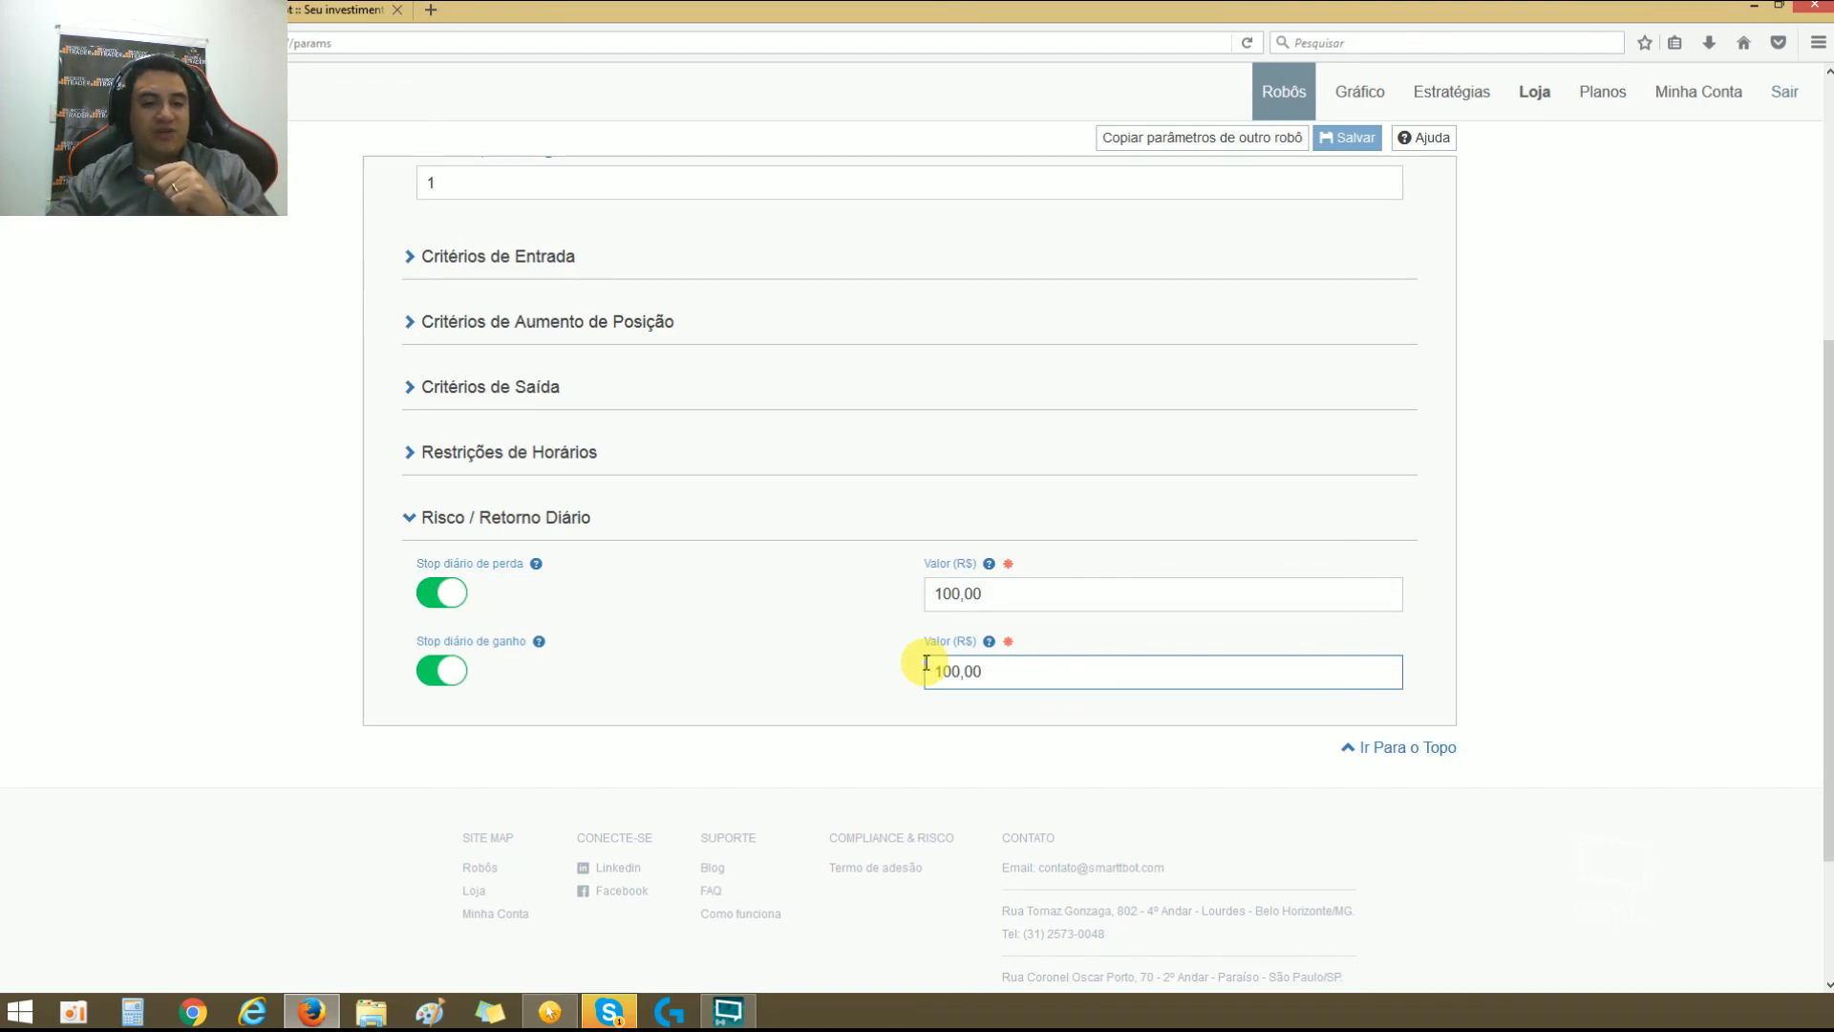
{"action": "double_click", "coordinate": [951, 594]}
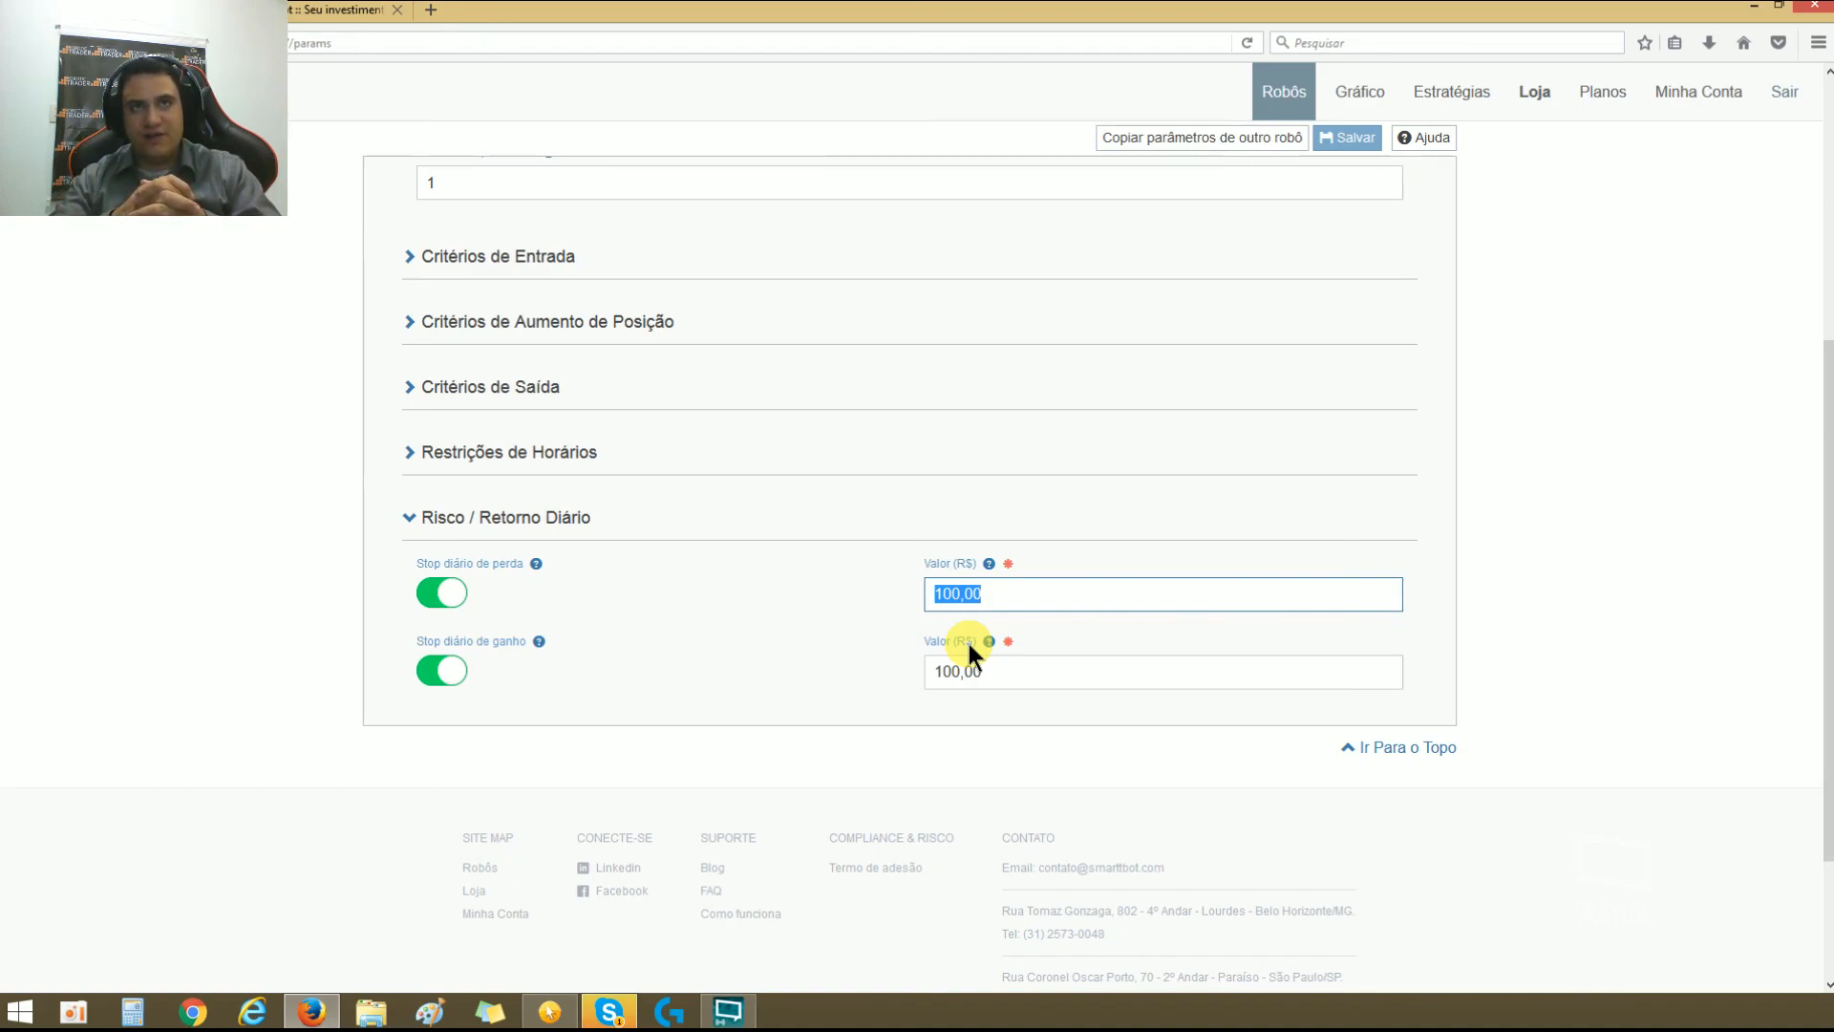
Step: Reset both daily stops by disabling and re-enabling them, and set the Stop diário de perda value to 50,00
{"action": "left_click", "coordinate": [449, 671]}
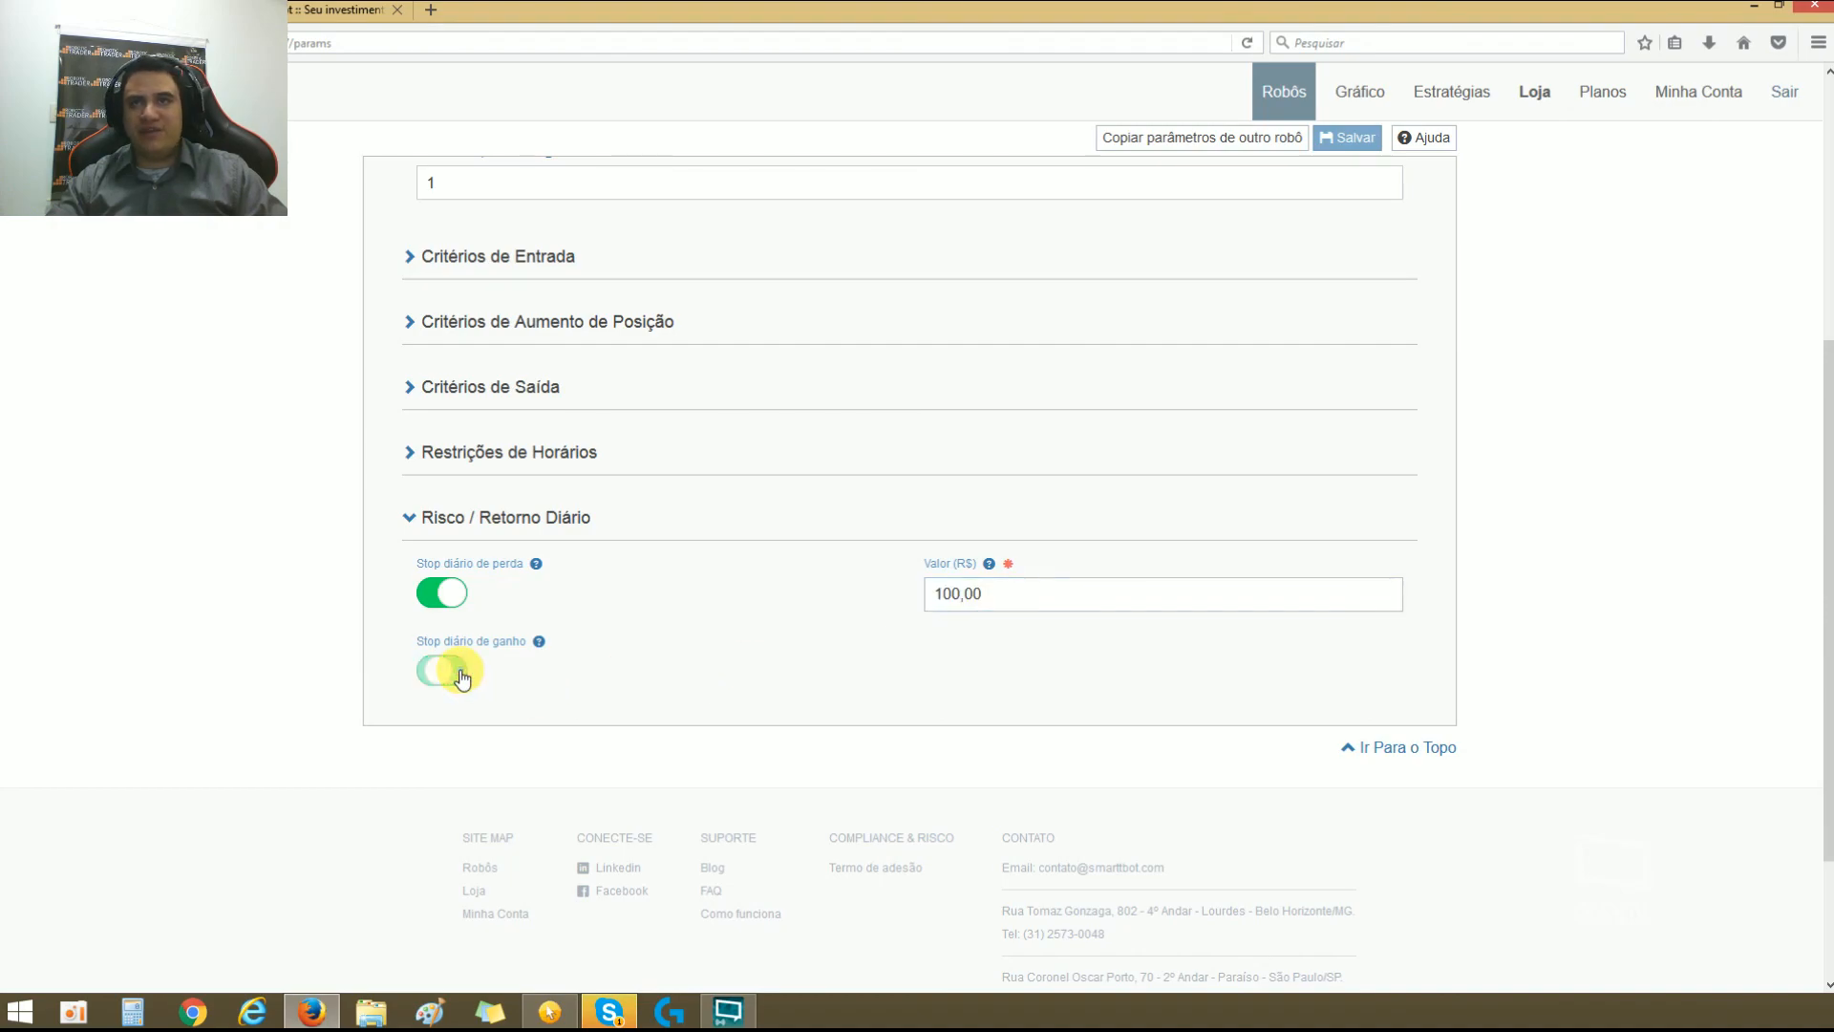
{"action": "double_click", "coordinate": [450, 596]}
{"action": "left_click", "coordinate": [1067, 604]}
{"action": "left_click", "coordinate": [1031, 671]}
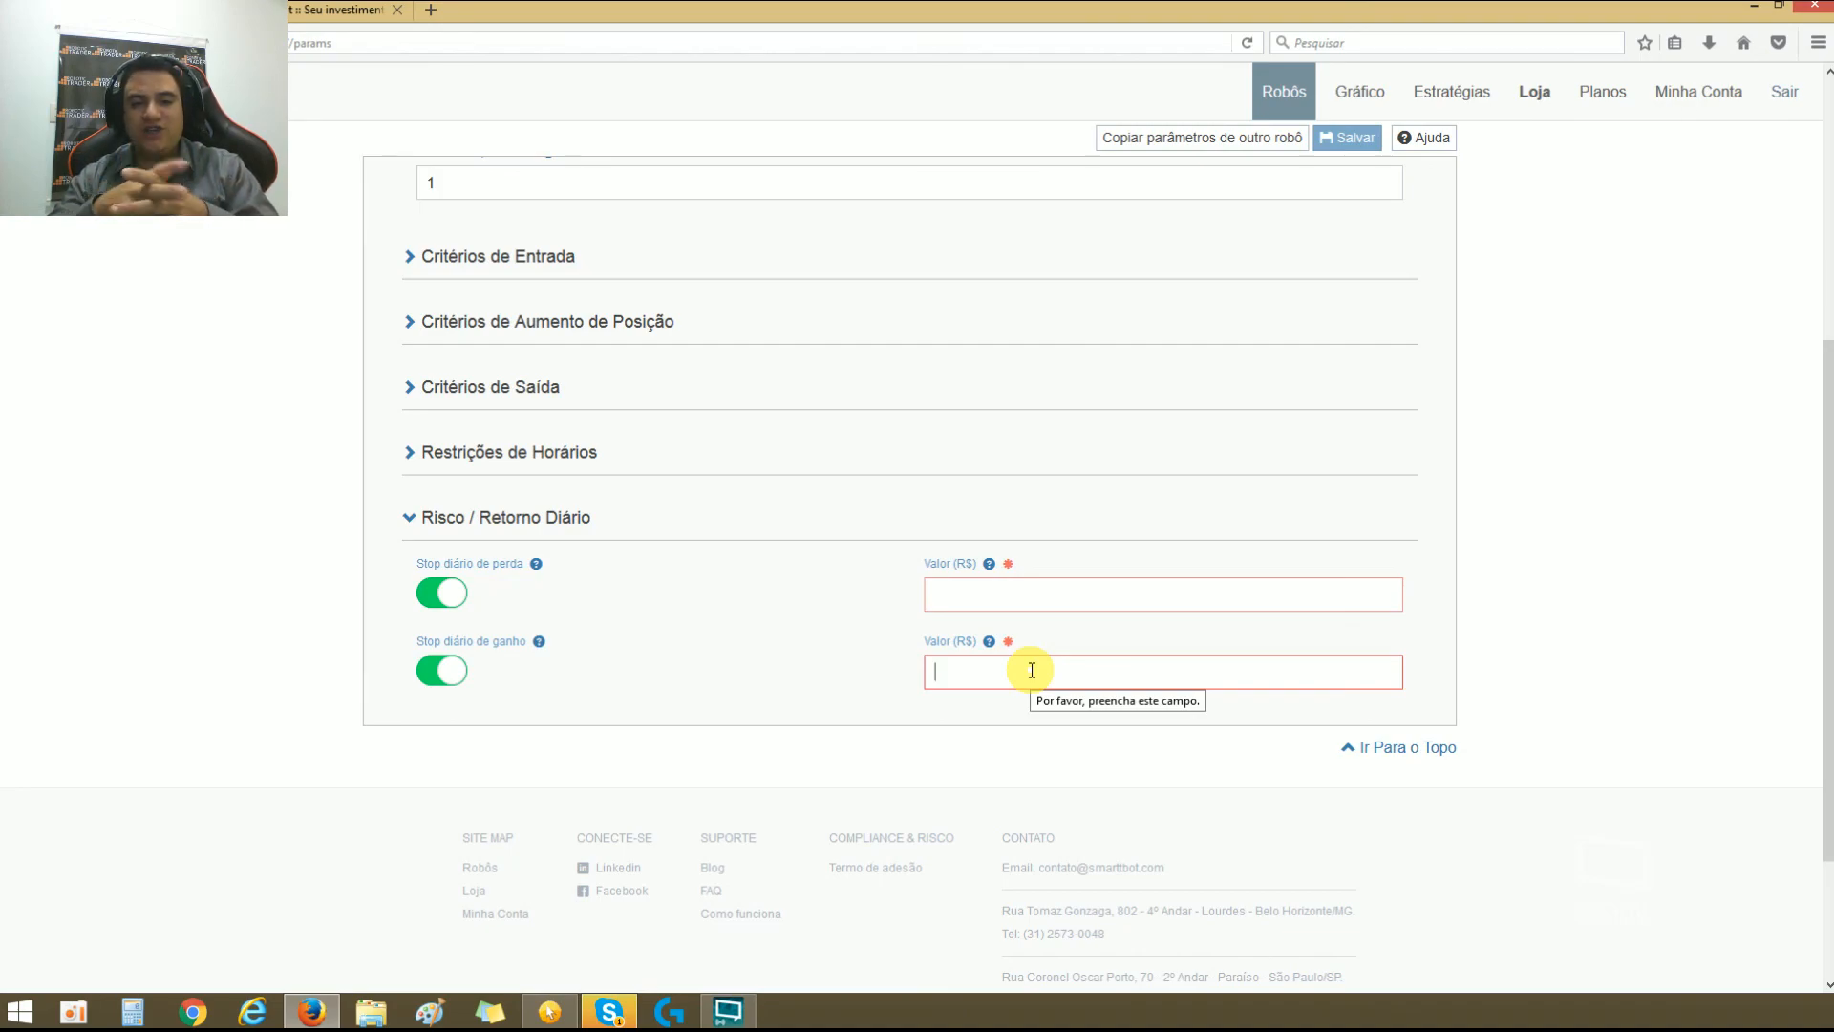
{"action": "left_click", "coordinate": [1024, 594]}
{"action": "type", "text": "50,00"}
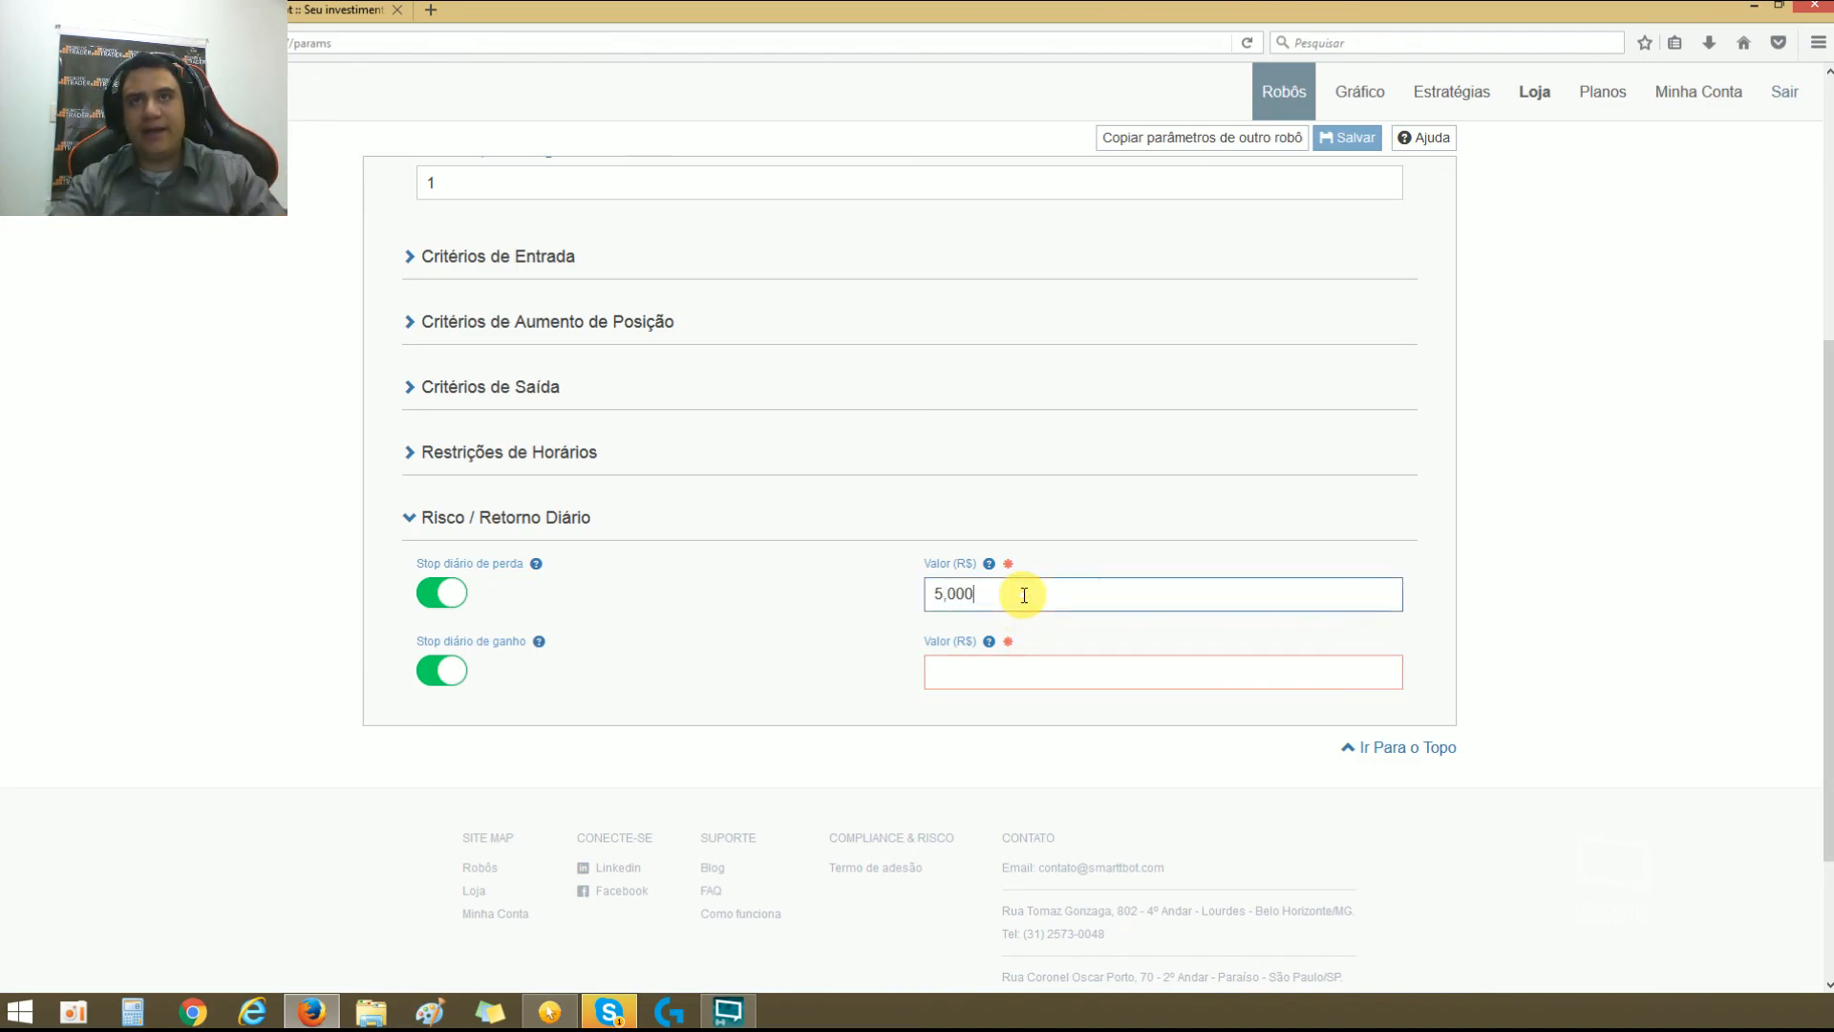
Step: Set Quantidade por ordem to 5 under Gerenciamento de Ordens
{"action": "scroll", "coordinate": [669, 344], "scroll_direction": "up", "scroll_amount": 2}
{"action": "scroll", "coordinate": [535, 325], "scroll_direction": "up", "scroll_amount": 3}
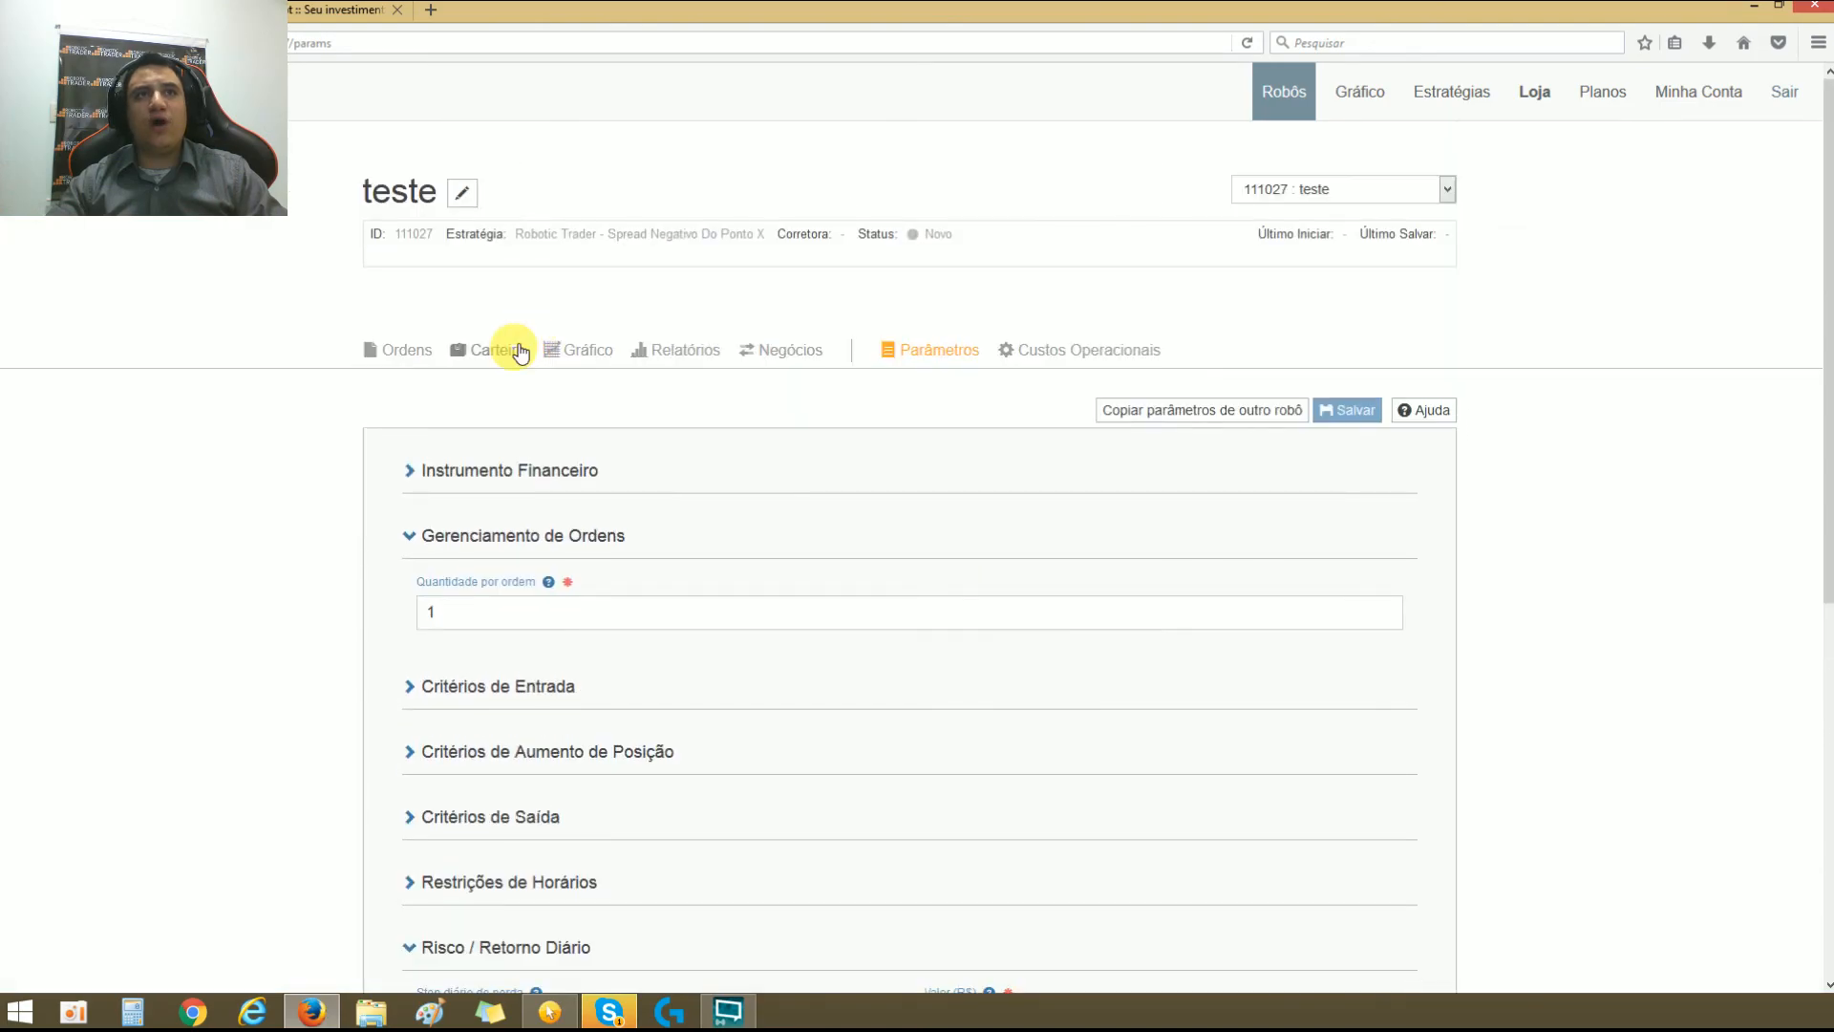
{"action": "left_click", "coordinate": [416, 538]}
{"action": "left_click", "coordinate": [410, 534]}
{"action": "left_click", "coordinate": [489, 614]}
{"action": "key", "text": "BackSpace"}
{"action": "type", "text": "5"}
Step: Review the daily loss stop value and collapse the Risco / Retorno Diário and Gerenciamento de Ordens sections
{"action": "scroll", "coordinate": [907, 703], "scroll_direction": "down", "scroll_amount": 3}
{"action": "scroll", "coordinate": [907, 712], "scroll_direction": "down", "scroll_amount": 3}
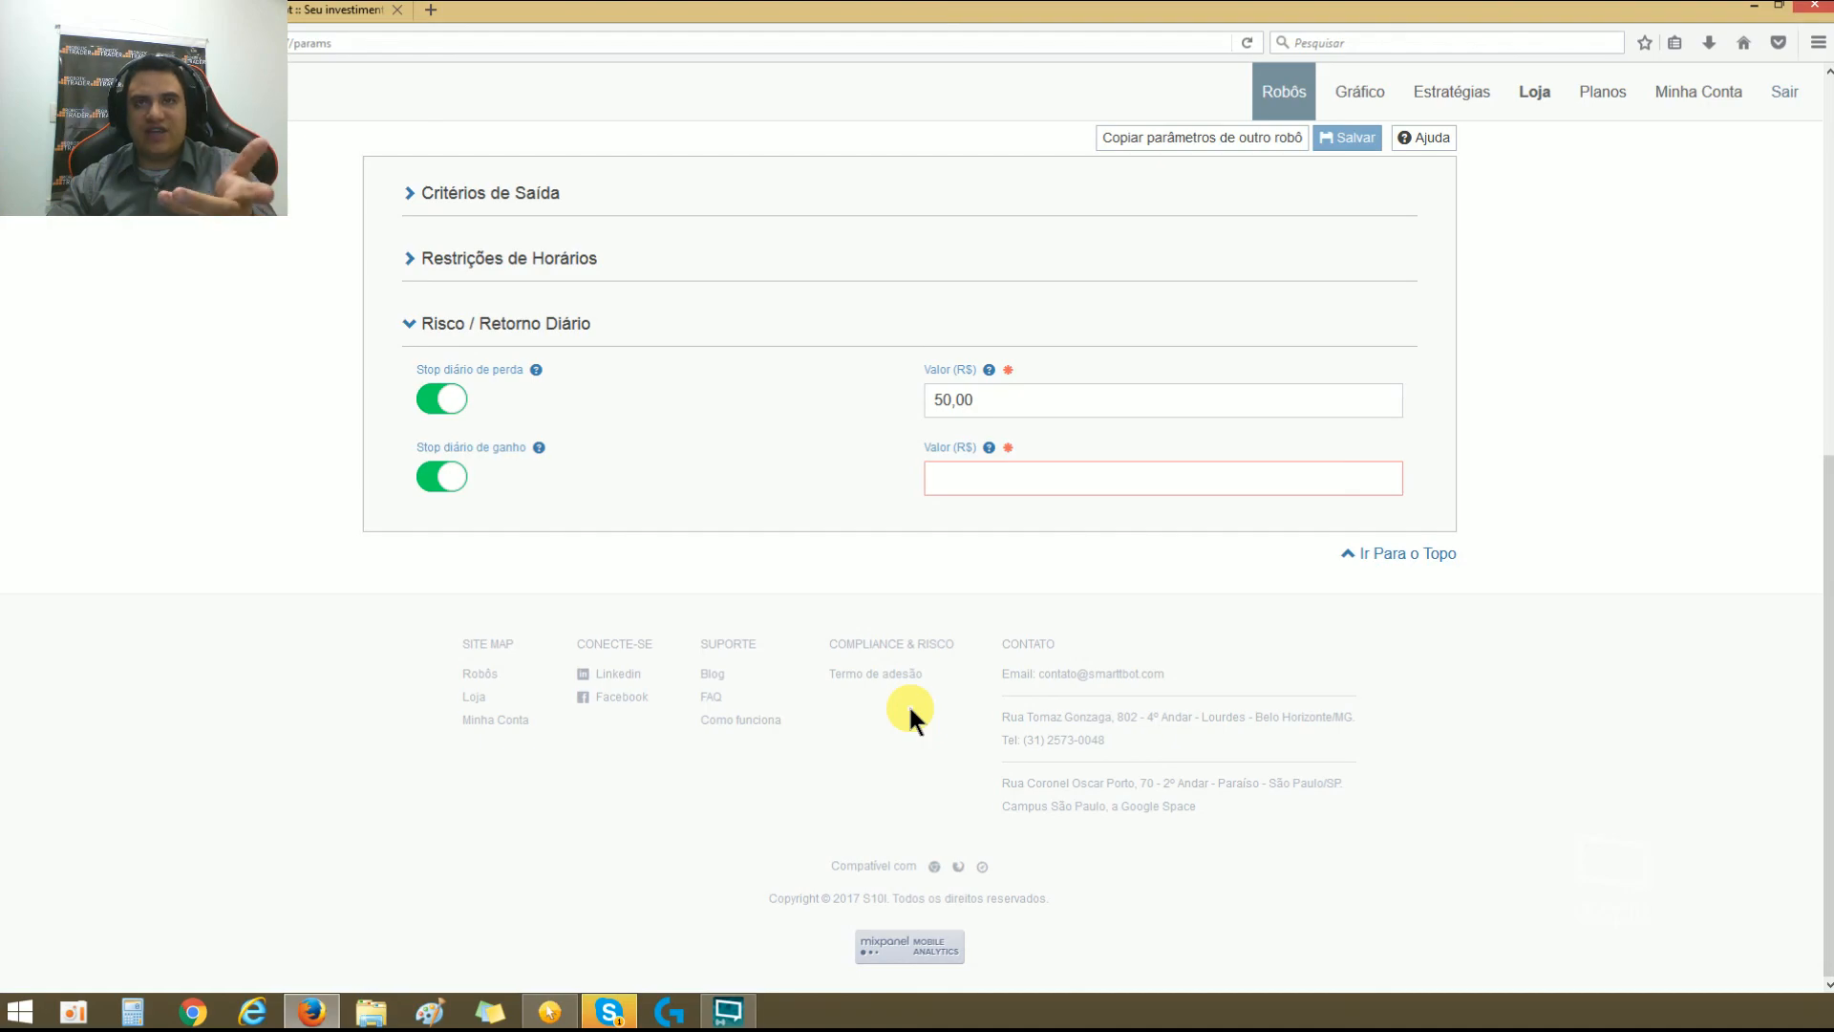
{"action": "scroll", "coordinate": [909, 711], "scroll_direction": "up", "scroll_amount": 2}
{"action": "left_click_drag", "start_coordinate": [957, 619], "coordinate": [983, 612]}
{"action": "double_click", "coordinate": [984, 612]}
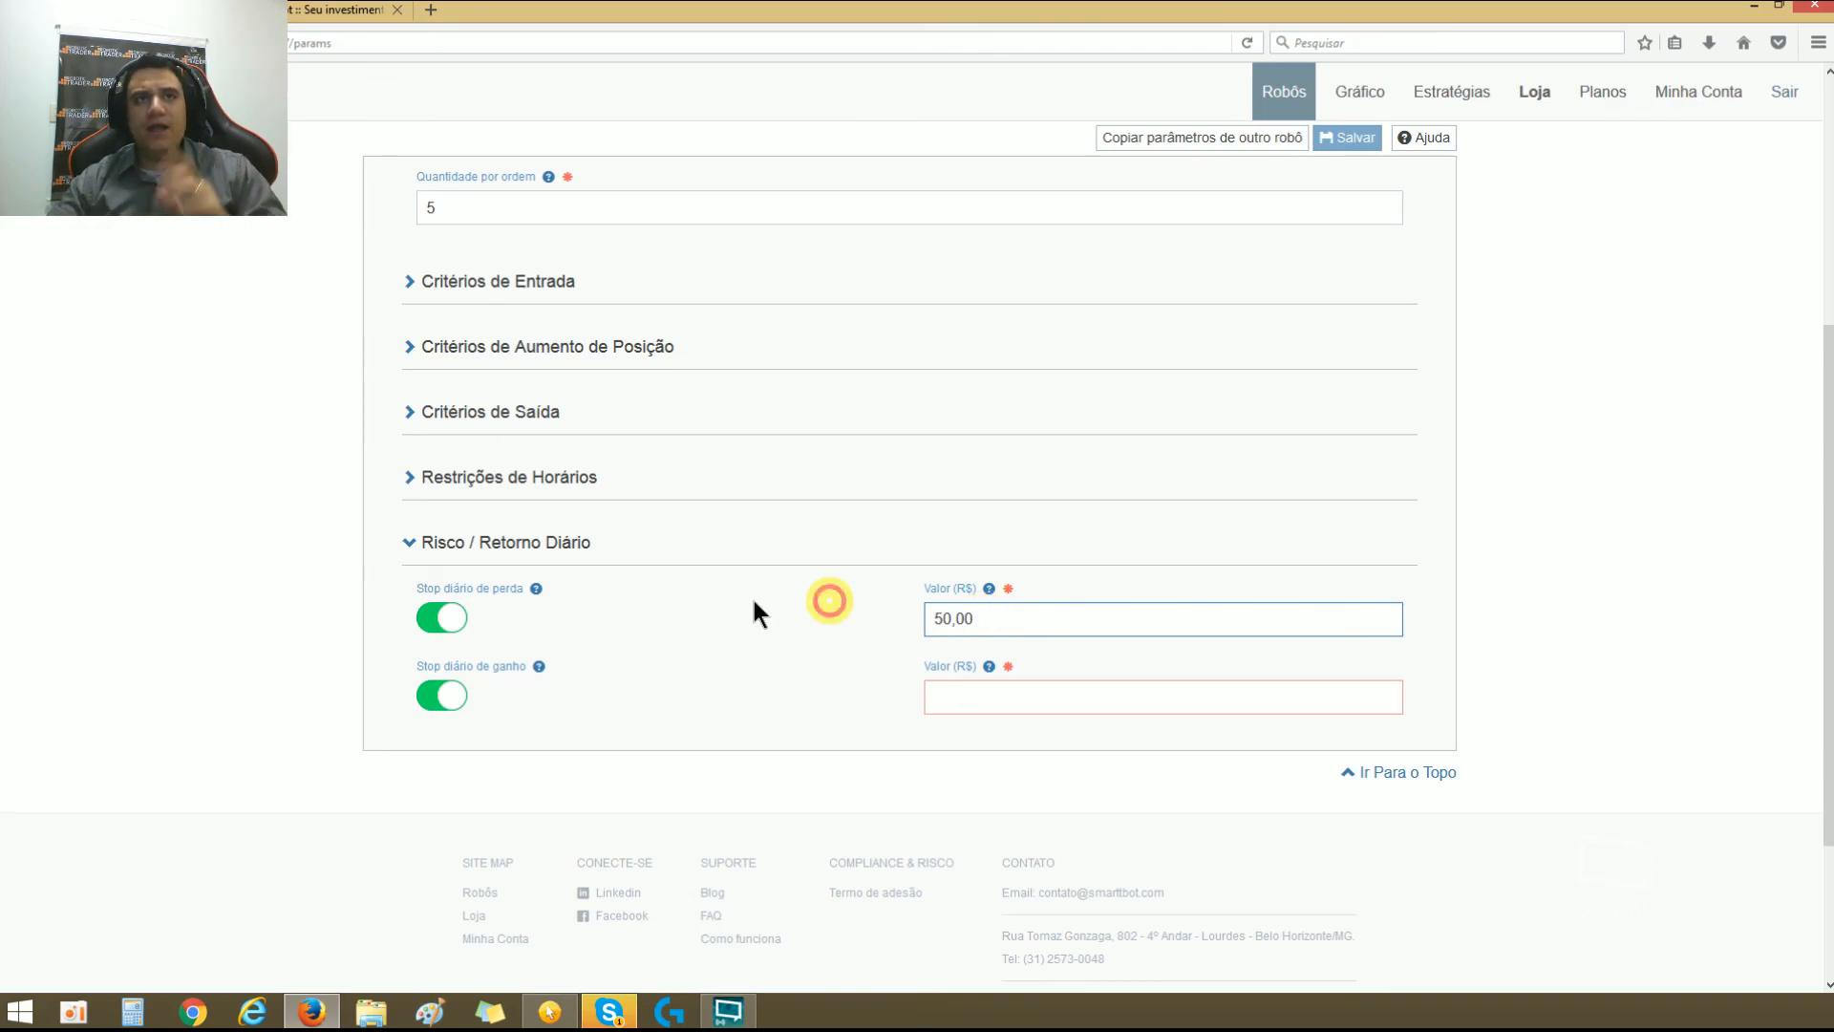
{"action": "left_click", "coordinate": [411, 541]}
{"action": "scroll", "coordinate": [365, 520], "scroll_direction": "up", "scroll_amount": 3}
{"action": "left_click", "coordinate": [406, 532]}
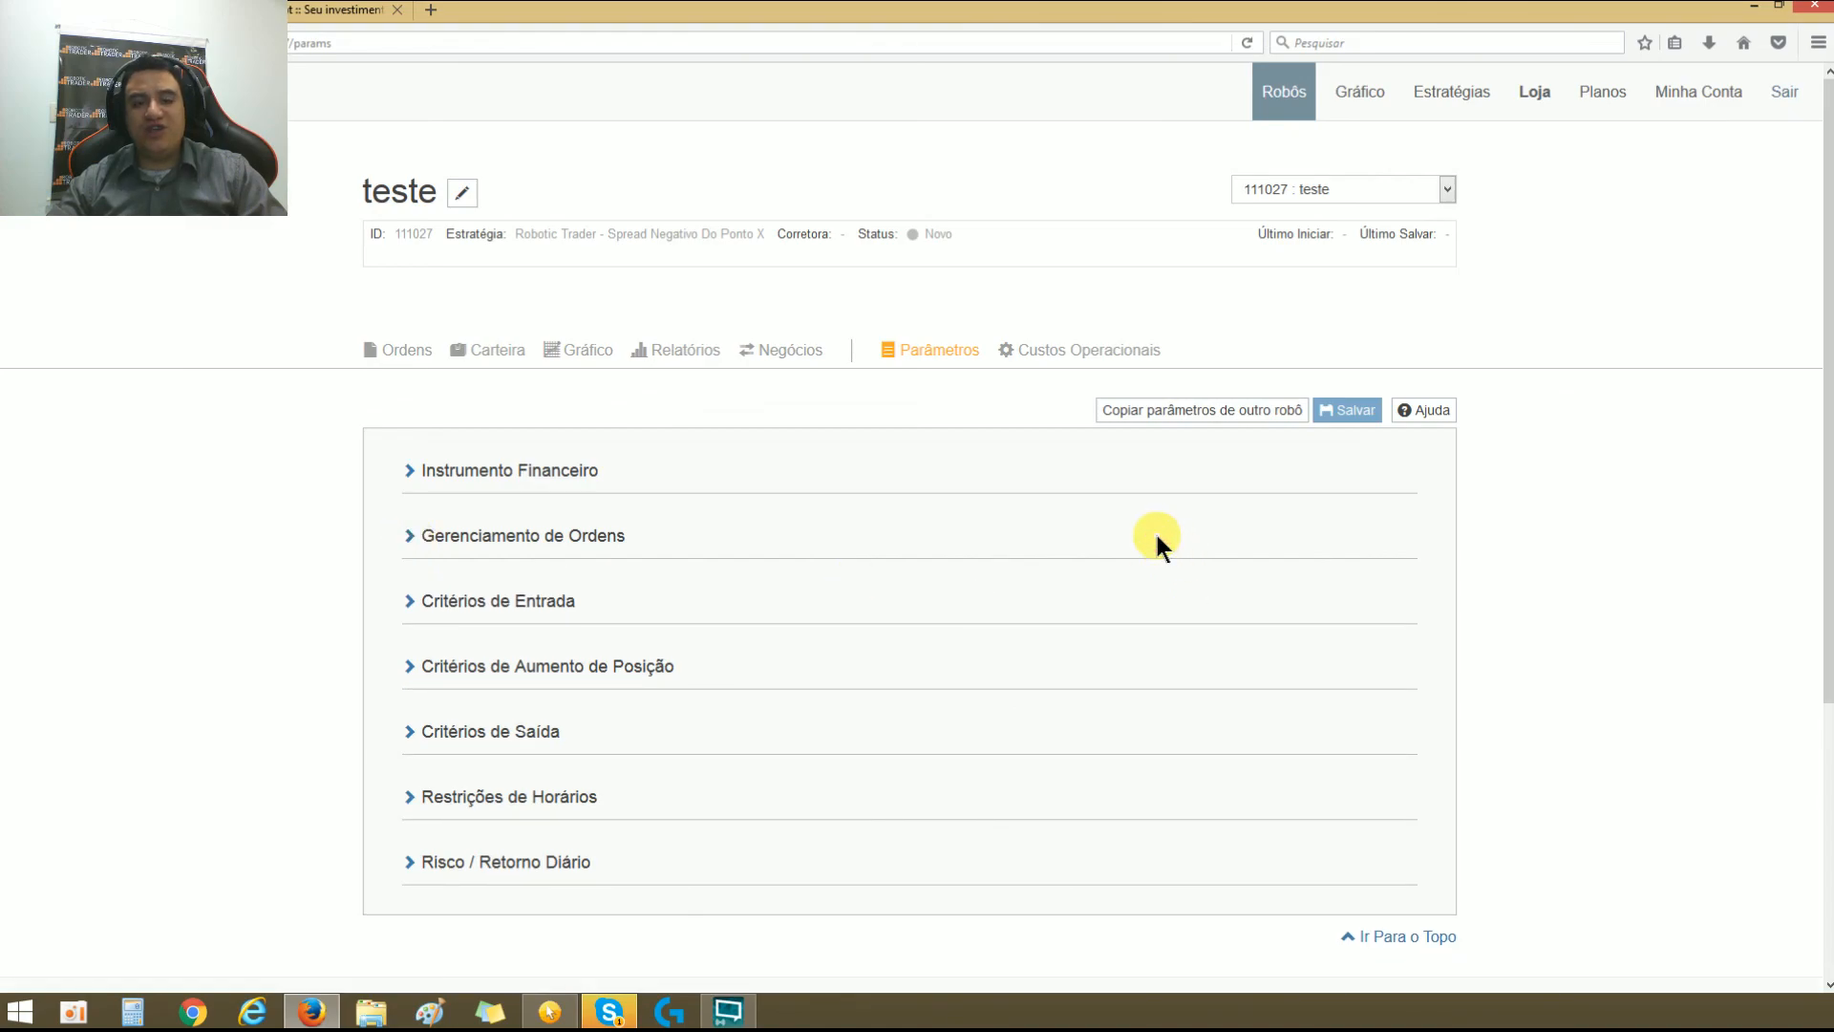